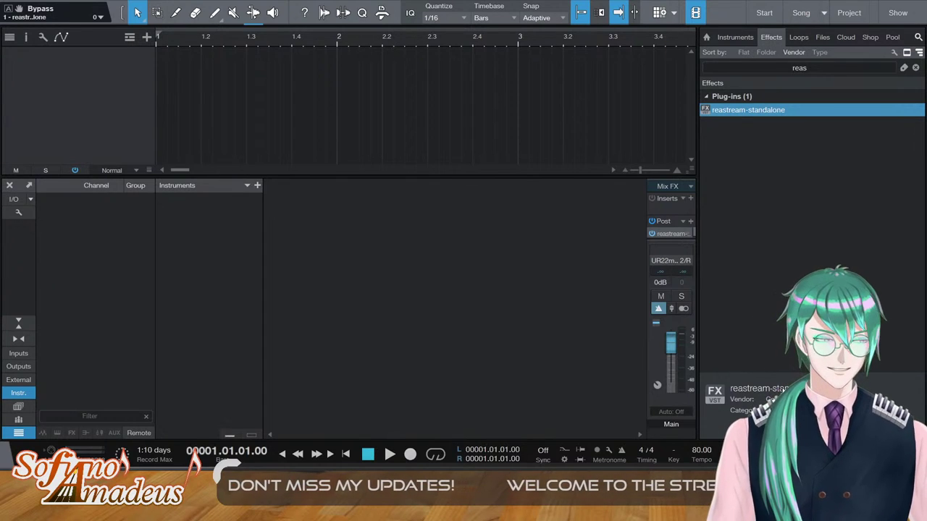
Hide the mixer console and create an instrument track with MONSTER Ethnica v2-2022.07 from the AgusHardiman.TV instruments
key("F3")
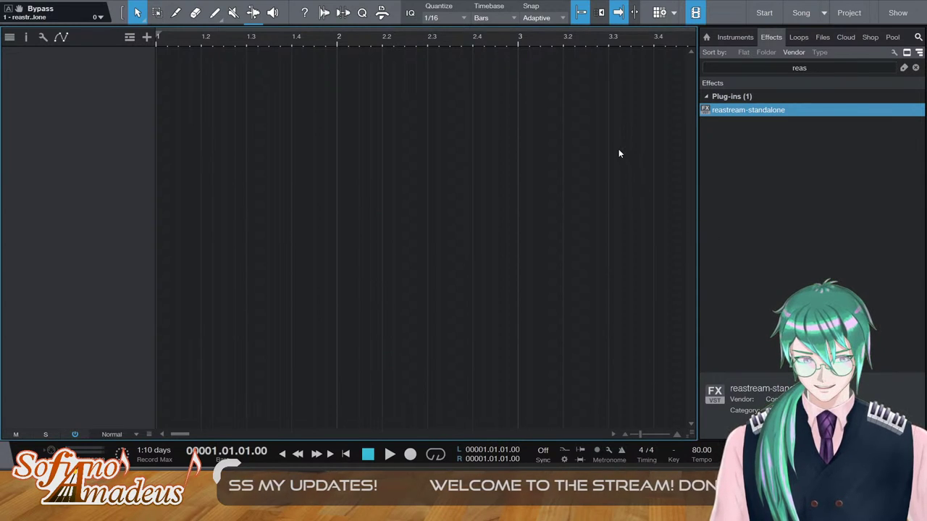
left_click(734, 37)
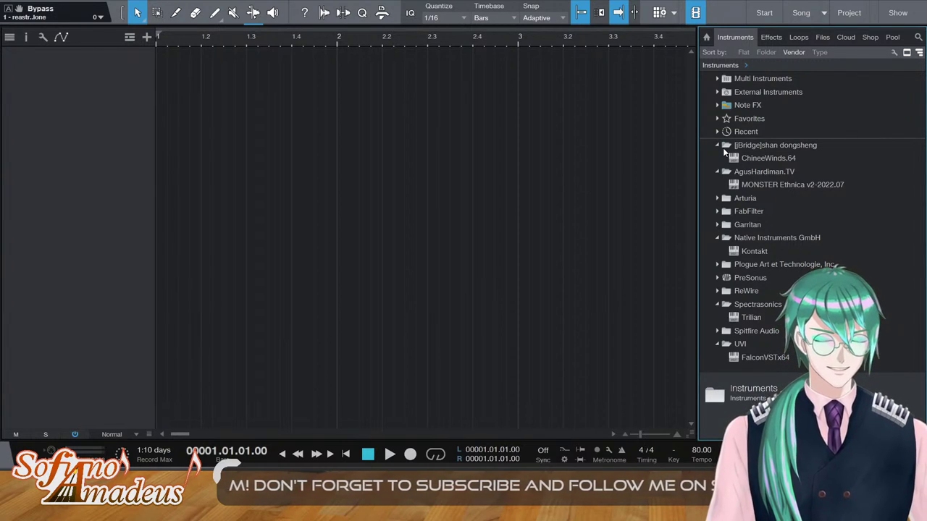
key("F5")
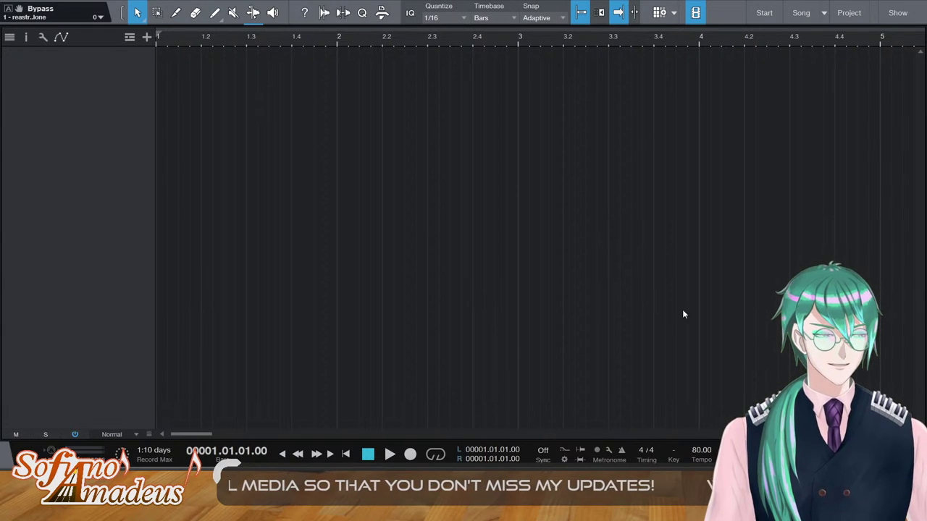
key("F5")
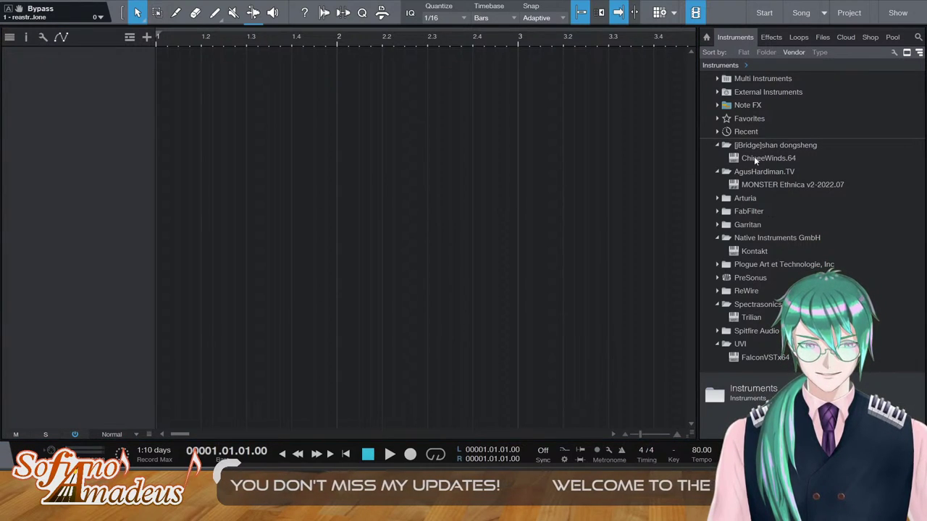
left_click(785, 184)
left_click_drag(127, 144, 101, 117)
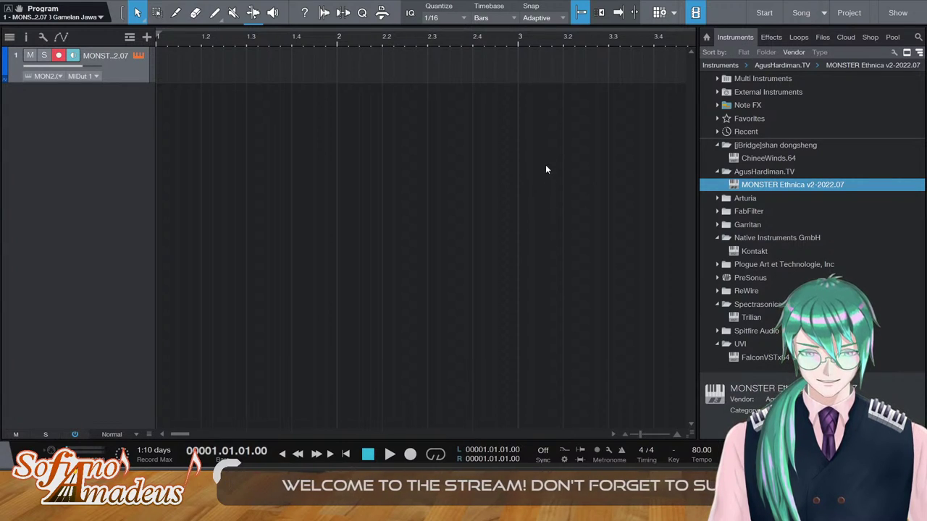
Rename the new MONSTER Ethnica track as Bonang Barung
double_click(107, 55)
type("Bon")
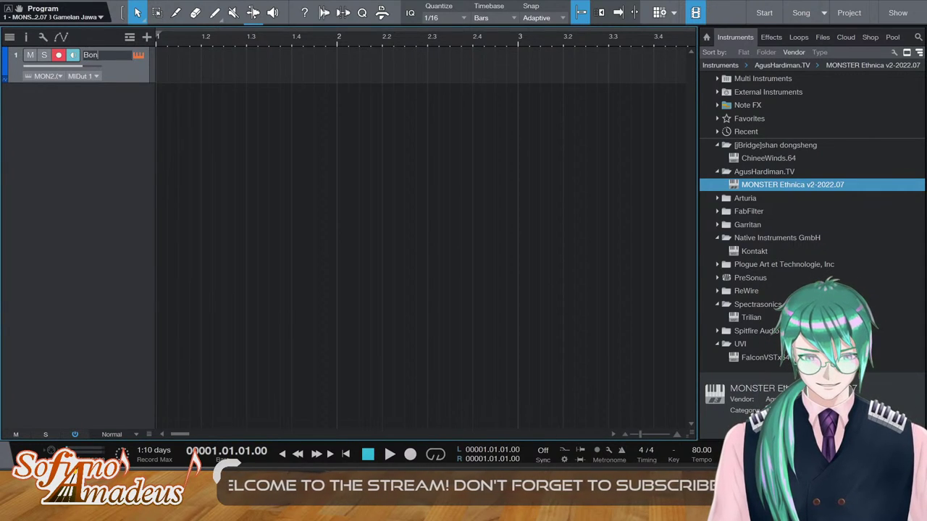
type("ang Barung")
key("Return")
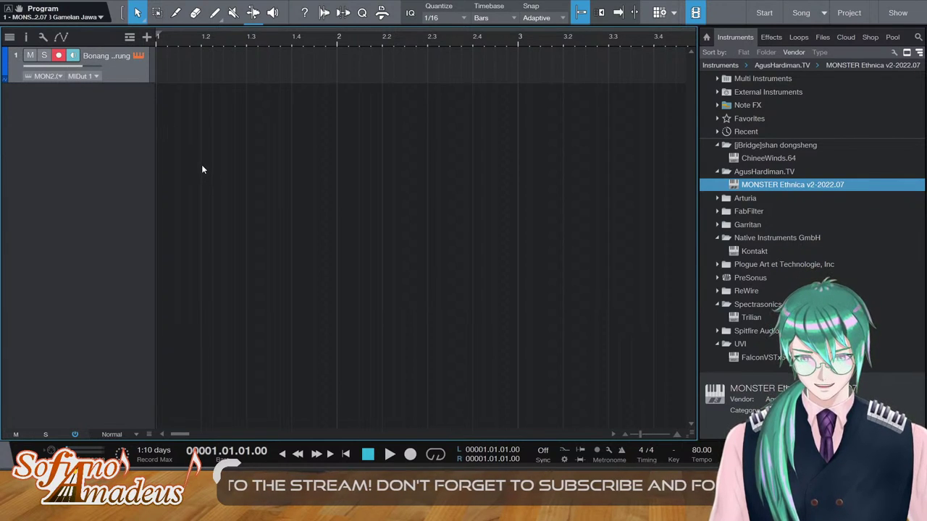
Duplicate the Bonang Barung track with its own instrument instance and name the copy Bonang Panerus
key("d")
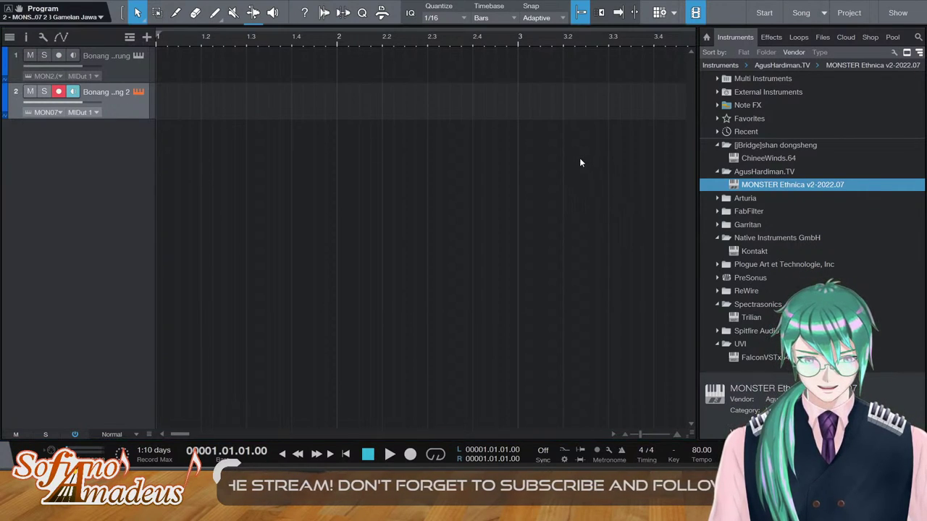
double_click(116, 94)
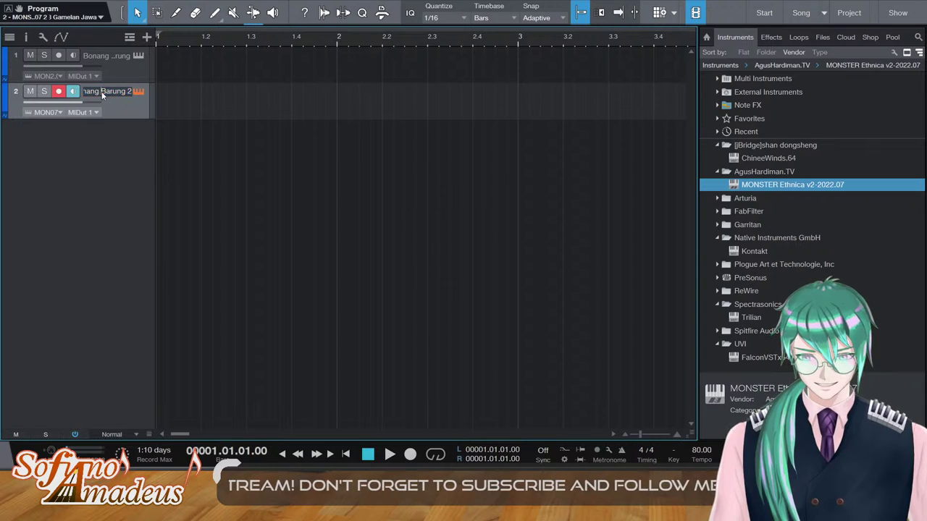
type("Penerus")
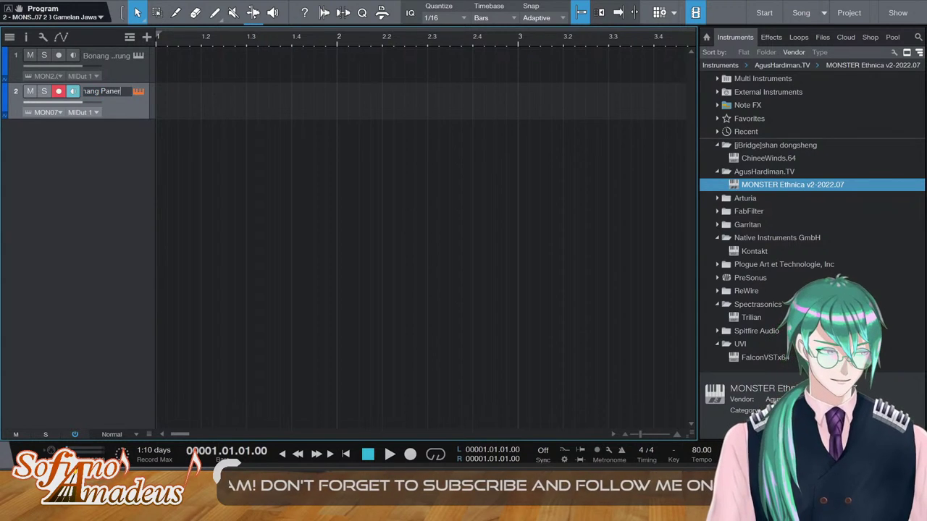
key("Return")
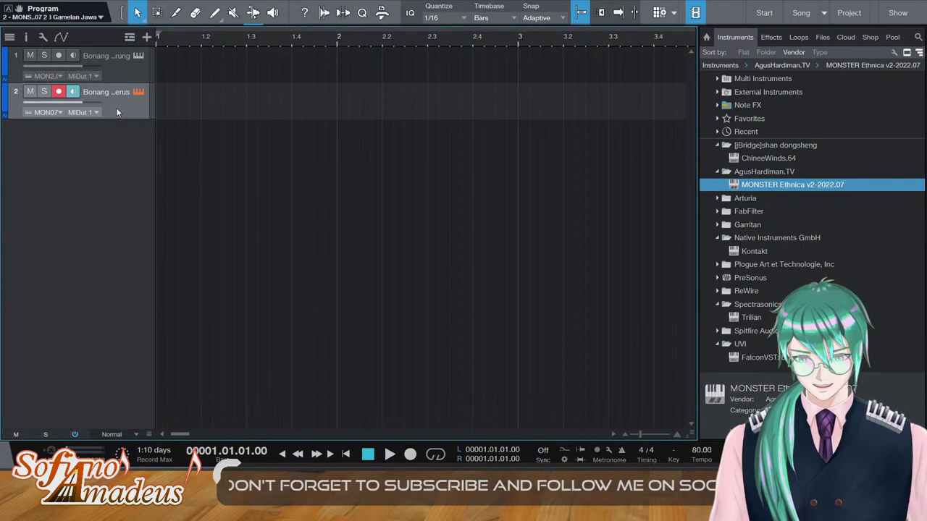
Duplicate the Bonang Panerus track with its own instrument instance and name the copy Slentem
key("shift+d")
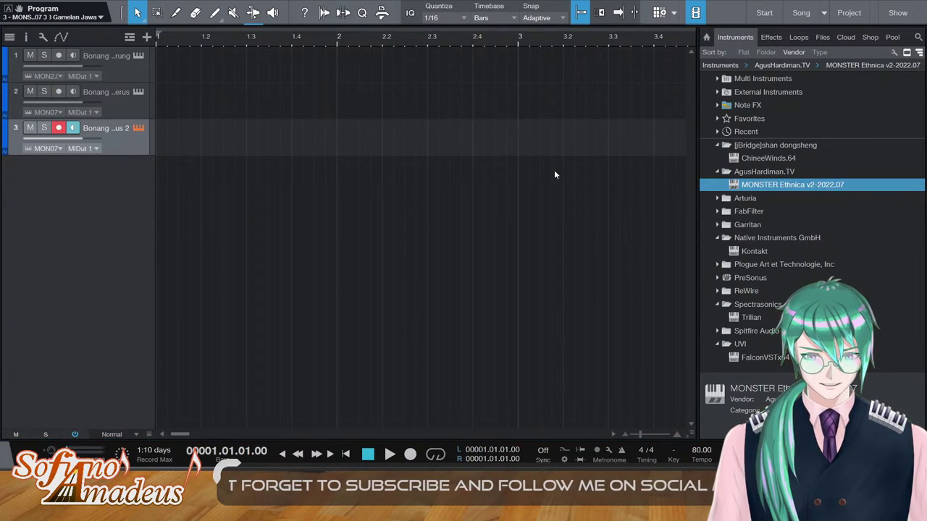
double_click(105, 127)
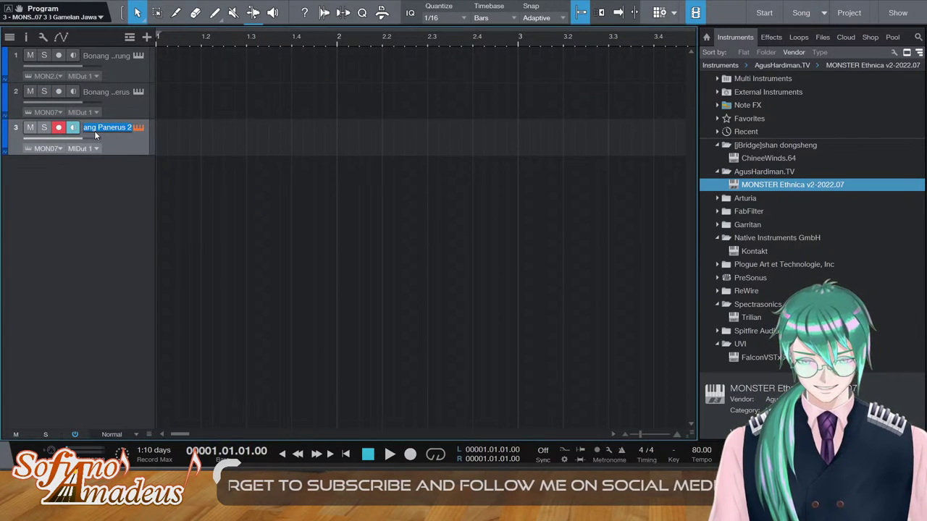
type("Selnt")
type("el")
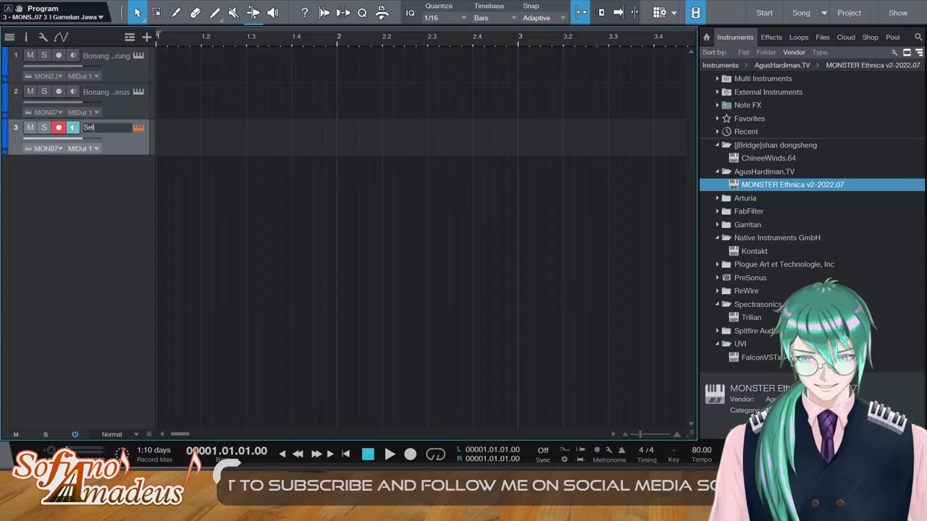
type("entem")
key("Return")
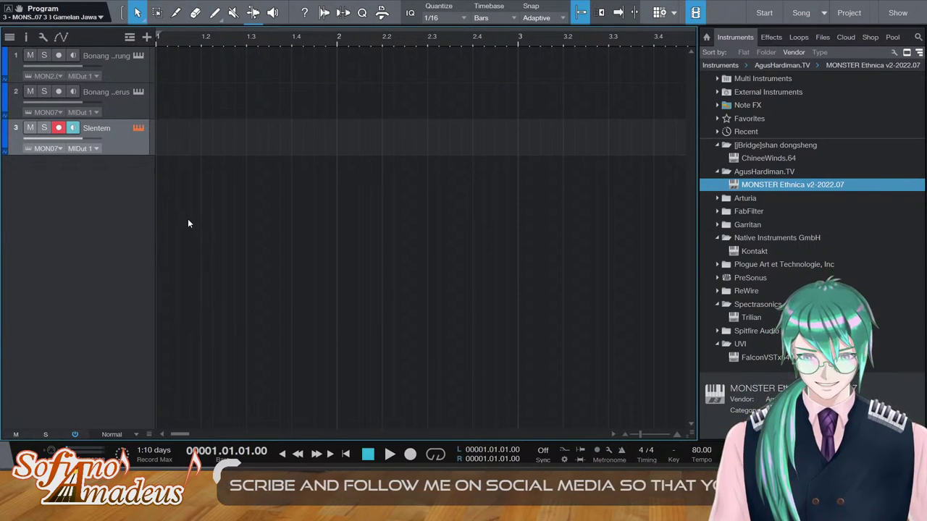
Duplicate the Slentem track with its own instrument instance and name the copy Demung
key("d")
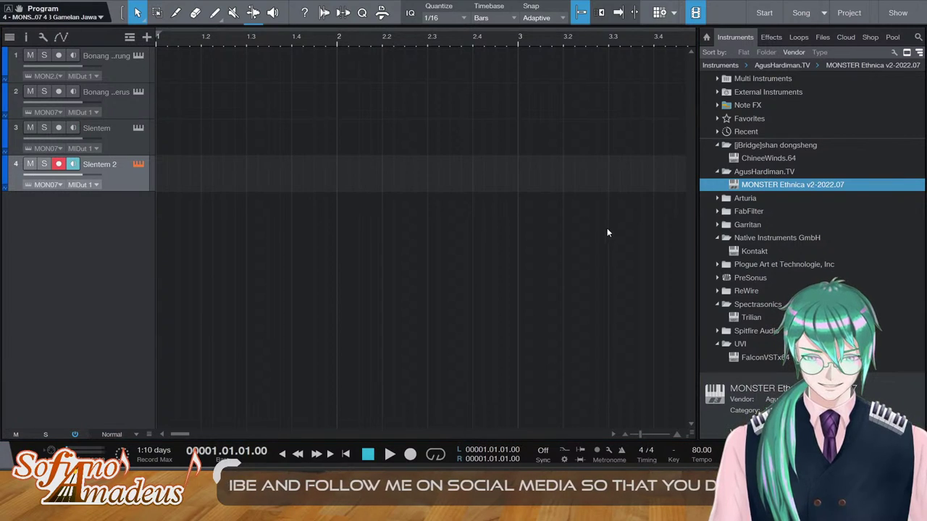
double_click(86, 164)
type("Demung")
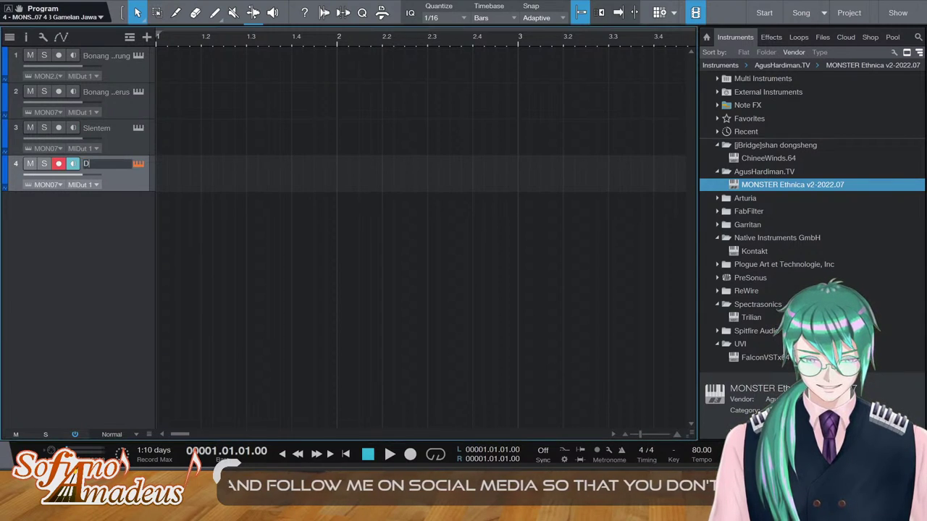
key("Return")
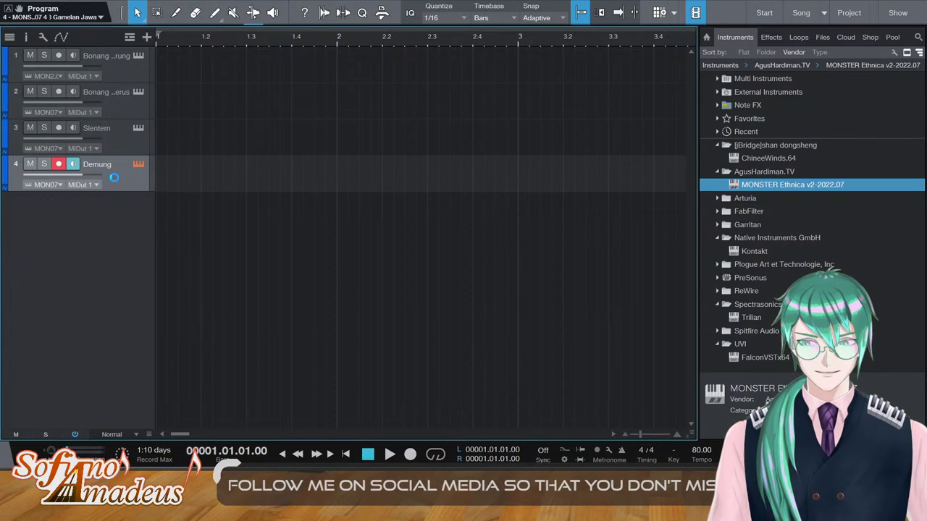
Duplicate the Demung track with its own instrument instance and name the copy Kenong
key("shift+d")
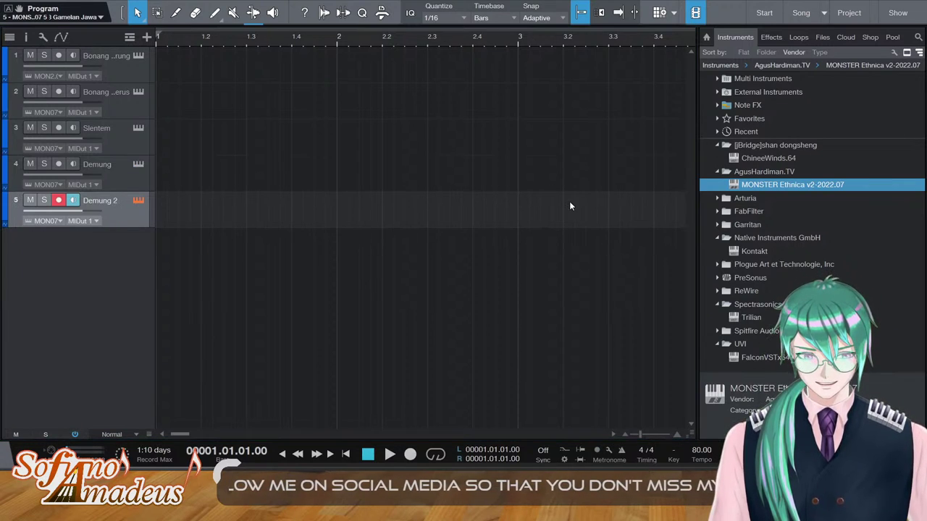
double_click(101, 202)
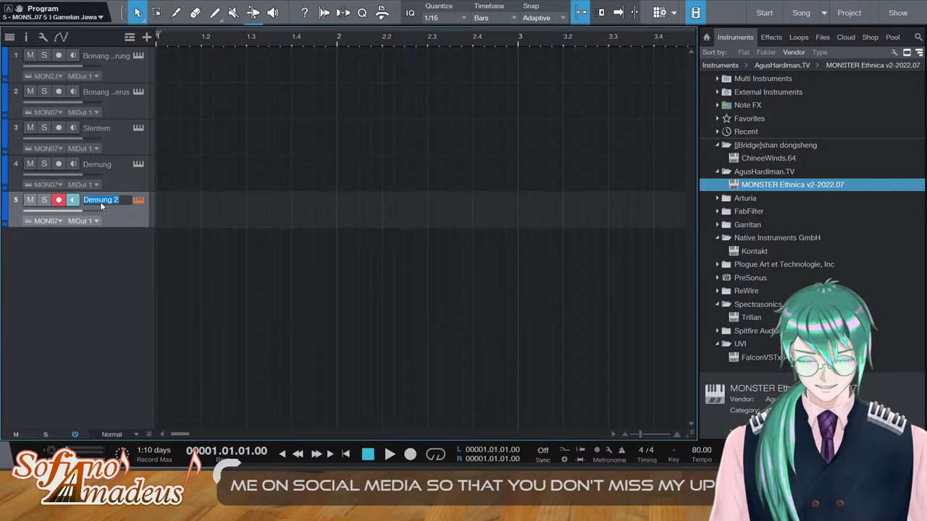
type("Kenongh")
key("Return")
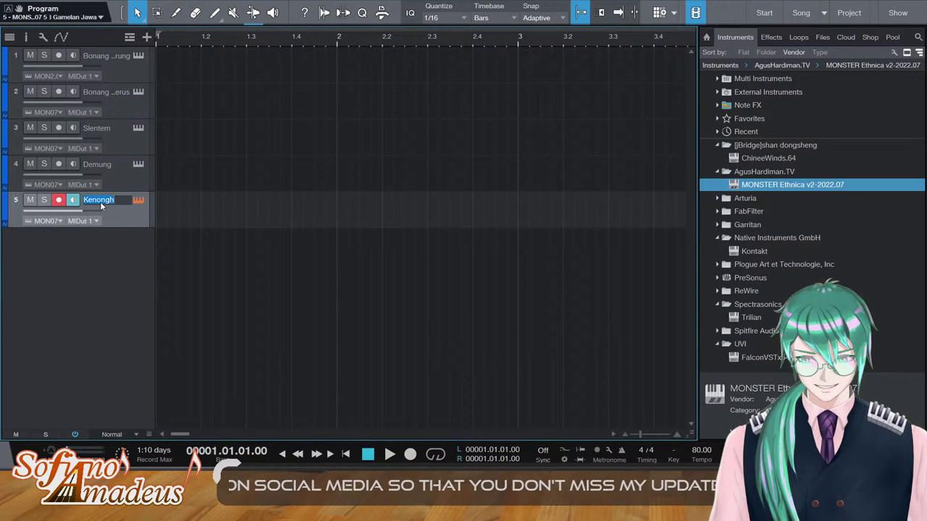
key("Right")
key("BackSpace")
key("Return")
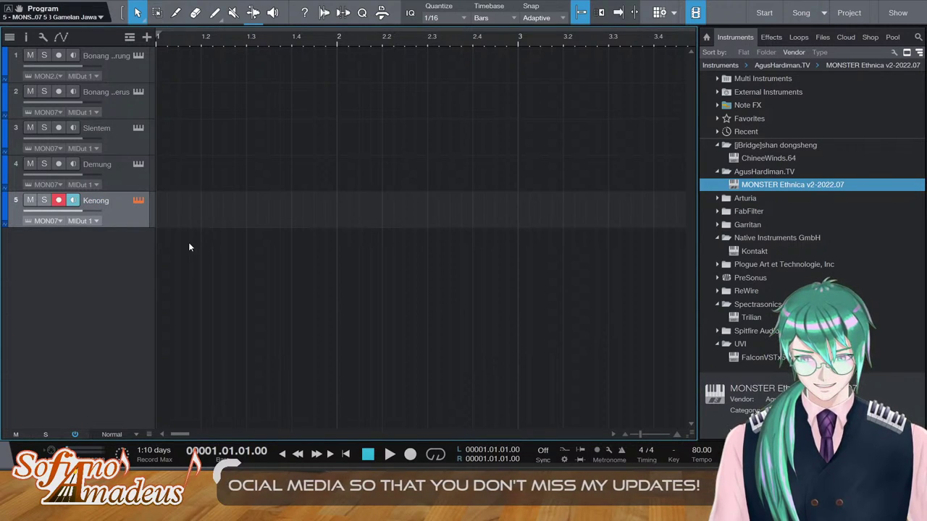
Duplicate the Kenong track with its own instrument instance and name the copy Saron
key("shift+d")
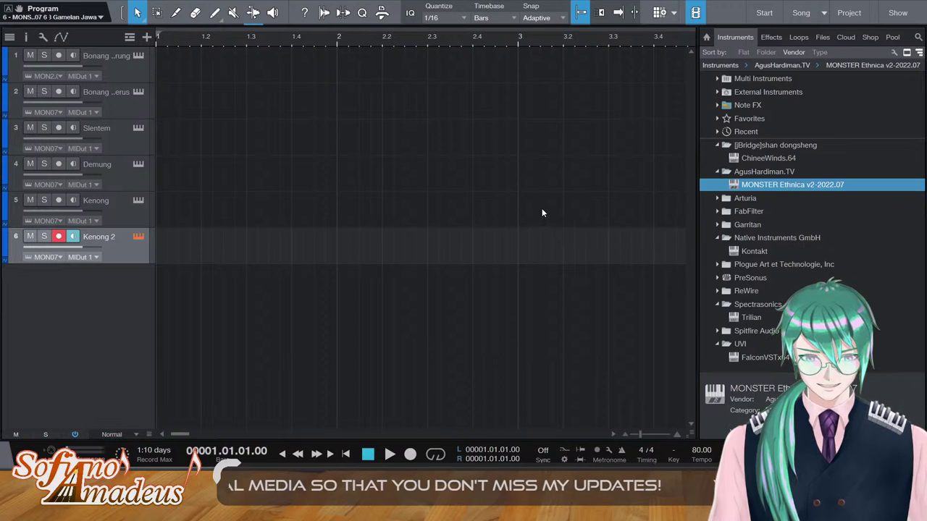
double_click(99, 237)
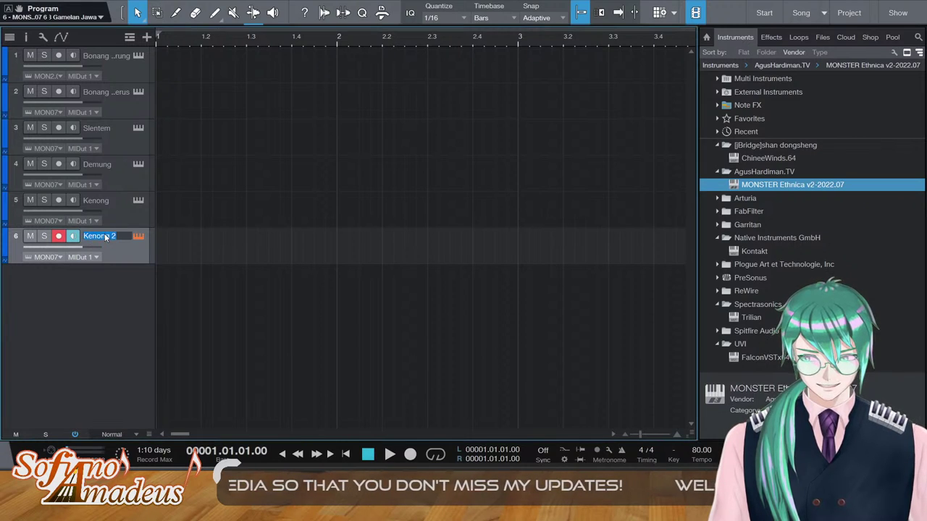
type("SAron")
key("Return")
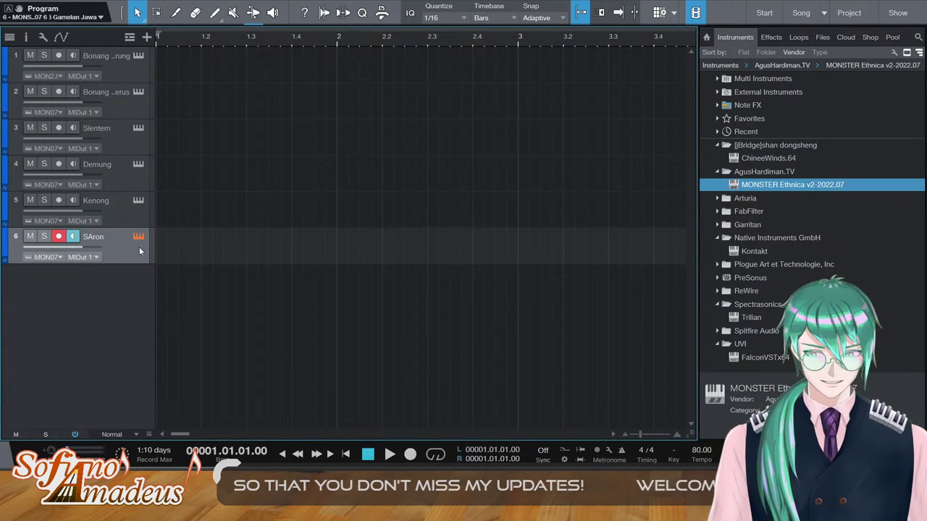
double_click(92, 236)
type("Saron")
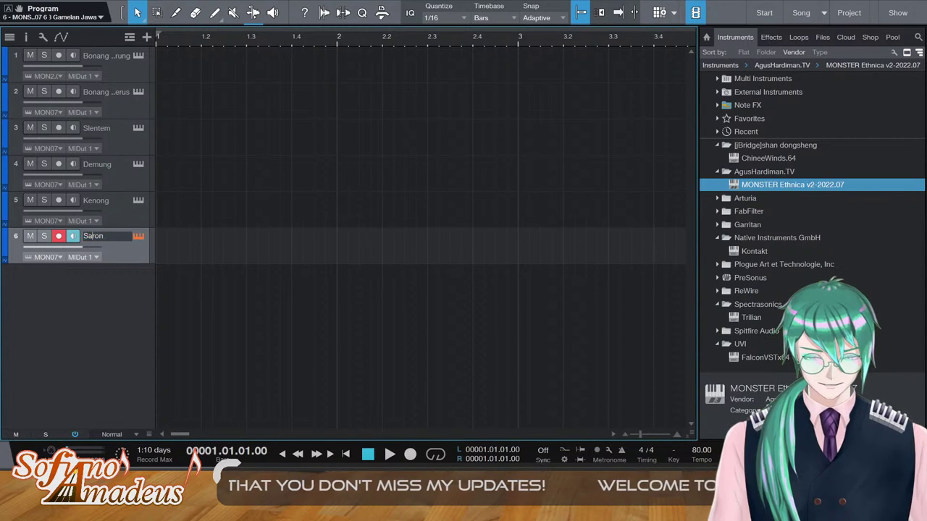
key("Return")
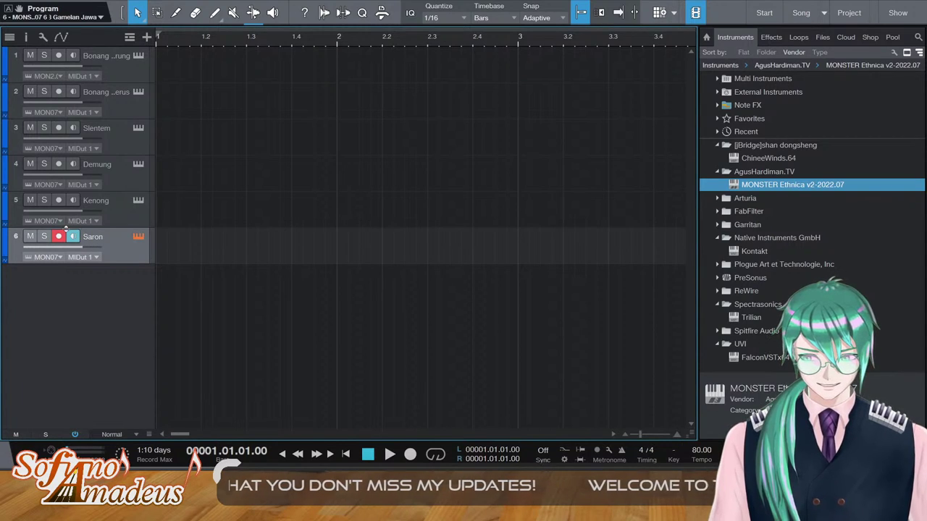
Duplicate the Saron track with its own instrument instance and name the copy Peking
key("d")
double_click(103, 272)
type("Peking")
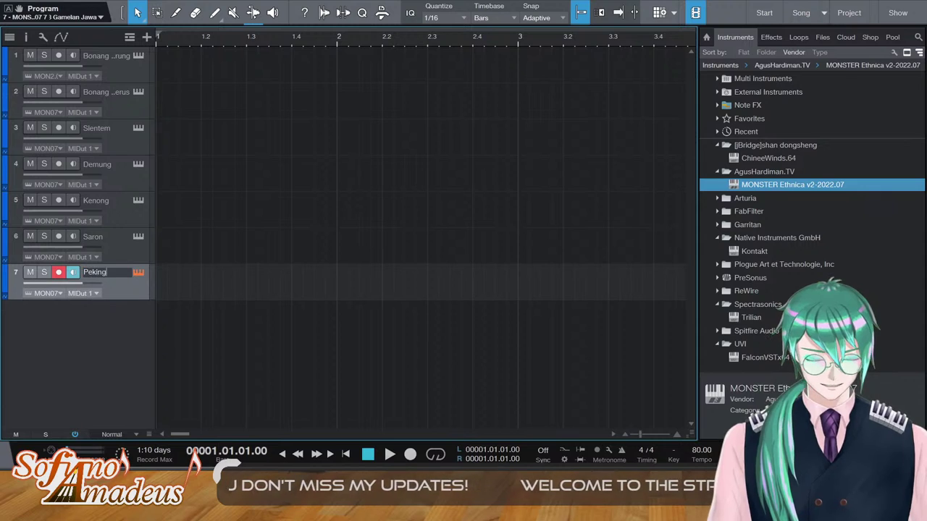
key("Return")
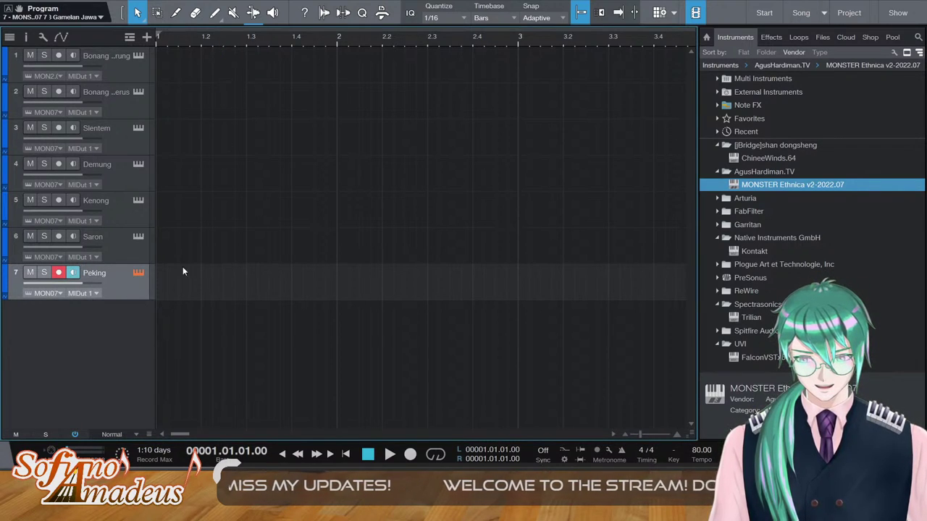
Duplicate the Peking track with its own instrument instance and name the copy Gong Ageng
key("d")
double_click(106, 309)
type("Gong A")
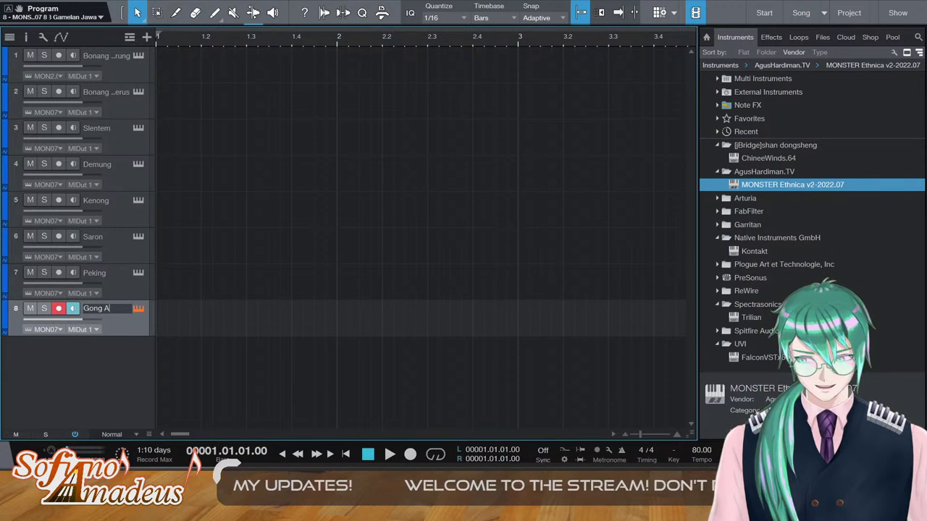
type("geng")
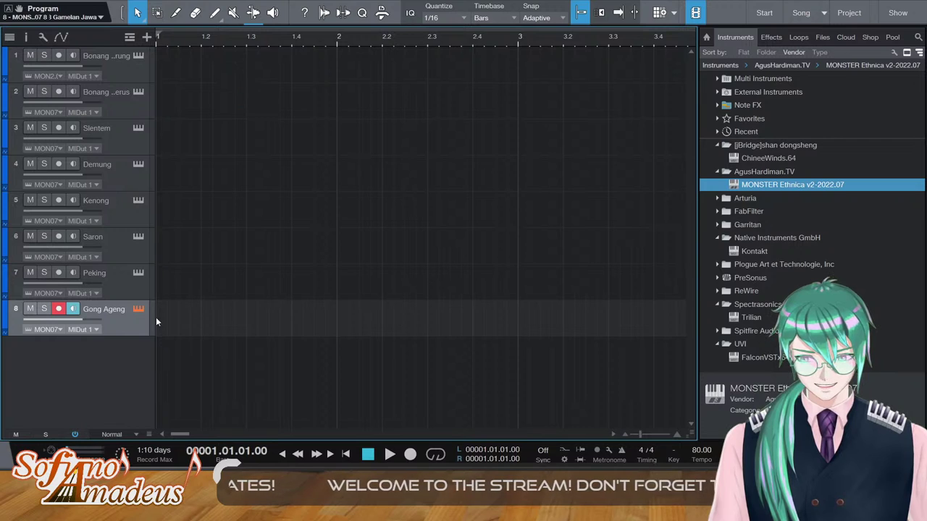
Duplicate the Gong Ageng track with its own instrument instance and name the copy Gong Suwukan
key("shift+d")
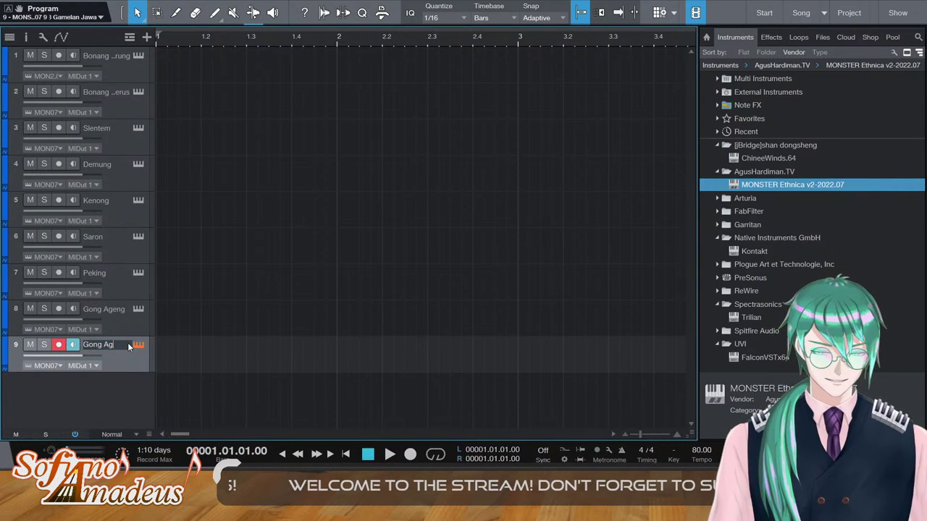
type("Suwukan")
key("Return")
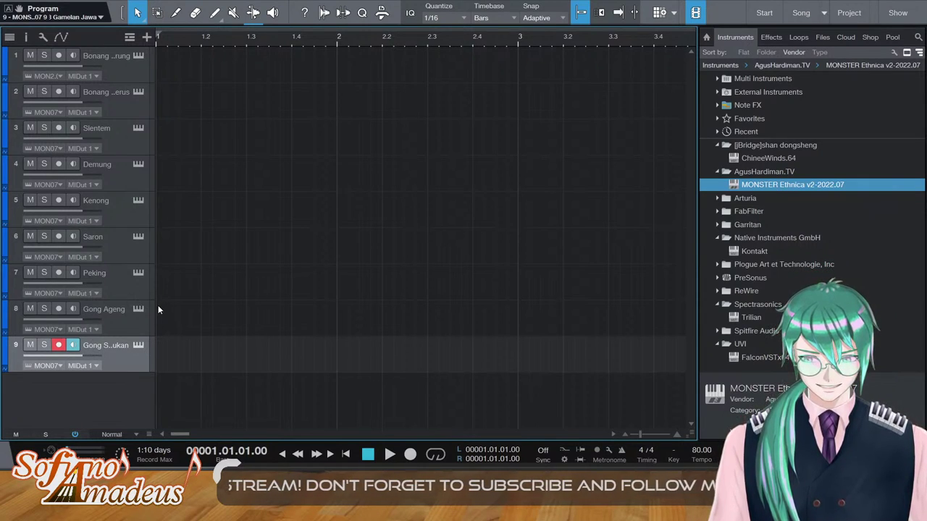
Widen the track header column and lower the volume of all nine gamelan tracks together to -6.2 dB
left_click_drag(157, 309, 249, 300)
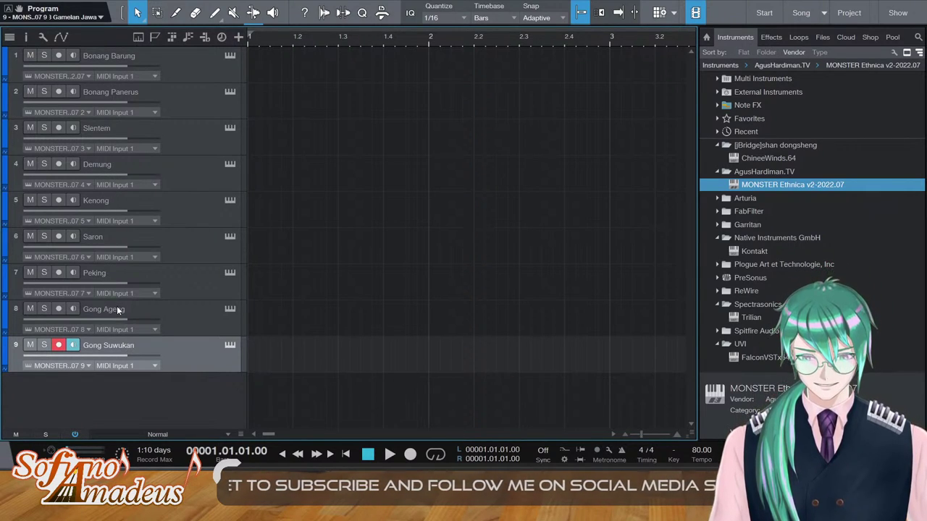
left_click(179, 61, "shift")
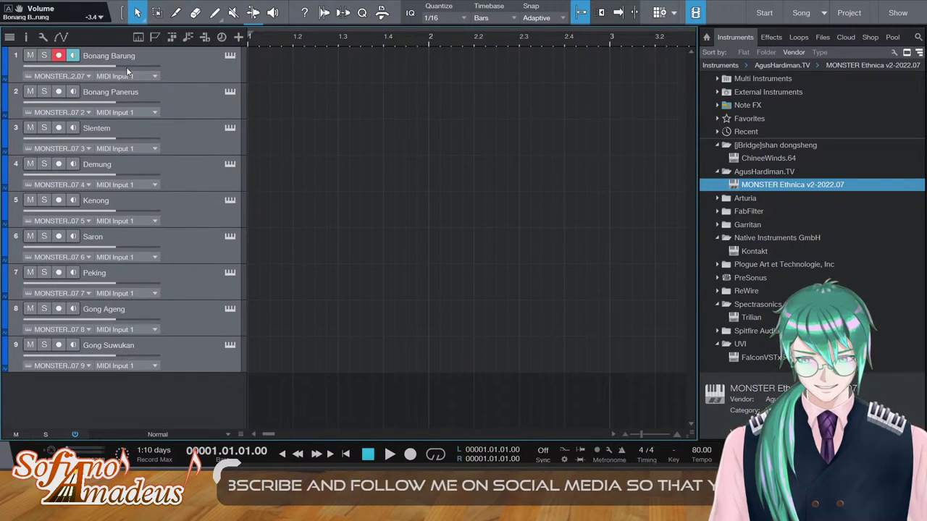
left_click_drag(124, 68, 121, 72)
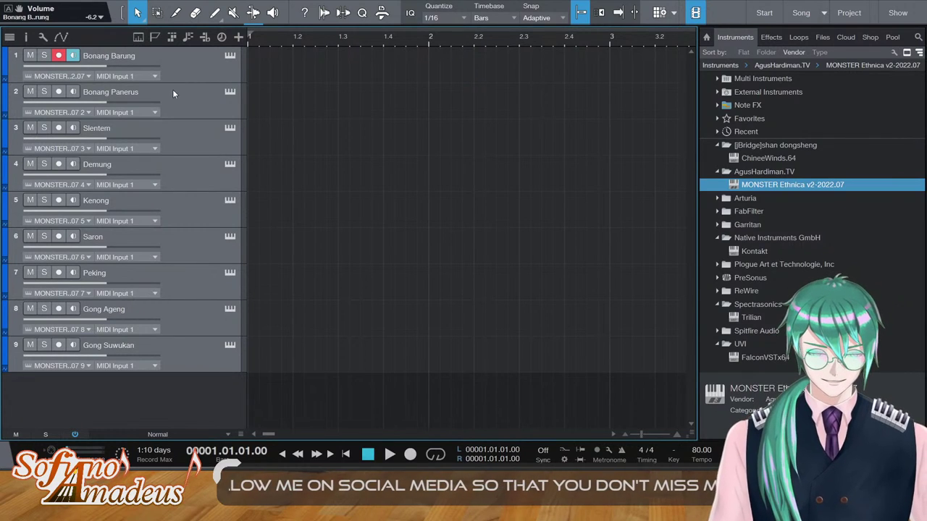
Hide the instrument browser and return the playhead to the start of the song with playback stopped
key("space")
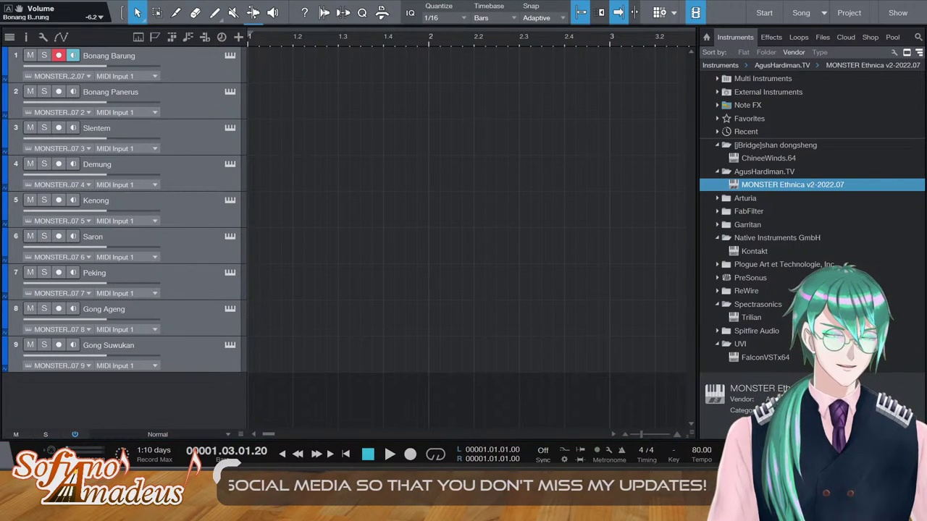
key("space")
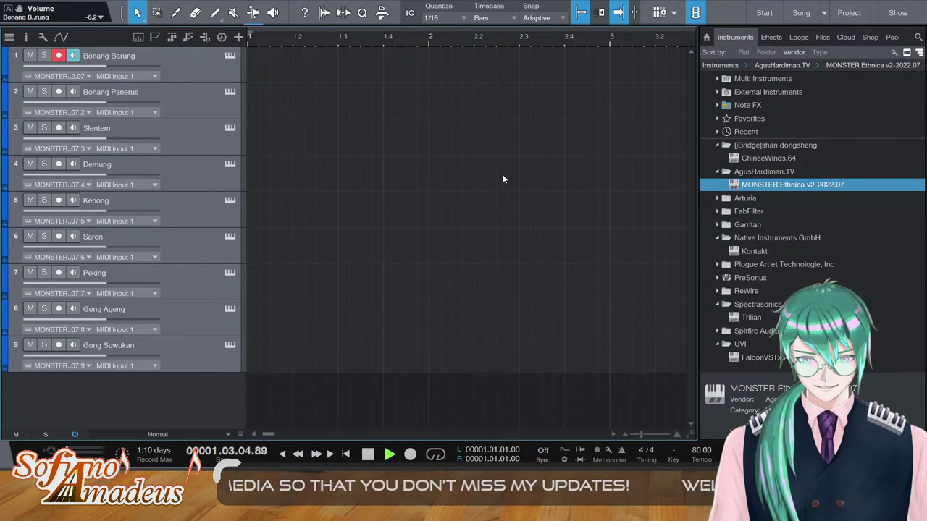
key("space")
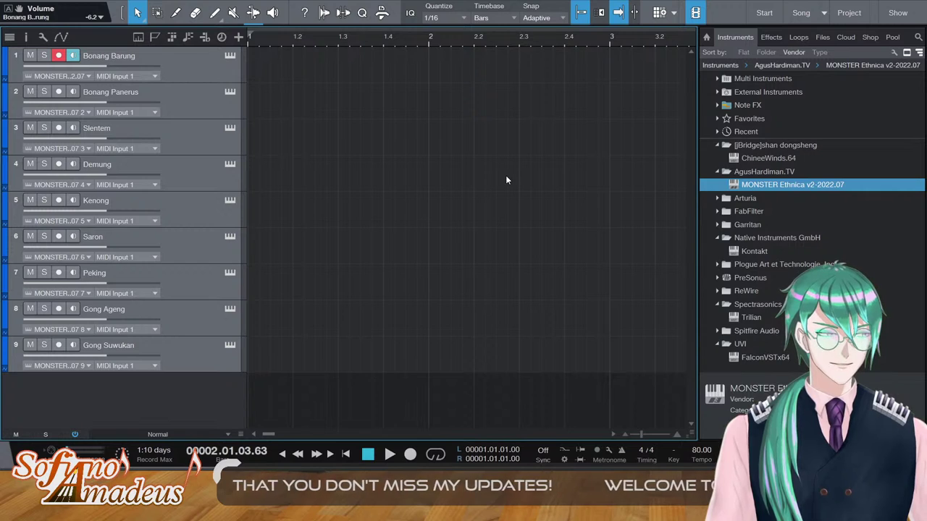
left_click(403, 41)
key("space")
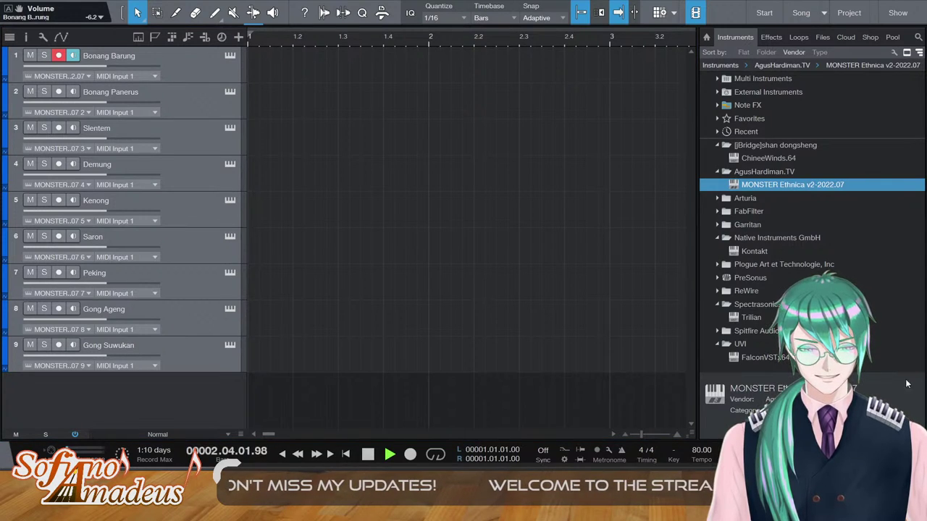
key("F5")
key("space")
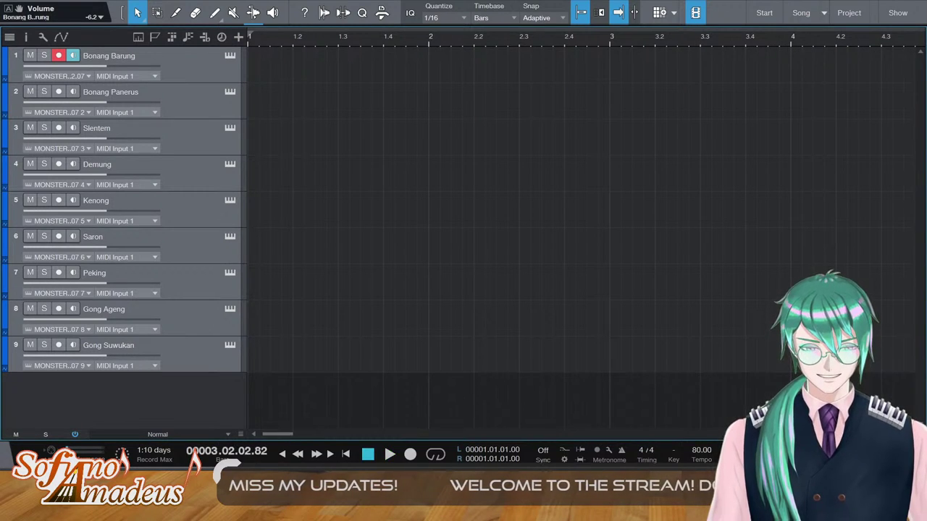
scroll(692, 304, "right", 3)
key("KP_0")
key("KP_0")
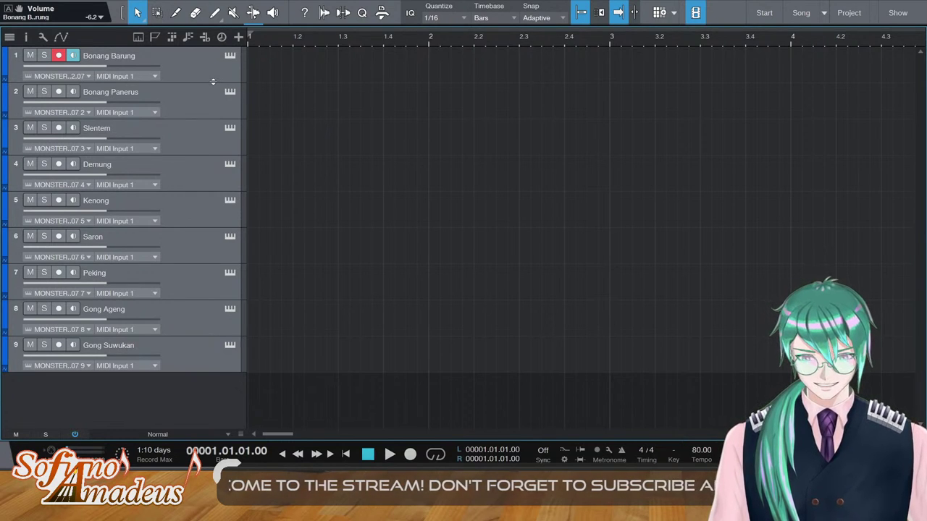
Create a one-bar part at the start of the Gong Ageng track and add a 1/16 C 2 note on its first beat
left_click(215, 109)
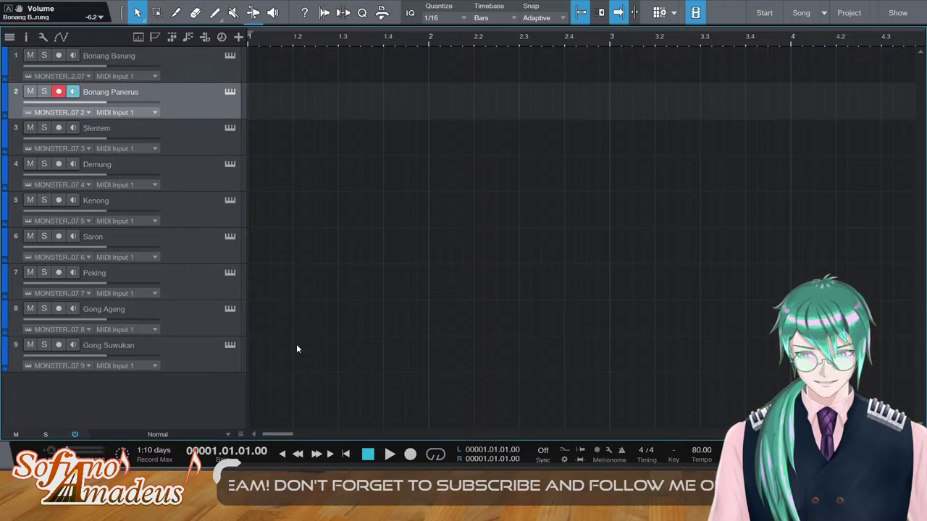
double_click(271, 322)
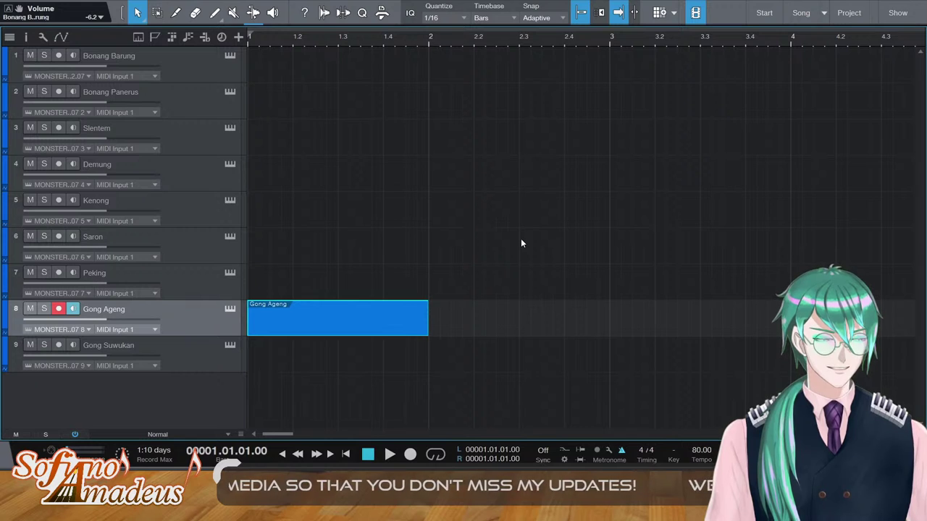
double_click(387, 306)
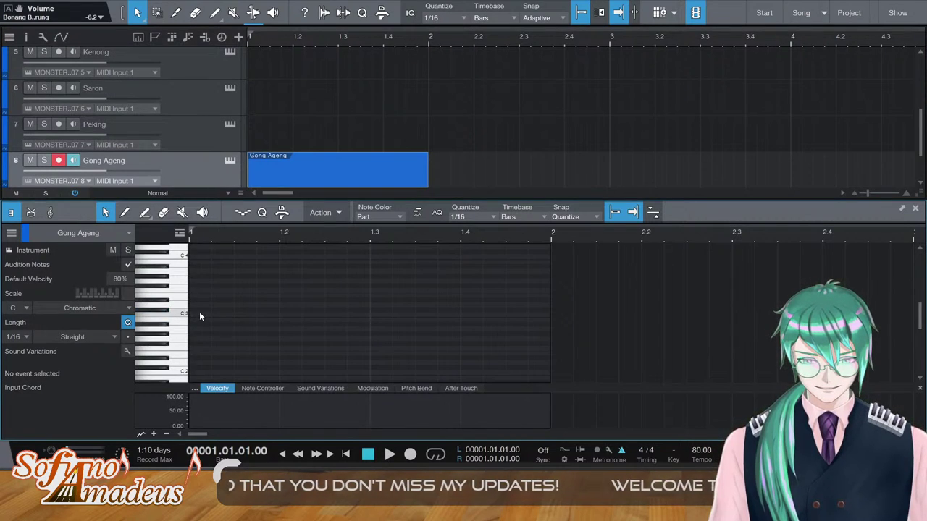
scroll(197, 320, "down", 2)
left_click(191, 349)
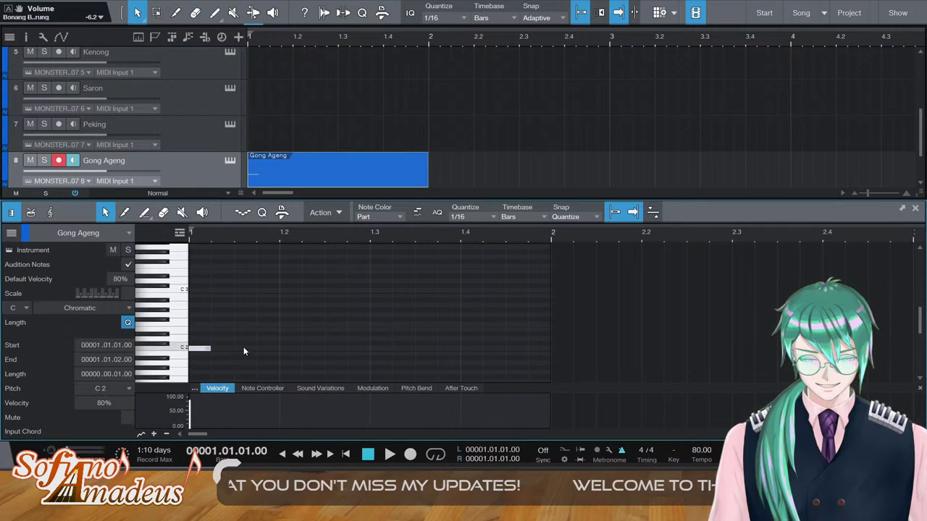
Play back the Gong Ageng test note, close the note editor and delete the part
key("space")
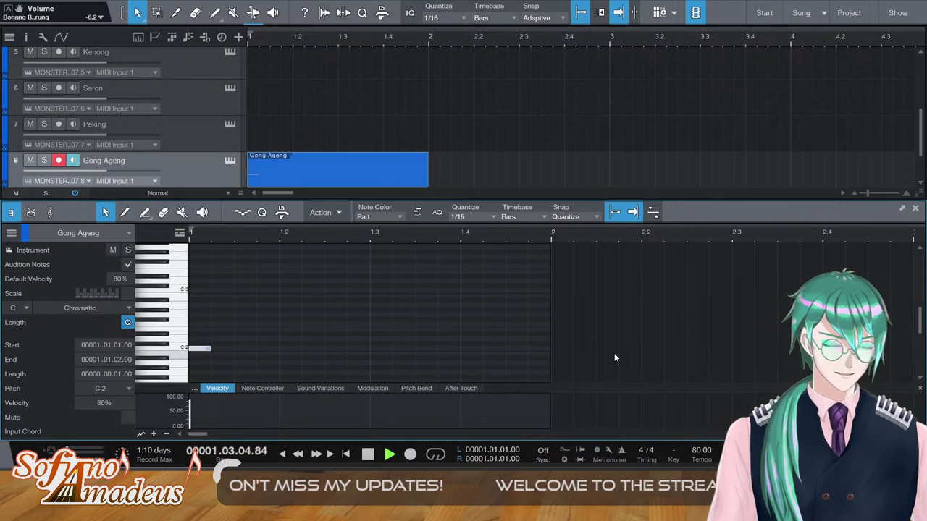
key("F2")
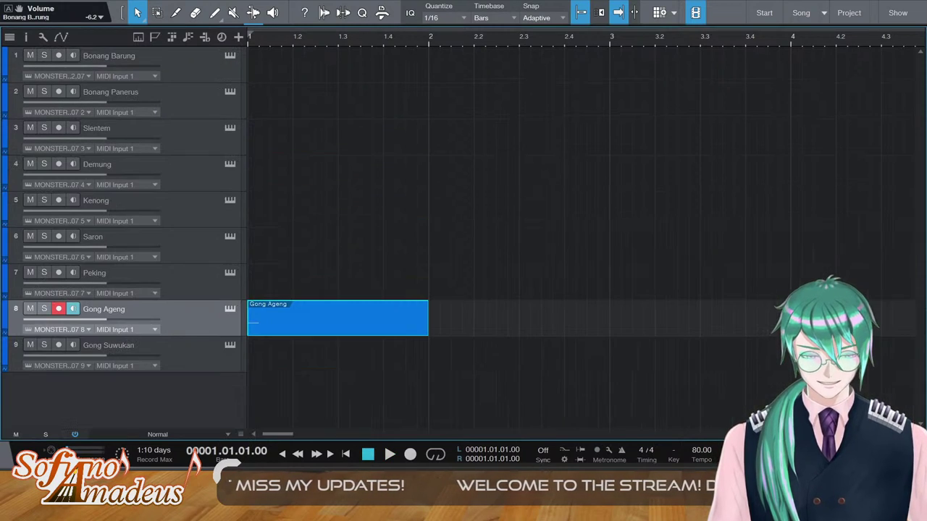
key("space")
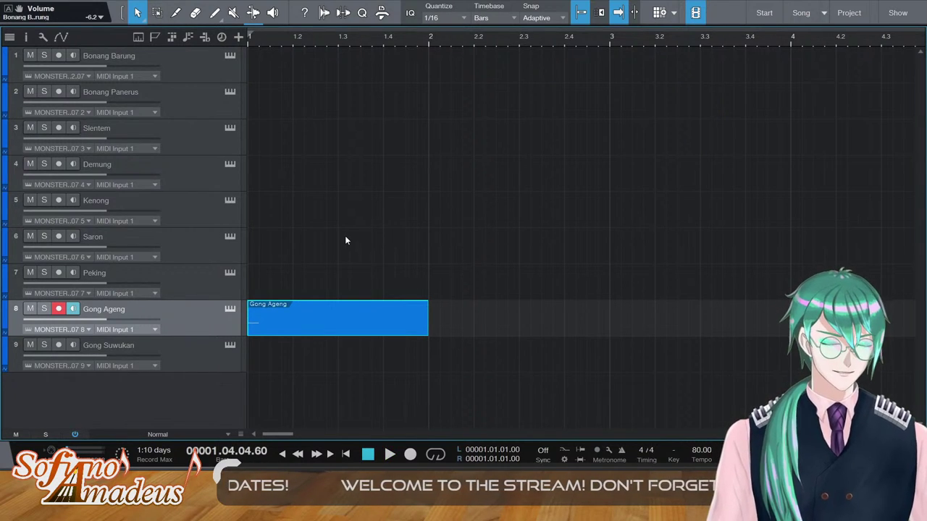
left_click(367, 231)
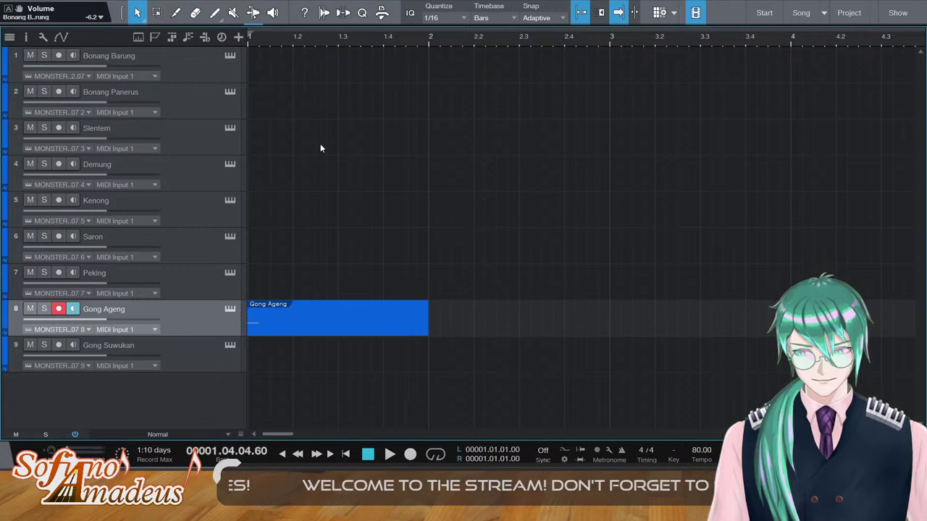
left_click(307, 319)
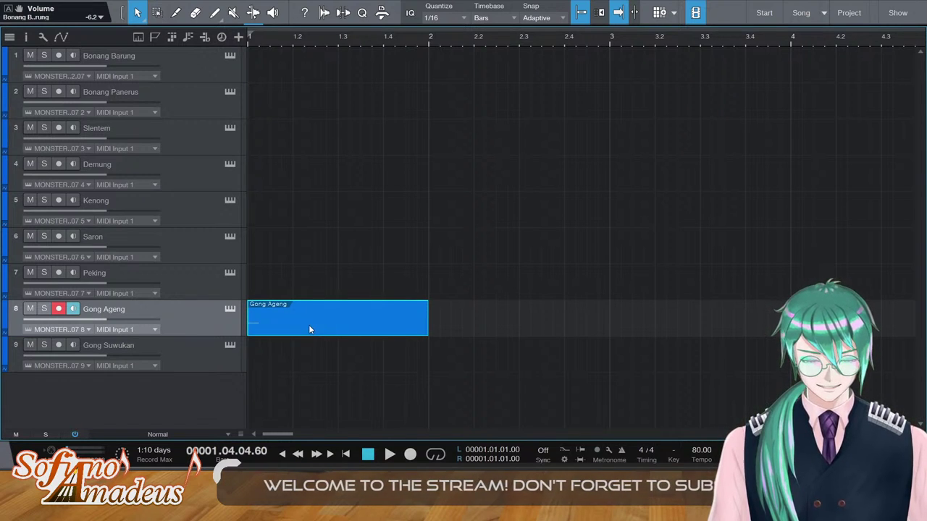
key("Delete")
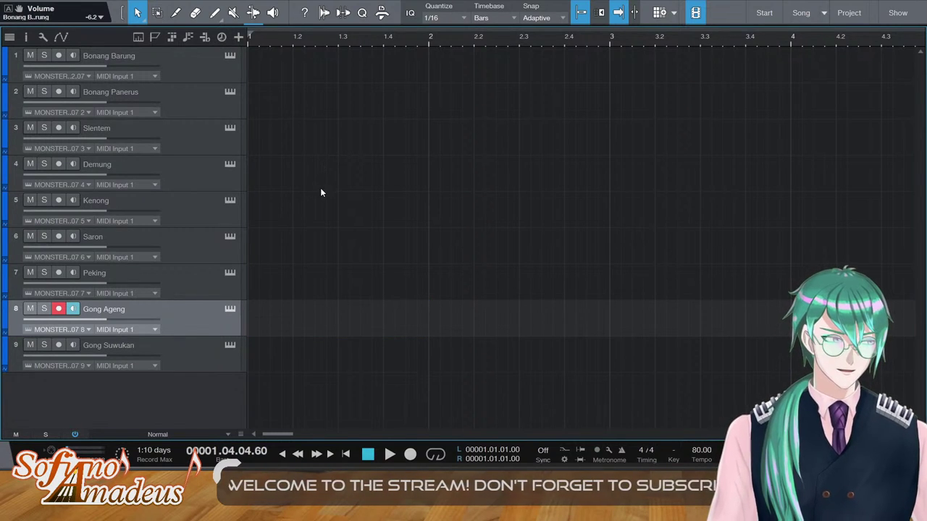
Create an empty one-bar part at the start of the Kenong track and return the playhead to the song start
double_click(274, 211)
double_click(274, 210)
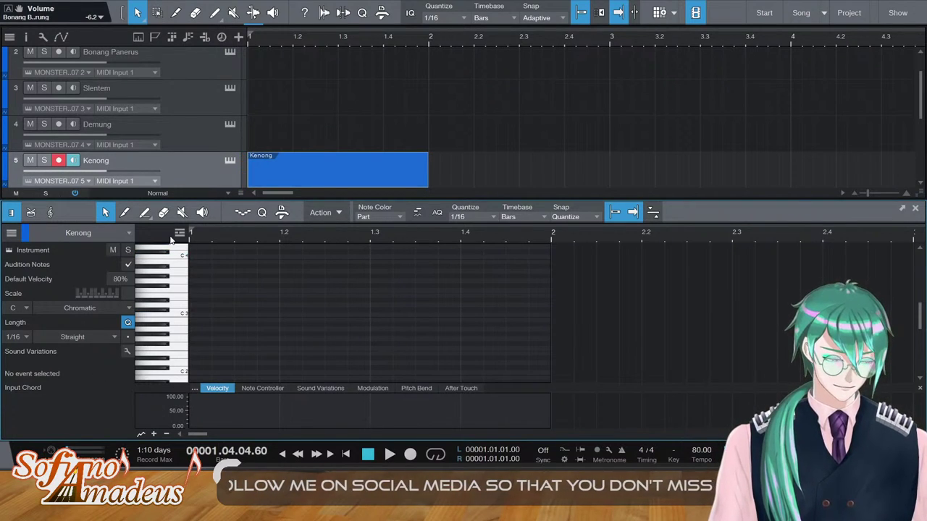
key("F2")
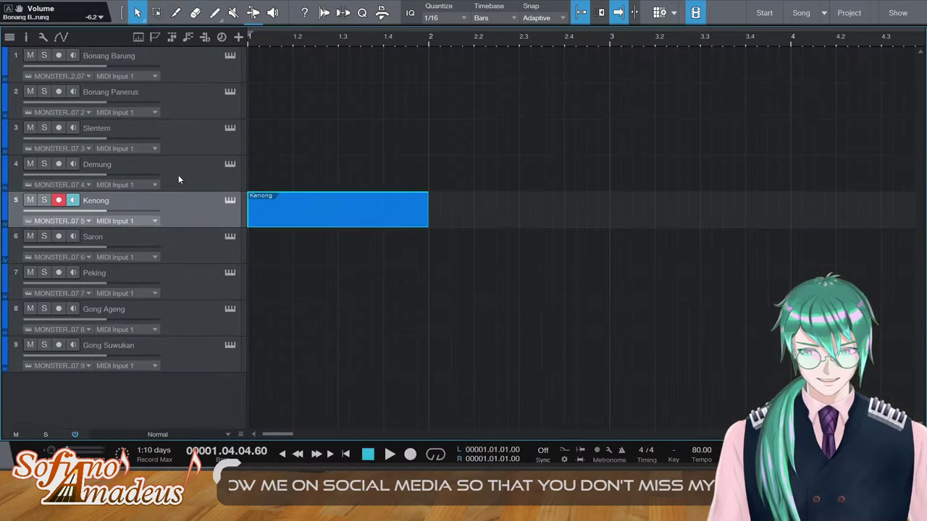
left_click(228, 201)
left_click(285, 210)
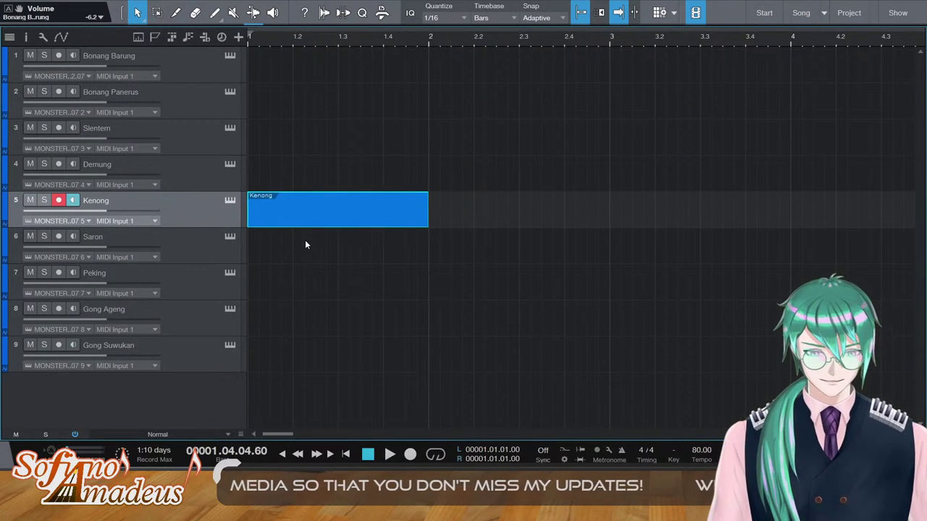
key("comma")
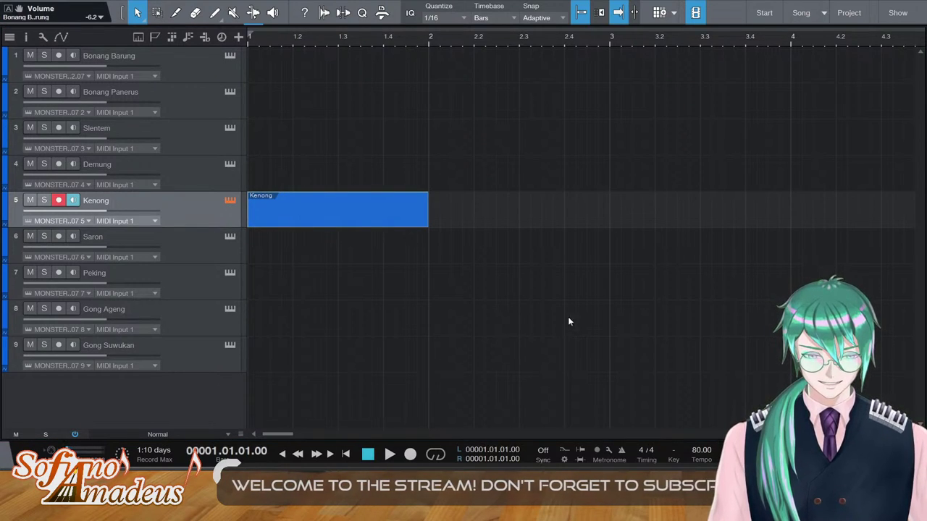
Step through the instruments of the Demung, Slentem, Bonang, Saron, Peking and Gong tracks, and close the last instrument window
left_click(205, 174)
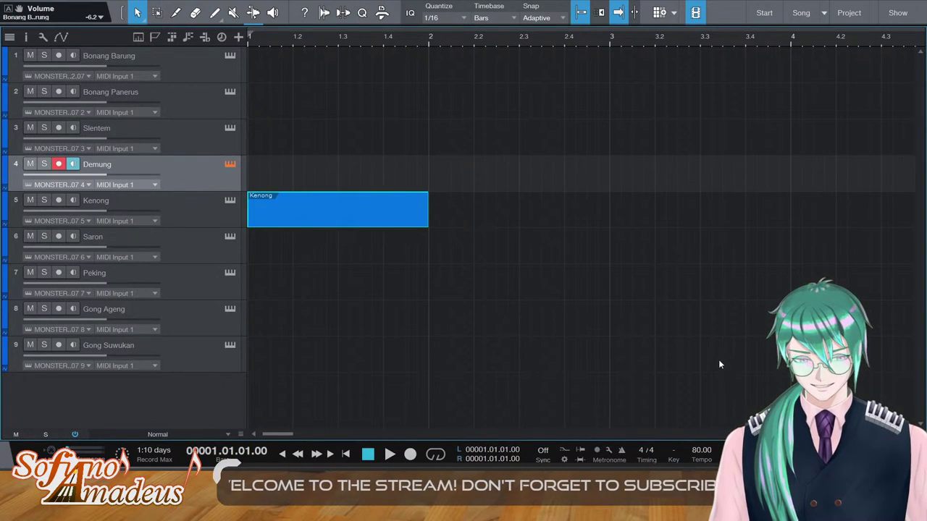
left_click(254, 132)
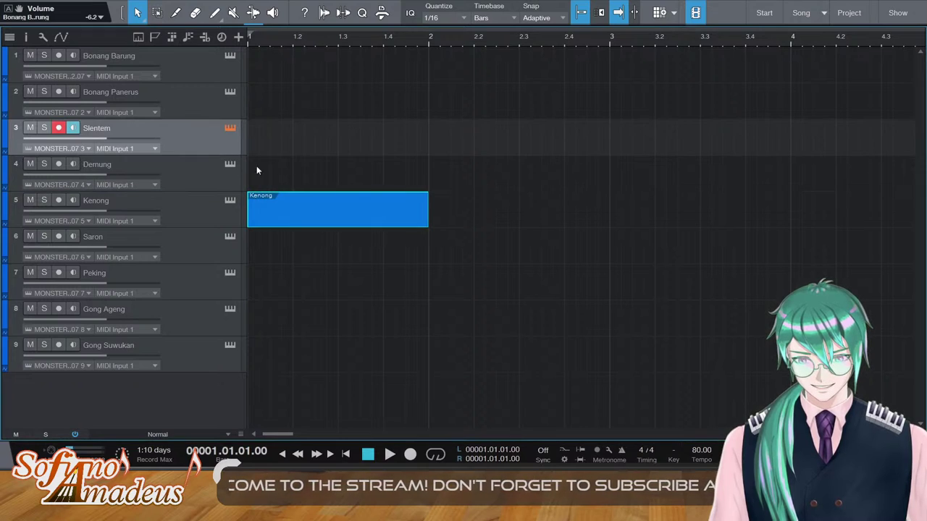
left_click(191, 114)
left_click(214, 59)
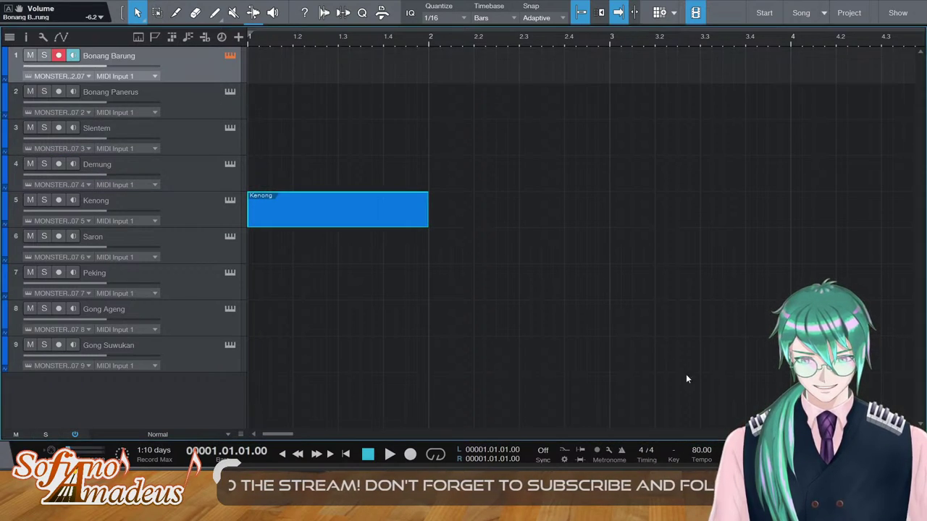
left_click(185, 243)
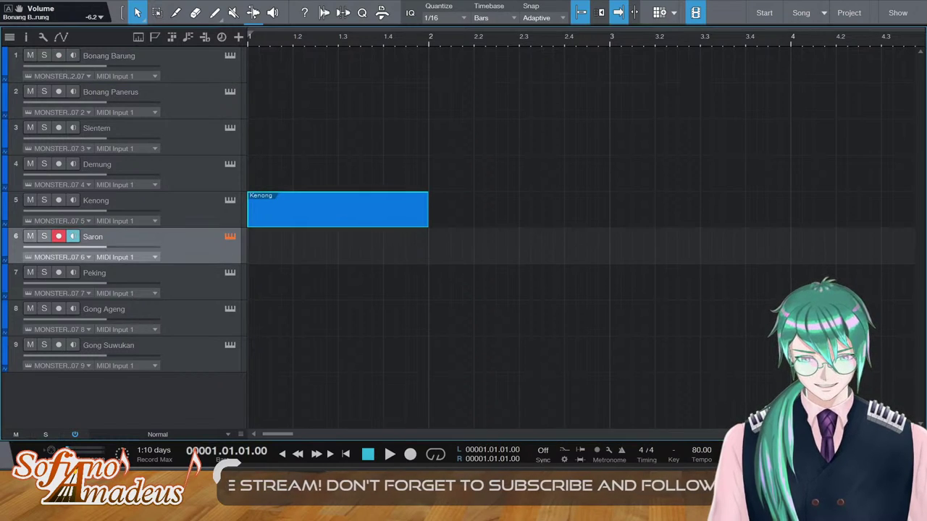
left_click(250, 268)
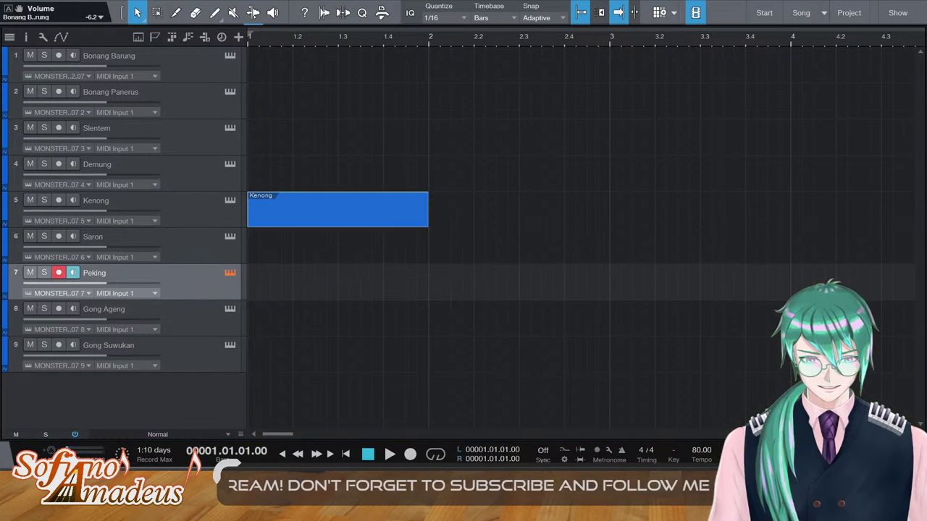
left_click(192, 322)
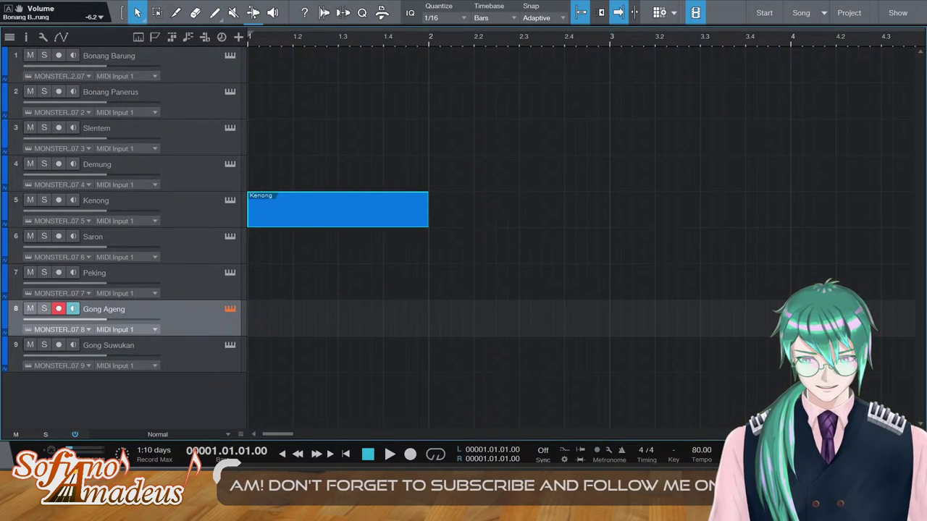
left_click(197, 366)
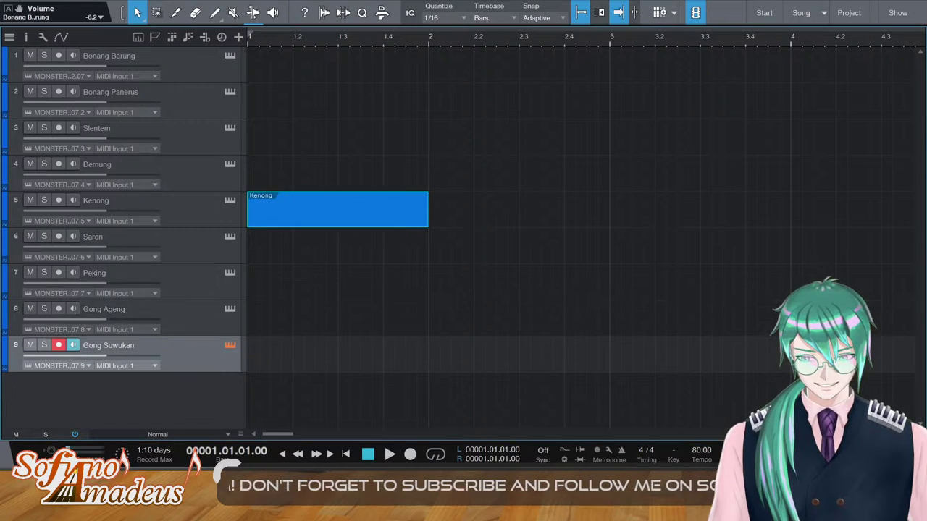
left_click(757, 119)
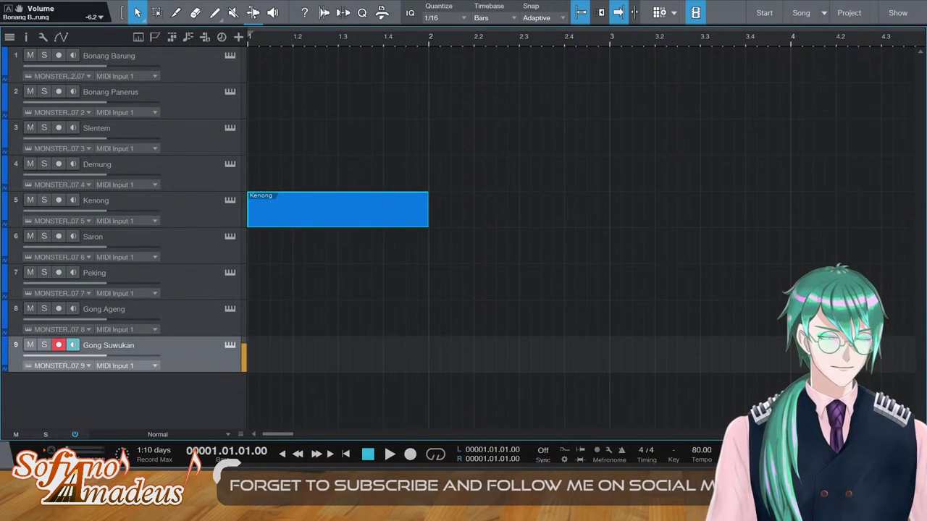
Try recording two MIDI takes on the Kenong track from bar 1 over its one-bar part
left_click(199, 198)
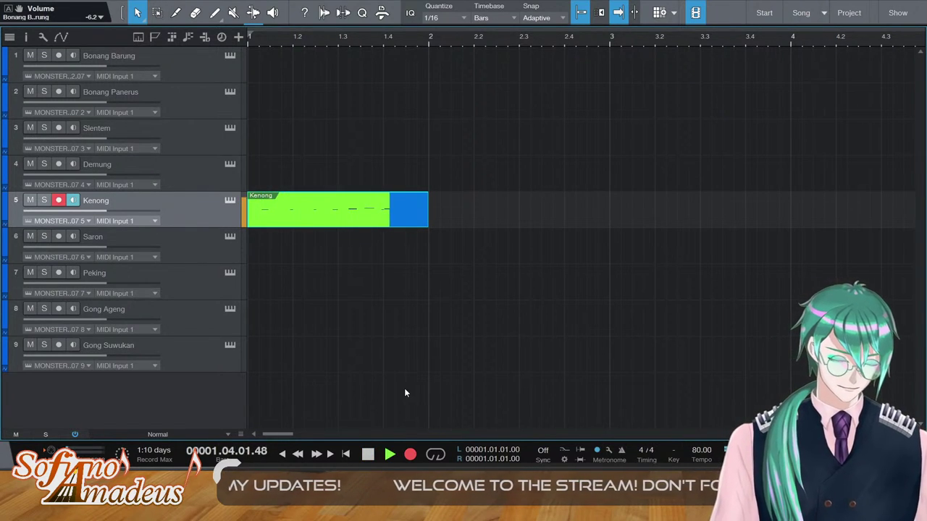
key("space")
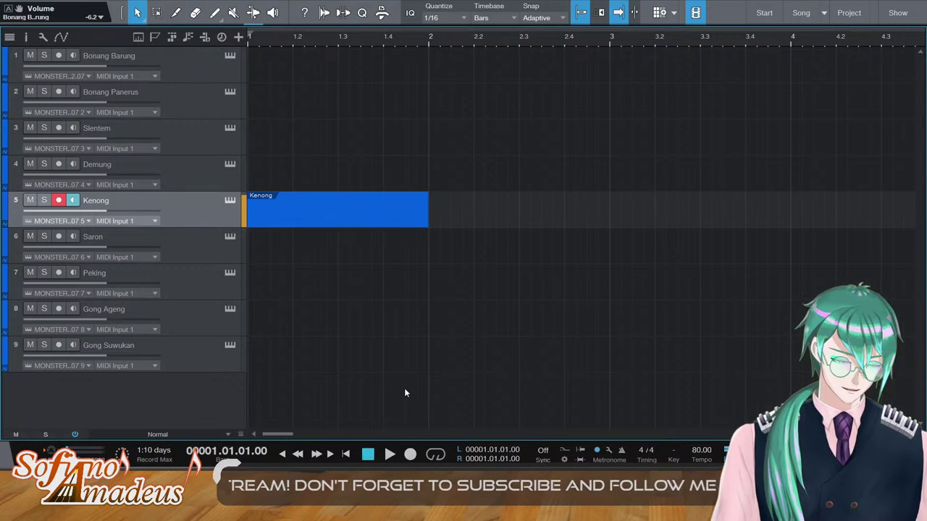
left_click(410, 454)
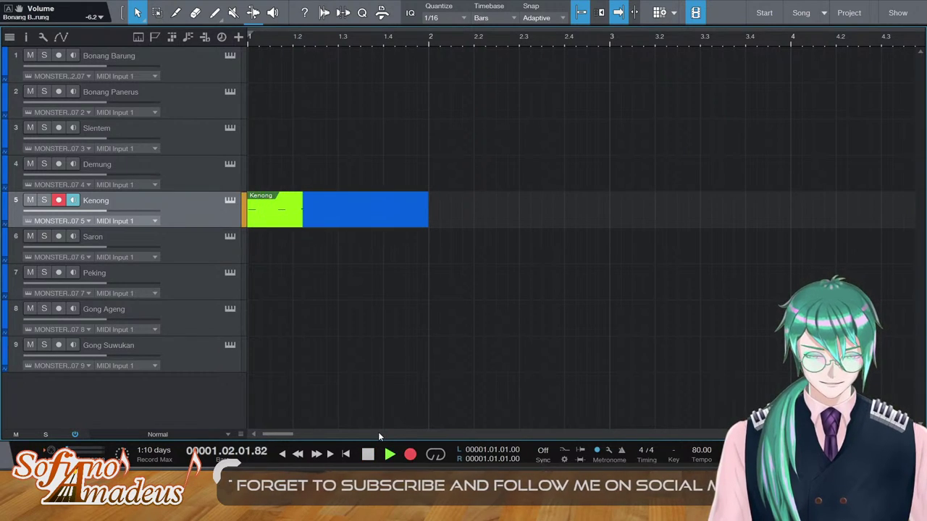
key("space")
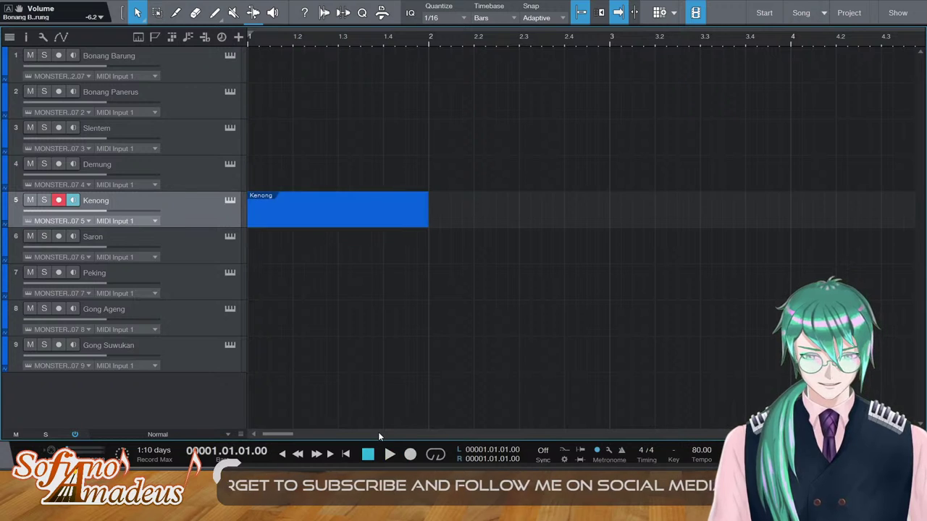
Record a two-bar melody on the Kenong track from bar 1 and open the part in the note editor
left_click(410, 454)
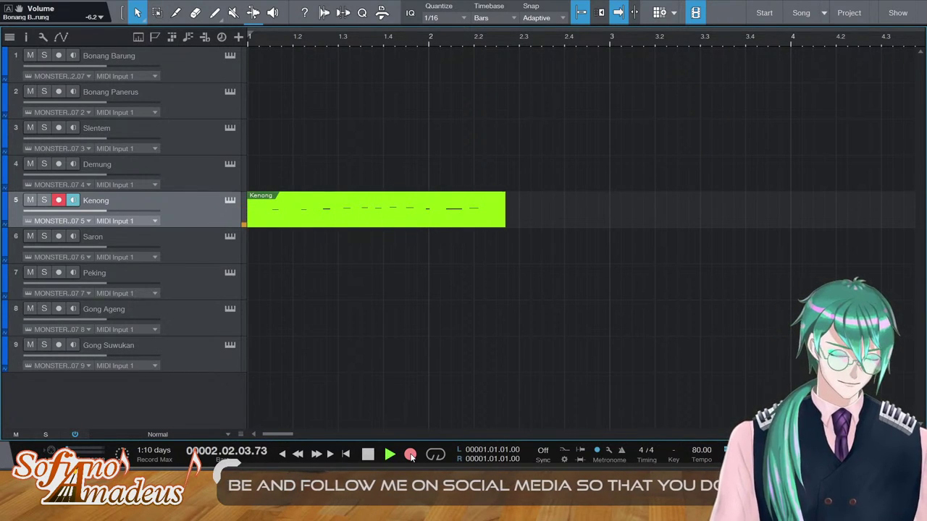
key("space")
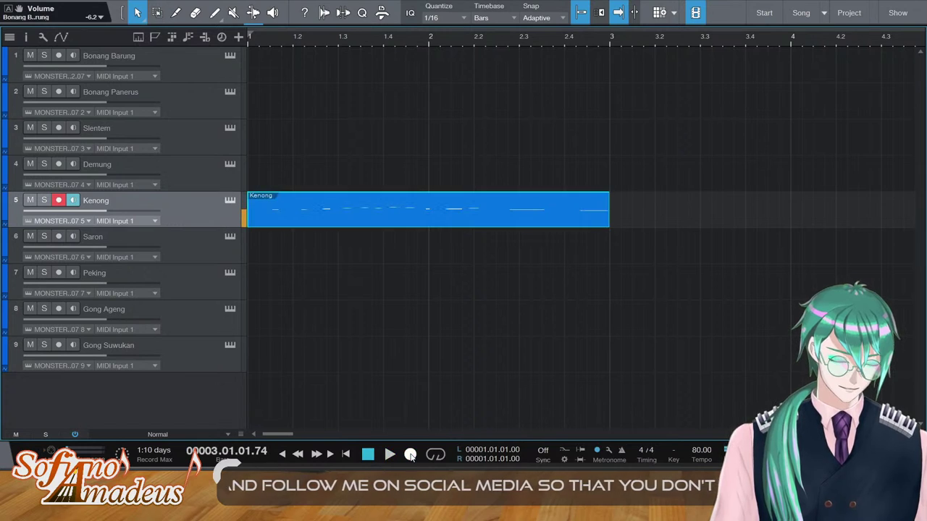
double_click(485, 199)
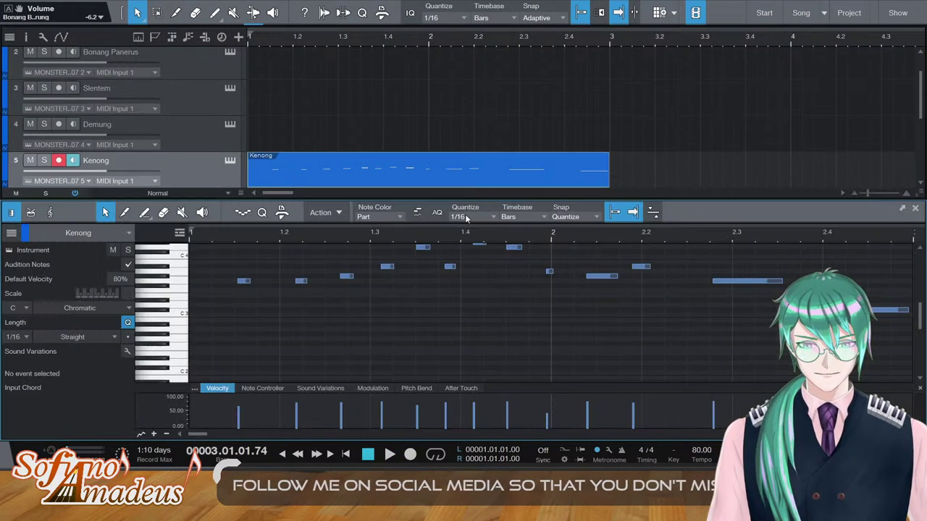
Play back the Kenong take and raise the short note just before bar 2 to A#3
double_click(374, 241)
scroll(524, 304, "up", 1)
left_click_drag(523, 304, 569, 290)
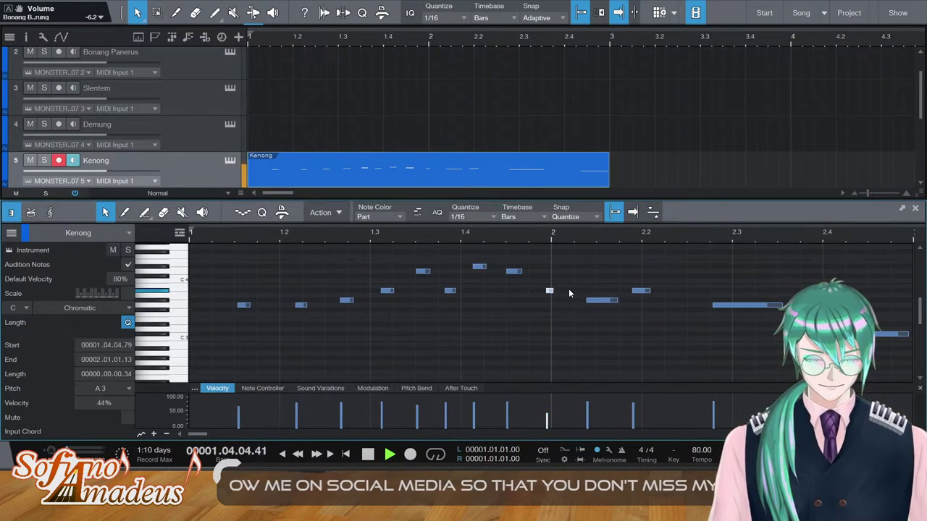
key("space")
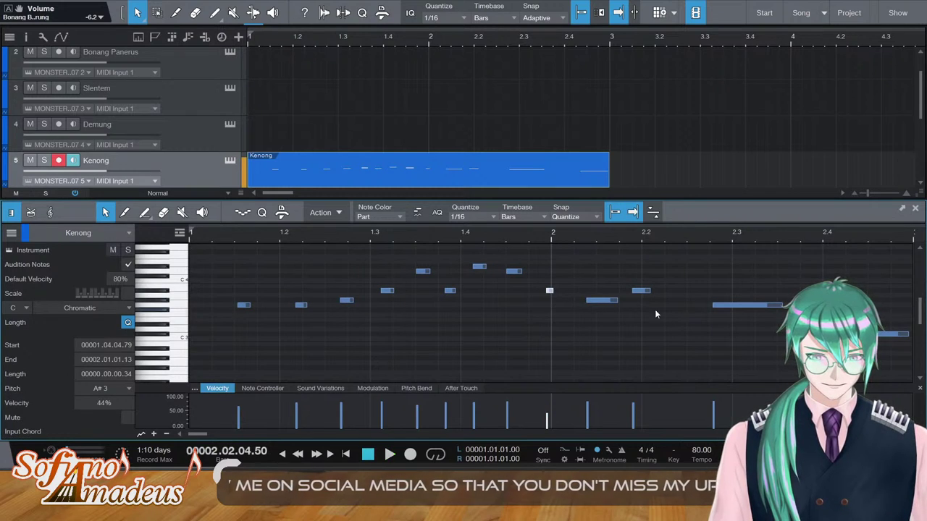
Raise the last note of the Kenong part's second bar to D3 and play the part back
left_click(723, 335)
scroll(789, 340, "right", 2)
left_click(767, 333)
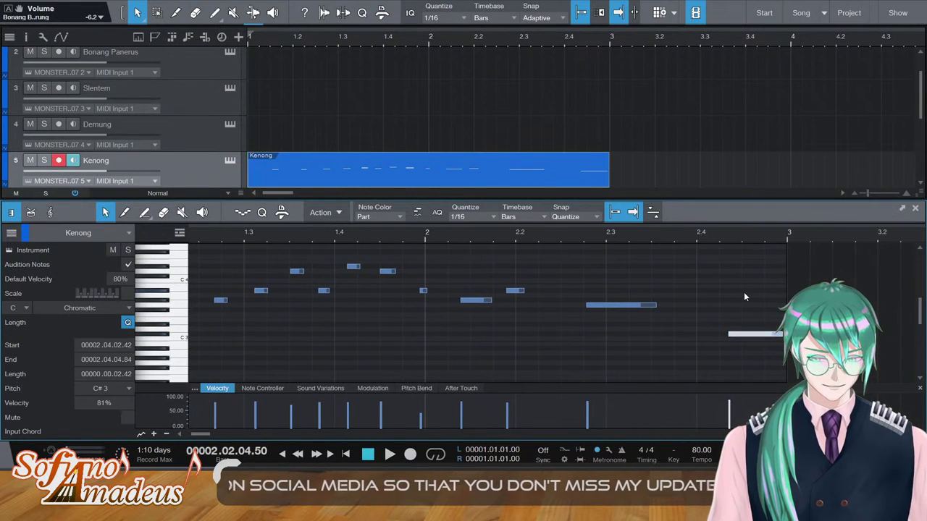
key("Up")
key("space")
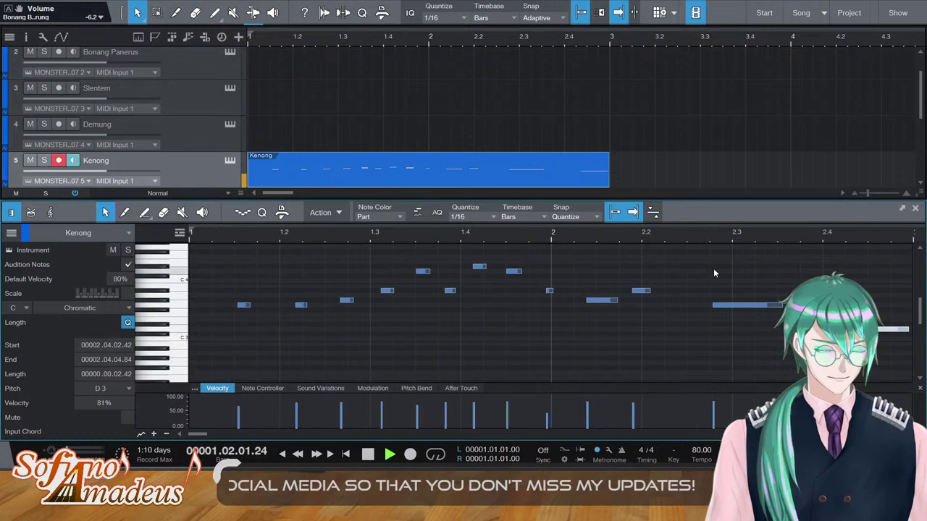
Close the note editor and listen to the corrected Kenong part in the arrangement
key("F2")
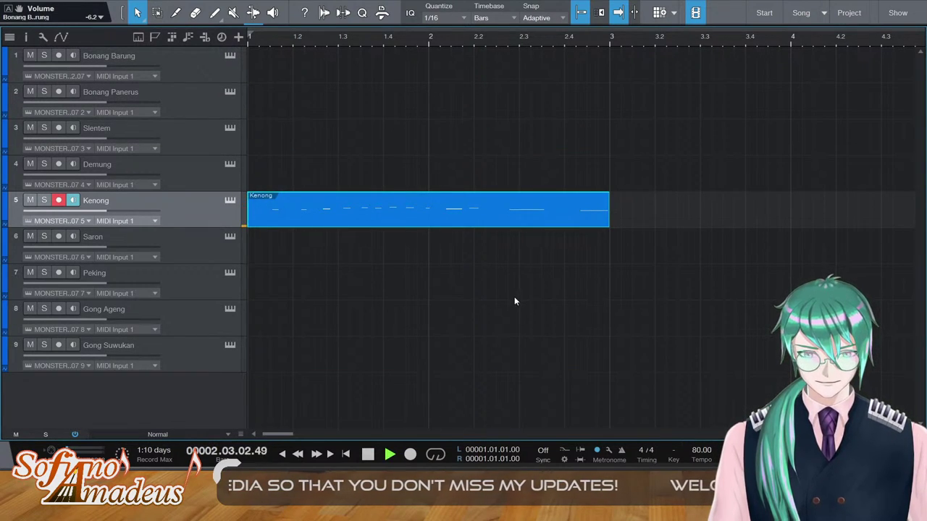
key("space")
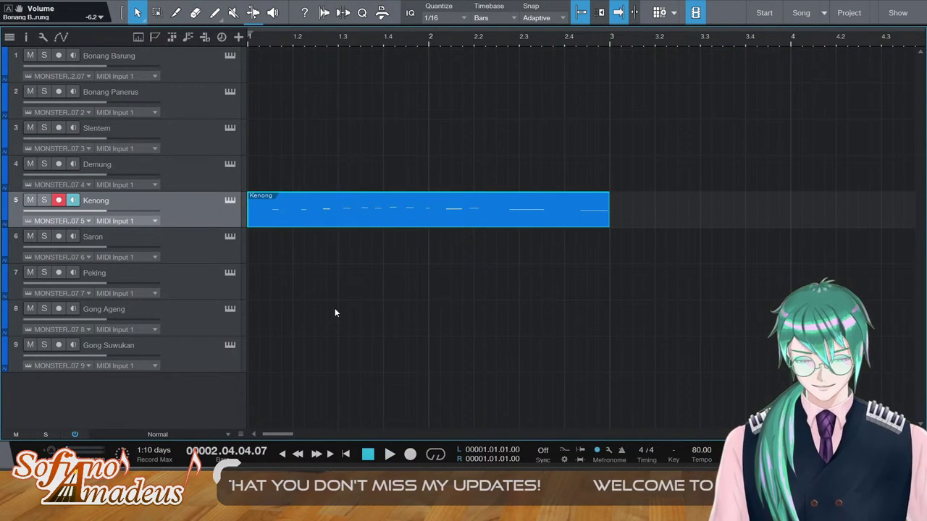
key("space")
key("space")
Check the Gong Suwukan and Gong Ageng tracks and play the song with Gong Suwukan selected
left_click(229, 345)
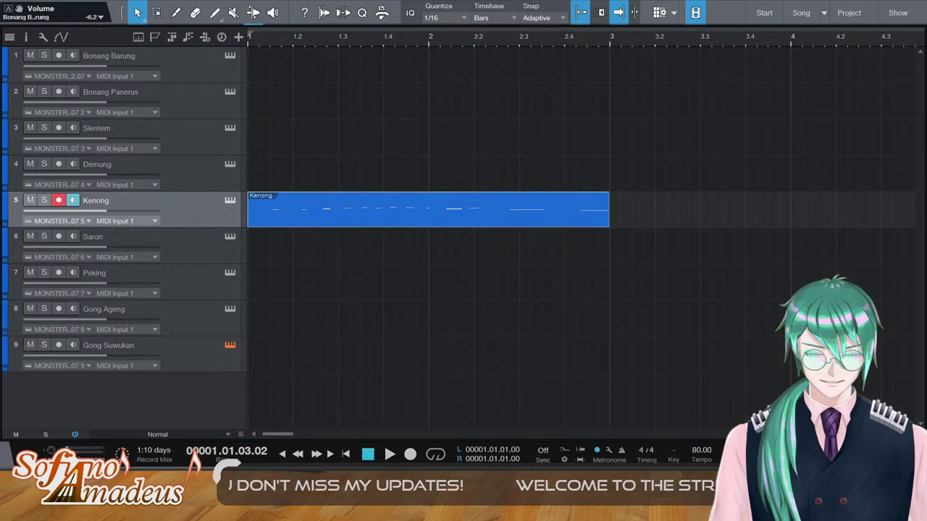
left_click(210, 313)
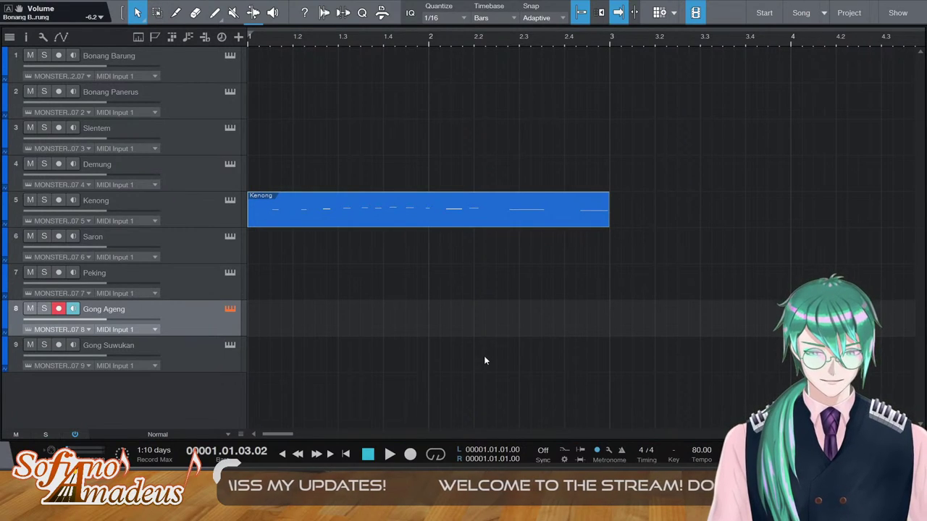
left_click(202, 351)
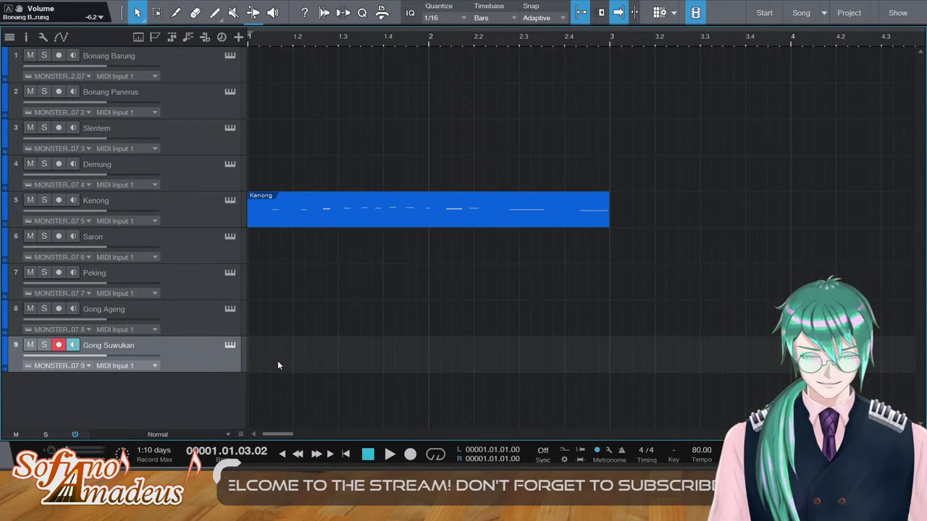
key("space")
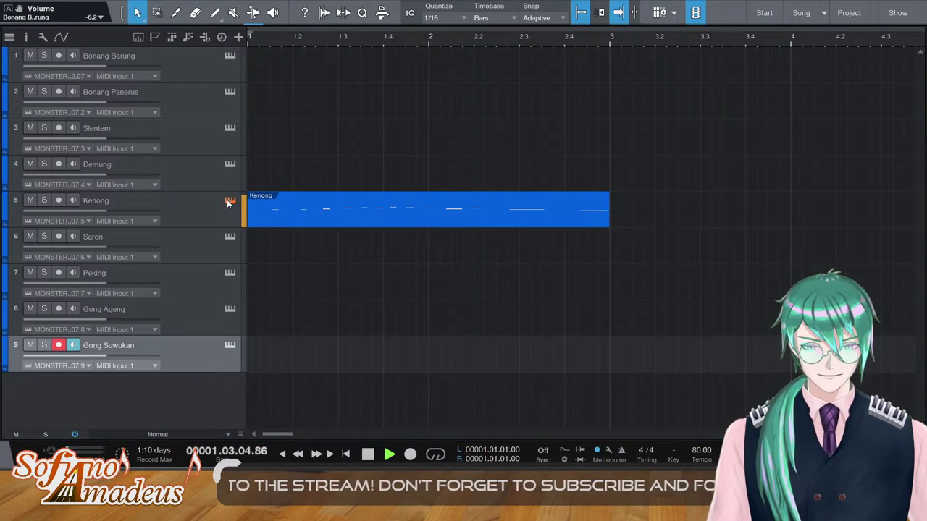
key("space")
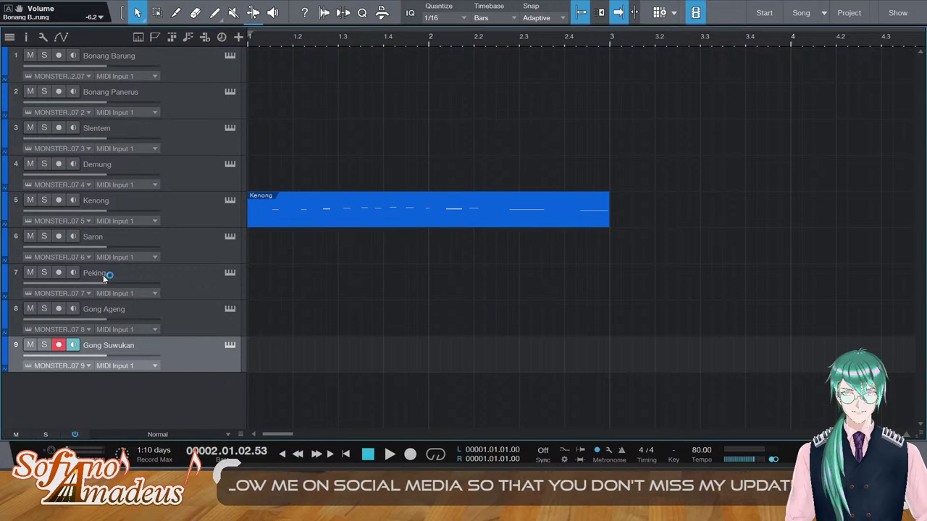
Compare the instrument windows of the Gong Suwukan and Gong Ageng tracks
left_click(230, 345)
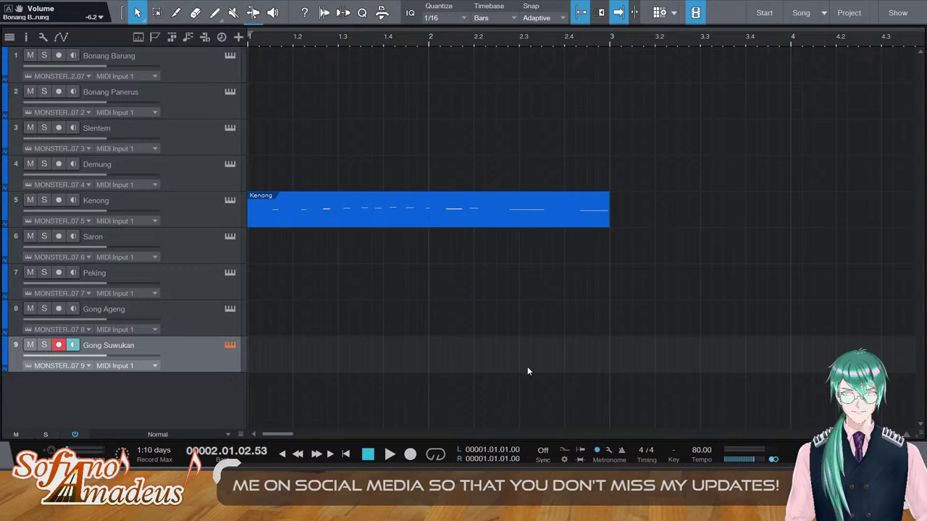
left_click(231, 309)
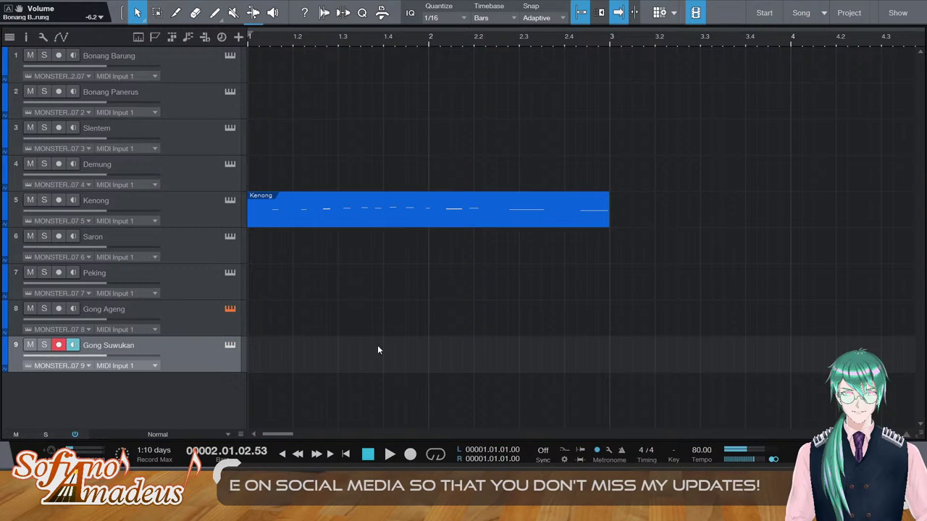
left_click(753, 12)
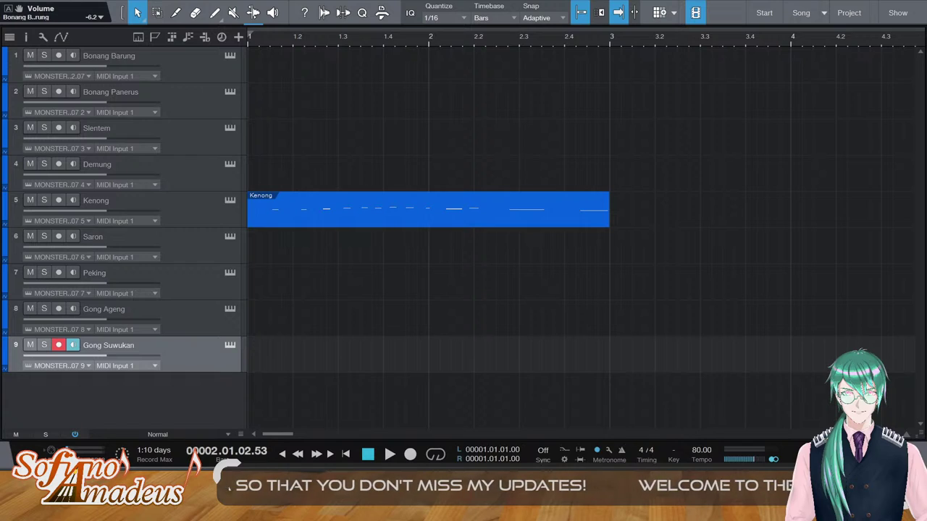
left_click(230, 309)
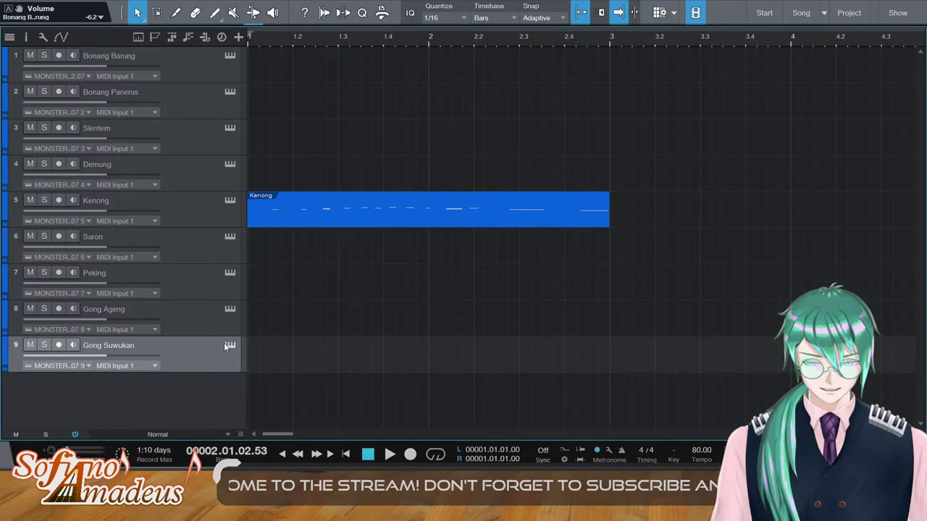
Create an empty one-bar part on the Gong Suwukan track, open it, switch to Gong Ageng and start playback
double_click(266, 348)
double_click(274, 349)
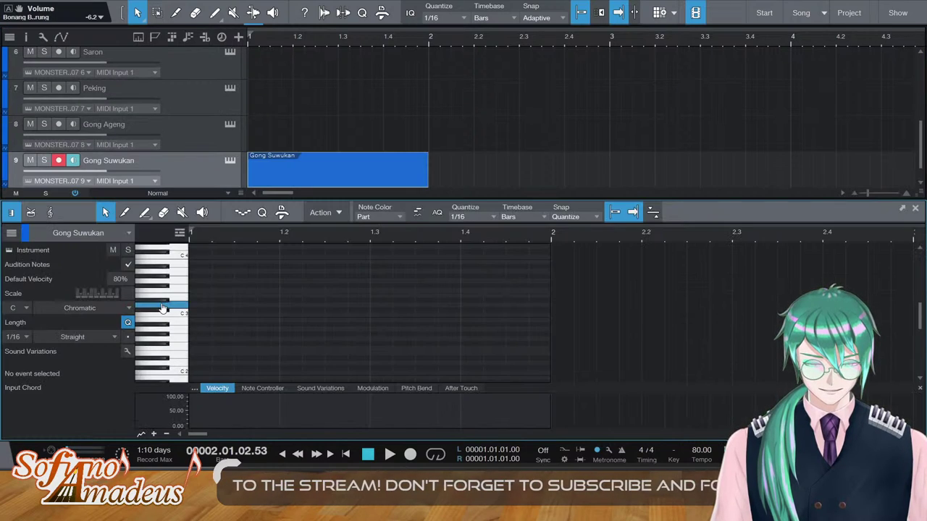
left_click(218, 145)
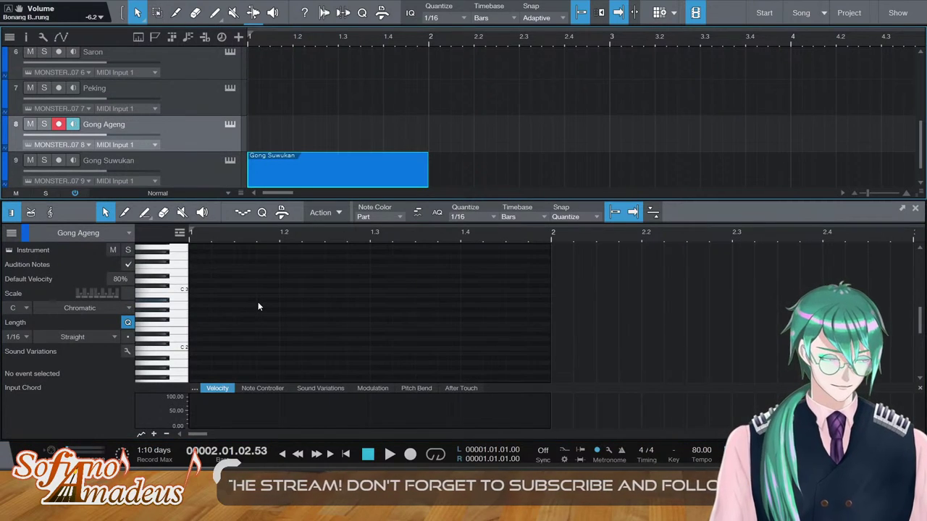
key("space")
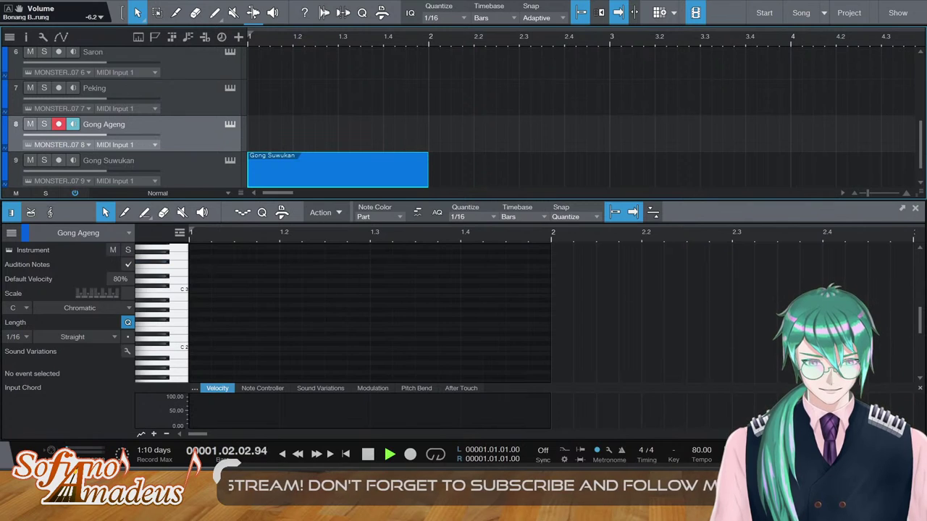
Close the note editor and delete the empty Gong Suwukan part
key("F2")
left_click(283, 353)
key("Delete")
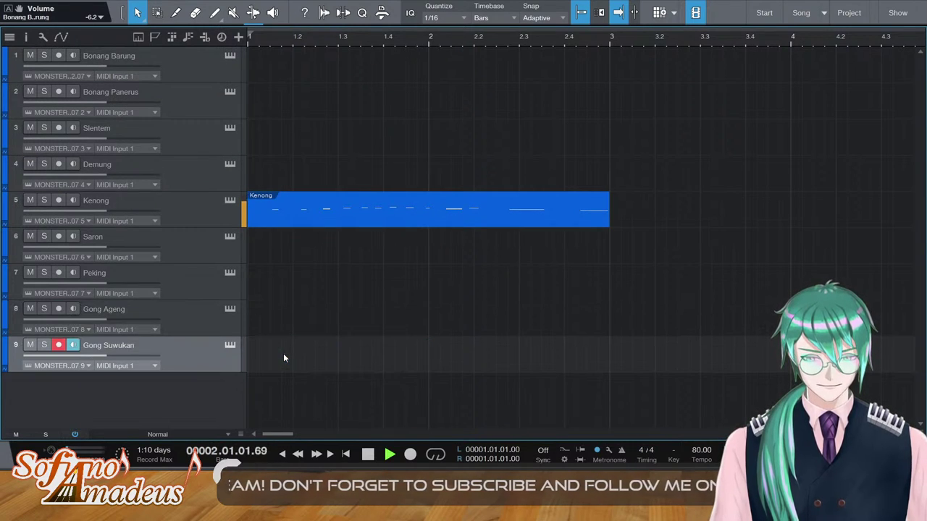
Open the Kenong part in the note editor and play back its bar 2 notes
double_click(402, 213)
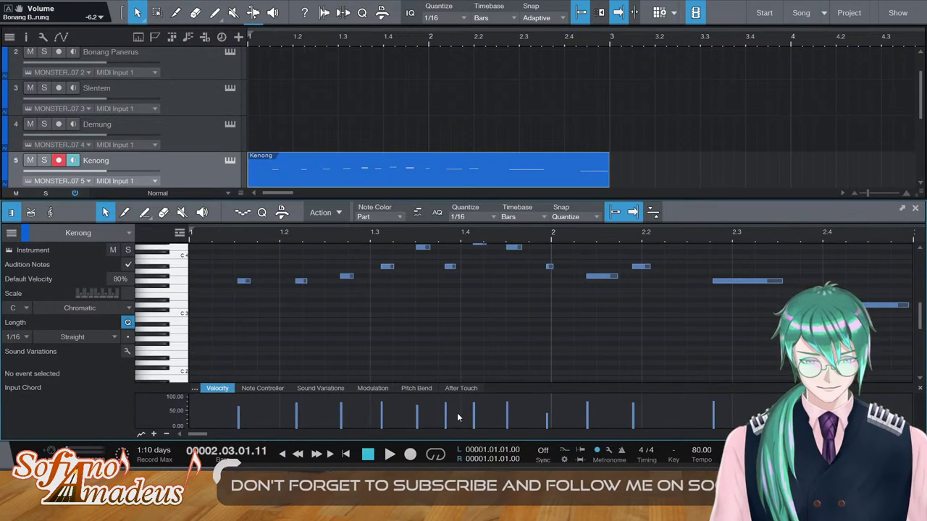
key("ctrl+a")
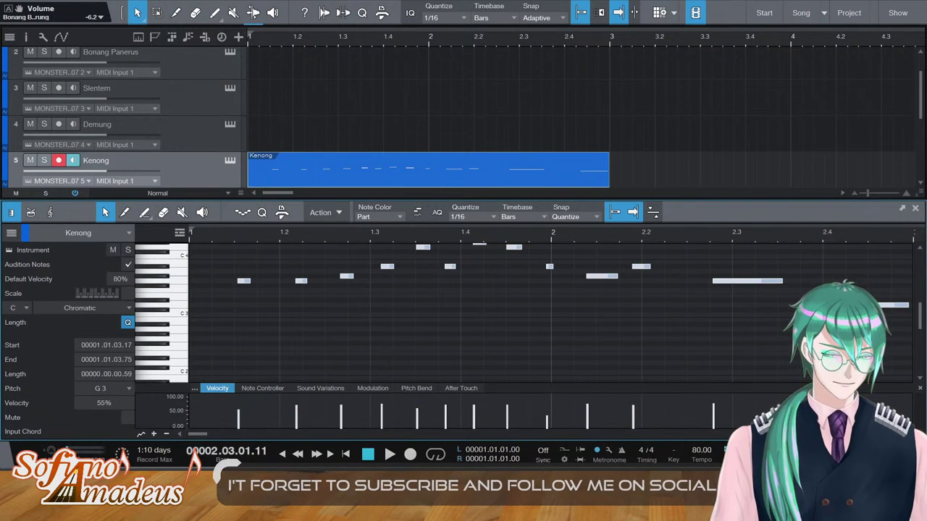
key("ctrl+d")
scroll(656, 244, "right", 3)
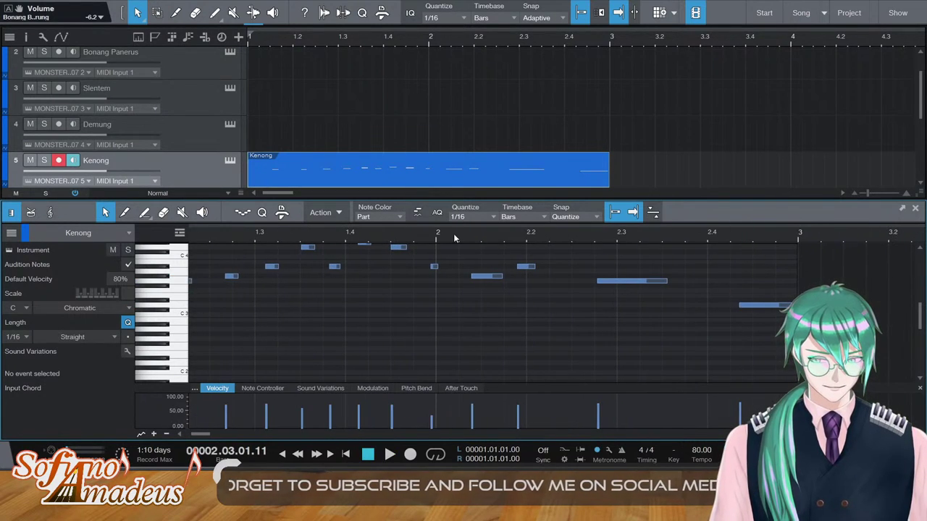
key("space")
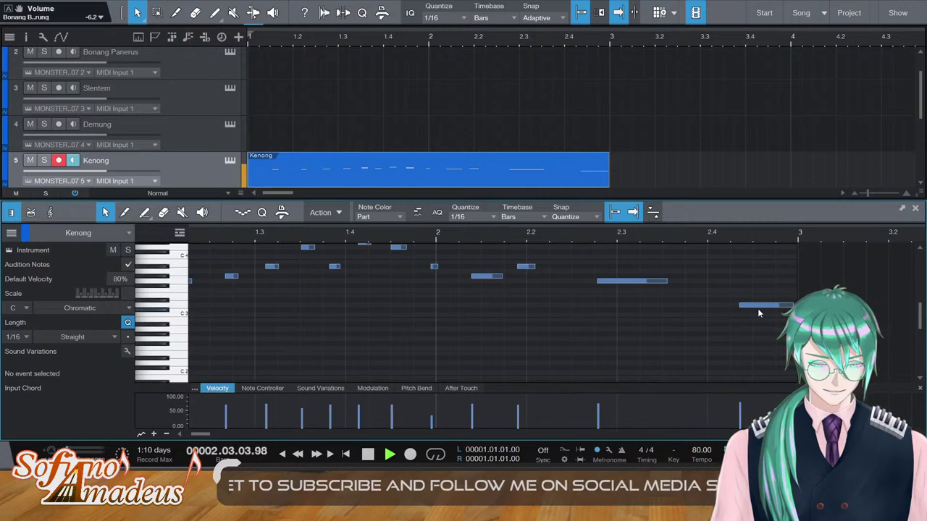
key("space")
double_click(459, 237)
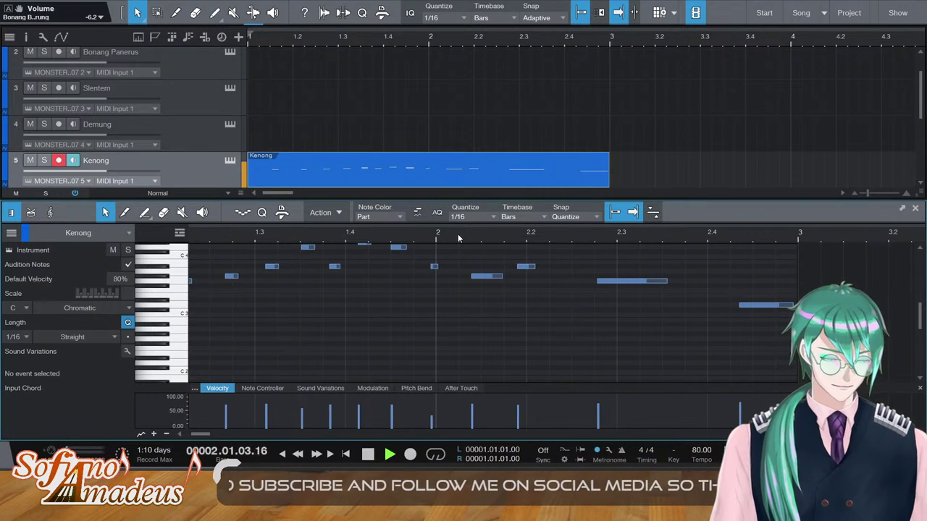
Record three more Kenong notes in bar 3, starting the take from bar 1, and close the note editor
left_click(225, 239)
left_click(408, 454)
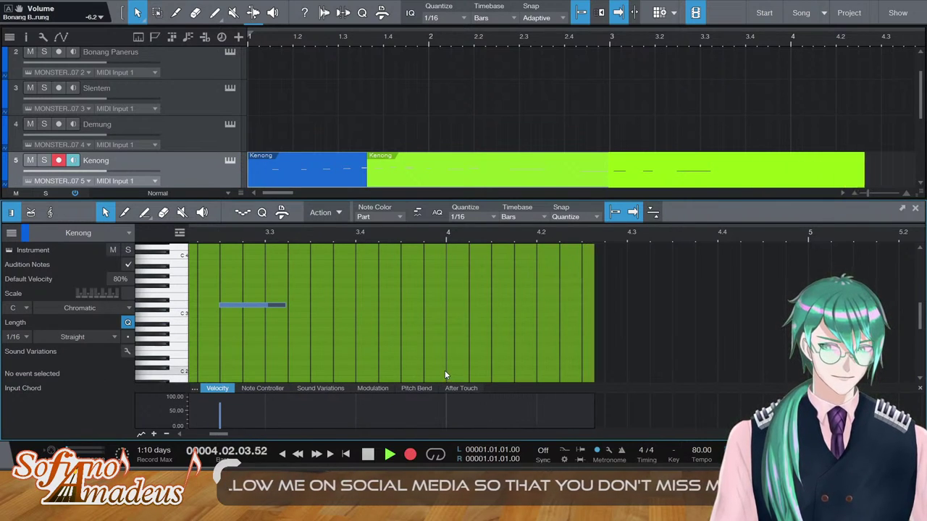
key("space")
key("F2")
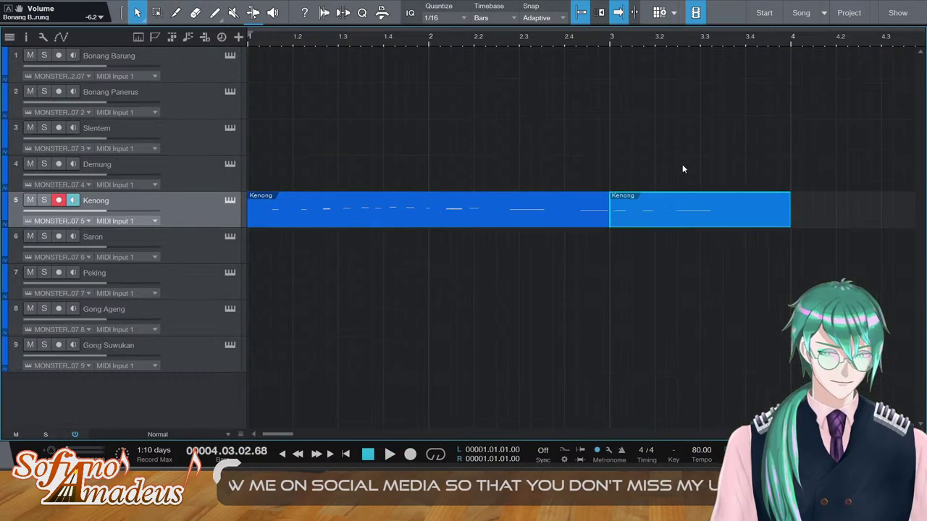
Play back the two Kenong parts from bar 2 through bar 3
left_click(517, 42)
key("space")
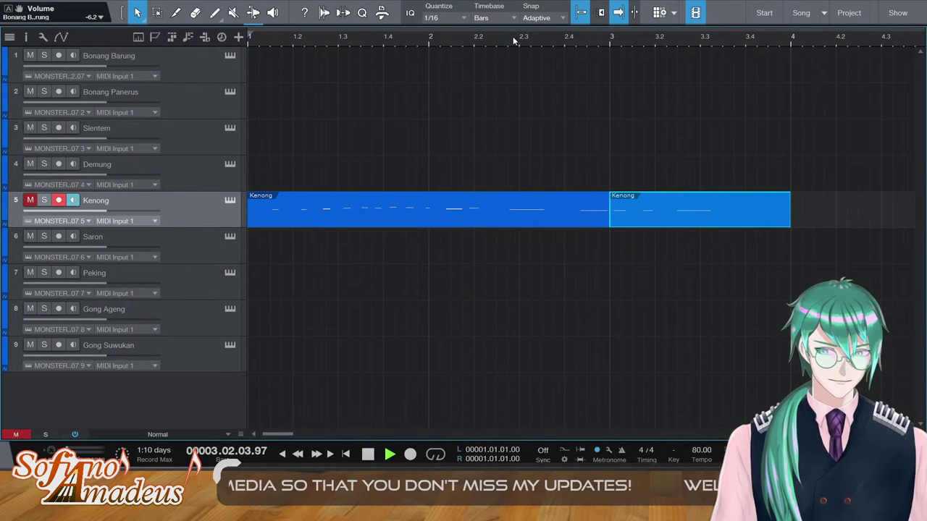
key("space")
left_click(627, 304)
scroll(627, 304, "right", 2)
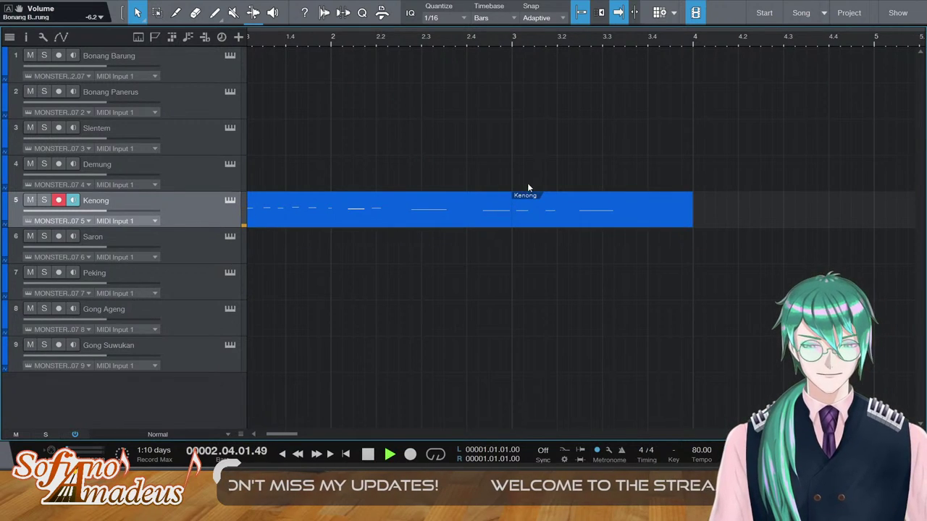
key("space")
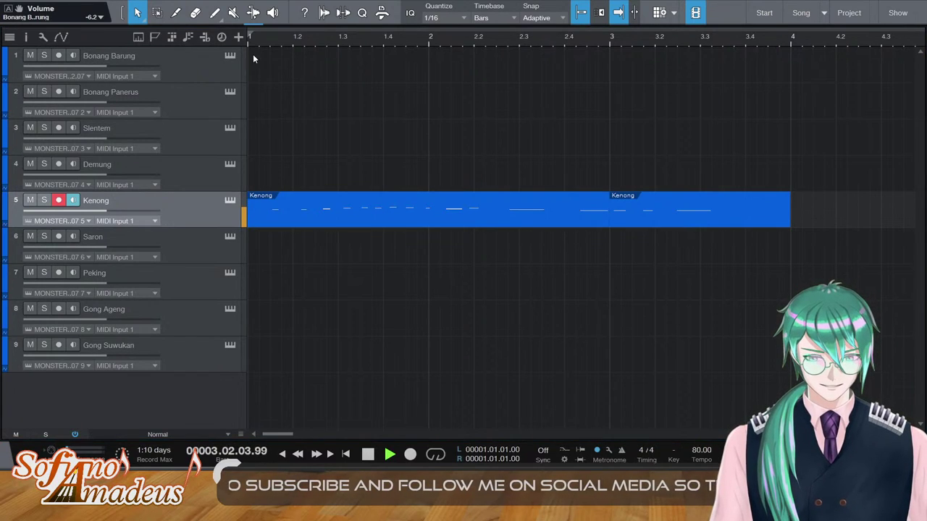
key("space")
Lengthen the last note of the bar 3 Kenong part to end at 3.04.04.00 and play it back
double_click(695, 211)
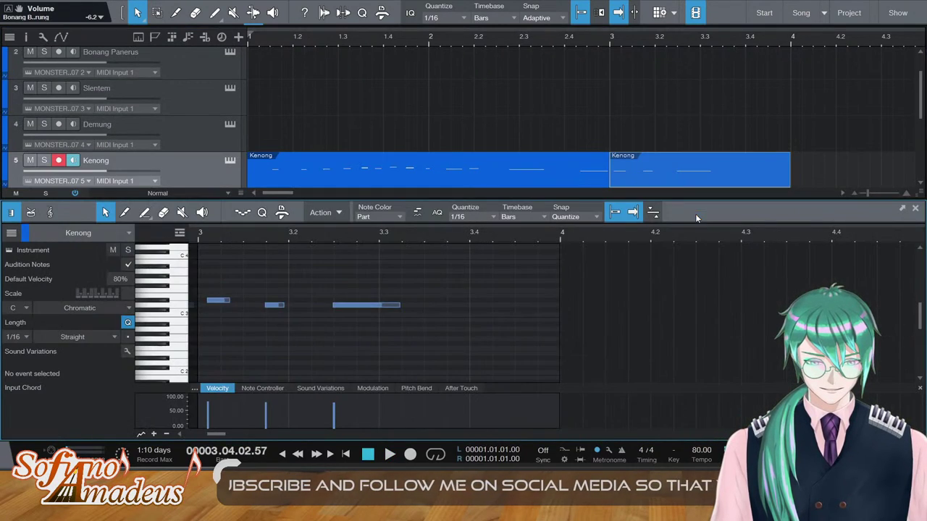
left_click_drag(399, 305, 537, 305)
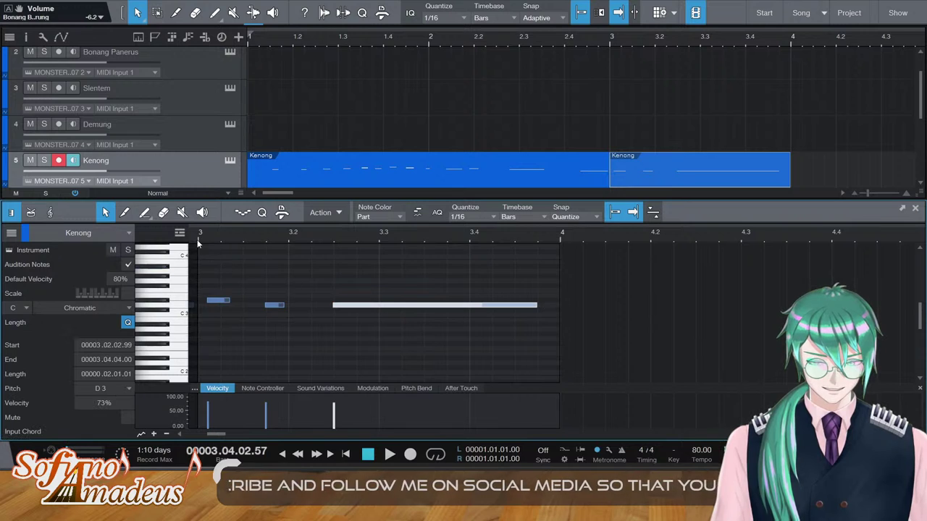
key("space")
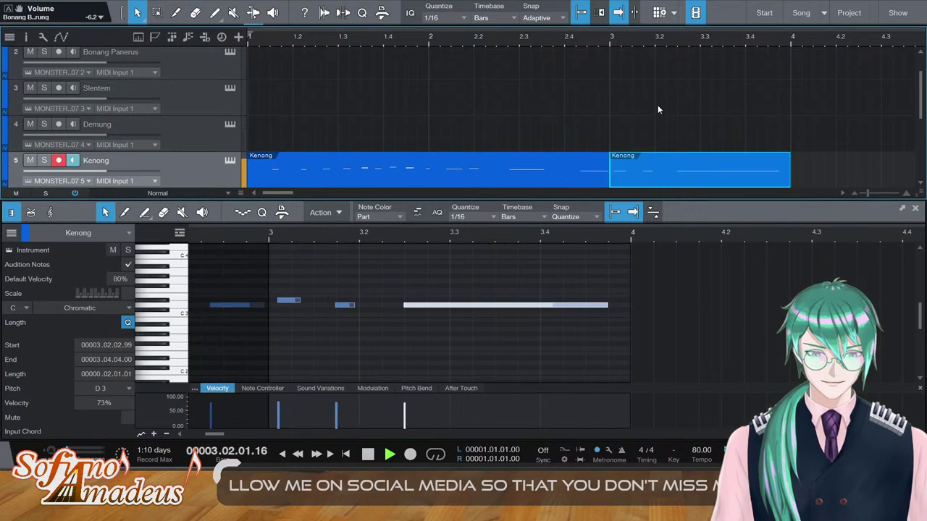
Close the note editor and play back the Kenong melody from bar 2 into bar 3
key("F2")
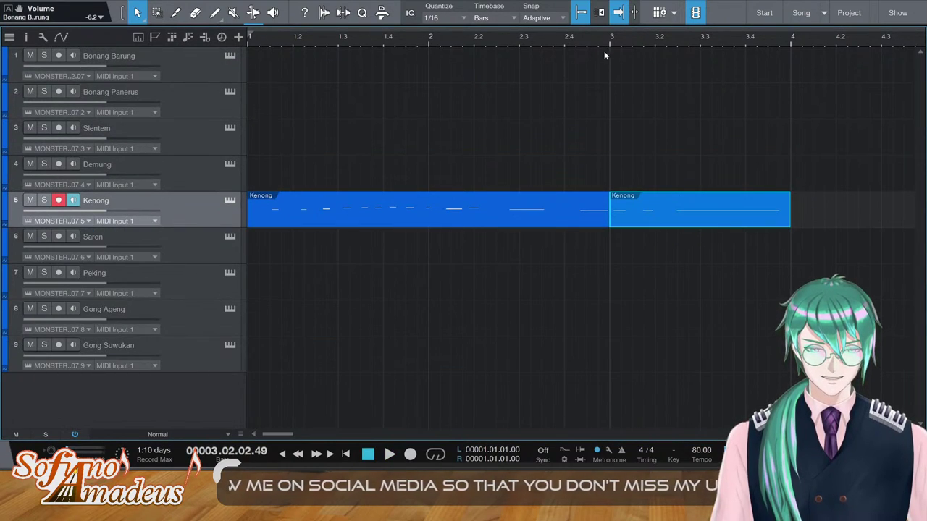
key("space")
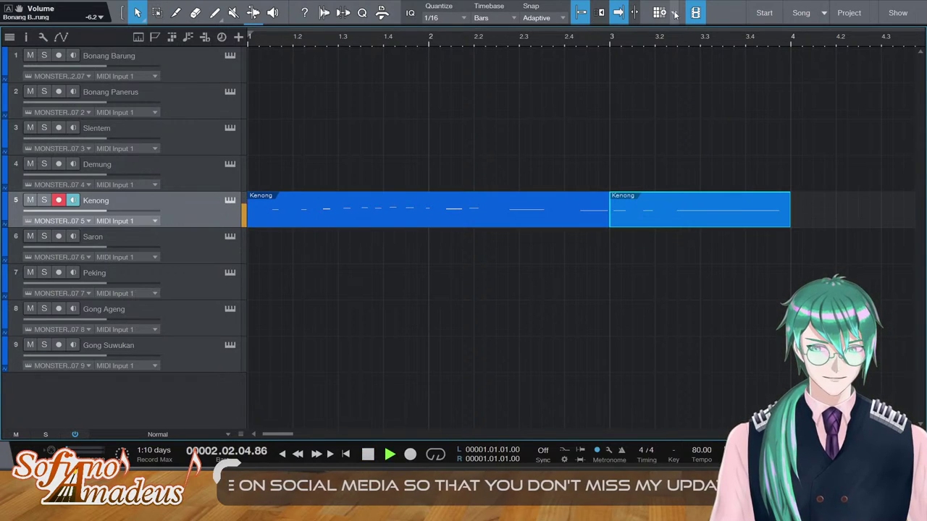
key("space")
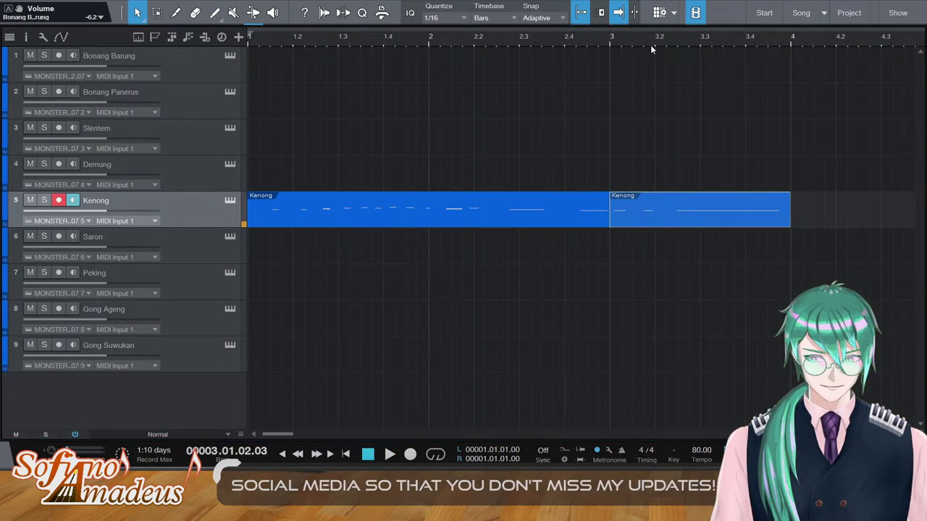
Play back the bar 3 Kenong part and return the playback position to the start of bar 3
left_click(409, 44)
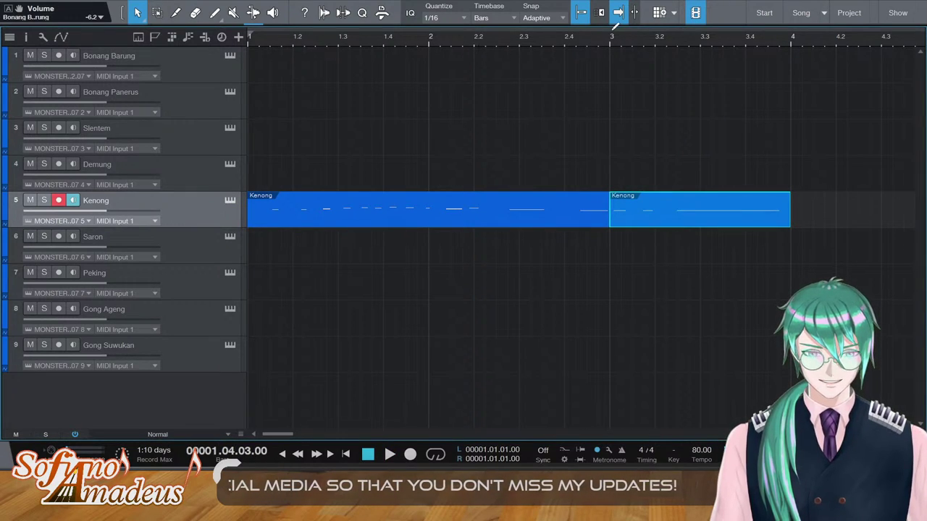
left_click(615, 35)
key("space")
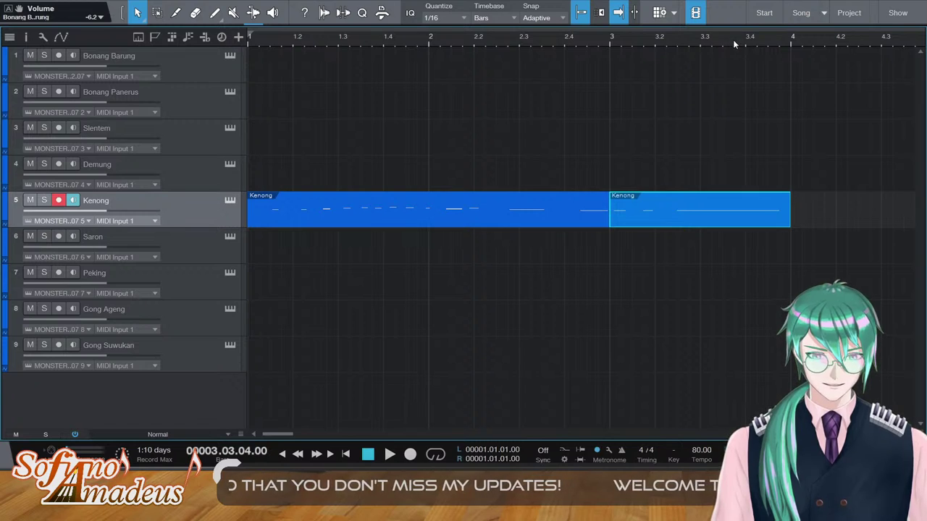
left_click(662, 41)
key("space")
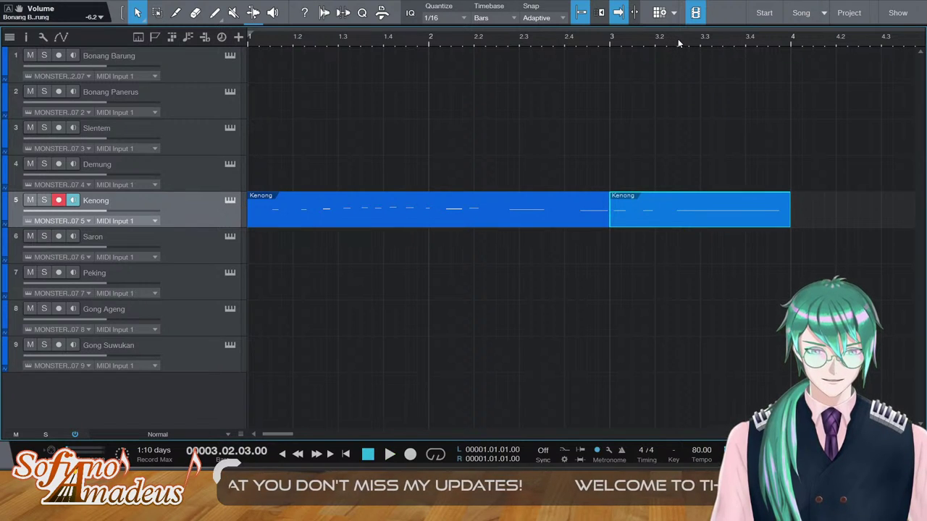
left_click(609, 41)
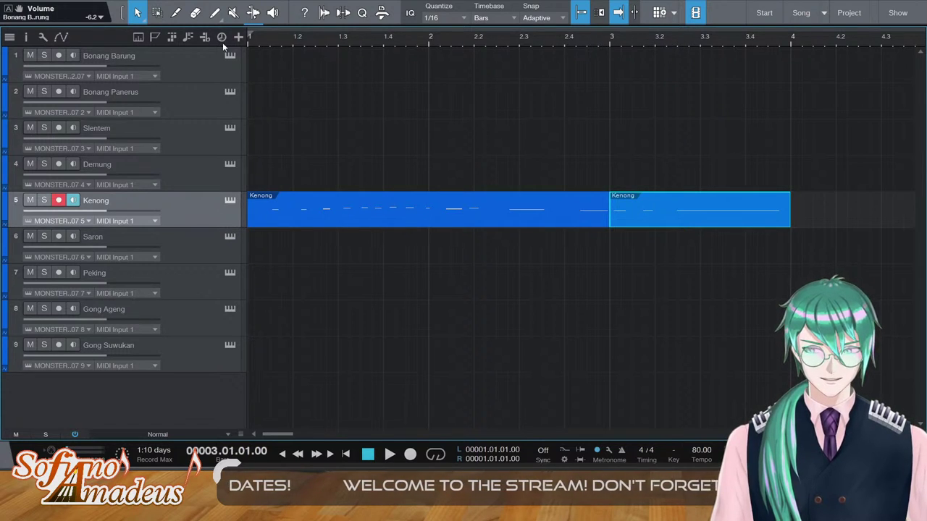
left_click(326, 91)
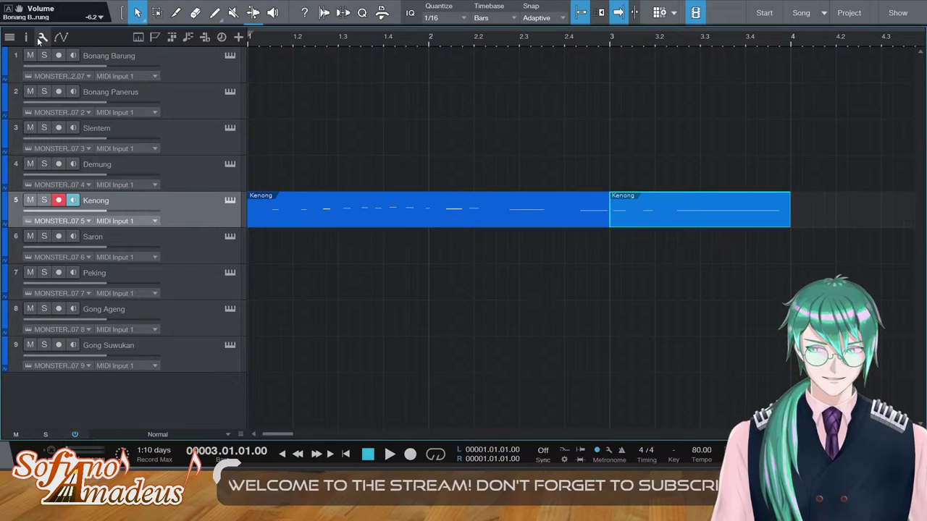
left_click(60, 37)
left_click(61, 37)
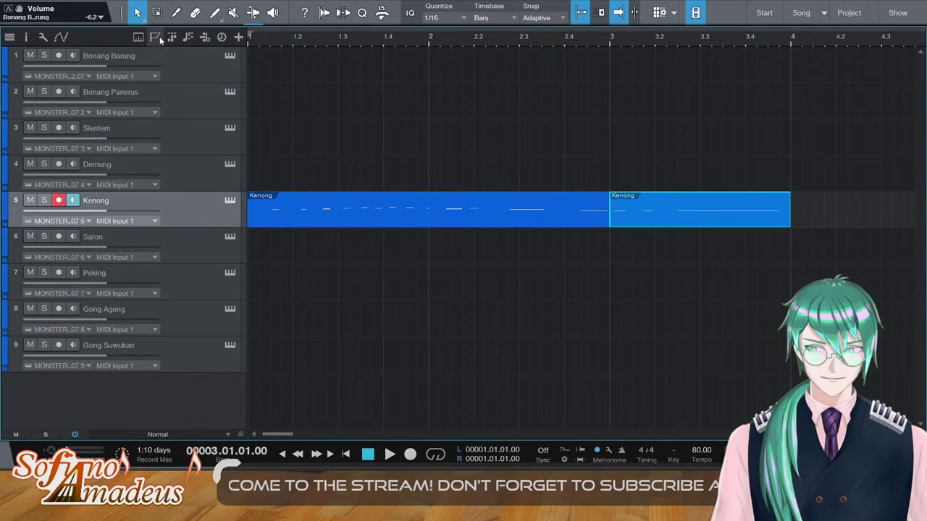
left_click(221, 36)
left_click(222, 37)
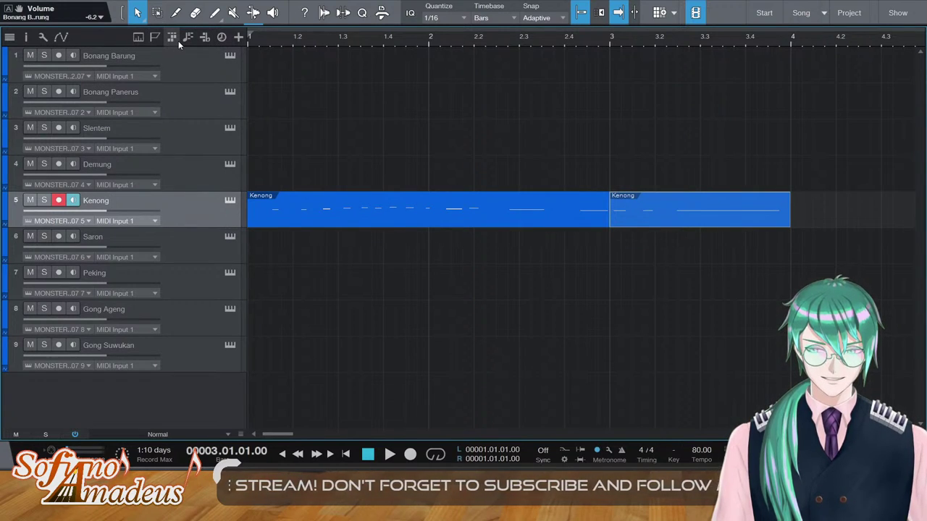
Show the signature track, insert a 3/8 time signature at bar 3, and play the Kenong melody back from bar 1
key("space")
key("space")
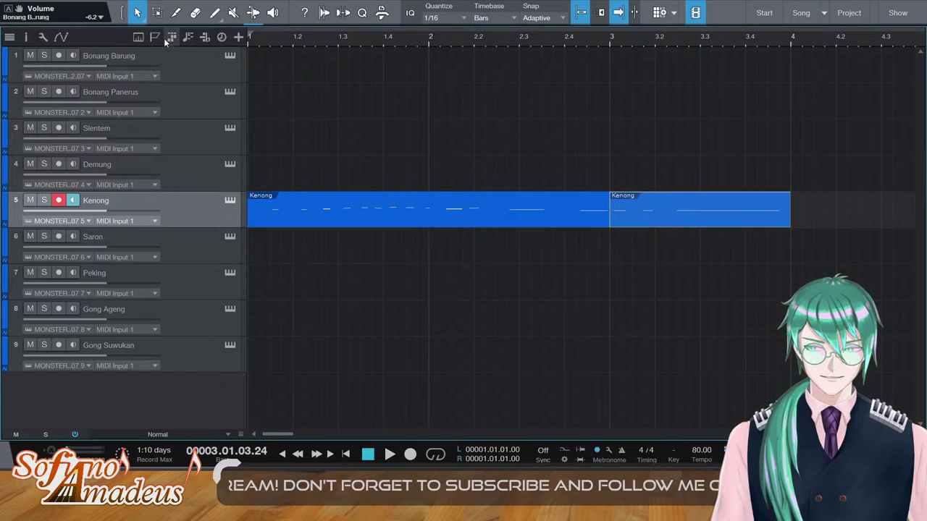
left_click(204, 37)
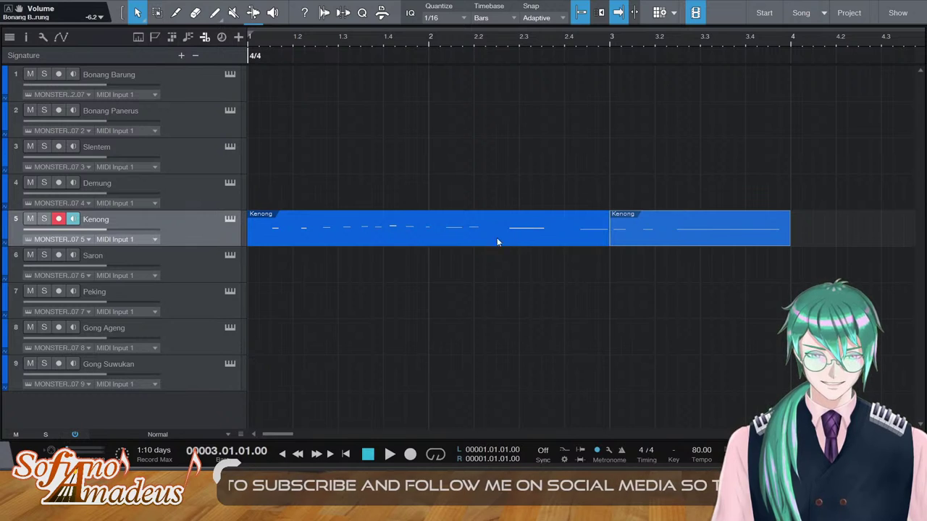
left_click(467, 258)
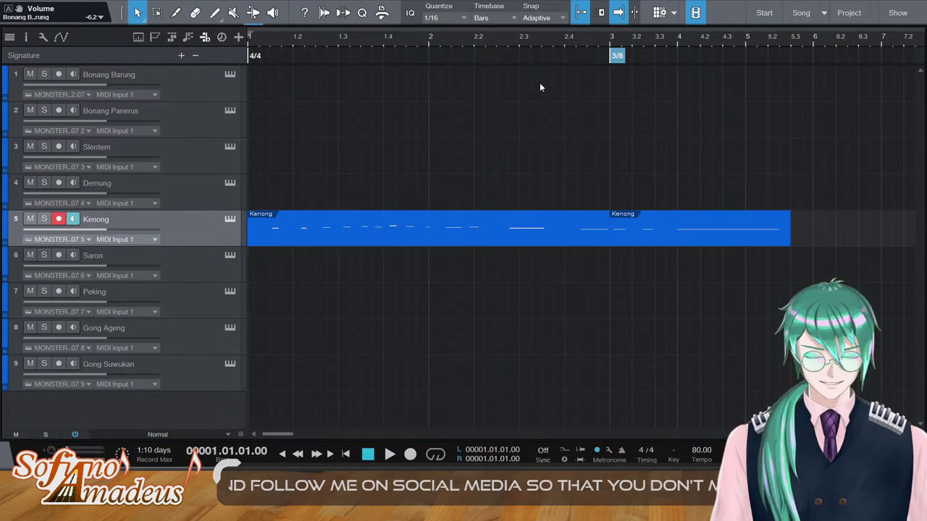
key("space")
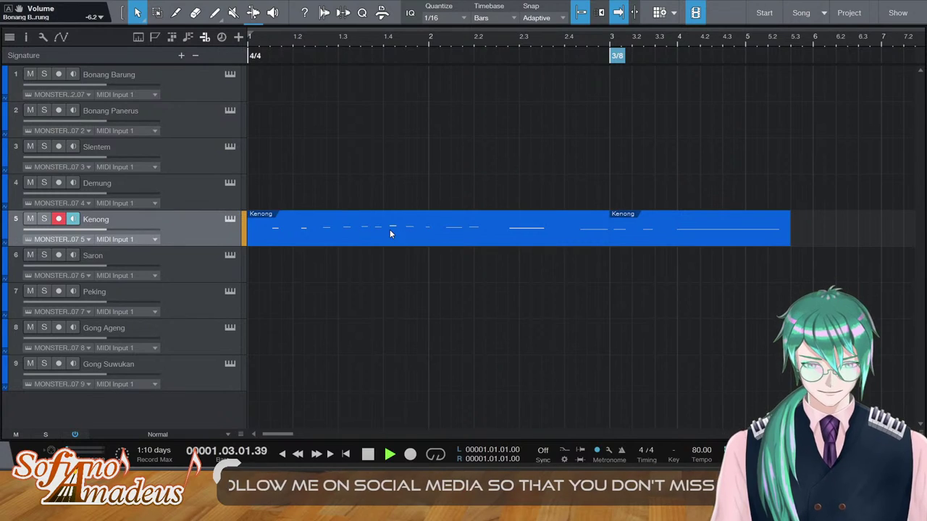
key("space")
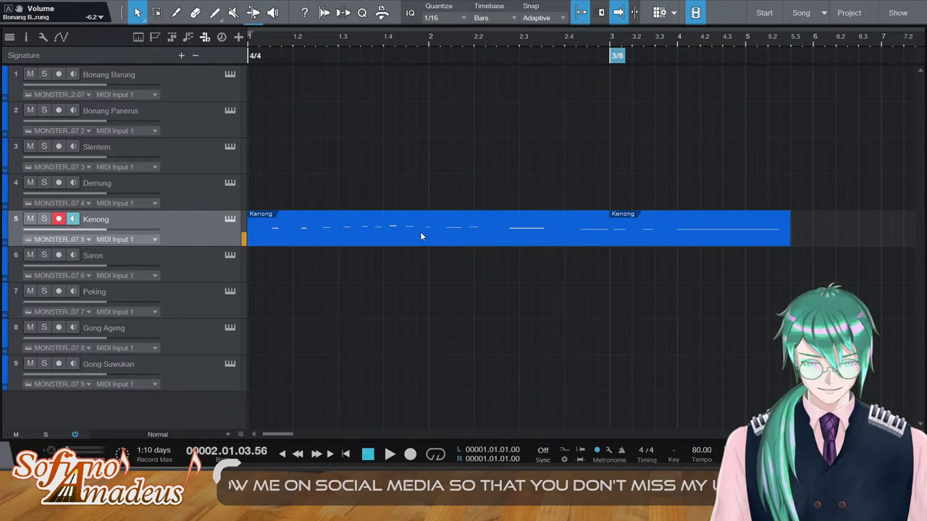
Open the first Kenong part in the note editor, select all its notes and play it back from the start
double_click(419, 233)
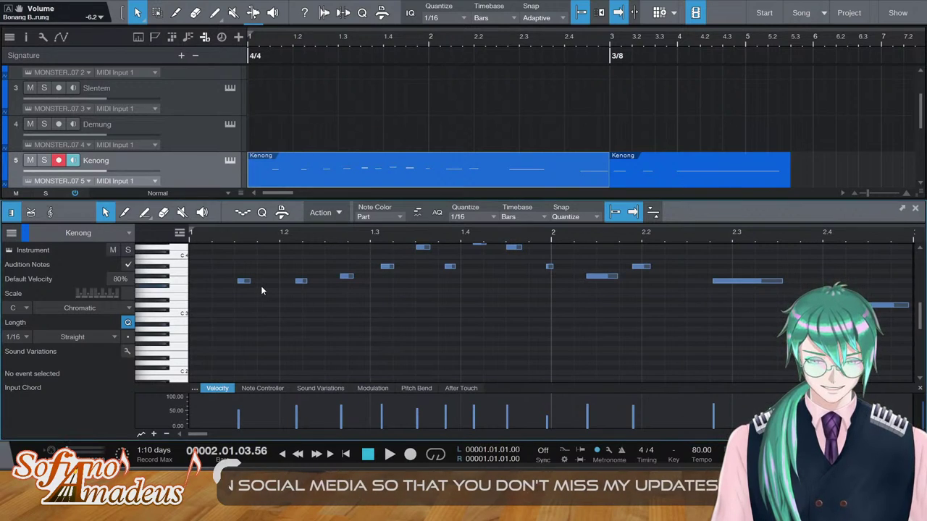
key("comma")
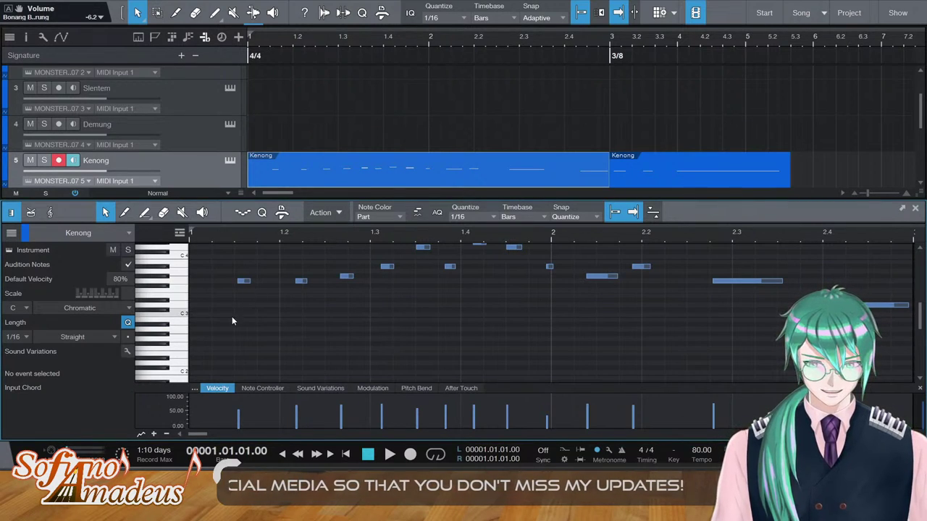
scroll(507, 290, "up", 2)
key("ctrl+a")
key("space")
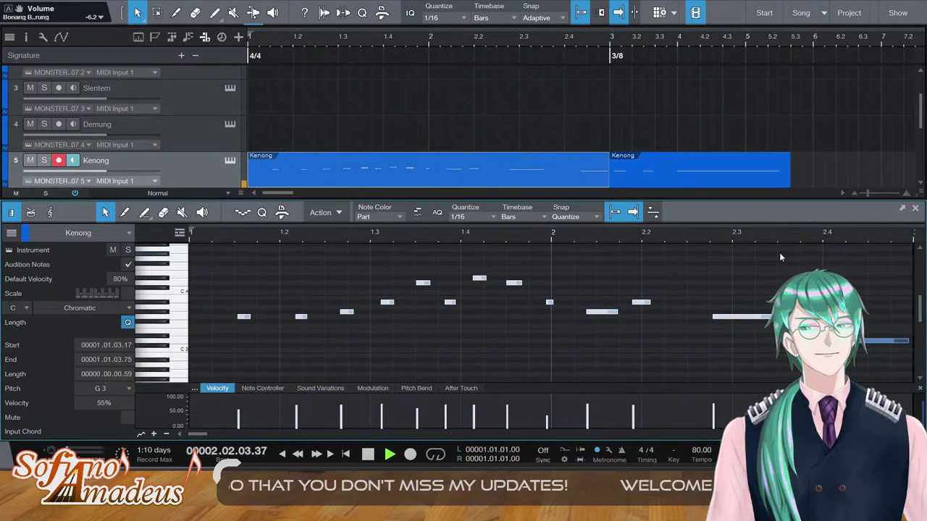
key("space")
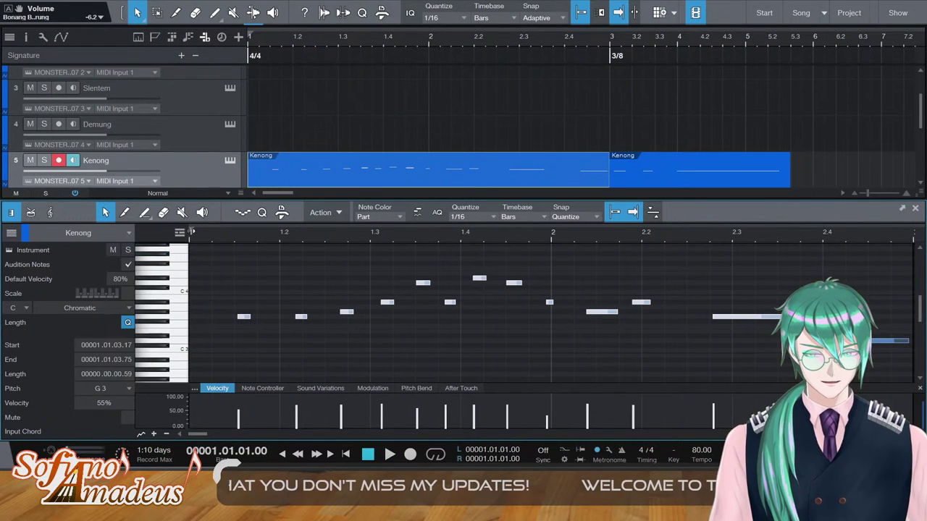
Replay the opening Kenong phrase from bar 1 several times, letting the last playback run through beat 2.3
key("space")
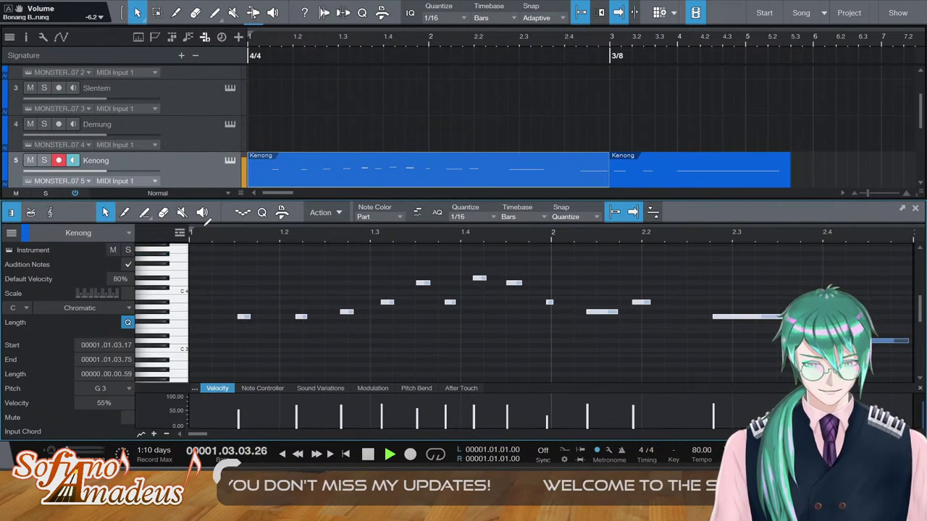
key("space")
key("space")
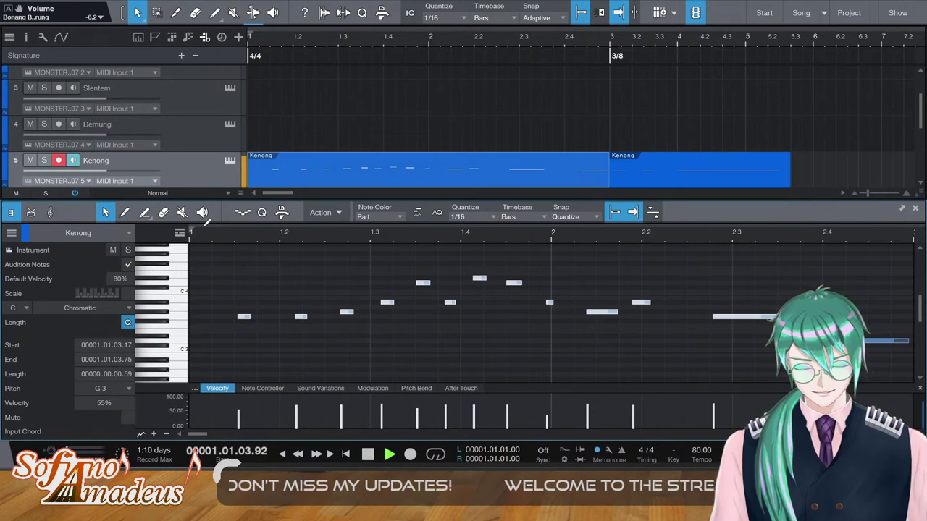
key("space")
key("Home")
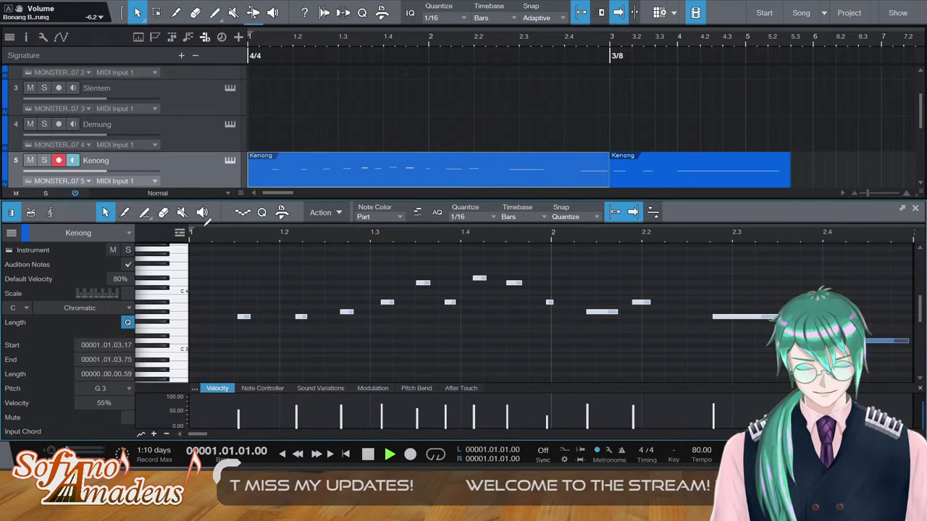
key("space")
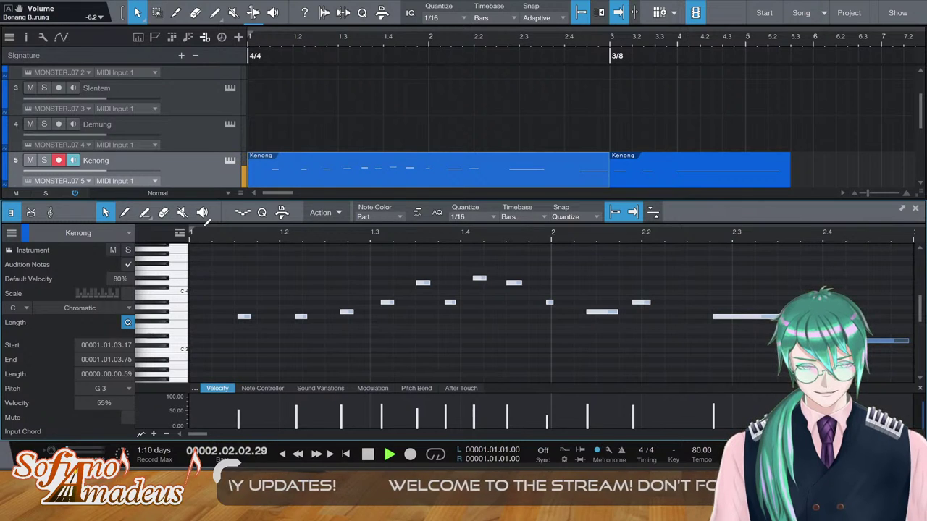
key("space")
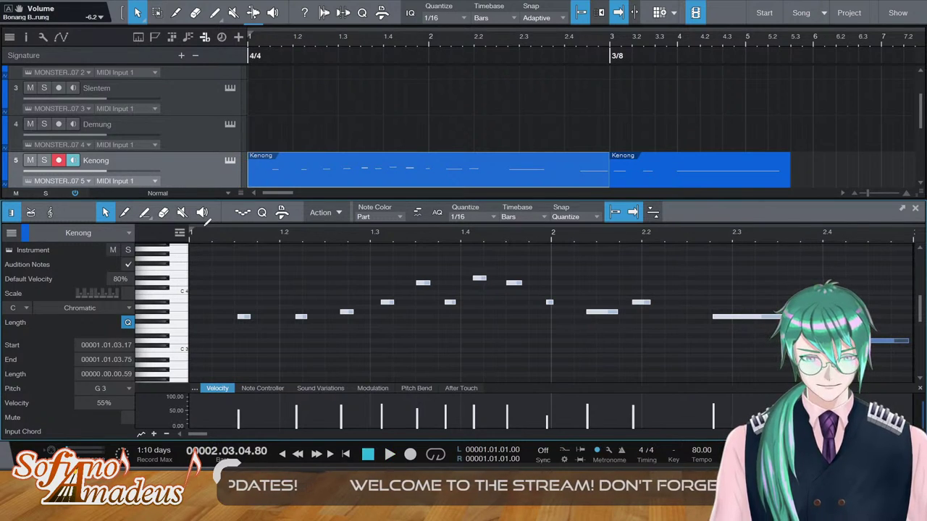
Play back from beat 2.3 into the 3/8 section and select all notes of the second Kenong part
left_click(693, 230)
key("space")
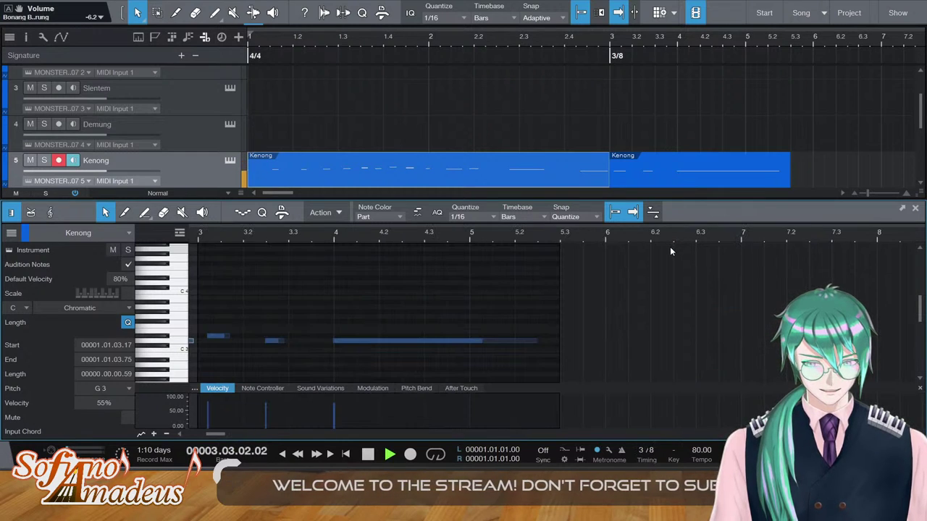
left_click(489, 294)
scroll(505, 348, "left", 4)
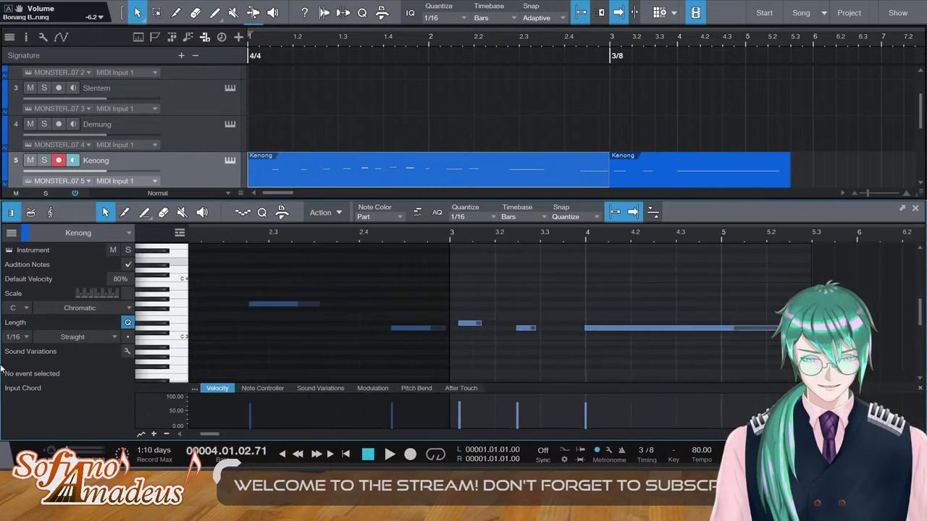
key("ctrl+a")
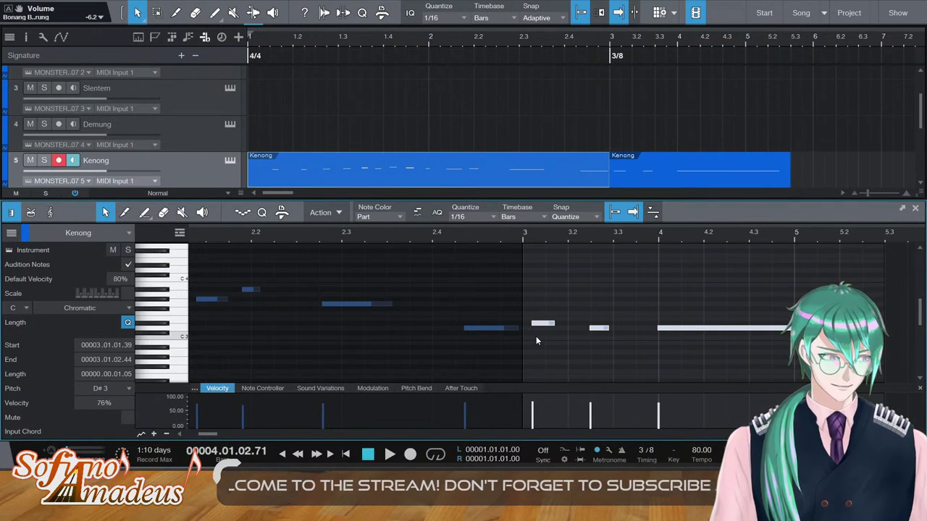
key("Home")
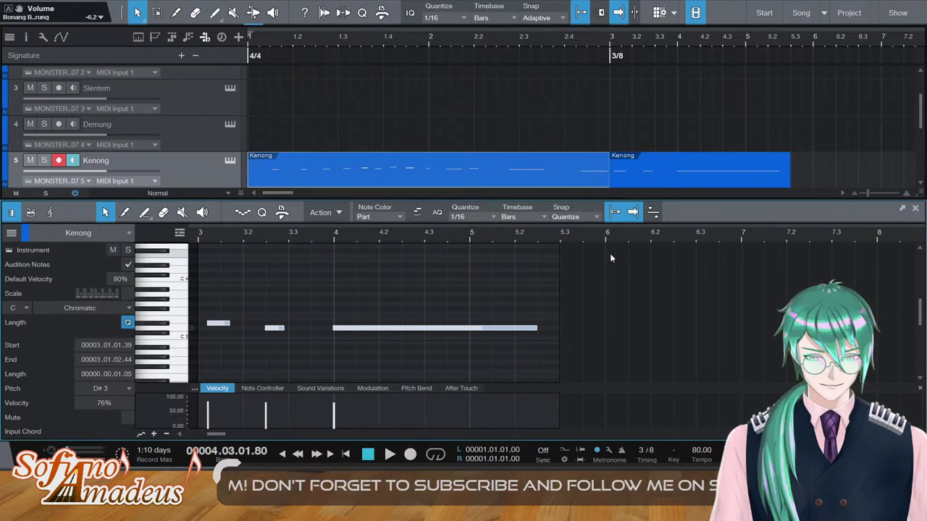
Undo the 3/8 time signature at bar 3 and play back the bar 3 Kenong notes in 4/4
key("ctrl+z")
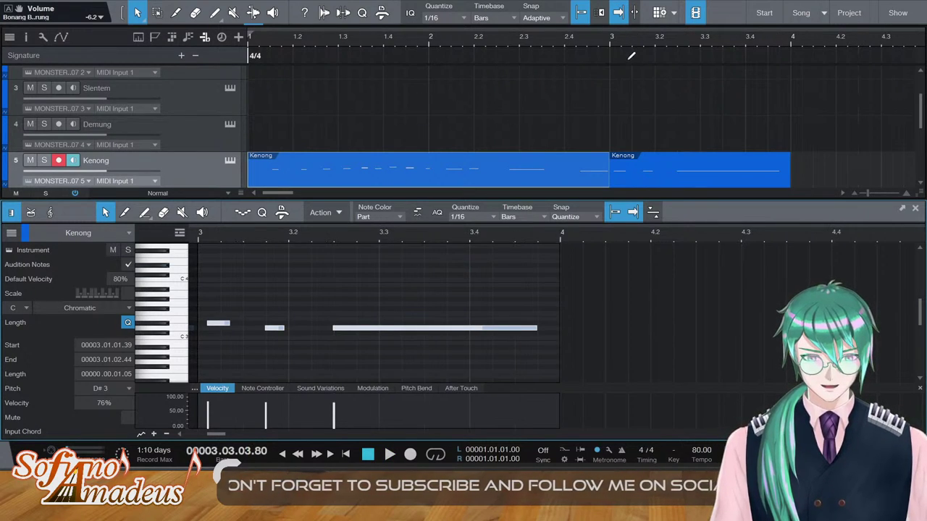
double_click(608, 46)
key("space")
left_click(515, 42)
key("space")
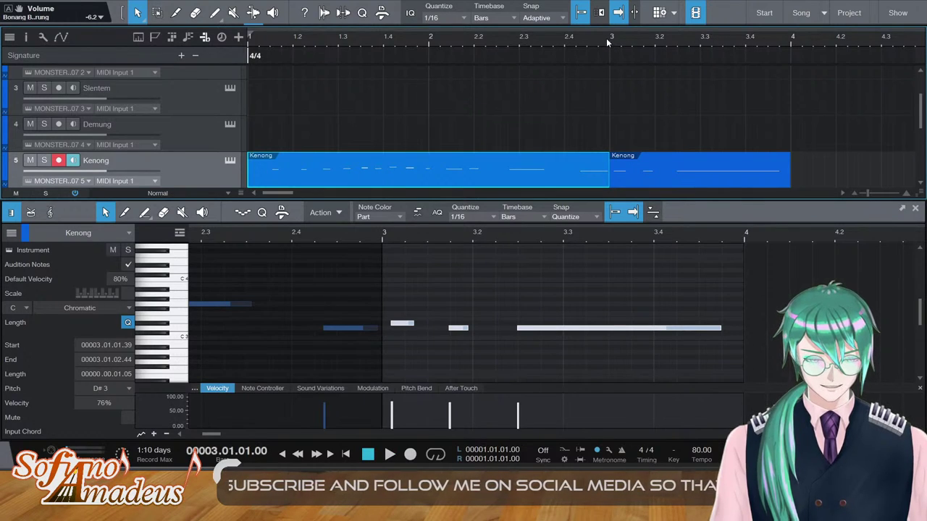
key("space")
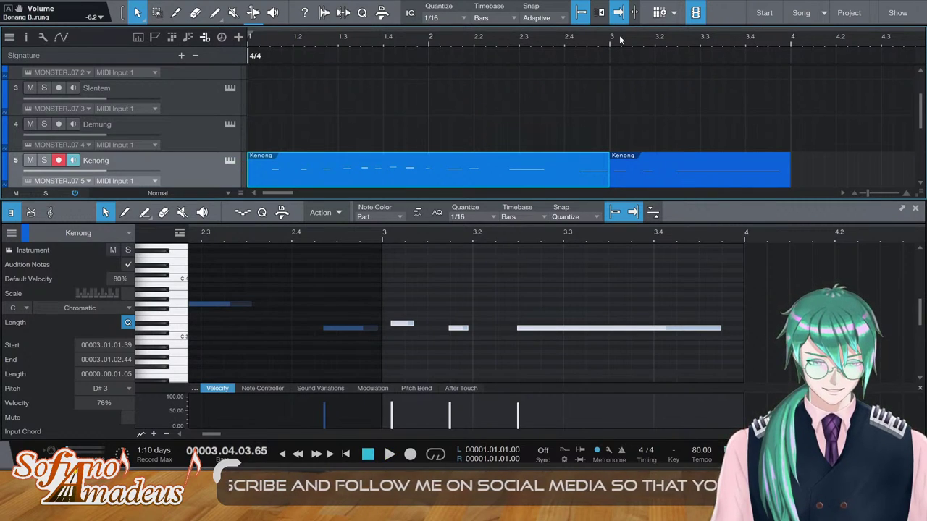
key("space")
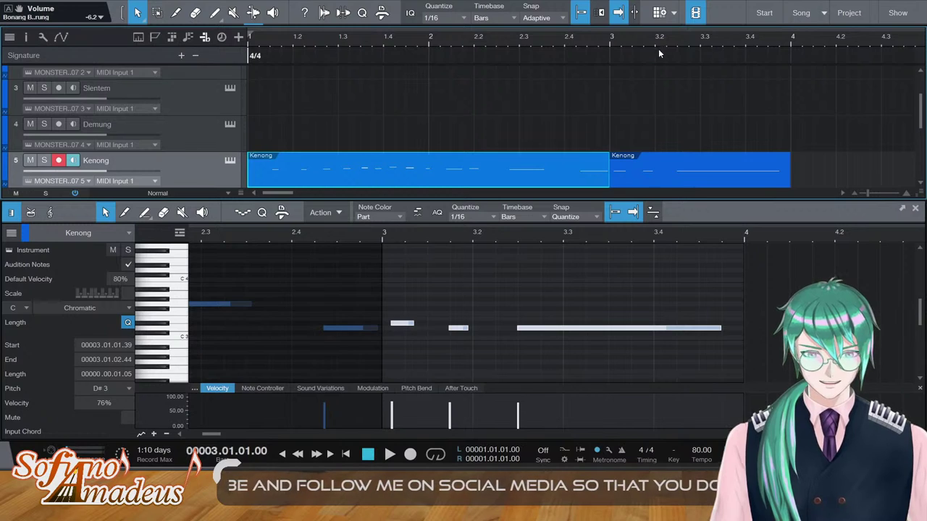
In the tempo track, add points at bars 3 and 4, slow the tempo gradually from 80 across bar 3, return to 80 at bar 4, and play it back
left_click(222, 36)
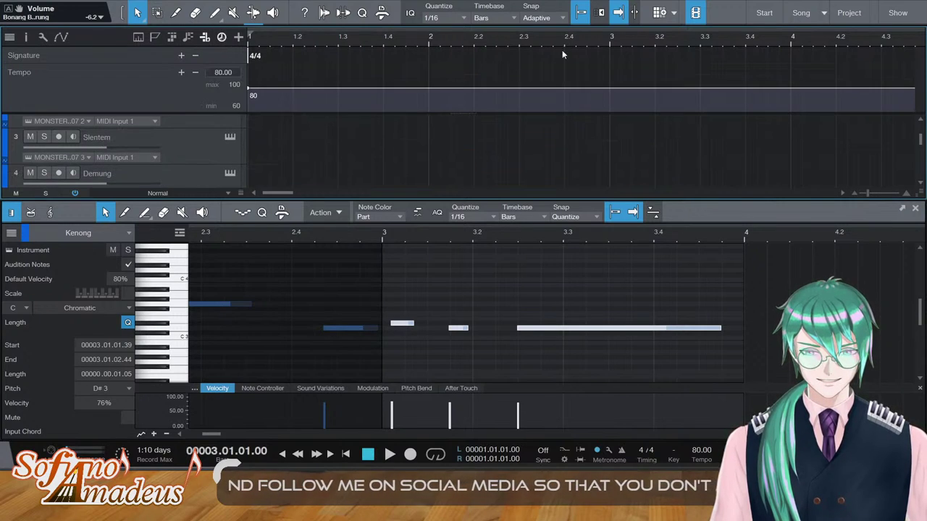
scroll(699, 148, "down", 2)
left_click(608, 89)
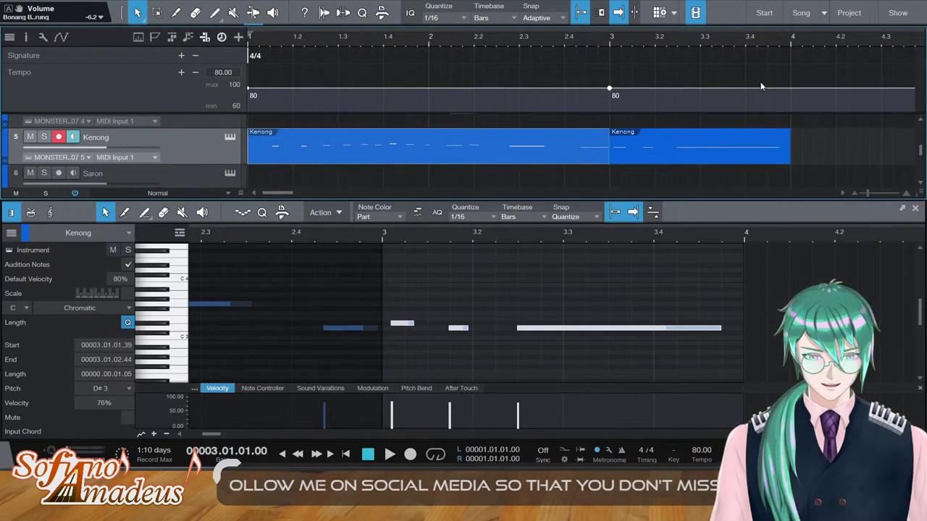
left_click(790, 89)
left_click_drag(790, 89, 790, 115)
key("space")
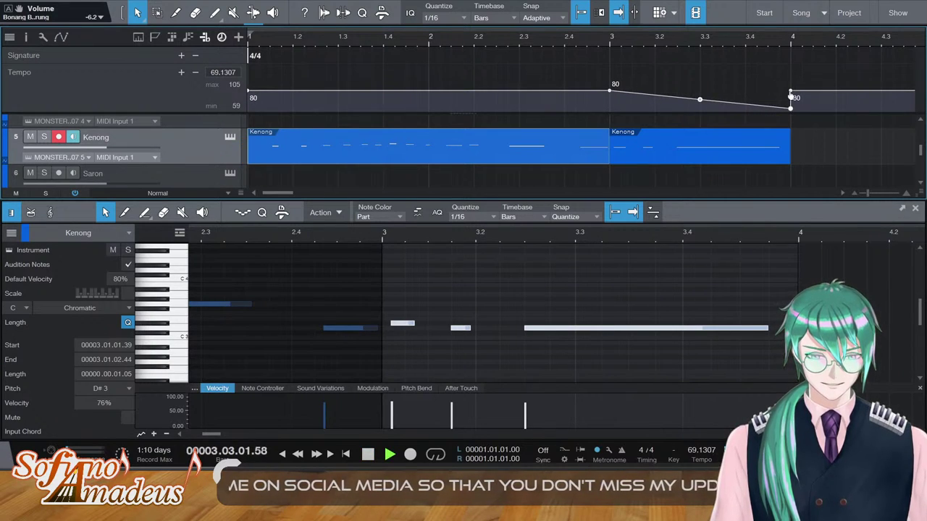
Change the bar 3 tempo ramp to rise gradually from 80 to above 100, play it back, and hide the tempo track
left_click_drag(790, 109, 788, 71)
key("space")
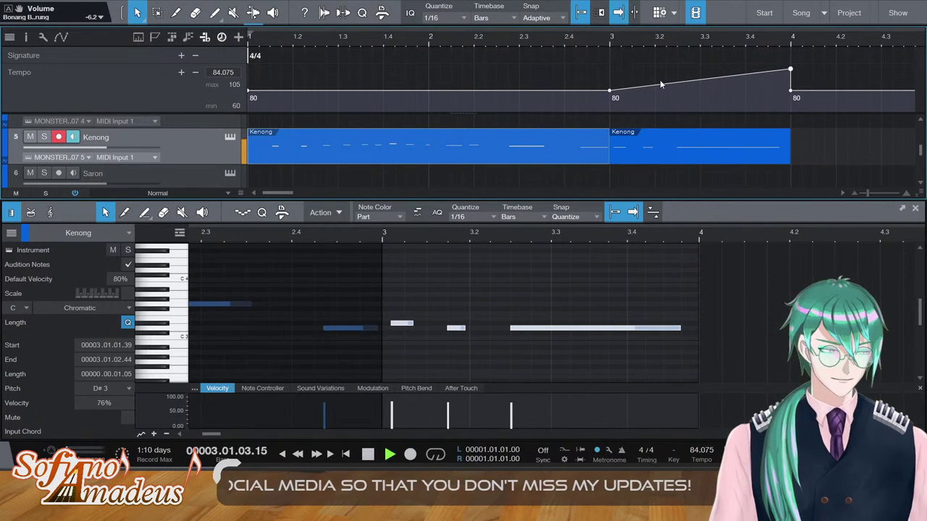
left_click(699, 80)
key("space")
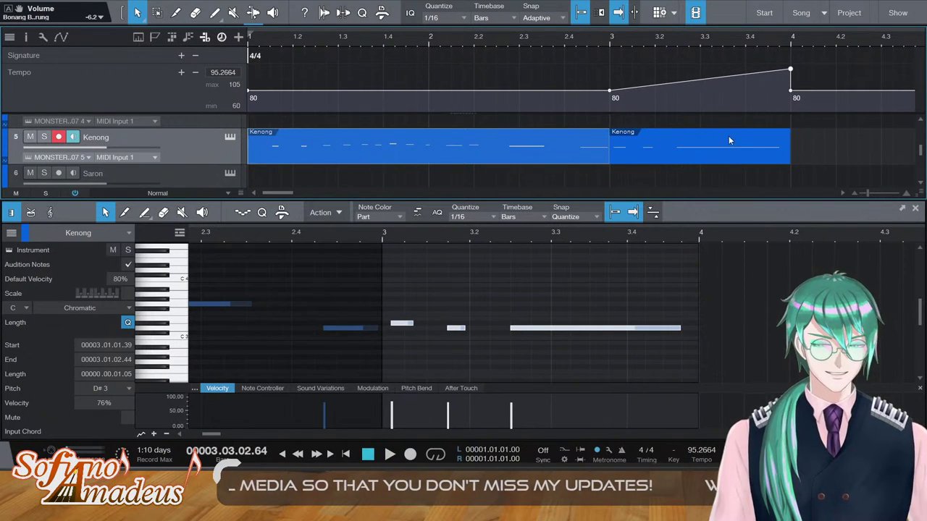
key("space")
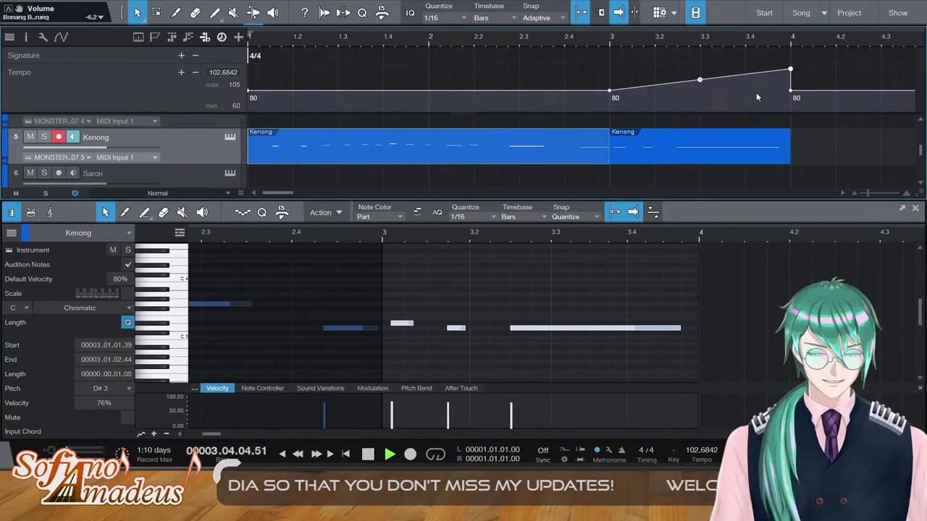
key("space")
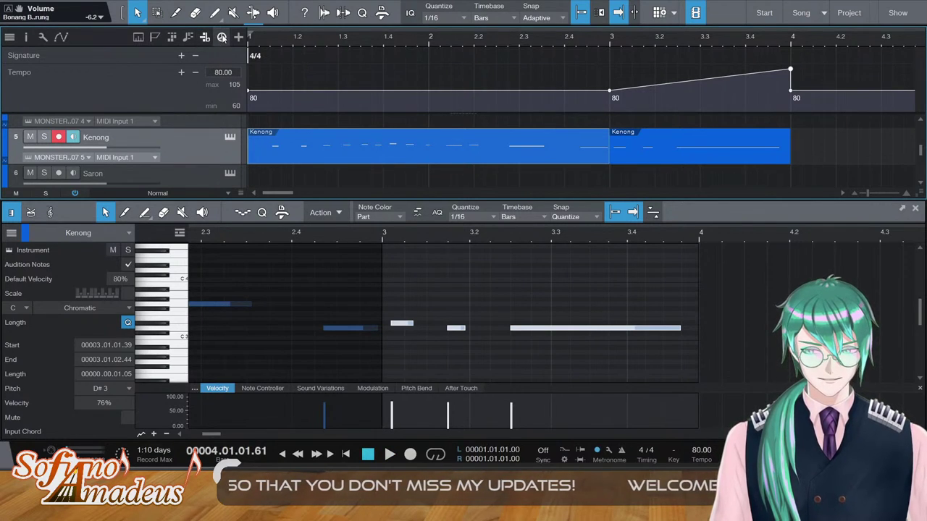
left_click(222, 37)
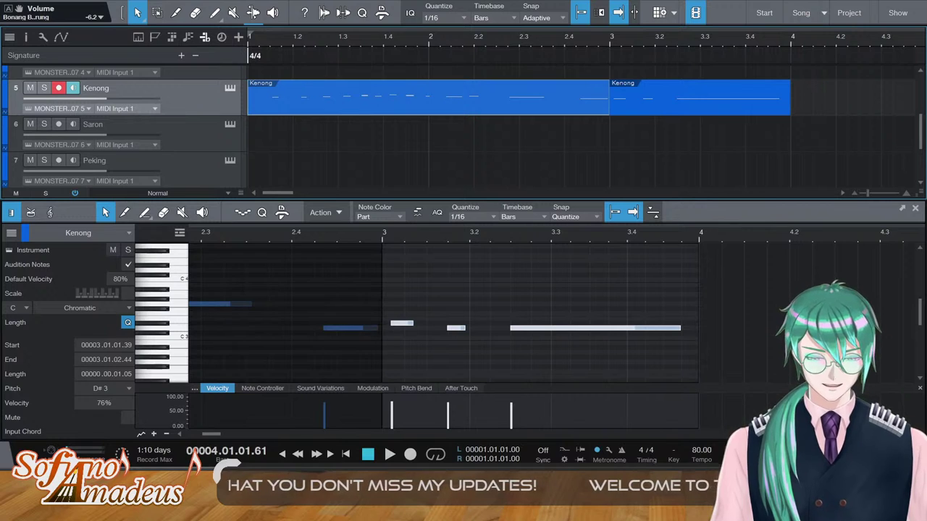
key("F2")
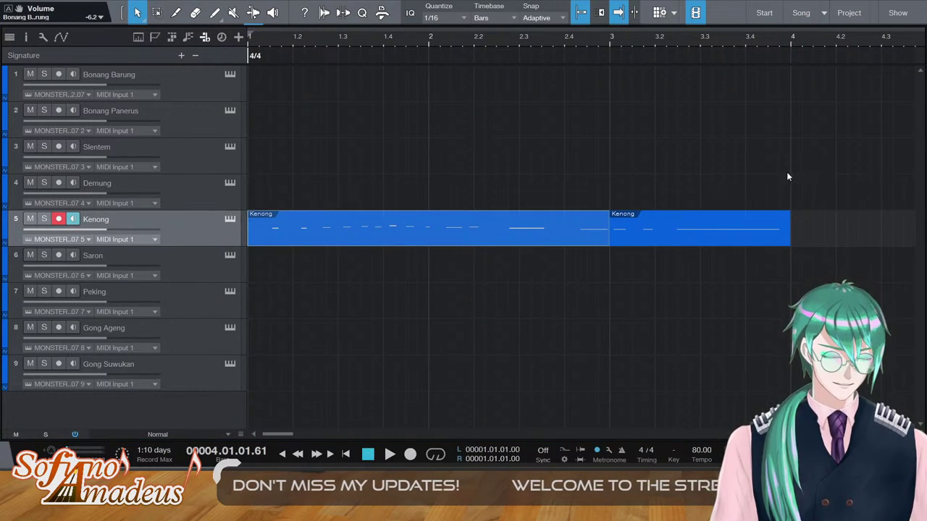
Create a one-bar part on the Saron track at bar 4 and open it for note editing
scroll(788, 176, "right", 5)
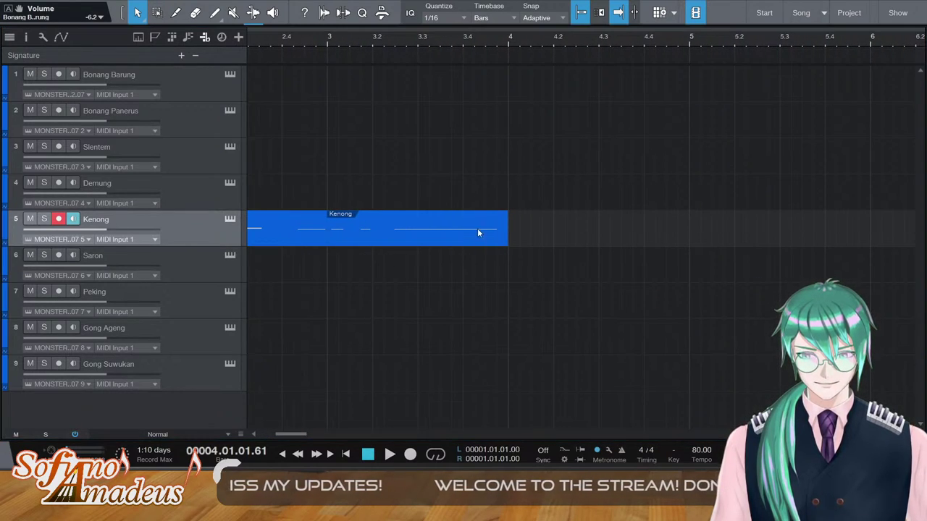
double_click(531, 267)
double_click(531, 268)
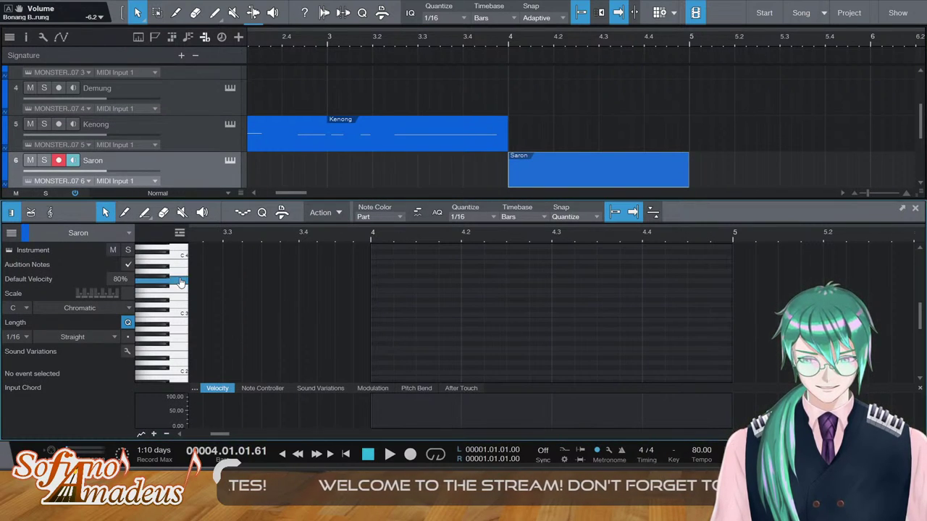
scroll(181, 283, "up", 5)
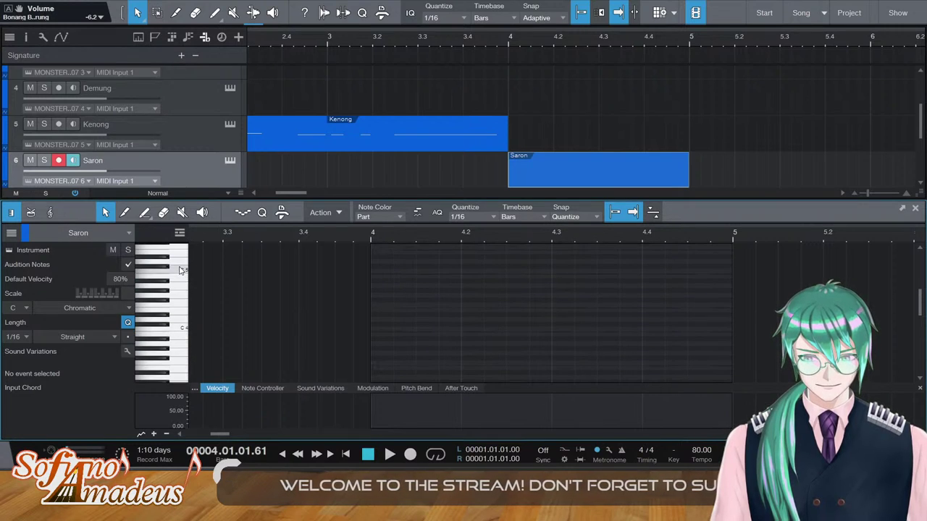
scroll(180, 270, "up", 3)
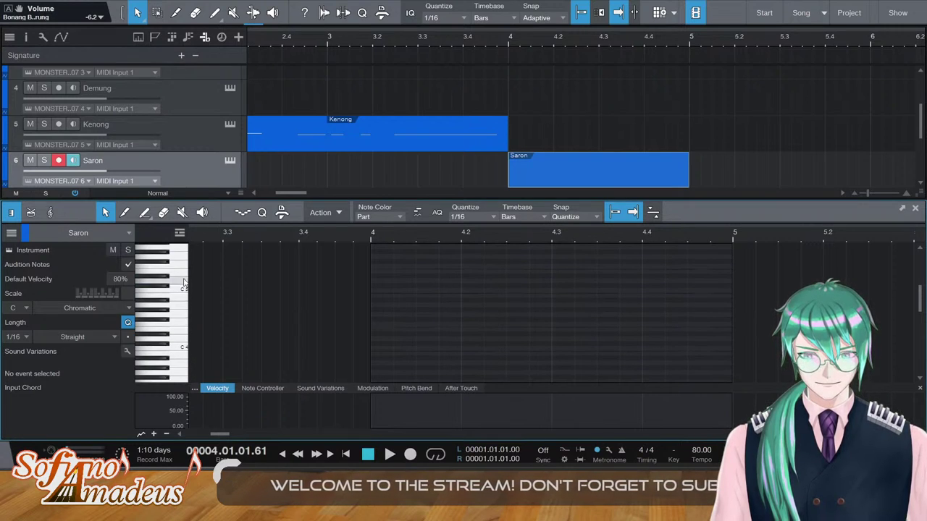
Open the Saron and Peking instruments in turn to examine their playable ranges
left_click(230, 160)
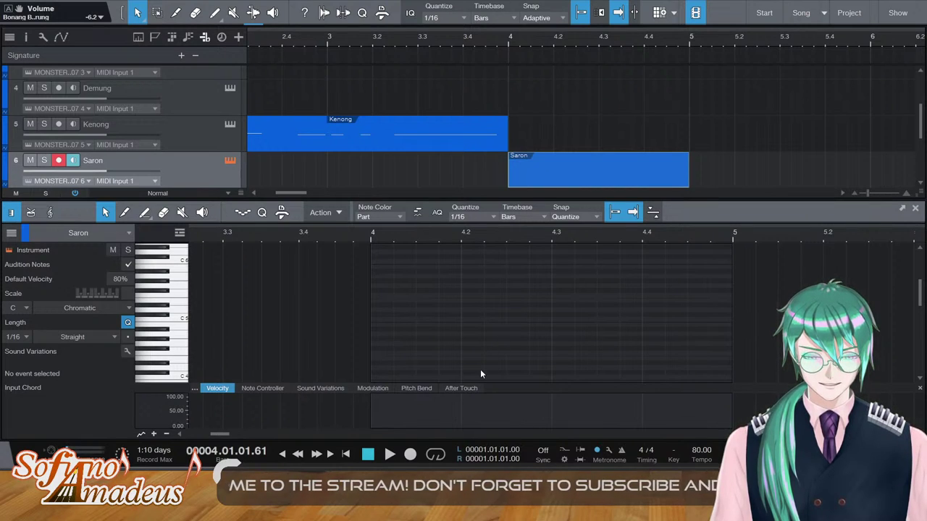
left_click(738, 7)
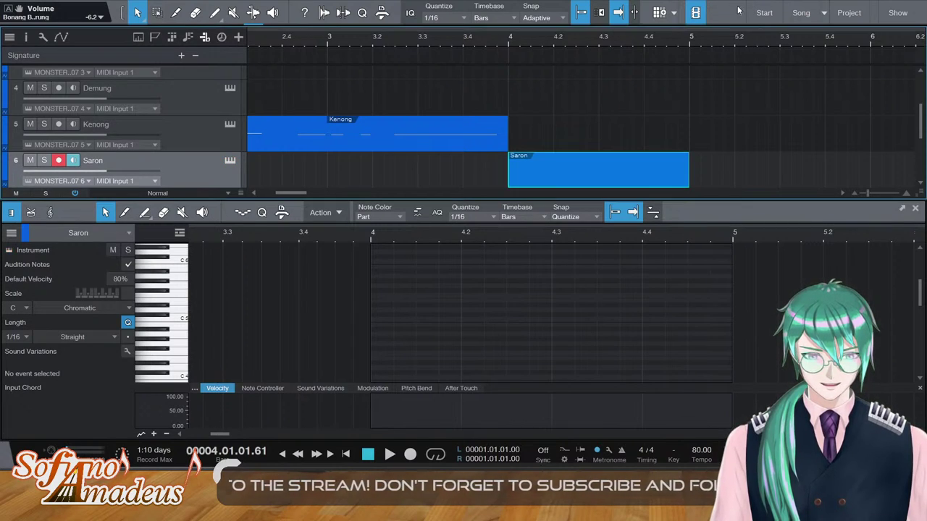
scroll(261, 160, "down", 2)
scroll(282, 155, "up", 1)
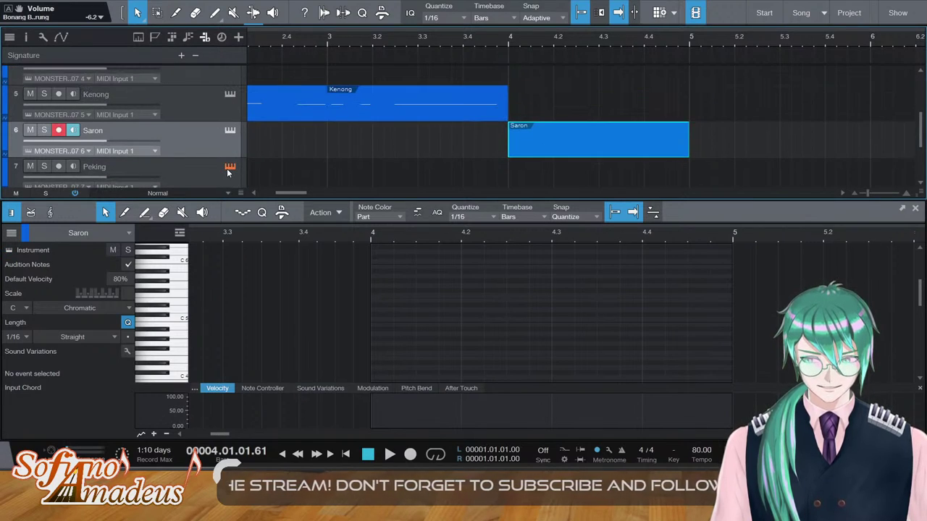
left_click(230, 166)
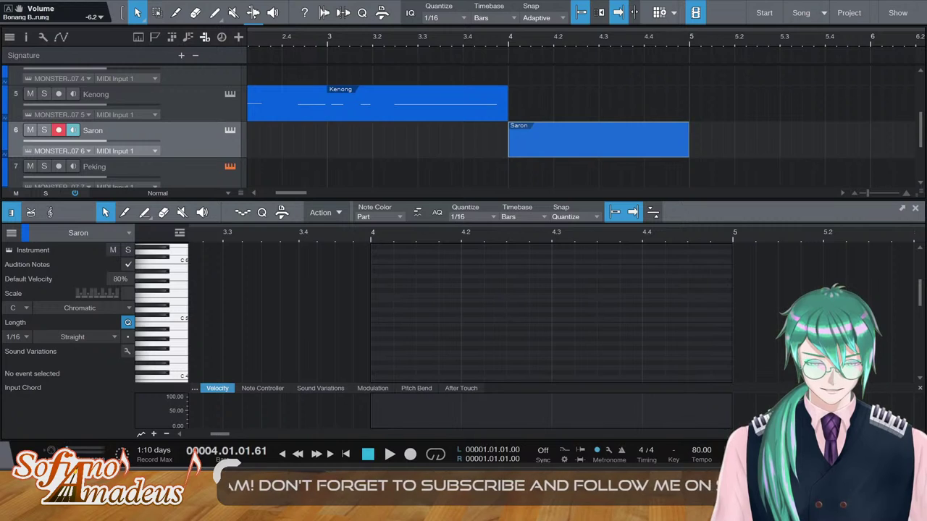
left_click(748, 115)
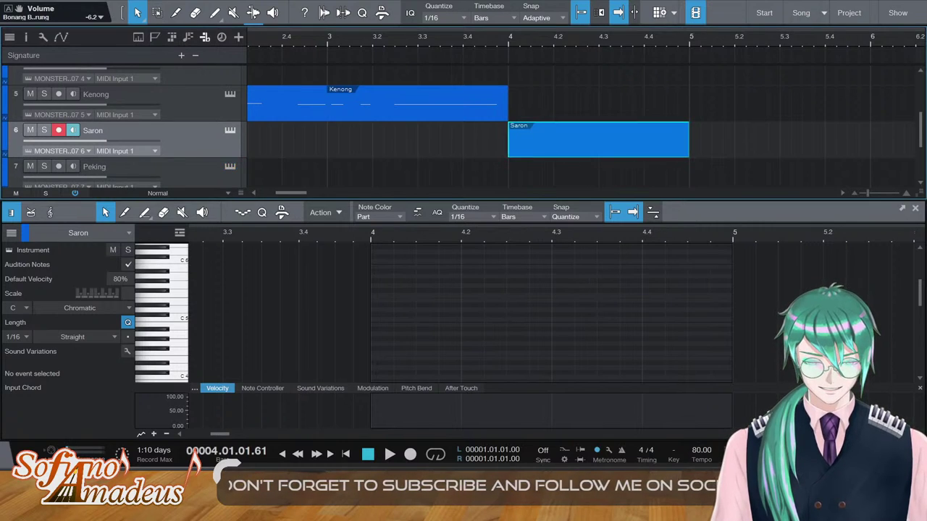
Return to the Saron part's note editor and audition pitches around C4
key("F2")
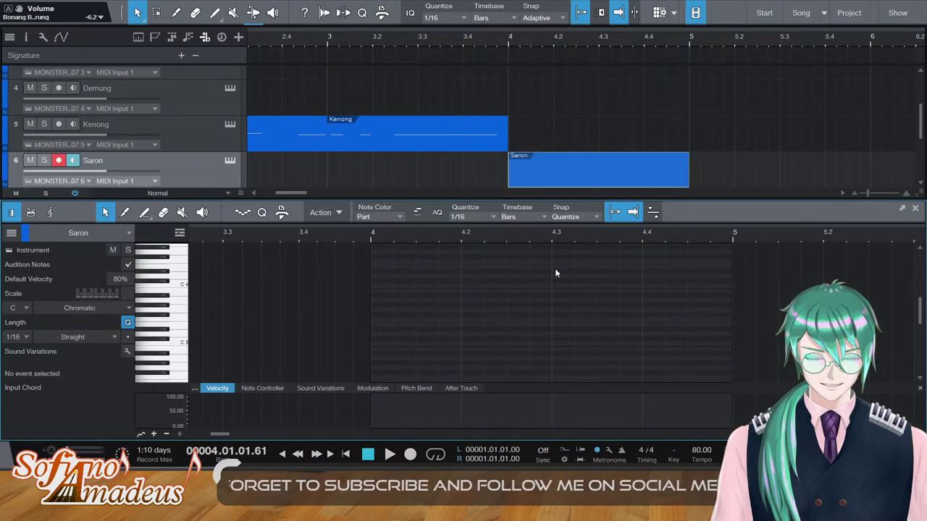
double_click(554, 268)
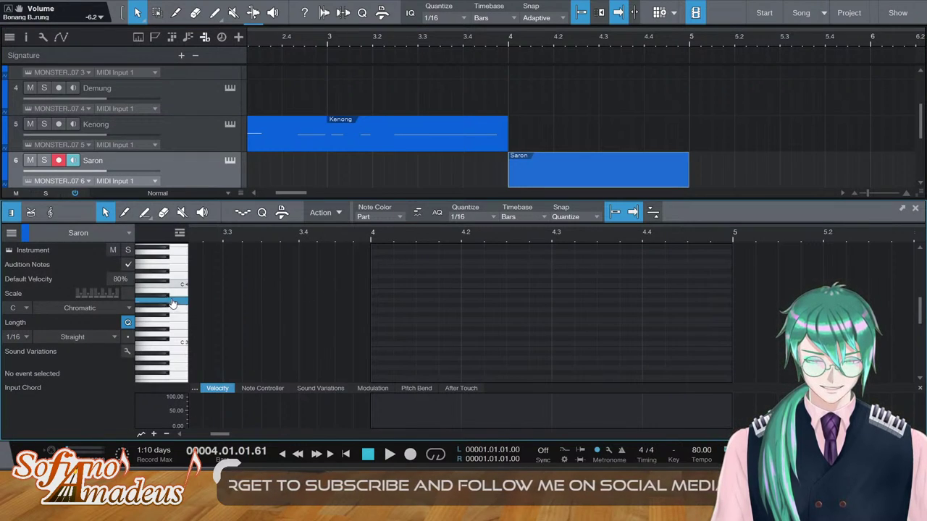
scroll(174, 297, "up", 2)
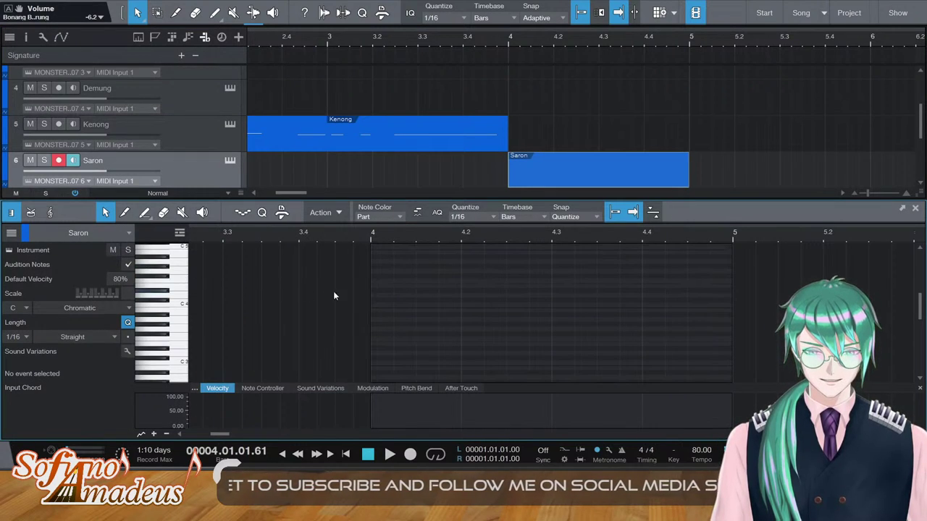
left_click(186, 272)
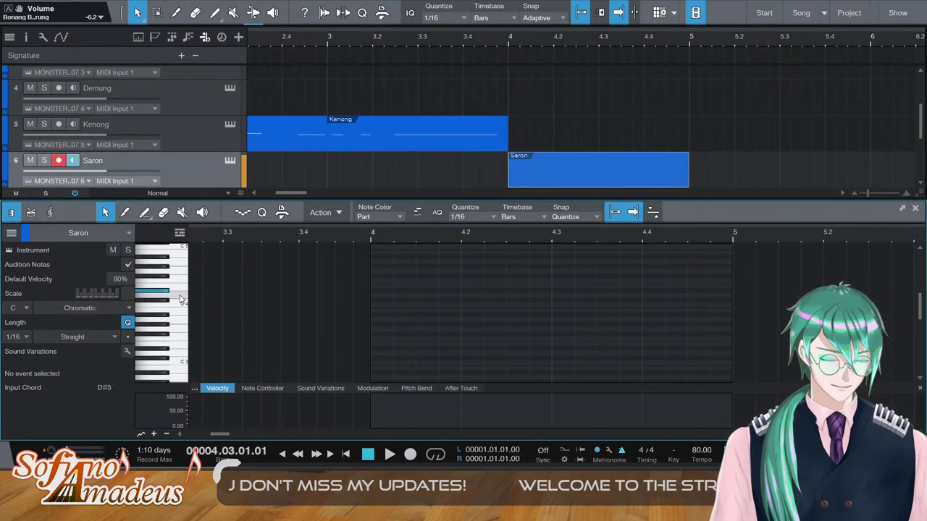
Enter four one-beat Saron notes in bar 4 with the pitches D#4, G4, G#4 and G4
left_click(382, 290)
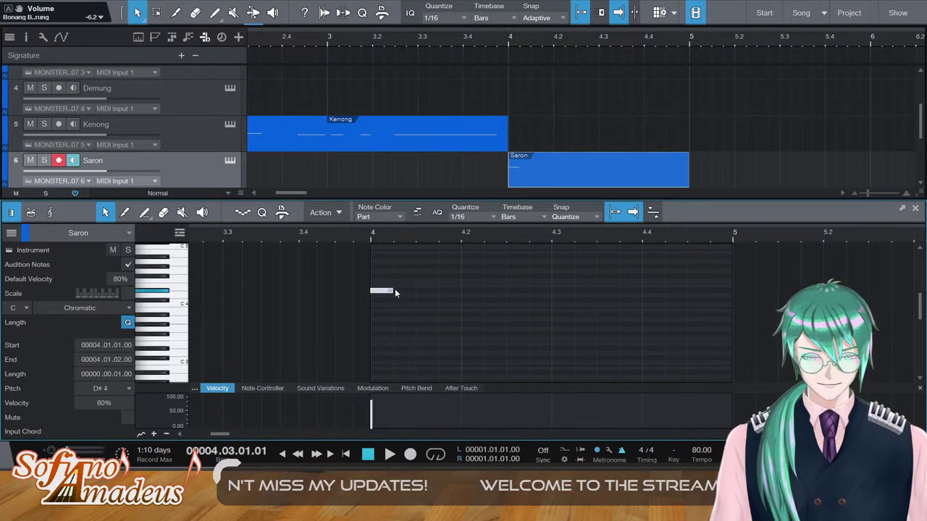
left_click_drag(396, 290, 456, 292)
key("d")
key("Up")
key("Up")
key("Up")
key("Up")
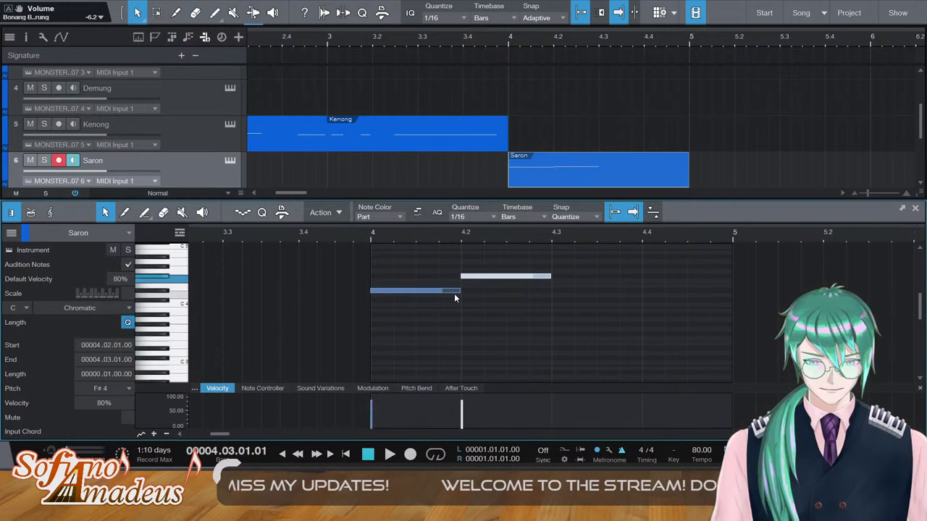
key("d")
key("Up")
key("d")
key("Down")
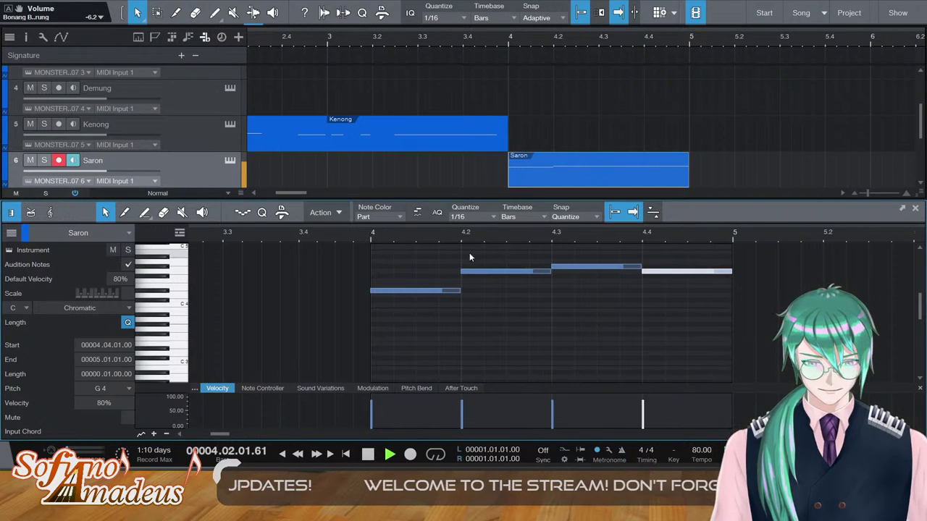
Duplicate the four Saron notes of bar 4 into bar 5
left_click_drag(363, 328, 722, 256)
key("d")
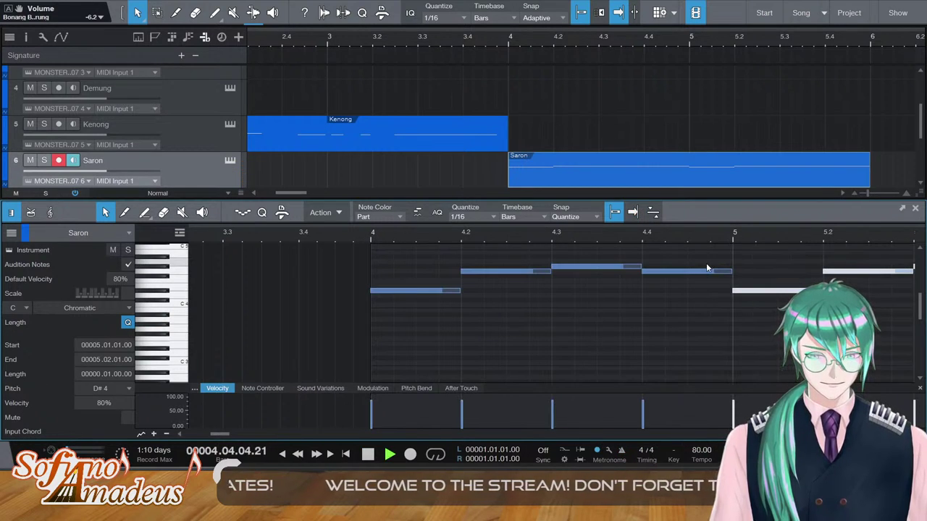
key("space")
Lower the first two Saron notes in bar 5 to D4 and D#4 and play back the phrase
key("Right")
key("Left")
key("Down")
key("Right")
key("Down")
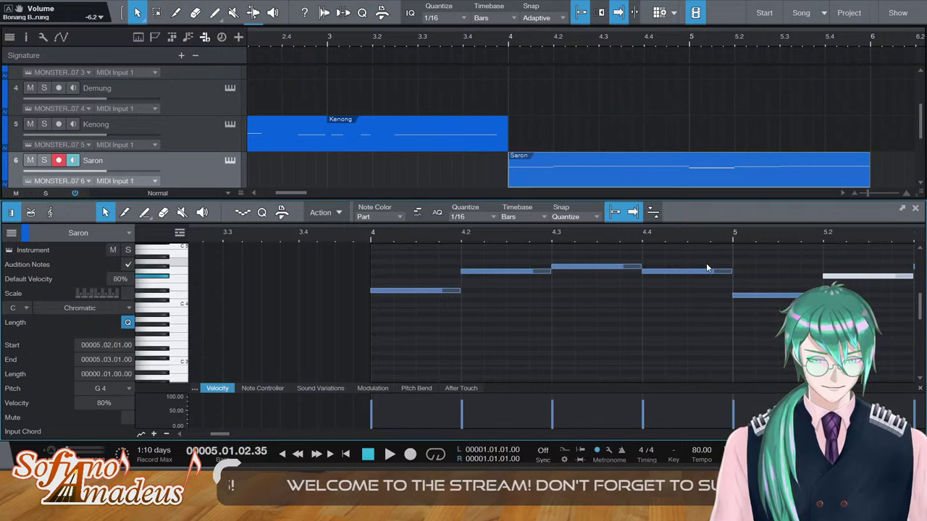
key("Down")
key("Down")
key("Down")
key("Right")
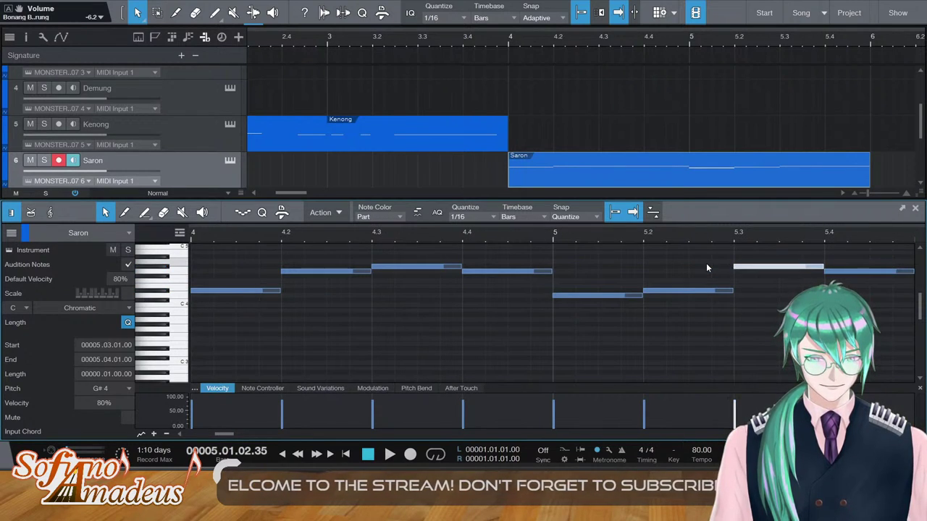
key("Right")
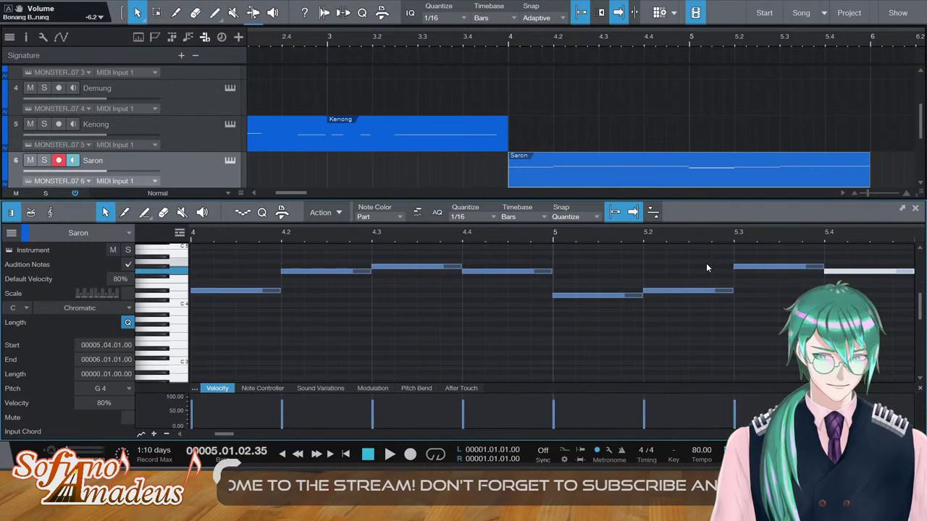
key("space")
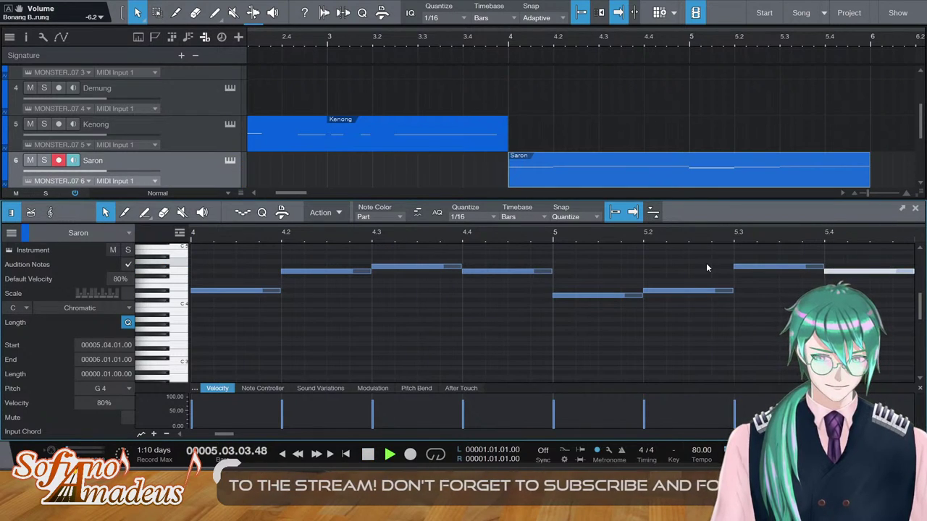
key("space")
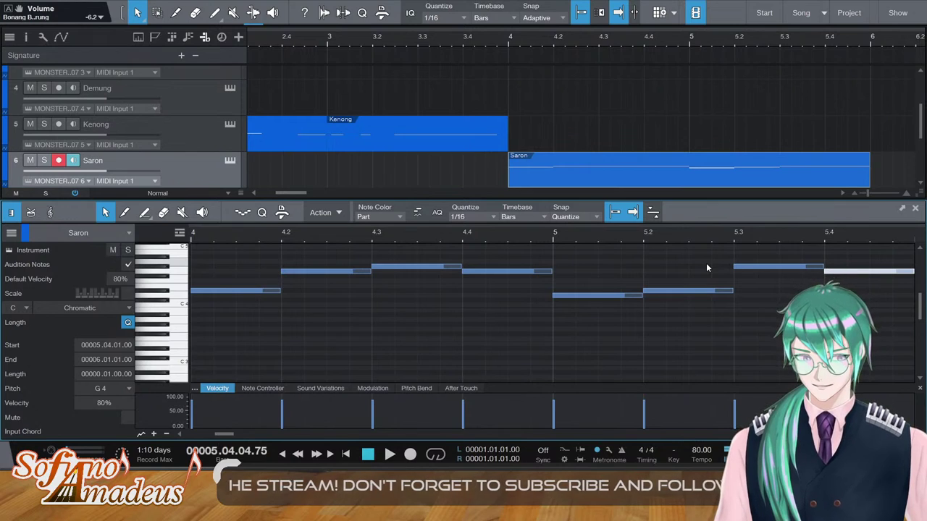
Raise the last Saron note in bar 5 to A#4 and play back the bar
key("Up")
key("Up")
key("Up")
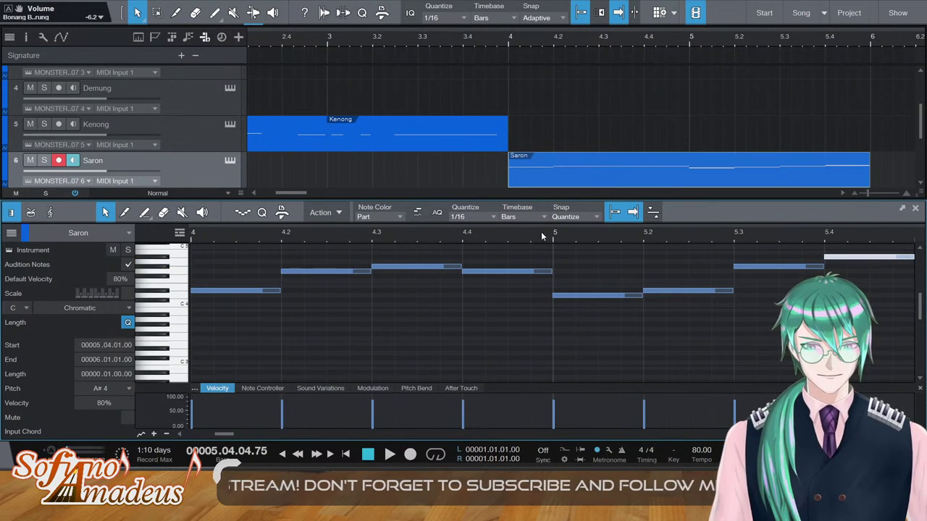
key("space")
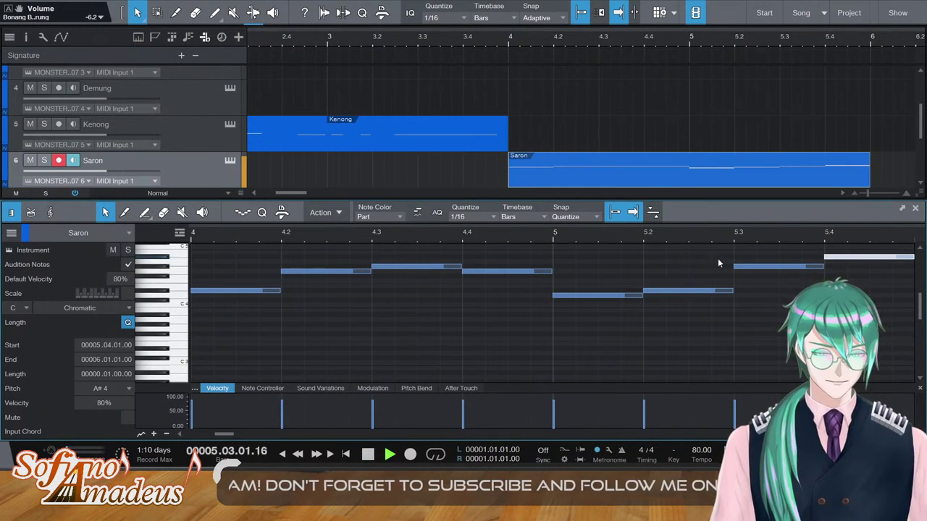
key("space")
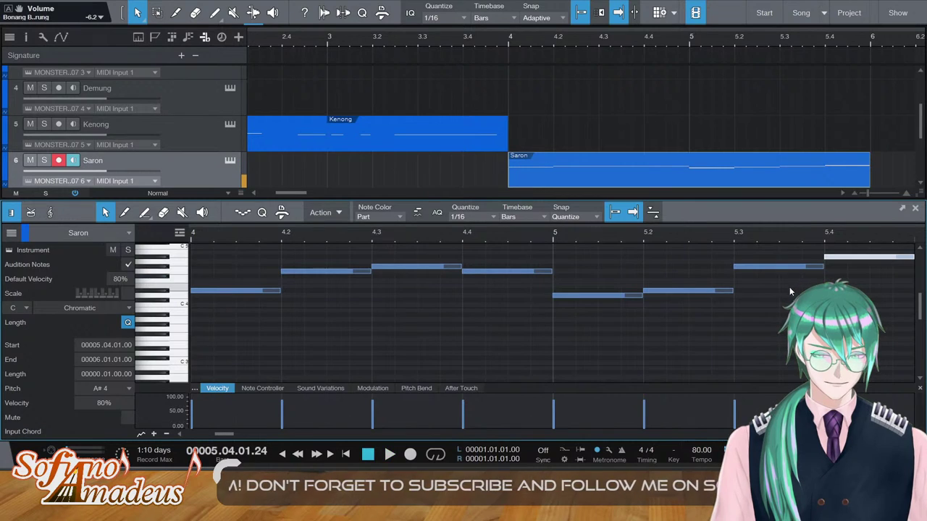
Play back the Saron melody from just before bar 4 with the note editor closed
left_click(501, 40)
key("space")
key("F2")
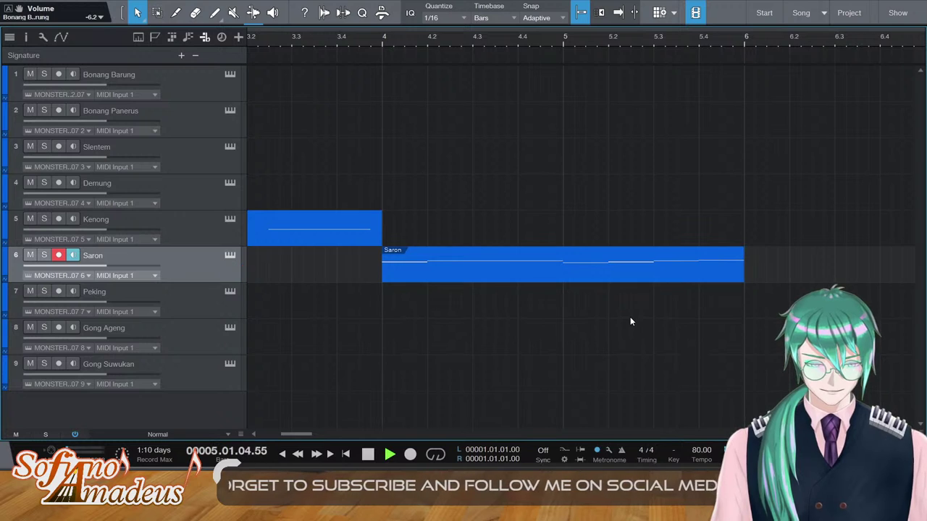
key("space")
Set the last Saron note in bar 5 to G4 and replay the melody from just before bar 4
double_click(691, 261)
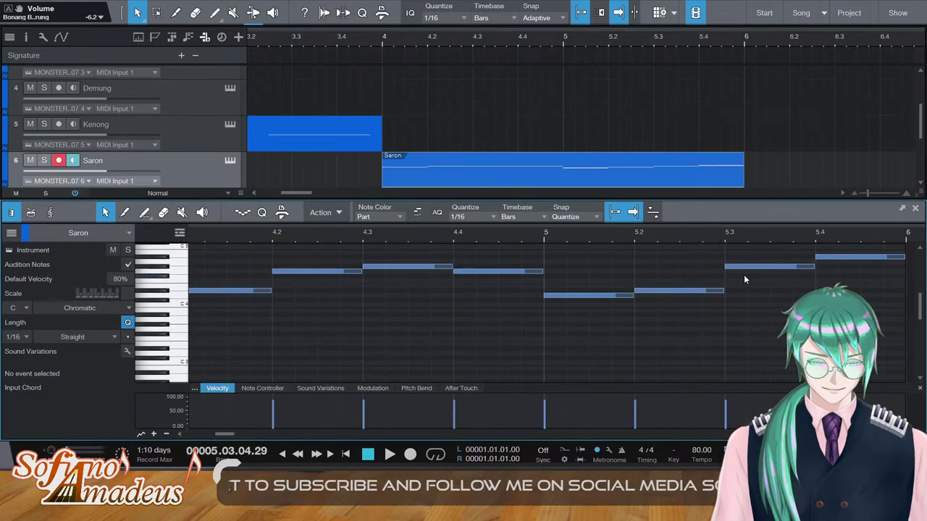
left_click_drag(832, 257, 833, 271)
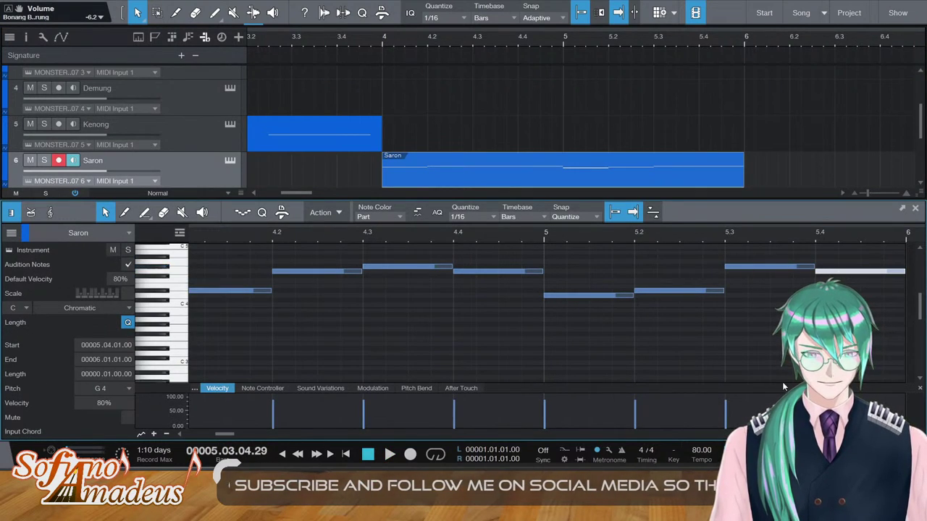
key("F2")
left_click(369, 40)
key("space")
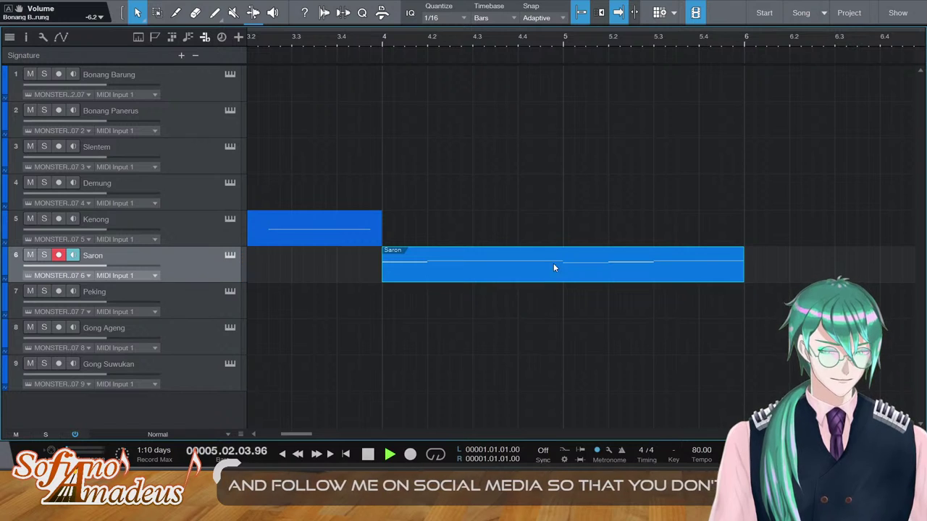
Open the Saron clip in the note editor and audition its first two notes in bar 4
key("space")
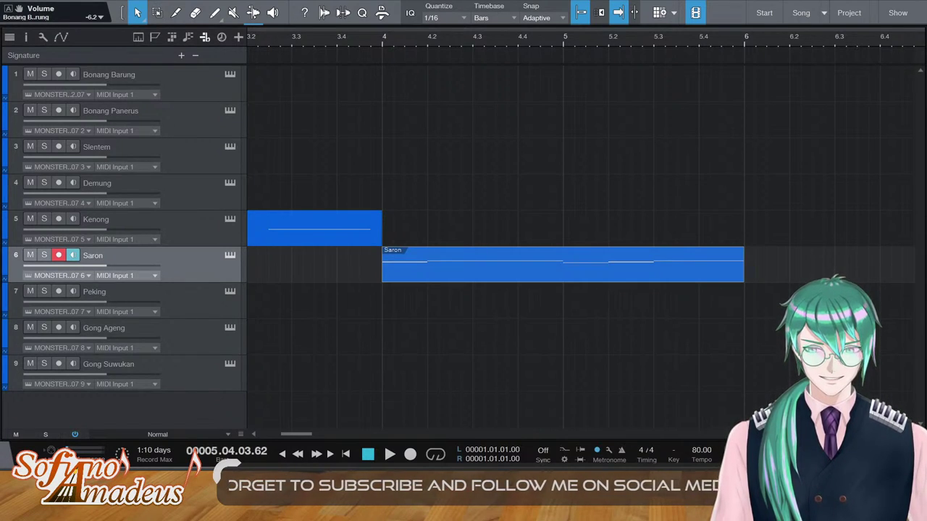
double_click(447, 281)
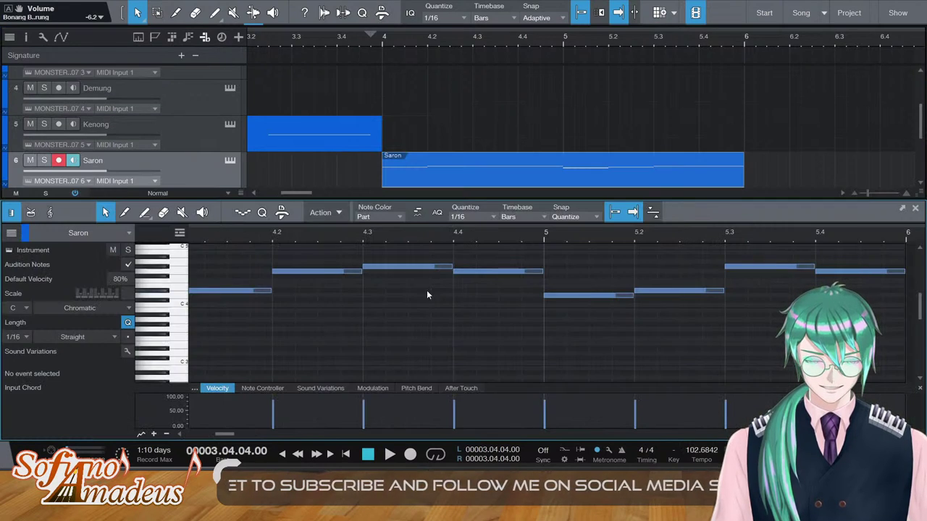
left_click(238, 286)
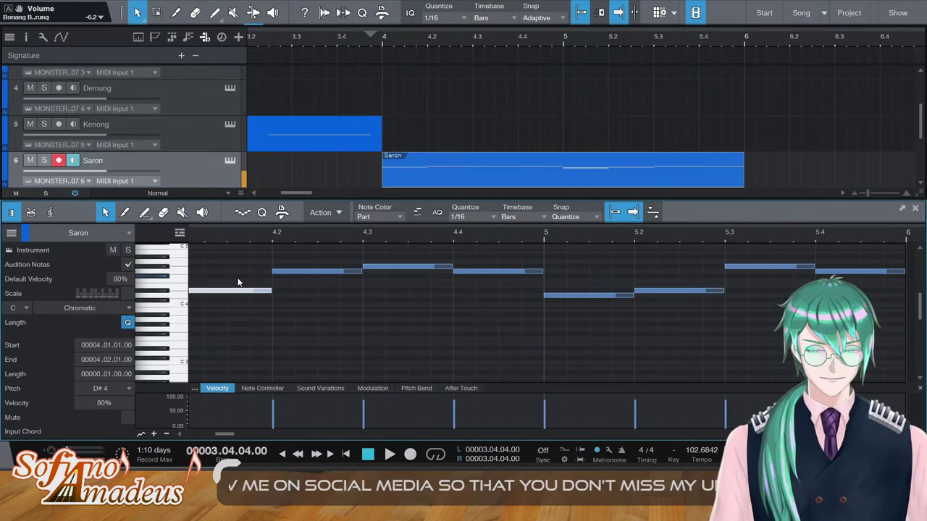
left_click(343, 272)
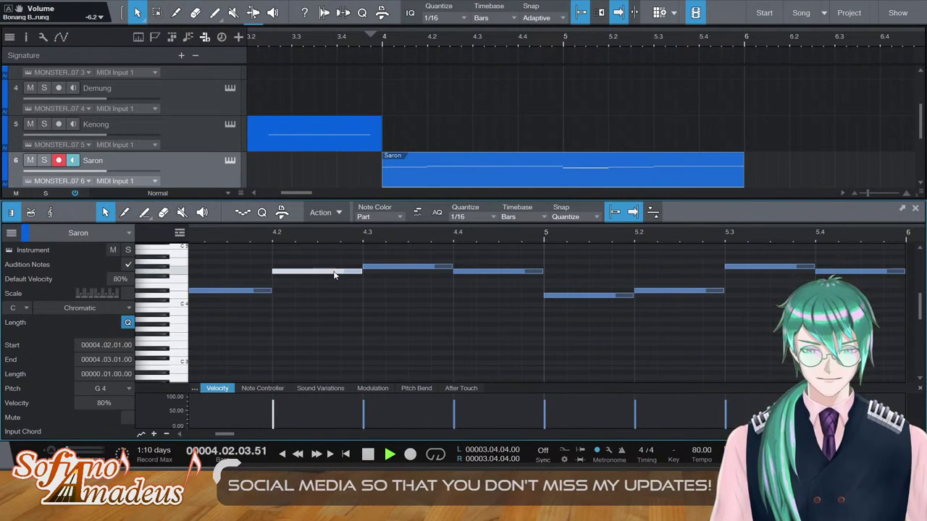
key("space")
Lower the third Saron note in bar 4 to D#4 and play back the opening of the phrase
left_click(383, 269)
key("Down")
key("Down")
key("Down")
key("Down")
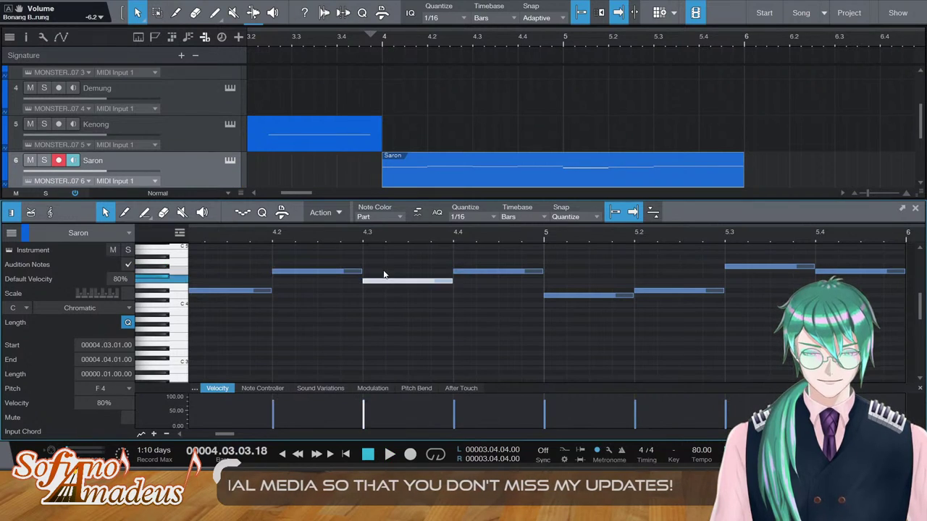
key("space")
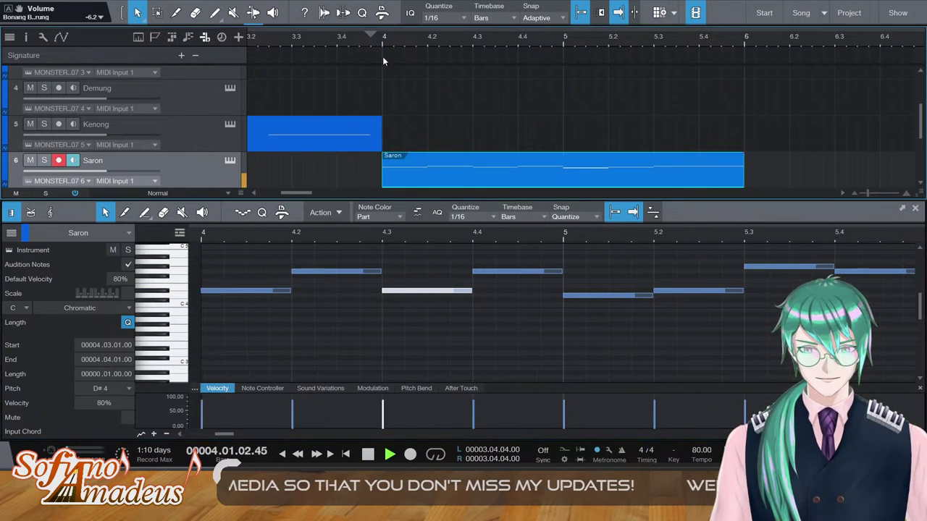
key("space")
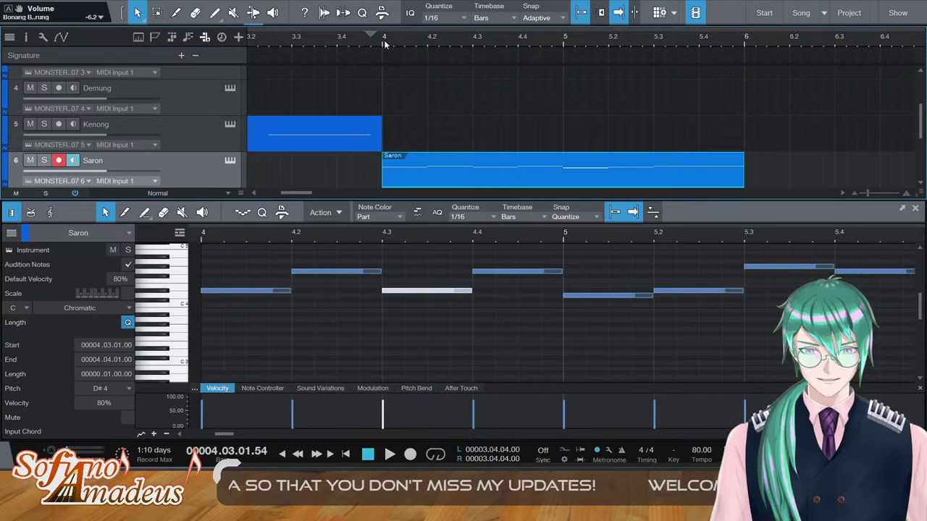
Show the tempo track, lower the tempo from bar 4 to 70 and play the song from the start
scroll(289, 93, "up", 3)
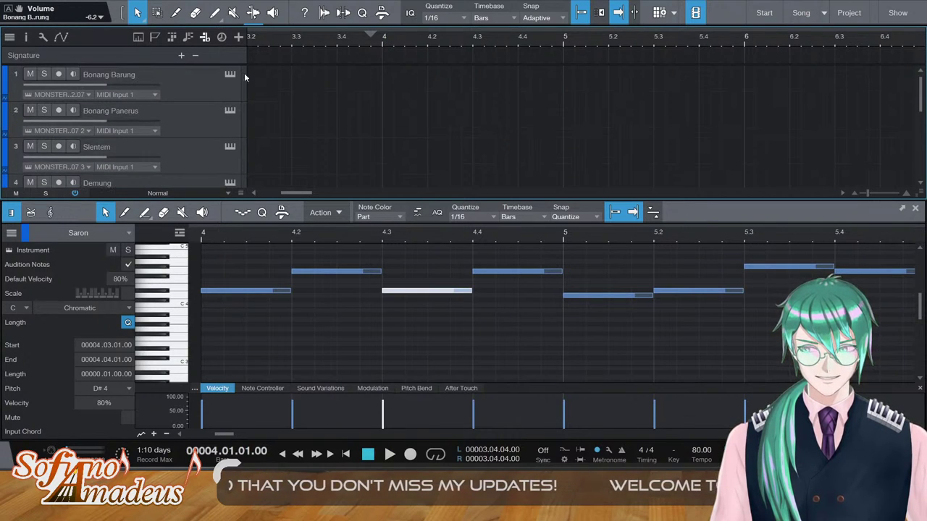
left_click(222, 36)
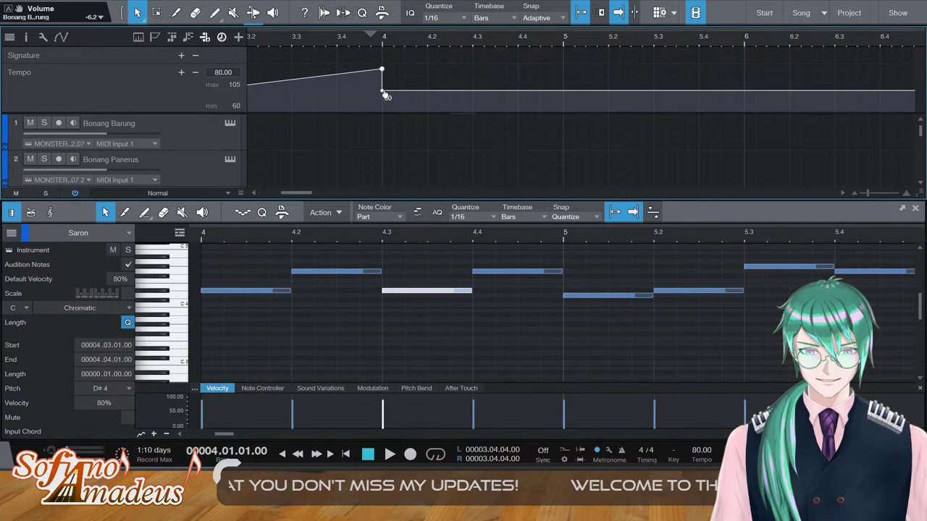
left_click_drag(381, 94, 381, 107)
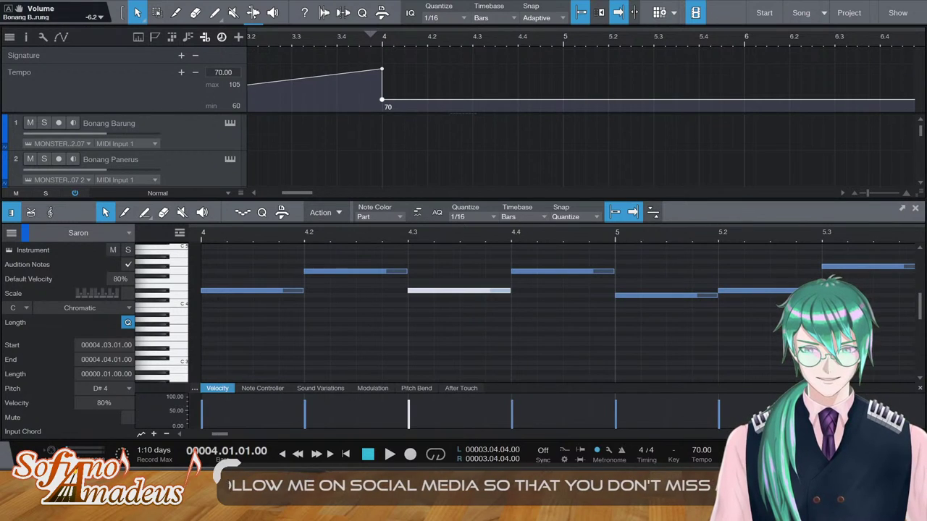
left_click(316, 124)
key("comma")
key("space")
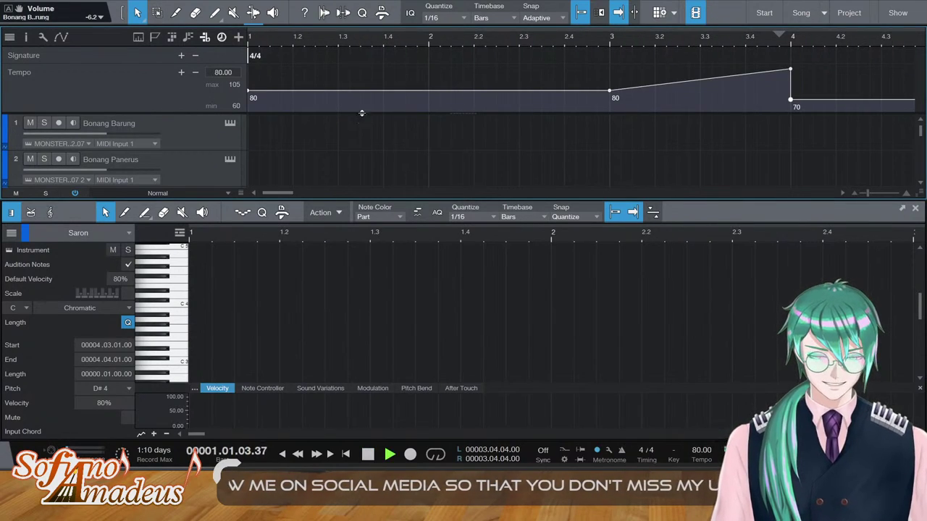
Close the note editor and select the Kenong track
key("F2")
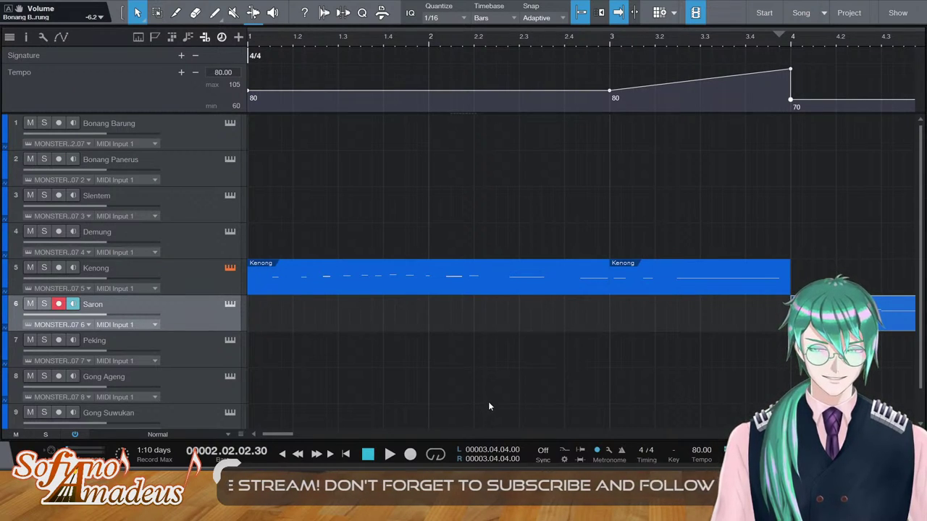
left_click(194, 285)
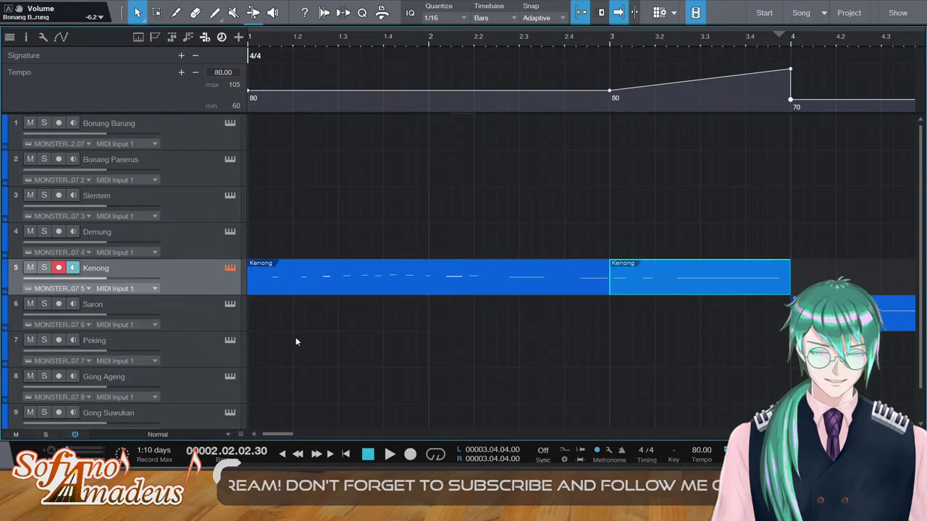
left_click(501, 402)
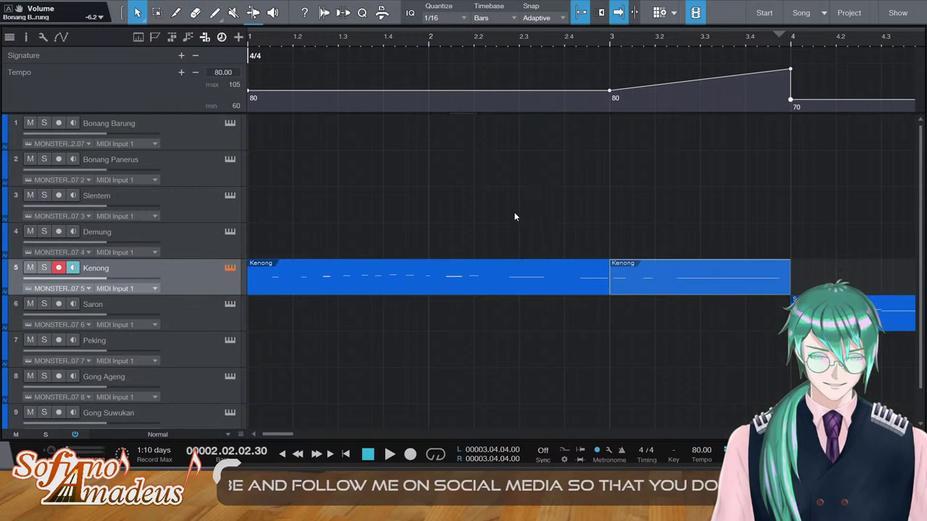
left_click(705, 40)
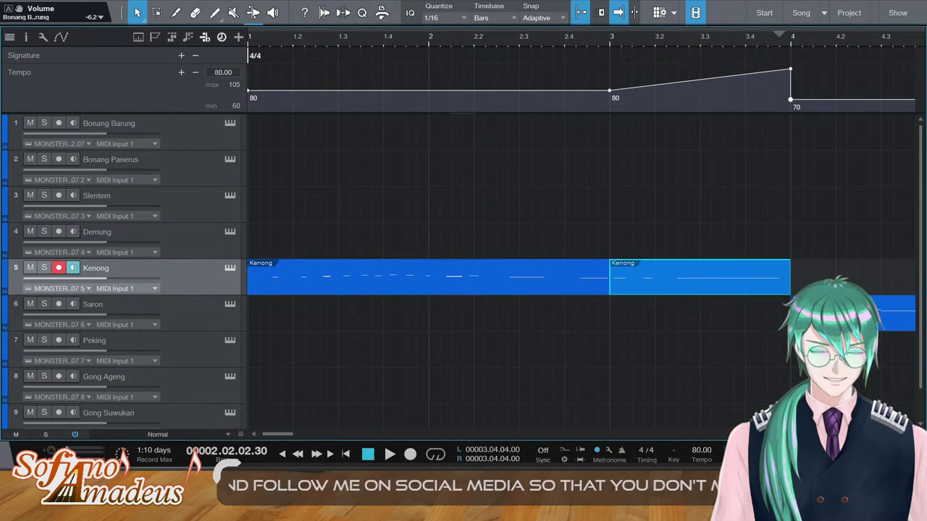
Try adding a Kontakt instrument track from the instrument browser below the Kenong track
key("F5")
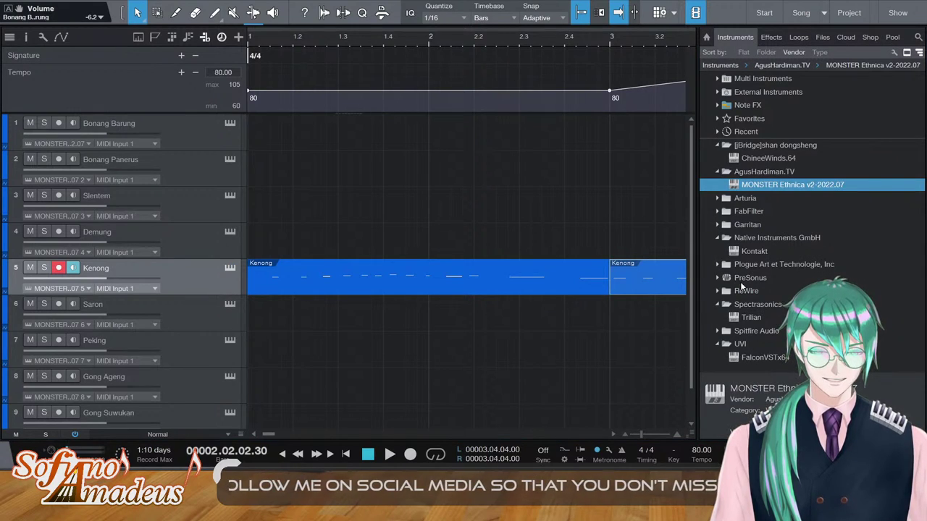
left_click(753, 251)
left_click_drag(147, 293, 161, 295)
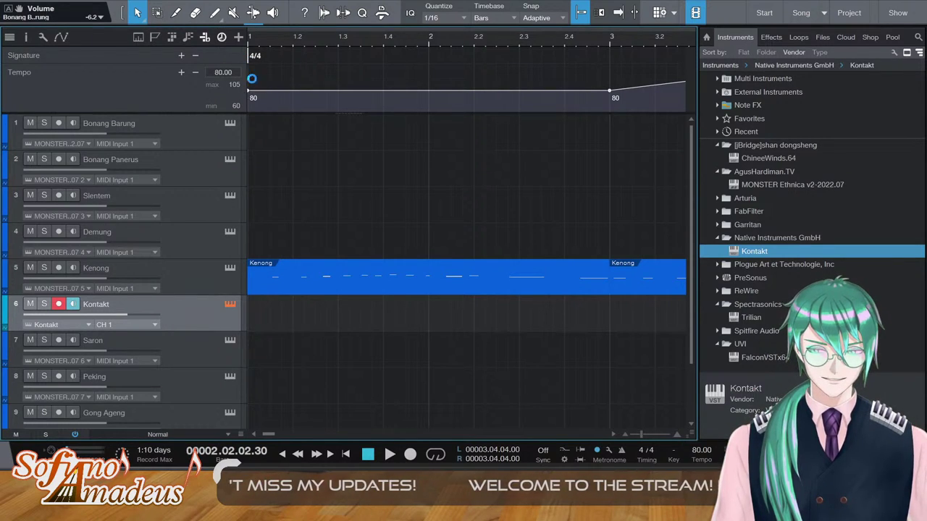
key("Delete")
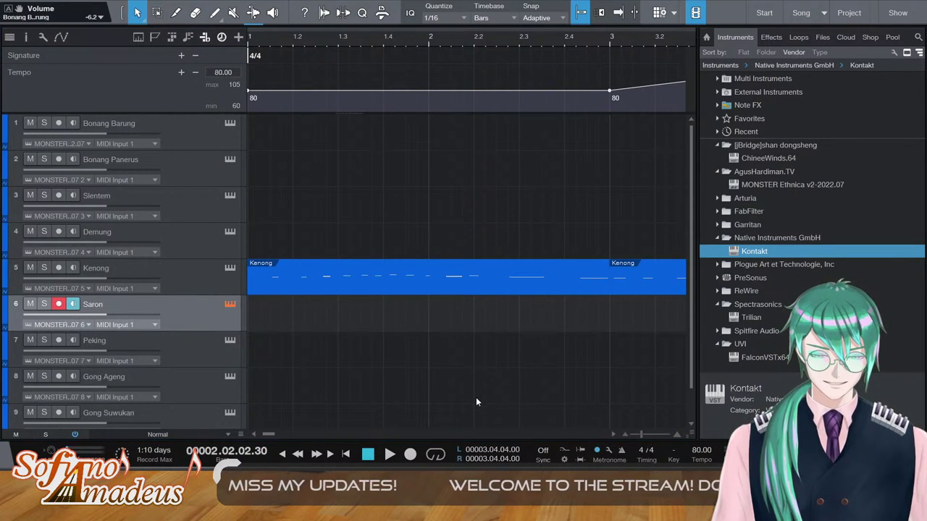
Select the Kenong track and play its part through to the Saron entry at bar 4
left_click(181, 292)
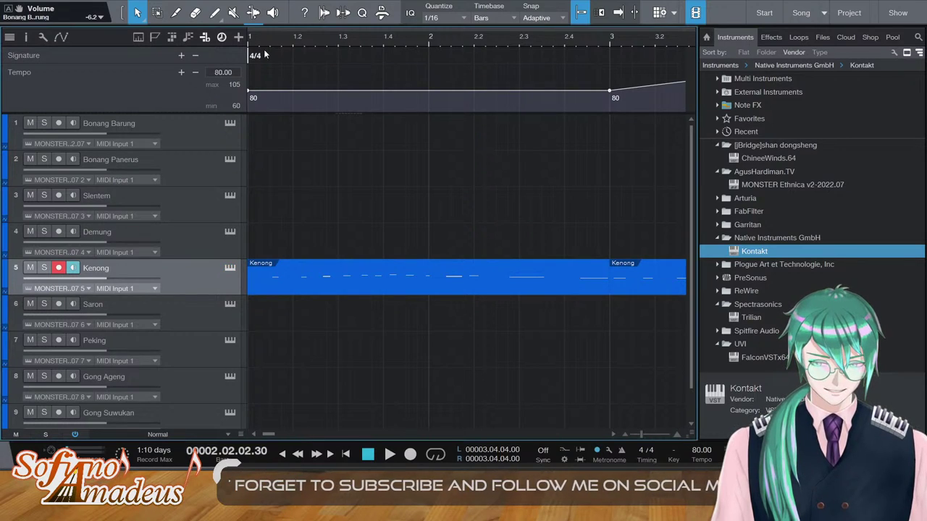
key("space")
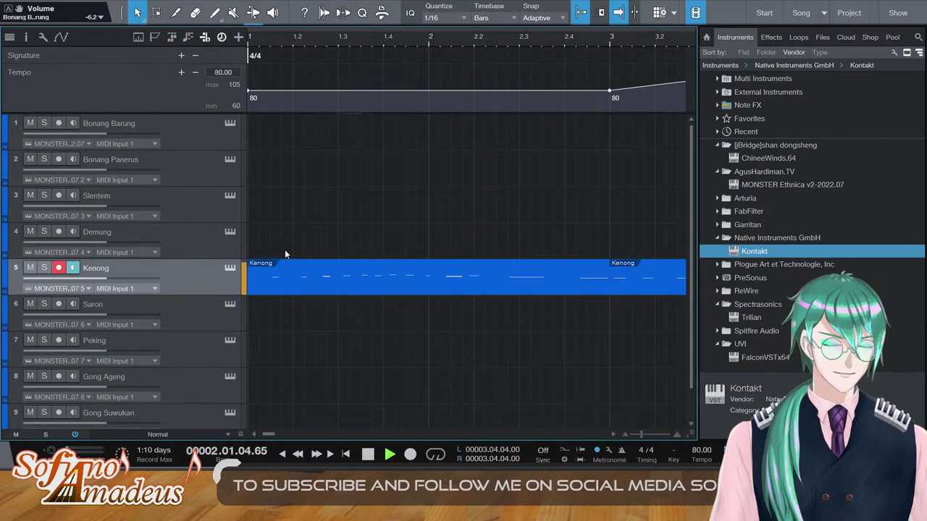
left_click_drag(268, 432, 277, 433)
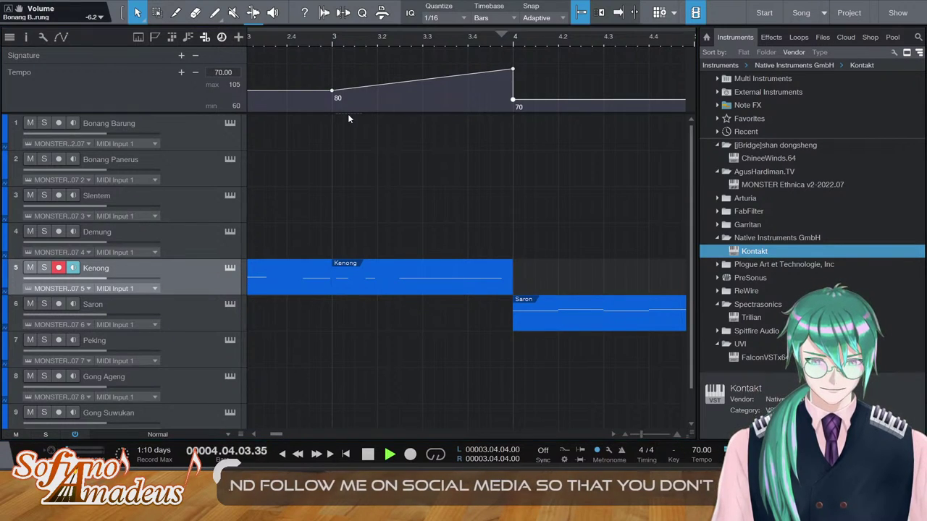
Set the tempo from bar 4 to 60 and play back the start of the Saron melody
left_click(226, 71)
type("60")
key("Return")
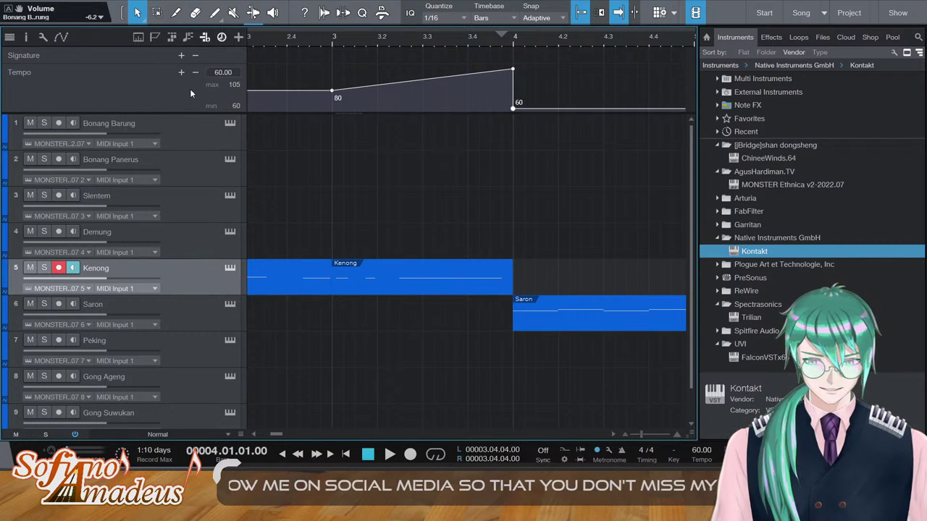
key("space")
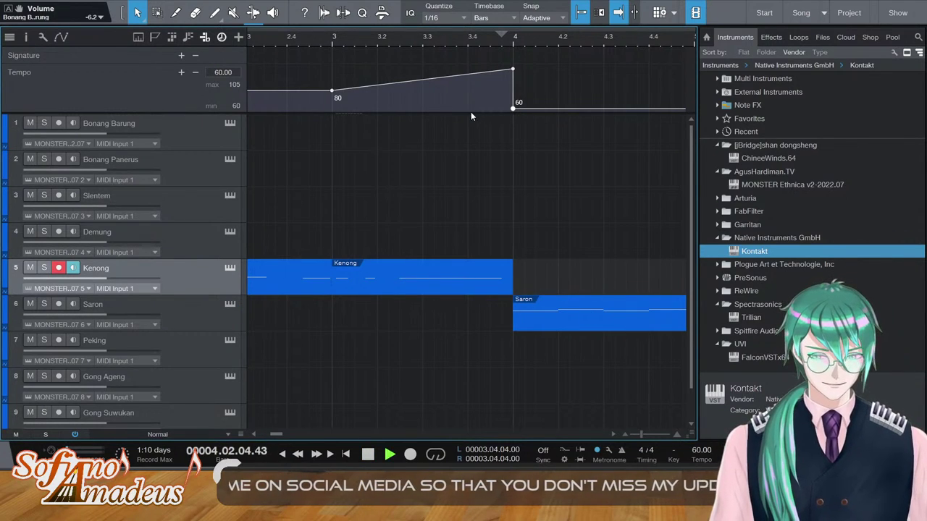
key("space")
Play back the Kenong part from bar 2 to check the lead-in to bar 4
scroll(583, 385, "right", 1)
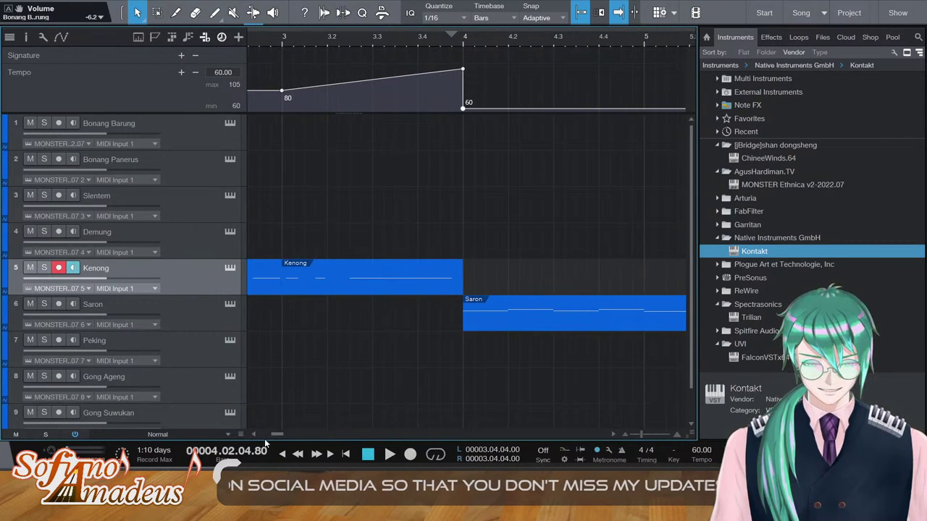
left_click_drag(277, 435, 270, 435)
double_click(403, 36)
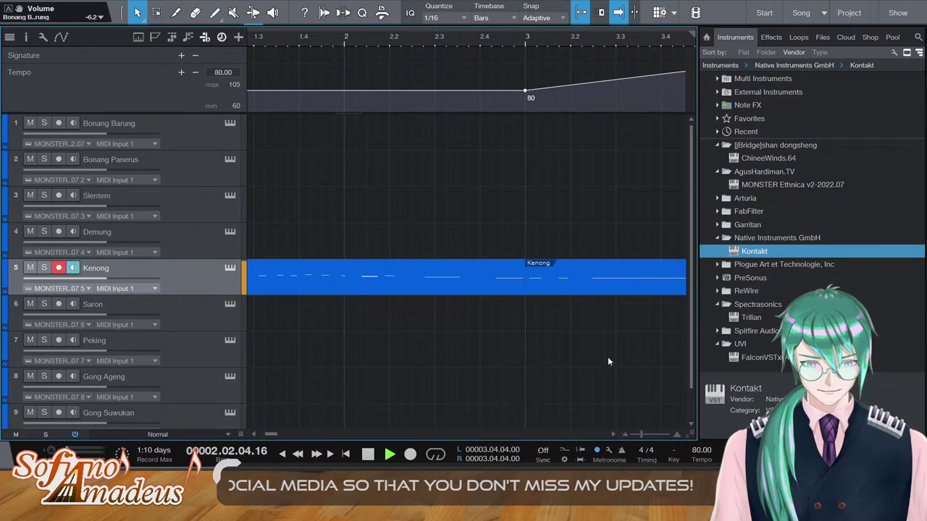
Add a G3 note at 3.3.3 in the bar 3 Kenong clip and play back the bar
double_click(489, 278)
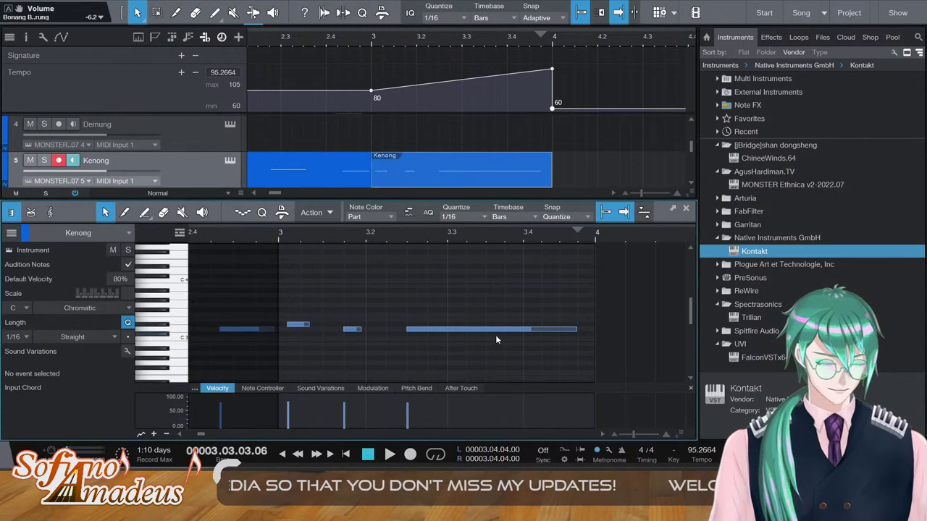
scroll(495, 334, "down", 2)
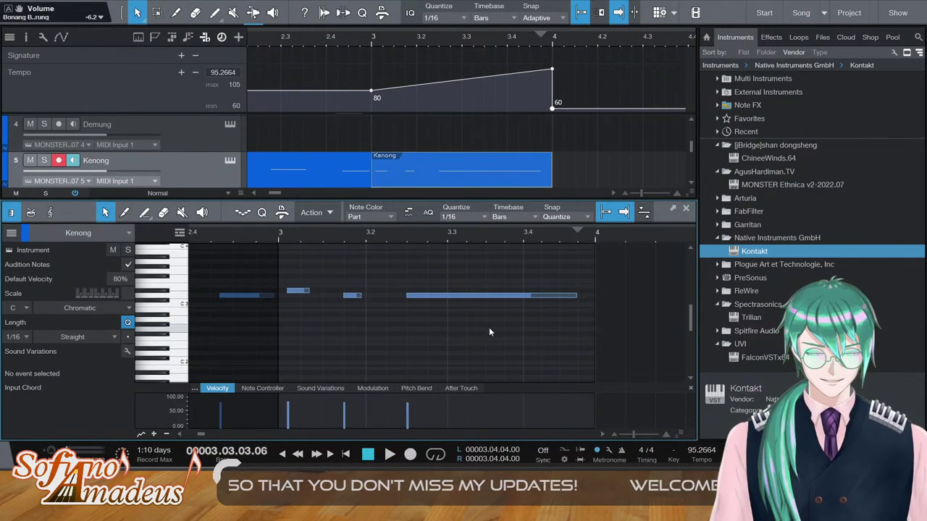
double_click(489, 329)
key("shift+Up")
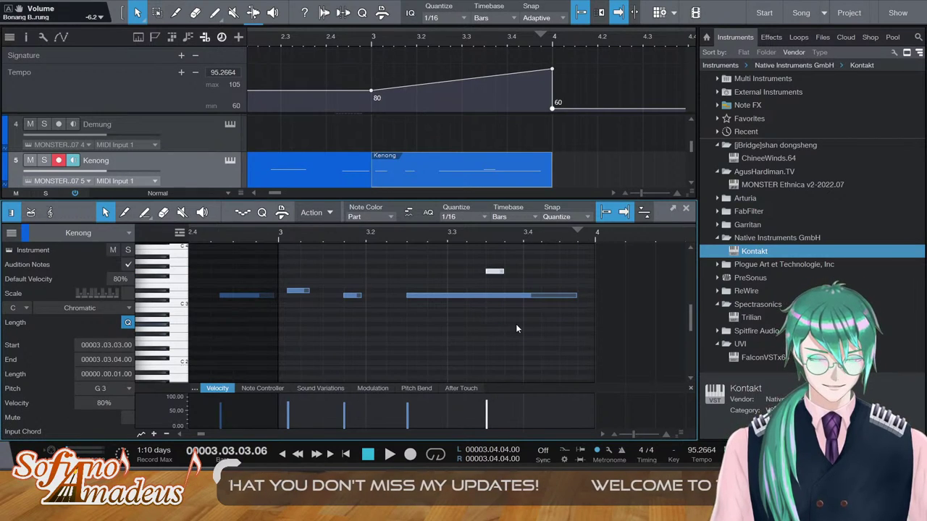
double_click(268, 234)
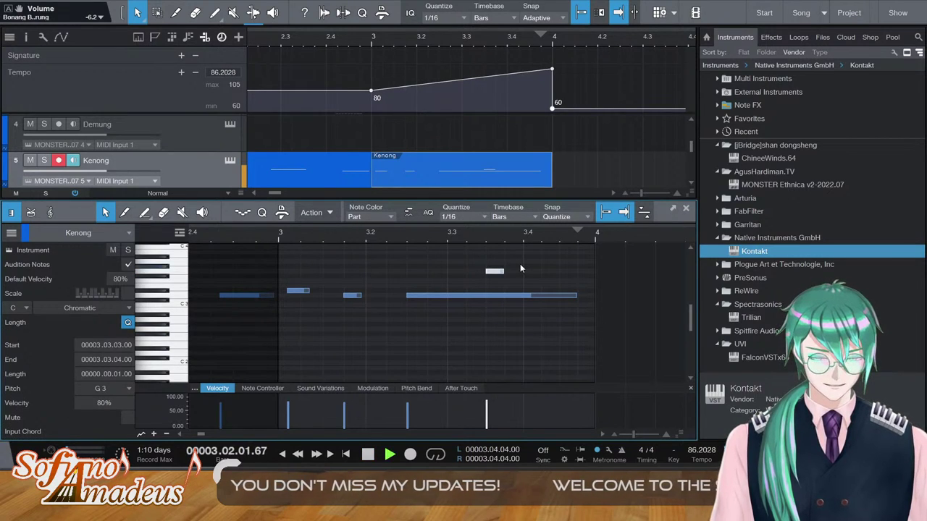
Extend the new Kenong G3 note to the start of bar 4 and trim its beginning to 3.3.4
left_click_drag(502, 271, 592, 272)
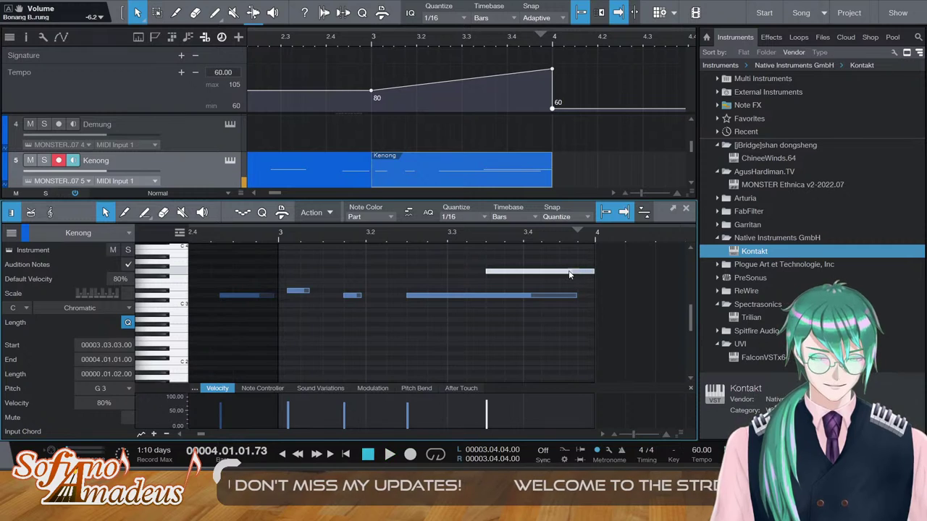
left_click_drag(486, 271, 504, 272)
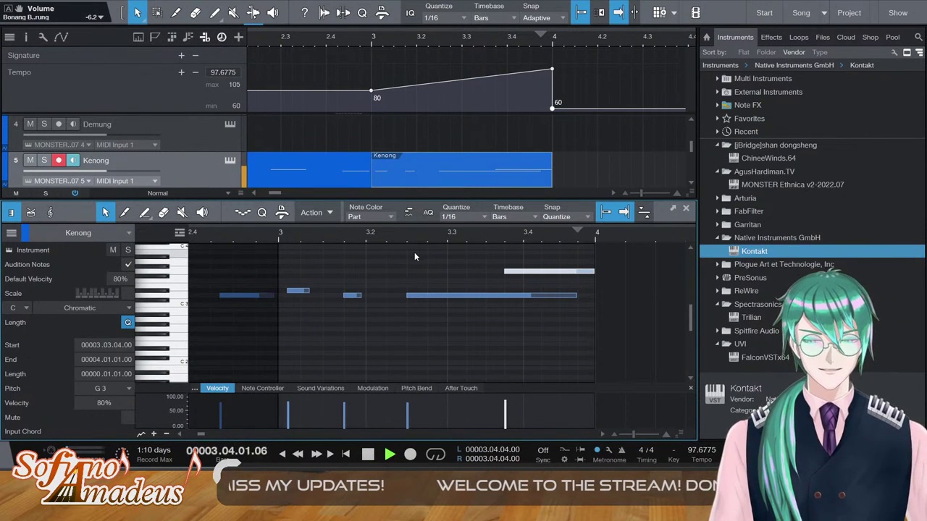
Turn off snapping, set the Kenong G3 note's start to 3.3.3.51 and play back the bar
key("n")
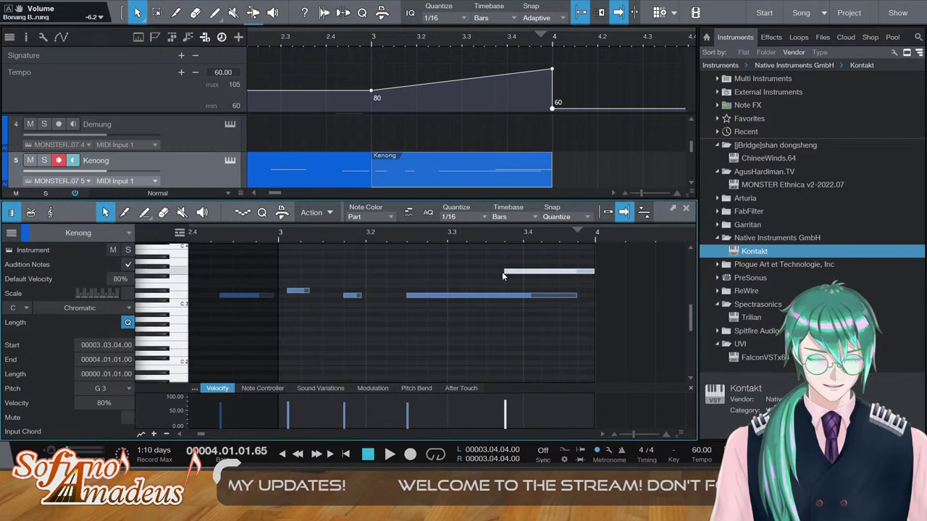
left_click_drag(503, 271, 497, 273)
key("space")
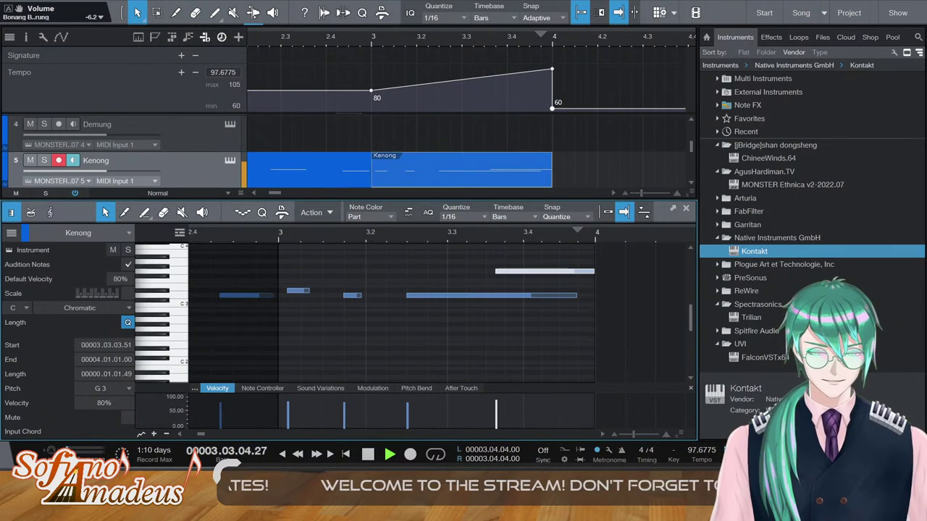
key("space")
Trim the start of the Kenong G3 note to 3.3.4 and replay bar 3
left_click_drag(499, 273, 508, 273)
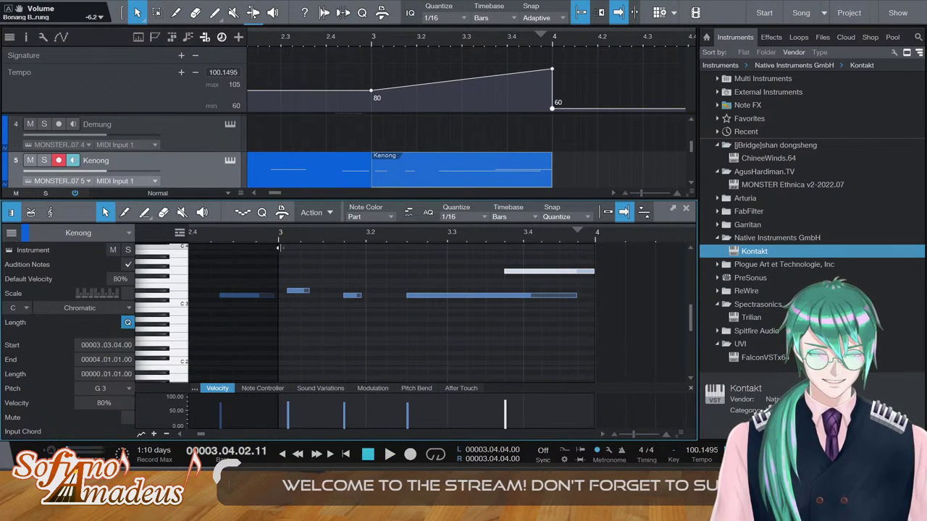
key("space")
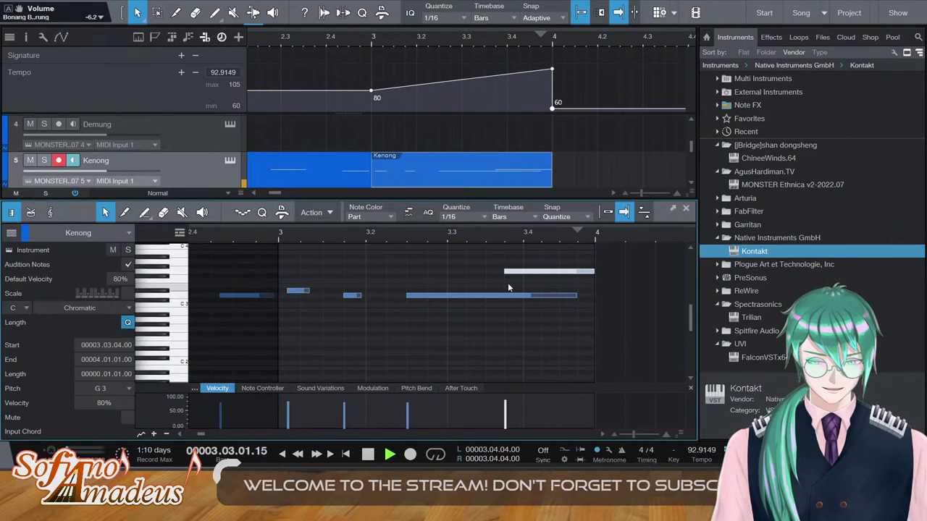
Play the piece from the start and merge the two Kenong clips into one
key("space")
key("comma")
key("space")
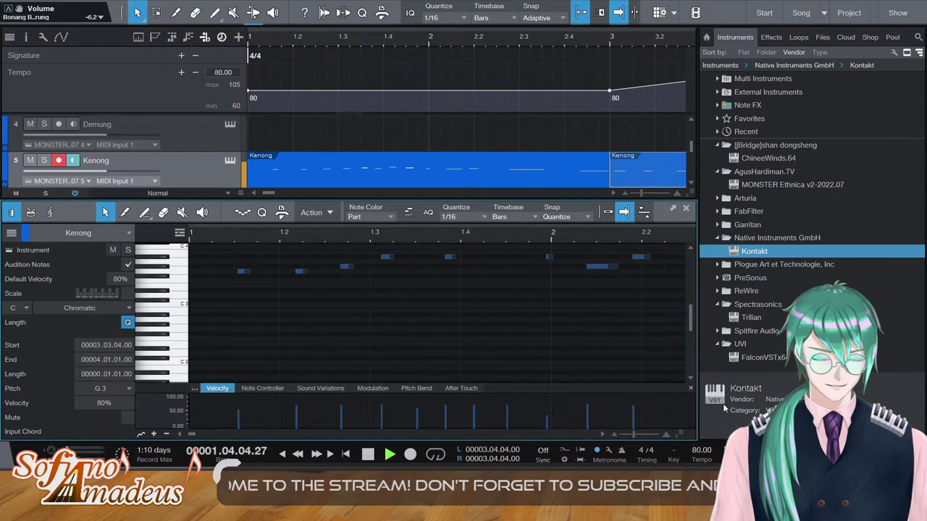
key("space")
left_click(532, 164)
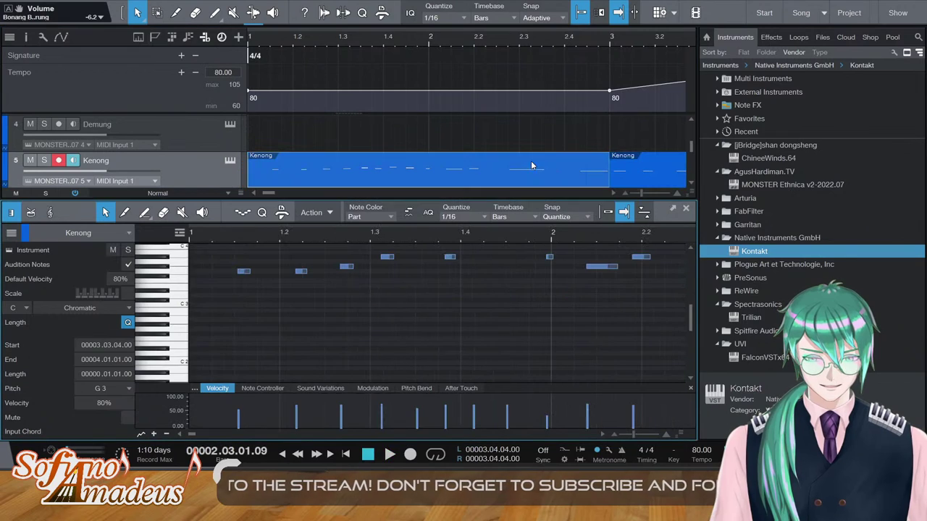
left_click_drag(632, 435, 633, 432)
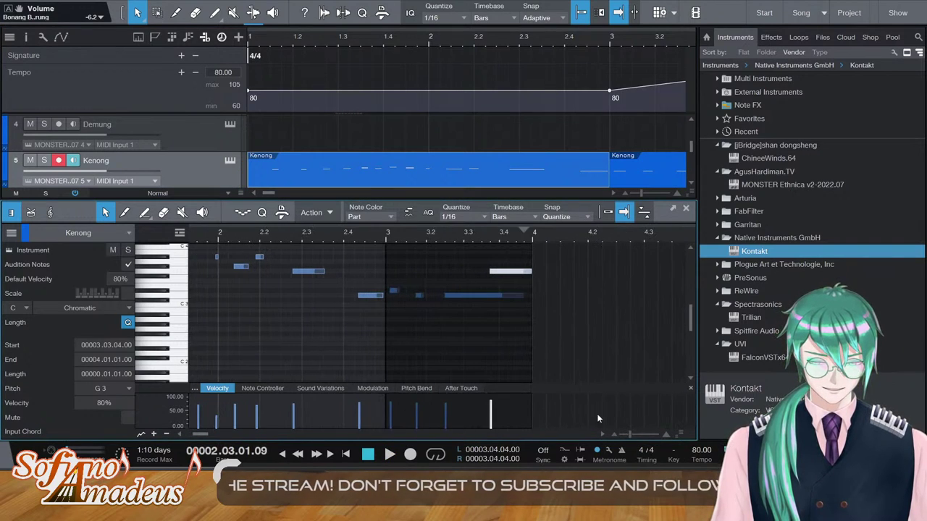
key("g")
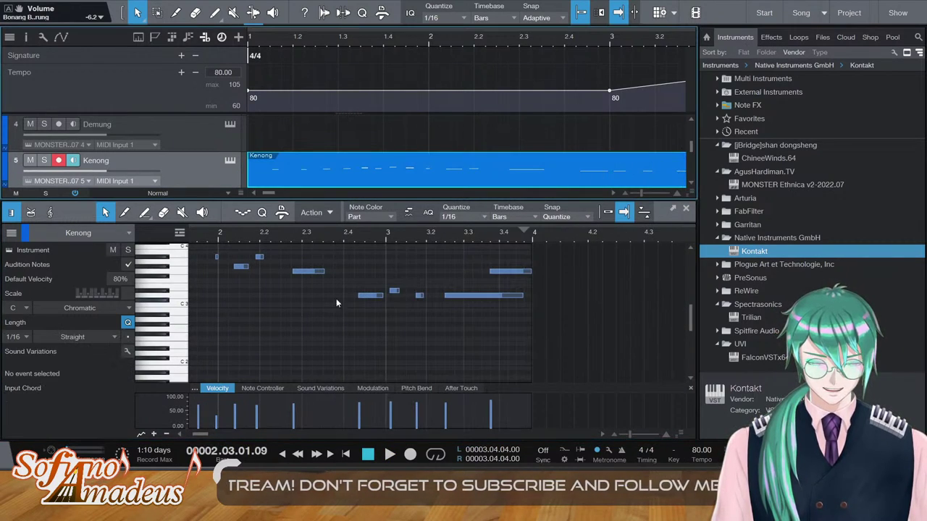
Shift all Kenong notes from the long bar 2 G3 onward earlier so that G3 starts at 2.2.3.05, and play back
left_click(292, 272)
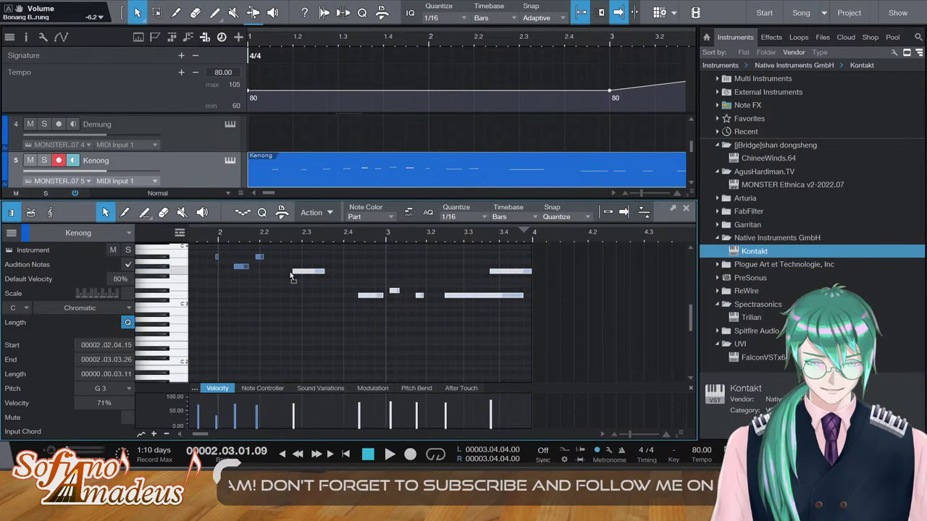
left_click_drag(292, 273, 281, 272)
double_click(199, 234)
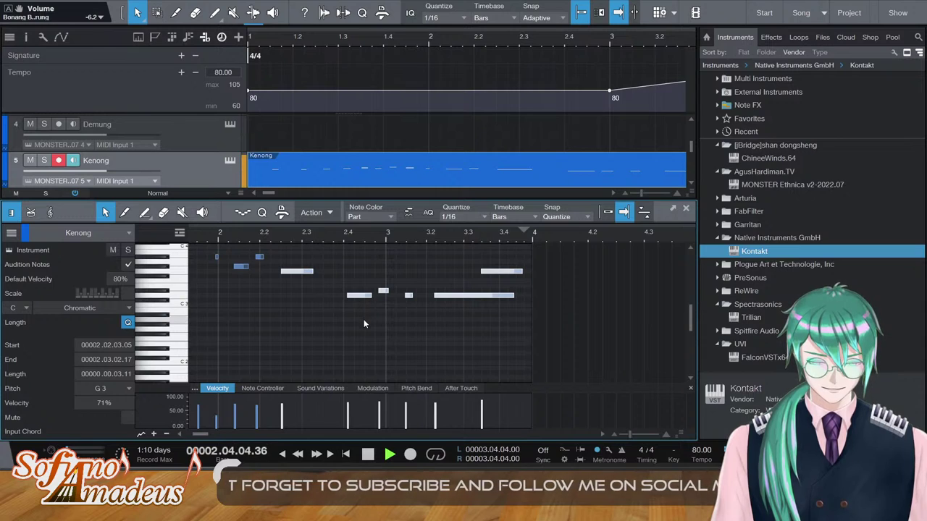
Move the last Kenong G3 note to start at 3.3.3.47, play it back and close the note editor
left_click(479, 258)
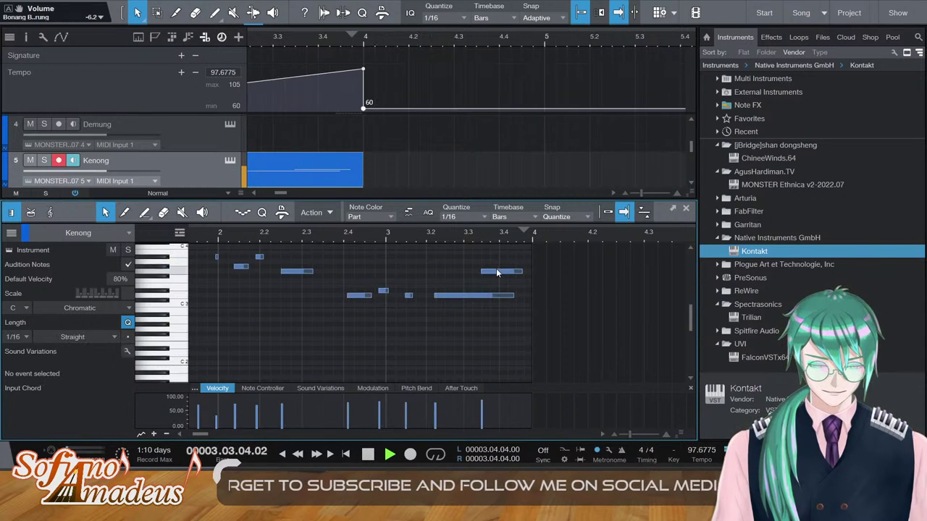
left_click_drag(497, 271, 502, 273)
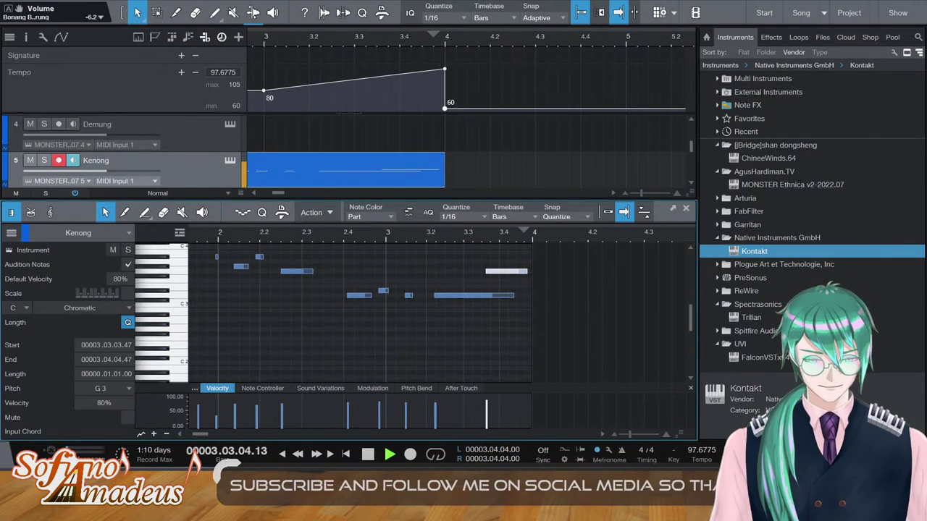
key("space")
key("F2")
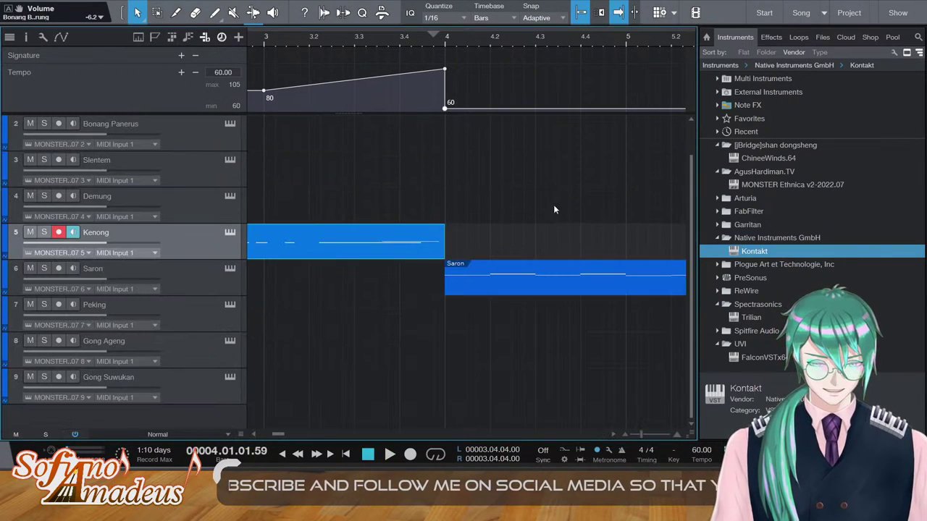
Open the bar 4 Saron clip for note editing and play back its melody
double_click(463, 288)
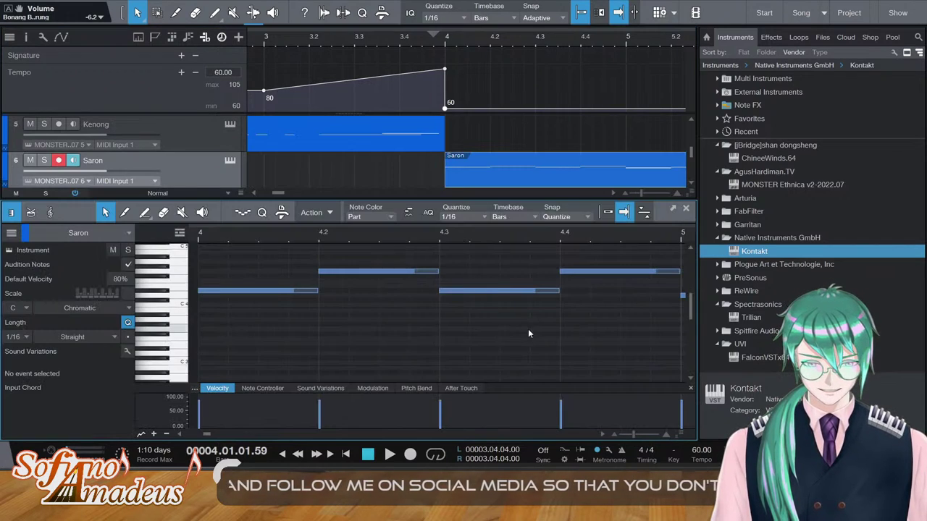
left_click_drag(633, 434, 626, 438)
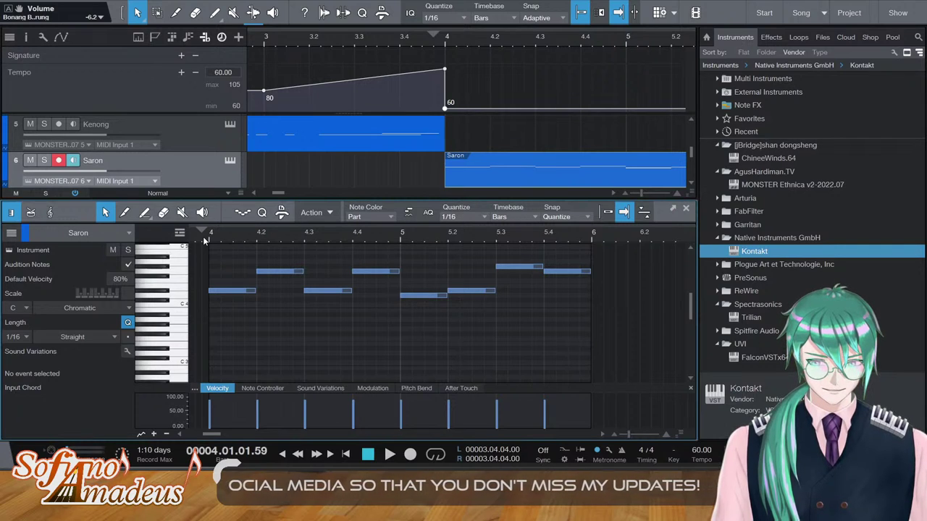
key("space")
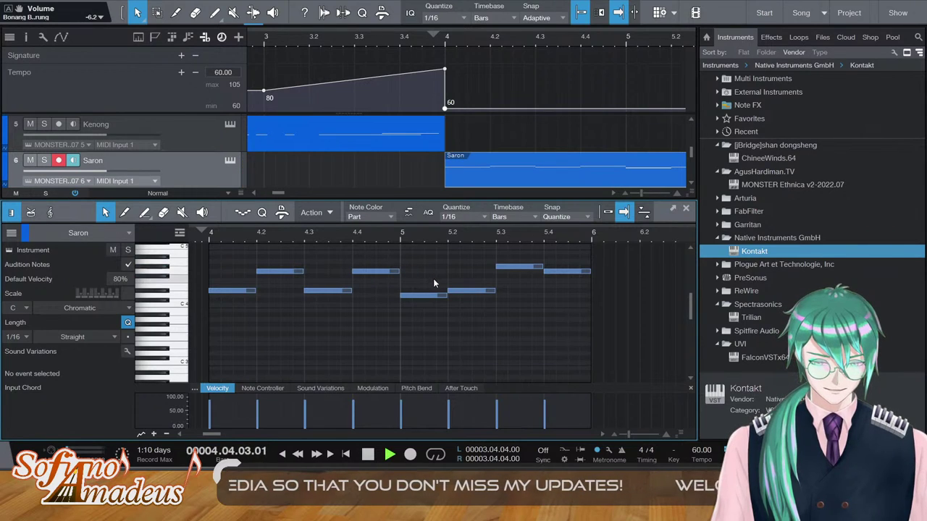
key("space")
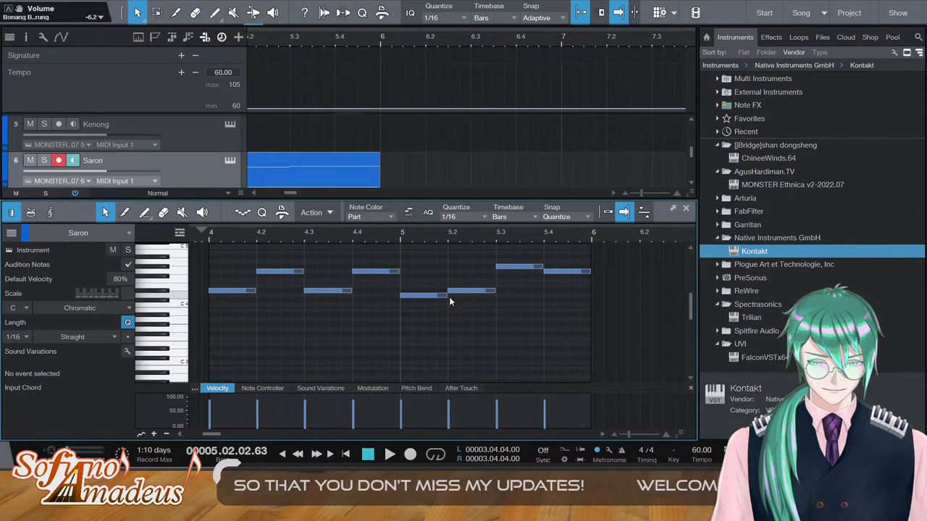
Change the Saron note at 5.1 to D#4 and the note at 5.2 to G4
left_click(435, 296)
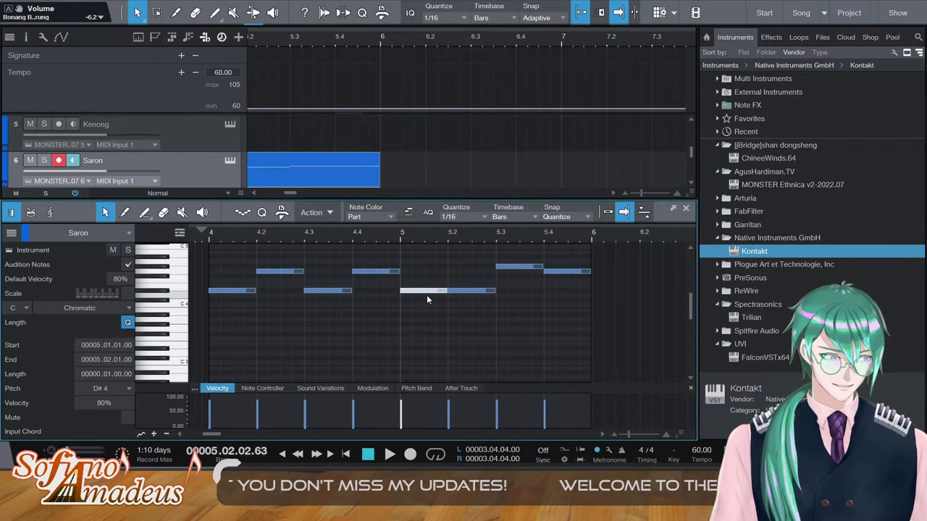
key("Right")
key("Up")
key("Up")
key("Up")
key("Up")
key("Up")
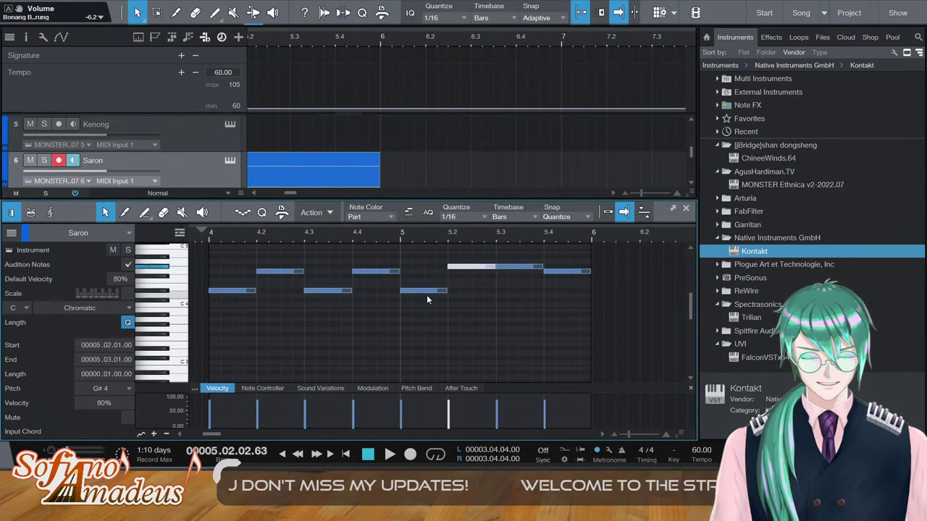
key("Down")
Lower the Saron note at 5.3 to D#4 and the last note at 5.4 to D4
key("Right")
key("Down")
key("Down")
key("Down")
key("Down")
key("Down")
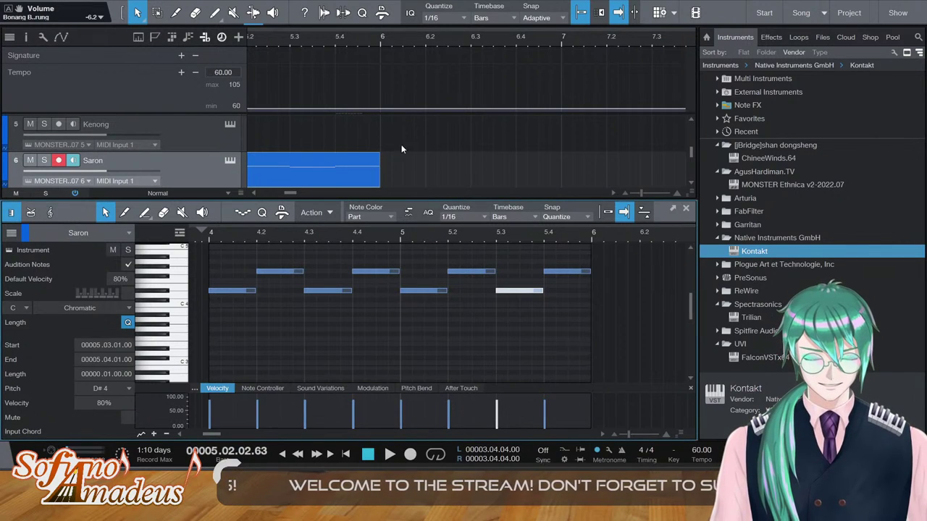
left_click(569, 272)
key("Down")
key("Down")
key("Down")
key("Down")
key("Down")
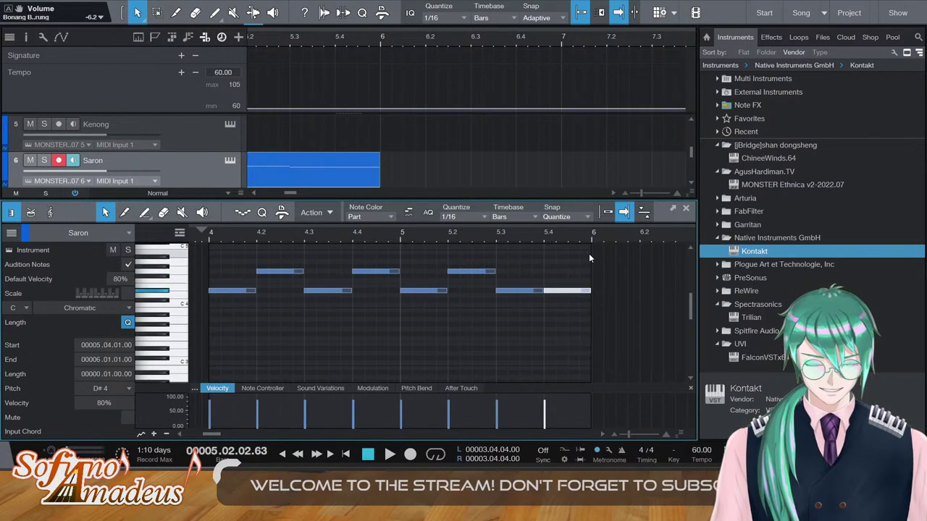
key("Left")
key("Right")
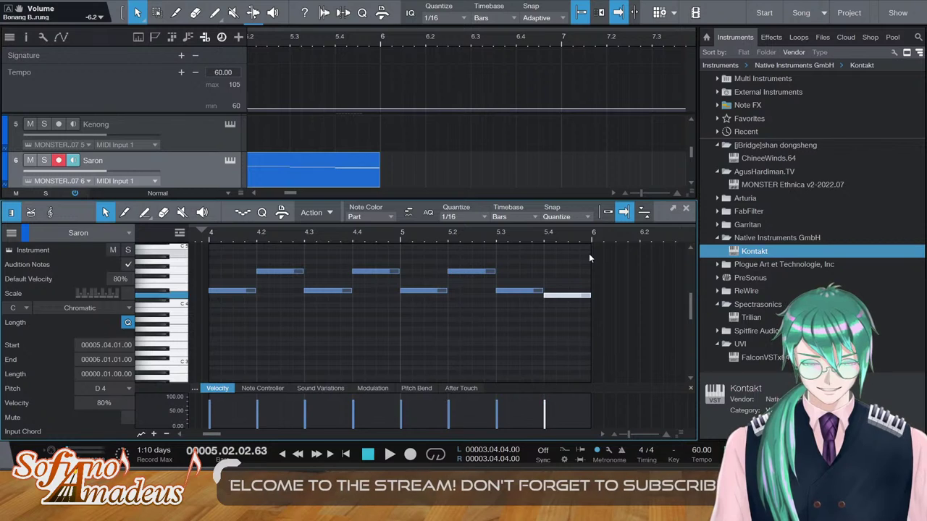
Close the note editor and duplicate the Saron clip so the copy starts at bar 6
key("F2")
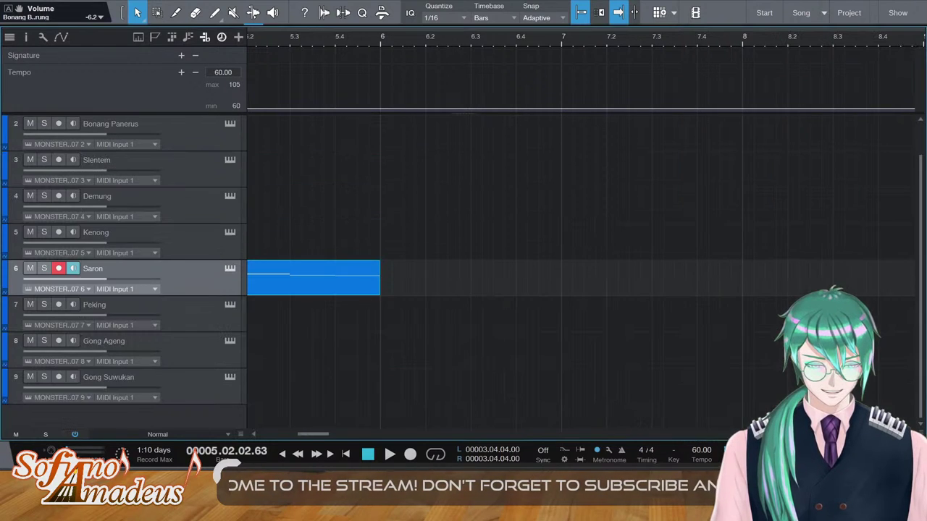
left_click_drag(329, 433, 298, 431)
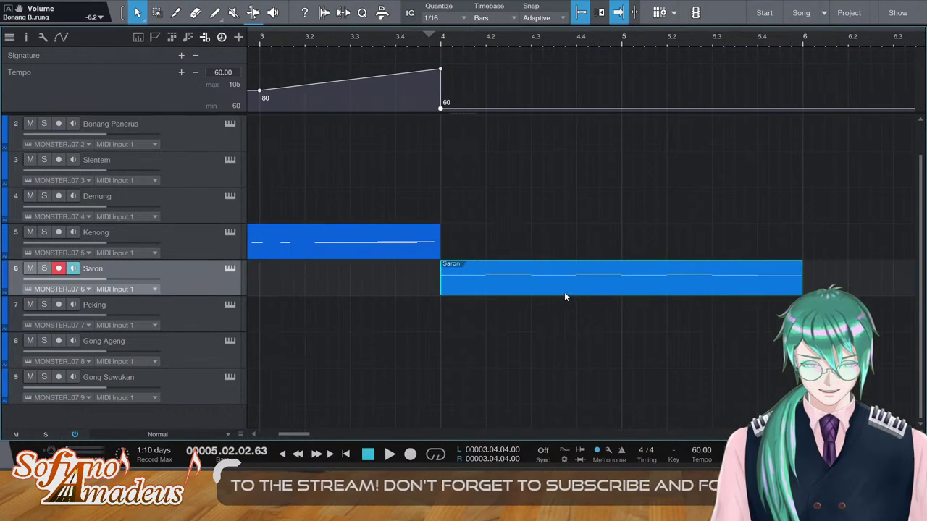
key("d")
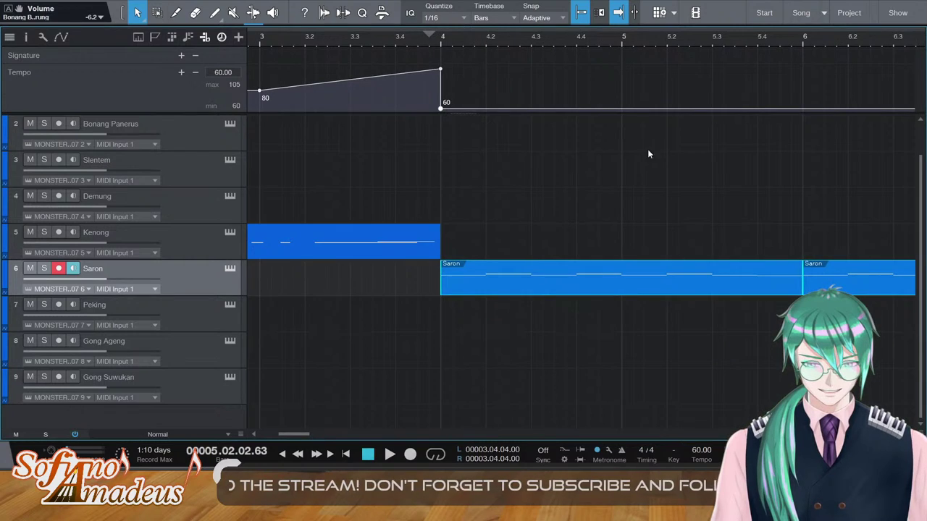
Paste both Saron clips onto the Peking track starting at bar 4
left_click(440, 41)
left_click(181, 325)
key("ctrl+v")
Shorten all notes in both Peking clips to two sixteenths and paste a copy of them starting at 4.1.3
double_click(532, 327)
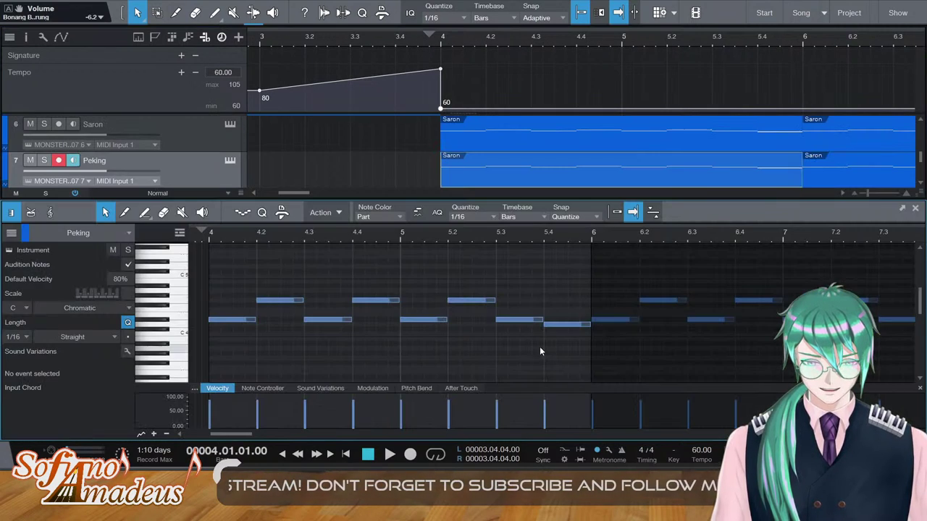
left_click_drag(507, 290, 202, 349)
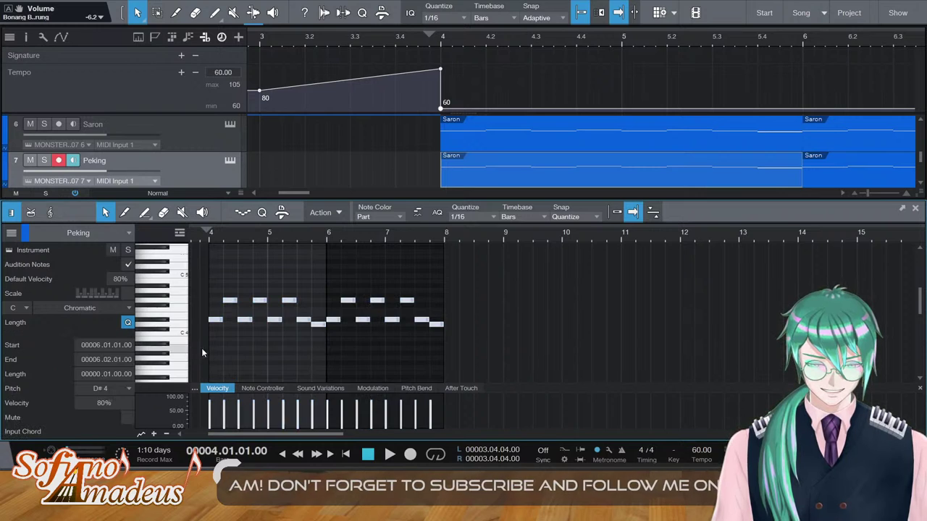
left_click_drag(238, 300, 230, 300)
key("n")
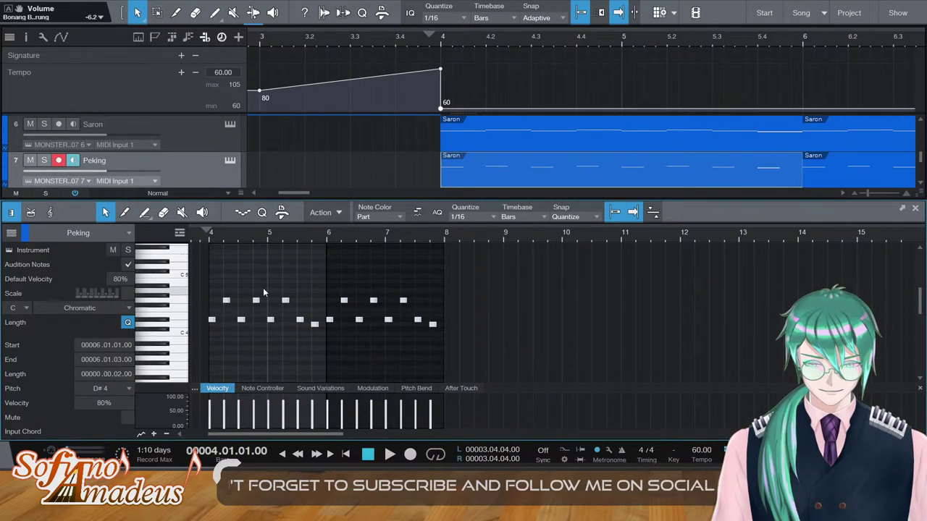
left_click(215, 236)
key("ctrl+v")
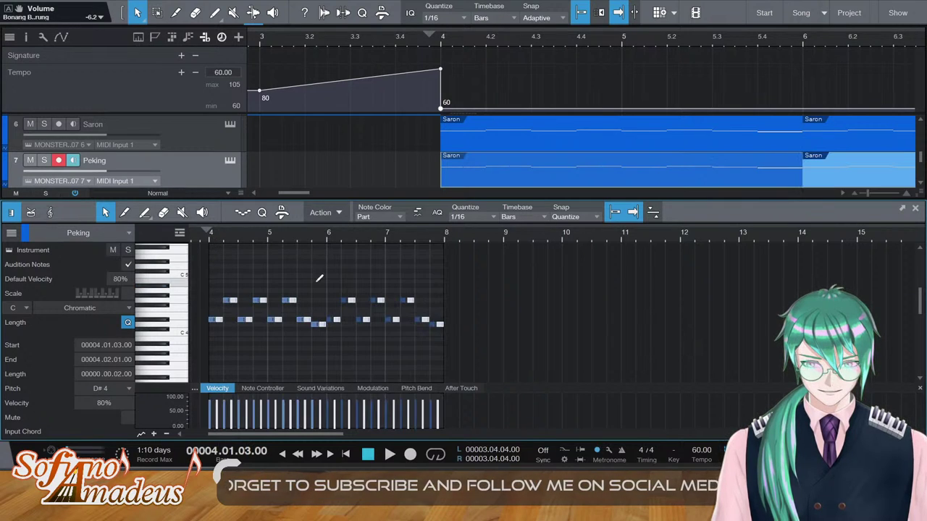
Name the Peking track's clips Peking and play back the Saron and Peking parts around bar 4
key("F2")
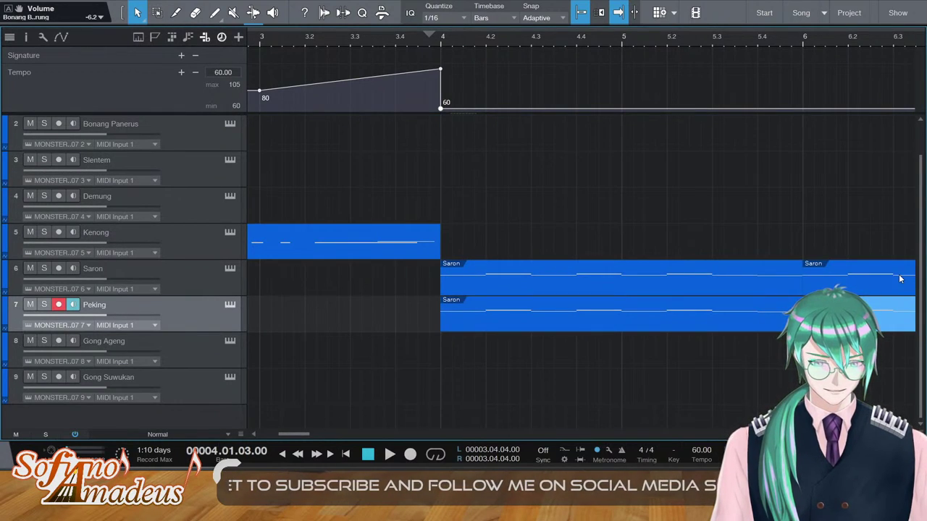
key("ctrl+z")
key("3")
left_click(802, 266)
key("1")
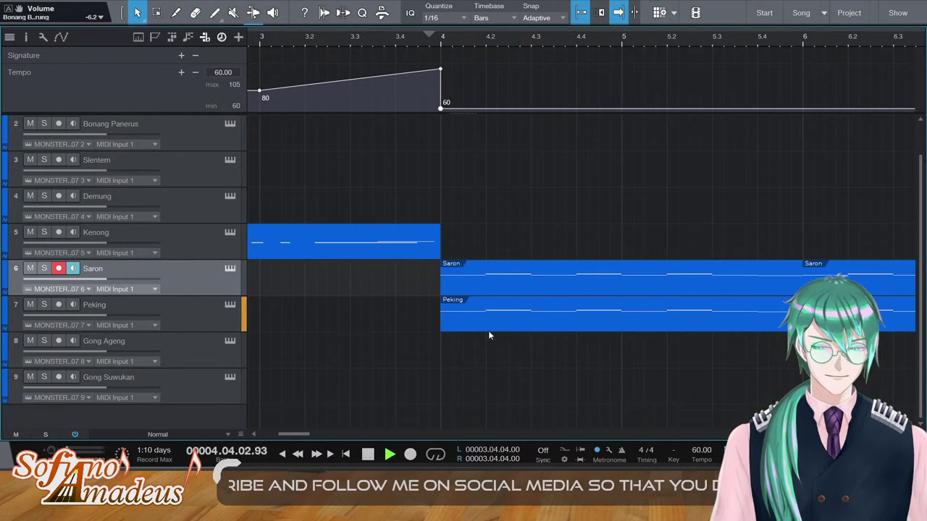
double_click(443, 328)
key("space")
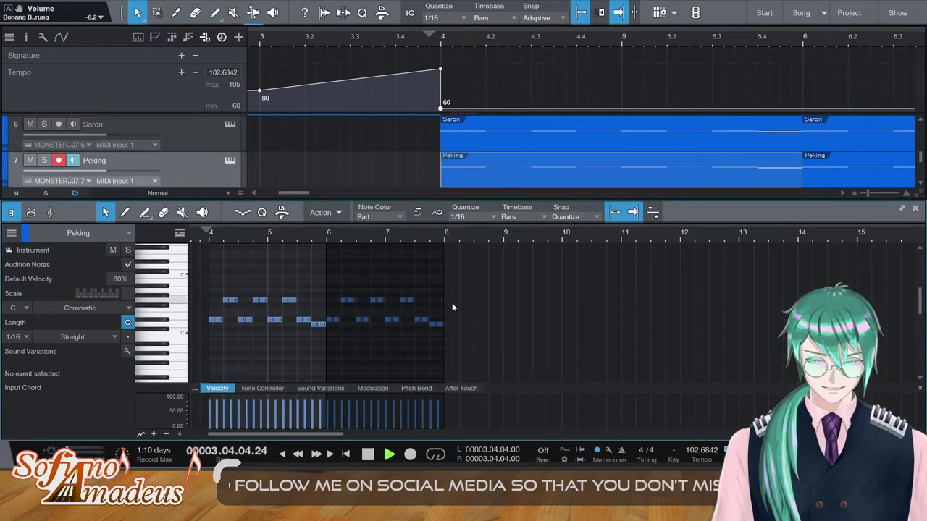
key("F2")
key("space")
Open the Demung track's instrument
scroll(444, 300, "up", 2)
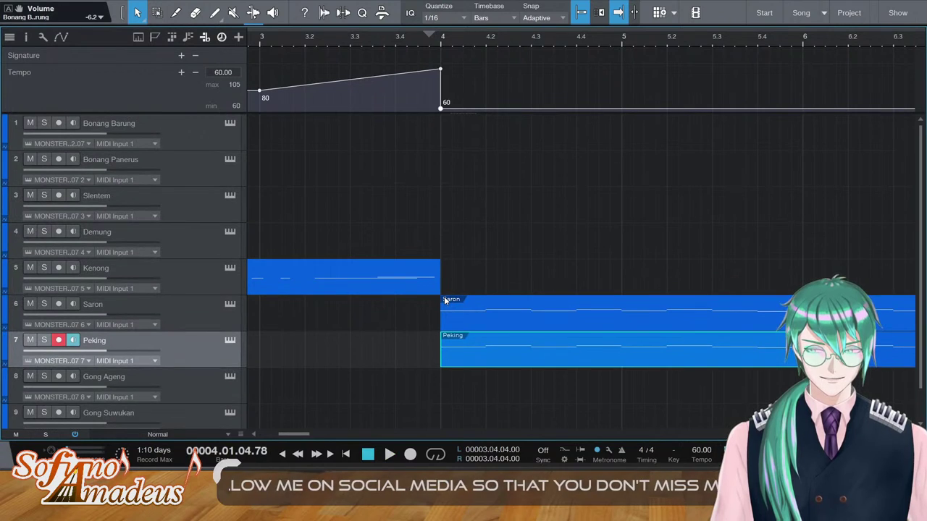
scroll(283, 287, "down", 2)
key("Escape")
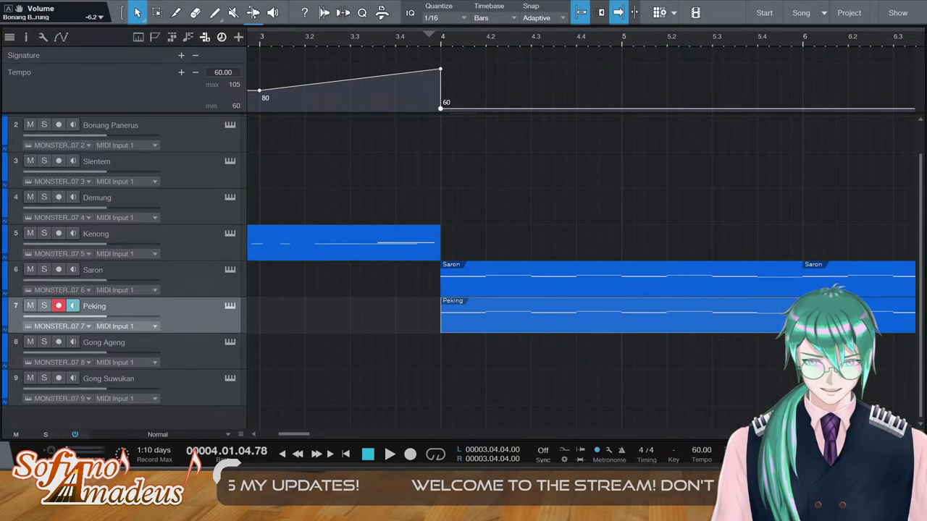
key("alt+Tab")
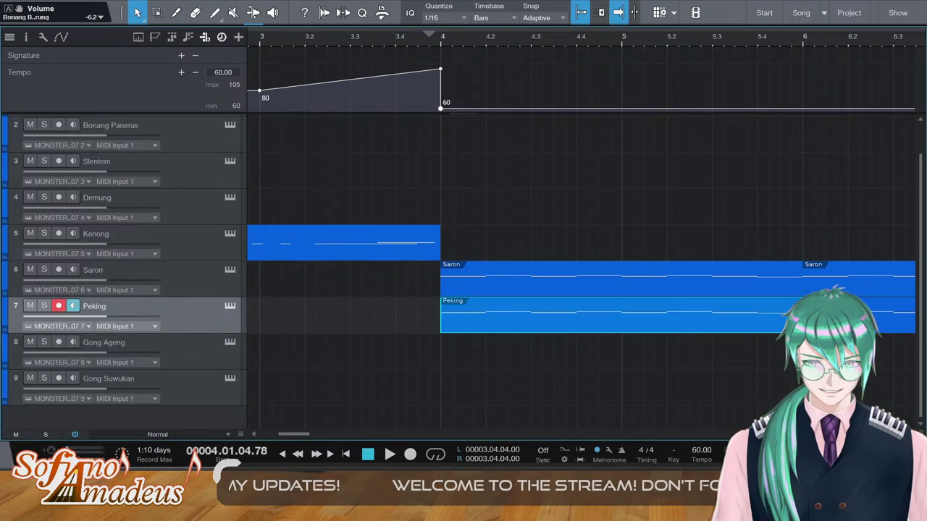
left_click(231, 197)
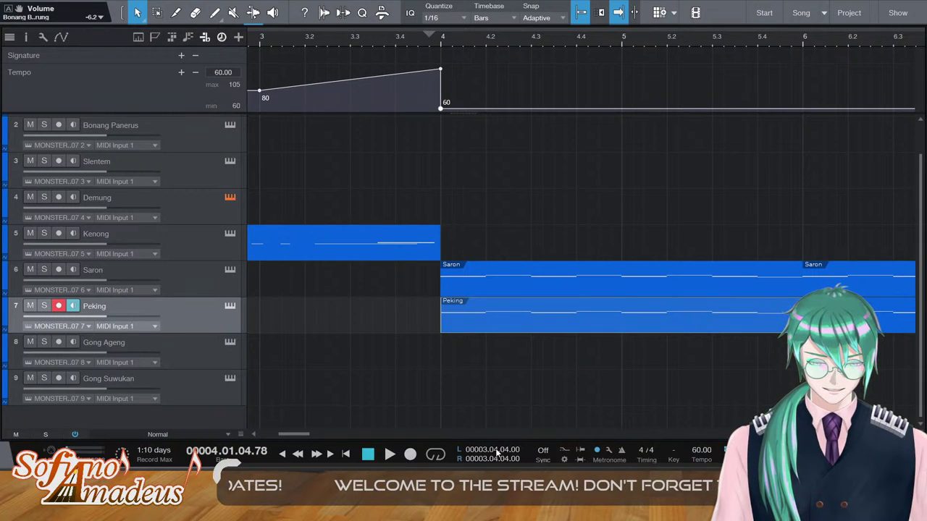
Copy both Saron clips to the Slentem track at bar 4 and open them for note editing
left_click(178, 165)
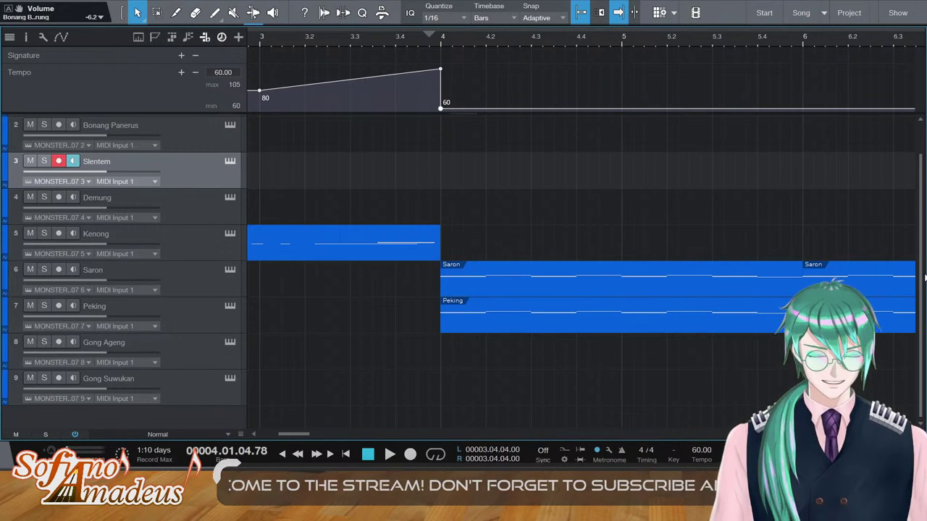
key("ctrl+z")
left_click(435, 40)
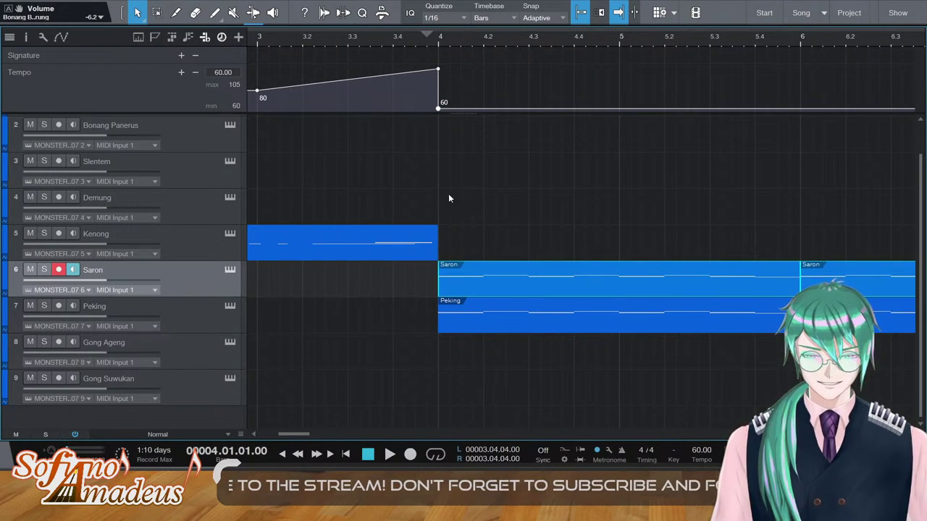
scroll(448, 193, "up", 1)
left_click(208, 204)
key("ctrl+v")
double_click(521, 210)
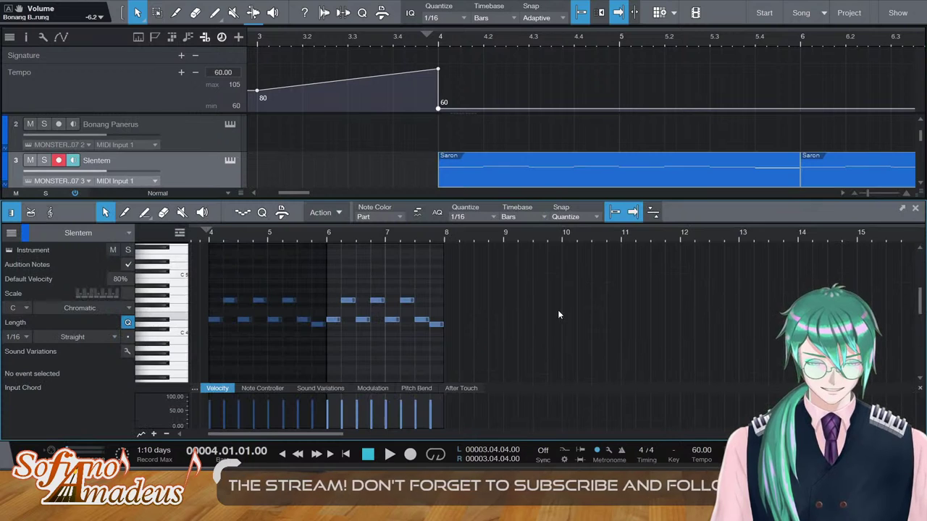
Transpose all notes in both Slentem clips down one octave
key("ctrl+a")
key("Down")
key("Down")
key("Down")
key("Down")
key("Down")
key("Down")
key("Down")
key("Down")
key("Down")
key("Down")
key("Down")
key("Down")
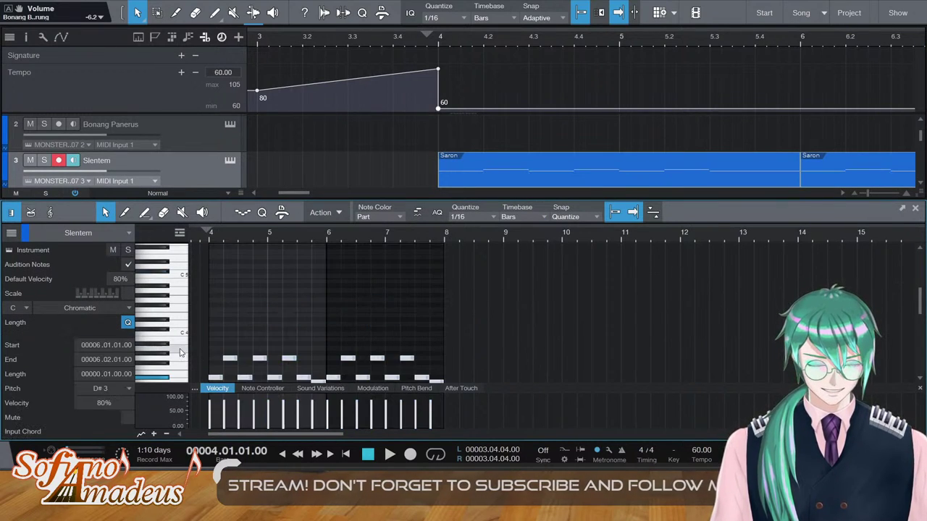
left_click(45, 161)
key("shift+Down")
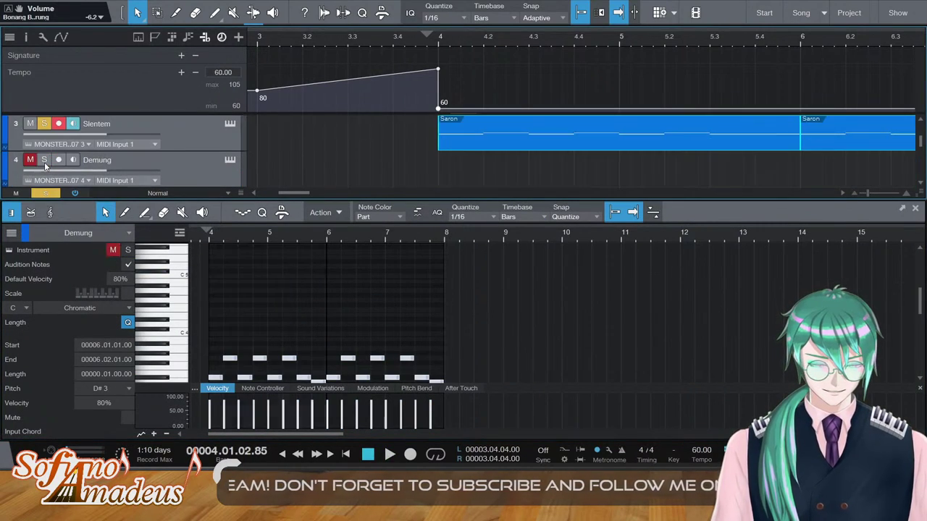
left_click(44, 124)
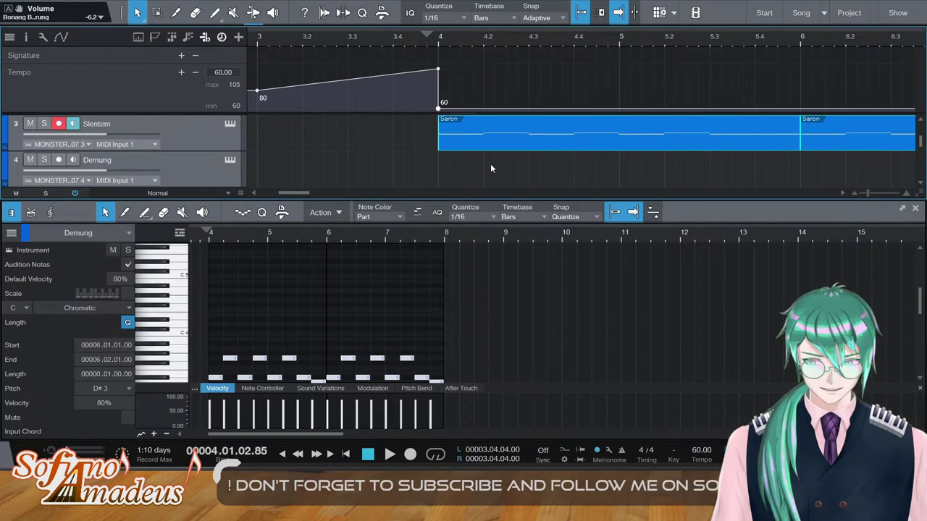
Transpose all notes in both Slentem clips down a further octave and play them back from bar 4
left_click(478, 143)
scroll(287, 327, "down", 3)
scroll(287, 327, "left", 2)
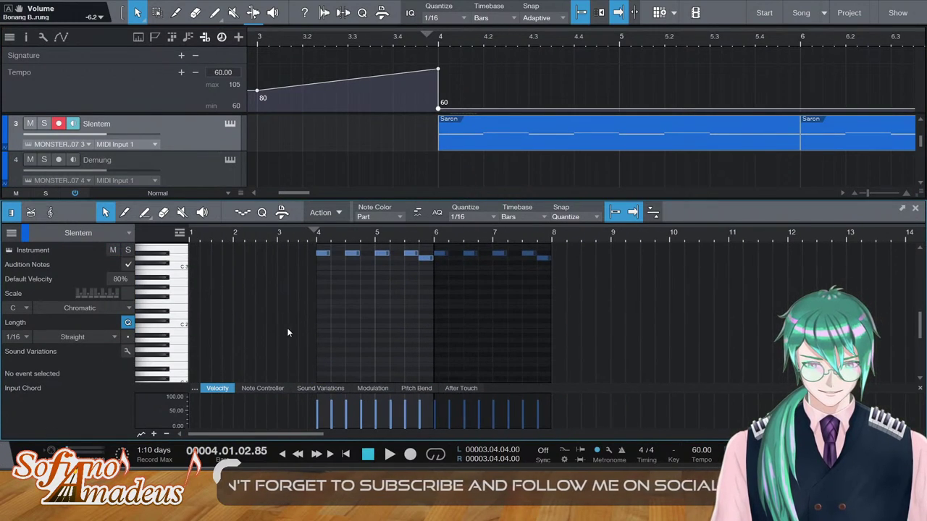
key("ctrl+a")
key("shift+Down")
key("space")
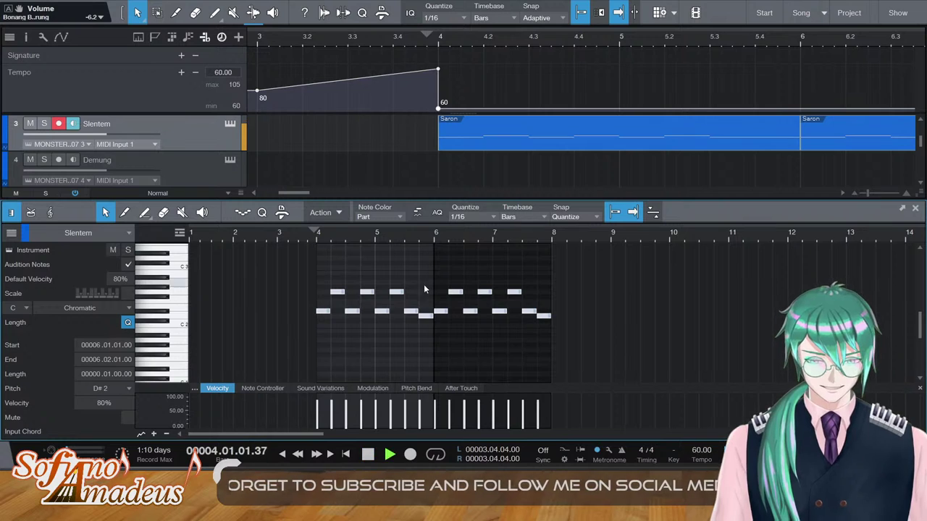
key("F2")
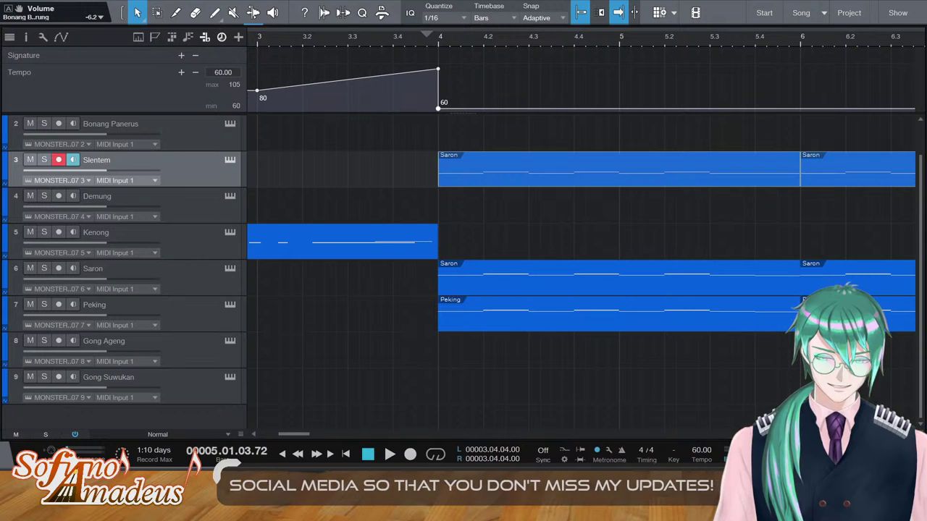
Lower the velocity of all notes in both Peking clips to 50% and play back the result
left_click(615, 170)
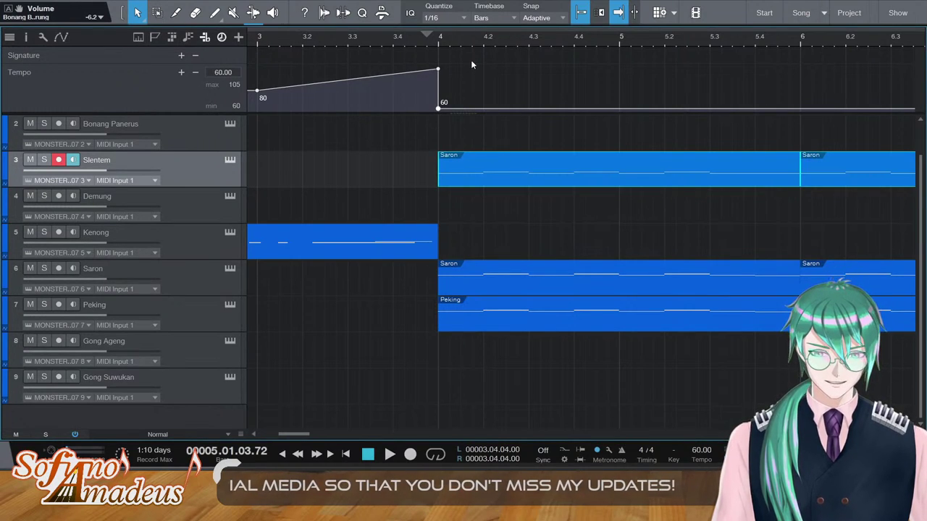
double_click(487, 317)
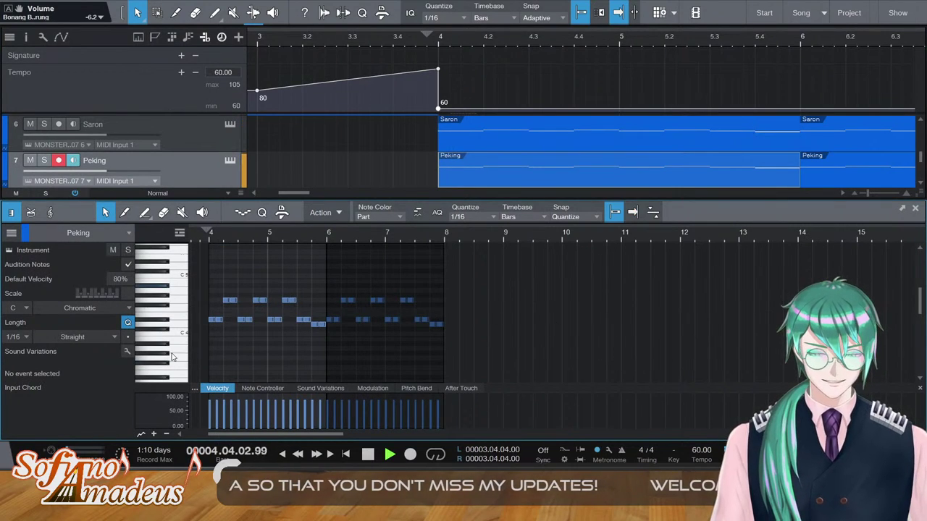
key("ctrl+a")
key("space")
mouse_move(227, 410)
left_mouse_down()
mouse_move(229, 427)
mouse_move(226, 419)
left_mouse_up()
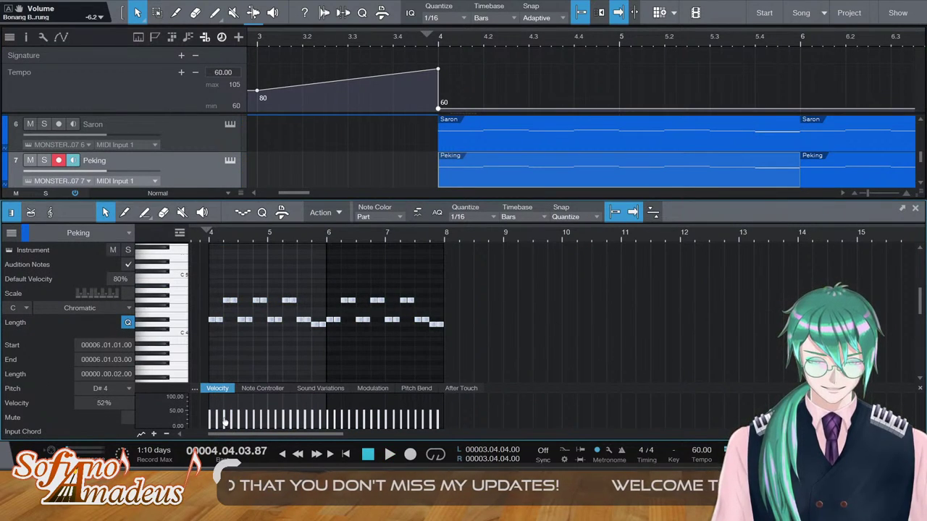
key("space")
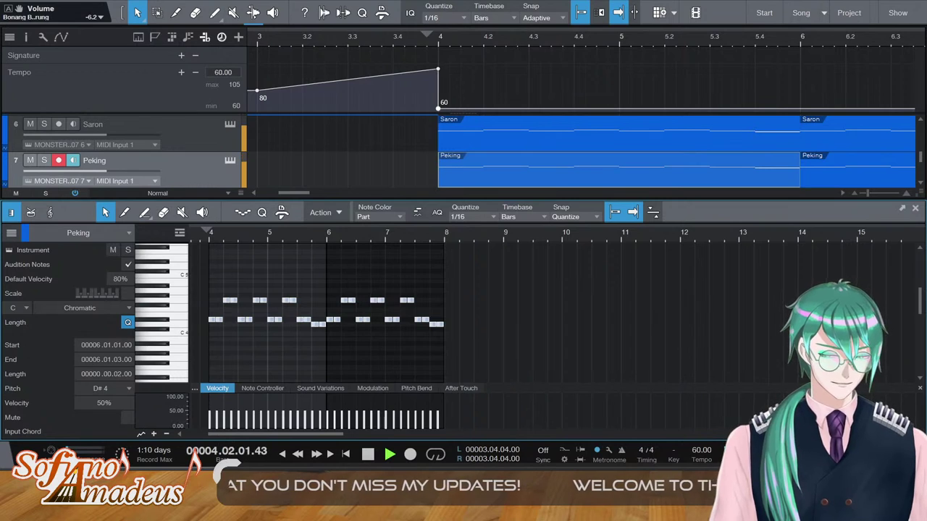
Lower the velocity of all notes in both Saron track clips to about 52%
key("F2")
left_click(523, 268)
key("F2")
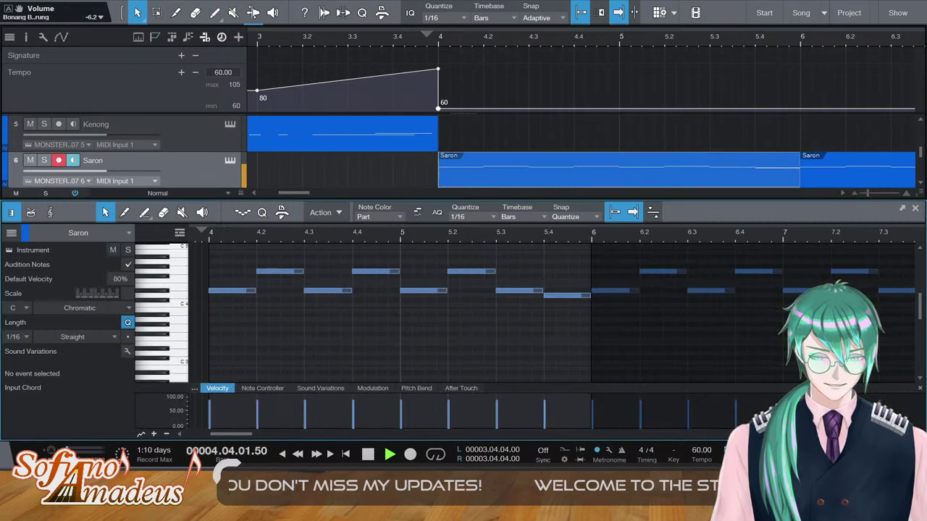
key("w")
left_click_drag(275, 260, 211, 312)
left_click_drag(249, 414, 250, 423)
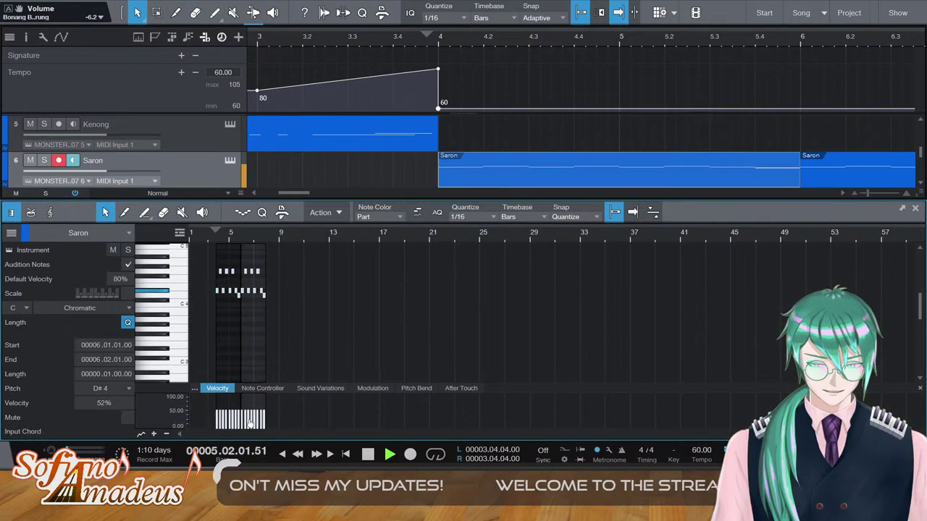
Lower the velocity of all notes in both Slentem clips to 52% and close the note editor
key("F2")
scroll(521, 223, "up", 2)
left_click(521, 223)
key("F2")
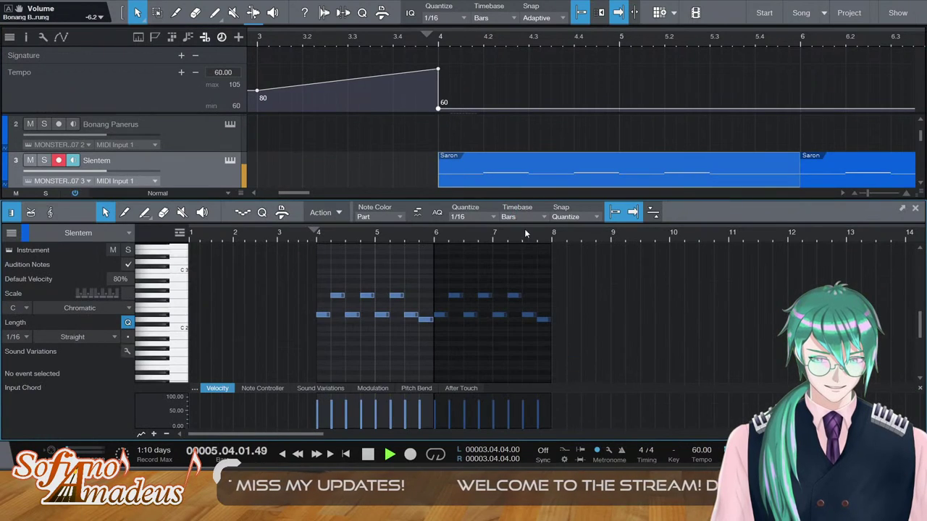
key("ctrl+a")
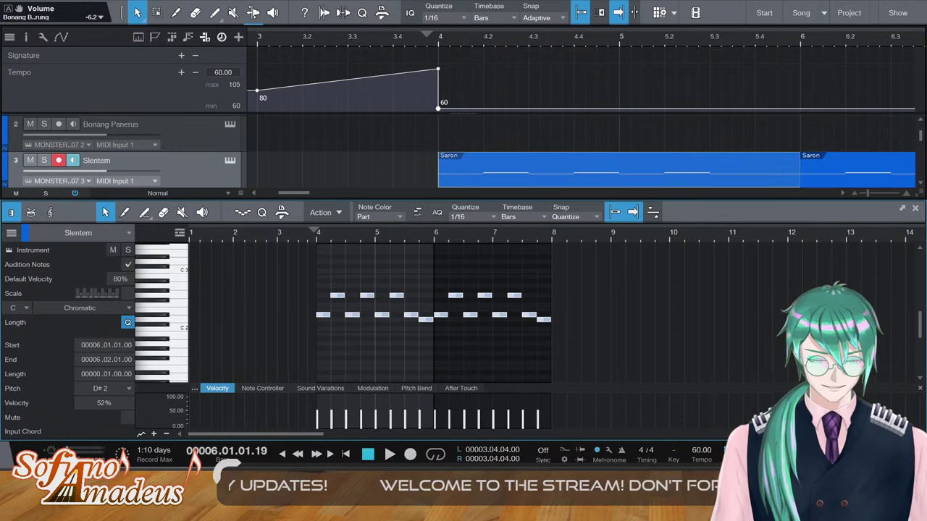
key("F2")
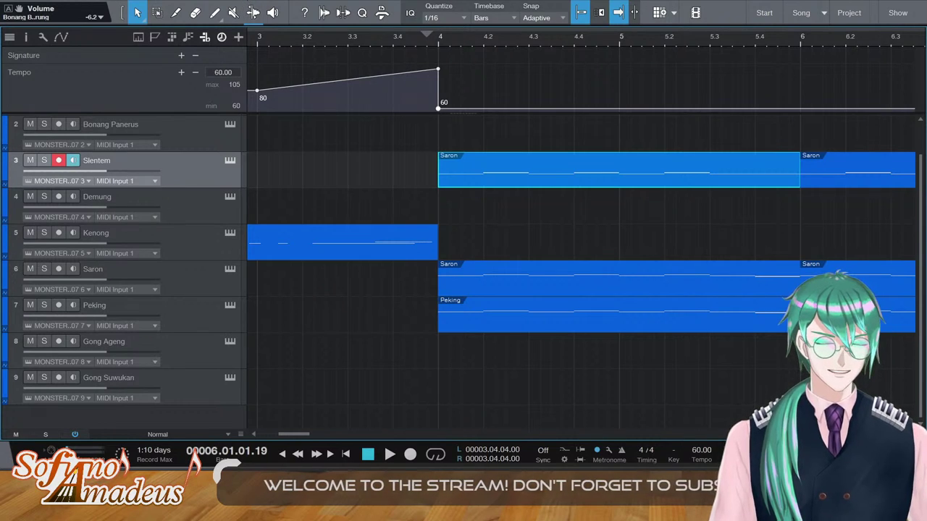
key("Escape")
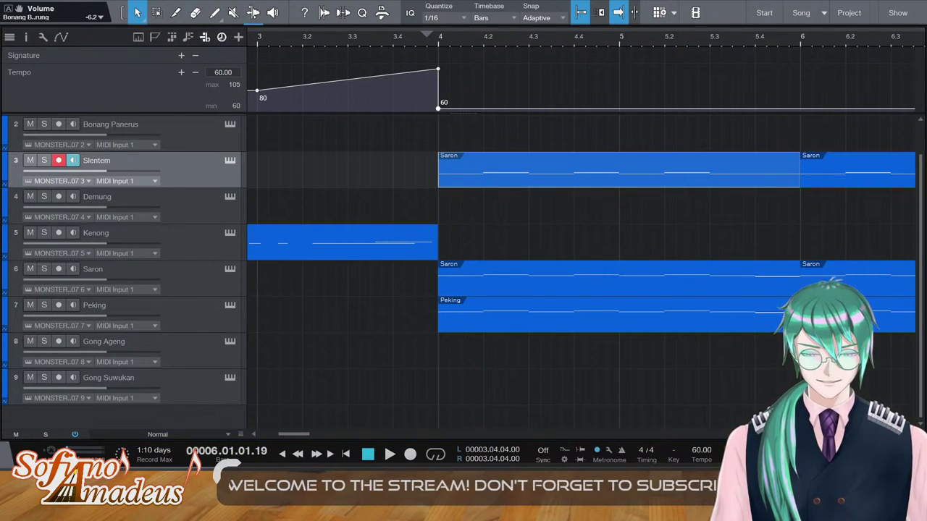
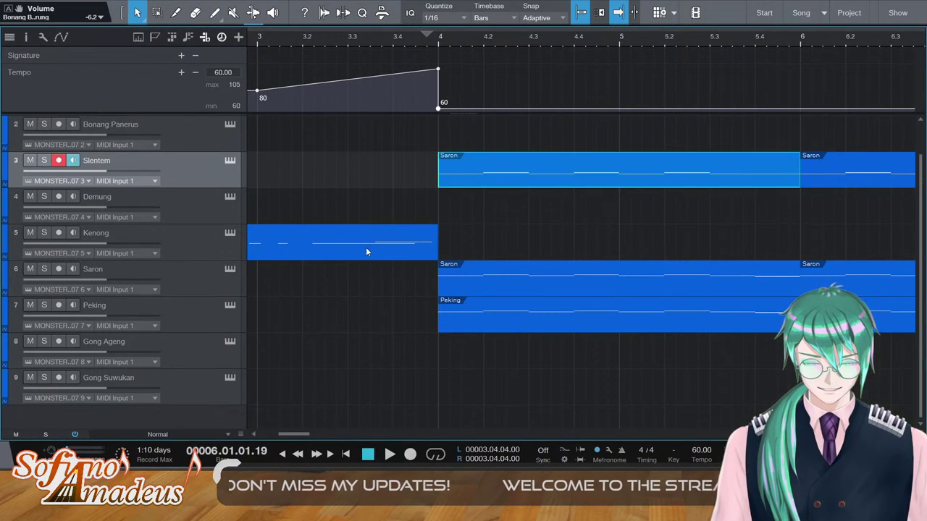
Play back the combined Slentem, Saron and Peking parts from 3.4.3, just before bar 4
mouse_move(298, 434)
left_mouse_down()
mouse_move(225, 428)
mouse_move(316, 432)
mouse_move(298, 431)
left_mouse_up()
scroll(463, 234, "up", 1)
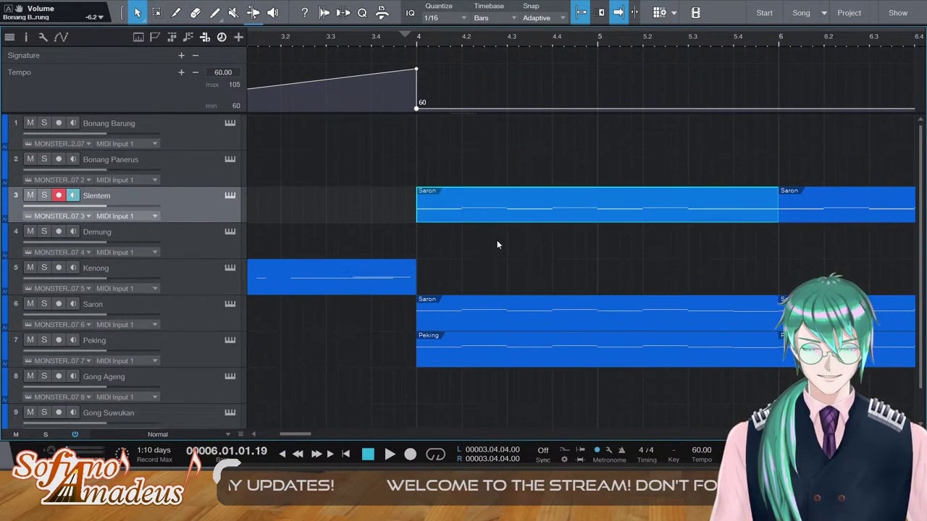
left_click(497, 240)
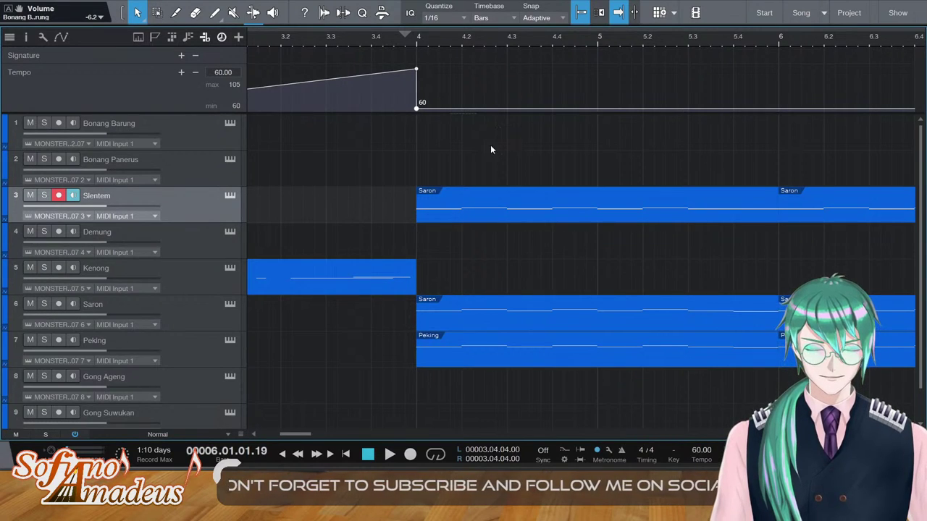
left_click(394, 36)
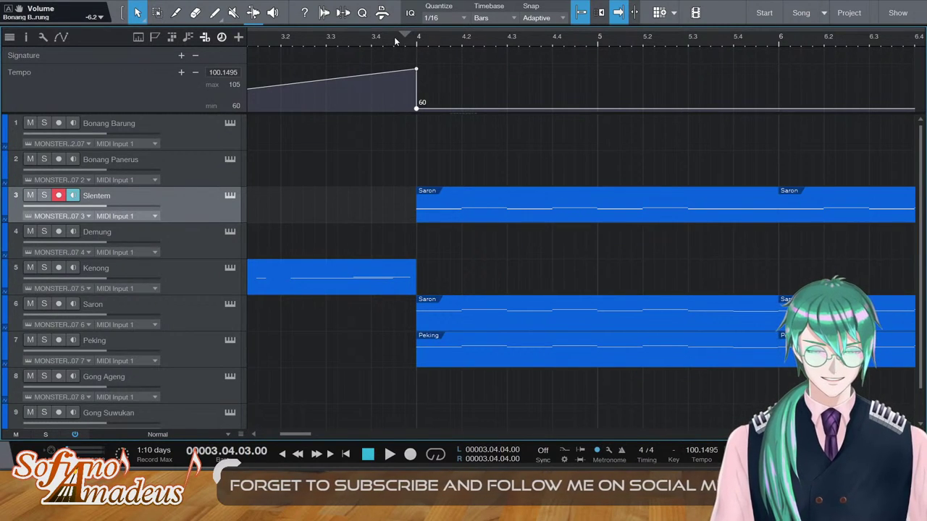
key("space")
scroll(424, 255, "down", 1)
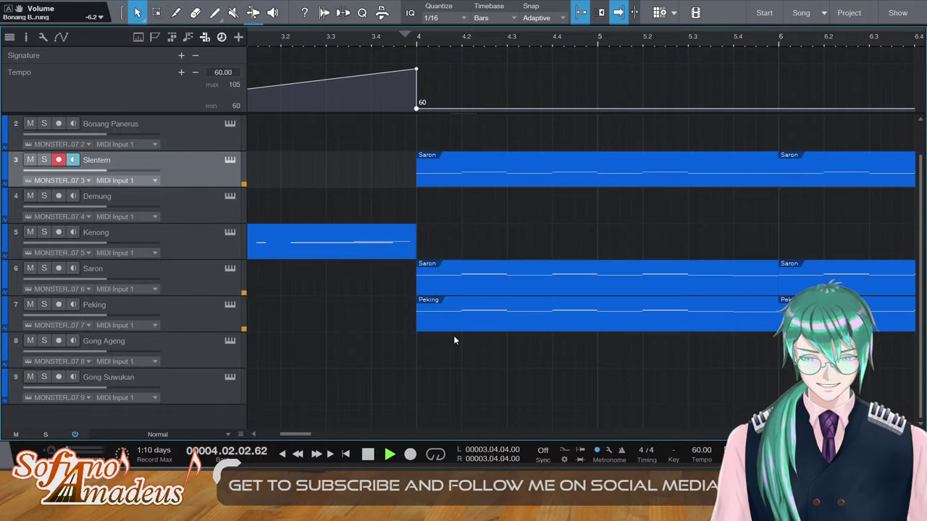
key("space")
Create an empty one-bar clip at bar 4 on the Gong Suwukan track
double_click(445, 391)
double_click(455, 391)
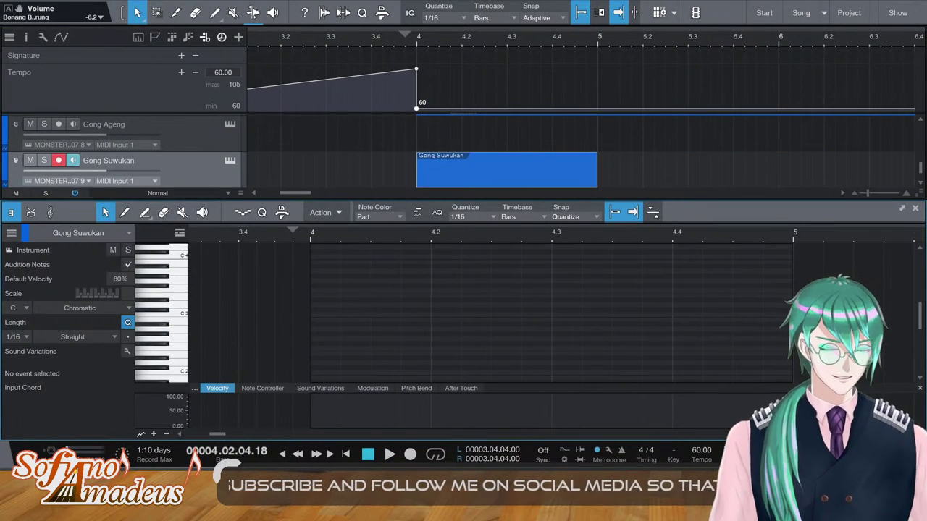
key("F2")
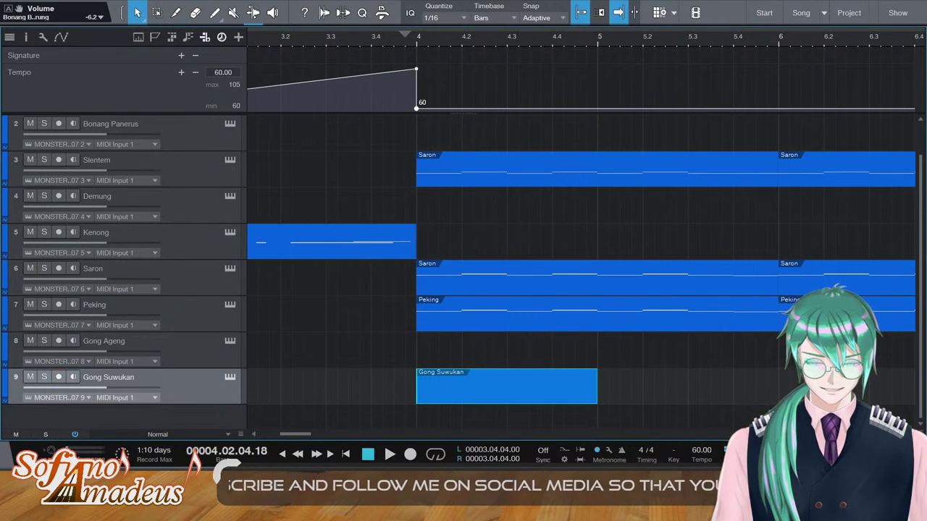
Add another MONSTER Ethnica v2-2022.07 instrument track below Gong Suwukan
key("F5")
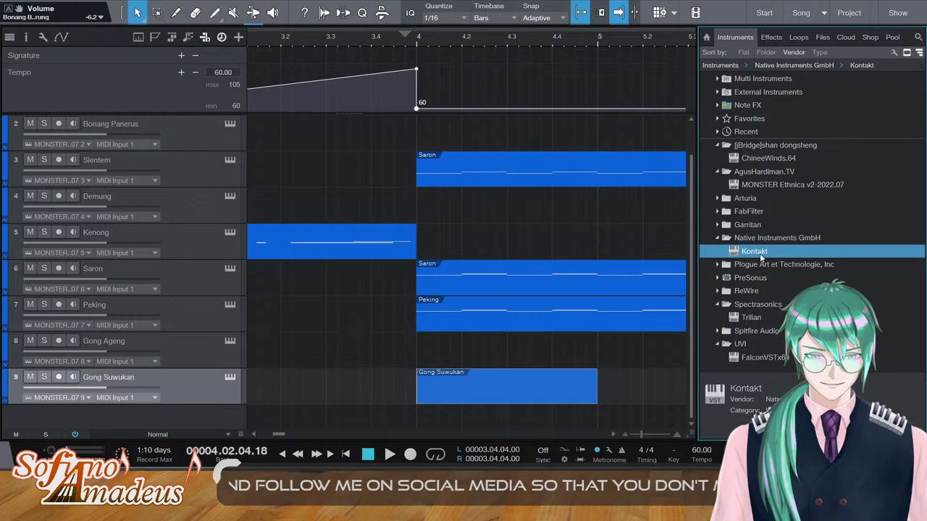
left_click_drag(759, 255, 178, 405)
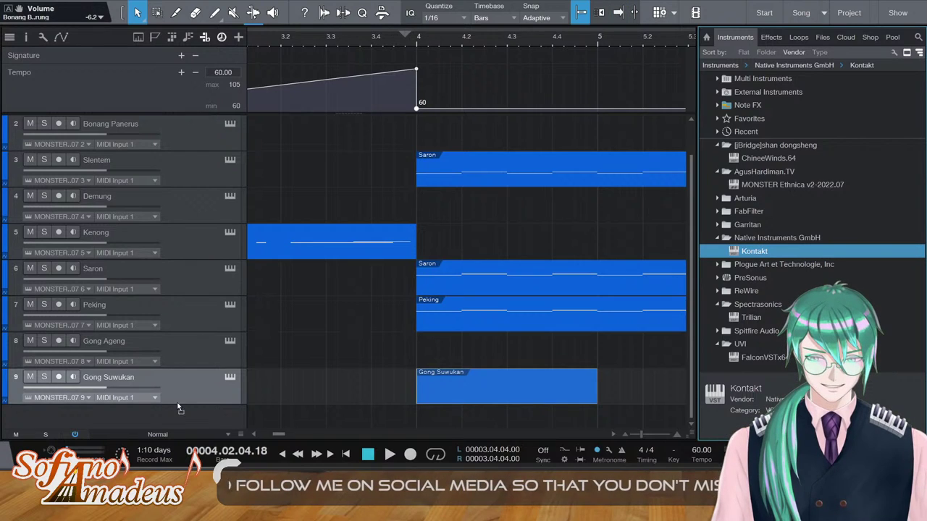
left_click(777, 188)
left_click_drag(162, 419, 164, 419)
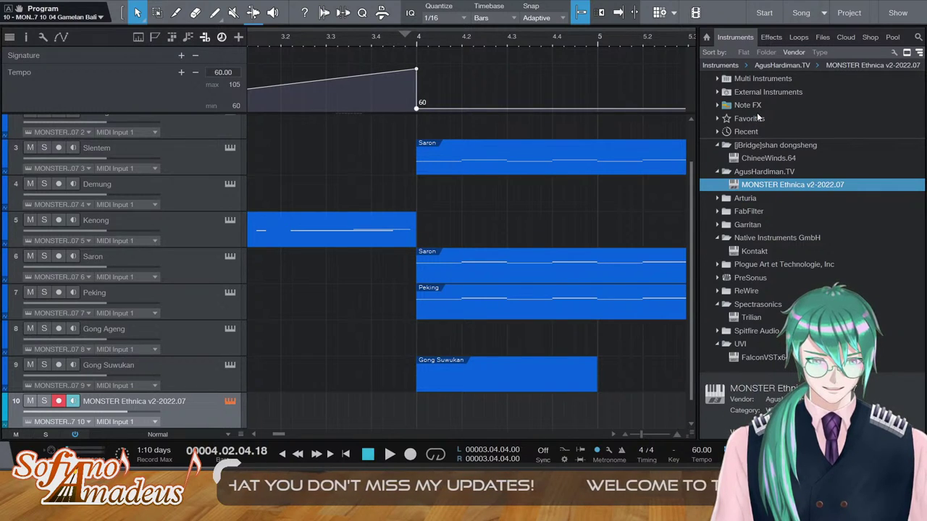
Rename the new MONSTER Ethnica track as Gong Kempul
double_click(107, 402)
type("Gonf Gemop")
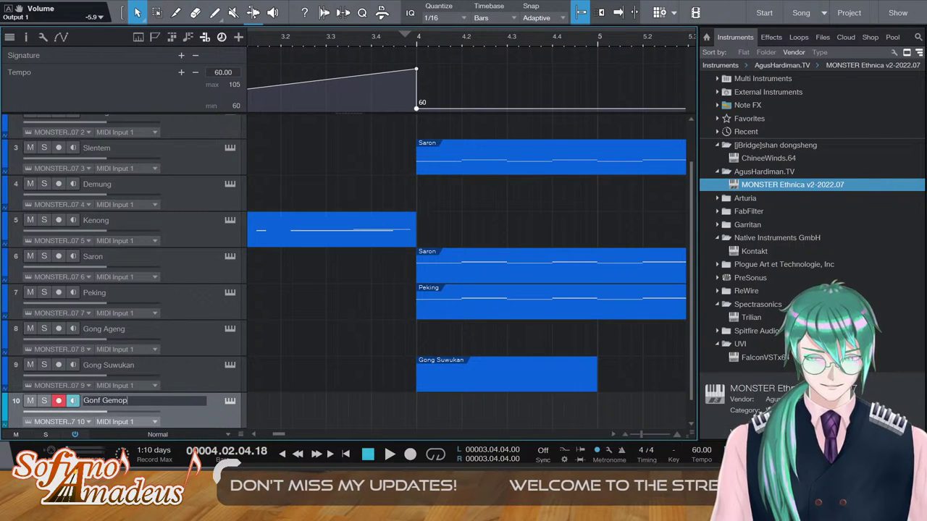
key("BackSpace")
key("BackSpace")
key("BackSpace")
key("BackSpace")
key("BackSpace")
key("BackSpace")
key("BackSpace")
type("g Kem")
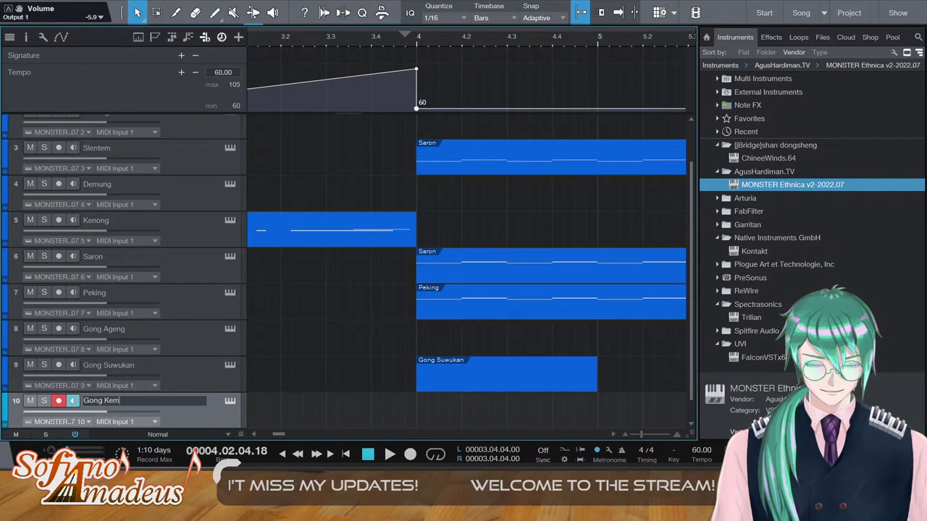
type("oul")
type("ul")
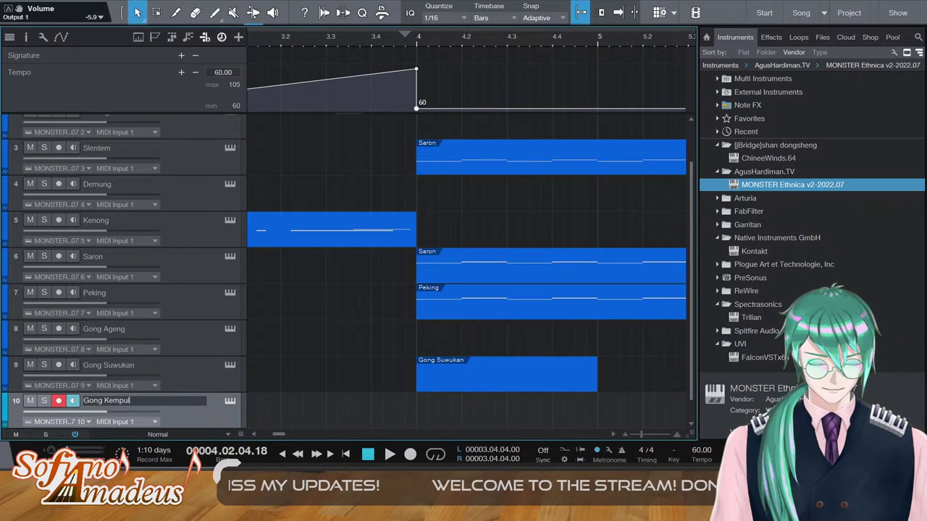
key("Return")
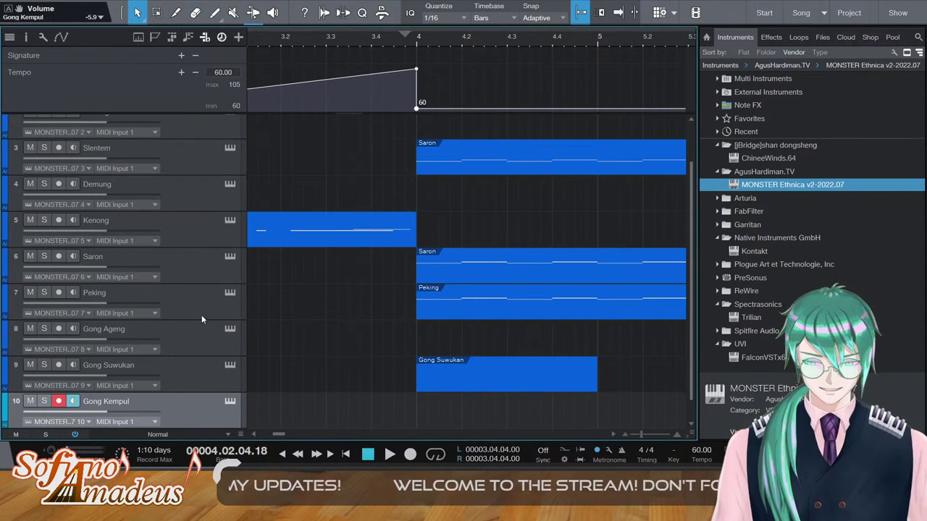
Move the empty bar 4 clip from Gong Suwukan to the Gong Kempul track and open it for note editing
scroll(444, 272, "down", 1)
left_click_drag(471, 354, 468, 383)
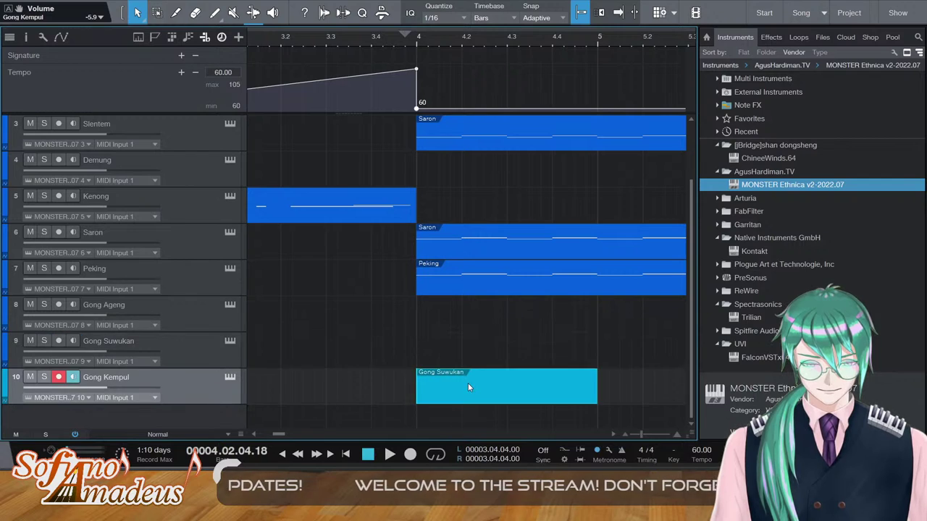
double_click(468, 383)
key("space")
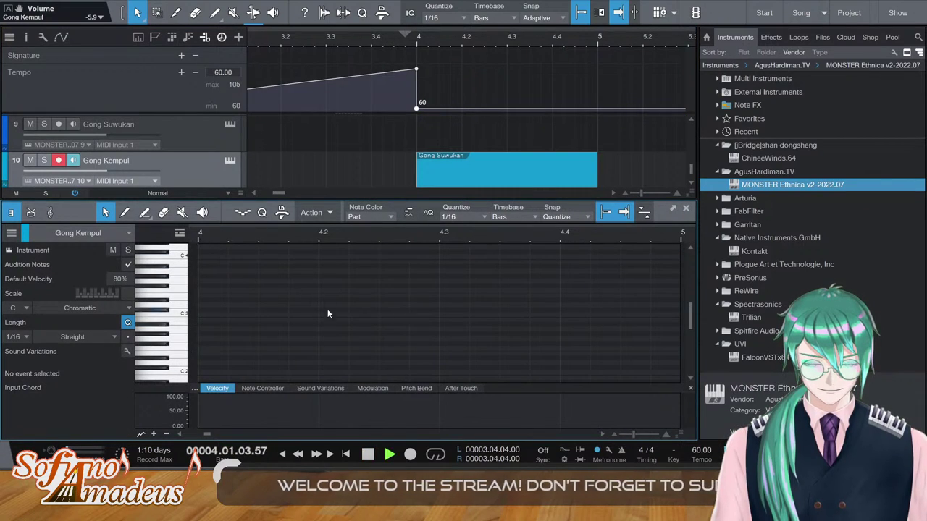
Draw a one-beat D3 note at 4.2 in the Gong Kempul clip and lower its velocity to 55%
left_click_drag(323, 305, 431, 307)
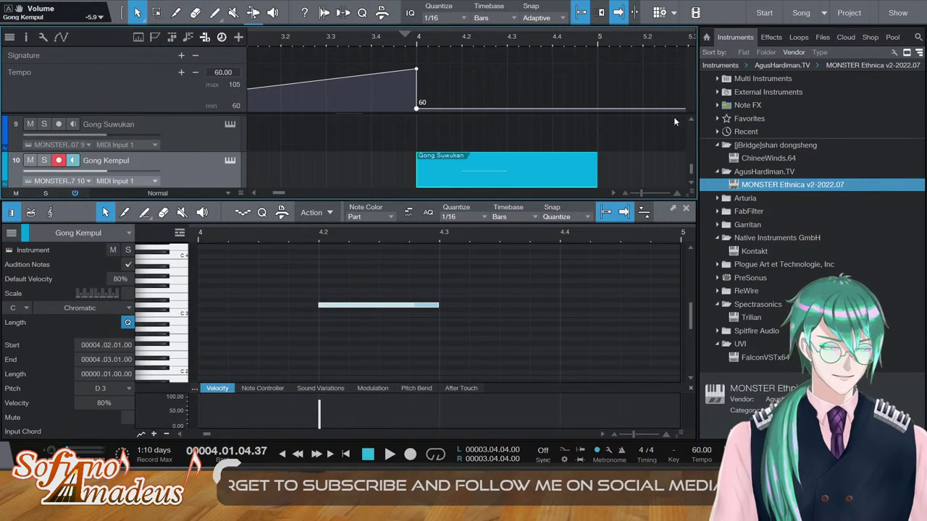
left_click(398, 37)
left_click_drag(357, 401, 359, 411)
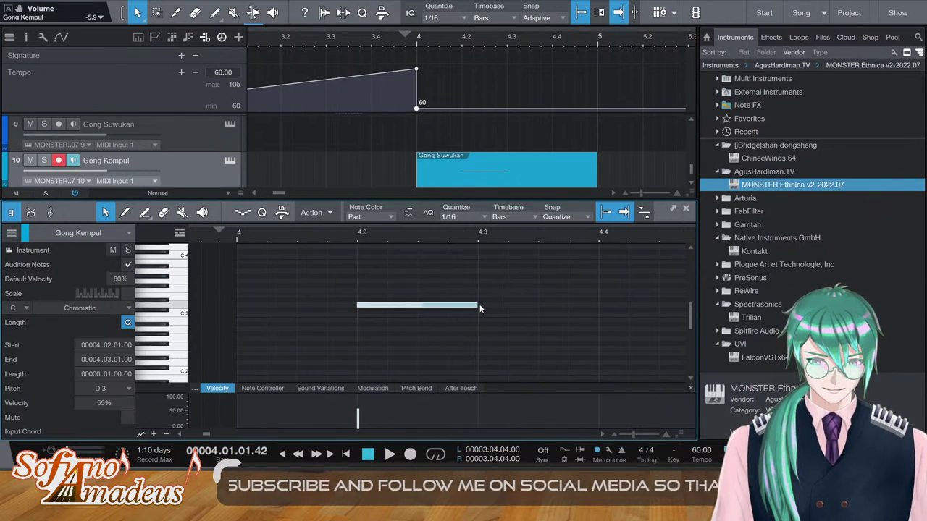
Paste a copy of the D3 note at 4.4 and duplicate the Gong Kempul clip into bar 5
left_click(598, 240)
key("ctrl+v")
key("d")
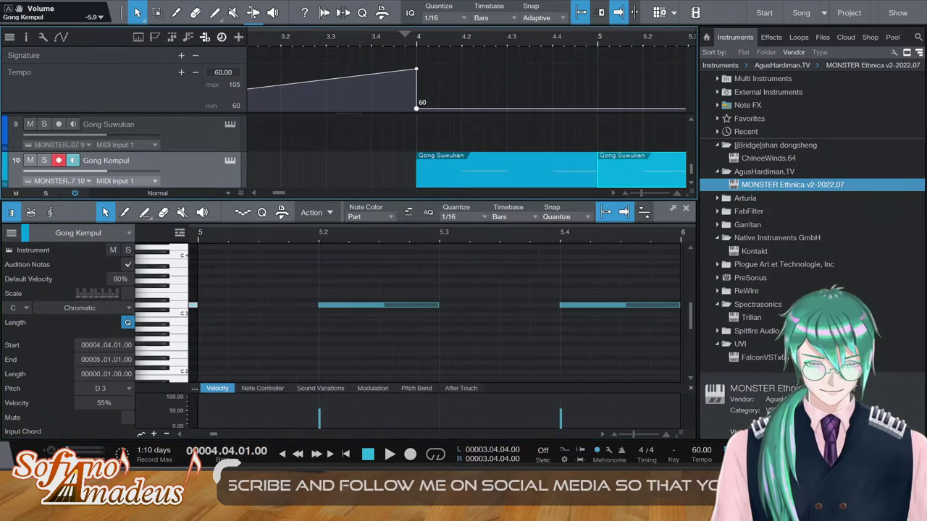
Merge the bar 4 and bar 5 Gong Kempul clips into one clip and duplicate it at bar 6
key("F2")
key("F5")
left_click_drag(651, 416, 498, 383)
key("g")
key("d")
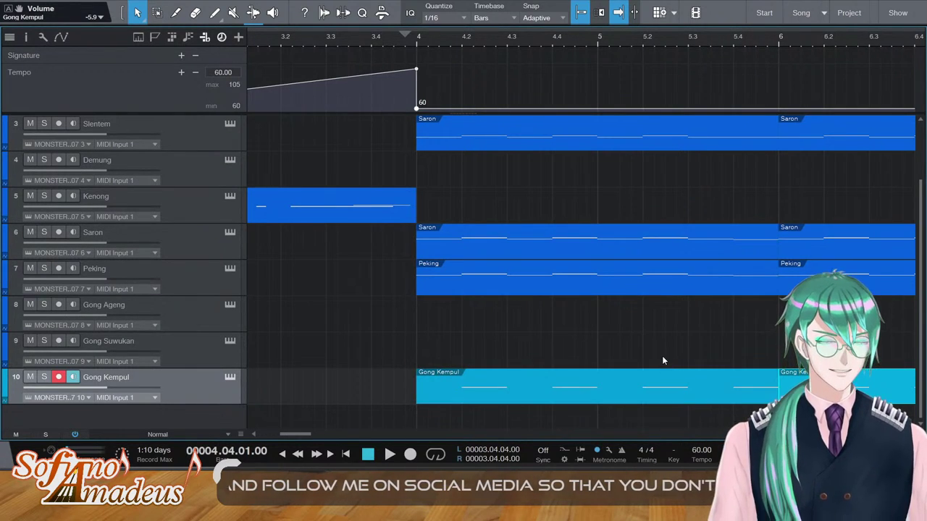
Play the arrangement from the end of bar 3 to audition the Gong Kempul part
scroll(743, 327, "right", 3)
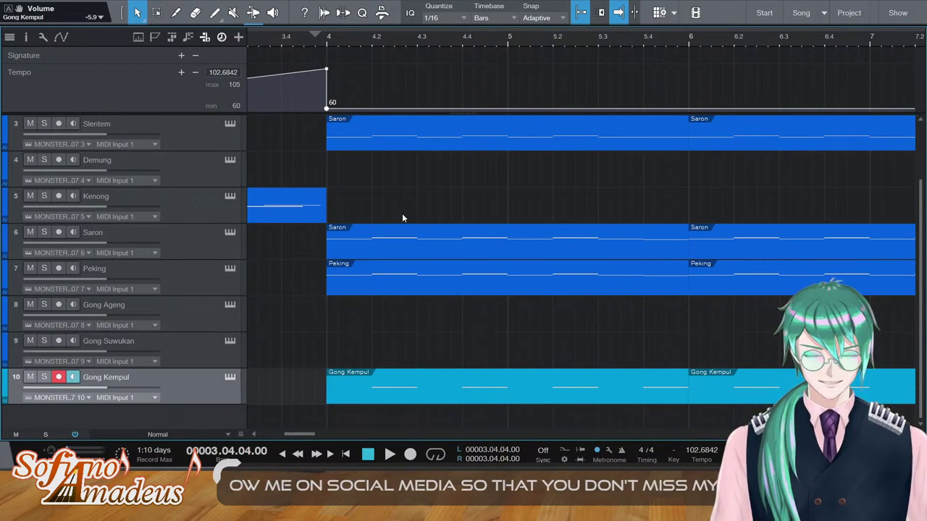
key("space")
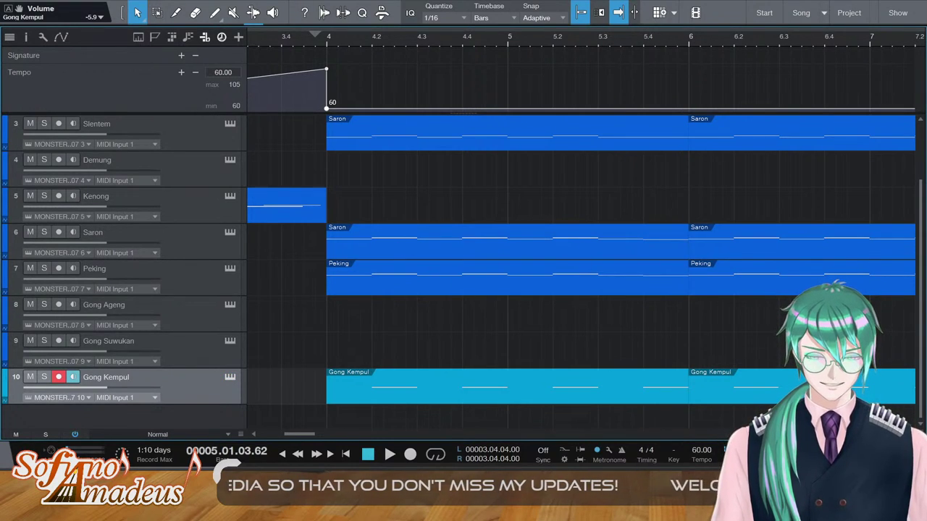
key("space")
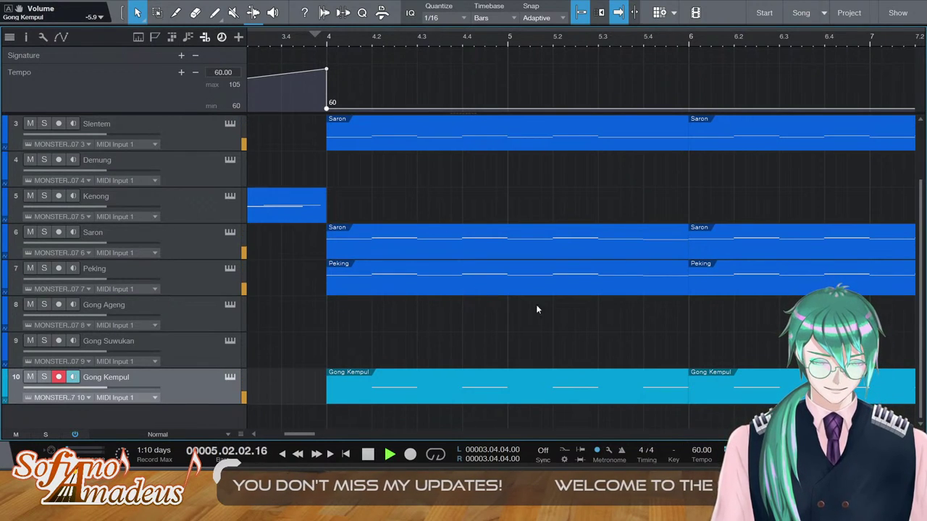
key("space")
Split the first Gong Kempul clip at 5.4 and move its last beat to the Gong Ageng track
key("3")
left_click(644, 376)
key("1")
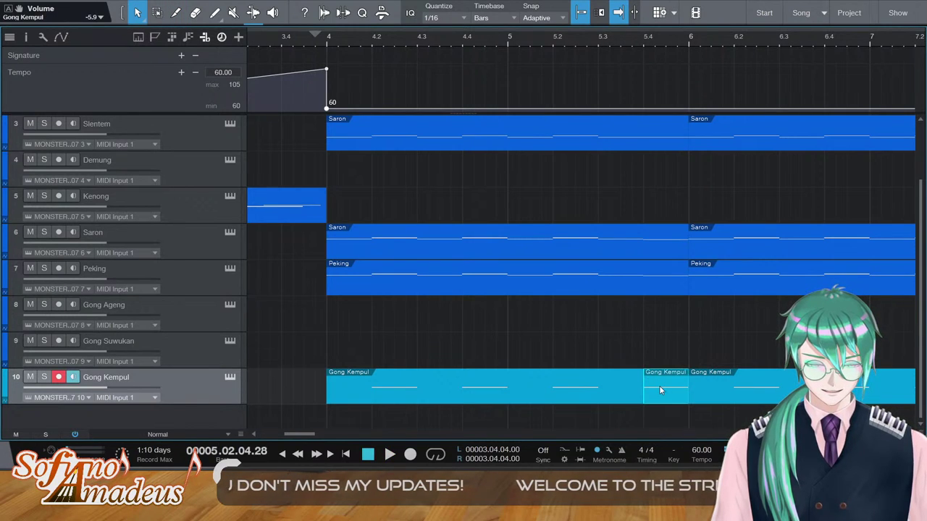
left_click_drag(659, 385, 663, 321)
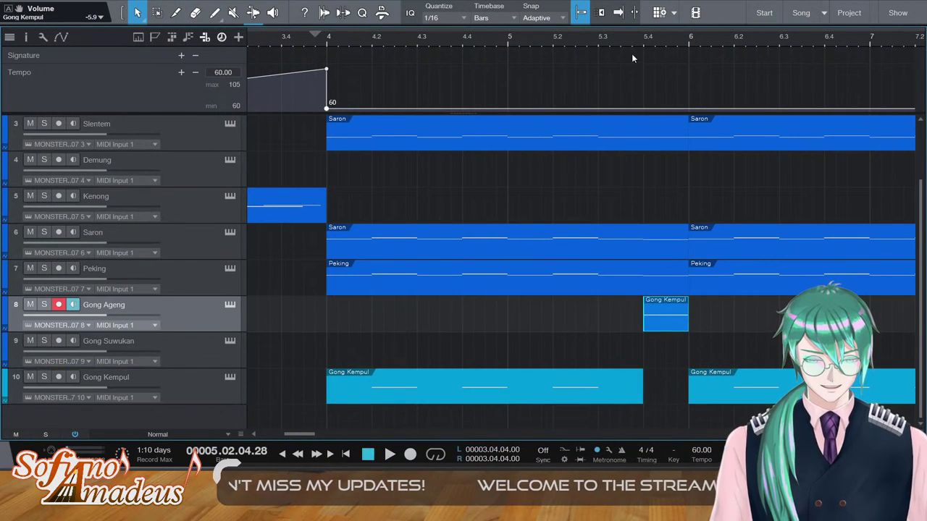
Turn autoscroll back on and audition the passage with the Gong Ageng clip at 5.4
left_click(617, 12)
key("space")
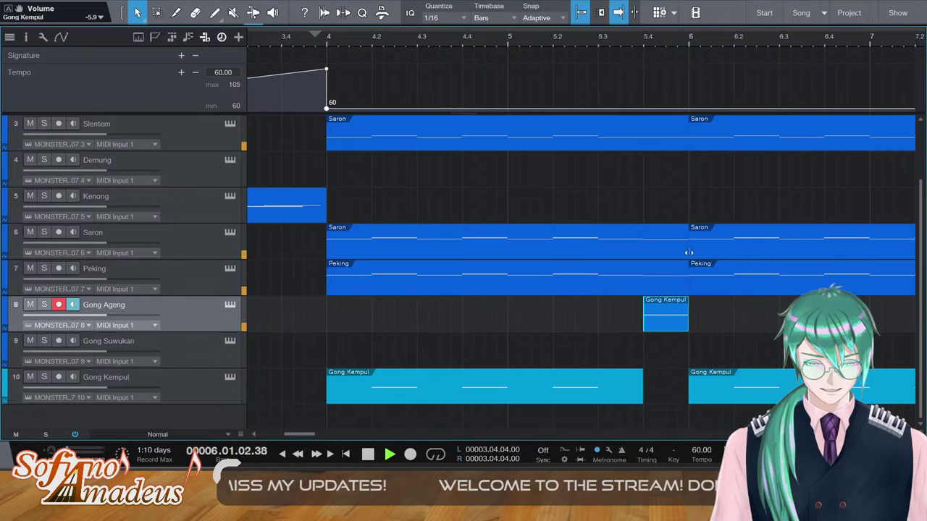
key("space")
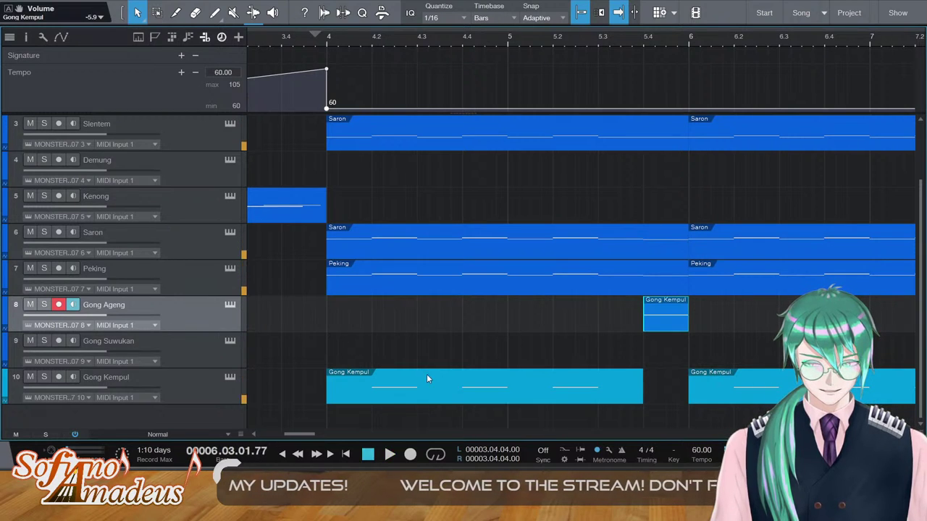
Move the remaining Gong Kempul clips at bars 4 and 6 to the Gong Suwukan track while auditioning the result
left_click_drag(427, 374, 426, 352)
key("space")
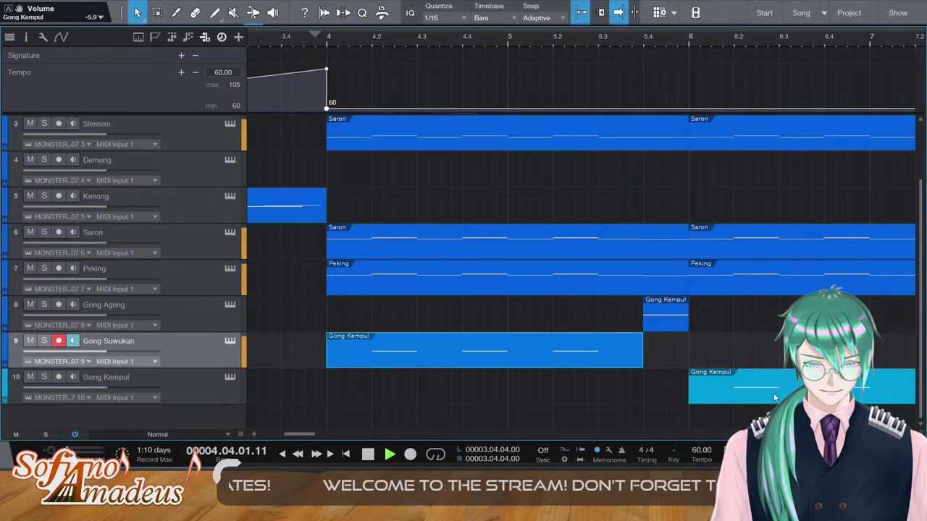
left_click_drag(774, 393, 763, 366)
key("space")
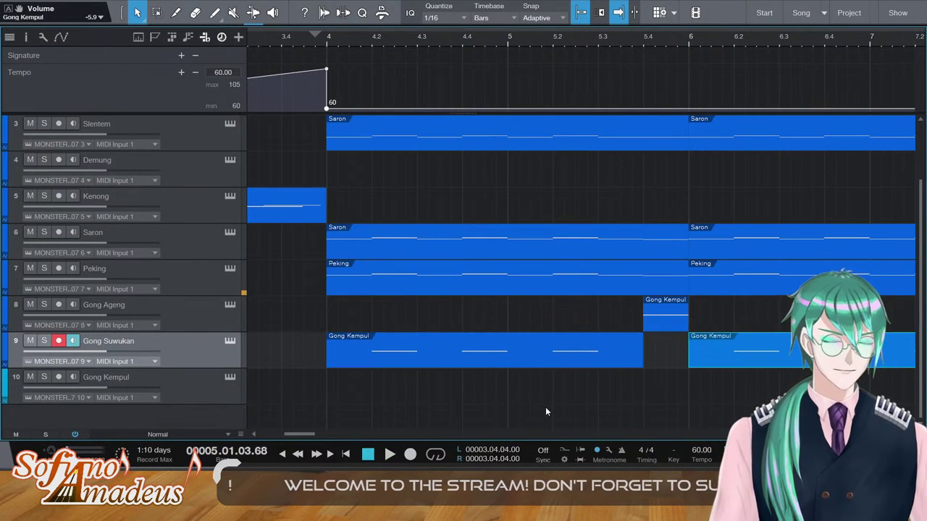
Split the bar 4 Gong Suwukan clip at 4.4 and 5.2 and move the middle piece to the Gong Kempul track
left_click(477, 353)
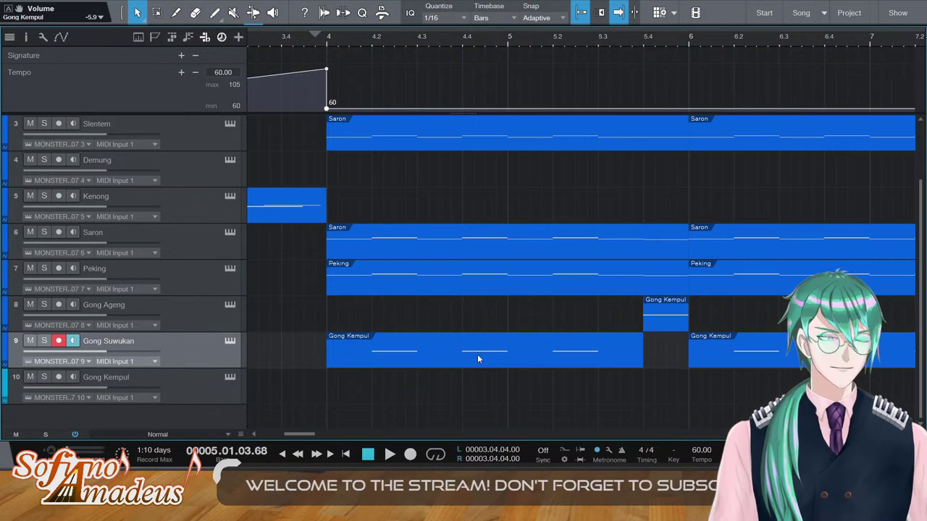
key("3")
left_click(478, 356)
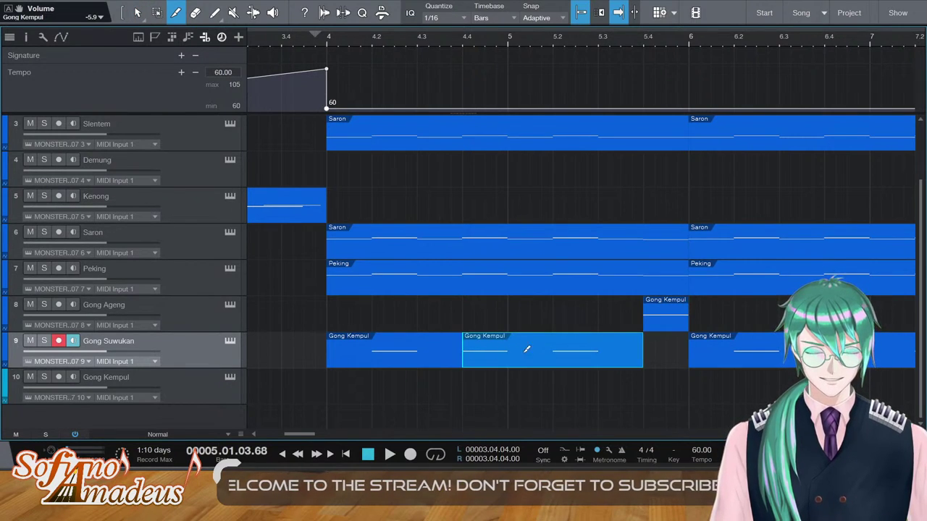
left_click(547, 353)
key("1")
left_click_drag(531, 351, 507, 387)
Split the bar 6 Gong Suwukan clip at 6.4 and 7.2 and move the middle piece to the Gong Kempul track
key("3")
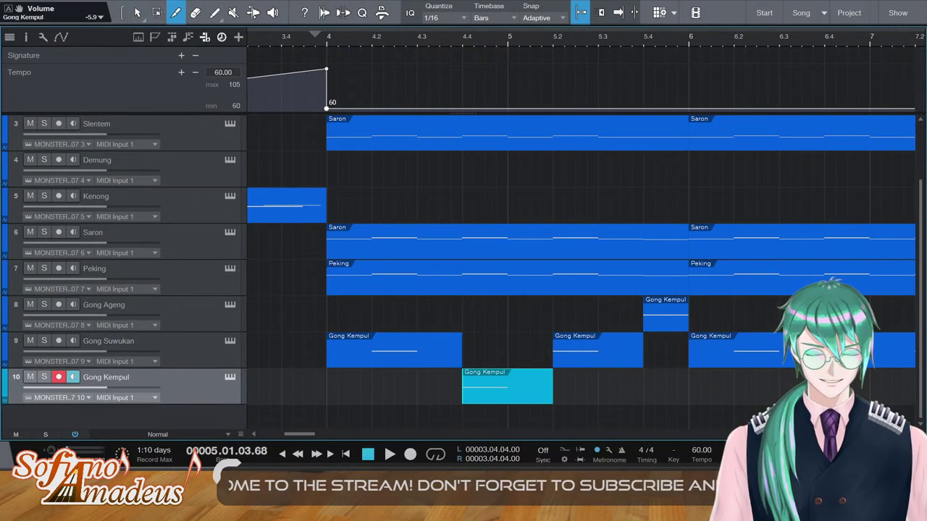
left_click_drag(302, 432, 320, 432)
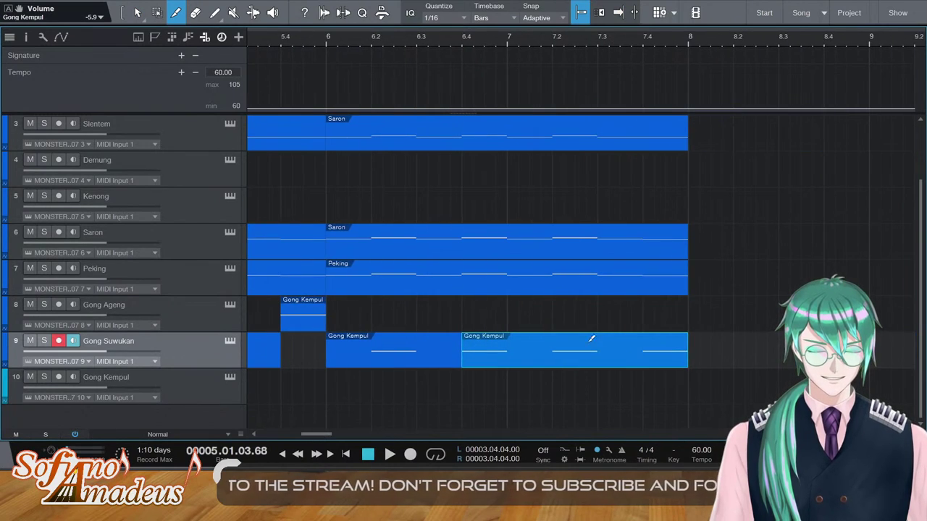
left_click(551, 346)
key("1")
left_click_drag(539, 351, 515, 383)
Split the last Gong Suwukan clip at 7.4 and move its final beat to the Gong Ageng track
key("3")
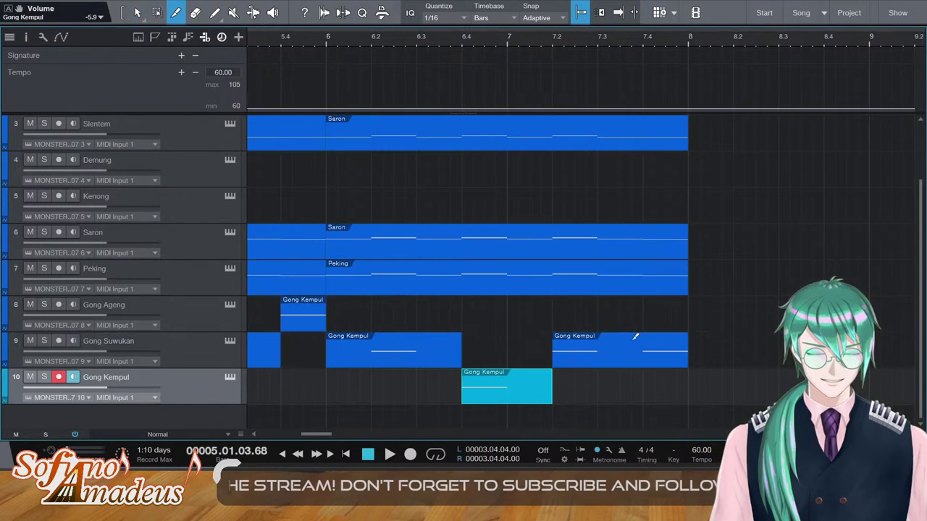
left_click(642, 348)
key("1")
left_click_drag(659, 346, 654, 323)
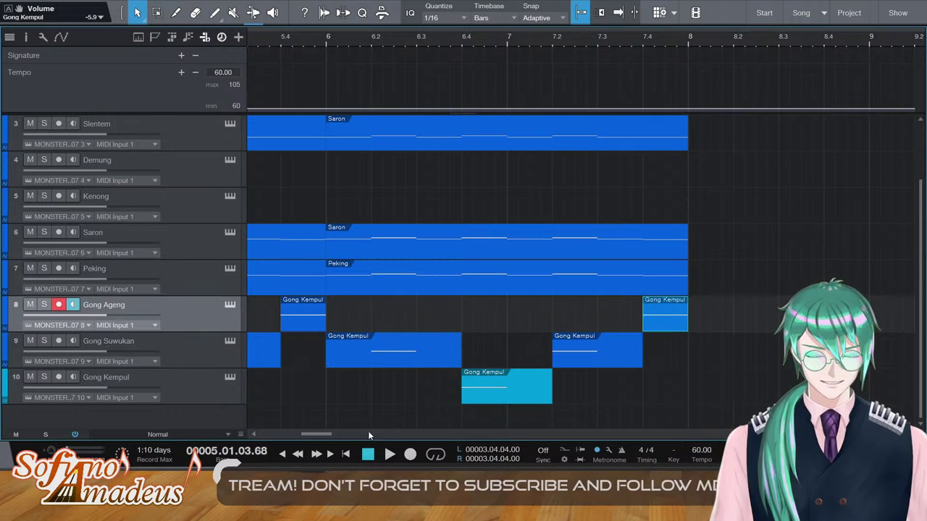
Play the arrangement from bar 4 to check how the three gong parts alternate
left_click_drag(317, 436, 297, 435)
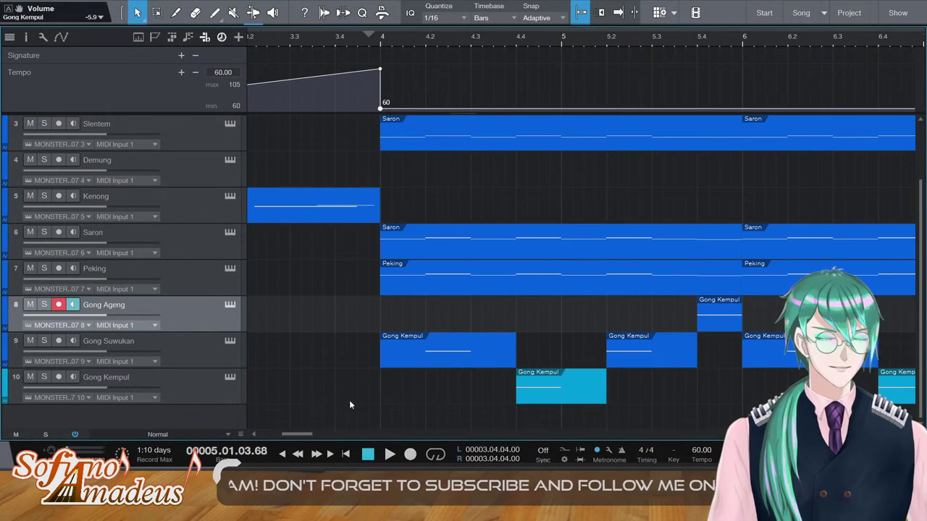
left_click(380, 46)
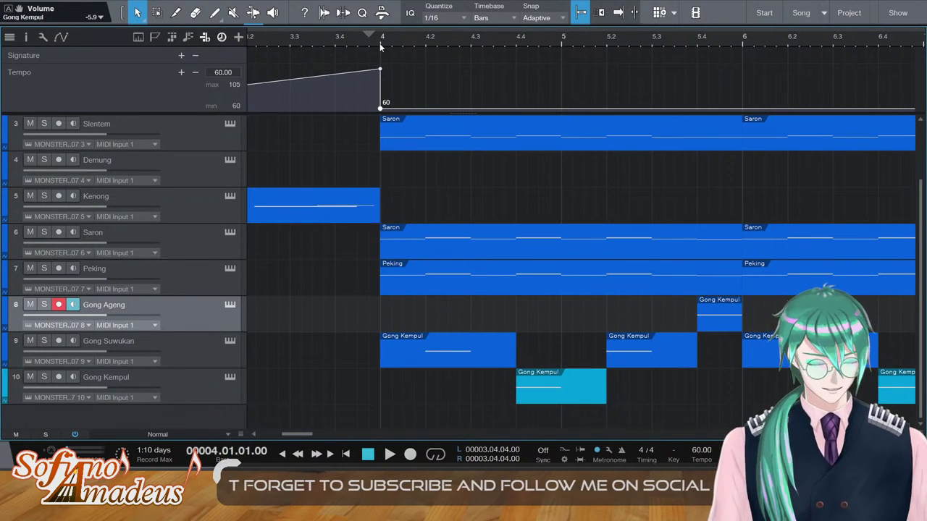
key("f")
key("space")
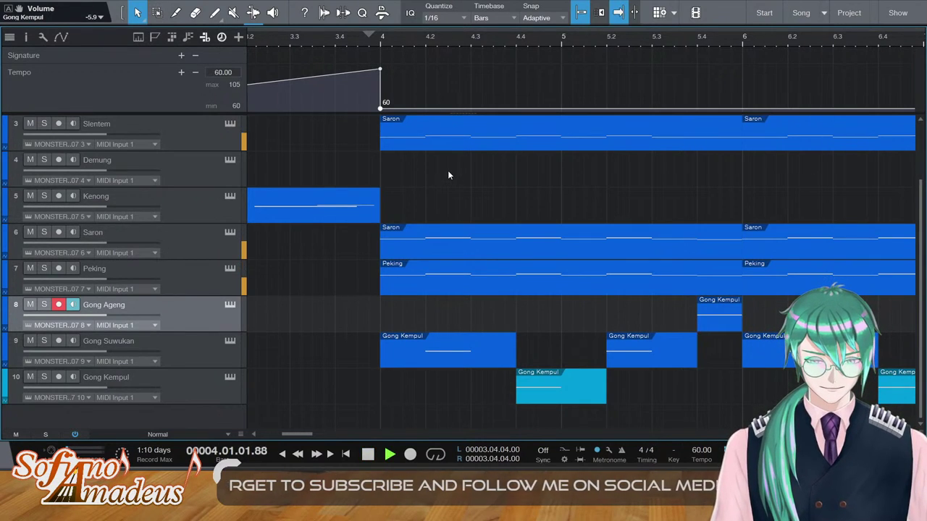
key("space")
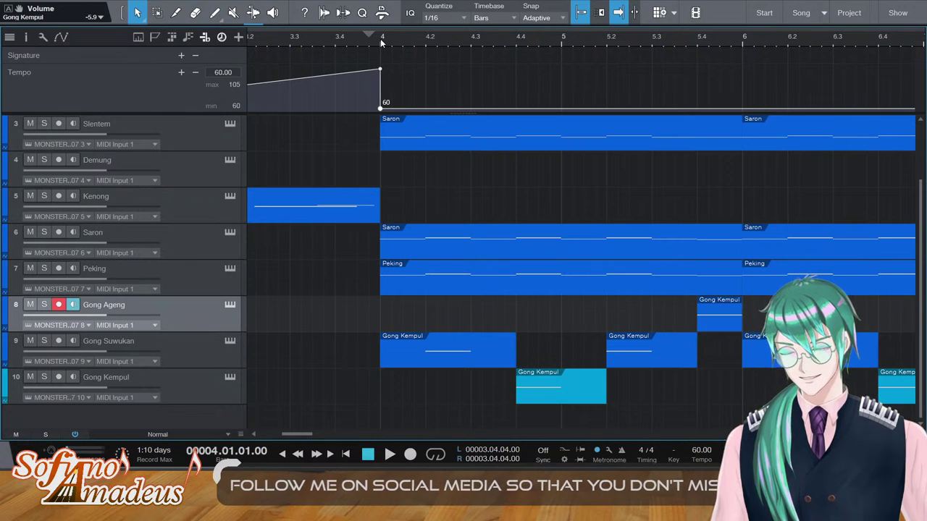
key("space")
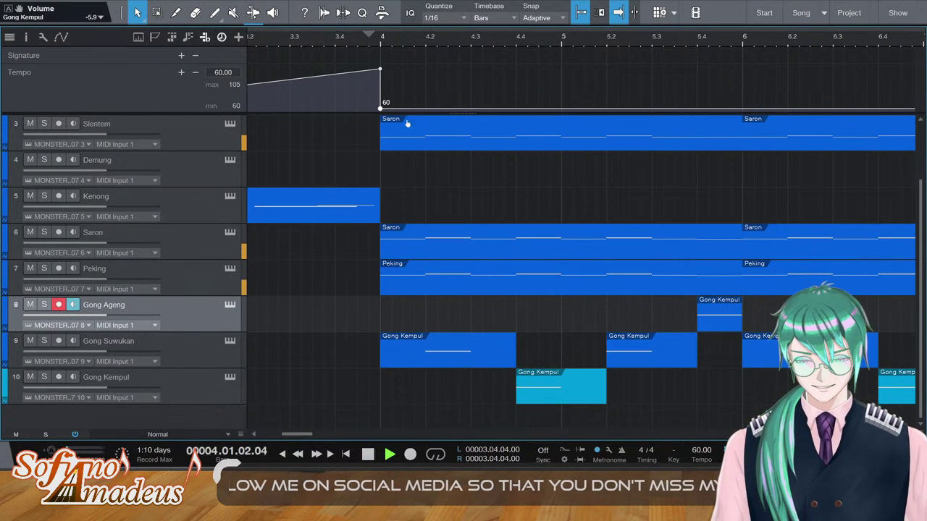
scroll(457, 257, "up", 2)
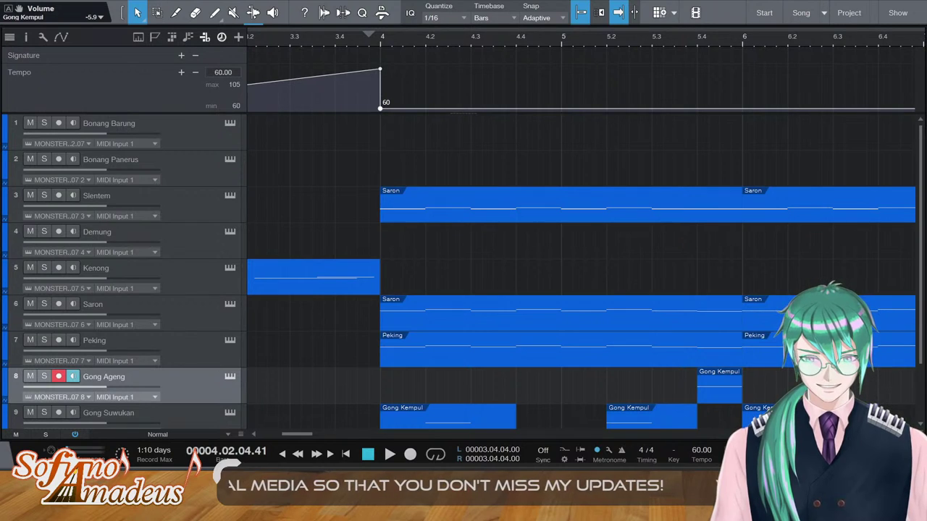
scroll(417, 276, "down", 2)
scroll(500, 256, "right", 1)
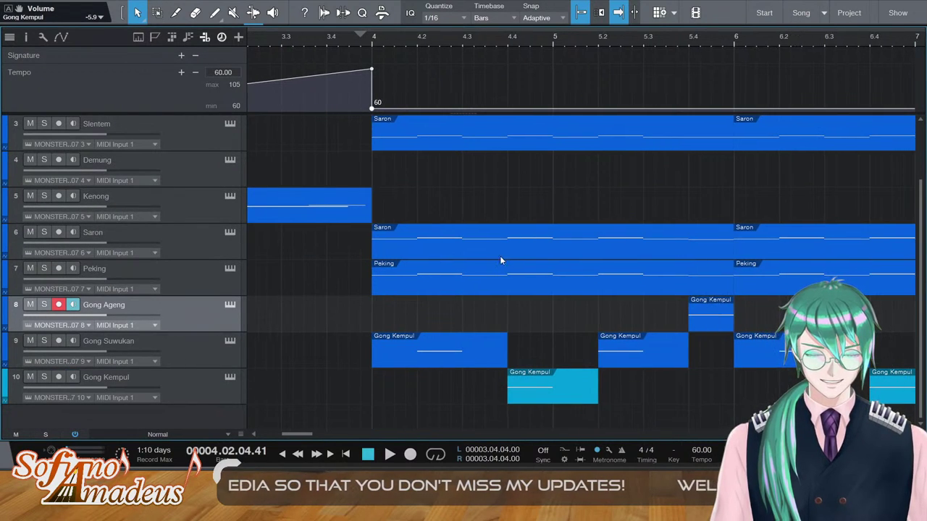
Open the Slentem, Saron and Peking clips together for note editing and try raising all their G notes one semitone to G#
left_click(349, 279)
scroll(573, 202, "right", 1)
scroll(579, 260, "right", 6)
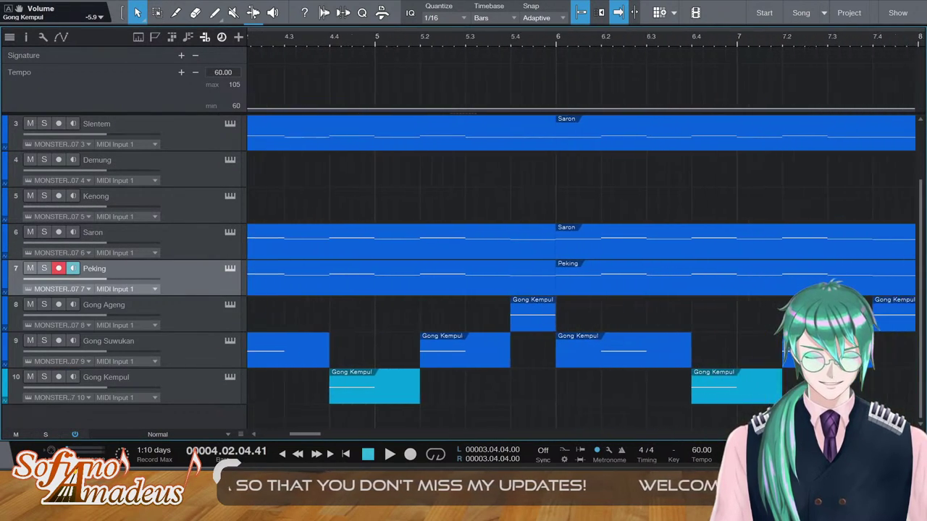
scroll(611, 244, "up", 2)
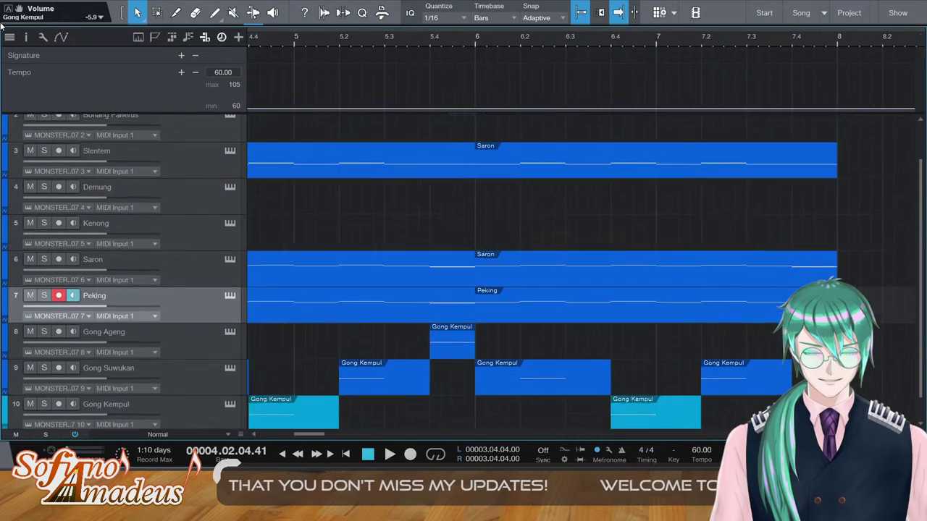
scroll(393, 341, "left", 3)
double_click(377, 204)
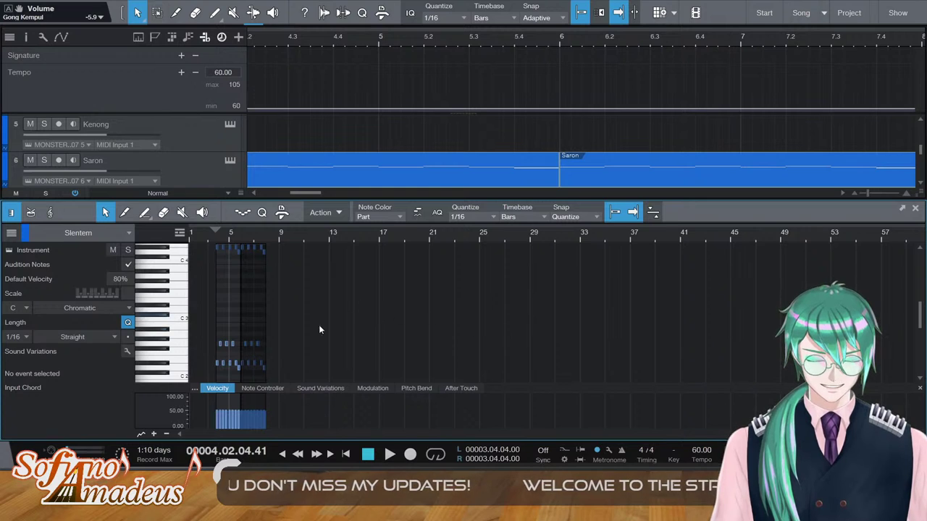
left_click(225, 345)
scroll(253, 304, "up", 2)
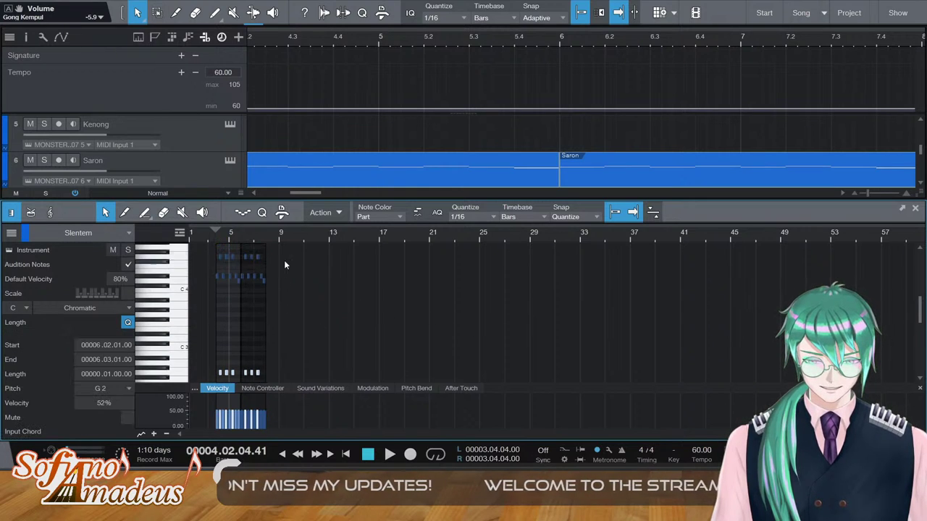
key("Up")
Play the passage from bar 2 into bar 4 to audition the raised notes
double_click(205, 233)
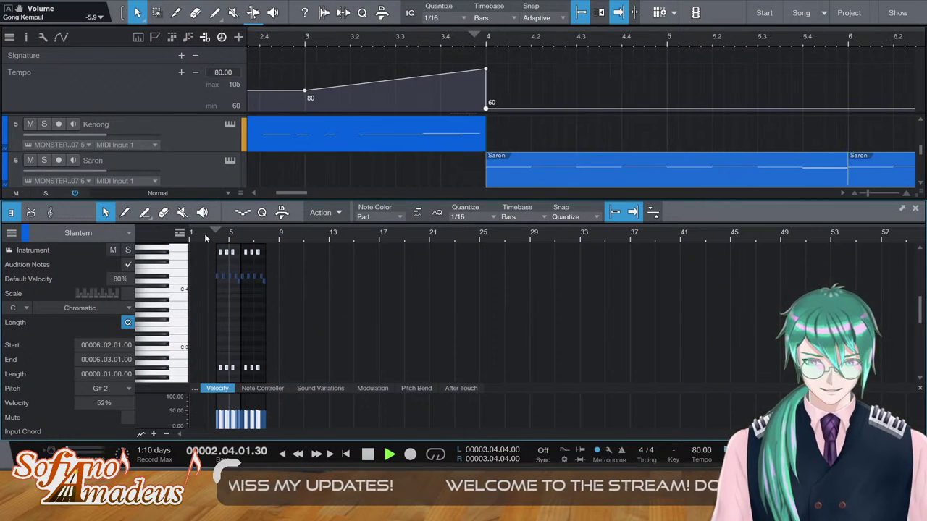
left_click_drag(206, 233, 206, 362)
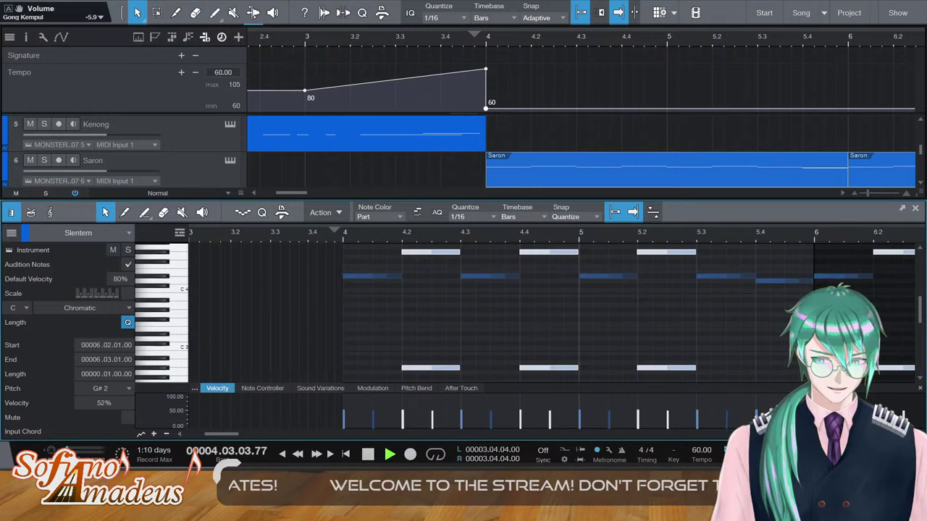
key("space")
scroll(179, 270, "up", 1)
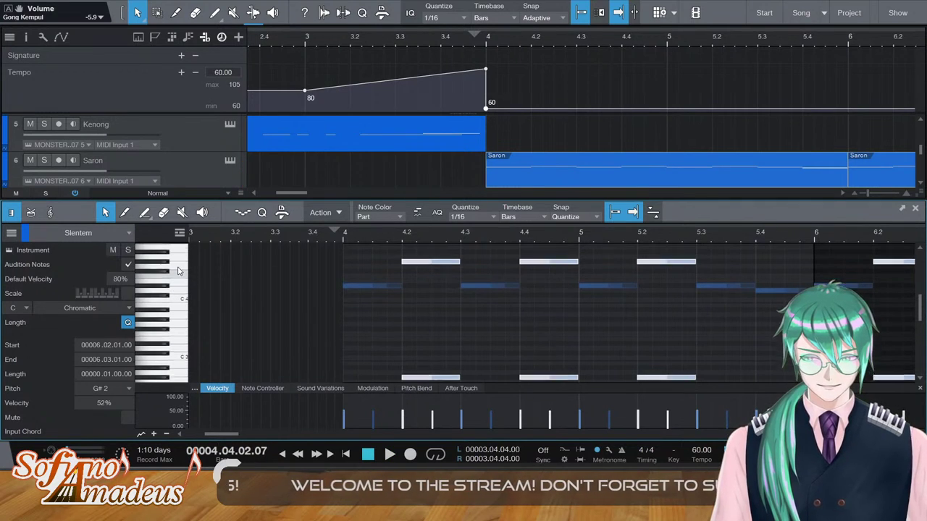
scroll(178, 271, "up", 1)
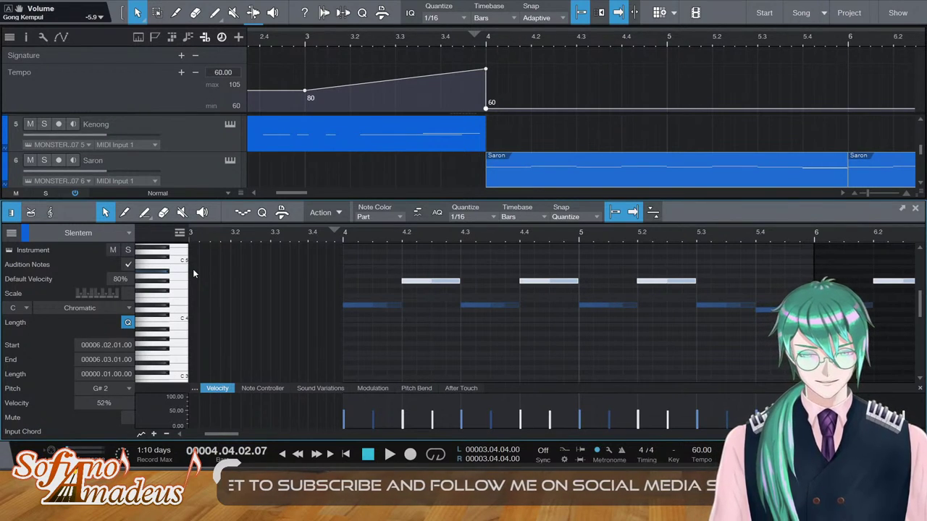
Lower the selected notes one semitone back to G, then replay the passage from 3.4 and close the note editor
left_click(321, 238)
key("Down")
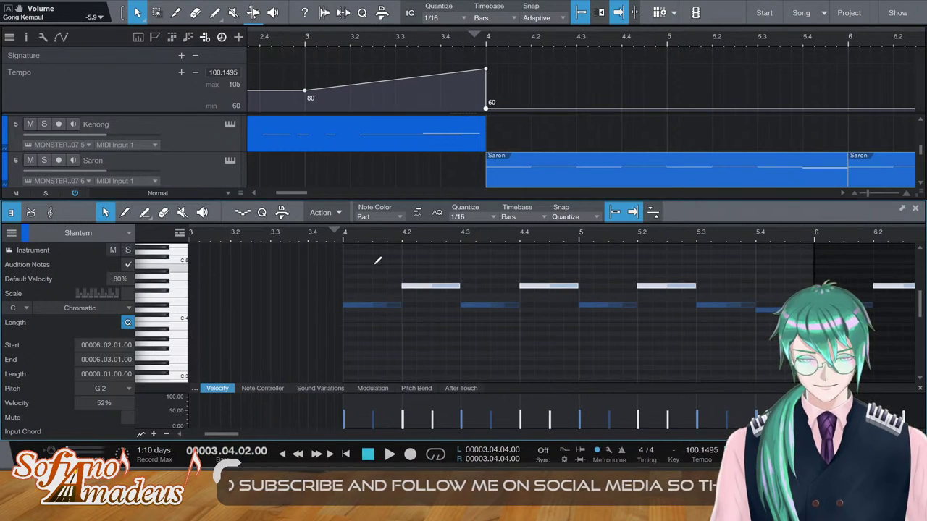
key("space")
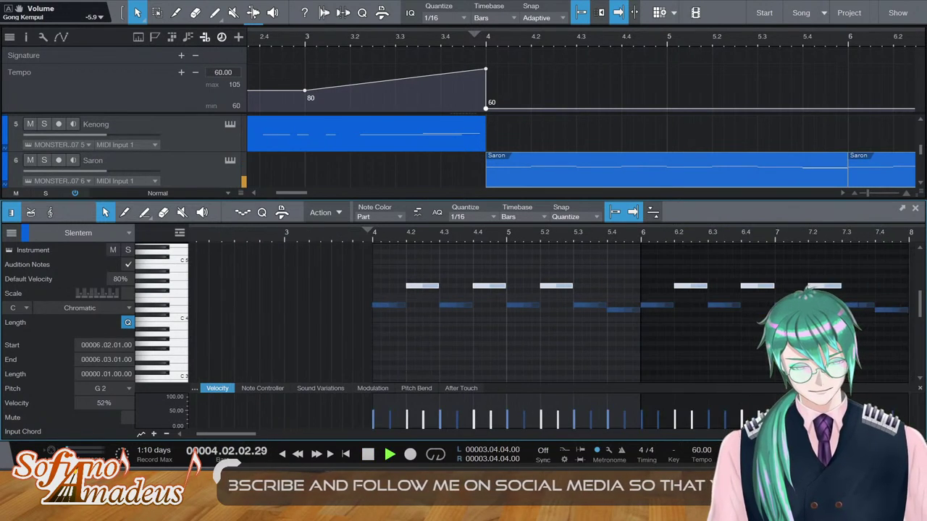
key("F2")
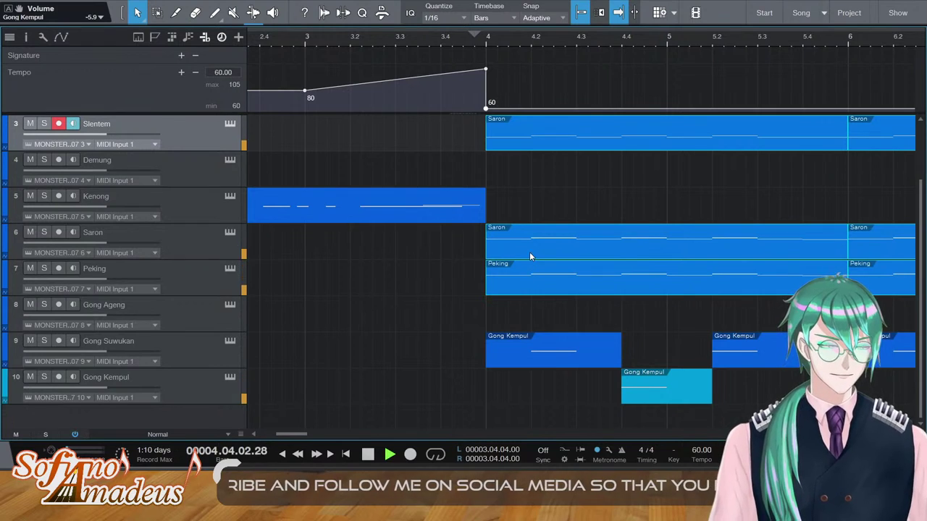
key("space")
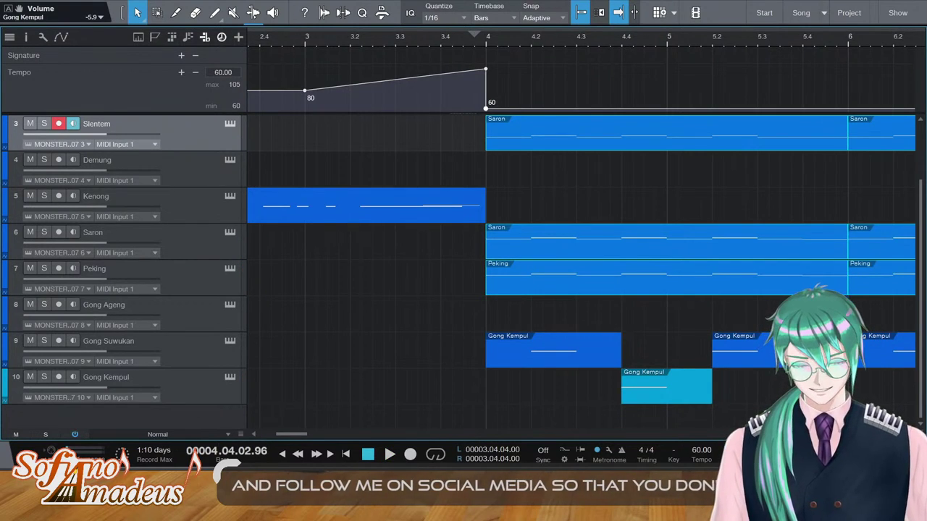
Show the whole arrangement around the Slentem, Kenong, Saron and Peking parts and play a short passage from bar 3
key("w")
key("w")
key("w")
key("w")
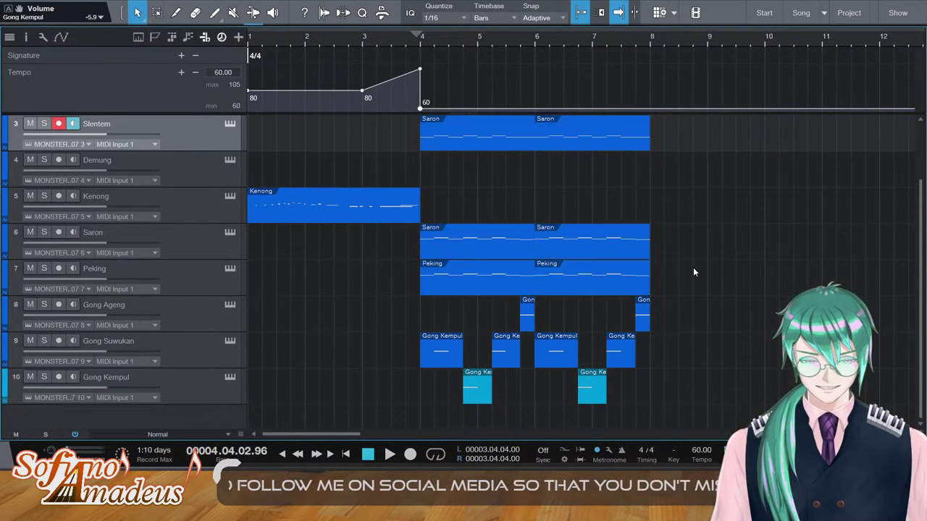
scroll(693, 267, "up", 2)
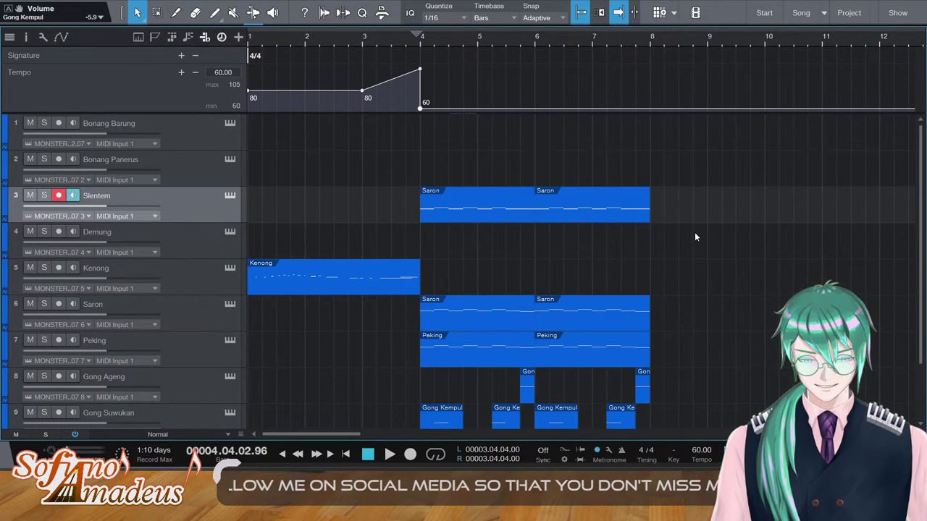
left_click(421, 36)
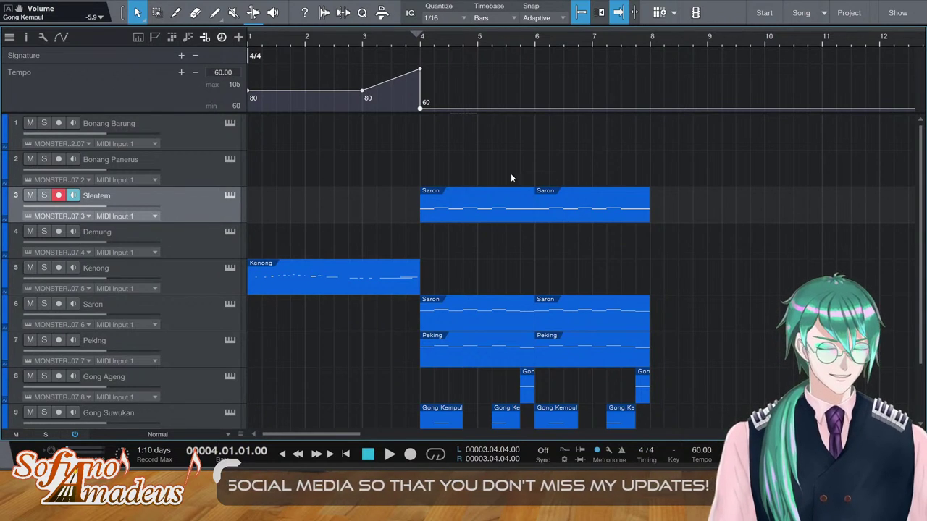
key("e")
key("w")
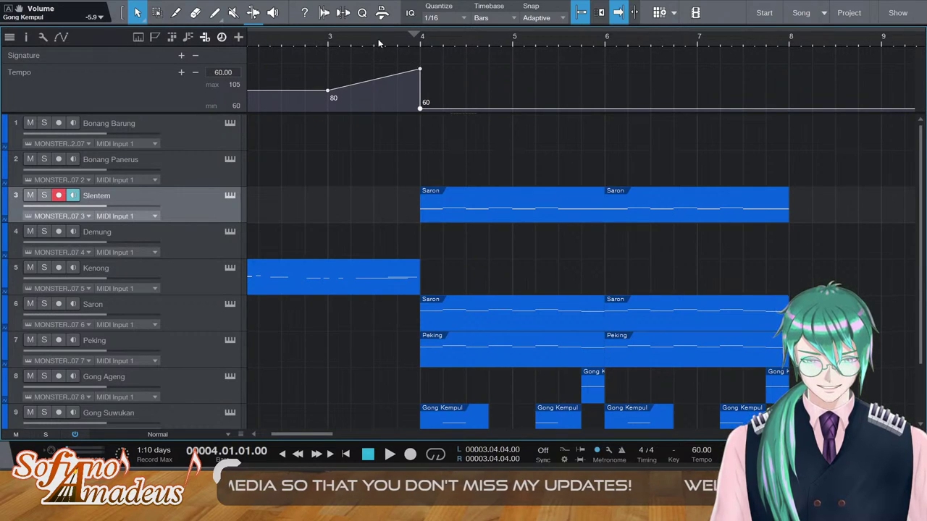
left_click(331, 38)
key("space")
key("space")
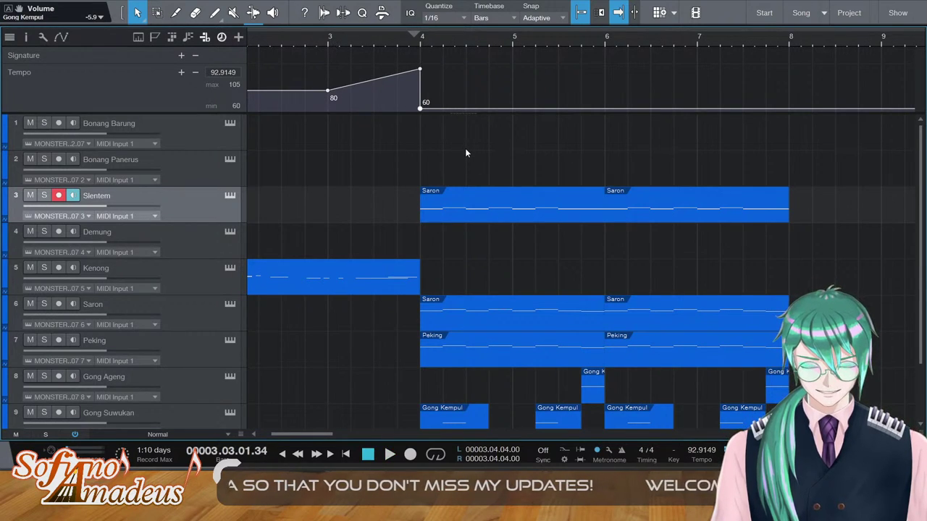
Play the opening beats from bar 4 in short bursts, then return the playback position to bar 4
left_click(422, 42)
key("space")
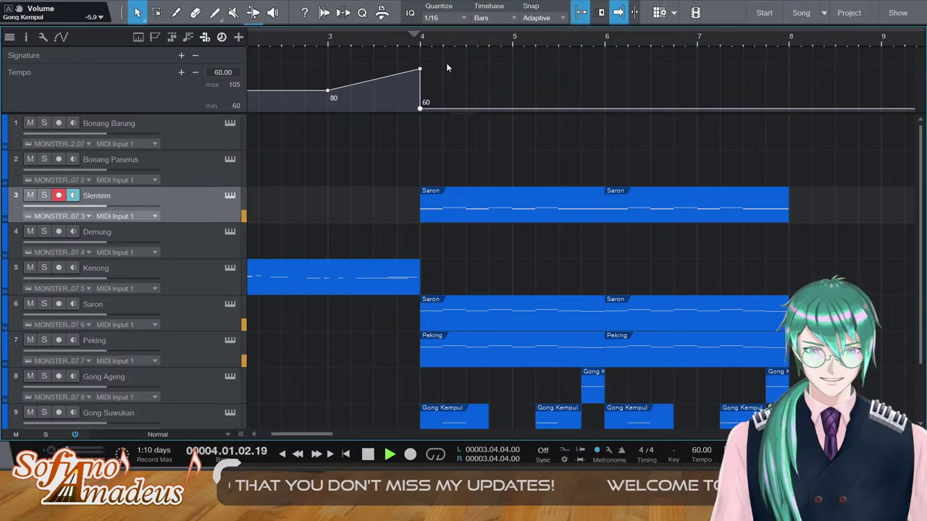
key("space")
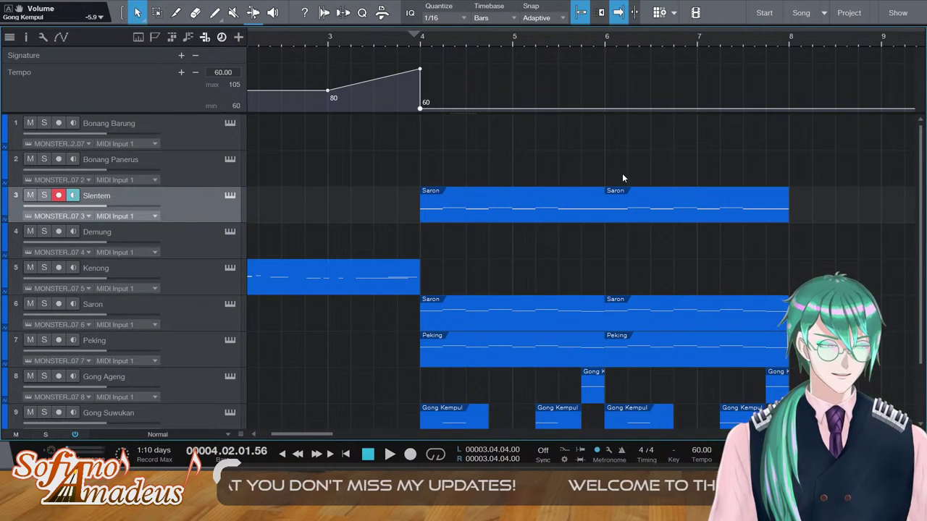
key("space")
key("space")
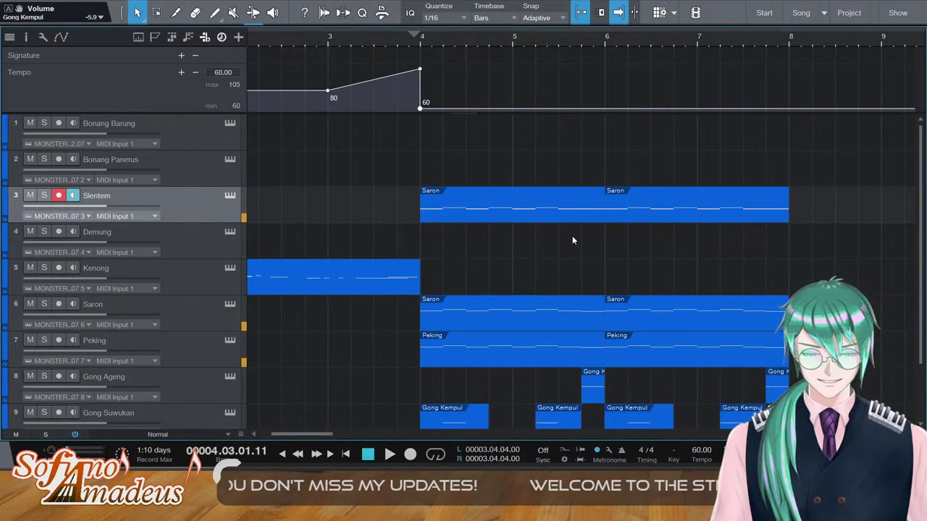
left_click(422, 40)
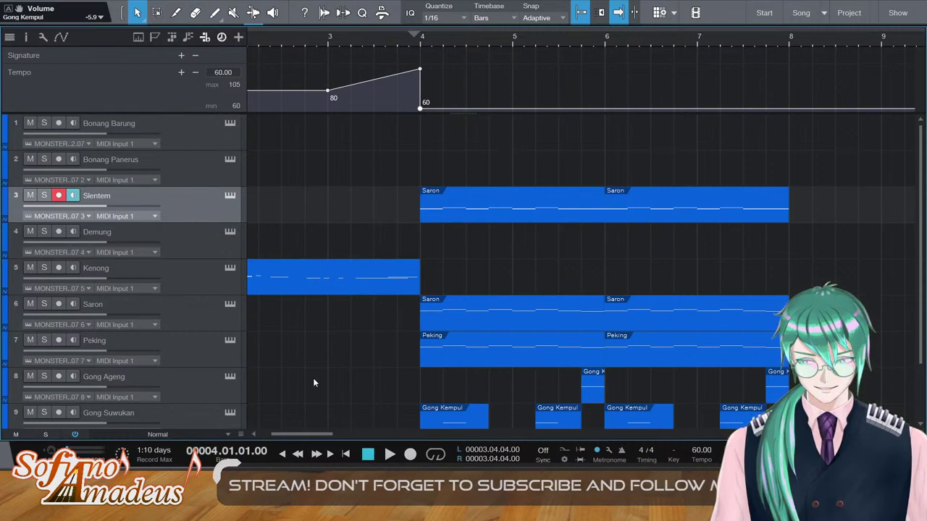
Browse the available instruments and try adding a Kontakt instrument track below Gong Kempul, undoing each attempt
scroll(312, 378, "down", 2)
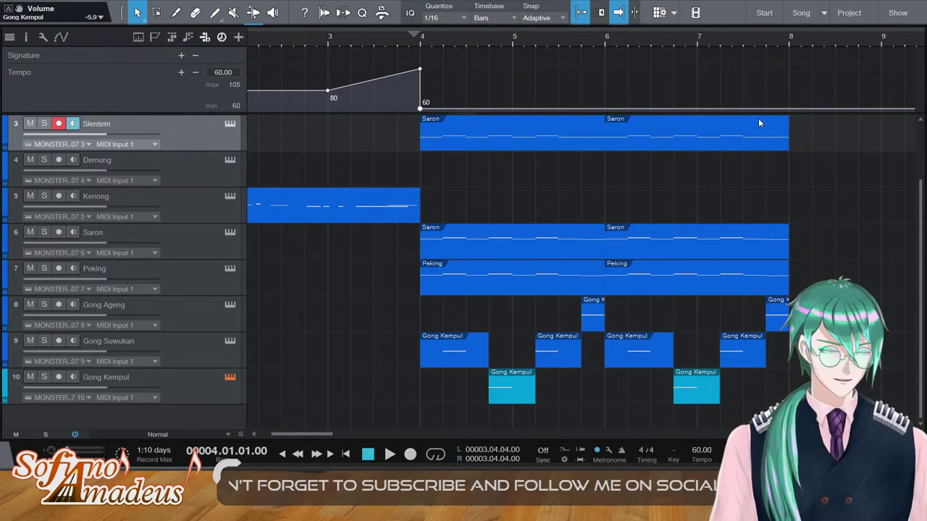
key("F5")
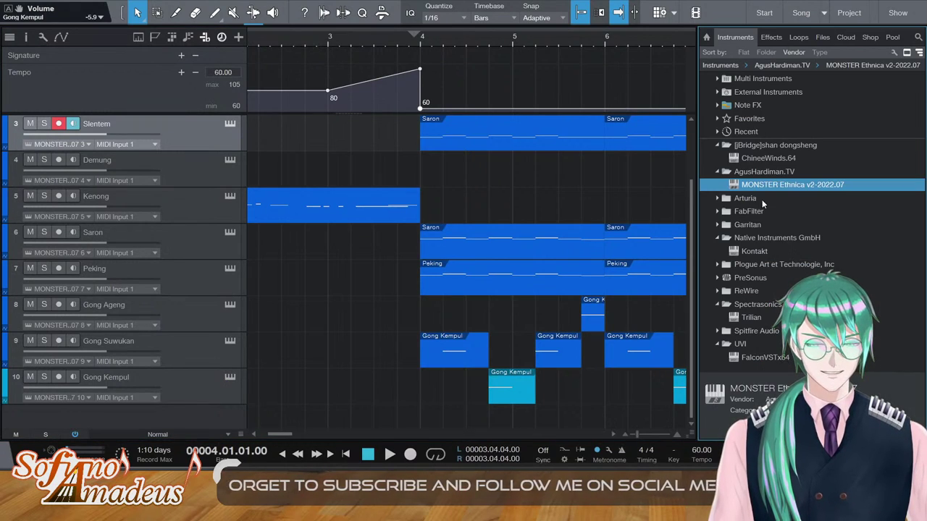
left_click_drag(749, 251, 175, 419)
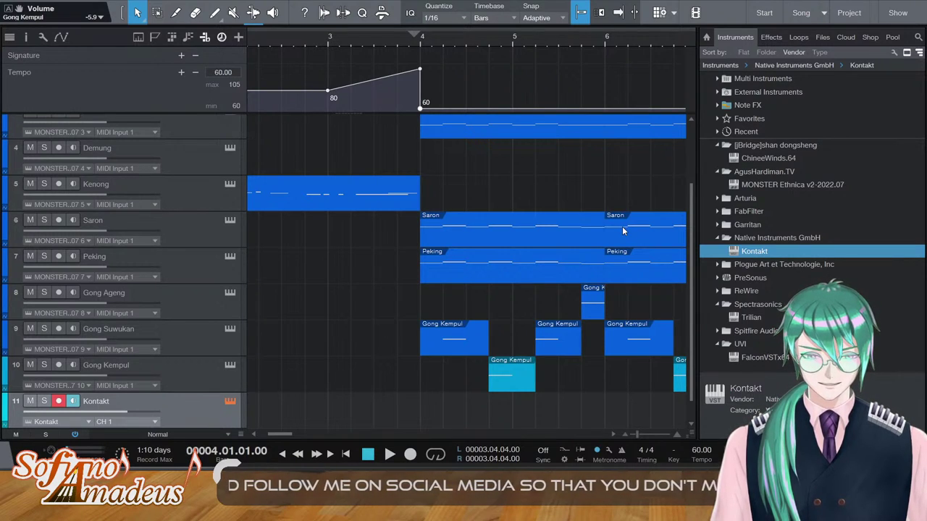
left_click(221, 411)
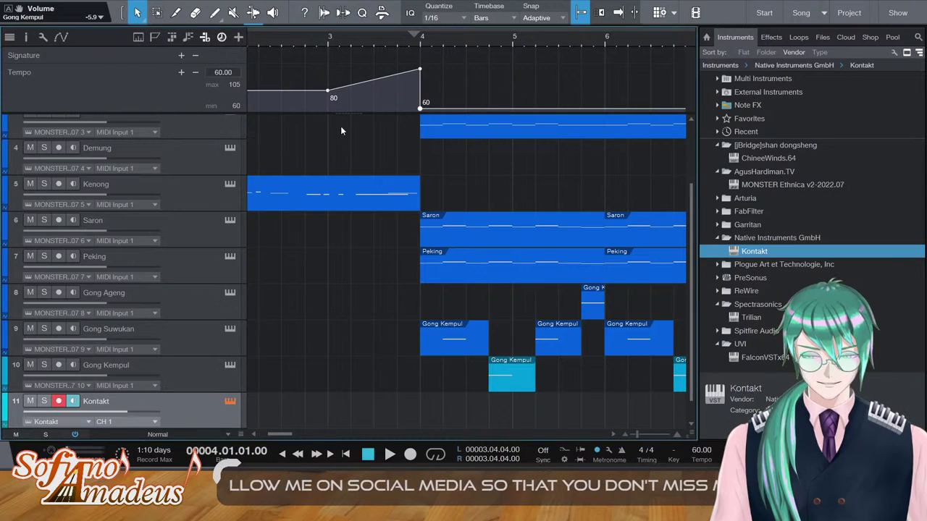
key("ctrl+z")
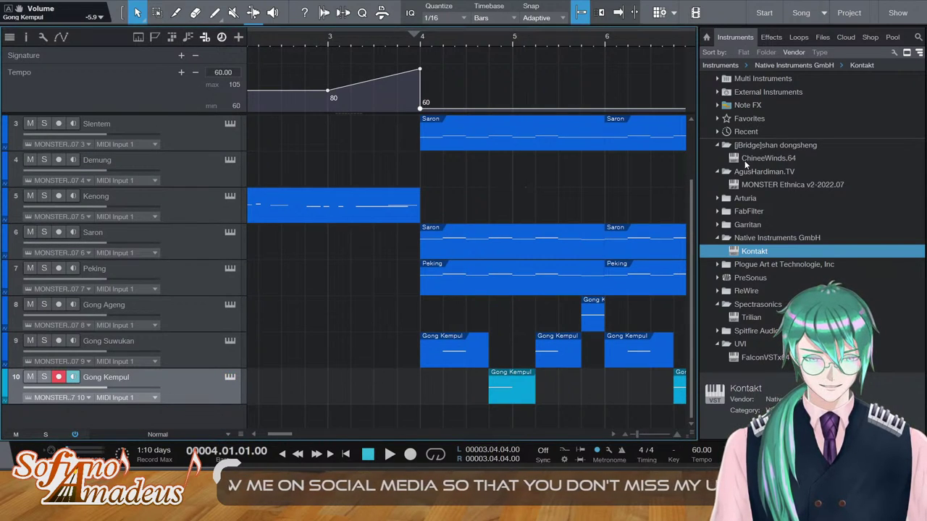
left_click_drag(751, 255, 108, 416)
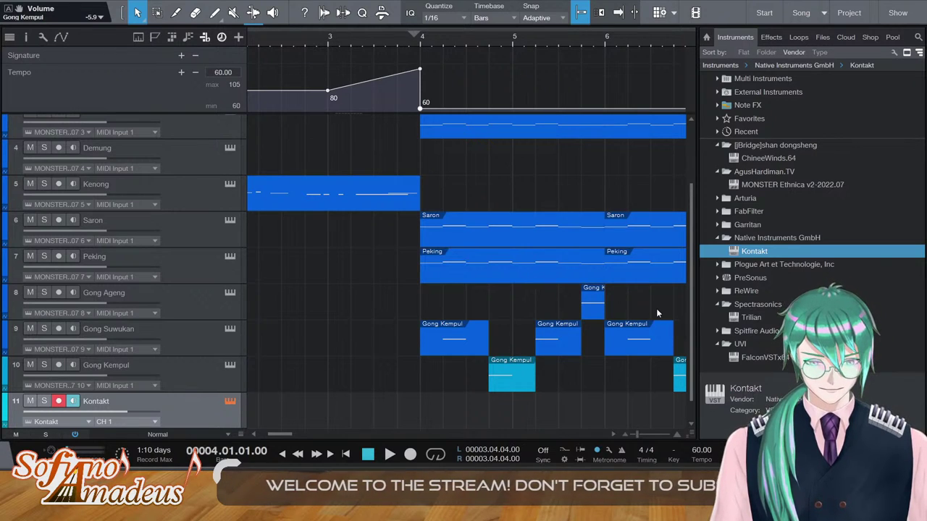
left_click(212, 405)
key("ctrl+z")
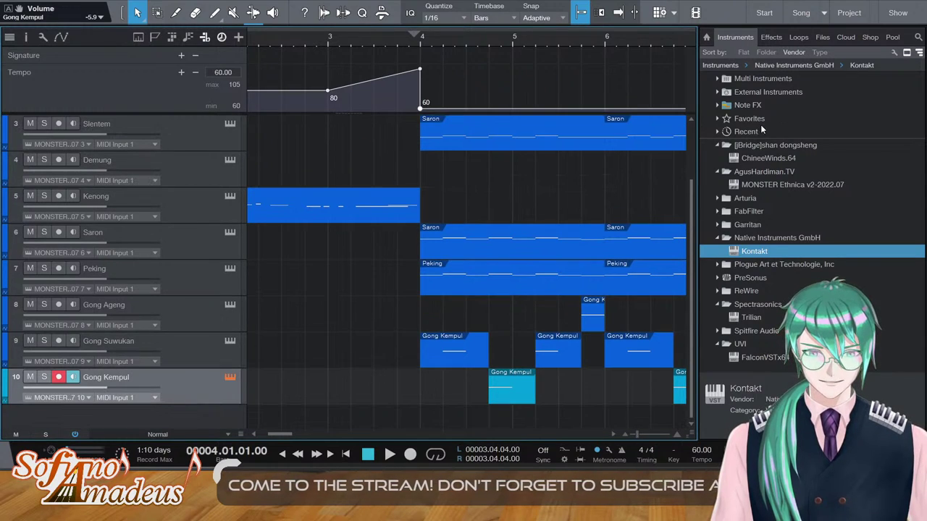
Create an empty part on the Bonang Barung track from bar 4 to bar 6 and open it for note editing
key("space")
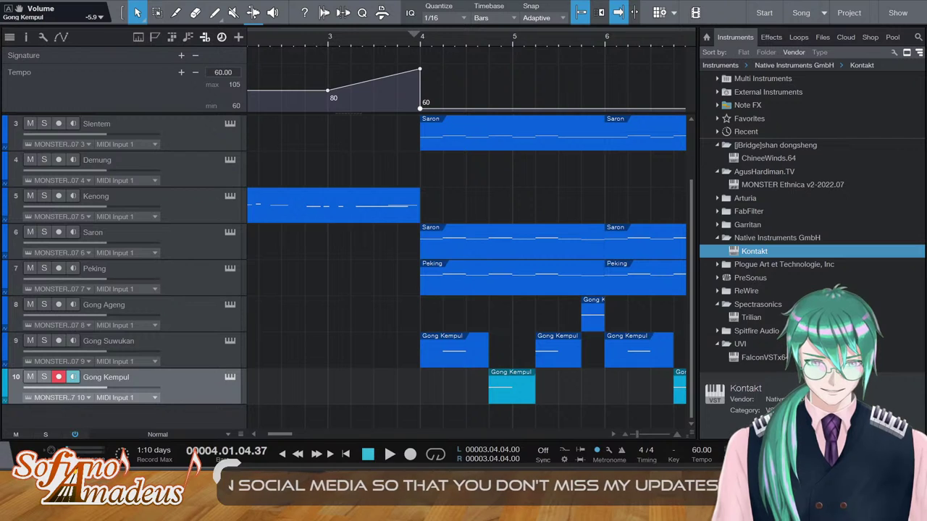
scroll(413, 224, "up", 2)
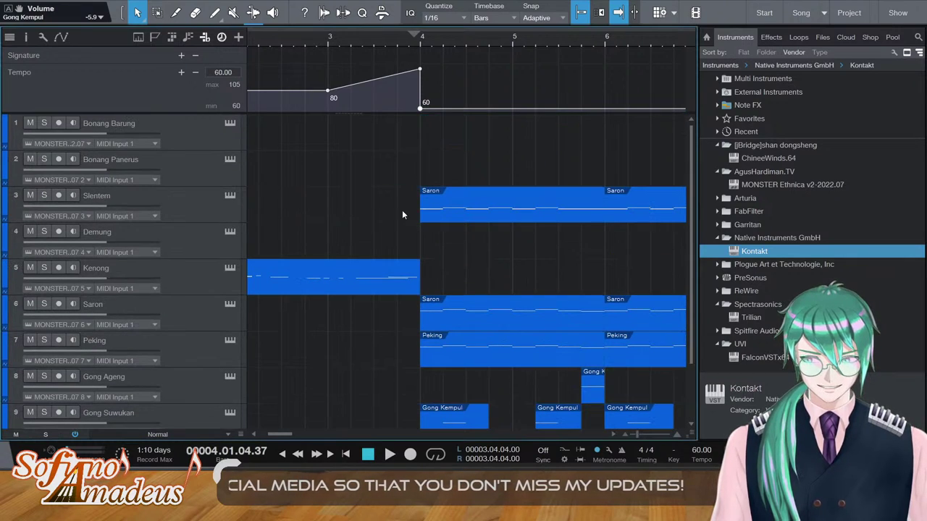
scroll(464, 223, "down", 1)
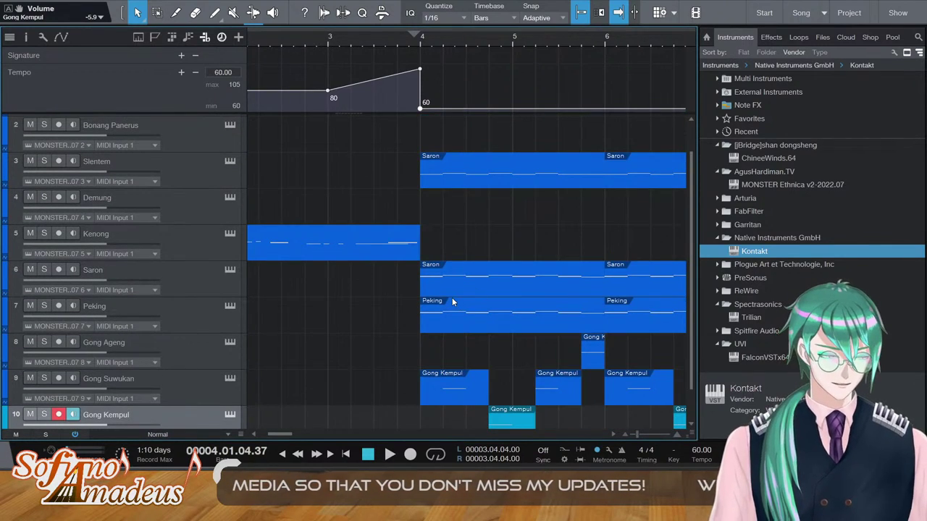
scroll(452, 297, "up", 1)
double_click(456, 130)
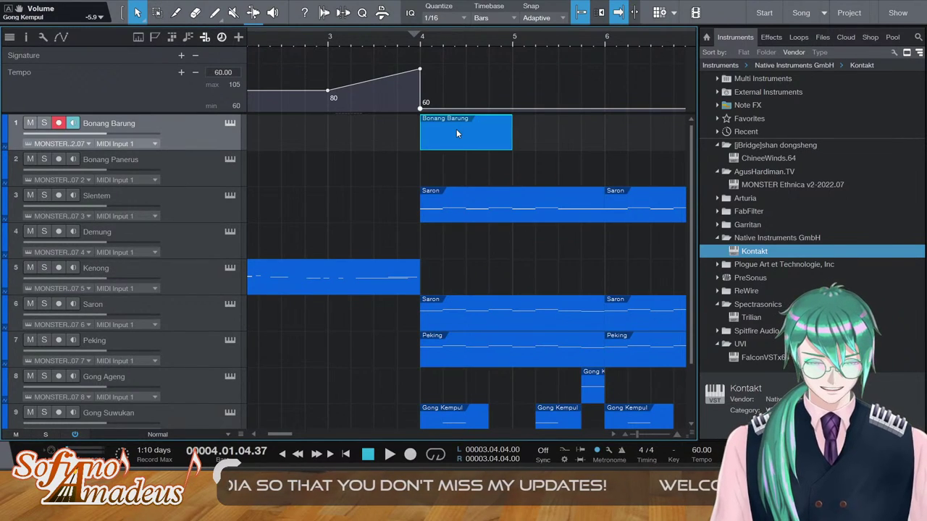
double_click(456, 130)
left_click_drag(515, 133, 553, 155)
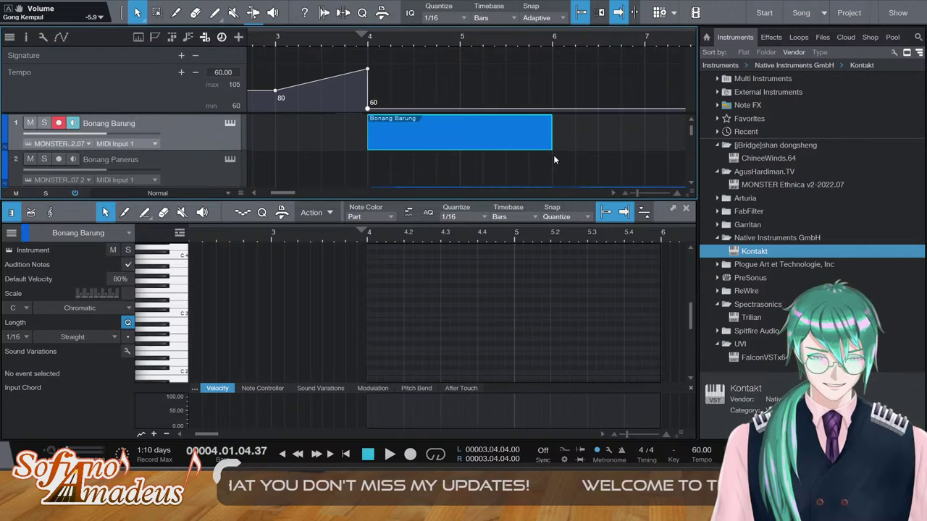
Copy the three G4 notes from the first Saron clip into the Bonang Barung part, starting half a beat earlier at 4.1.3
scroll(404, 177, "down", 2)
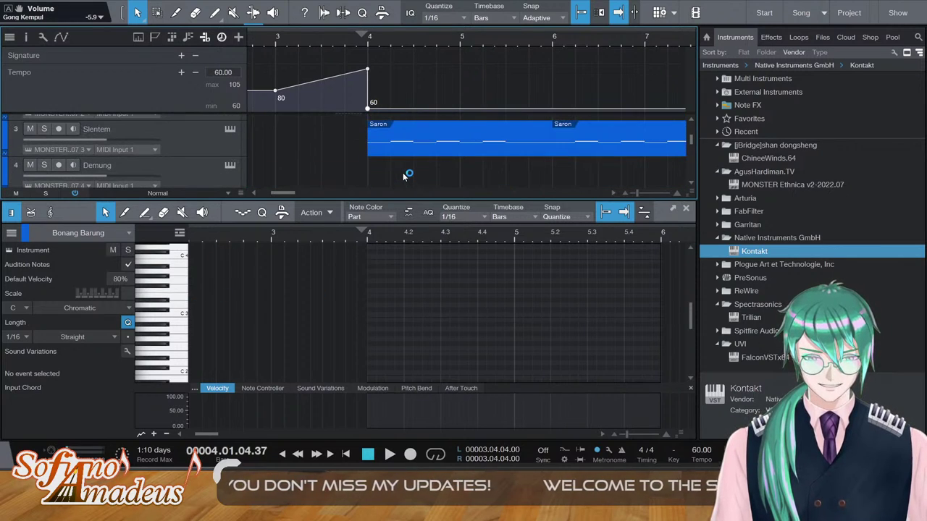
scroll(402, 176, "down", 1)
scroll(393, 181, "up", 3)
scroll(392, 178, "down", 3)
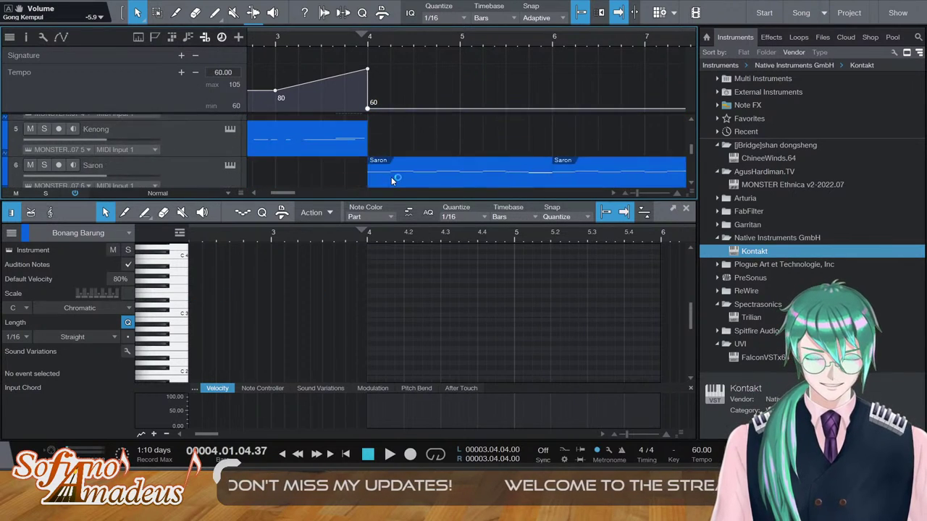
scroll(391, 177, "up", 2)
scroll(429, 145, "down", 2)
left_click(428, 166)
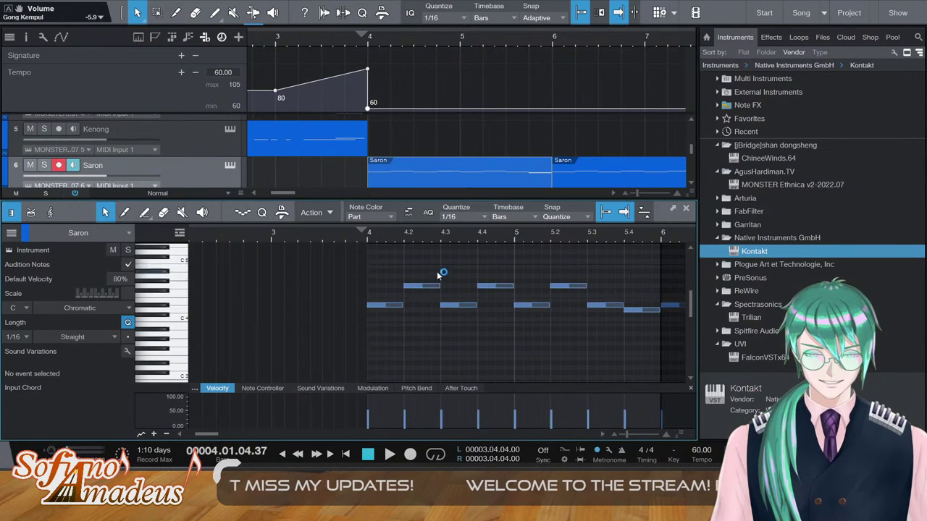
left_click_drag(419, 281, 628, 287)
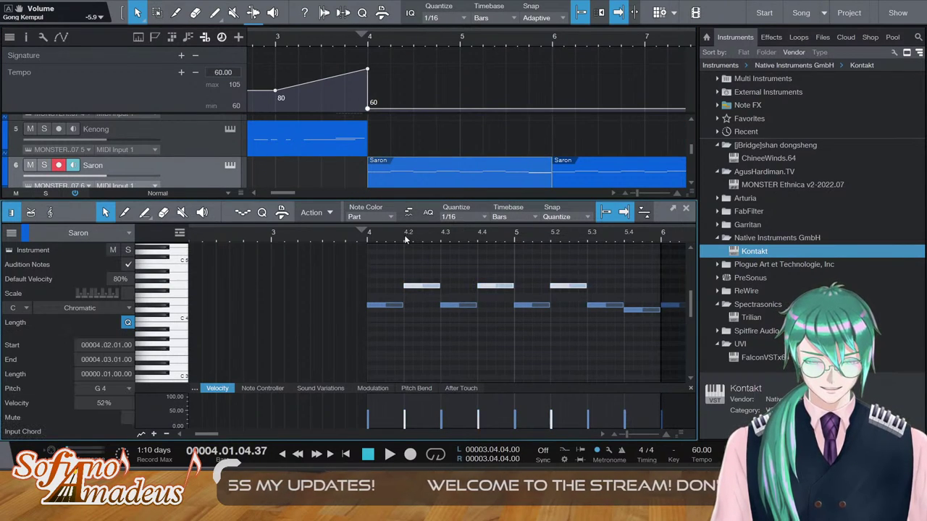
scroll(412, 137, "up", 4)
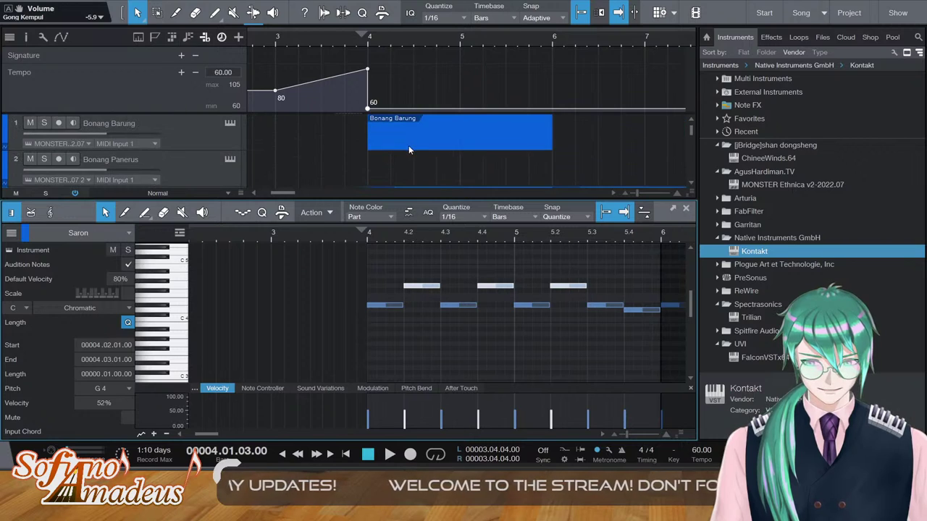
left_click(407, 135)
key("ctrl+v")
scroll(457, 314, "up", 2)
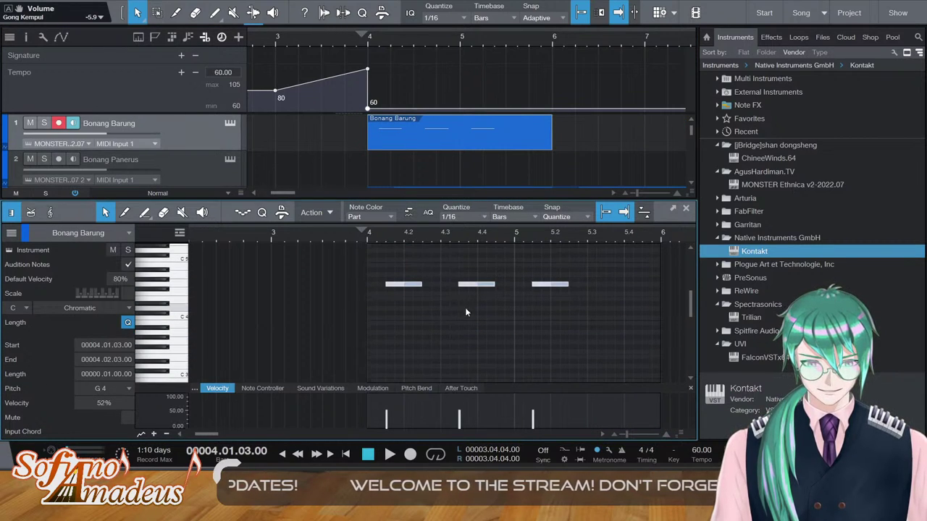
left_click(540, 305)
Copy the final D4 note of the first Saron clip into the Bonang Barung part at 5.3.3
scroll(448, 158, "down", 5)
left_click(454, 152)
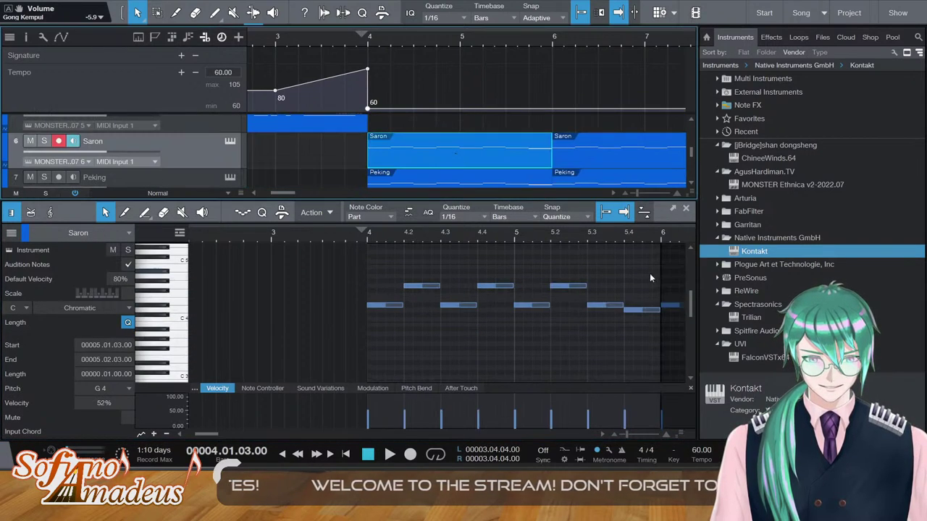
scroll(567, 156, "up", 5)
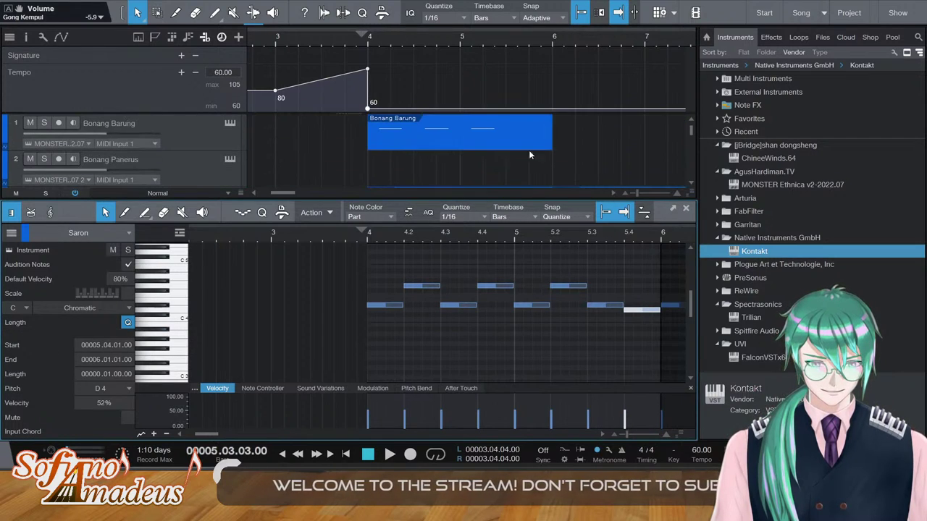
left_click(487, 145)
double_click(615, 310)
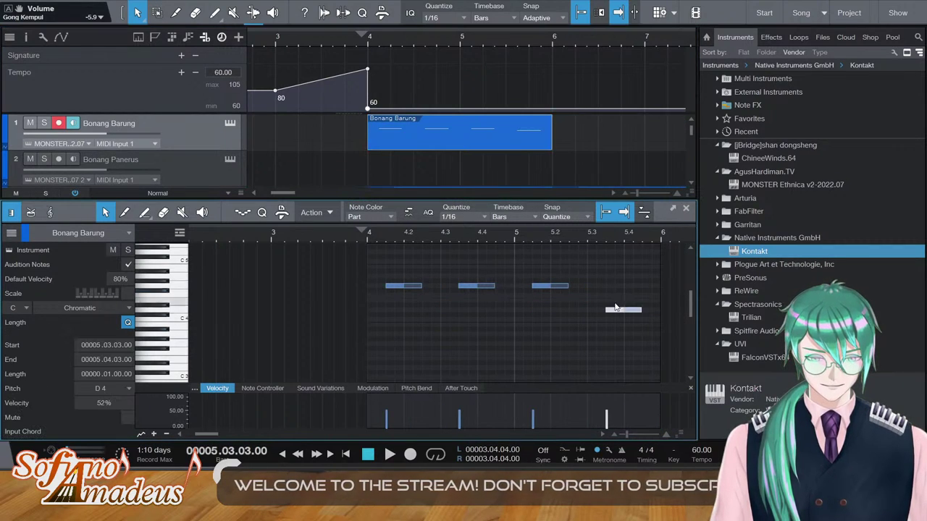
Try shifting the last D4 note to a half-beat note starting at 5.4.3, then undo the edits
left_click_drag(629, 312, 650, 310)
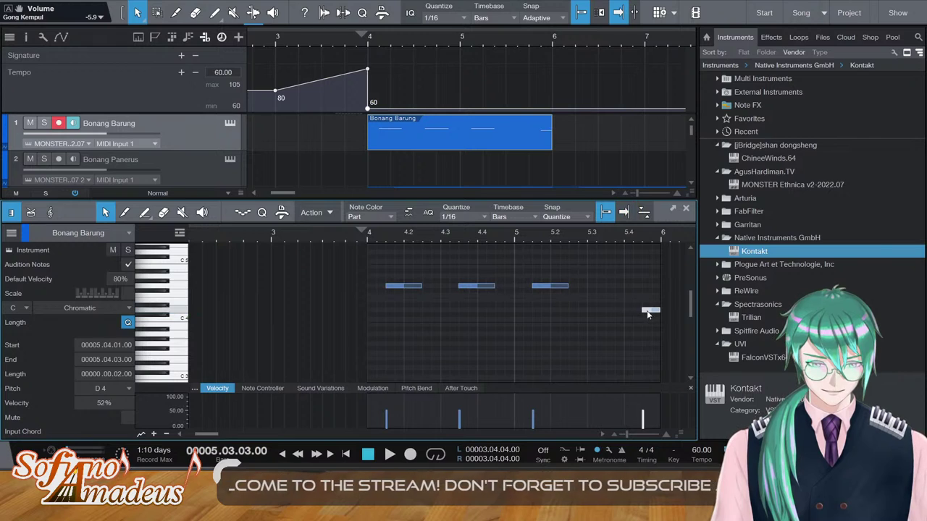
left_click(360, 232)
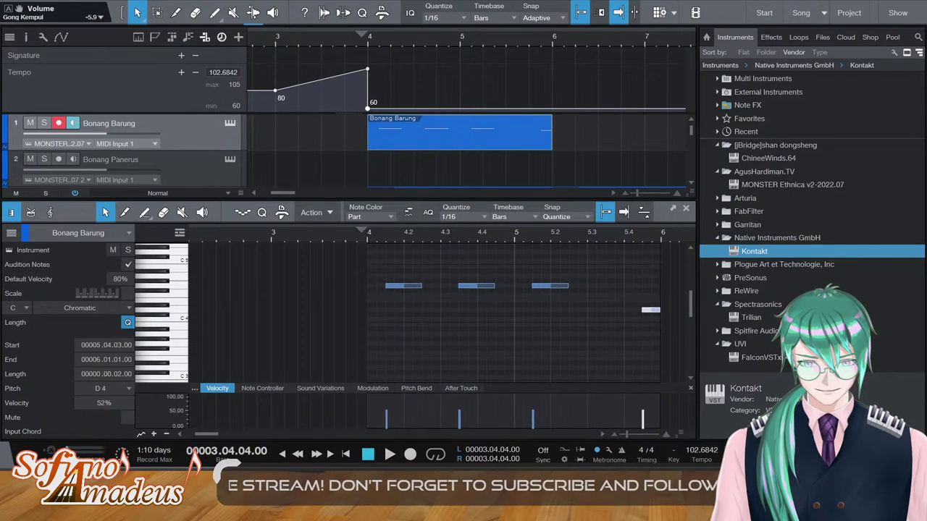
left_click(658, 346)
key("ctrl+z")
key("ctrl+z")
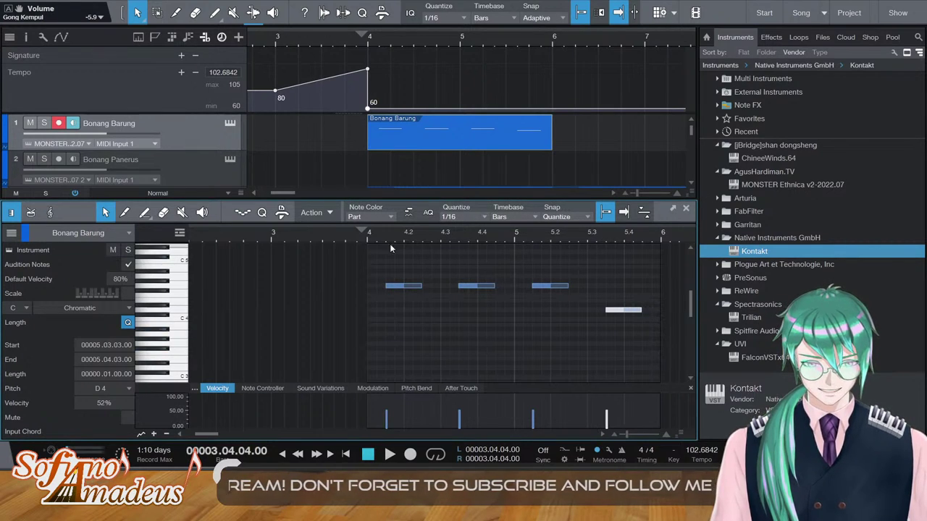
Solo the Bonang Barung track during playback across bar 4, then reopen its part for note editing
key("space")
key("F2")
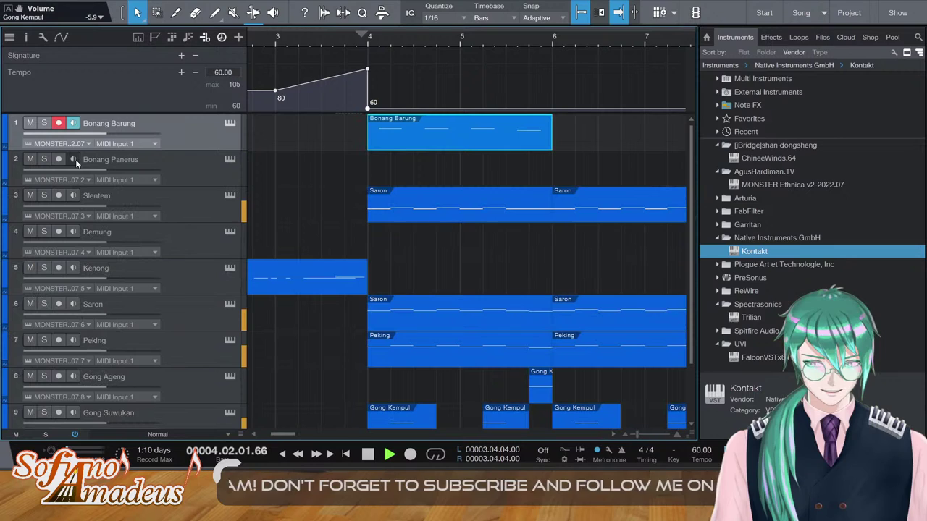
left_click(44, 123)
key("space")
double_click(404, 132)
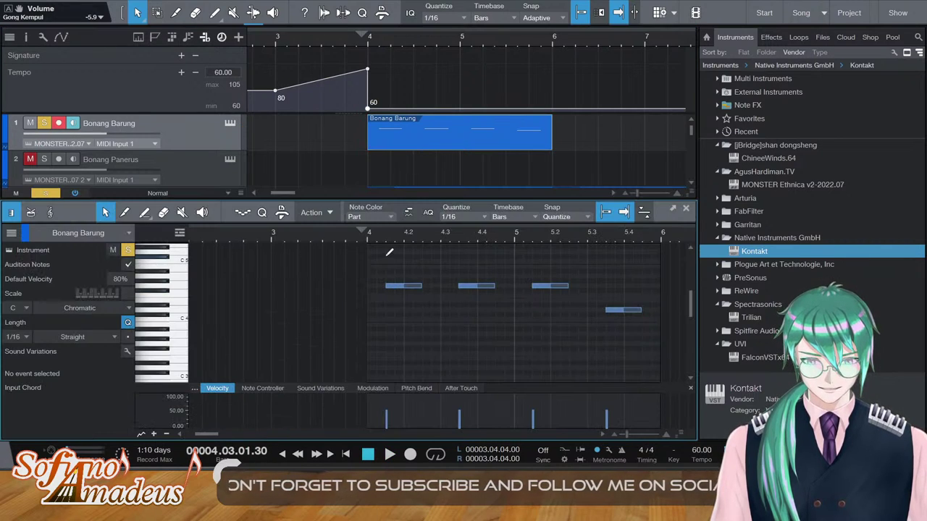
Unsolo the Bonang Barung track, reopen its part for note editing and play the ensemble from just before bar 4
left_click(46, 125)
key("F2")
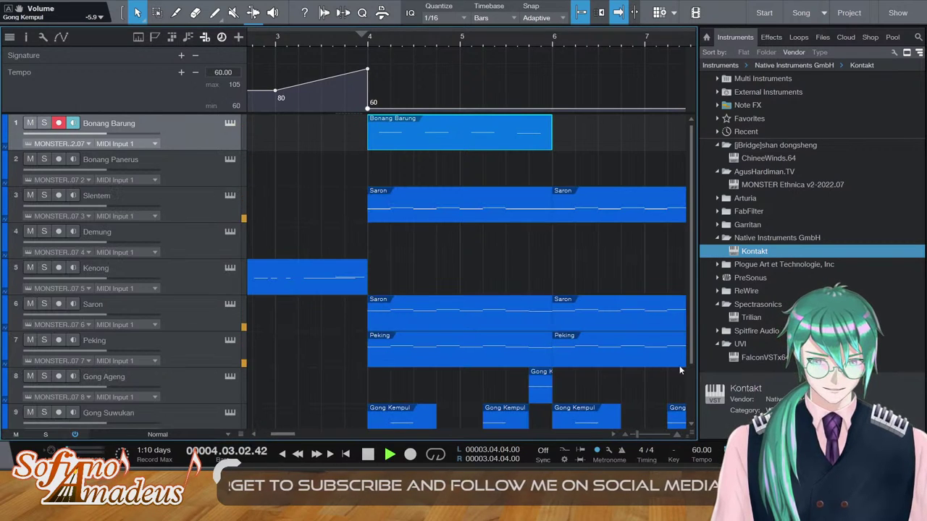
double_click(391, 136)
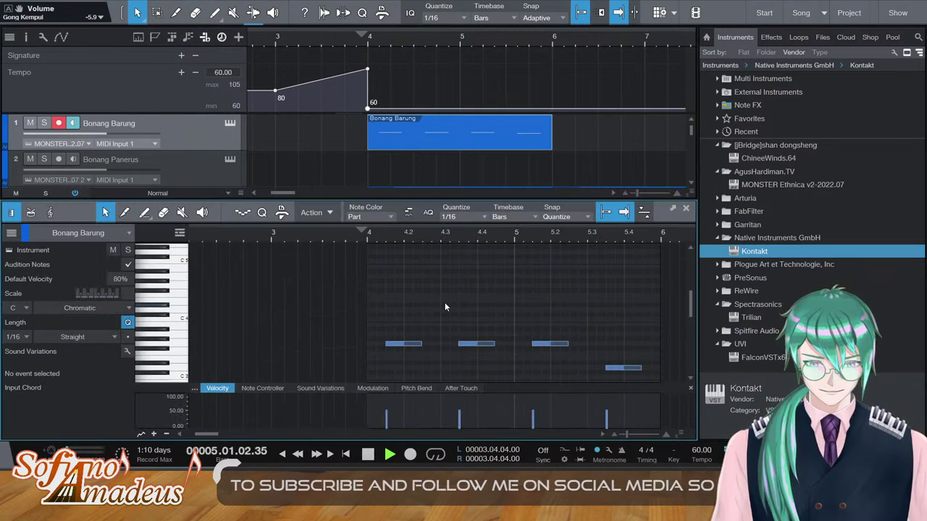
key("space")
left_click(355, 231)
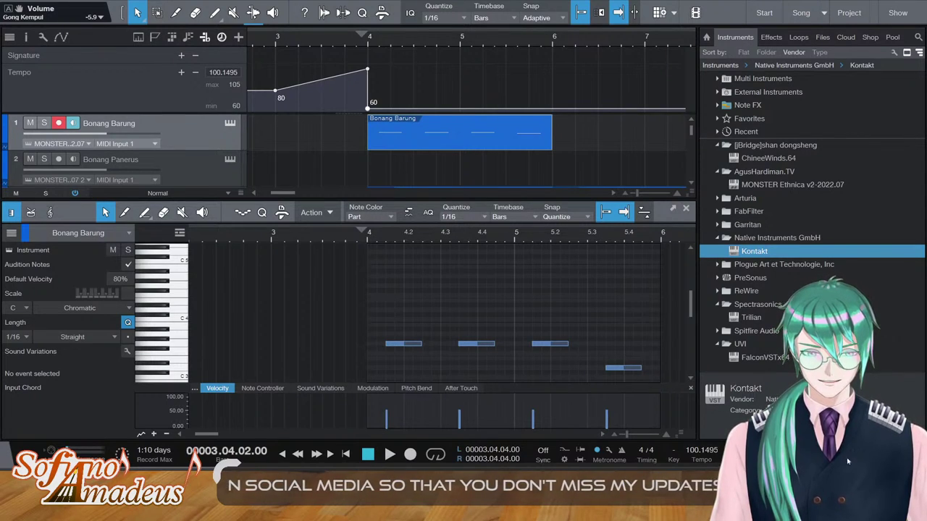
key("space")
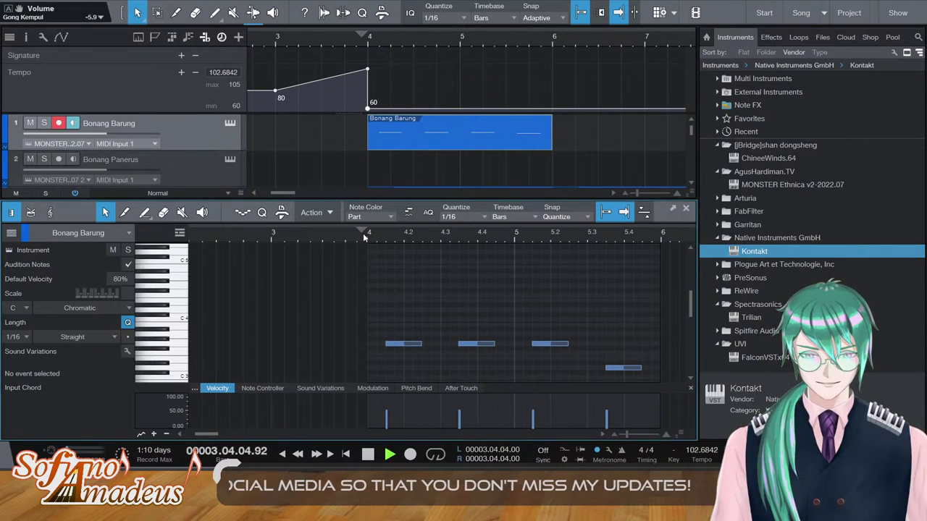
key("space")
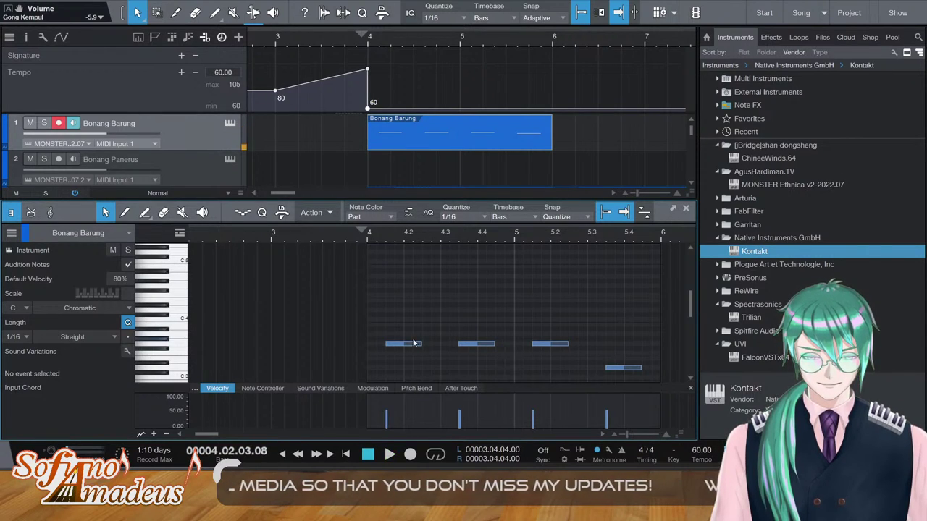
Duplicate the Bonang Barung G3 notes into the gaps at 4.2.3 and 4.4.3, and add a D3 copy at 5.2.3
left_click(413, 343)
key("d")
key("d")
key("d")
key("d")
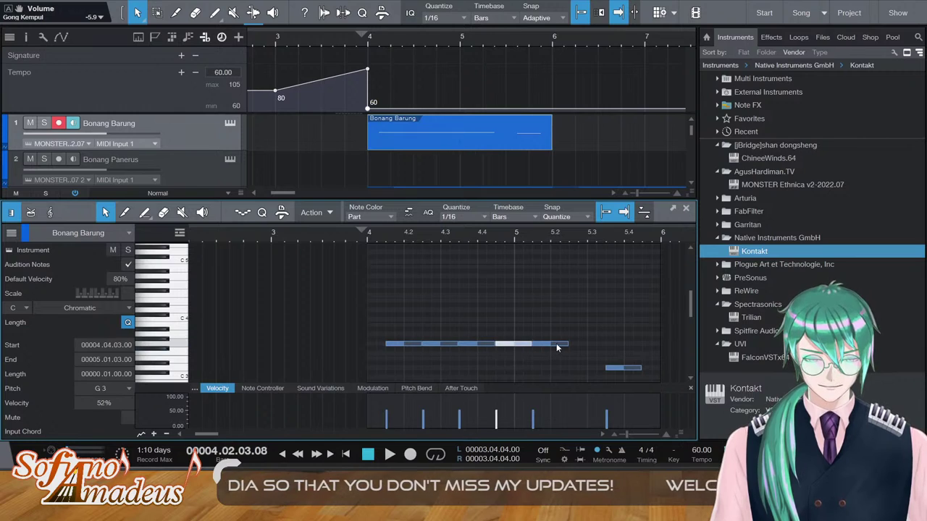
key("d")
left_click_drag(581, 345, 582, 368)
Play back the Bonang Barung part and raise the velocity of all its notes to about 62%
key("space")
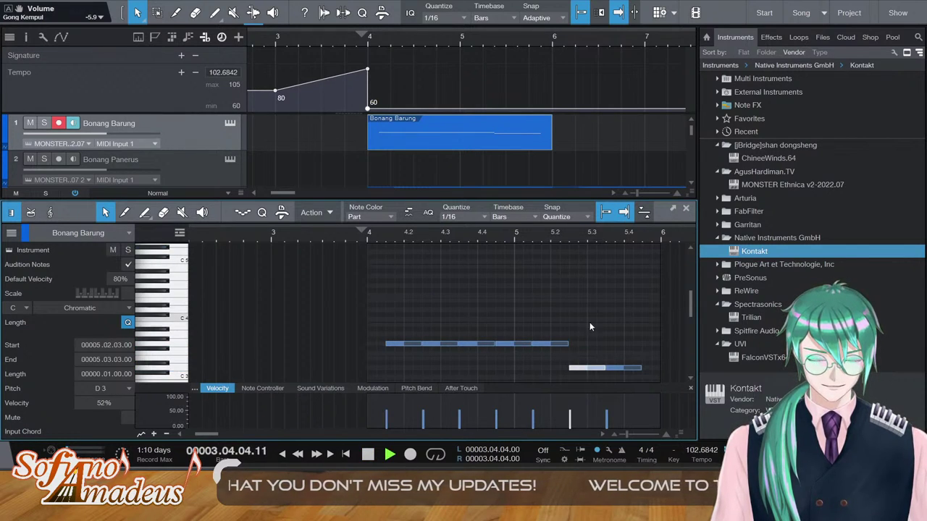
scroll(624, 343, "down", 1)
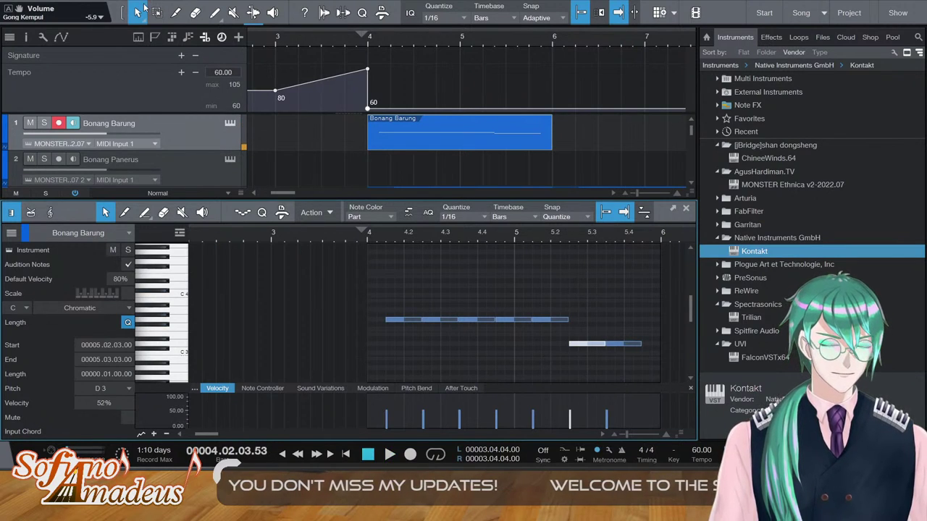
key("space")
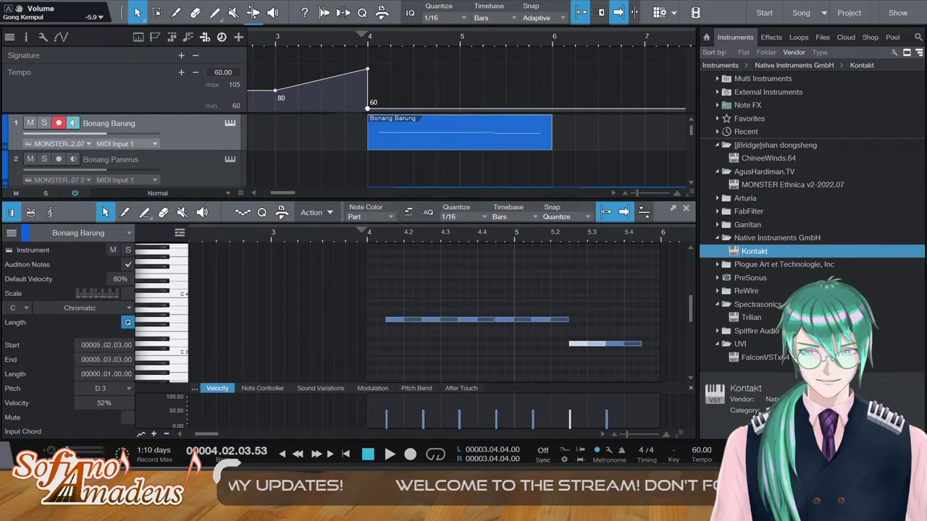
key("space")
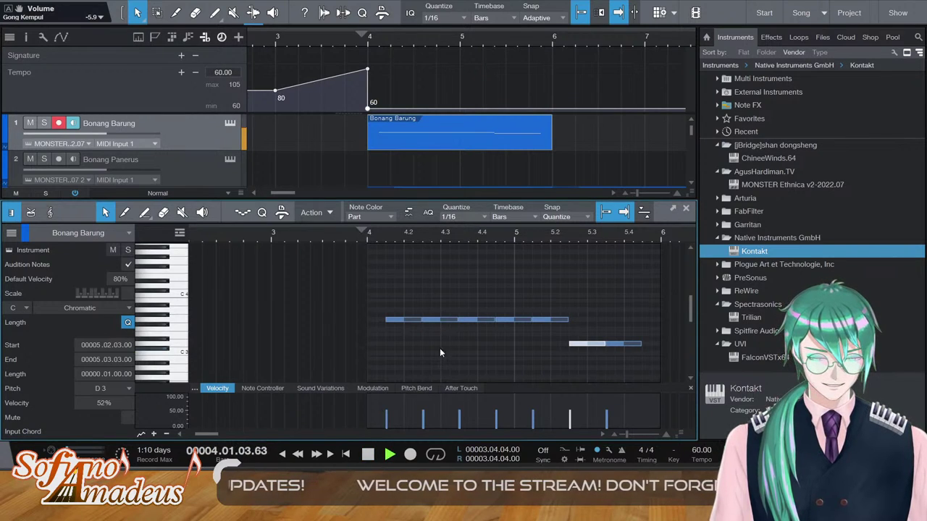
key("space")
left_click_drag(385, 285, 644, 380)
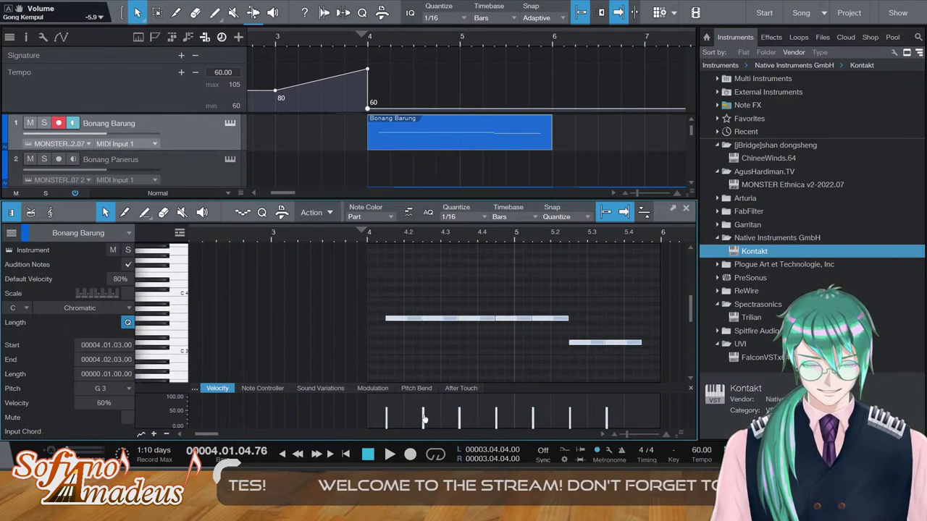
left_click_drag(424, 418, 424, 417)
Return to the full arrangement, duplicate the Bonang Barung part at bar 6 and play the ensemble
key("F2")
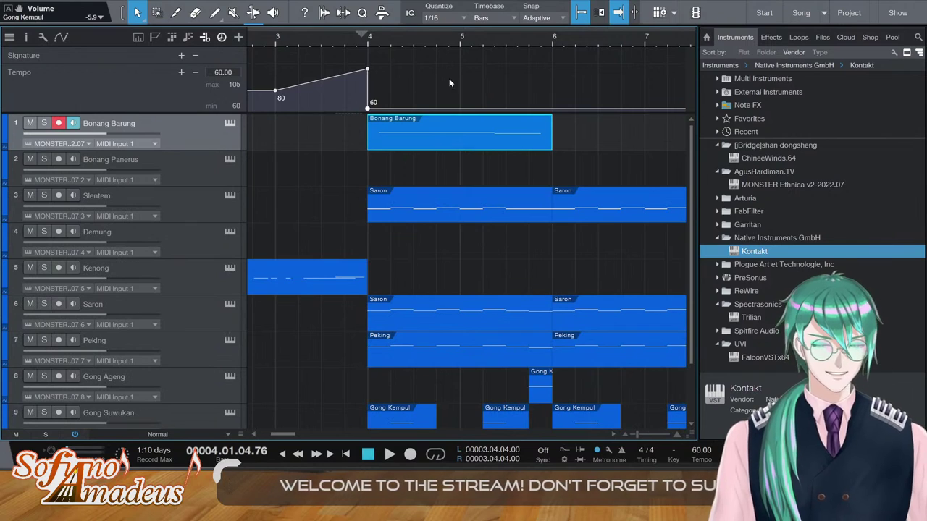
key("space")
key("d")
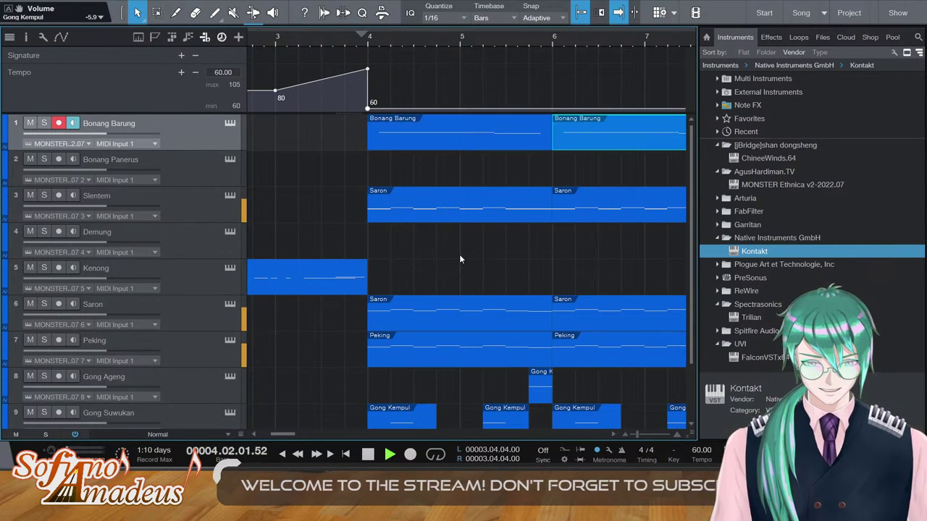
left_click(456, 252)
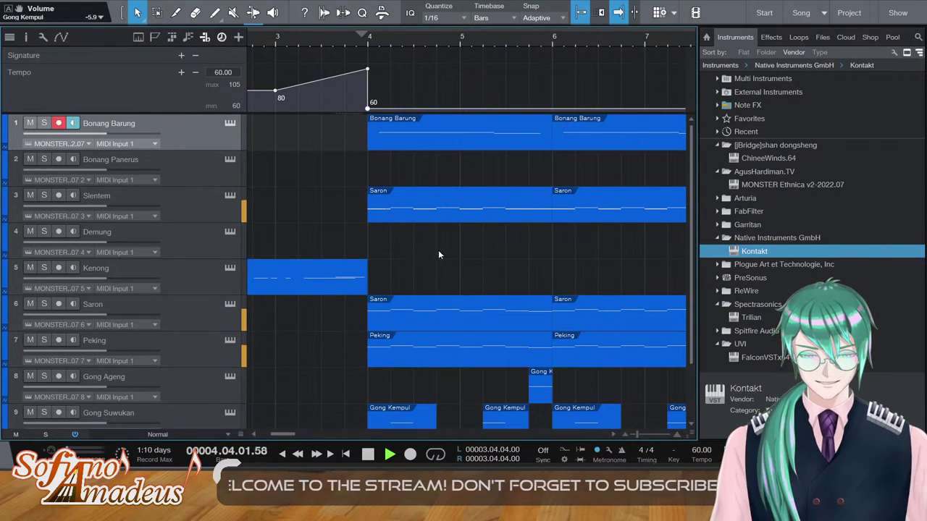
key("space")
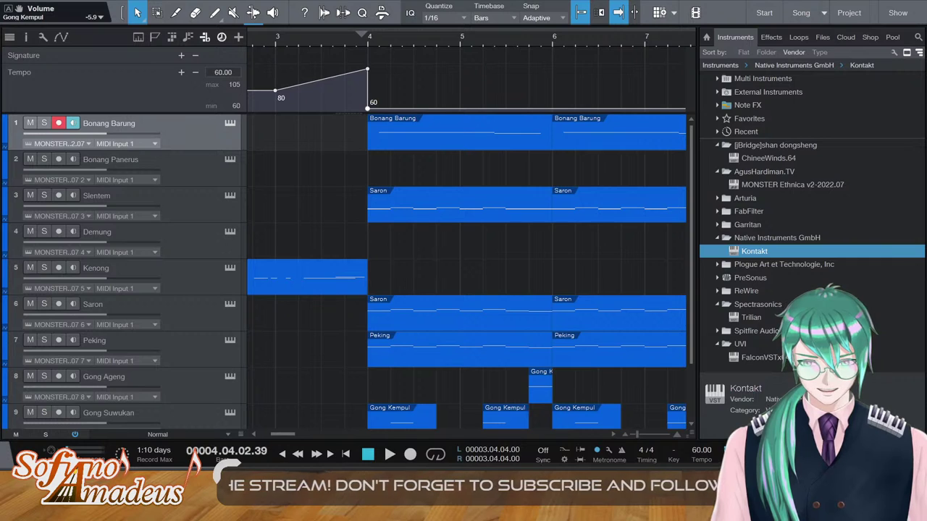
Copy the first Bonang Barung part onto the Bonang Panerus track at bar 4
left_click(361, 42)
scroll(437, 254, "down", 2)
scroll(438, 255, "up", 2)
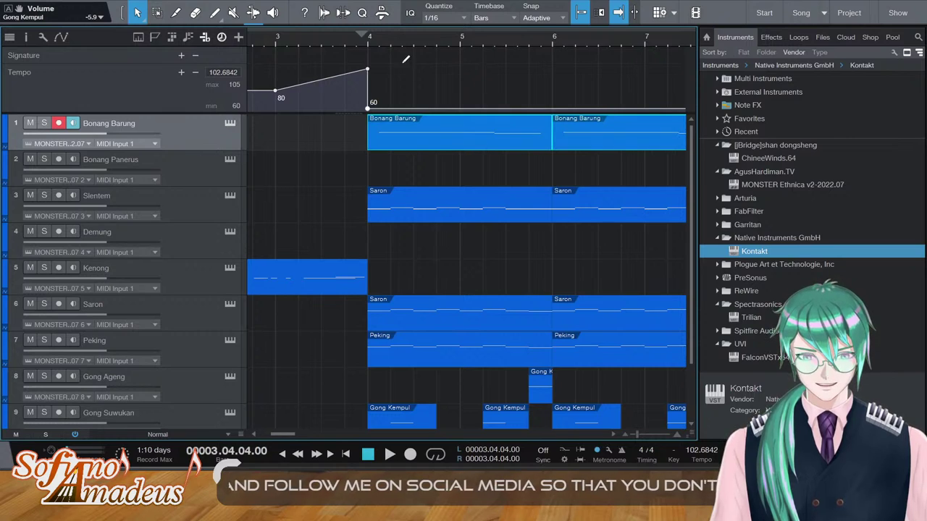
left_click(430, 135)
left_click(182, 172)
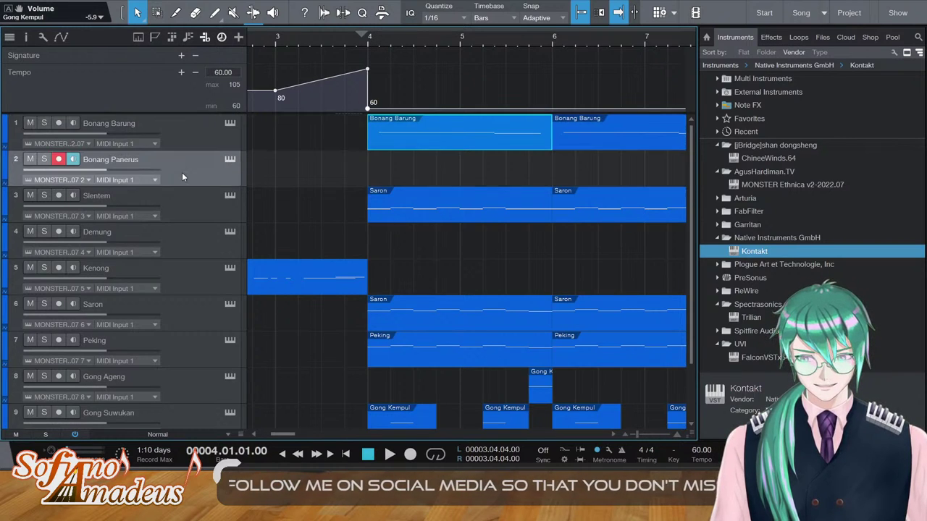
key("ctrl+v")
In the Bonang Panerus part, shorten the first G3 note to two sixteenths and duplicate it at 4.2.1
double_click(444, 172)
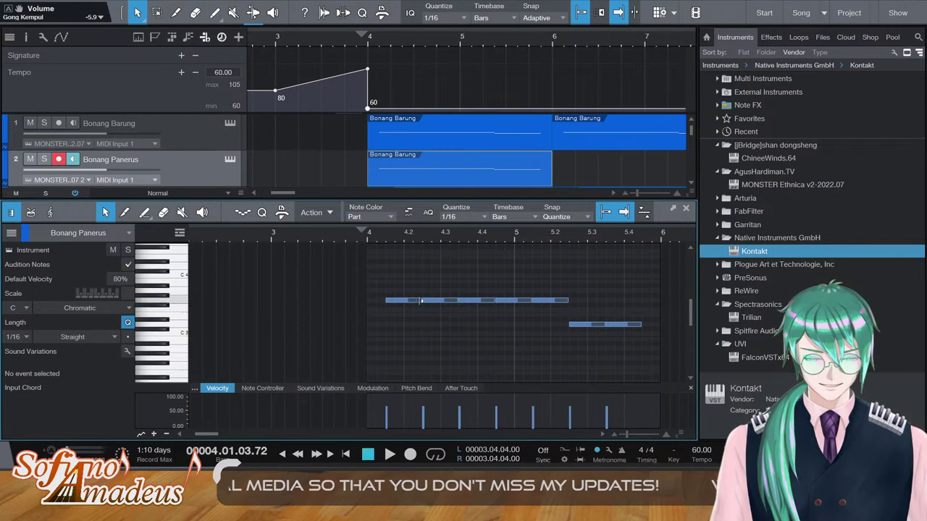
mouse_move(421, 301)
left_mouse_down()
mouse_move(406, 301)
mouse_move(437, 304)
left_mouse_up()
key("d")
Try a three-note G3 pattern ending at 4.3.1 with the G3 notes from 4.3.3 deleted, then undo the edits
left_click(549, 313)
key("Delete")
left_click_drag(573, 307, 372, 301)
double_click(353, 238)
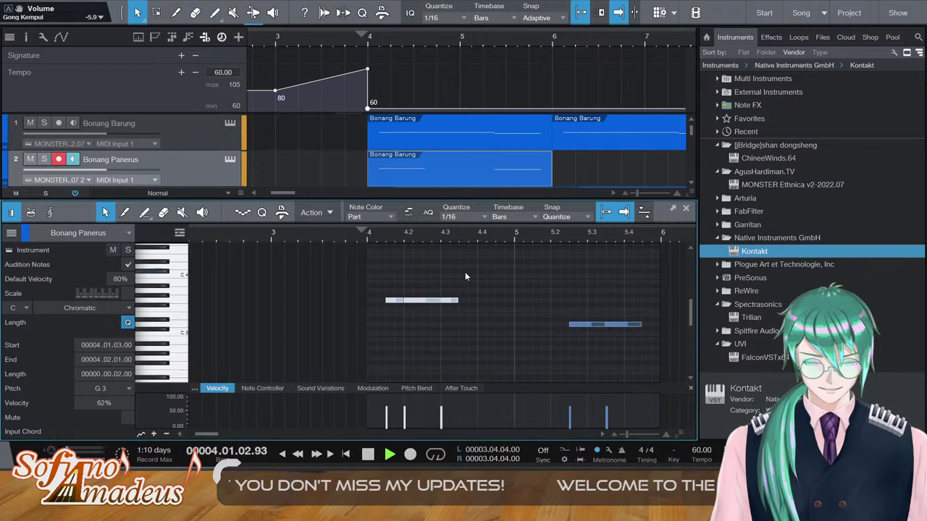
key("space")
left_click(440, 320)
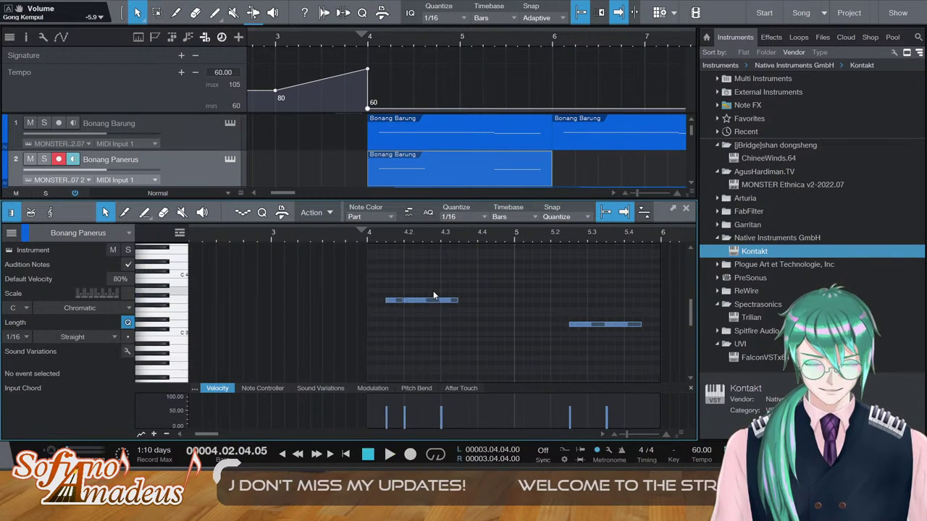
key("ctrl+z")
key("ctrl+z")
key("ctrl+z")
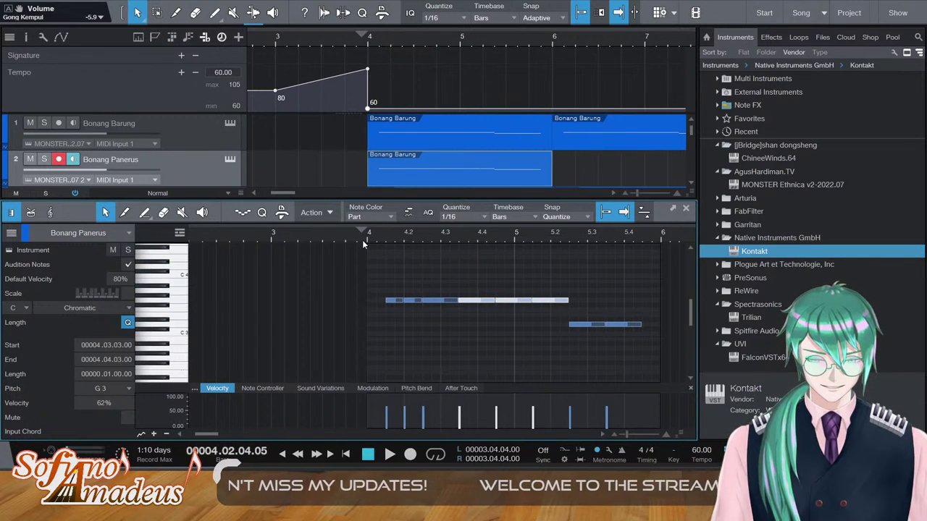
Make the G3 note at 4.2.1 three sixteenths long, start the following note at 4.2.4, and play the rhythm from bar 4
key("space")
left_click(427, 301)
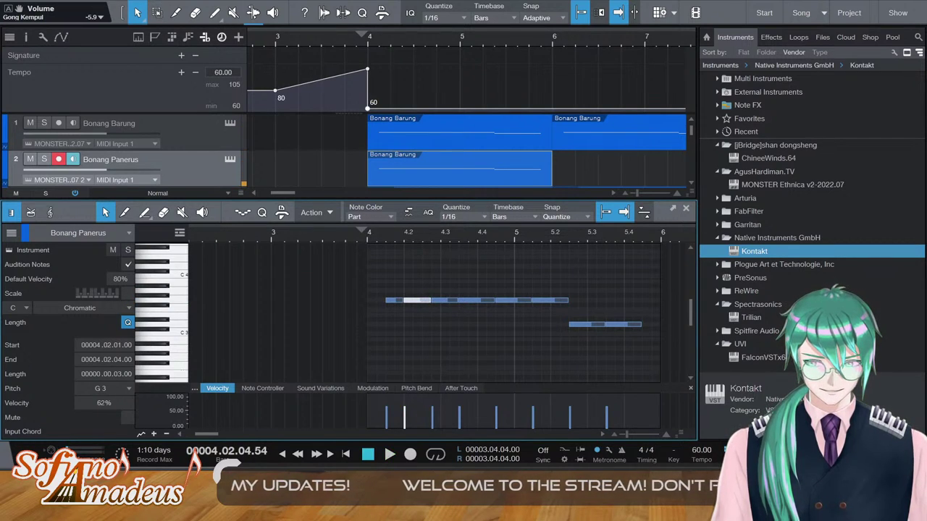
key("space")
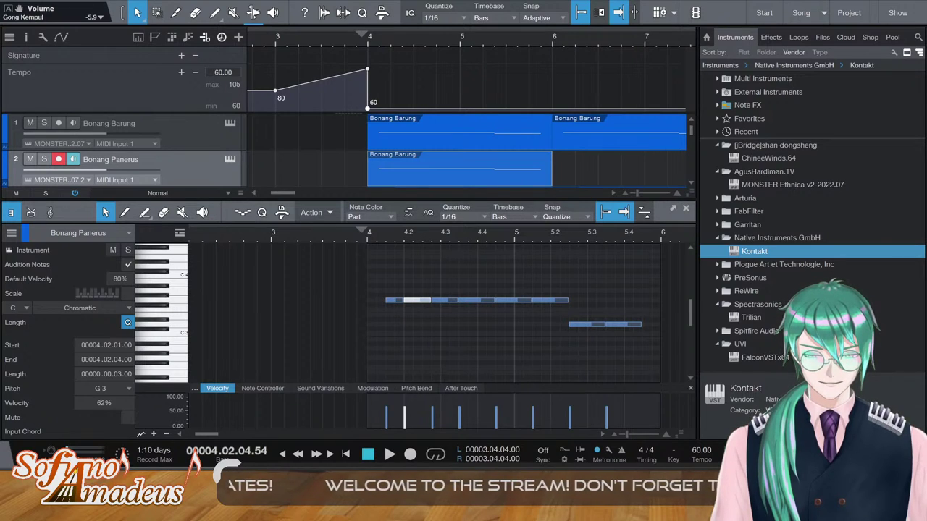
left_click(369, 236)
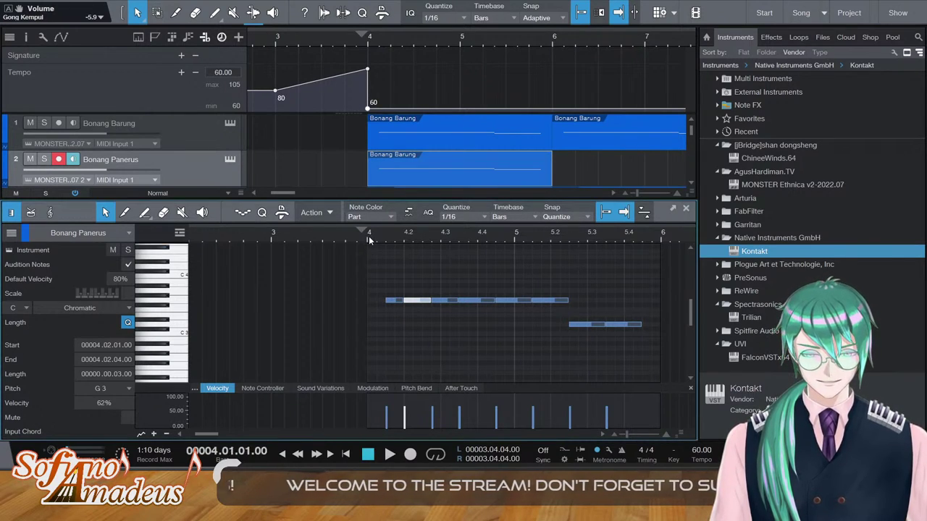
key("space")
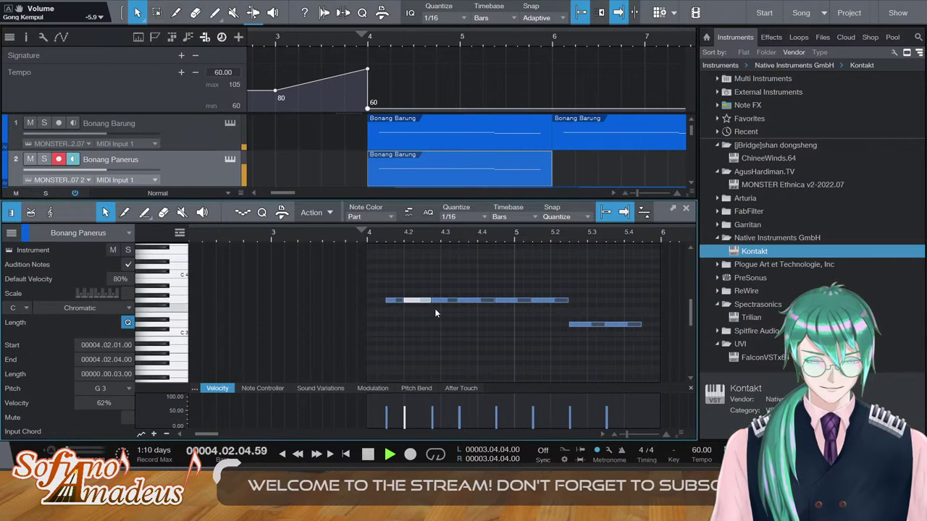
key("space")
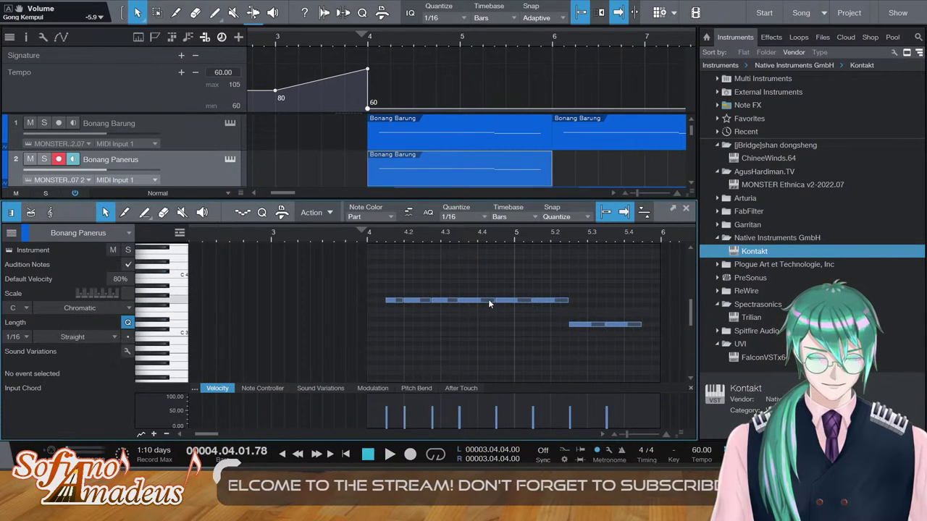
Delete the Bonang Panerus G3 notes from 4.3.3 onward, duplicate the opening three-note G3 pattern there, and start playback from bar 4
left_click_drag(607, 312, 495, 294)
key("Delete")
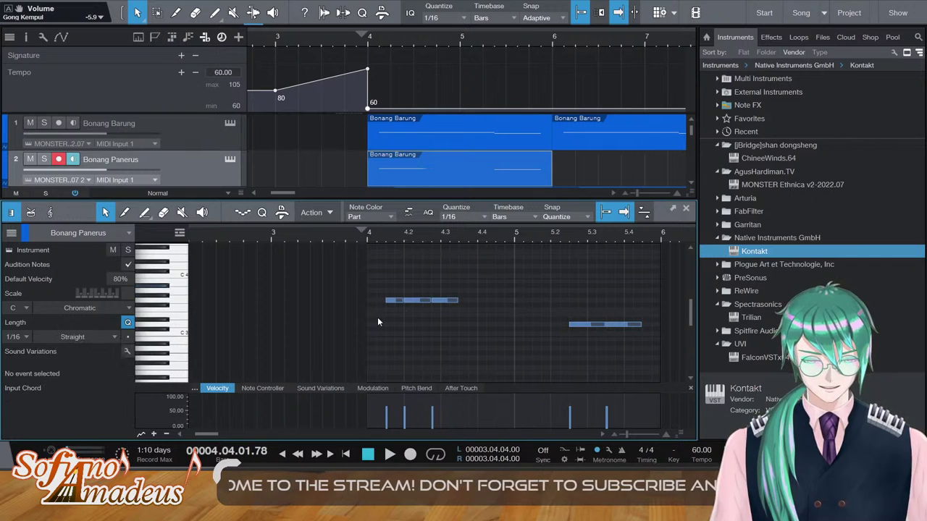
left_click_drag(377, 317, 434, 296)
key("d")
left_click(366, 236)
key("space")
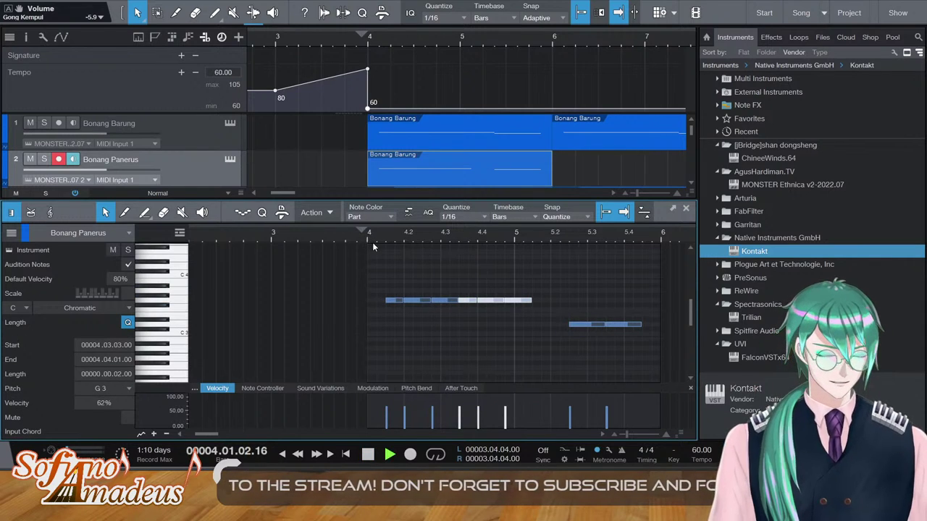
Try repeating the three-note G3 pattern at 5.1.3, removing its last note and the two D3 notes
key("d")
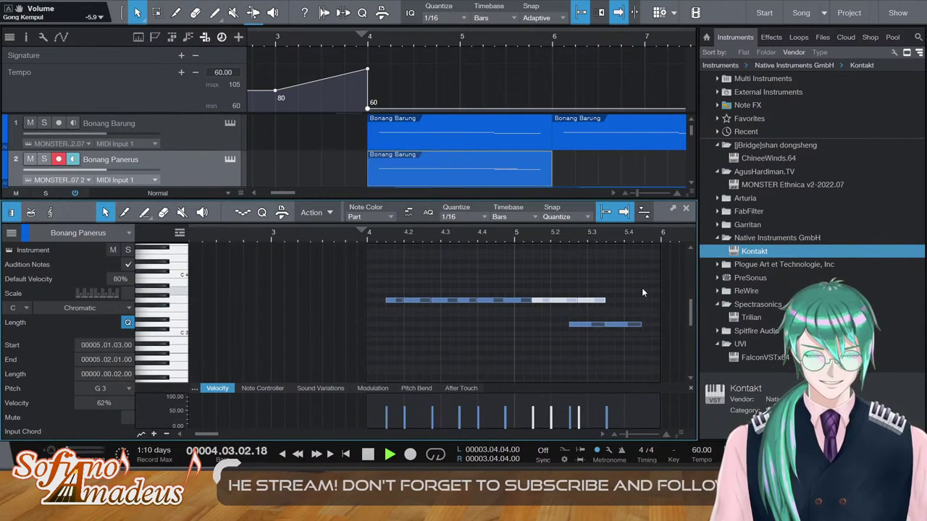
left_click_drag(649, 315, 576, 352)
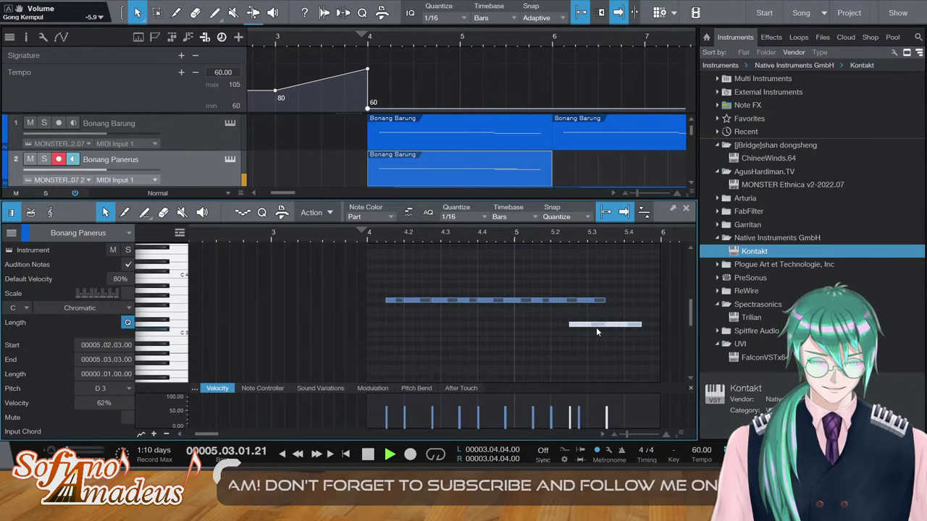
left_click_drag(606, 288, 591, 310)
key("Delete")
left_click_drag(588, 344, 653, 307)
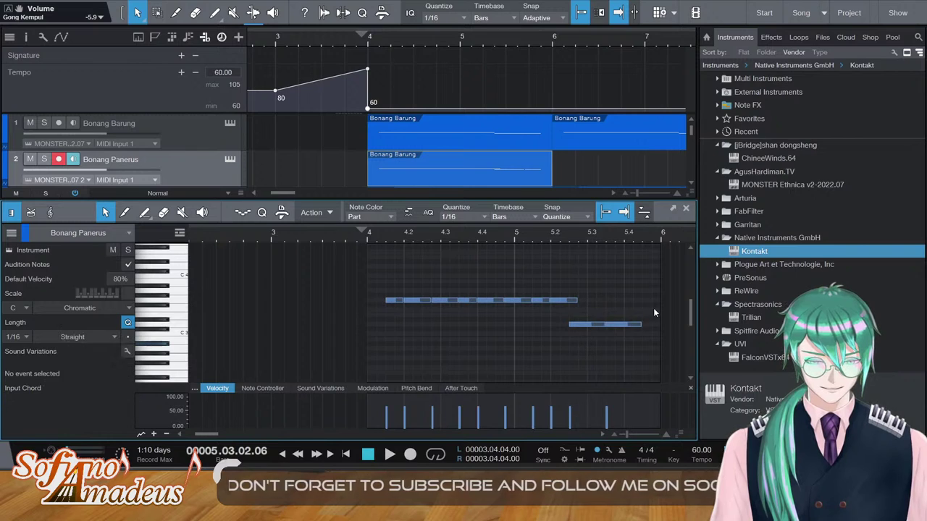
key("Delete")
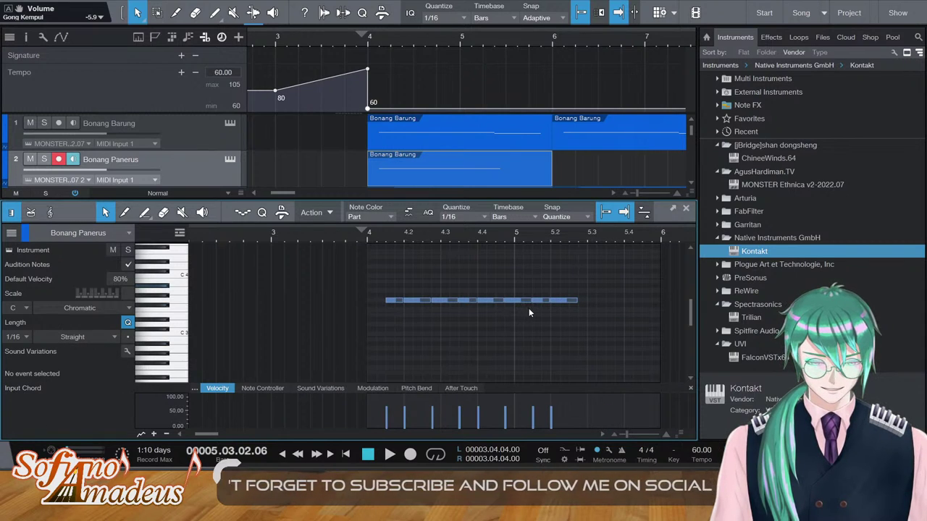
left_click_drag(515, 310, 582, 294)
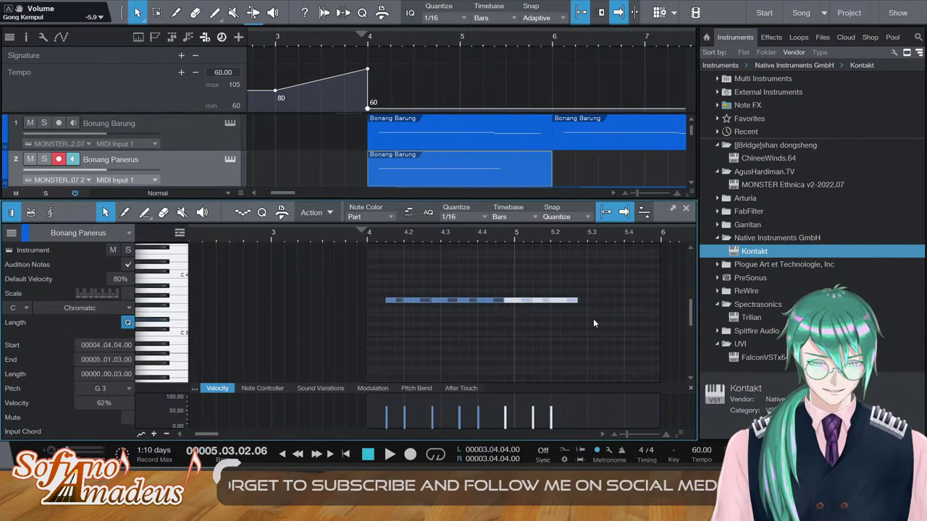
Undo the note deletions and the repeat of the G3 pattern at 5.1.3
left_click(591, 315)
key("ctrl+z")
key("ctrl+z")
key("ctrl+z")
key("ctrl+z")
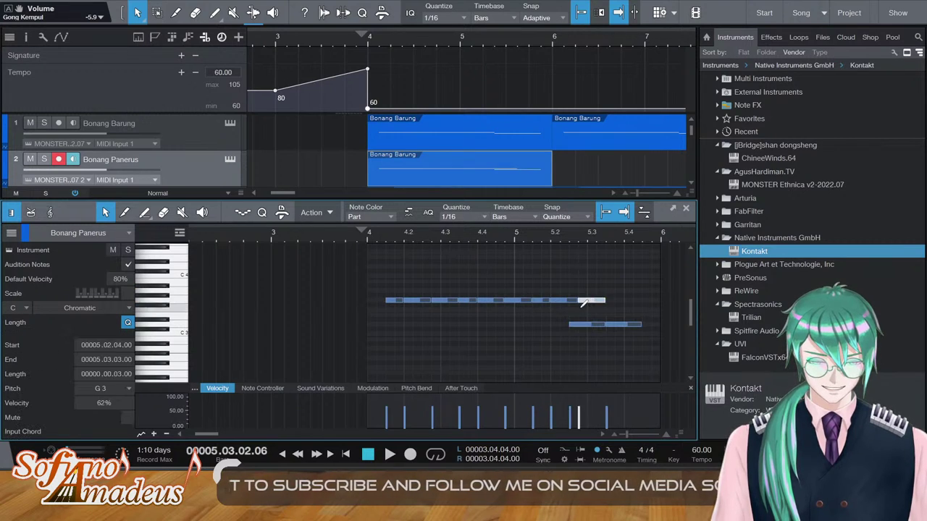
key("d")
key("d")
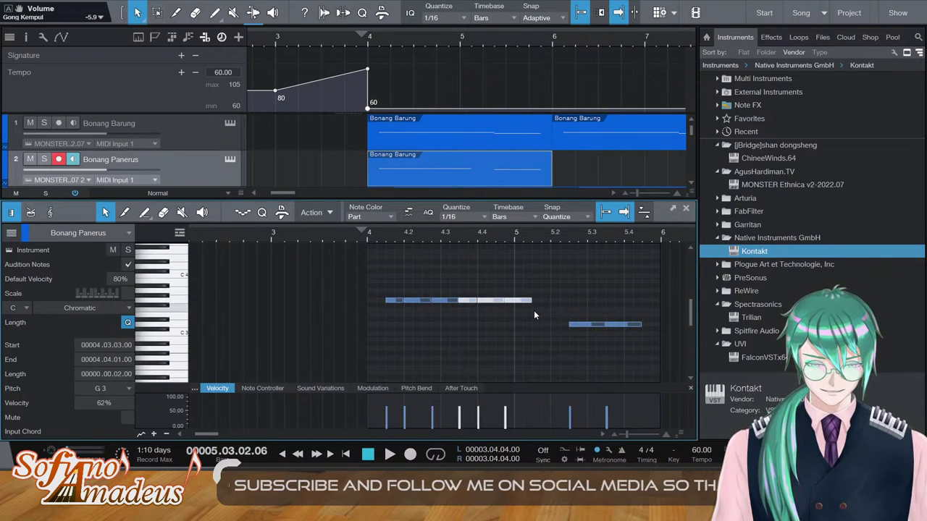
Duplicate the three-note G3 pattern at 5.1.3 in the Bonang Panerus part and delete the two D3 notes
left_click(629, 290)
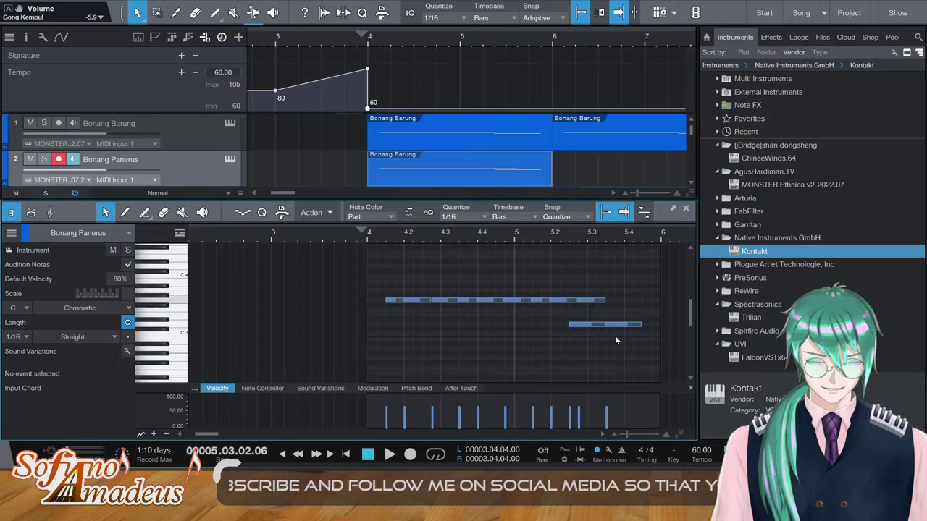
left_click_drag(571, 353, 622, 293)
key("Delete")
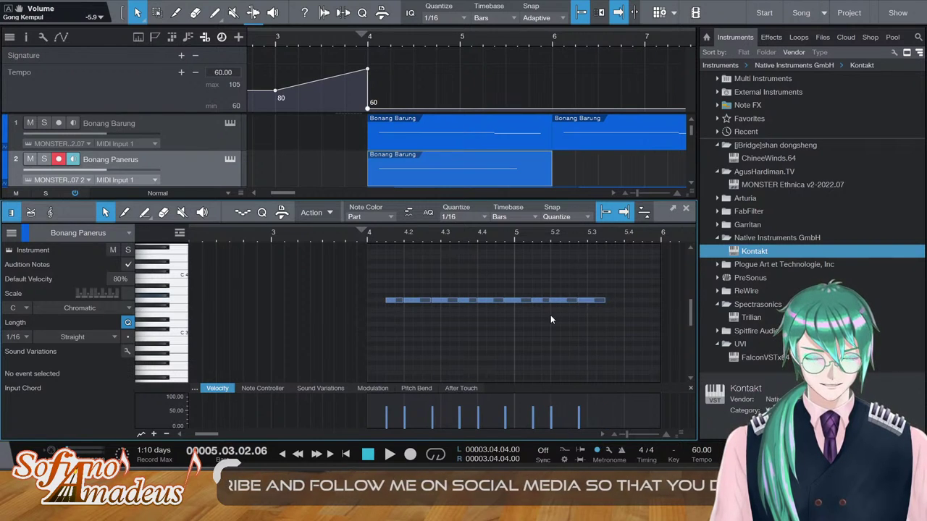
Play the Bonang Panerus rhythm from bar 4, stop playback, and clear the note selection
left_click_drag(551, 315, 601, 296)
double_click(365, 239)
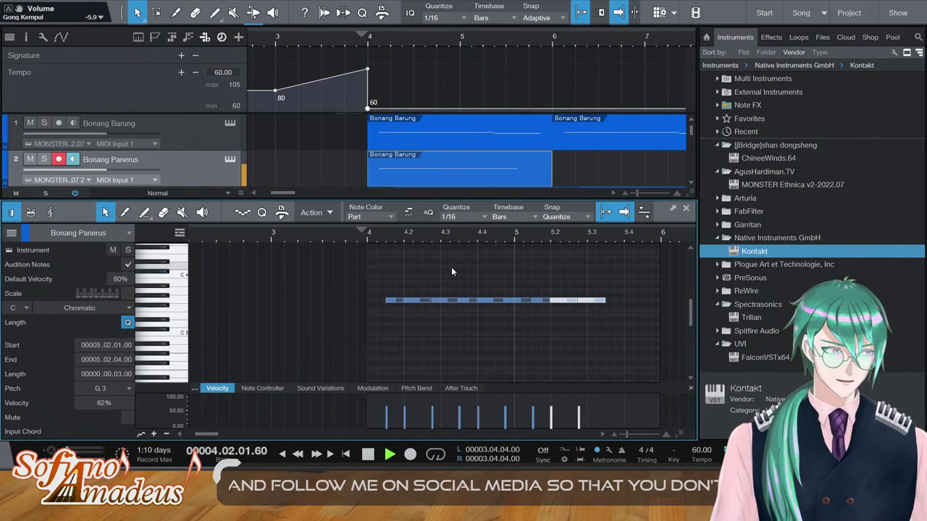
key("space")
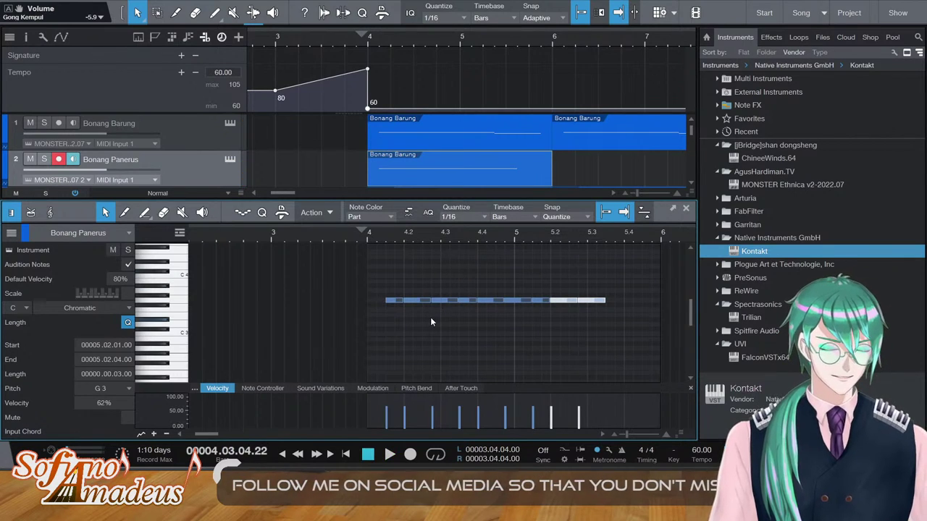
left_click(534, 326)
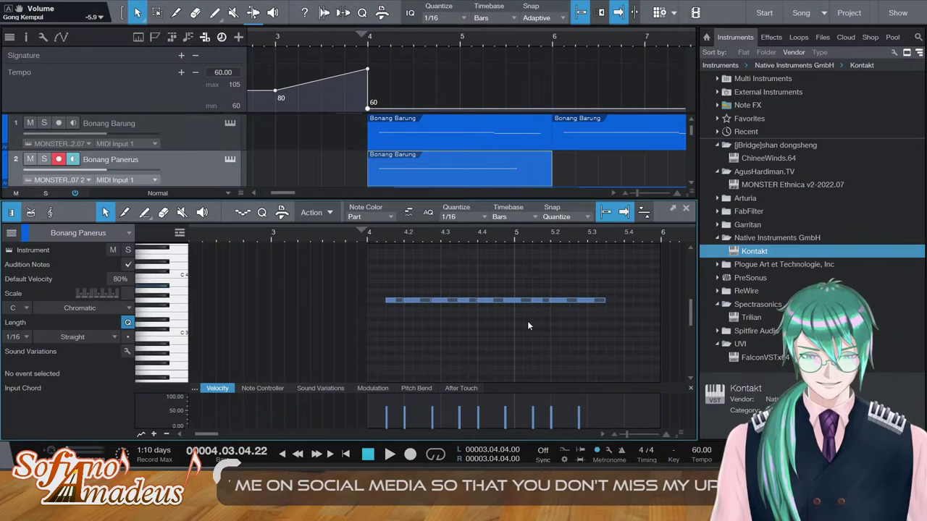
Try duplicating the last three G3 notes at 5.3.3 and transposing the copies down to D#3
left_click(598, 299)
left_click_drag(609, 271, 531, 321)
key("d")
key("Down")
key("Down")
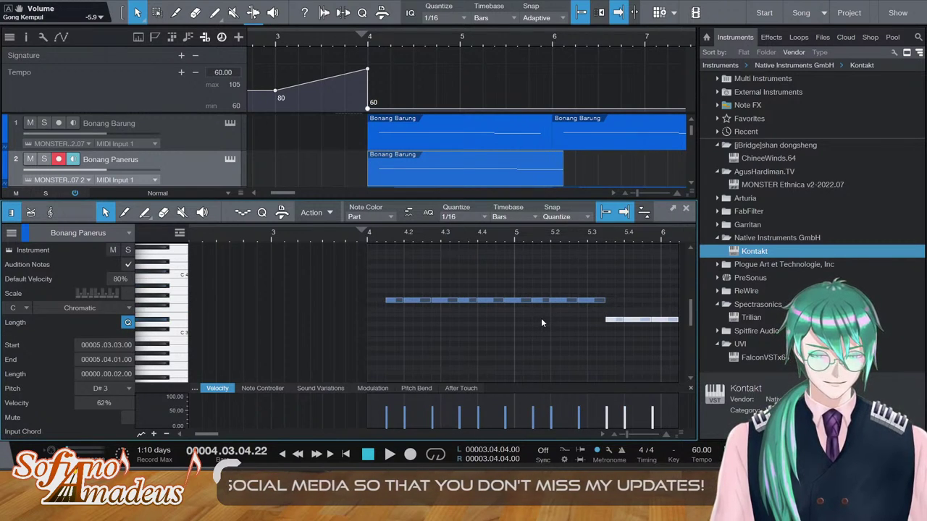
Undo the transposition and duplication of the three notes at 5.3.3, and resume playback
key("ctrl+z")
key("ctrl+z")
key("ctrl+z")
key("space")
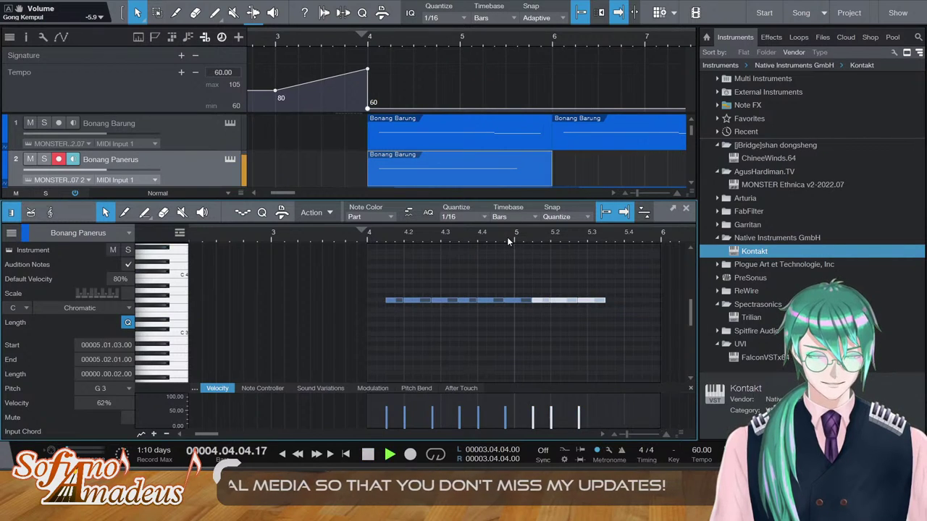
Lower the last note of the Bonang Panerus clip to D#3 and play it back
key("space")
left_click(594, 300)
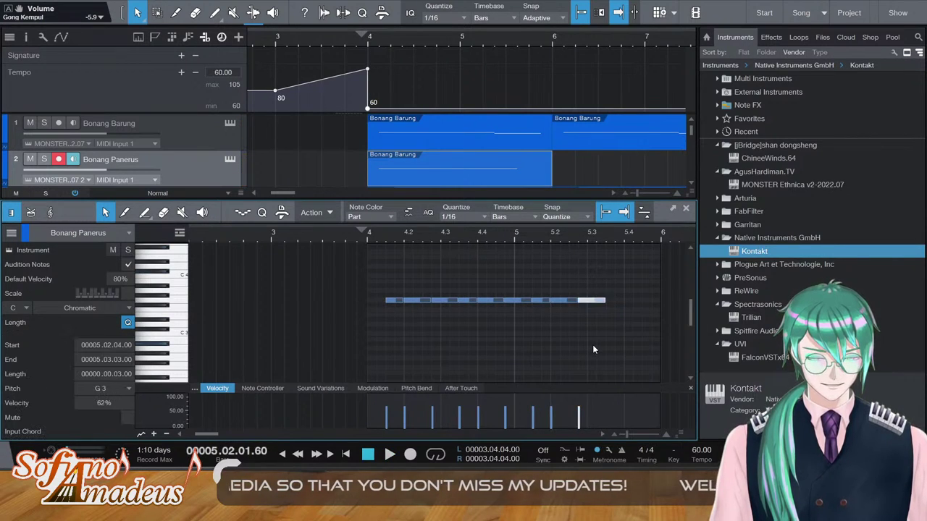
key("Down")
key("Down")
key("Down")
key("Down")
key("space")
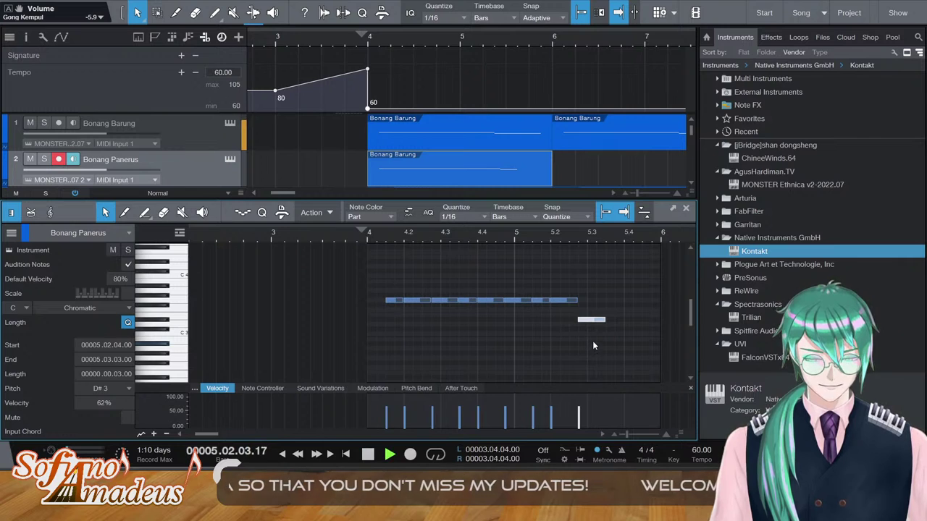
Copy the two G3 notes starting at 5.1.3 in the Bonang Panerus clip to 5.3.3 and lower the copies to D#3
left_click(580, 286)
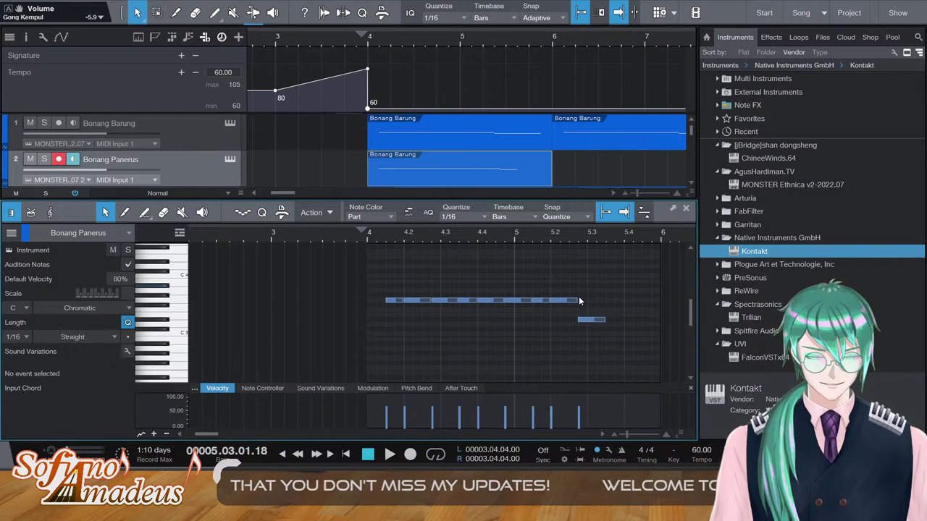
left_click_drag(537, 315, 561, 296)
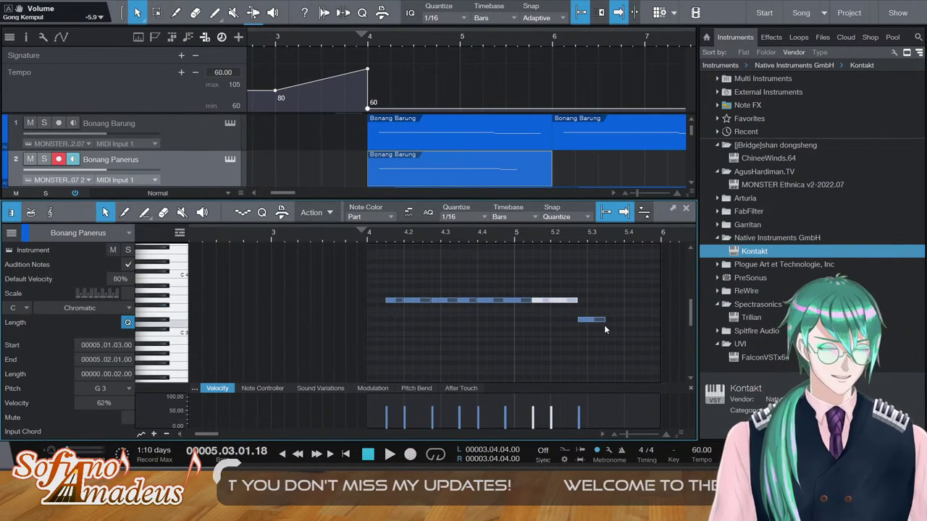
key("space")
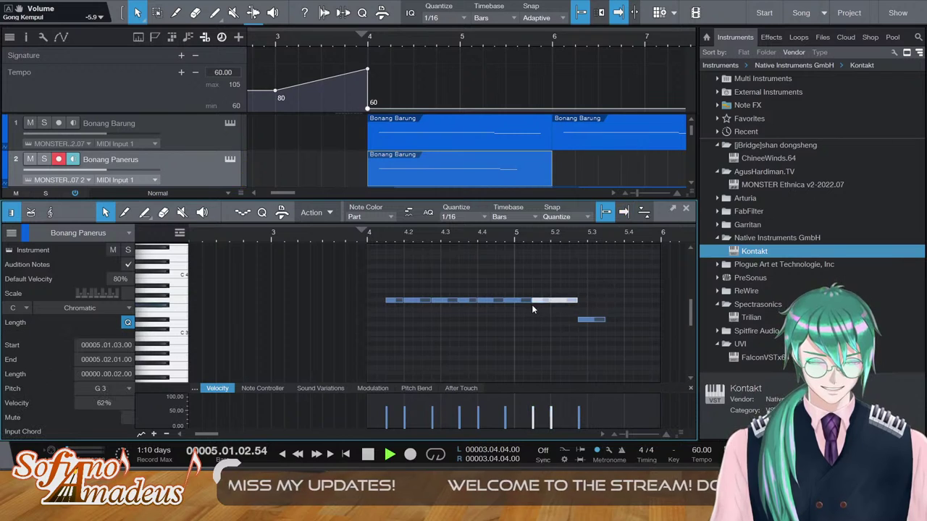
key("space")
left_click(607, 240)
key("ctrl+v")
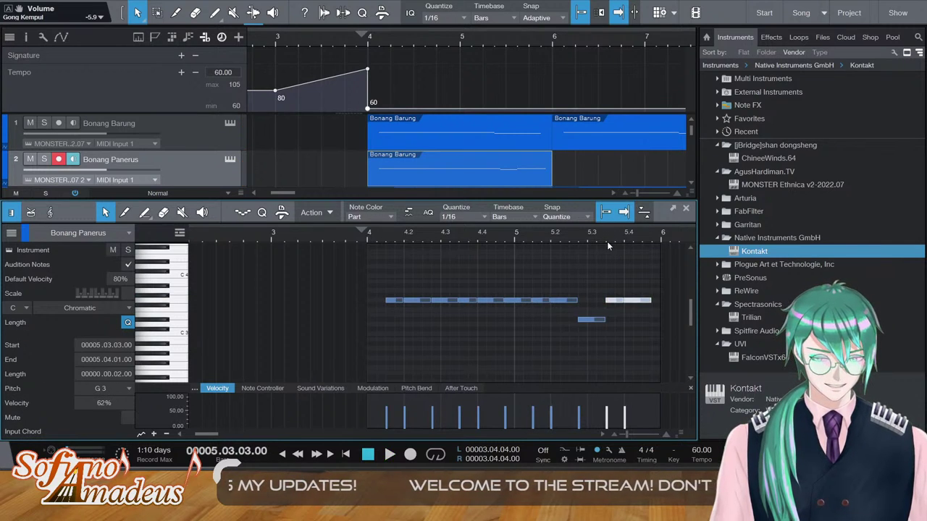
key("Down")
key("Down")
key("Down")
key("Down")
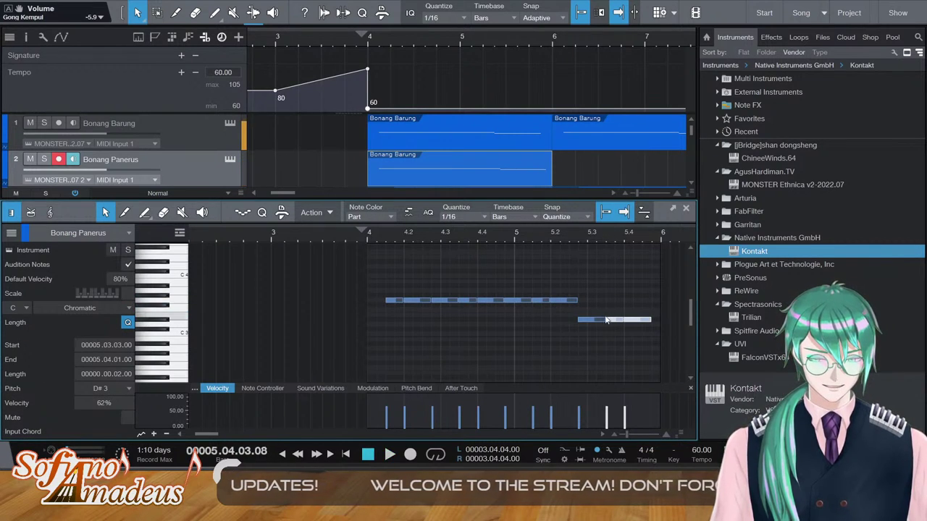
Lower the final three Bonang Panerus notes one semitone to D3 and play the clip from bar 4
left_click(528, 139)
left_click(526, 163)
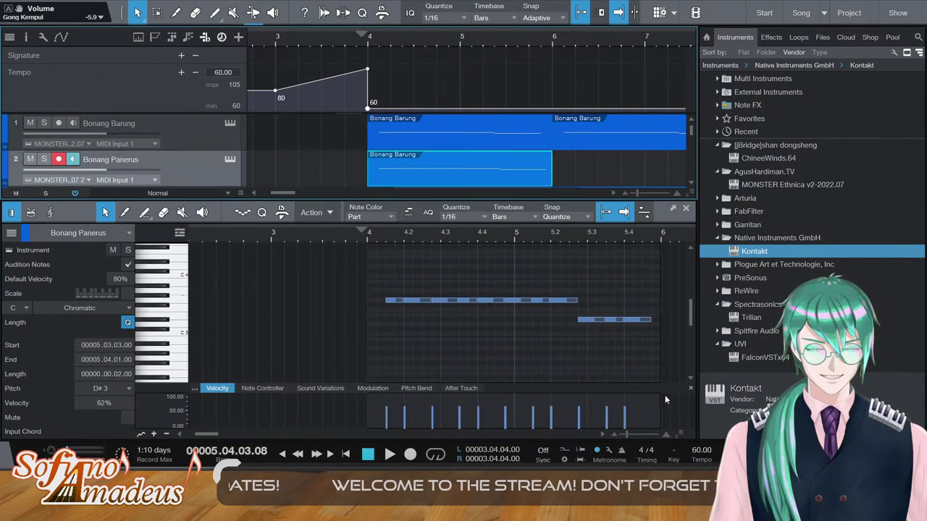
left_click(634, 320)
left_click_drag(652, 307, 578, 334)
key("Down")
left_click(370, 237)
key("space")
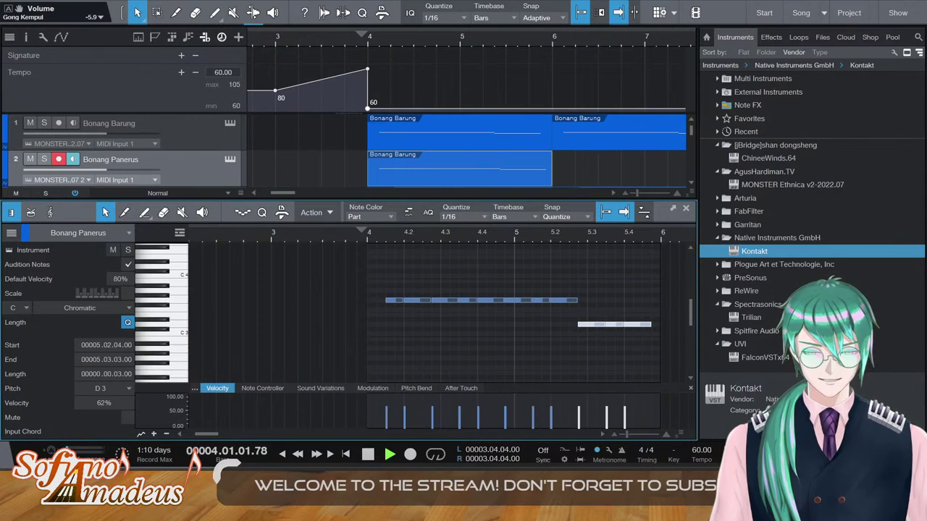
key("F2")
key("space")
Duplicate all notes of the first Bonang Barung clip one octave higher and listen to the track soloed
double_click(460, 137)
key("ctrl+a")
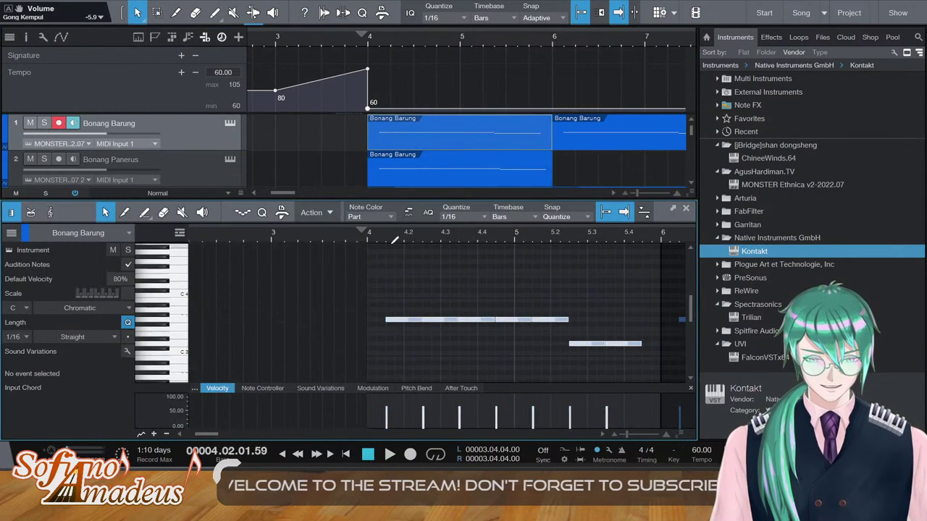
key("ctrl+c")
key("ctrl+v")
key("shift+Up")
key("space")
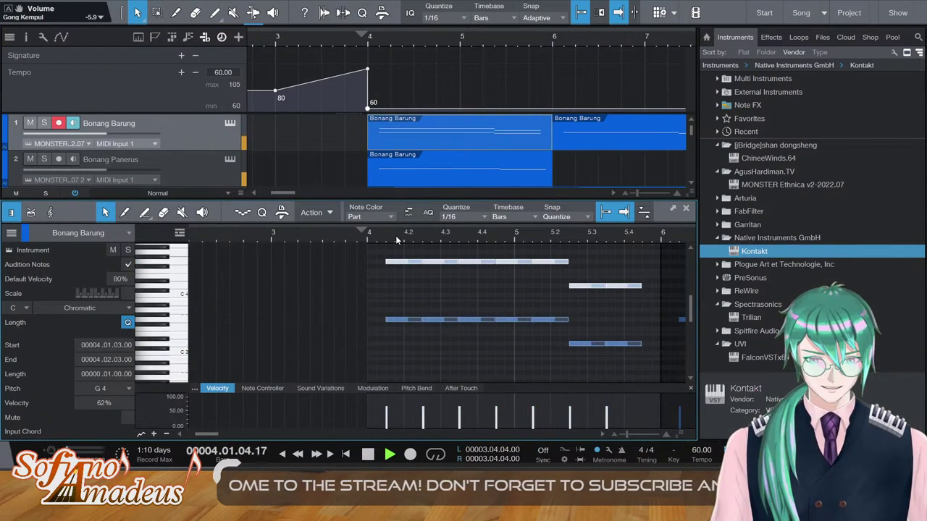
key("s")
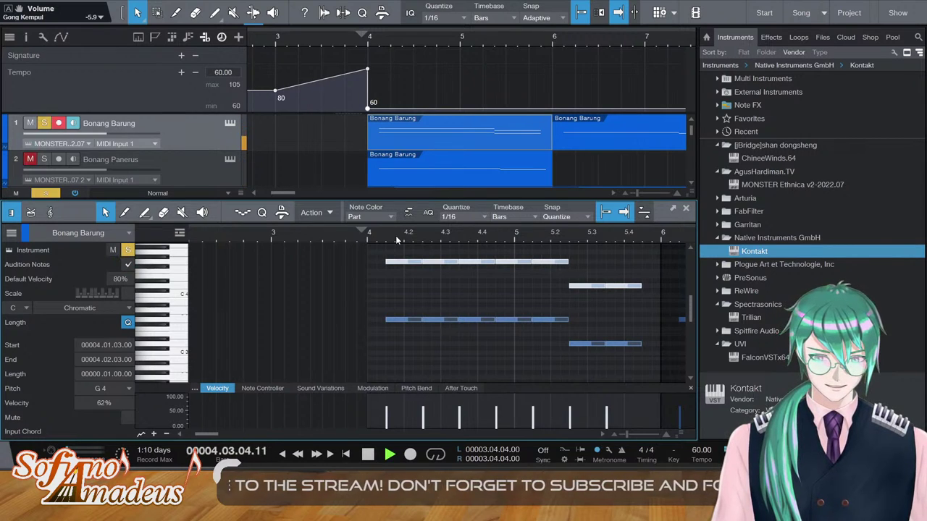
key("space")
Try the duplicated Bonang Barung notes one and two octaves lower
key("shift+Down")
key("shift+Down")
key("shift+Up")
key("shift+Up")
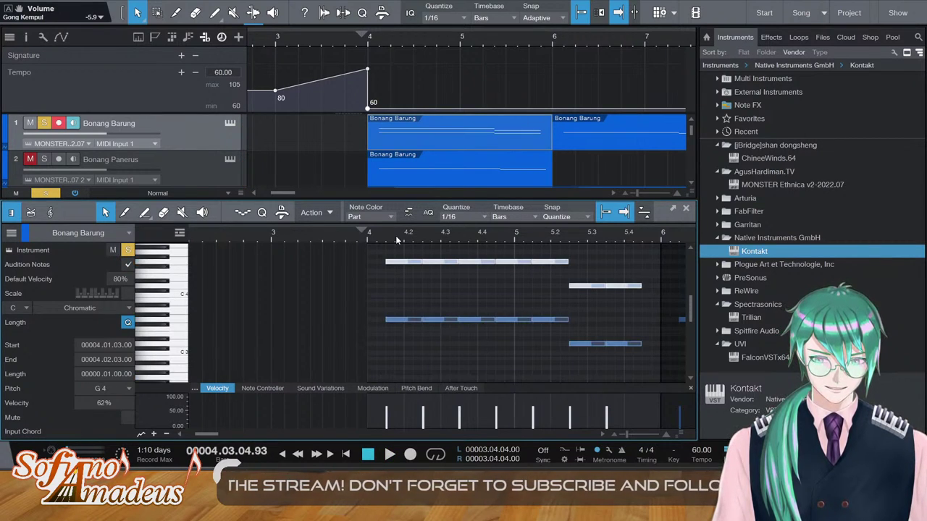
Replace the Bonang Barung clip at bar 6 with a duplicate of the edited clip from bar 4
left_click(586, 129)
key("Delete")
left_click(526, 134)
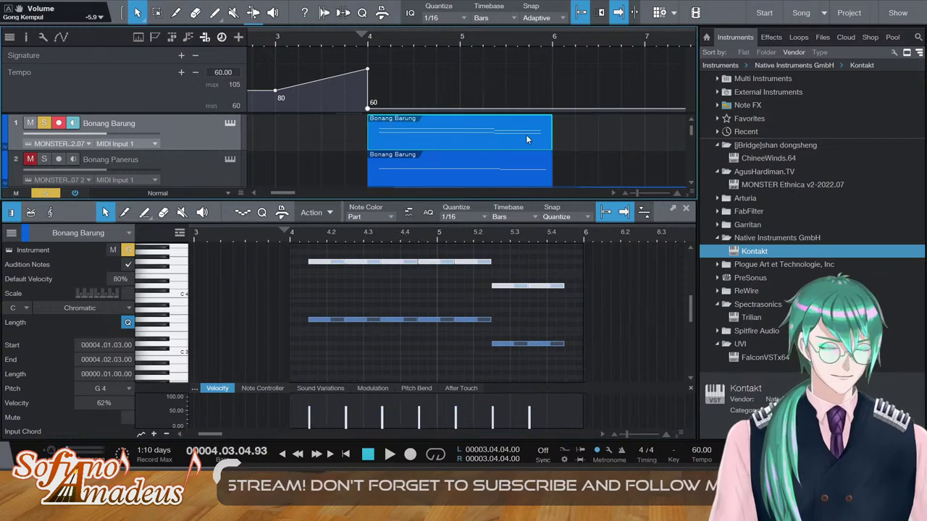
key("d")
Duplicate all notes of the Bonang Panerus clip one octave higher
left_click(486, 177)
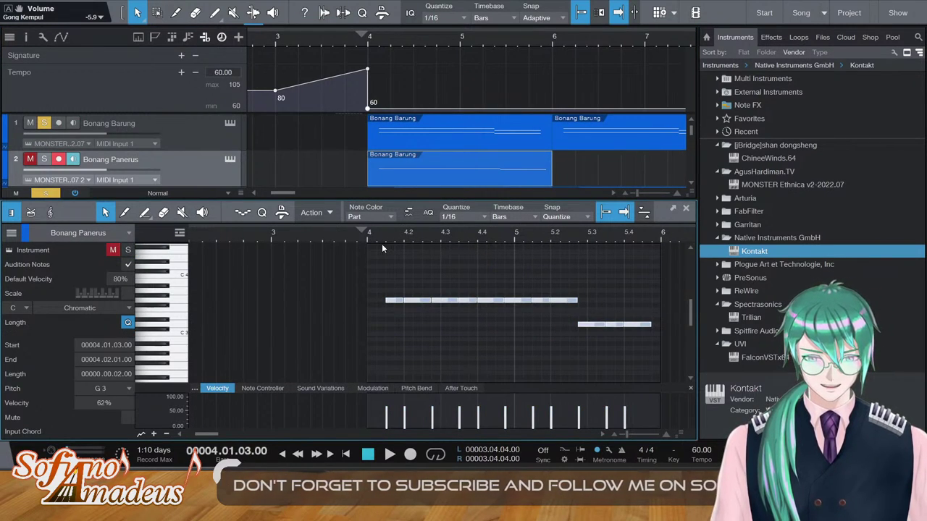
key("shift+Up")
key("shift+Down")
key("shift+Down")
key("shift+Up")
key("shift+Up")
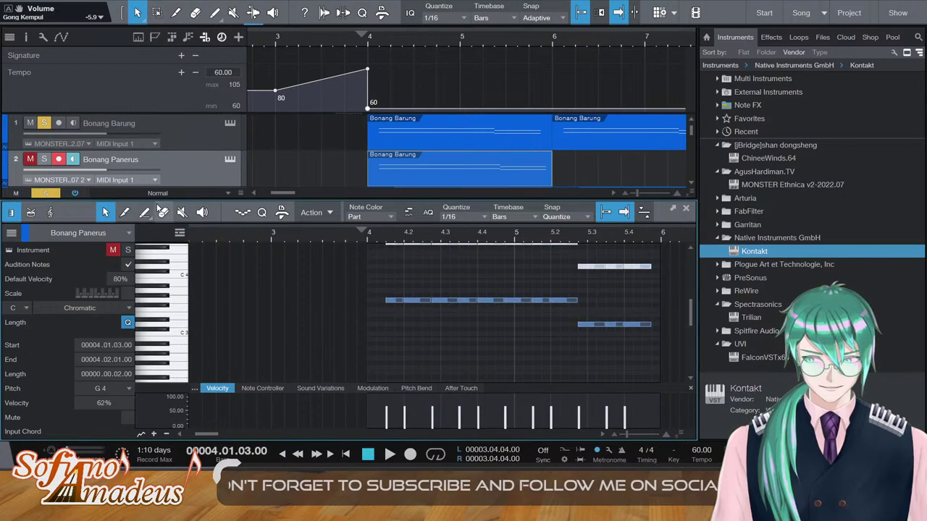
Listen to the doubled Bonang Panerus part soloed, and with the solo switched off
left_click(43, 159)
key("space")
left_click(44, 158)
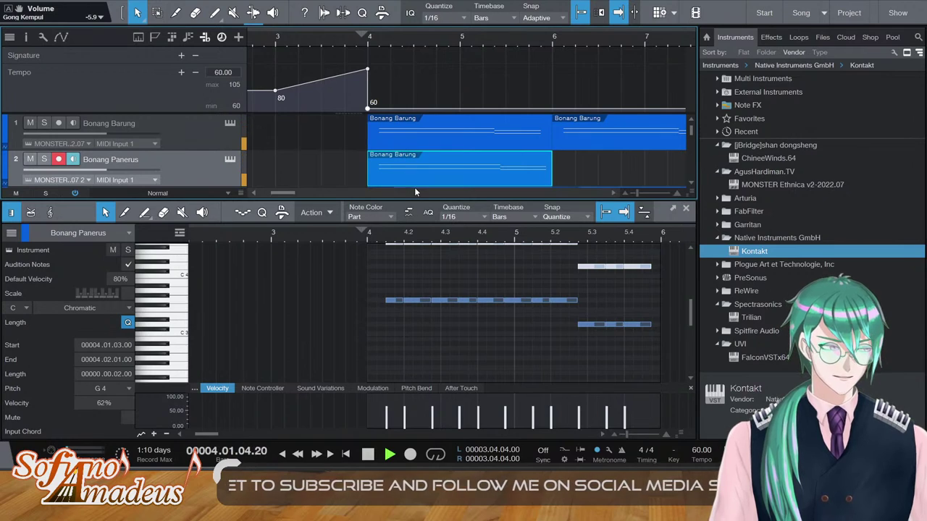
key("space")
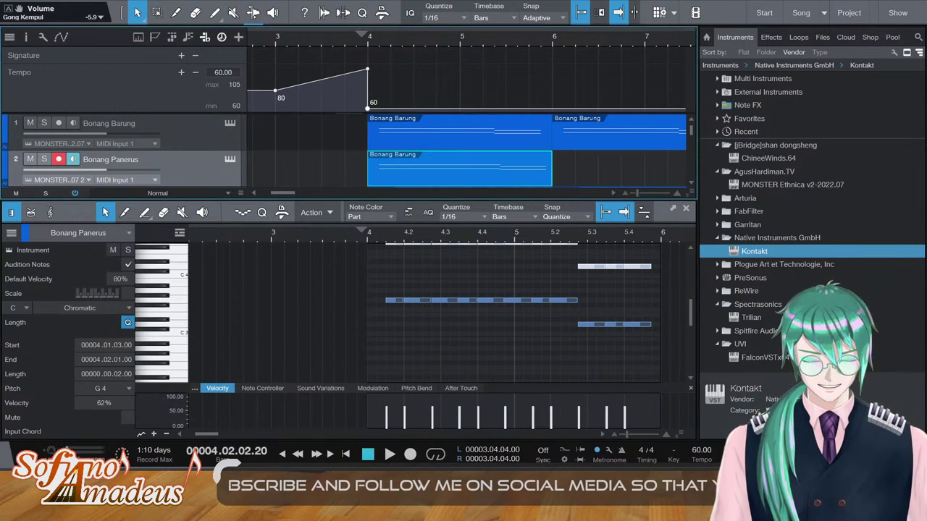
Hide the browser and note editor, duplicate the Bonang Panerus clip to bar 6, and play the arrangement
key("F5")
key("F2")
key("d")
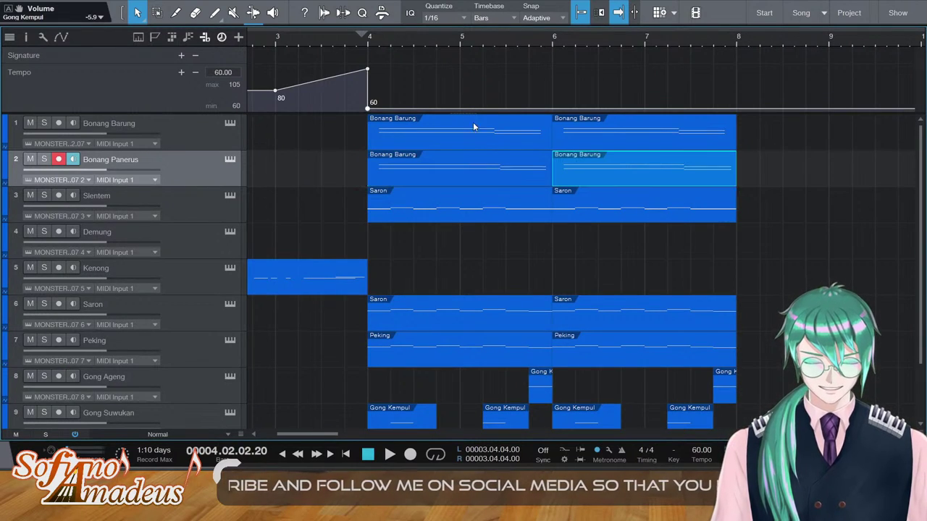
key("space")
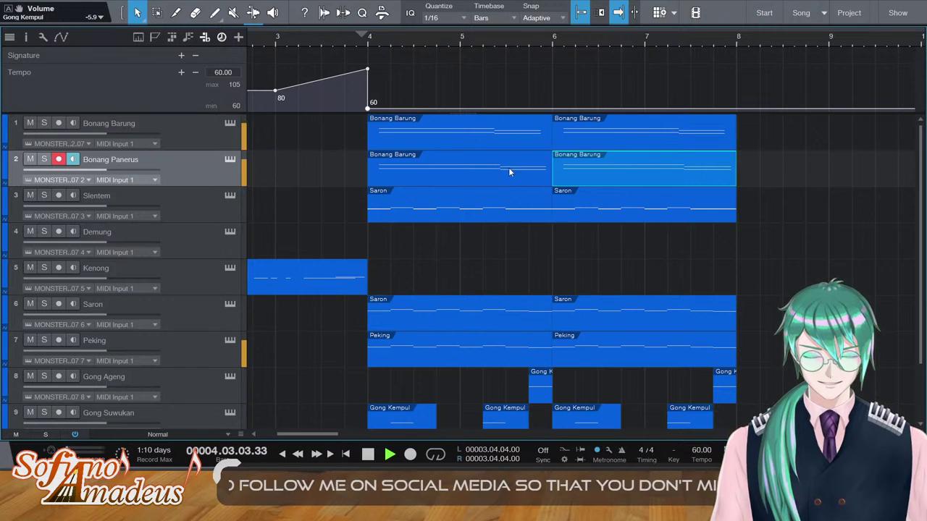
scroll(434, 262, "down", 2)
scroll(432, 264, "up", 1)
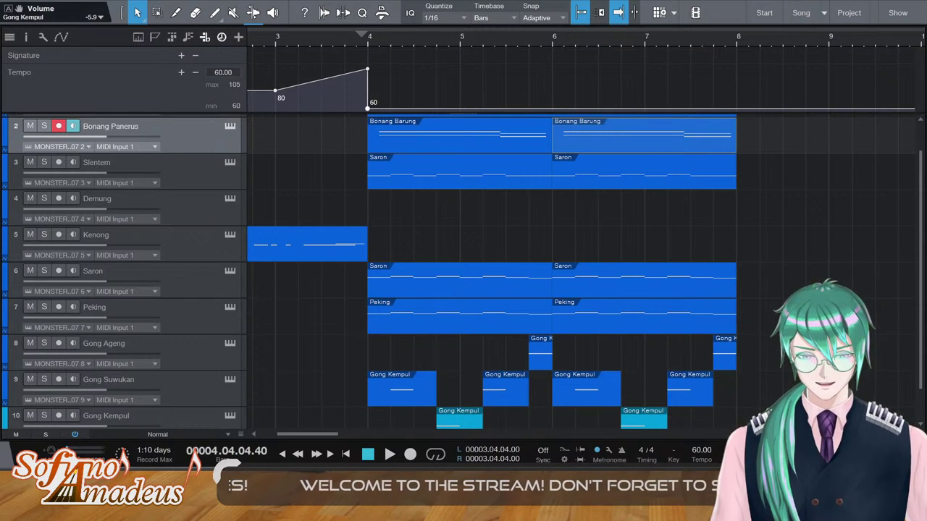
Move the two Saron clips from the Slentem track to the Demung track at bar 4
scroll(426, 255, "down", 1)
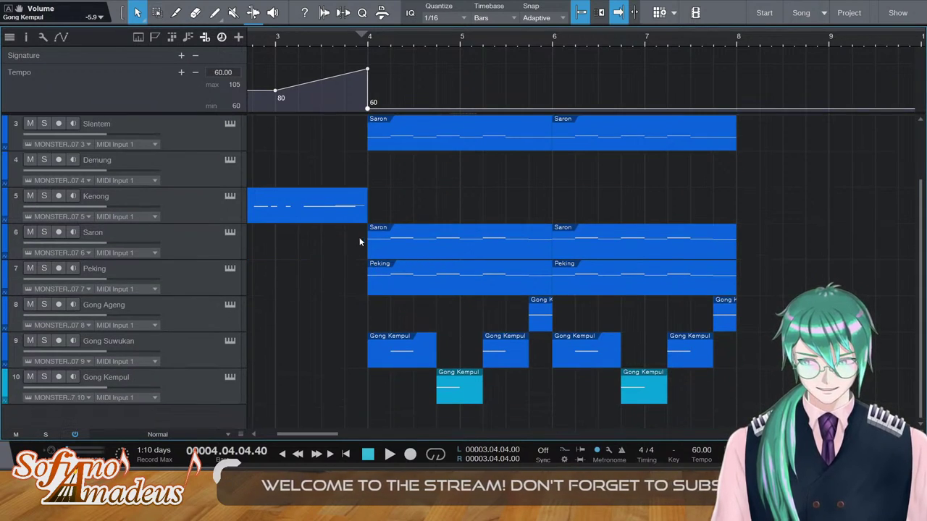
scroll(362, 236, "up", 2)
left_click(312, 195)
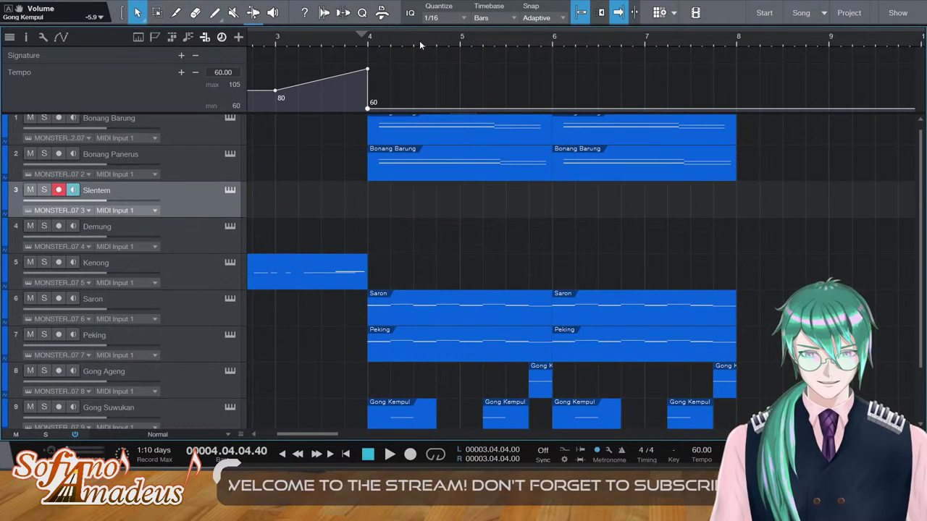
left_click(187, 230)
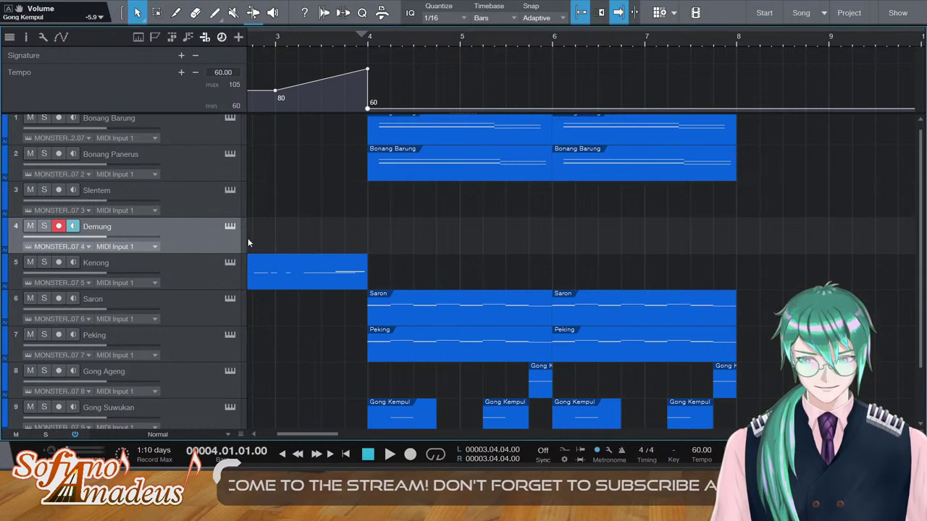
key("ctrl+v")
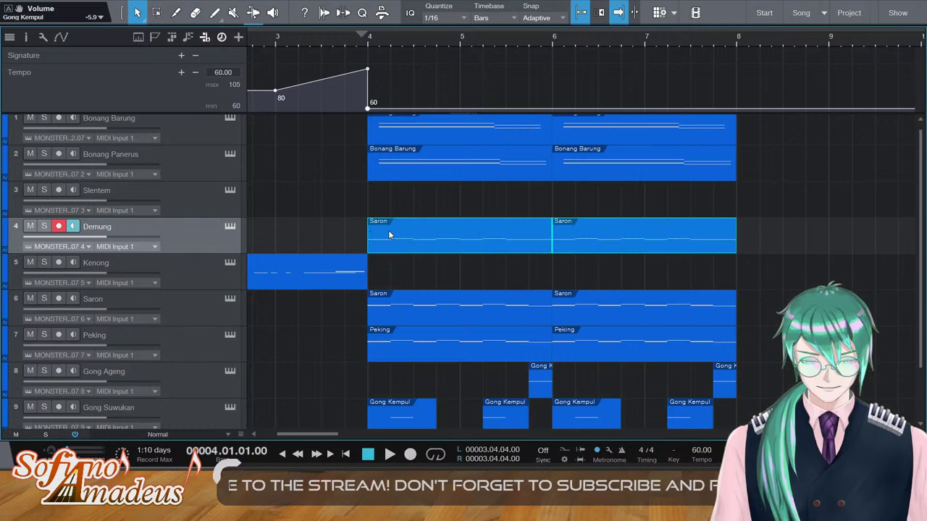
Play the Demung track soloed and examine its notes, then unsolo it and close the note editor
key("space")
key("s")
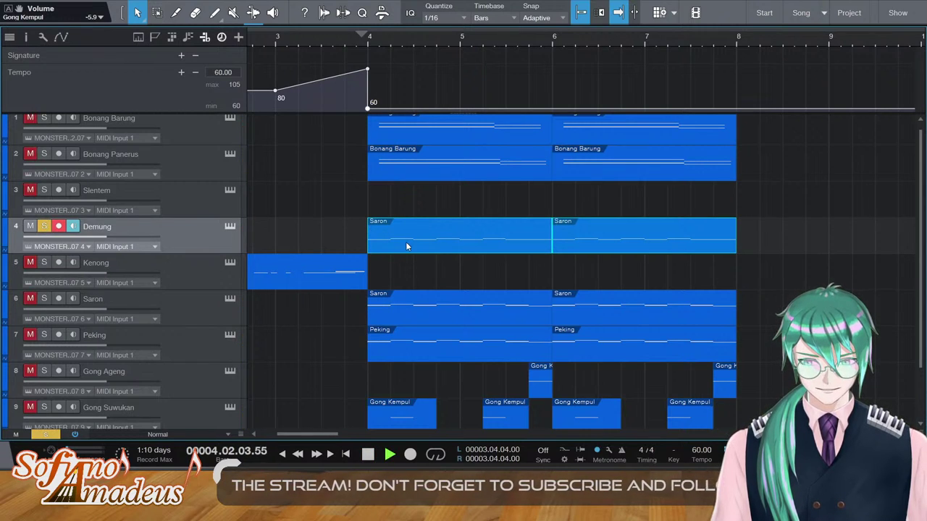
double_click(406, 247)
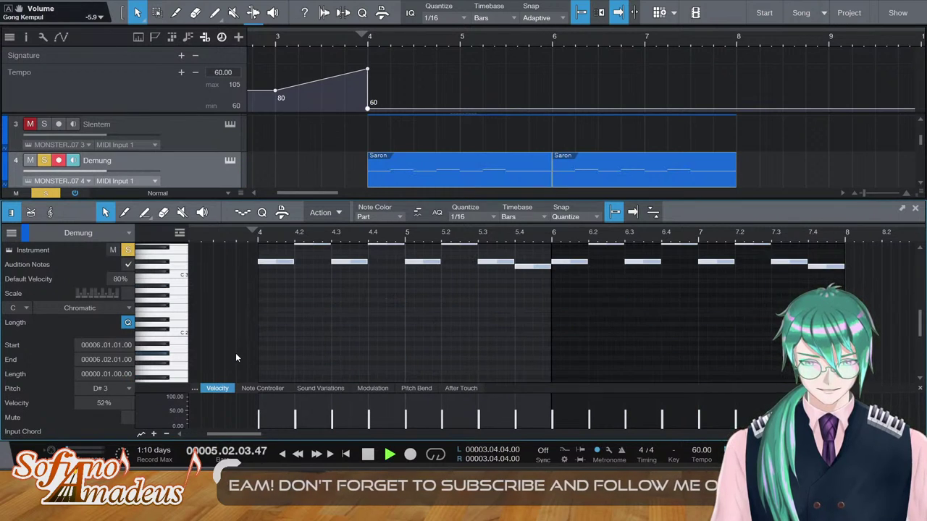
scroll(315, 310, "up", 2)
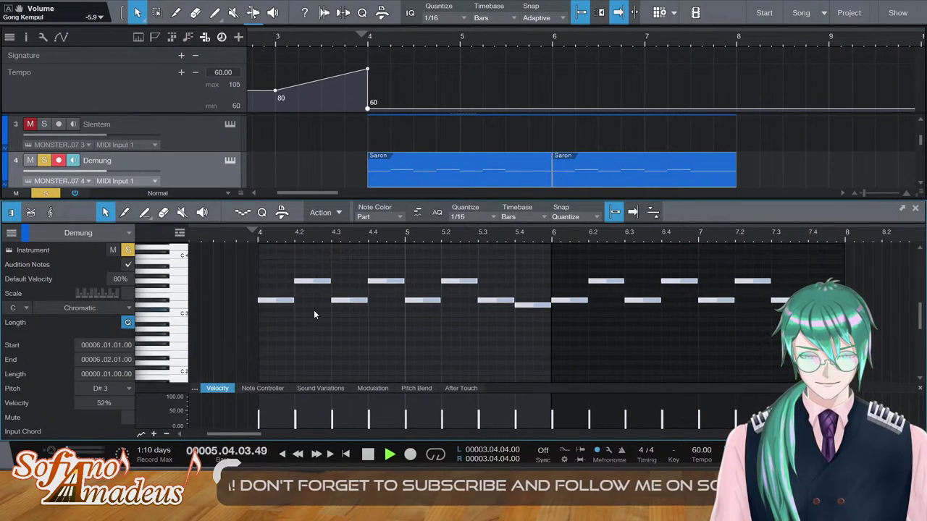
left_click(43, 160)
key("F2")
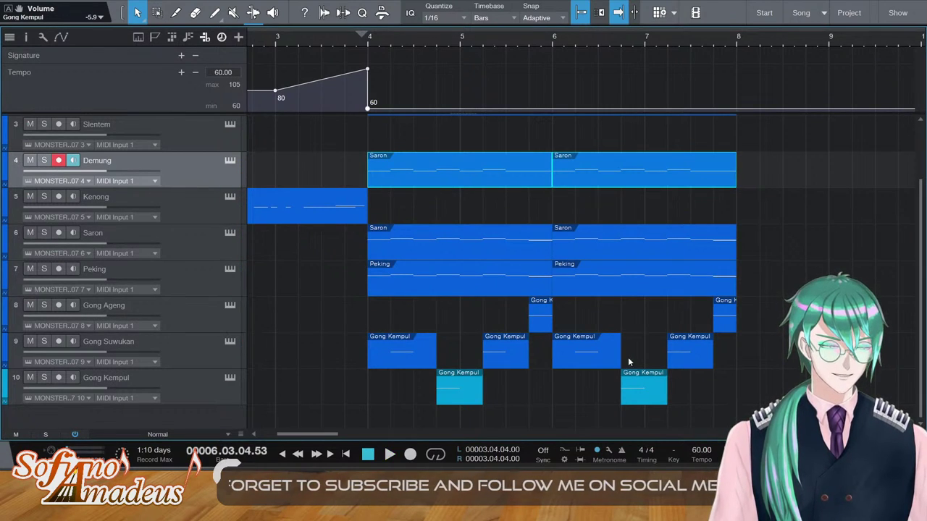
Paste the two Saron clips onto the Slentem track at bar 4
scroll(449, 161, "up", 2)
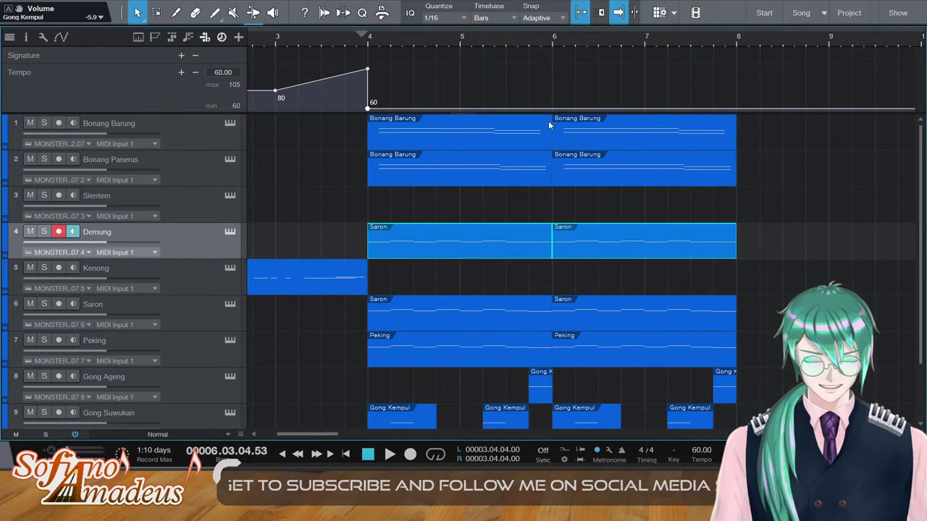
left_click(357, 41)
left_click(168, 202)
key("ctrl+v")
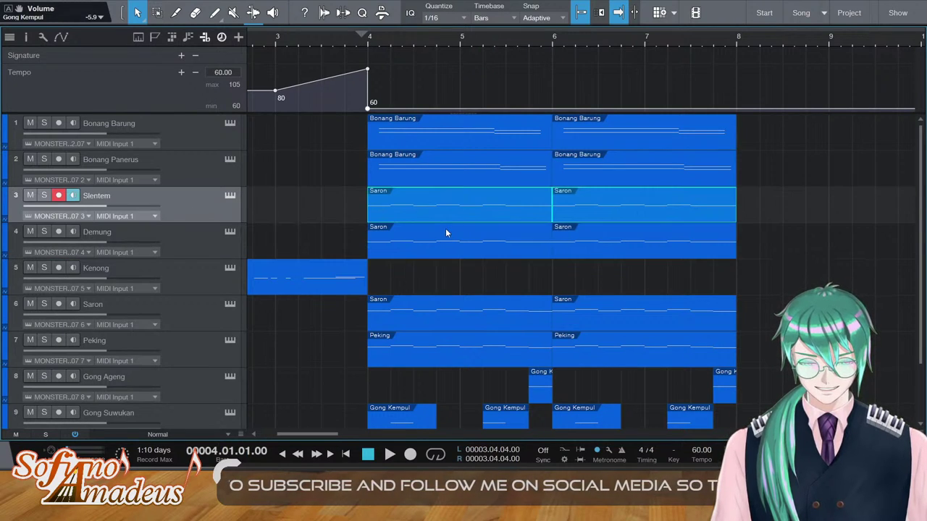
Lower all notes in both Slentem clips by one octave and place the playhead just before bar 4
double_click(410, 211)
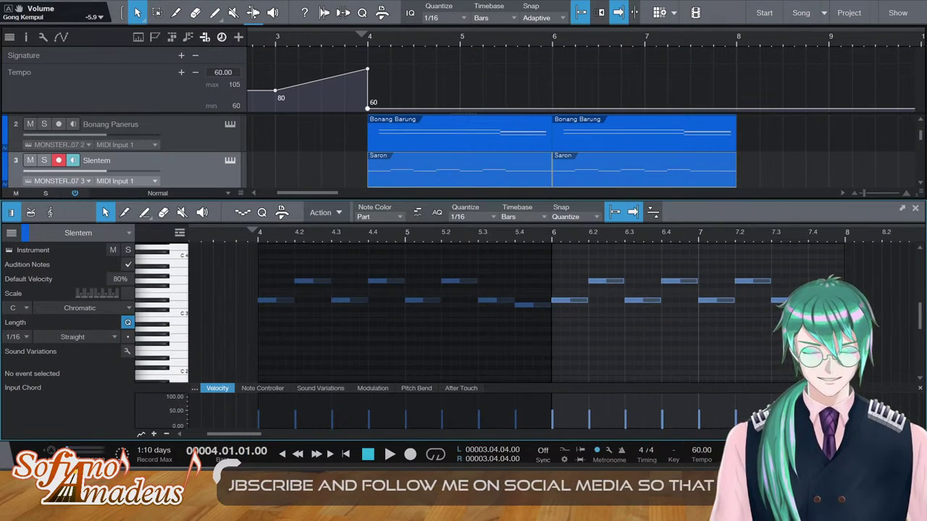
key("F2")
double_click(439, 166)
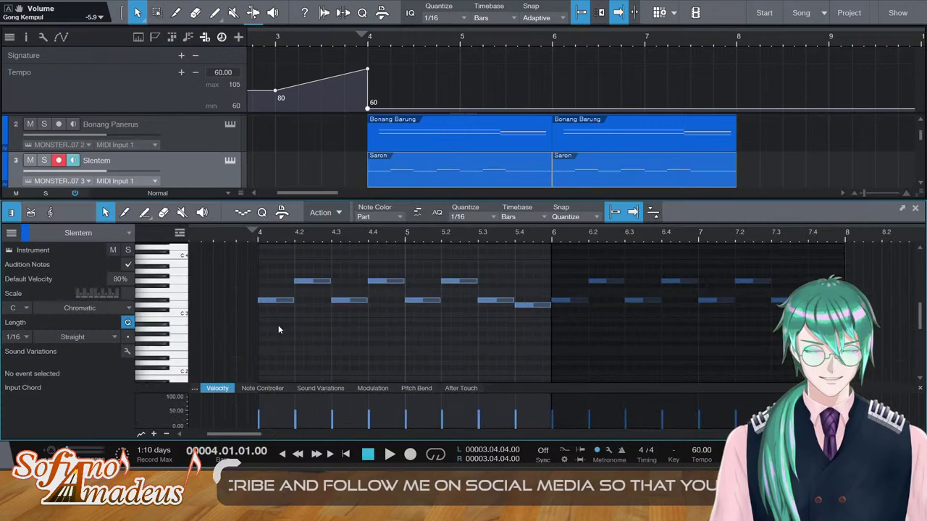
key("ctrl+a")
key("shift+Down")
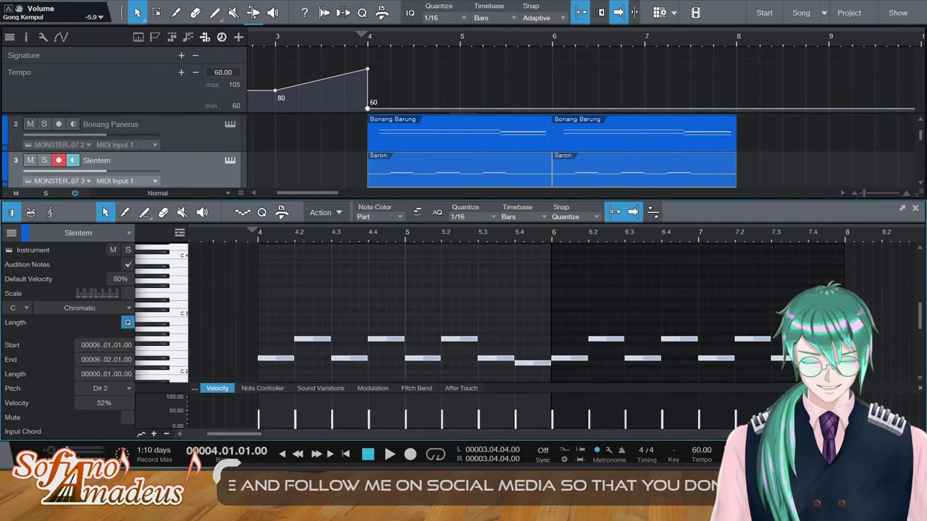
key("F2")
left_click(351, 41)
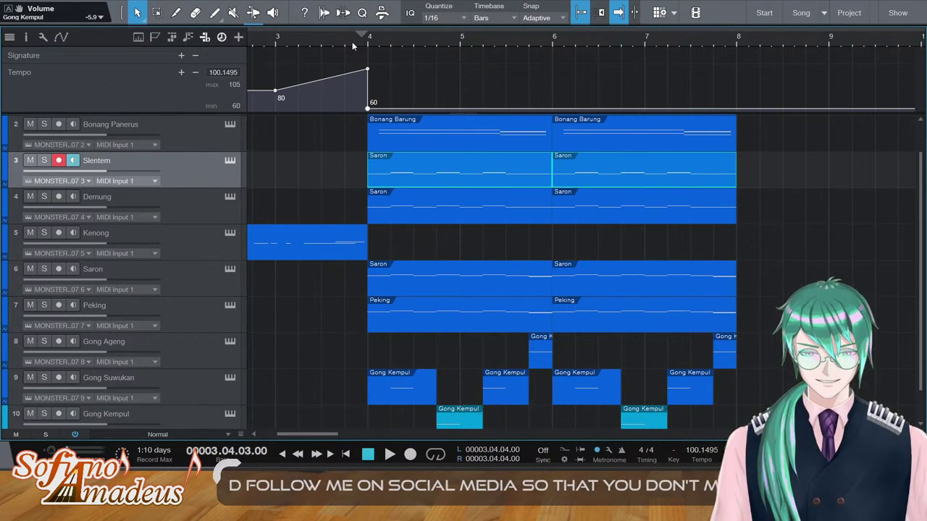
Play the arrangement from just before bar 4 with the new Slentem part, and stop after bar 5 begins
left_click(346, 45)
key("space")
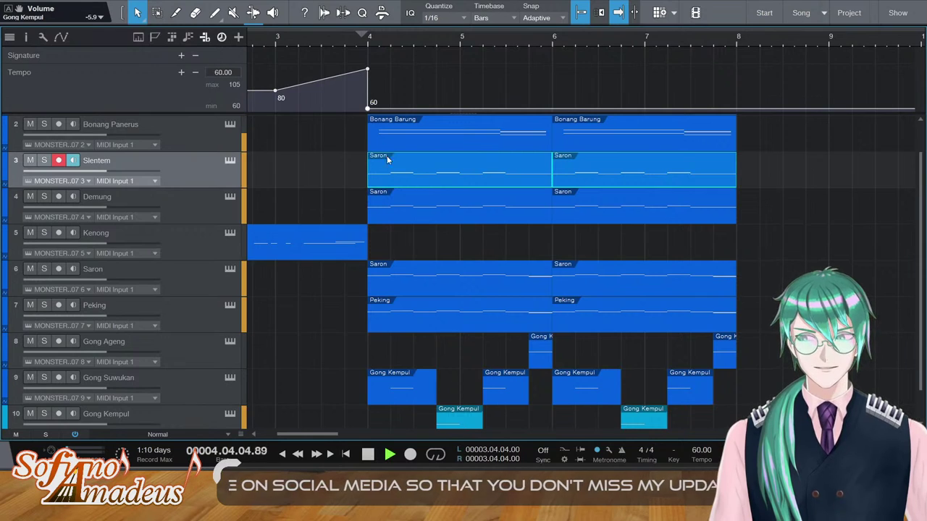
key("shift+m")
key("space")
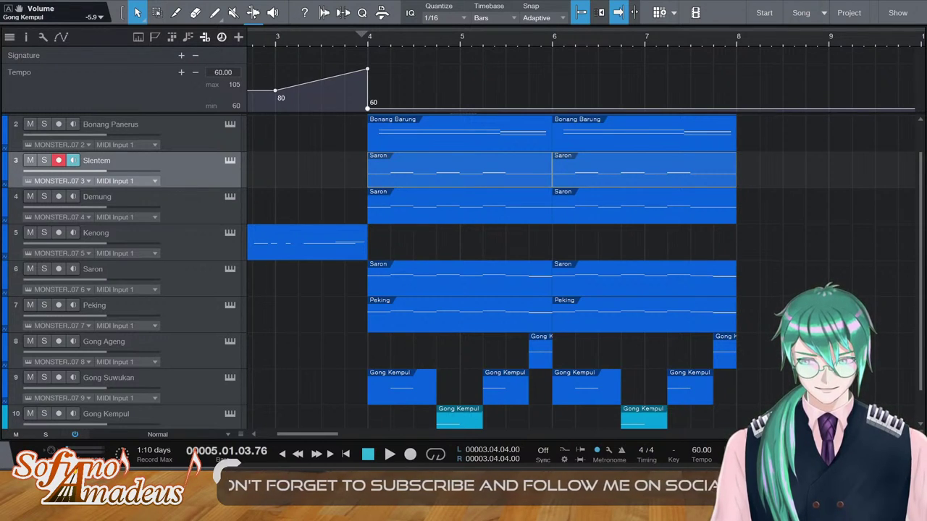
scroll(351, 194, "down", 1)
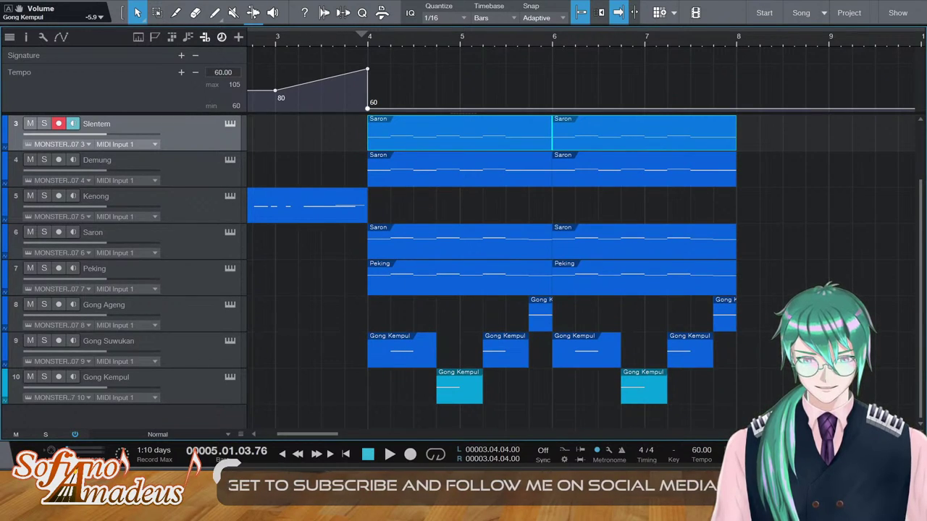
key("Escape")
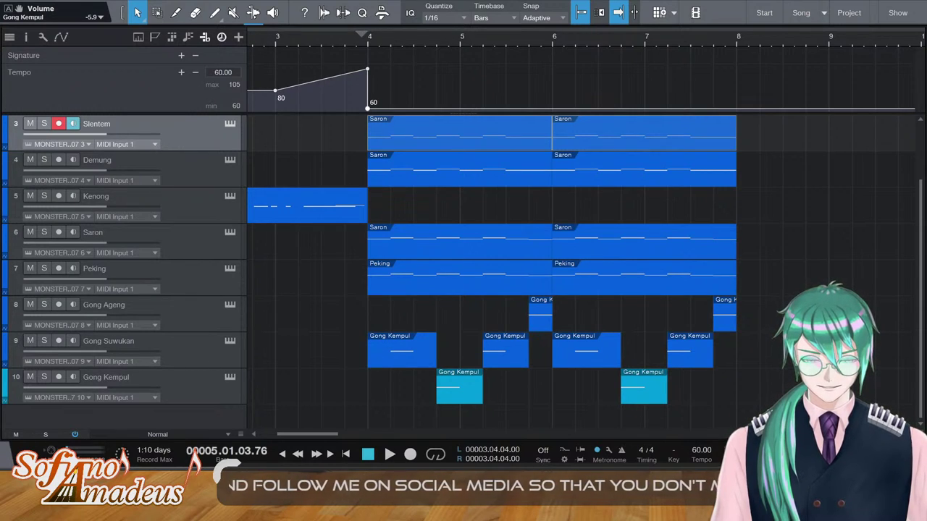
Duplicate the Gong Suwukan clips preceding bars 6 and 8 into the adjacent gaps, and trim the copies to end at bars 6 and 8
left_click(473, 330)
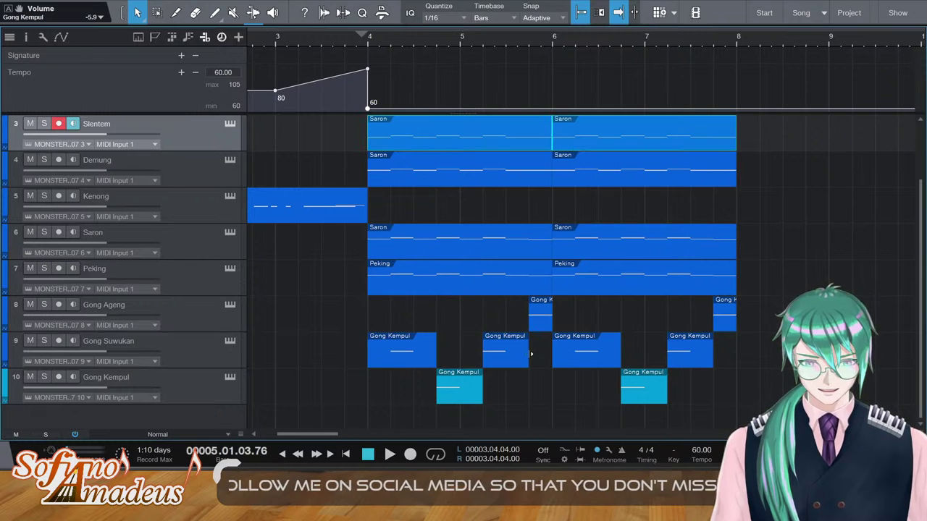
left_click(646, 361)
left_click(515, 359)
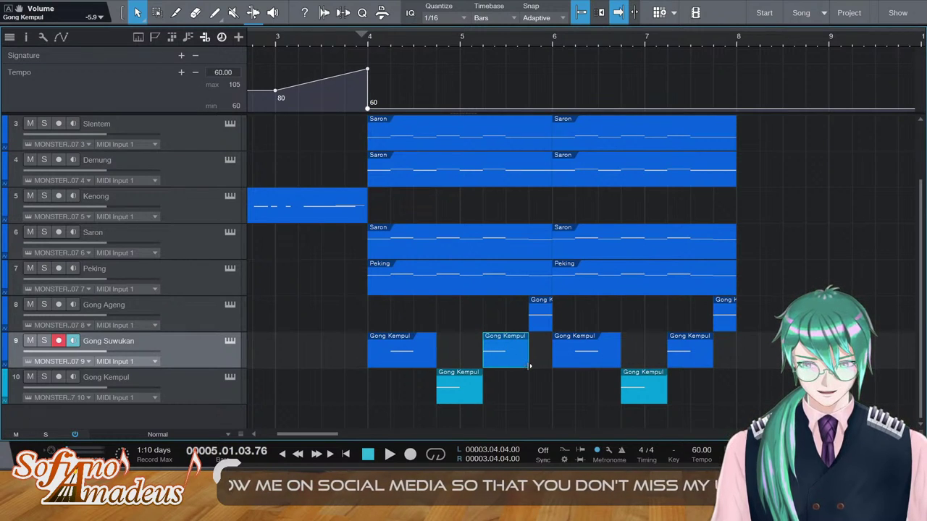
key("d")
left_click_drag(574, 355, 552, 355)
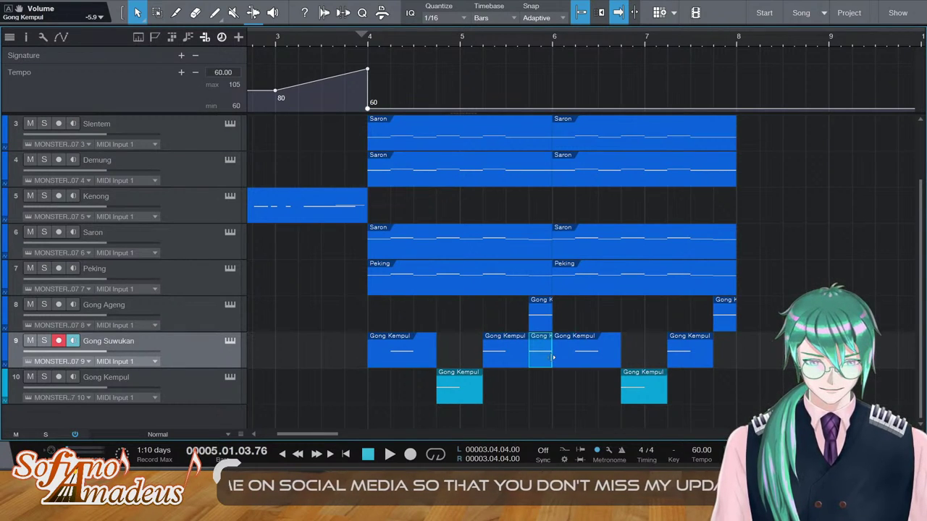
left_click(683, 351)
key("d")
left_click_drag(758, 350, 736, 350)
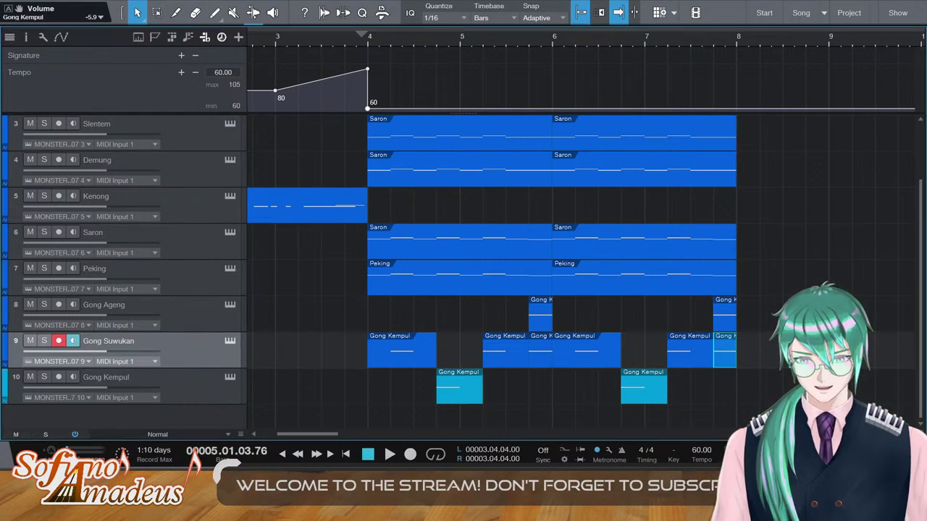
Copy the two Saron clips onto the Kenong track at bar 4
left_click(787, 242)
left_click_drag(499, 245, 494, 242)
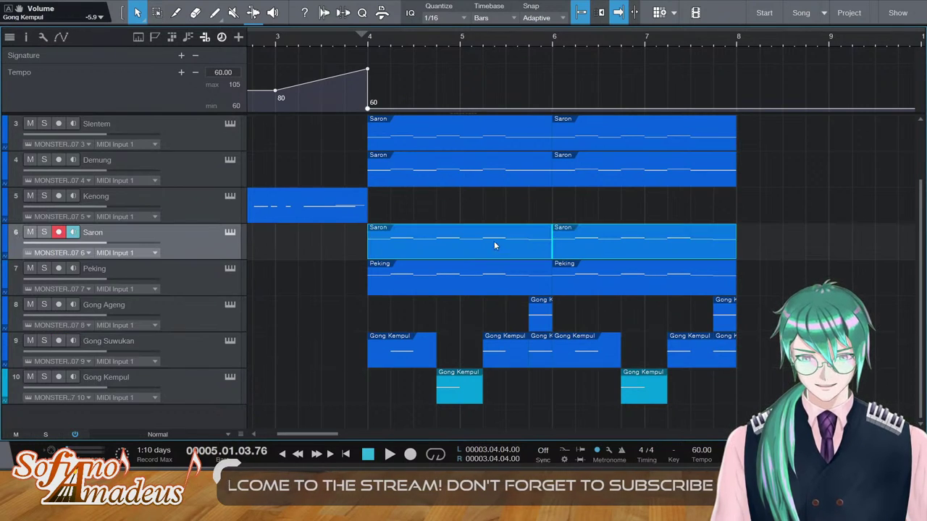
key("ctrl+c")
key("l")
left_click(131, 205)
key("ctrl+v")
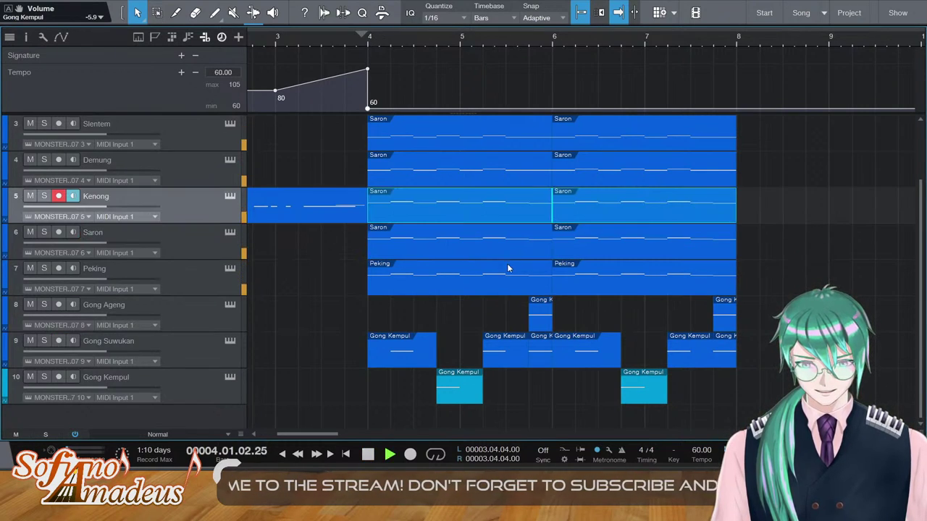
Solo Kenong and delete the notes on beats 1 and 3 in both pasted clips, keeping only those on beats 2 and 4
double_click(425, 201)
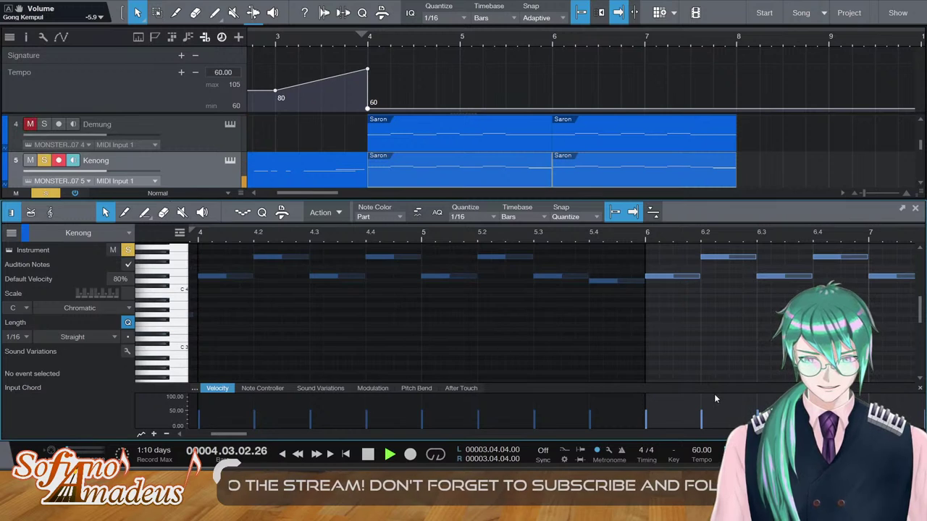
left_click_drag(877, 434, 861, 433)
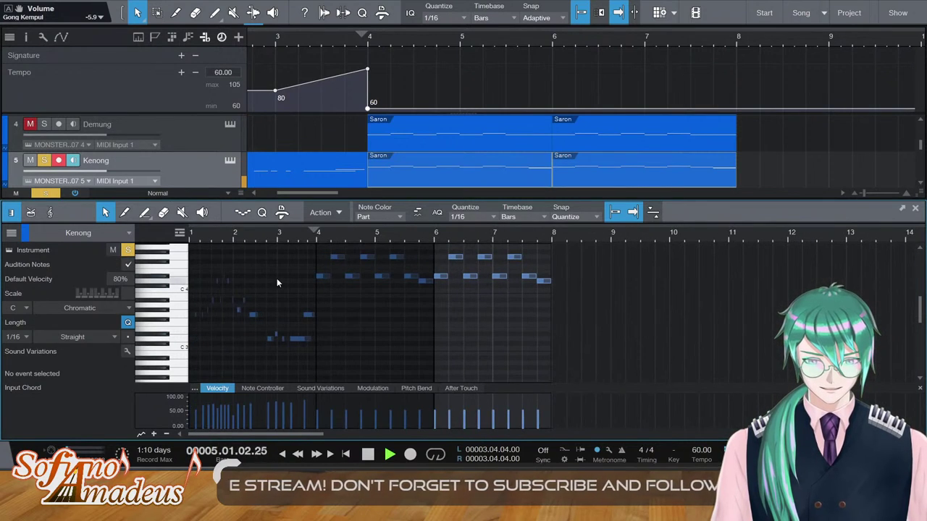
left_click_drag(276, 278, 562, 274)
key("Delete")
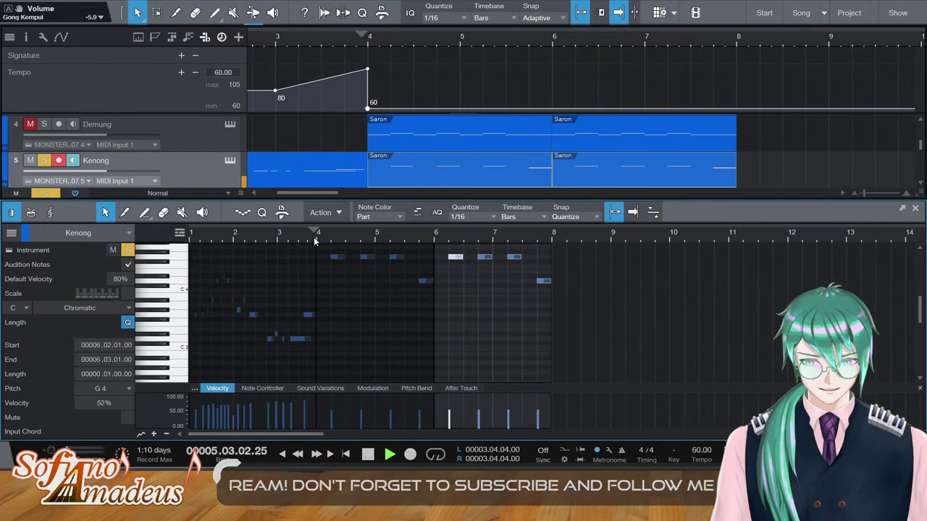
key("F2")
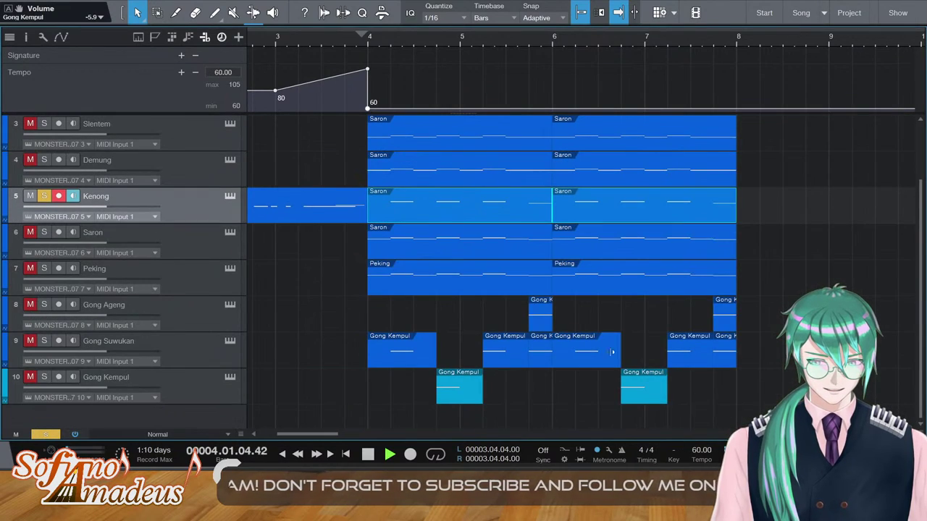
Set the velocity of all notes in both new Kenong clips to 62%, listen to the result and close the note editor
double_click(413, 206)
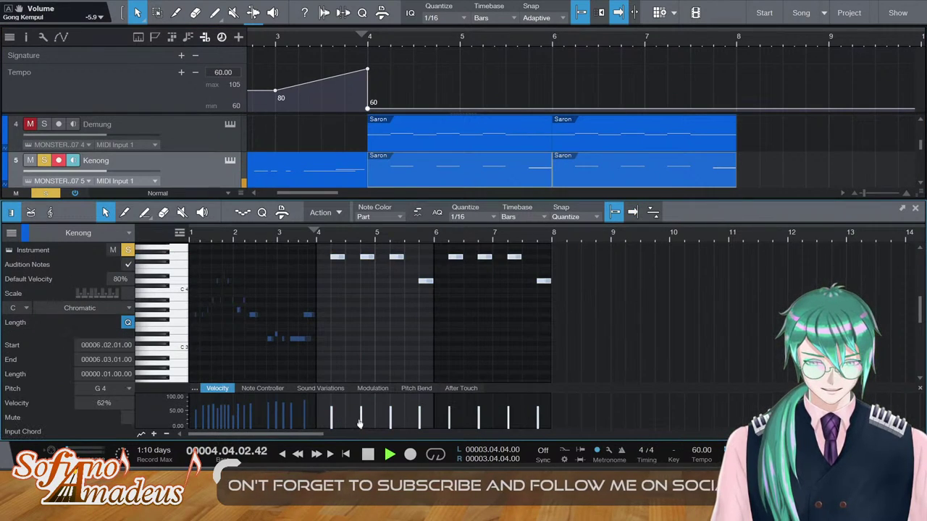
key("space")
left_click_drag(361, 410, 361, 407)
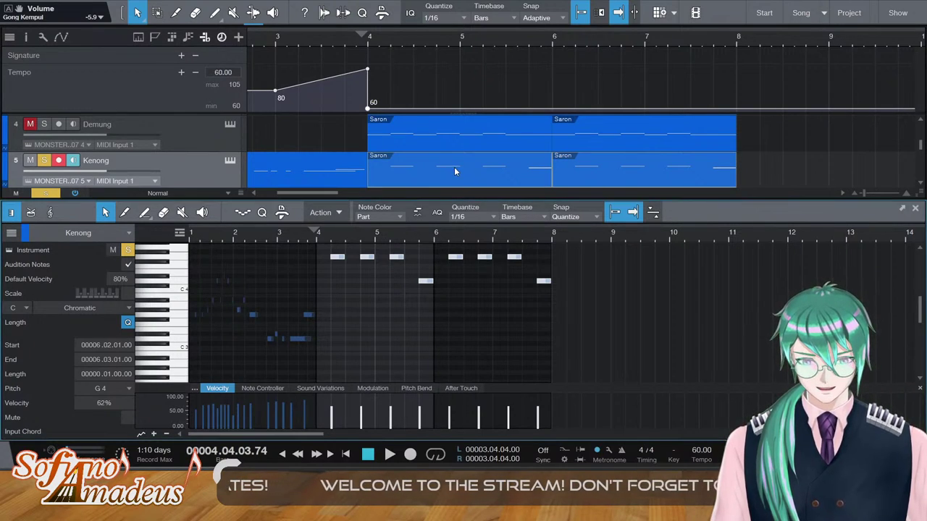
scroll(378, 298, "up", 2)
key("space")
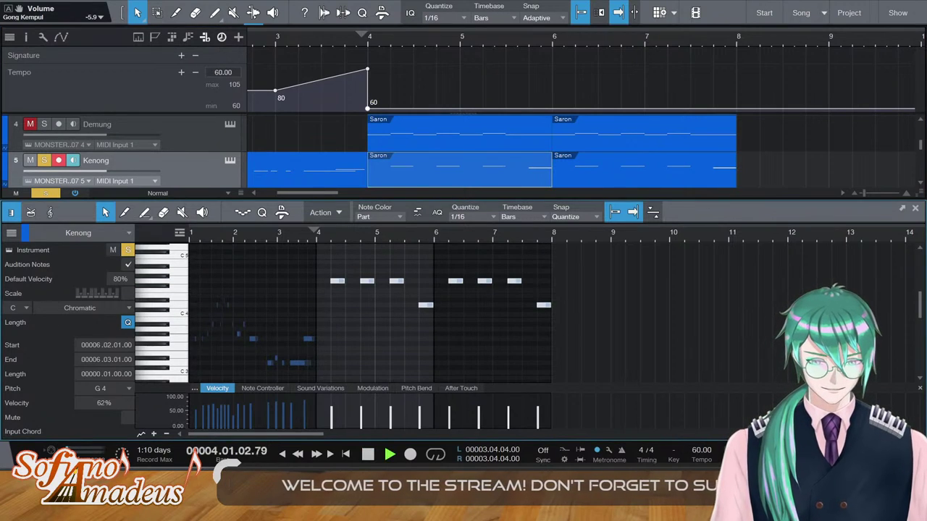
key("F2")
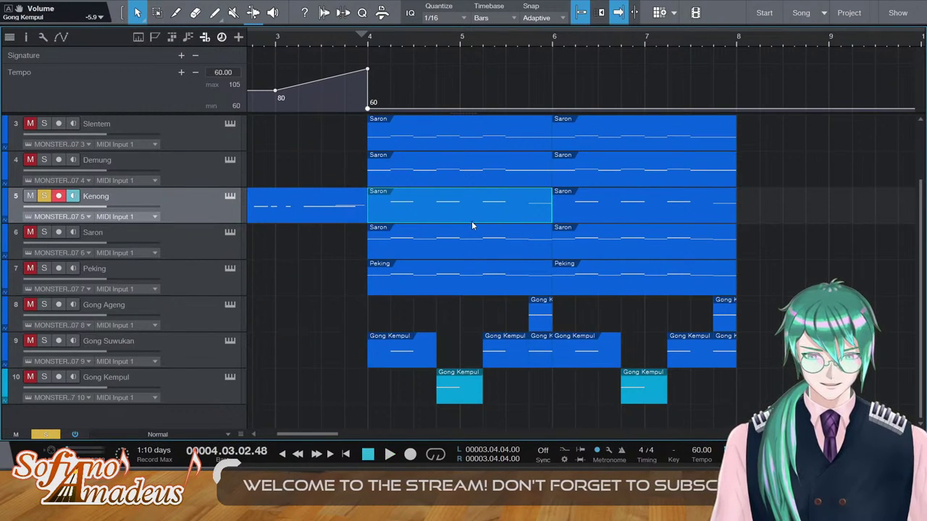
Try removing the second note from each of the two new Kenong clips, and undo the deletions
double_click(470, 220)
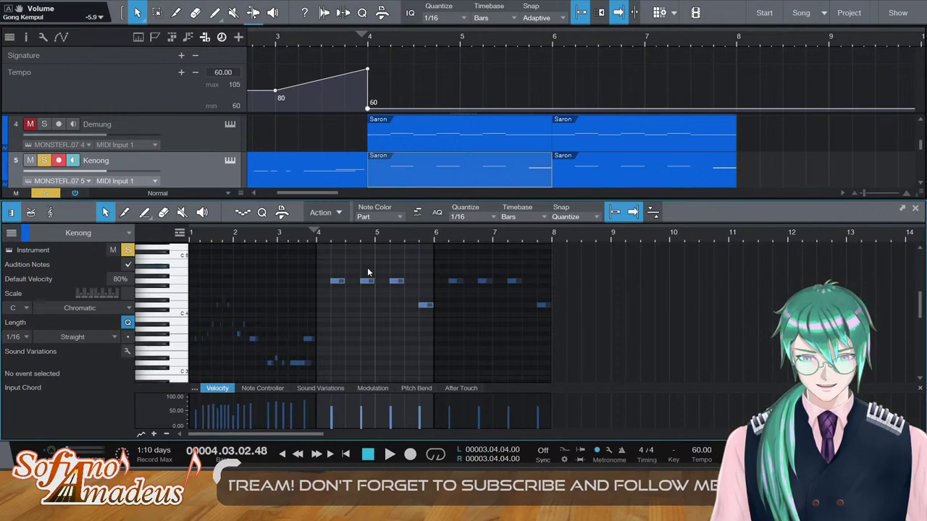
left_click(395, 281)
double_click(482, 280)
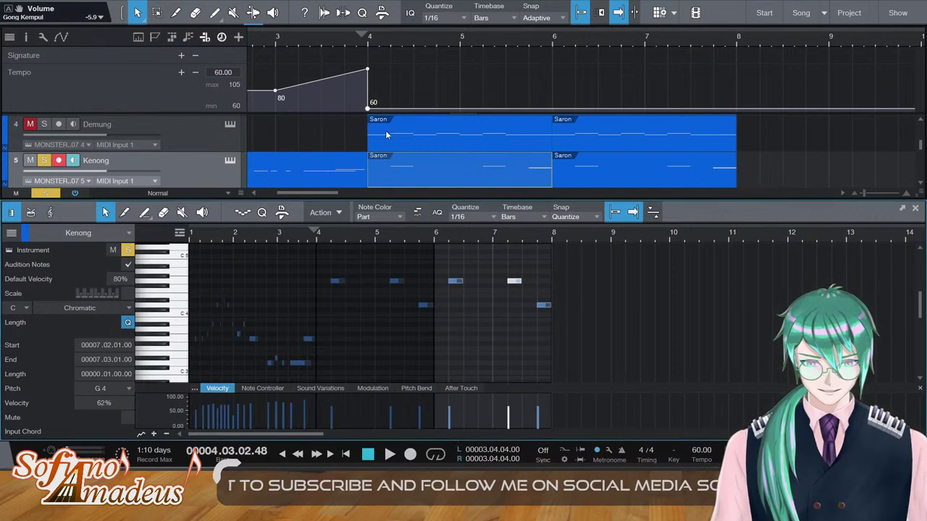
left_click(402, 304)
key("ctrl+z")
Play from bar 4, unsolo the Kenong track to hear it with the full ensemble, and close the note editor
key("space")
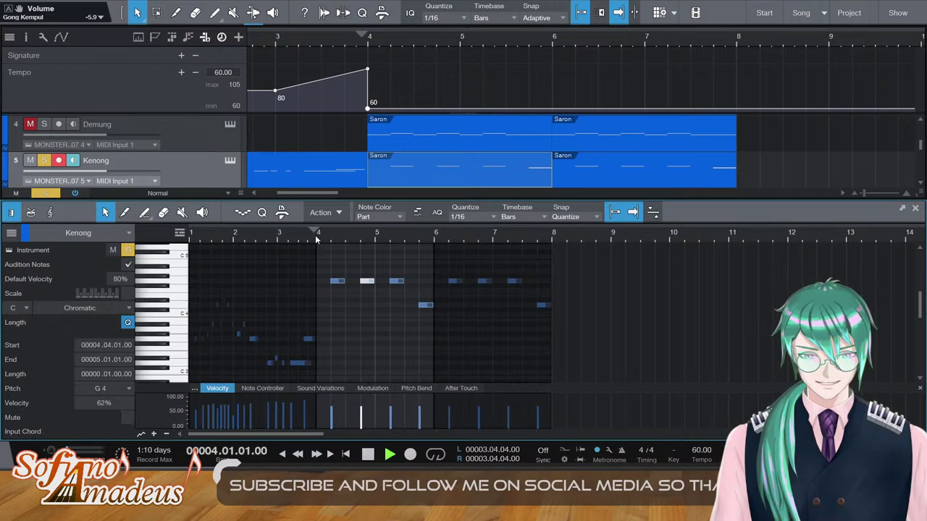
key("s")
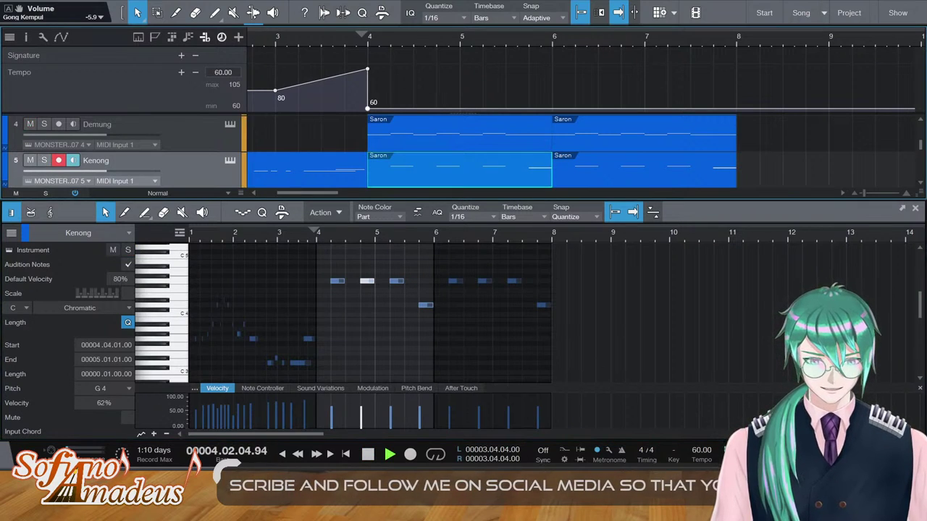
key("F2")
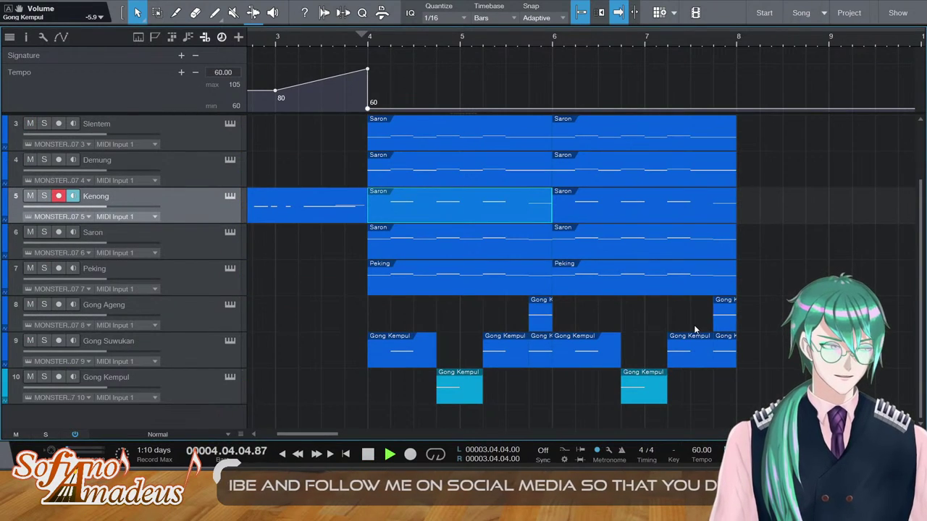
scroll(526, 281, "up", 2)
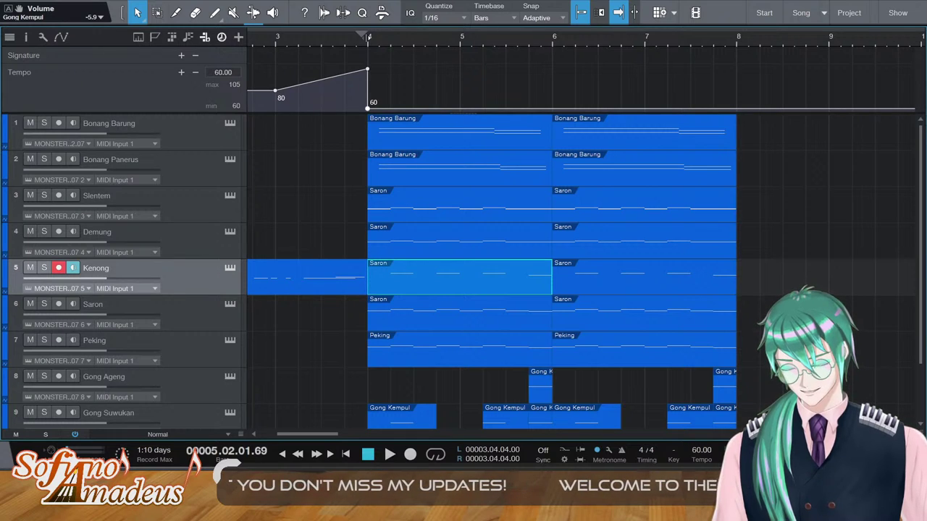
Play the arrangement from bar 4 and examine the clips across all tracks, from Bonang Barung to Gong Kempul
key("space")
scroll(506, 206, "down", 2)
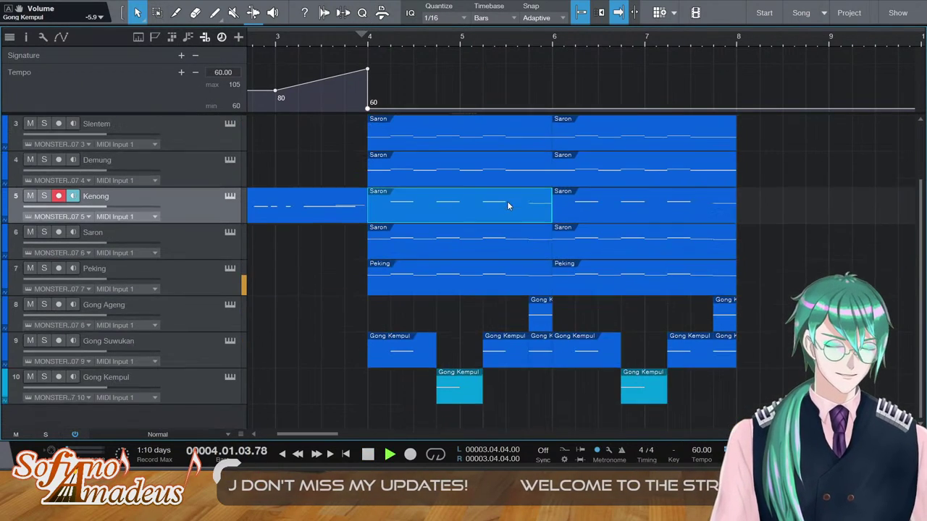
scroll(619, 359, "up", 2)
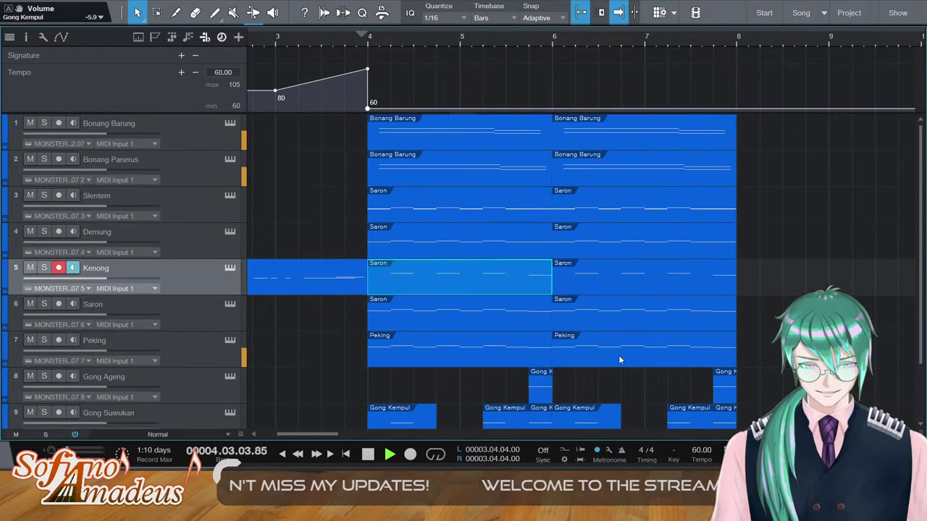
scroll(607, 348, "down", 2)
scroll(569, 335, "up", 2)
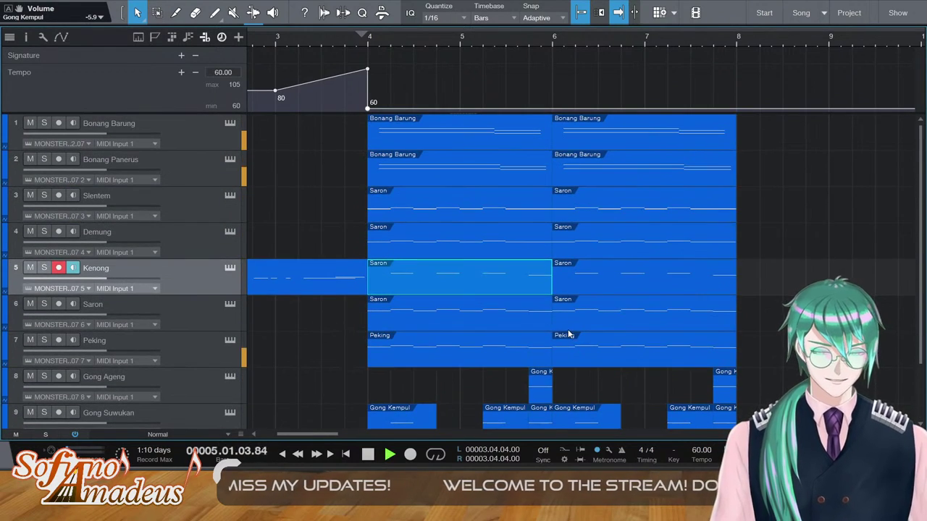
scroll(492, 315, "down", 2)
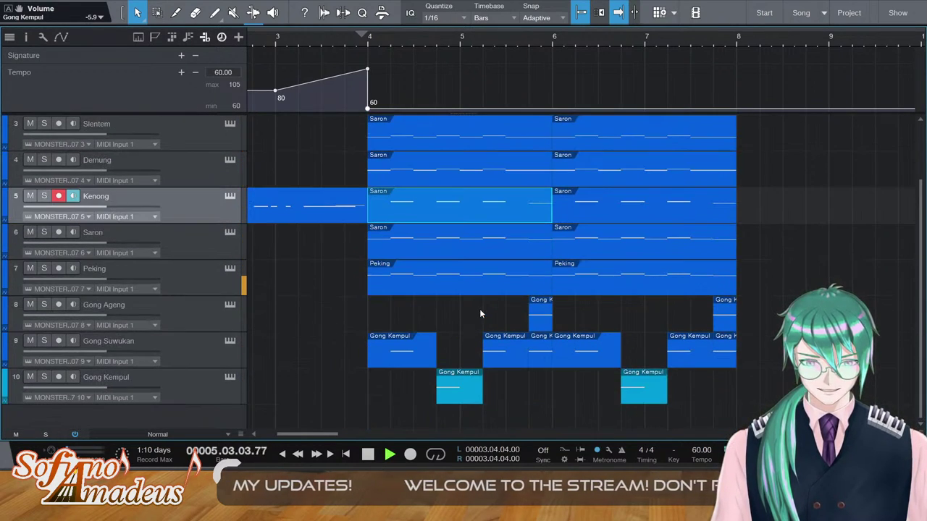
scroll(483, 310, "up", 2)
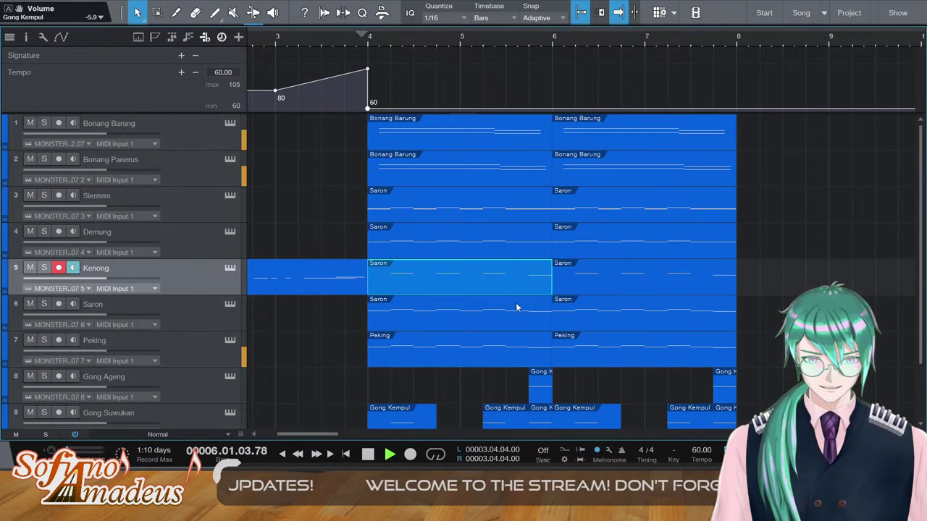
scroll(550, 304, "down", 2)
scroll(615, 308, "up", 2)
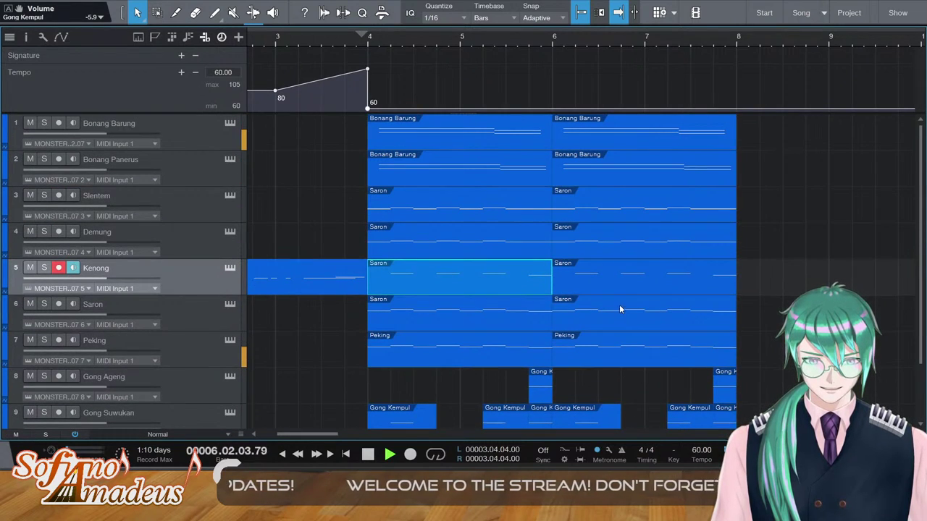
In the first Bonang Barung clip, repeat the last D4 and D3 notes at 5.04.03, each one beat long
left_click(510, 169)
left_click(516, 145, "shift")
double_click(523, 143)
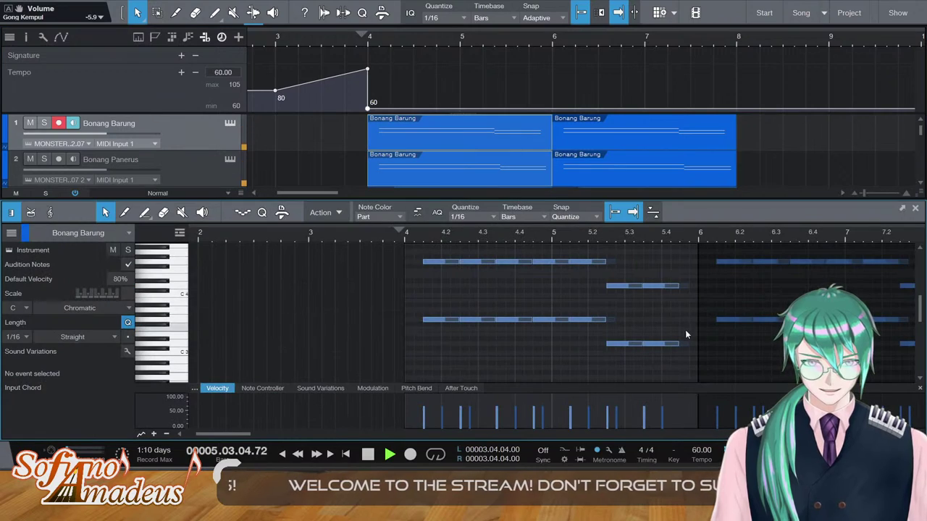
key("space")
left_click(680, 286)
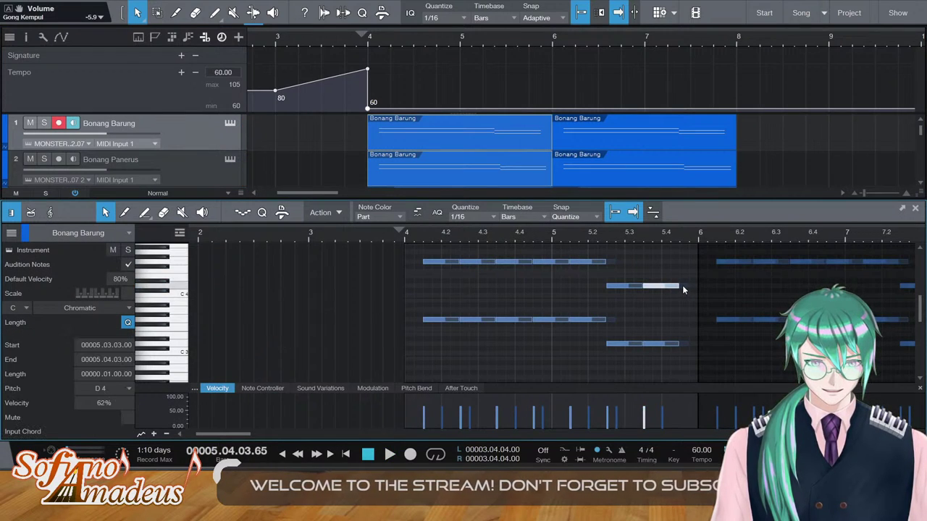
left_click_drag(682, 285, 715, 286)
left_click(668, 346)
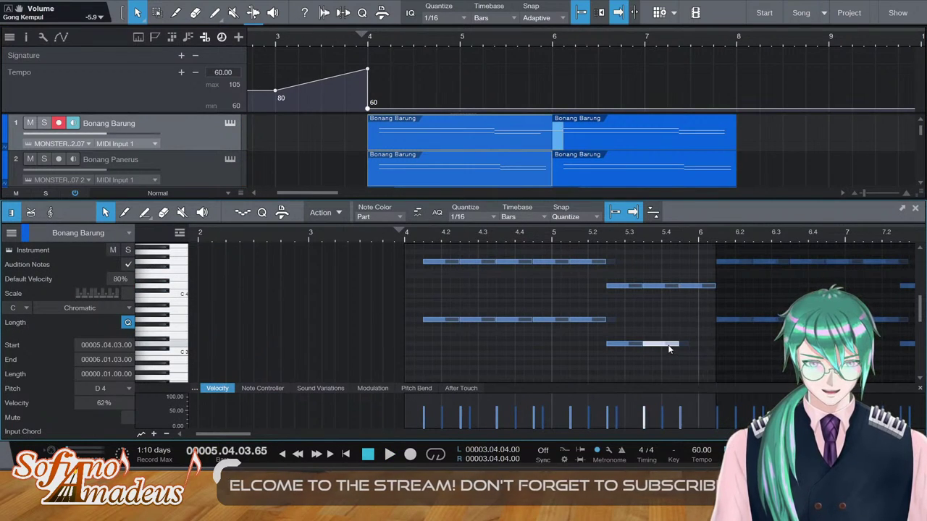
In the second Bonang Barung clip, repeat the last D4 and D3 notes at 7.04.03, one beat long, and close the note editor
left_click(254, 434)
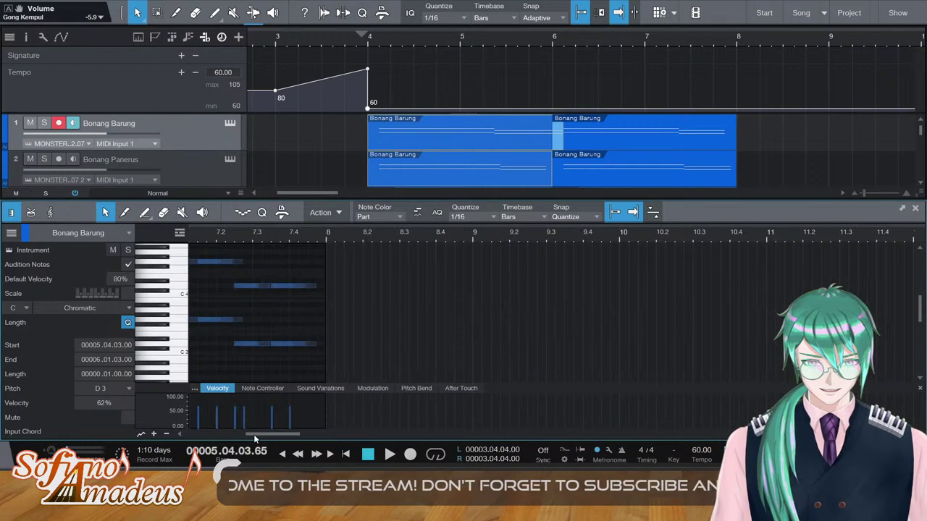
left_click(299, 285)
key("d")
left_click(292, 344)
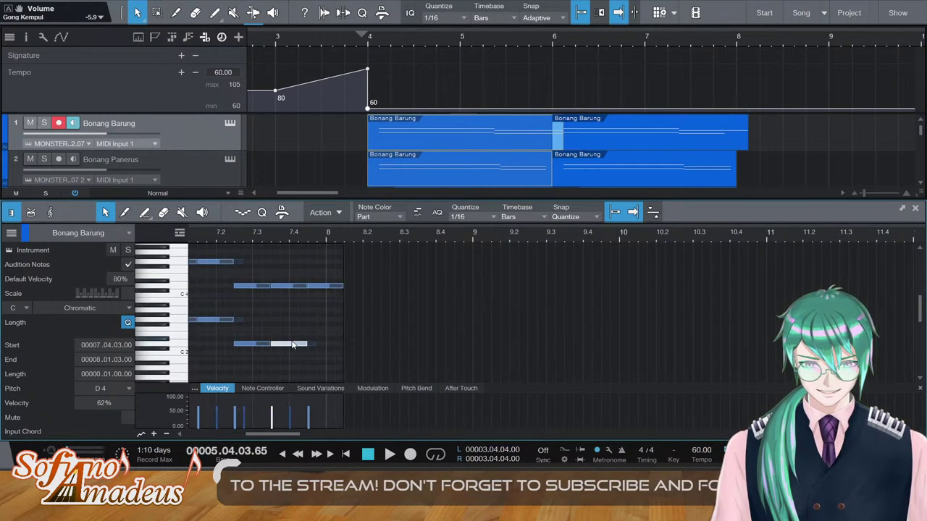
key("d")
left_click(914, 208)
left_click(775, 171)
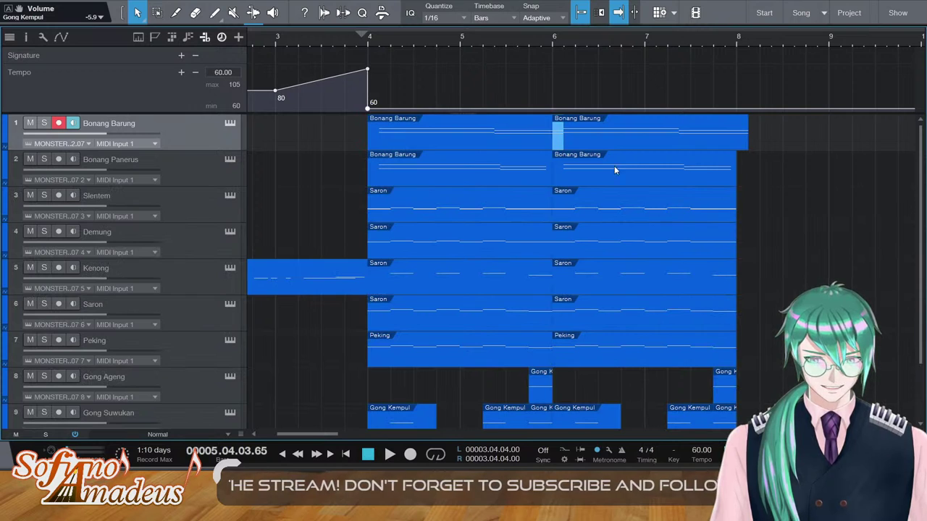
In the first Bonang Panerus clip, repeat the last D3 and D4 notes at 5.04.04, each three sixteenths long
double_click(540, 169)
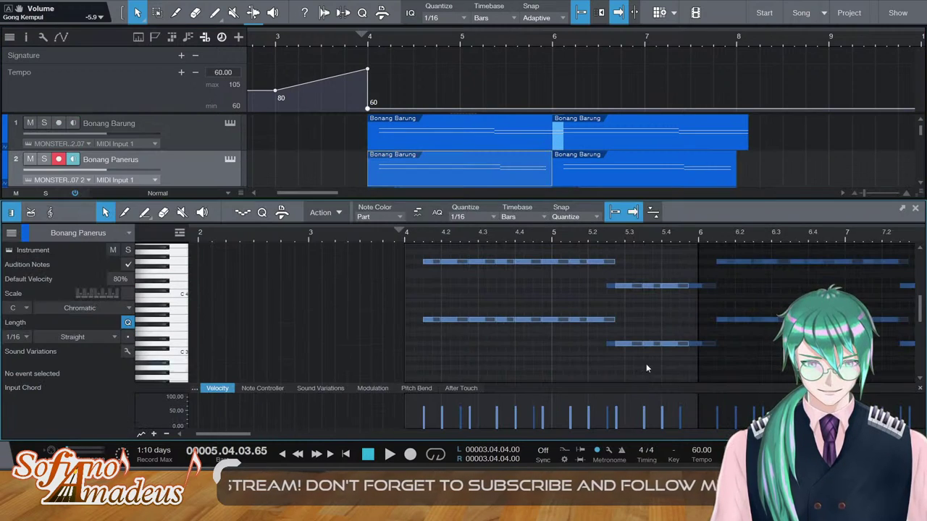
left_click(681, 345)
key("d")
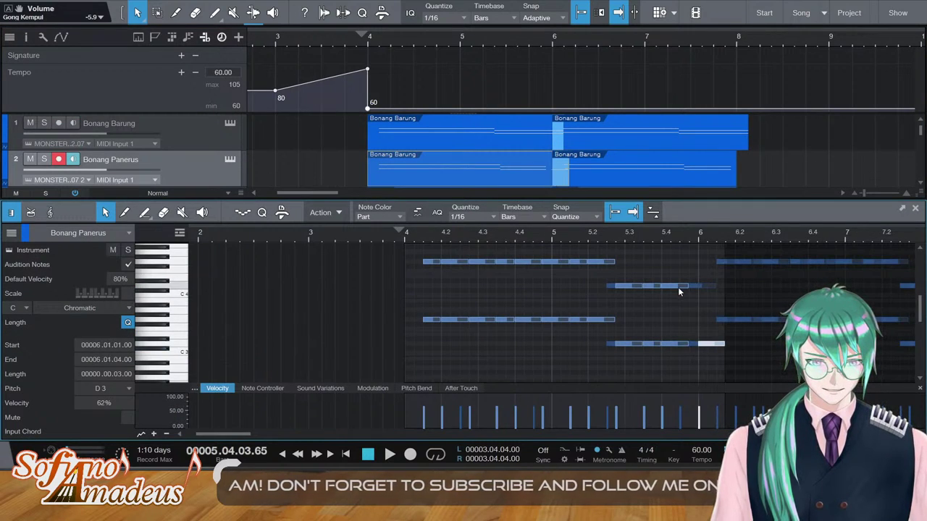
left_click_drag(893, 362, 754, 354)
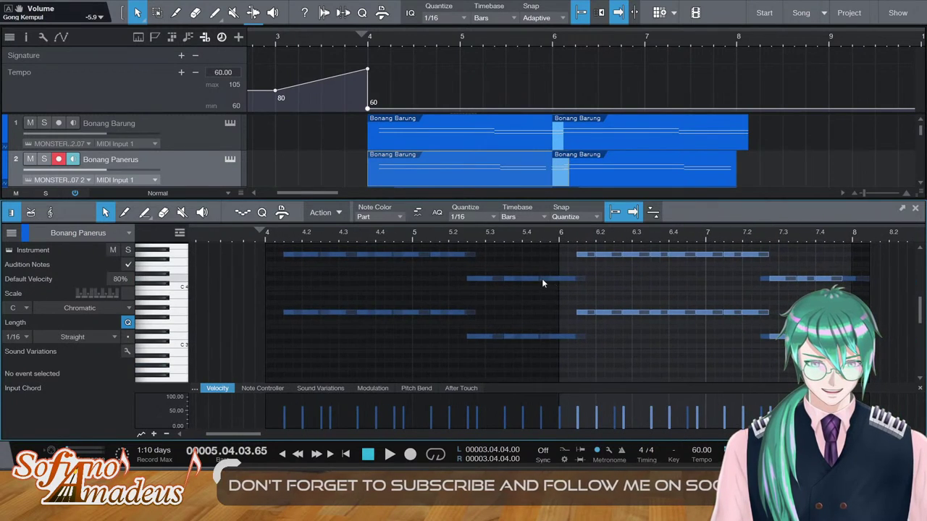
left_click_drag(541, 278, 575, 336)
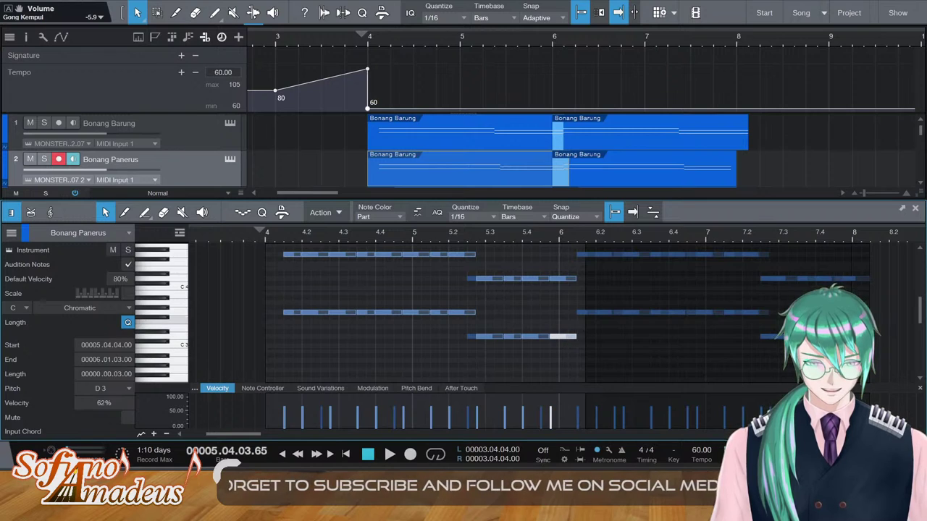
In the second Bonang Panerus clip, repeat the last D4 and D3 notes at 7.04.04, each three sixteenths long
left_click(850, 278)
left_click(743, 158)
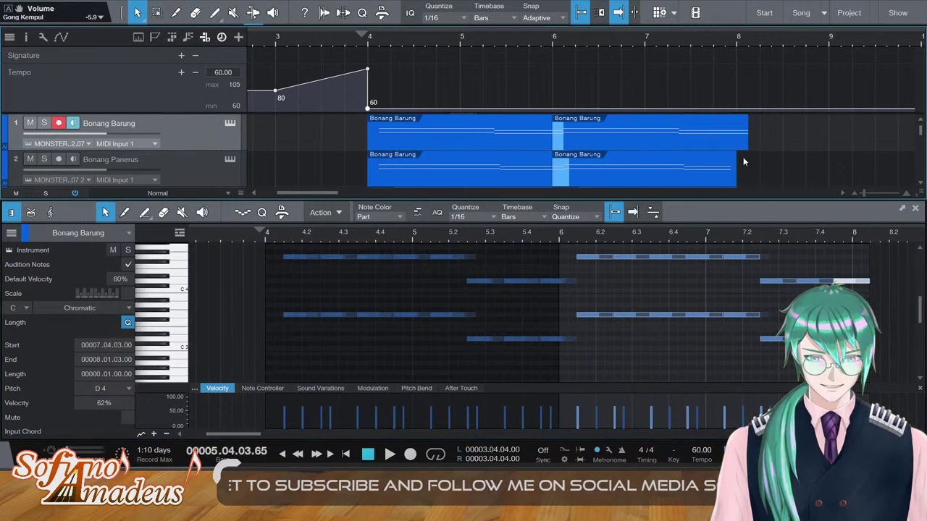
left_click(743, 162)
scroll(705, 231, "right", 2)
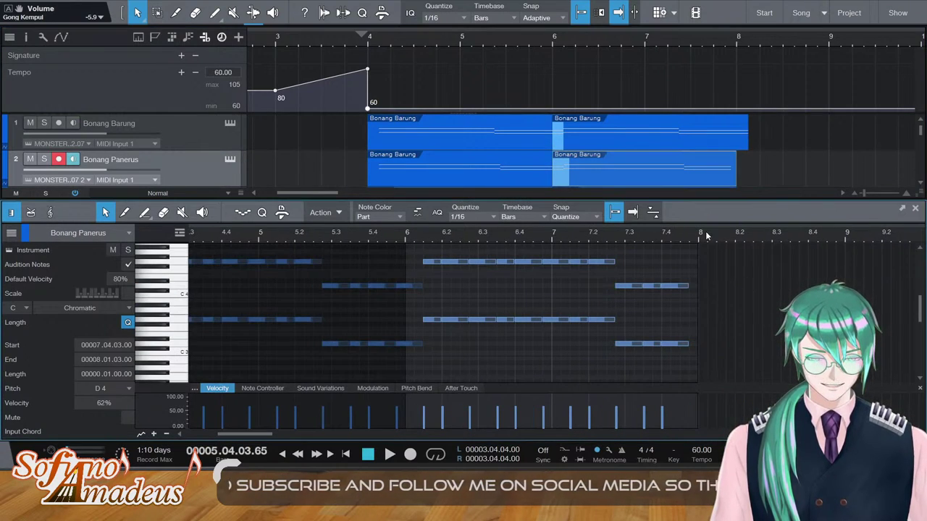
left_click(668, 287)
key("d")
left_click_drag(701, 287, 692, 287)
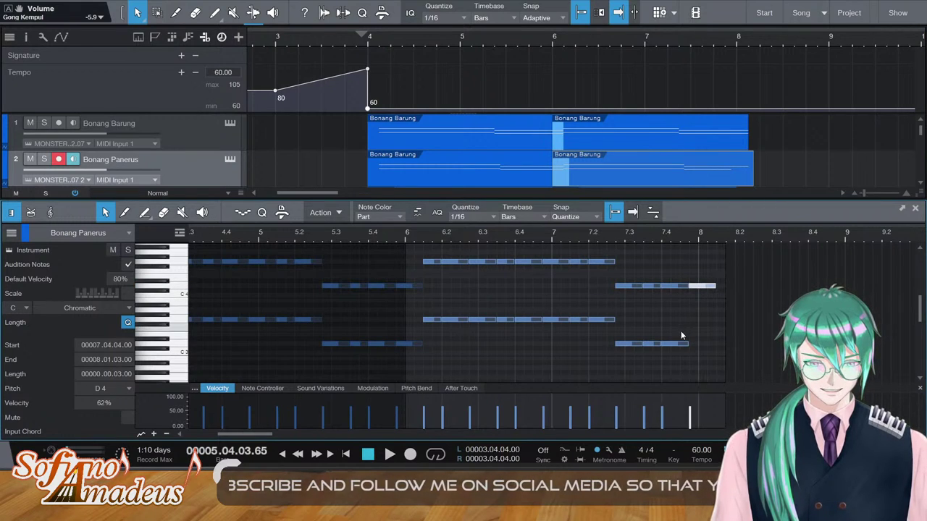
left_click(678, 344)
key("d")
left_click_drag(706, 344, 697, 344)
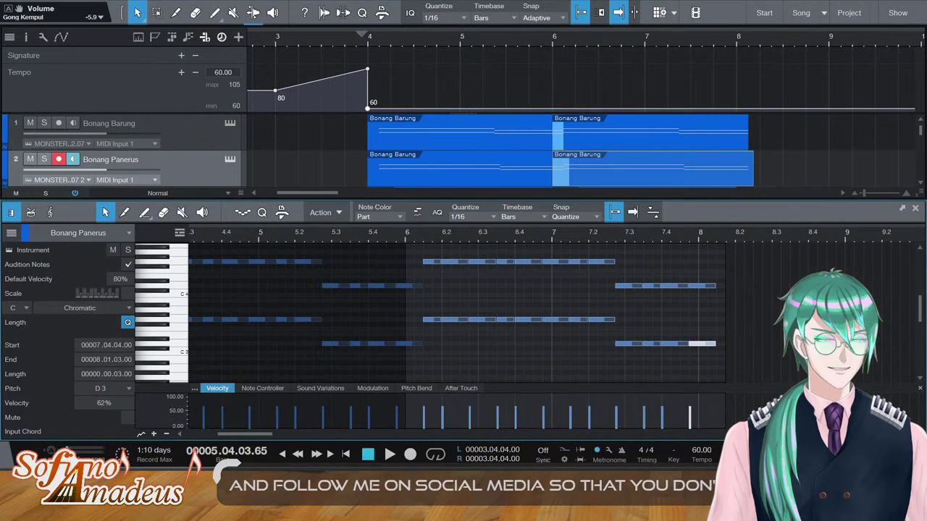
Close the note editor and shorten both Bonang Panerus clips to end level with the Bonang Barung clips above
key("F2")
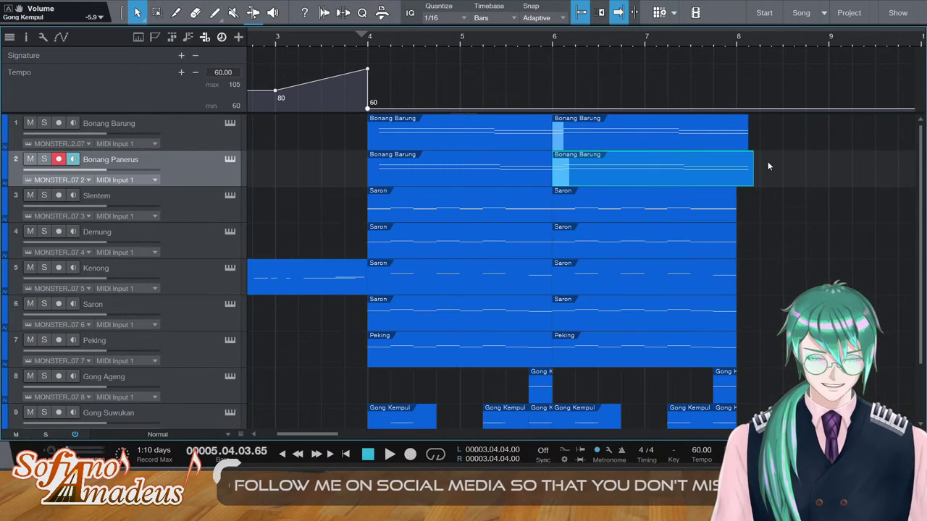
left_click_drag(753, 167, 748, 166)
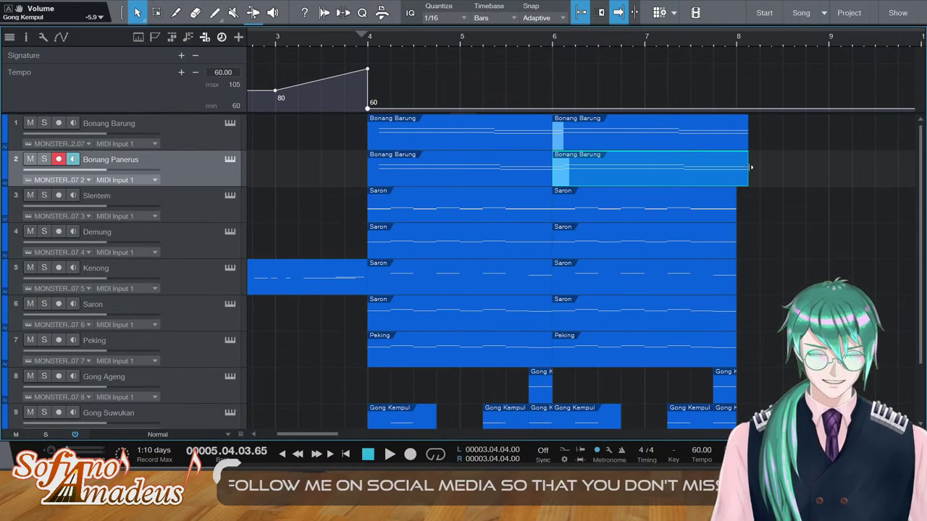
left_click(566, 174)
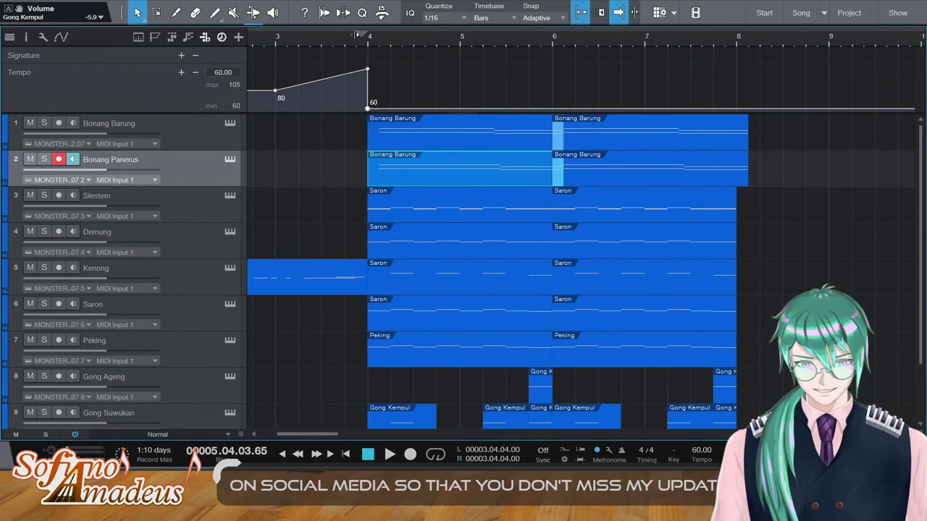
Play the arrangement from bar 4 and look over the clips on all tracks down to Gong Kempul
left_click(358, 35)
key("space")
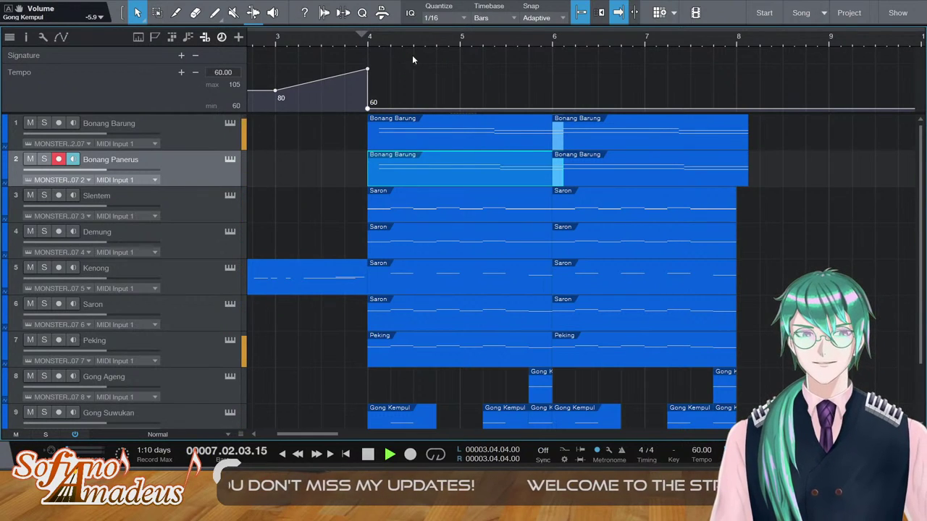
left_click(804, 142)
left_click(503, 137)
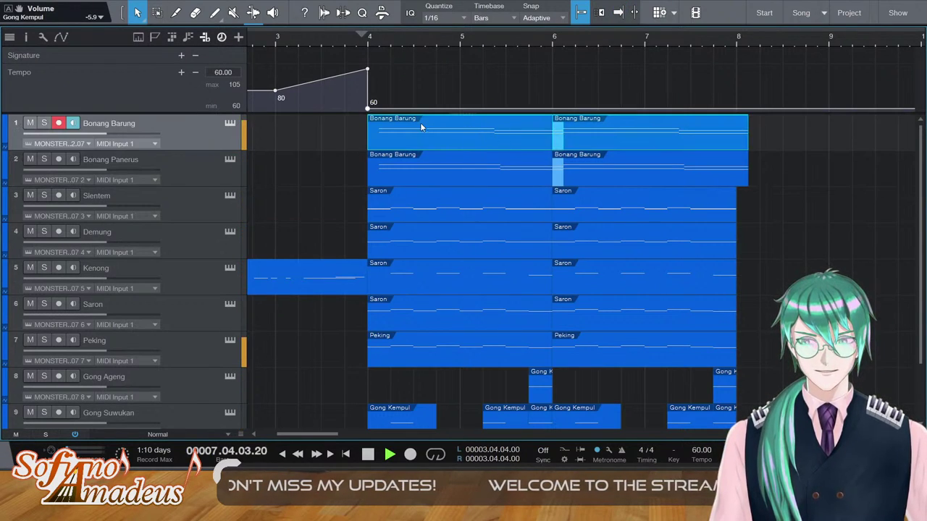
scroll(652, 290, "down", 2)
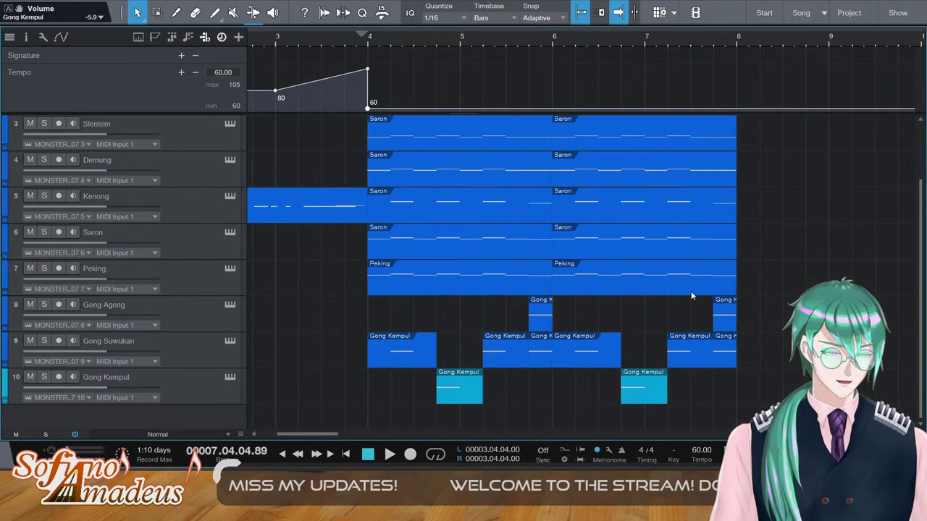
scroll(690, 291, "up", 2)
scroll(676, 271, "down", 2)
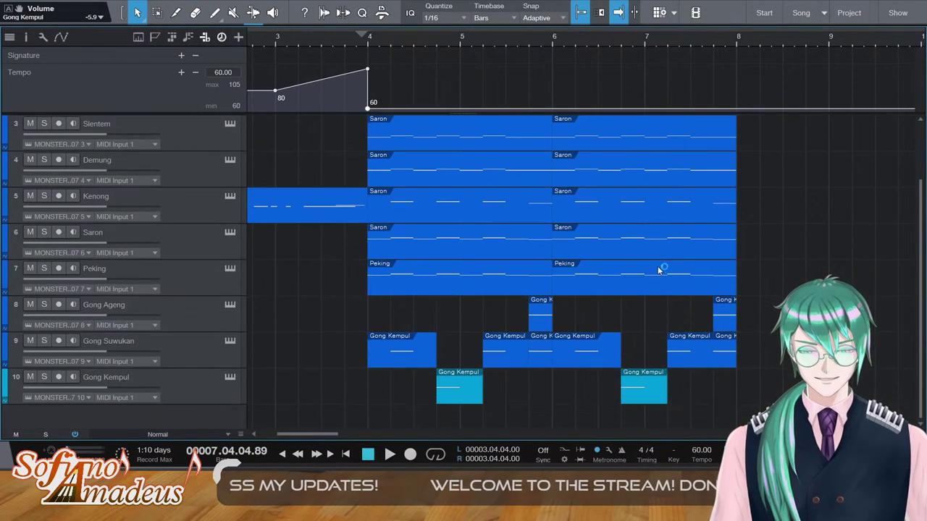
Turn on the video player and play the song on into bar 10 before stopping
left_click(692, 13)
key("space")
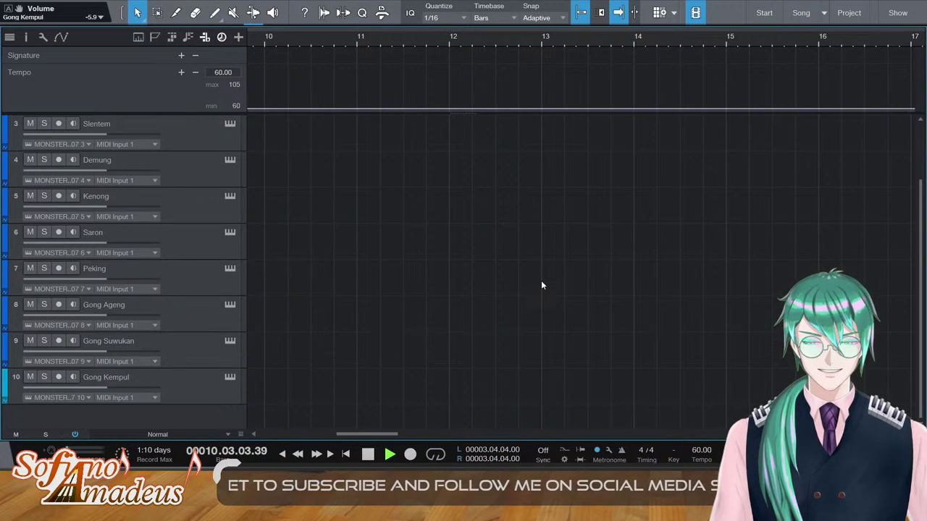
key("space")
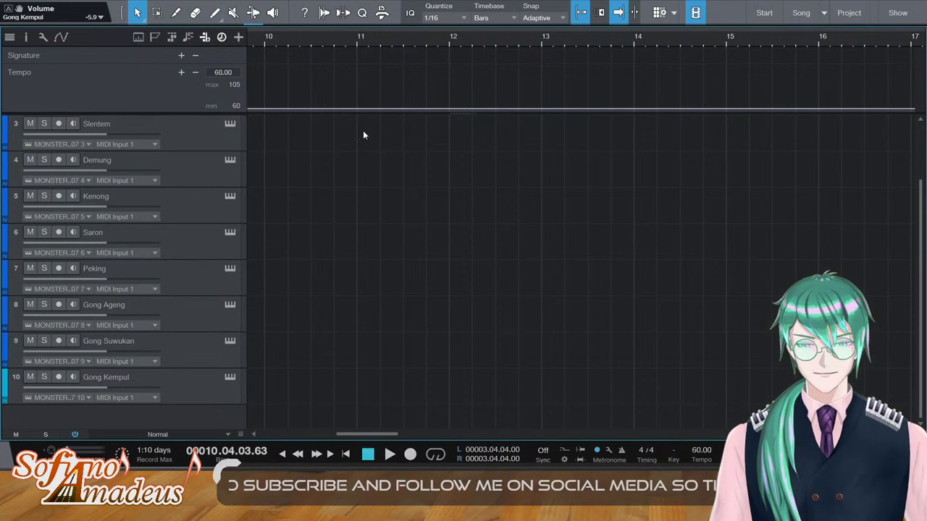
Duplicate the Saron track's clip from bar 6 to bar 8 and open the copy in the note editor
left_click_drag(368, 434, 321, 435)
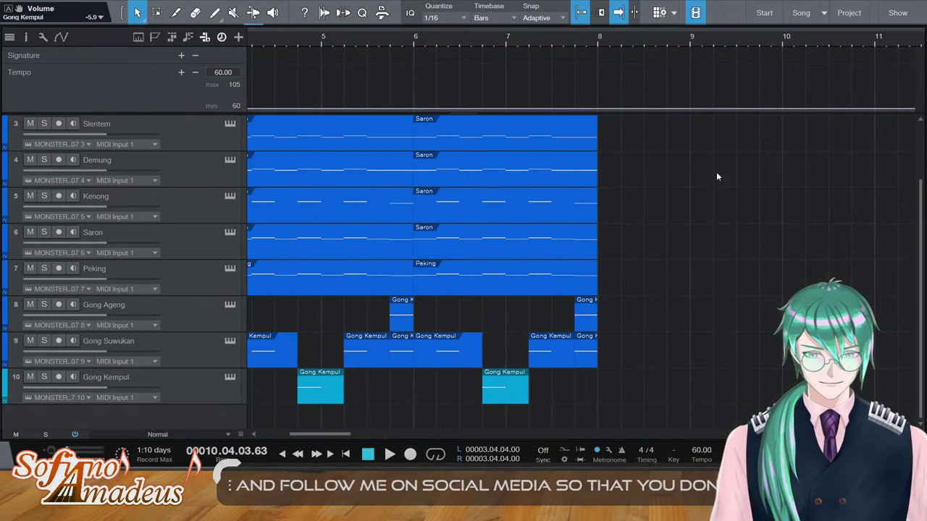
scroll(716, 177, "up", 2)
scroll(647, 219, "down", 1)
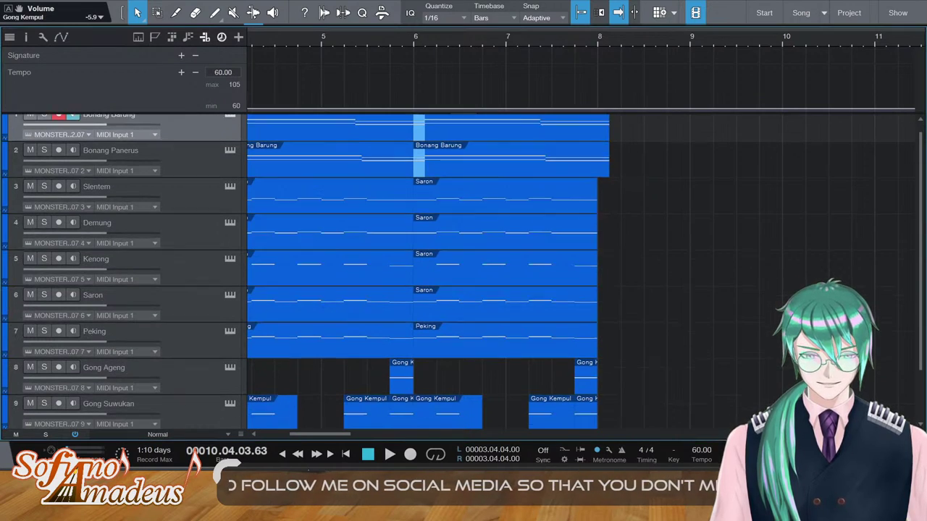
scroll(690, 202, "down", 1)
left_click(509, 291)
left_click(518, 221)
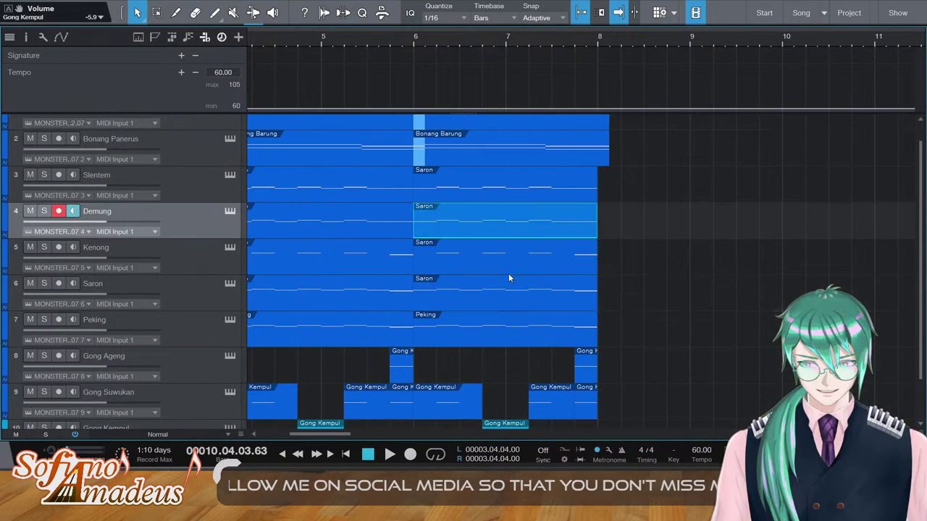
left_click(509, 279)
key("d")
double_click(634, 287)
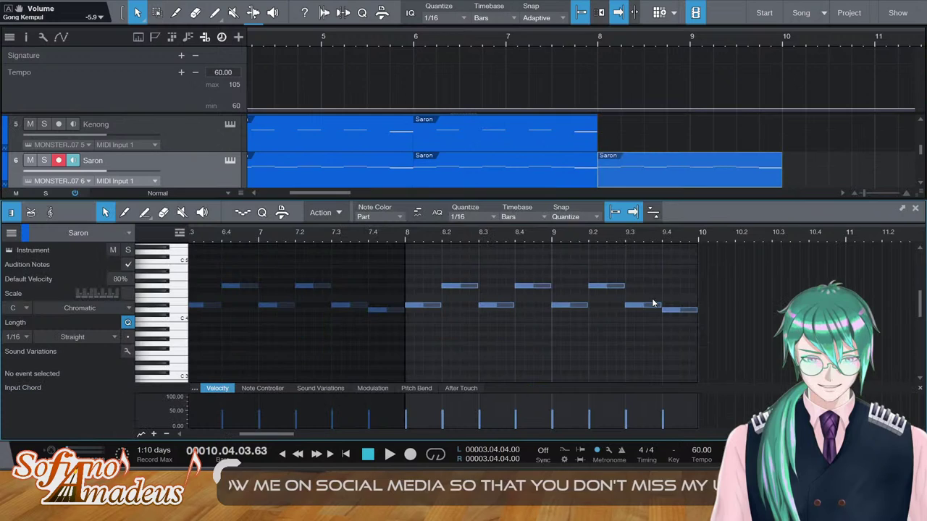
Raise the second note of the new Saron clip, at 8.02, one semitone to G#4
left_click(437, 304)
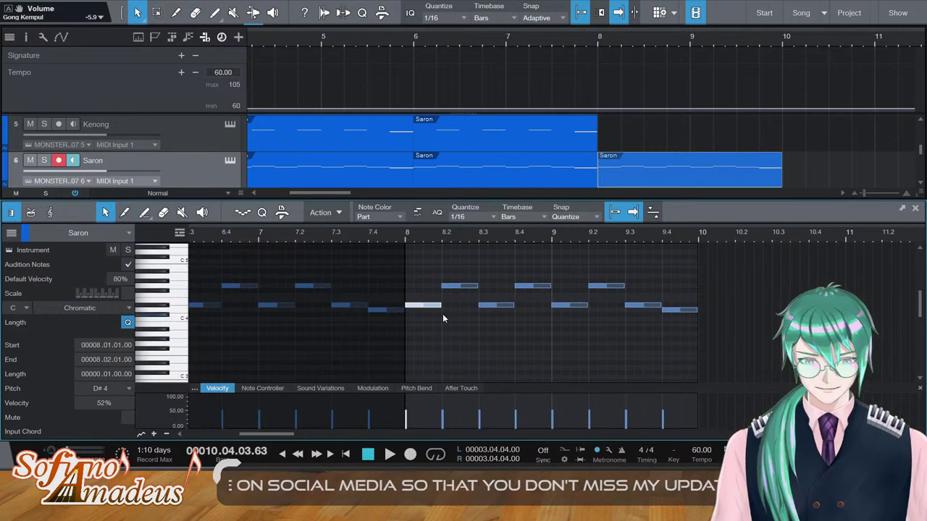
key("Right")
key("Up")
Try raising the third note of the new Saron clip, at 8.03, to G4, and return it to D#4
key("Right")
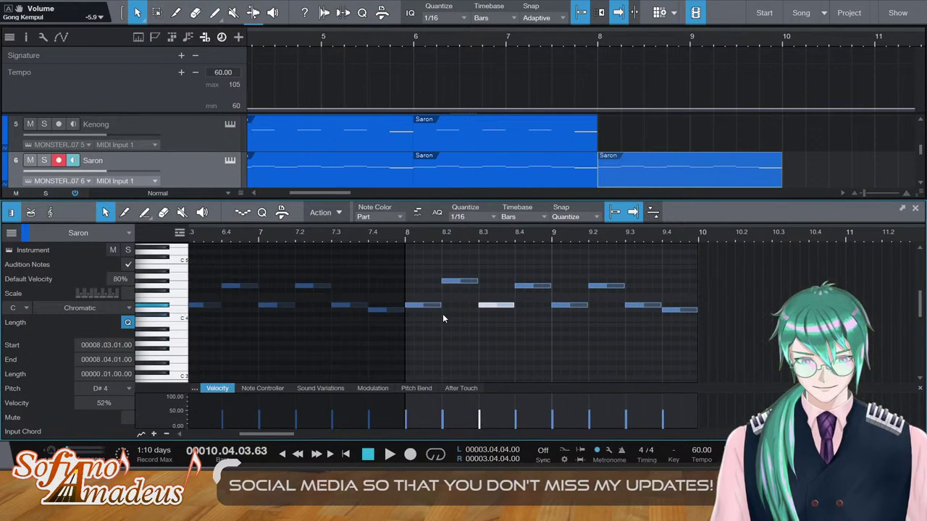
key("Up")
key("Up")
key("Up")
key("Up")
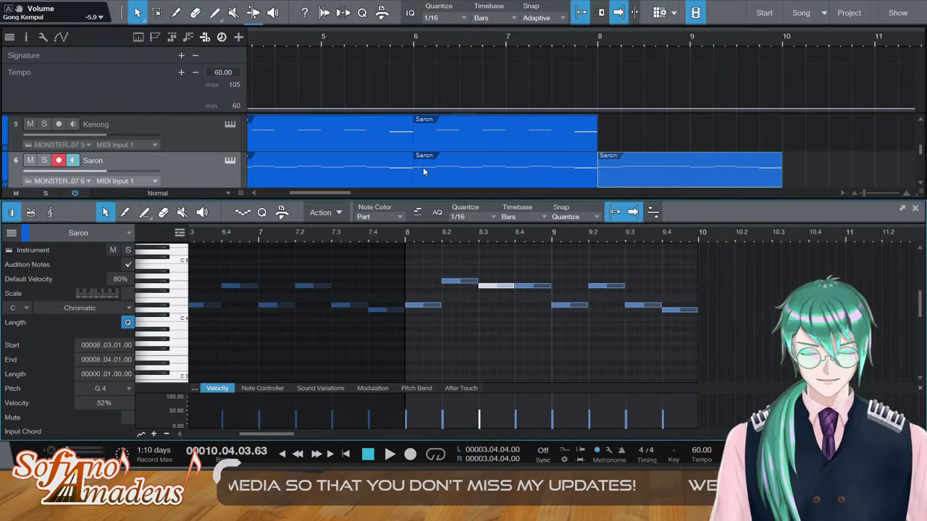
key("Down")
key("Down")
key("Down")
key("Down")
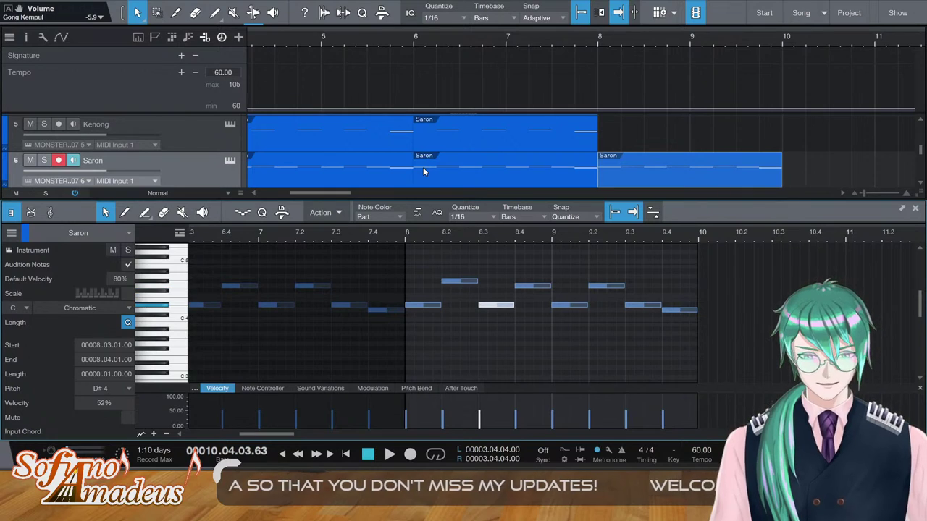
Audition the new Saron clip's notes from 8.01 to 9.01, trying D4 for the note at 9.01
key("Right")
key("Left")
key("Left")
key("Left")
key("Right")
key("Right")
key("Right")
key("Right")
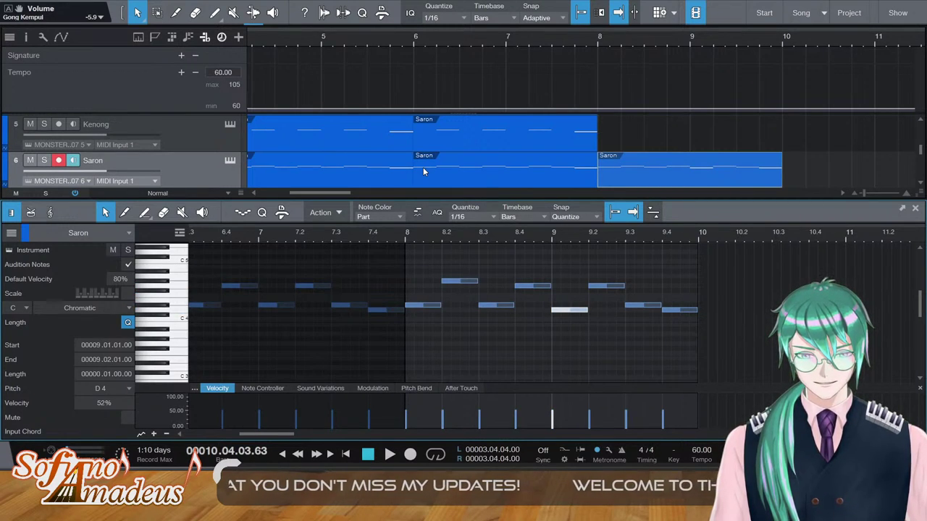
Try D4 for the new Saron clip's note at 9.02, and settle its pitch on A#4
key("Right")
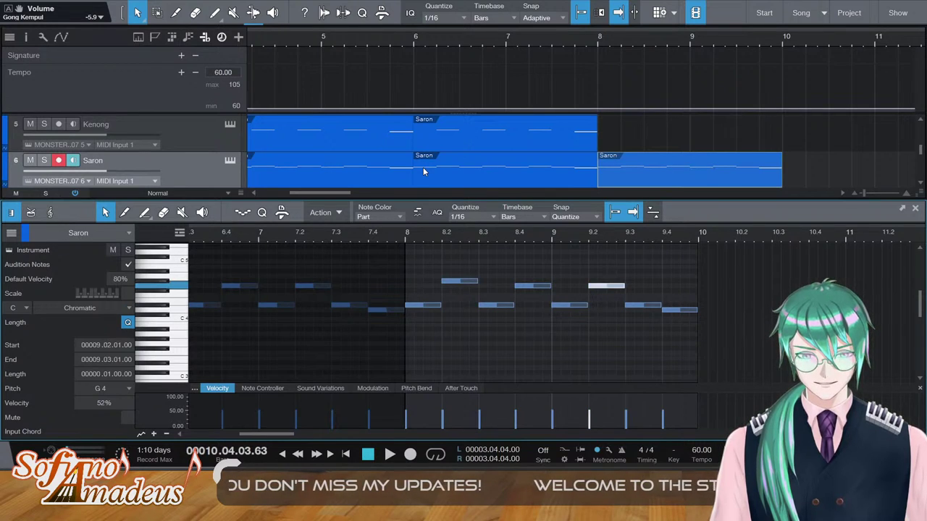
key("Down")
key("Down")
key("Down")
key("Down")
key("Down")
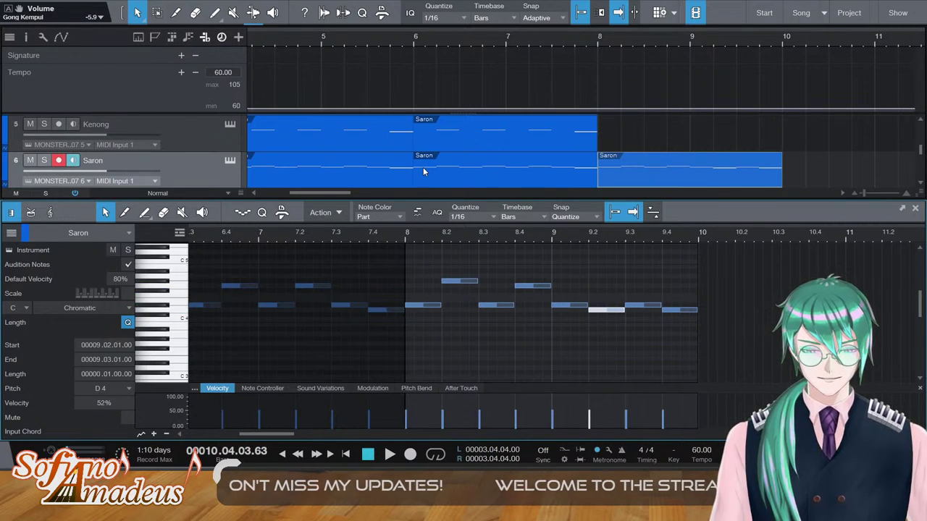
key("Up")
key("Up")
key("Up")
key("Up")
key("Up")
key("Up")
key("Up")
key("Up")
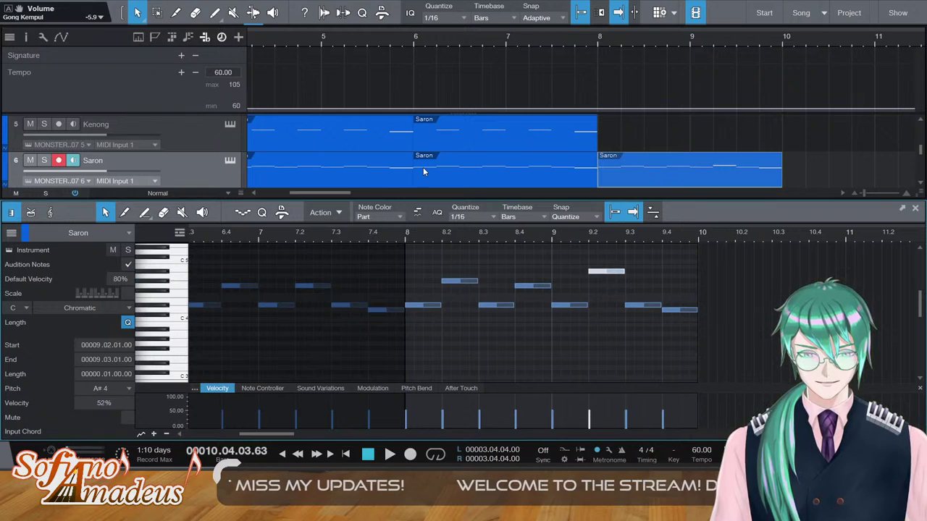
Step through the new Saron clip's notes up to 9.04 to hear the revised melody, and close the note editor
key("Left")
key("Left")
key("Left")
key("Left")
key("Left")
key("Right")
key("Right")
key("Right")
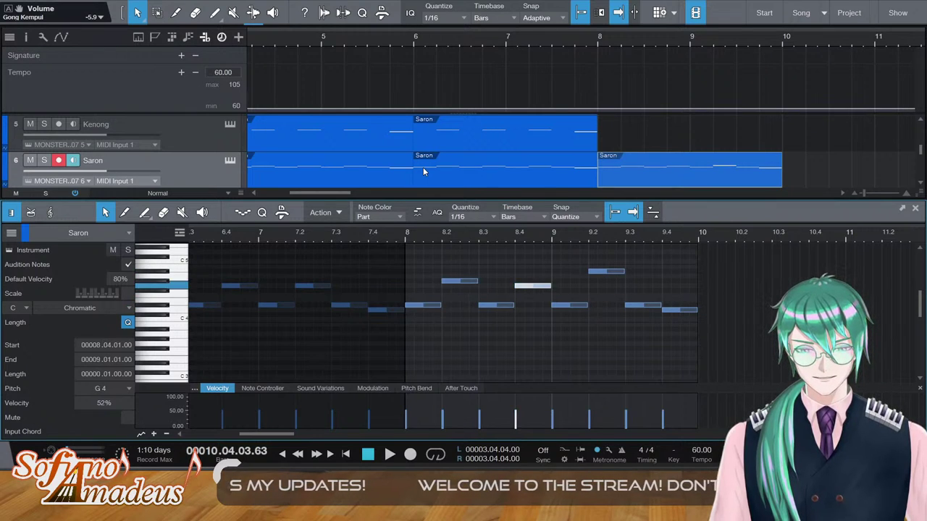
key("Right")
key("Right")
key("Right")
key("Right")
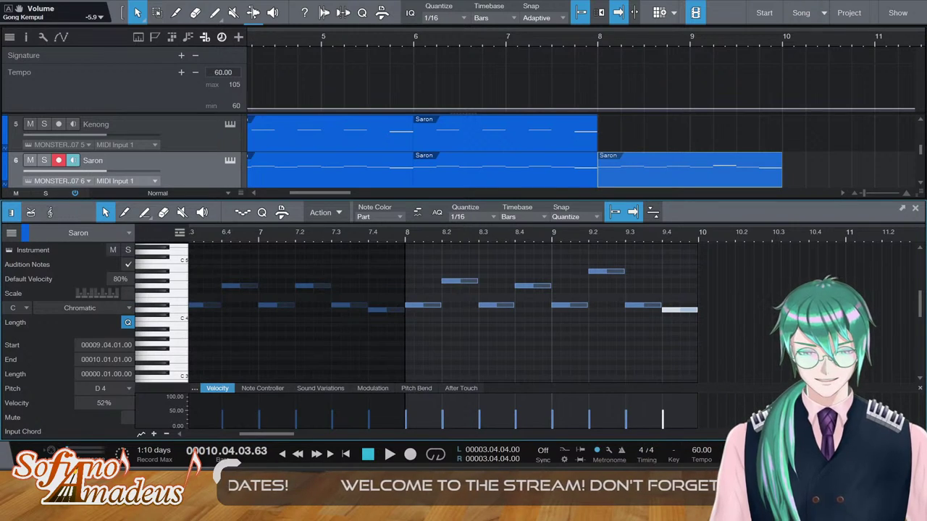
key("F3")
key("F3")
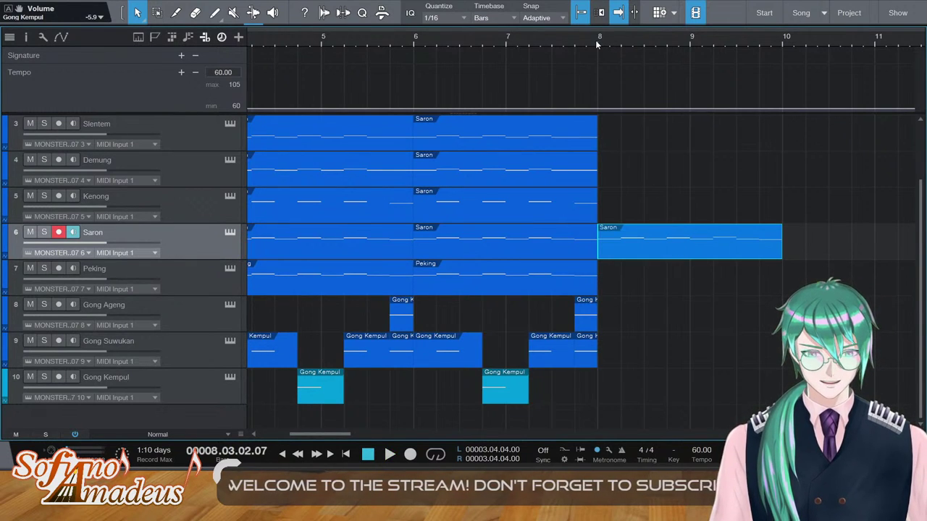
Paste the new Saron clip onto the Peking track at bar 8 and open it for note editing
left_click(182, 275)
key("ctrl+v")
double_click(624, 283)
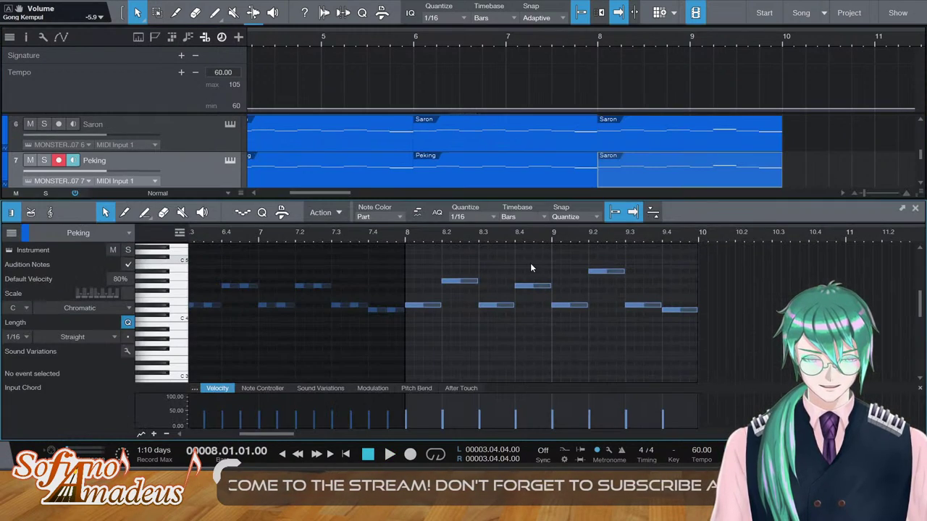
Shorten all notes of the new Peking clip to half a beat and duplicate them so each pitch sounds twice per beat
key("ctrl+a")
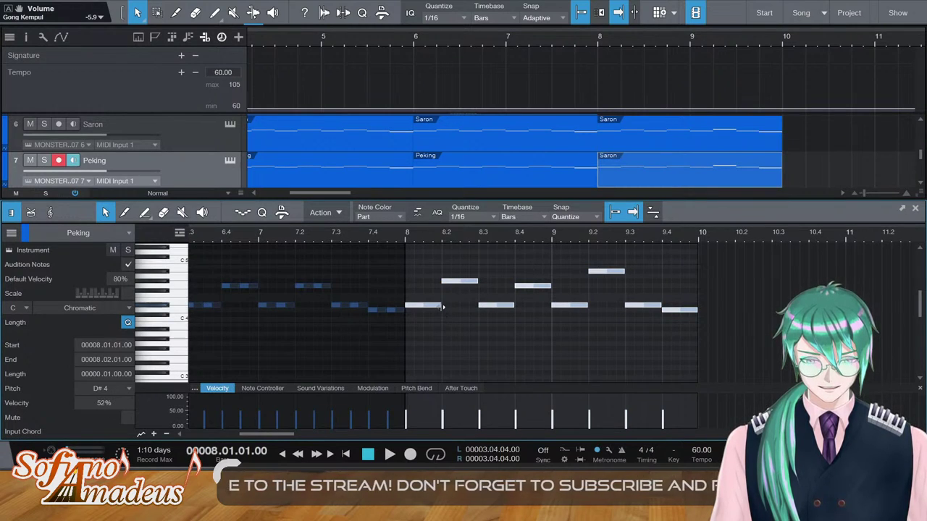
left_click_drag(443, 307, 426, 306)
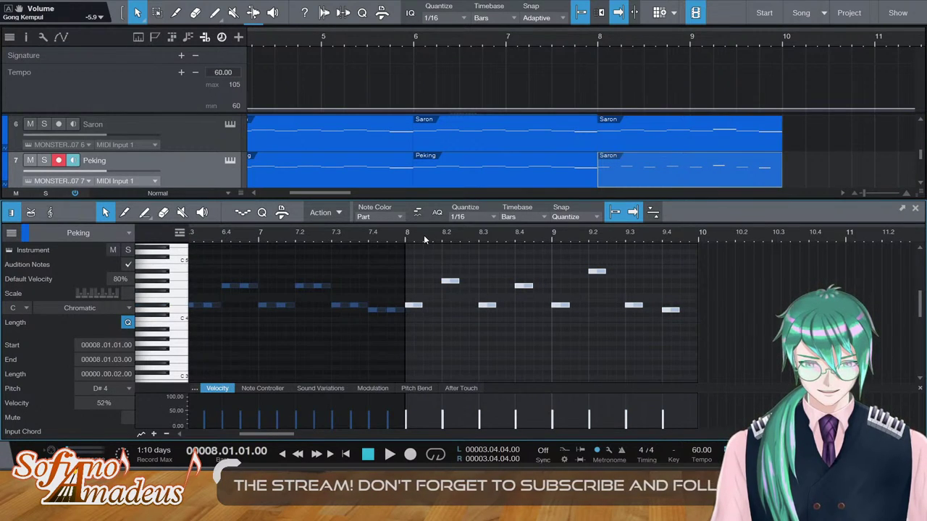
key("d")
key("F2")
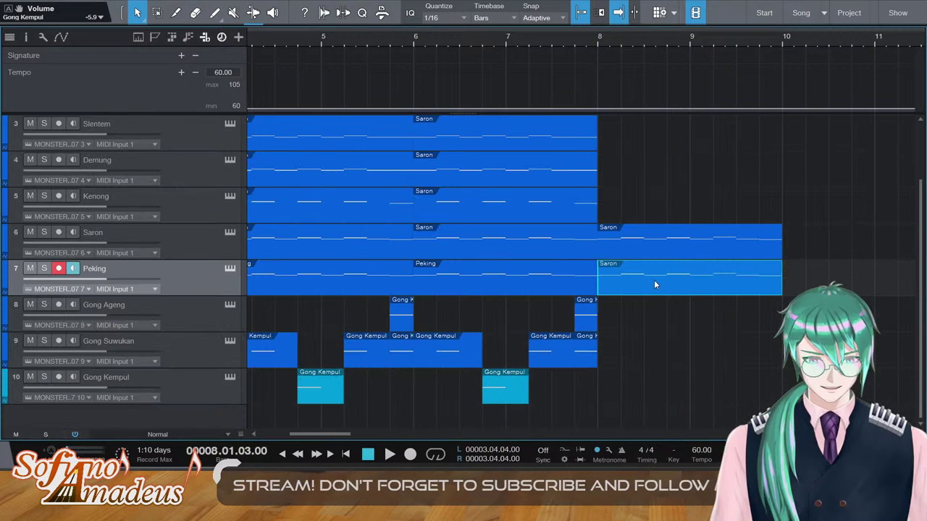
Copy the new Saron clip to the Demung track at bar 8 and transpose its notes down one octave
left_click(659, 257)
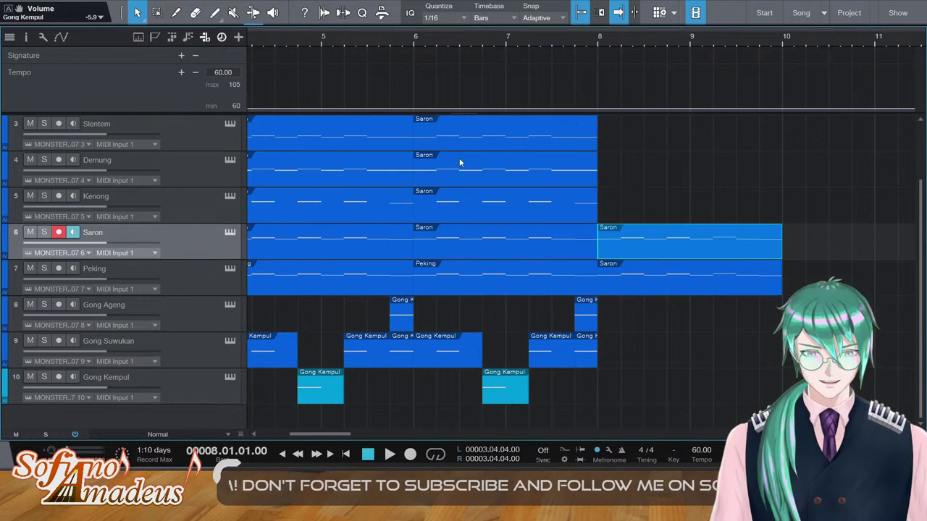
left_click(190, 159)
key("ctrl+v")
double_click(674, 161)
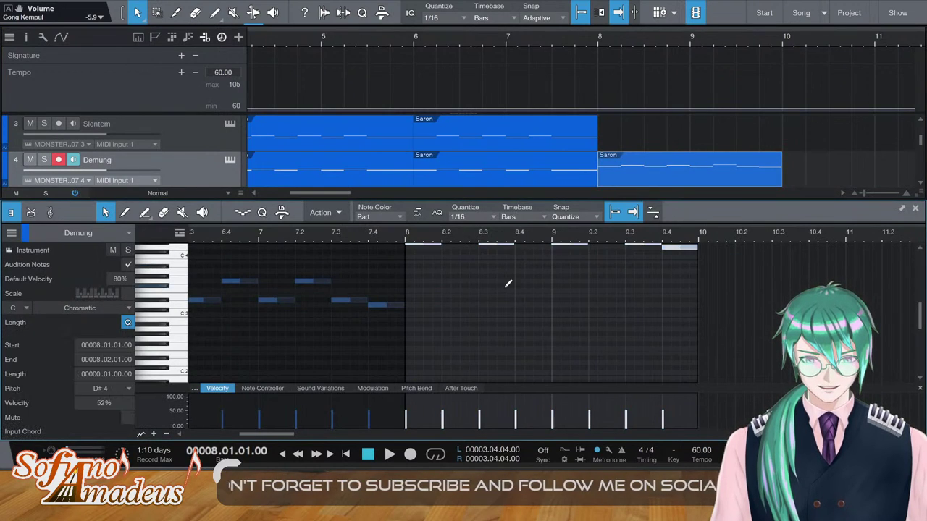
key("F2")
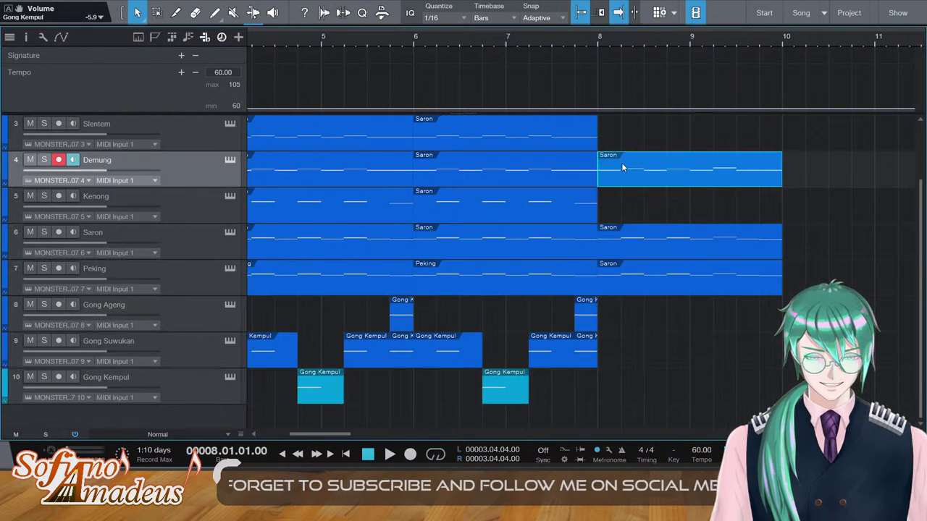
Paste the new melody clip onto the Slentem track at bar 8 and lower its notes to the Slentem's octave
left_click(668, 142)
key("ctrl+v")
double_click(668, 142)
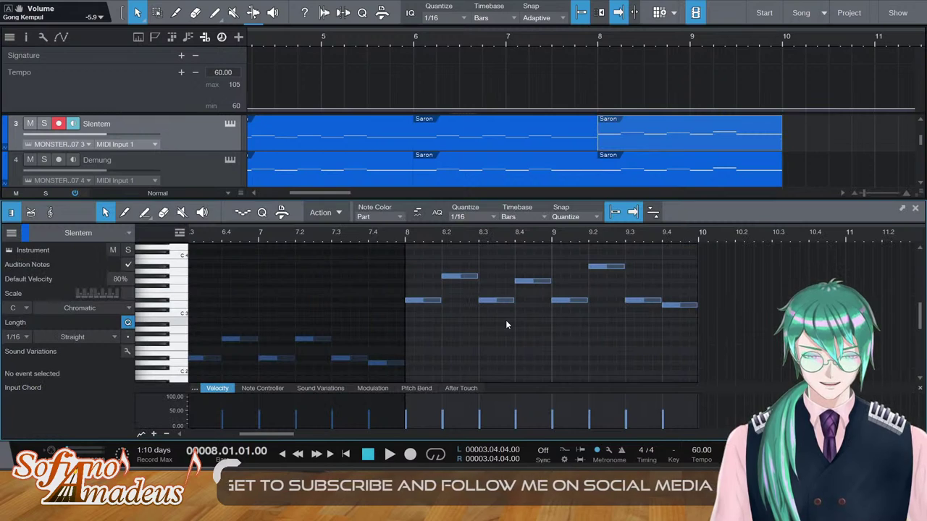
key("F2")
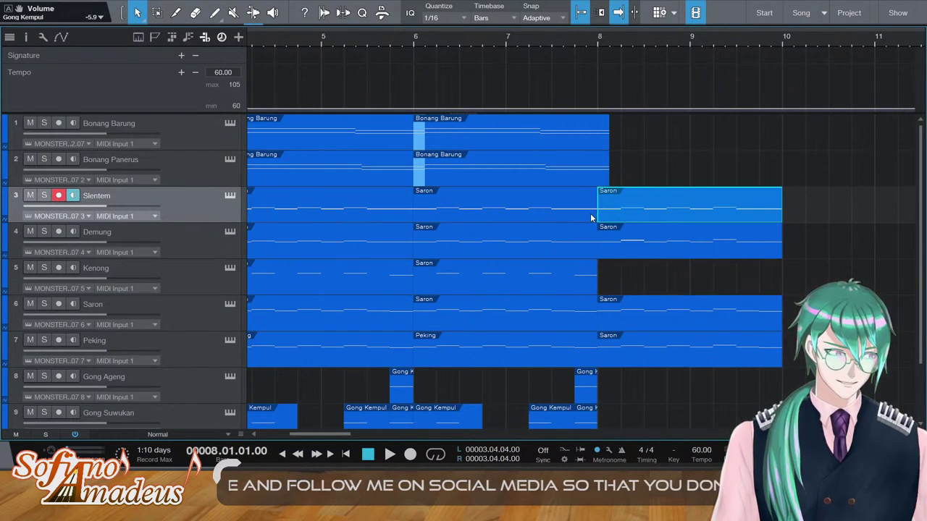
Duplicate the Kenong clip of bars 6 and 7 to bar 8 and check its notes
left_click(628, 278)
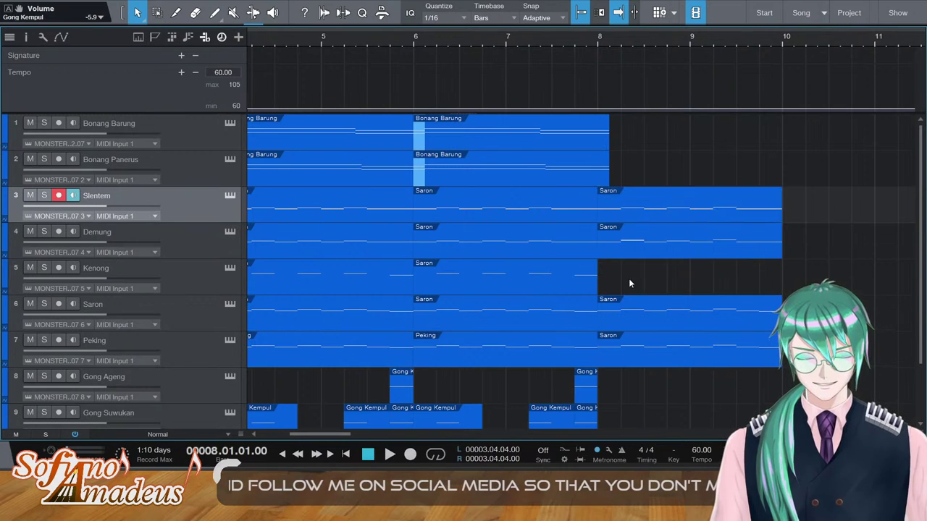
left_click(538, 280)
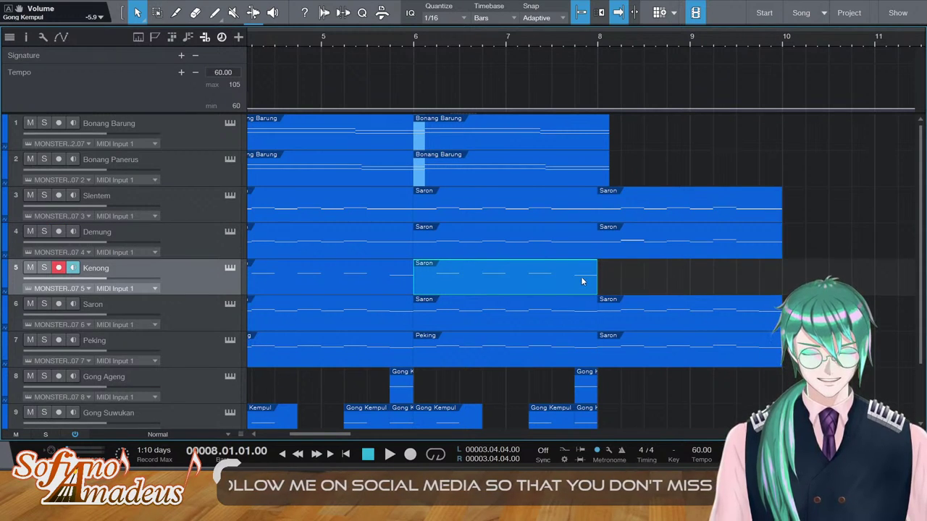
key("d")
double_click(667, 273)
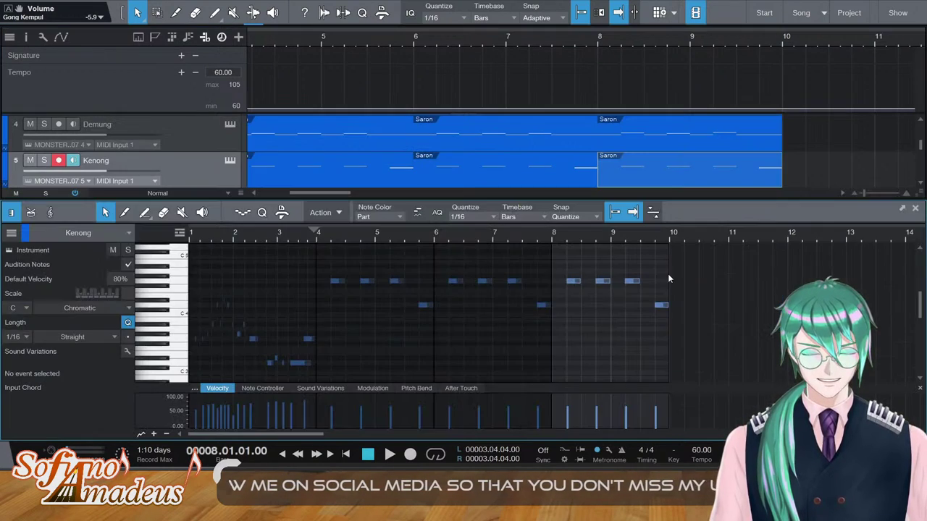
left_click(914, 209)
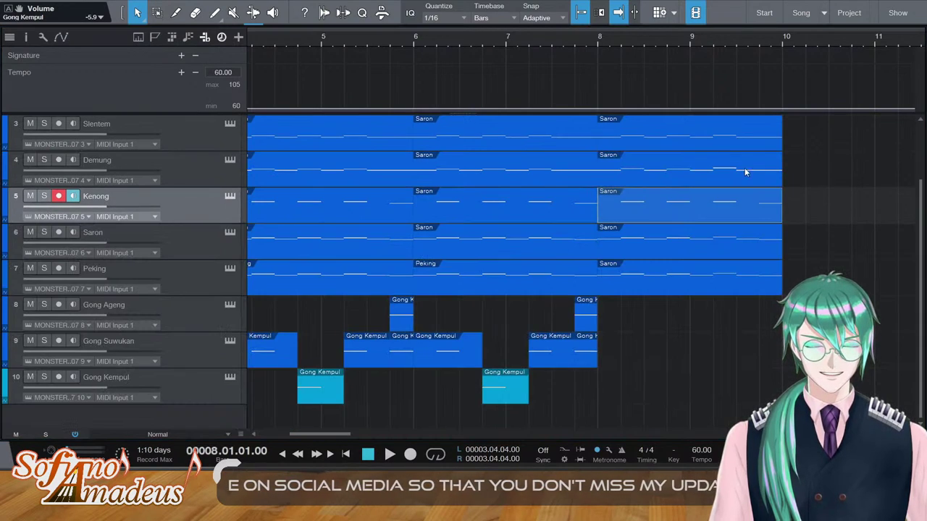
Match the new Kenong clip to the Saron melody by raising its note at 8.02 to G#4 and at 9.02 to A#4
left_click(788, 178)
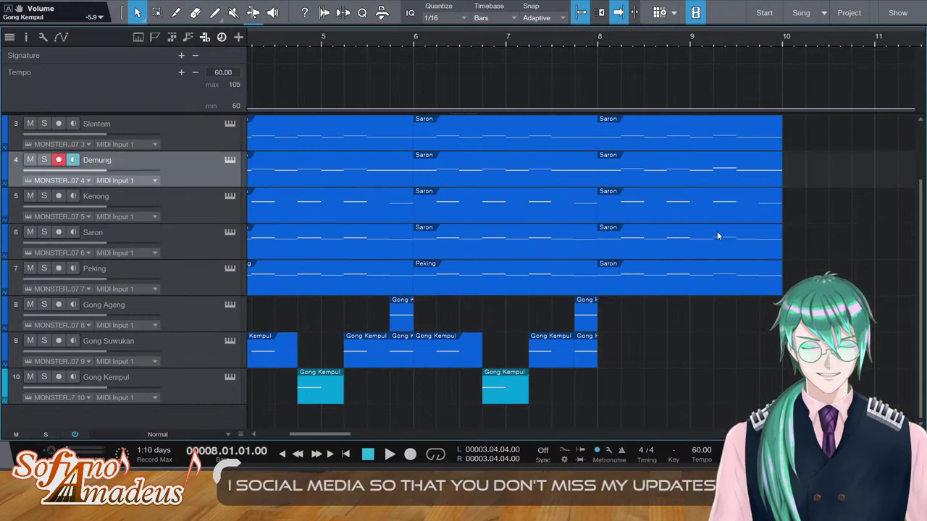
double_click(711, 209)
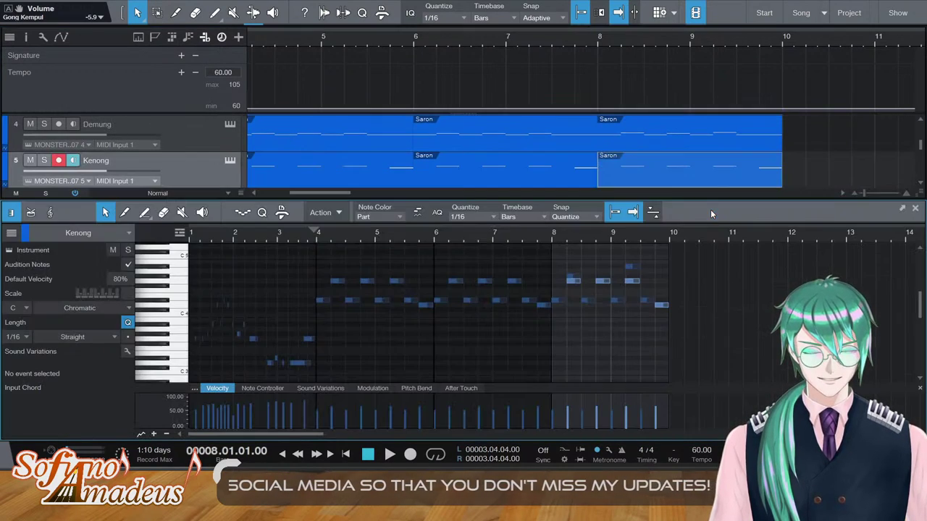
left_click(574, 281)
left_click(669, 162)
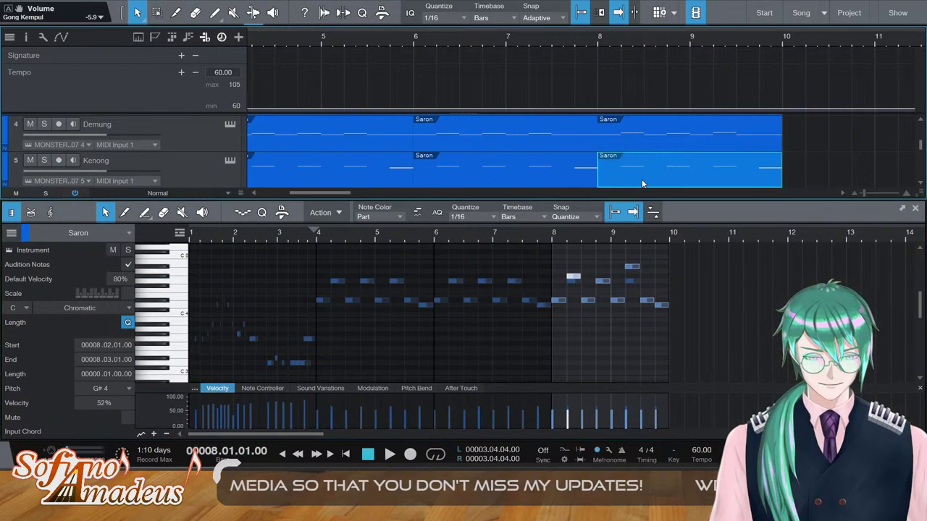
left_click(575, 282)
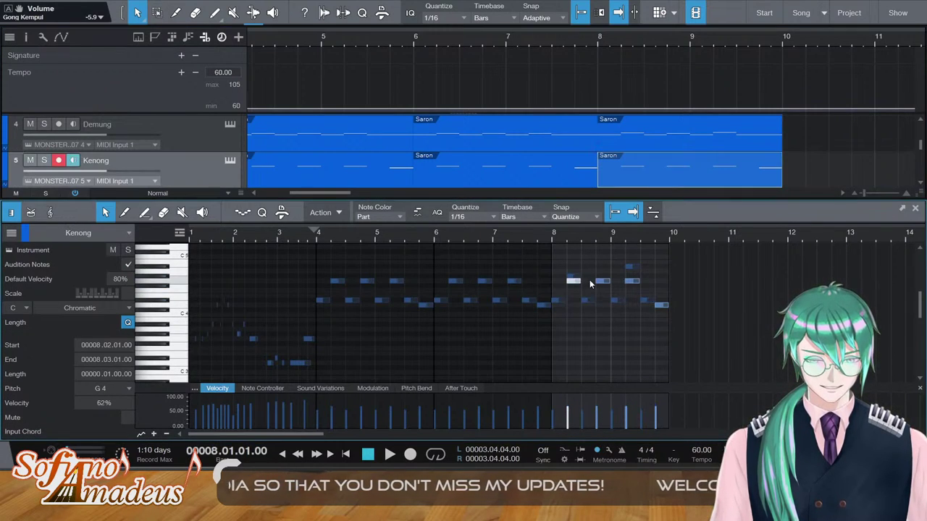
key("Up")
key("Right")
key("Right")
key("Up")
key("Up")
key("Up")
key("Right")
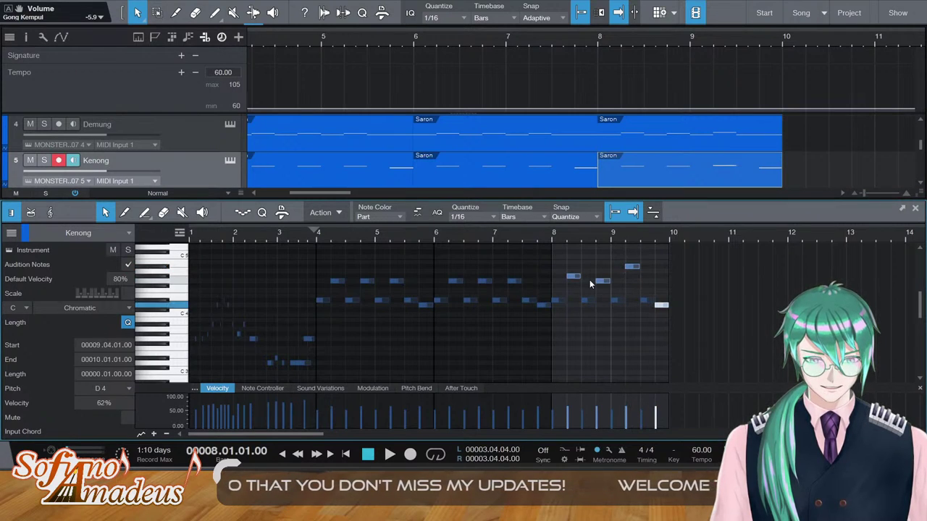
key("F2")
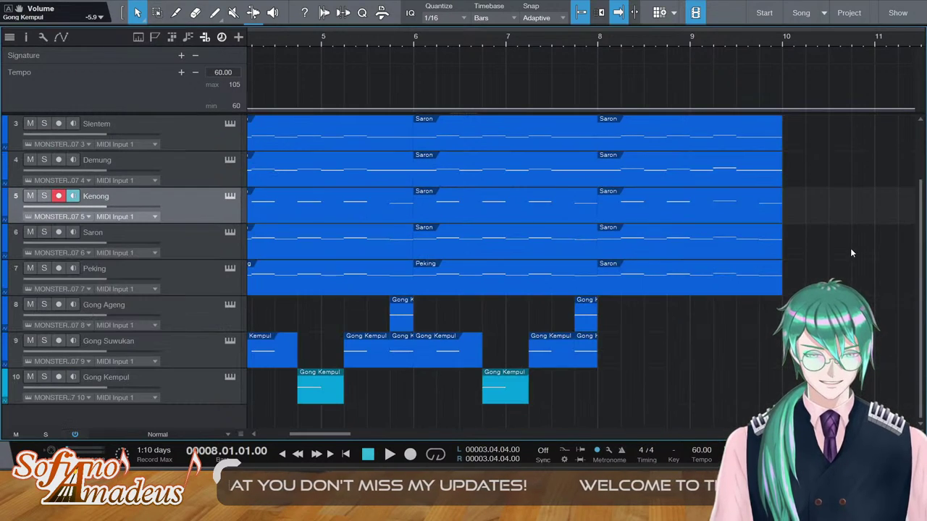
Play the arrangement from bar 8 to hear the new variation across the instruments
left_click(817, 39)
left_click(864, 43)
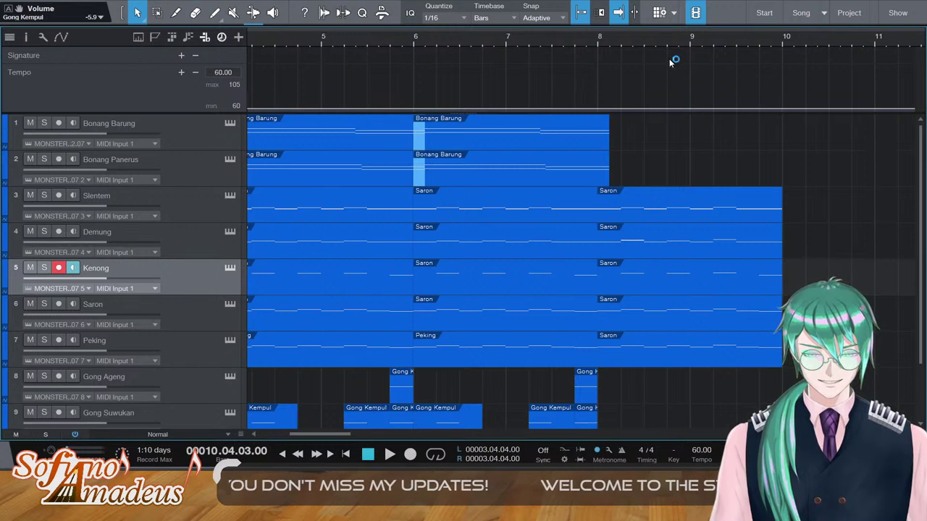
left_click(596, 40)
key("space")
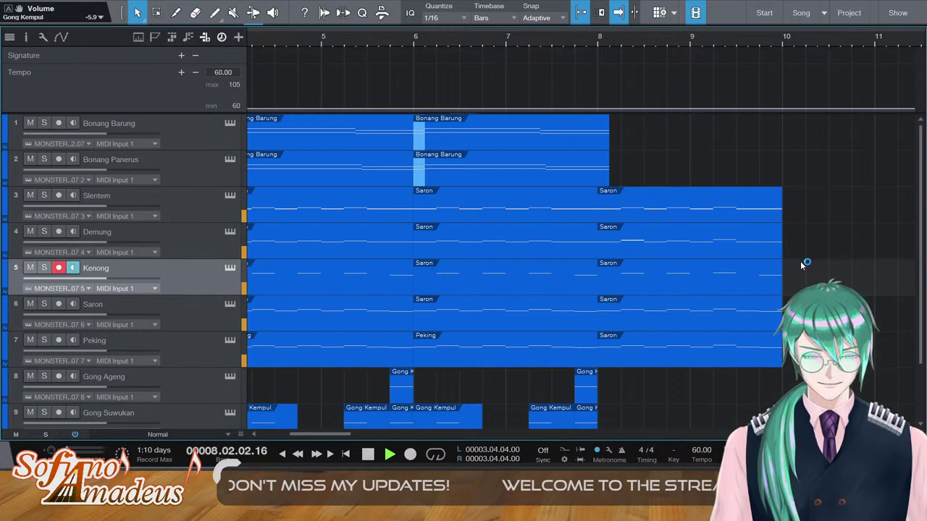
scroll(612, 304, "down", 1)
key("space")
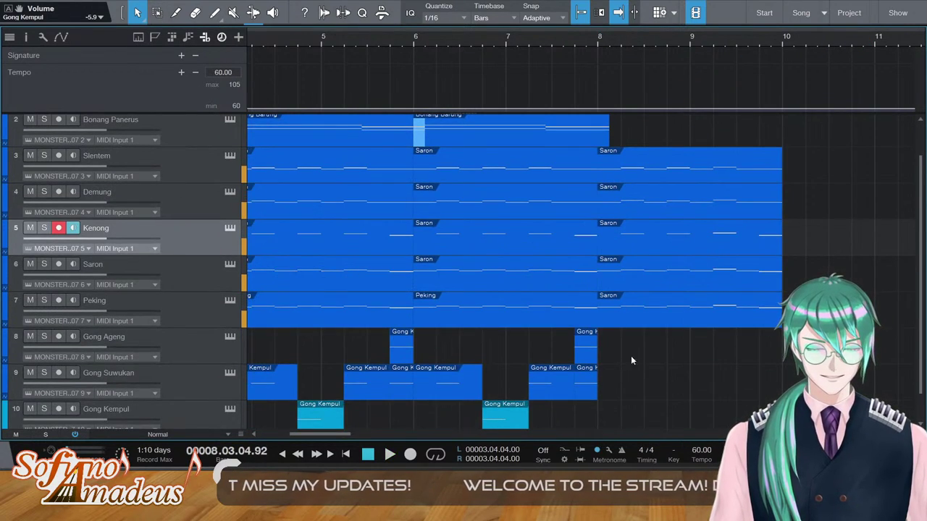
Duplicate the Gong Ageng, Gong Suwukan and Gong Kempul clips of bars 6 and 7 to bar 8
scroll(630, 355, "down", 1)
left_click_drag(620, 311, 421, 401)
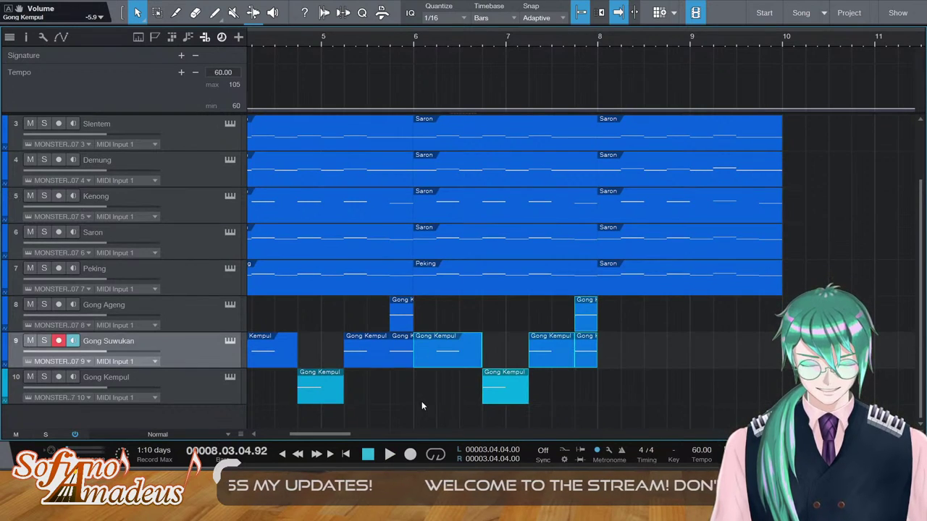
key("ctrl+d")
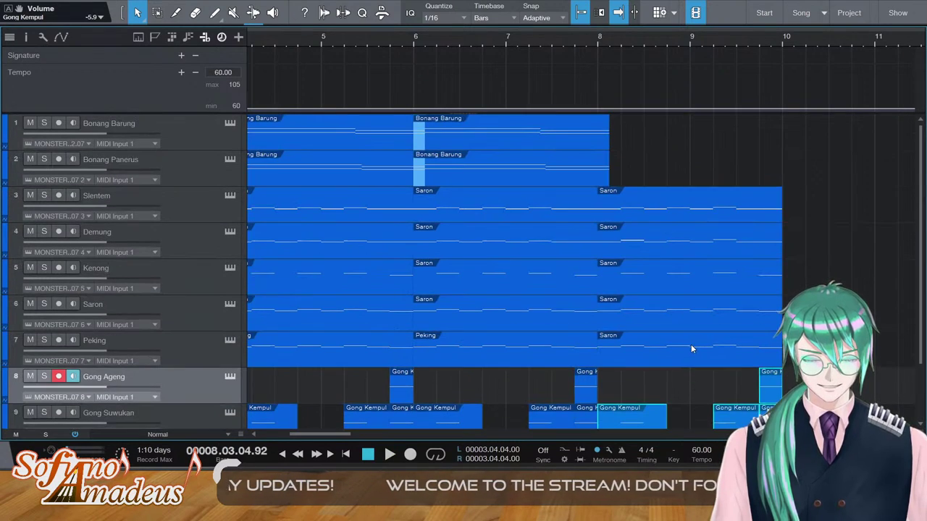
scroll(691, 344, "up", 2)
left_click(697, 152)
left_click(546, 139)
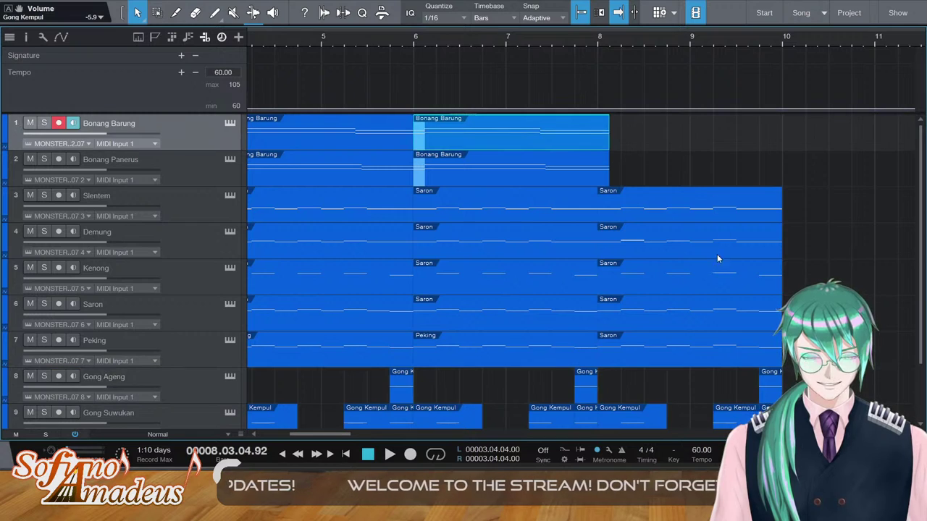
left_click(706, 269)
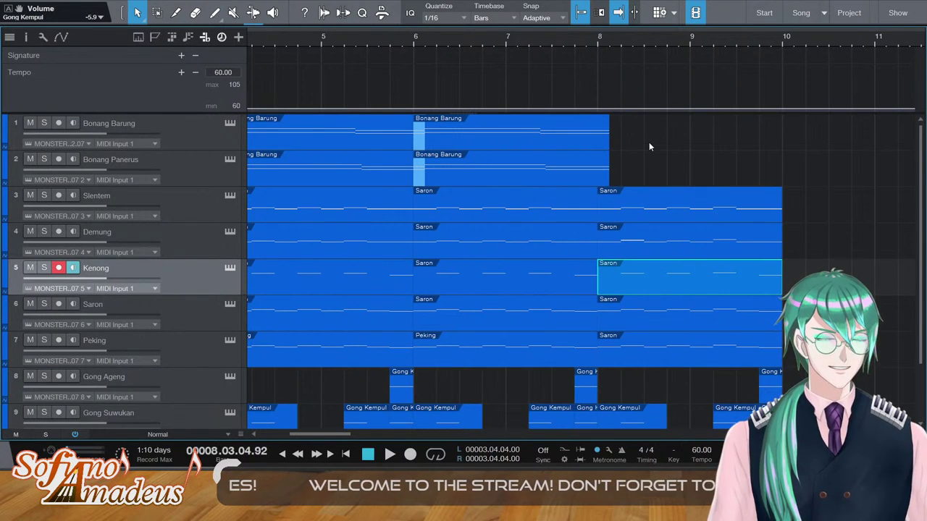
left_click(540, 137)
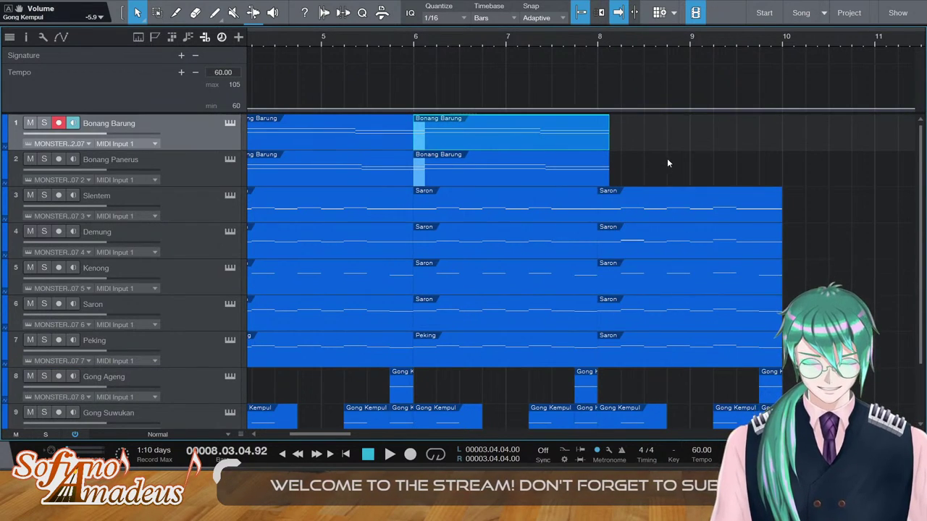
Duplicate the Bonang Panerus clip starting at bar 6, place the copy at bar 8 and open its notes
left_click(555, 173)
key("d")
key("f")
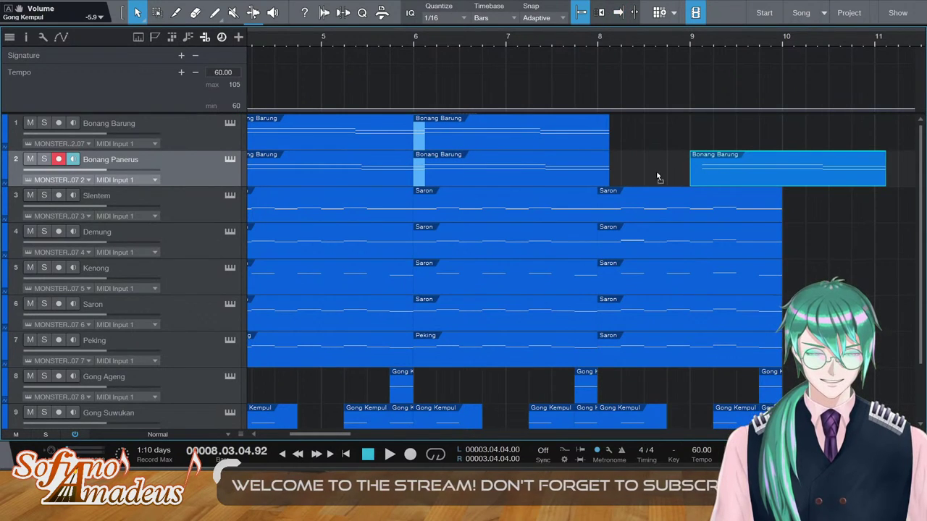
key("ctrl+Left")
double_click(640, 169)
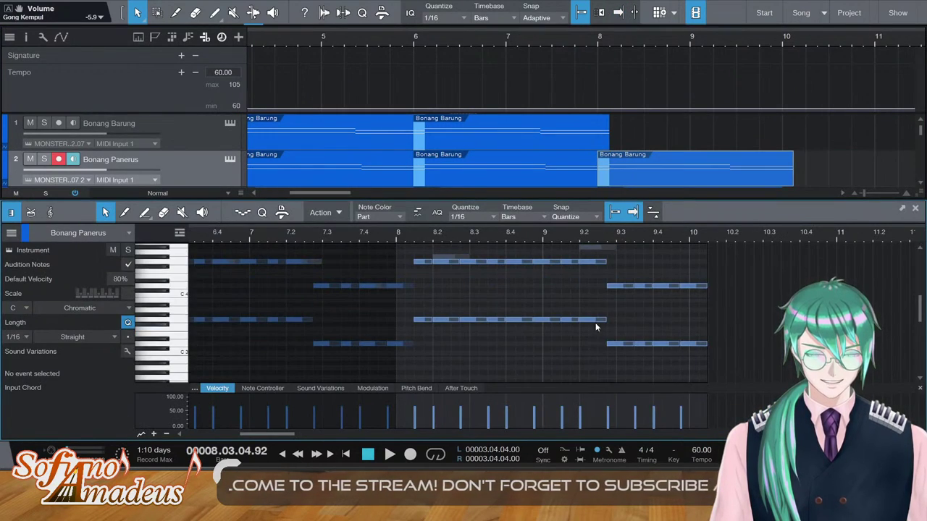
Raise the first three octave pairs of the new Bonang Panerus clip, from 8.01.03 to 8.03.03, to G#3 and G#4
scroll(550, 307, "up", 2)
scroll(507, 297, "up", 2)
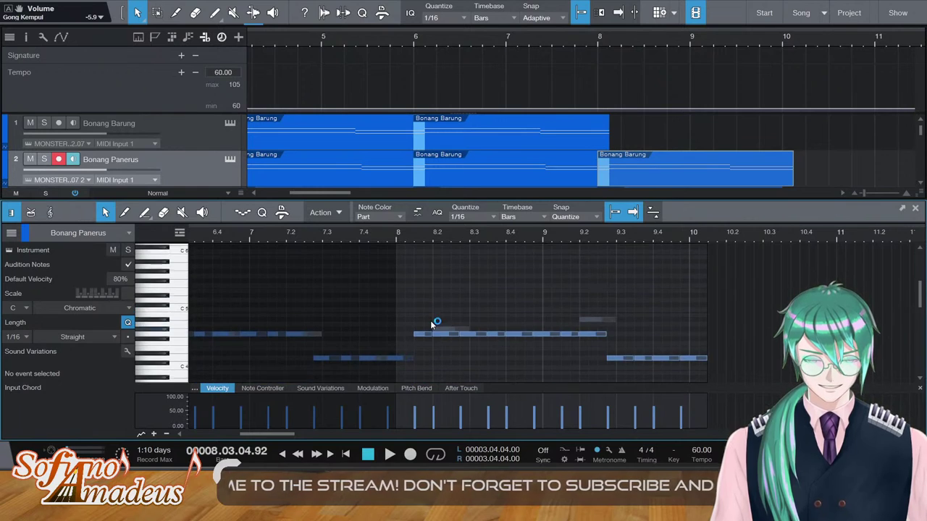
scroll(445, 320, "down", 2)
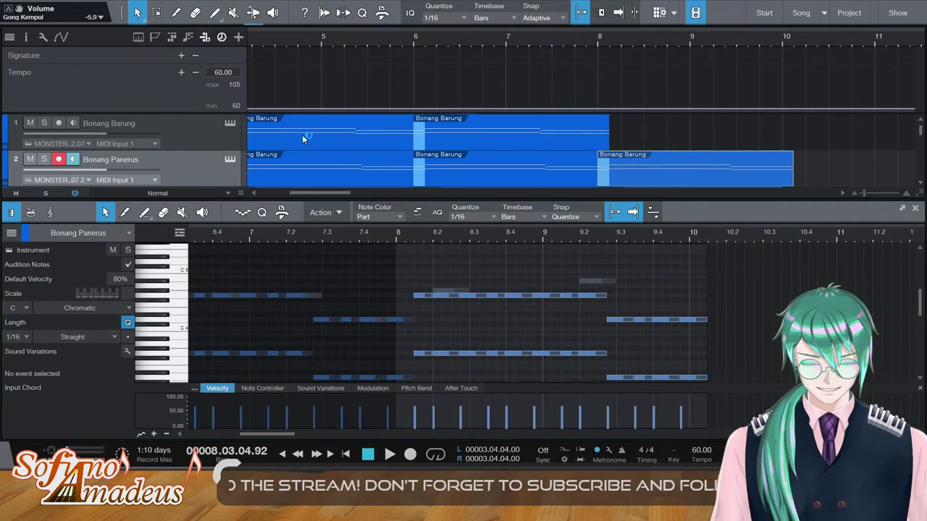
left_click(428, 299)
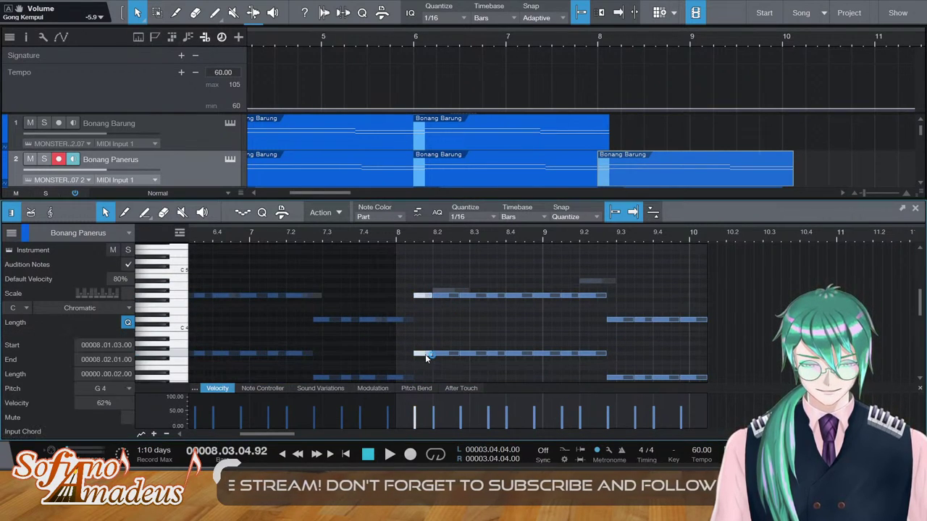
left_click_drag(426, 355, 433, 343)
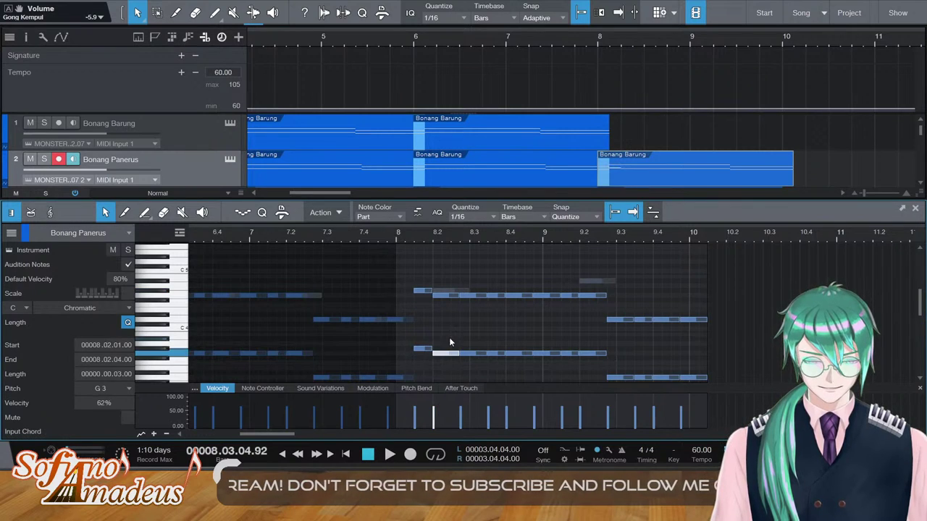
left_click(445, 352)
key("Up")
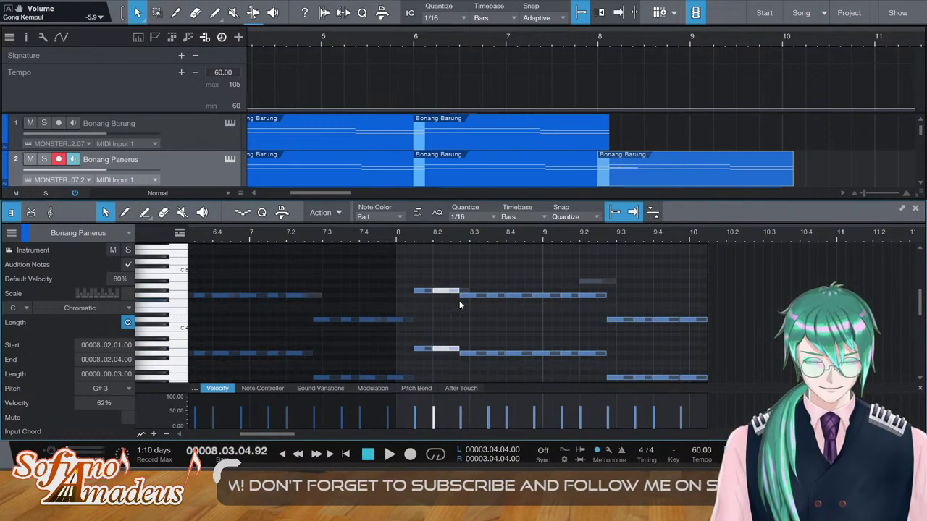
left_click(482, 294)
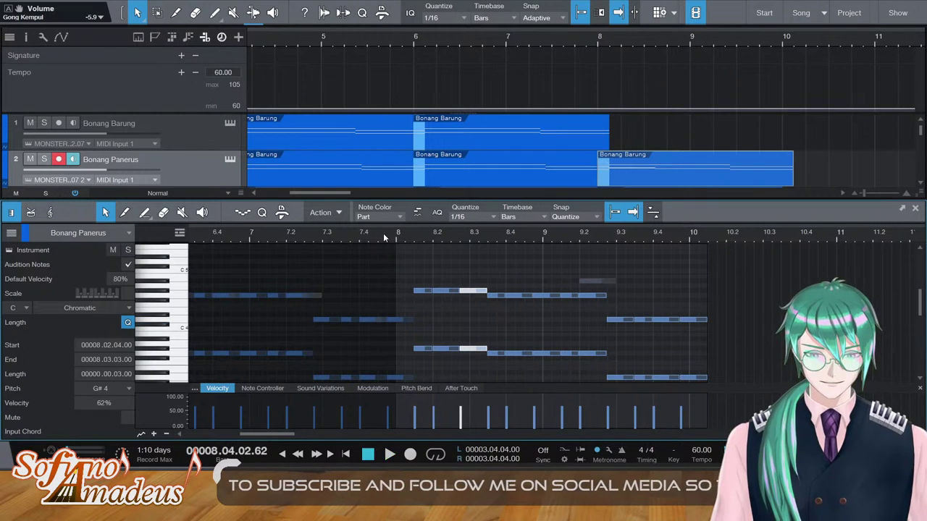
Raise the octave pairs at 9.01.03 and 9.02.01 in the bar 8 Bonang Panerus clip to A#3 and A#4
left_click(389, 237)
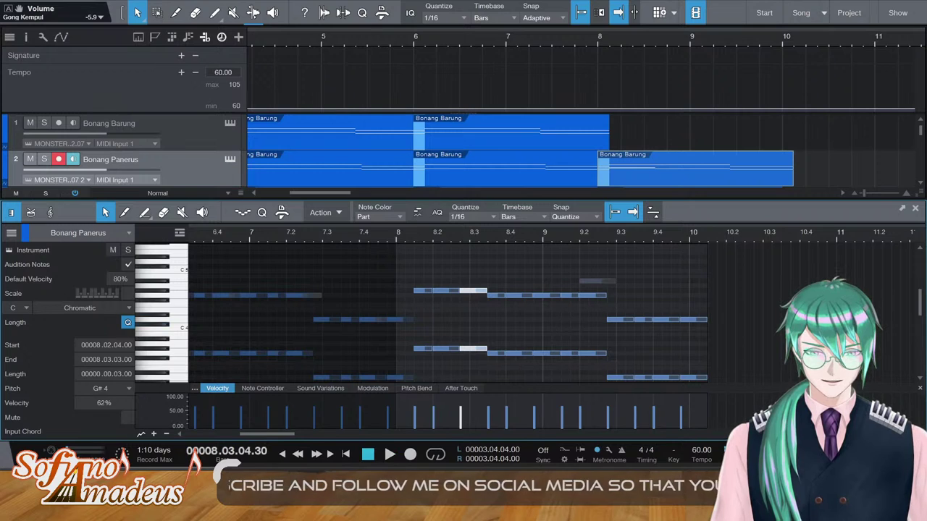
key("F2")
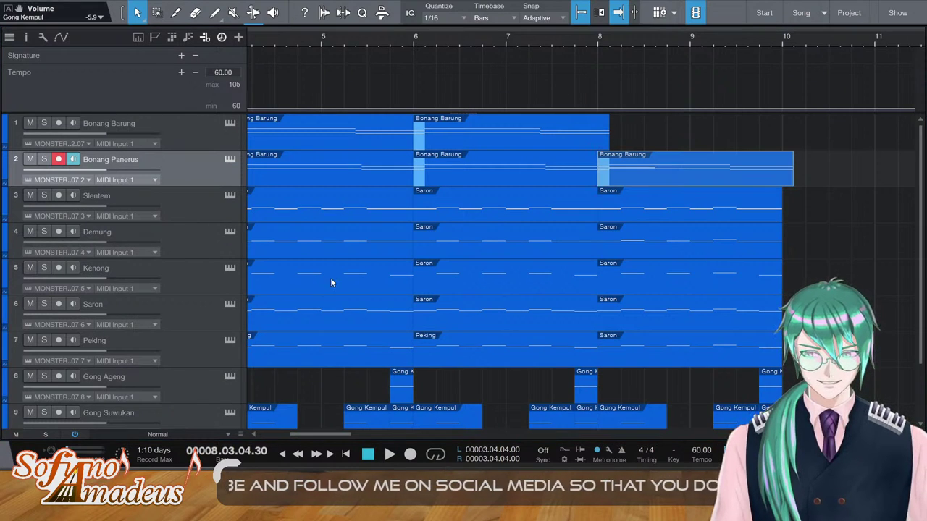
double_click(671, 165)
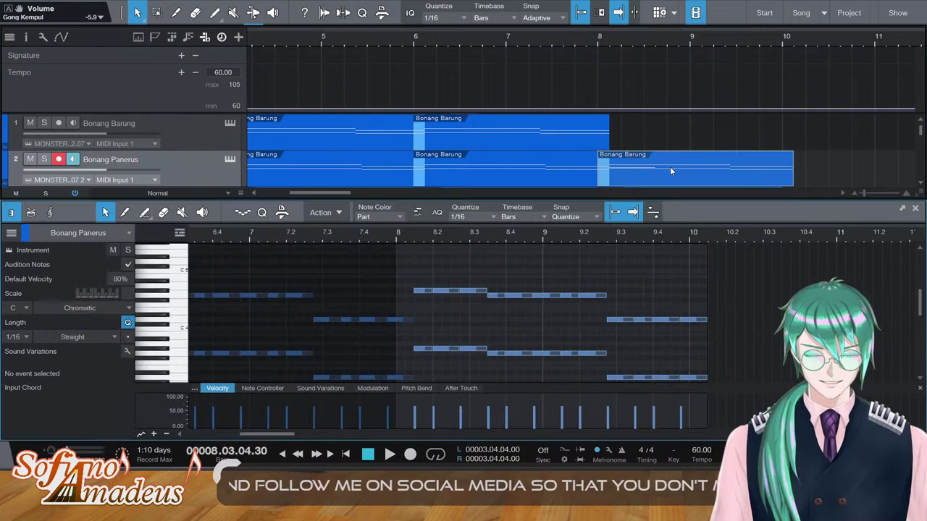
scroll(577, 295, "down", 2)
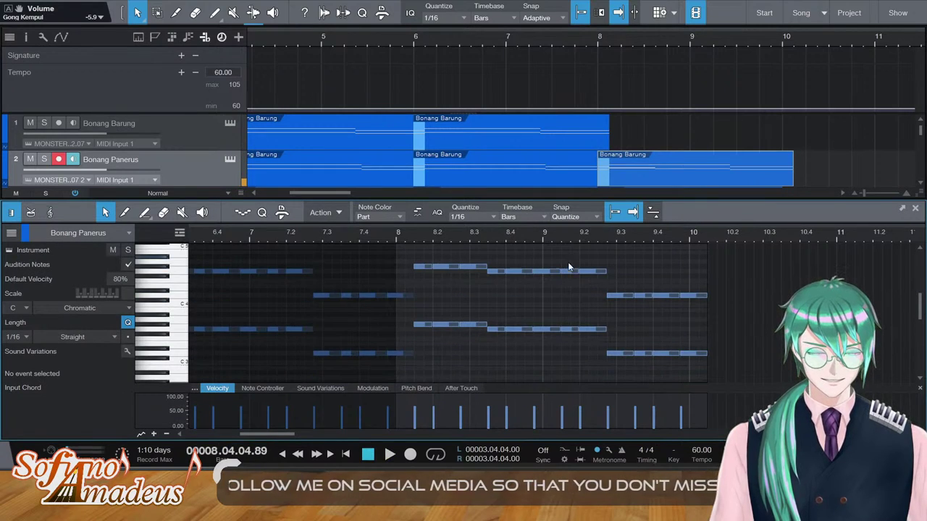
left_click_drag(601, 333, 563, 268)
left_click(578, 277)
left_click(575, 271)
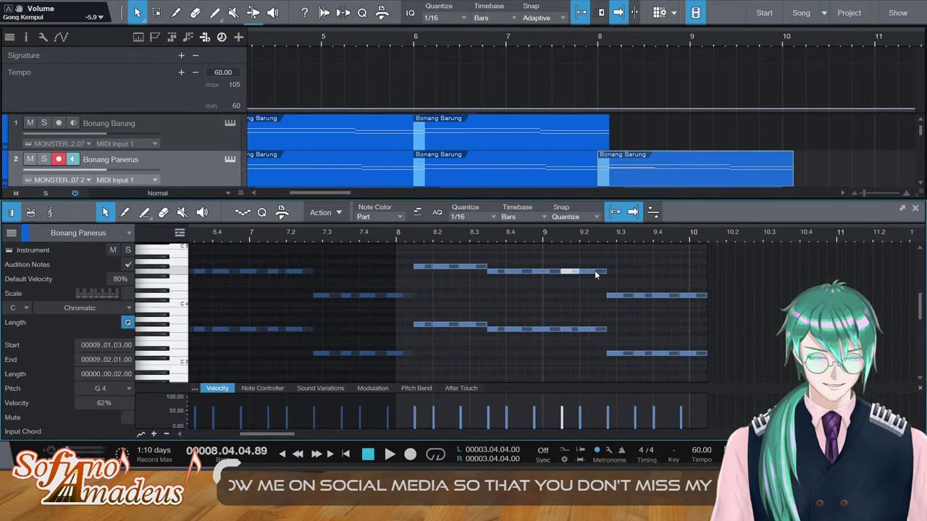
left_click(570, 330, "shift")
left_click(585, 330, "shift")
left_click_drag(588, 331, 587, 319)
key("space")
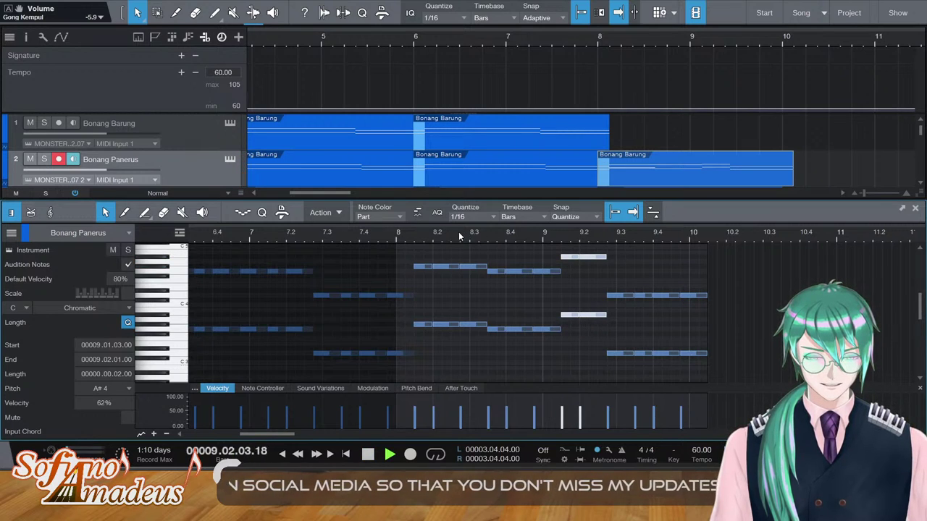
key("space")
Raise the octave pair at 9.02.04 in the same Bonang Panerus clip to A#3 and A#4
left_click(618, 295)
left_click(621, 352, "shift")
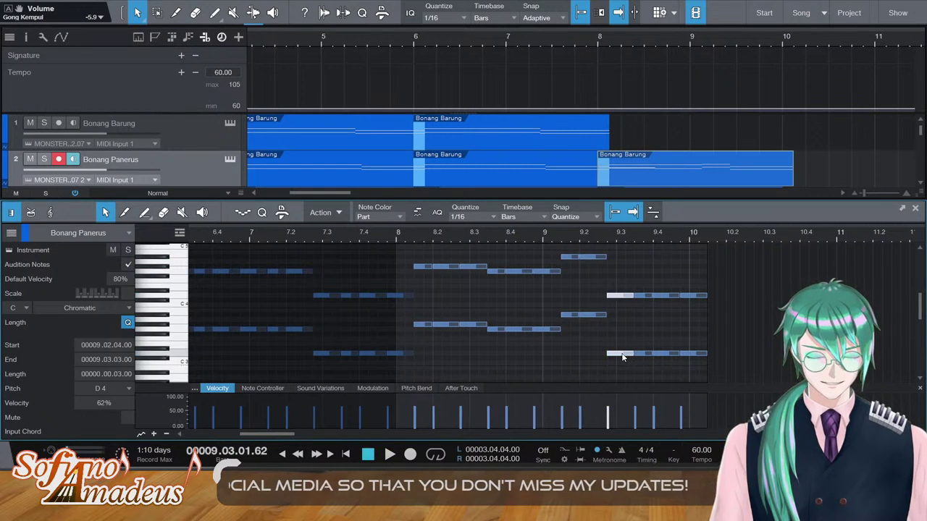
key("shift+Up")
key("Down")
key("Down")
key("Down")
key("Down")
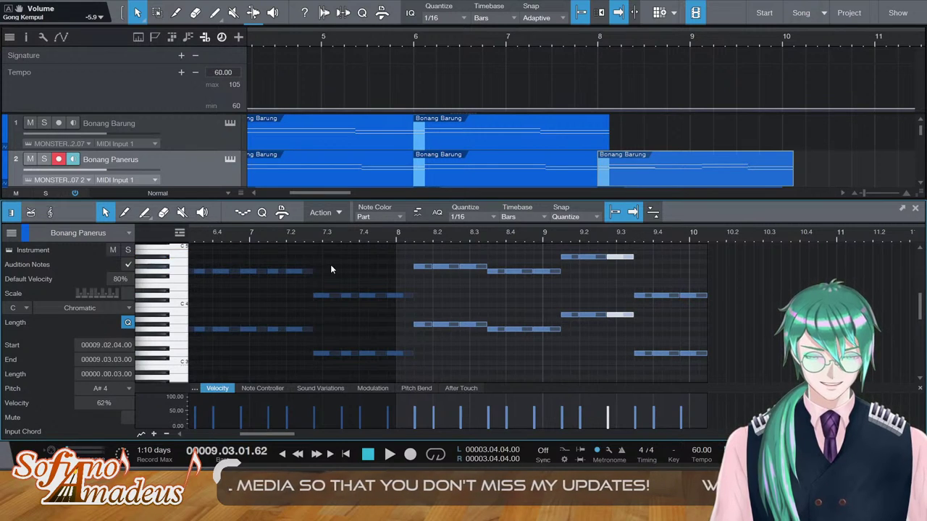
Open the Bonang Panerus clip at bar 4, raise its octave pair at 5.02.04 to G3 and G4, and play it
key("F2")
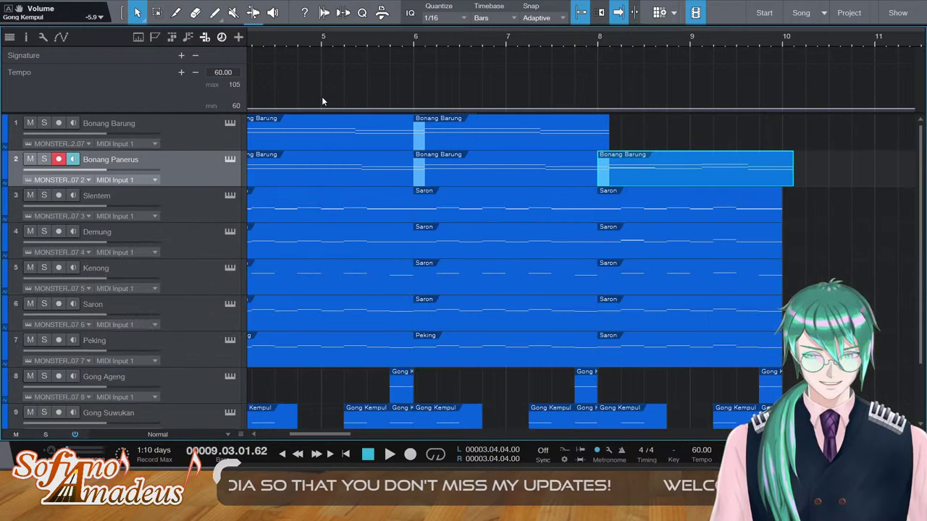
left_click(337, 45)
left_click(372, 134)
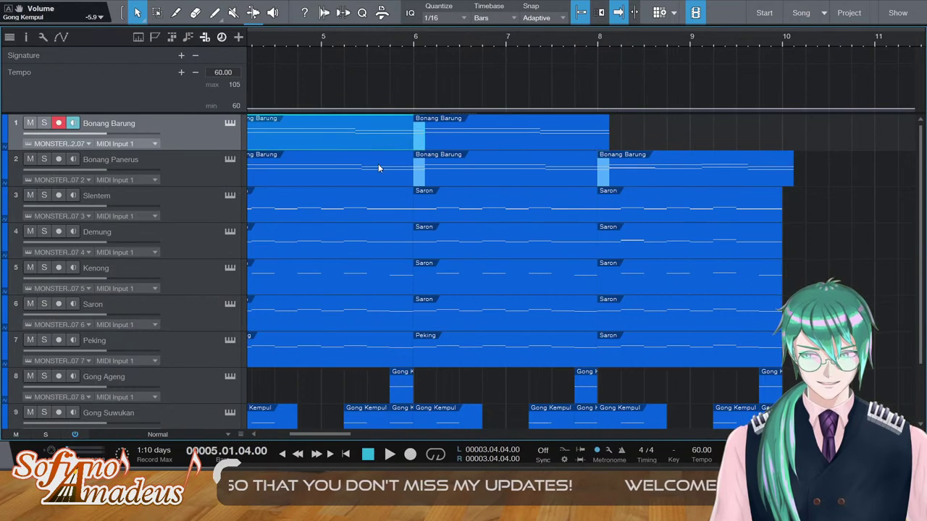
double_click(378, 165)
left_click(630, 296)
left_click(627, 353, "shift")
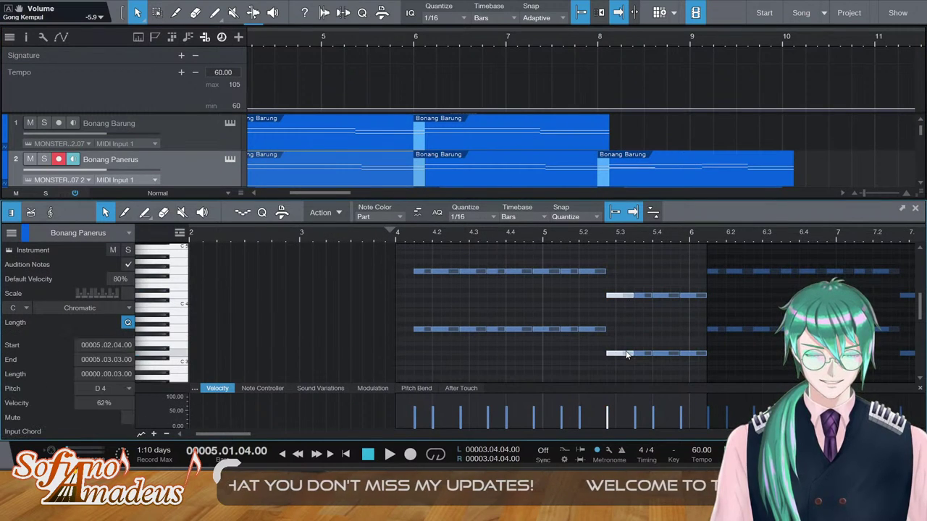
key("Up")
key("Up")
key("Up")
key("Up")
key("Up")
key("space")
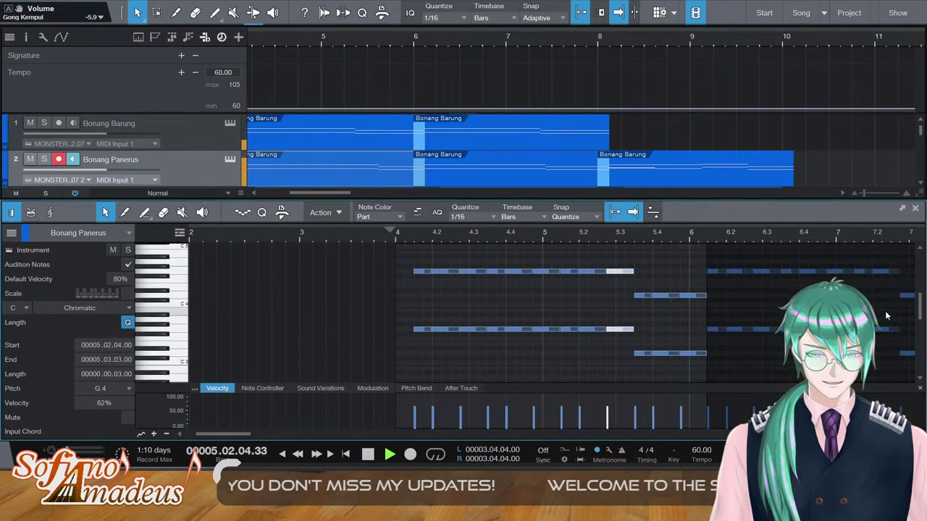
Raise the octave pair at 7.02.04 in the bar 6 Bonang Panerus clip to G3 and G4 and resume playback
left_click(907, 296)
left_click(906, 353, "shift")
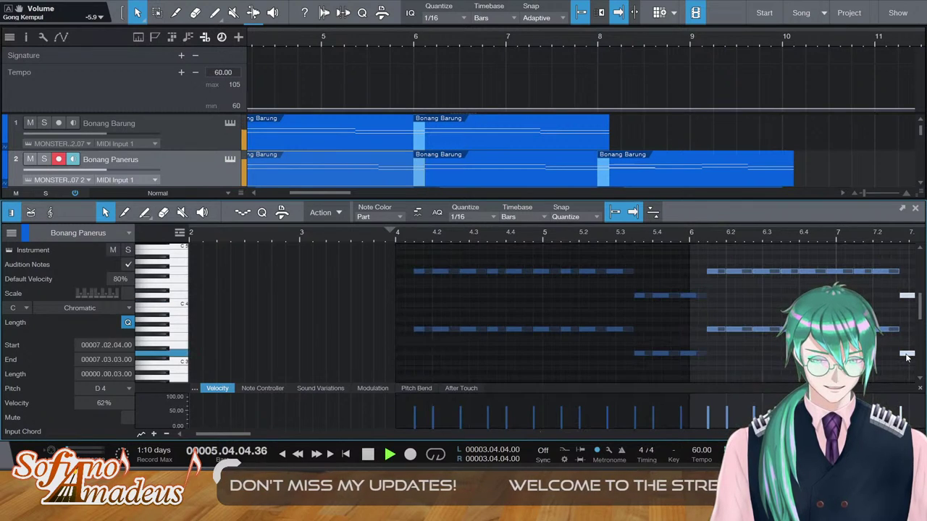
key("space")
key("Up")
key("Up")
key("Up")
key("Up")
key("Up")
key("space")
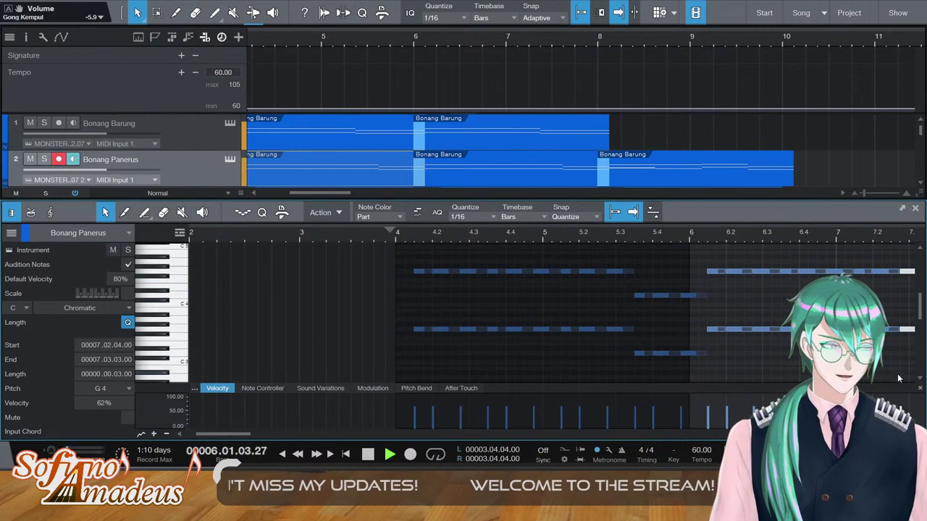
Duplicate the Bonang Barung clip starting at bar 6, place the copy at bar 8 and open its notes
key("F2")
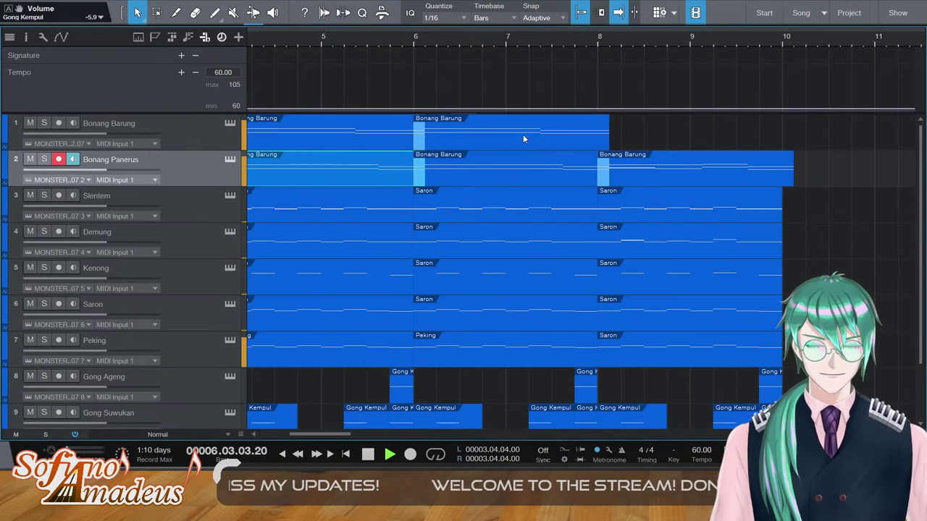
left_click(652, 137)
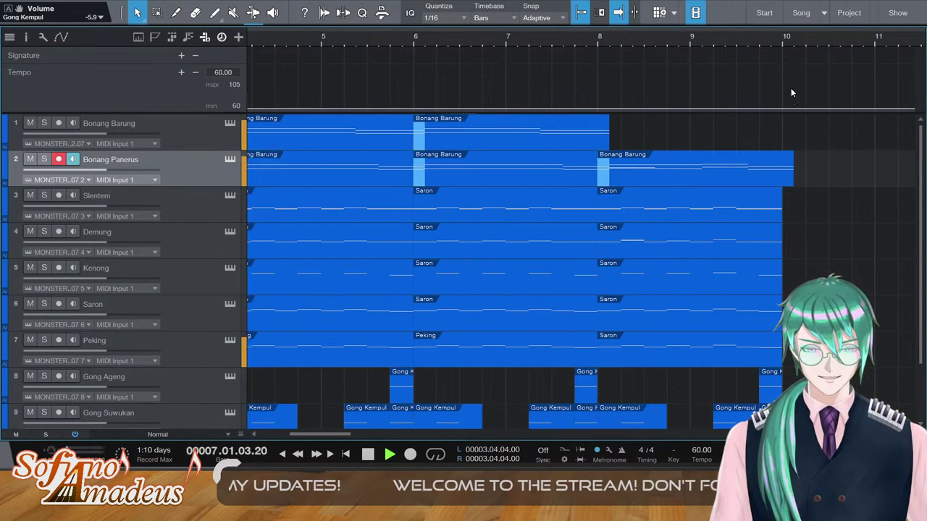
left_click(540, 138)
key("d")
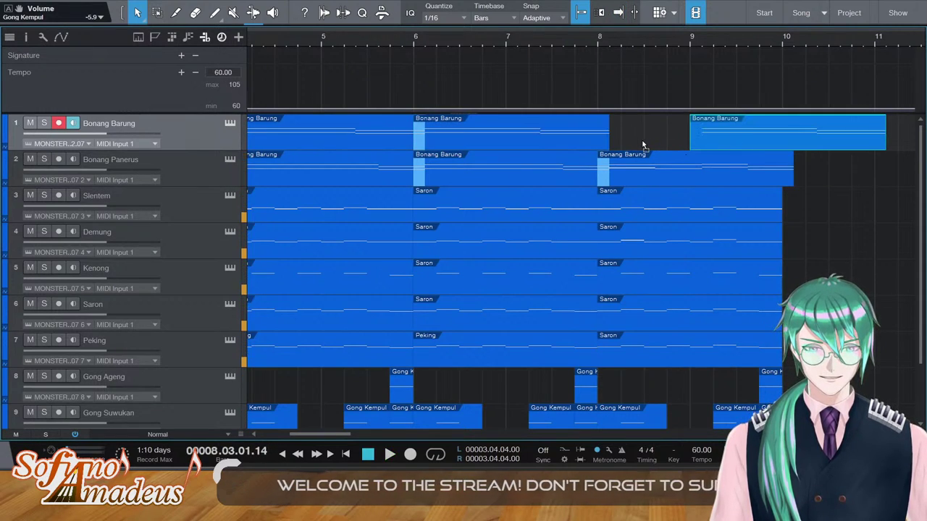
left_click_drag(740, 141, 649, 140)
double_click(648, 140)
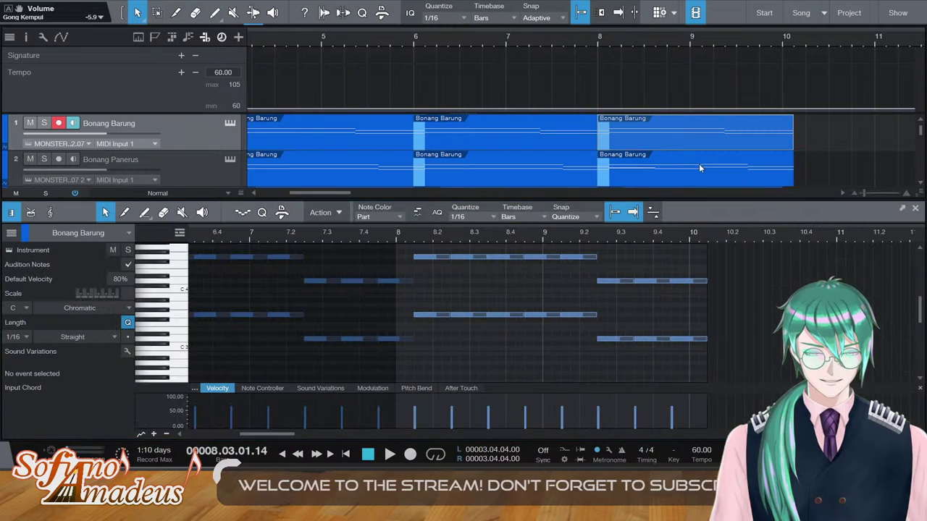
Raise the octave pairs at 8.01.03 and 8.02.03 in the new Bonang Barung clip to G#3 and G#4
scroll(466, 297, "up", 1)
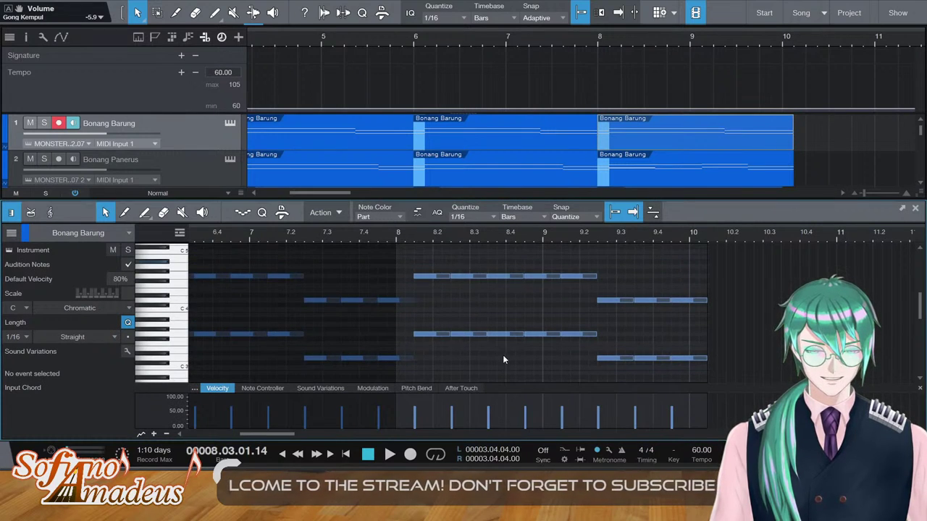
left_click_drag(434, 266, 451, 349)
key("Up")
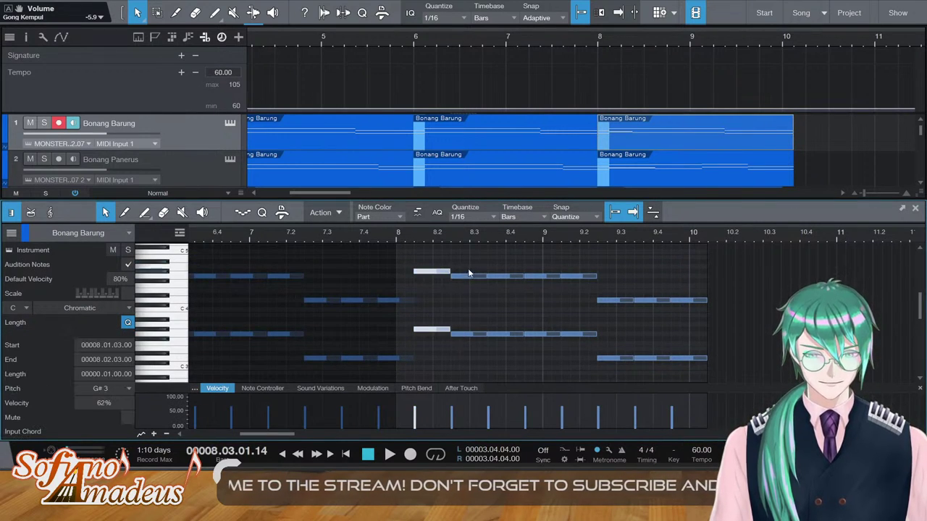
left_click_drag(469, 270, 475, 344)
key("space")
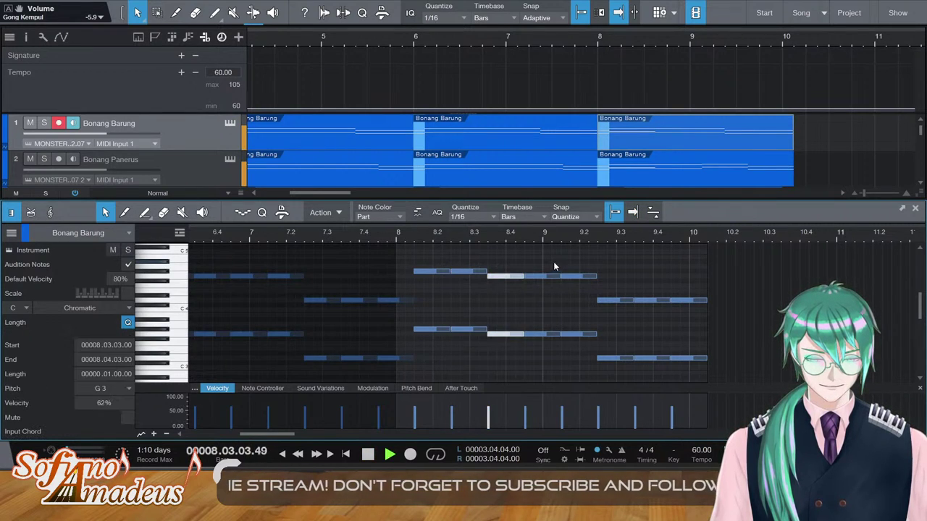
Raise the octave pairs at 9.01.03 and 9.02.03 in the new Bonang Barung clip to A#3 and A#4, then play it back
key("Up")
key("Up")
key("Up")
left_click_drag(602, 289, 608, 383)
key("Up")
key("Up")
key("Up")
key("Up")
key("Up")
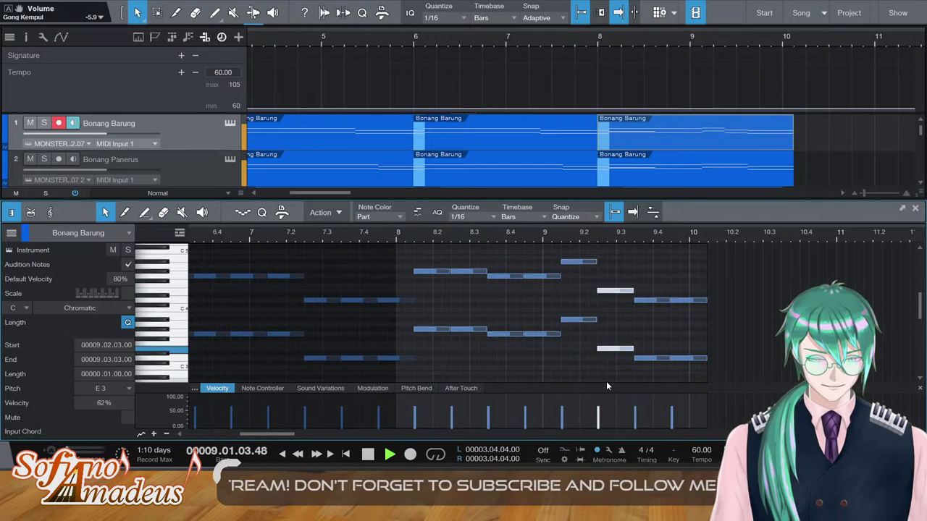
key("Up")
key("Up")
key("Up")
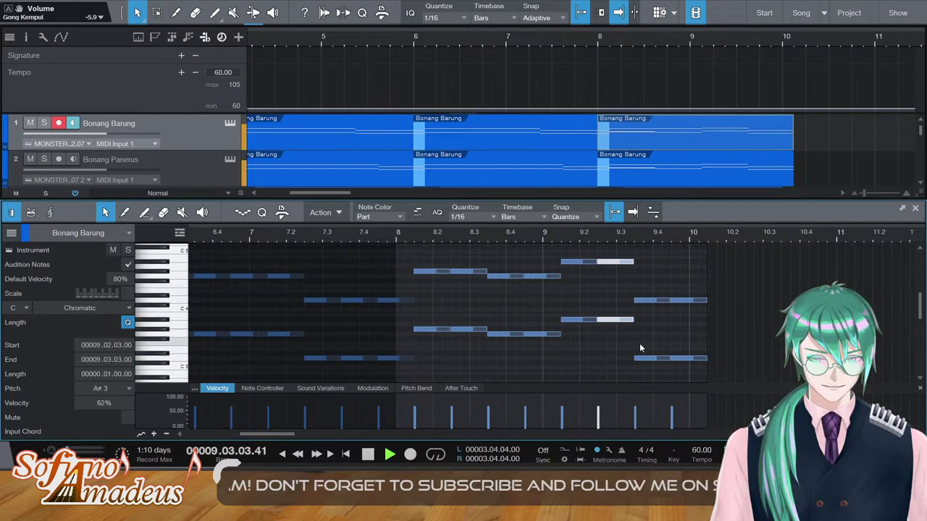
left_click(371, 235)
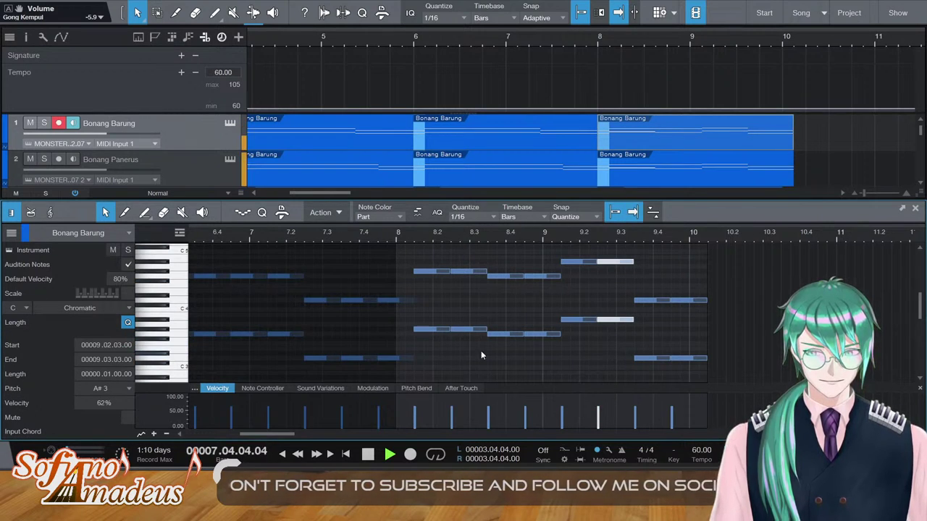
Raise the octave pairs at 5.02.03 and 7.02.03 in the Bonang Barung clips of bars 4 and 6 to G3 and G4
key("F2")
left_click_drag(327, 433, 316, 433)
key("space")
double_click(453, 131)
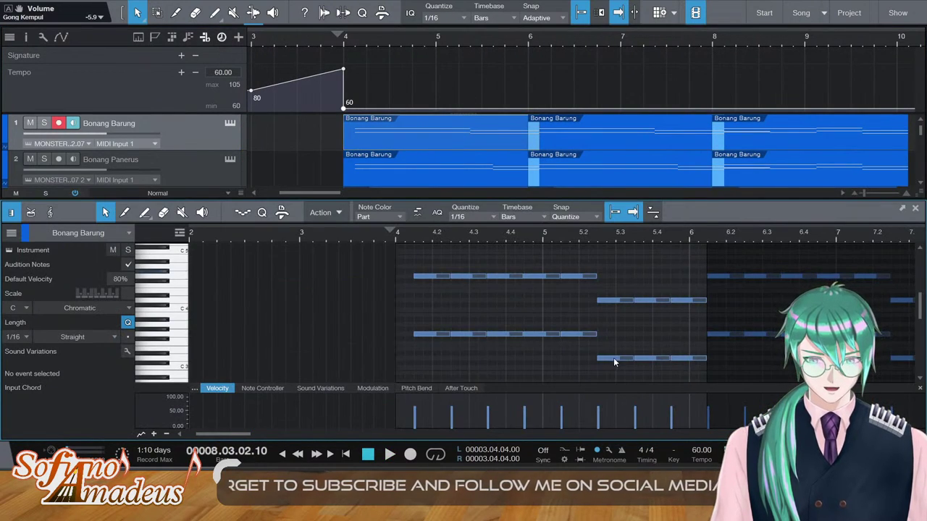
left_click_drag(607, 366, 905, 350)
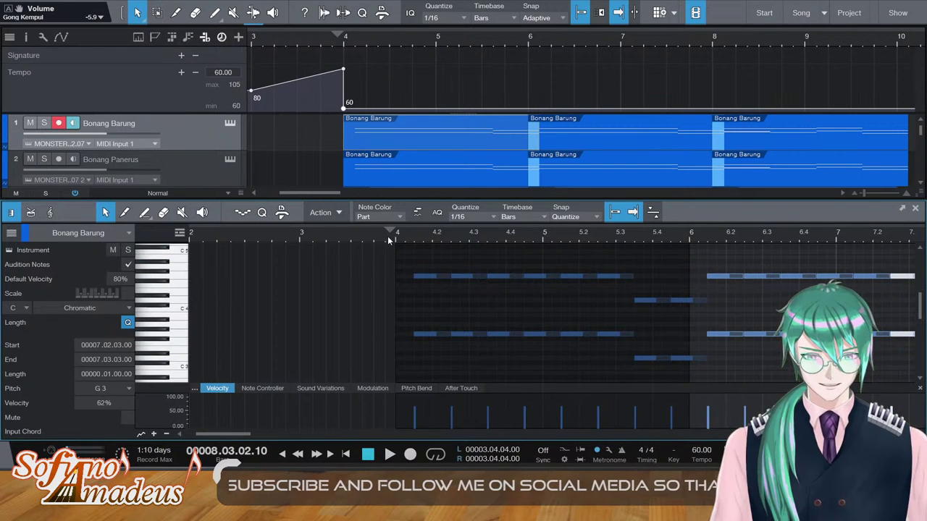
Close the note editor and play the whole arrangement from bar 4 to bar 10, following all the tracks
key("space")
left_click(914, 208)
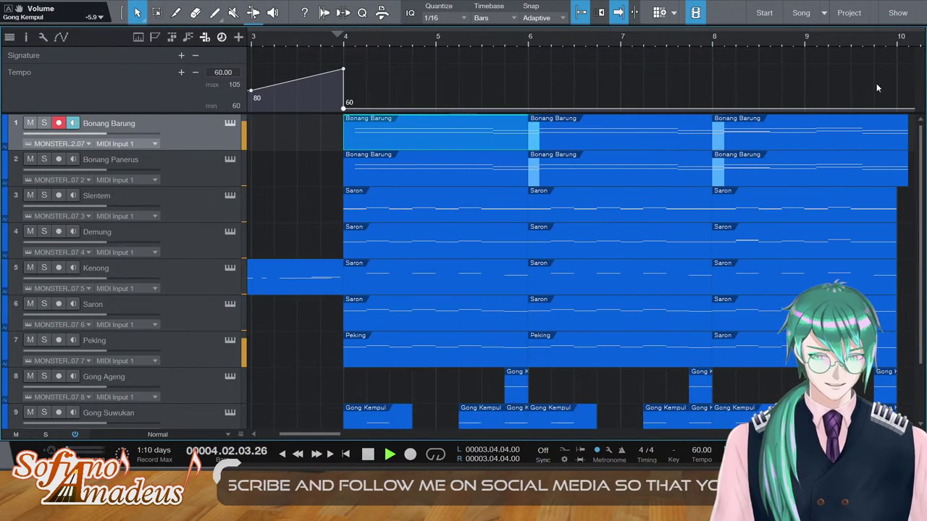
key("space")
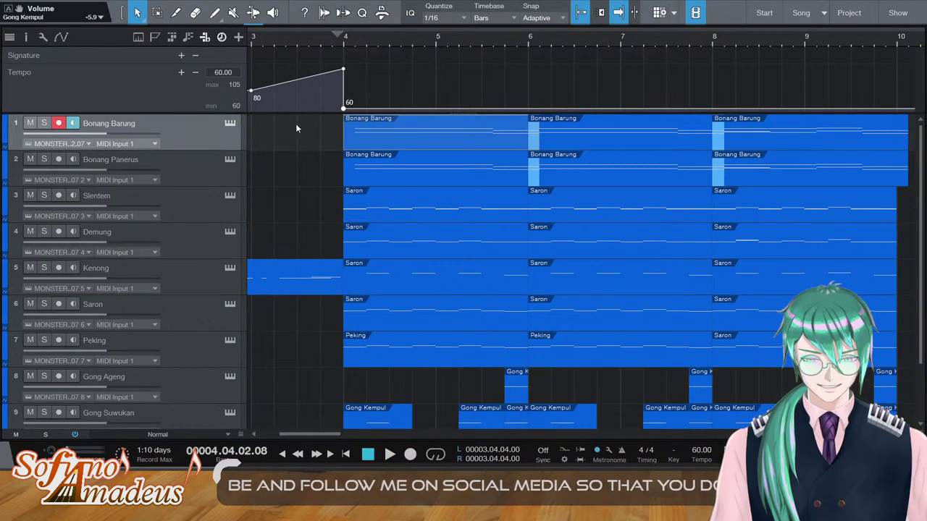
left_click(345, 39)
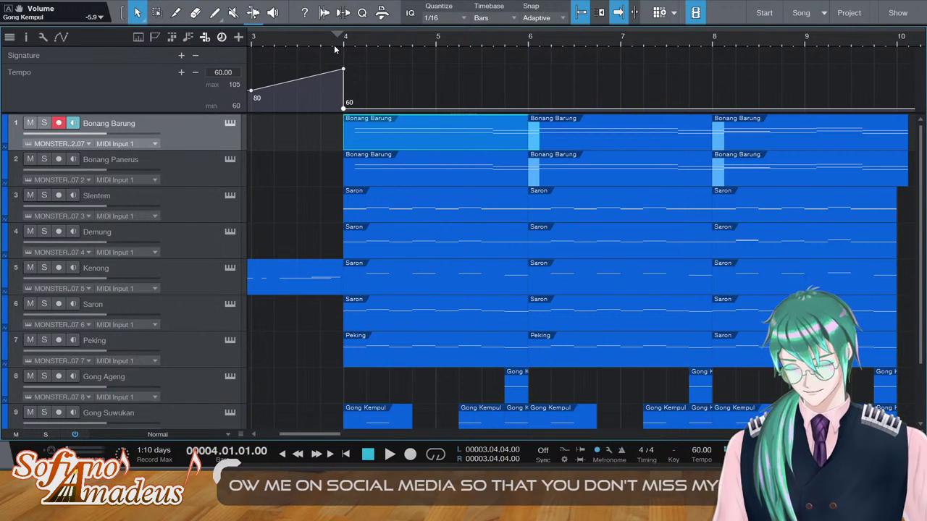
key("space")
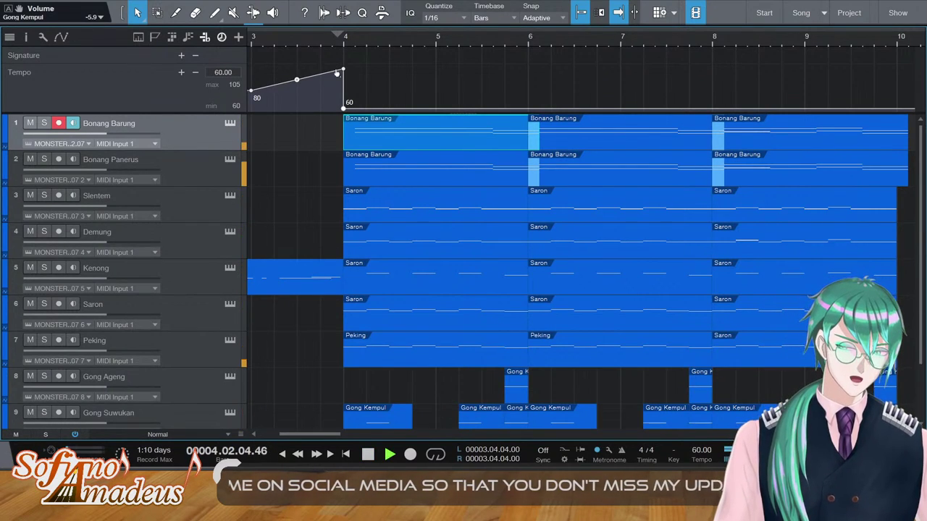
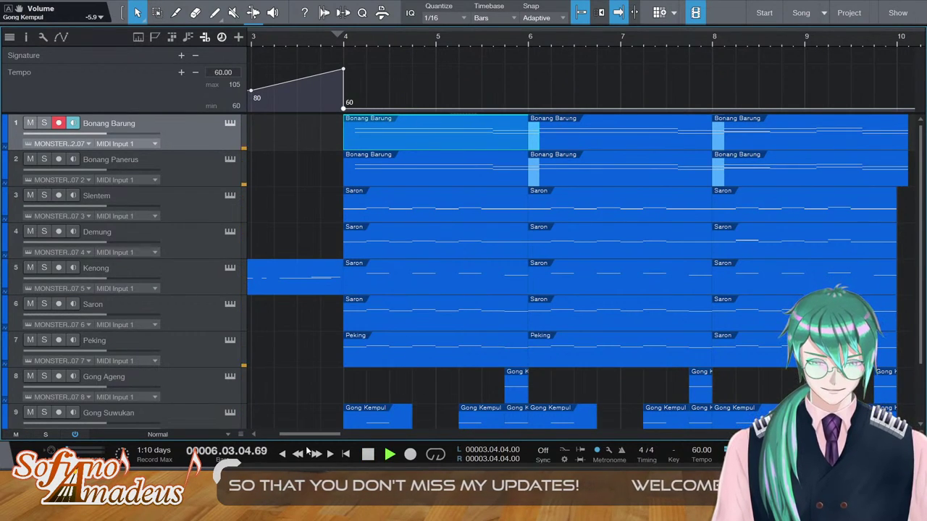
left_click_drag(315, 435, 332, 437)
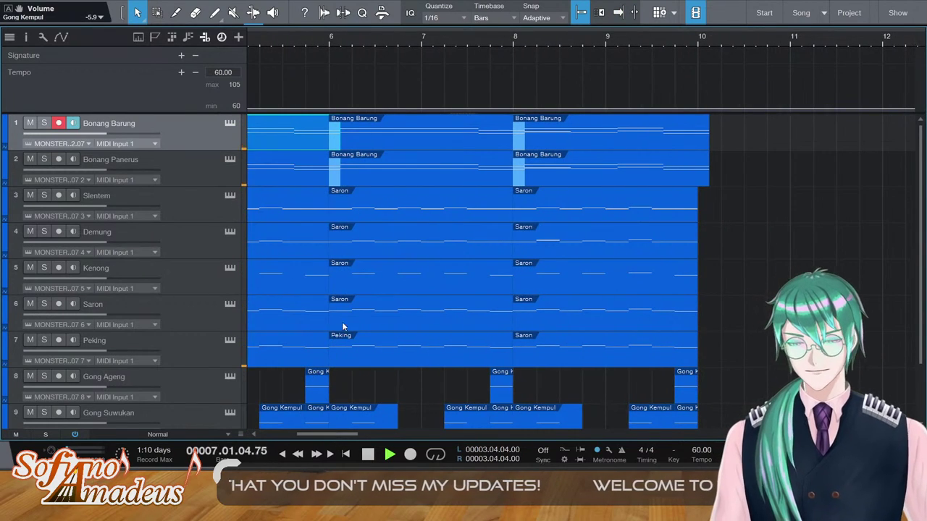
scroll(481, 236, "down", 1)
scroll(481, 237, "down", 1)
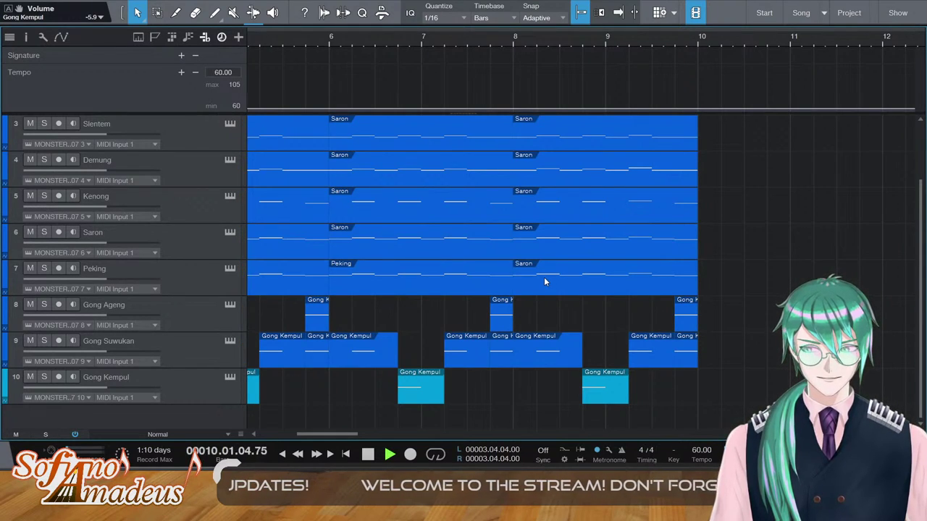
key("space")
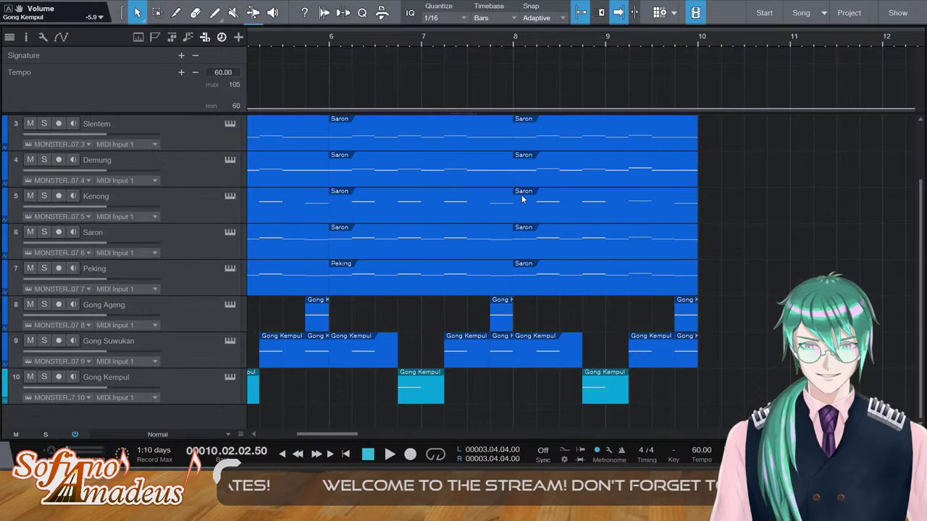
Try a tempo of 55 for the section from bar 4 and briefly play it back
left_click(236, 73)
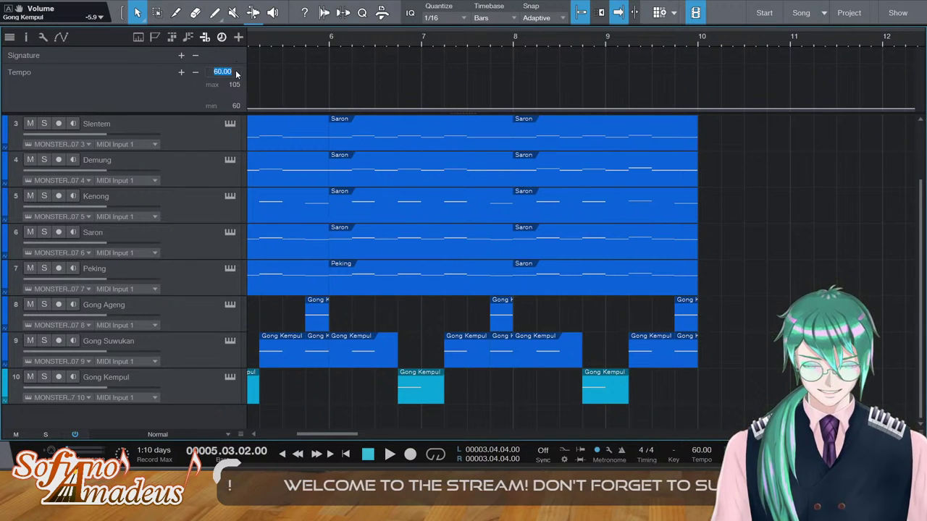
type("55")
key("Return")
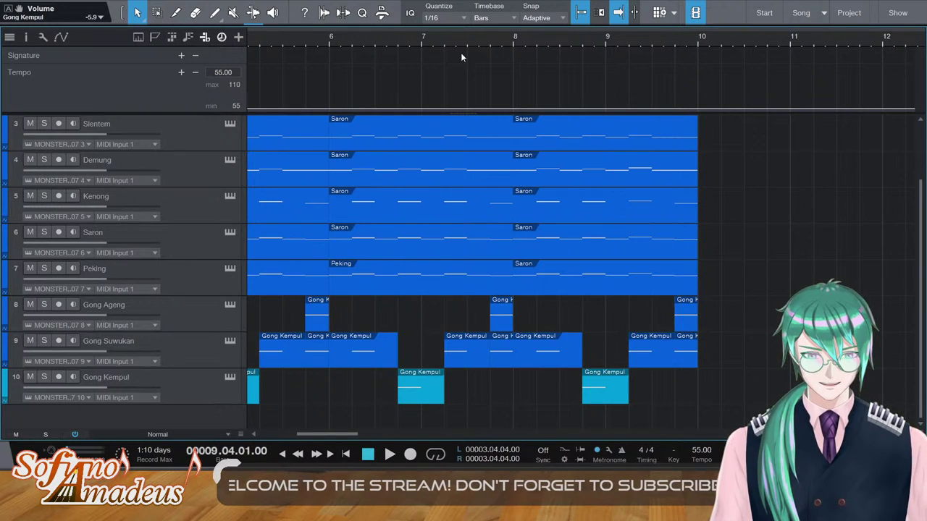
key("space")
key("space")
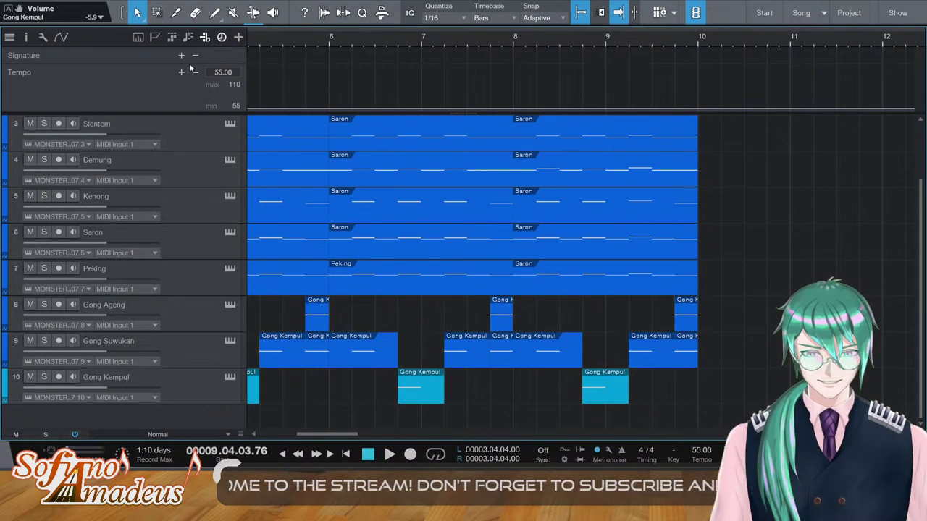
Set the tempo of the section from bar 4 to 57 and briefly play it back
left_click(230, 72)
type("57")
key("Return")
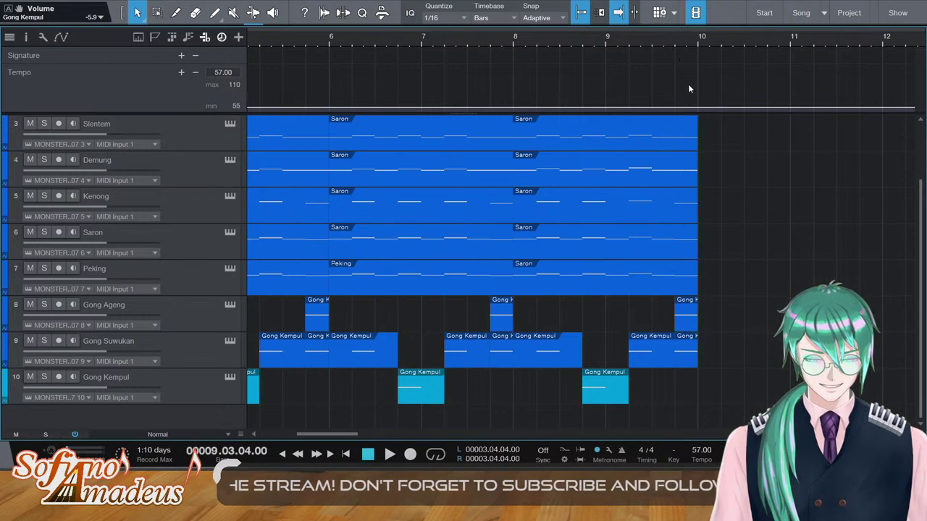
key("space")
key("space")
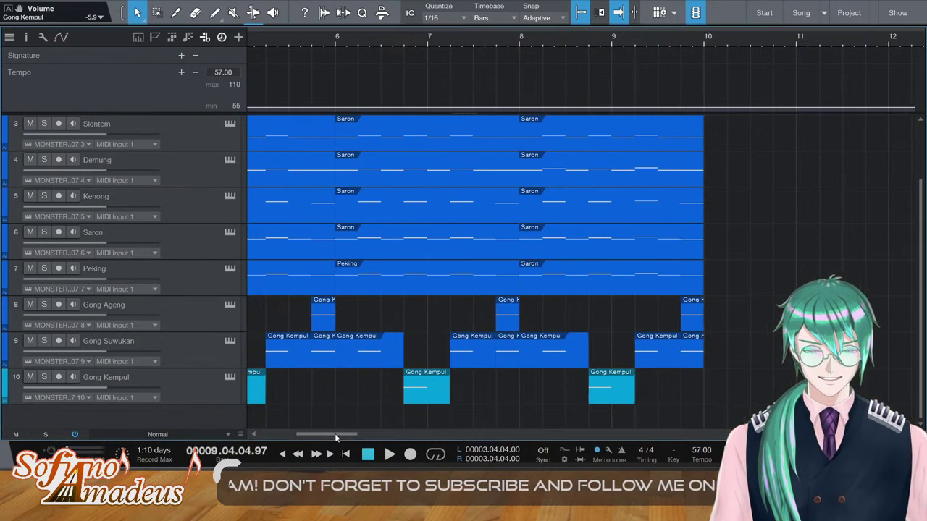
Play the start of bar 4 at the new tempo, return to the song start and play the intro
left_click_drag(334, 433, 289, 437)
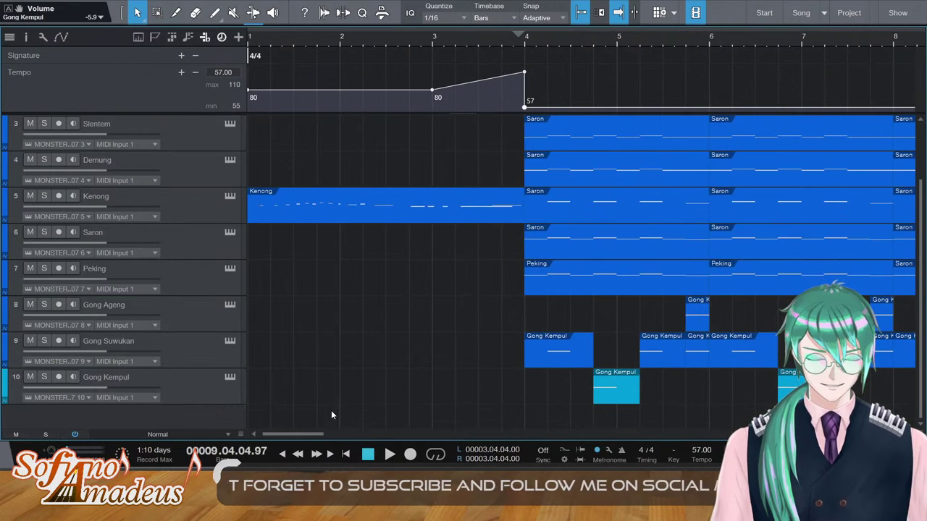
key("comma")
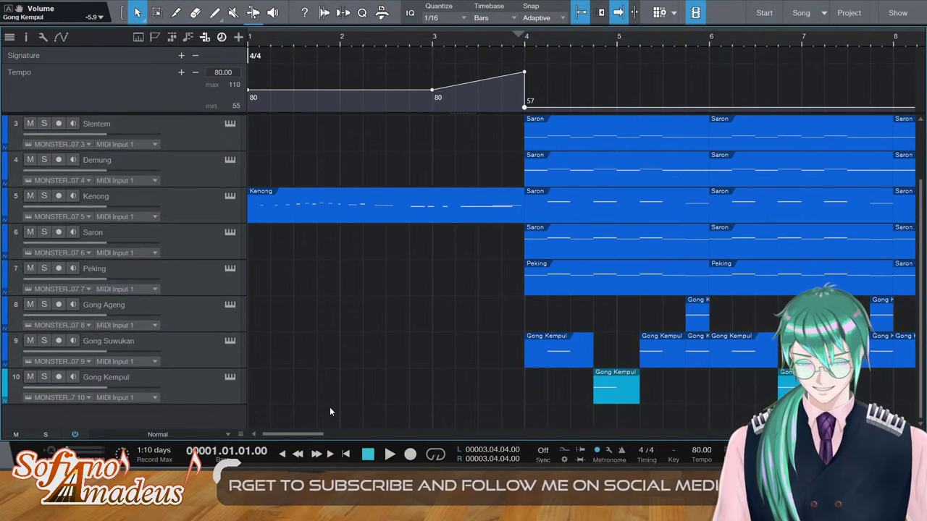
mouse_move(291, 435)
left_mouse_down()
mouse_move(346, 437)
mouse_move(296, 437)
left_mouse_up()
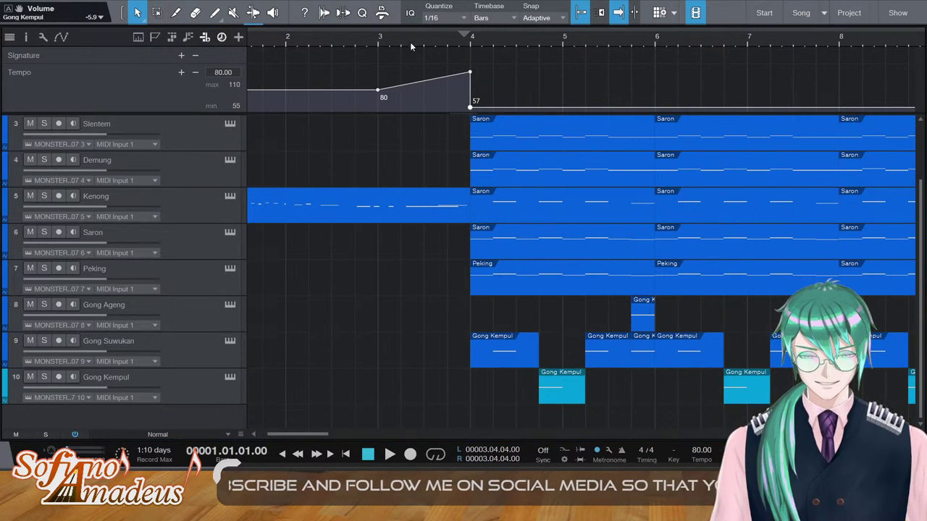
double_click(452, 34)
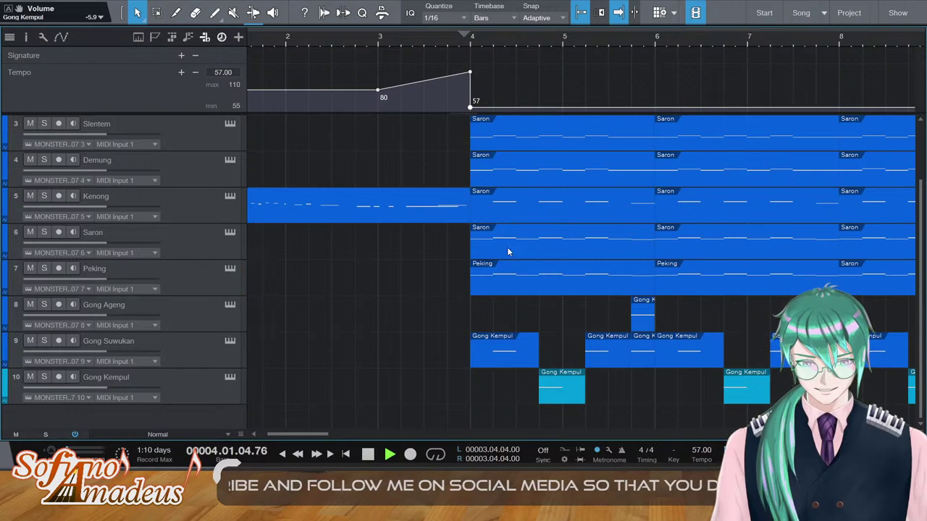
key("space")
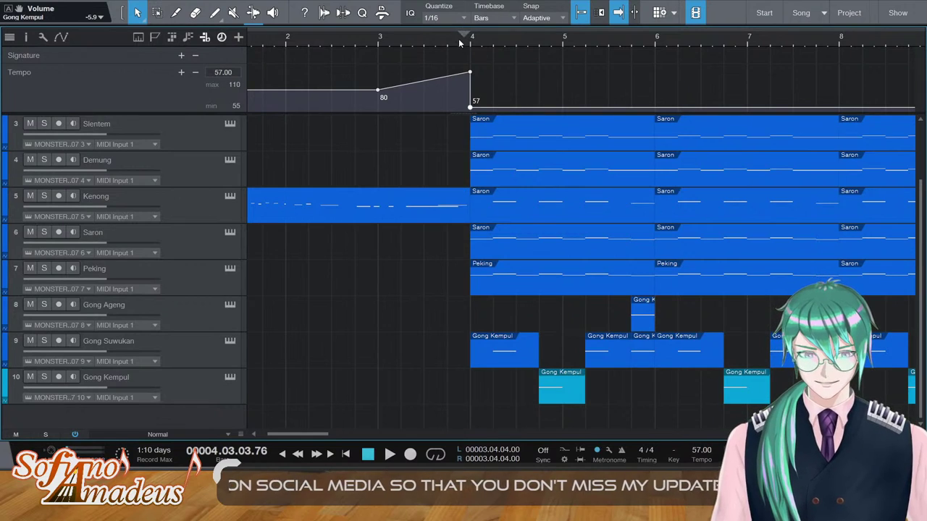
key("comma")
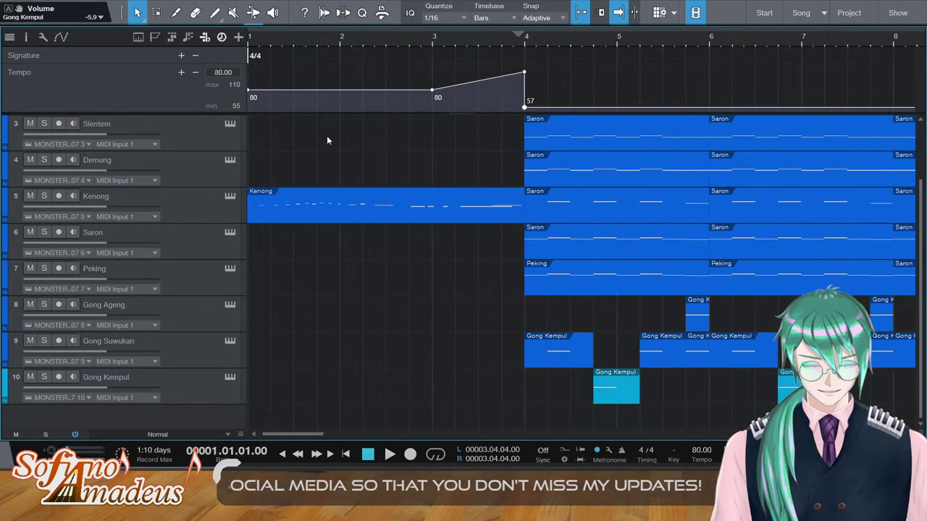
key("space")
Add a Kontakt instrument track below Gong Kempul and name it Strings Sus
key("F5")
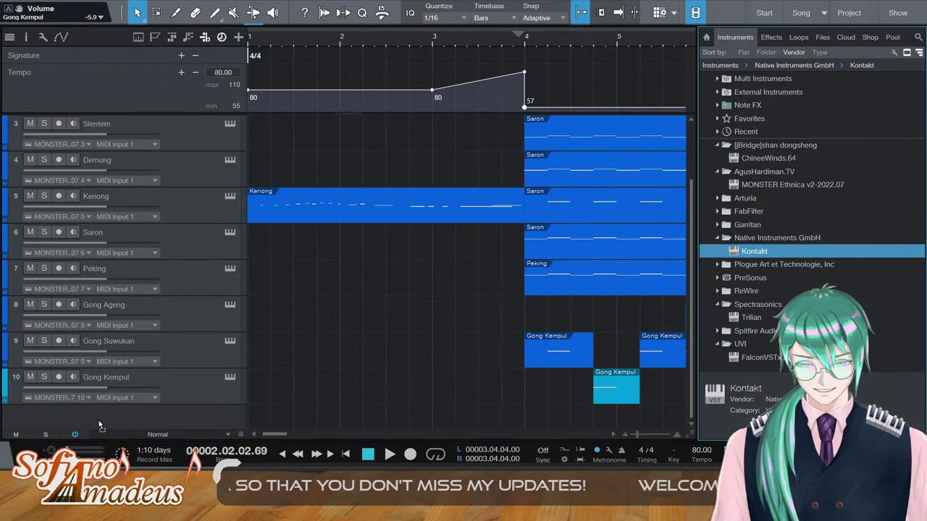
left_click_drag(99, 425, 99, 423)
double_click(96, 377)
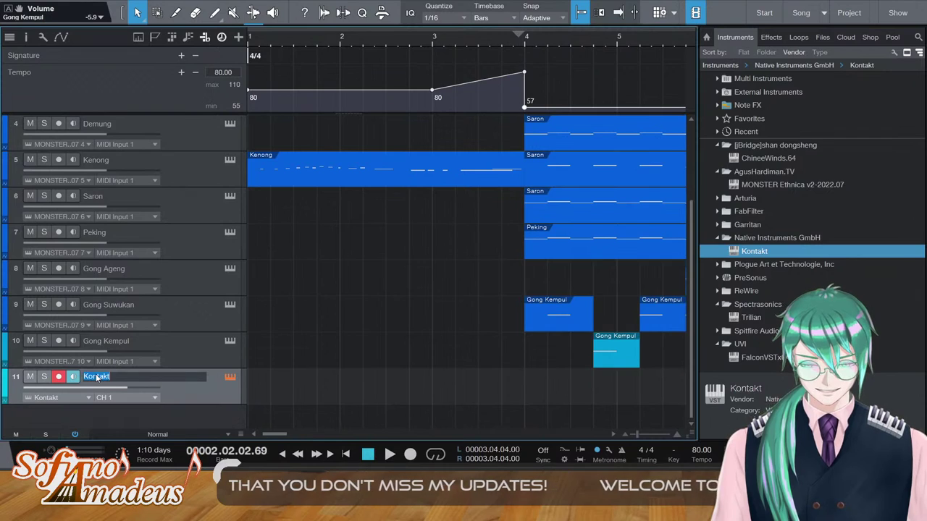
key("Return")
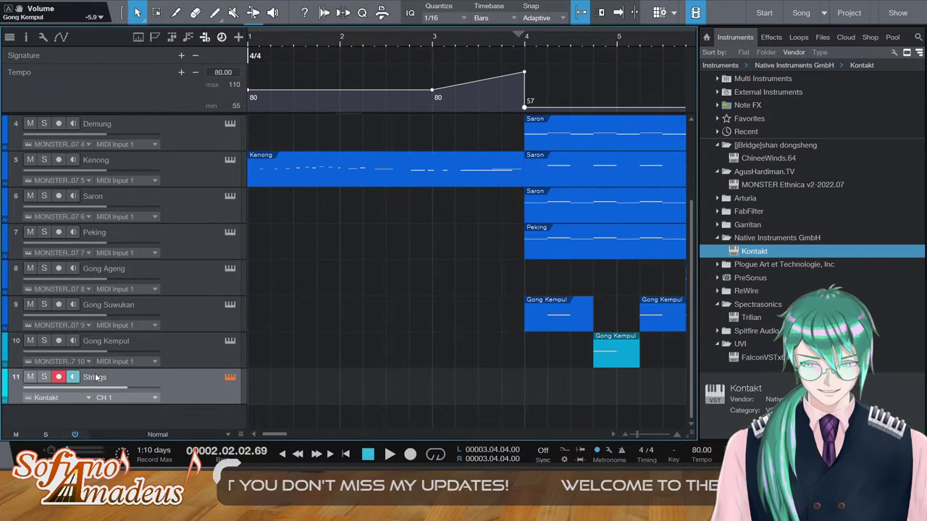
double_click(96, 377)
key("BackSpace")
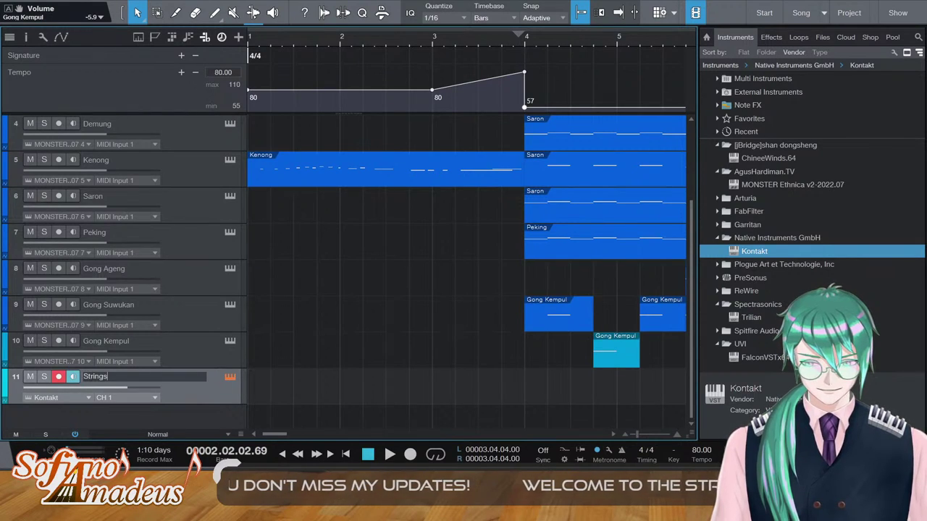
type("Strings Sus")
key("Return")
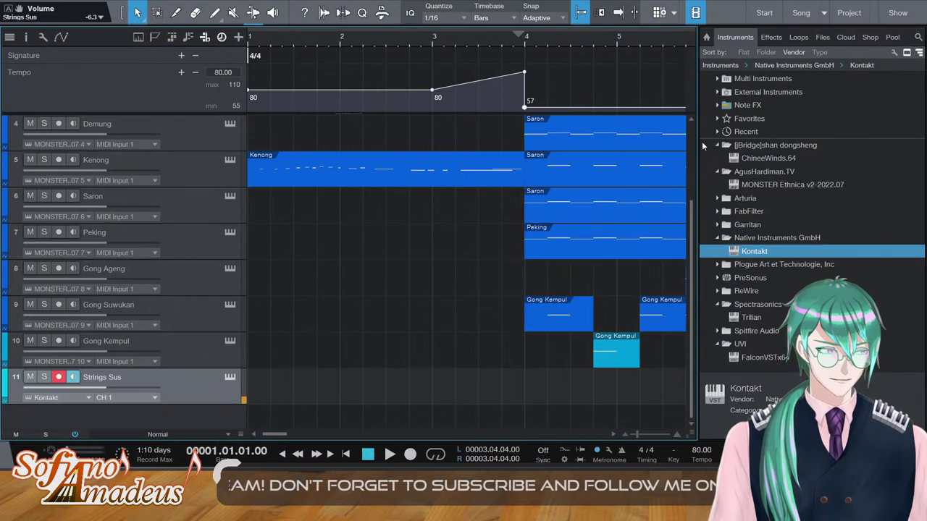
Record a sustained string part from bar 1 to bar 4 on the Strings Sus track and play back around bar 3
key("space")
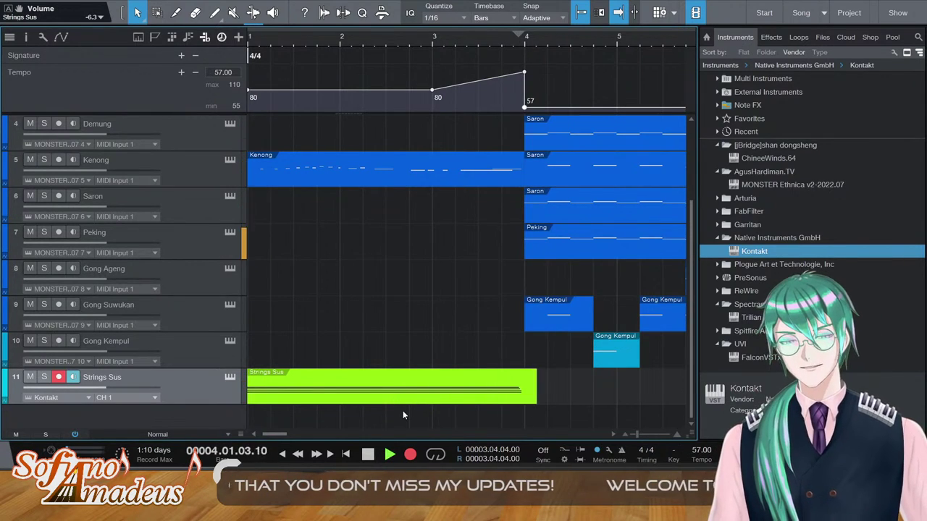
key("space")
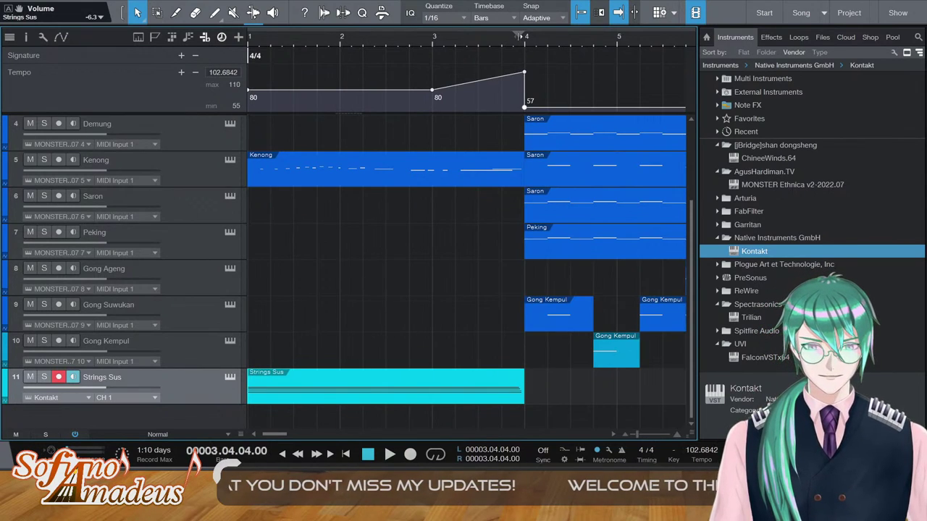
key("space")
left_click(421, 35)
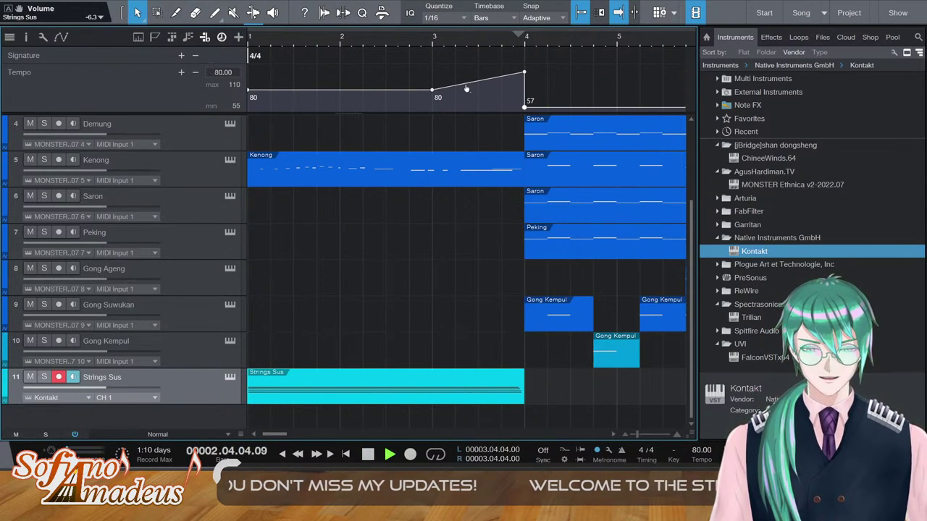
key("space")
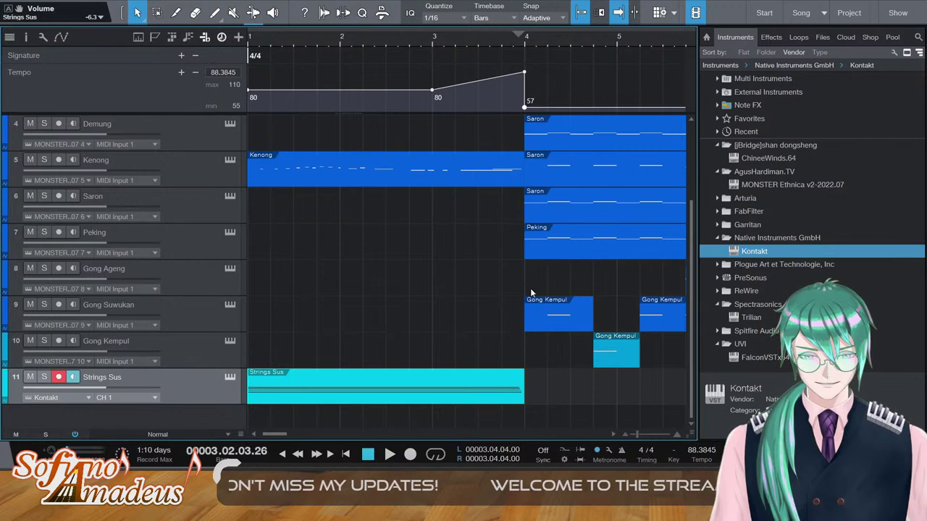
Open the note editor on the clips from bar 4 and lower the Saron's low notes in bars 4 and 5 to D4
scroll(411, 191, "right", 3)
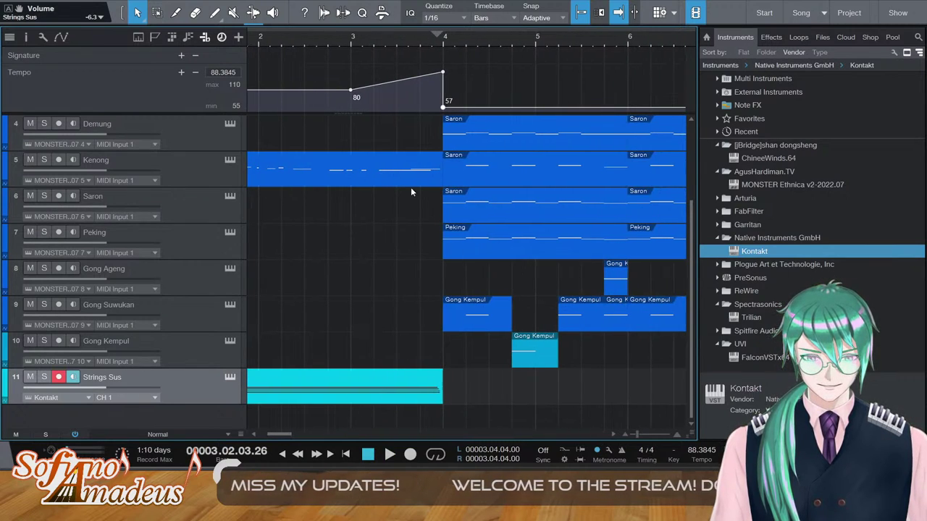
scroll(510, 227, "up", 3)
scroll(461, 379, "down", 2)
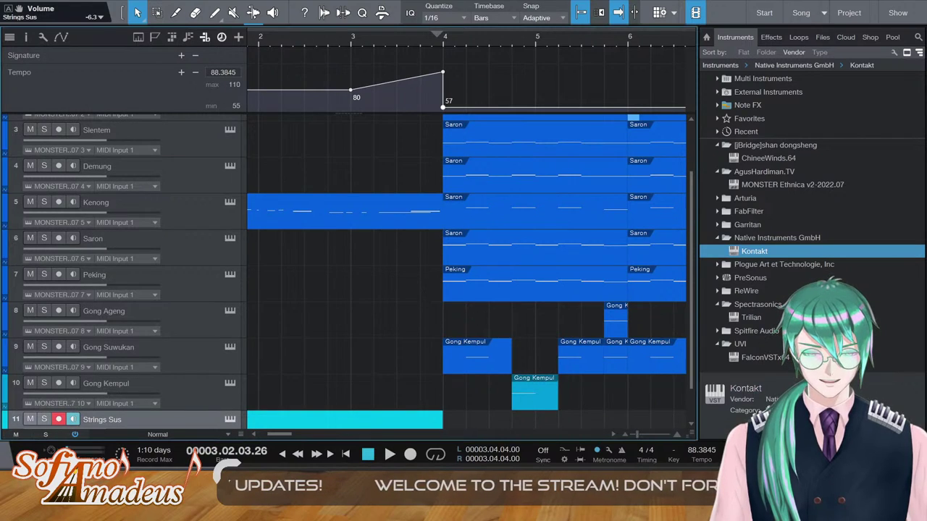
scroll(491, 217, "up", 2)
double_click(491, 132)
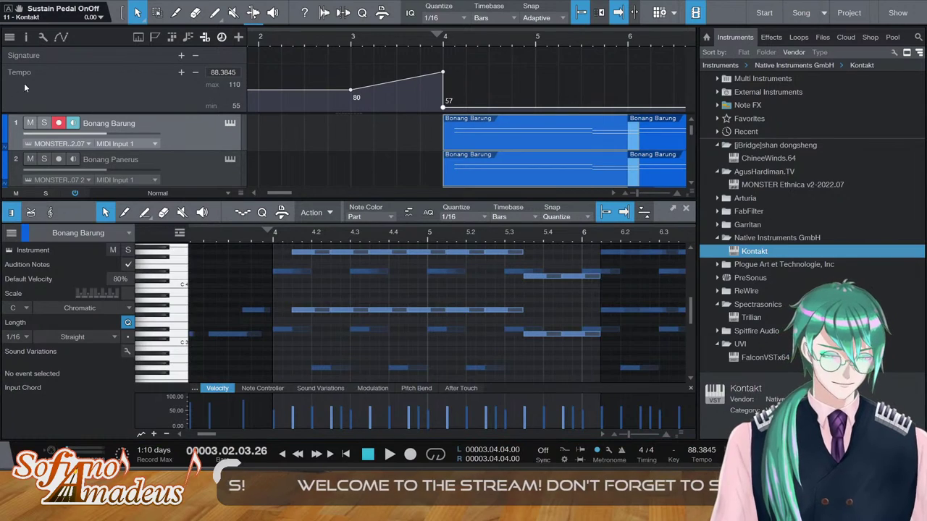
left_click(270, 267)
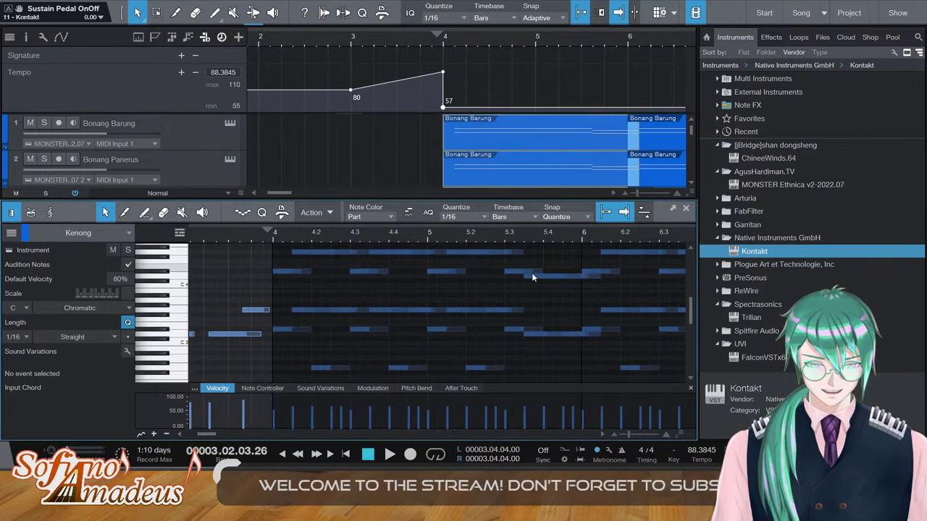
left_click(531, 276)
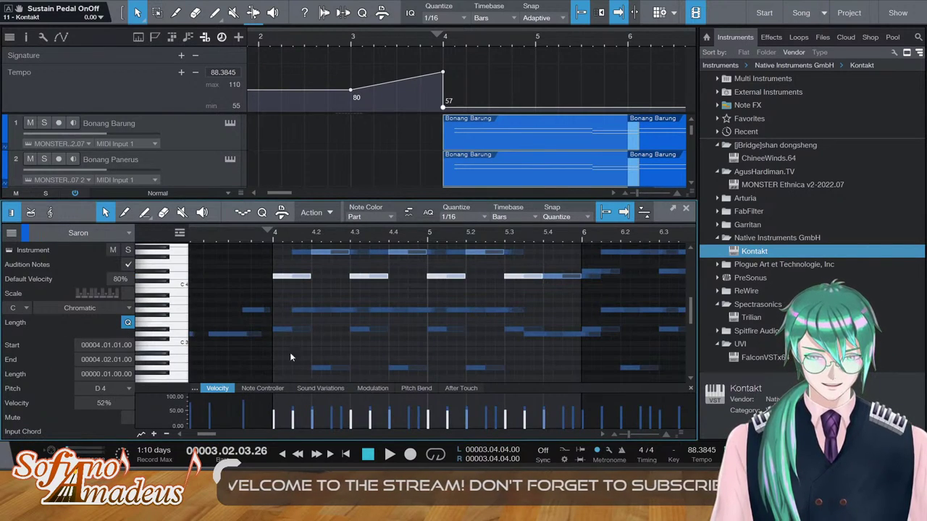
In bars 4 and 5, lower the Demung's low notes to D3 and the Slentem's low notes to D2
scroll(293, 340, "down", 1)
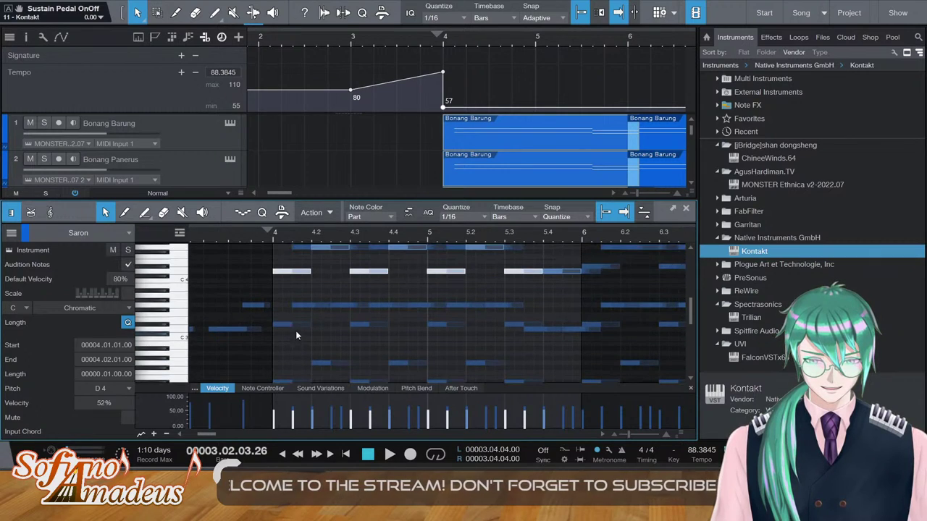
left_click(531, 322)
scroll(507, 326, "down", 3)
left_click(425, 366)
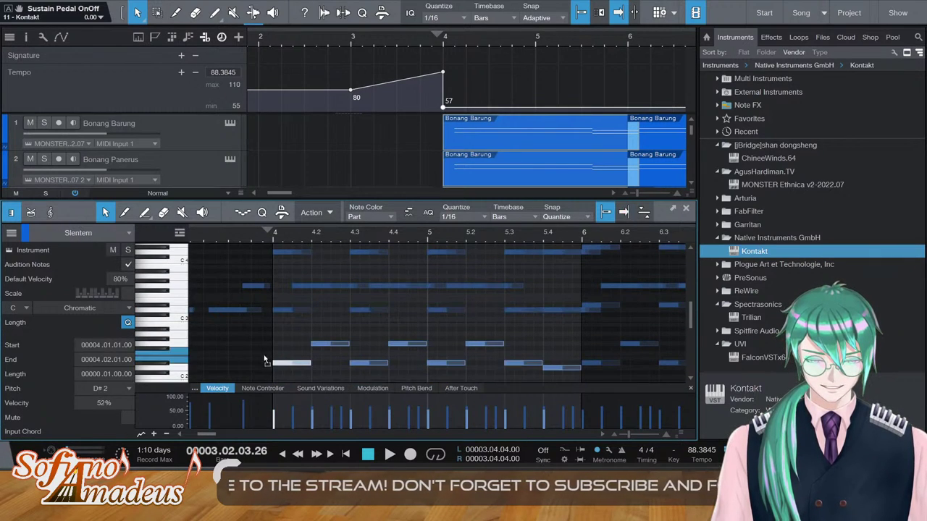
scroll(286, 336, "down", 4)
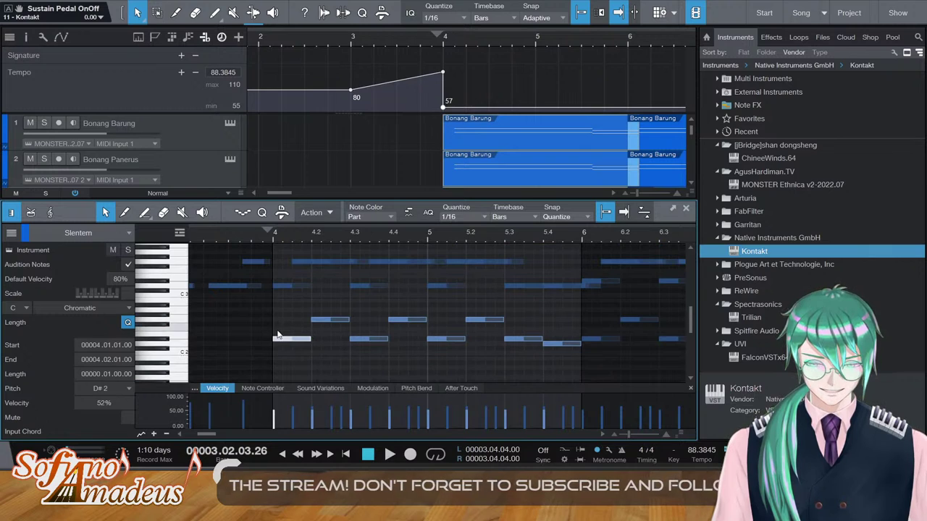
left_click_drag(278, 335, 526, 343)
key("Down")
scroll(524, 337, "down", 1)
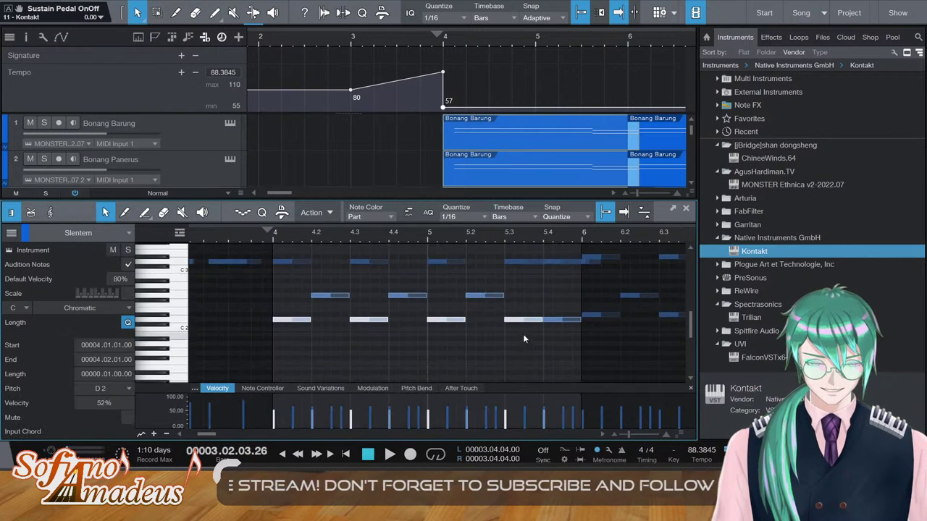
Lower the Slentem's low notes in bars 6 and 7 to D2
left_click(606, 326)
scroll(564, 322, "right", 6)
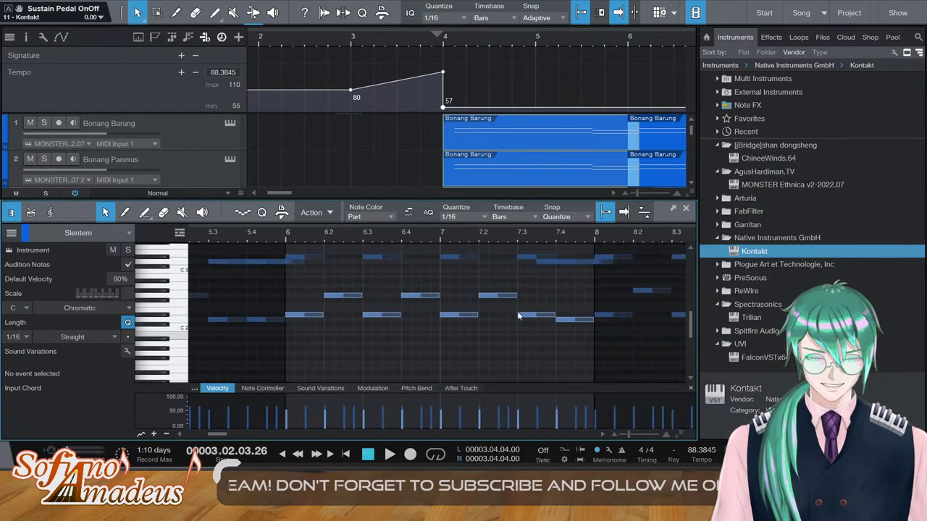
scroll(519, 317, "up", 3)
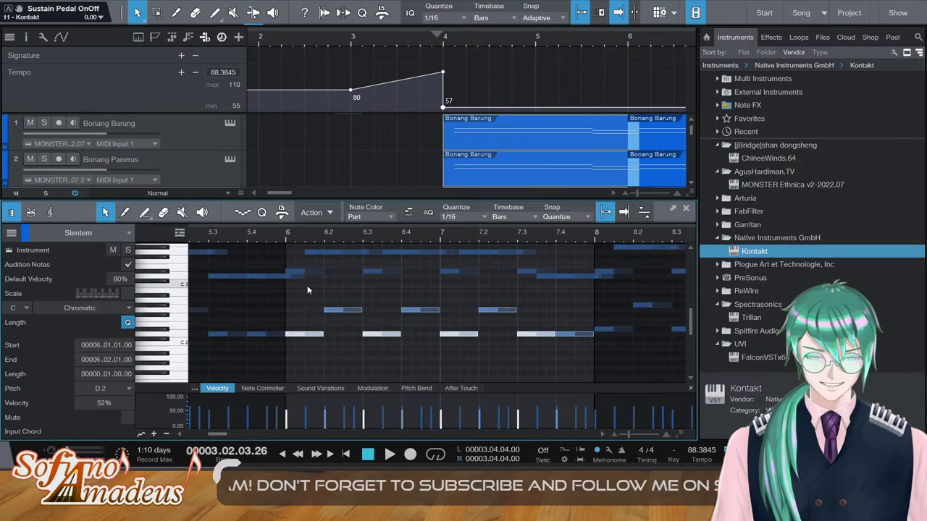
In bars 6 and 7, lower the Demung's low notes to D3 and the Saron's low notes to D4
left_click(533, 274)
scroll(362, 281, "up", 3)
left_click(529, 286)
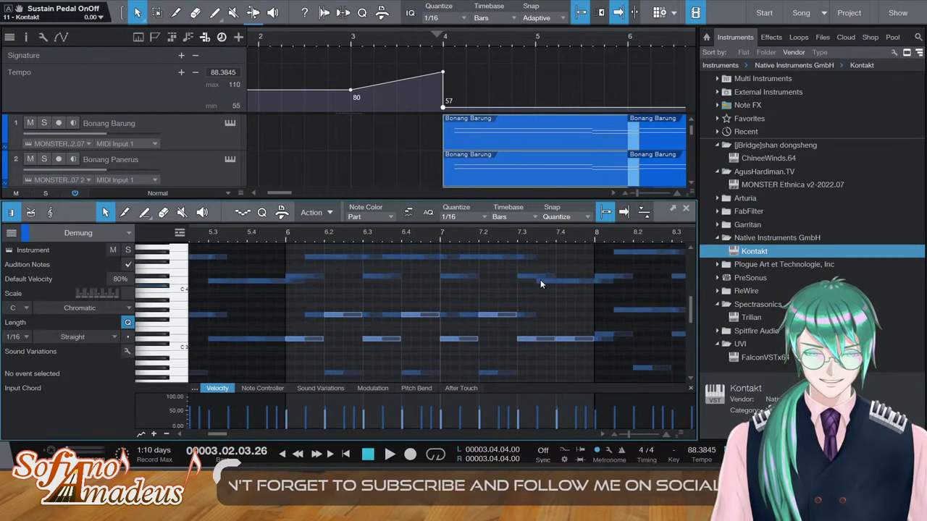
left_click(523, 276)
scroll(507, 269, "up", 12)
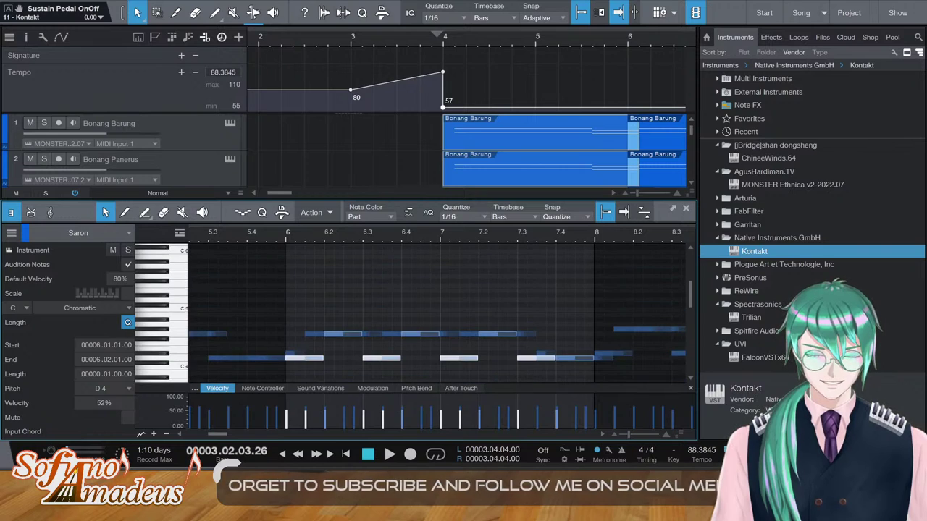
key("F2")
key("F2")
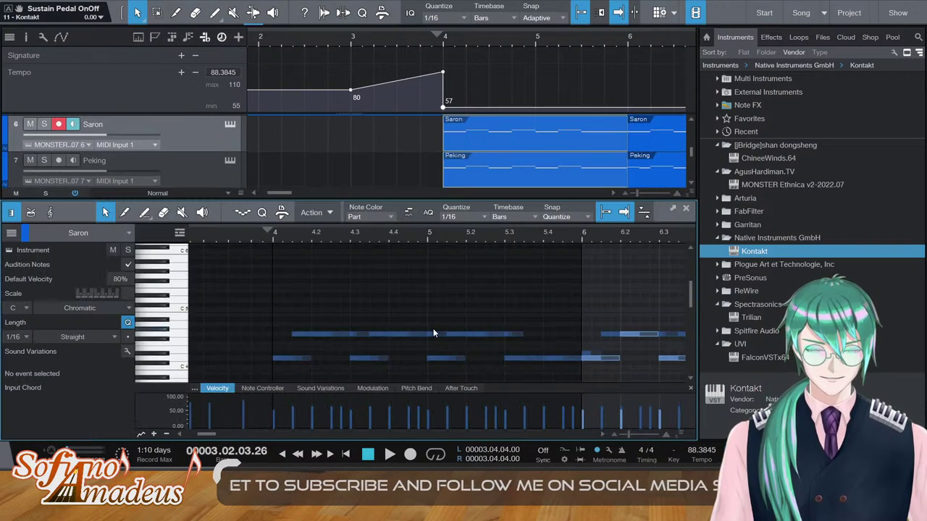
scroll(508, 293, "down", 5)
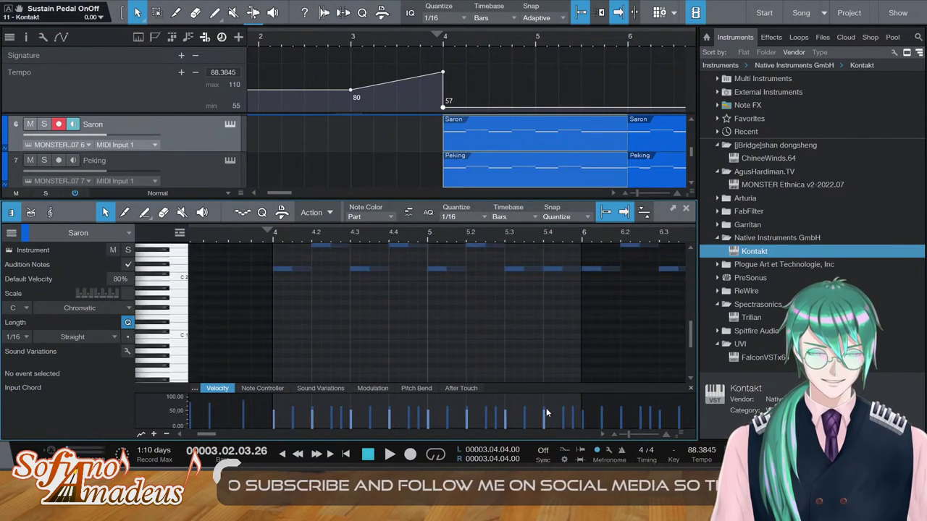
key("Left")
scroll(552, 300, "up", 3)
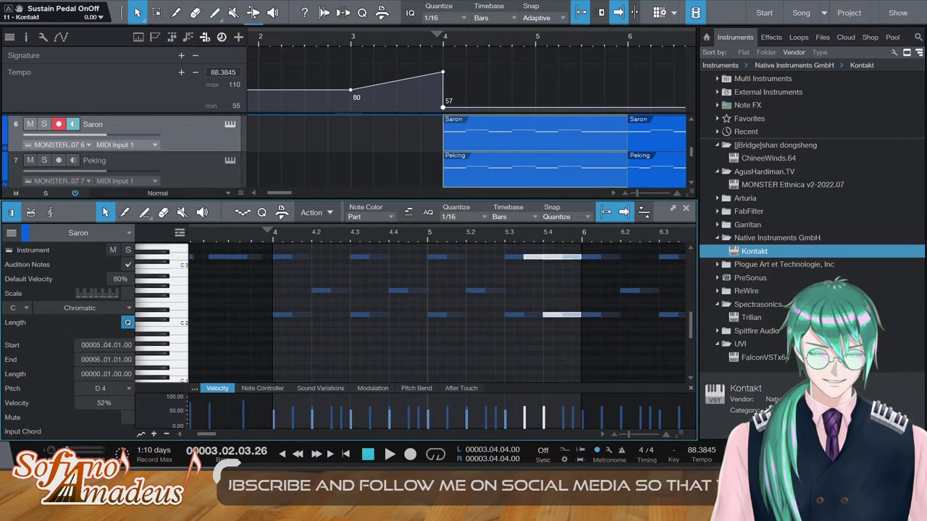
key("F2")
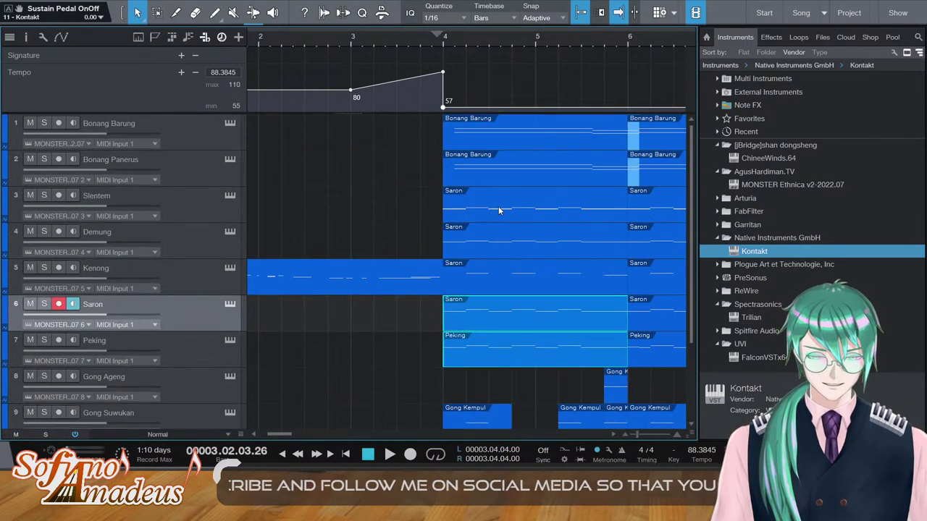
Open the gamelan clips from bar 4 in the note editor and play the arrangement from bar 5 beat 2 to hear the phrase ending
left_click(498, 209, "shift")
key("shift+Down")
key("F2")
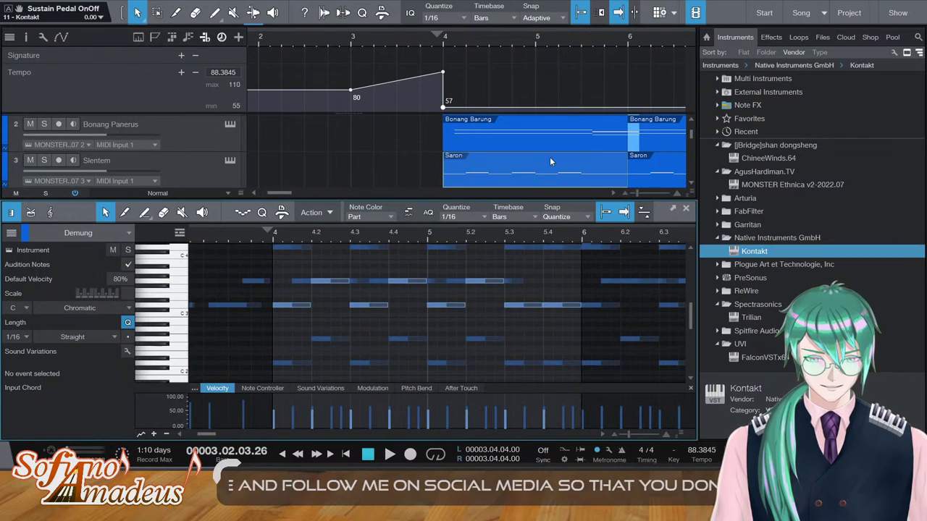
scroll(550, 294, "up", 2)
left_click(469, 239)
key("space")
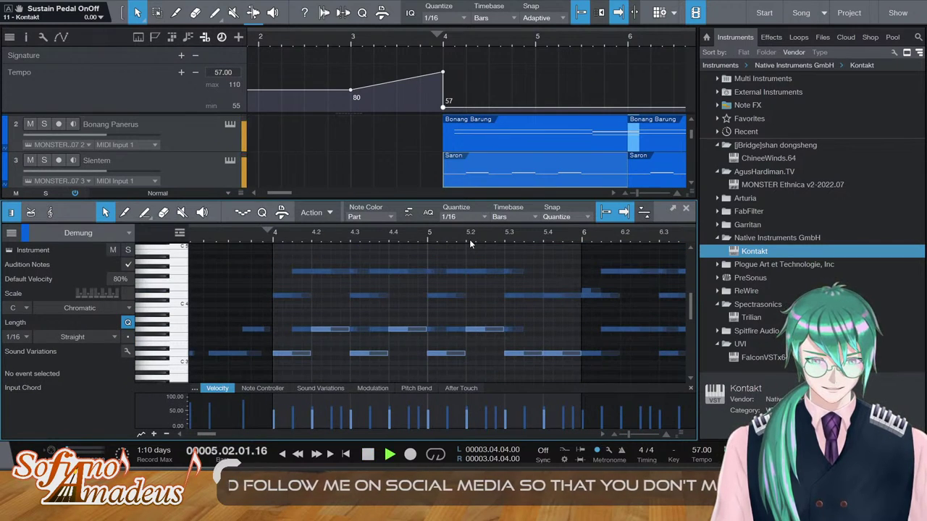
scroll(558, 291, "down", 2)
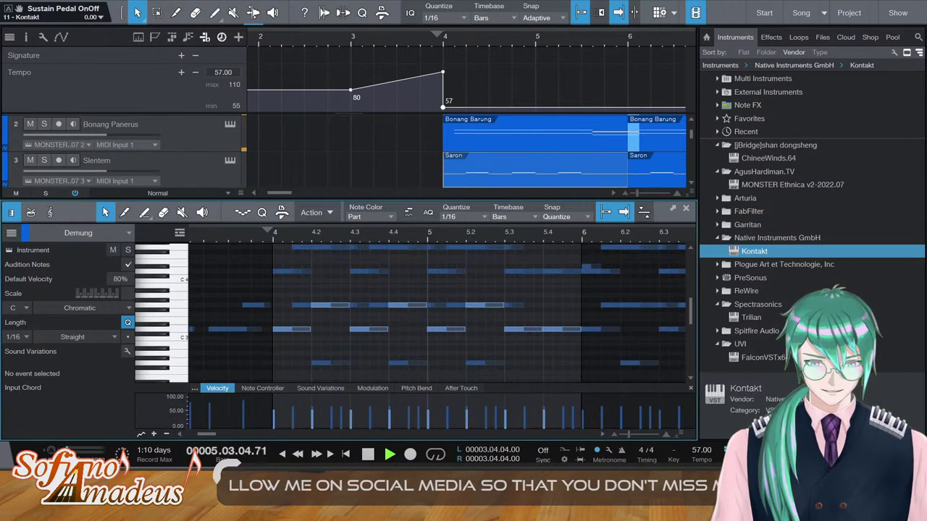
left_click(531, 171)
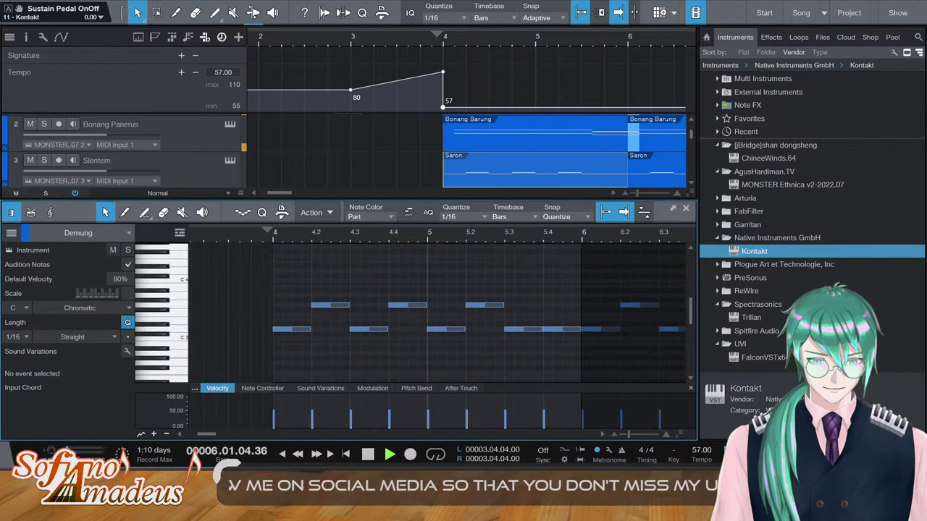
key("space")
Open the bar 4 Slentem, Demung, Saron and Peking clips together and raise their notes starting on bar 5 beat 4 to D#2, D#3 and D#4
key("F2")
left_click(499, 174)
left_click(494, 202, "shift")
left_click(497, 284, "shift")
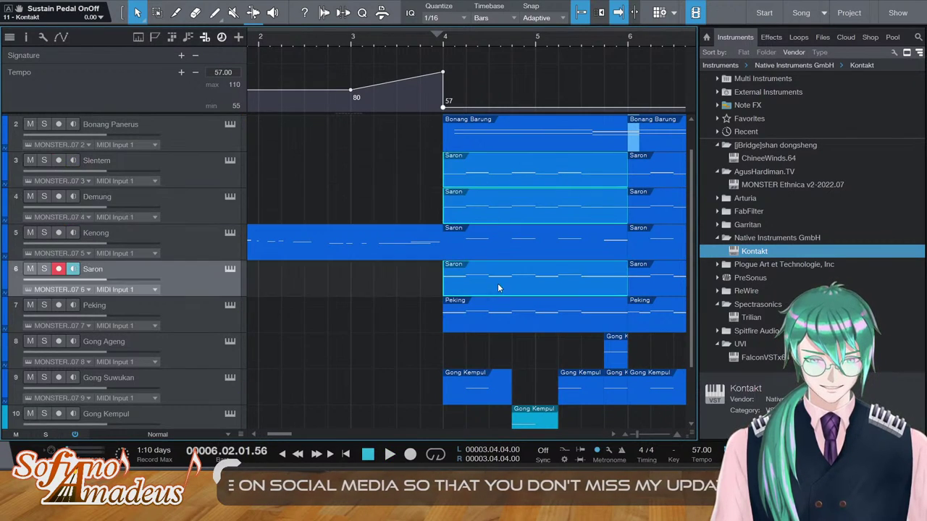
left_click(476, 310)
key("F2")
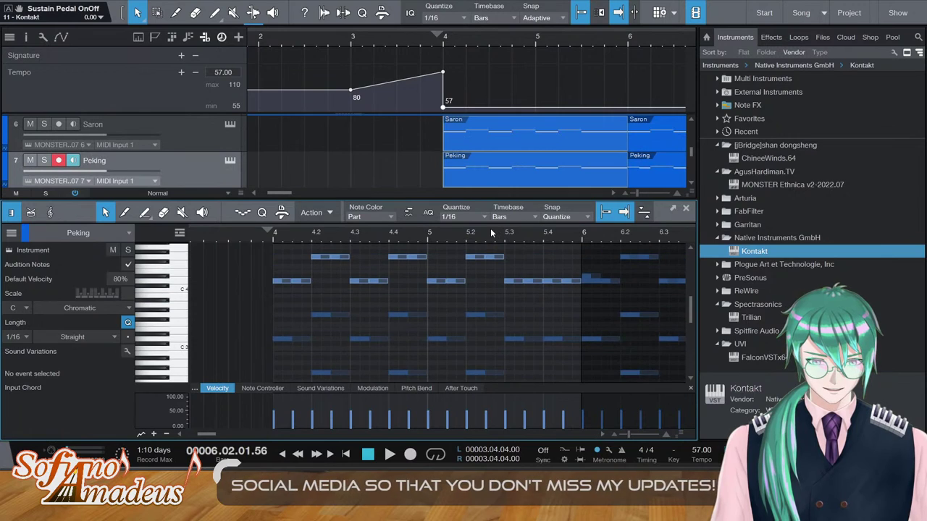
scroll(555, 253, "down", 1)
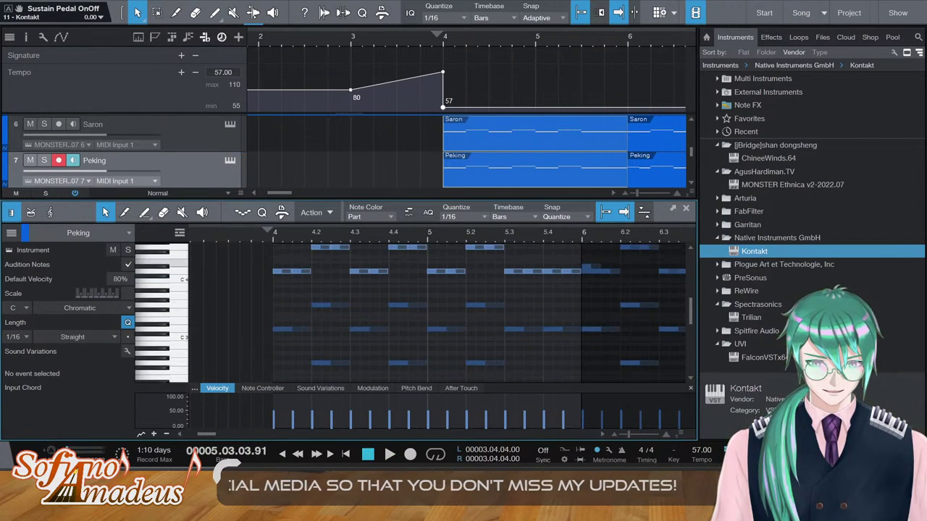
scroll(598, 378, "down", 4)
key("ctrl+z")
scroll(568, 295, "up", 2)
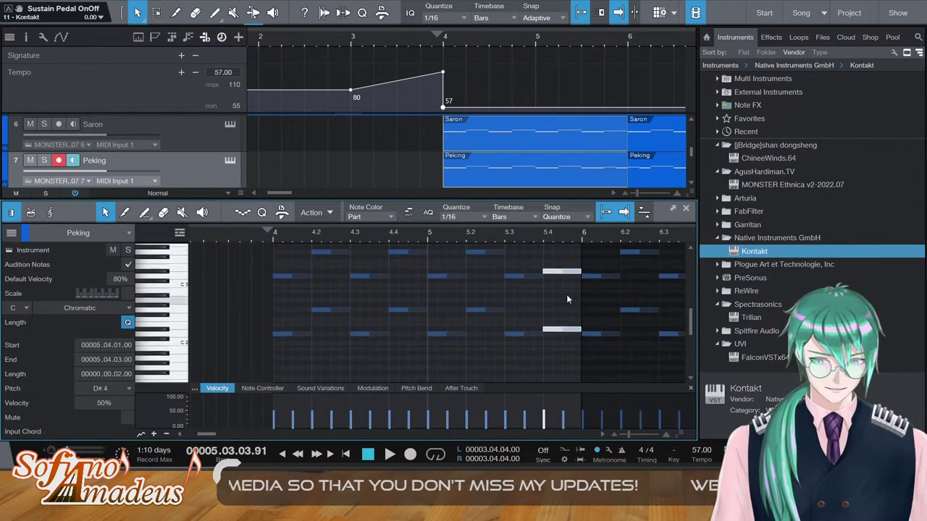
scroll(567, 295, "up", 7)
Lower the Peking's two stray D#4 notes, at the start of bar 6 and within beat 3 of bar 7, to D4
left_click_drag(612, 269, 880, 279)
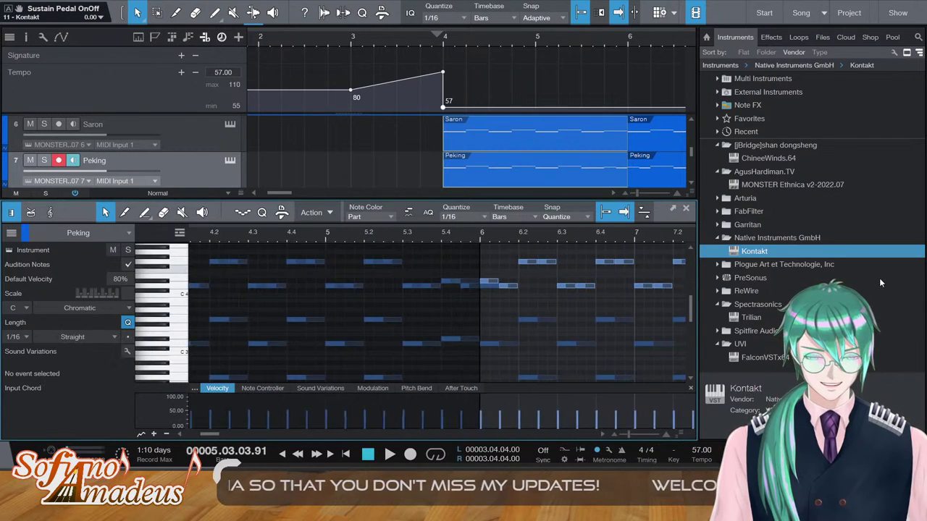
scroll(507, 275, "right", 1)
left_click_drag(439, 255, 467, 267)
left_click_drag(413, 280, 413, 286)
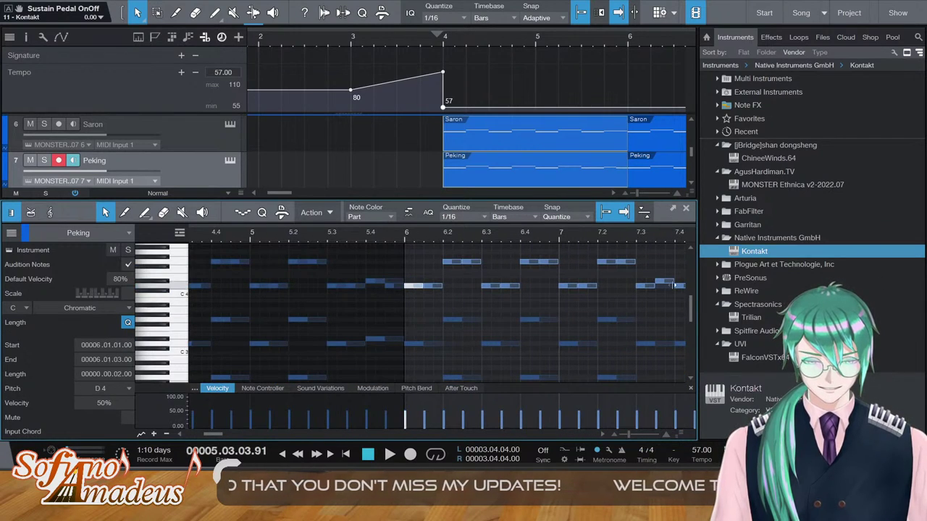
left_click(649, 287)
left_click(665, 285)
left_click(647, 299)
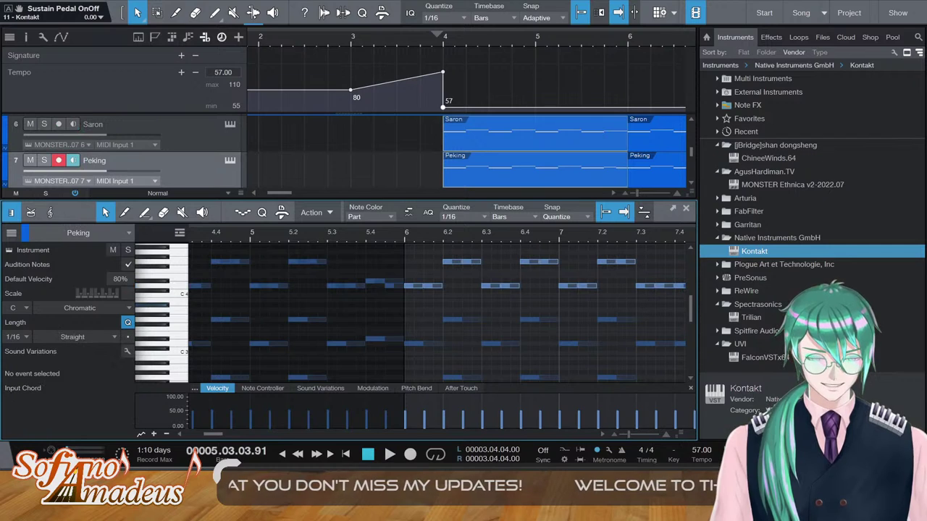
scroll(522, 311, "right", 3)
Open the Kenong clip from bar 4 and raise its last note in bar 5 to D#4, without leaving any extra notes
key("F2")
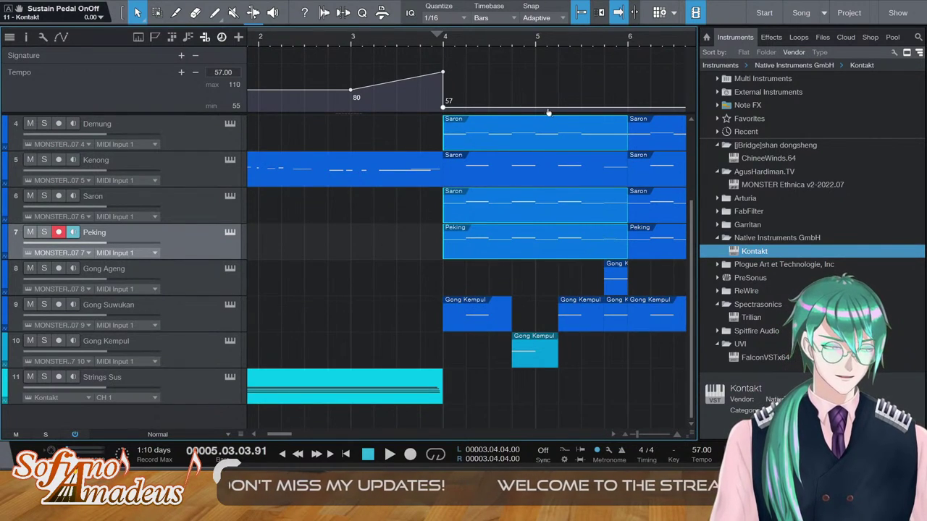
double_click(513, 177)
scroll(508, 288, "up", 1)
left_click(567, 301)
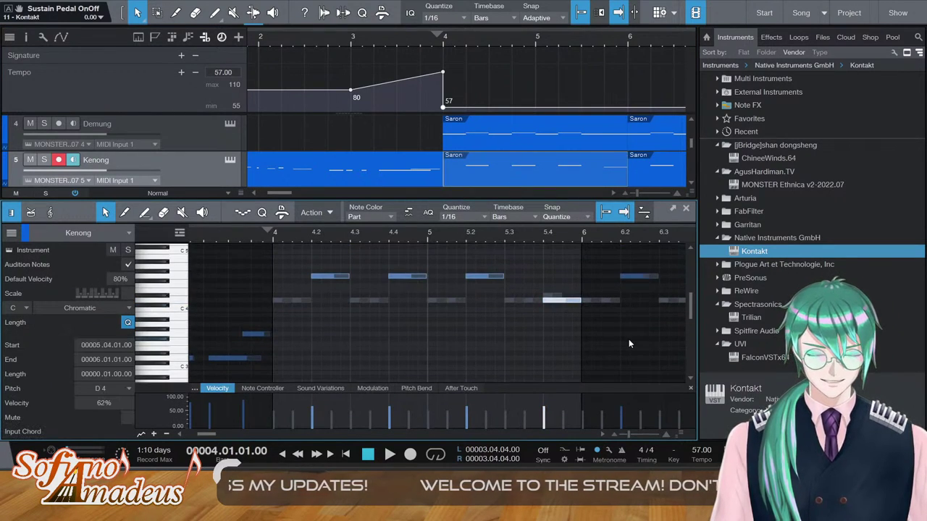
key("Up")
left_click(569, 301)
left_click(570, 300)
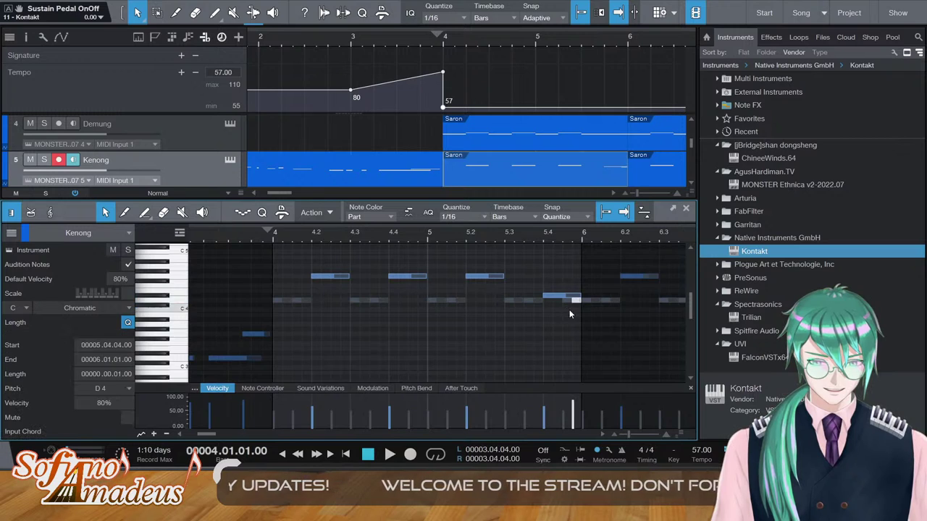
left_click(577, 320)
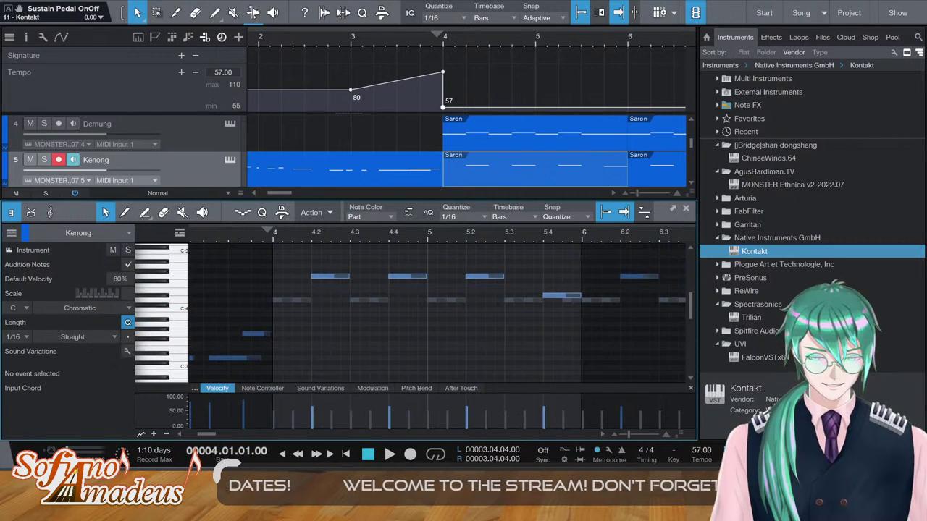
Open the Peking clip from bar 4 and raise its last note in bar 5 to D#4
key("F2")
double_click(582, 208)
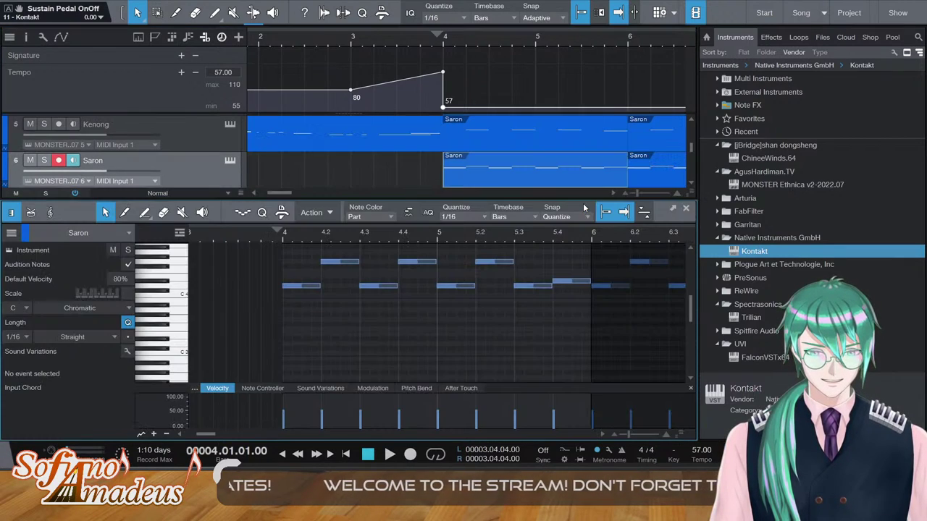
scroll(578, 148, "down", 1)
left_click(574, 153)
left_click(570, 247)
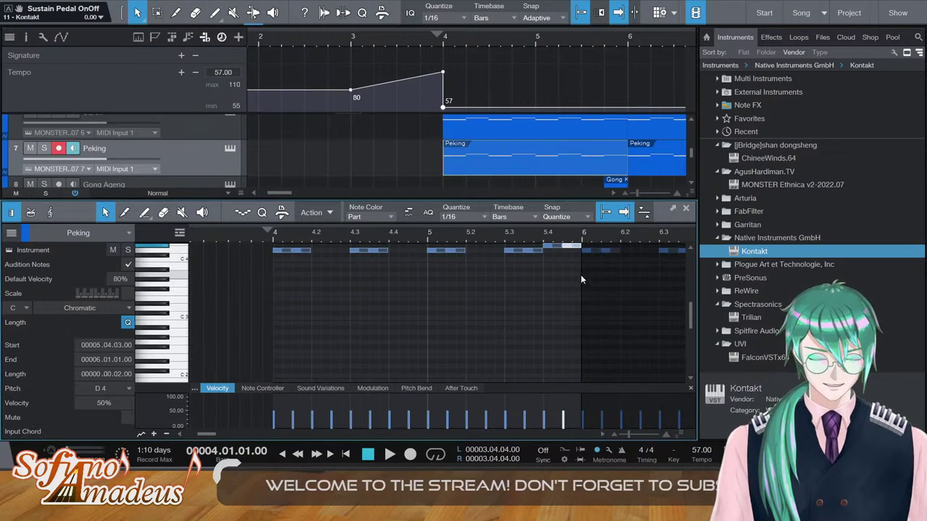
Raise the Peking's two notes on beat 3 of bar 5 to D#4
left_click_drag(210, 433, 218, 434)
scroll(607, 302, "up", 1)
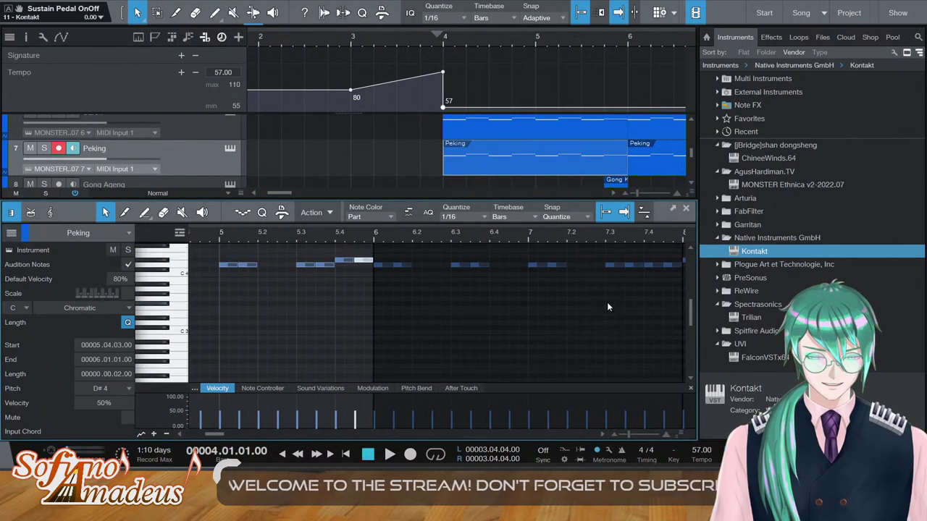
scroll(366, 289, "up", 1)
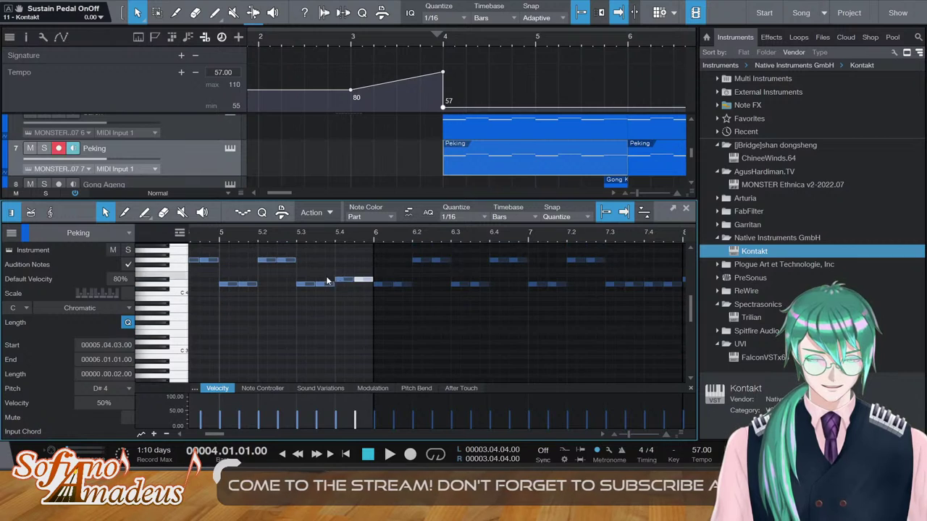
left_click(326, 279)
left_click_drag(331, 279, 308, 288)
scroll(352, 304, "up", 3)
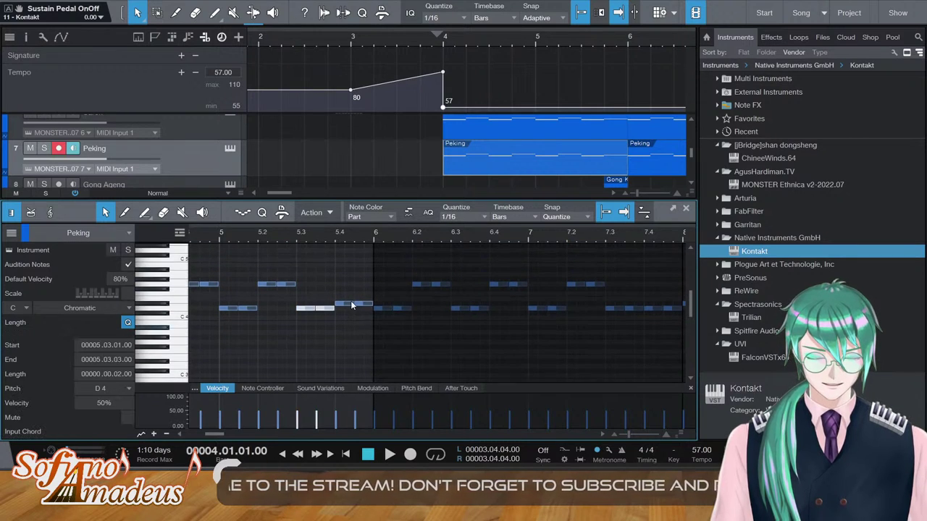
key("Up")
Raise the Peking's last four notes in bar 7 to D#4
left_click(669, 353)
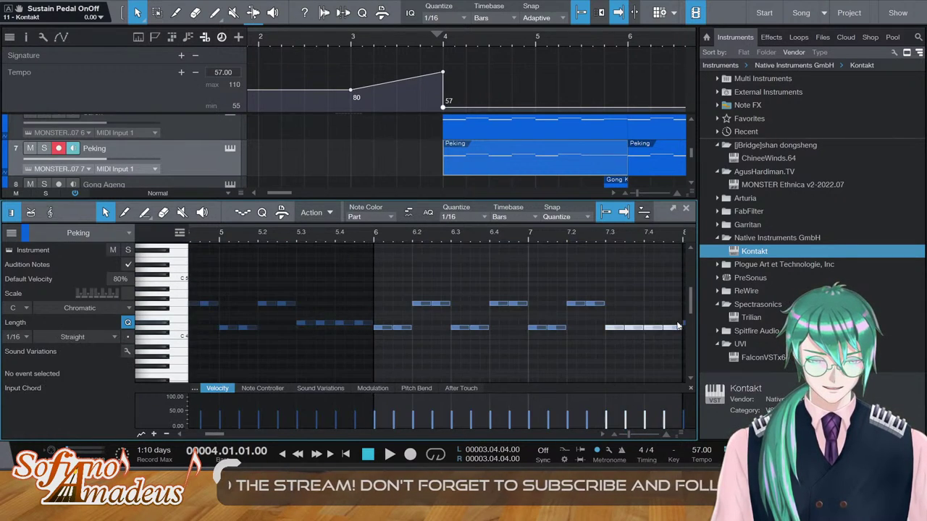
left_click(678, 326)
key("Up")
Lower the Peking's beat 3 notes in bars 5 and 7 to D4
left_click(318, 324)
key("Down")
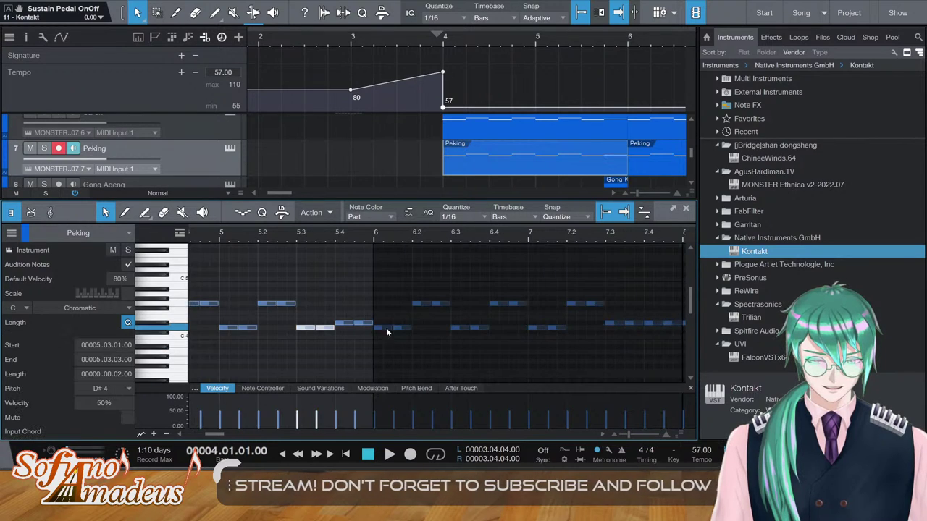
left_click(629, 323)
key("Down")
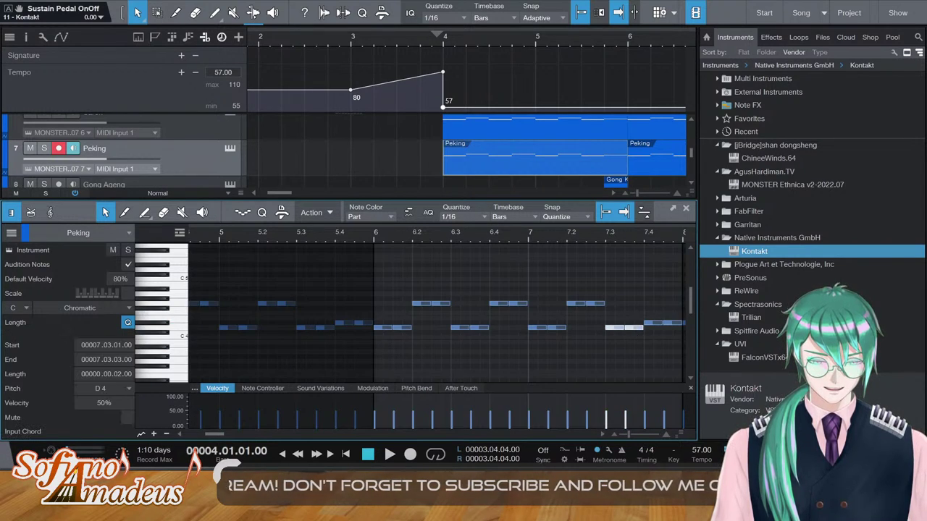
Open the Kenong clip from bar 4 and examine its notes through the end of bar 7
key("F2")
scroll(518, 172, "up", 3)
double_click(595, 280)
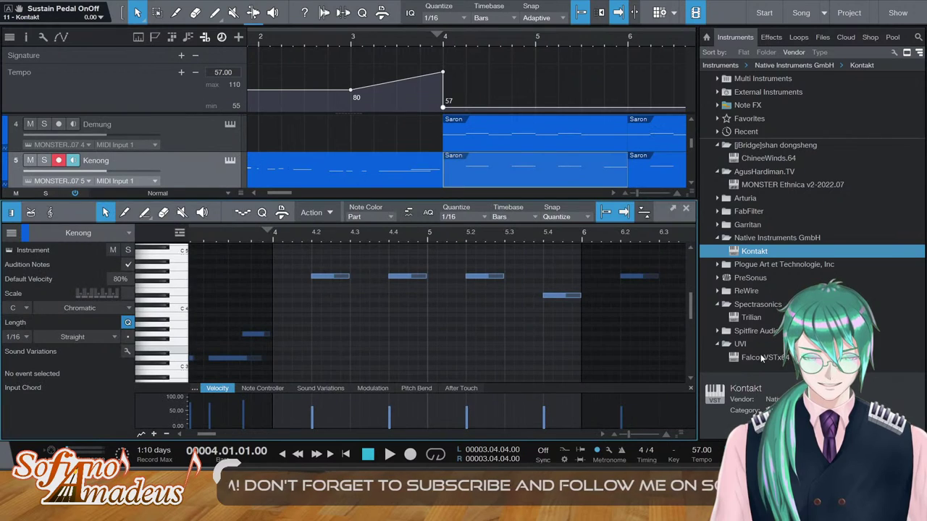
scroll(468, 352, "right", 4)
left_click(468, 351)
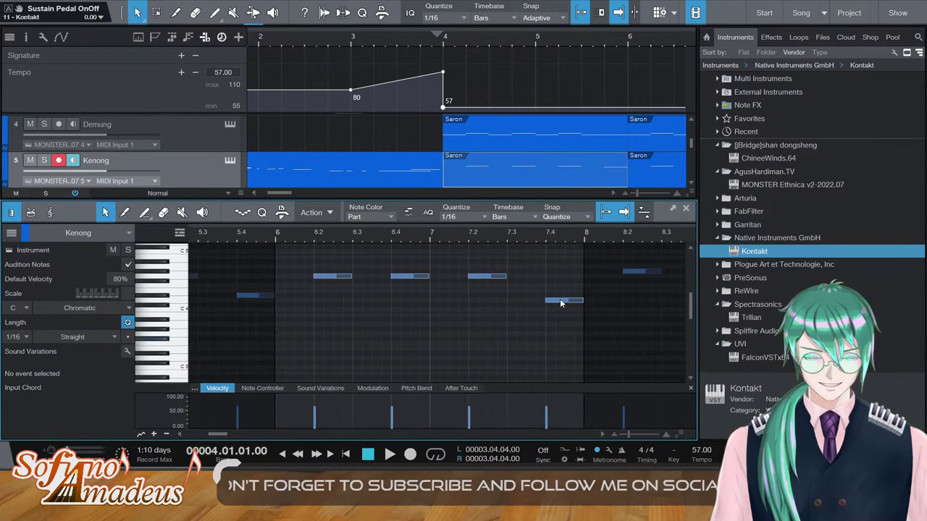
key("F2")
scroll(515, 254, "up", 3)
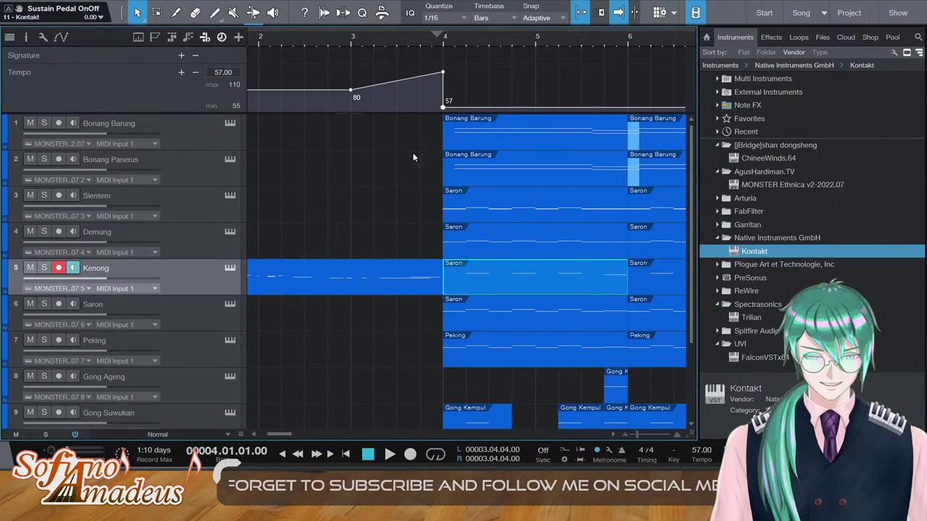
Open the Bonang clips from bar 4 and raise their closing low notes from bar 5 beat 3 to D#3 and D#4
double_click(511, 139)
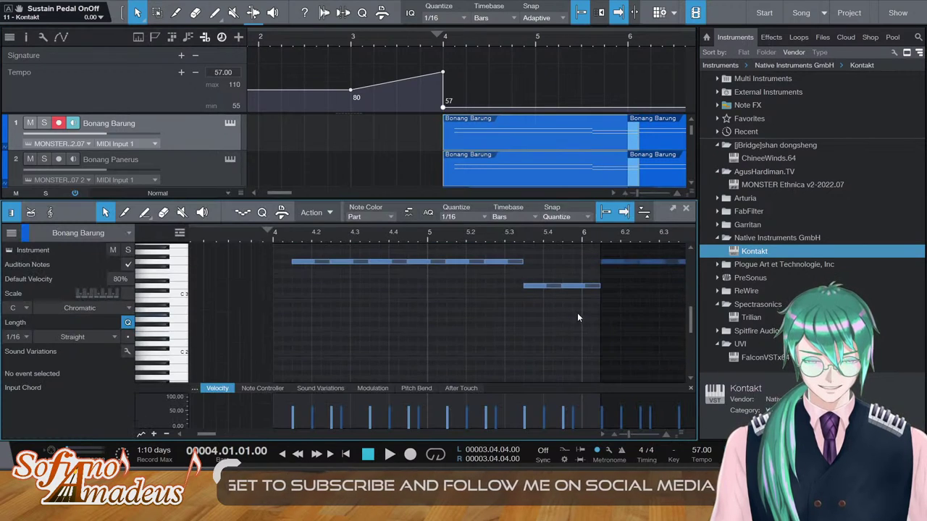
scroll(577, 314, "up", 2)
left_click_drag(520, 264, 599, 334)
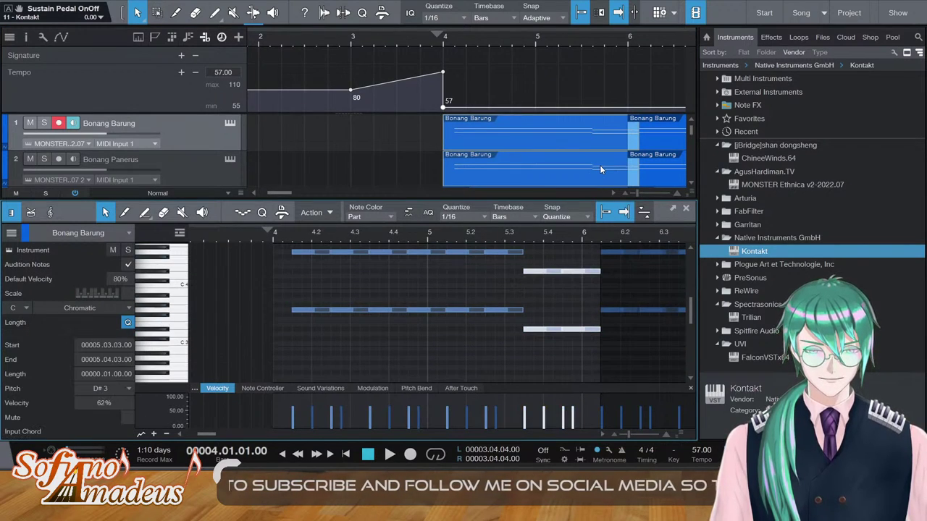
scroll(543, 307, "up", 2)
Raise the closing low notes from bar 7 beat 3 in both Bonang clips starting at bar 6 to D#3 and D#4
left_click(540, 302)
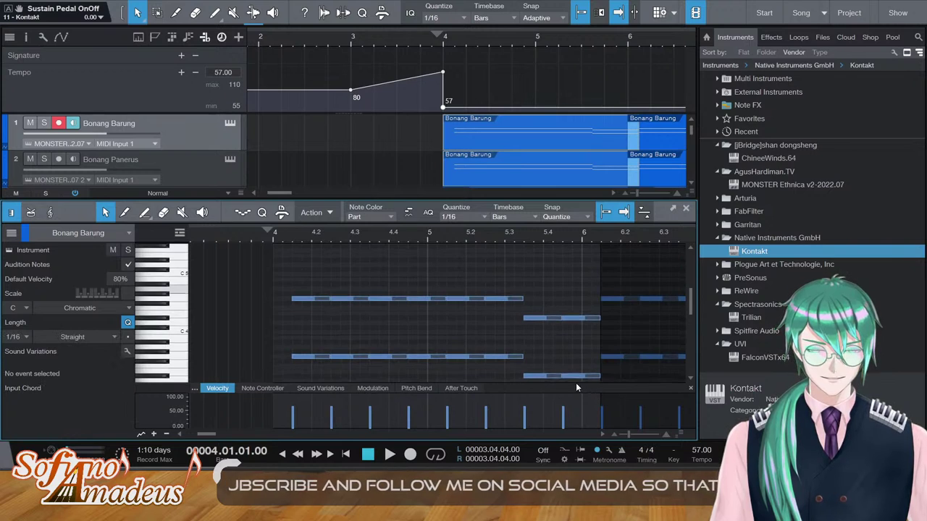
left_click_drag(517, 310, 681, 324)
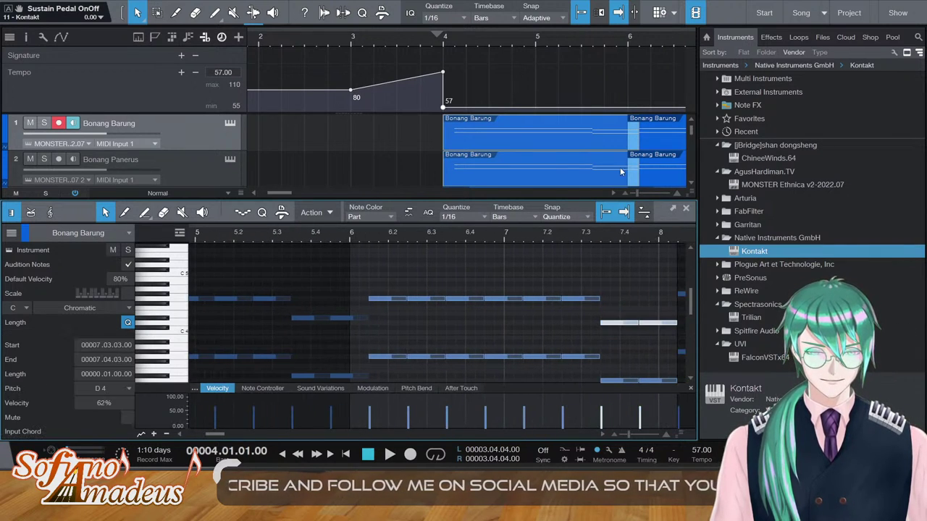
left_click(457, 174)
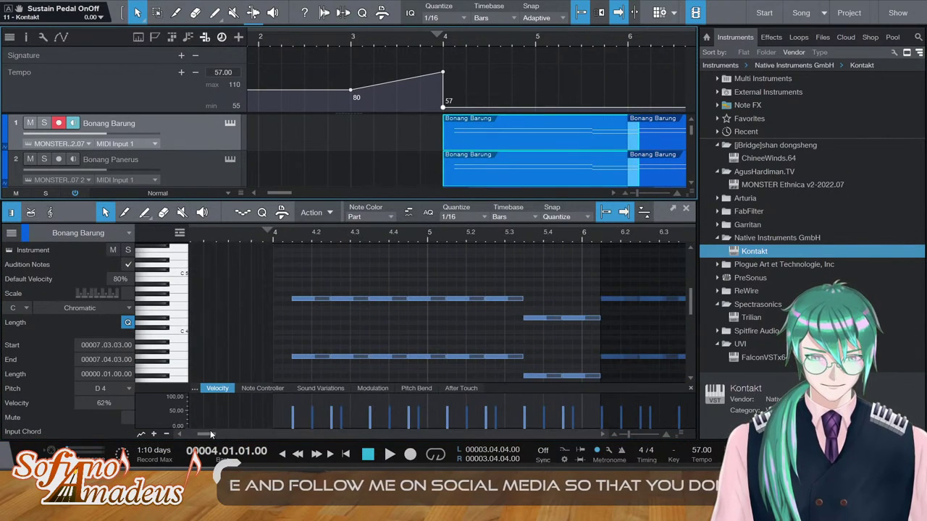
mouse_move(210, 435)
left_mouse_down()
mouse_move(243, 433)
mouse_move(223, 435)
left_mouse_up()
left_click(499, 322)
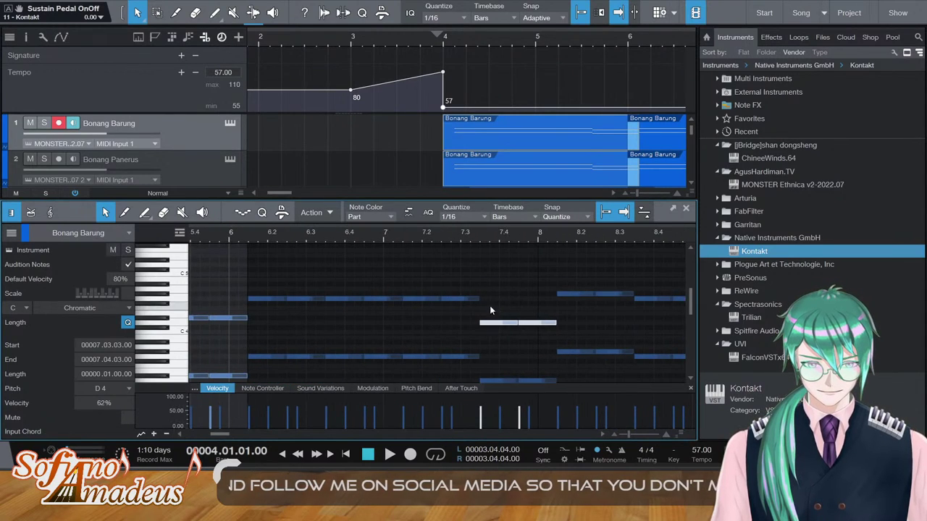
left_click_drag(490, 310, 556, 371)
key("Up")
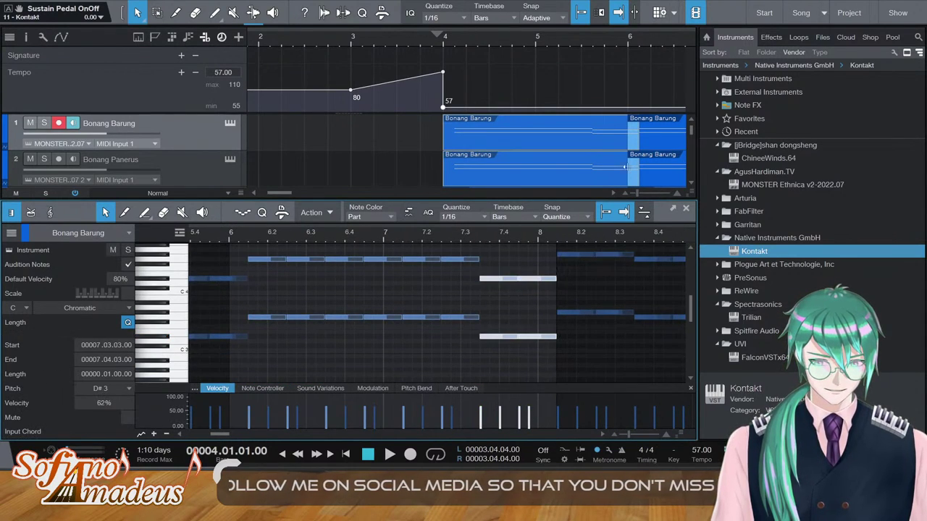
Play the arrangement from bar 4 through bar 7, examining the tracks and the notes of the Kenong and Bonang clips
key("space")
key("F2")
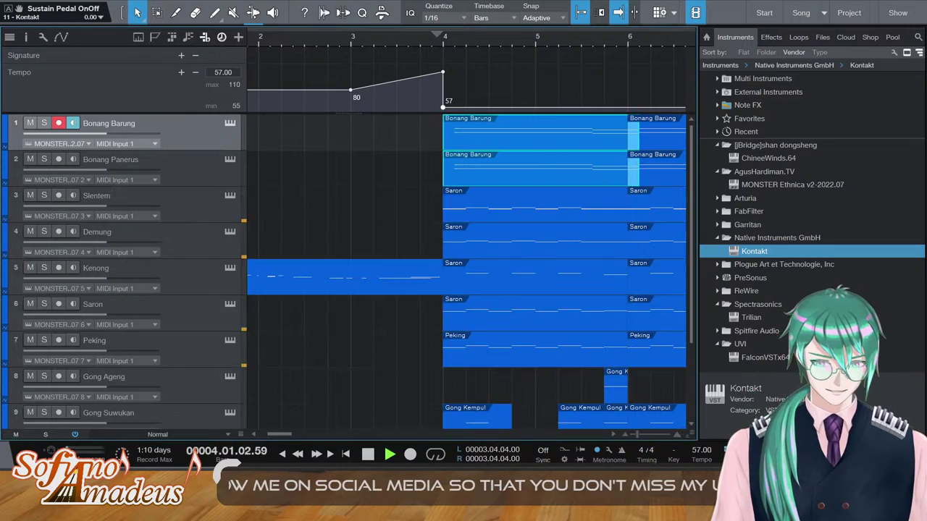
scroll(577, 384, "down", 3)
key("F5")
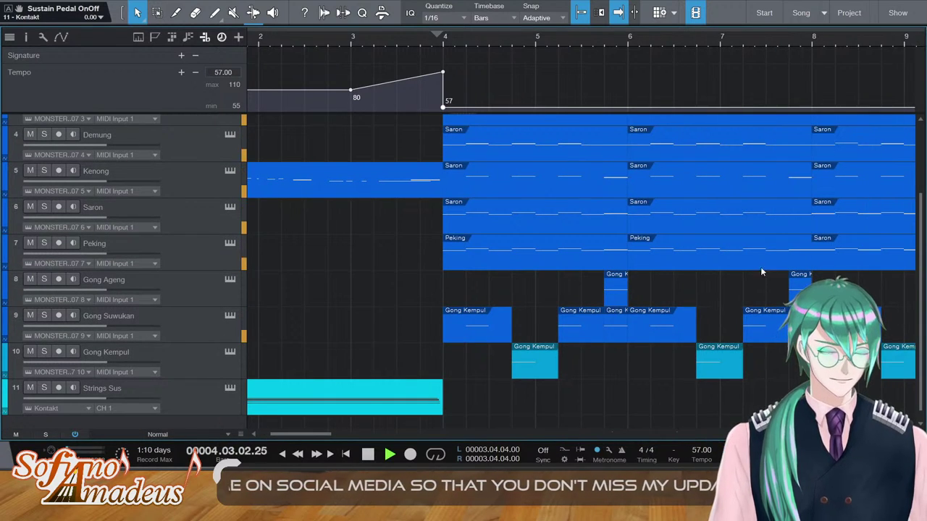
scroll(544, 261, "up", 3)
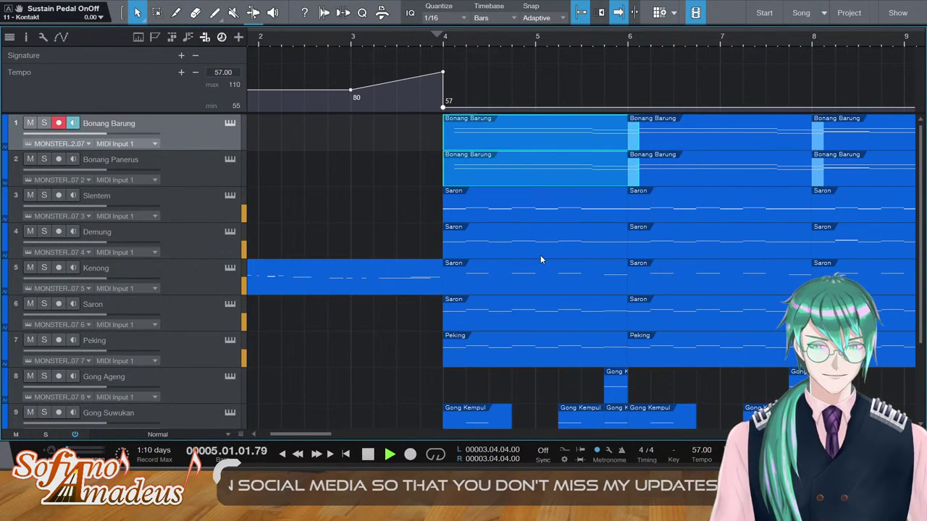
scroll(541, 256, "down", 1)
scroll(543, 258, "up", 1)
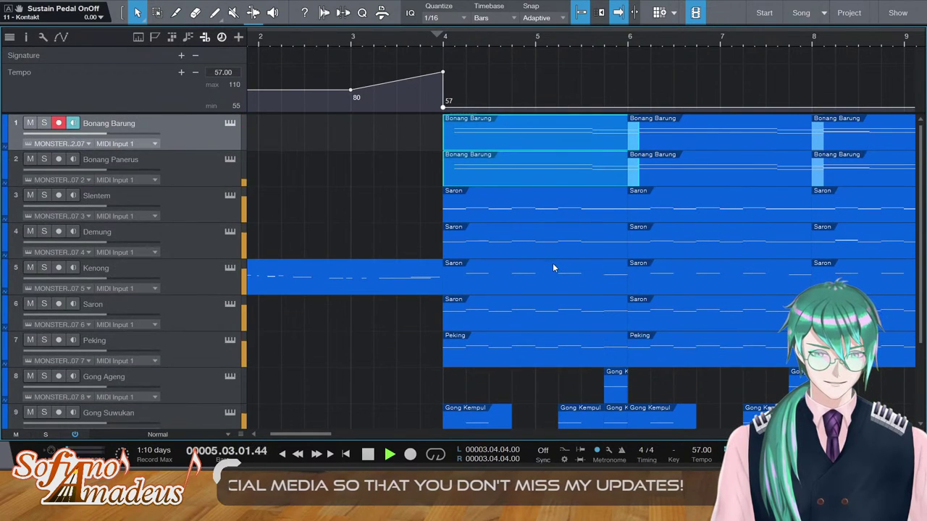
double_click(553, 268)
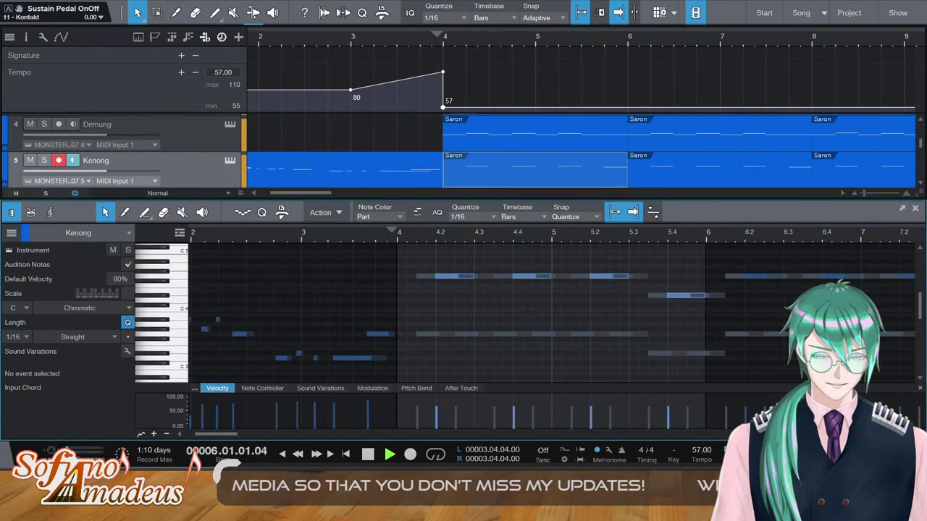
key("F2")
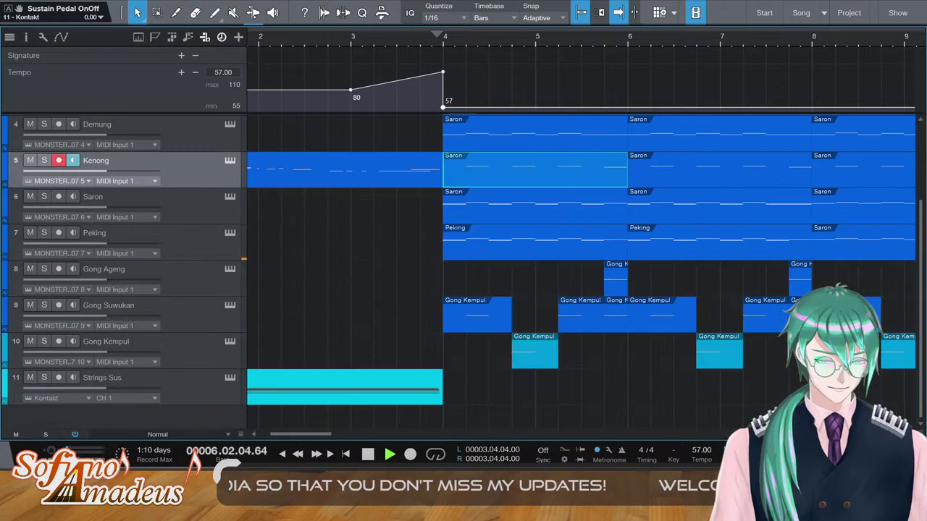
scroll(733, 131, "up", 3)
double_click(732, 131)
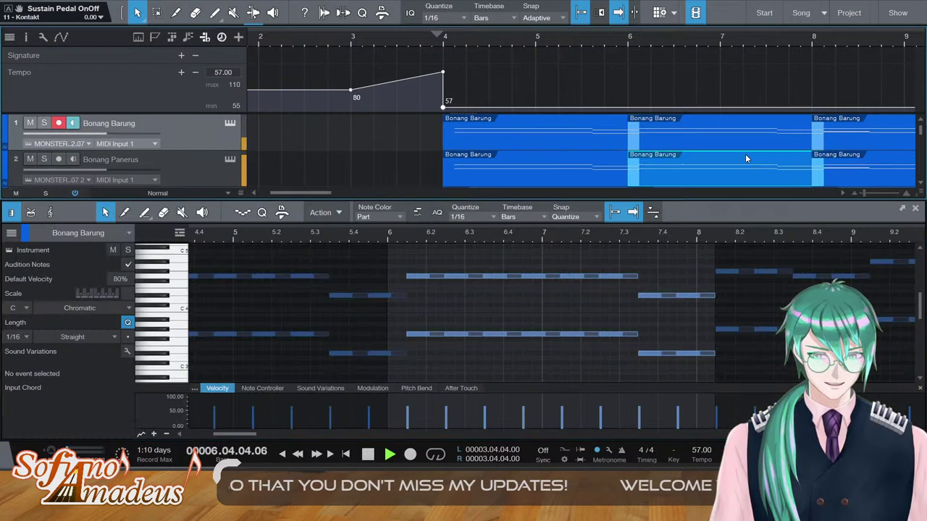
left_click(747, 158)
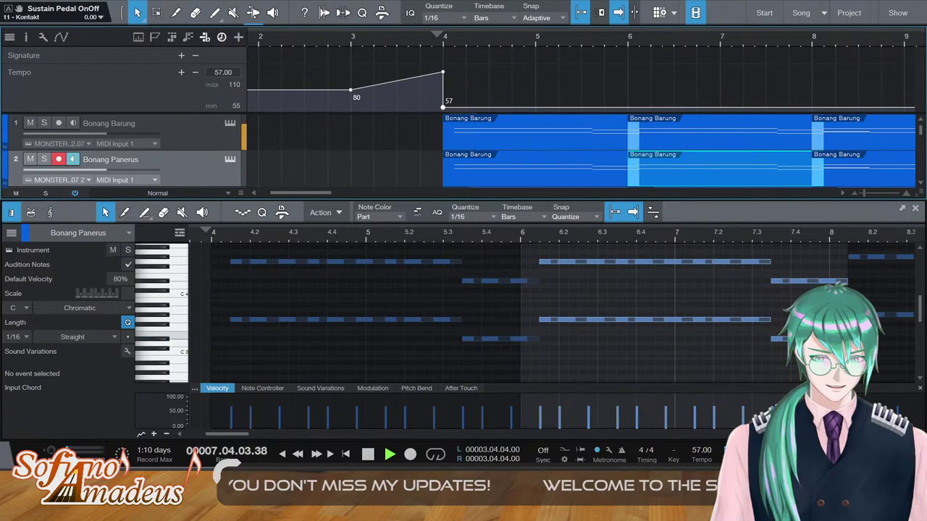
key("space")
Draw a Strings Sus modulation curve rising from zero at bar 1 to about 65 mid-bar 2, falling to about 10 at bar 4
key("Home")
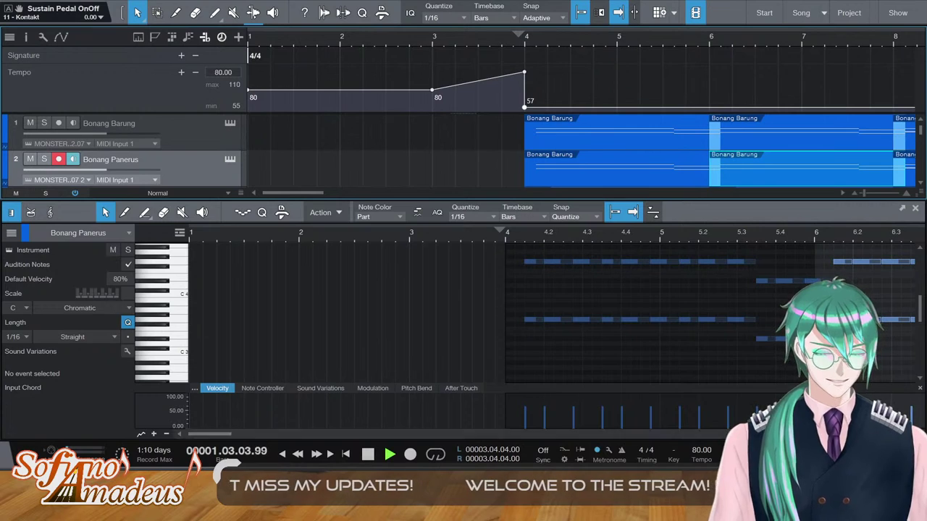
key("F2")
scroll(403, 357, "down", 3)
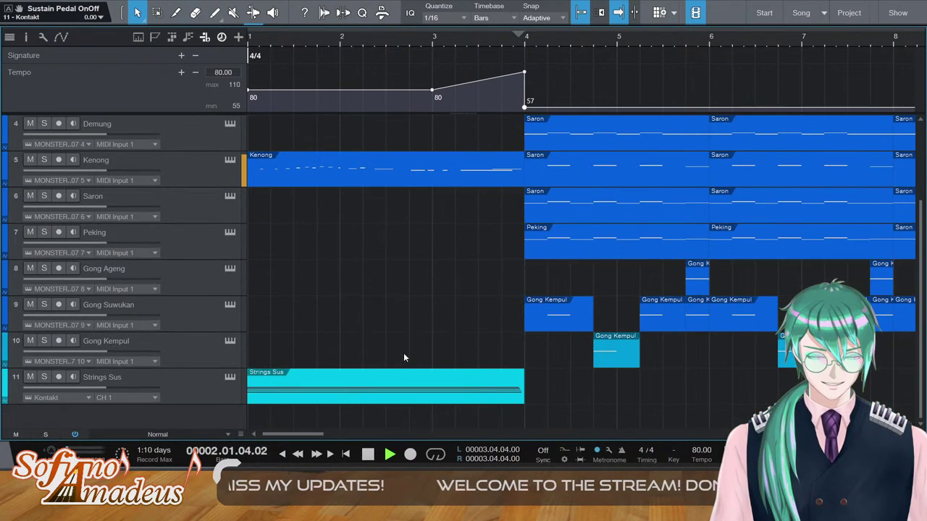
double_click(396, 392)
left_click(359, 389)
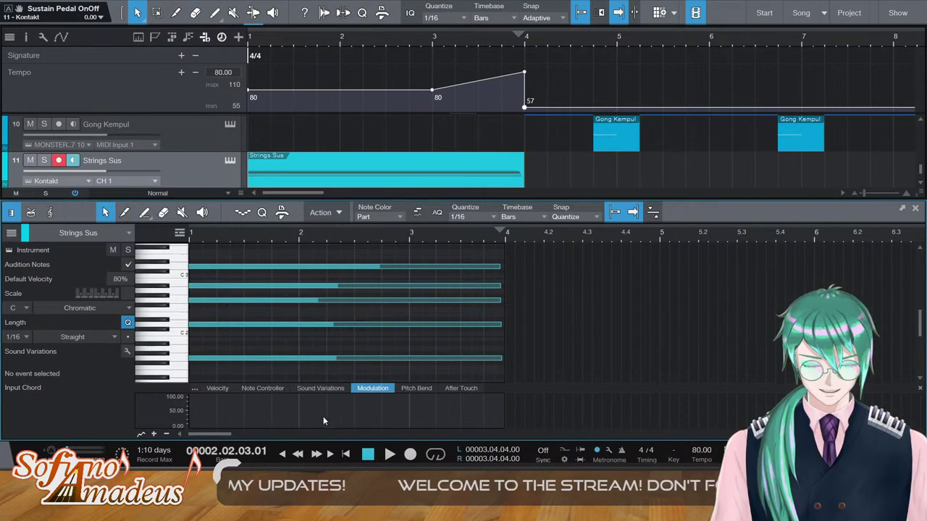
left_click(250, 411)
left_click_drag(240, 415, 355, 409)
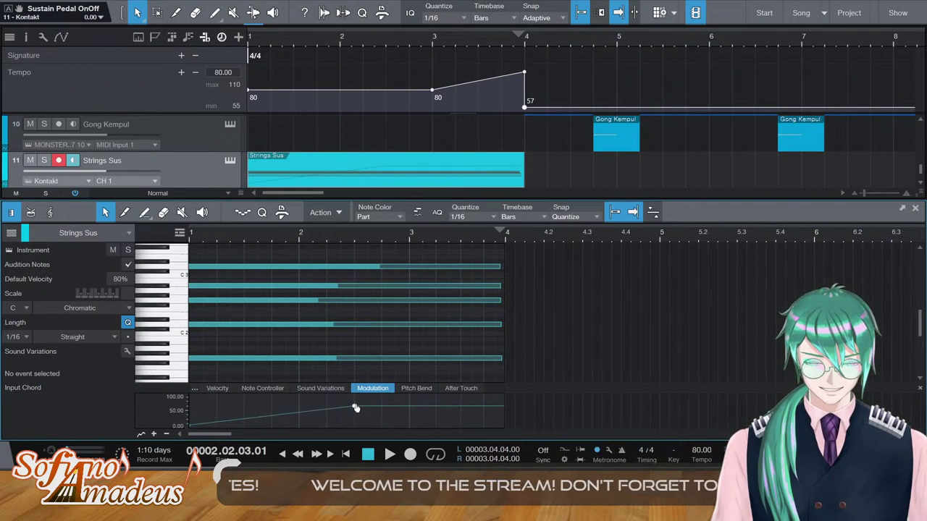
left_click(503, 425)
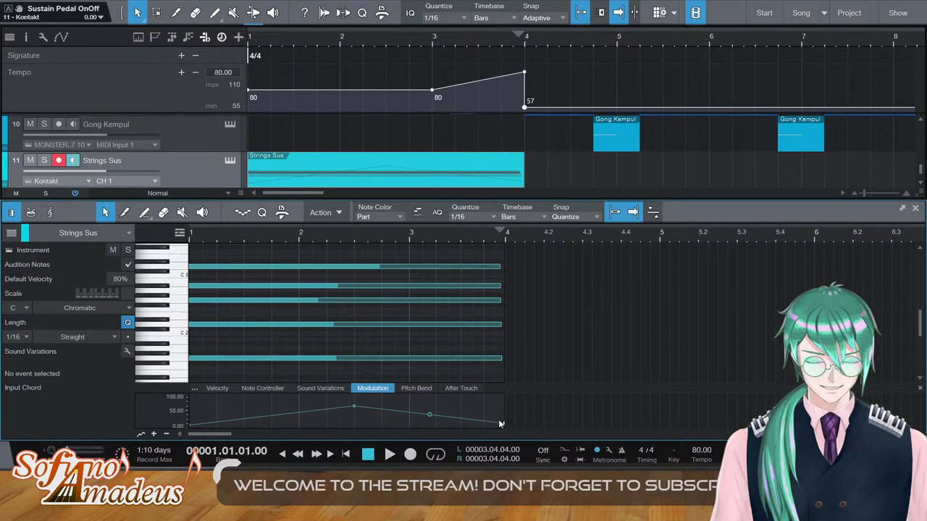
Audition the strings intro and raise the modulation curve's start and end points to about 30
key("space")
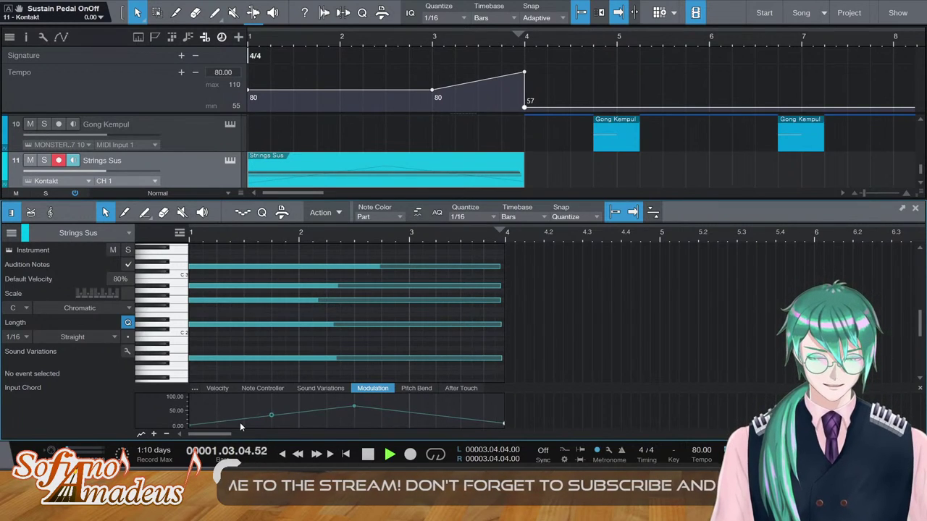
key("space")
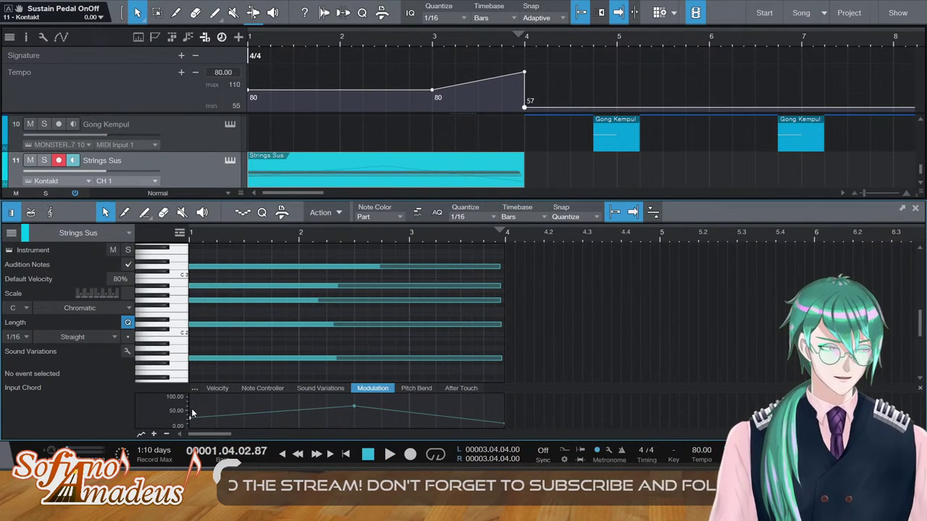
key("comma")
key("space")
key("space")
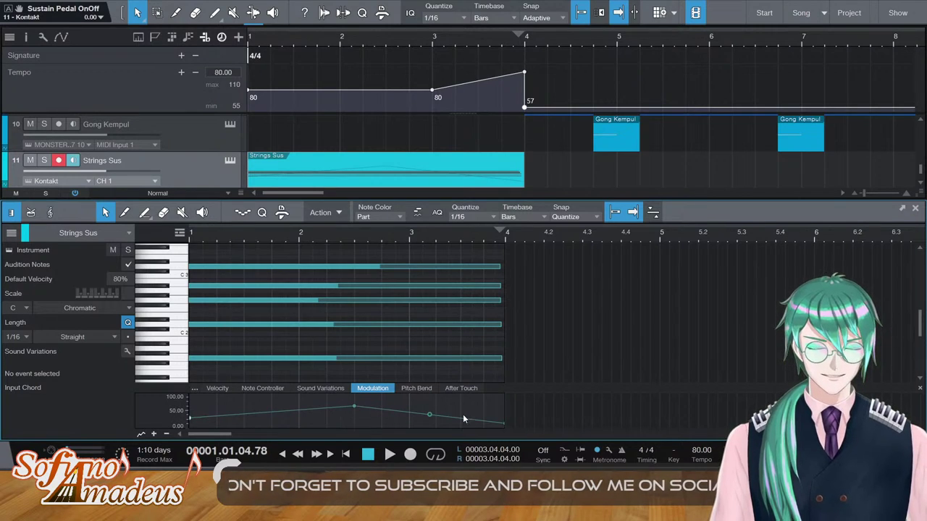
left_click_drag(504, 429, 506, 419)
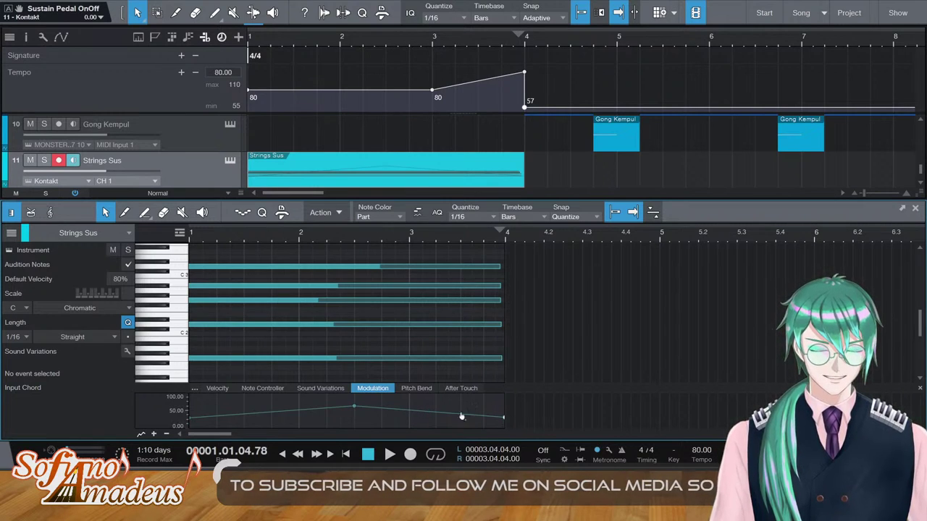
Replay the intro and raise the modulation curve's start point to about 55 and its mid-bar 2 peak to about 80
key("Home")
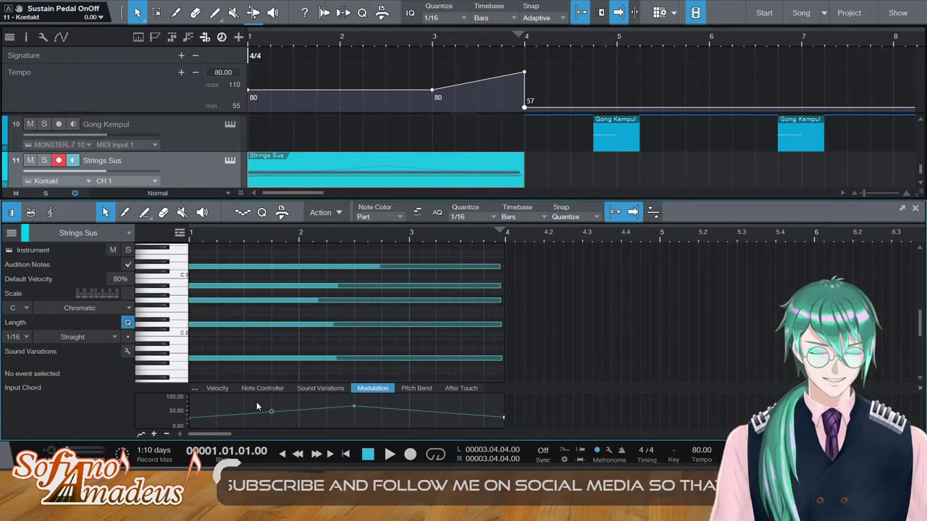
key("space")
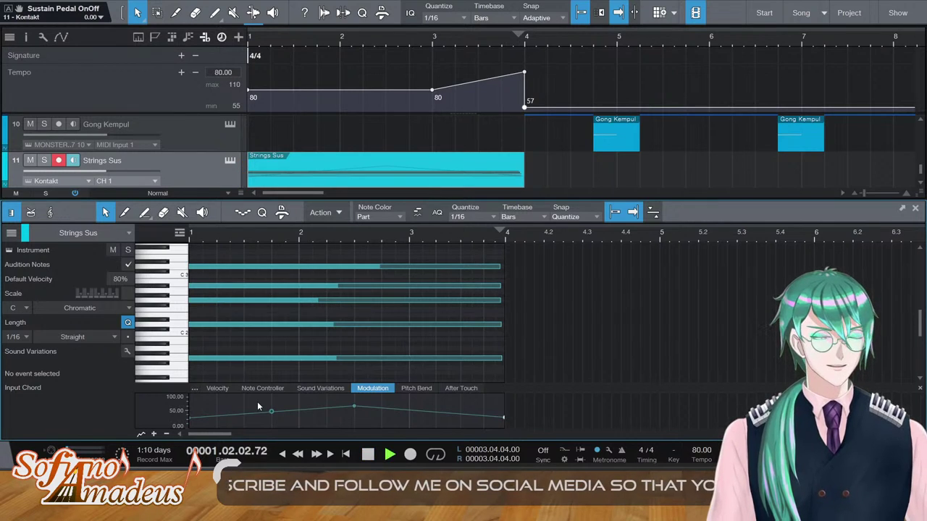
key("space")
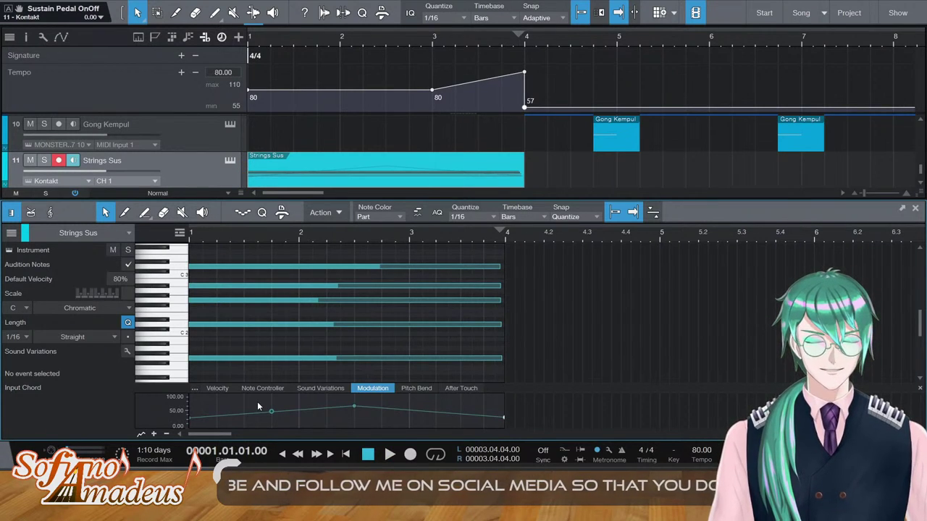
key("space")
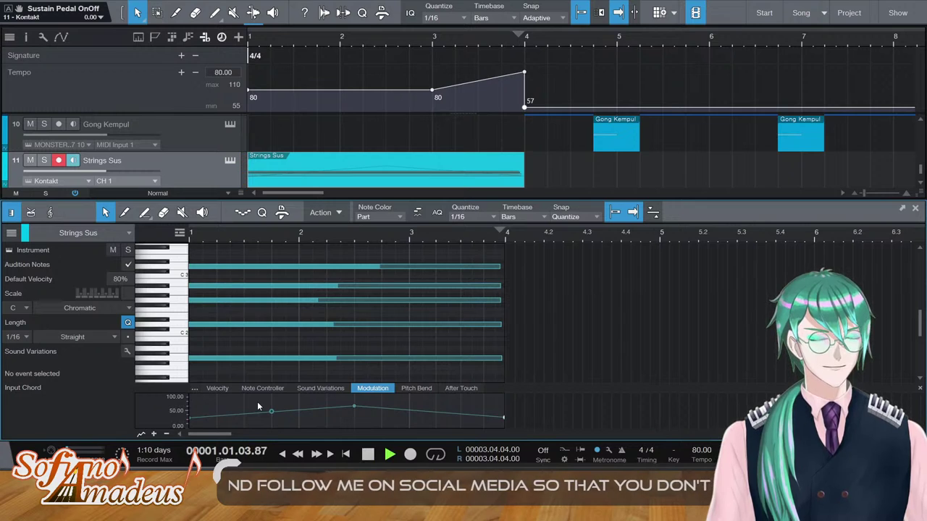
left_click_drag(190, 419, 190, 412)
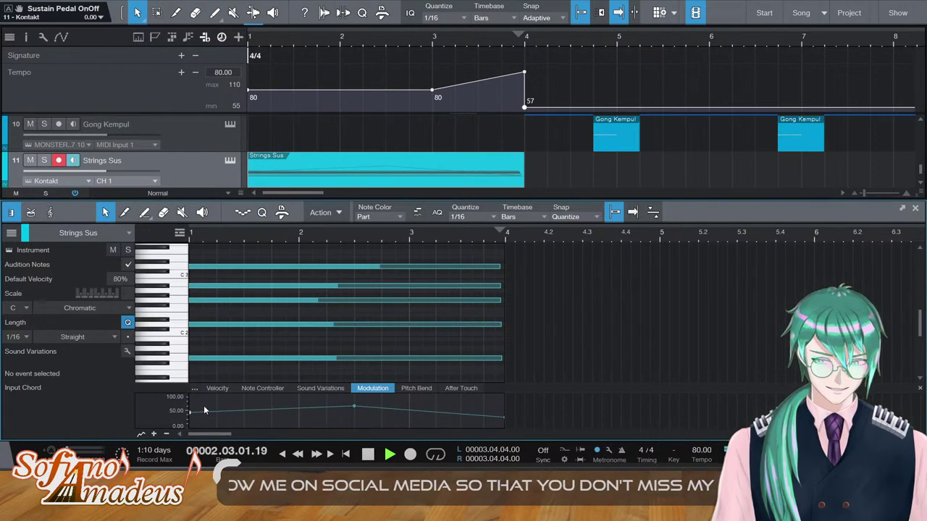
key("space")
key("space")
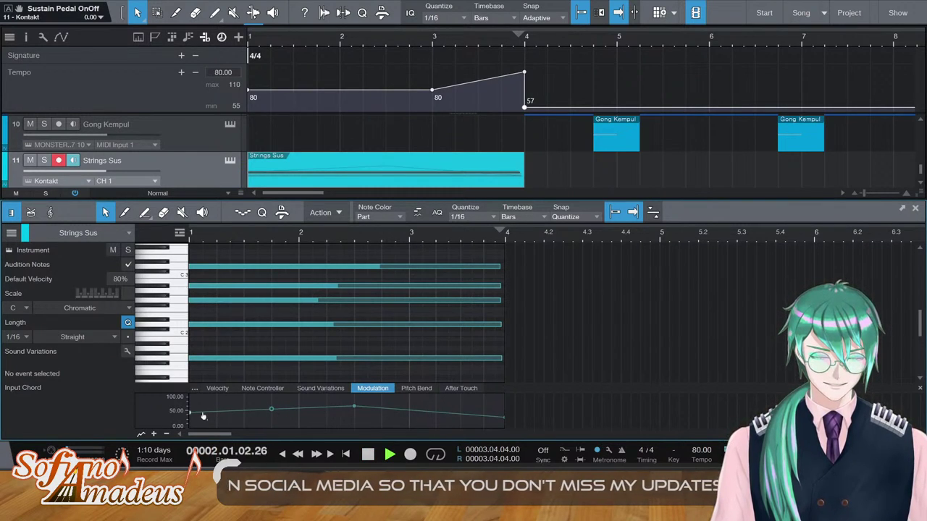
left_click_drag(191, 415, 190, 411)
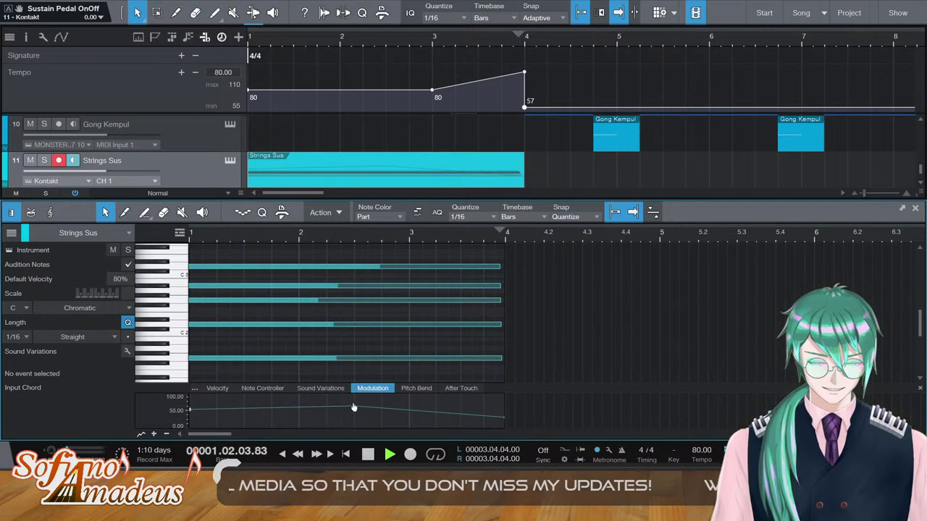
left_click_drag(354, 406, 355, 404)
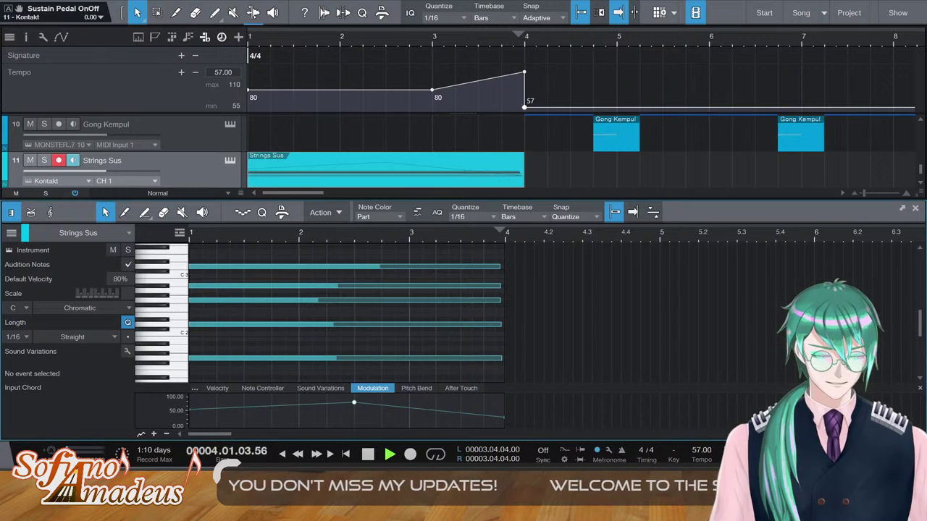
Open the Kenong intro clip and delete its final G3 note near the end of bar 3
key("F2")
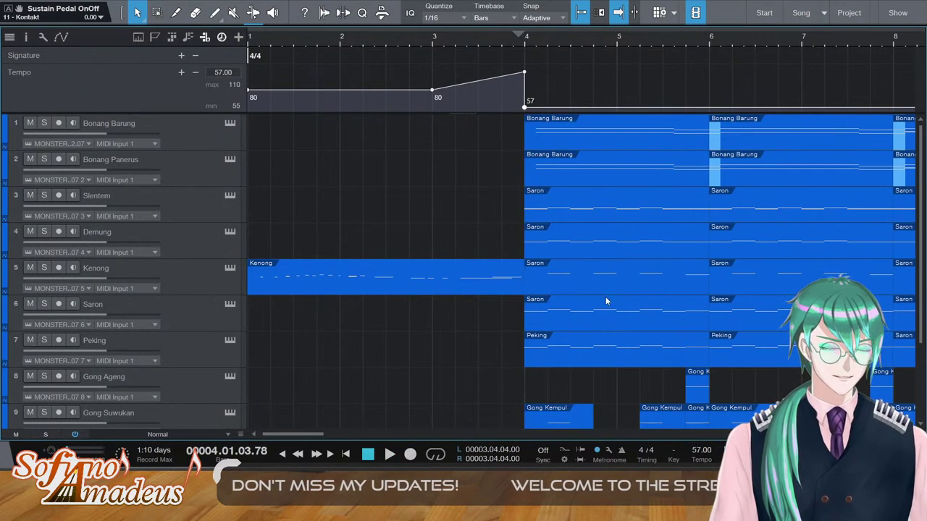
scroll(448, 159, "down", 3)
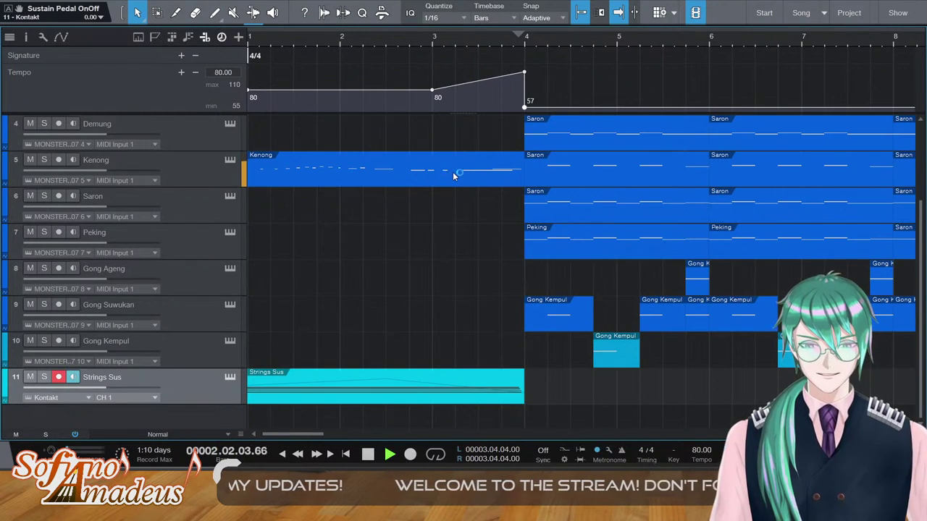
double_click(453, 171)
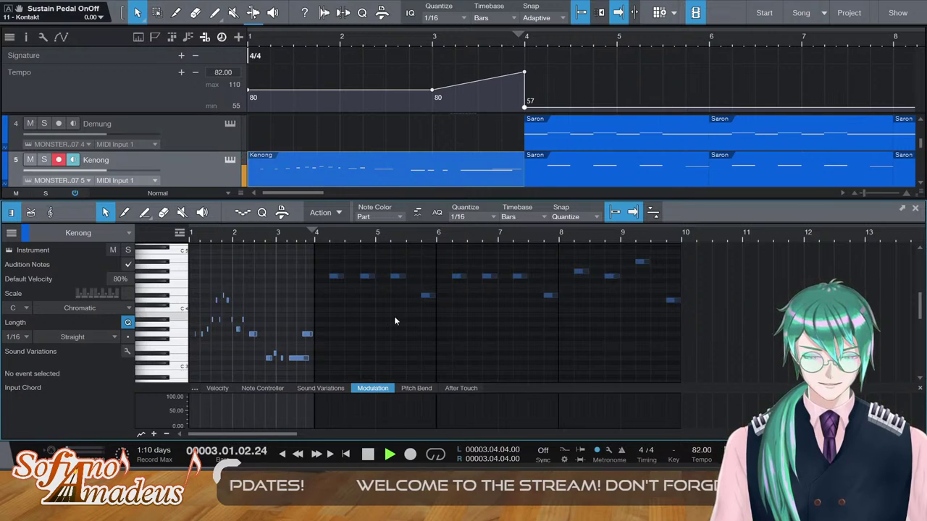
left_click(307, 334)
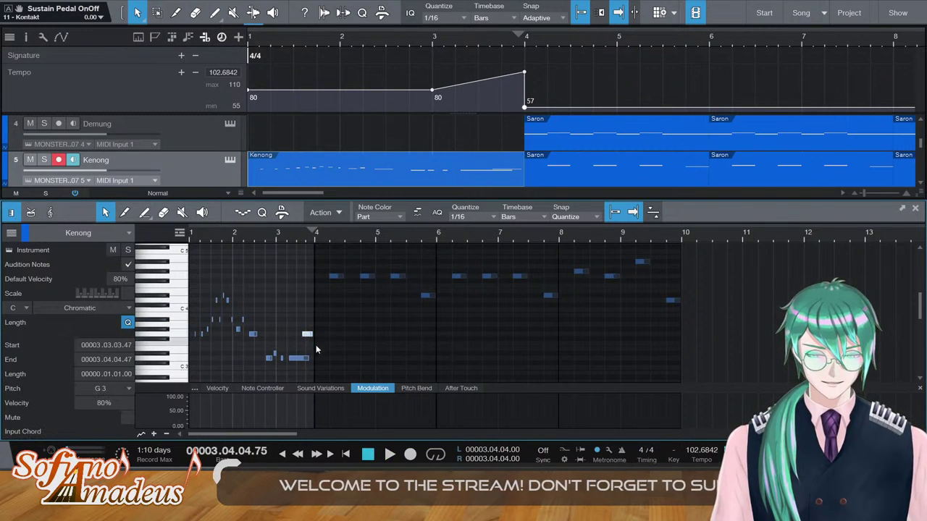
key("e")
key("e")
left_click(242, 355)
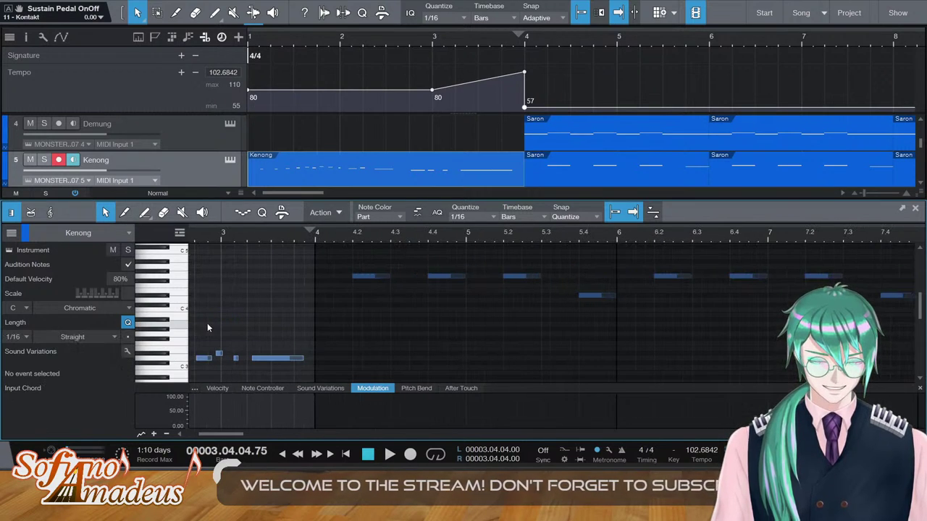
Delete the long D3 note in Kenong bar 3 and move the short D3 note before it to start at 3.3
scroll(2, 319, "left", 2)
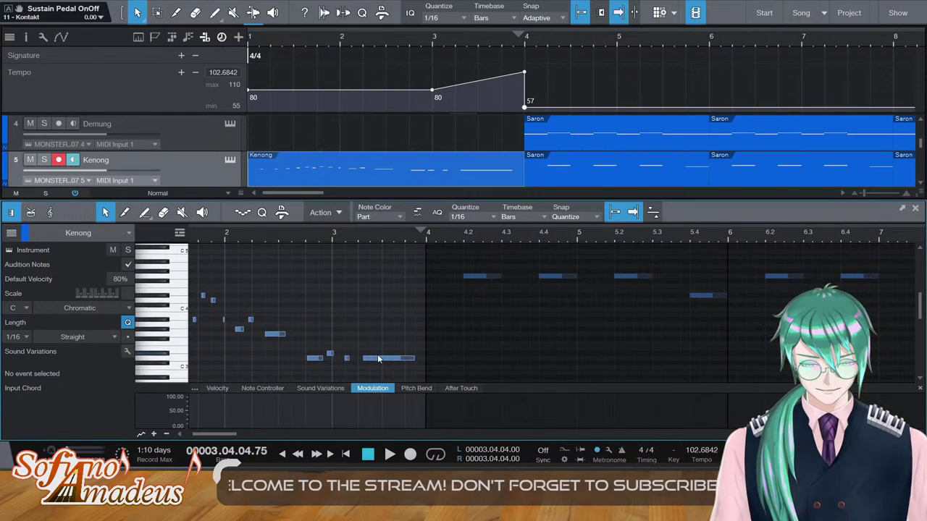
left_click(378, 359)
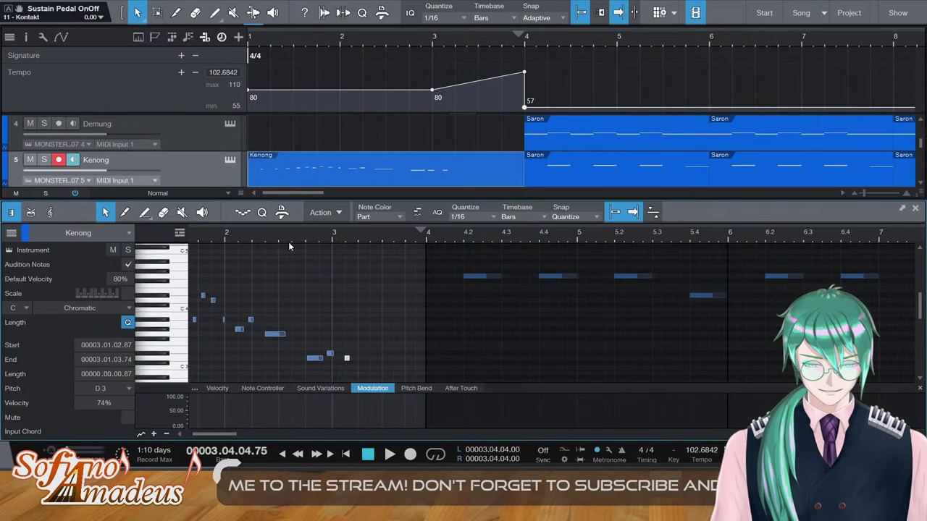
scroll(369, 300, "down", 1)
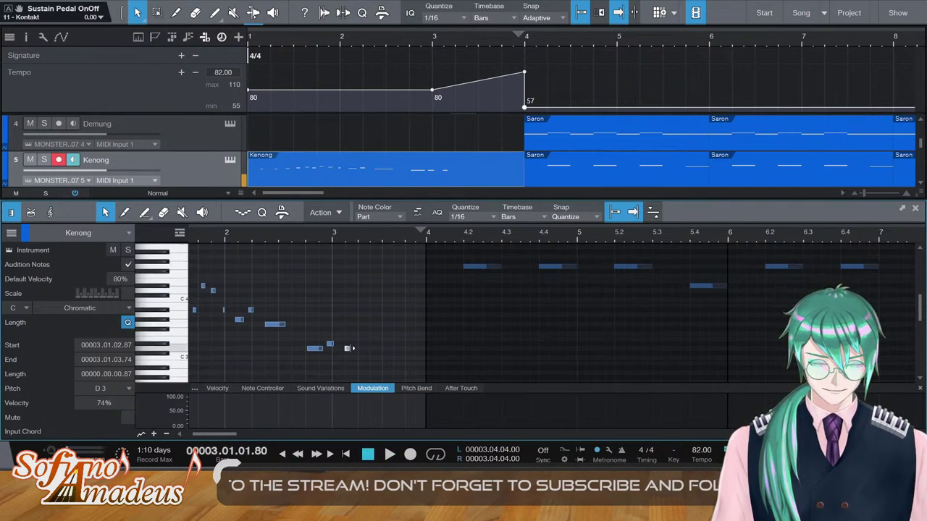
key("space")
left_click_drag(346, 350, 385, 352)
key("space")
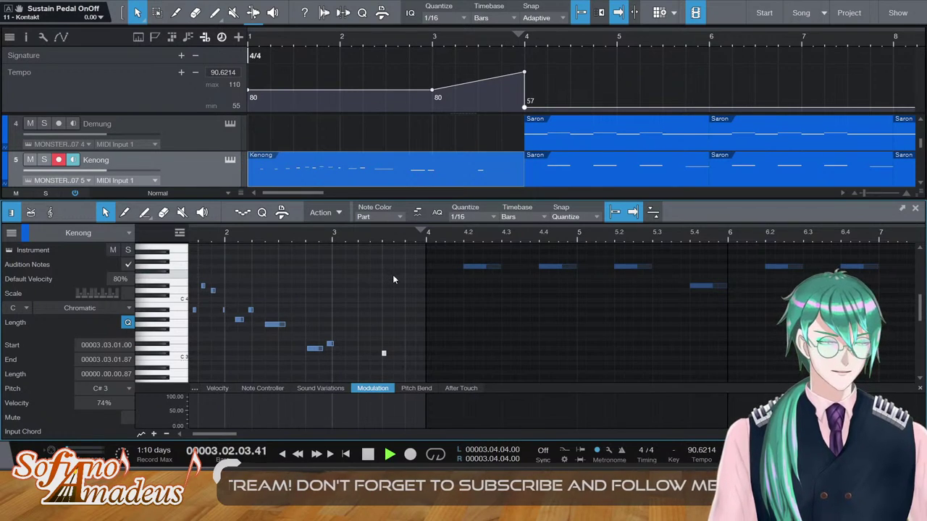
key("space")
key("Up")
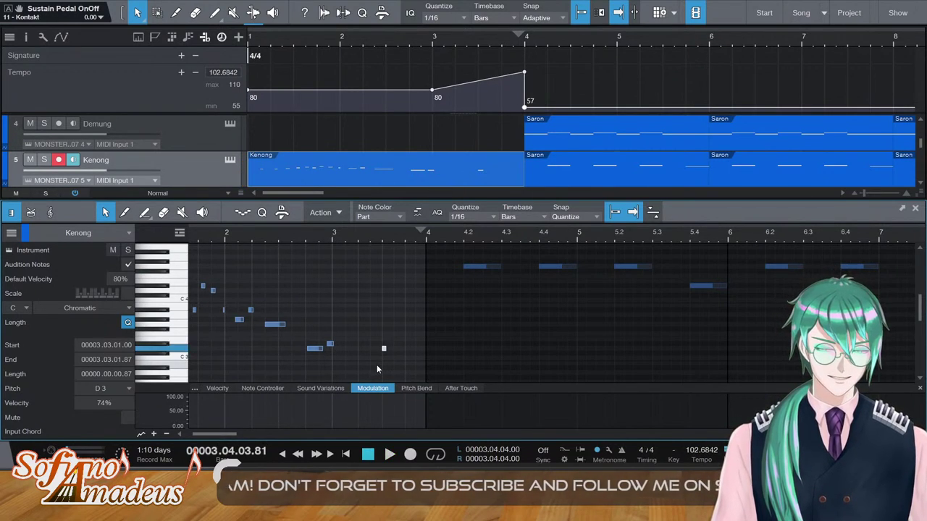
Start the D#3 note on bar 3 ending at 3.2.4, and extend the D3 note at 3.3 to end at 3.4.4
key("space")
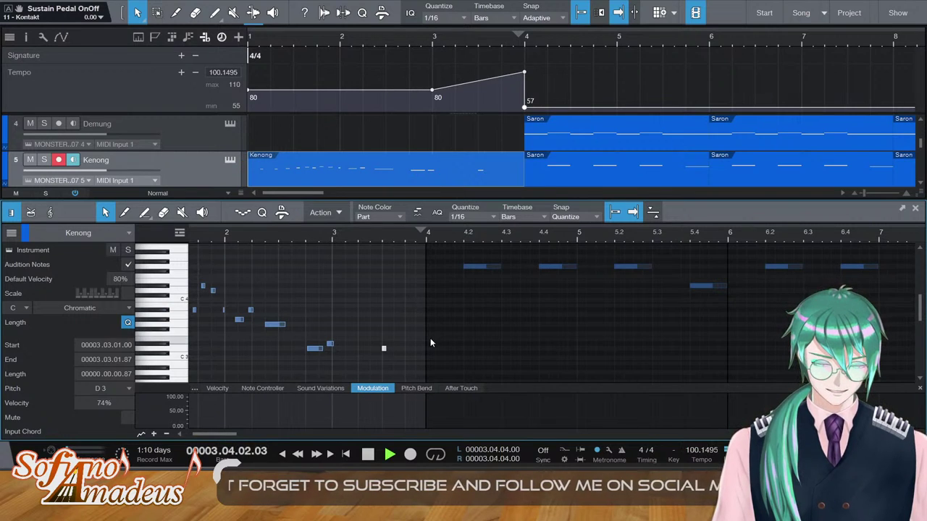
key("space")
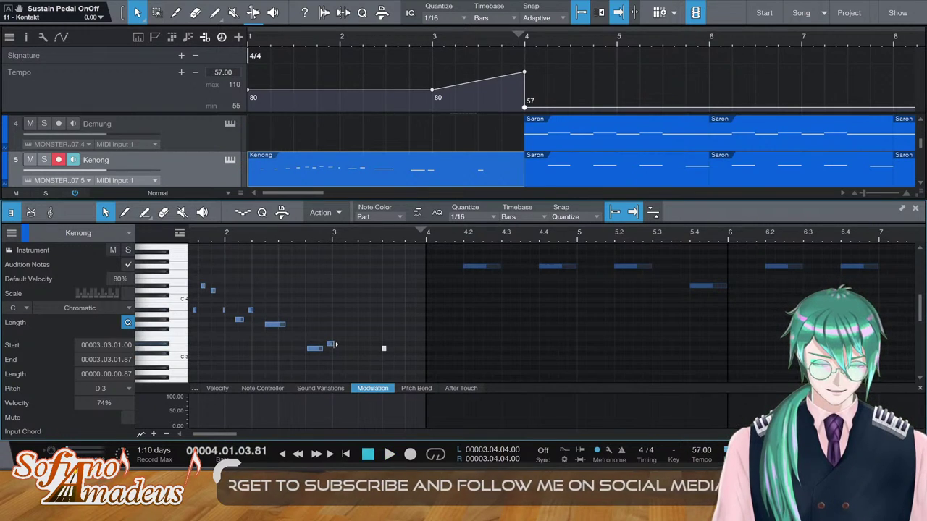
left_click(334, 344)
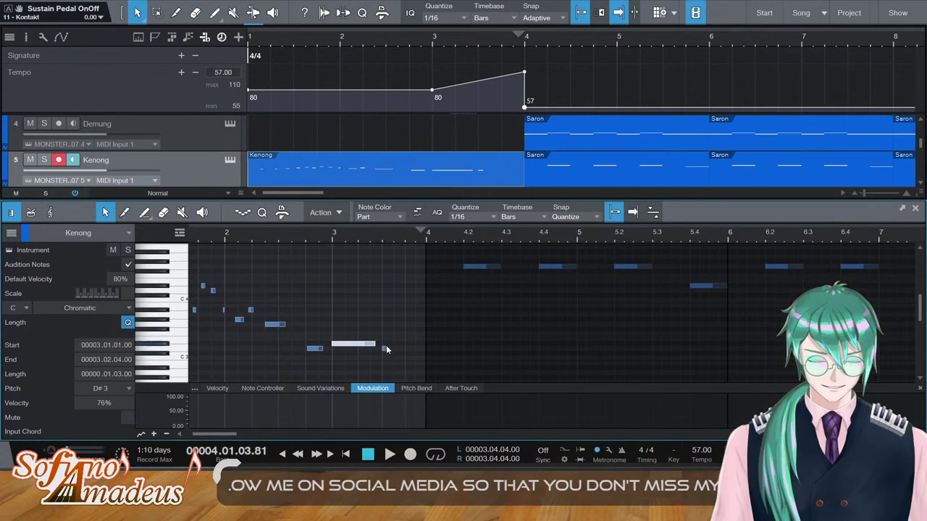
left_click_drag(385, 348, 427, 349)
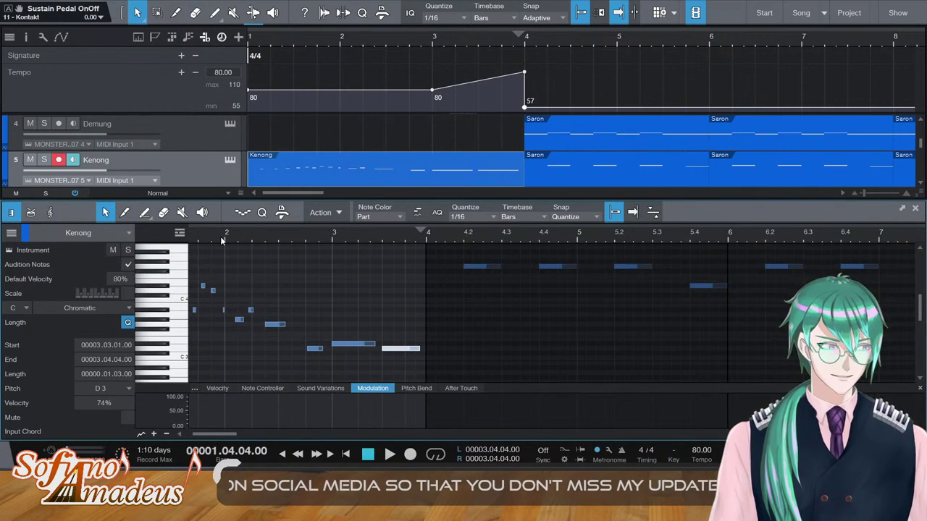
Audition the Kenong ending, start the final D3 note slightly earlier at 3.2.4.17, and replay it before closing the note editor
key("space")
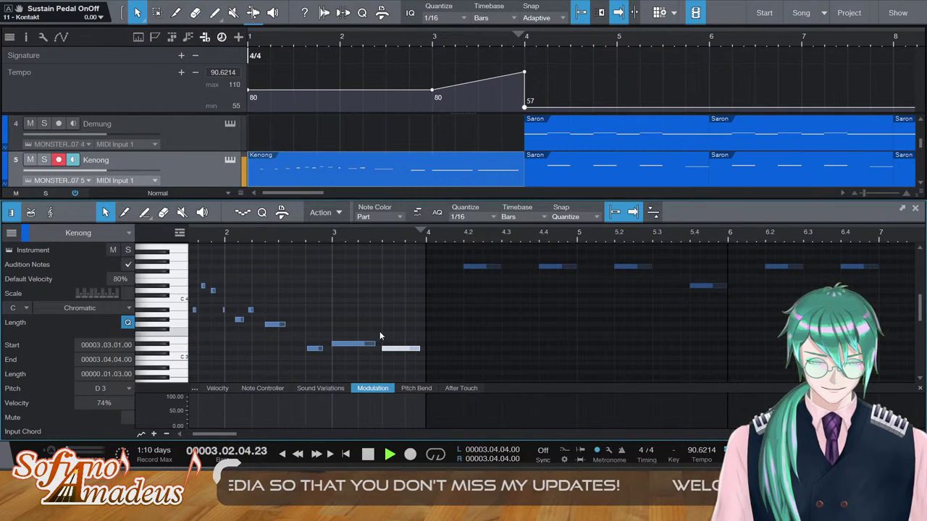
key("space")
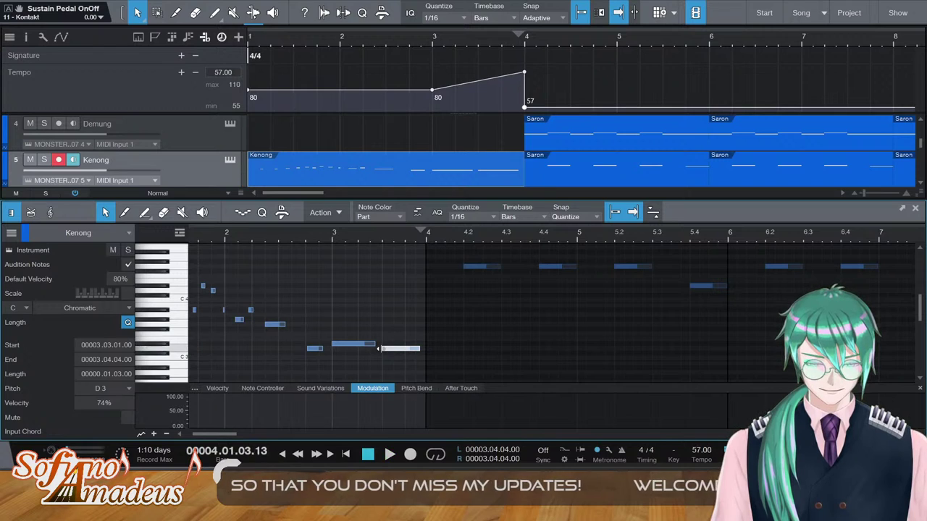
left_click_drag(382, 349, 376, 348)
key("space")
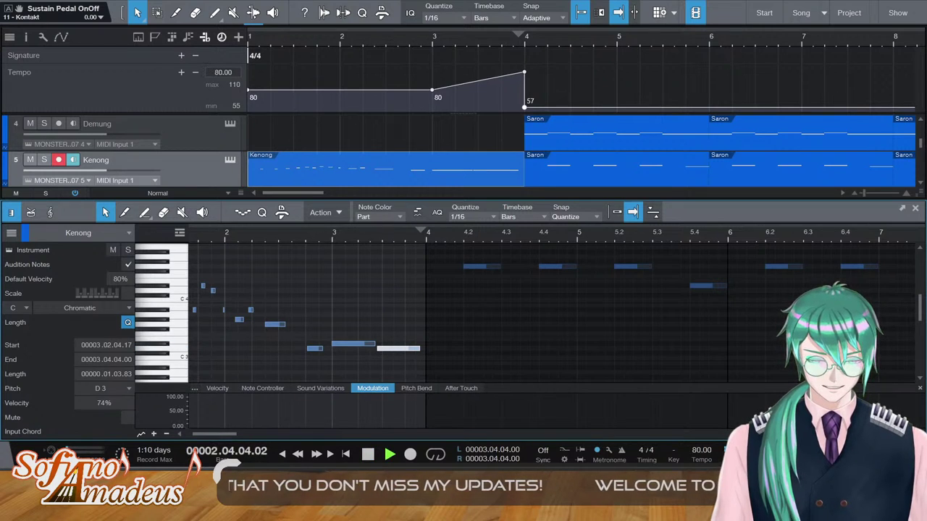
key("F2")
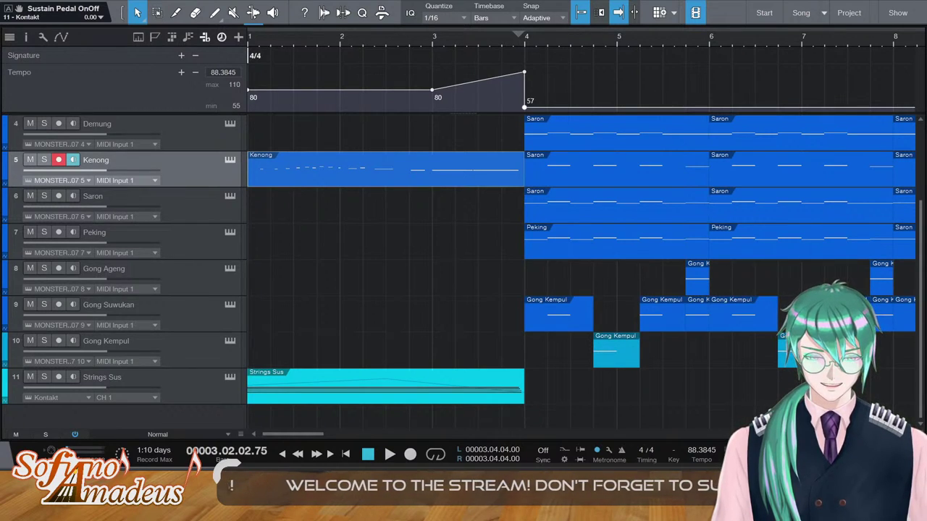
Copy the Gong Ageng clip from the end of bar 5 to the start of bar 4 and audition it
left_click(706, 283)
left_click(524, 36)
key("ctrl+v")
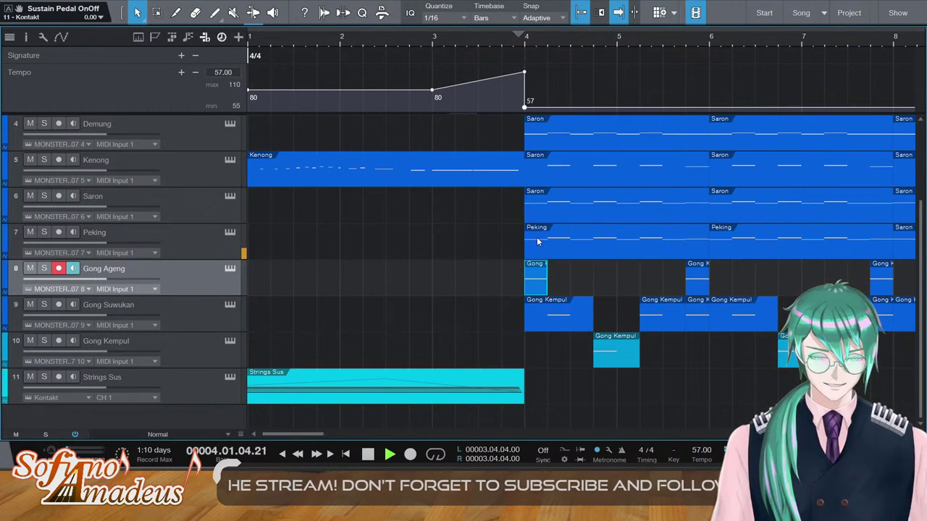
key("space")
Adjust the velocity of all Gong Ageng notes together and audition them from just before bar 4
double_click(537, 275)
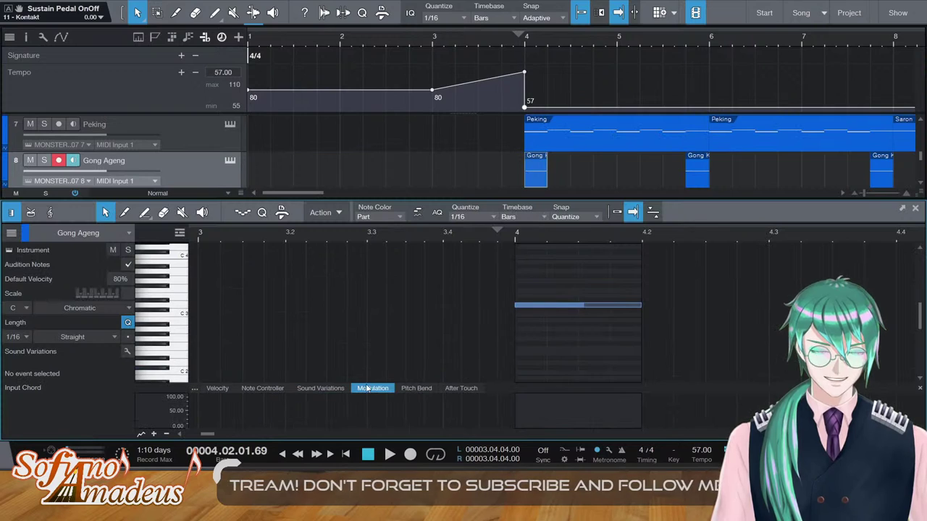
key("w")
key("w")
key("w")
key("w")
key("w")
key("w")
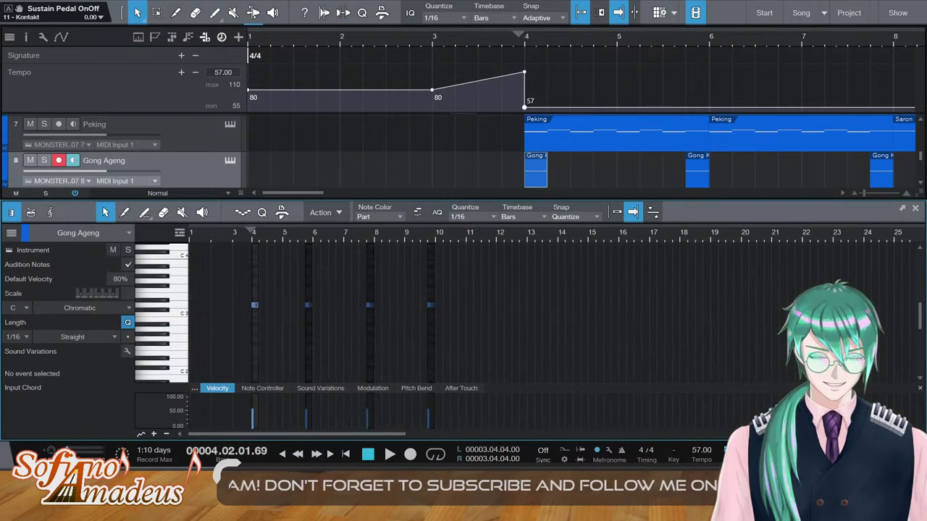
key("ctrl+a")
left_click_drag(252, 425, 252, 414)
left_click(239, 233)
key("space")
key("F2")
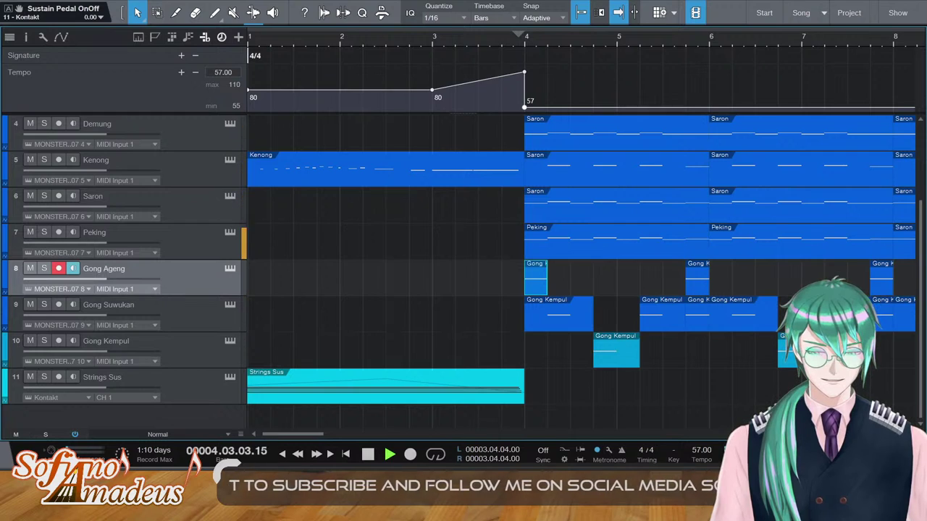
Replay the transition from the end of the Kenong and strings intro into the full gamelan entry at bar 4
key("space")
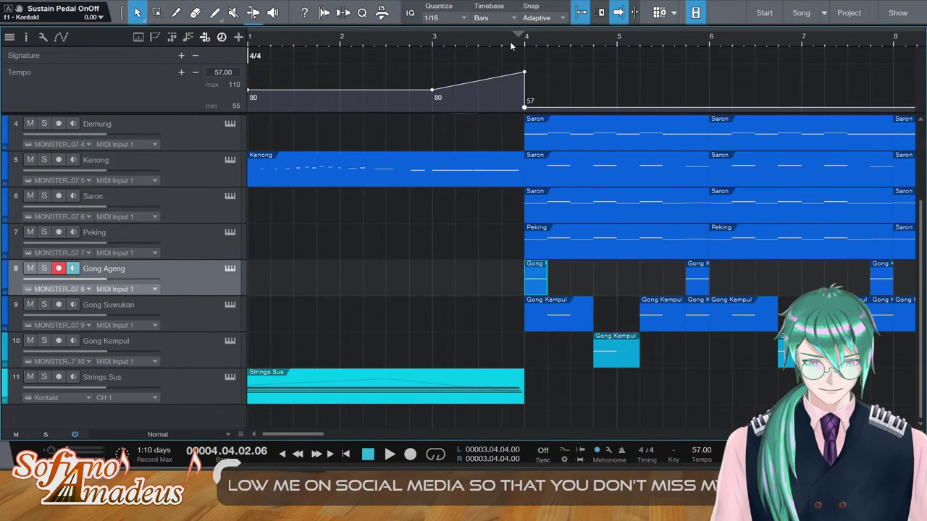
key("space")
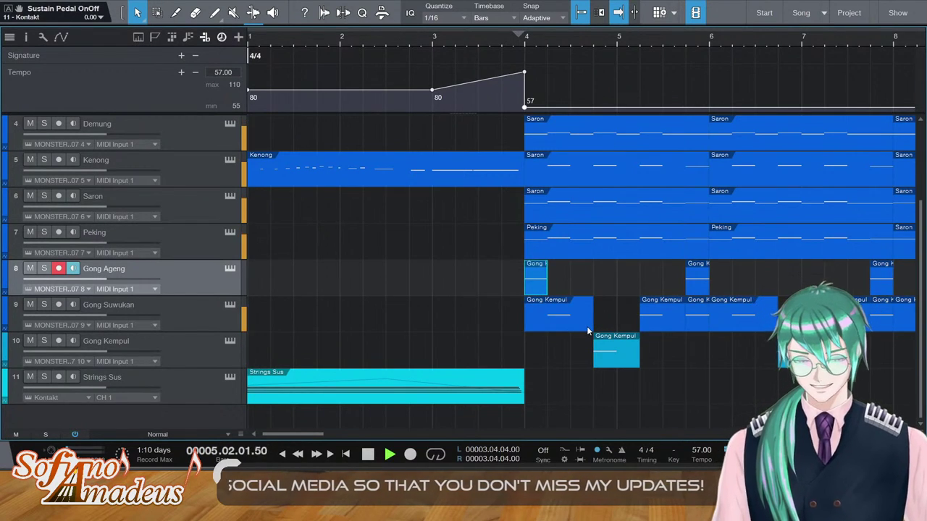
key("space")
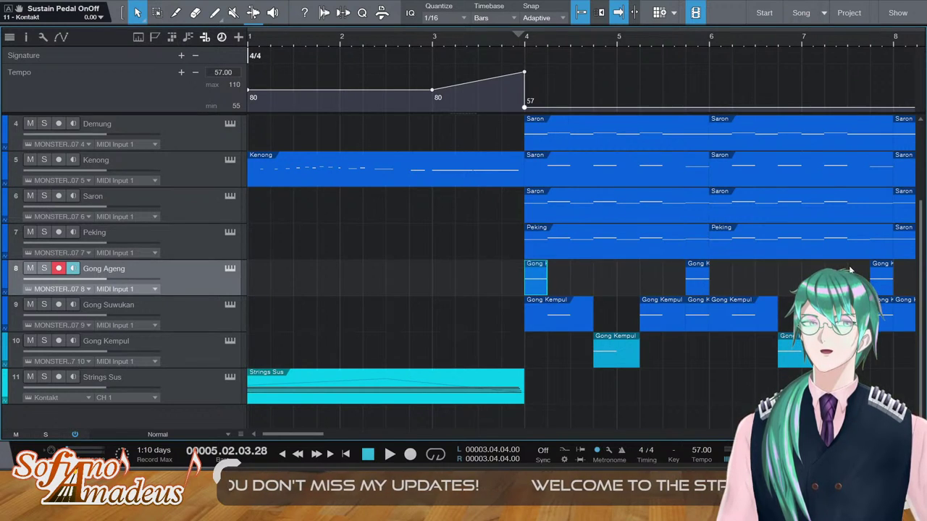
double_click(507, 39)
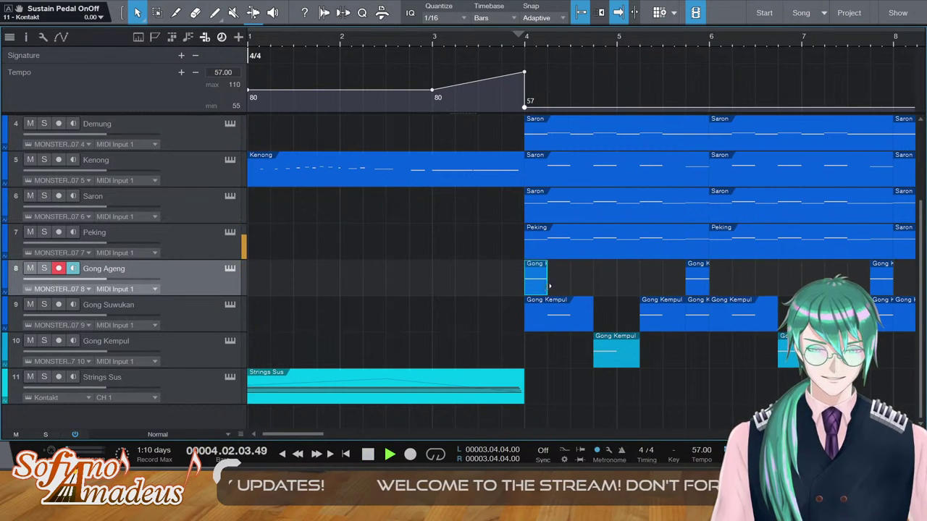
key("space")
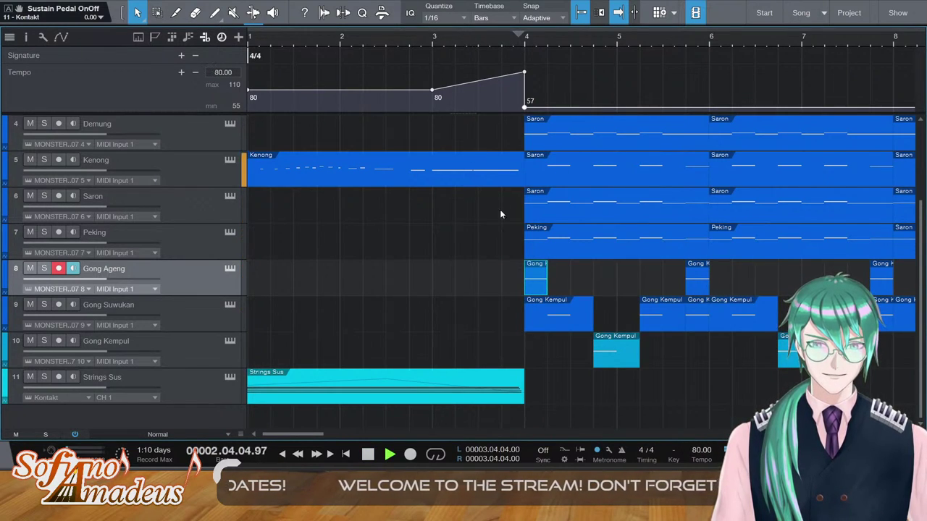
left_click(755, 366)
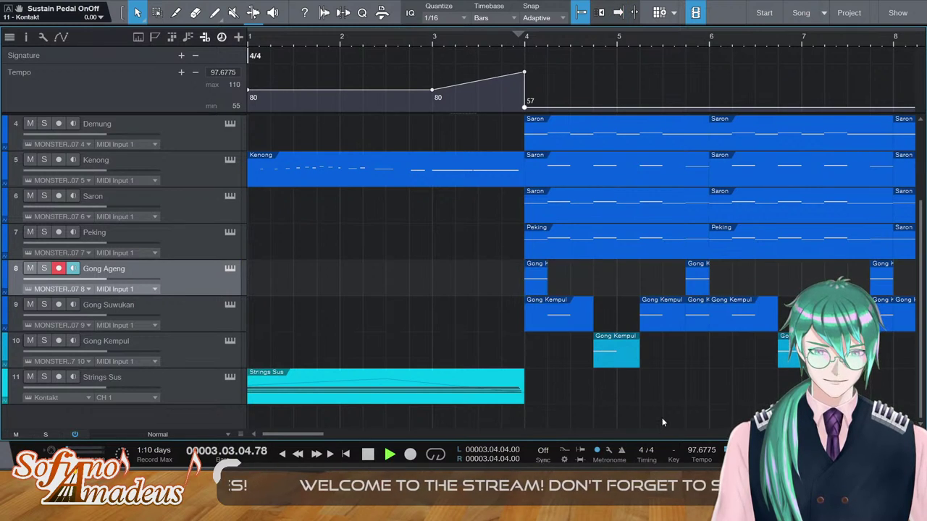
key("space")
Audition the main gamelan section from bar 4 onward and check all the parts
scroll(581, 272, "right", 2)
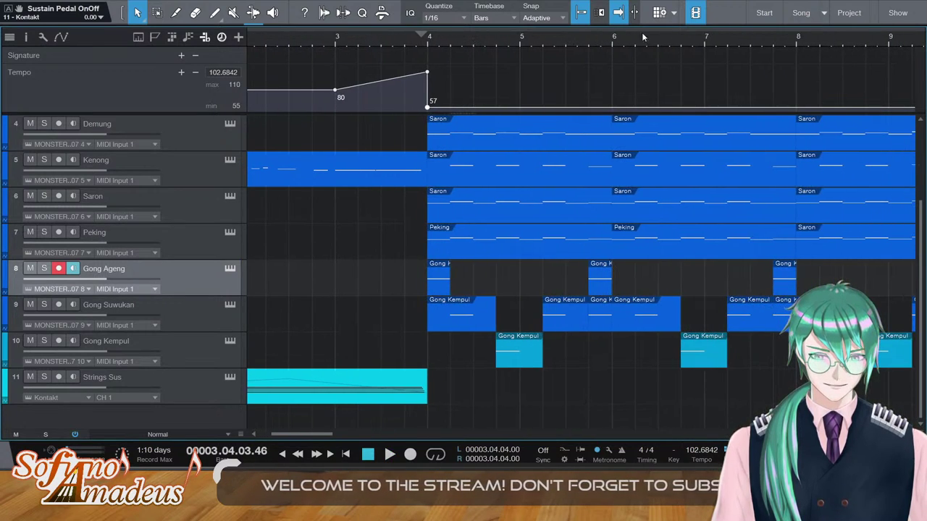
left_click(507, 39)
left_click(527, 42)
left_click(566, 45)
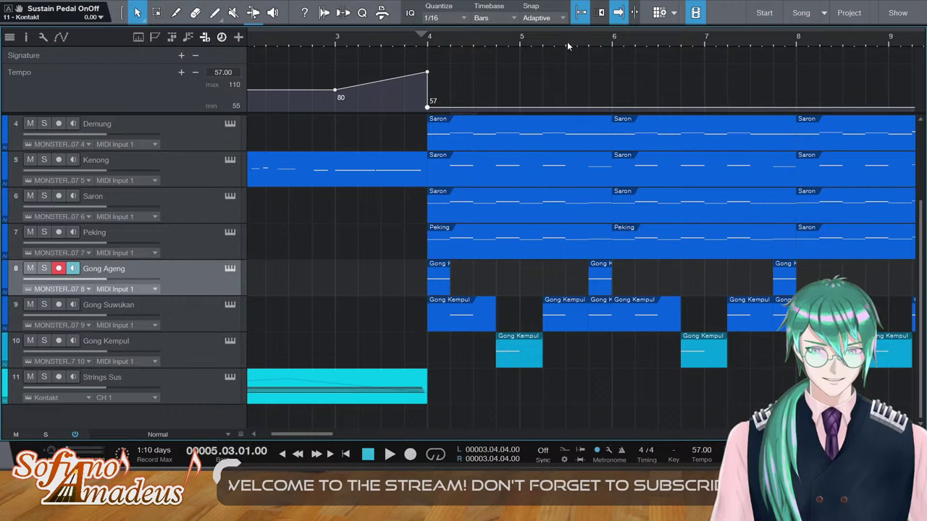
key("space")
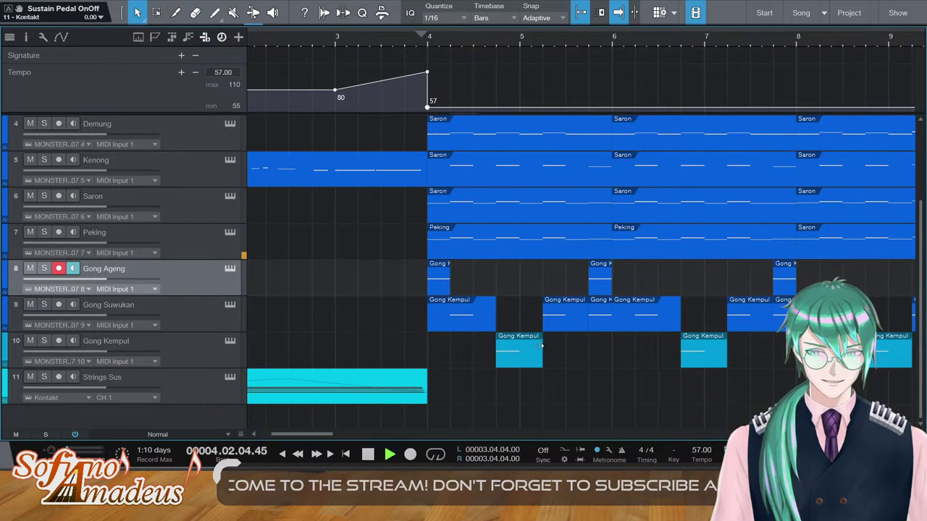
scroll(542, 346, "up", 3)
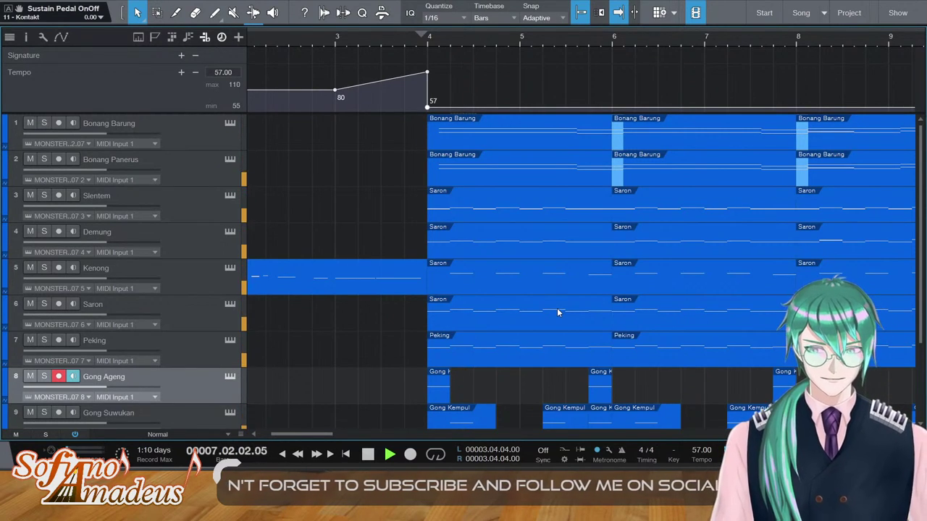
left_click(460, 43)
key("space")
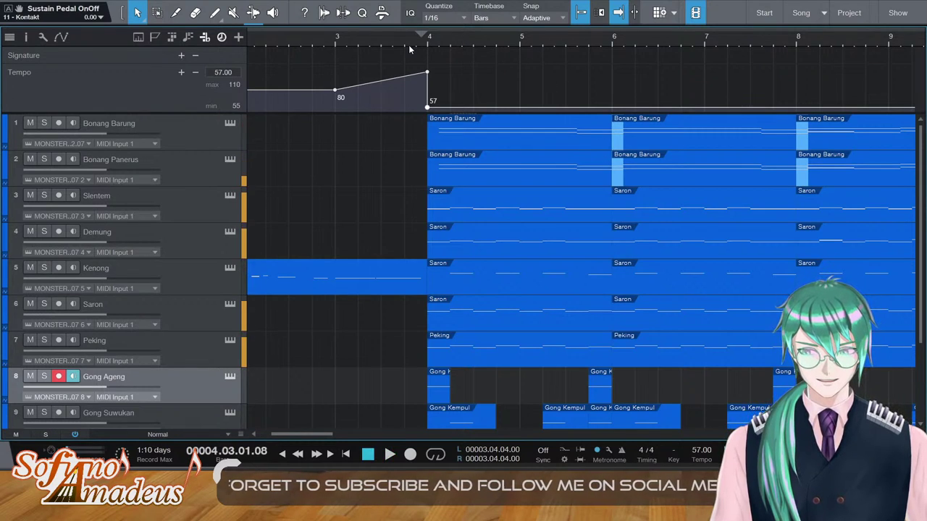
key("space")
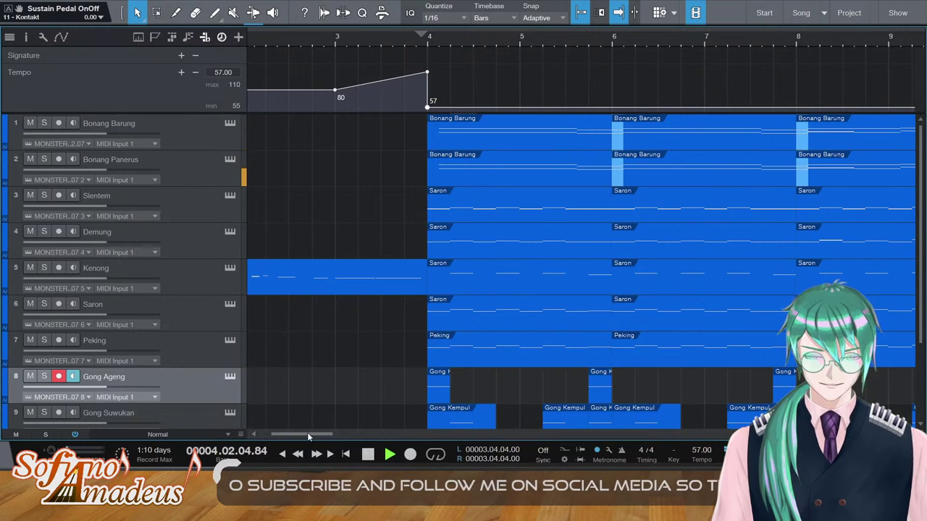
mouse_move(307, 432)
left_mouse_down()
mouse_move(322, 435)
mouse_move(311, 434)
left_mouse_up()
key("space")
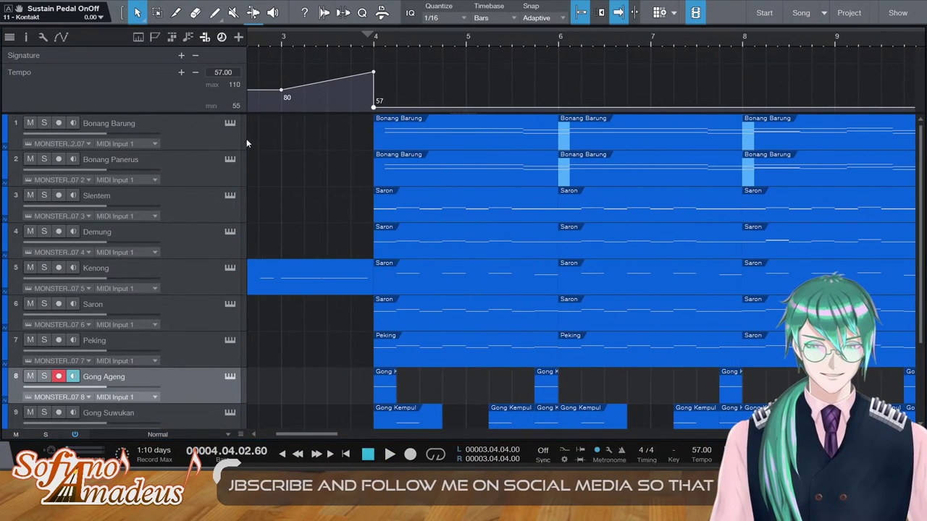
Select all tracks from Bonang Barung through Strings Sus and pack them into a folder track
left_click(179, 142)
scroll(283, 270, "down", 3)
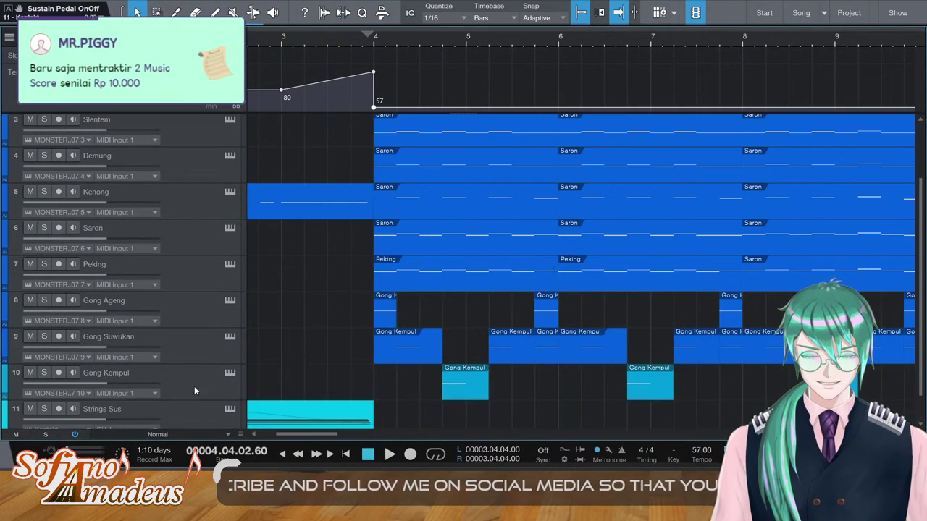
left_click(187, 411)
left_click(210, 295)
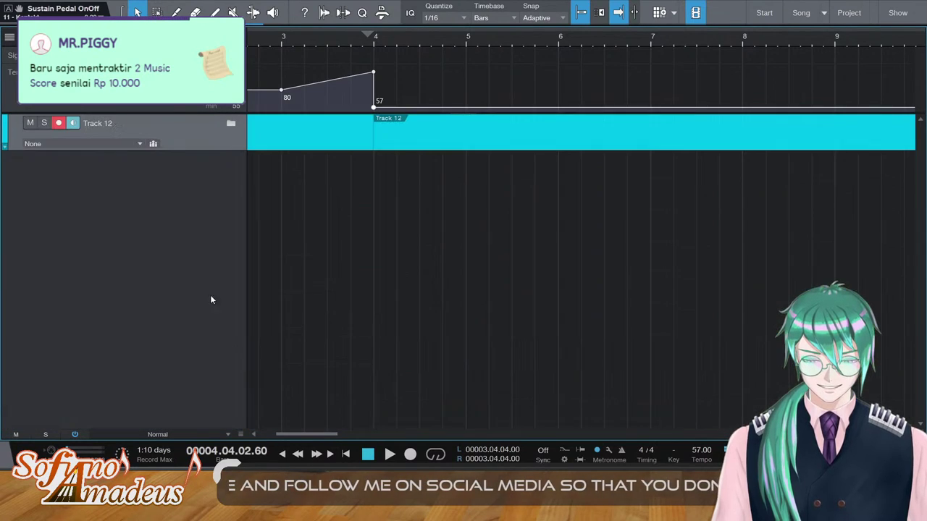
Rename the folder track Bus and route it to a new bus channel
double_click(106, 120)
type("Bus")
key("Return")
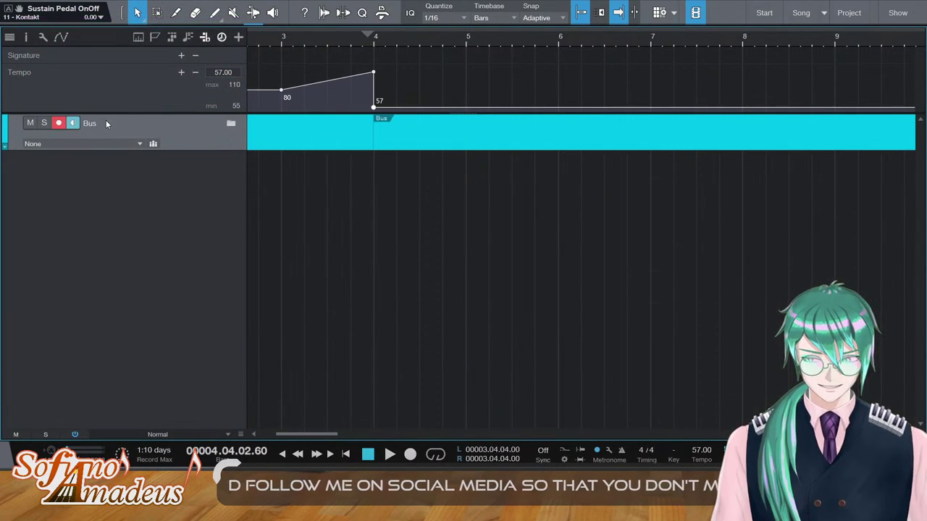
left_click(107, 197)
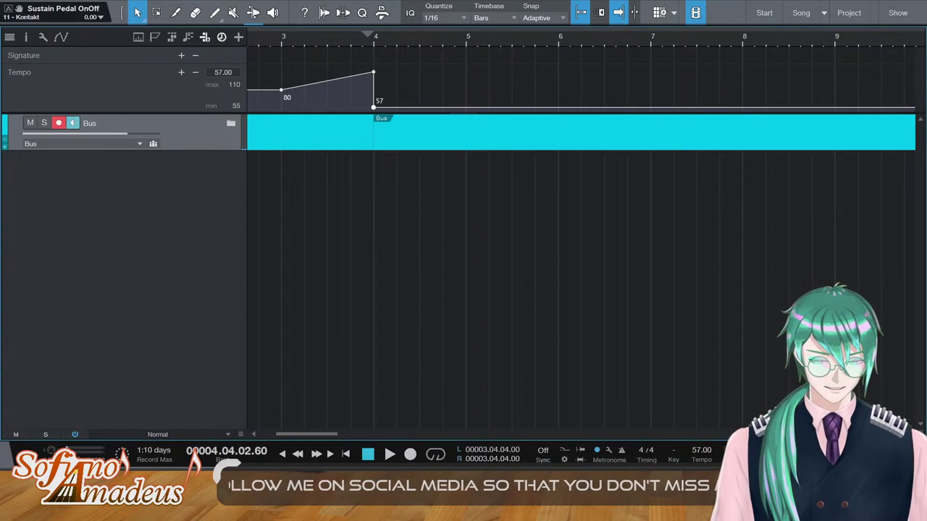
Find the VSS3 effect in the effects library and add it as a send on the Bus channel
key("F3")
key("F5")
left_click(772, 37)
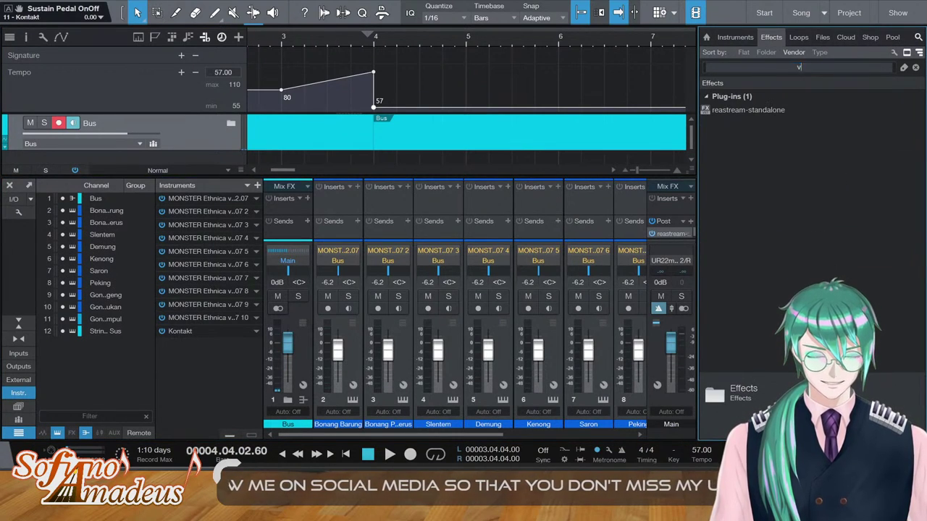
left_click(738, 111)
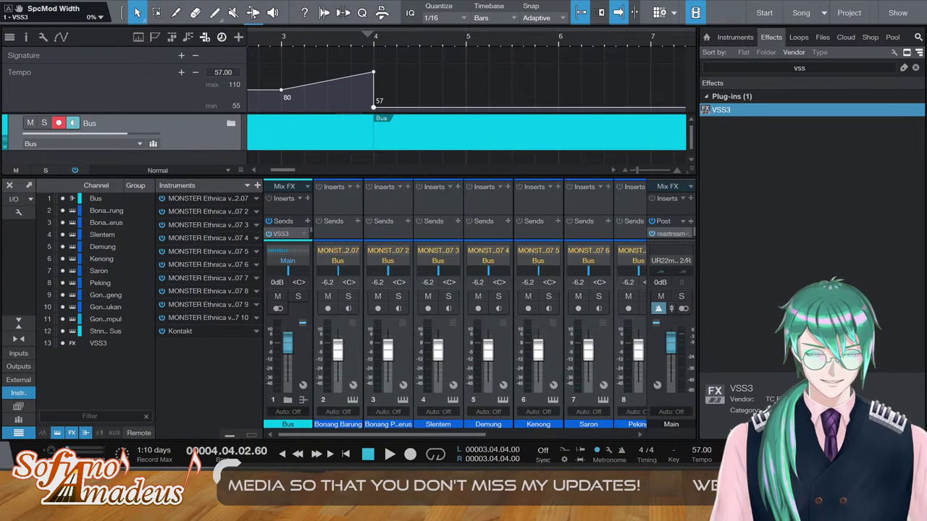
key("F3")
key("F5")
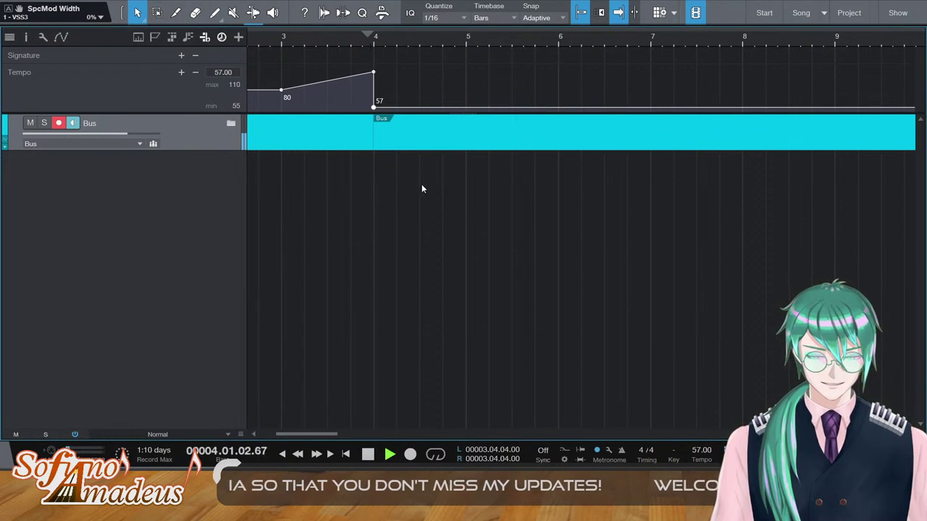
Set the Bus channel's VSS3 send level to -8.8 dB in the mixer
key("F3")
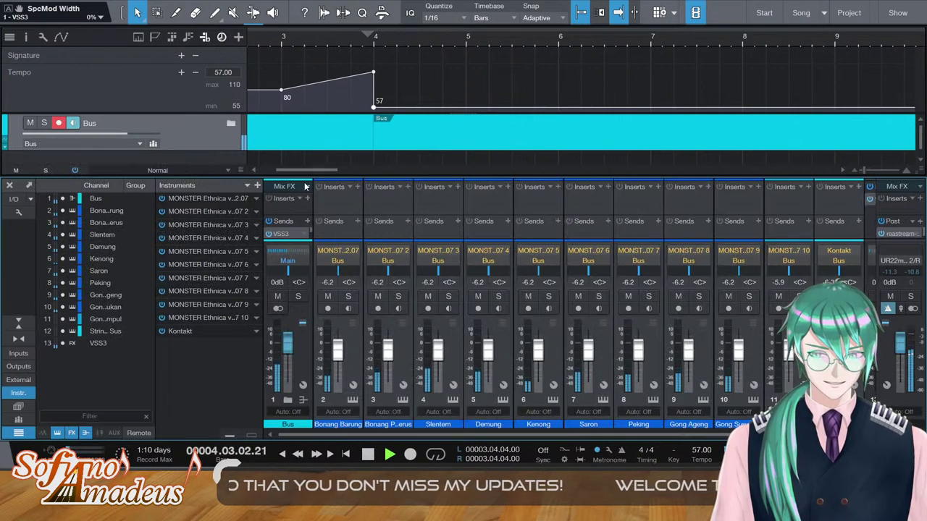
left_click_drag(299, 176, 301, 149)
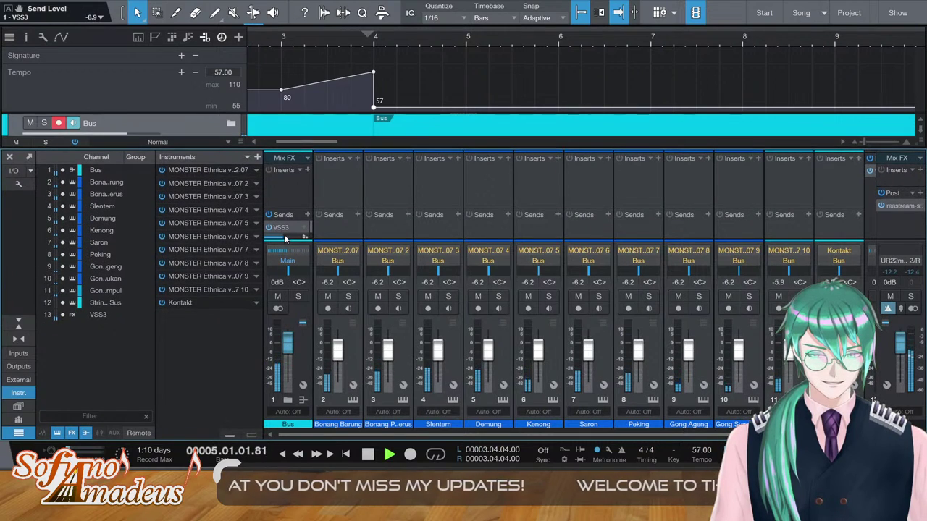
key("F3")
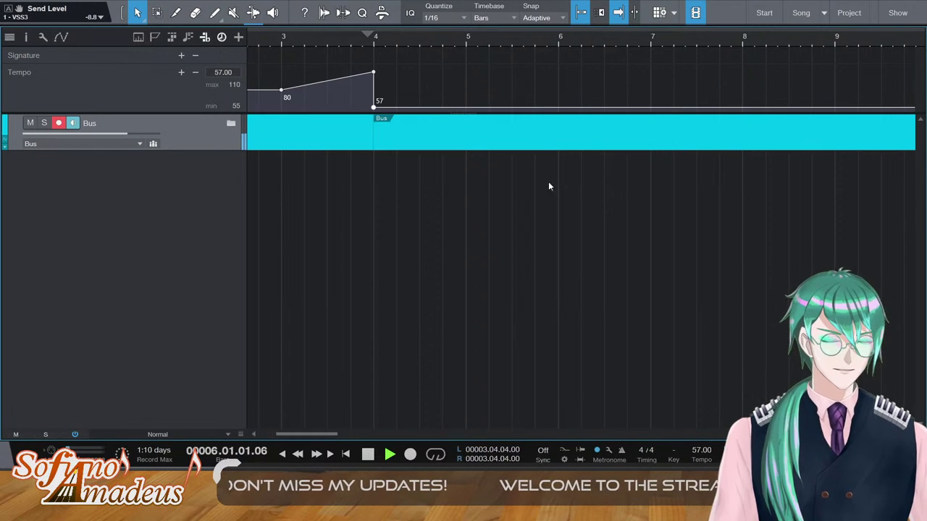
Unfold the Bus folder track and play the gamelan section from bar 4 toward its ending
left_click(231, 123)
scroll(738, 334, "down", 5)
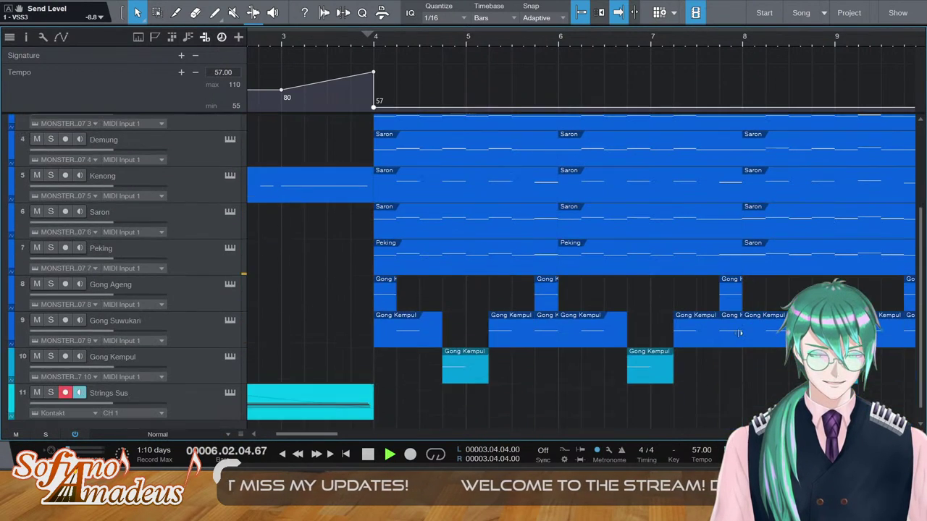
scroll(739, 333, "up", 3)
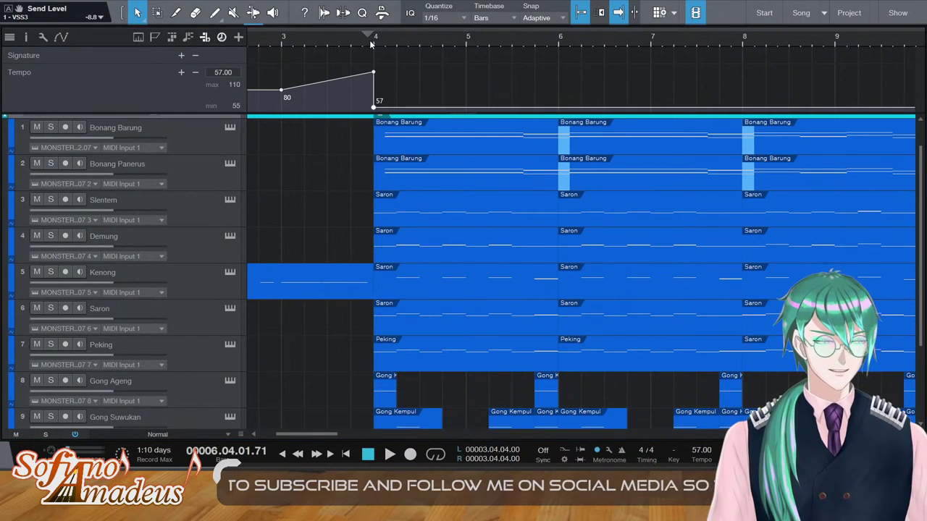
key("space")
scroll(427, 319, "down", 2)
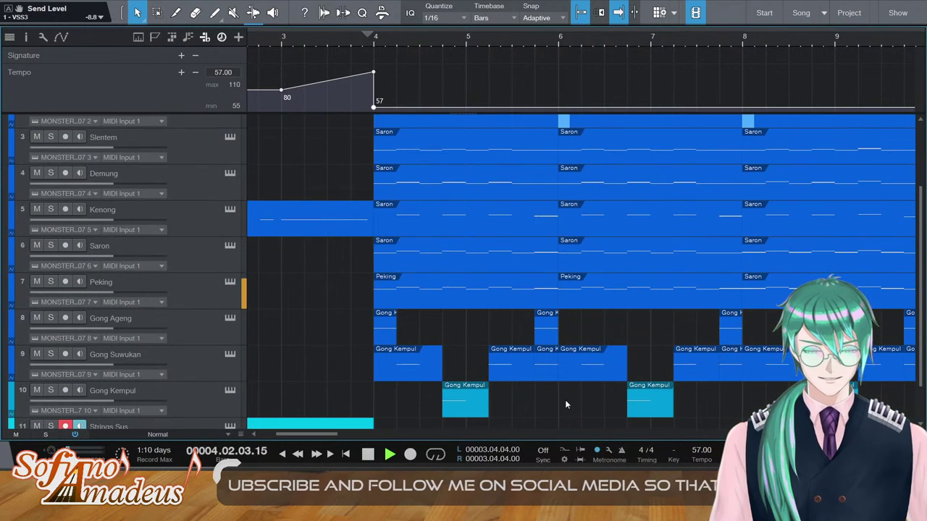
scroll(637, 407, "right", 3)
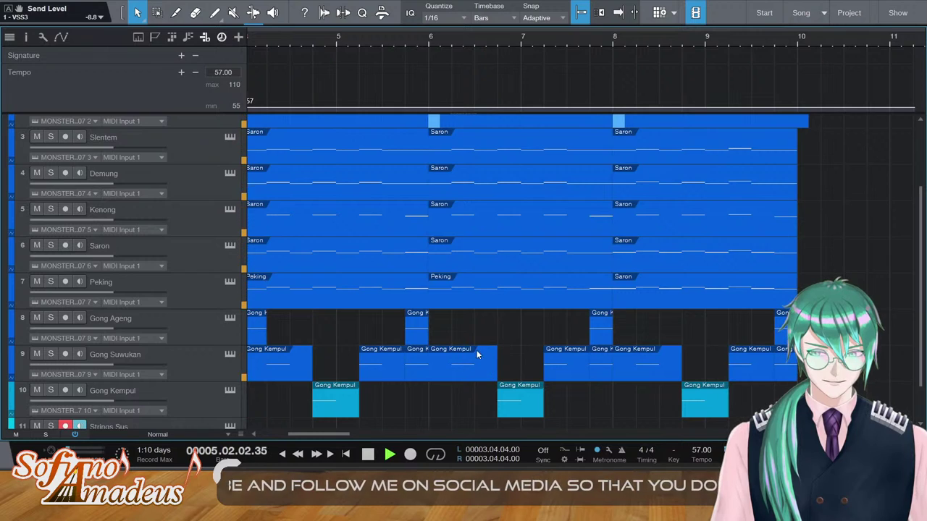
key("f")
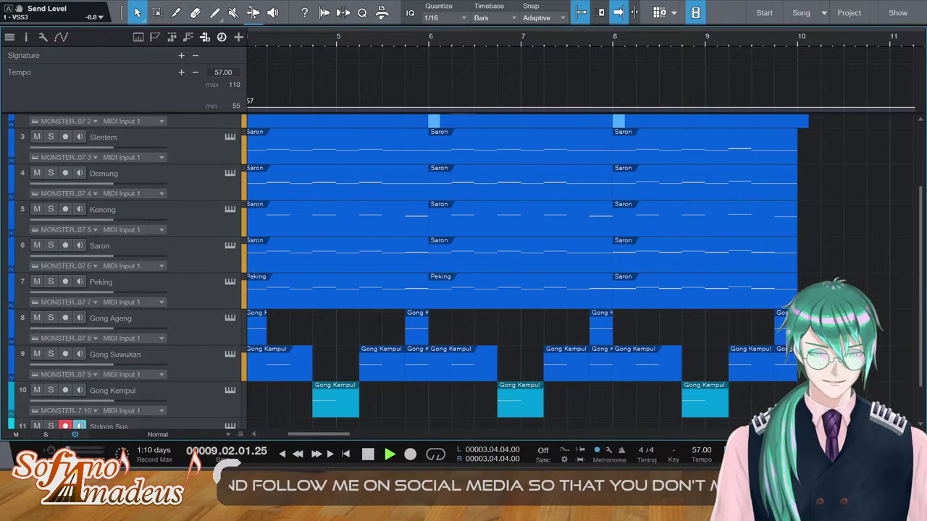
Duplicate the last Gong Ageng clip to the start of bar 10 and play back the ending
left_click(782, 326)
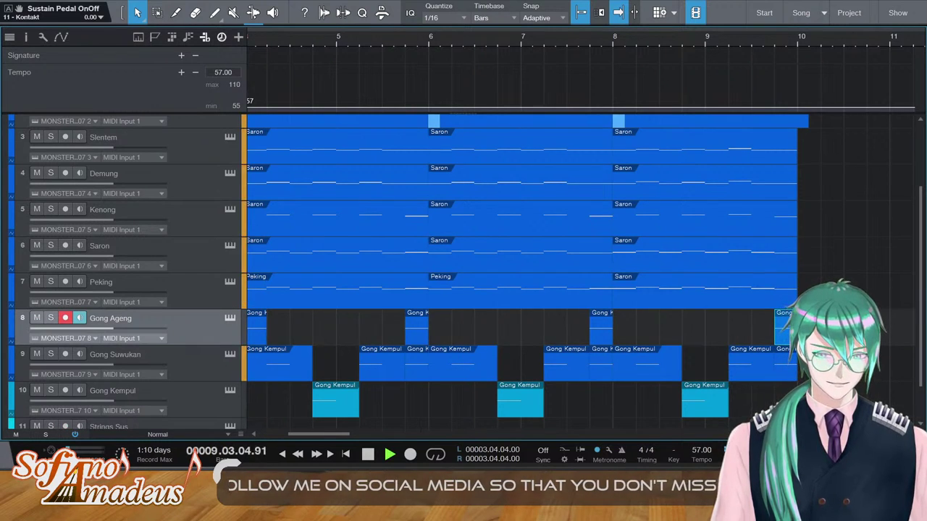
key("space")
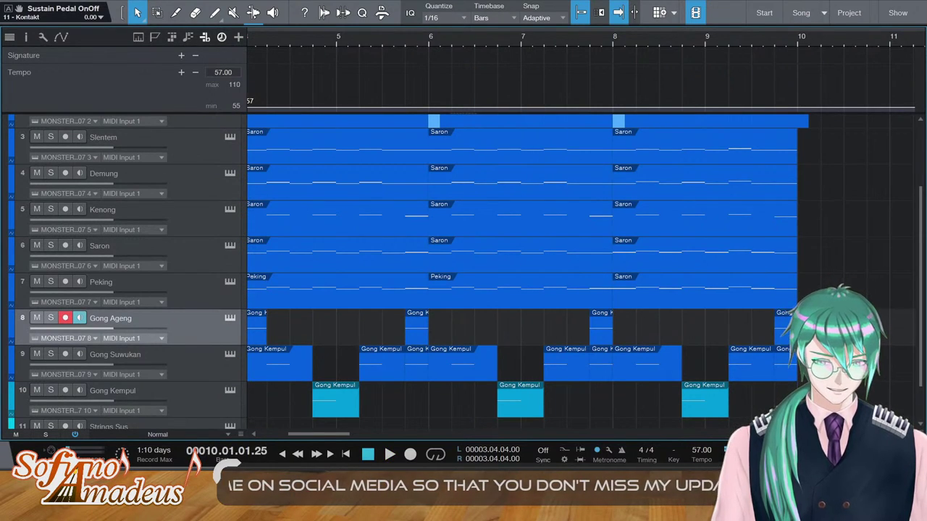
scroll(464, 429, "down", 1)
left_click_drag(332, 435, 357, 436)
scroll(406, 343, "up", 4)
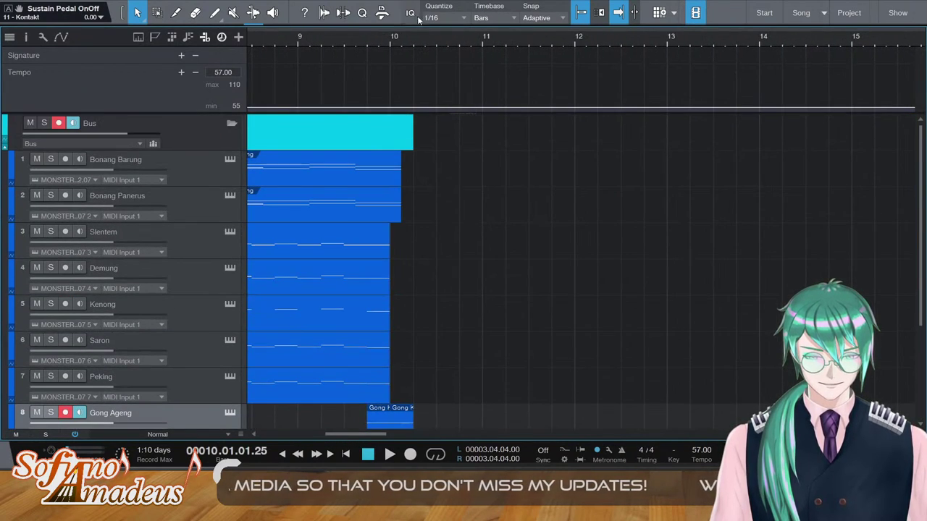
left_click(336, 42)
key("space")
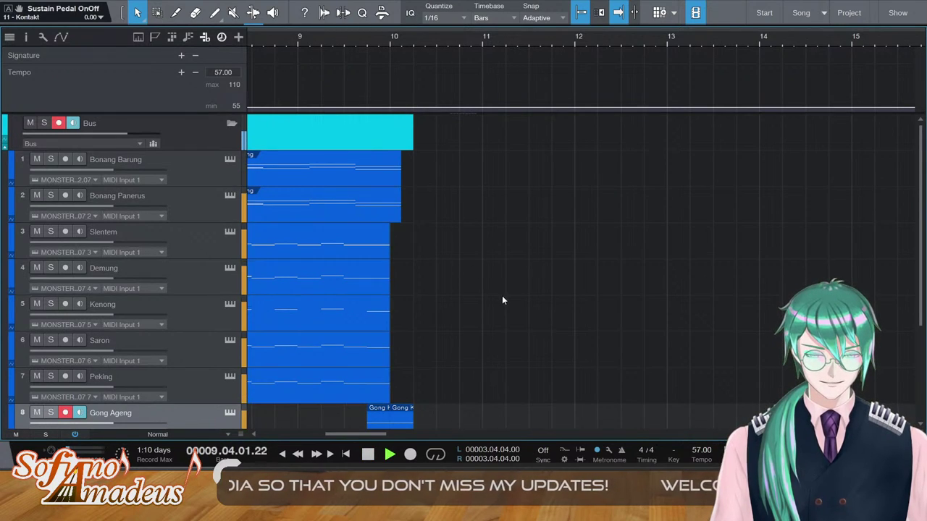
key("space")
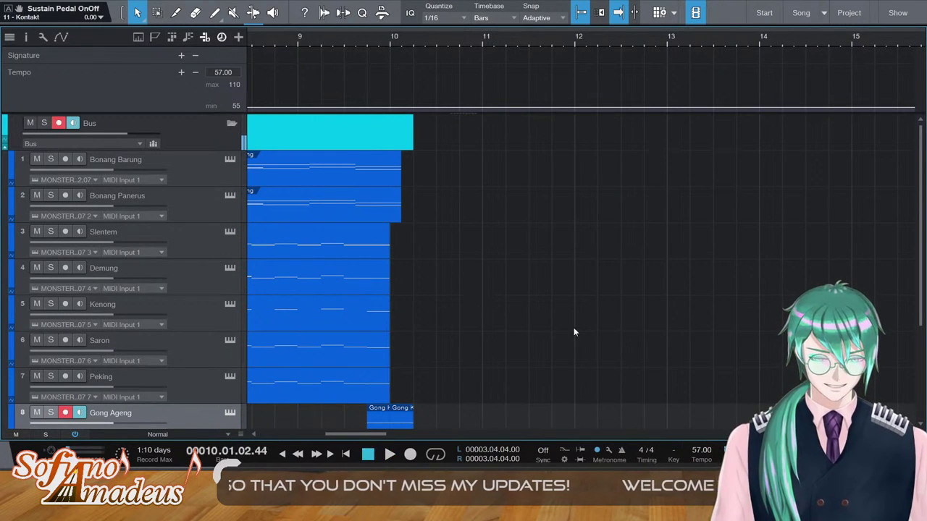
Add a new Kontakt instrument track above Bonang Barung in the Bus folder and name it Rebab
key("F5")
left_click(735, 37)
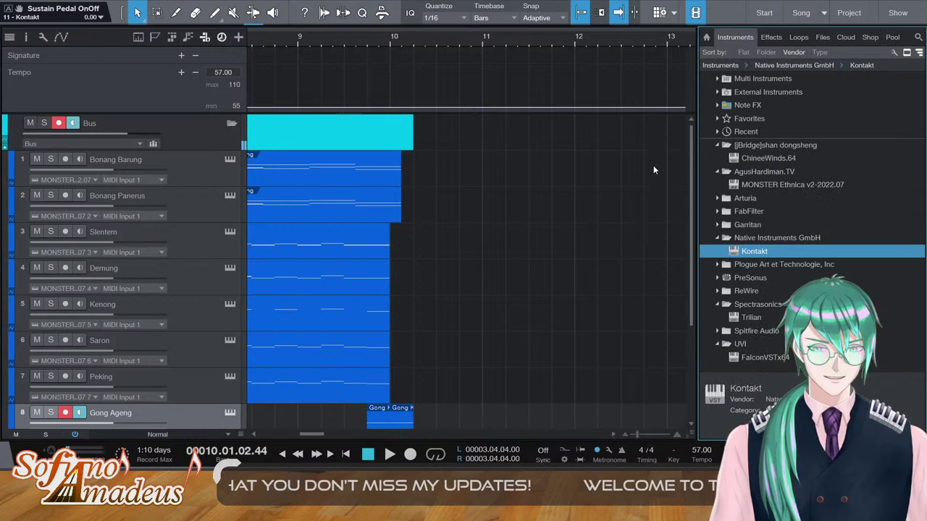
left_click_drag(756, 251, 168, 156)
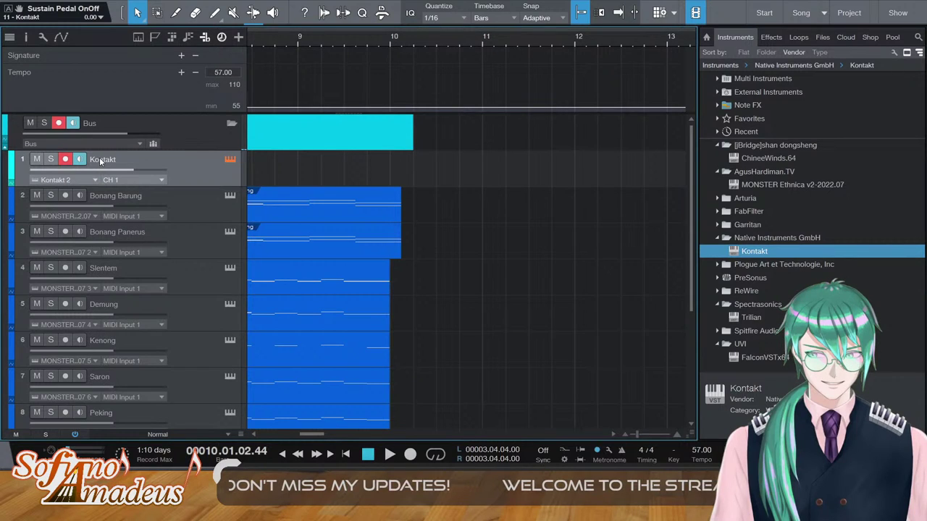
double_click(101, 159)
type("Rebab")
key("Return")
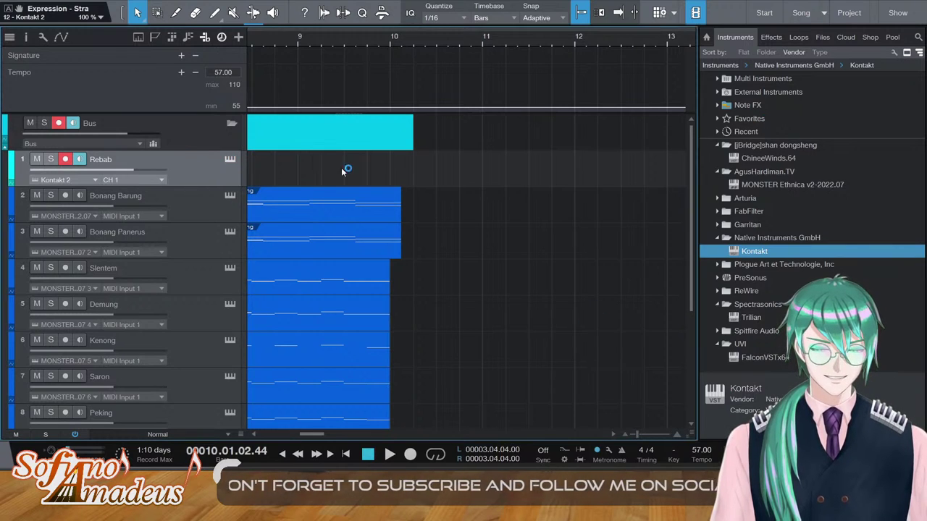
Play the passage leading into bar 10 and set the Rebab track volume to -5.1 dB
left_click(339, 46)
key("space")
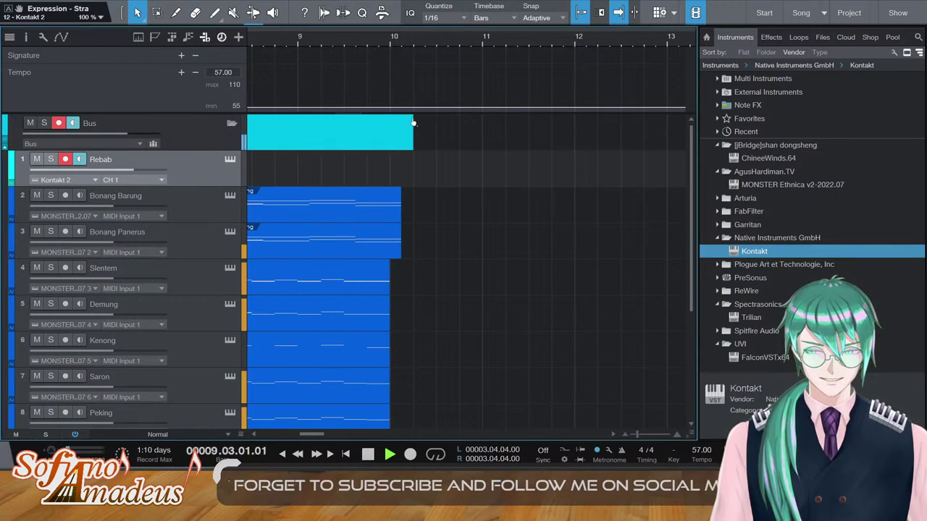
scroll(428, 263, "down", 5)
scroll(428, 263, "up", 1)
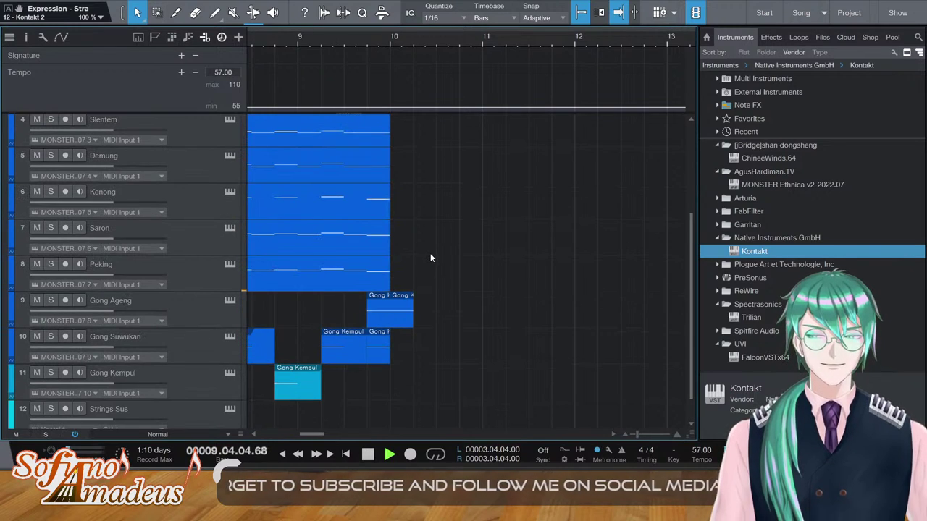
key("space")
scroll(430, 253, "up", 5)
left_click_drag(125, 169, 123, 168)
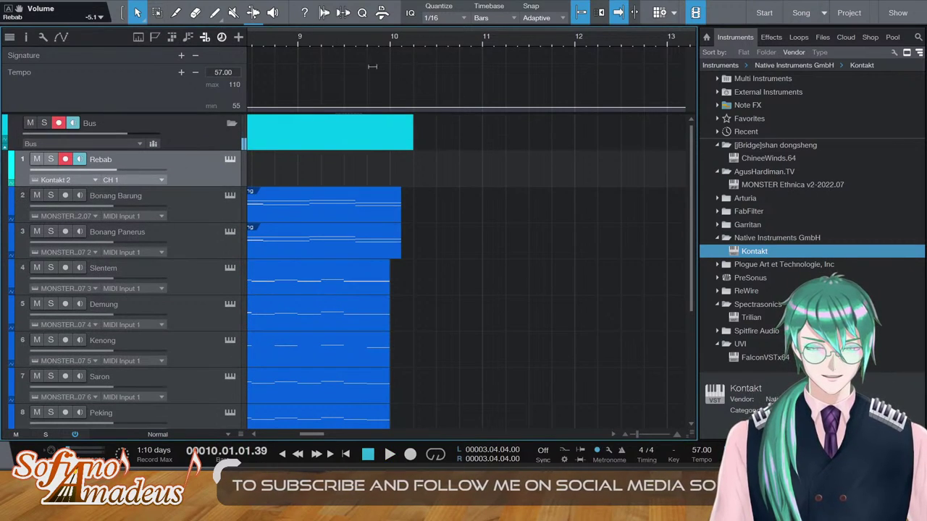
Turn on the metronome and play from bar 10 to rehearse the Rebab part
left_click(393, 39)
left_click(388, 39)
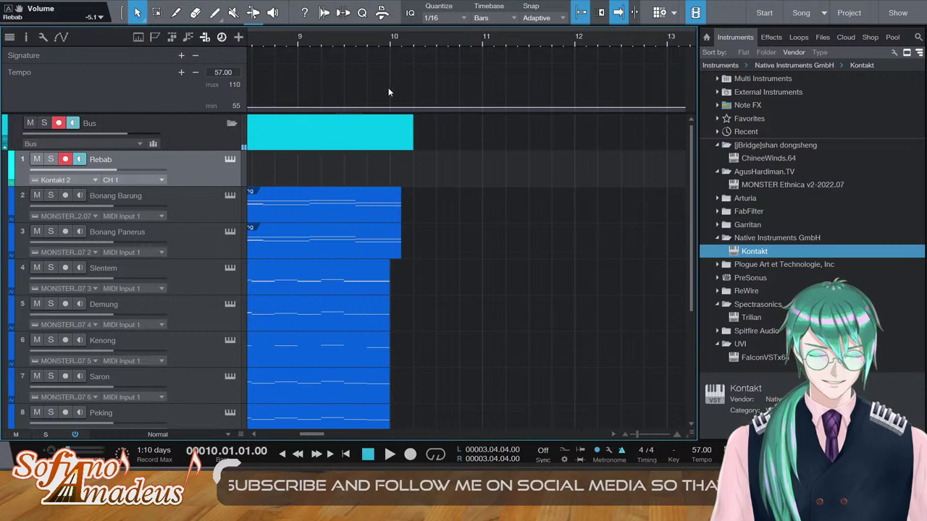
key("space")
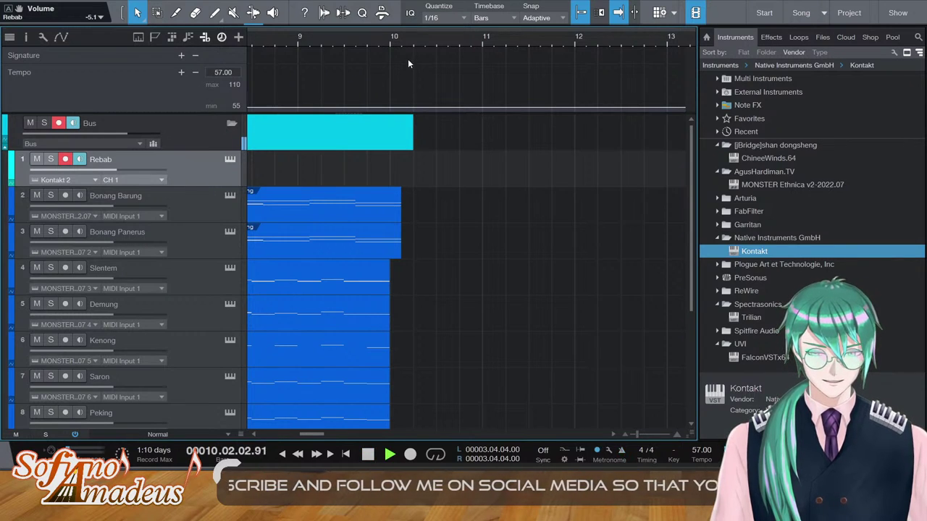
key("space")
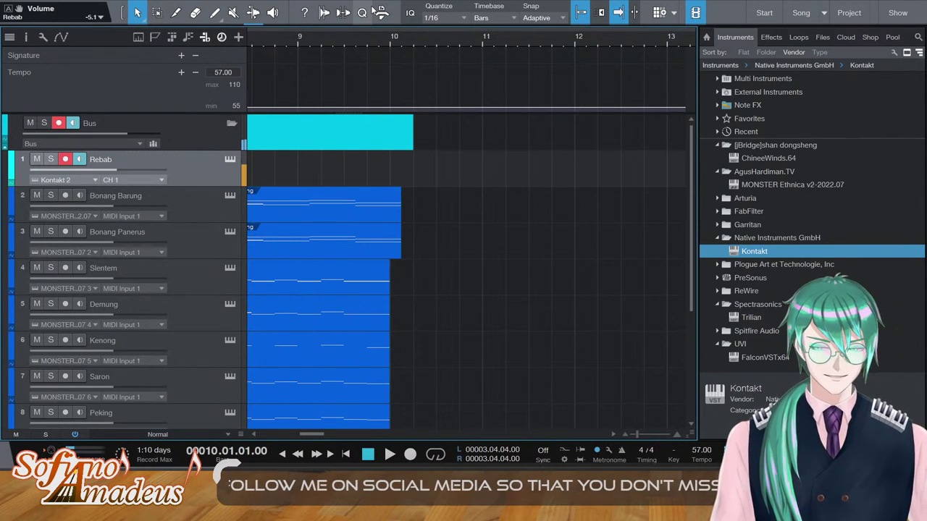
Record a Rebab melody that enters at bar 10, starting the take in bar 9 and stopping it in bar 12
left_click(341, 40)
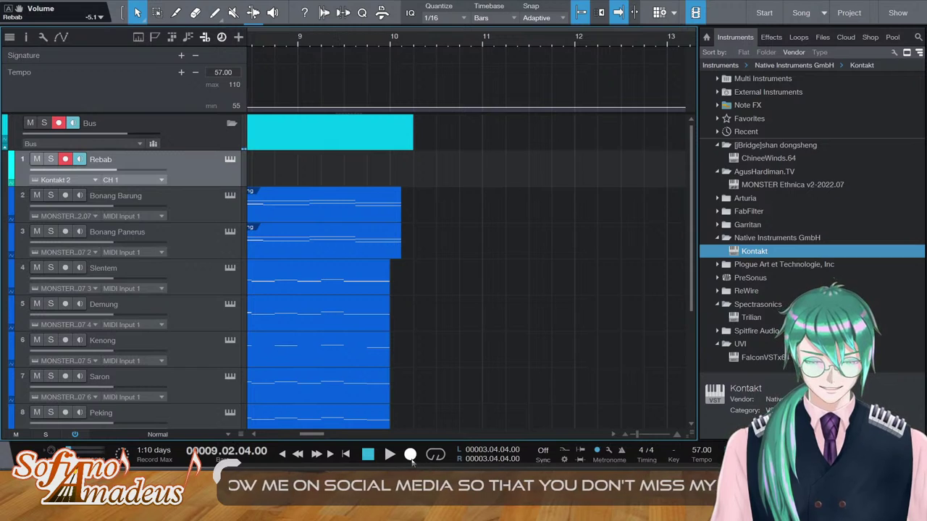
left_click(409, 455)
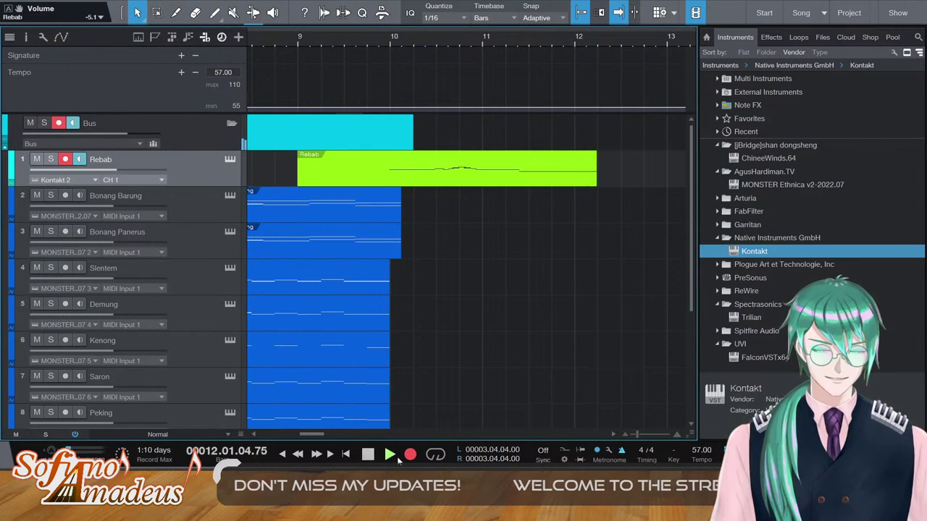
key("space")
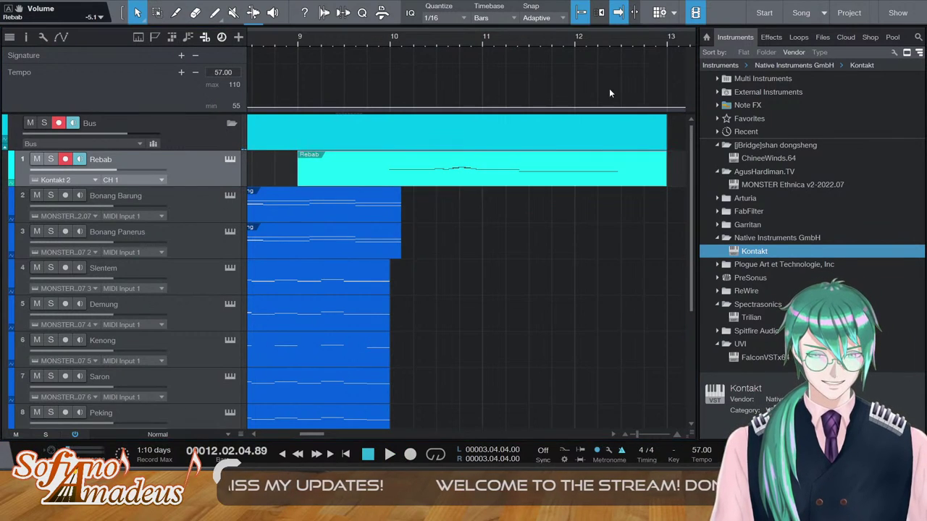
Insert the Pro-Q 3 equalizer on the Rebab track and shape its band 1 as a Low Cut
left_click(765, 40)
type("eq")
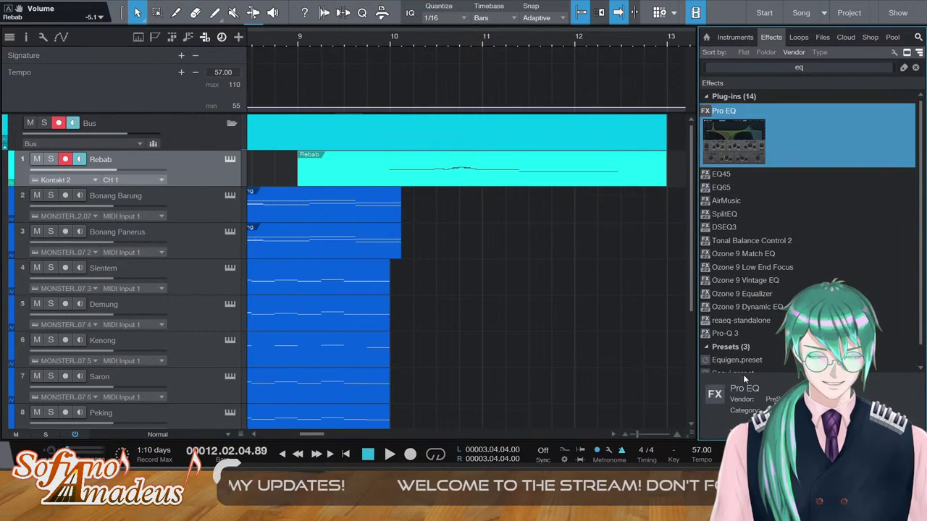
left_click_drag(725, 333, 171, 169)
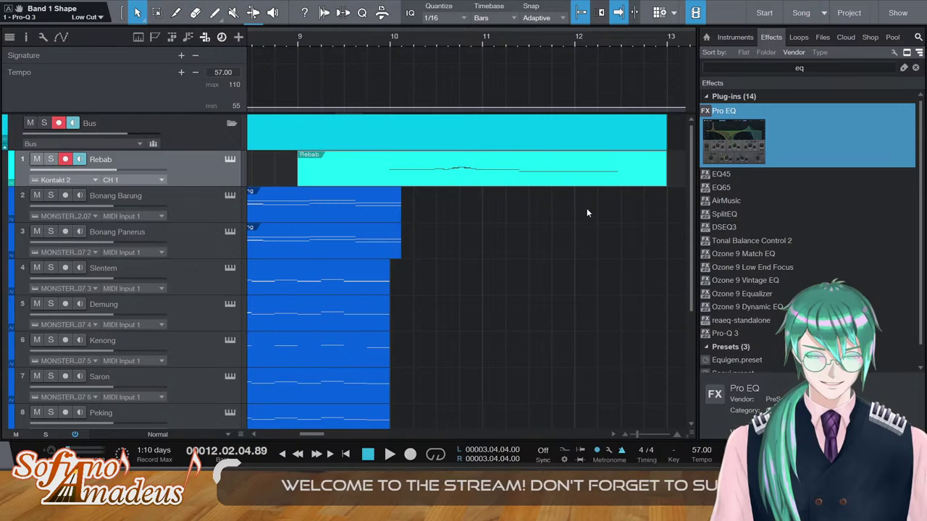
Solo the Rebab track and tune Pro-Q 3 while auditioning, with band 2 at 2092.4 Hz and band 4 gain at +8.89 dB
left_click(372, 35)
left_click(49, 159)
key("space")
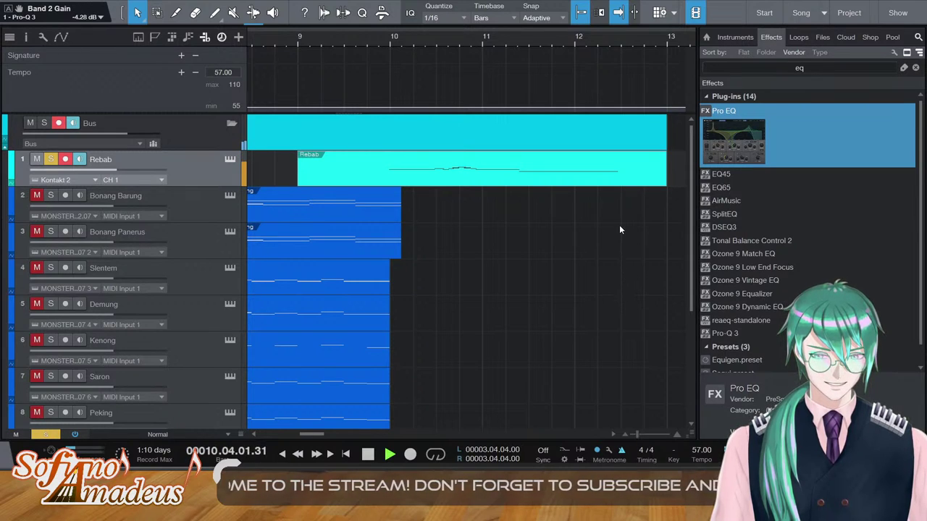
key("space")
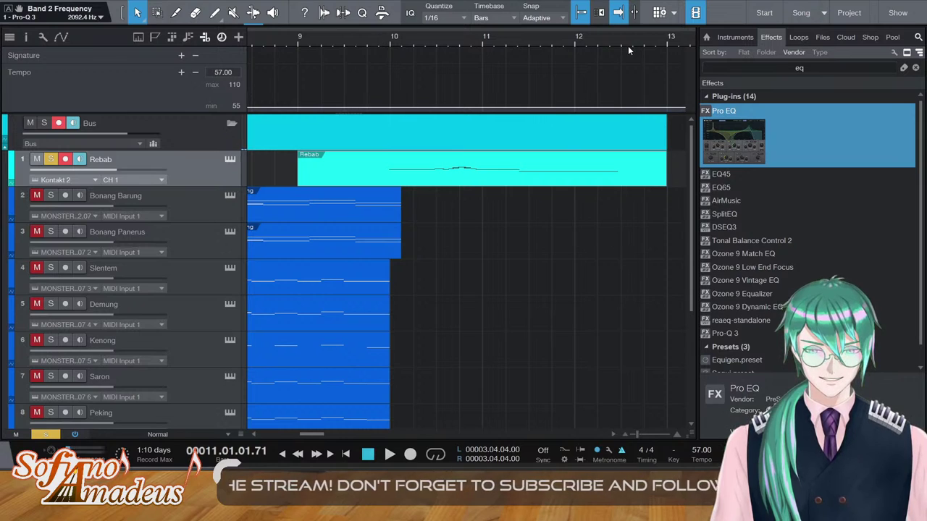
left_click(397, 41)
key("space")
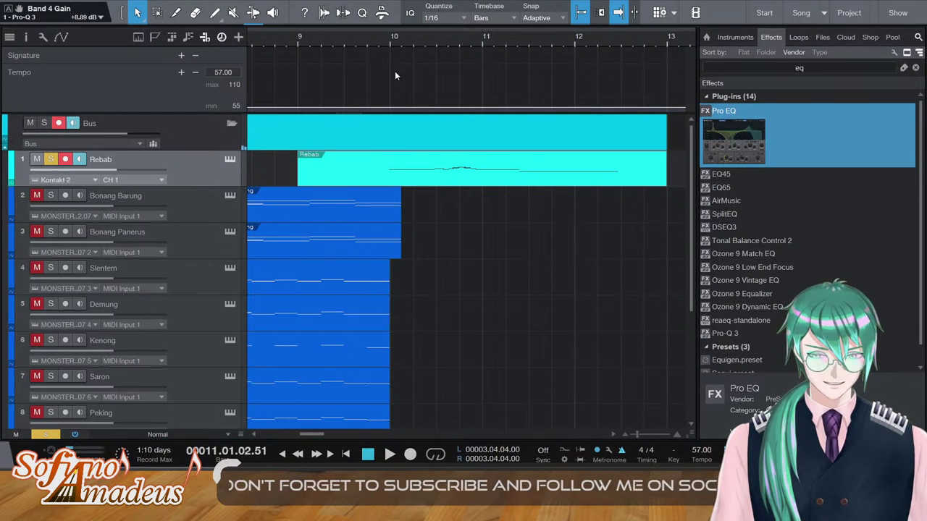
key("space")
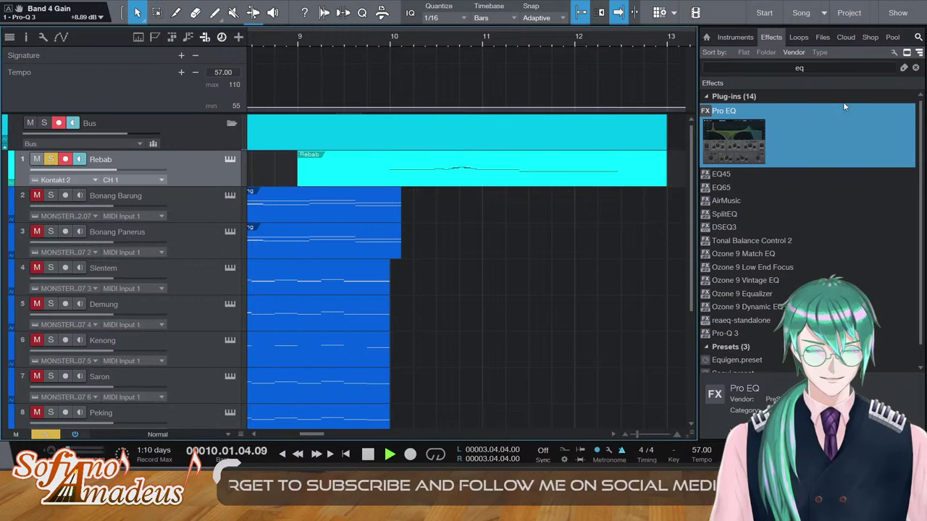
key("space")
Search the effects for "ex", insert Ozone 9 Exciter on the Rebab track and set its band amount to 9.51 while auditioning around bar 10
left_click(802, 64)
key("BackSpace")
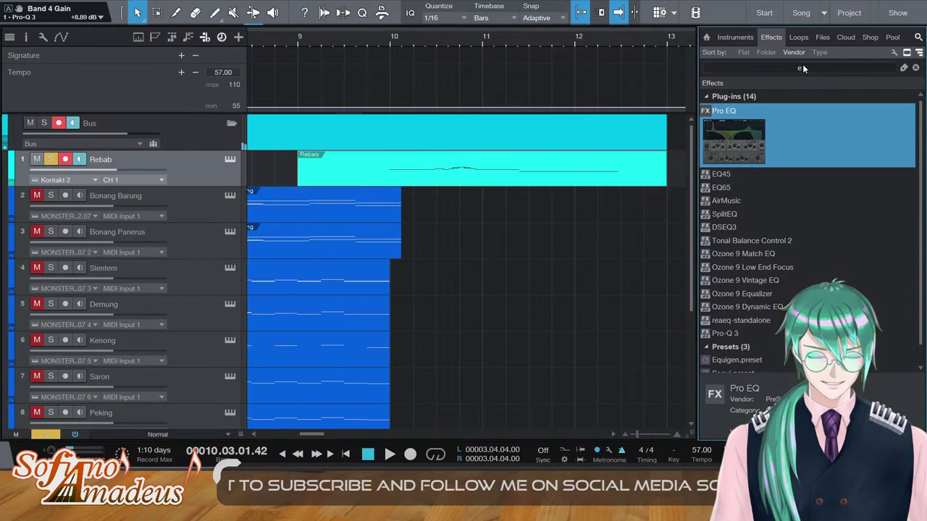
type("x")
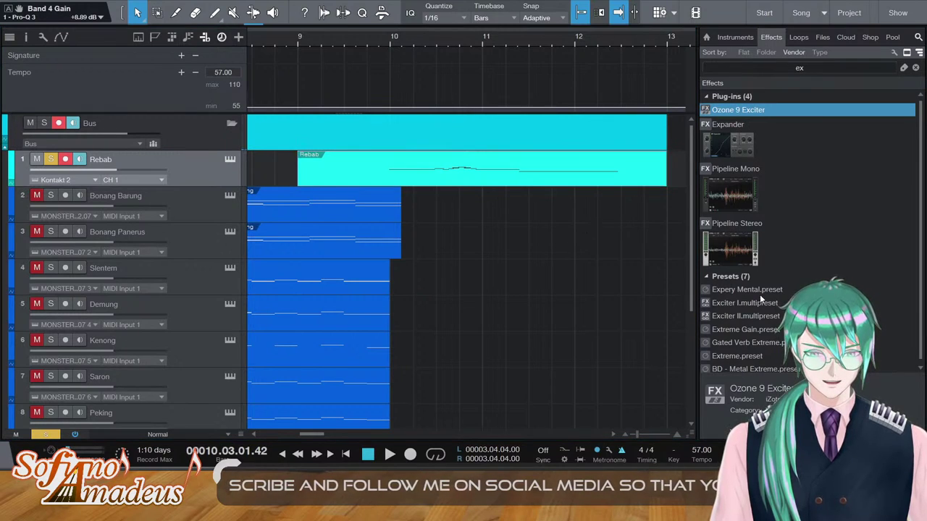
double_click(395, 39)
left_click(386, 39)
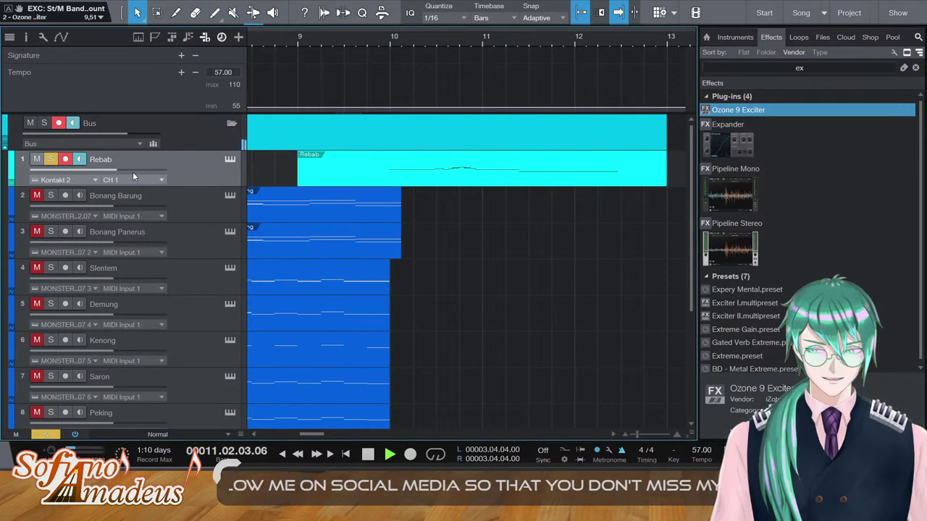
In the Rebab part's note editor, raise the short note before 11.3 to A#2 and the long final note to G#2, auditioning the phrase
double_click(499, 163)
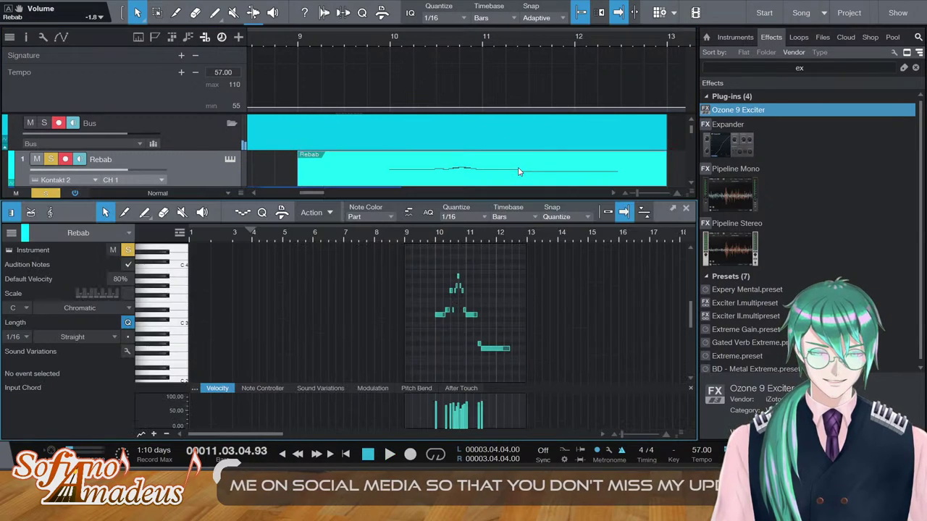
left_click_drag(622, 435, 627, 434)
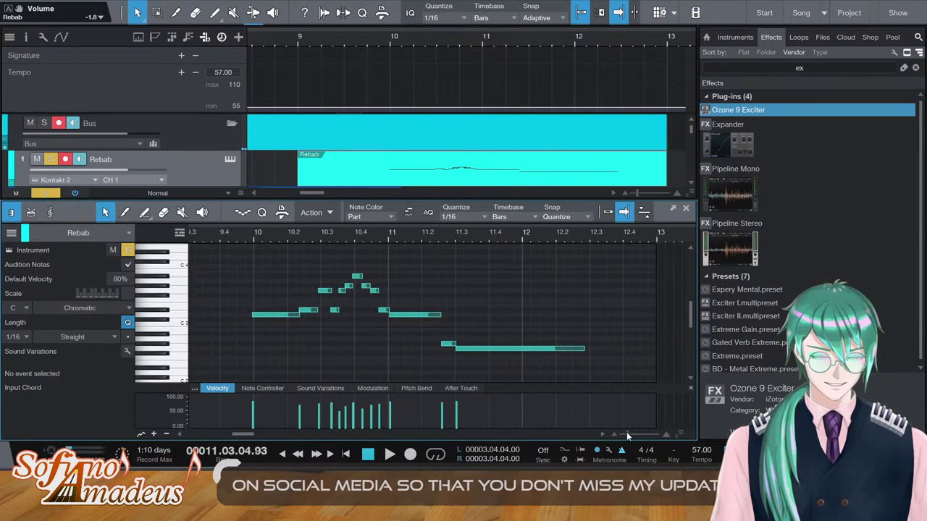
left_click(448, 345)
key("Up")
key("Up")
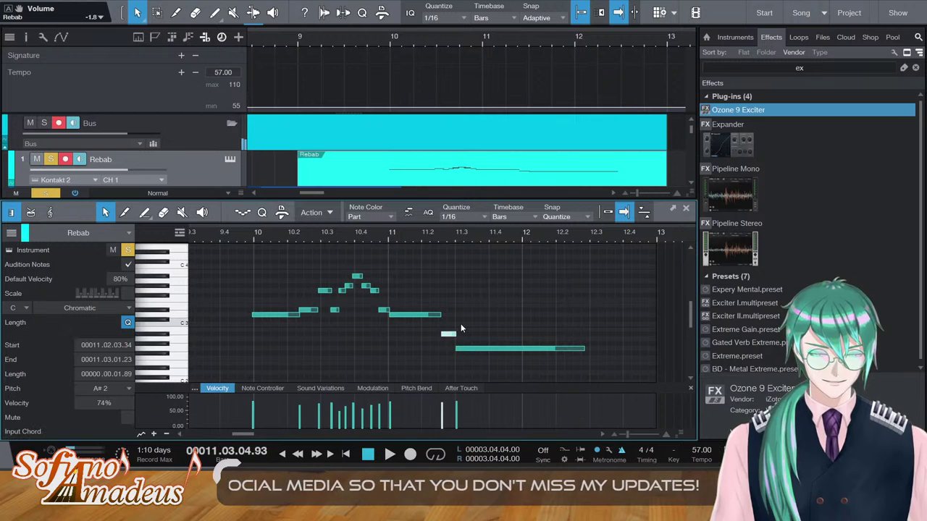
key("Right")
key("Up")
left_click(357, 232)
key("space")
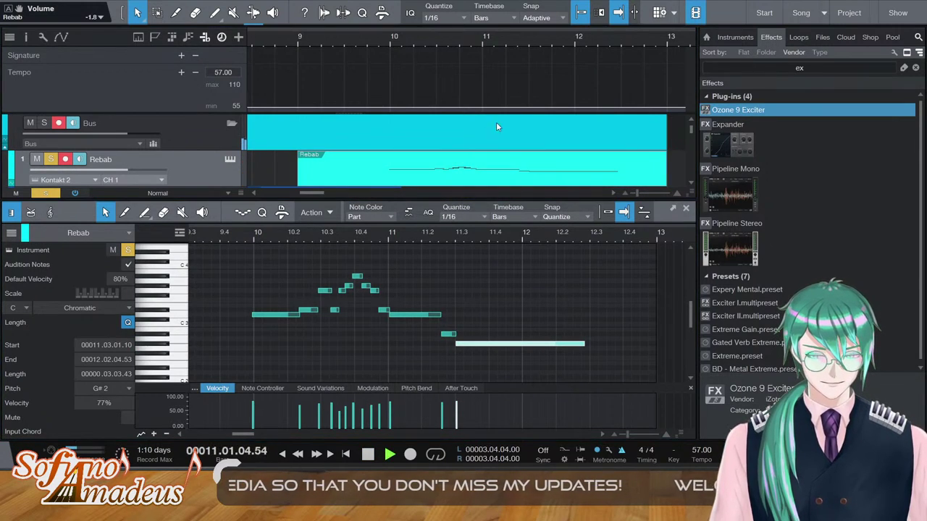
key("space")
key("space")
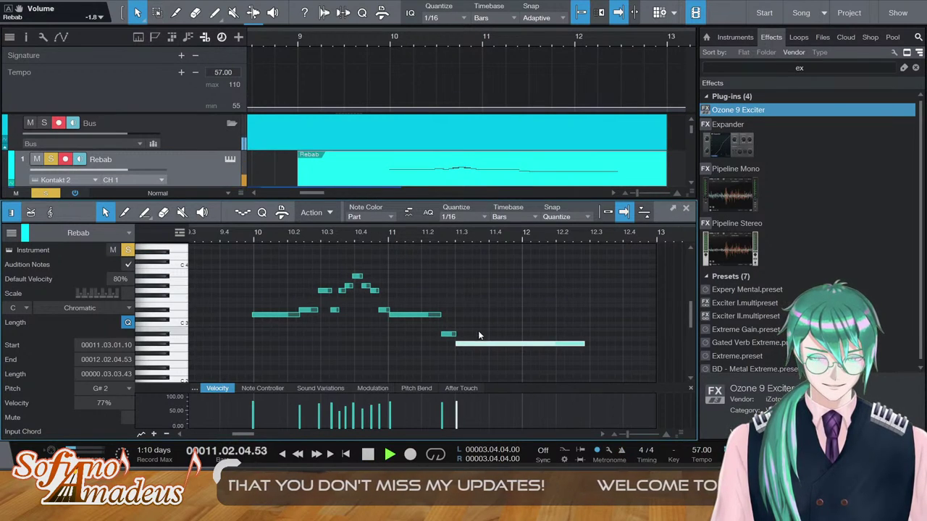
key("space")
Split the long final Rebab note at beat 11.4 and raise its second portion to A#2
key("3")
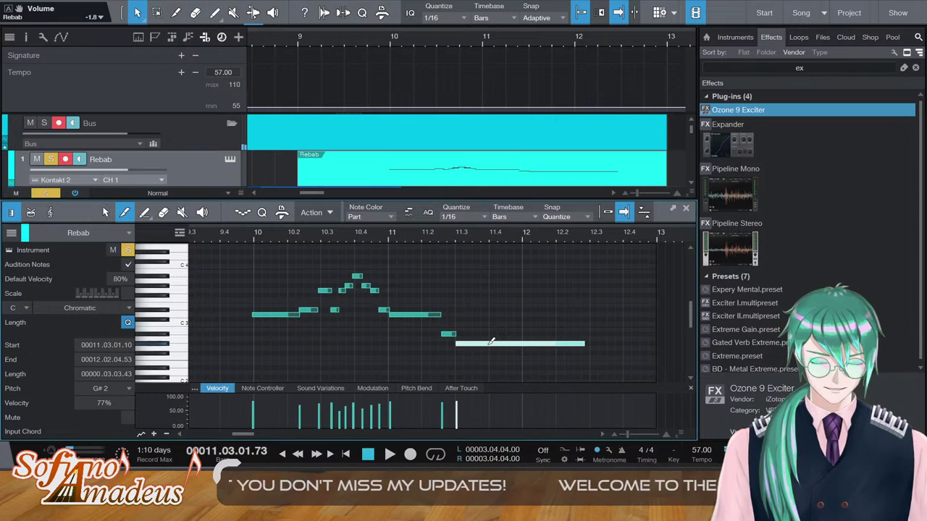
key("n")
left_click(491, 343)
key("Up")
key("Up")
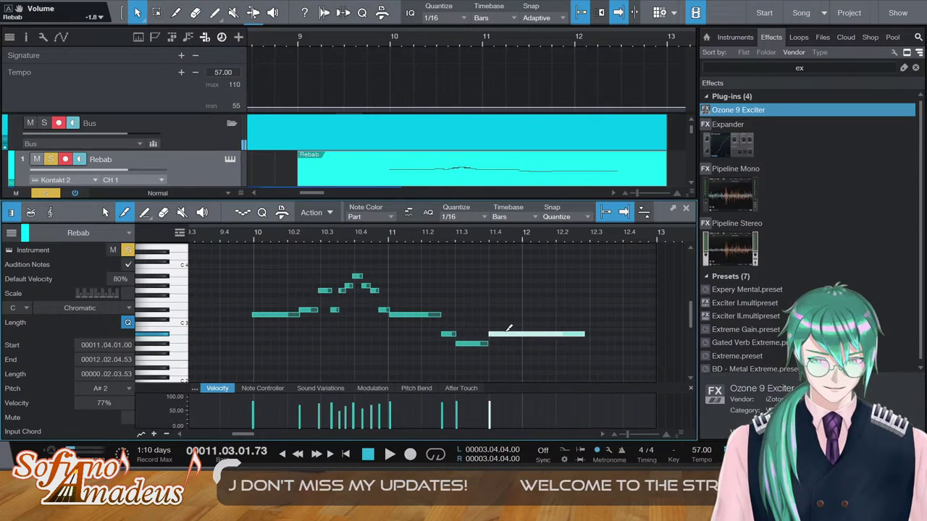
Split the remaining Rebab note at bar 12 and lower the portion from bar 12 onward to G2
key("5")
key("3")
left_click(525, 333)
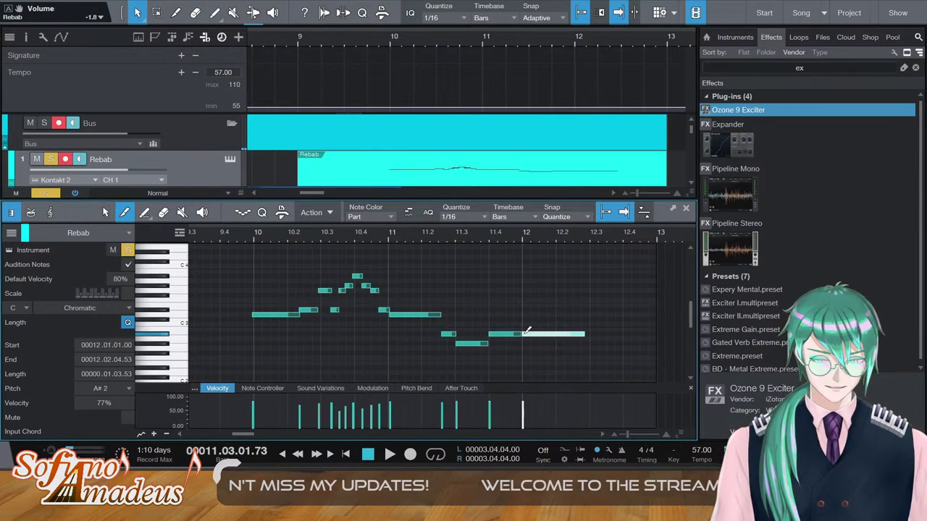
key("Down")
key("Down")
key("Down")
key("1")
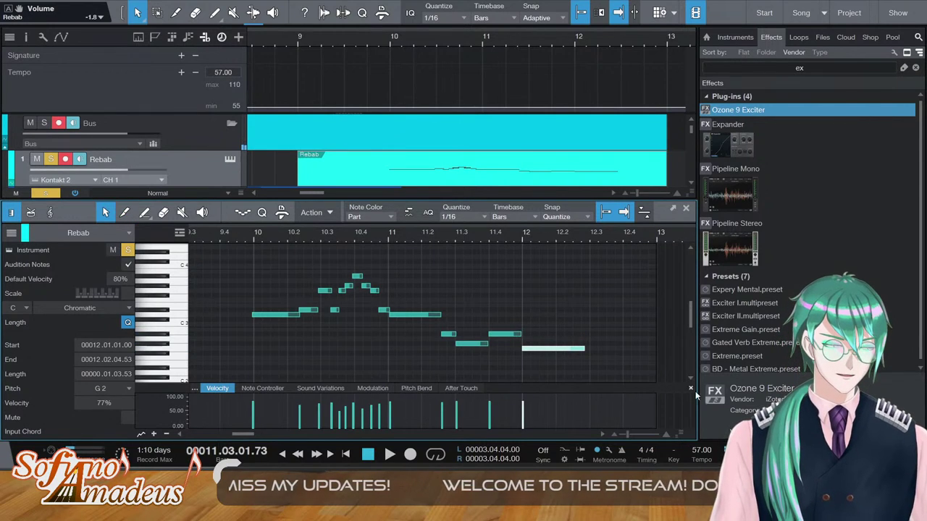
Draw a Rebab modulation curve that rises from bar 10 to about 10.3, holds until bar 11 and falls slightly by about 11.3
left_click(372, 388)
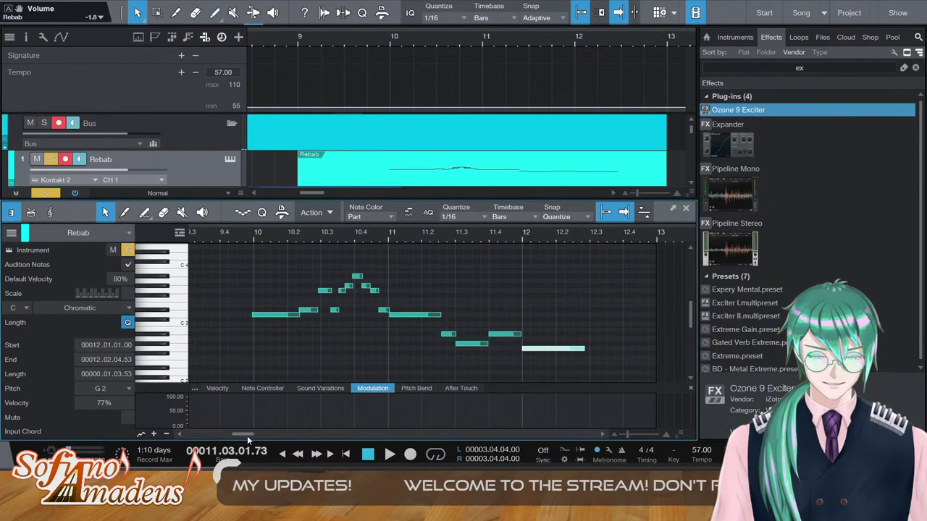
left_click_drag(247, 435, 241, 434)
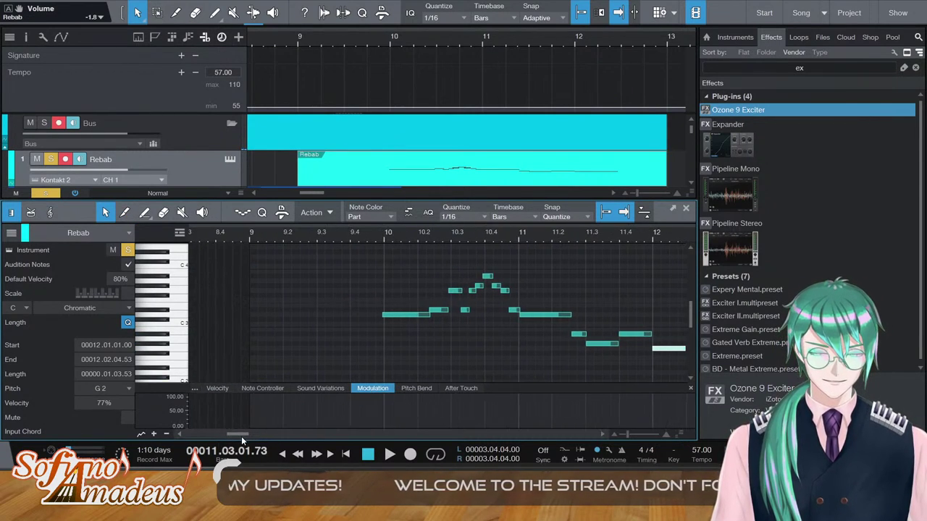
left_click(383, 415)
left_click_drag(428, 415, 442, 402)
double_click(374, 232)
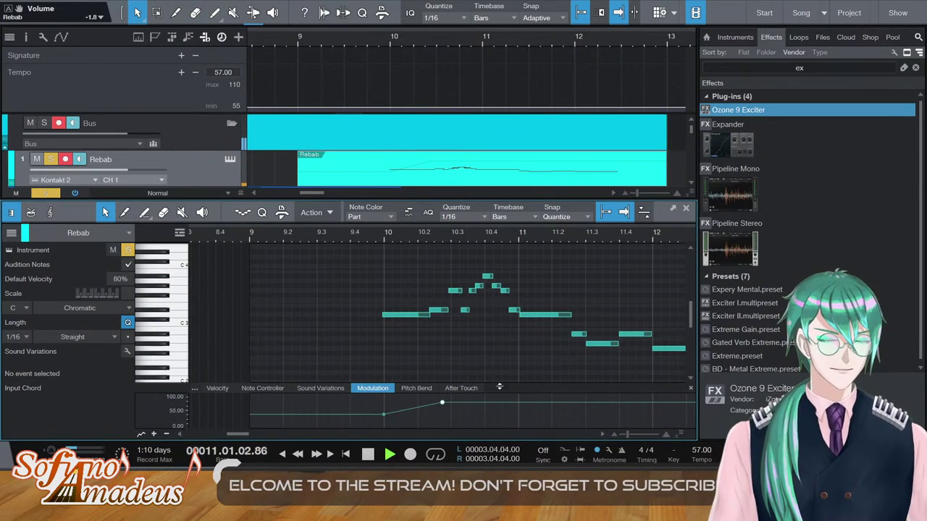
left_click(518, 403)
left_click_drag(546, 404, 602, 410)
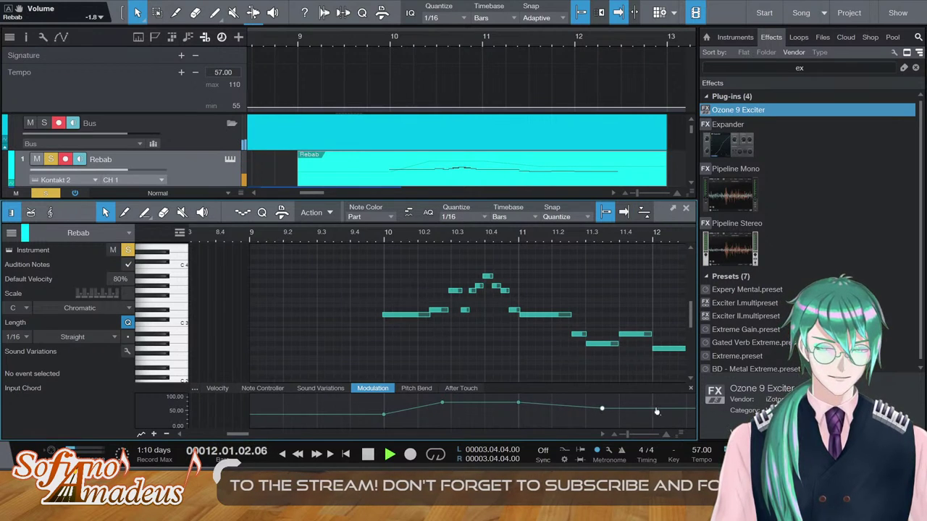
Lengthen the three Rebab notes between 11.2 and bar 12 together so that each overlaps the note after it
left_click_drag(591, 309, 636, 350)
left_click_drag(570, 324, 658, 334)
key("n")
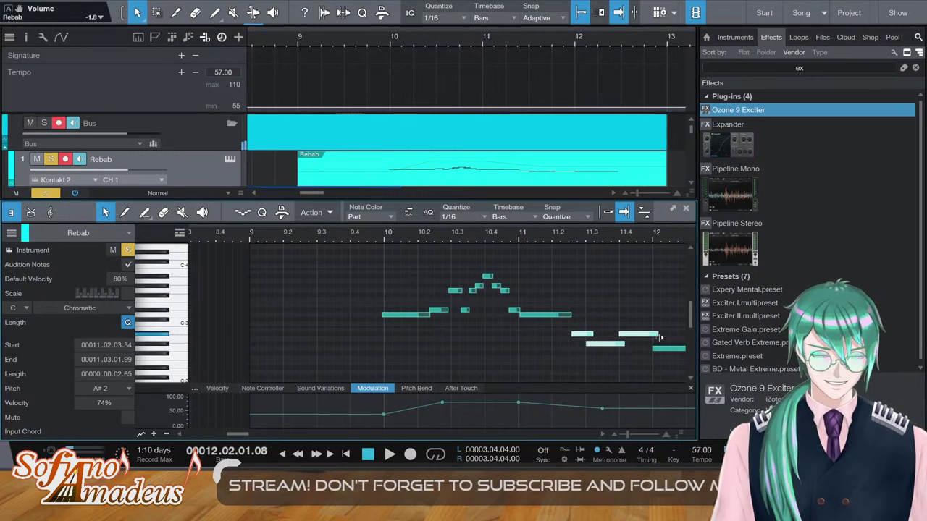
Audition the G#2 note at 11.3 with its velocity at 20%, and set that velocity to 100%
left_click(224, 388)
left_click(585, 325)
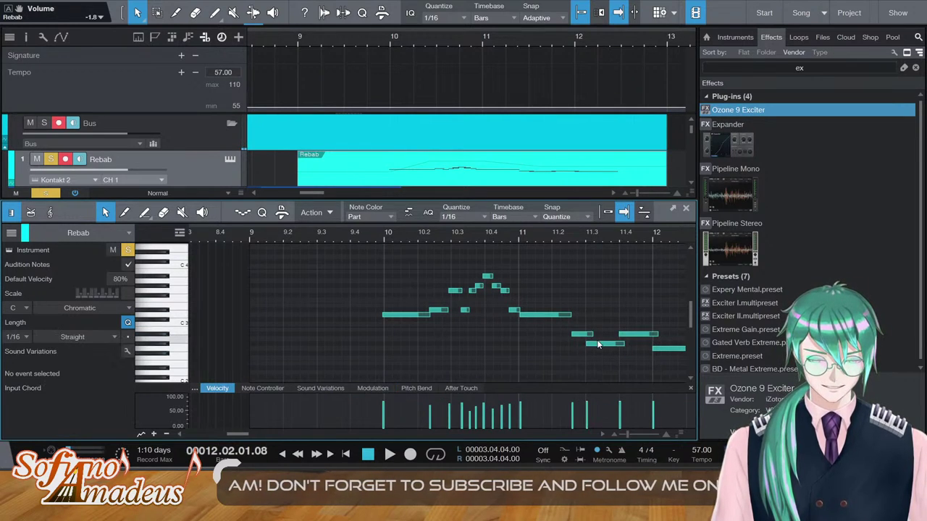
left_click(598, 343)
left_click_drag(586, 402, 588, 437)
left_click(551, 233)
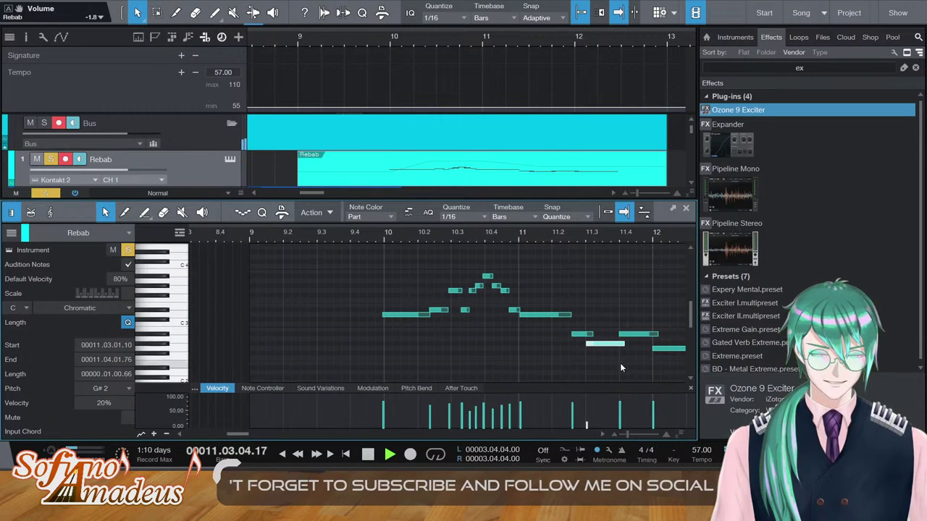
key("space")
left_click_drag(585, 424, 584, 316)
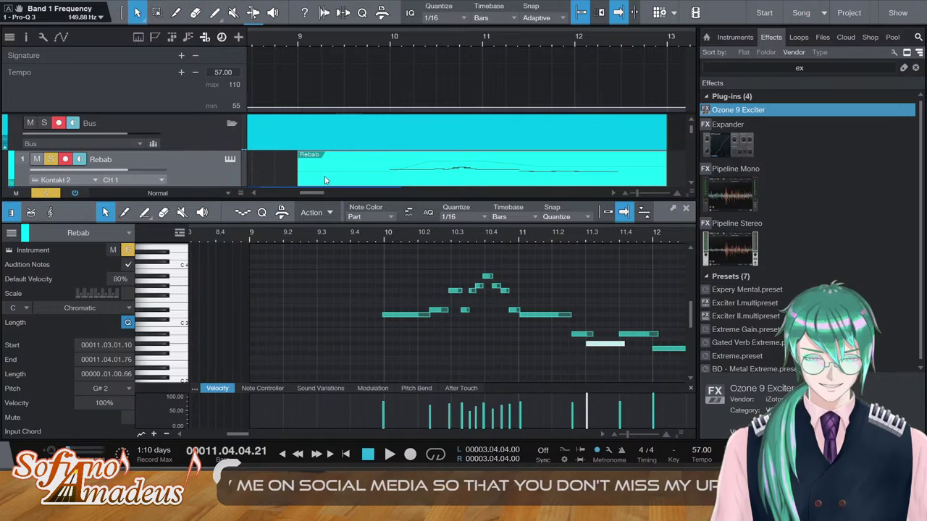
Audition the Rebab phrase while setting Pro-Q 3 band 2 to 2129.9 Hz and band 3 to 2958.0 Hz, and the Exciter band amount to 7.84
left_click(347, 239)
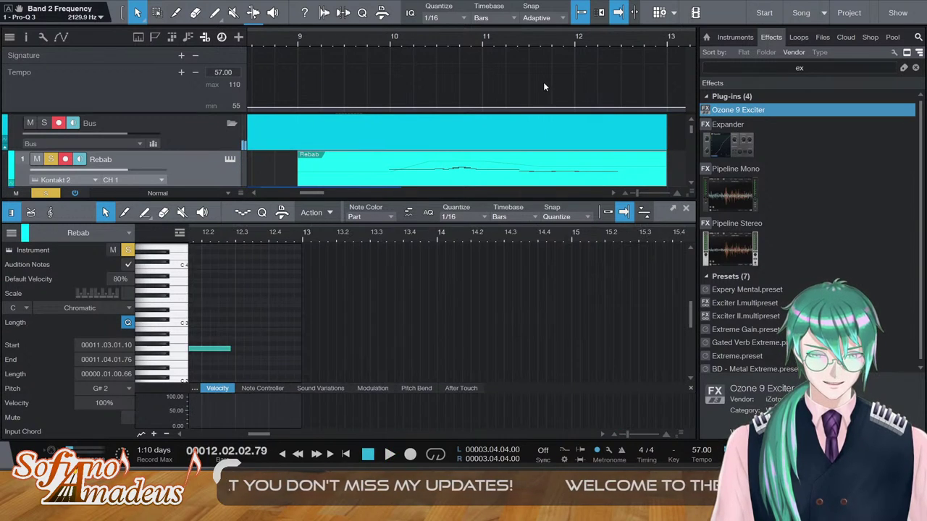
left_click(342, 41)
key("space")
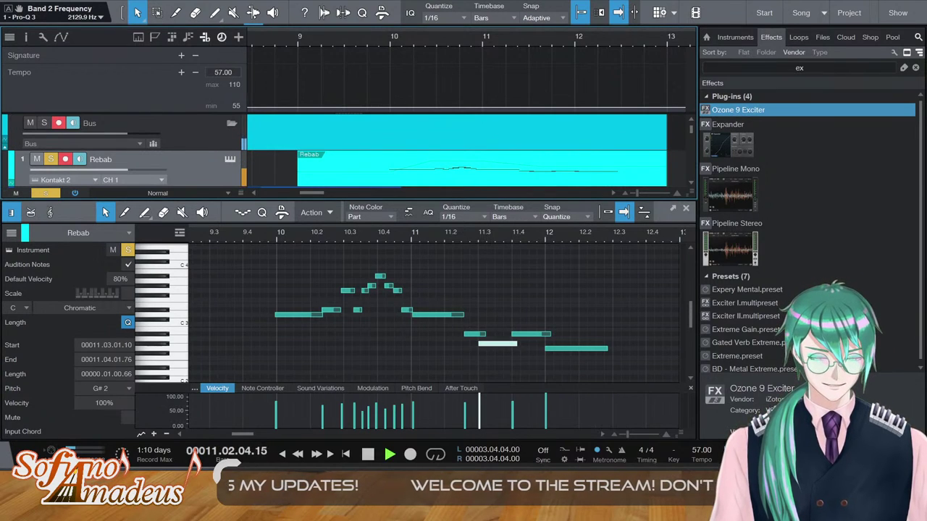
key("space")
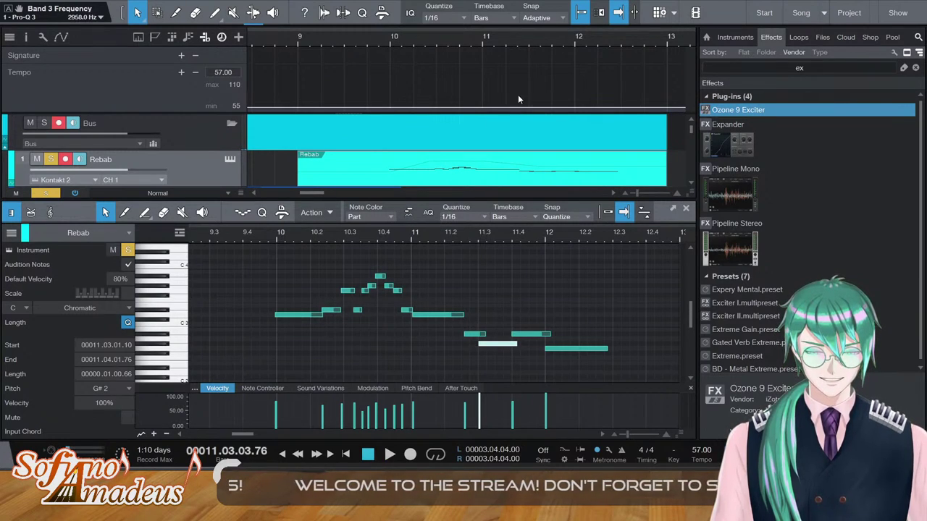
left_click(385, 43)
key("space")
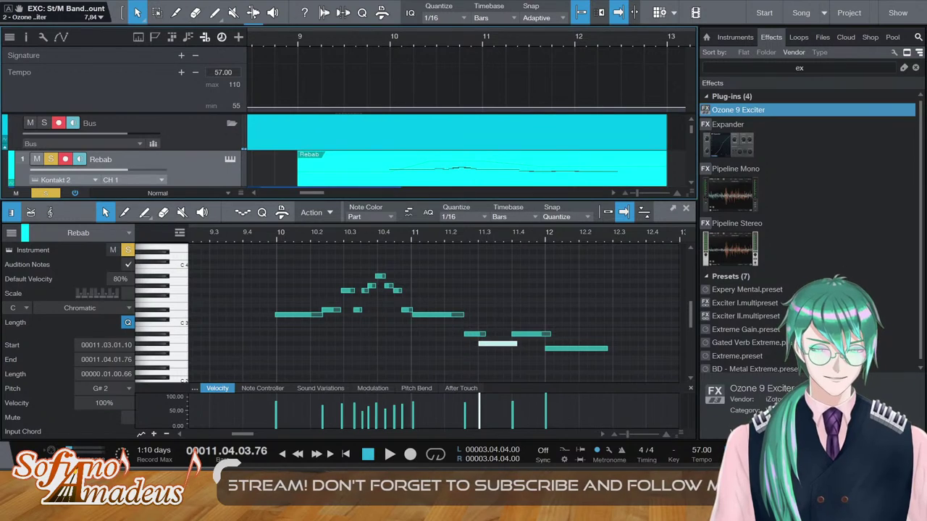
Close the note editor and browser, unsolo the Rebab track and listen to it with all tracks around bars 9 and 10
key("F2")
key("F5")
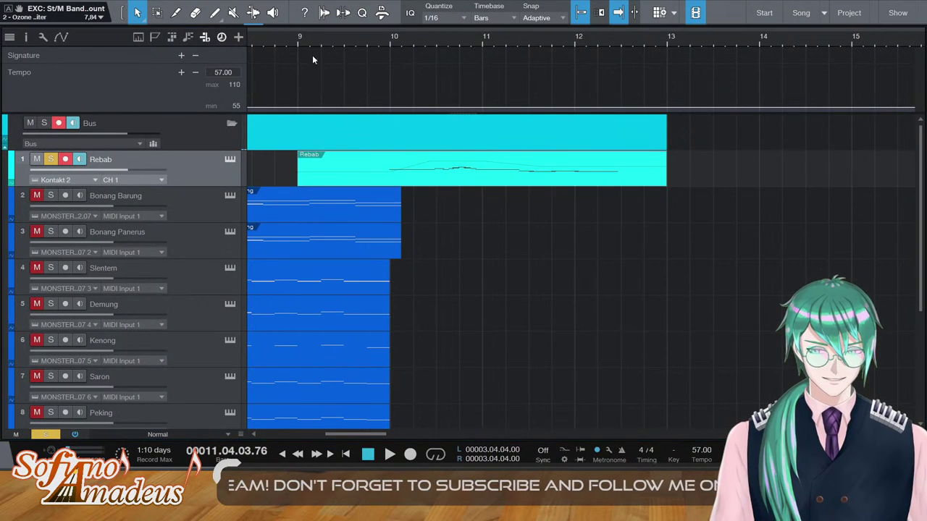
left_click(318, 40)
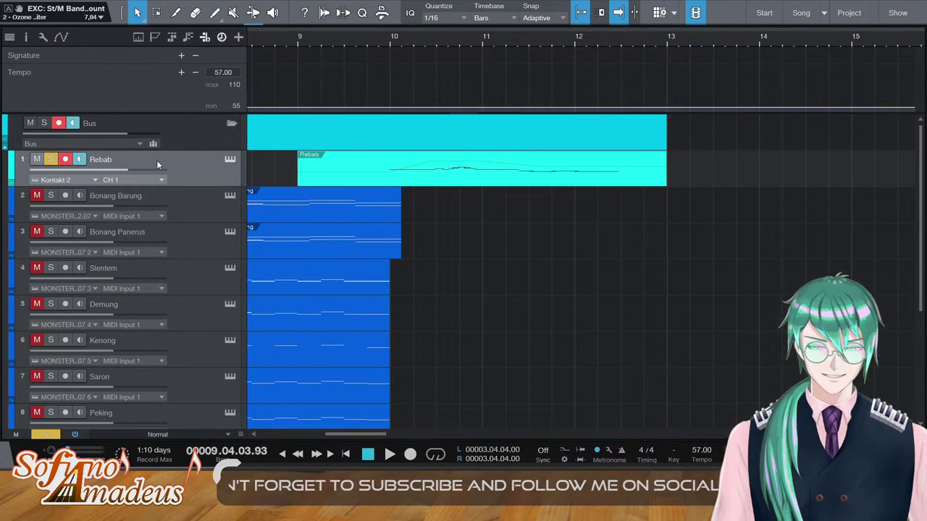
left_click(54, 158)
left_click(296, 42)
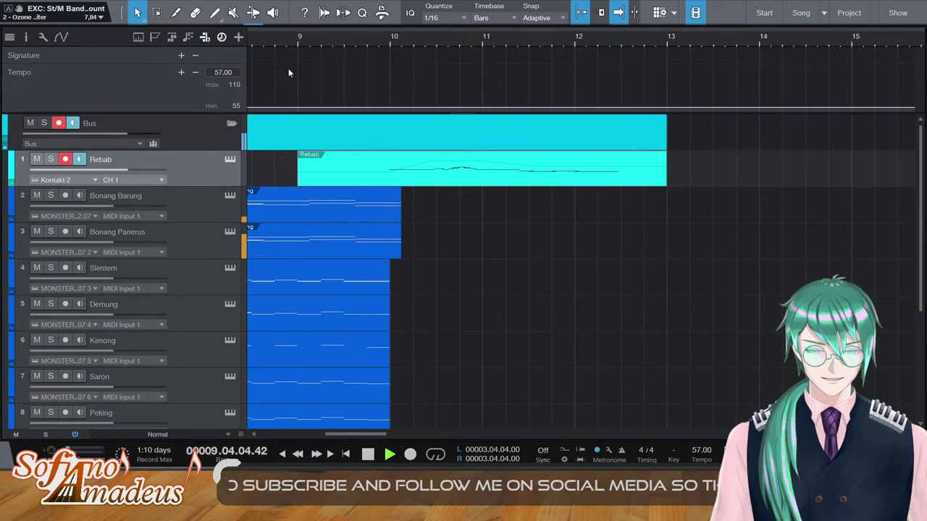
scroll(425, 249, "down", 5)
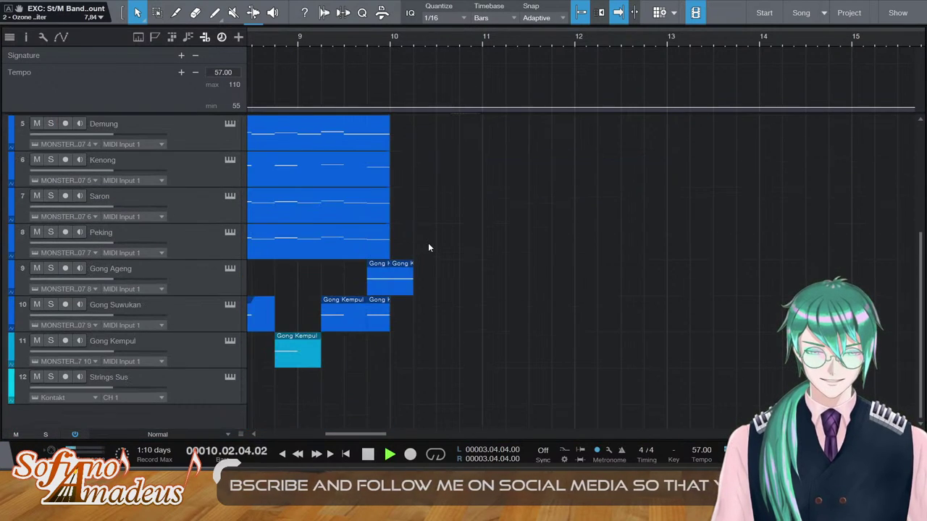
scroll(435, 246, "up", 5)
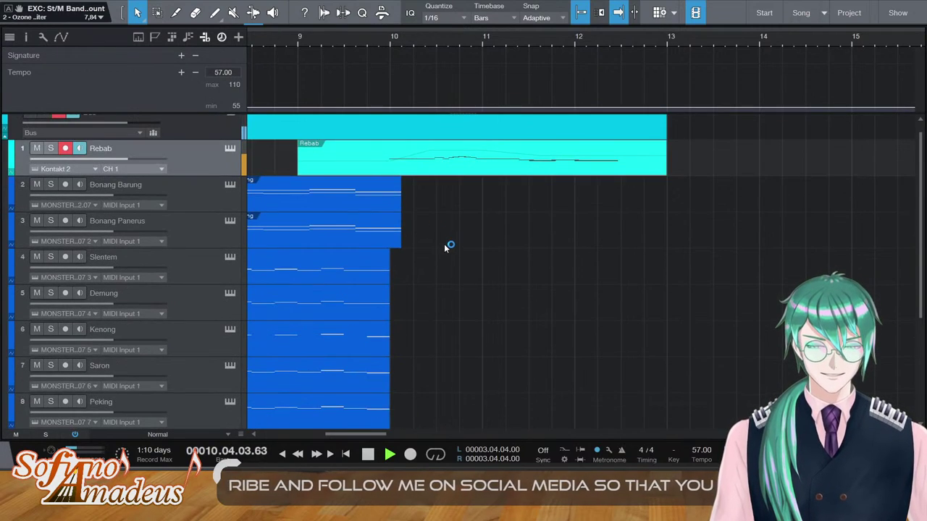
scroll(448, 245, "up", 1)
key("space")
left_click(391, 41)
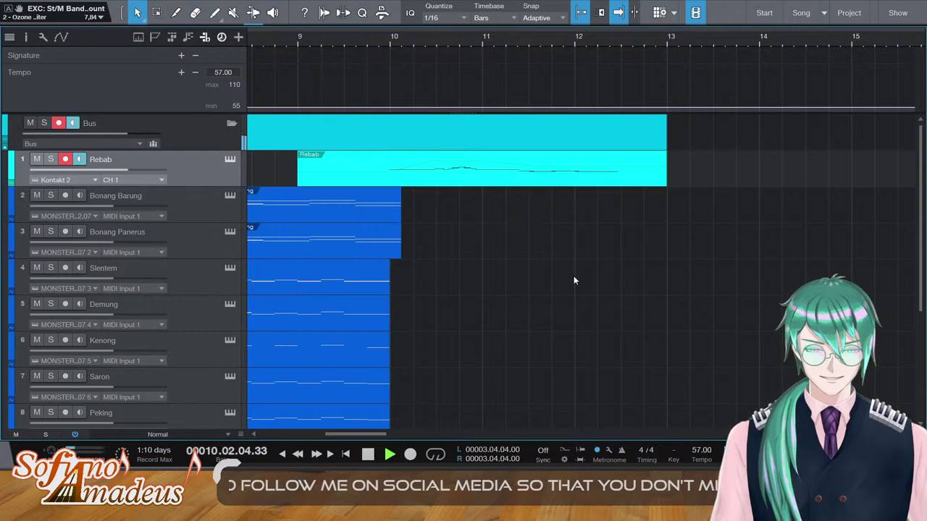
key("space")
Add a new Kontakt instrument track below Strings Sus, rename it "Drum" and play from bar 10 to audition it
scroll(597, 294, "down", 5)
key("F5")
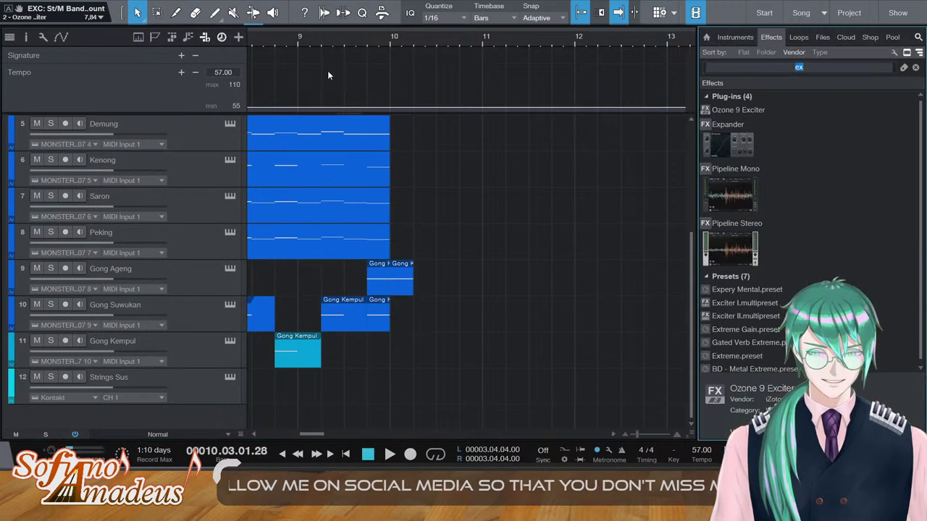
left_click(732, 37)
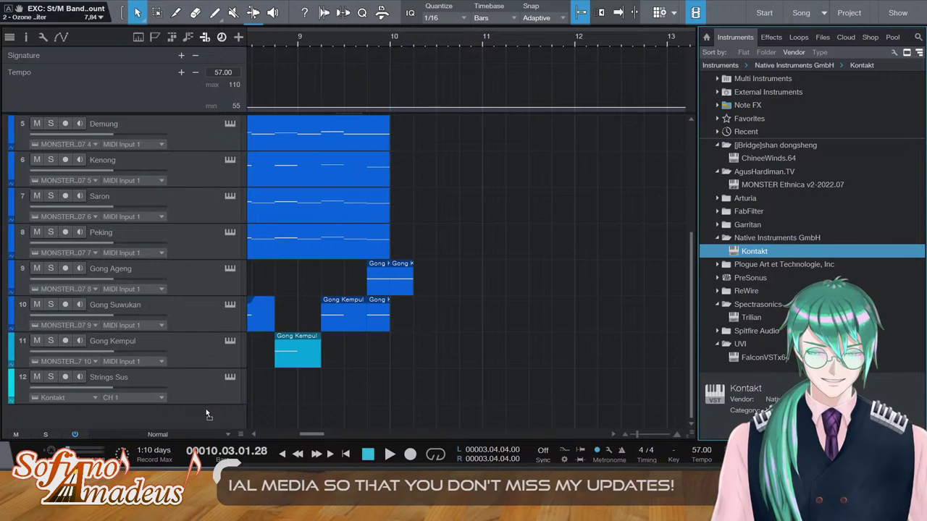
left_click_drag(180, 413, 174, 407)
double_click(112, 414)
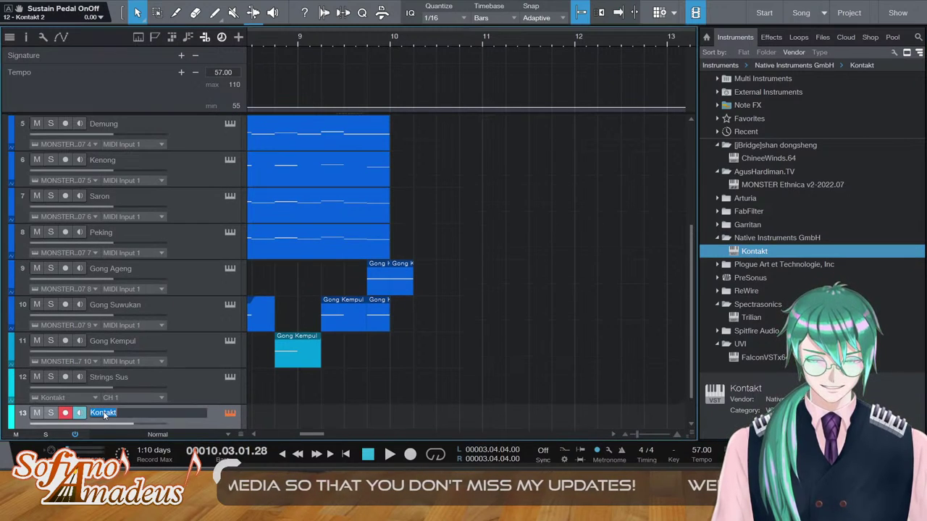
type("Drum")
key("Return")
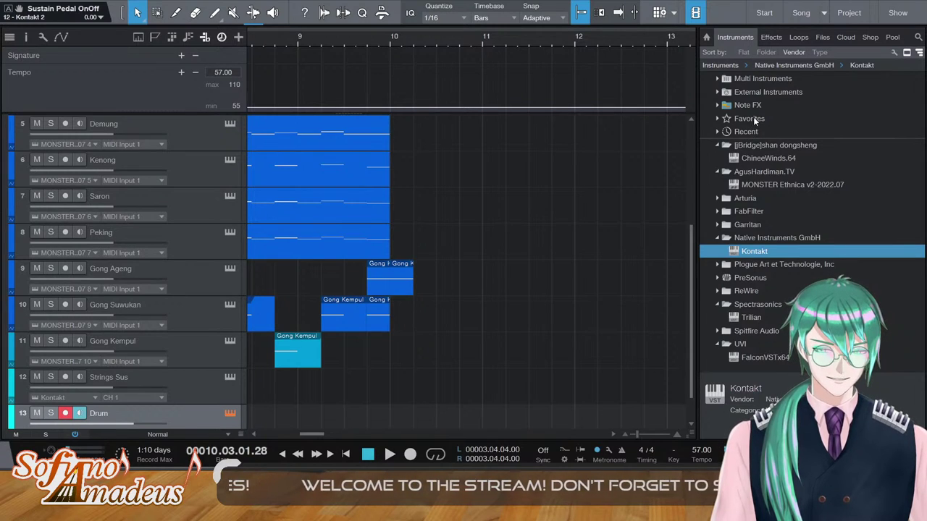
left_click(387, 40)
key("space")
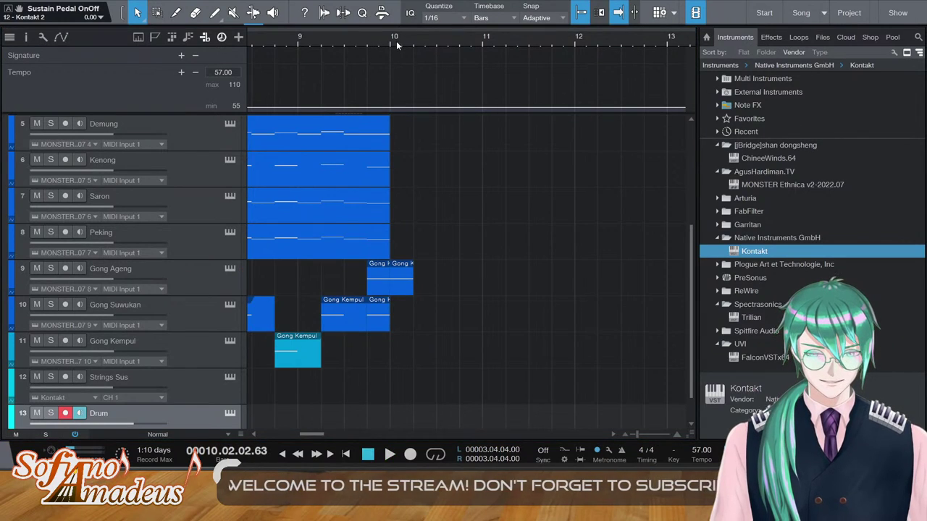
Create a one-bar part at bar 10 on the Drum track and enter a short C2 note at its start
key("space")
scroll(392, 376, "down", 1)
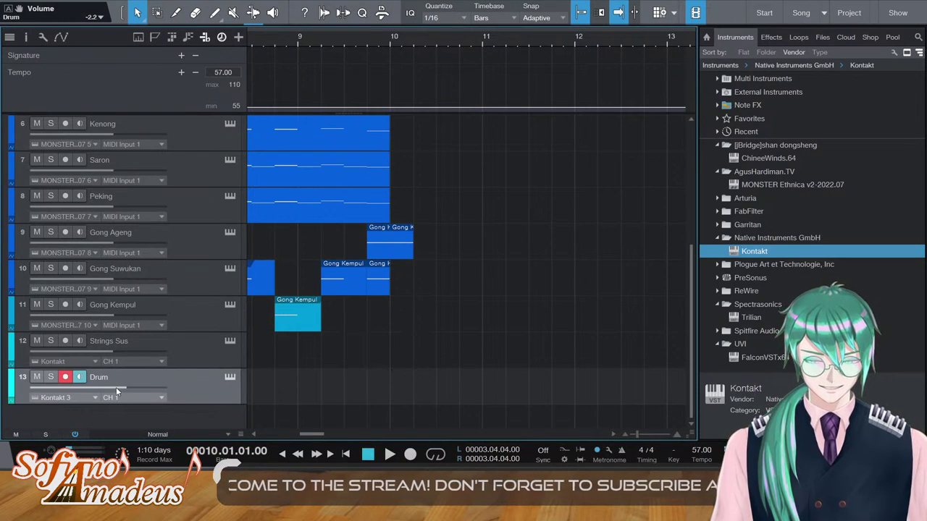
double_click(412, 386)
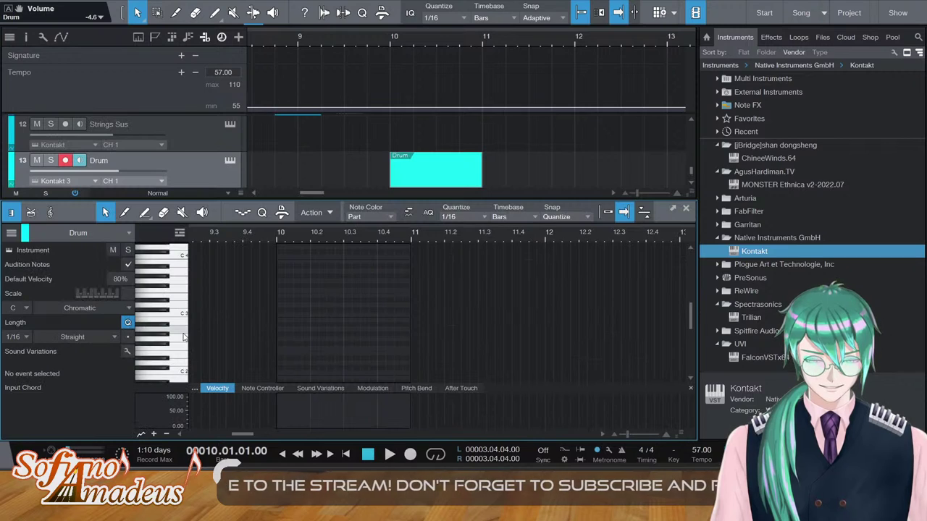
left_click(278, 372)
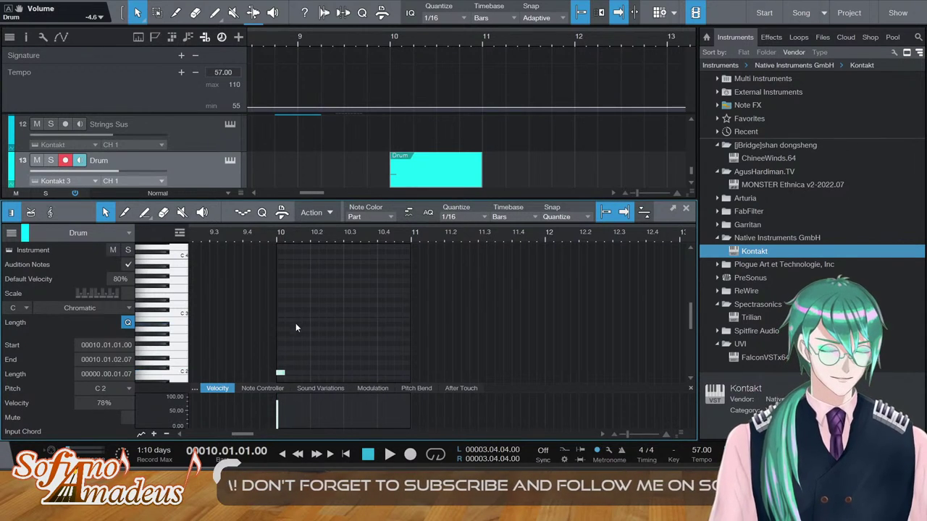
Try neighbouring pitches for the drum note and transpose it to F2
key("Up")
key("Up")
key("Up")
key("Up")
key("Up")
key("Up")
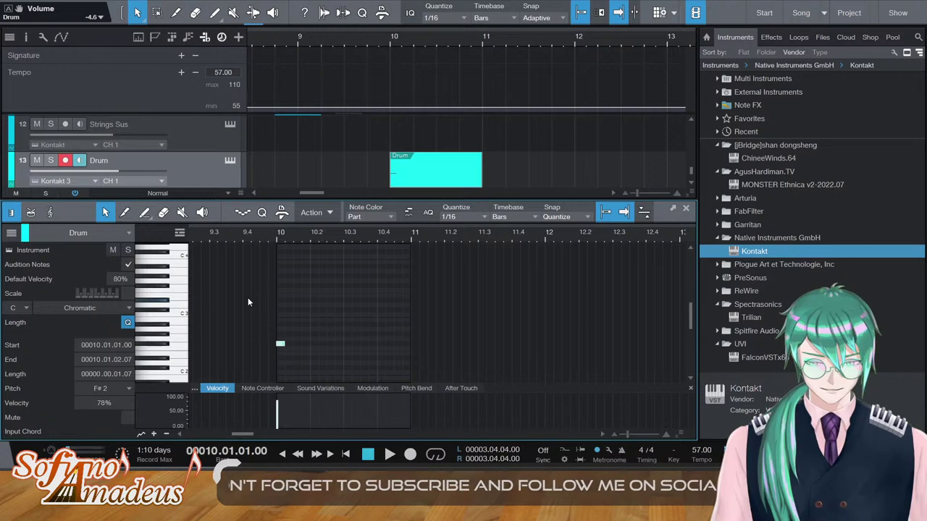
key("Down")
key("Down")
key("Down")
key("Up")
key("Up")
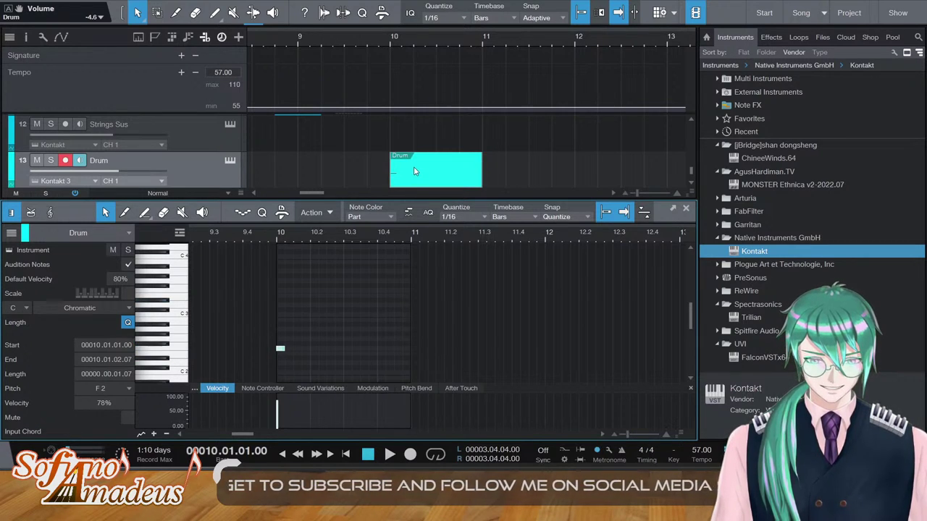
Move the Drum part earlier to start at 9.4.4 and audition the hit
left_click_drag(414, 171, 408, 171)
left_click(259, 231)
key("space")
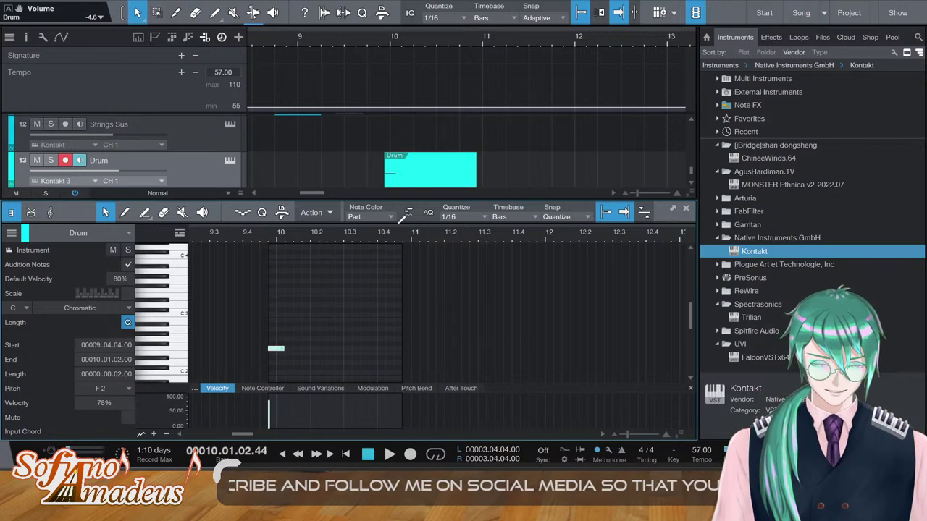
Set the note editor's quantize to 1/32 and shift the F2 drum note to start at 9.4.4.50
left_click_drag(626, 433, 634, 434)
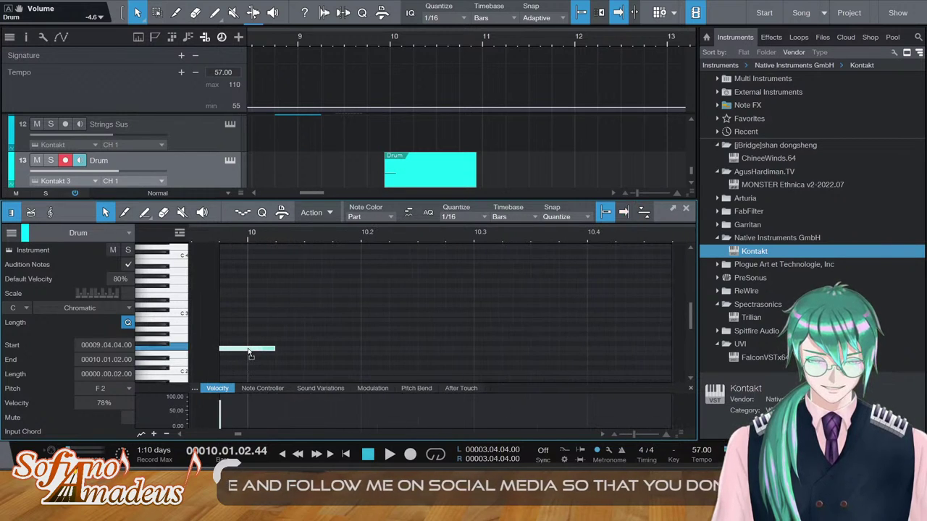
left_click(456, 217)
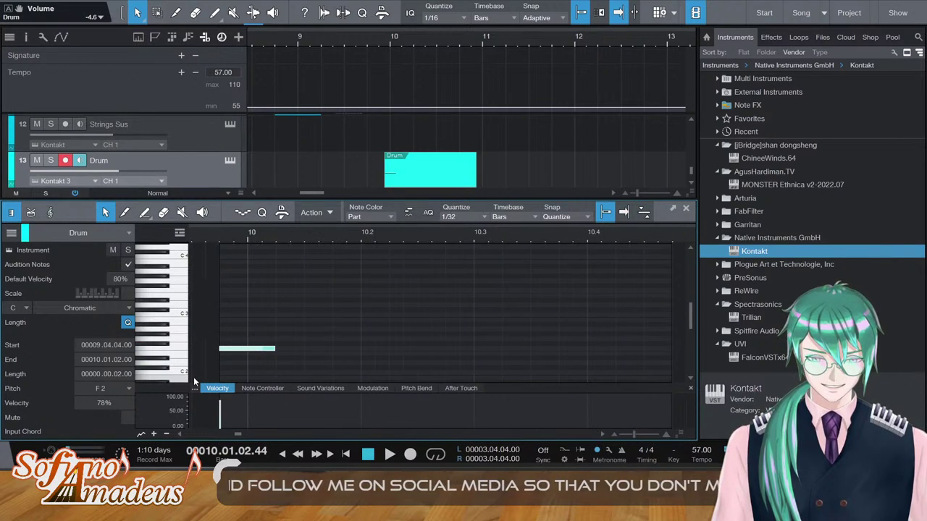
left_click(453, 261)
left_click_drag(239, 348, 254, 348)
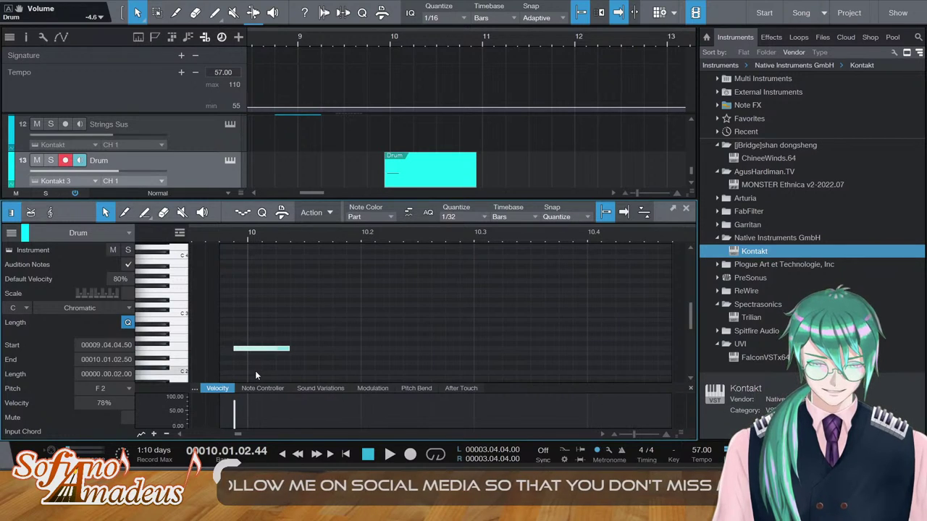
Add a short C2 drum note at 10.1.1, audition the two hits and close the note editor
double_click(254, 371)
key("space")
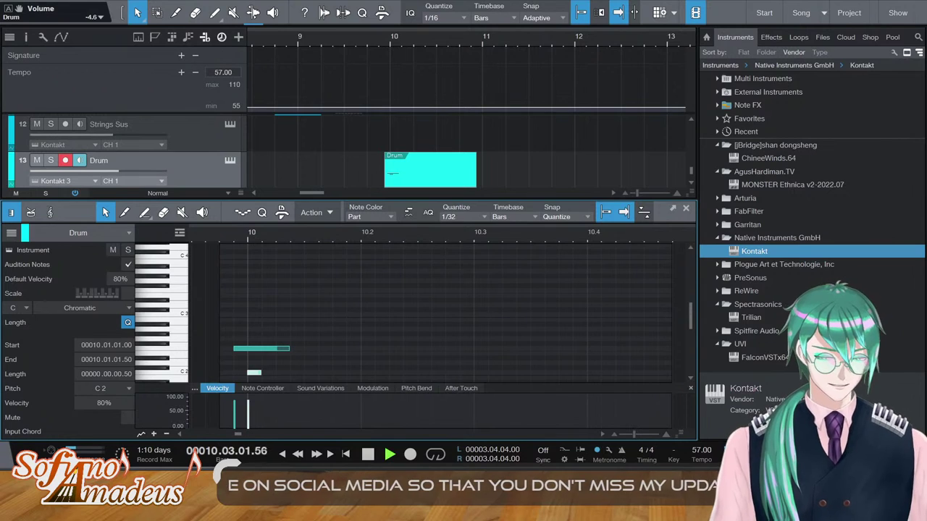
key("F2")
key("space")
Listen to the transition from the end of bar 3 into bar 4
key("space")
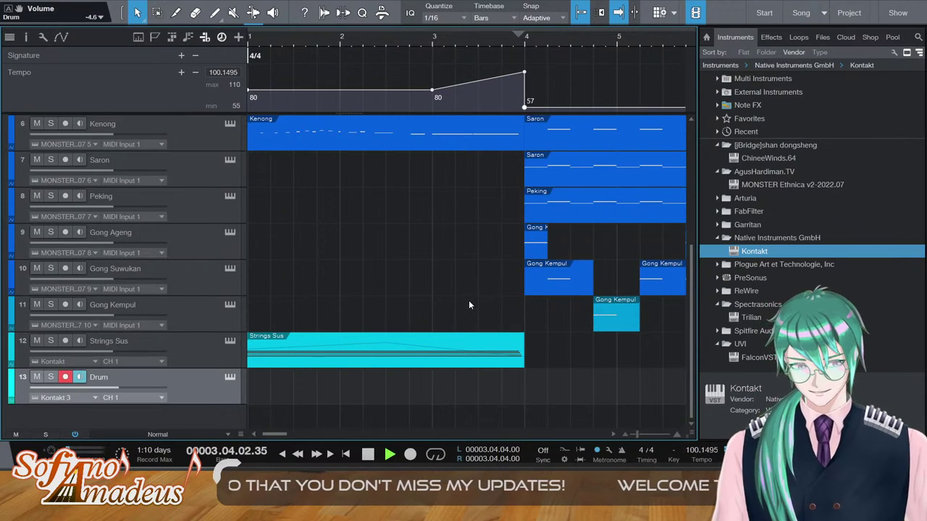
key("space")
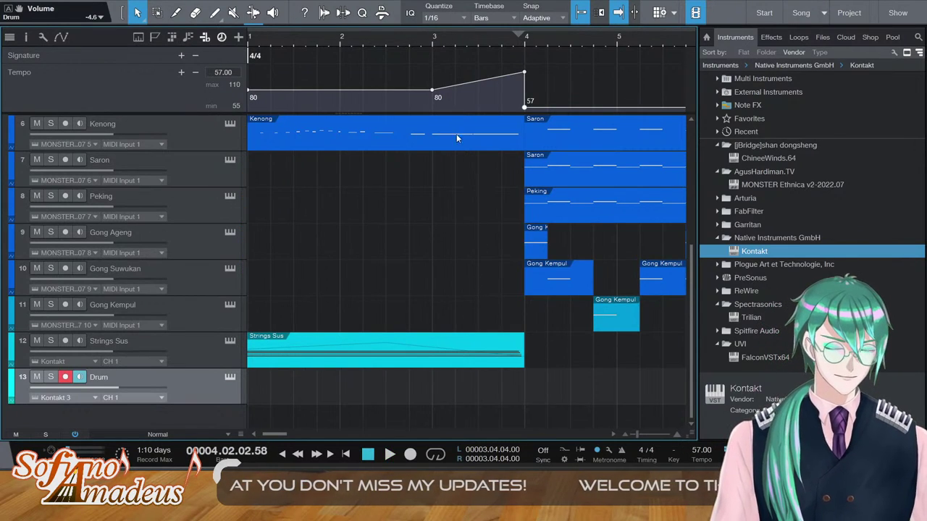
key("space")
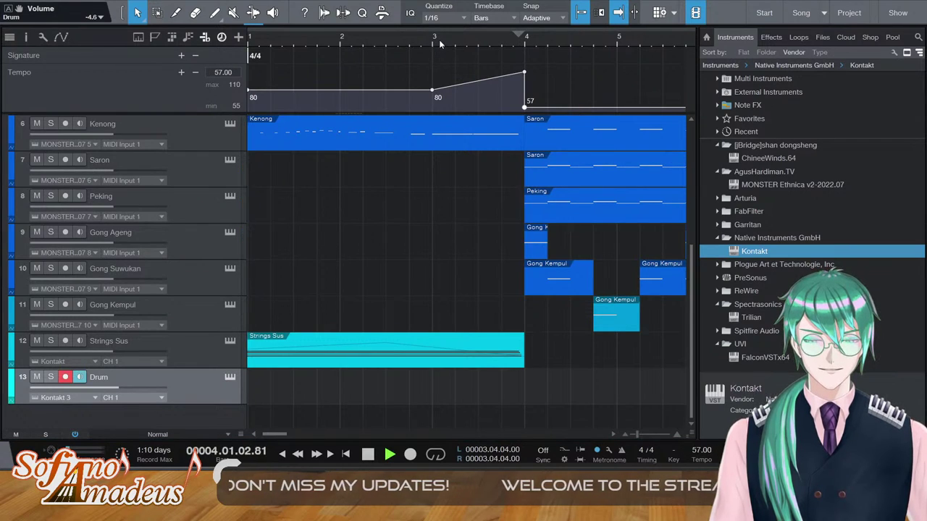
key("space")
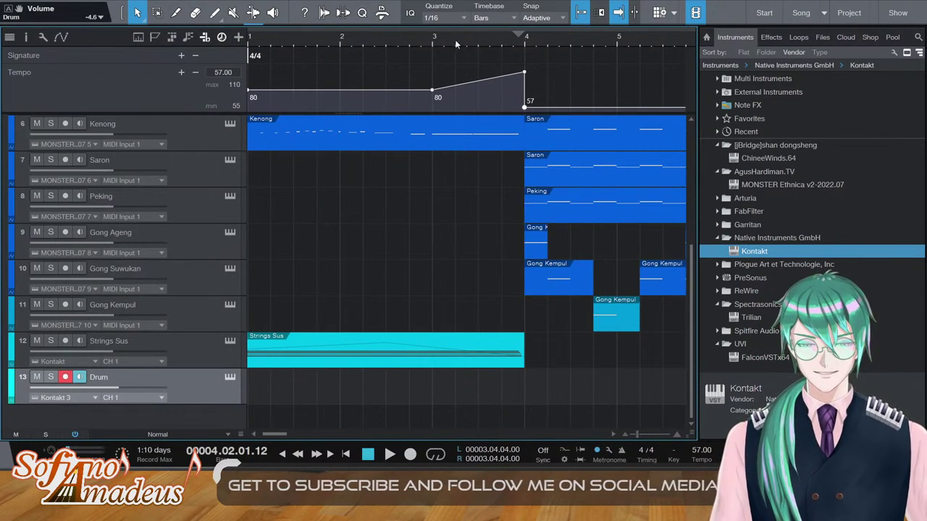
Play the intro from near the end of bar 1 and open the Strings Sus part's modulation curve
double_click(329, 41)
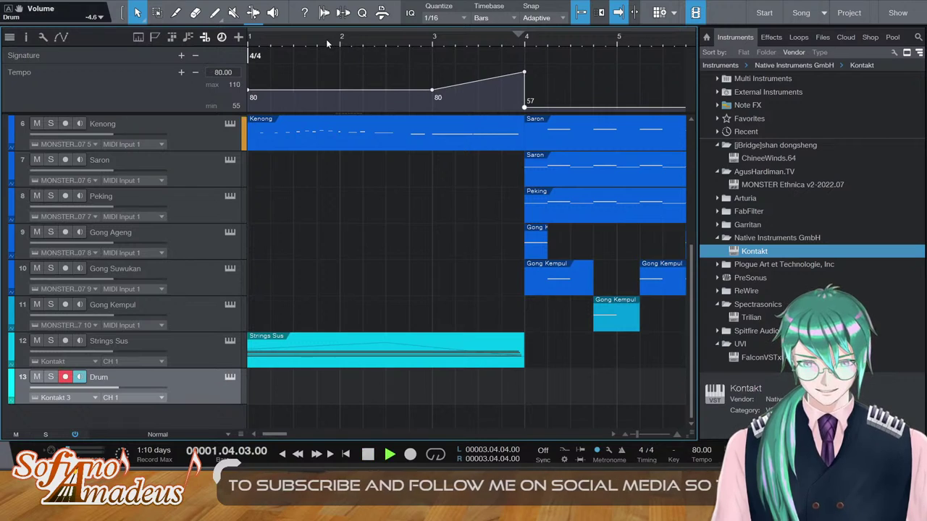
double_click(417, 354)
left_click(372, 388)
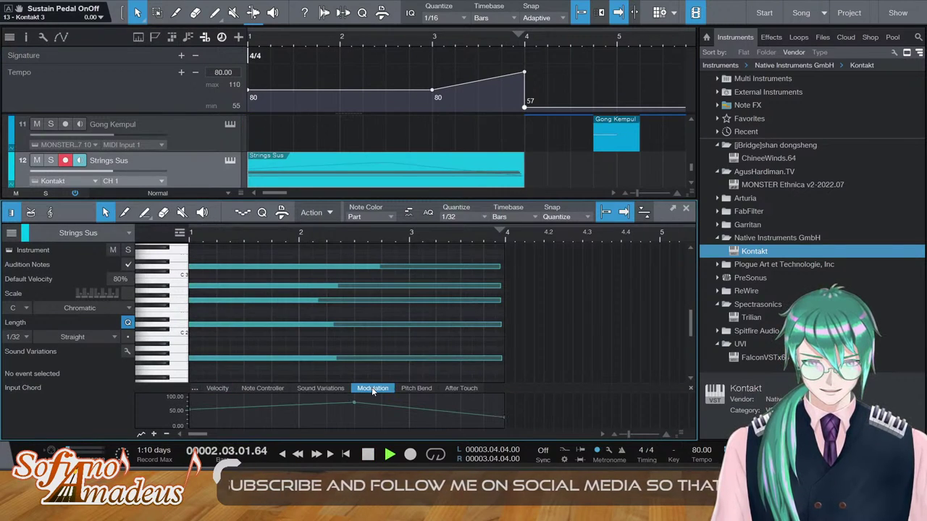
Add a low point of about 10 to the Strings Sus modulation in bar 3 and curve it up to 100 at bar 4
key("space")
left_click_drag(466, 414, 448, 423)
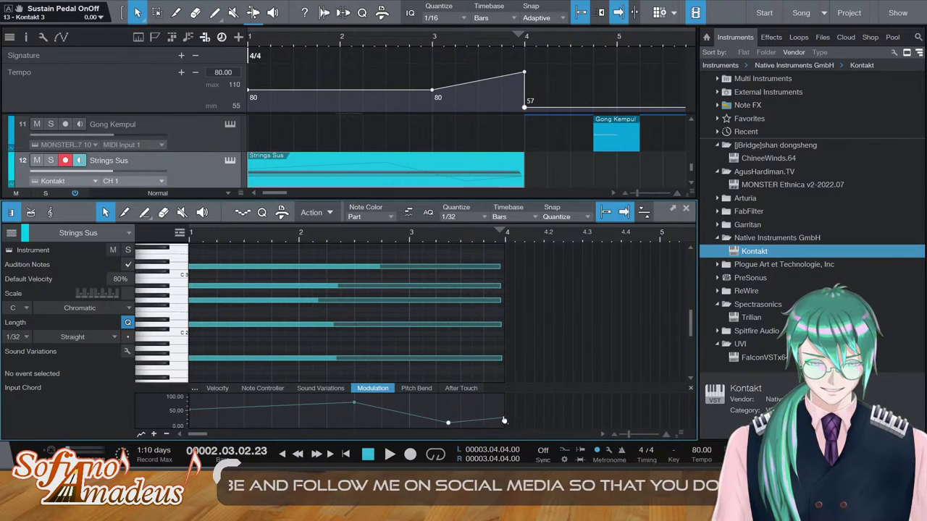
left_click_drag(503, 416, 504, 388)
key("space")
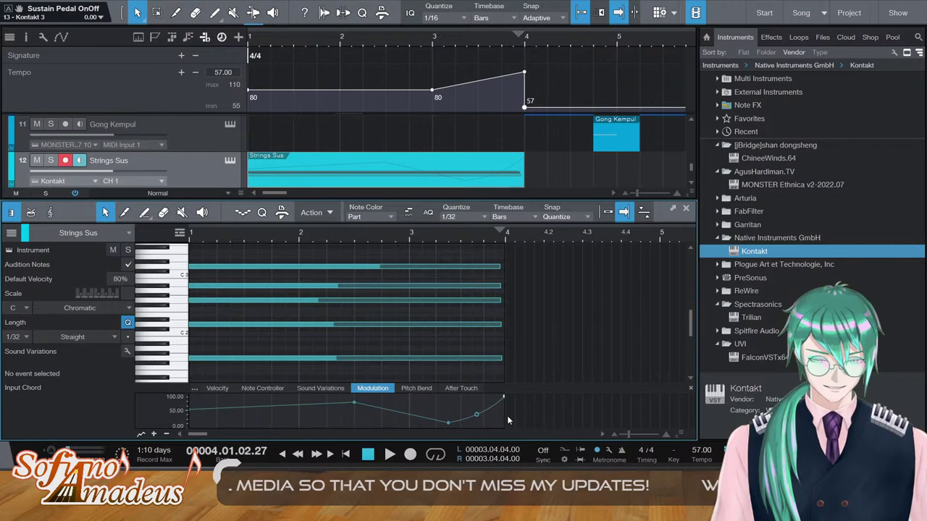
Extend the Strings Sus clip and all its sustained notes slightly past bar 4, and play the result
key("F2")
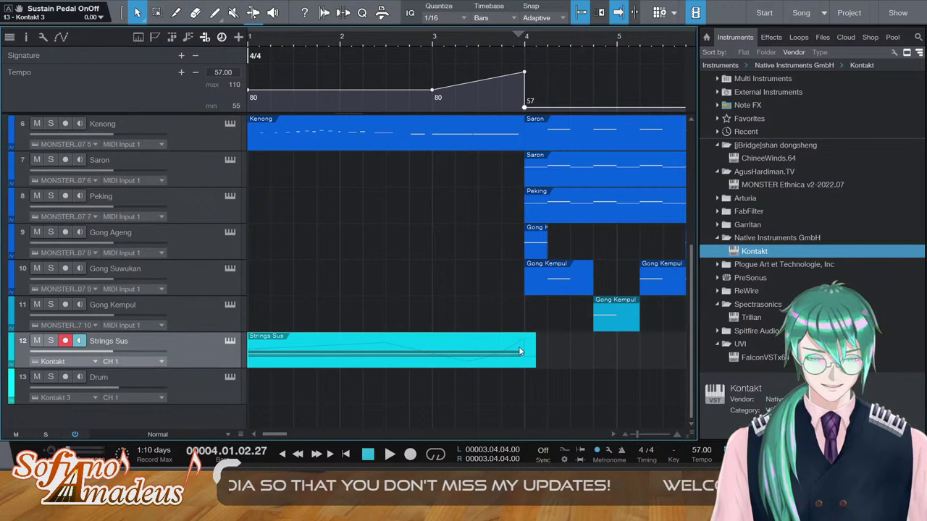
double_click(518, 346)
scroll(506, 316, "down", 2)
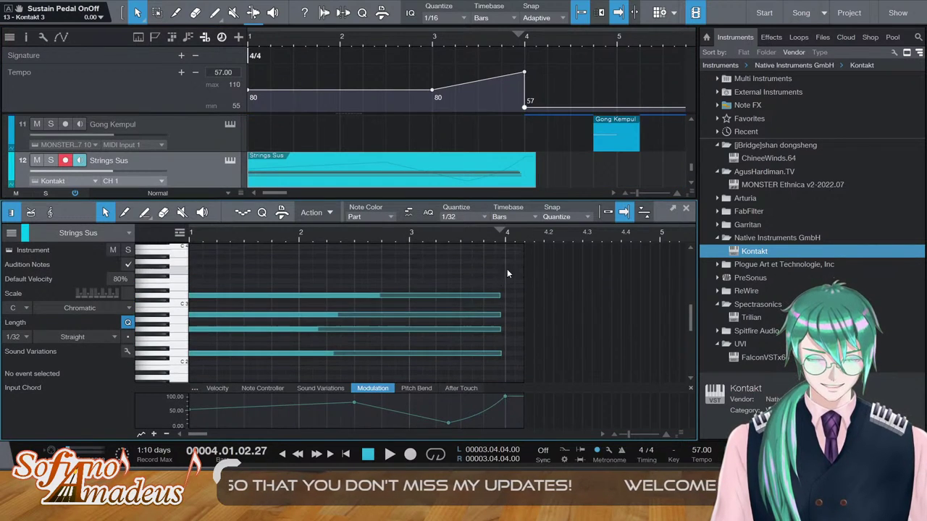
key("ctrl+a")
left_click_drag(497, 316, 506, 317)
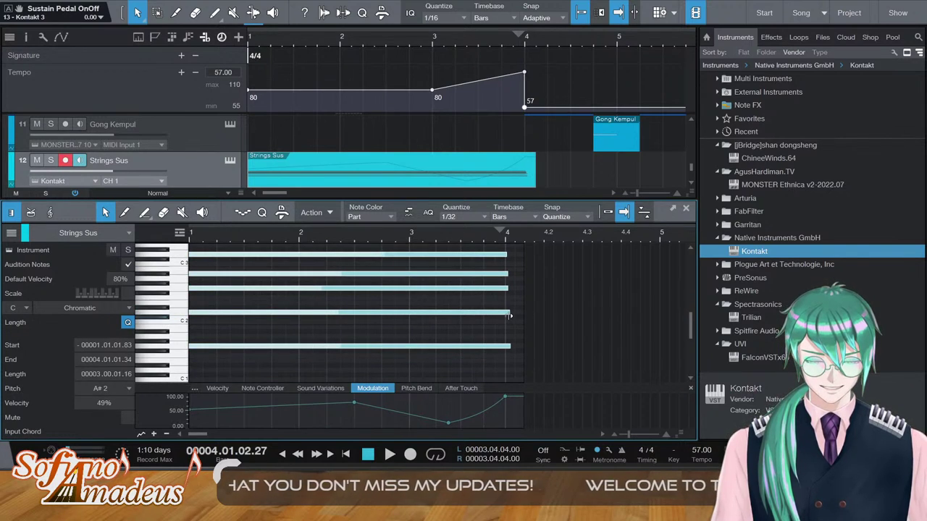
key("space")
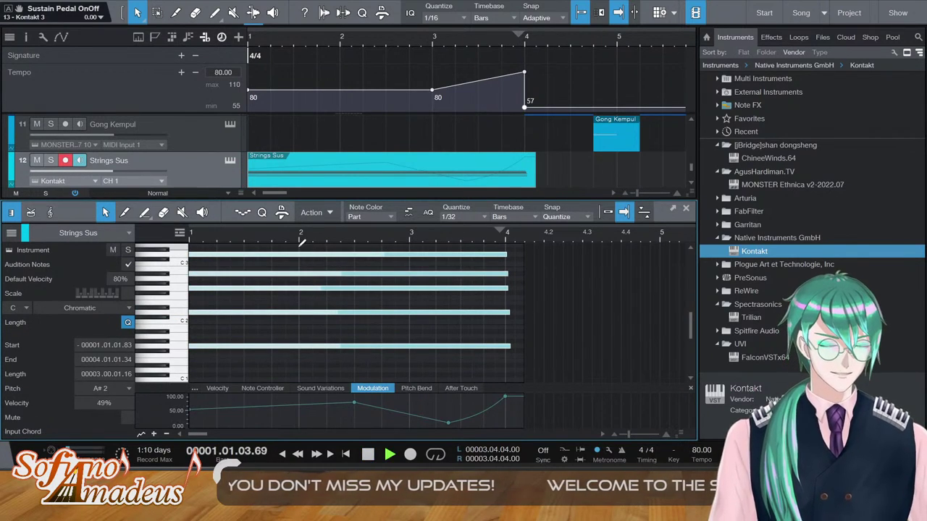
Shift the Strings Sus modulation low point and final peak slightly earlier, keeping the peak just before bar 4, and replay the passage
key("F2")
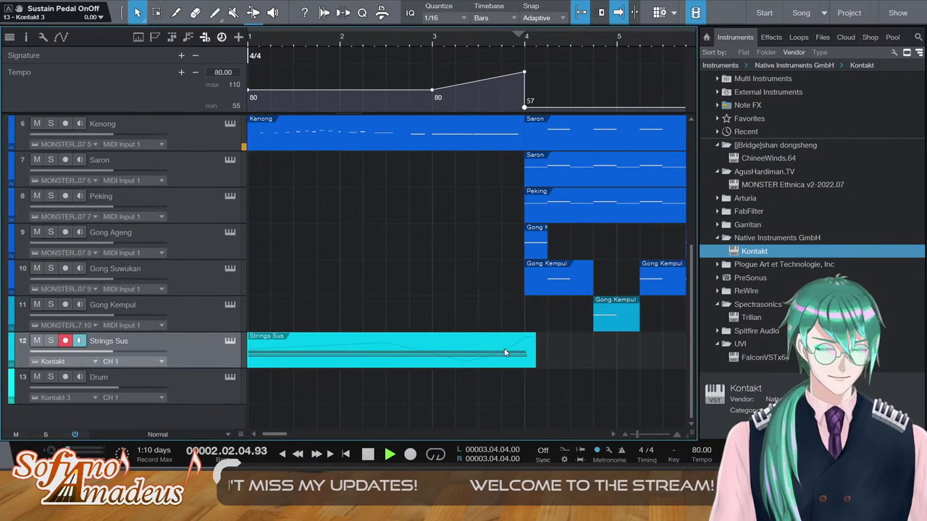
key("F2")
left_click_drag(449, 423, 439, 423)
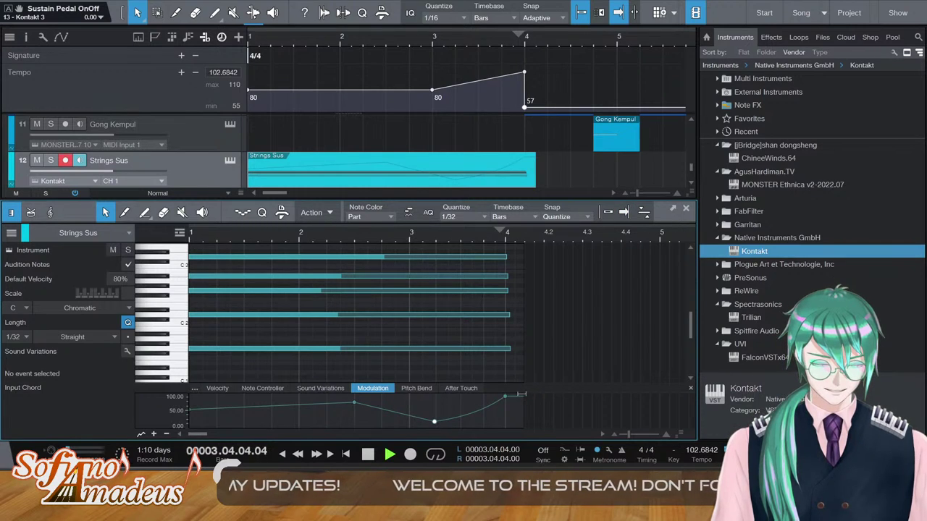
left_click_drag(504, 397, 496, 396)
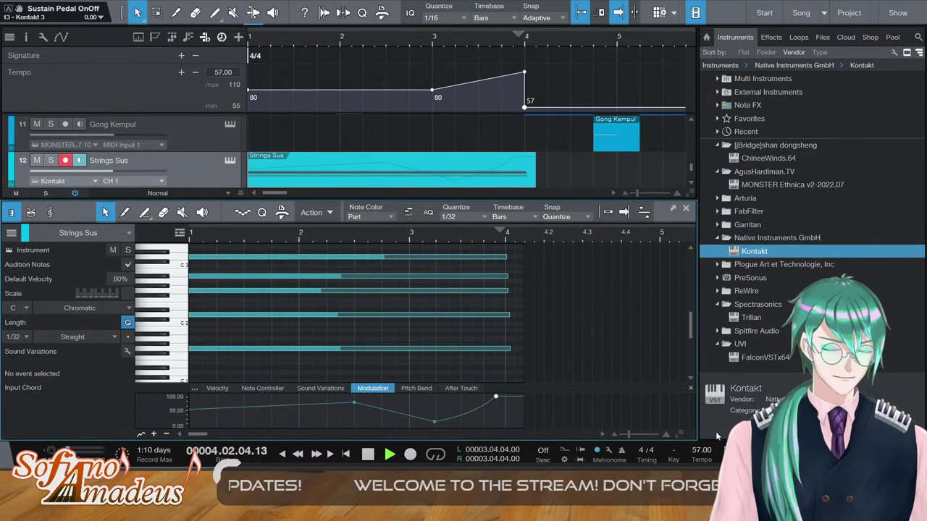
key("F2")
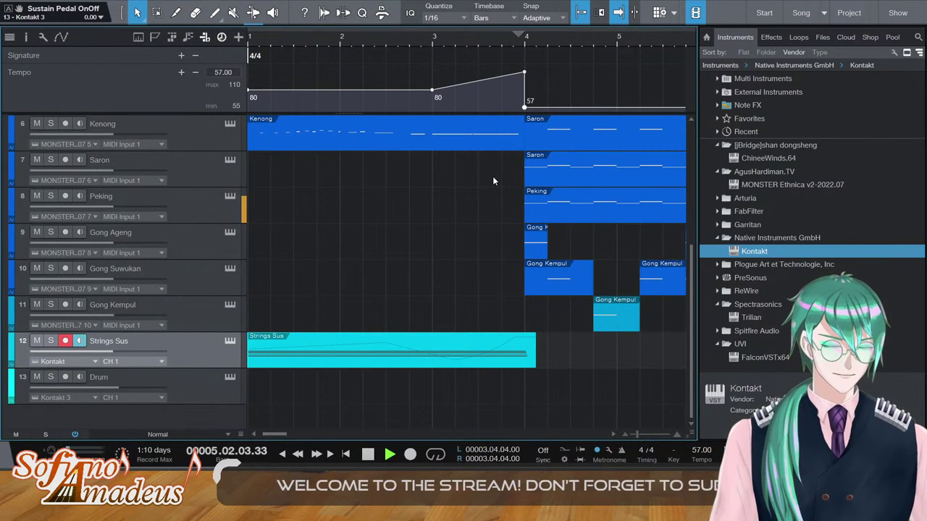
key("comma")
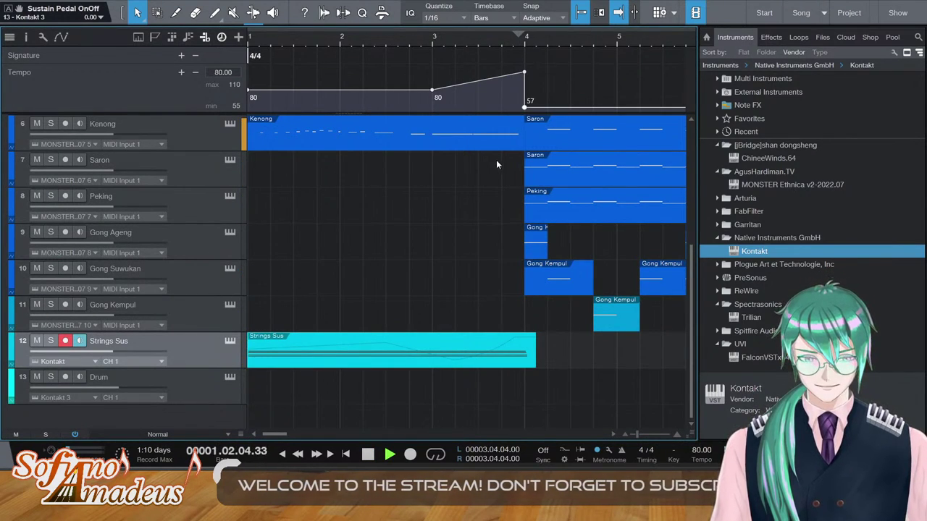
Move the last three Kenong notes earlier as a group, starting at about 2.03.02, and play the passage
double_click(419, 142)
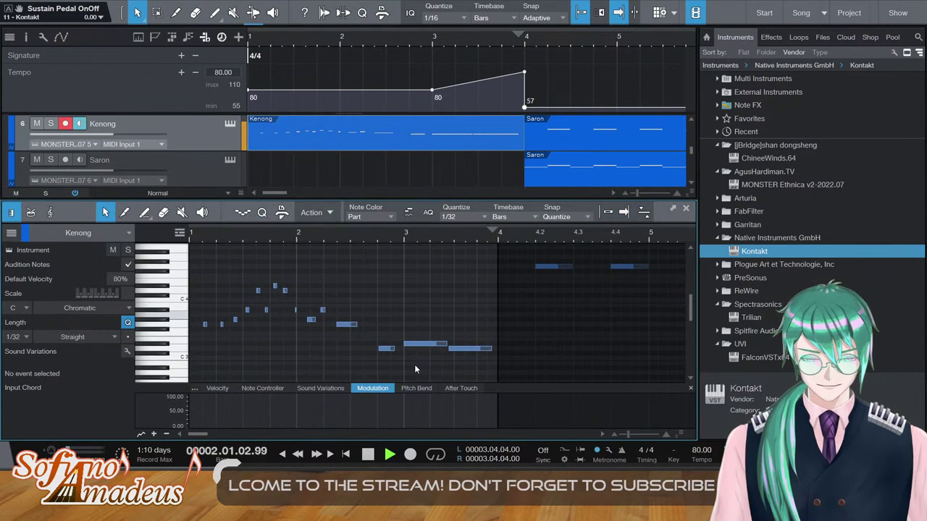
left_click_drag(373, 365, 471, 337)
left_click_drag(384, 349, 365, 349)
key("space")
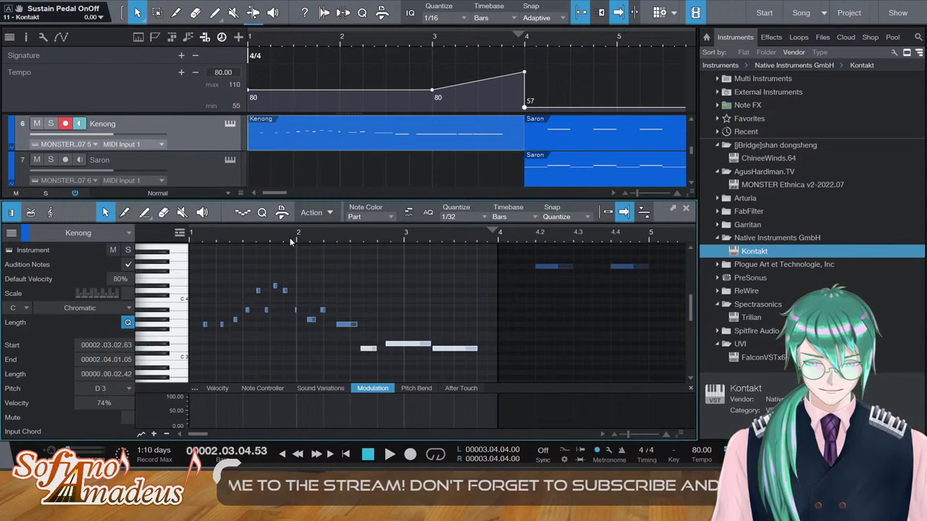
key("space")
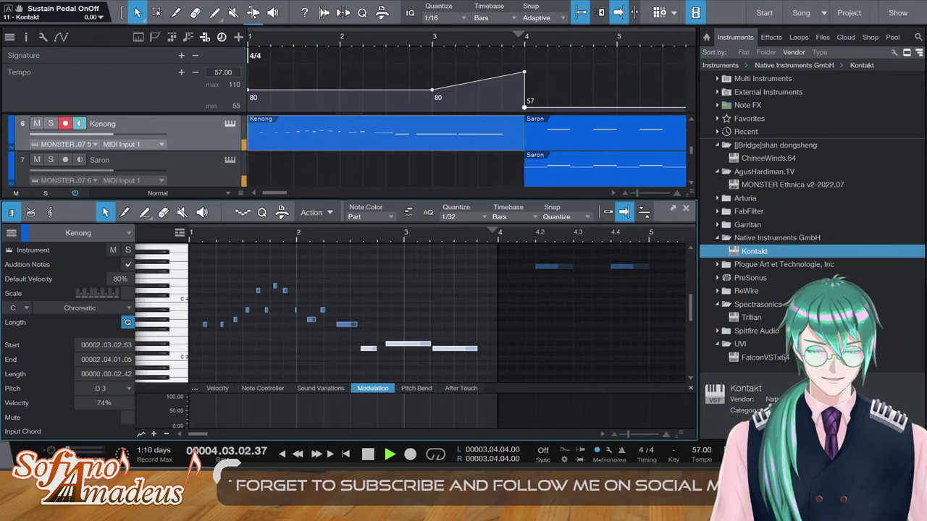
Close the note editor and play the arrangement from the start to review the Kenong and strings introduction
key("F2")
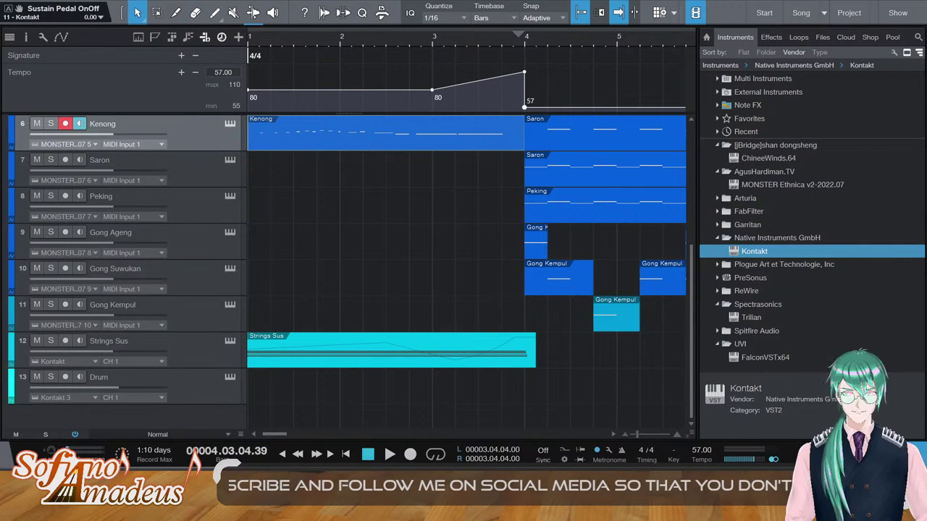
left_click(424, 259)
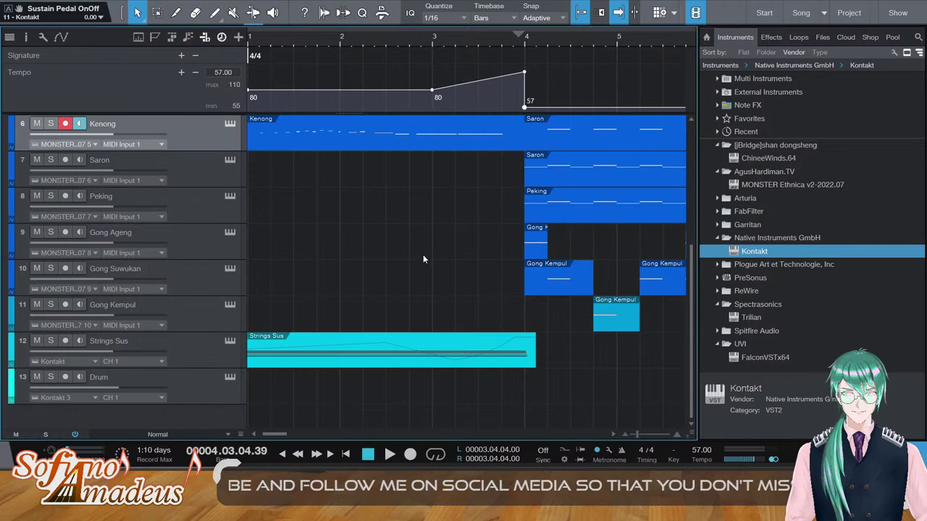
key("comma")
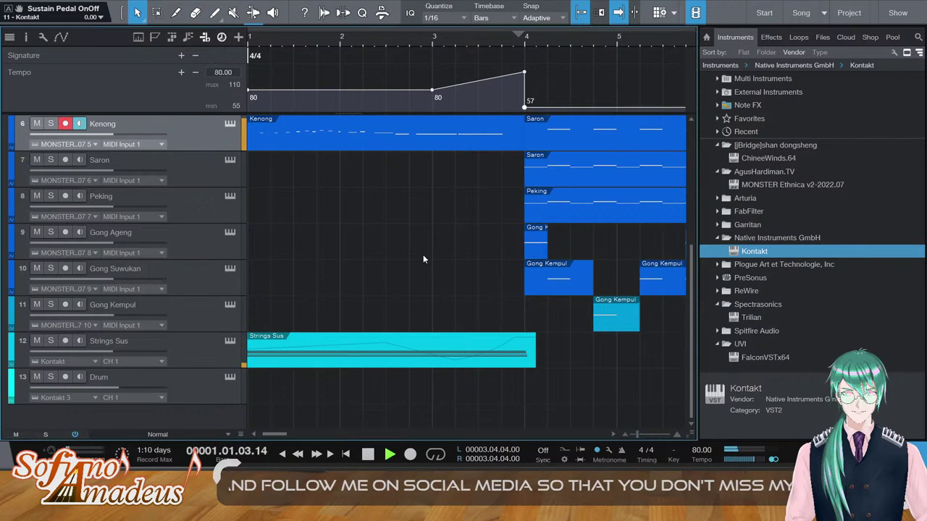
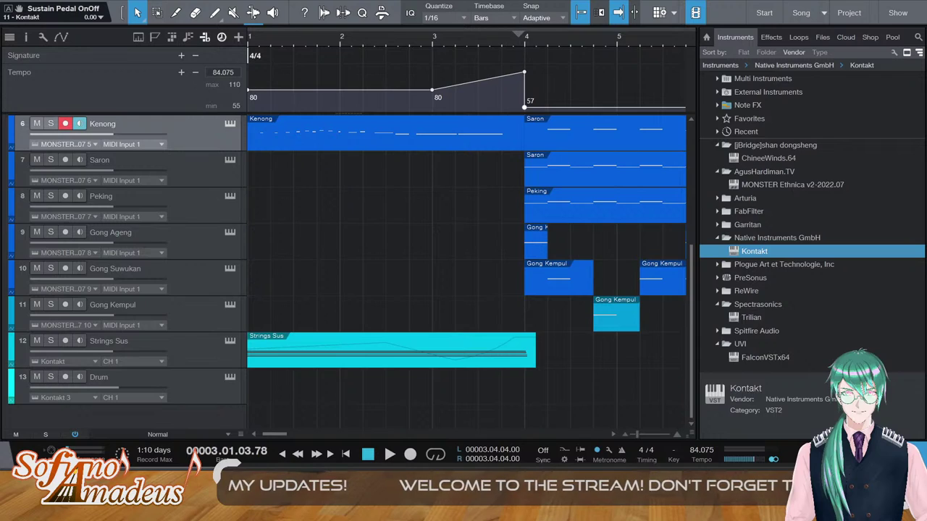
left_click(485, 257)
key("comma")
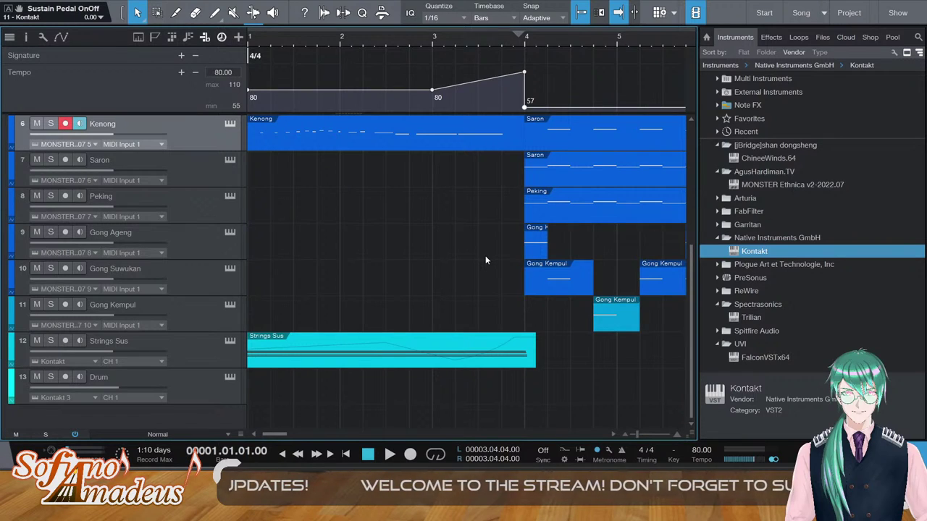
key("space")
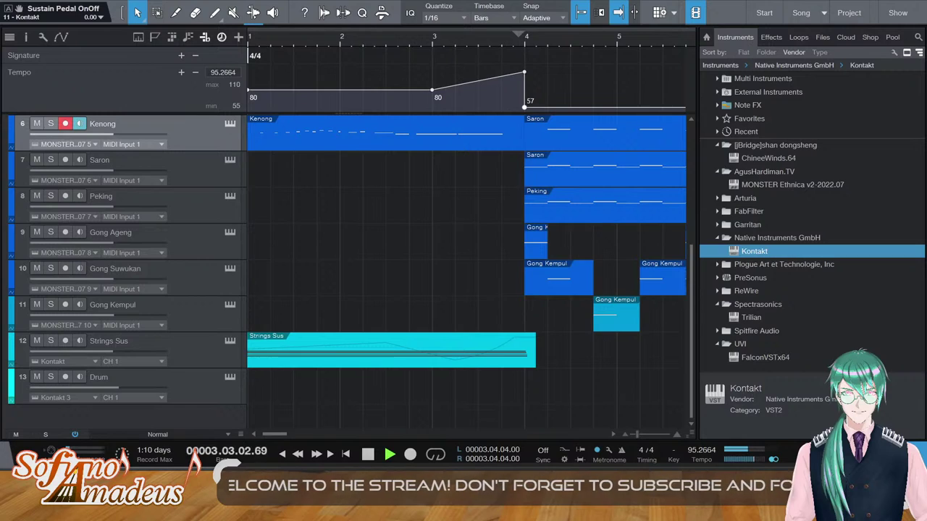
Raise the Strings Sus modulation low point in bar 3 to about 40, bend the descent into it into a gentle curve, and play it back
double_click(457, 350)
key("space")
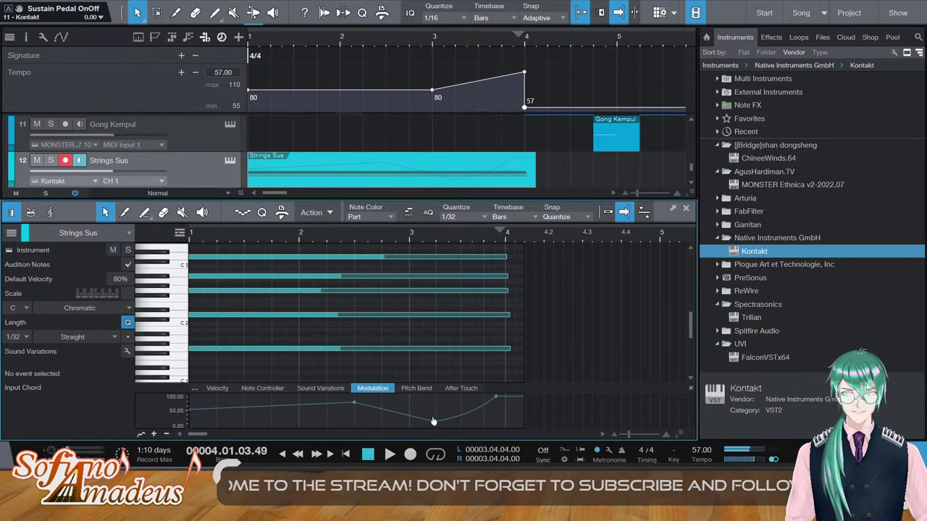
left_click_drag(433, 421, 433, 415)
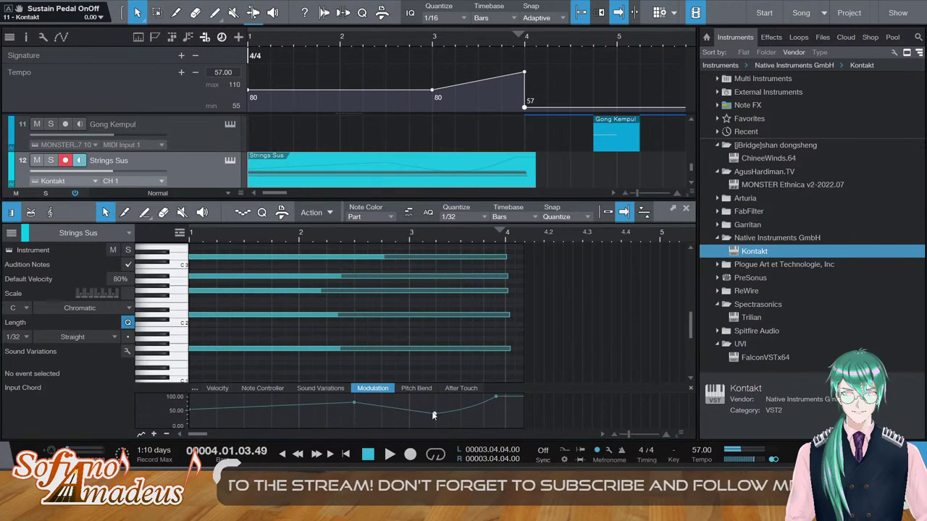
key("space")
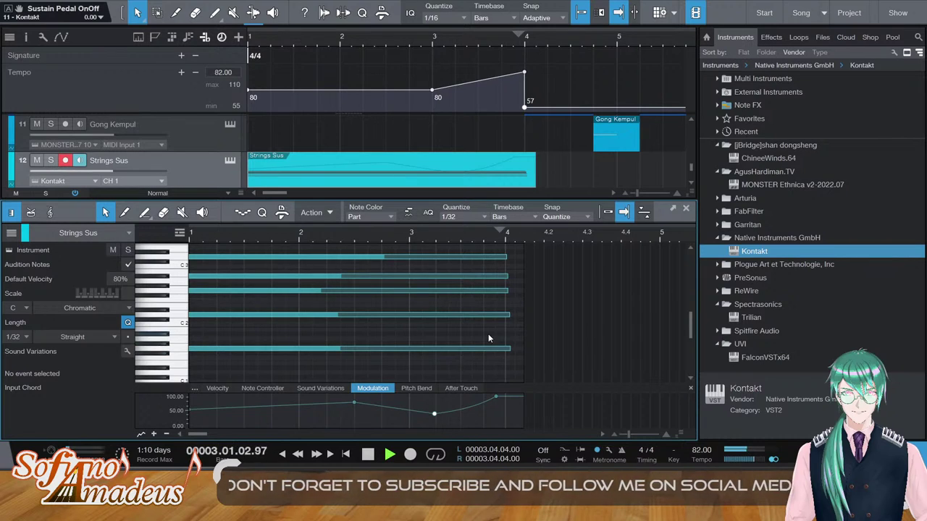
key("space")
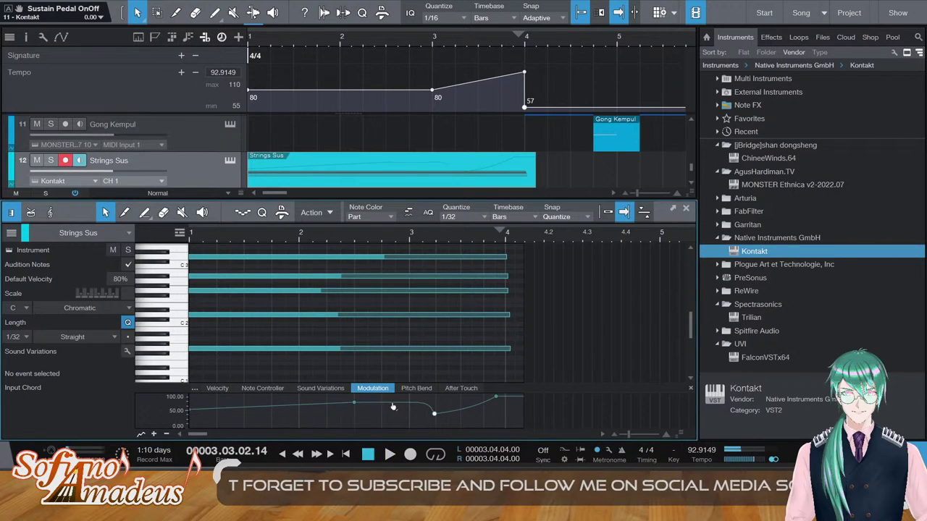
key("Home")
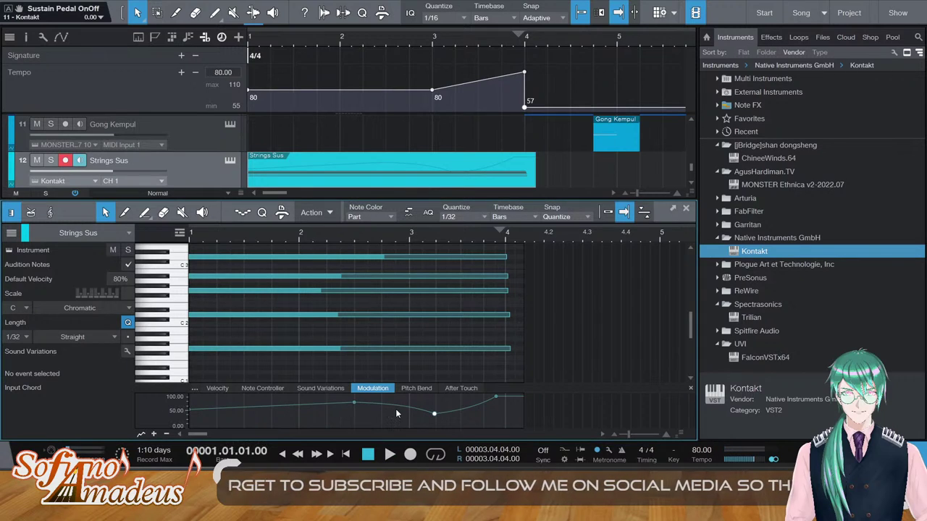
key("space")
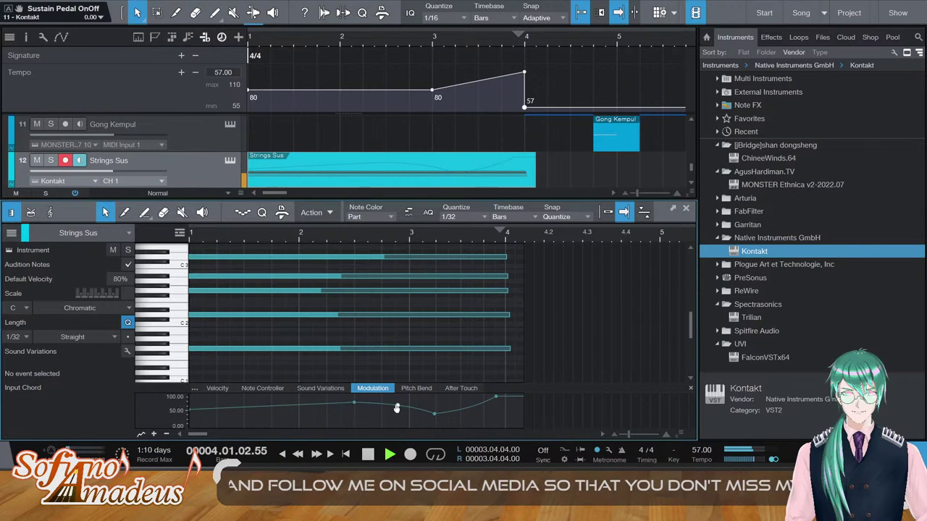
key("space")
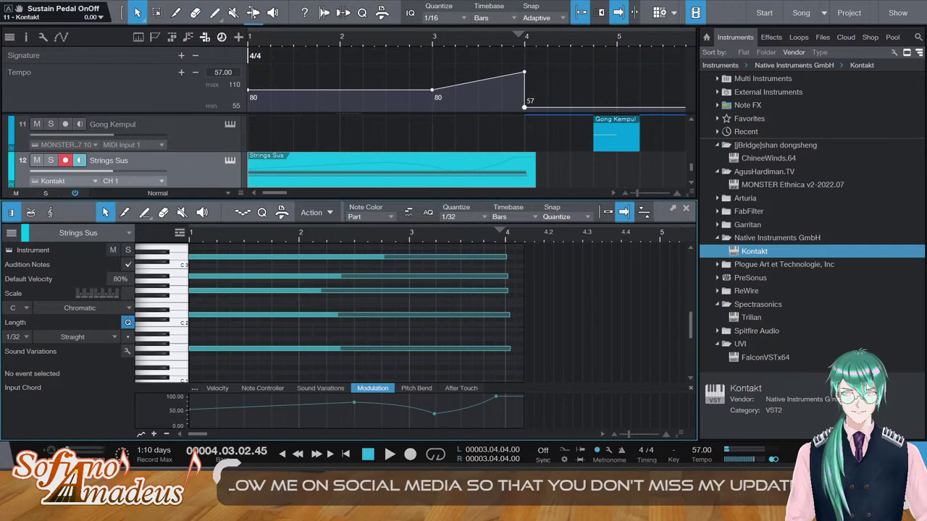
Add a new Kontakt instrument track directly below Strings Sus and name it Strings Spic
key("F2")
scroll(569, 389, "right", 5)
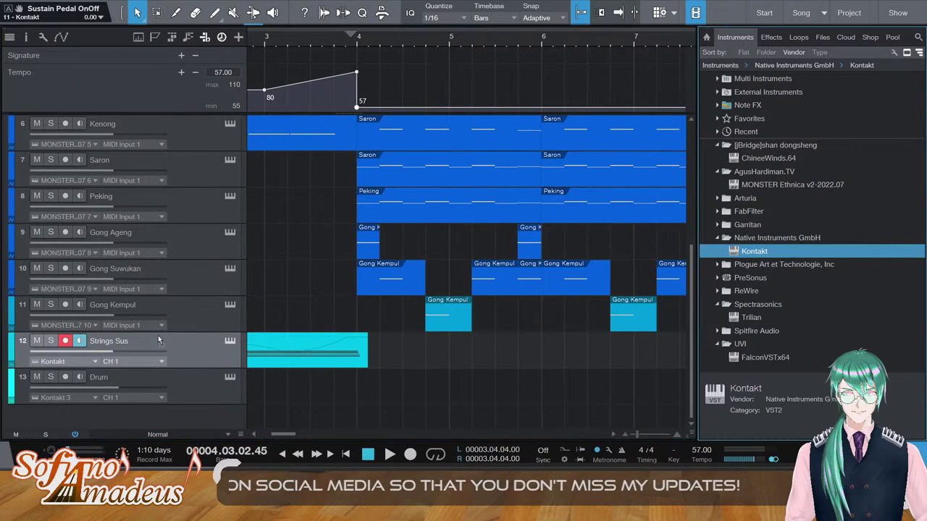
left_click_drag(174, 374, 174, 375)
double_click(112, 379)
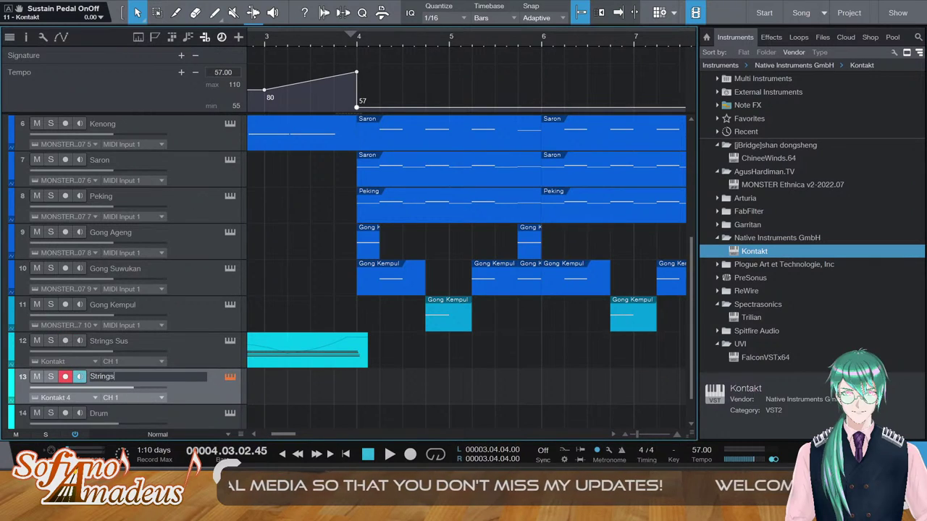
key("Return")
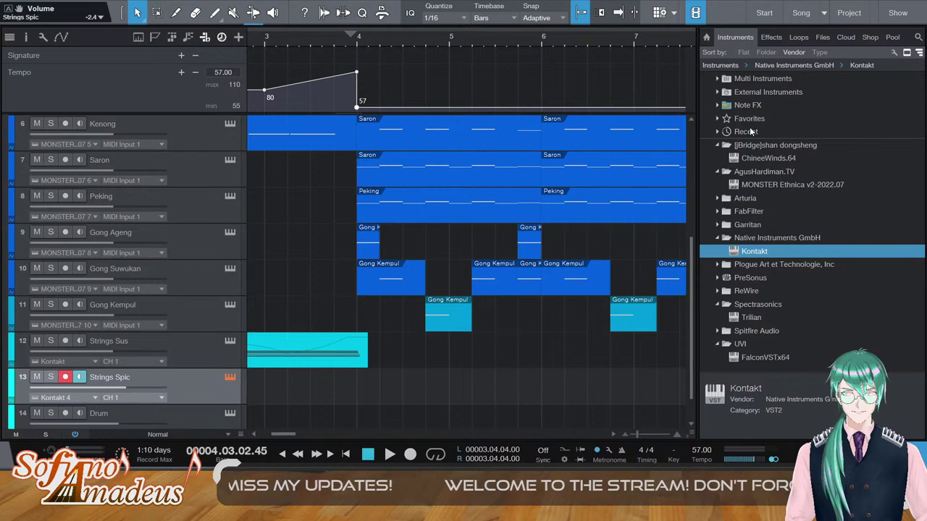
Look over the gamelan tracks, inspect the Bonang Panerus notes from bar 4 in the note editor, and return to the Bonang Barung part
scroll(550, 203, "up", 6)
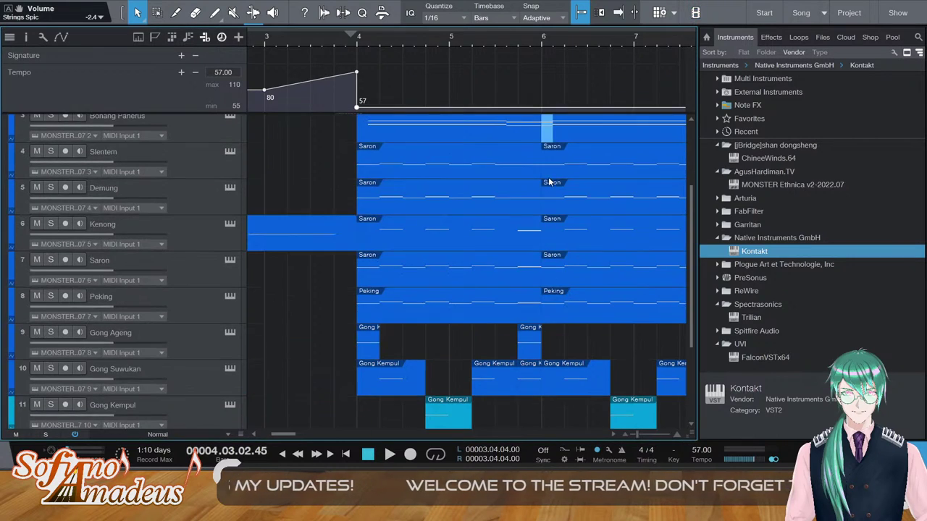
scroll(514, 262, "down", 5)
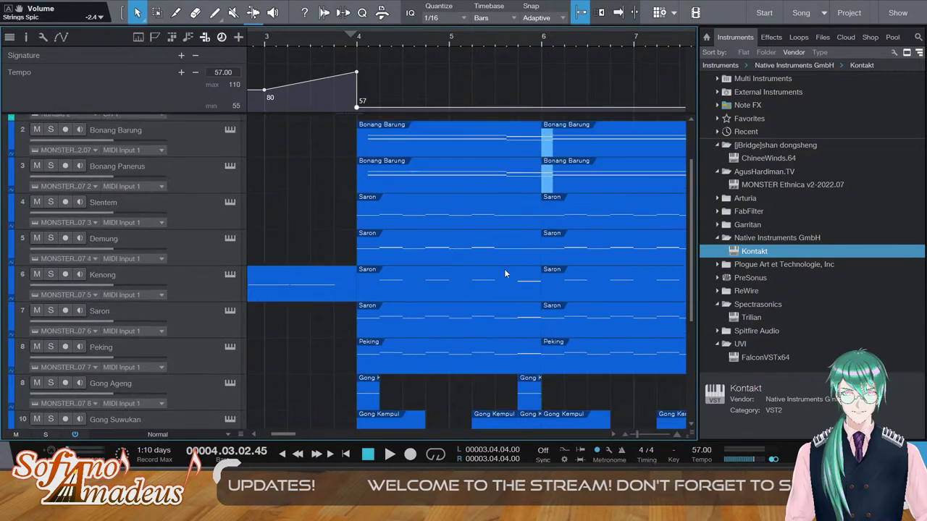
scroll(435, 289, "up", 4)
scroll(328, 351, "down", 2)
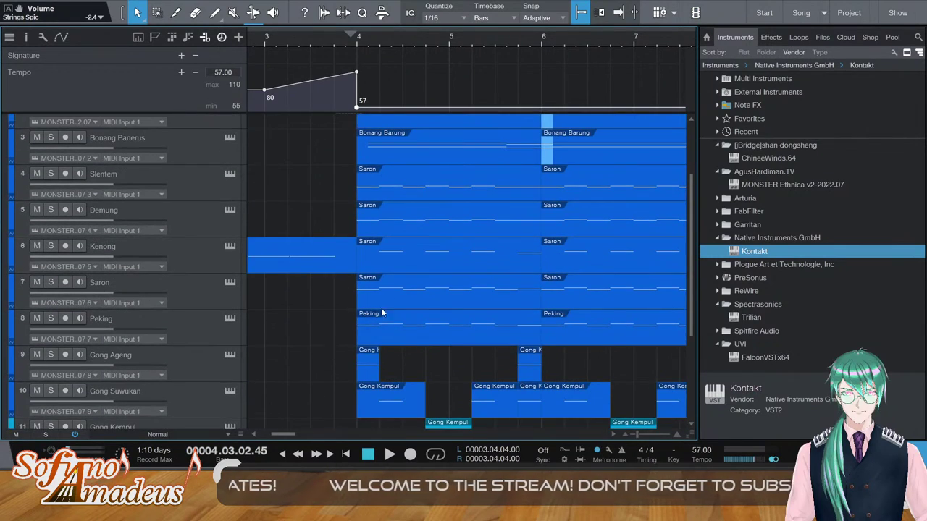
scroll(385, 278, "up", 3)
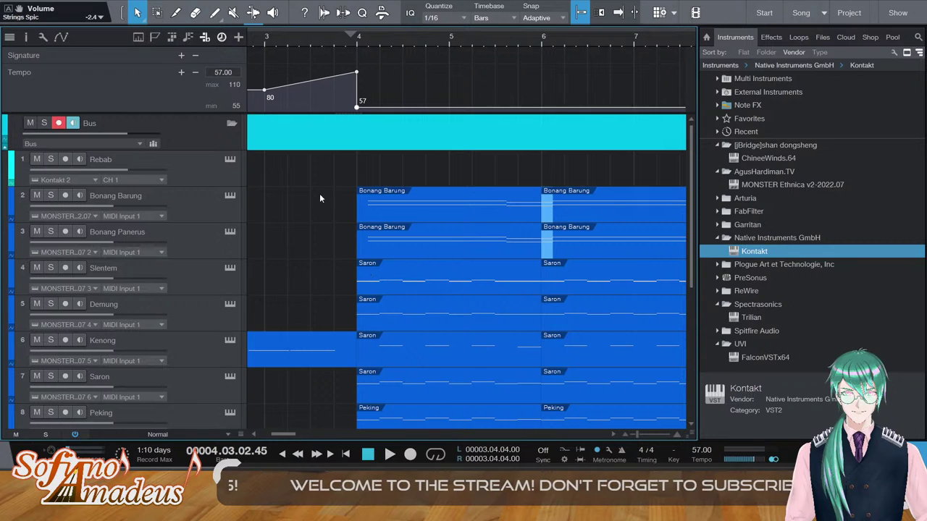
left_click(401, 200)
left_click(391, 236)
left_click_drag(325, 202, 386, 232)
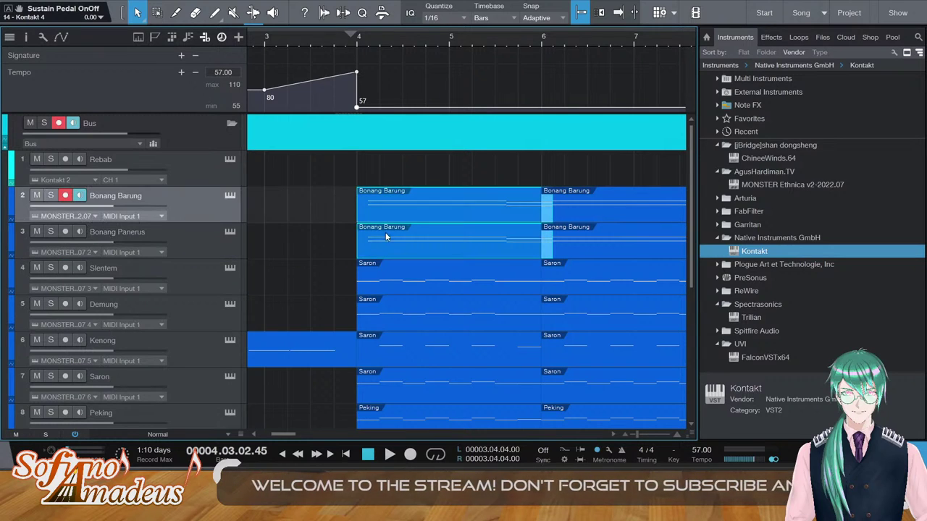
left_click(341, 233)
double_click(393, 233)
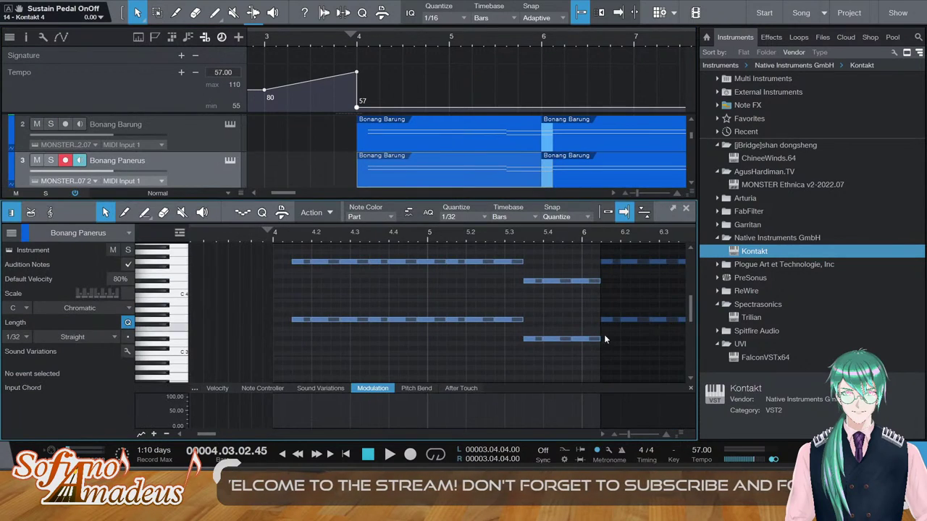
key("F2")
left_click(387, 209)
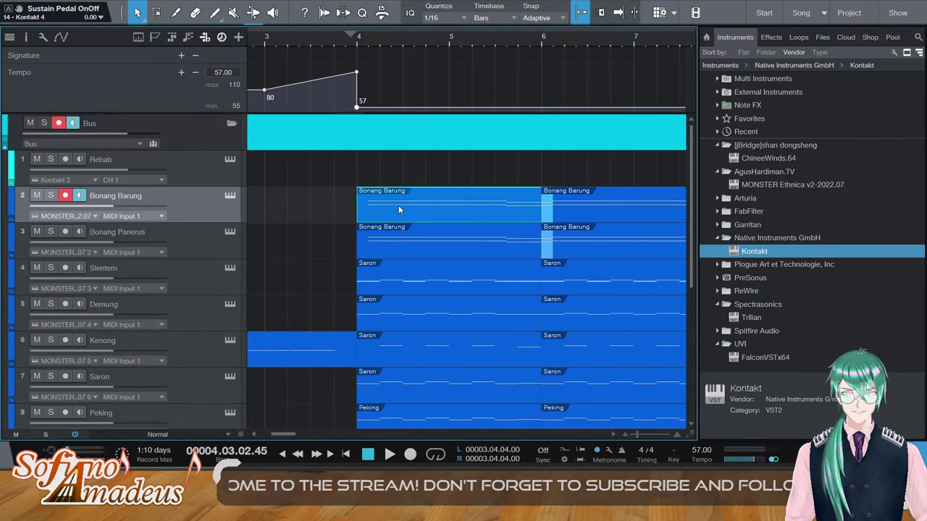
Play the full gamelan passage from bar 4 while reviewing the tracks down to Strings Spic and Drum
key("space")
scroll(374, 181, "down", 4)
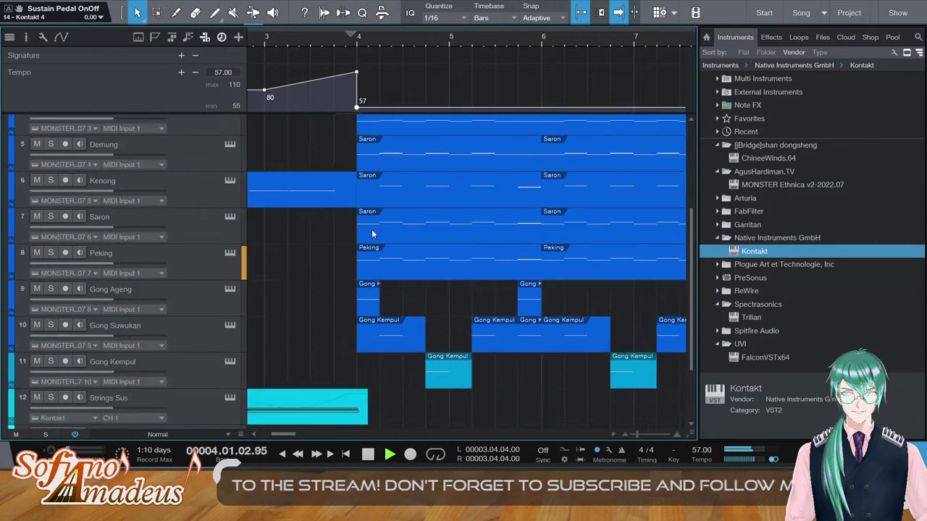
scroll(371, 228, "down", 3)
scroll(362, 242, "up", 3)
scroll(362, 243, "down", 3)
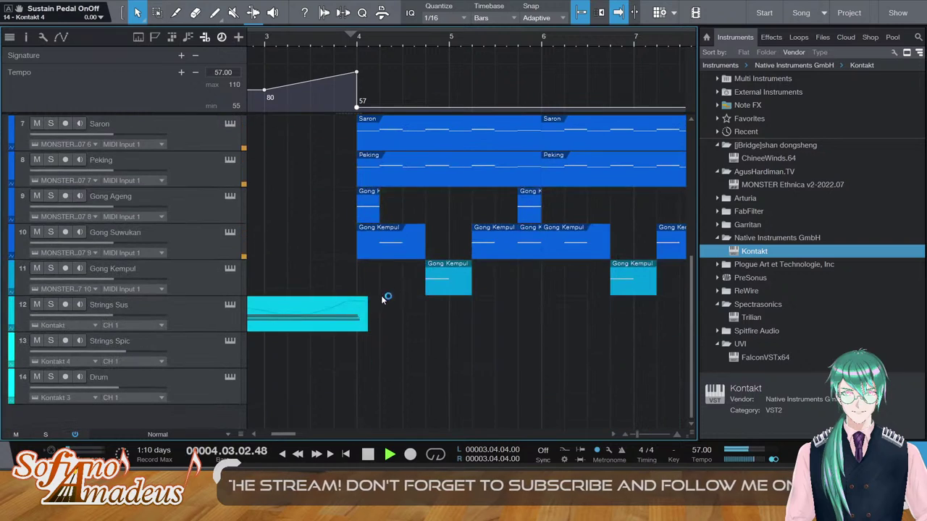
scroll(384, 300, "up", 5)
scroll(385, 306, "down", 5)
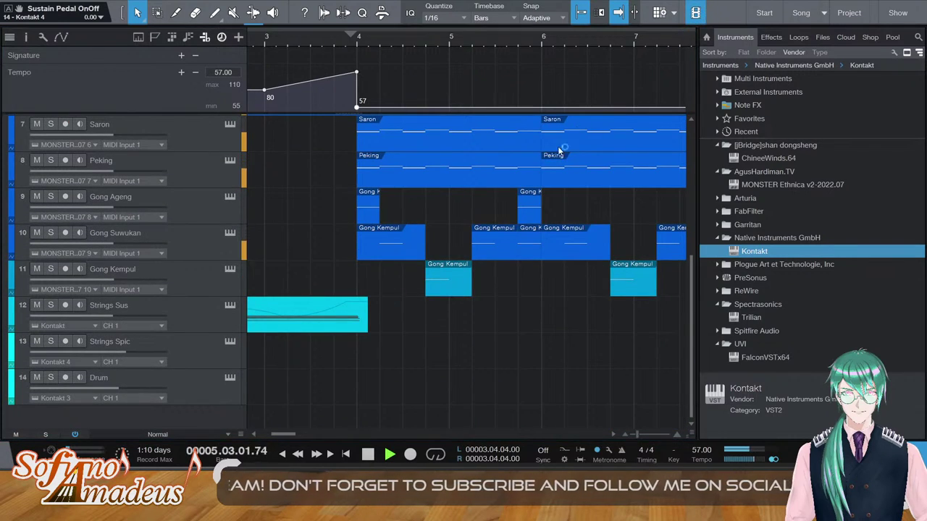
key("space")
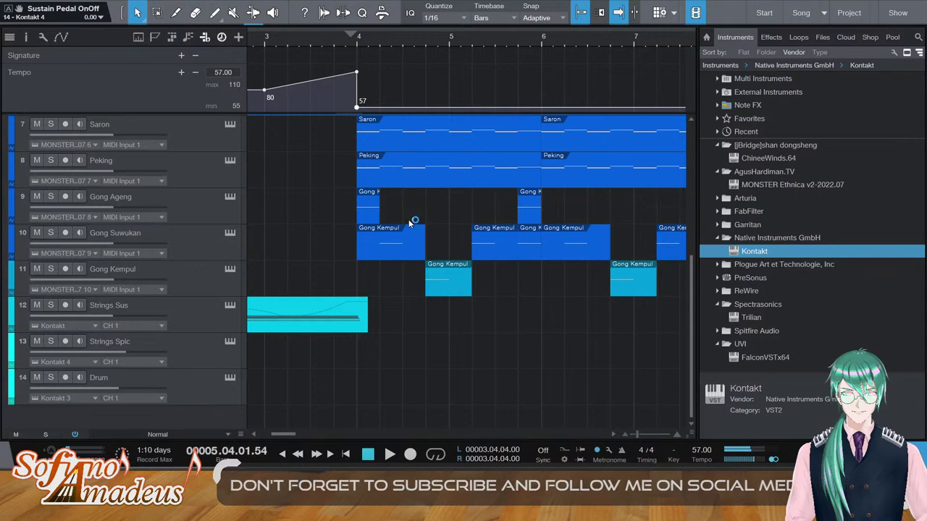
Play the transition around bar 10 and compare the ending gamelan parts with the Rebab and Drum parts
key("Home")
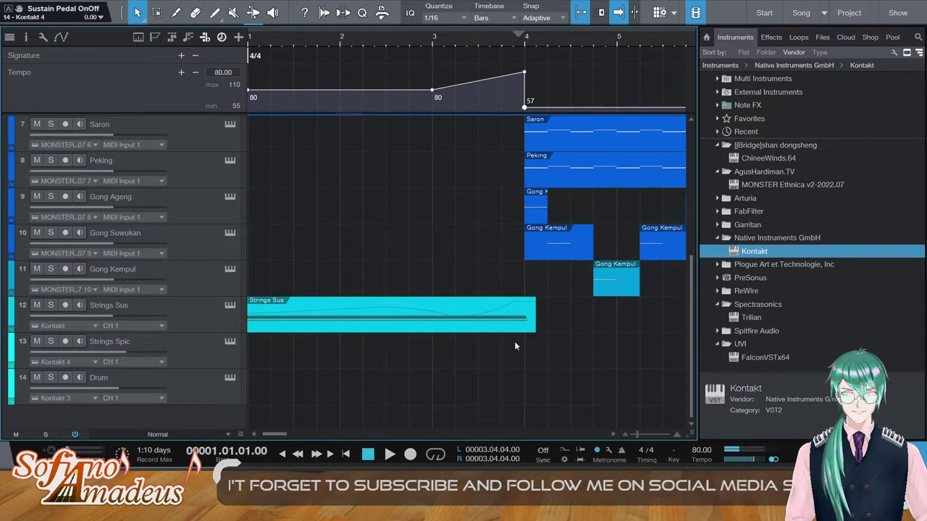
double_click(525, 38)
left_click_drag(278, 435, 308, 435)
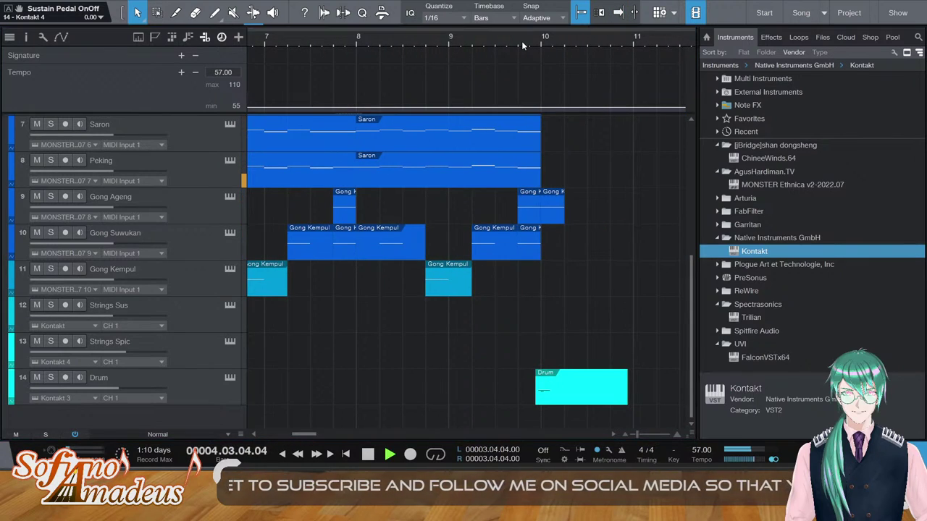
scroll(587, 188, "up", 8)
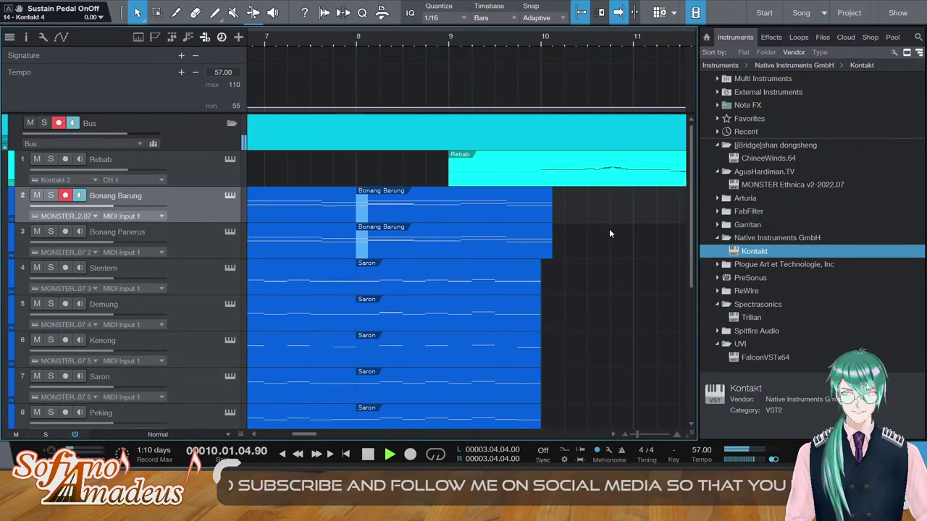
scroll(586, 356, "down", 8)
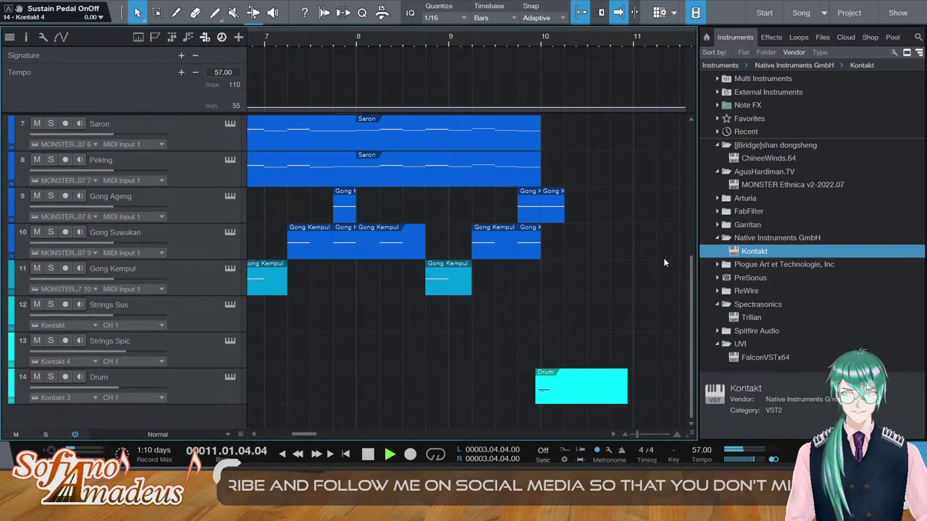
key("space")
scroll(648, 276, "up", 7)
scroll(637, 263, "down", 5)
scroll(632, 256, "up", 8)
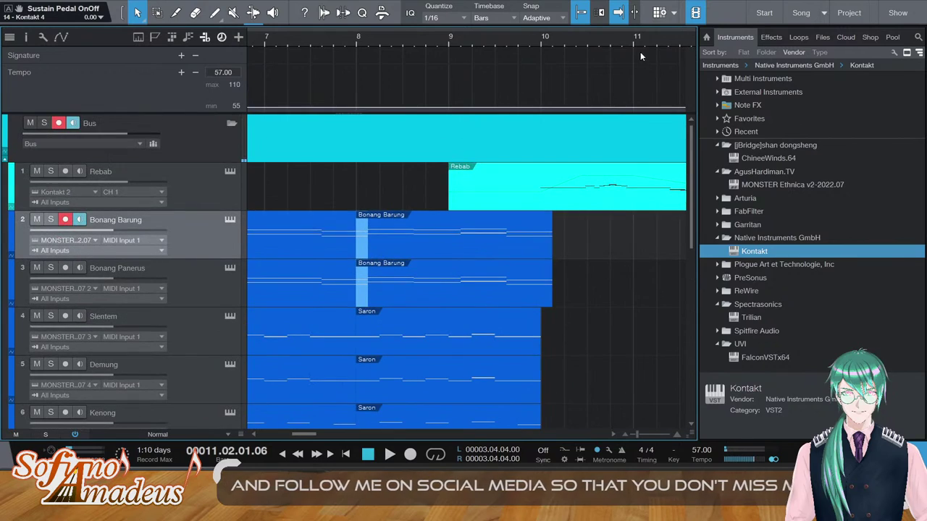
Add tempo points at bars 10 and 11 and ramp the tempo up to 73 before it drops back to 57 at bar 11
left_click(630, 41)
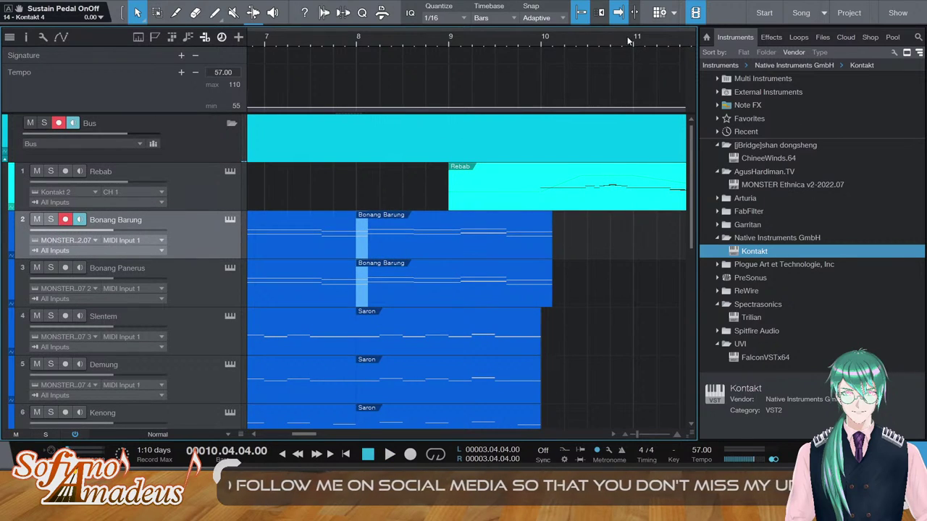
key("space")
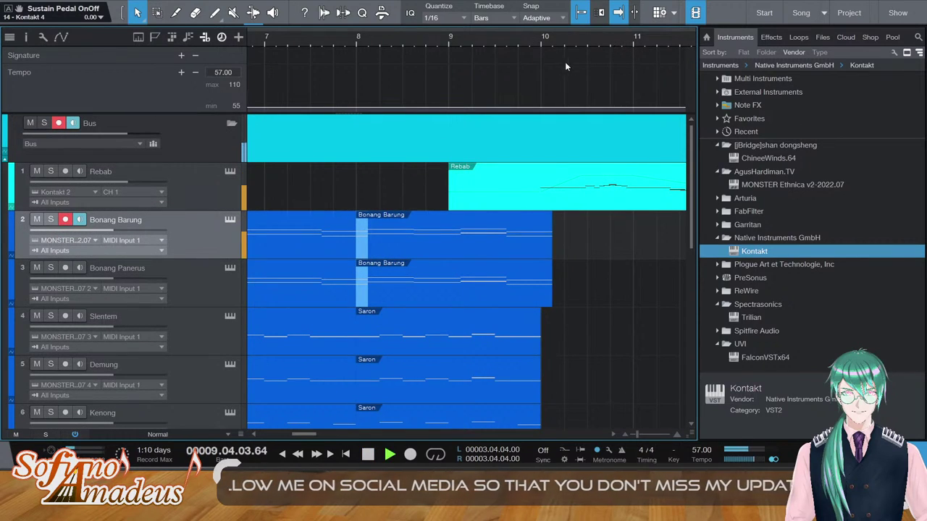
left_click(540, 107)
left_click(633, 108)
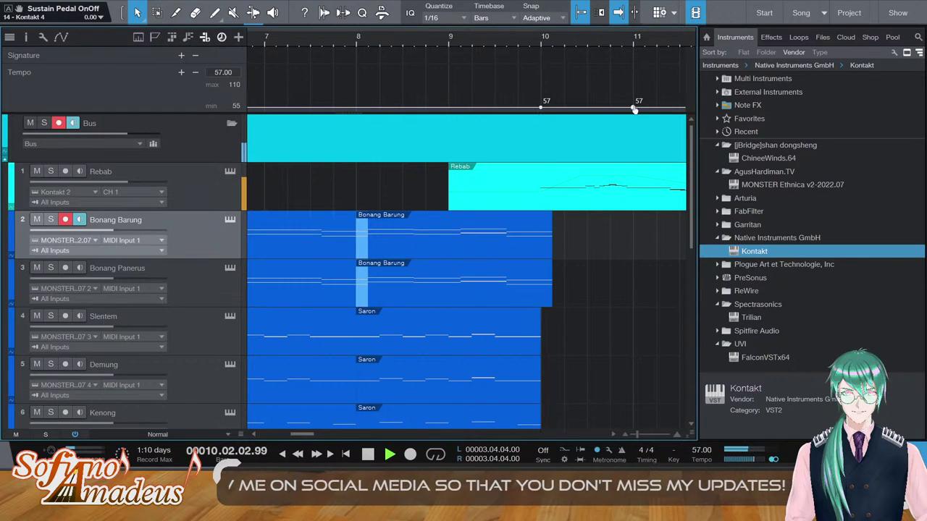
key("space")
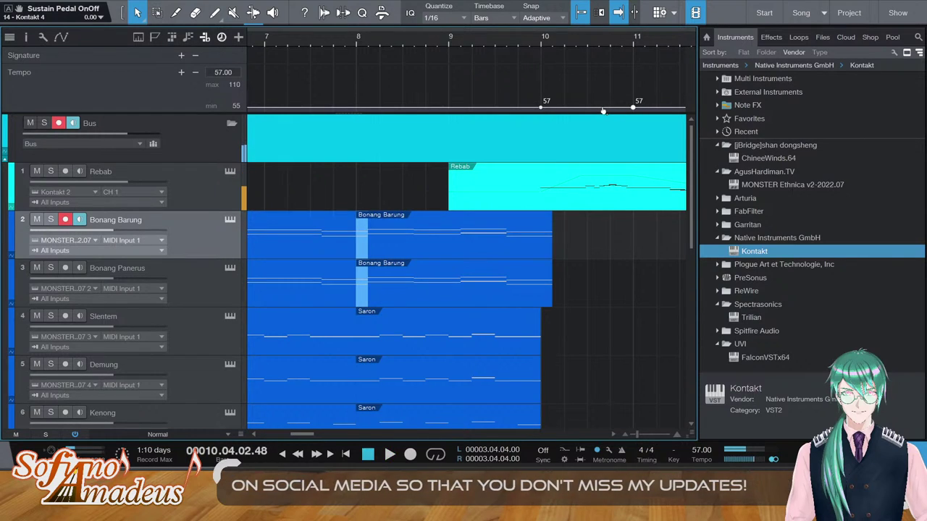
left_click_drag(627, 108, 633, 96)
key("space")
Raise the bar 10 tempo point to 73 to hold one steady tempo through the bar, and play the change back
left_click(541, 45)
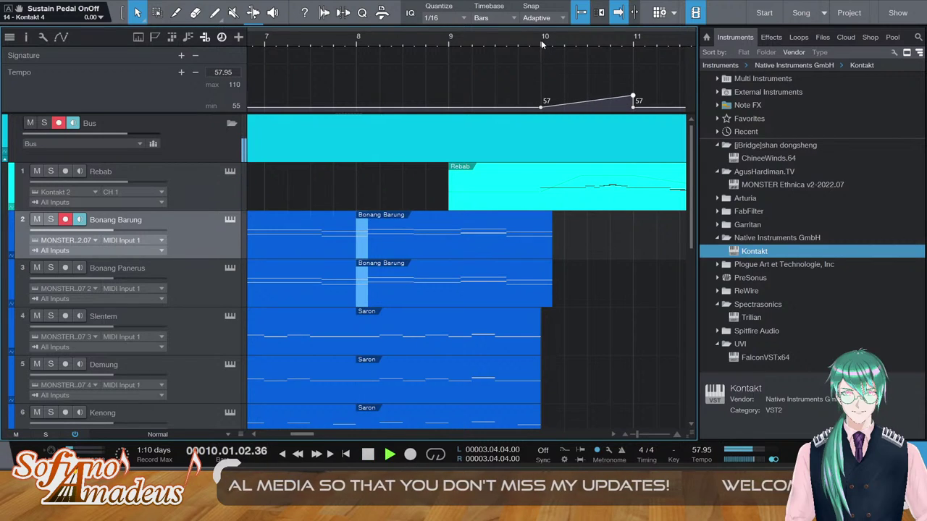
left_click_drag(541, 107, 546, 98)
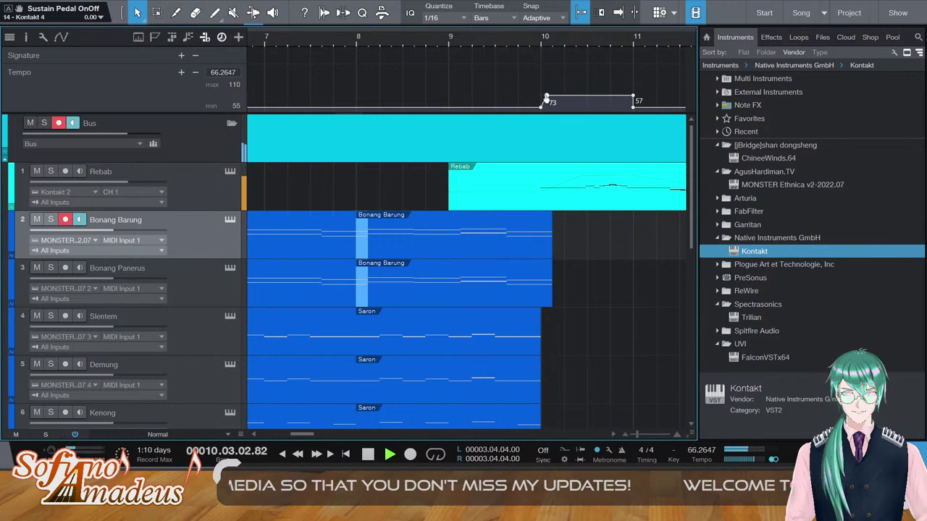
left_click(557, 42)
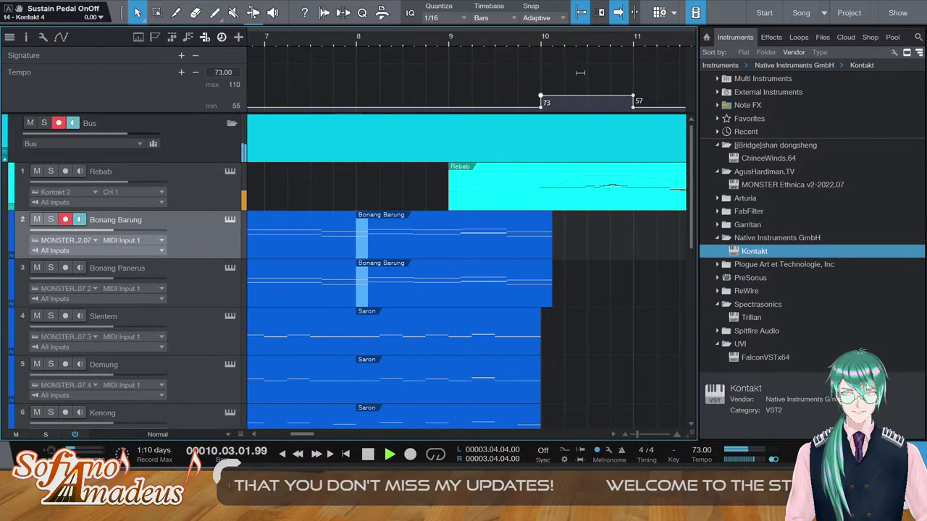
key("space")
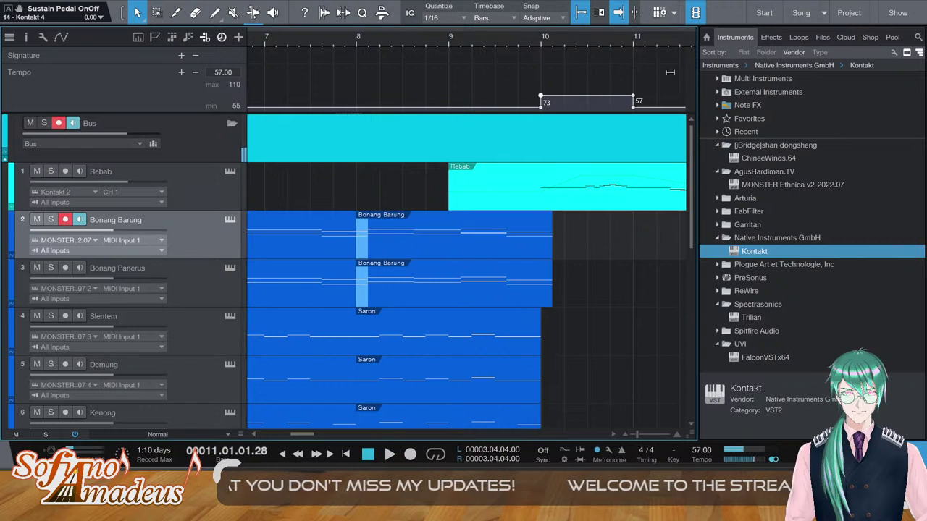
left_click(527, 43)
key("space")
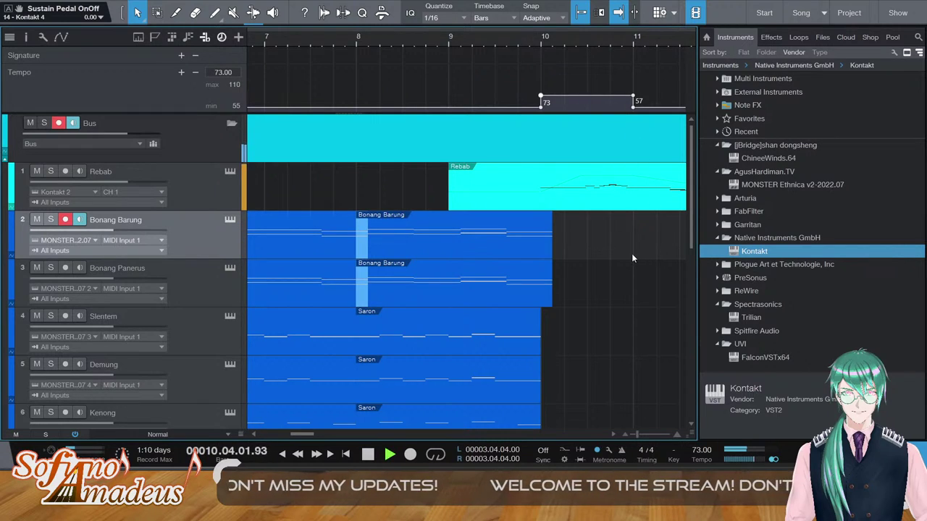
left_click(634, 43)
Create an empty one-bar part on the Drum track from bar 11 to bar 12
scroll(626, 273, "down", 10)
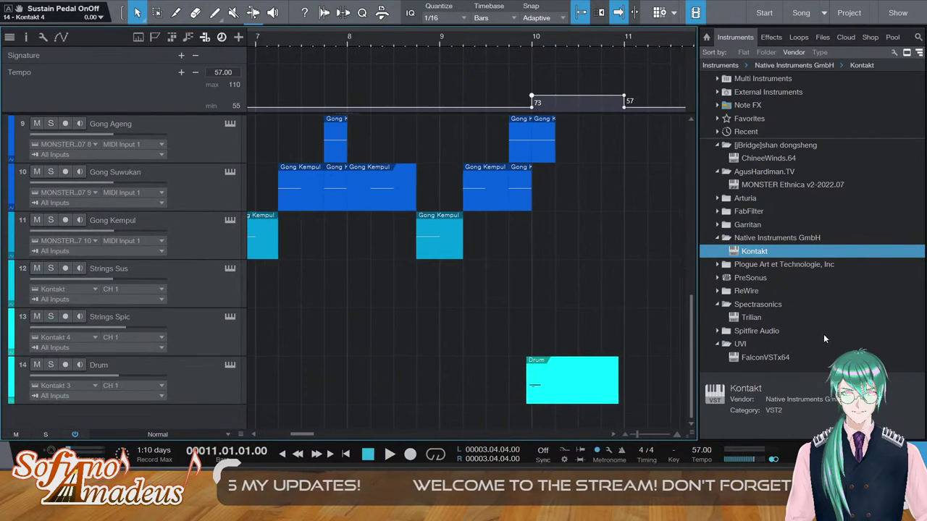
scroll(467, 272, "right", 5)
double_click(511, 389)
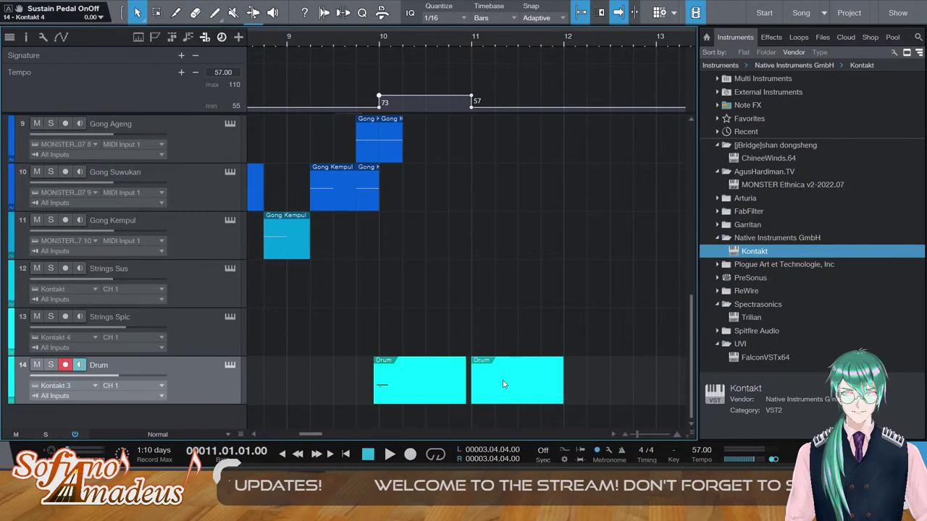
key("n")
Try placing the new Drum part directly against the preceding Drum part, and return it to bar 11
left_click_drag(502, 381, 496, 381)
double_click(496, 381)
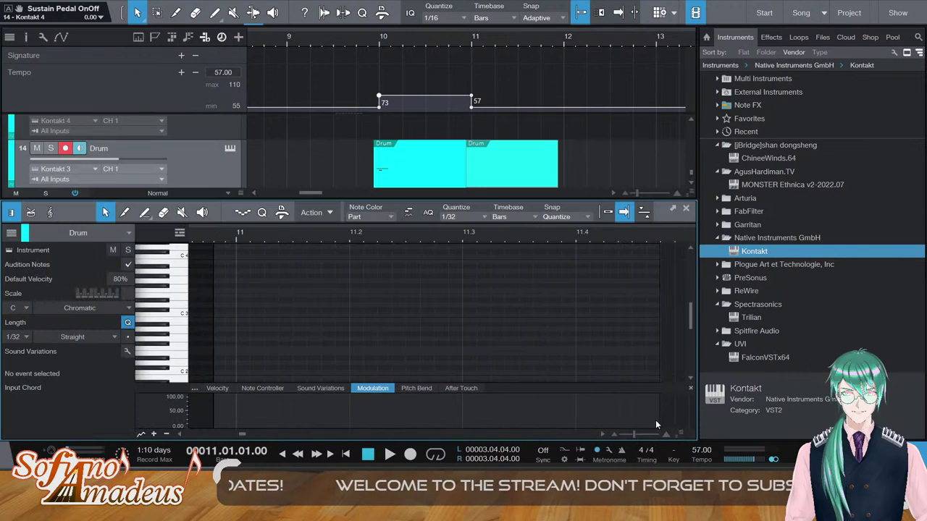
key("Delete")
left_click(796, 450)
key("ctrl+y")
key("ctrl+y")
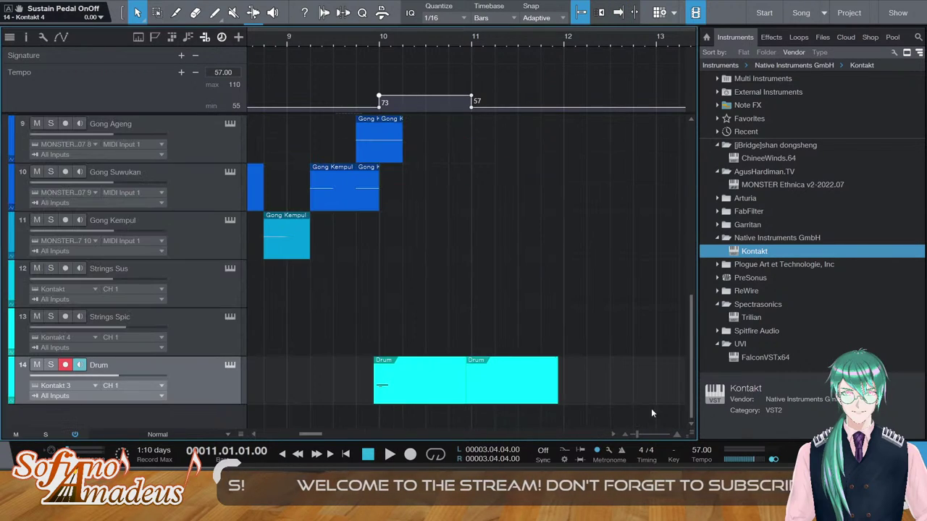
left_click_drag(518, 379, 524, 379)
Add a C2 note to the new Drum part, align it exactly to the start of bar 11 at 11.01.01.00, and play it
double_click(509, 379)
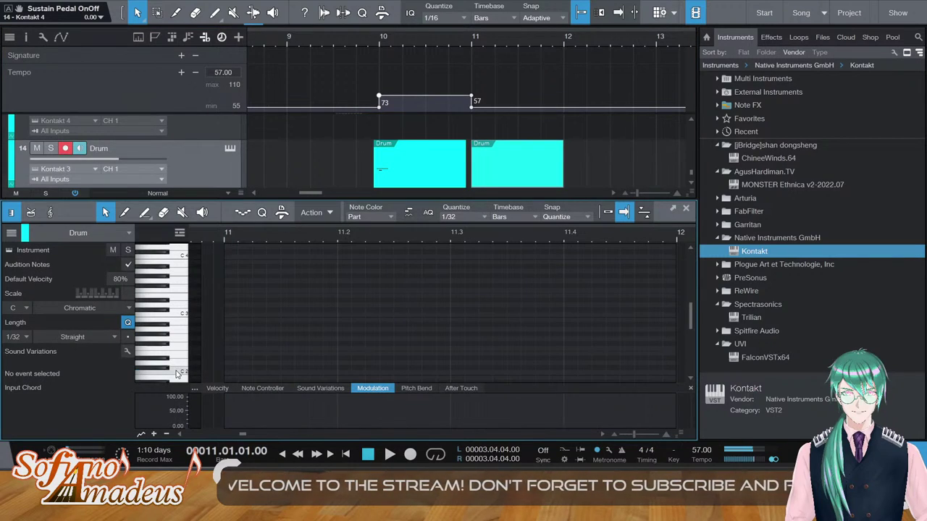
left_click(228, 373)
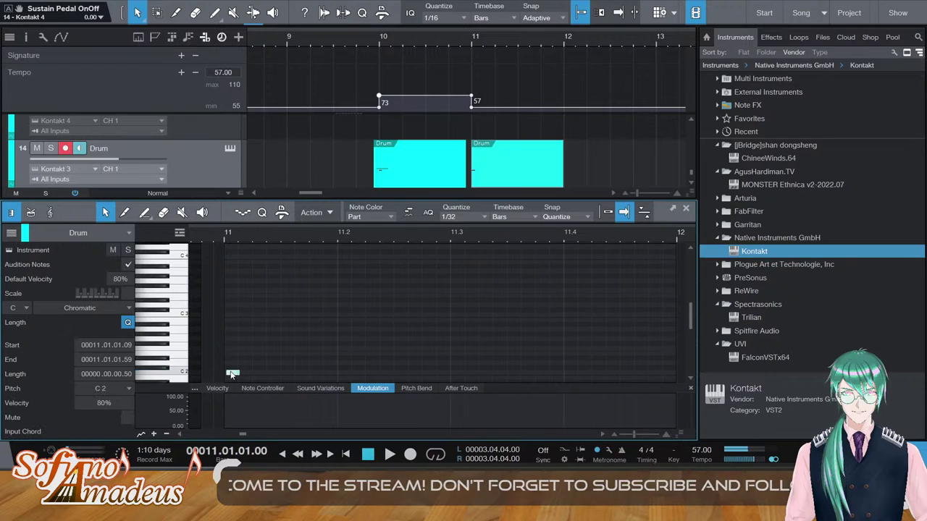
key("w")
key("n")
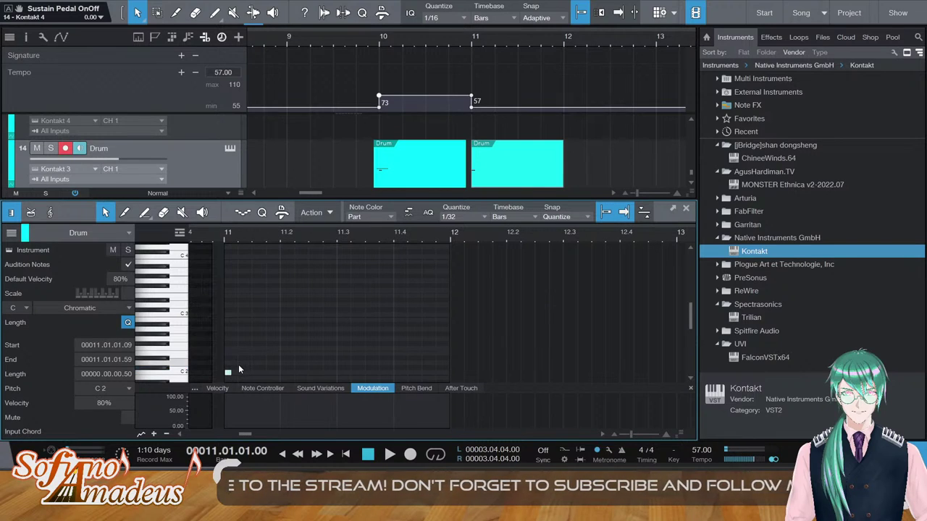
key("e")
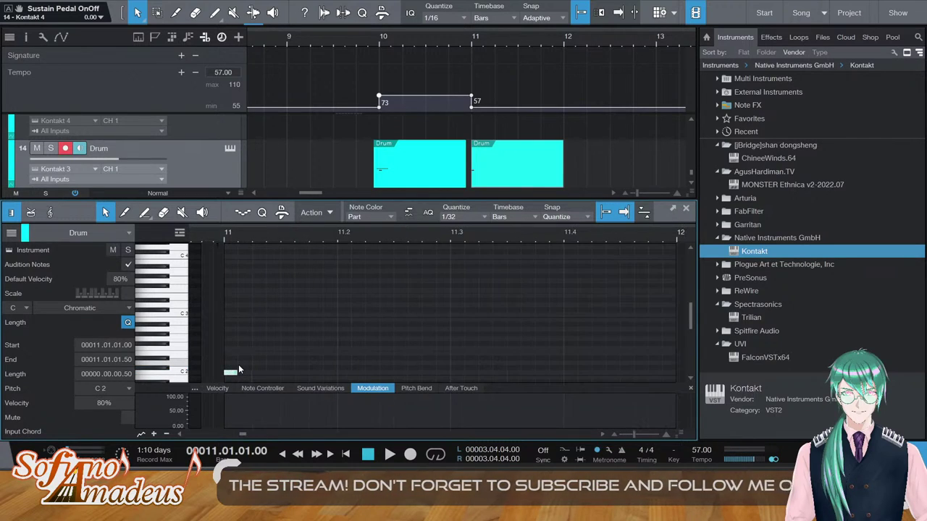
key("space")
key("space")
Add a D2 drum note at 11.01.02.00 and lower its velocity to 55%
left_click(259, 355)
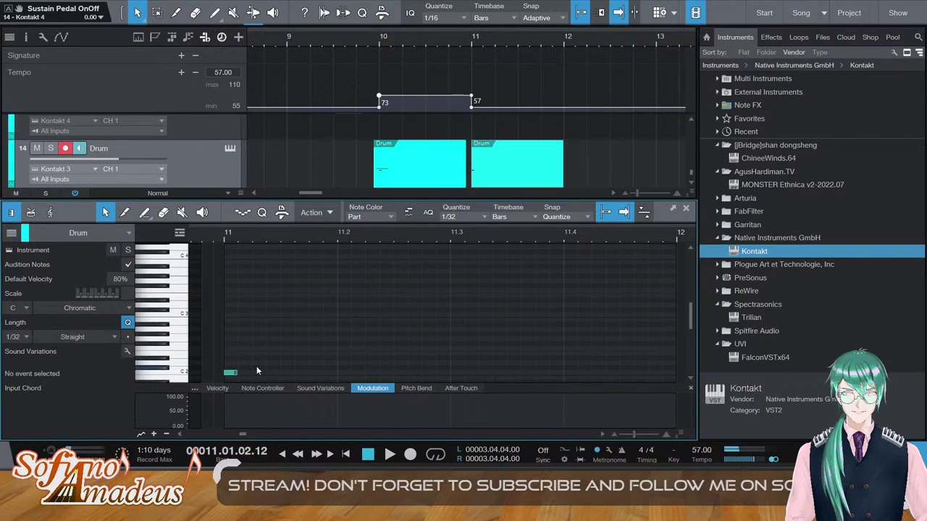
left_click(258, 362)
left_click(217, 389)
left_click(252, 410)
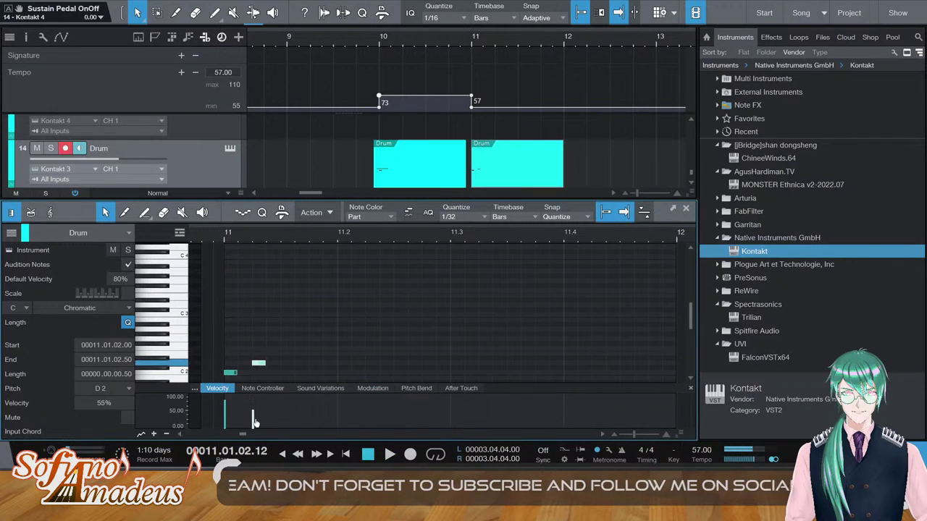
Lower the D2 drum note's velocity to 37%, duplicate the C2–D2 pair within beat 1, and reduce the copied C2's velocity
left_click(252, 416)
left_click_drag(286, 363, 229, 379)
key("d")
left_click(276, 382)
left_click_drag(281, 415, 282, 426)
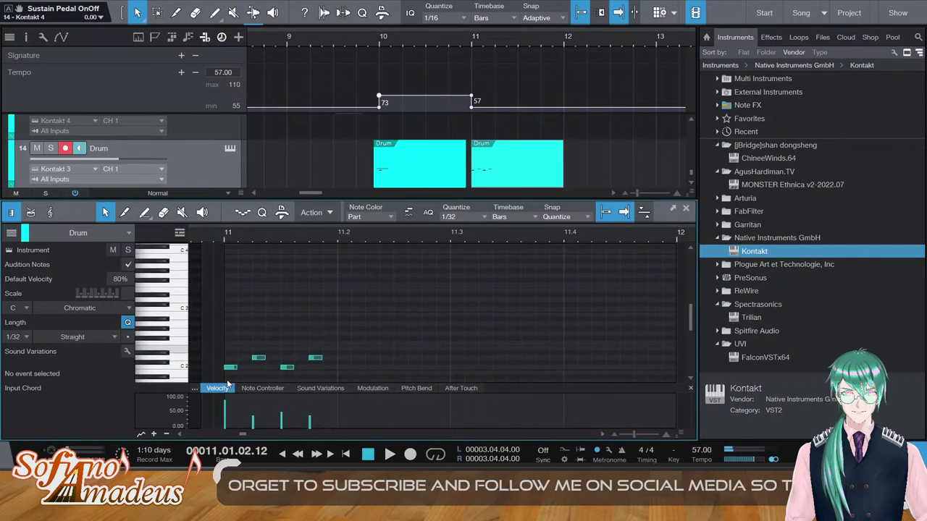
Duplicate the whole four-note drum pattern twice to fill beats 2 and 3 of bar 11
key("ctrl+a")
key("ctrl+d")
key("ctrl+d")
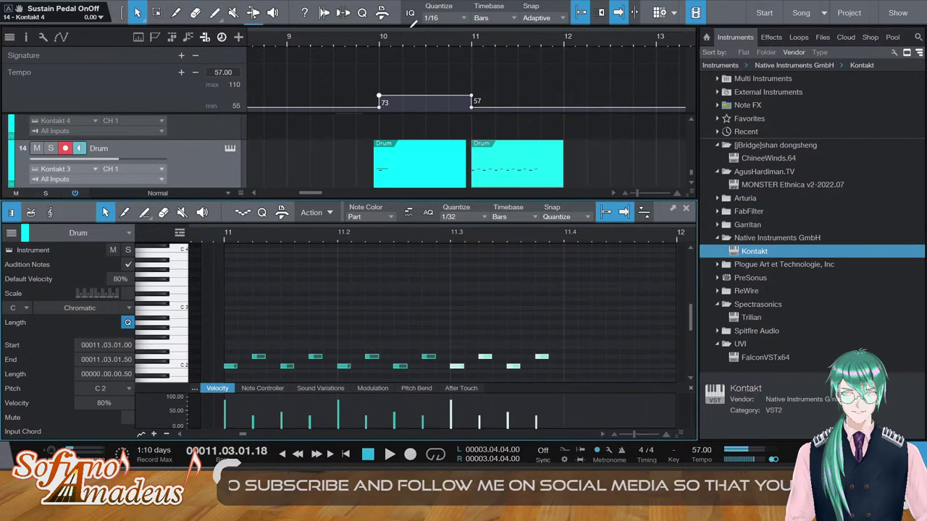
Spread the first four drum notes an eighth note apart across beats 1 and 2 of bar 11, and delete the remaining copies
left_click(544, 362)
left_click_drag(247, 375, 653, 387)
left_click_drag(345, 357, 404, 357)
scroll(680, 340, "down", 3)
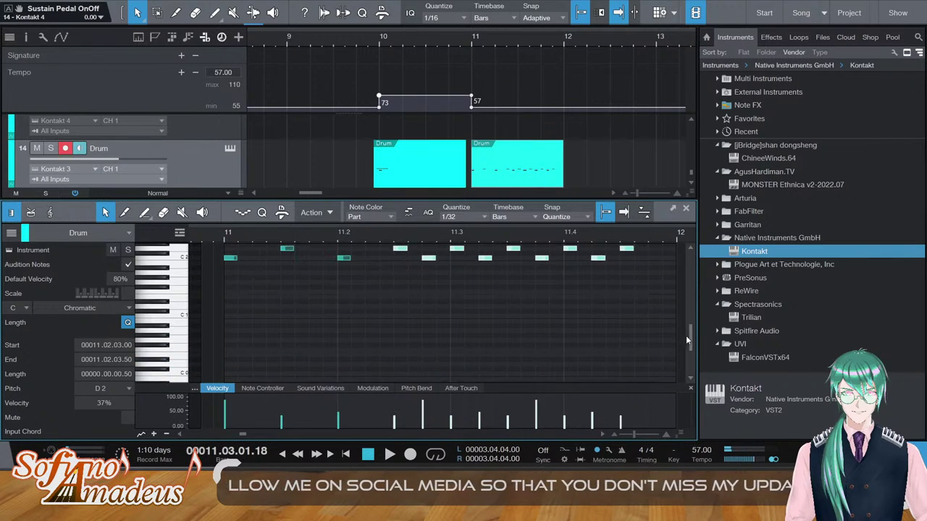
scroll(688, 320, "up", 5)
left_click(549, 370)
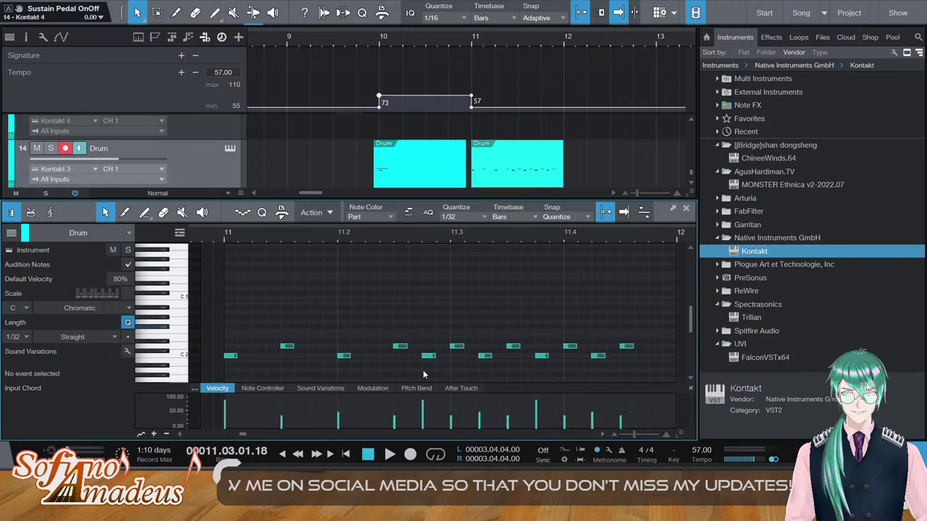
left_click_drag(424, 371, 637, 340)
key("Delete")
Duplicate the four spaced drum notes into beats 3 and 4 of bar 11, and play from just before bar 10
left_click_drag(454, 362, 177, 343)
key("d")
key("space")
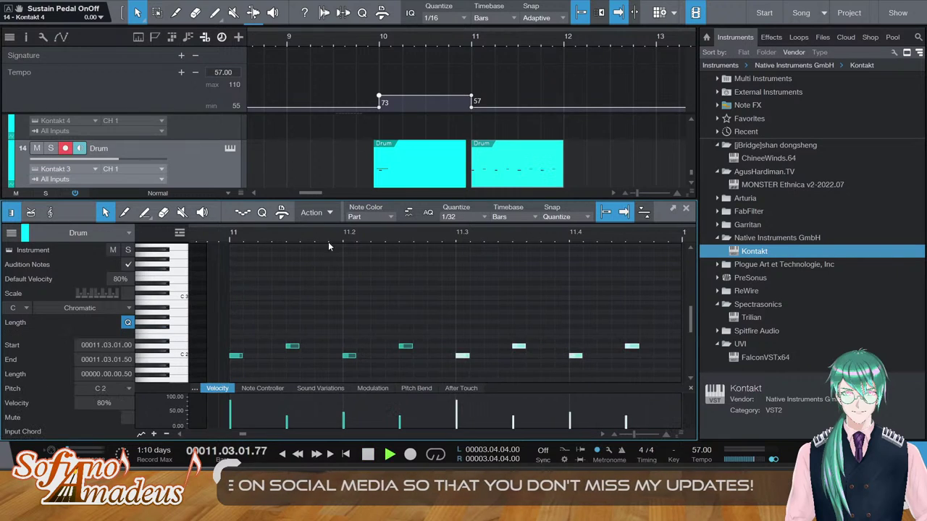
left_click(375, 41)
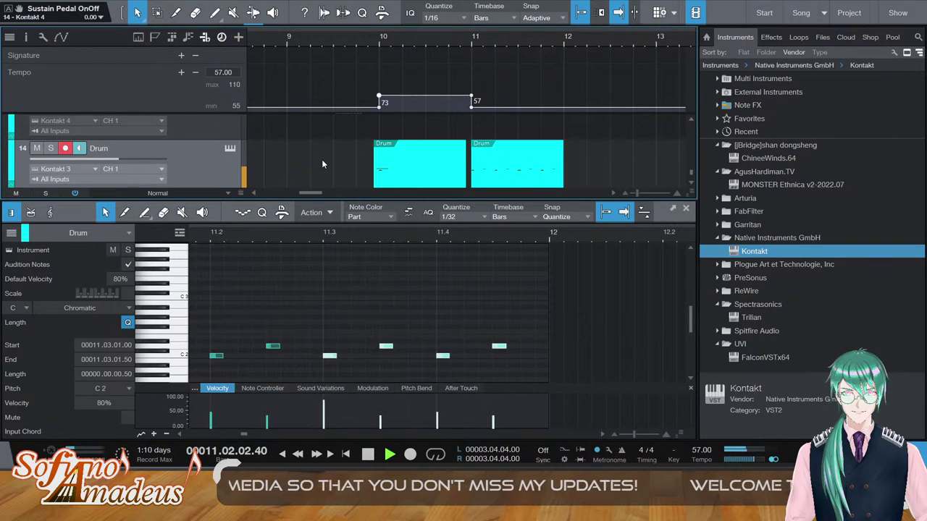
key("space")
left_click(365, 41)
Open the Rebab part, align the long D3 note to start exactly at 11.01.01.00, and play it
scroll(481, 149, "up", 10)
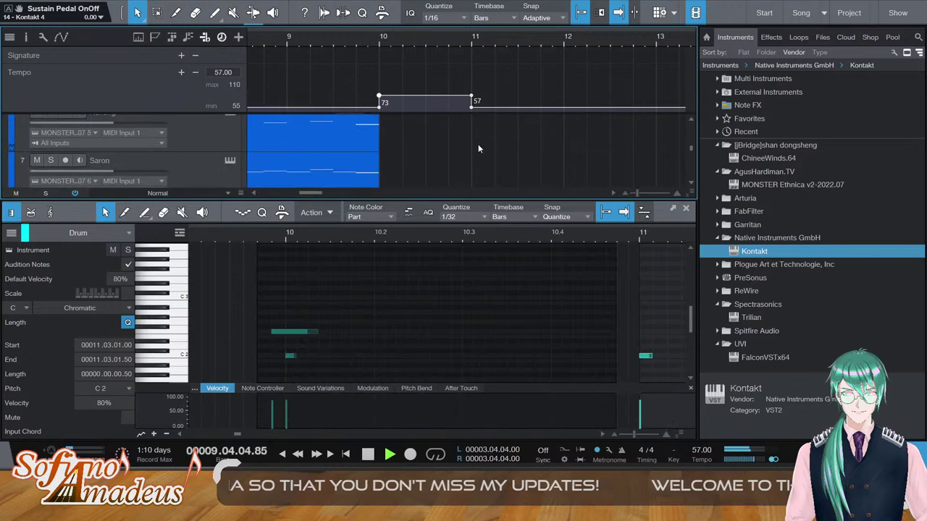
scroll(493, 138, "up", 2)
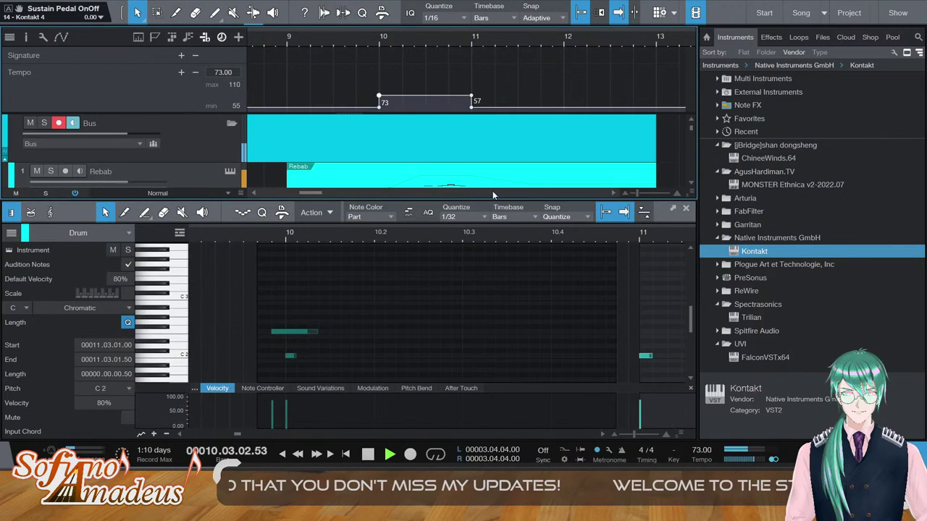
left_click(488, 177)
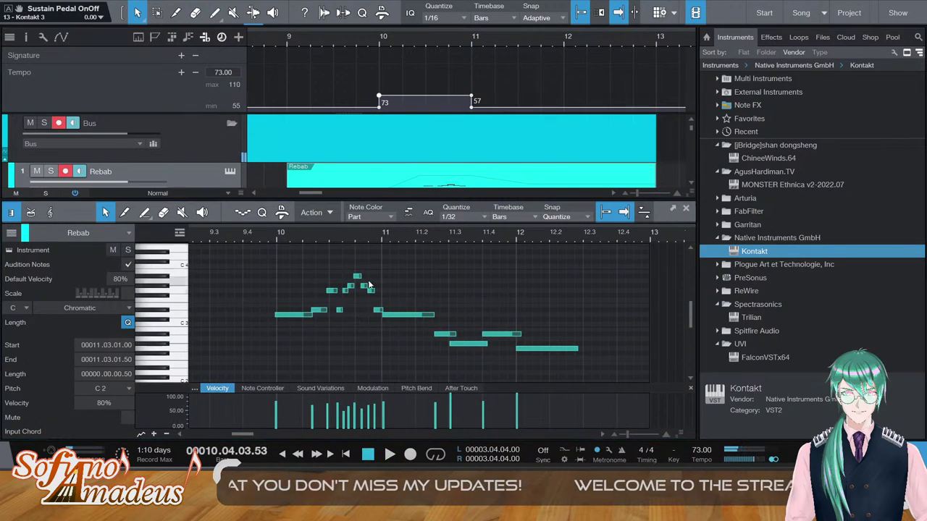
left_click(395, 316)
key("space")
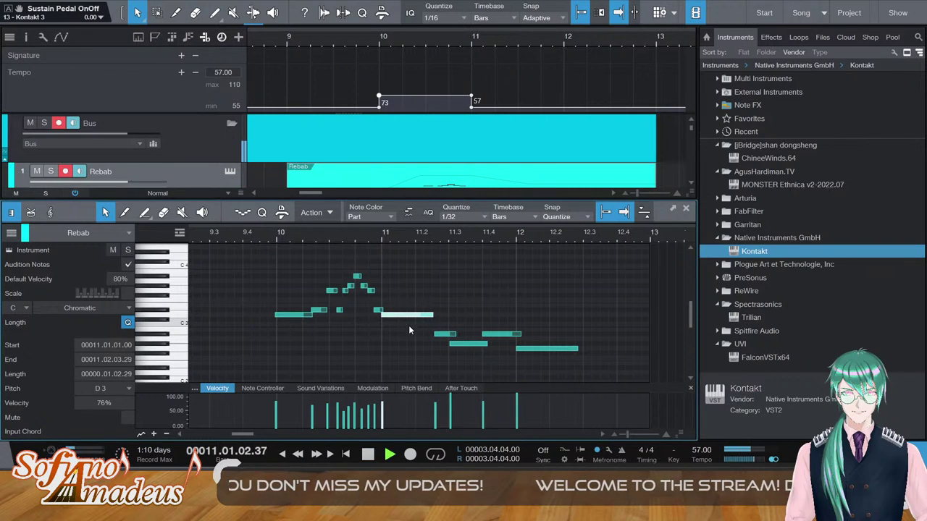
Reopen the Rebab part and extend the start of the A#2 note back to 11.02.03.00
key("F2")
scroll(532, 279, "down", 5)
scroll(532, 284, "up", 5)
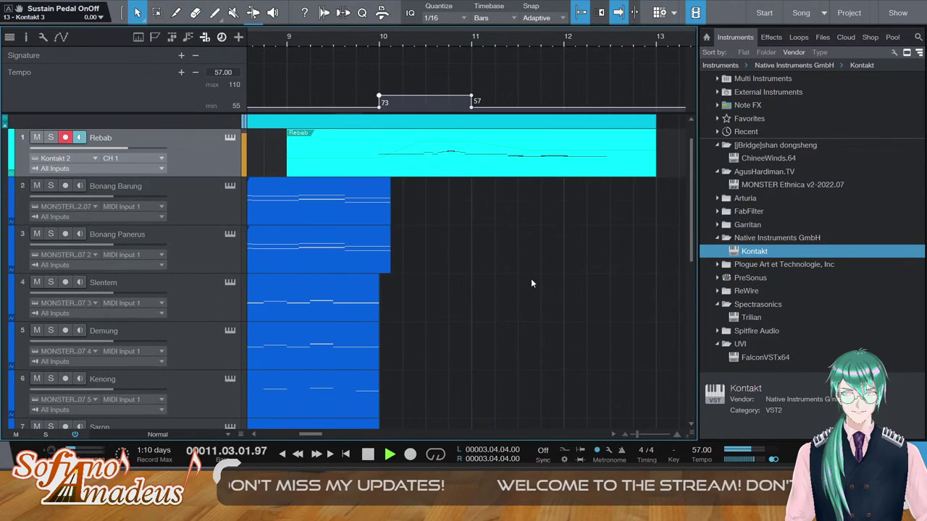
double_click(511, 150)
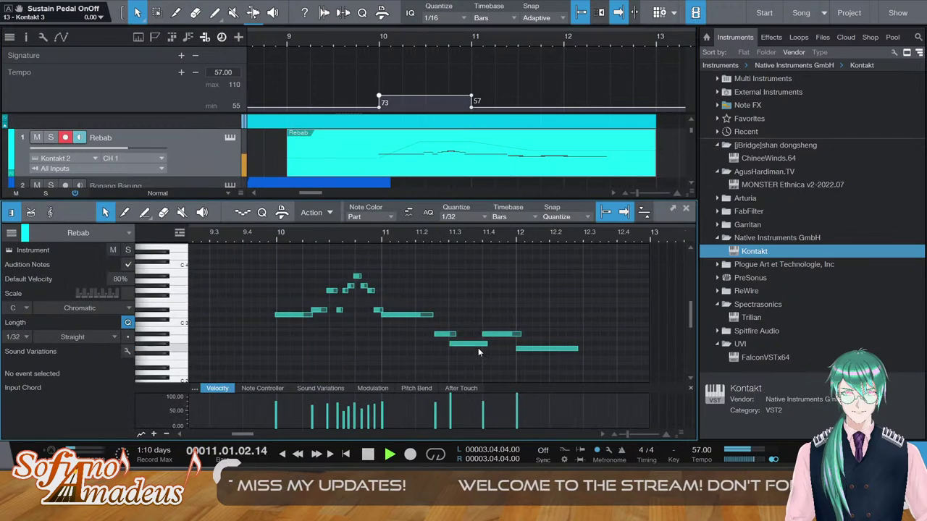
key("space")
left_click_drag(435, 335, 429, 335)
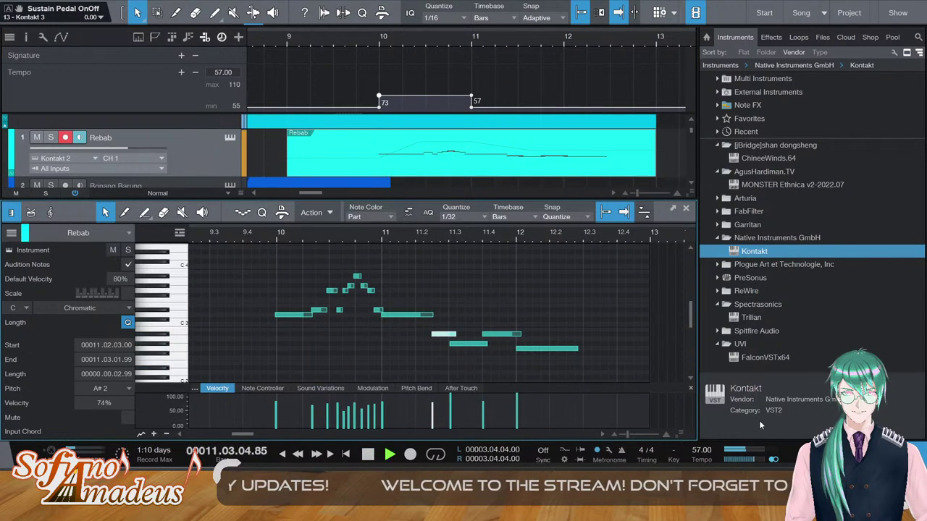
Close the Rebab part and open the bar 11 Drum part for note editing
key("F2")
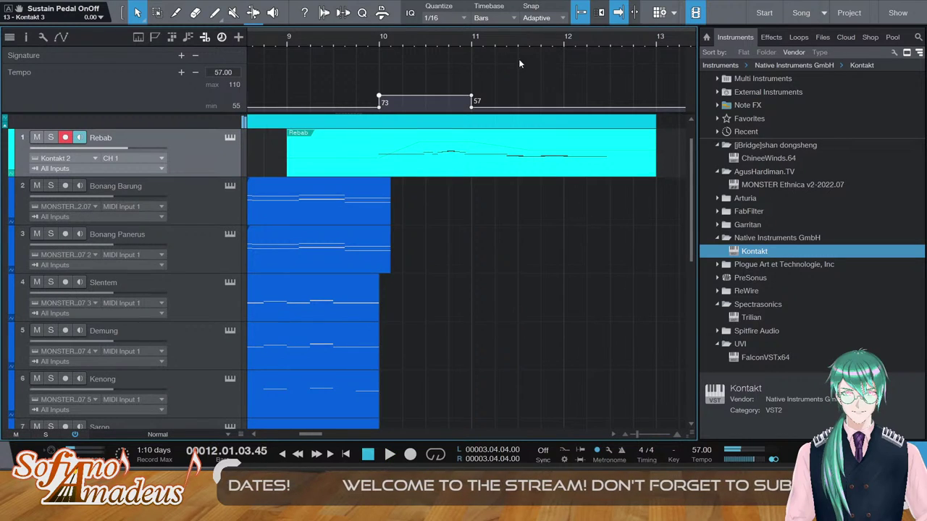
scroll(507, 244, "down", 8)
double_click(516, 380)
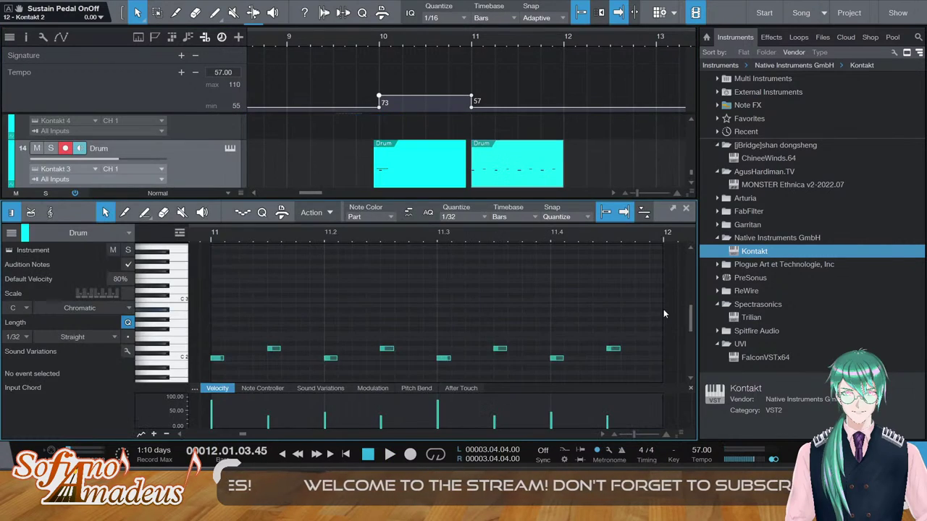
Try shifting all bar 11 drum velocities, auditioning the first note at 63% and 88%, and undo the changes
left_click(217, 357)
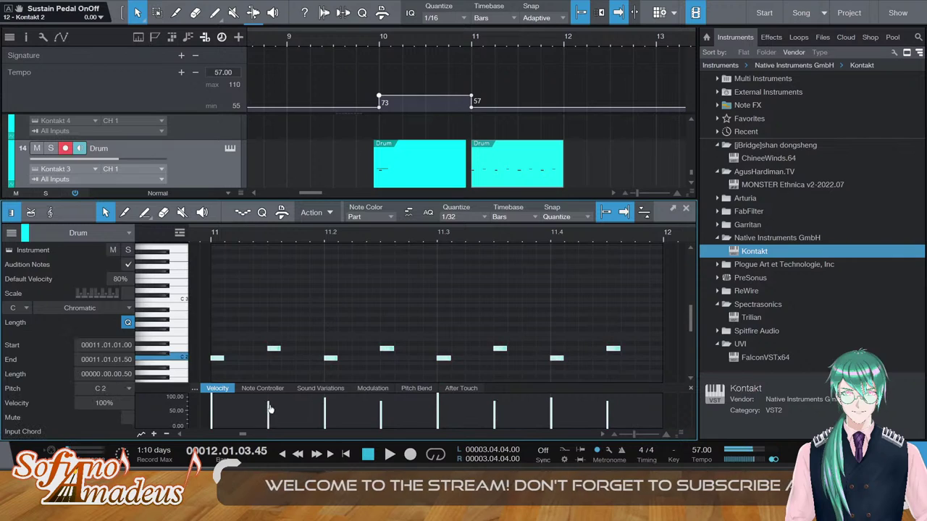
left_click_drag(270, 407, 270, 422)
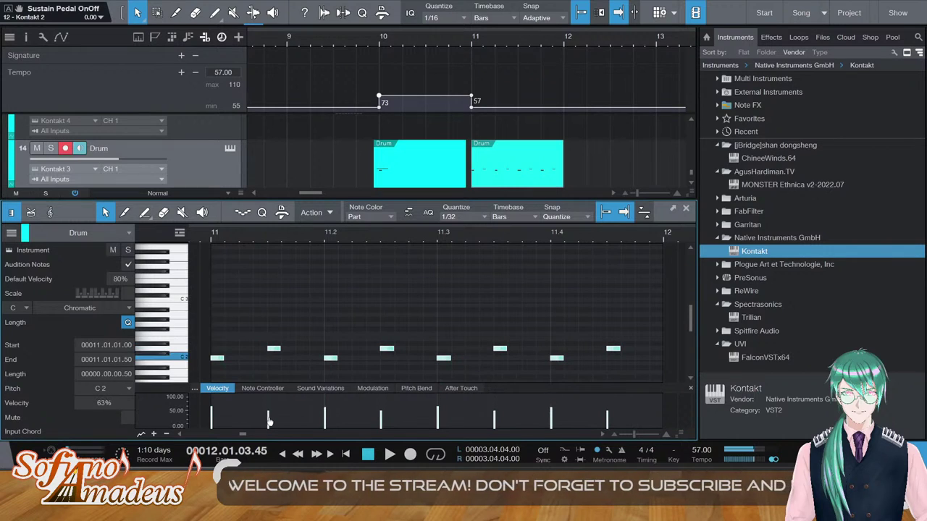
key("space")
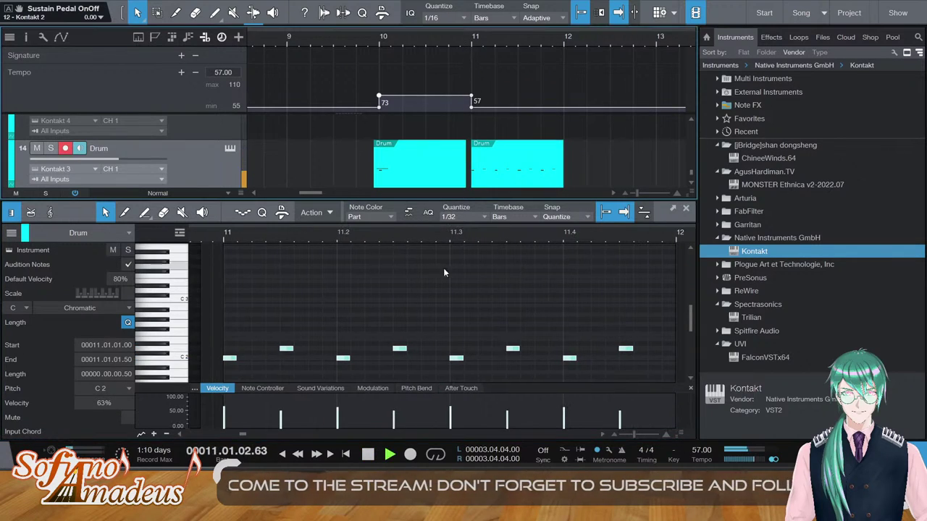
left_click_drag(224, 414, 225, 408)
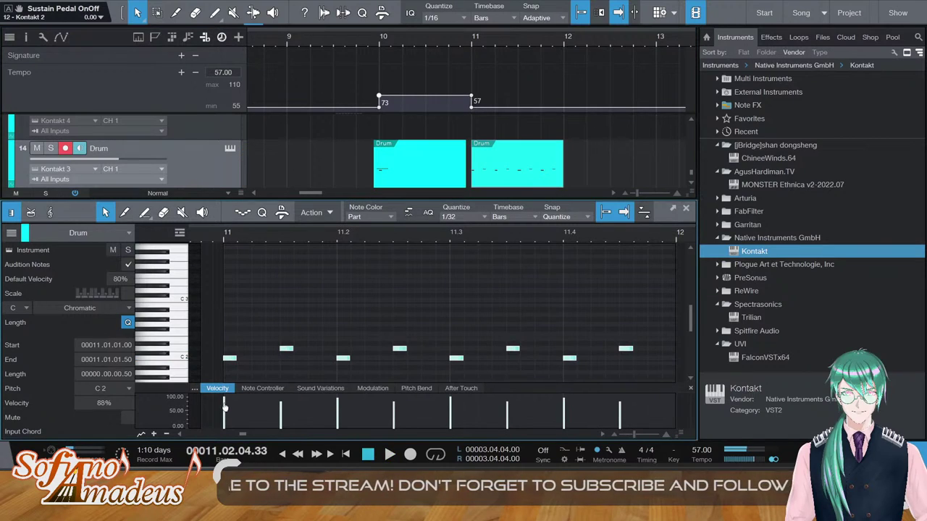
key("space")
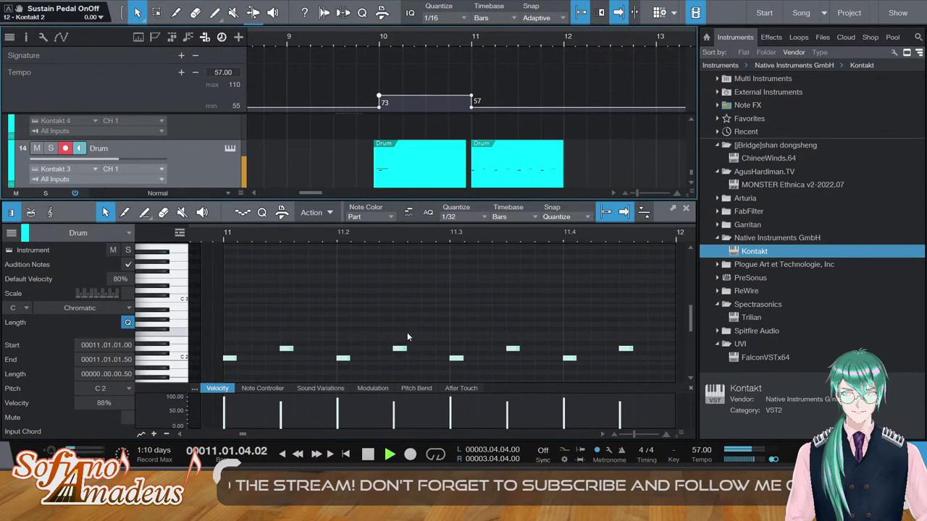
key("space")
key("ctrl+z")
key("ctrl+z")
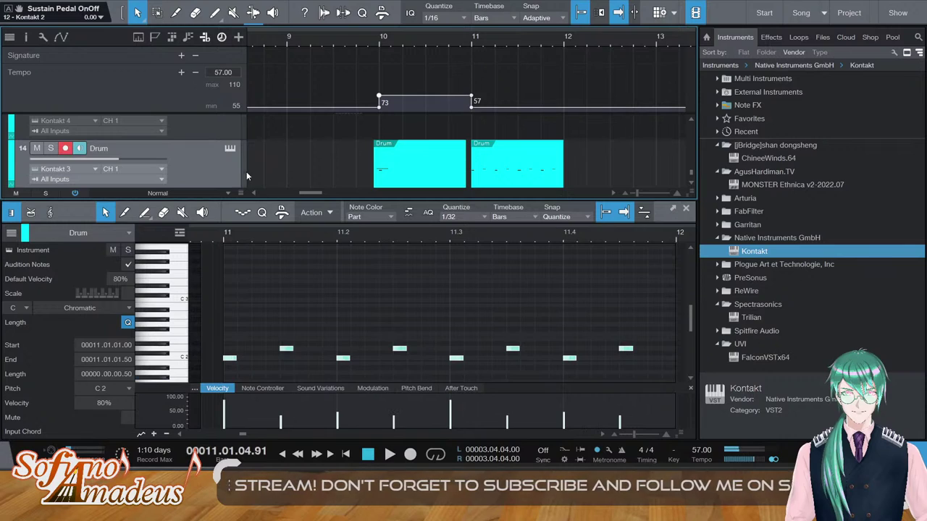
Open the Drum track's instrument, raise all bar 11 drum velocities so the first note is at 100%, and play from bar 11
left_click(230, 149)
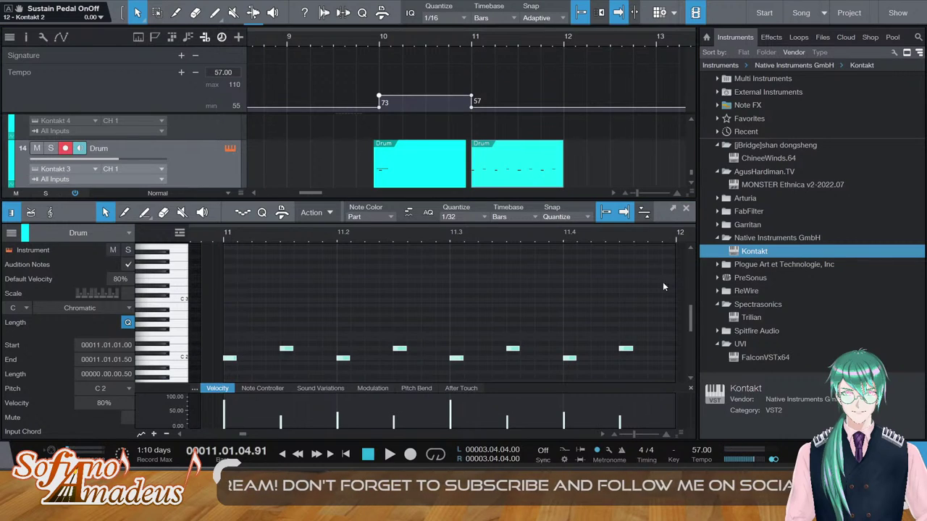
left_click(758, 119)
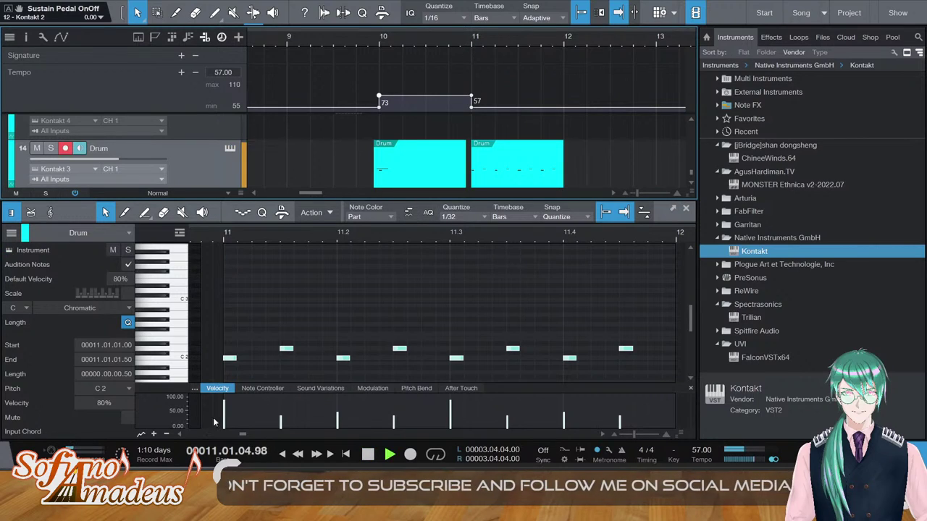
left_click_drag(225, 415, 226, 405)
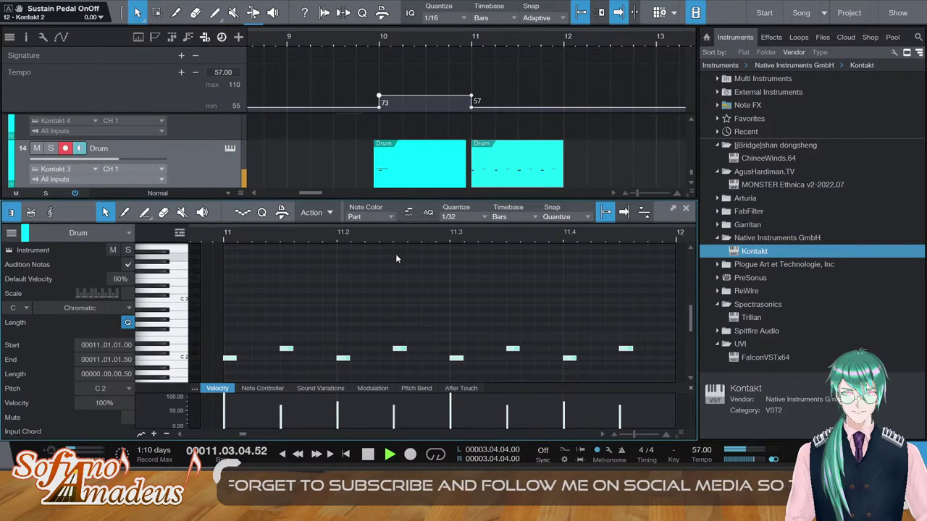
left_click(471, 41)
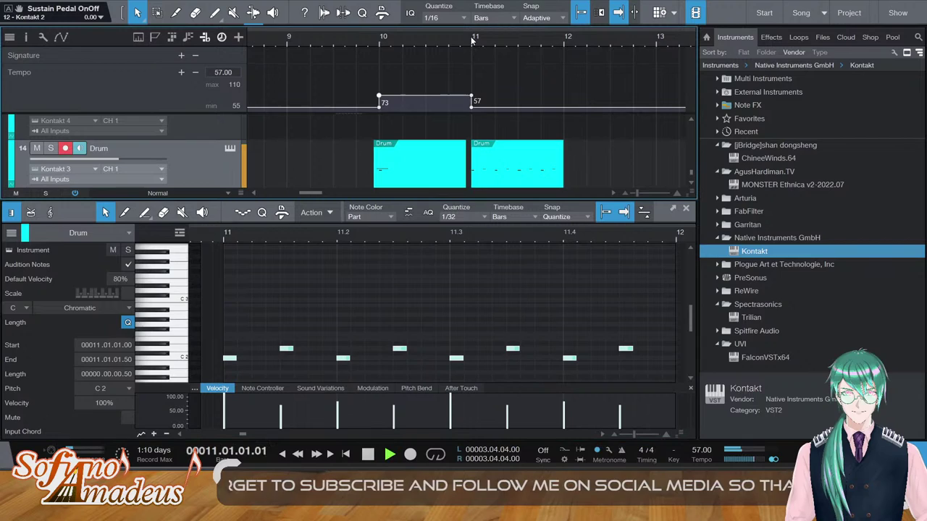
Recheck the Drum instrument, lower all bar 11 drum velocities so the first note is at 75%, and play the result
left_click(229, 148)
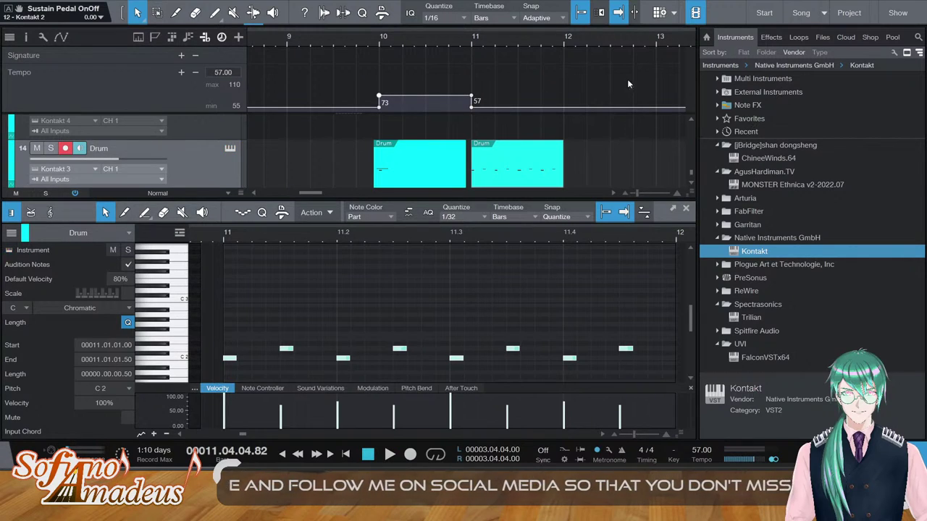
left_click(469, 42)
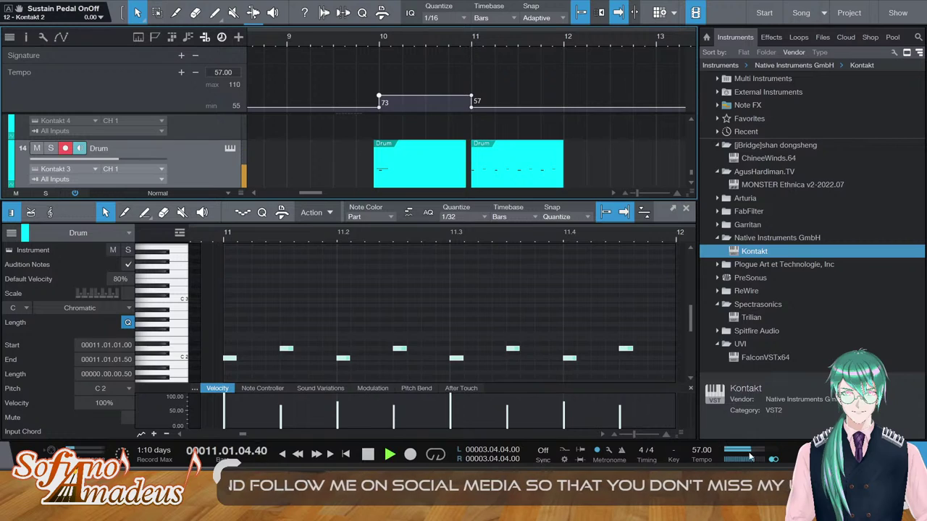
key("space")
left_click_drag(451, 420, 451, 428)
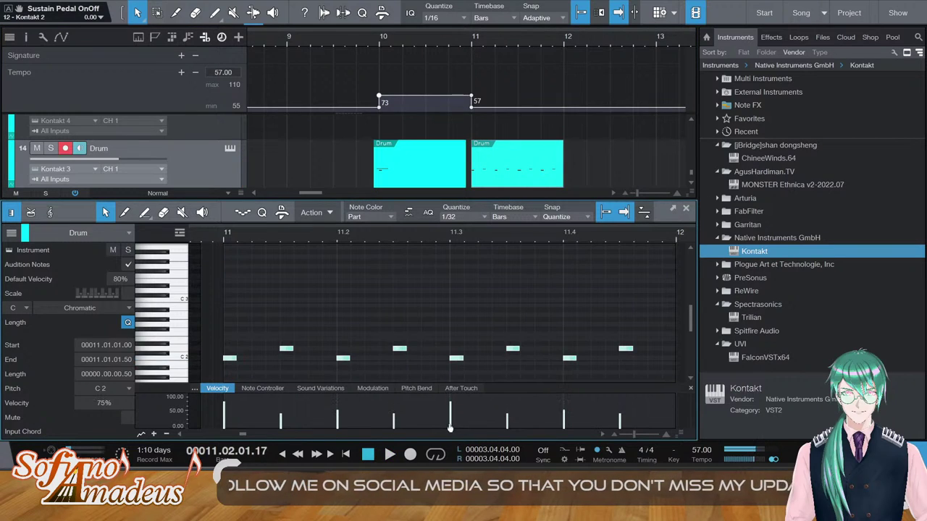
key("space")
Set the Drum track volume to -5.7 and duplicate the bar 11 Drum part into bar 12
key("F2")
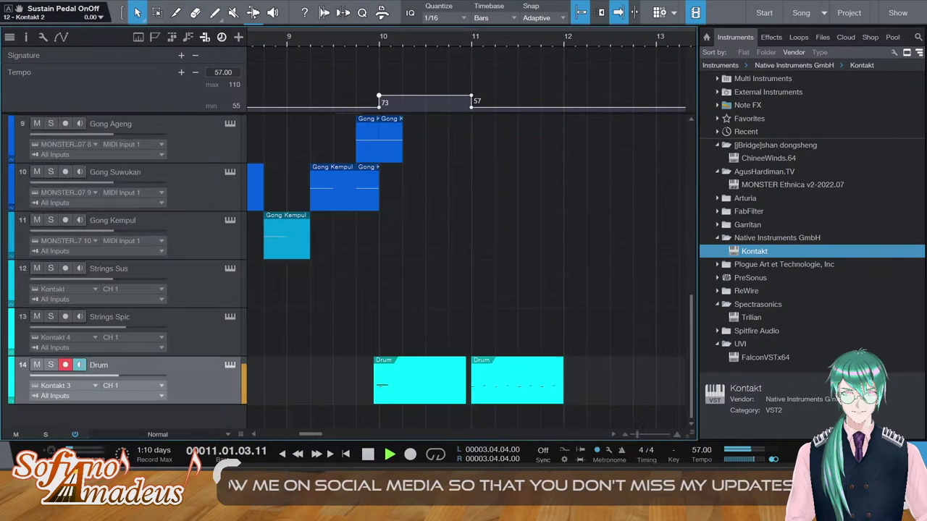
scroll(133, 376, "down", 1)
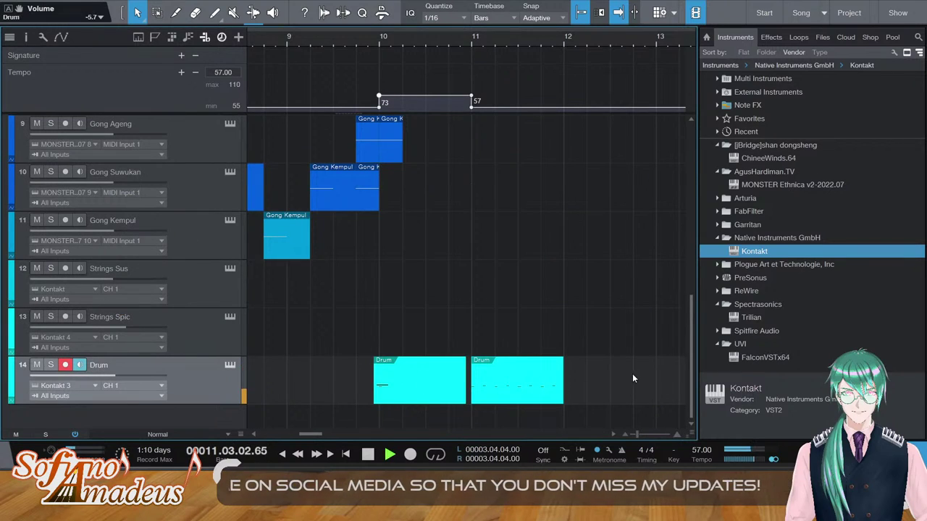
left_click(551, 376)
key("d")
key("space")
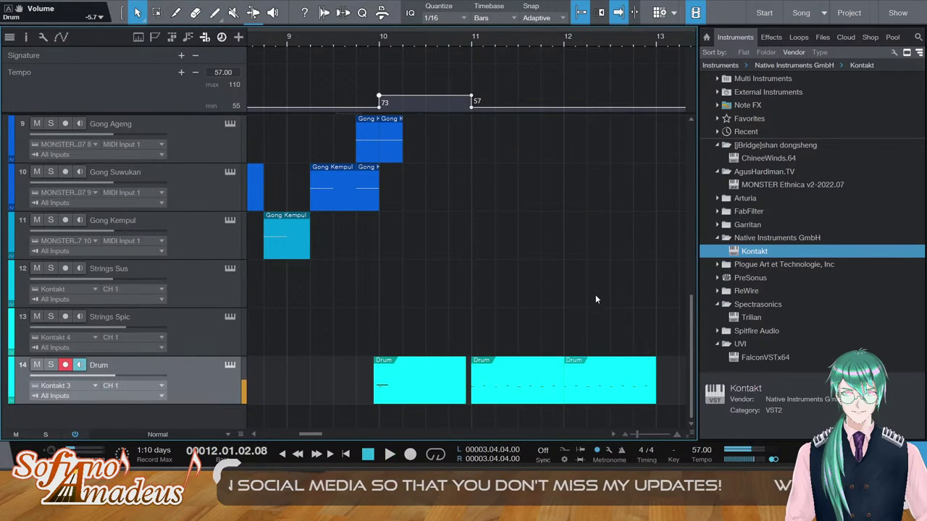
Play the arrangement from bar 11 and examine the gamelan tracks between bars 7 and 10
scroll(595, 295, "up", 5)
left_click(469, 42)
key("space")
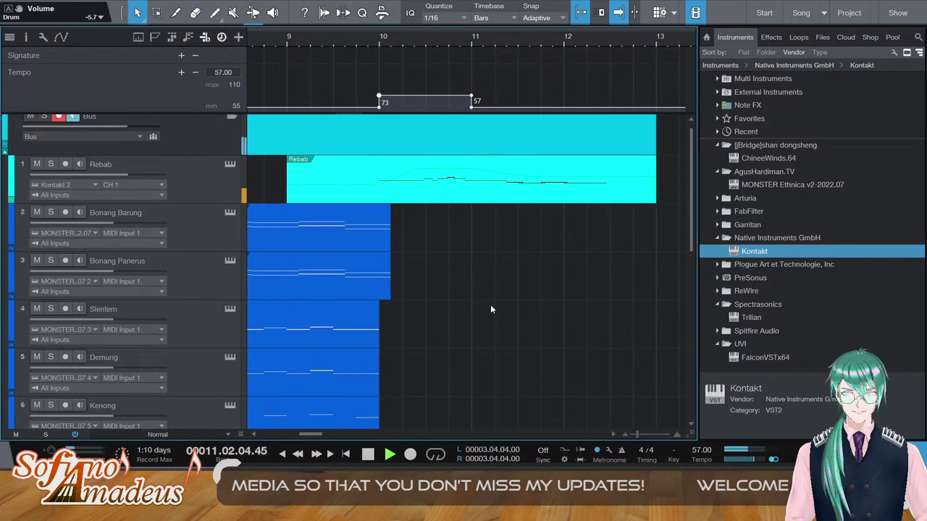
key("space")
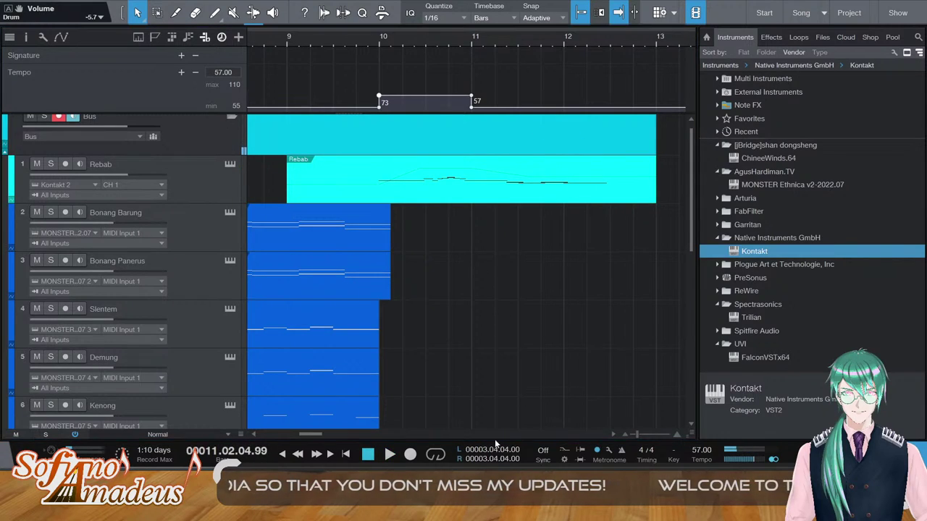
left_click_drag(320, 435, 310, 434)
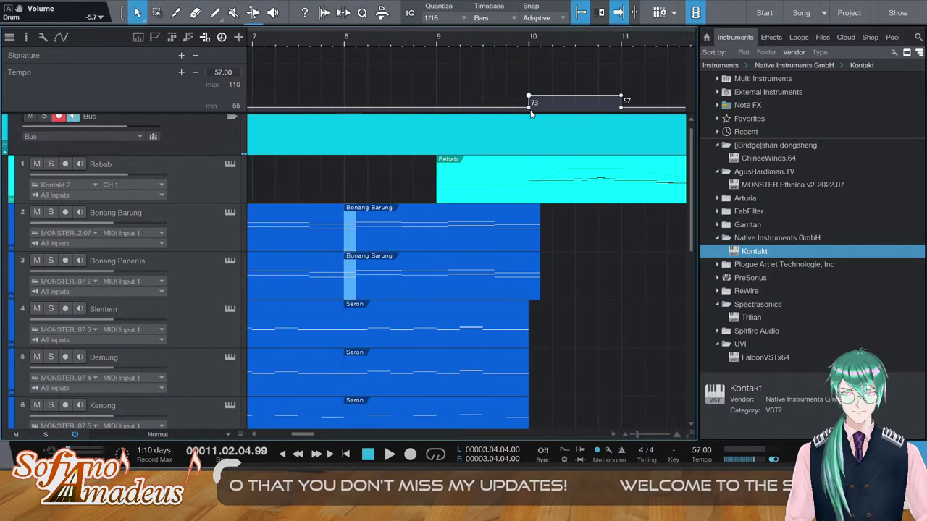
scroll(492, 352, "down", 6)
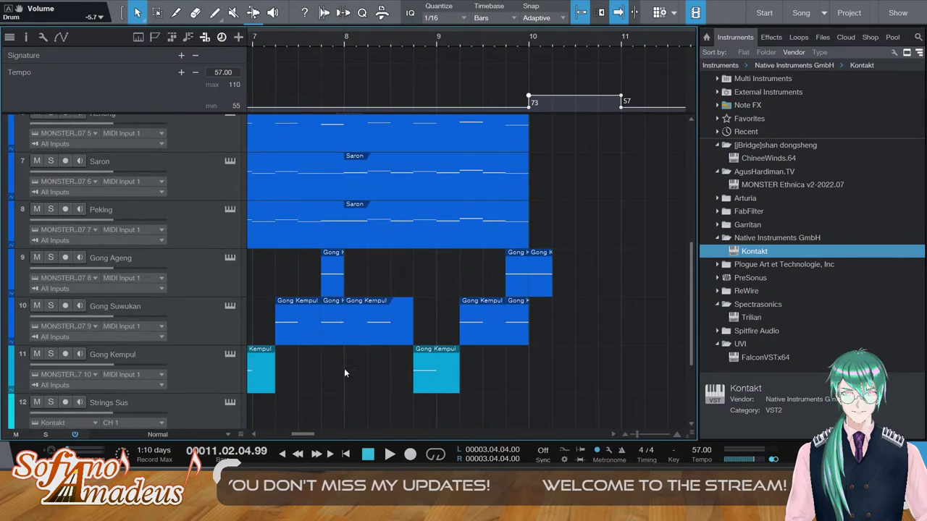
Copy the gamelan parts leading up to bar 10 and paste them starting at bar 11
left_click(391, 333)
scroll(463, 255, "up", 3)
left_click_drag(311, 435, 325, 435)
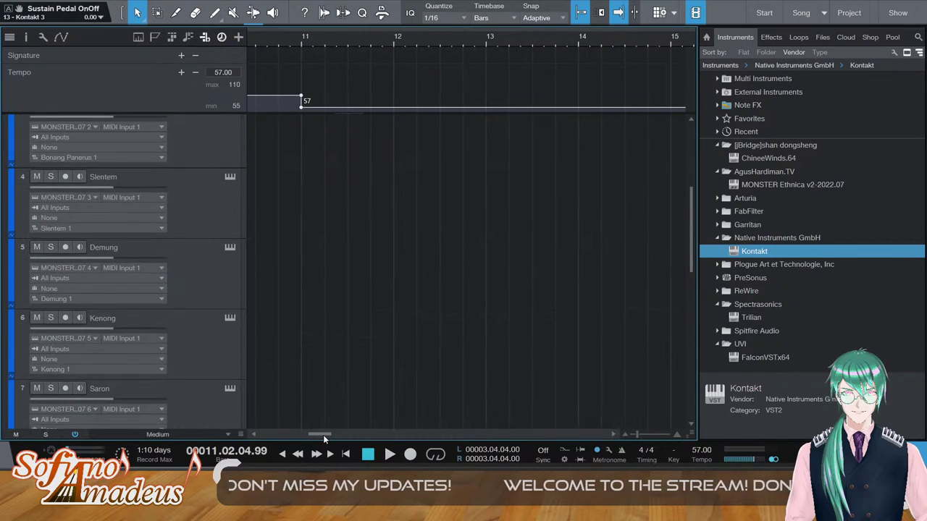
scroll(403, 254, "up", 3)
left_click(297, 43)
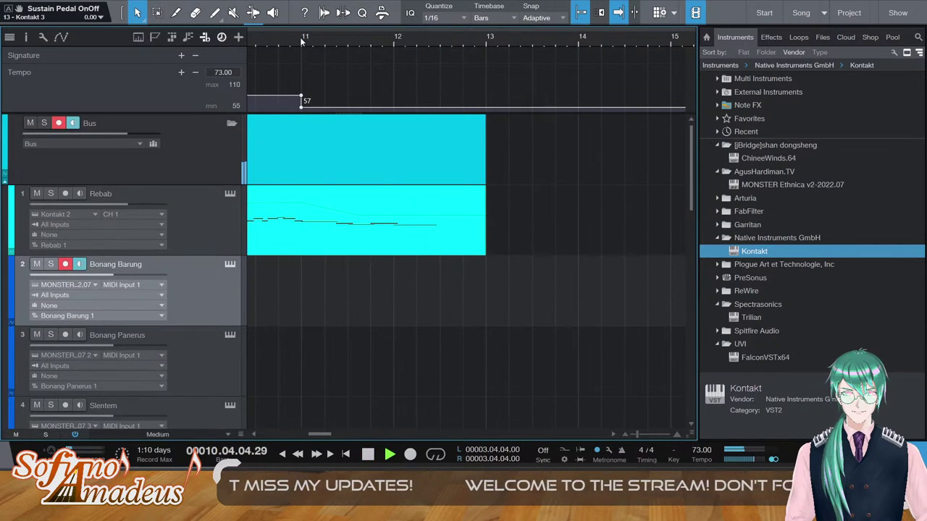
key("ctrl+v")
key("space")
scroll(441, 293, "down", 7)
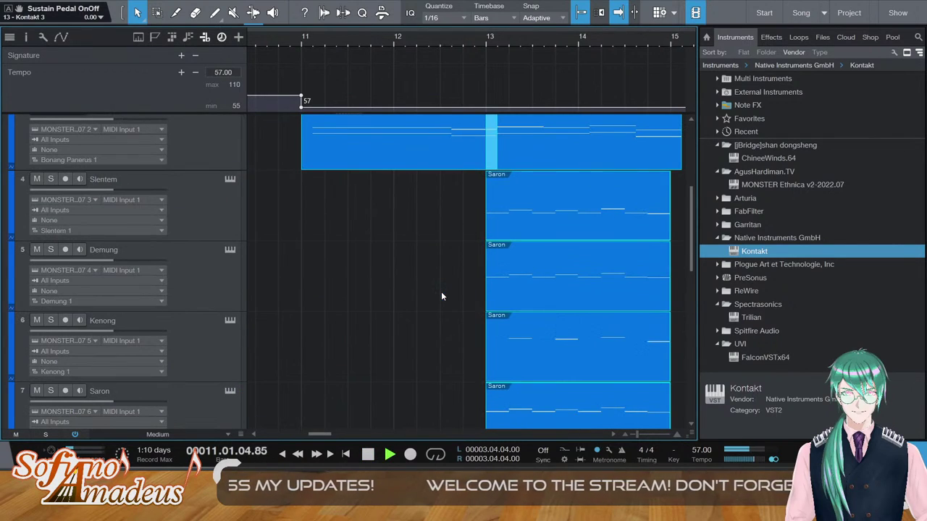
Delete the extra pasted Bonang Barung and Bonang Panerus parts in bars 11 and 12
scroll(440, 291, "up", 6)
key("space")
left_click(416, 273, "shift")
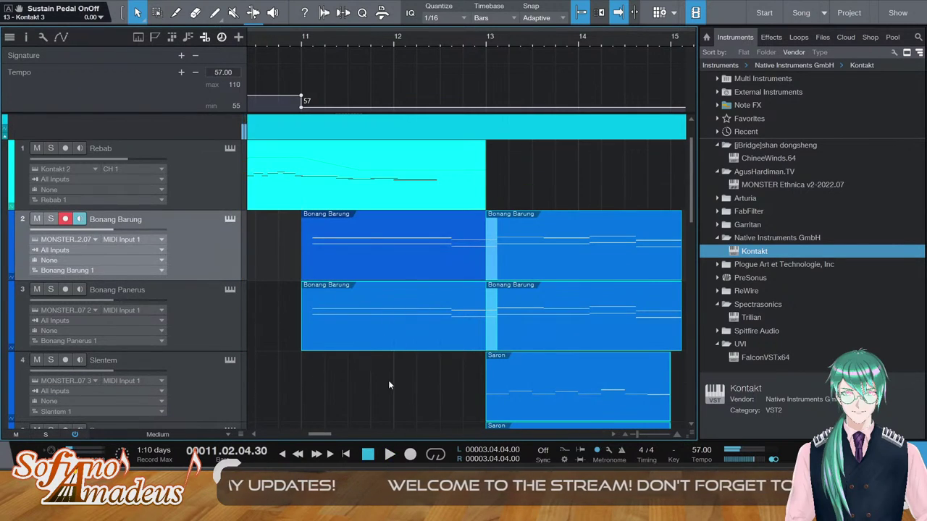
left_click(373, 264)
scroll(397, 308, "down", 9)
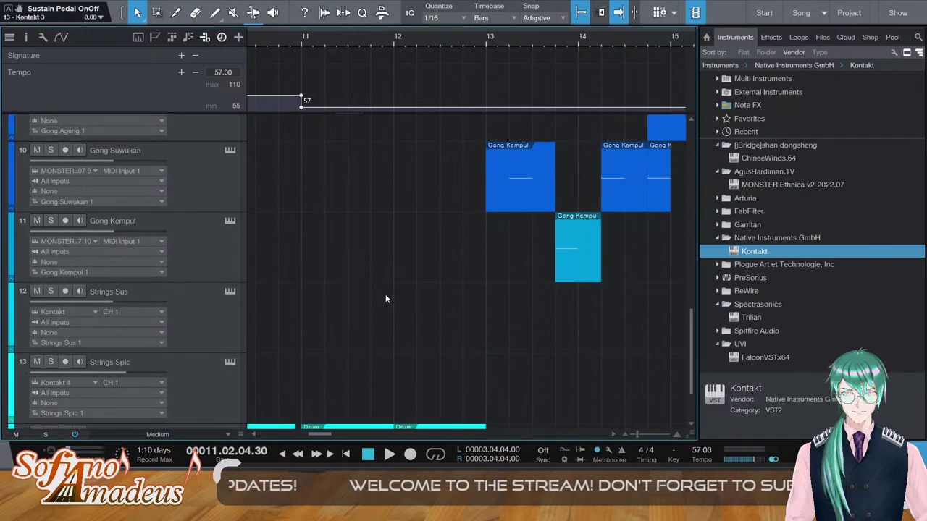
Select the remaining pasted gamelan parts and move them together from bar 13 to bar 11
scroll(466, 272, "up", 7)
scroll(466, 271, "right", 4)
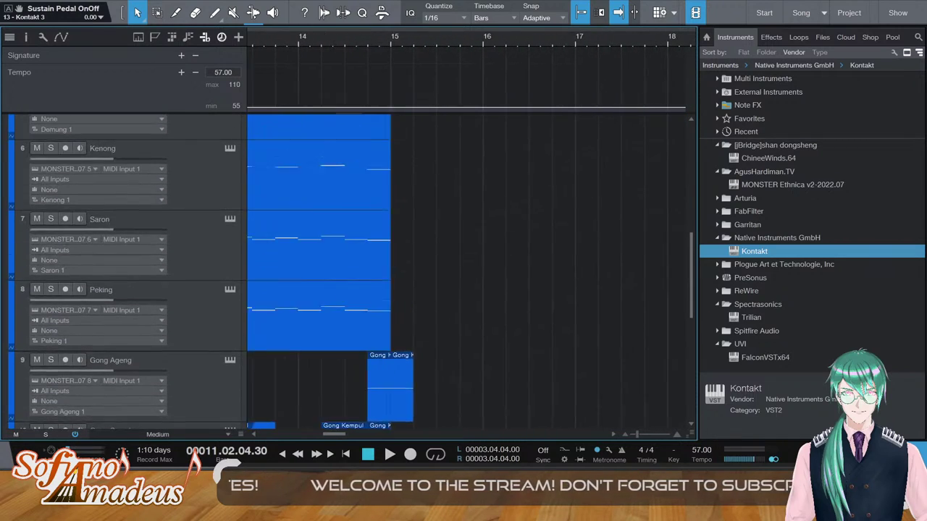
scroll(530, 212, "up", 1)
key("ctrl+a")
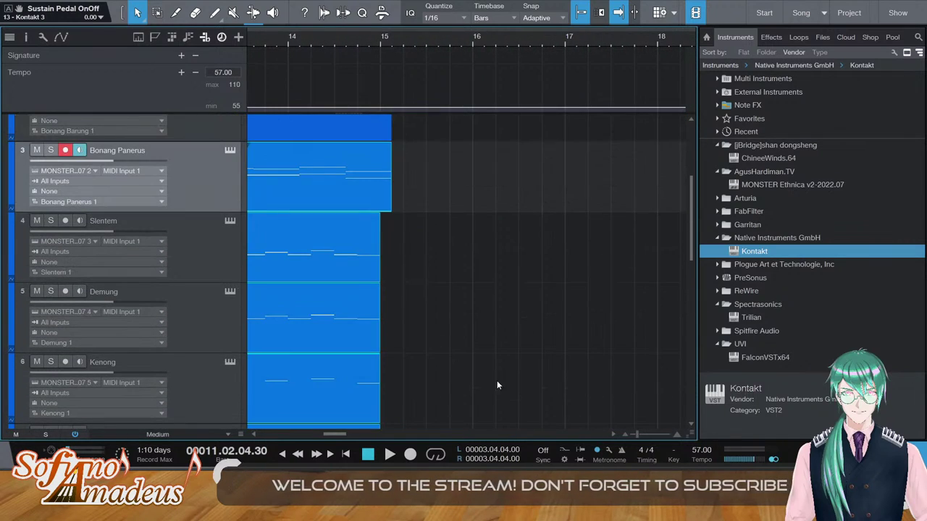
left_click_drag(334, 431, 313, 430)
scroll(495, 309, "up", 3)
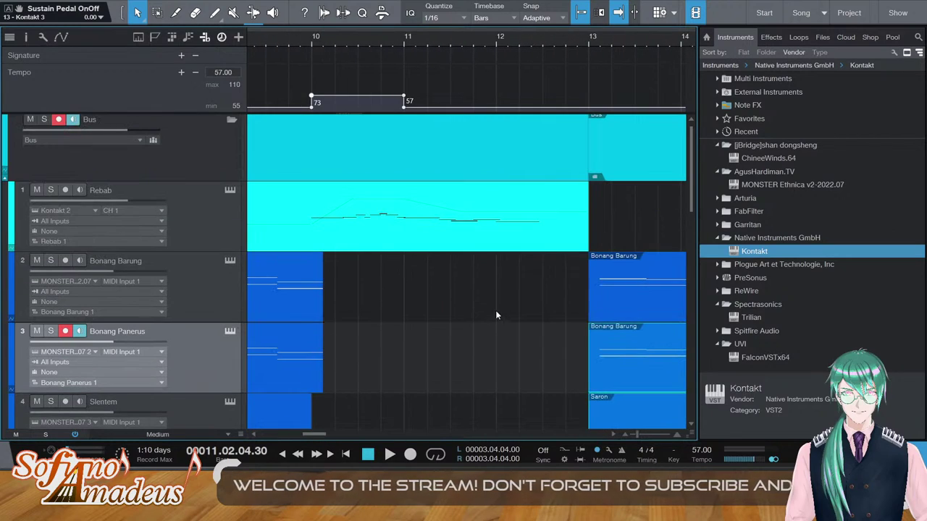
left_click(593, 317)
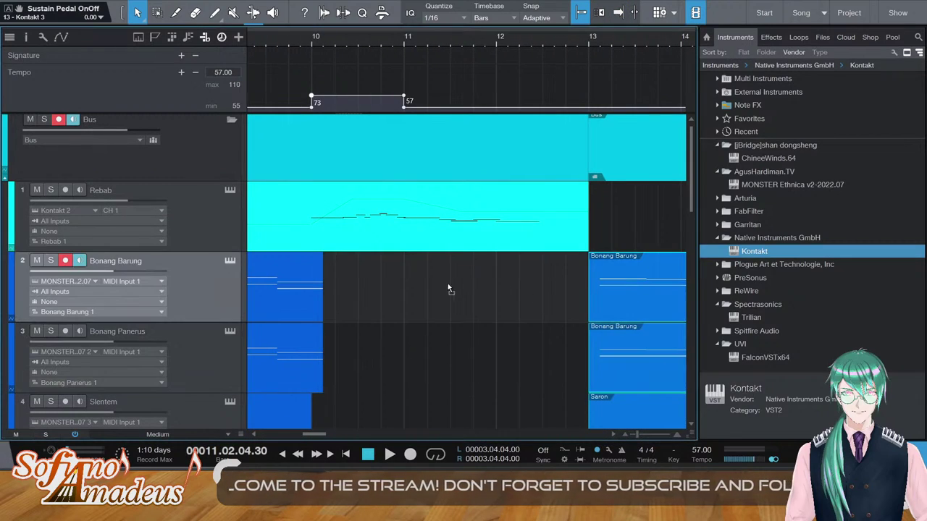
left_click_drag(444, 283, 434, 282)
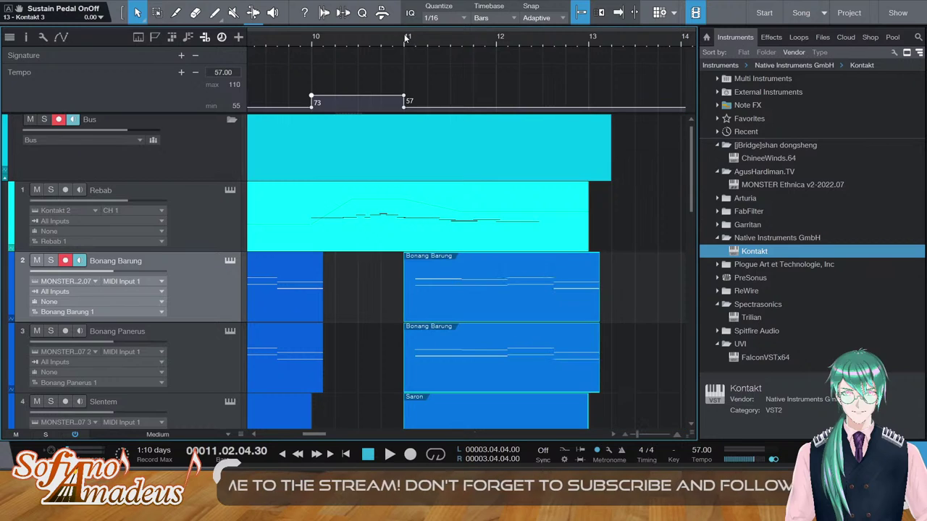
Play the moved parts and shift the final Gong Ageng part from bar 13 to the start of bar 11
key("space")
scroll(473, 260, "down", 8)
left_click(642, 201)
key("space")
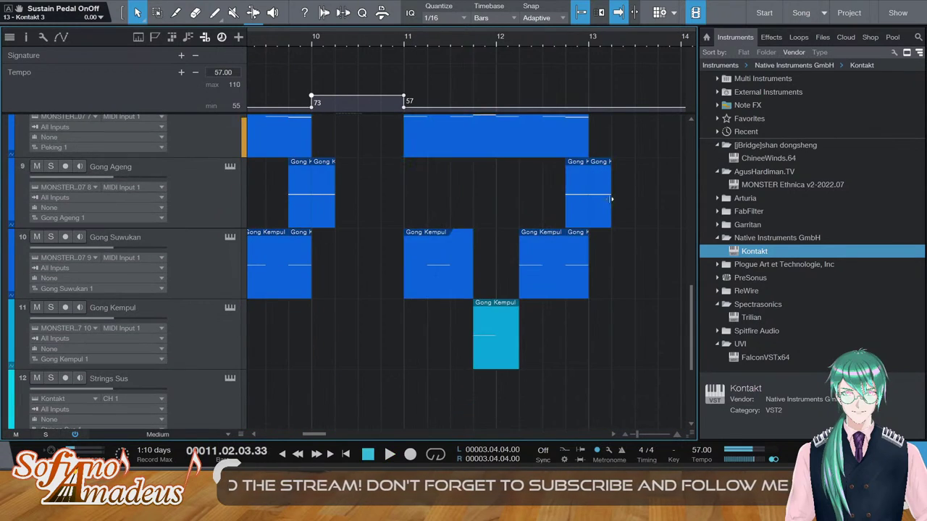
left_click(596, 204)
left_click_drag(610, 202, 413, 199)
key("ctrl+z")
key("f")
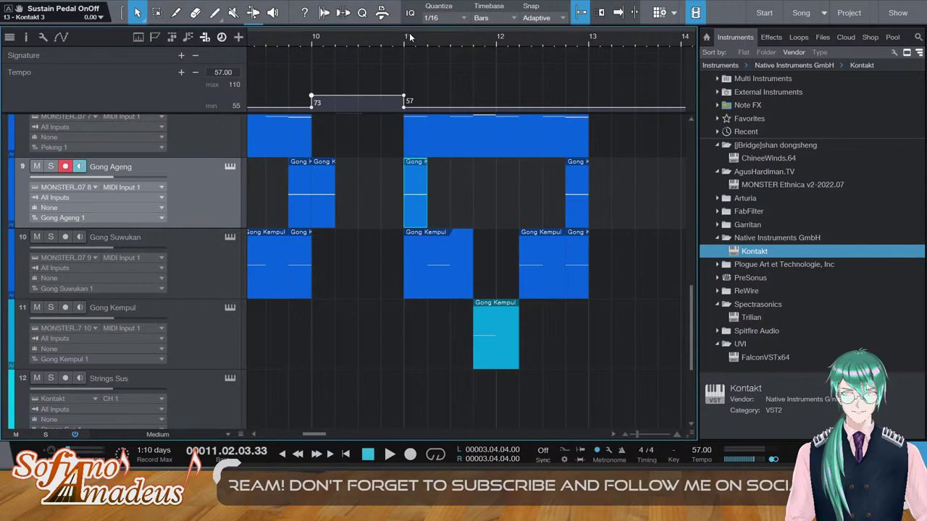
Play the arrangement from bar 11 and look over the pasted gamelan tracks
left_click(393, 41)
key("space")
scroll(455, 232, "up", 5)
scroll(454, 232, "up", 2)
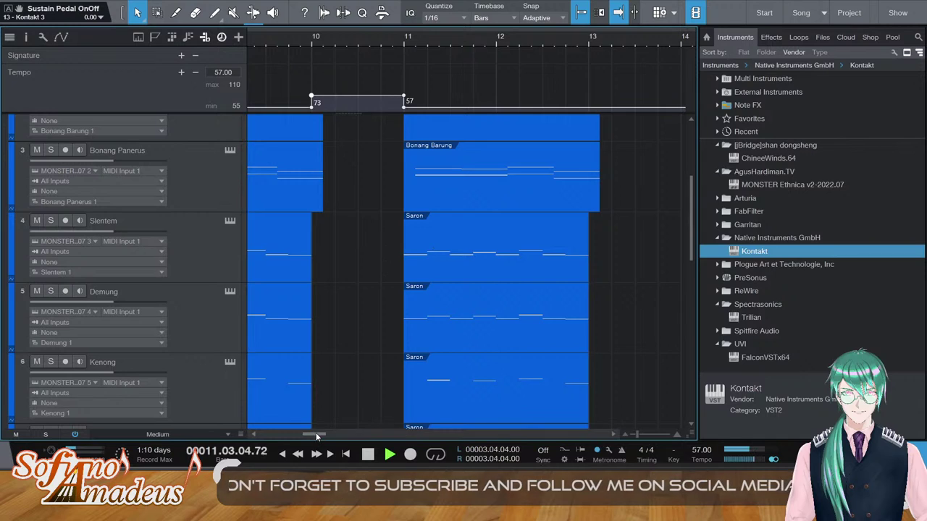
Play the arrangement from bar 8 to hear how the gamelan tracks lead through bar 10 into bar 11
left_click_drag(315, 432, 305, 432)
left_click(335, 48)
scroll(421, 196, "down", 2)
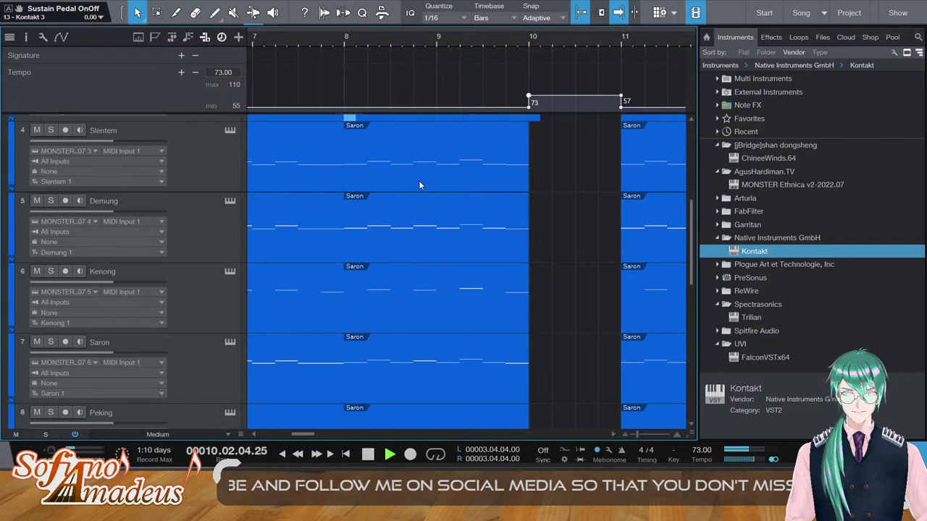
key("space")
left_click(345, 44)
key("space")
scroll(562, 329, "down", 5)
scroll(549, 315, "up", 9)
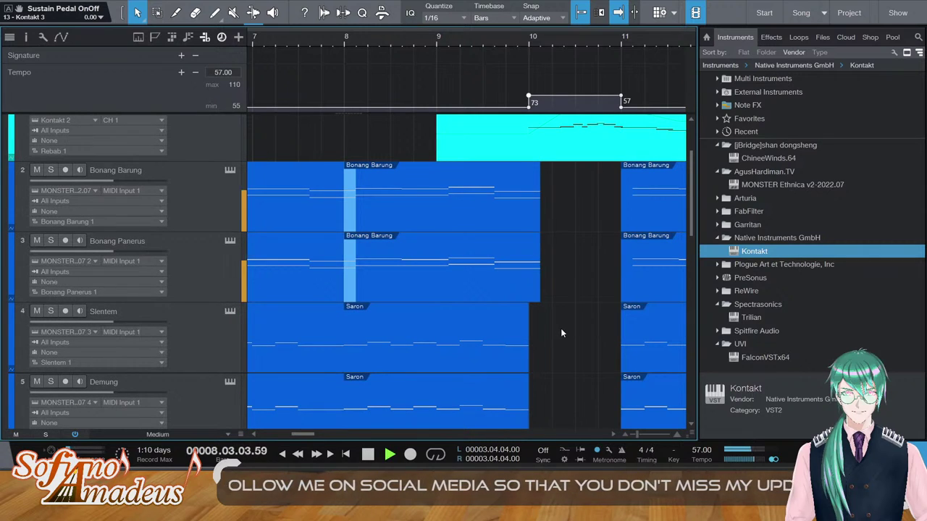
Split the Slentem, Demung, Kenong, Saron and Peking parts at the second beat of bar 8
scroll(355, 424, "down", 4)
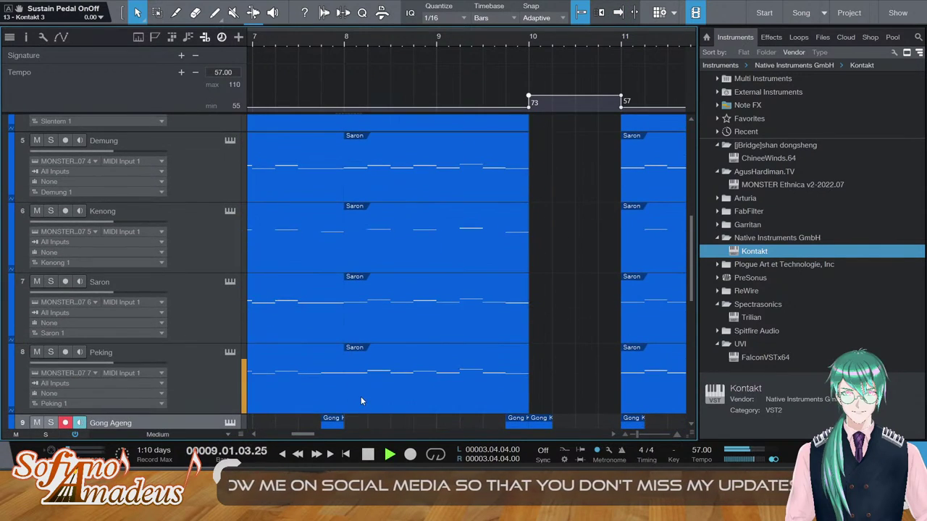
left_click(362, 401)
key("3")
left_click(368, 371)
key("1")
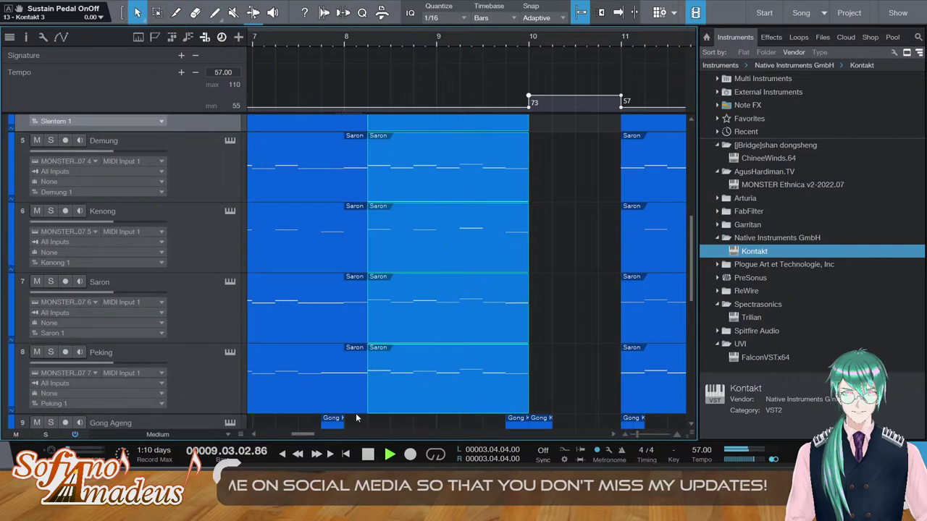
key("space")
Copy the one-beat parts at the start of bar 8 from Slentem through Peking and paste them at bar 10
left_click(357, 422)
scroll(355, 312, "up", 2)
scroll(367, 300, "up", 2)
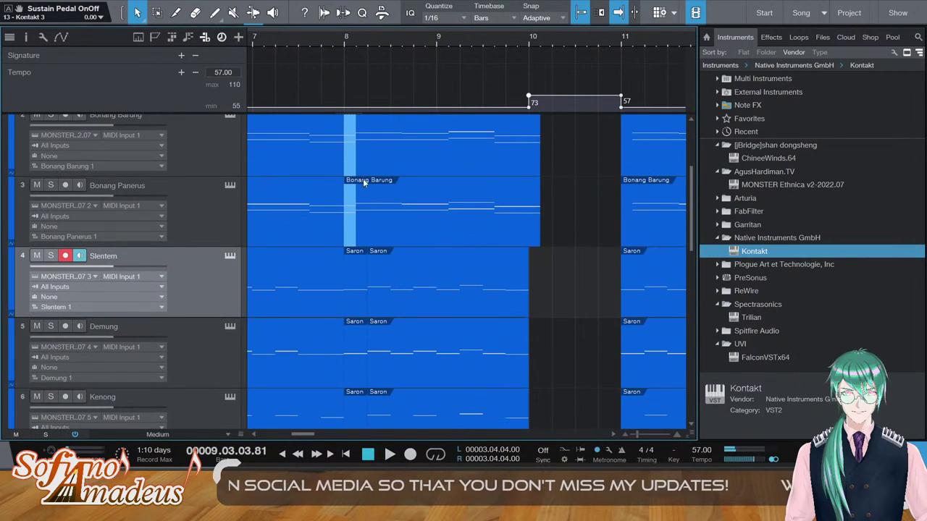
left_click(356, 422)
key("ctrl+v")
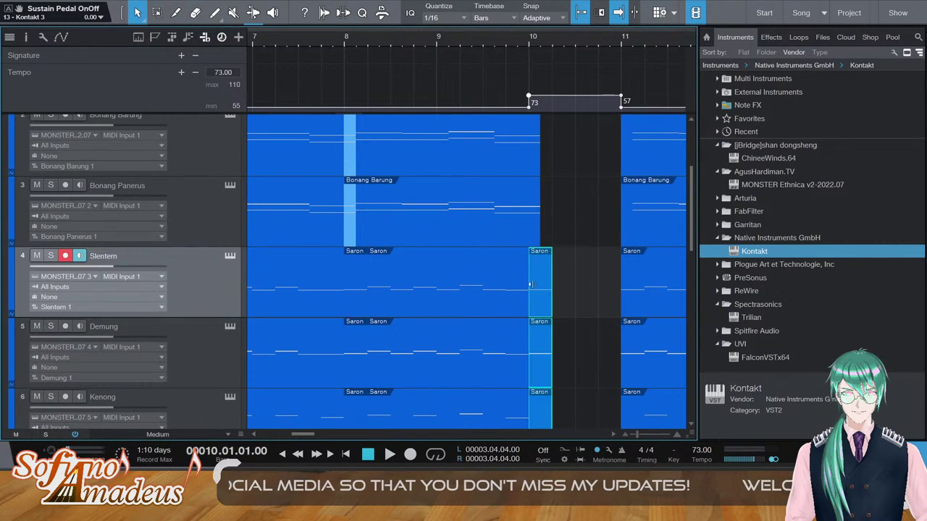
Delete the pasted one-beat Kenong part at bar 10 and check the other tracks during playback
scroll(533, 283, "down", 4)
key("space")
left_click(572, 266)
left_click(543, 193)
key("Delete")
scroll(564, 133, "up", 4)
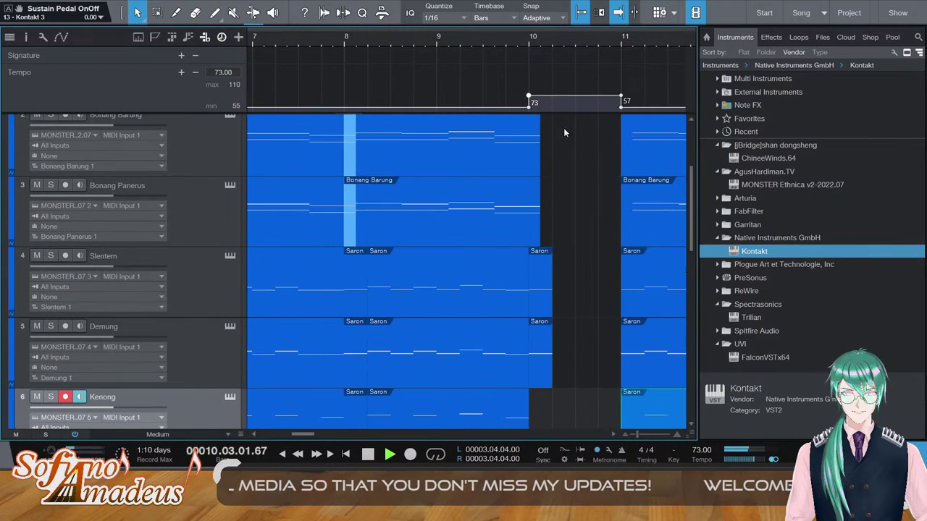
scroll(533, 281, "down", 5)
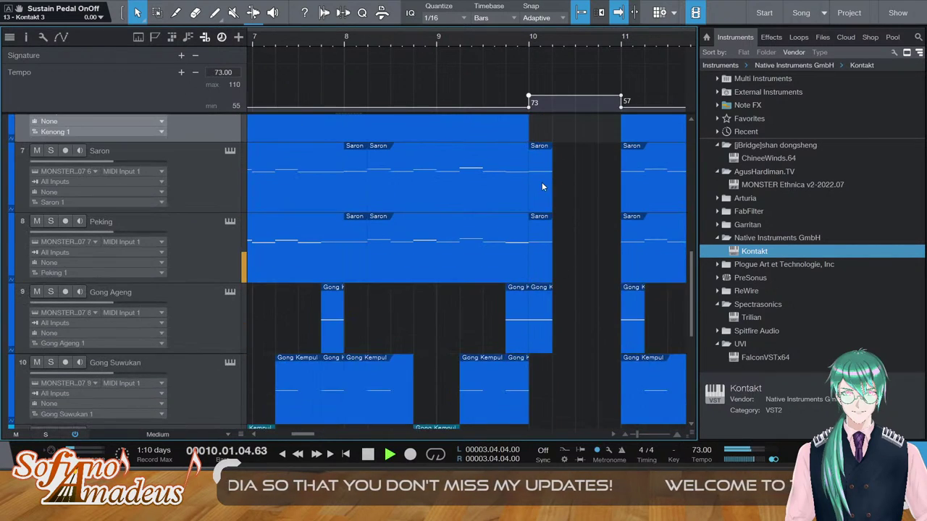
Turn Peking's two repeated notes at the start of bar 10 into a single one-beat note and replay
double_click(538, 244)
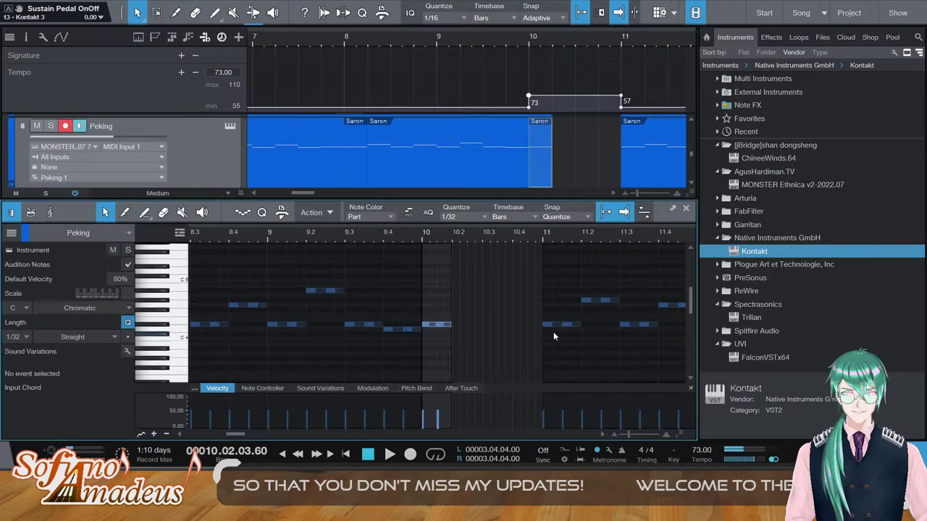
left_click(434, 323)
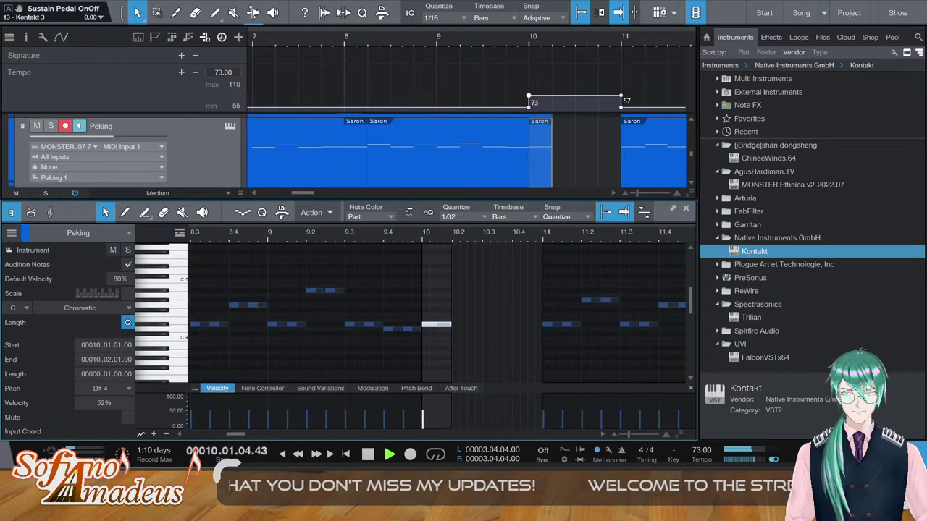
key("F2")
scroll(549, 259, "up", 6)
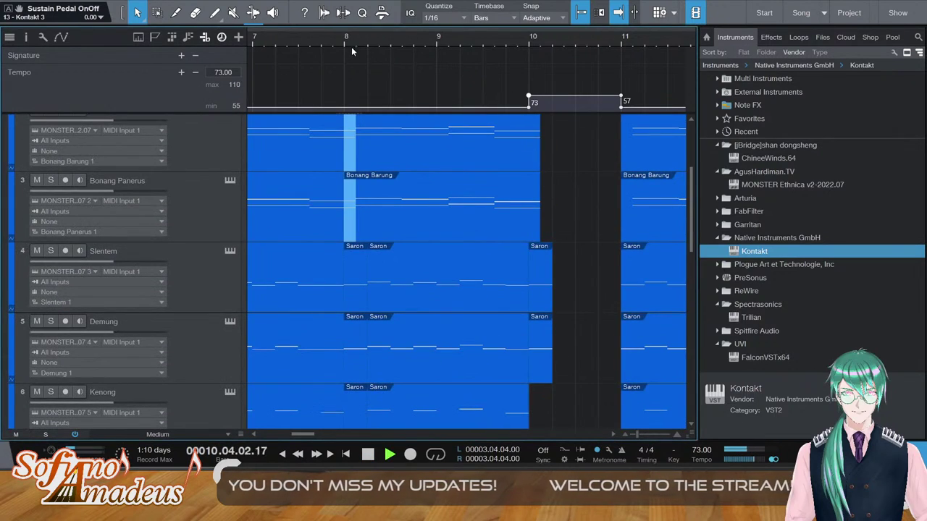
scroll(550, 290, "down", 2)
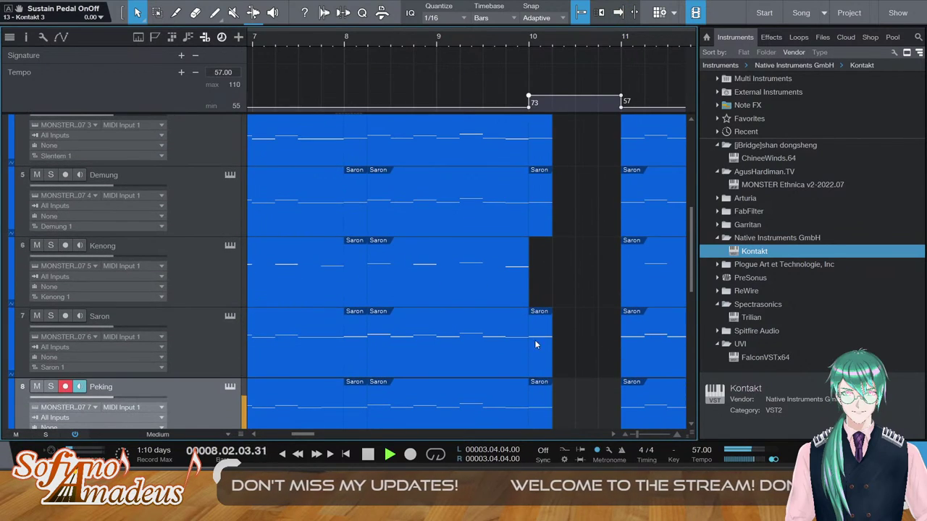
Lower the bar 10 notes on the Slentem, Demung and Saron tracks by one semitone to D
double_click(533, 395)
key("ctrl+a")
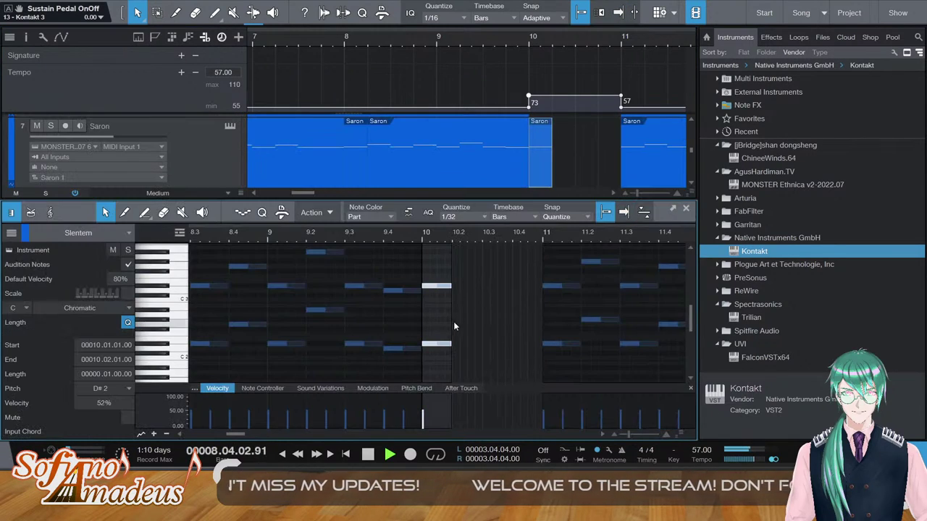
key("Down")
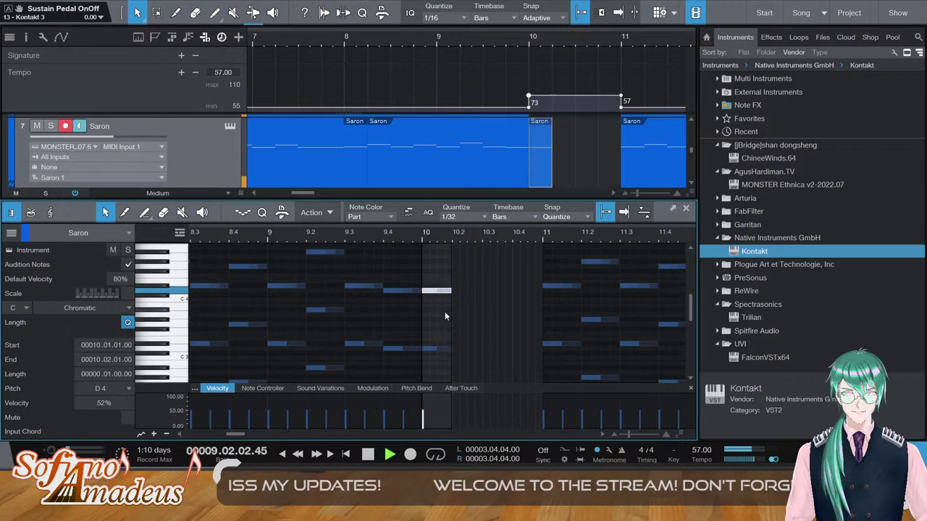
scroll(444, 297, "down", 4)
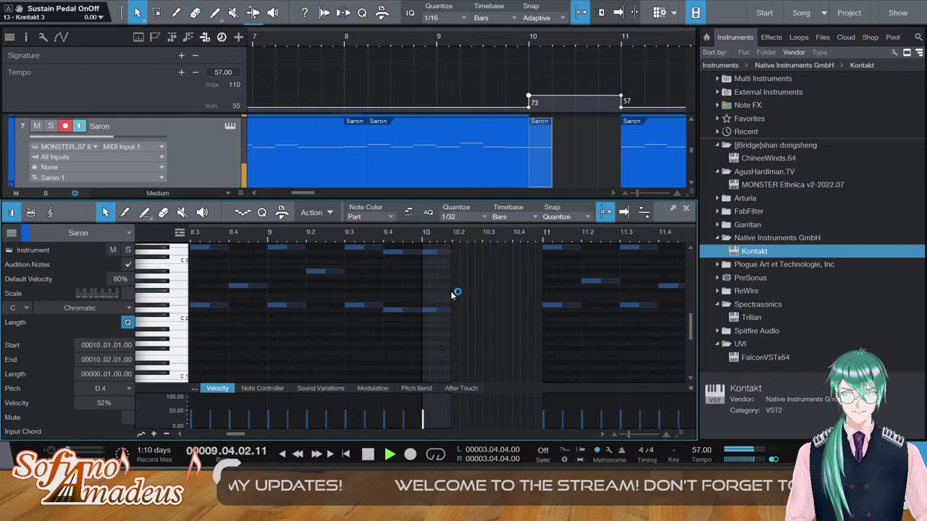
key("F2")
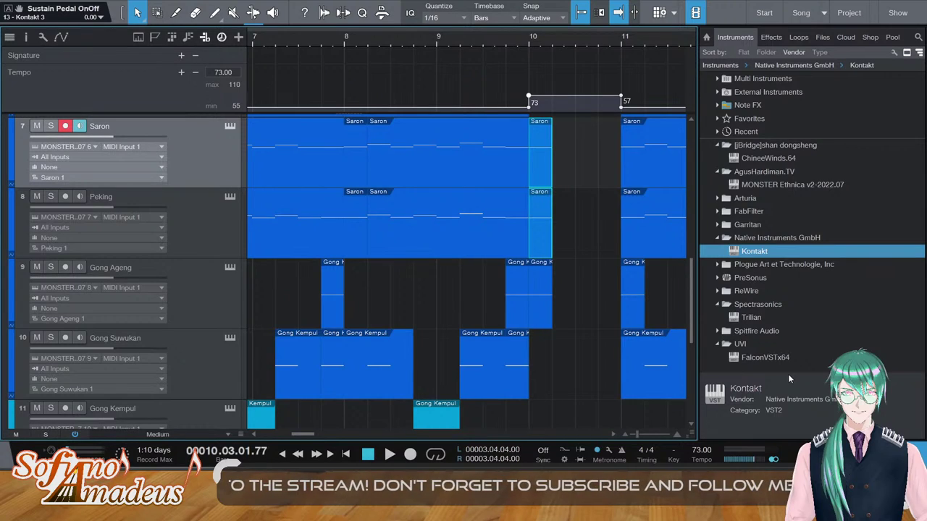
Play from bar 8 and merge the split Slentem, Demung, Kenong, Saron and Peking parts across bars 8 and 9
left_click(345, 42)
key("space")
scroll(413, 260, "up", 5)
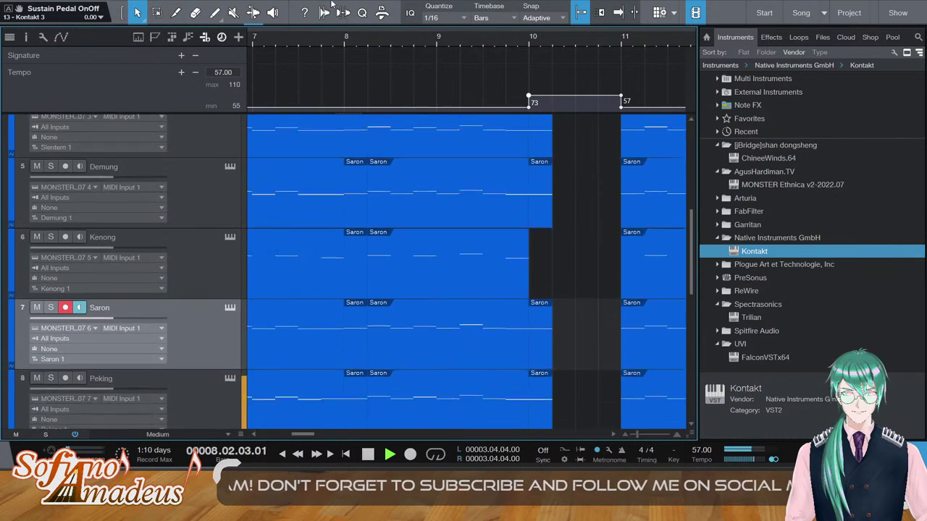
scroll(383, 202, "up", 4)
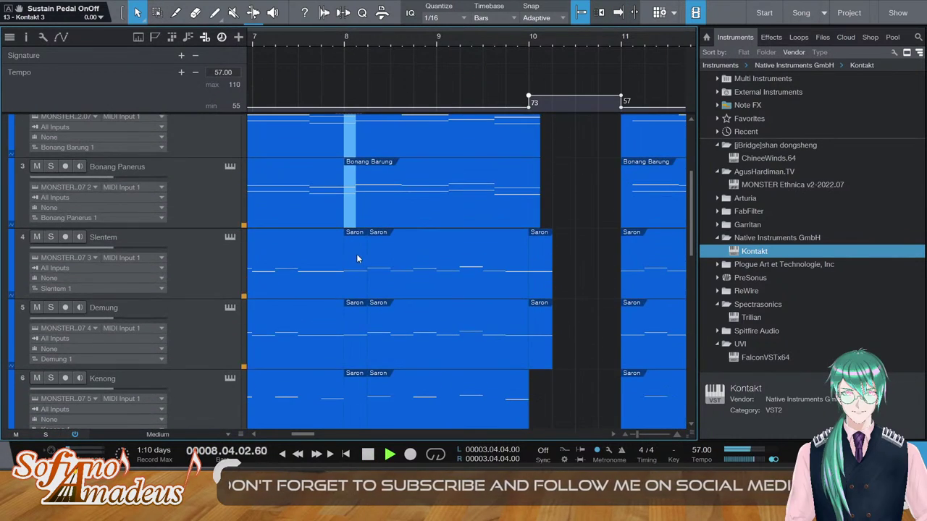
left_click(357, 259)
scroll(548, 289, "down", 4)
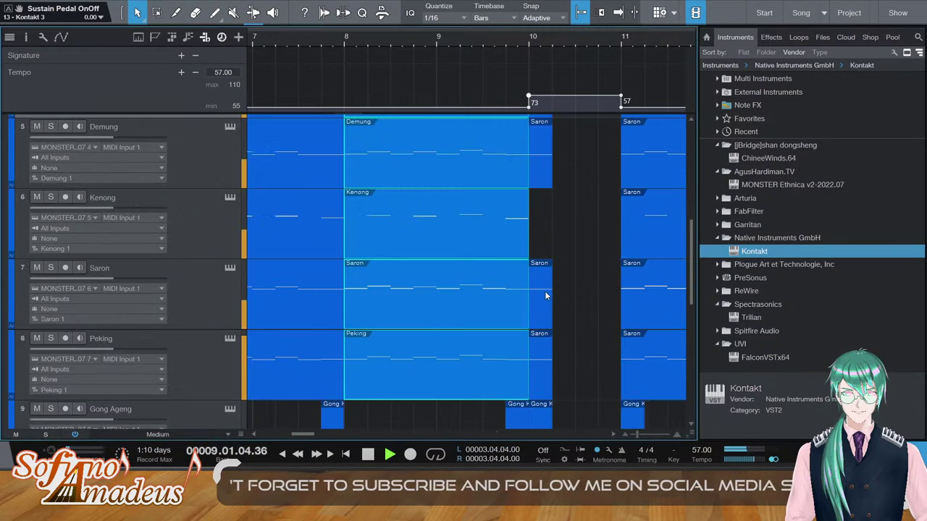
Deselect the merged parts and play the transition from late bar 10 into bar 11
left_click(568, 229)
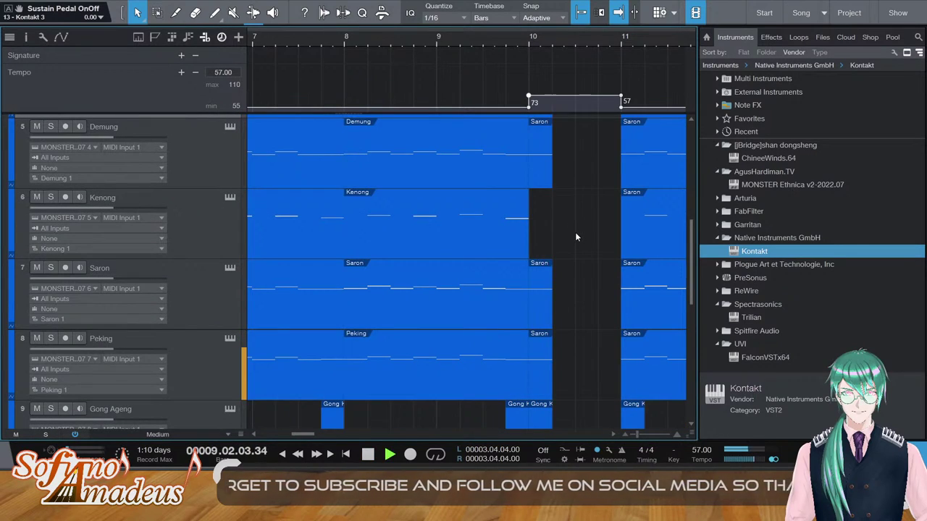
key("space")
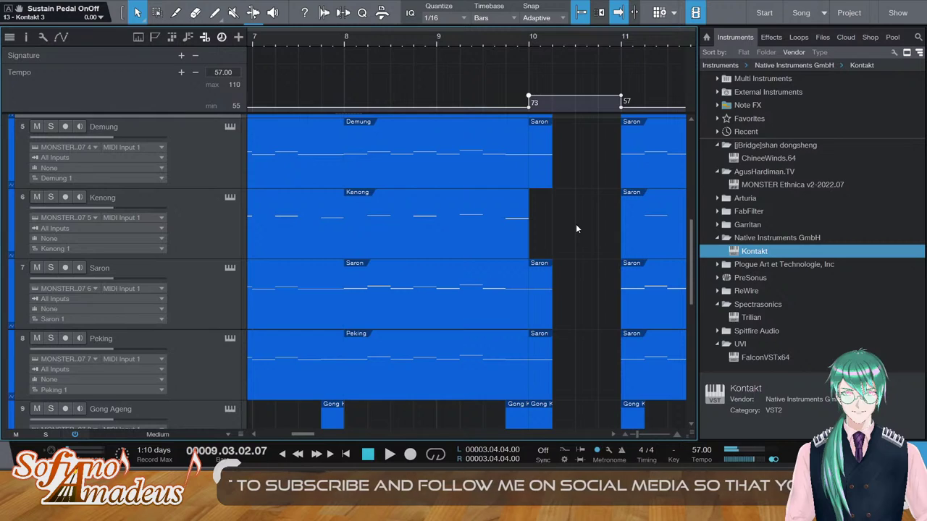
left_click(607, 42)
key("space")
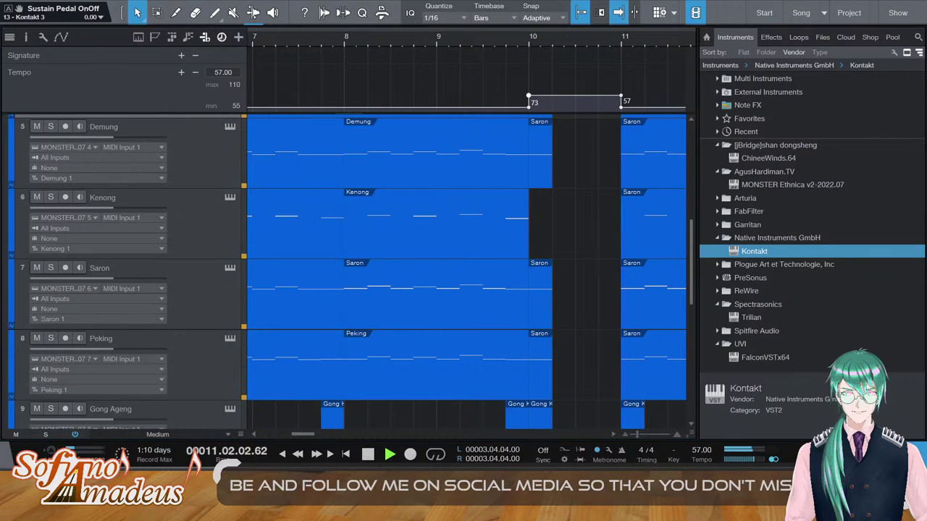
Continue playback through bar 11 and inspect the Drum part's notes and the returning gamelan parts
key("F5")
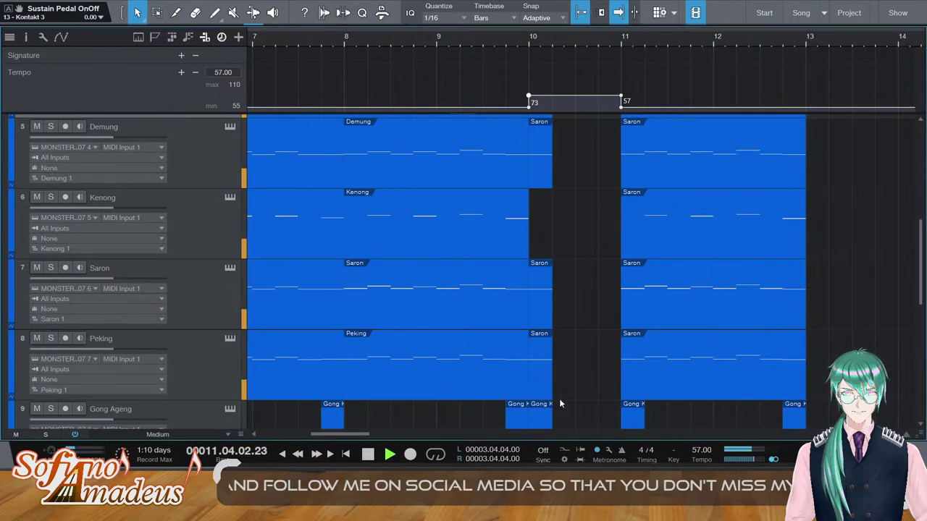
scroll(559, 398, "down", 6)
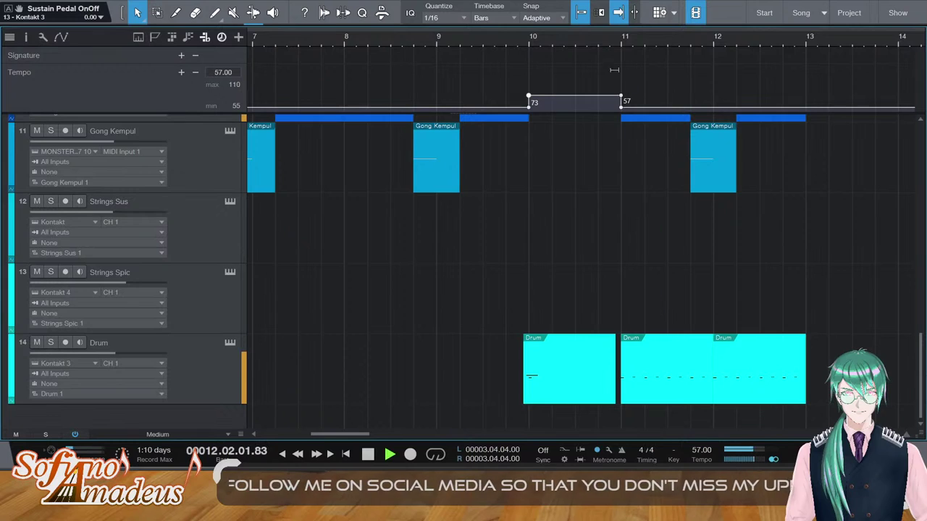
double_click(668, 356)
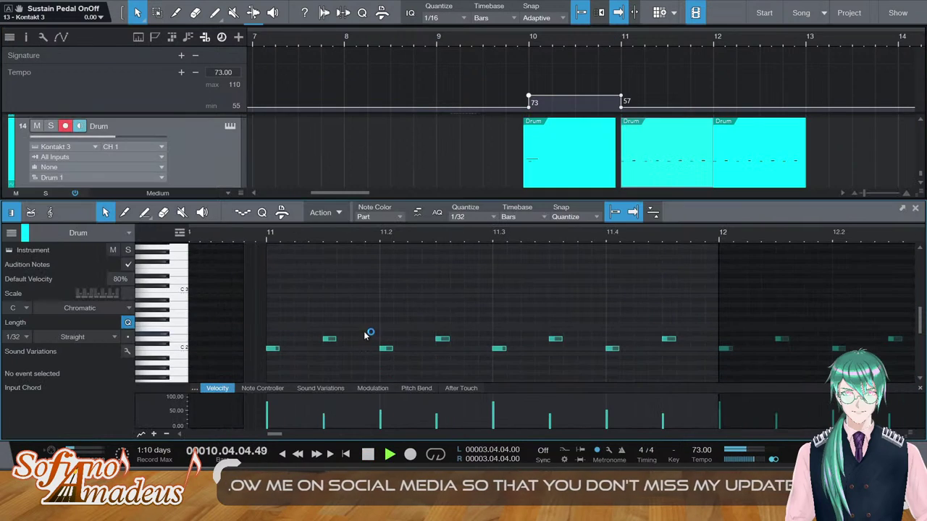
key("F2")
scroll(648, 283, "up", 6)
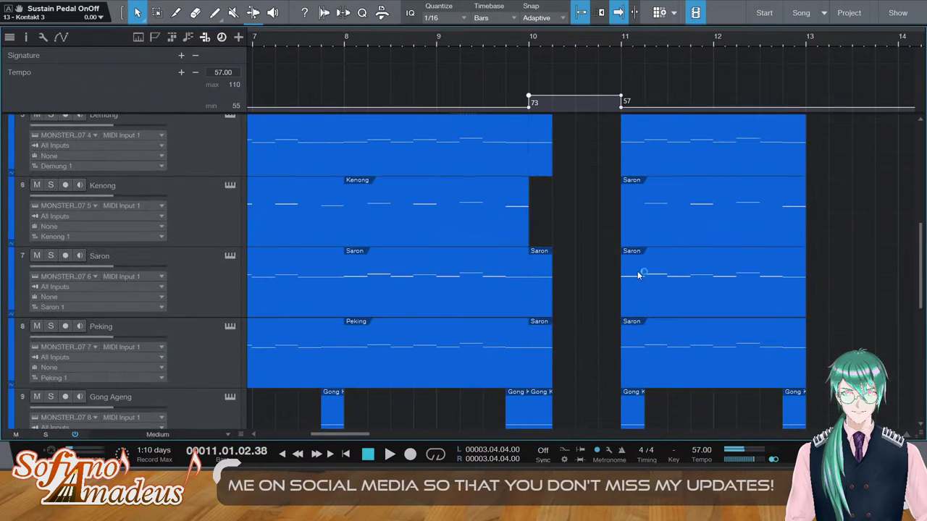
scroll(659, 371, "up", 2)
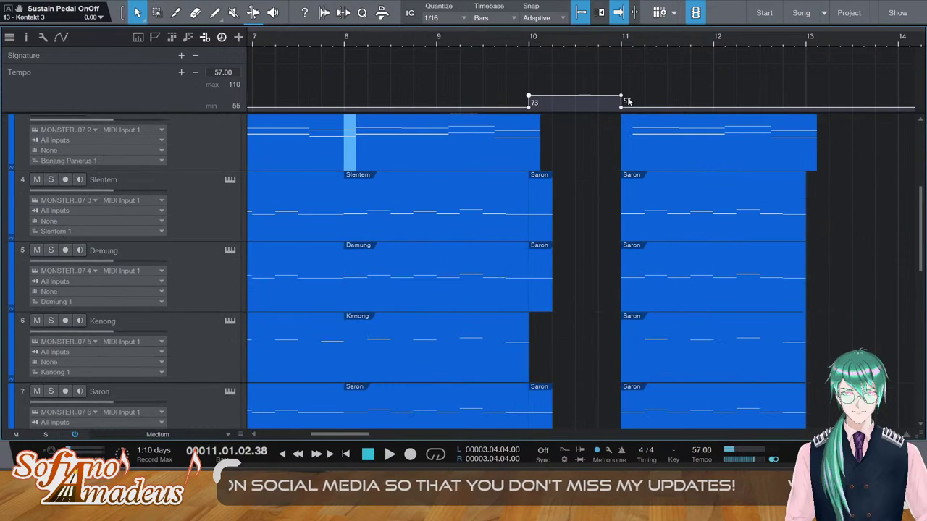
scroll(663, 286, "down", 2)
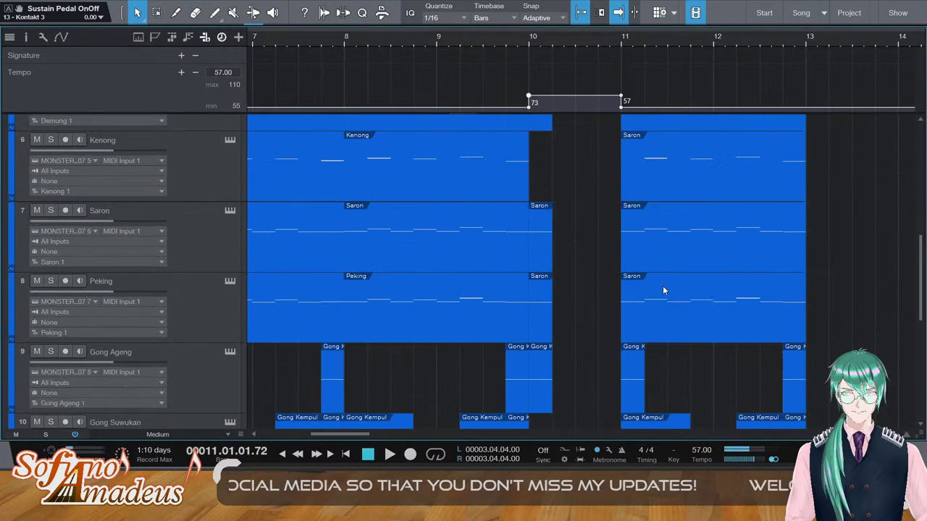
scroll(354, 265, "up", 3)
Examine the bar 11 parts on the Slentem, Demung, Kenong and Saron tracks and view Saron's notes
left_click(204, 252)
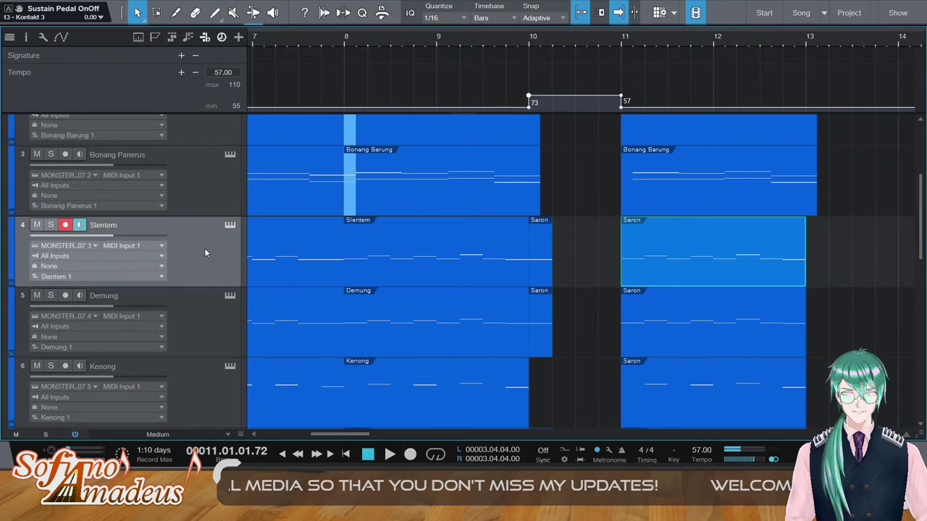
scroll(267, 220, "down", 2)
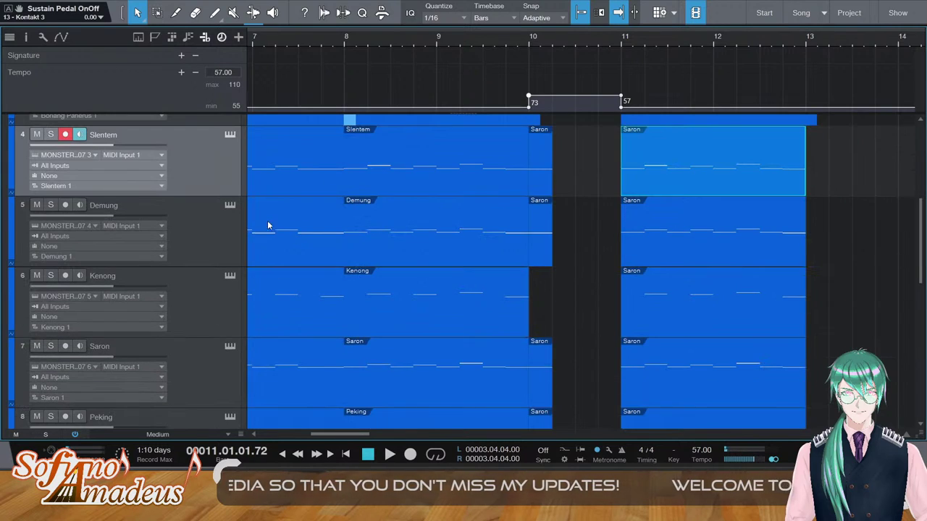
key("Down")
key("Down")
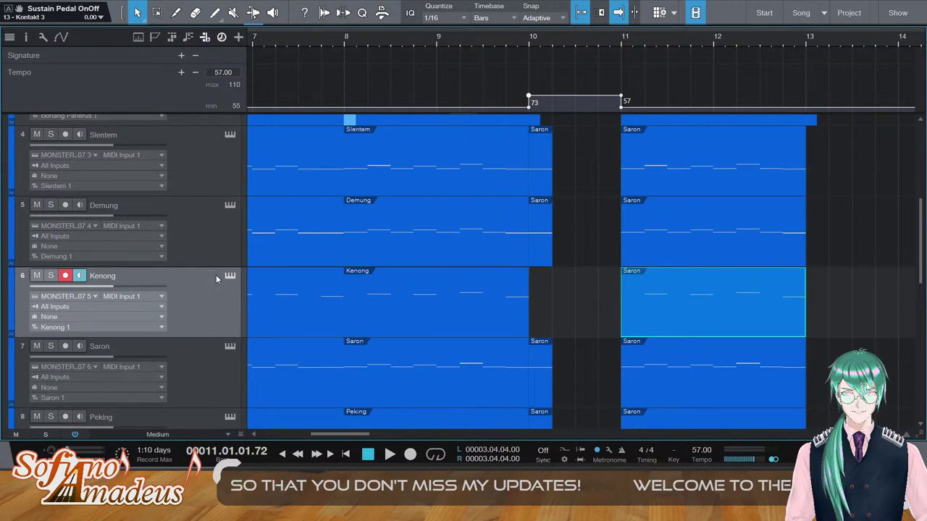
left_click(209, 356)
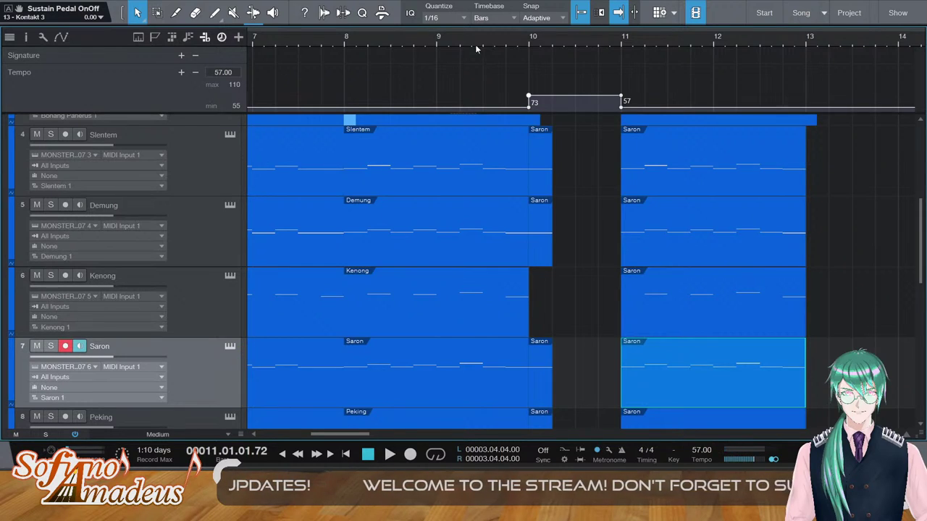
double_click(682, 382)
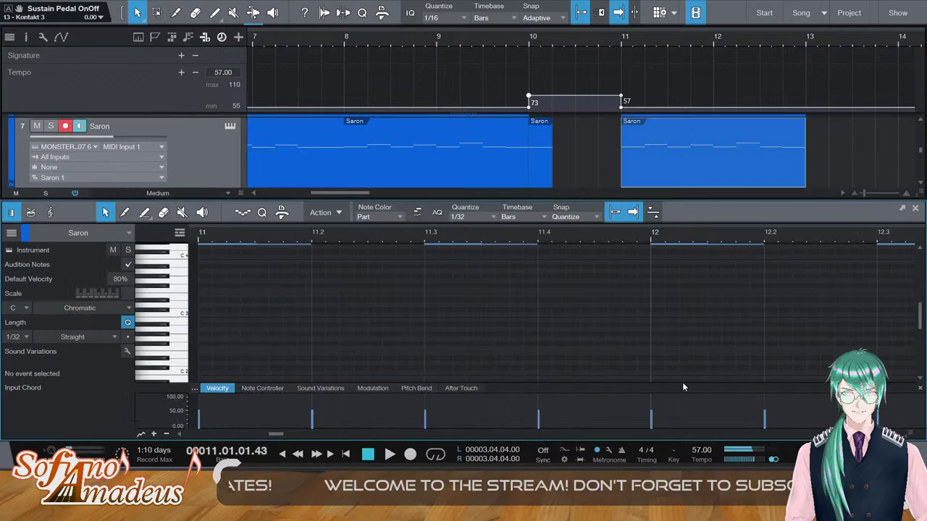
key("F2")
scroll(745, 329, "up", 5)
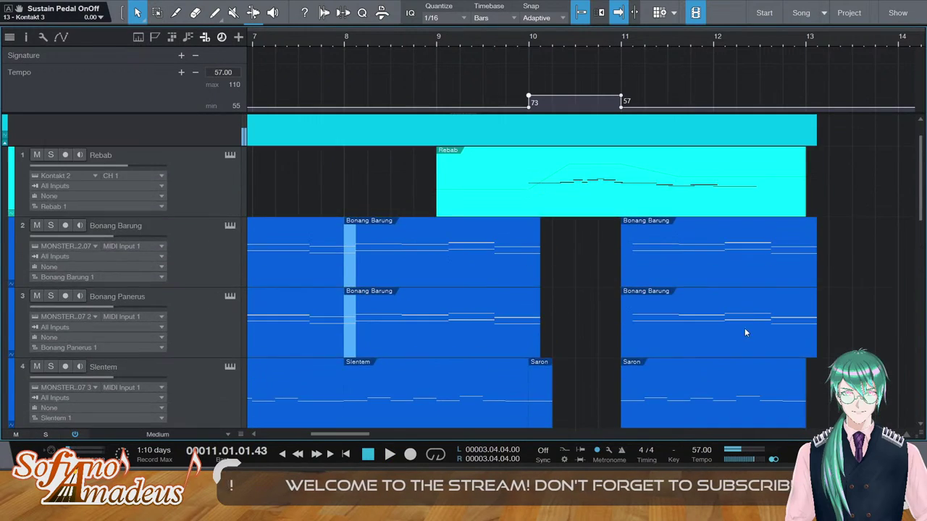
Edit the gamelan parts together and lower their notes at the start of bar 11 by one semitone to D
scroll(847, 345, "down", 1)
scroll(857, 296, "down", 5)
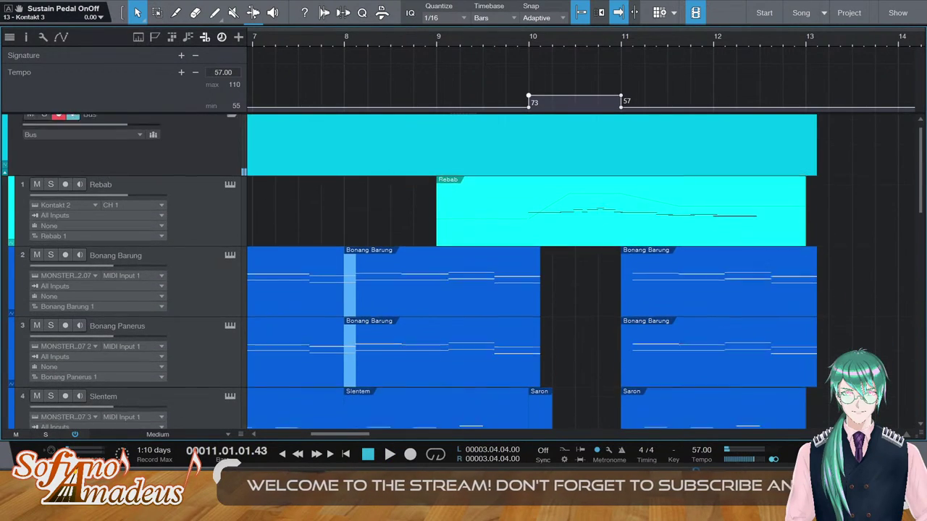
scroll(661, 470, "down", 2)
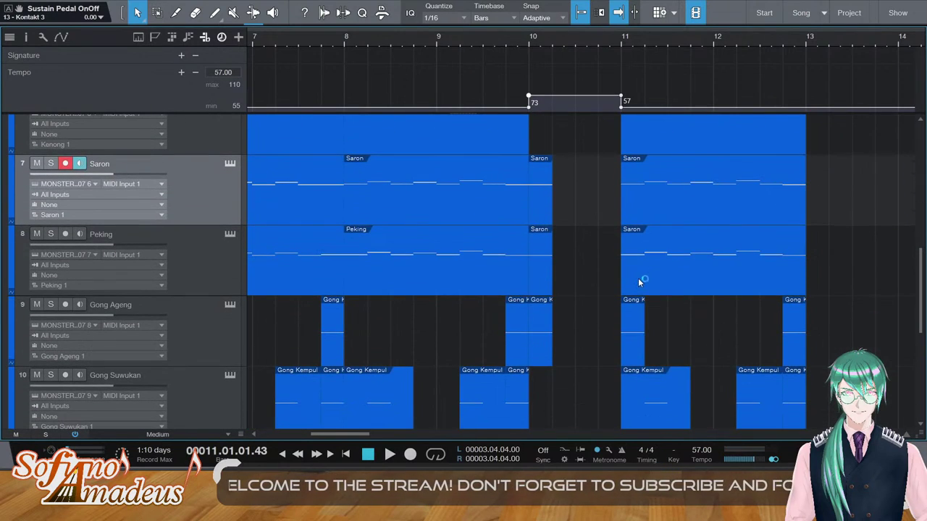
left_click(637, 282)
double_click(653, 264)
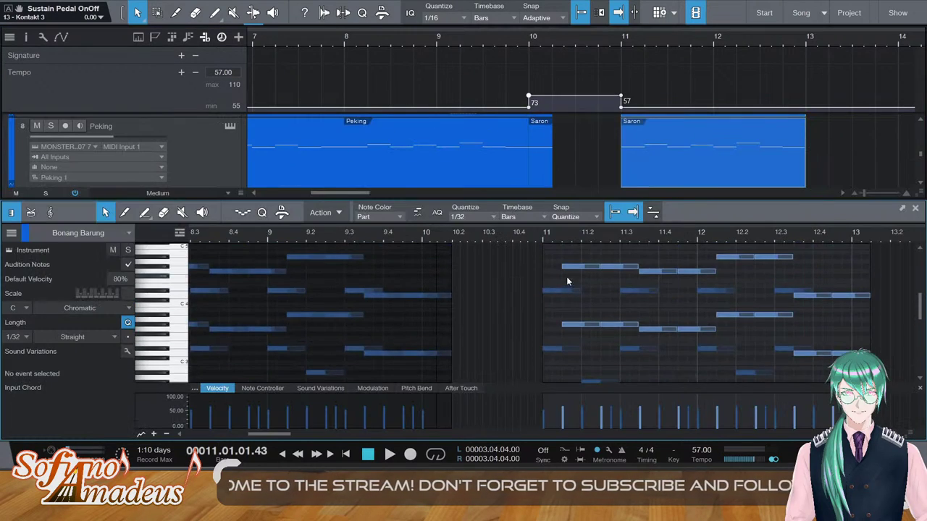
left_click_drag(534, 466, 556, 348)
key("Down")
Lower Peking's repeated note within beat 1 of bar 11 by one semitone to D
scroll(572, 261, "up", 3)
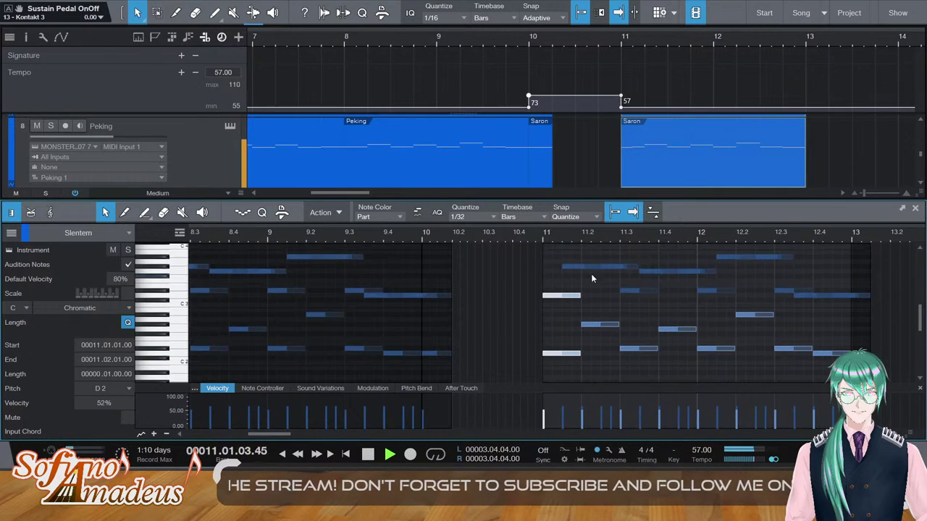
scroll(588, 262, "up", 3)
left_click(580, 316)
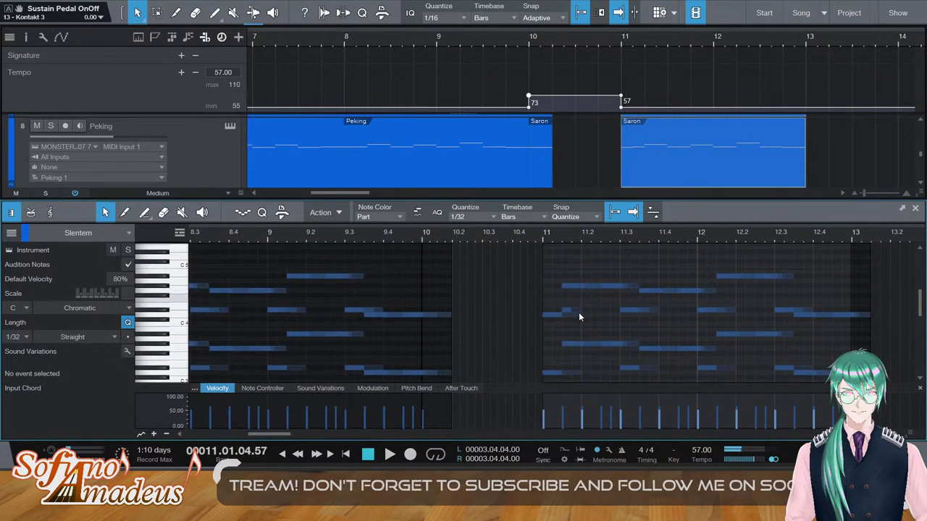
left_click(577, 310)
key("Down")
Lower the gamelan's G# notes around beat 2 of bar 11 by one semitone to G and play from bar 11
left_click(602, 292)
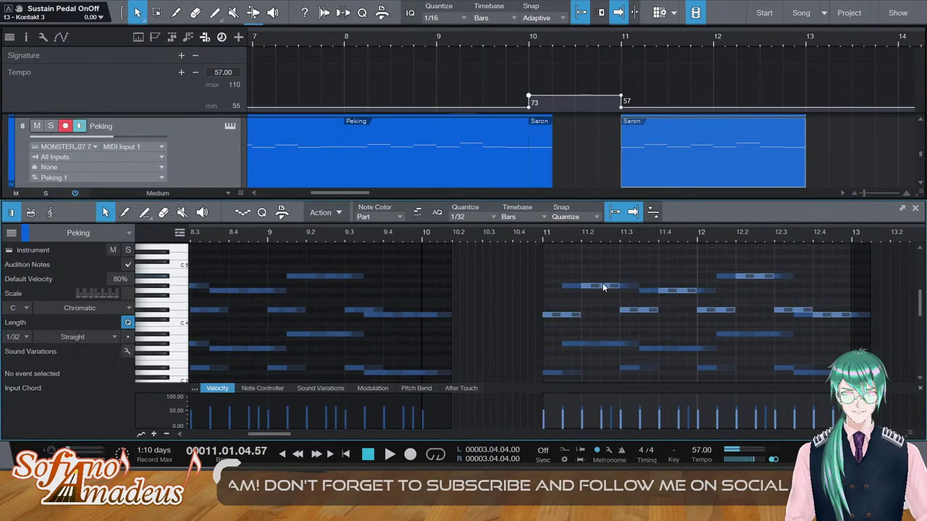
left_click(636, 288)
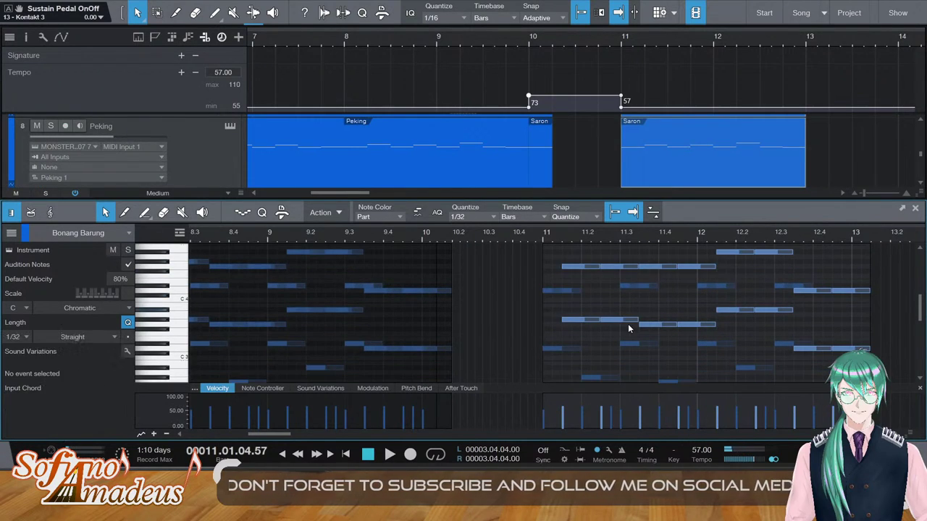
left_click(588, 348)
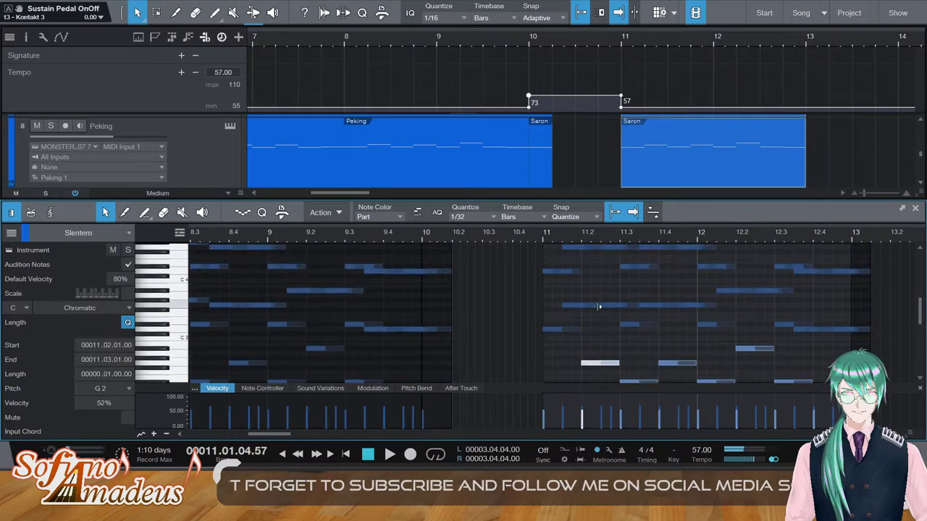
left_click(543, 234)
key("space")
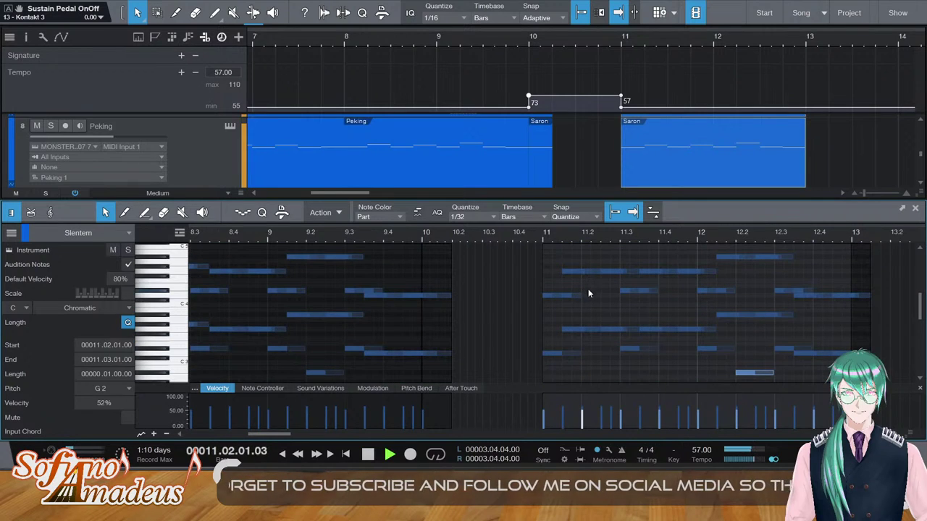
key("space")
left_click(535, 235)
key("space")
key("space")
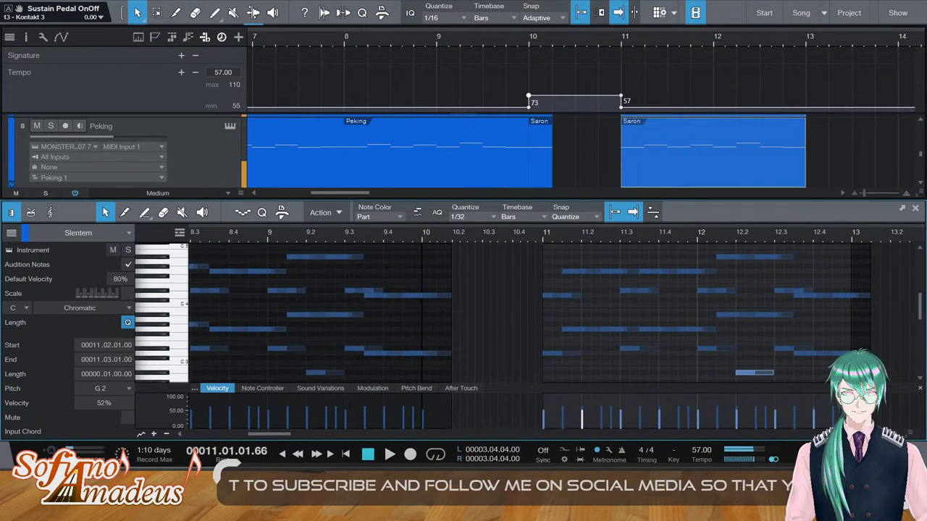
Return to the arrangement, play from bar 11 into bar 12, and deselect the gamelan parts
key("F2")
scroll(650, 298, "up", 5)
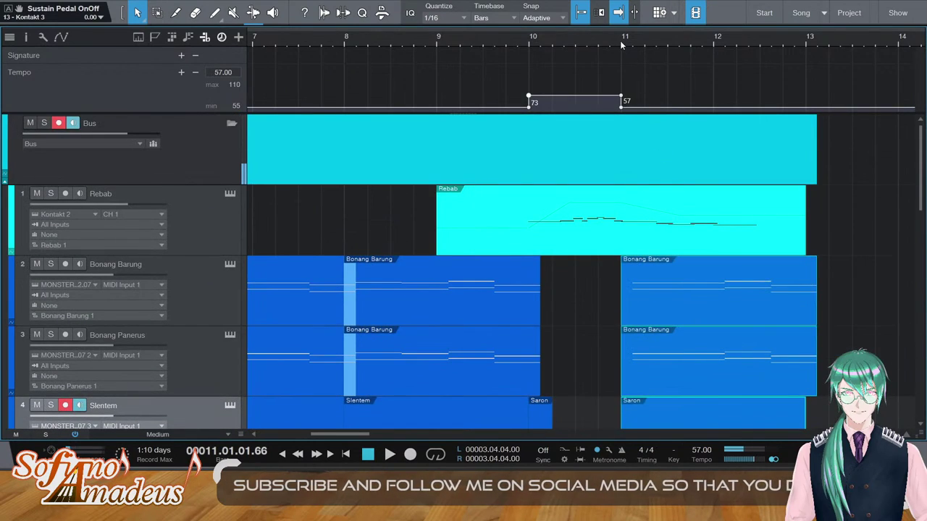
key("space")
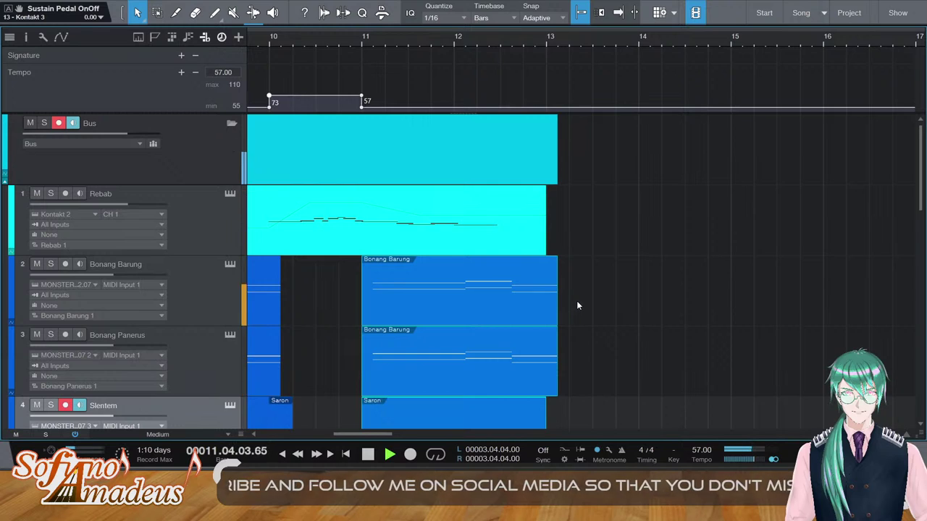
key("space")
scroll(565, 275, "down", 1)
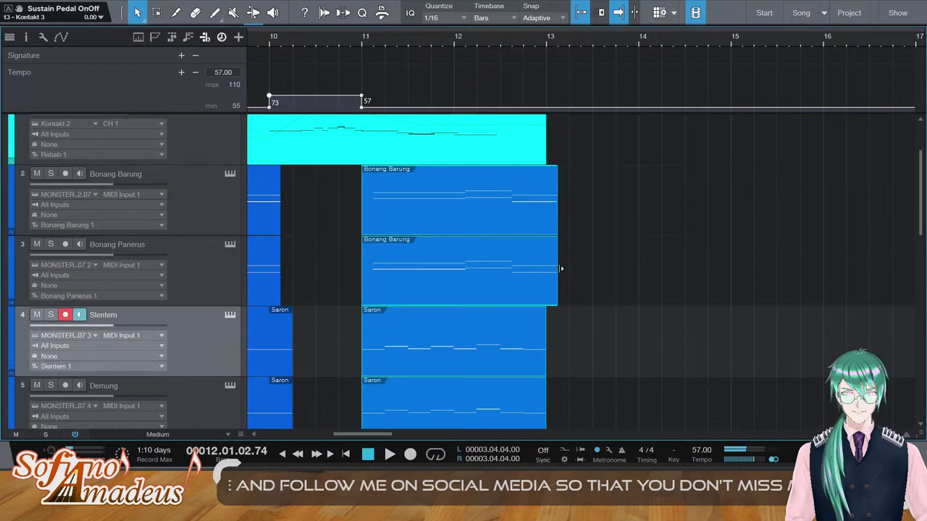
left_click(611, 188)
scroll(610, 196, "down", 3)
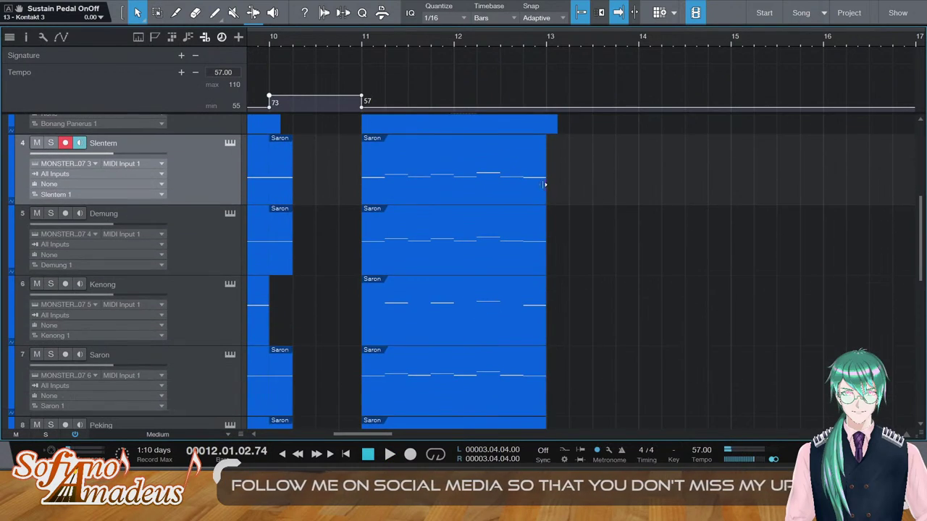
scroll(585, 190, "up", 3)
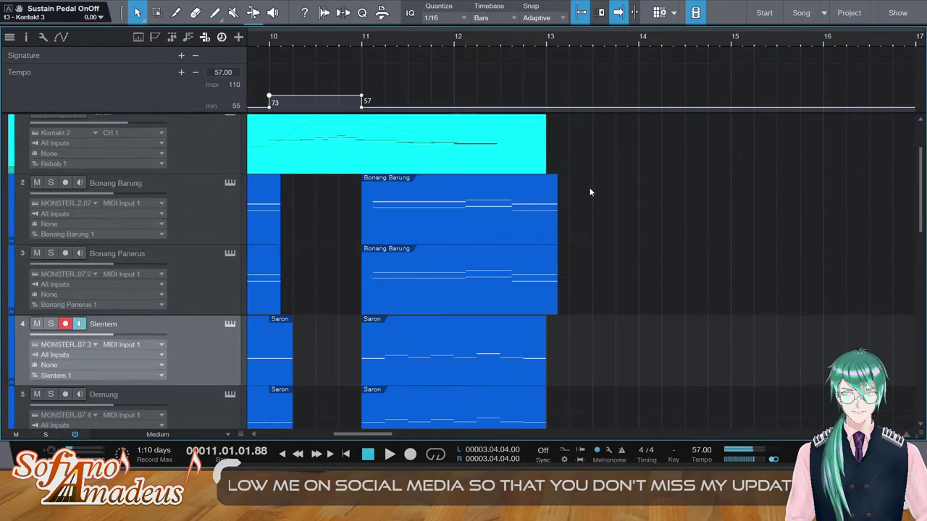
Raise the tempo from bar 11 onward to 73 and play the section
left_click_drag(363, 109, 362, 95)
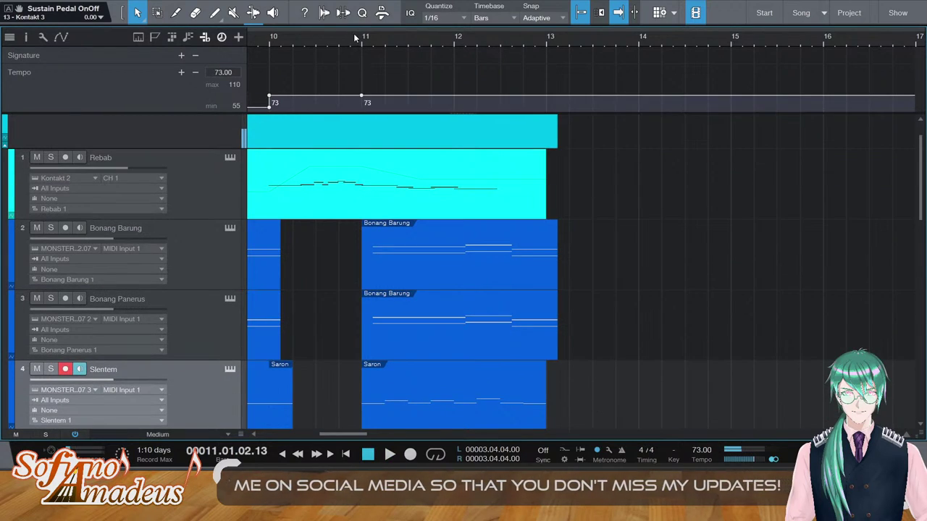
double_click(356, 37)
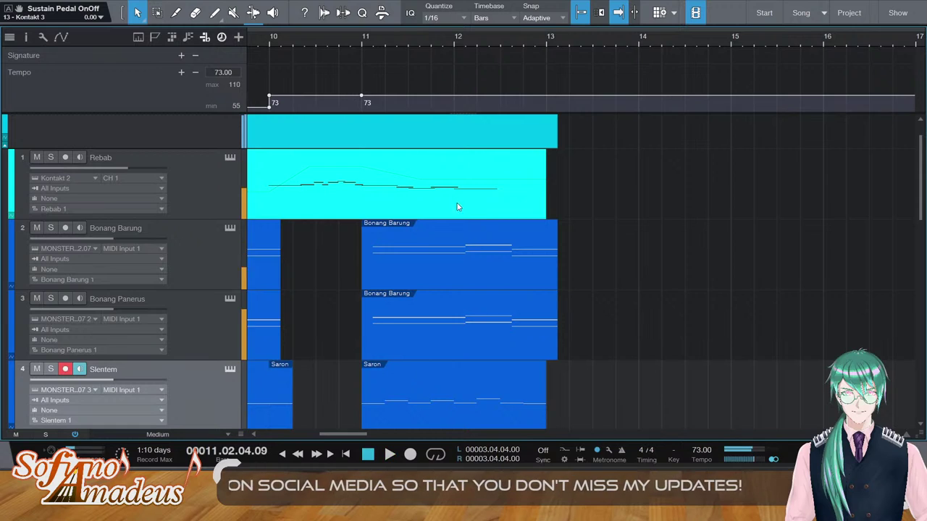
scroll(477, 247, "down", 6)
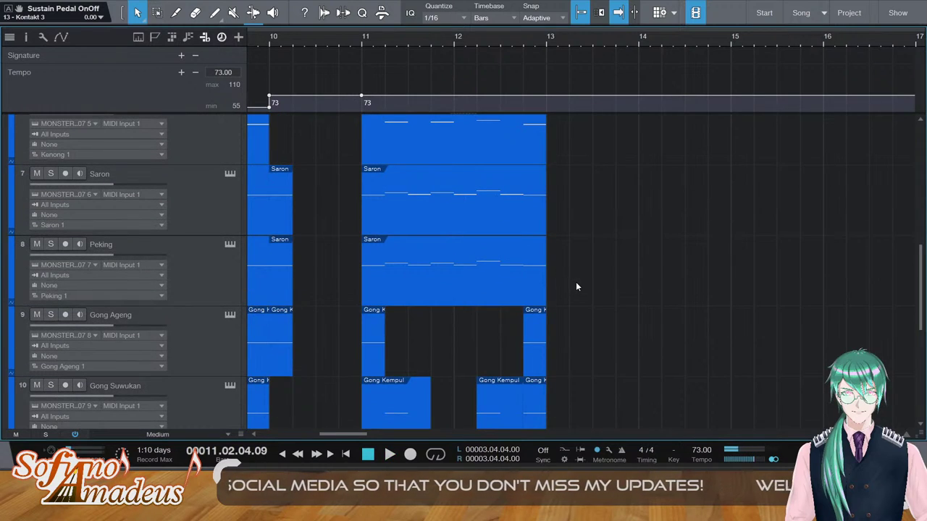
scroll(536, 275, "up", 3)
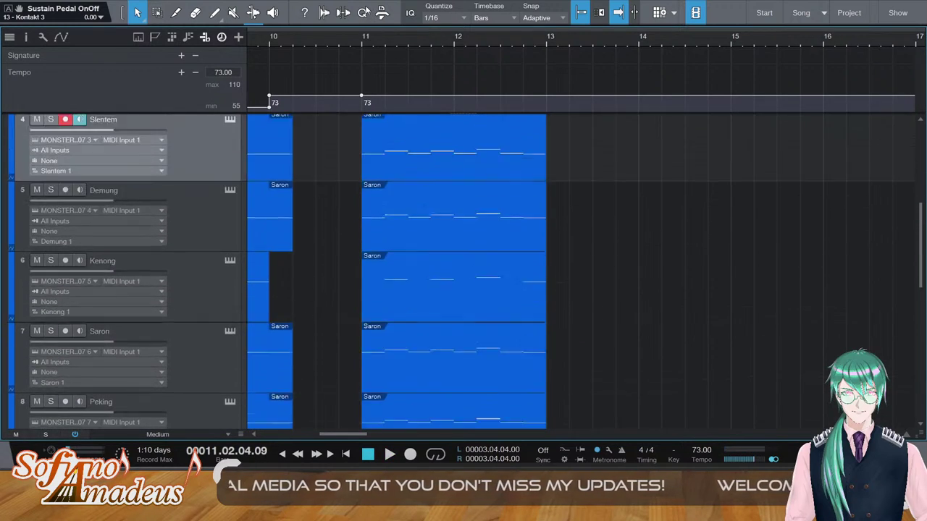
Lower the Slentem, Demung and Saron group's notes on bar 11 beat 3 and bar 12 beat 1 by one semitone to D
double_click(431, 197)
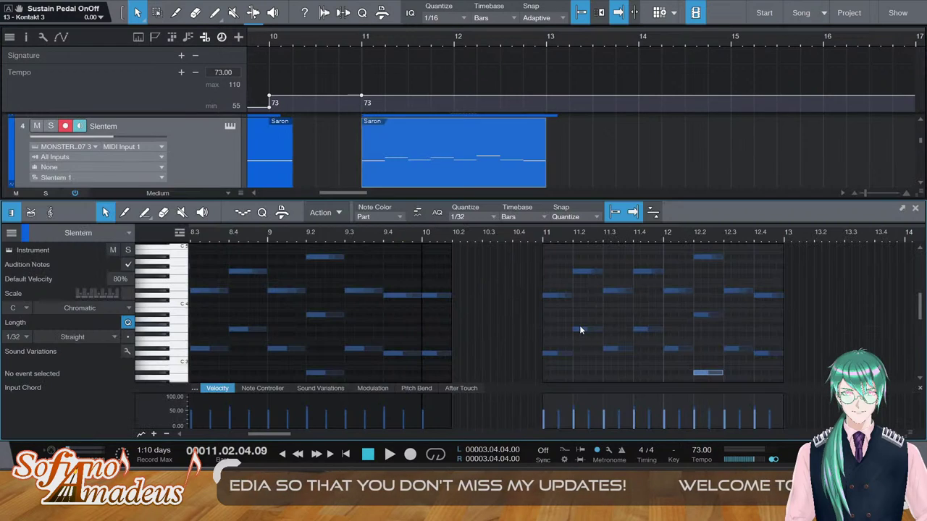
left_click_drag(616, 377, 613, 372)
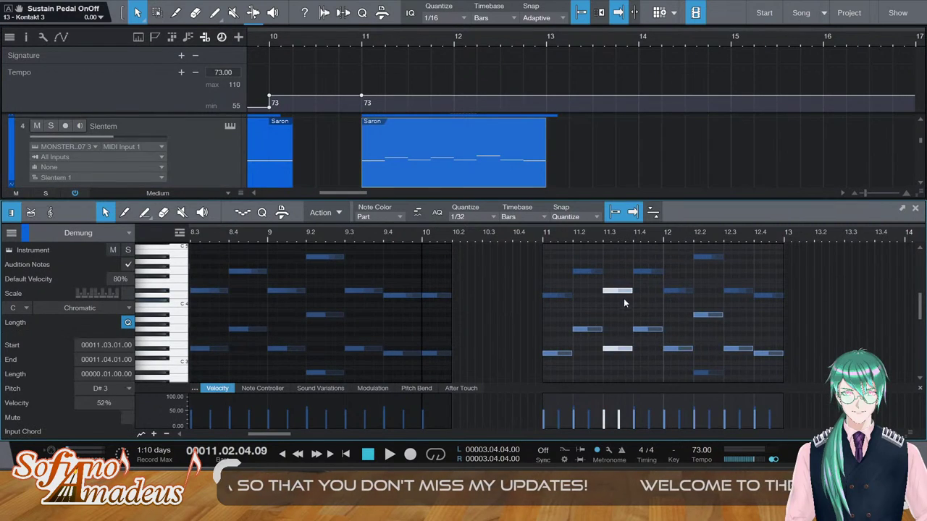
left_click(666, 304)
key("ctrl+z")
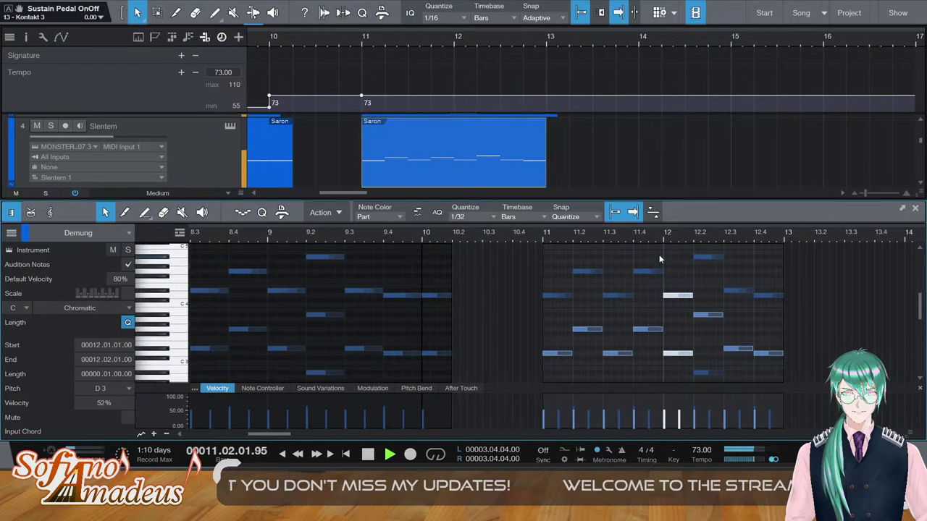
Raise the same group's notes on beat 4 of bar 11 by one semitone to G#
left_click(638, 337)
left_click(637, 335)
key("Up")
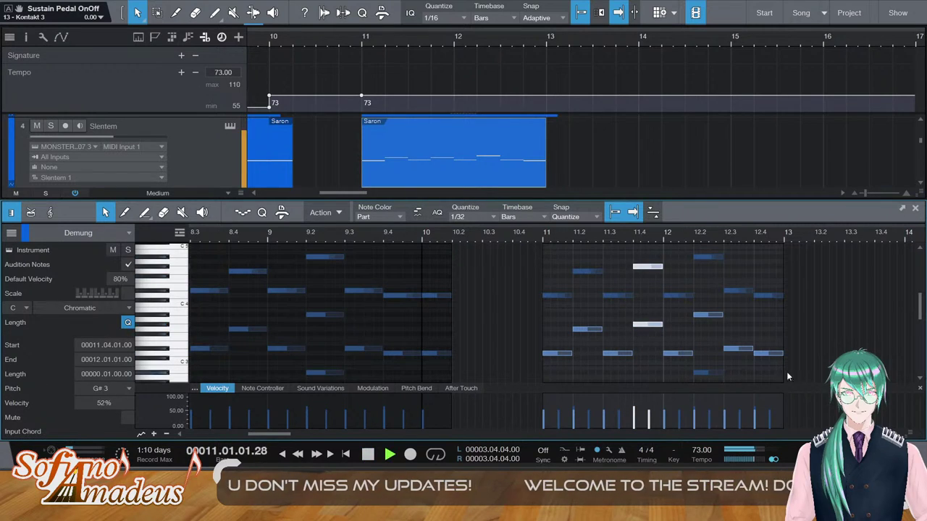
Raise the Bonang Barung and Bonang Panerus notes in the second half of bar 11 by one semitone to G# and play from bar 11
key("F2")
scroll(545, 265, "up", 3)
key("space")
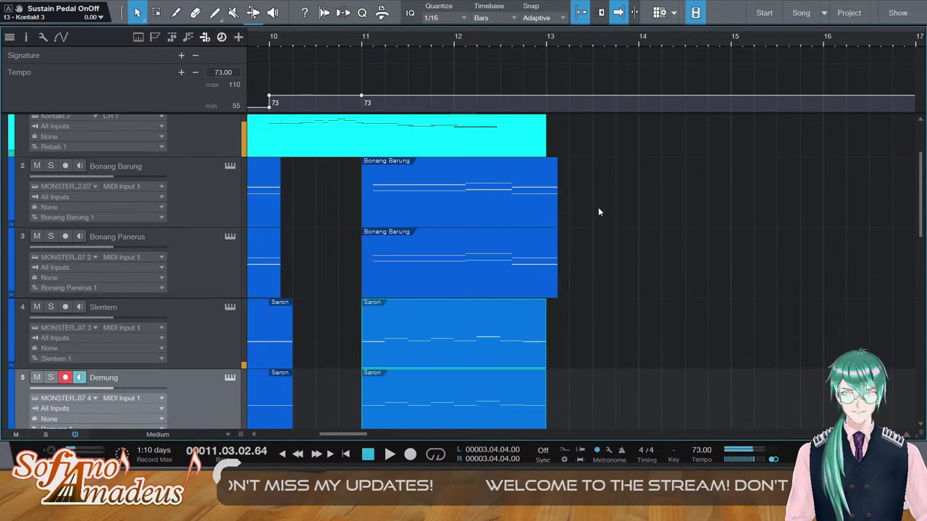
left_click_drag(598, 253, 422, 205)
double_click(424, 210)
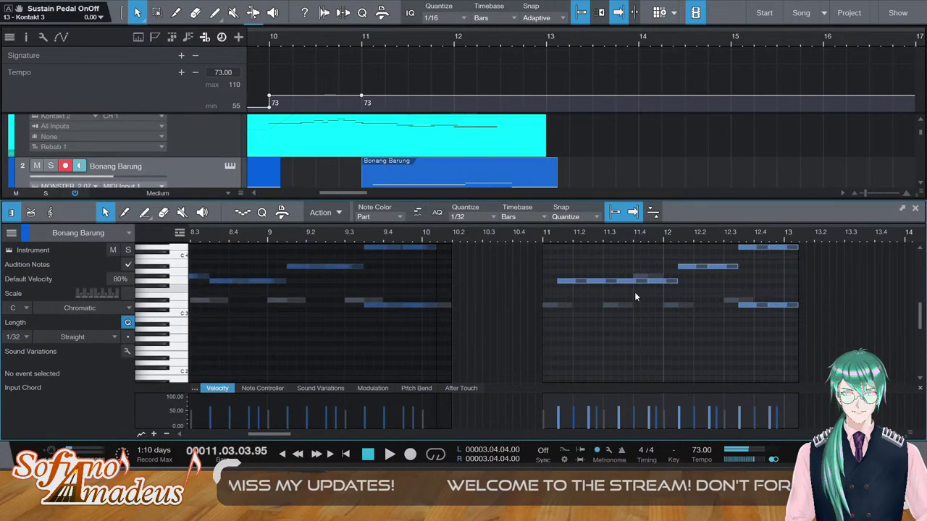
left_click_drag(661, 284, 629, 279)
key("Up")
double_click(534, 237)
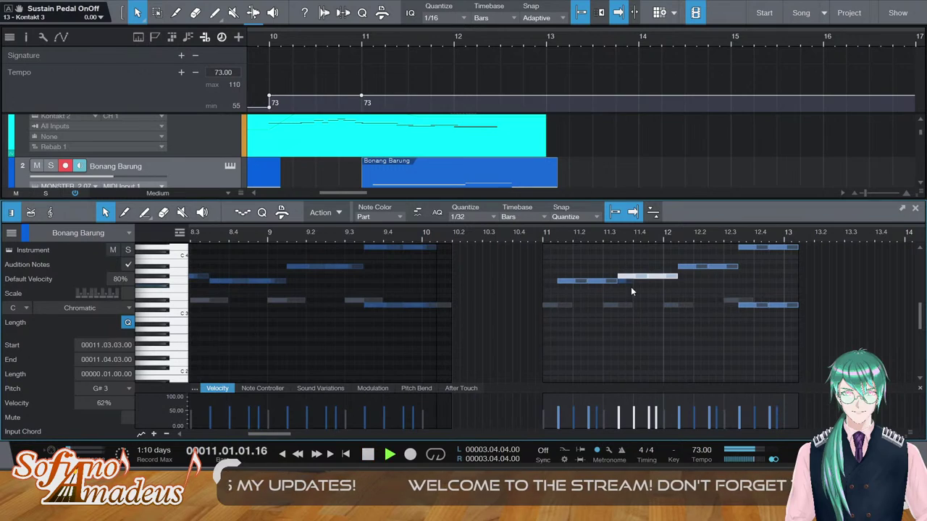
Raise the remaining Bonang Panerus G3 note on beat 3 of bar 11 to G#3, replay the section and return to the arrangement
left_click(627, 281)
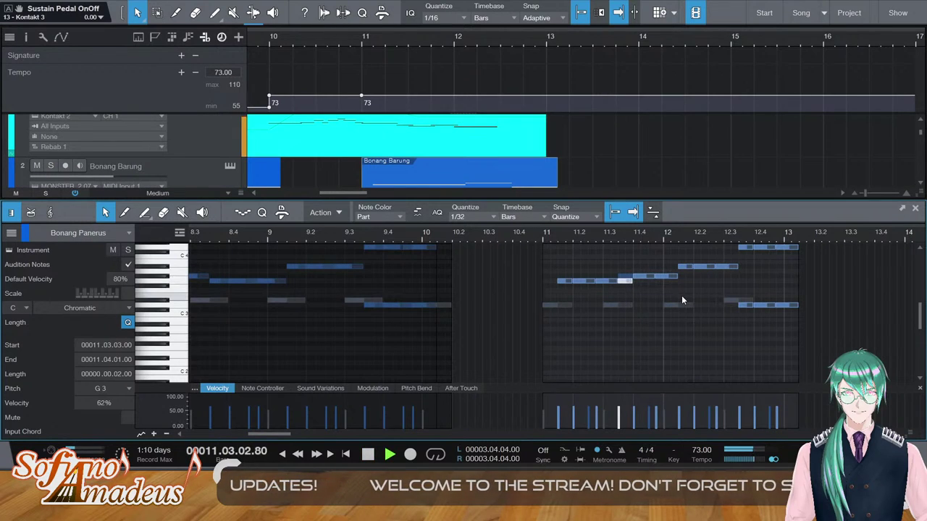
key("Up")
key("space")
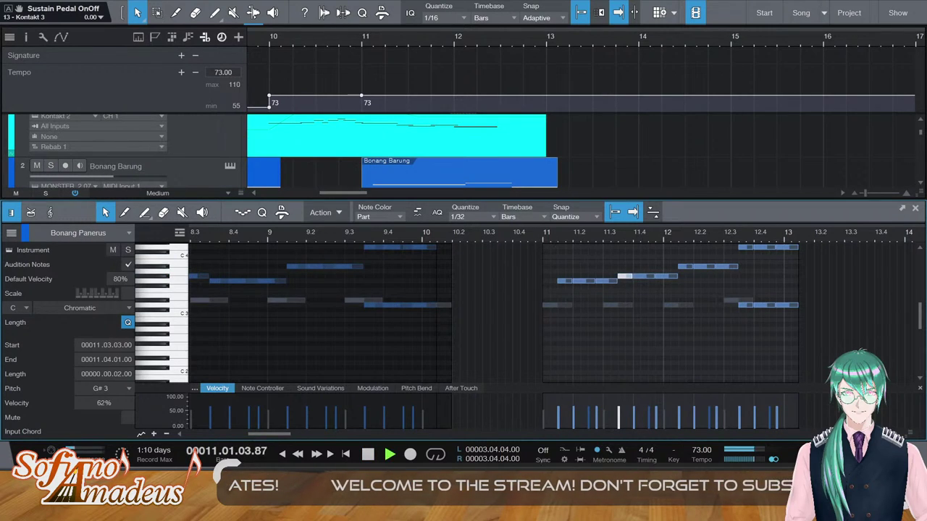
key("F2")
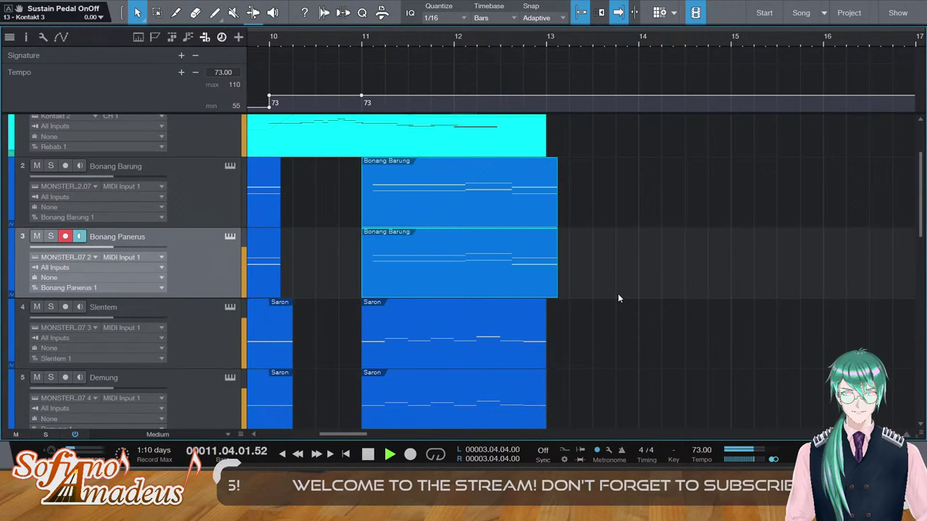
Delete the redundant tempo point at bar 11 and play the arrangement from bar 10 into bar 12
scroll(552, 261, "down", 8)
scroll(552, 260, "up", 7)
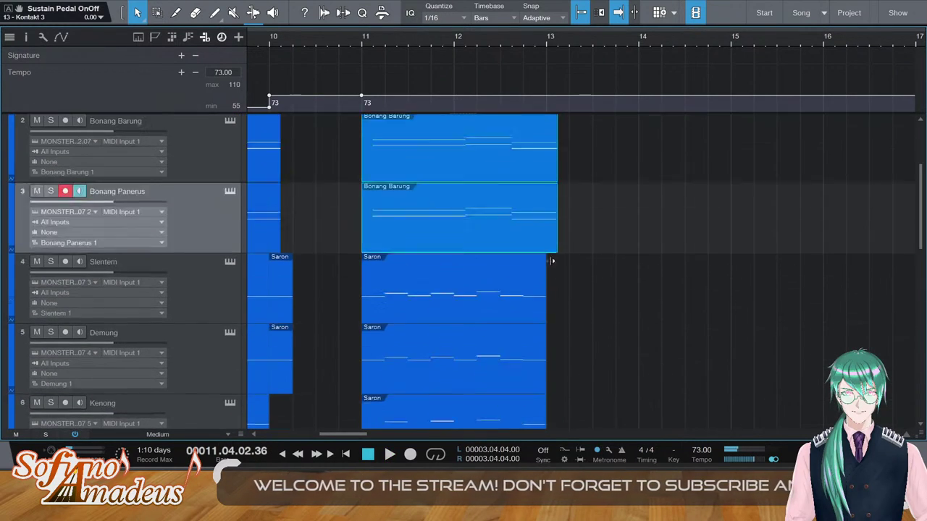
scroll(550, 257, "up", 2)
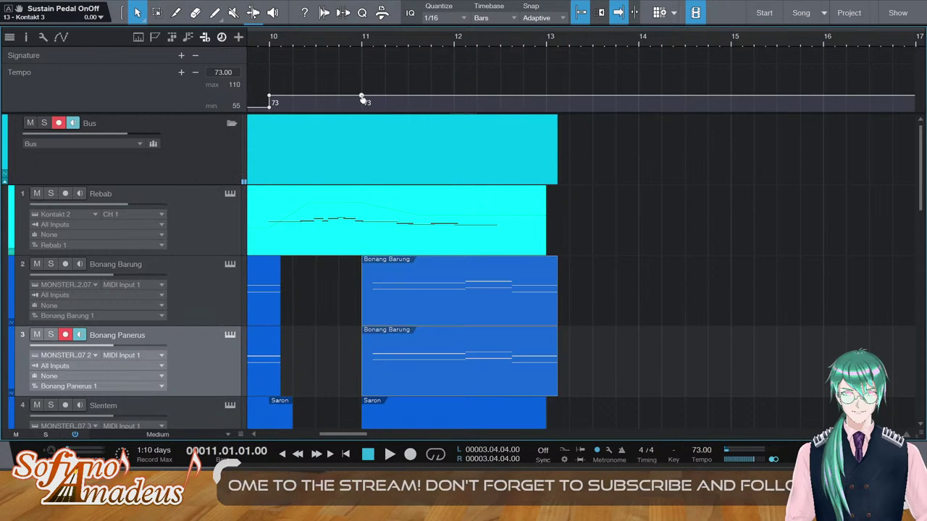
left_click(267, 40)
key("space")
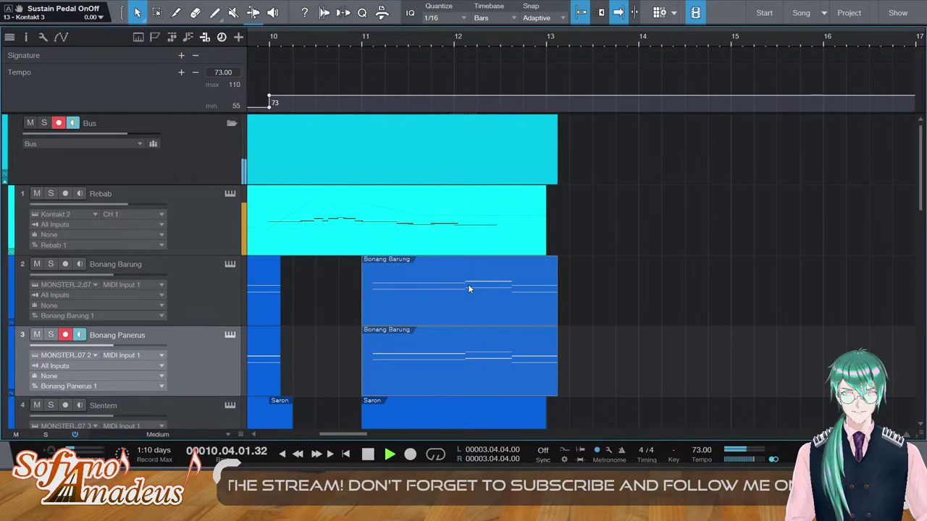
scroll(507, 286, "down", 3)
scroll(528, 297, "down", 8)
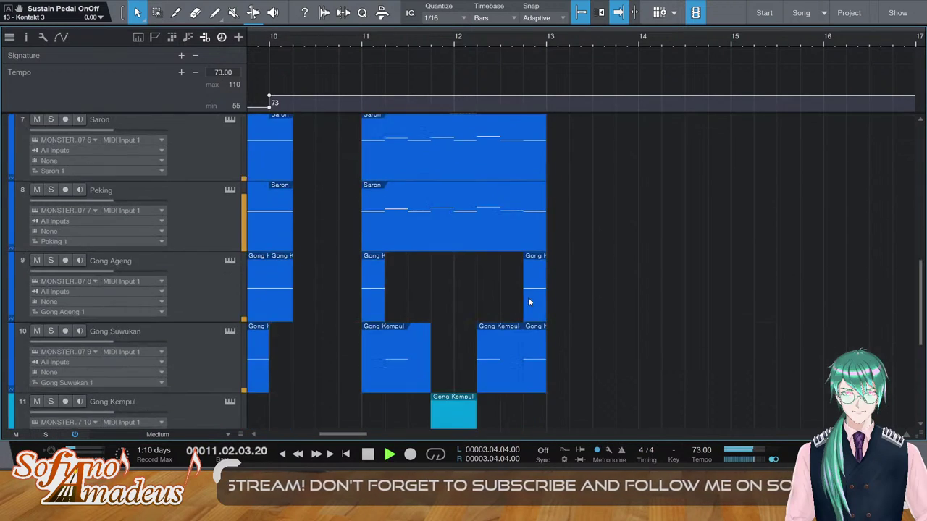
scroll(527, 297, "up", 8)
scroll(519, 283, "down", 3)
scroll(519, 287, "up", 5)
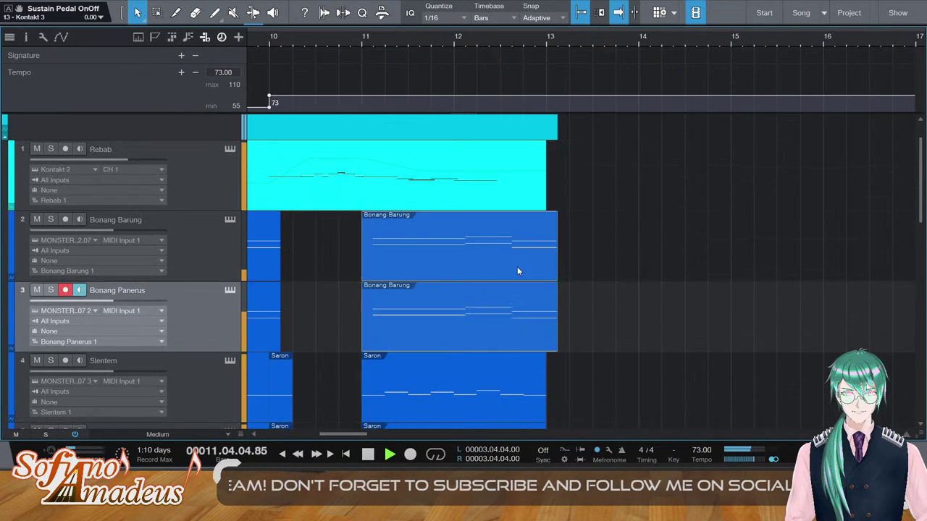
key("space")
Raise the Rebab's long final note at the start of bar 12 by seven semitones to D3
double_click(473, 176)
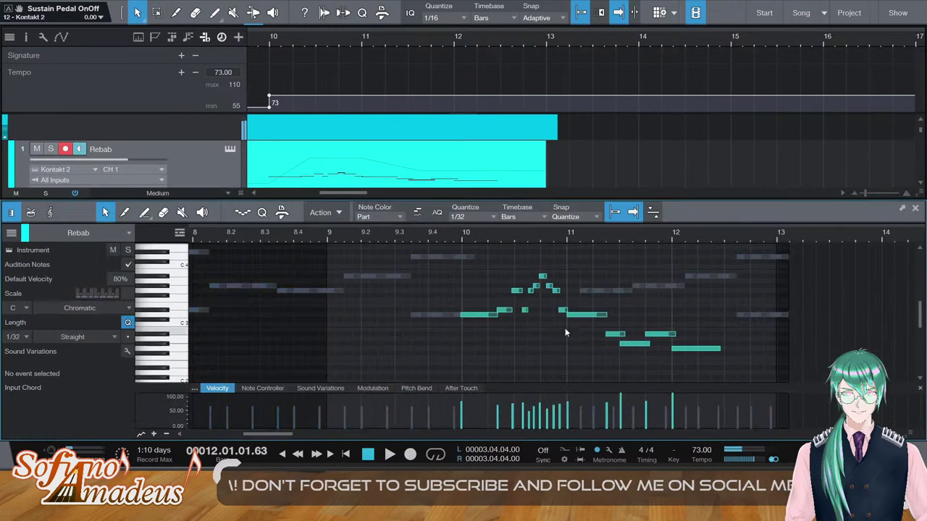
left_click(696, 349)
key("Up")
key("Up")
key("Up")
key("Up")
key("Up")
key("Up")
key("Up")
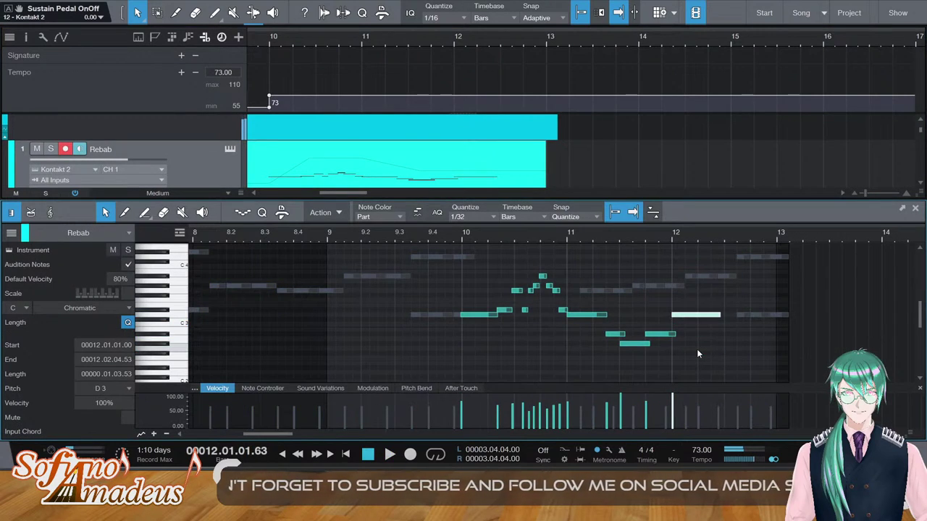
Add a short D#3 grace note at bar 12 in the Rebab part and, with snapping off, start the long D3 slightly after the downbeat
left_click(567, 236)
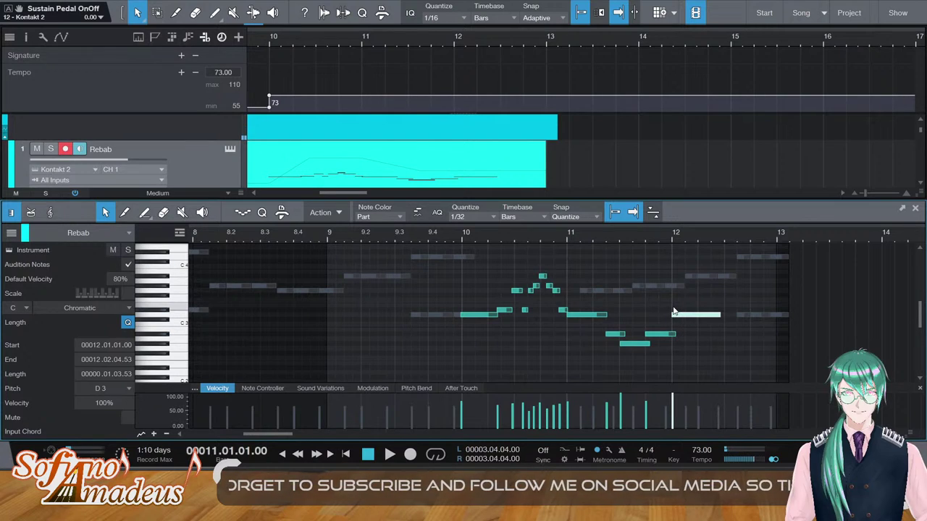
double_click(673, 309)
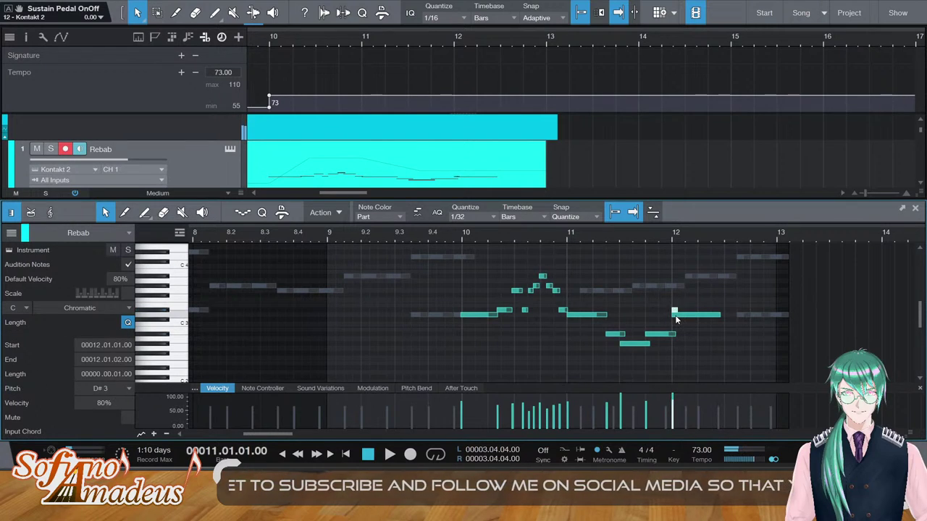
key("n")
left_click_drag(672, 314, 674, 314)
key("space")
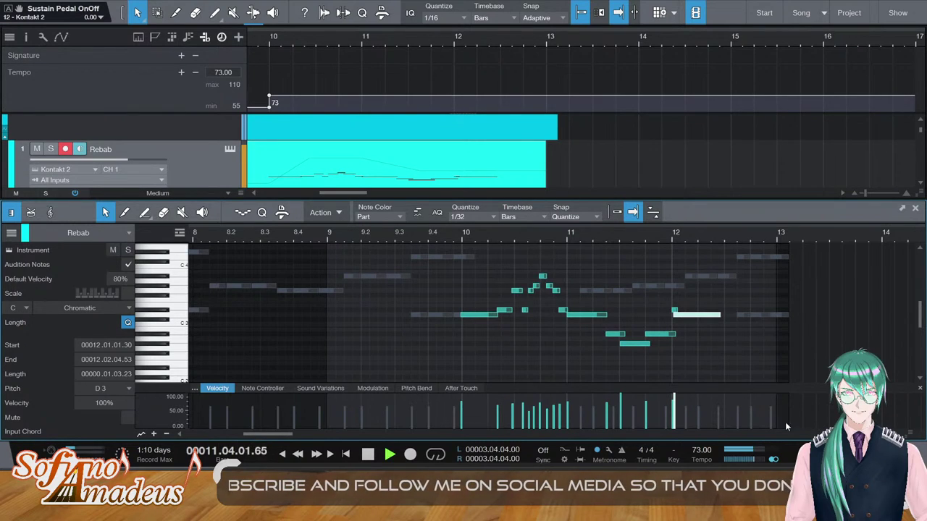
key("space")
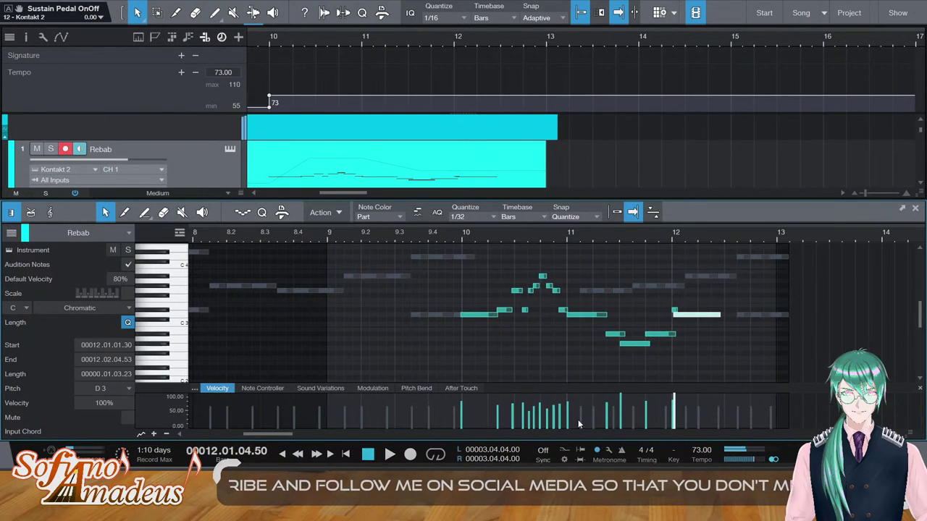
Reshape the Rebab's modulation curve to peak near 100 at bar 12 and ease to about 80 near the long D3's end
left_click(374, 388)
left_click_drag(663, 409, 689, 410)
key("space")
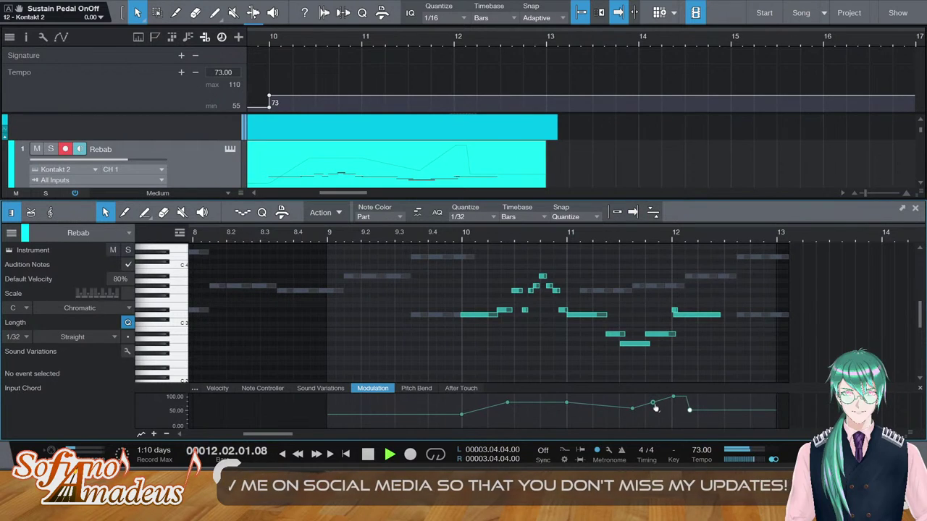
left_click_drag(653, 403, 697, 404)
key("space")
double_click(696, 401)
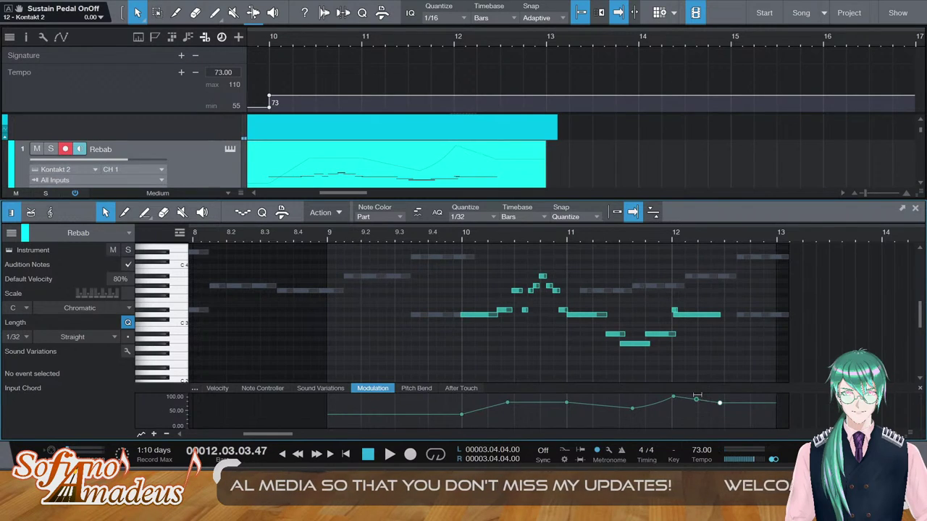
left_click(655, 232)
key("space")
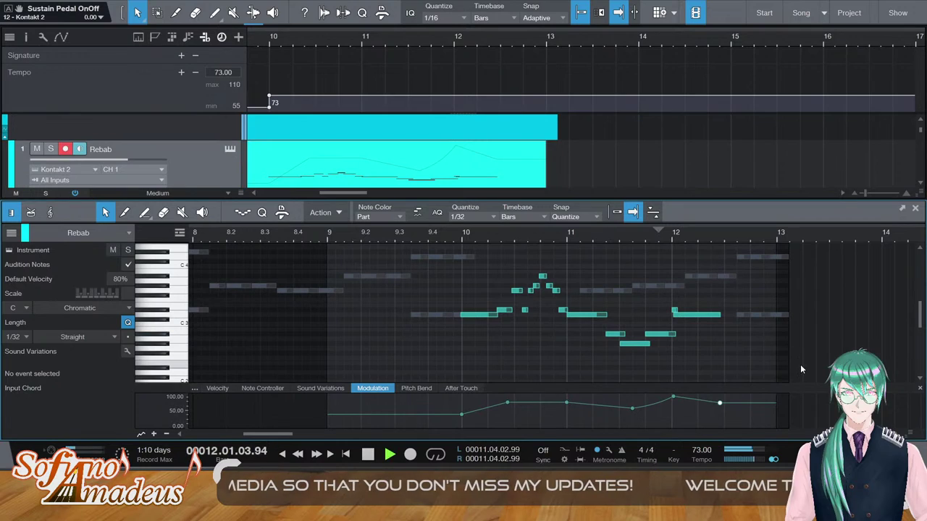
key("space")
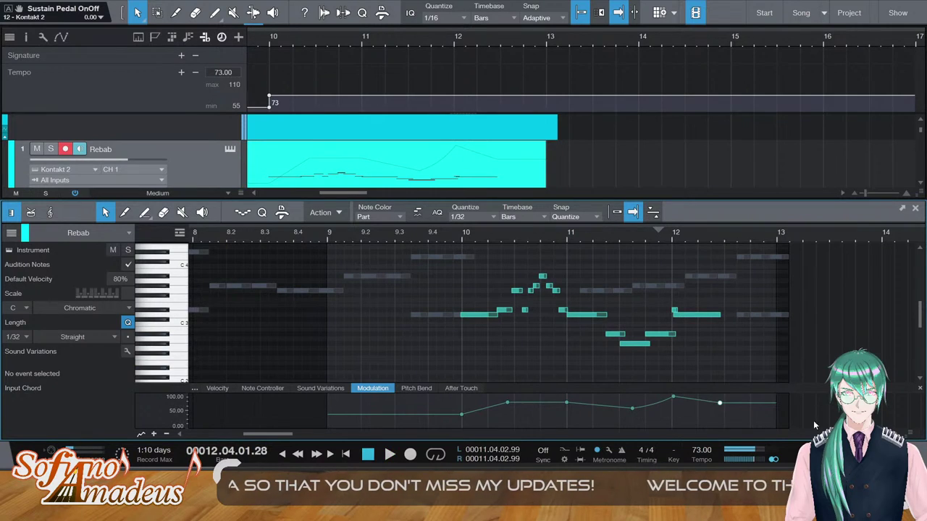
Return to the arrangement and play all parts from bar 11 through the end of bar 12
key("F2")
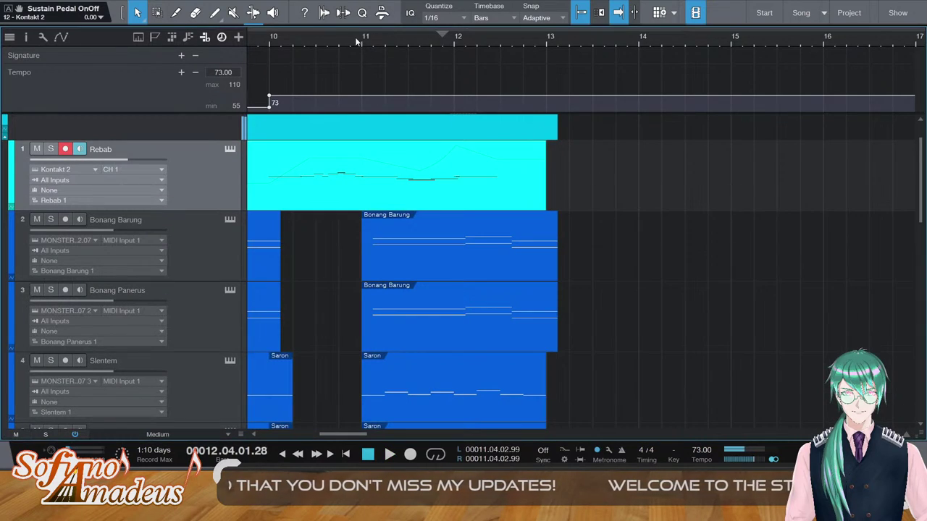
left_click_drag(340, 434, 331, 435)
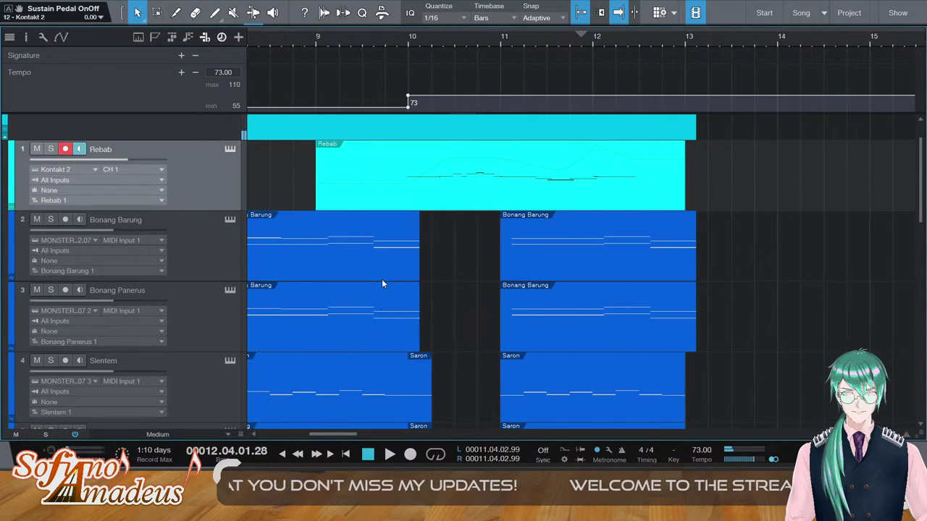
scroll(381, 275, "down", 3)
scroll(381, 272, "up", 3)
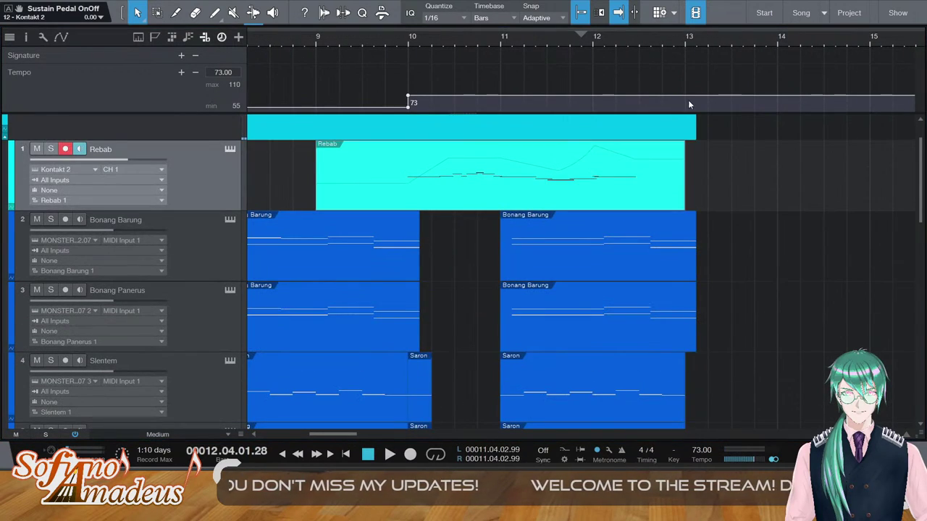
left_click(490, 44)
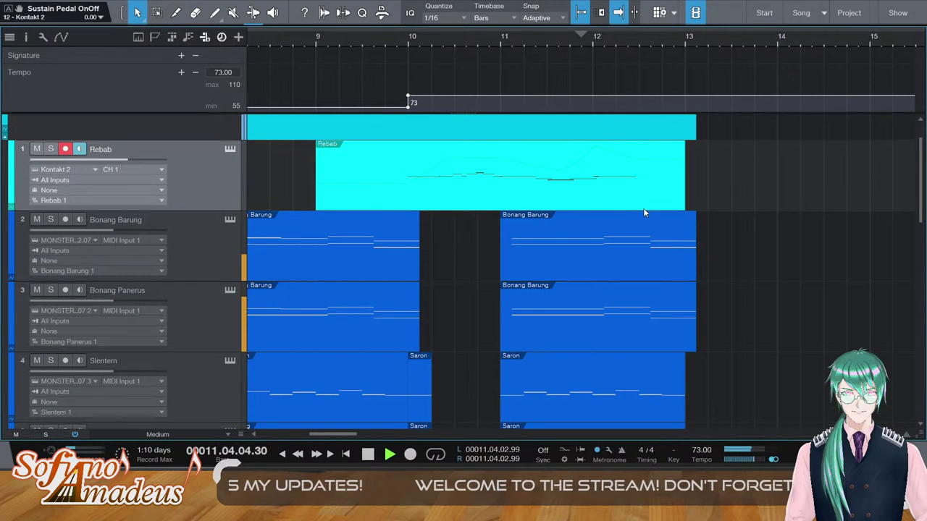
scroll(644, 212, "down", 5)
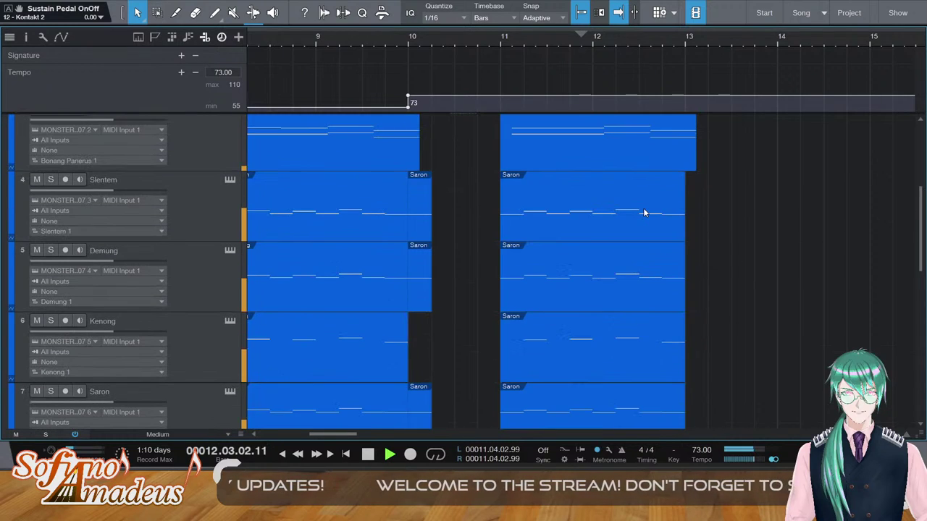
scroll(672, 226, "up", 6)
key("space")
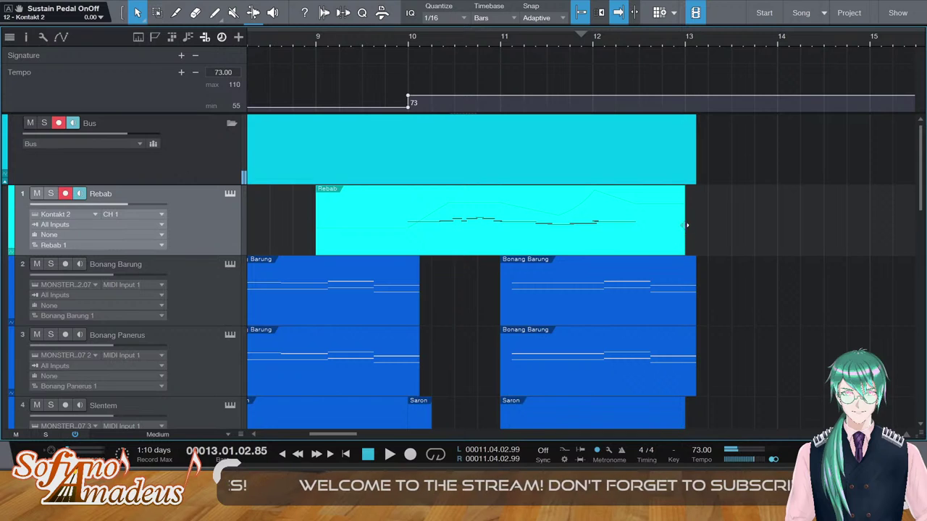
Select the Strings Spic track for recording and rehearse its part against playback from bar 11
scroll(681, 228, "down", 20)
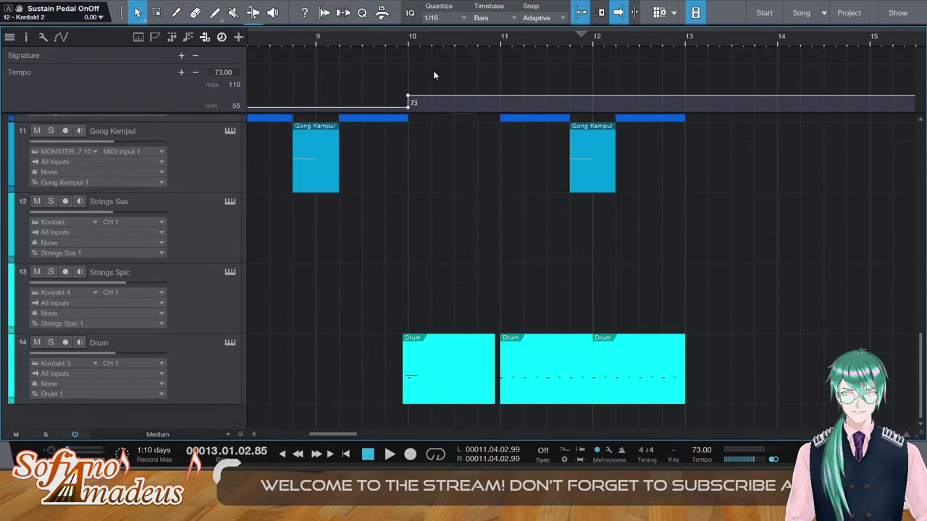
scroll(517, 210, "up", 20)
scroll(516, 211, "down", 20)
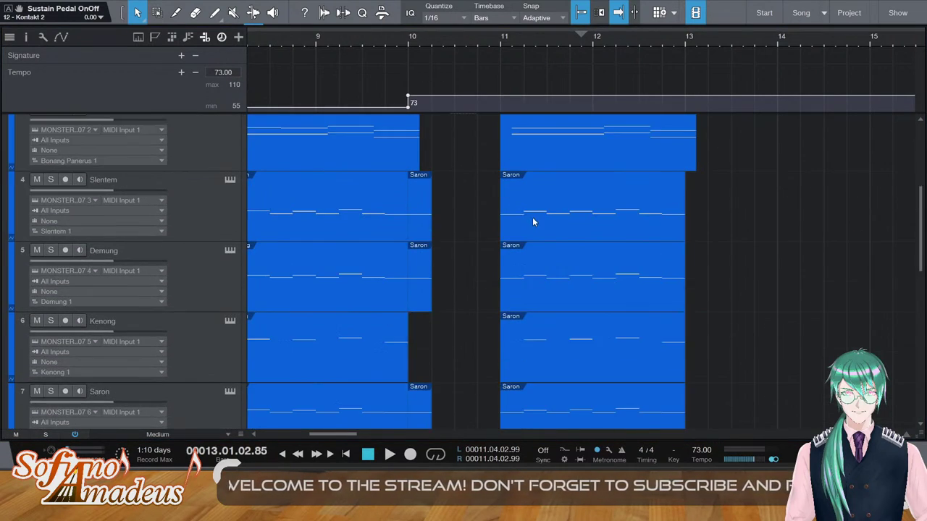
left_click(497, 54)
left_click(218, 300)
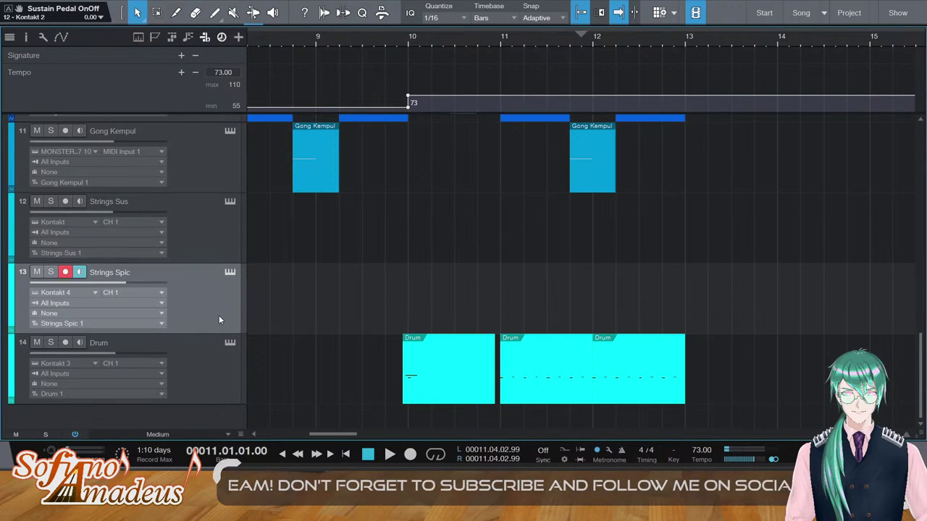
key("space")
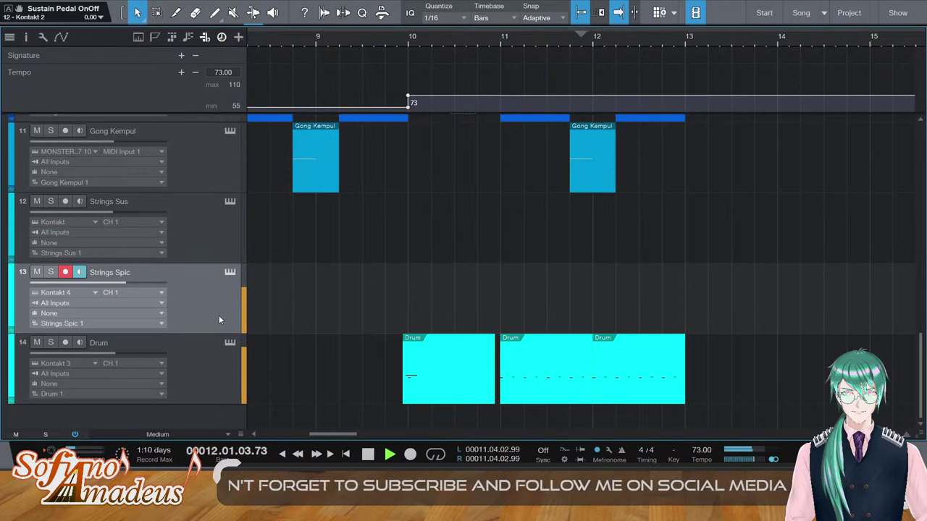
key("space")
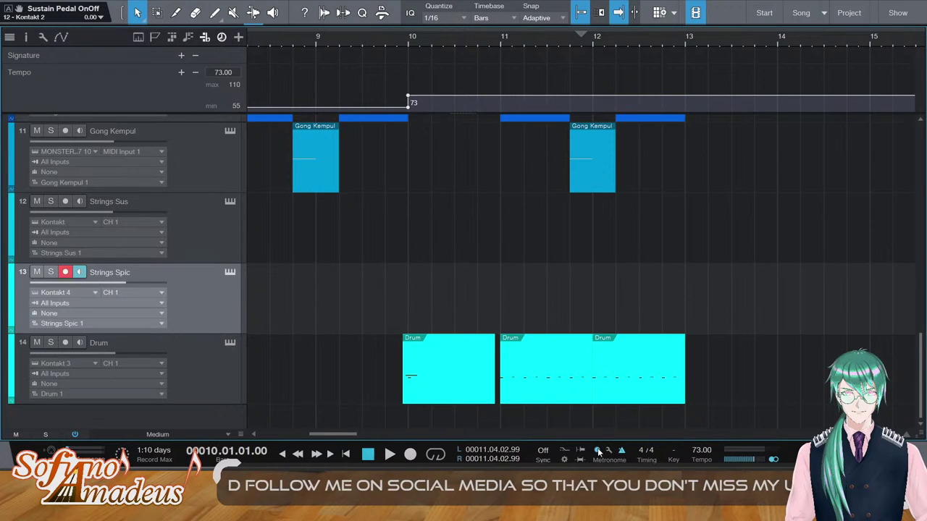
Record a Strings Spic part from bar 10 to bar 13 with the metronome on, and quantize its notes to 1/32
left_click(411, 454)
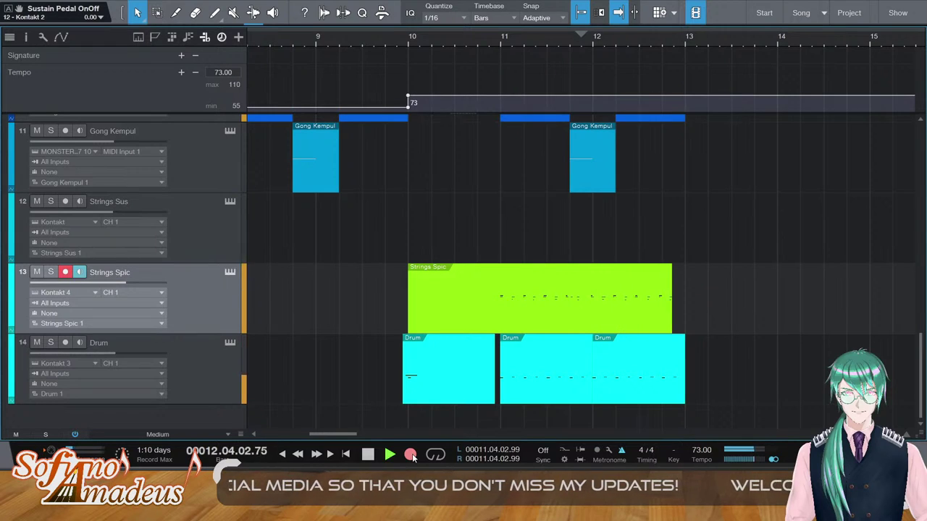
left_click(412, 457)
double_click(601, 294)
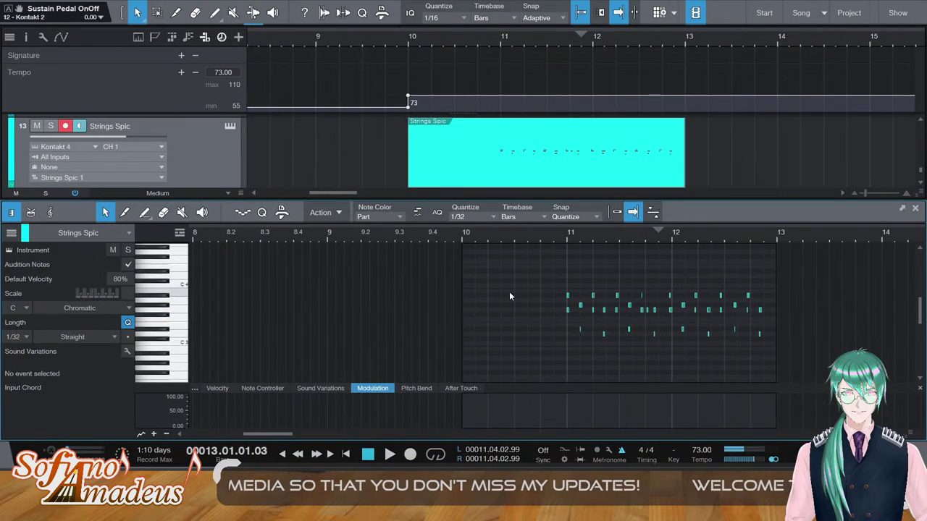
key("q")
left_click(595, 359)
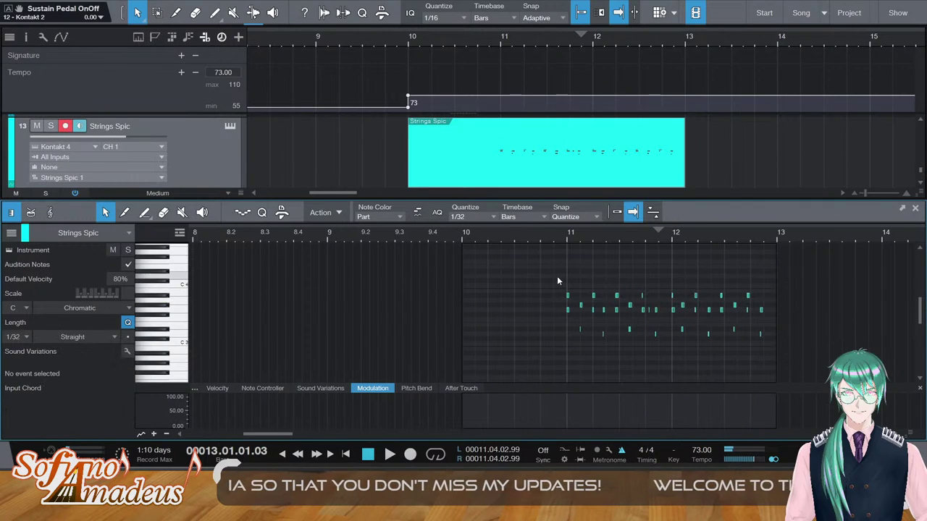
Lengthen all the Strings Spic notes from bar 11 and quantize them to 1/16
key("ctrl+a")
left_click_drag(569, 295, 575, 297)
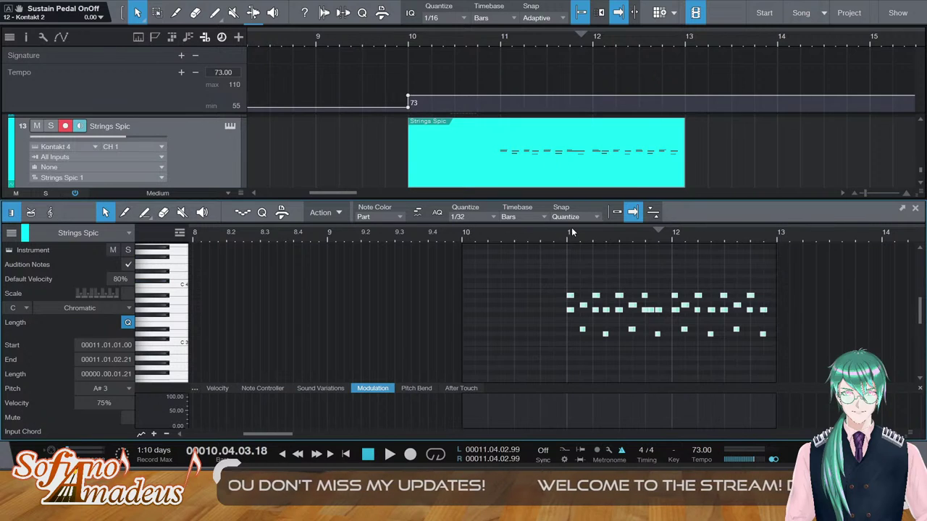
key("4")
key("q")
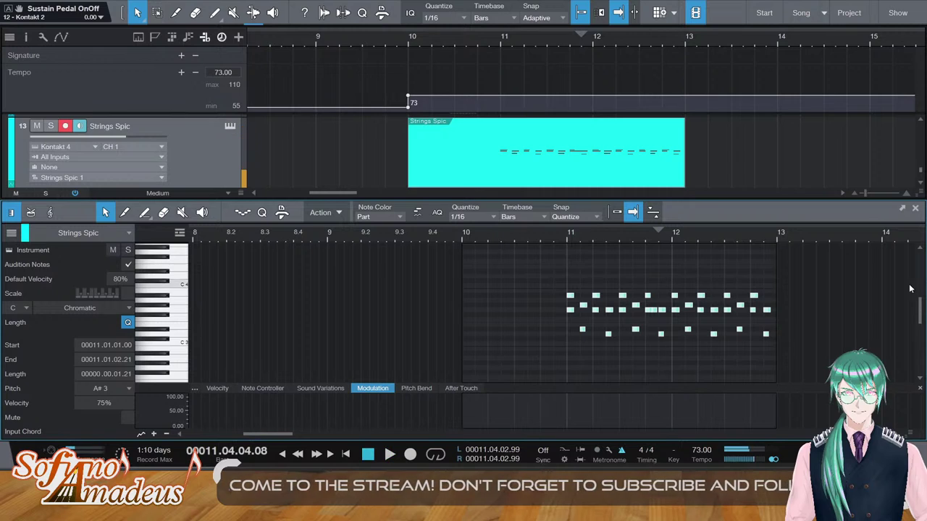
Open the Bonang Barung part from bar 11, play it soloed and select all its notes
key("F2")
scroll(559, 282, "up", 6)
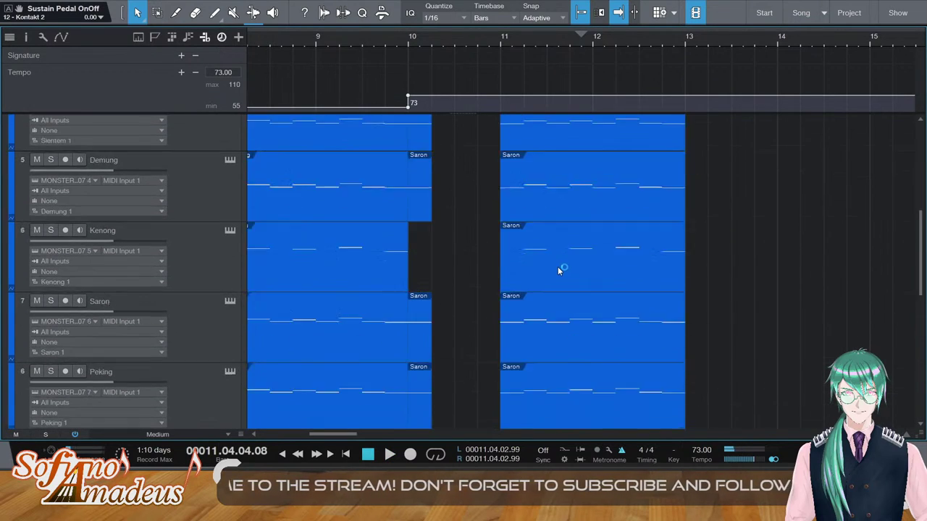
scroll(556, 264, "up", 3)
double_click(555, 258)
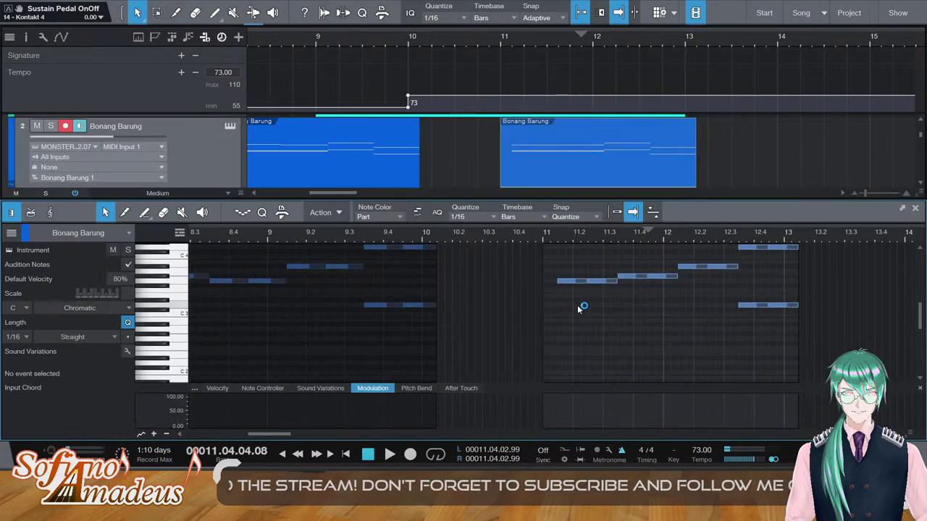
key("s")
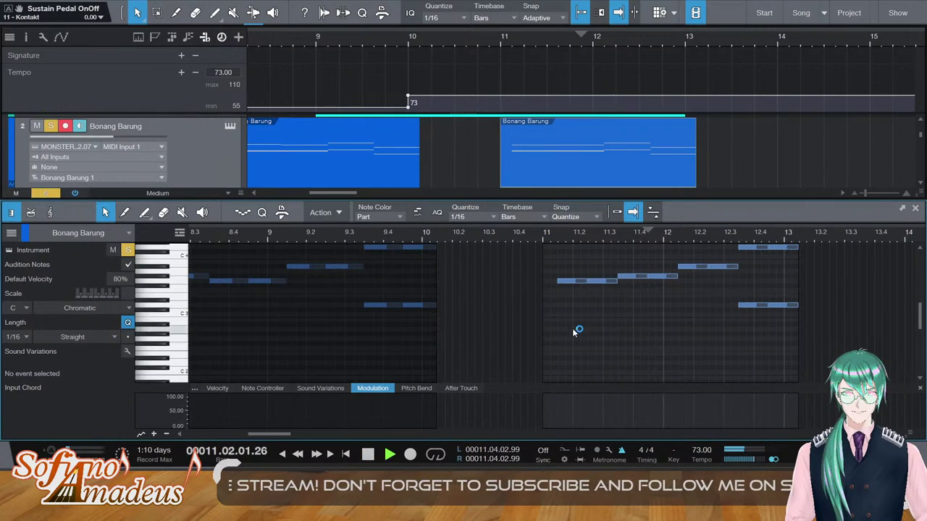
scroll(572, 328, "up", 1)
key("ctrl+a")
key("space")
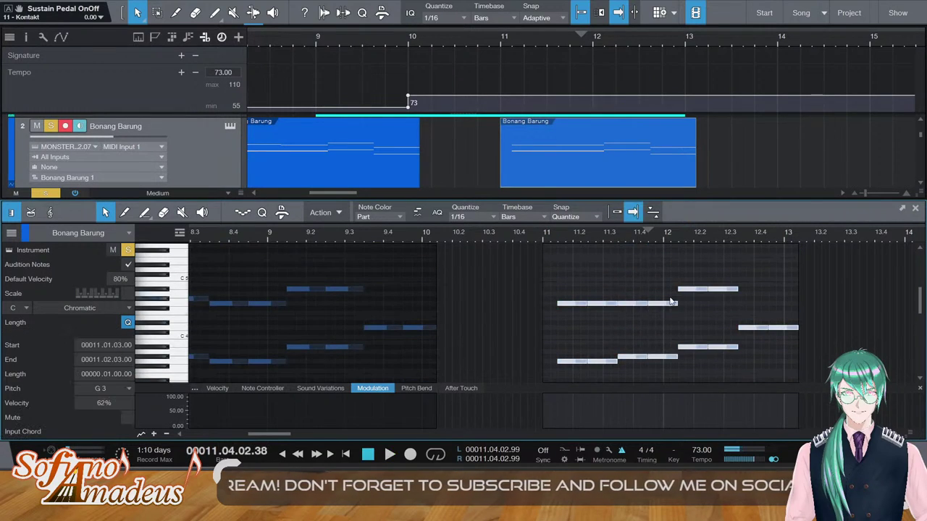
Unsolo Bonang Barung and paste a copy of its bar 11 part onto the Strings Spic track at bar 11
key("F2")
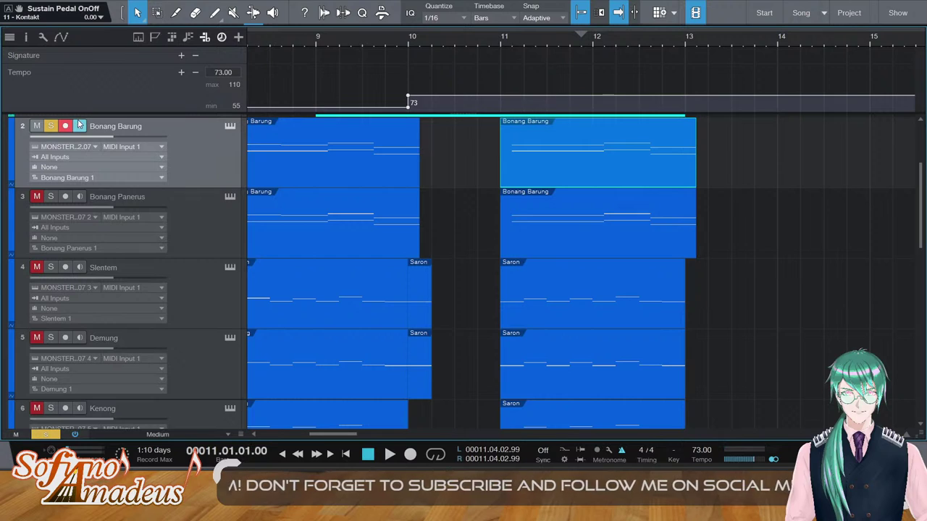
left_click(52, 126)
scroll(509, 278, "down", 8)
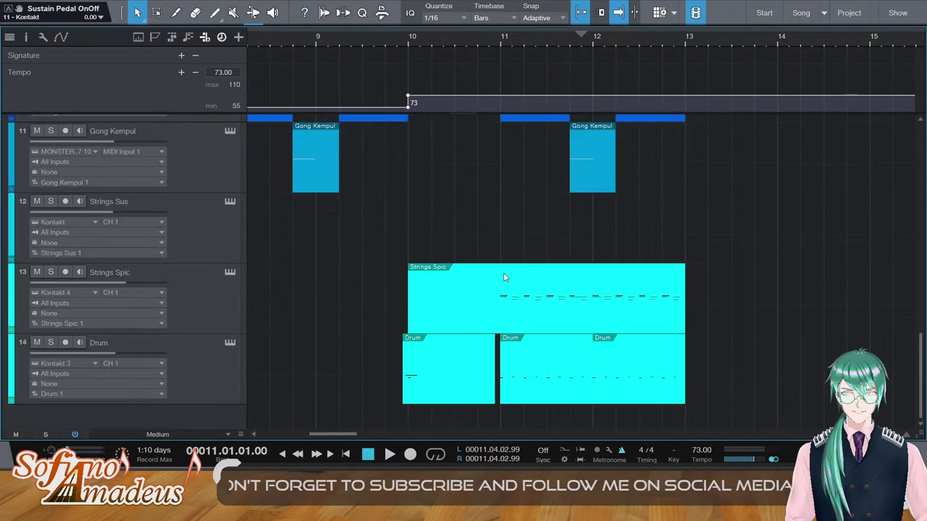
left_click(344, 313)
key("ctrl+v")
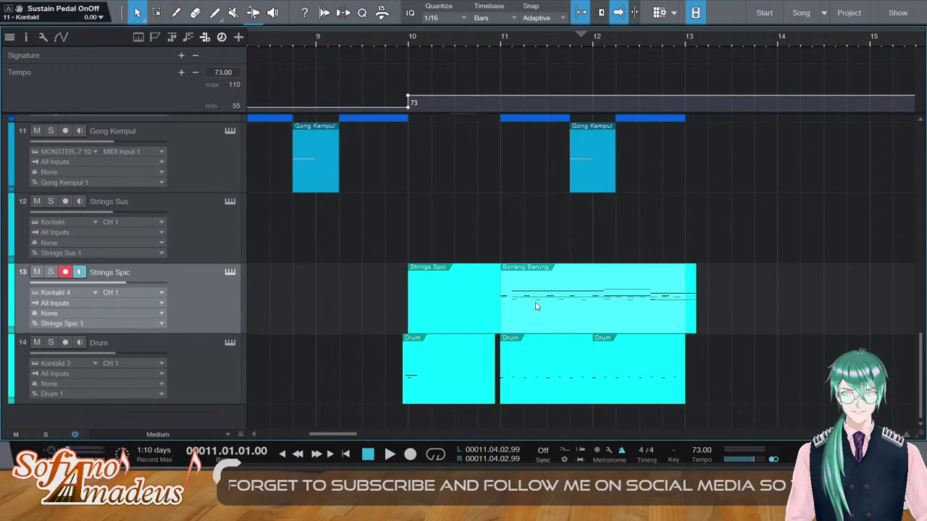
Transpose the pasted Bonang Barung notes on Strings Spic down two octaves and audition the track soloed
double_click(536, 305)
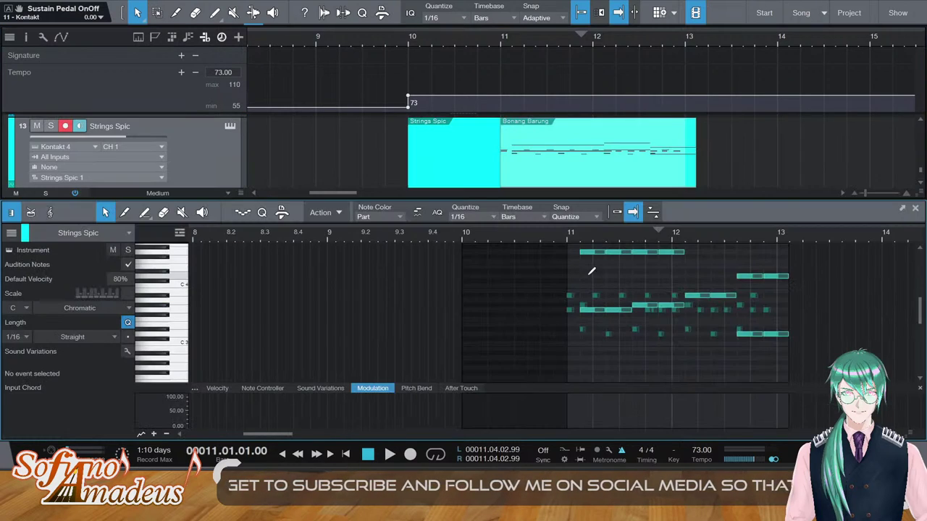
key("shift+Down")
key("shift+Down")
key("space")
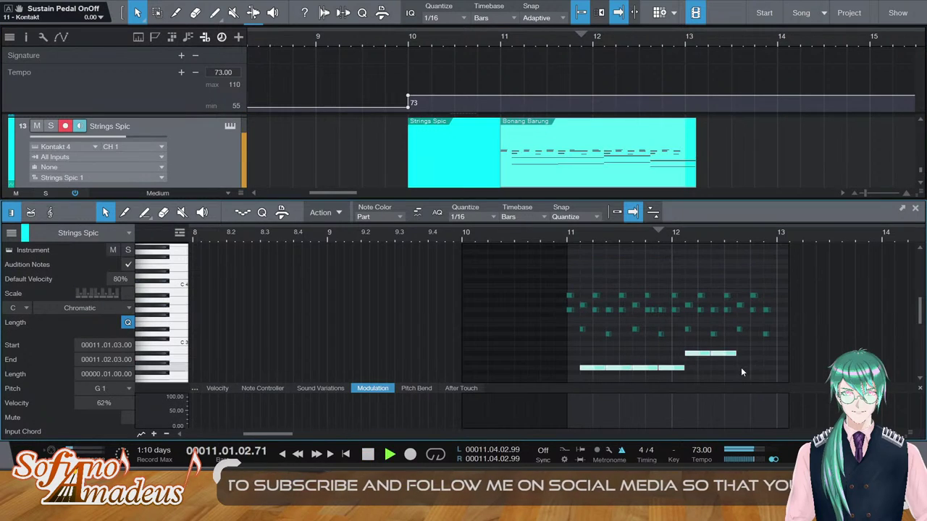
scroll(794, 353, "down", 1)
key("F2")
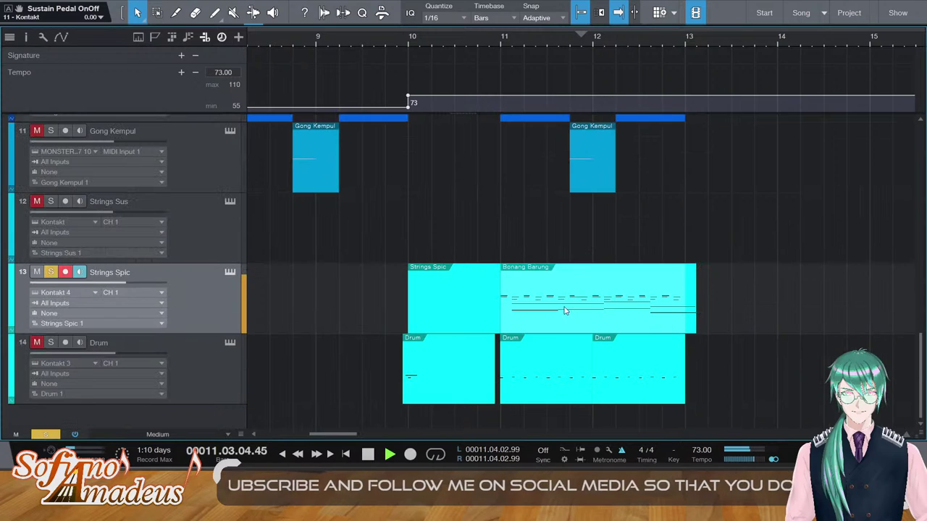
left_click(51, 273)
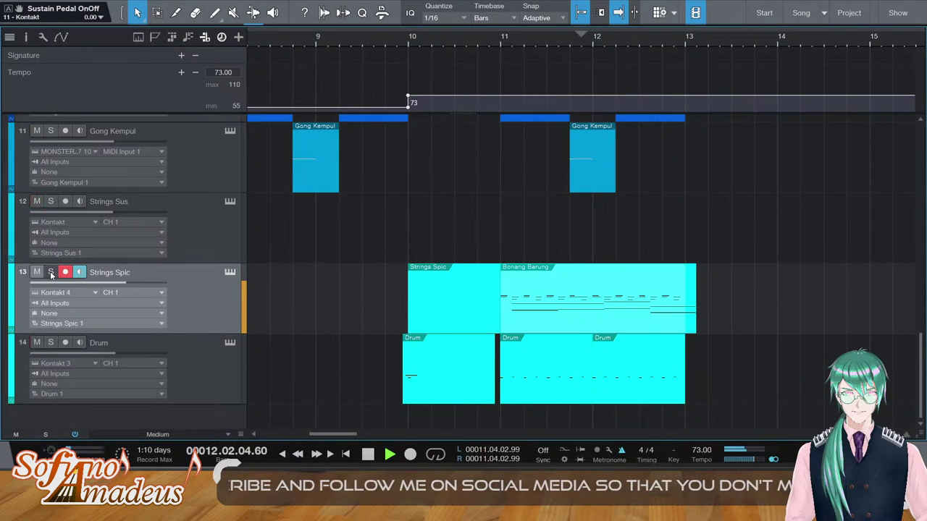
Merge the Strings Spic parts into one and trim its end and last long notes to bar 13
key("g")
double_click(696, 298)
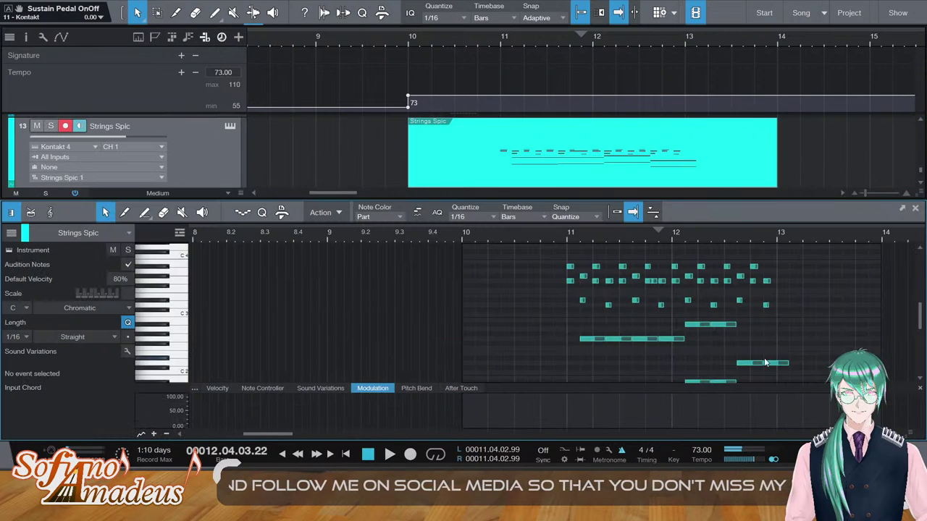
scroll(769, 365, "down", 3)
left_click_drag(769, 372, 777, 270)
key("n")
left_click_drag(774, 159, 684, 161)
Split the Strings Spic part at bar 11 and delete the empty section before it
key("3")
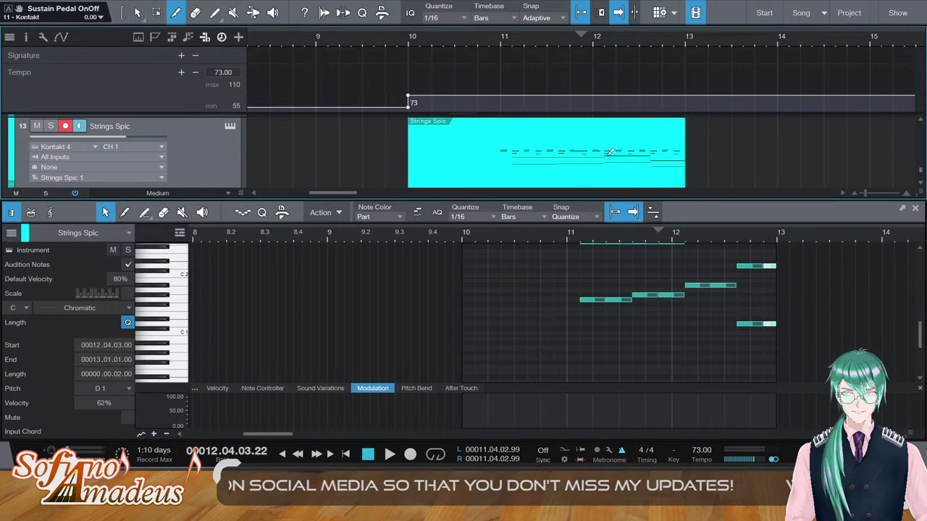
left_click(498, 147)
key("1")
left_click(479, 150)
key("Delete")
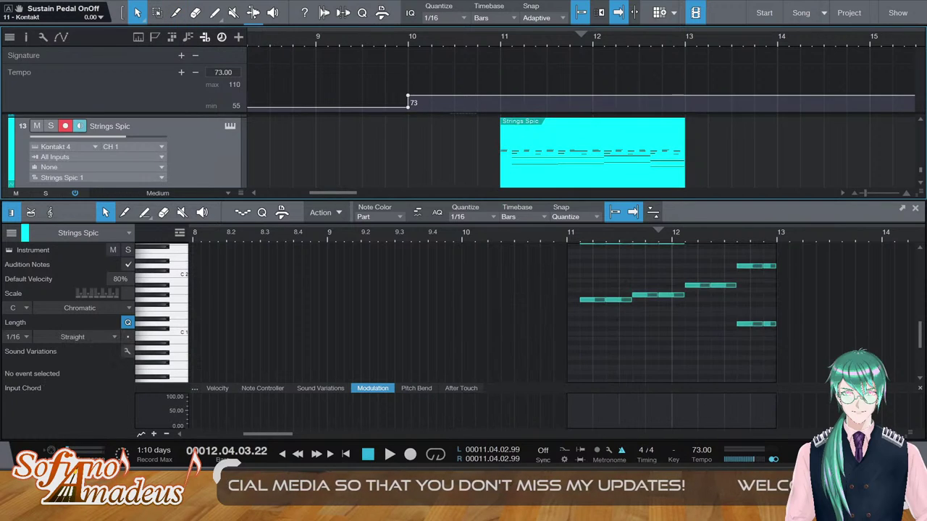
Return to the arrangement and play all parts through the bar 10 transition into bar 11
key("F2")
scroll(528, 206, "down", 6)
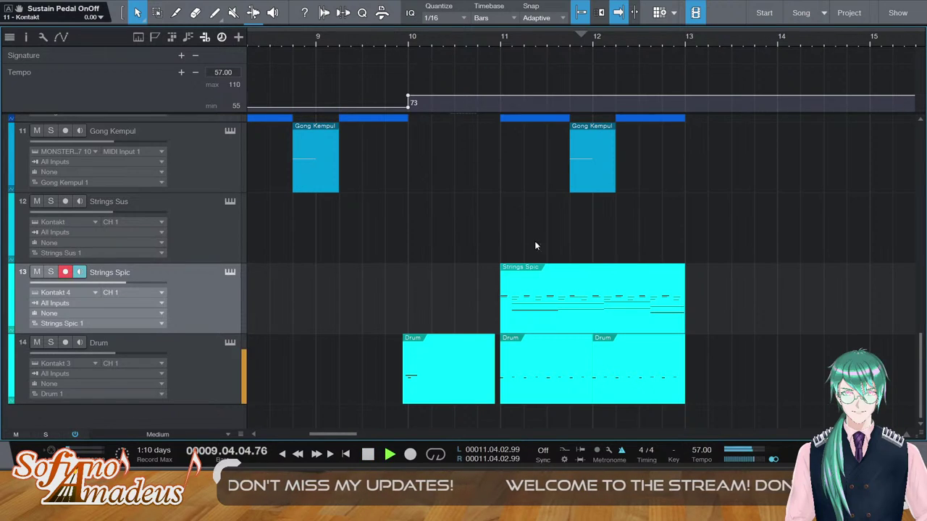
scroll(536, 253, "up", 4)
scroll(539, 265, "down", 3)
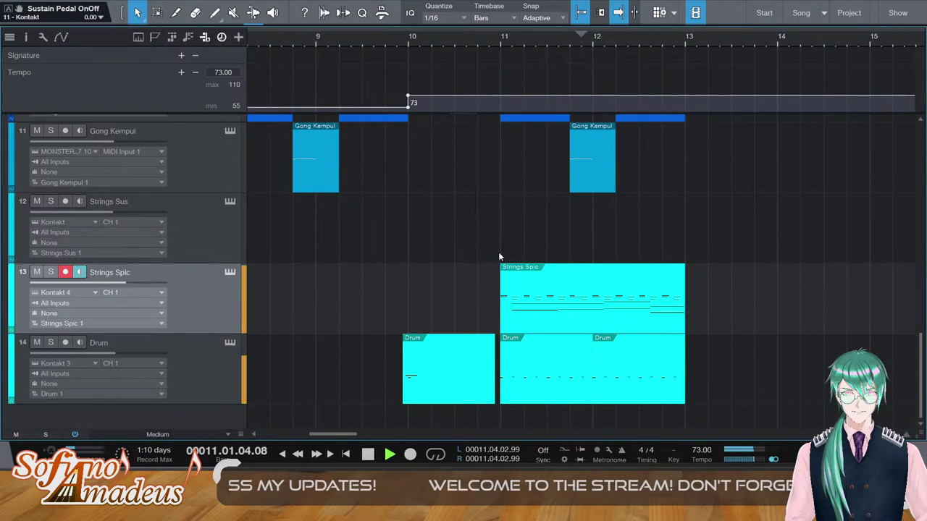
scroll(503, 247, "up", 3)
scroll(508, 242, "down", 3)
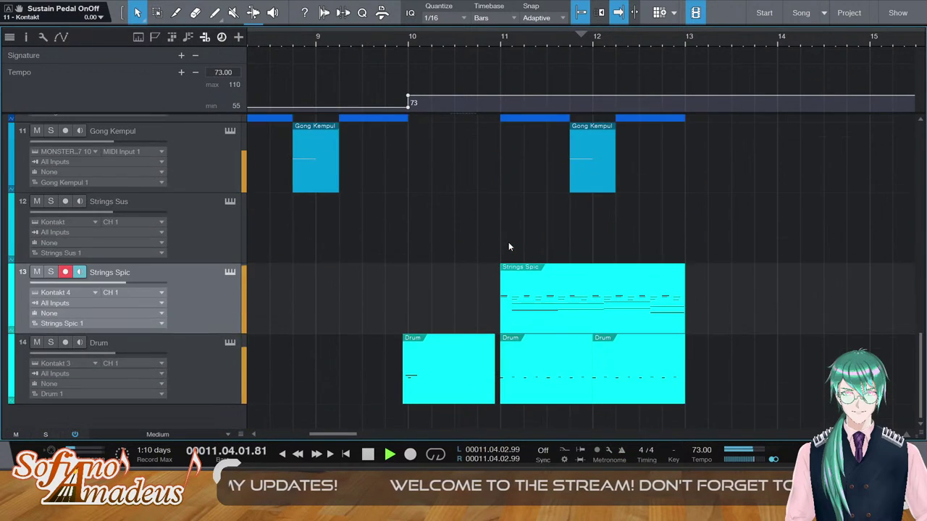
Delete the stray short G3 at 11.04.02 in the Strings Spic part and replay from bar 11
double_click(606, 314)
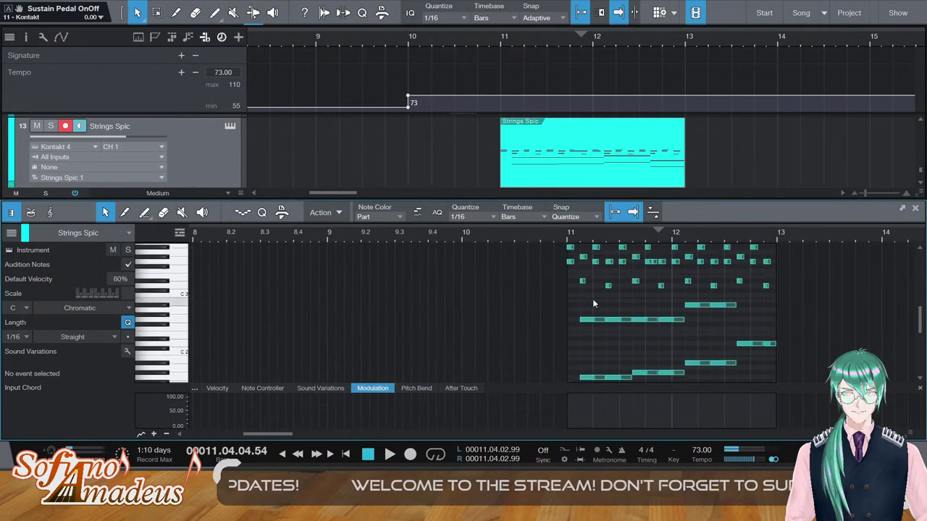
scroll(592, 304, "up", 3)
left_click(623, 300)
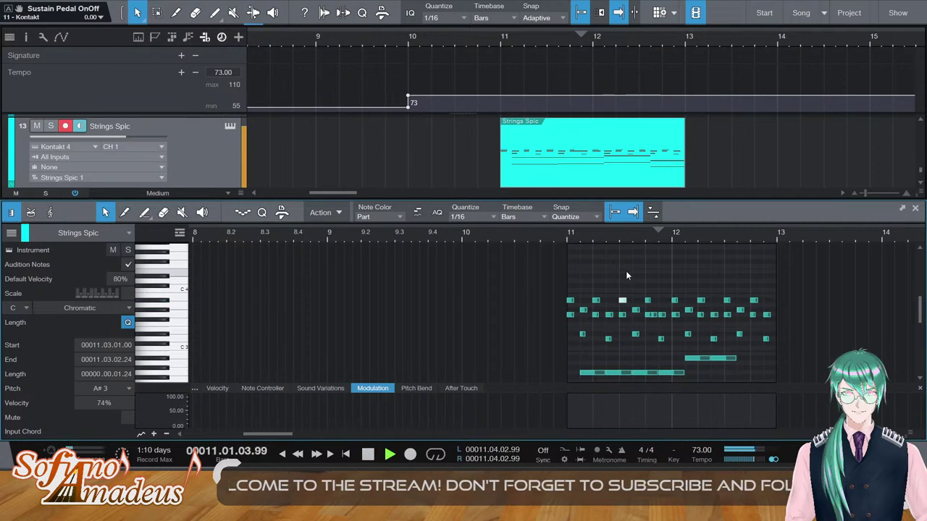
left_click(656, 315)
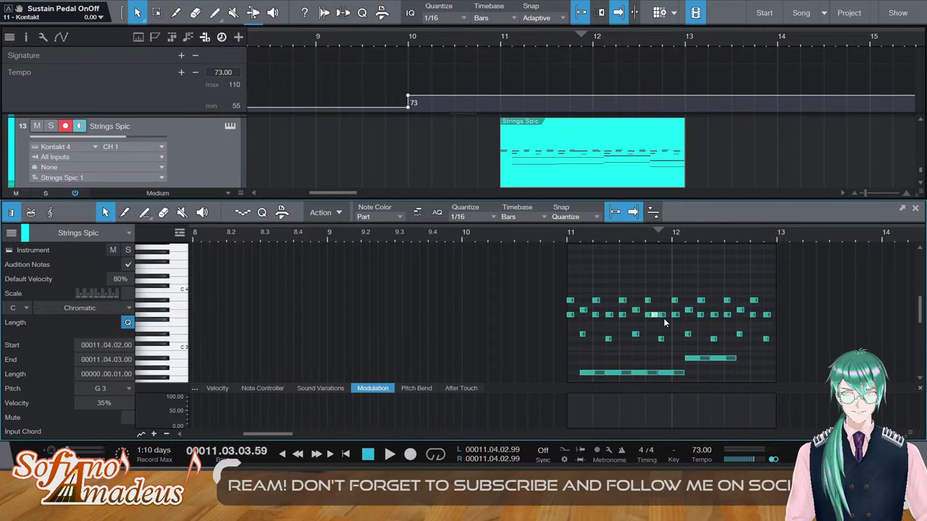
key("Delete")
left_click(559, 239)
key("space")
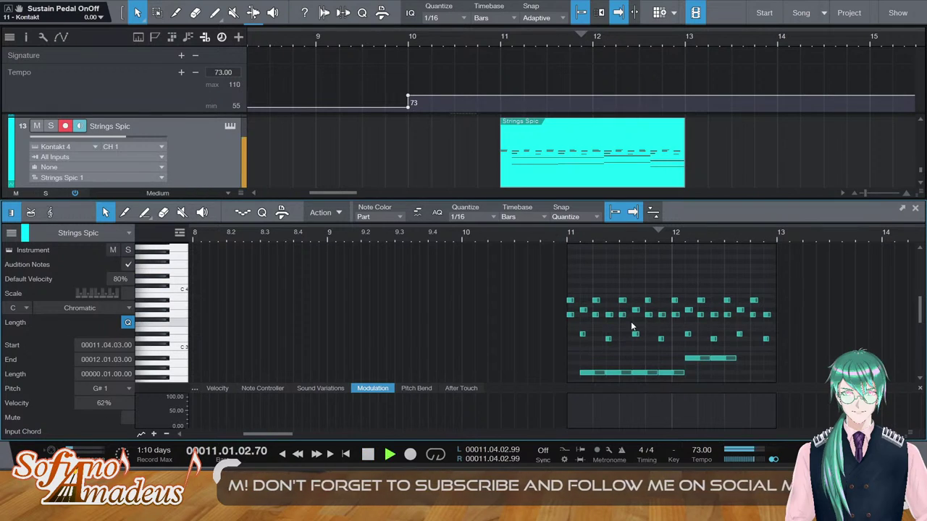
key("space")
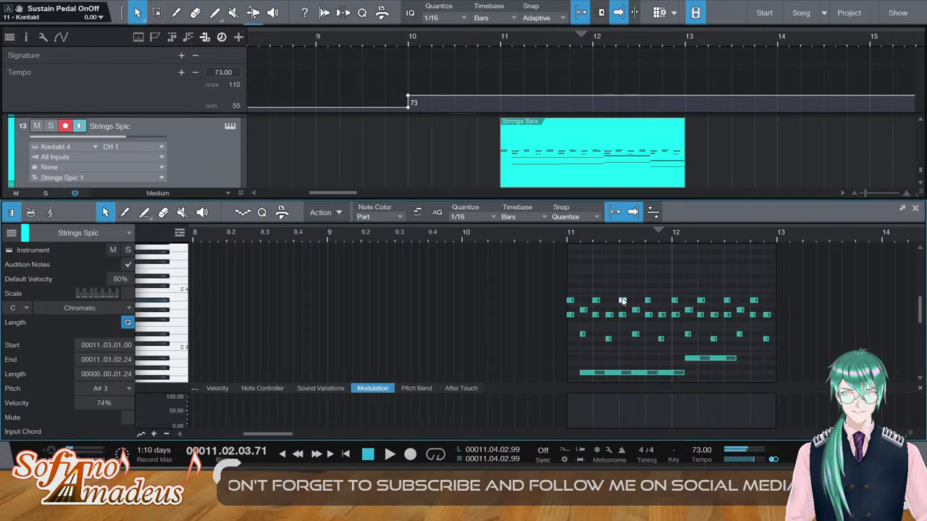
Raise the two Strings Spic notes on beat 3 of bar 11 to D4 and A#3
key("Up")
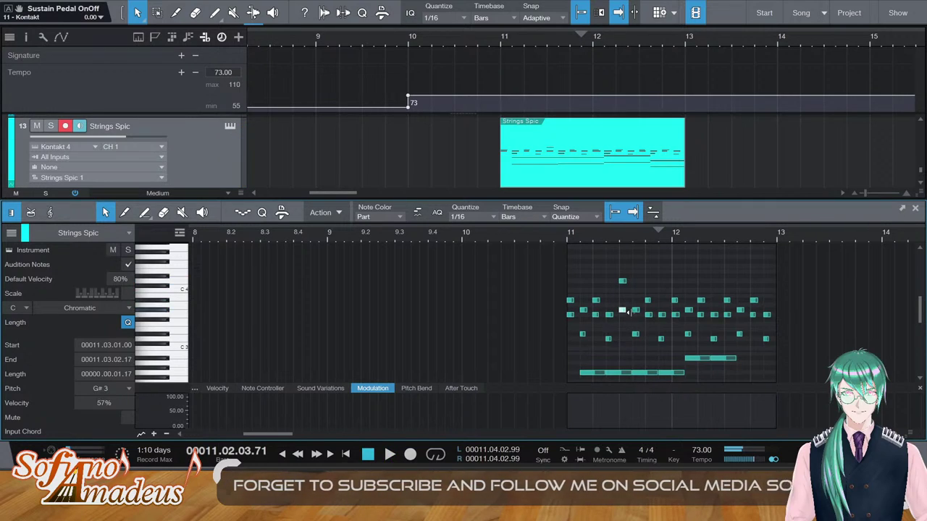
key("Up")
key("Up")
Raise the two short notes at 11.03.03 to A#3 and G#3
left_click(634, 311)
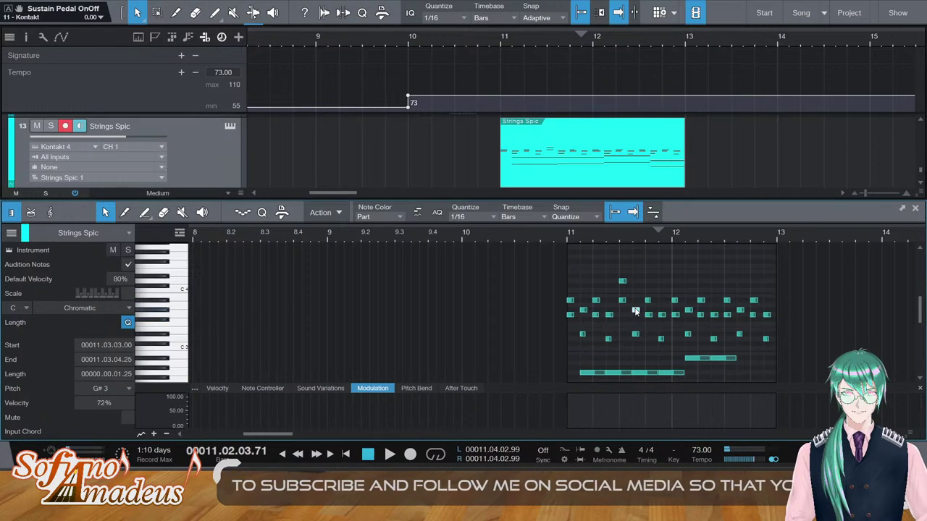
key("Up")
key("Up")
left_click(636, 334)
key("Up")
key("Up")
key("Up")
key("Up")
key("Up")
Raise the two short notes on beat 4 of bar 11 to D4 and A#3
left_click(647, 300)
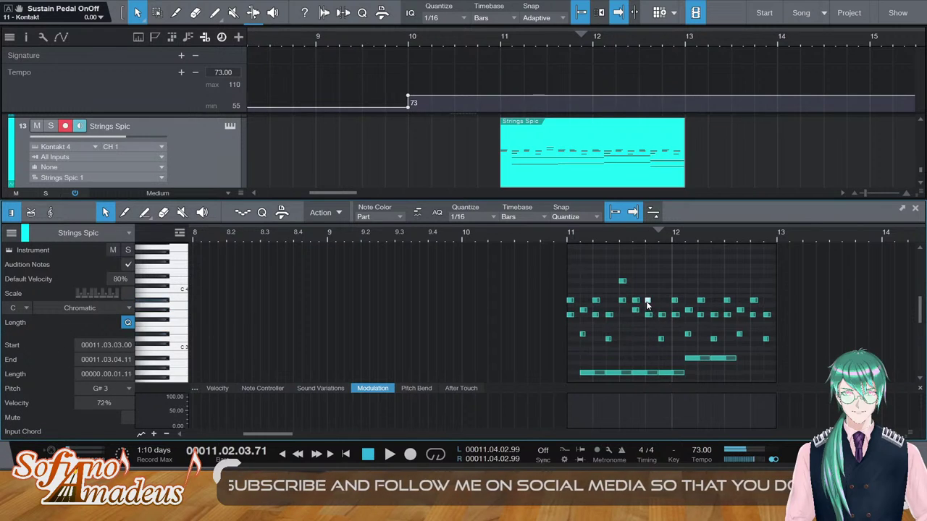
key("Up")
key("Up")
key("Up")
left_click(646, 314)
key("Up")
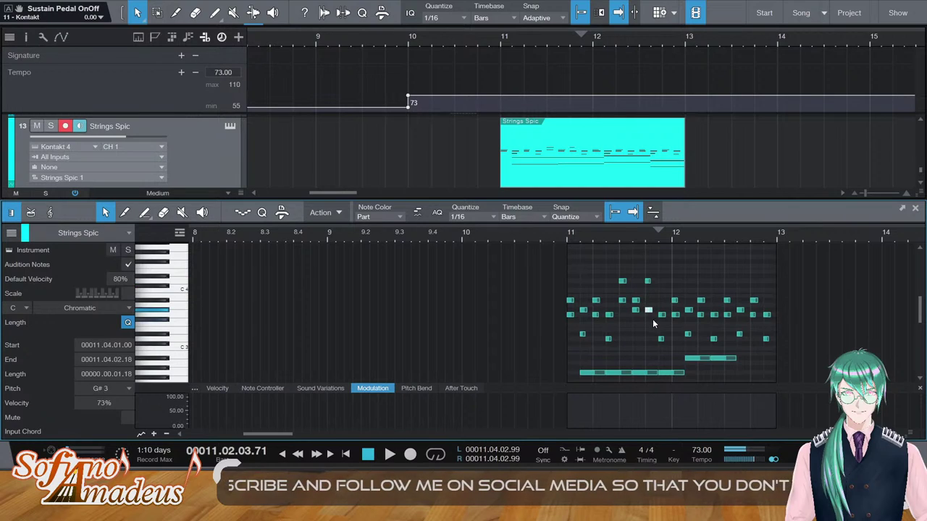
key("Down")
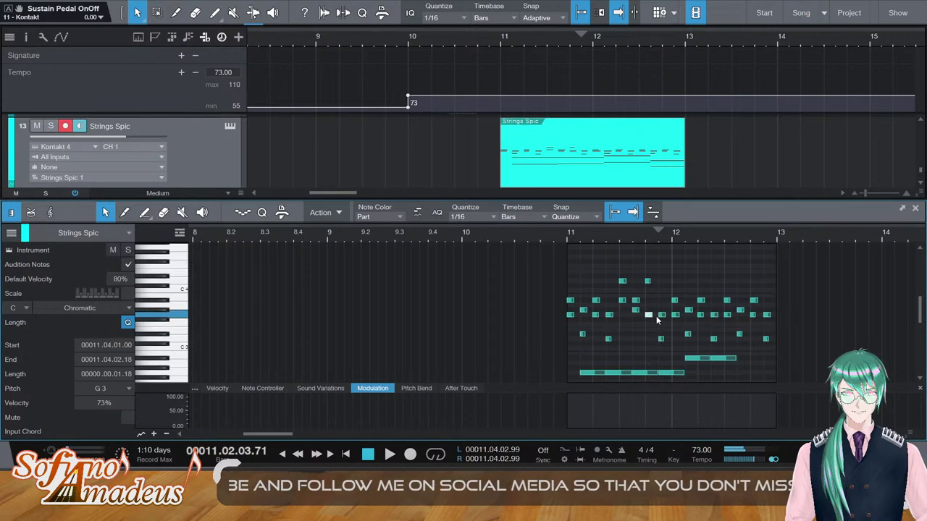
key("Up")
key("Up")
Raise the two short notes at 11.04.03 to G#3 and D#3
left_click(660, 316)
key("Up")
left_click(660, 339)
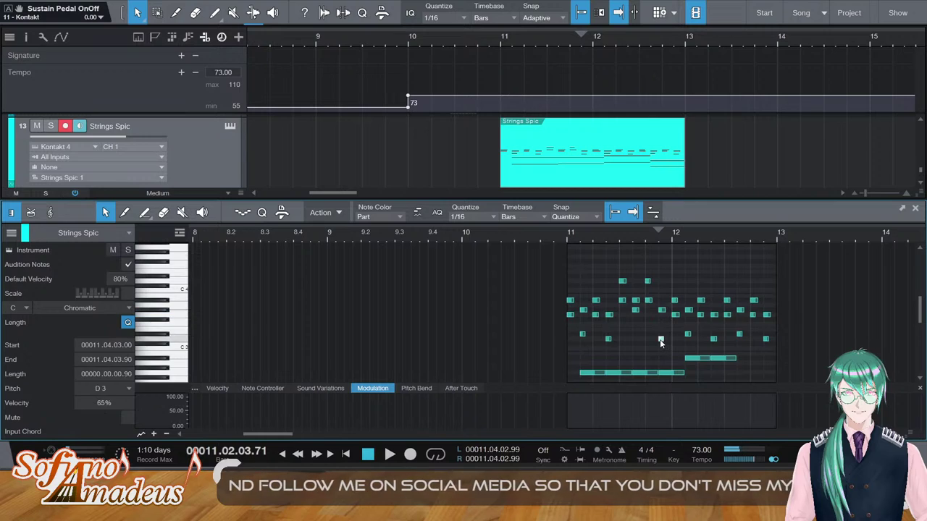
key("Up")
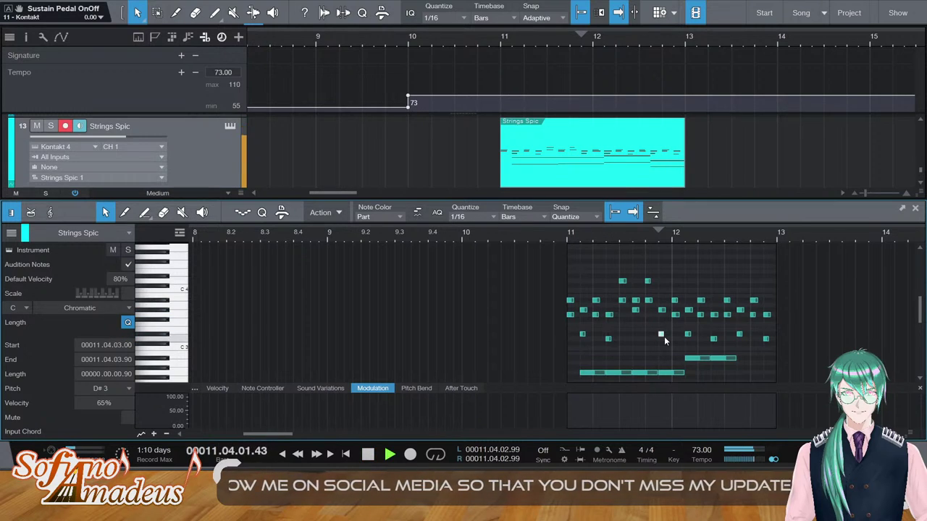
Solo Strings Spic and play its revised part from bar 11 into bar 12
key("s")
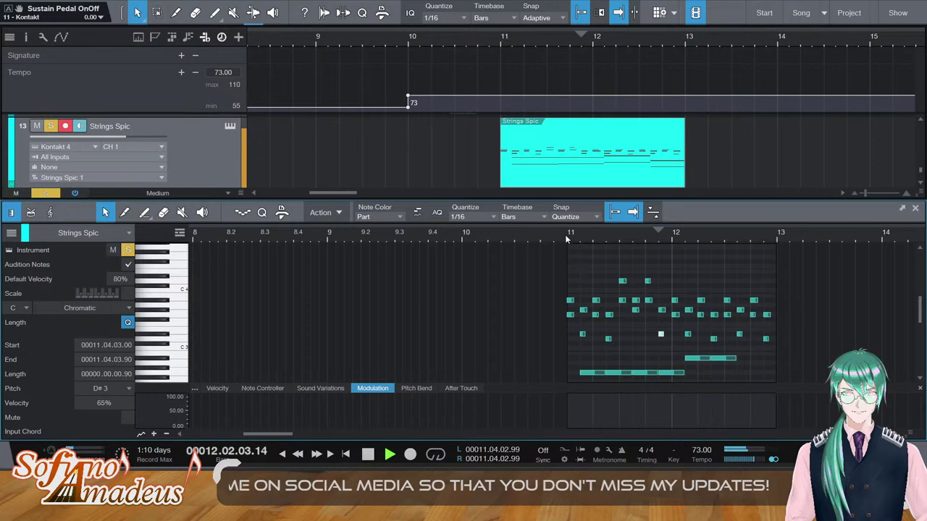
scroll(647, 314, "down", 3)
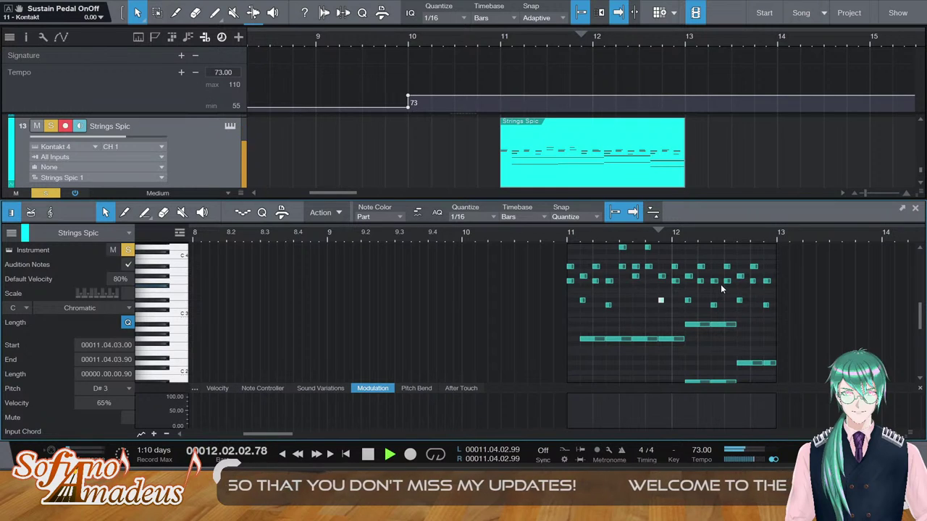
key("space")
Replace the short notes on beats 3 and 4 of bar 12 with a copy of those from bar 11, and unsolo Strings Spic for playback
left_click_drag(781, 310, 723, 259)
key("Delete")
scroll(629, 267, "up", 1)
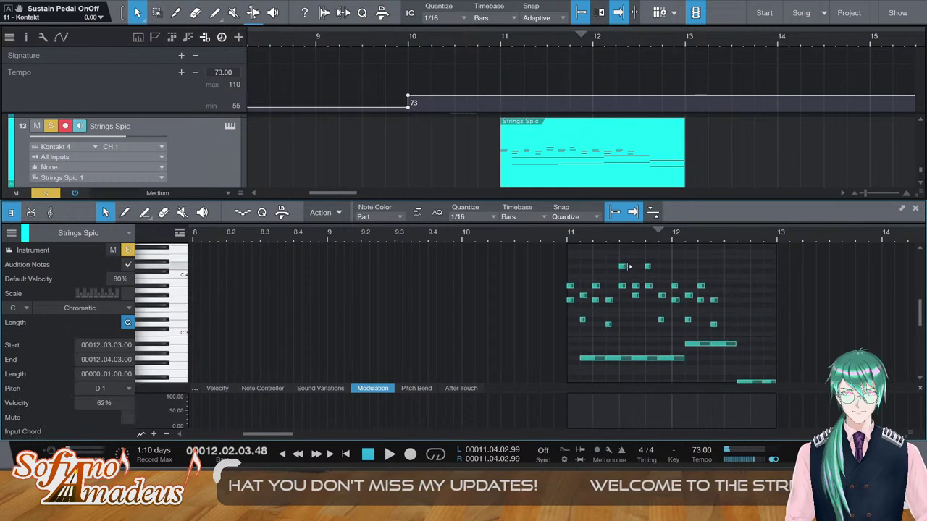
left_click(625, 266)
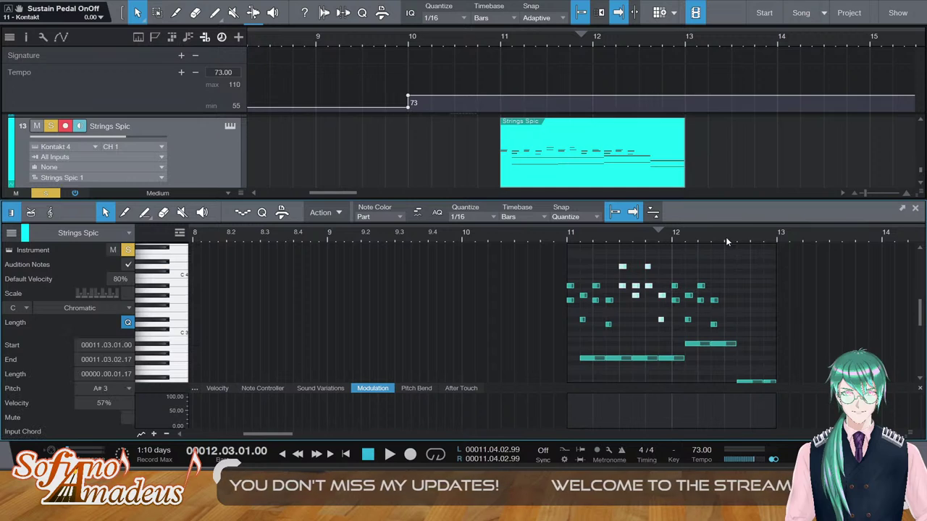
key("d")
key("s")
key("space")
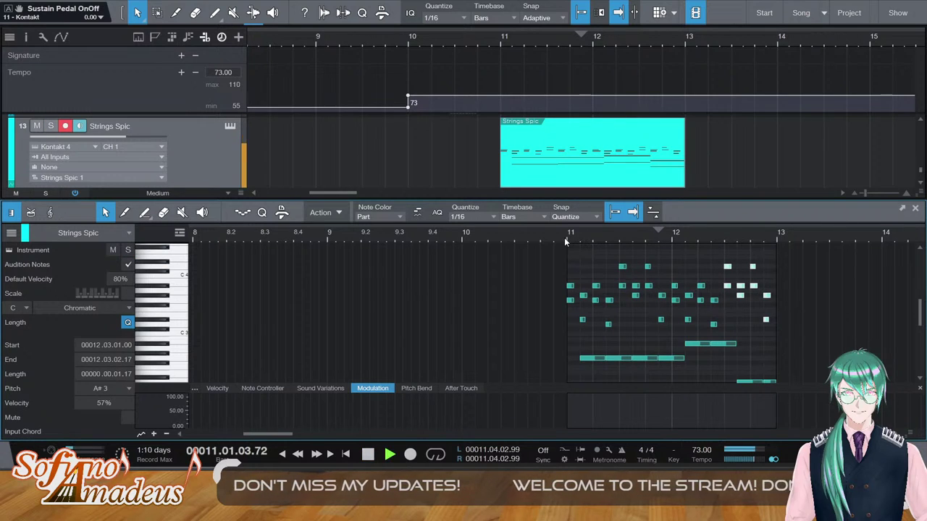
Close the note editor and duplicate the Strings Spic and Drum parts of bars 11 and 12 to bar 13
key("F2")
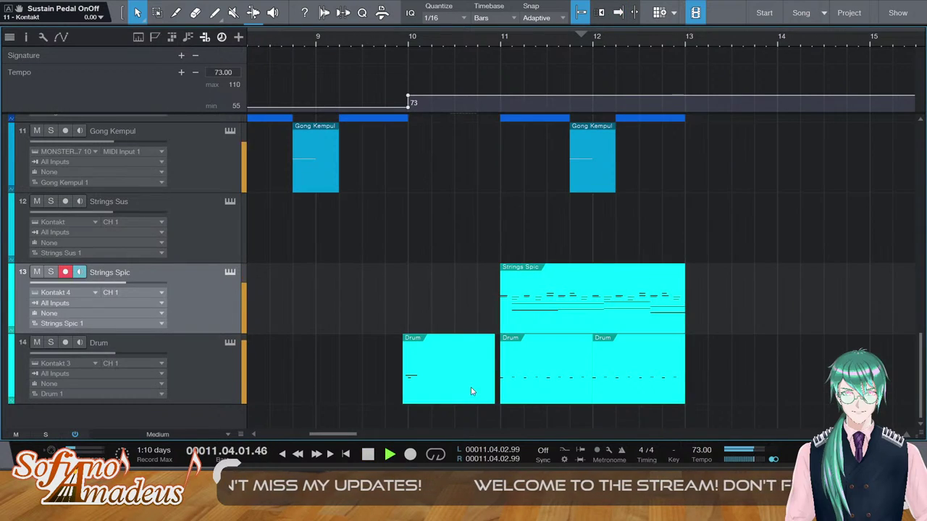
key("d")
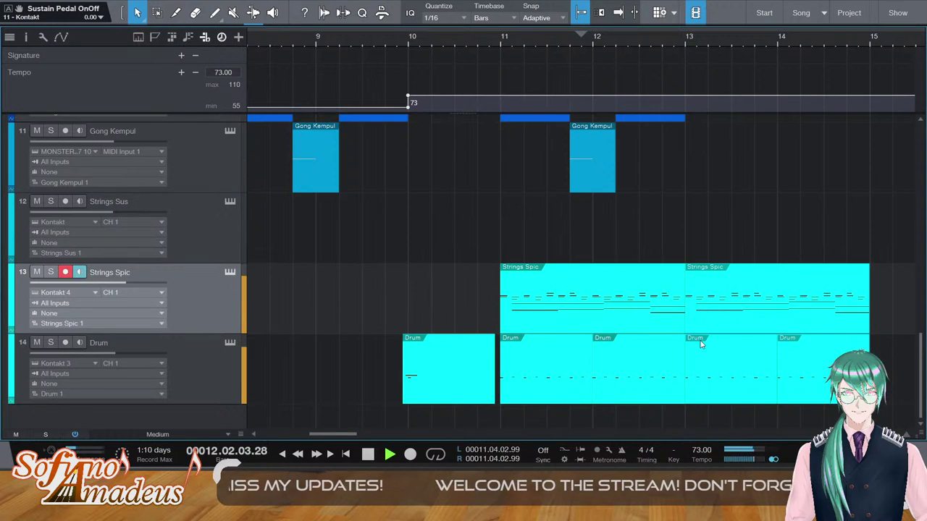
scroll(701, 343, "up", 1)
scroll(624, 320, "up", 1)
key("space")
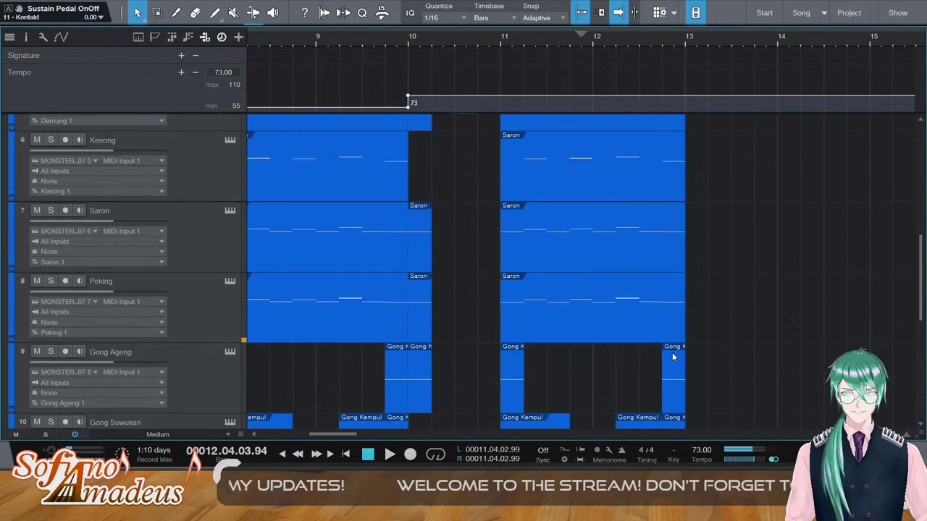
Duplicate the gamelan parts of bars 11 and 12, from Bonang Barung down to Gong Kempul
scroll(673, 356, "down", 1)
scroll(747, 357, "up", 2)
scroll(795, 330, "down", 3)
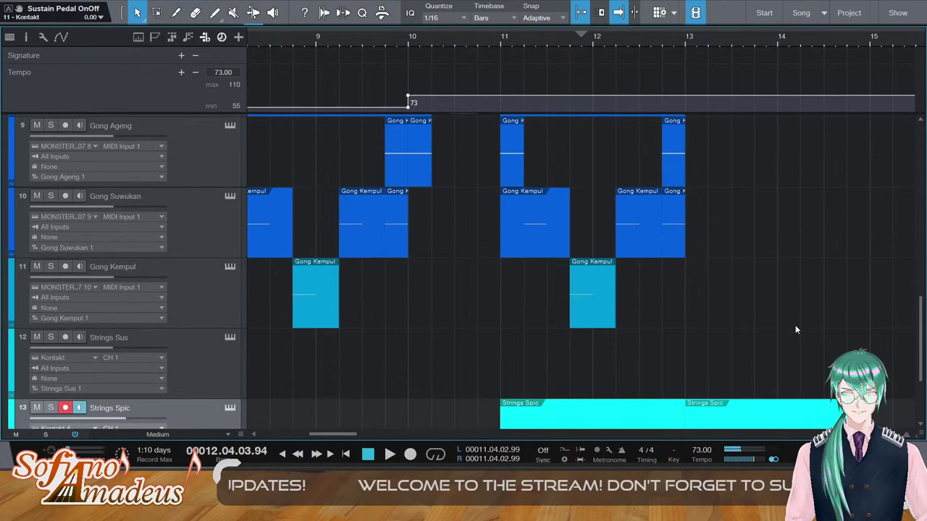
scroll(465, 273, "up", 8)
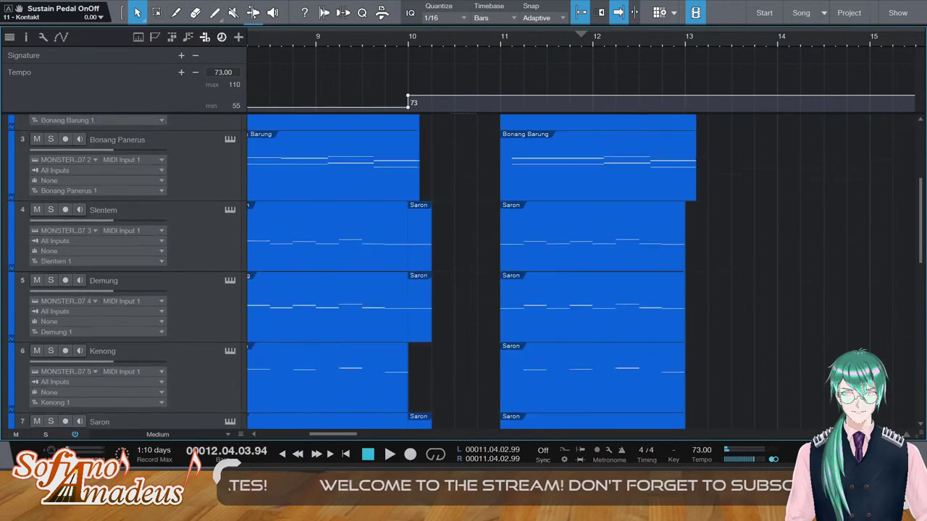
scroll(563, 193, "up", 1)
left_click(516, 284)
key("d")
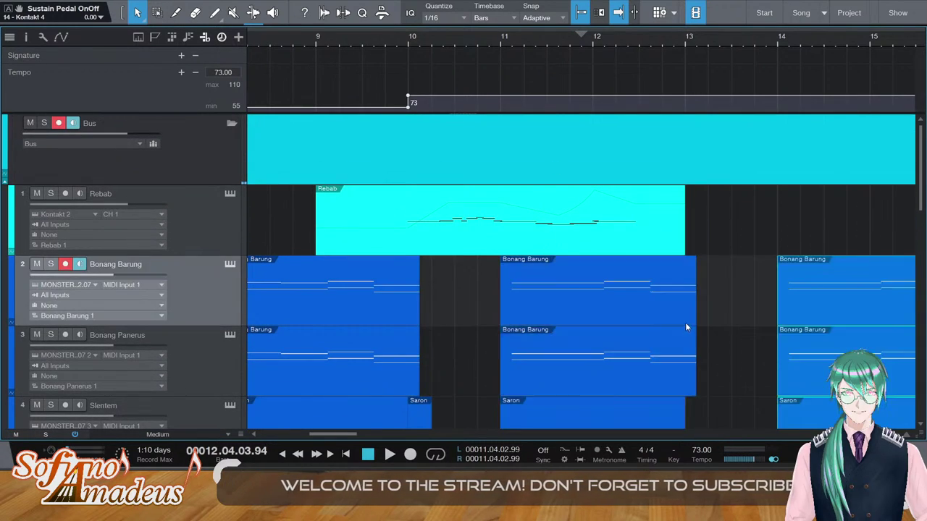
Move the duplicated gamelan parts to start at bar 13 and delete the Gong Ageng part on that bar's first beat
scroll(694, 318, "down", 5)
scroll(703, 312, "up", 4)
key("f")
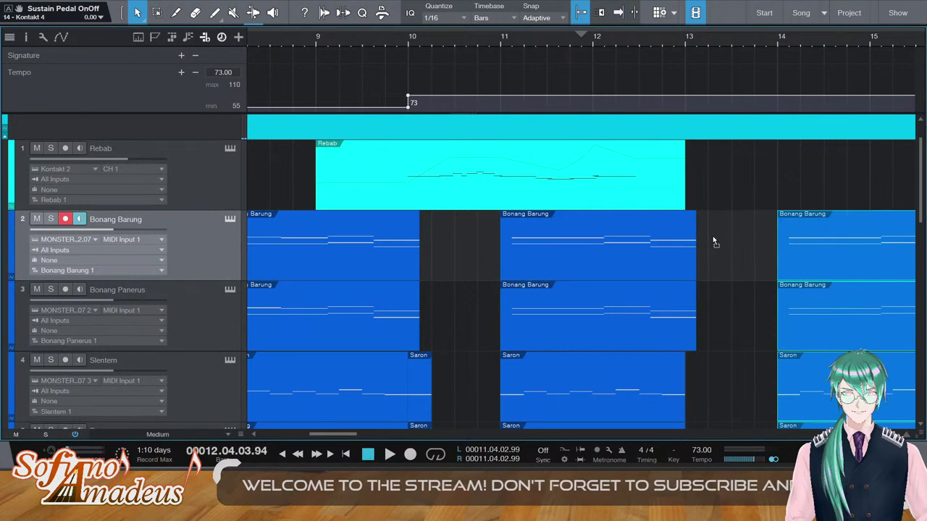
scroll(717, 247, "down", 9)
scroll(692, 274, "up", 3)
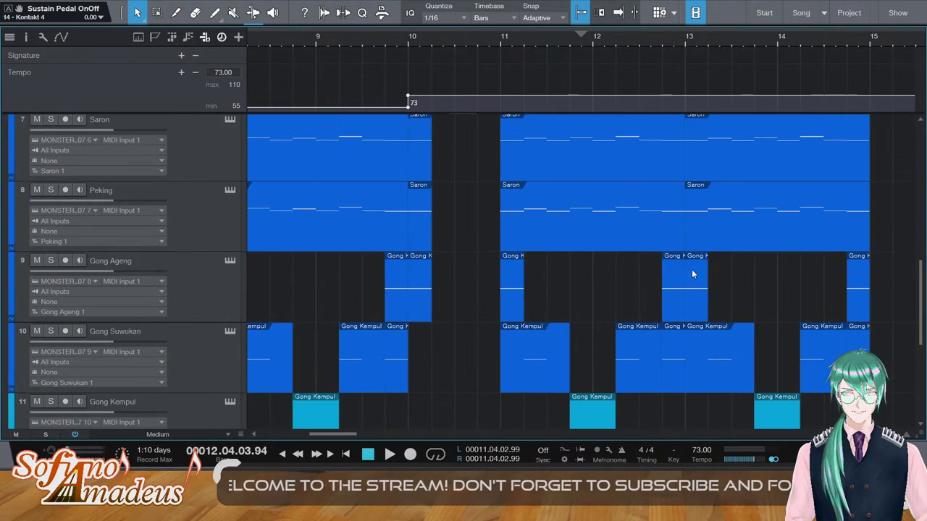
left_click(693, 274)
key("Delete")
Play the extended section through bars 11 to 14 while checking the gamelan, Strings Spic and Drum tracks
key("space")
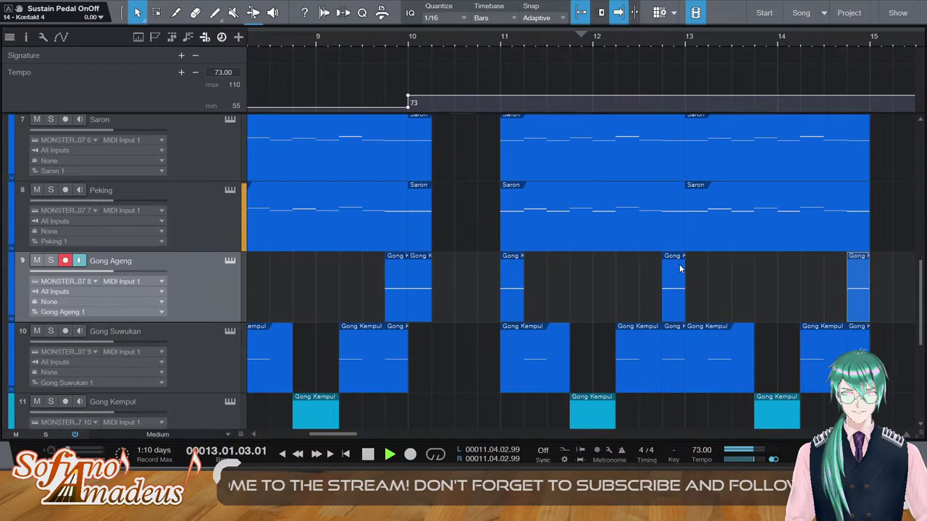
key("space")
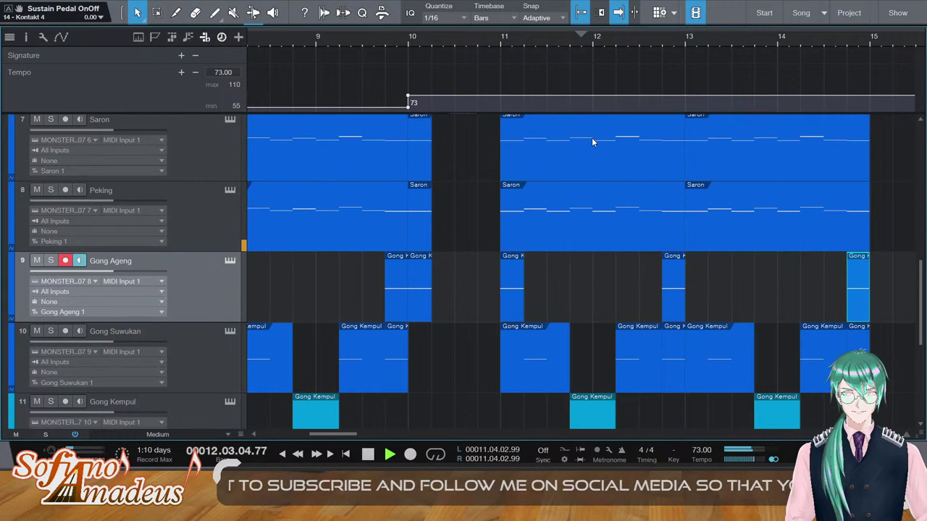
scroll(634, 241, "up", 3)
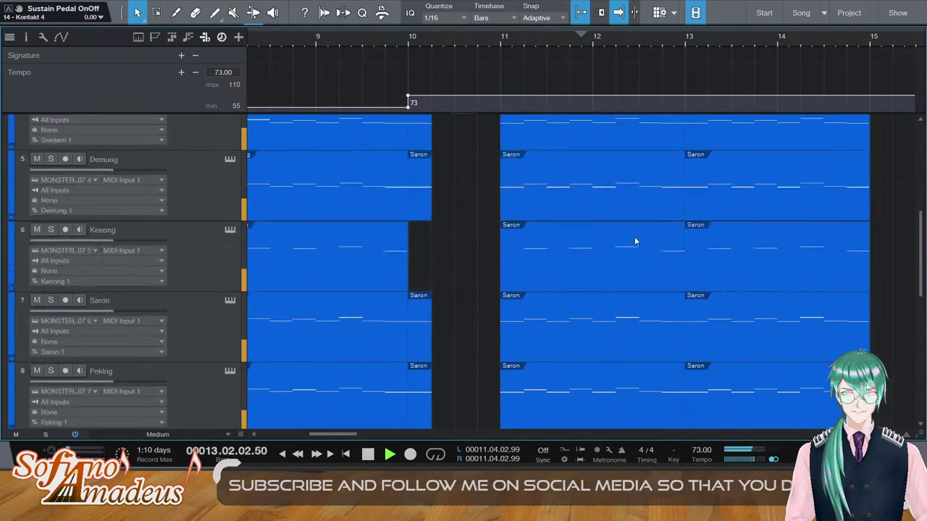
scroll(627, 226, "down", 7)
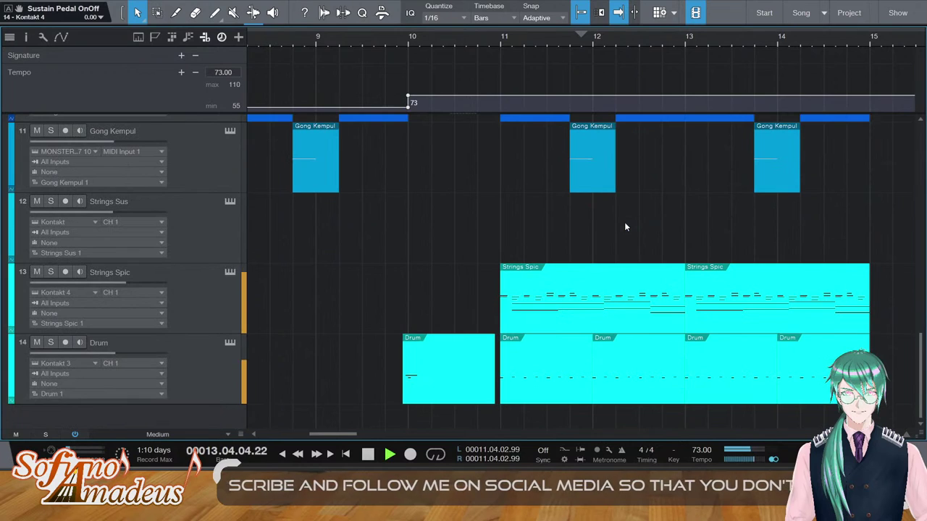
scroll(625, 226, "up", 10)
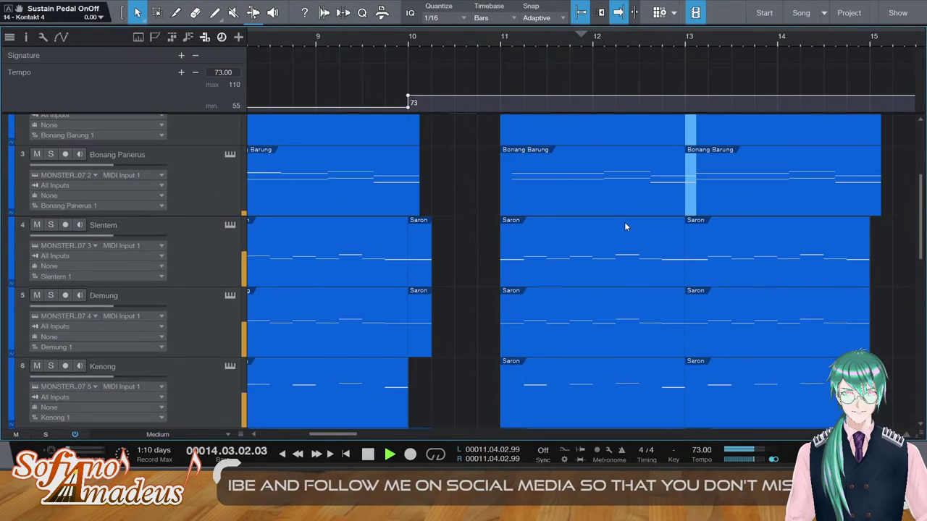
scroll(626, 227, "up", 4)
key("space")
scroll(627, 226, "down", 5)
scroll(627, 225, "up", 3)
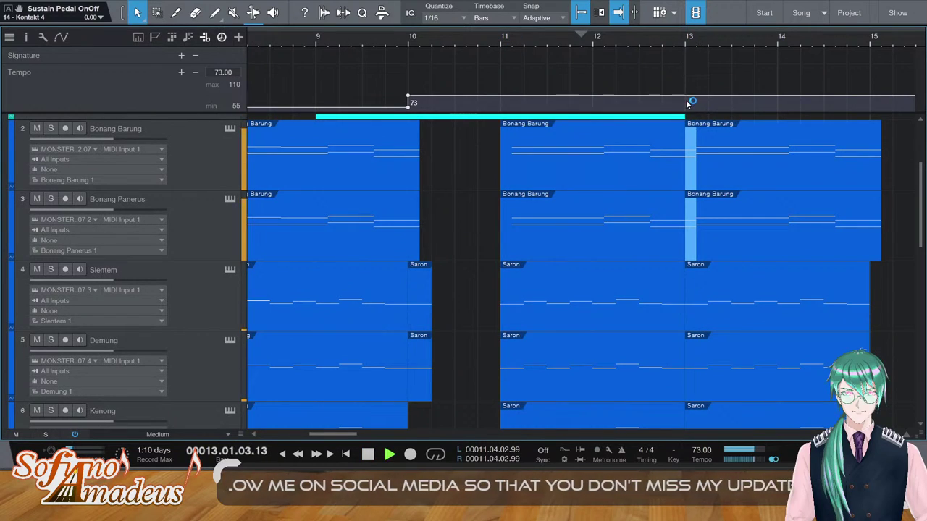
Shape a gradual tempo ramp from 73 at bar 11 up to 91 at bar 14
left_click_drag(796, 97, 779, 77)
key("space")
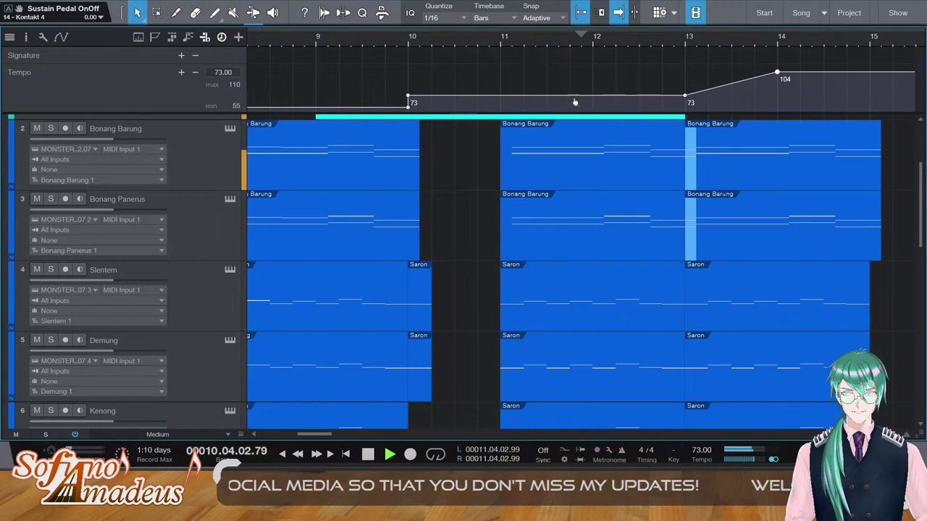
double_click(685, 96)
left_click_drag(777, 73, 777, 85)
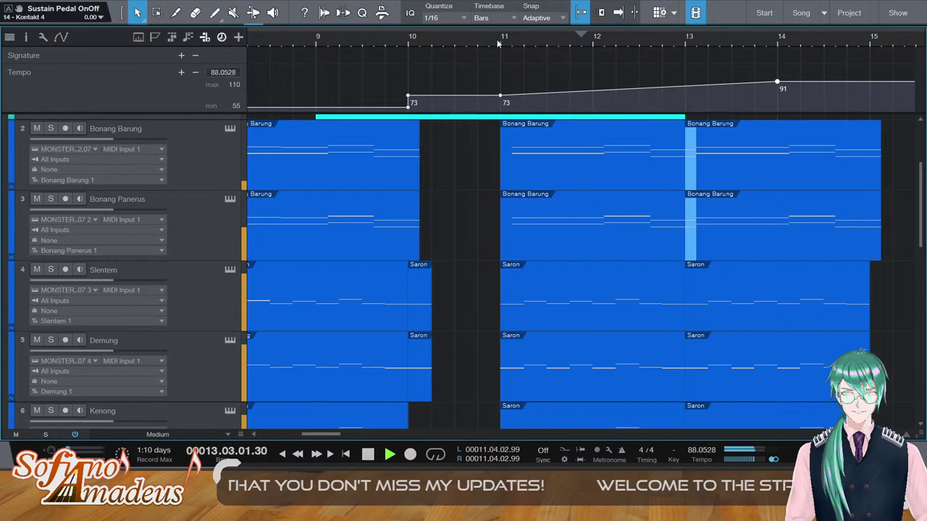
key("space")
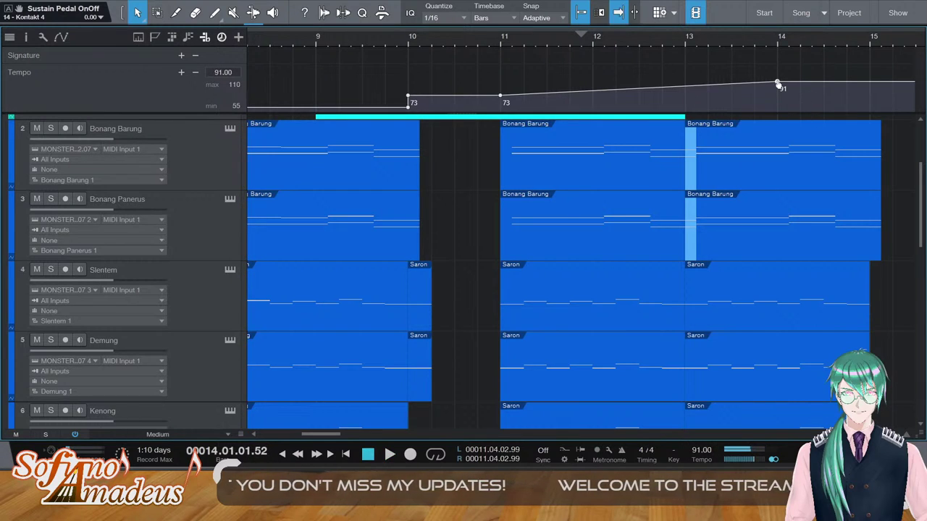
Move the end point of the tempo ramp to bar 15 at 87 and play the result
left_click_drag(778, 85, 870, 88)
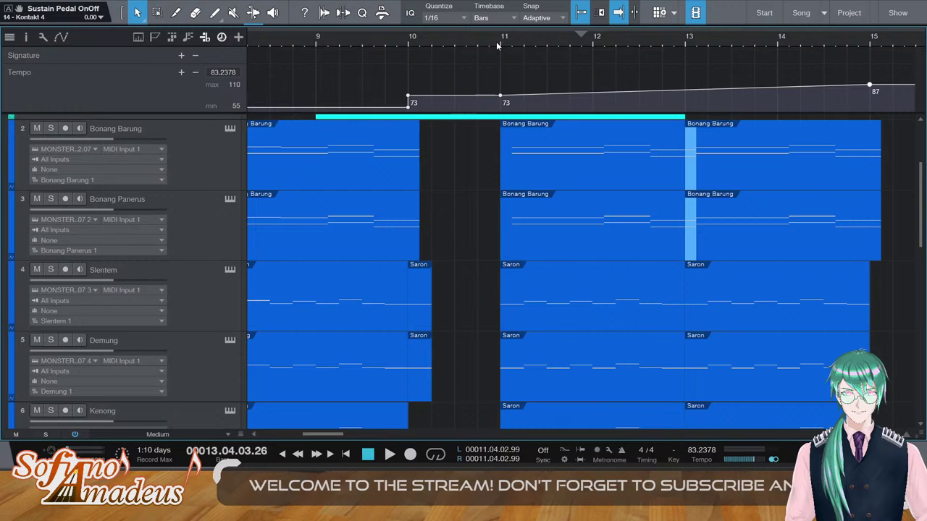
key("space")
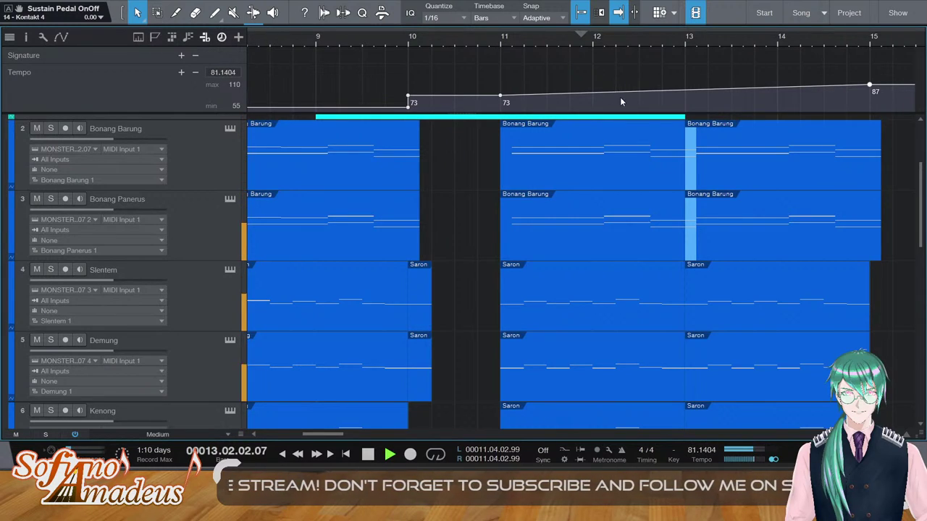
left_click(684, 91)
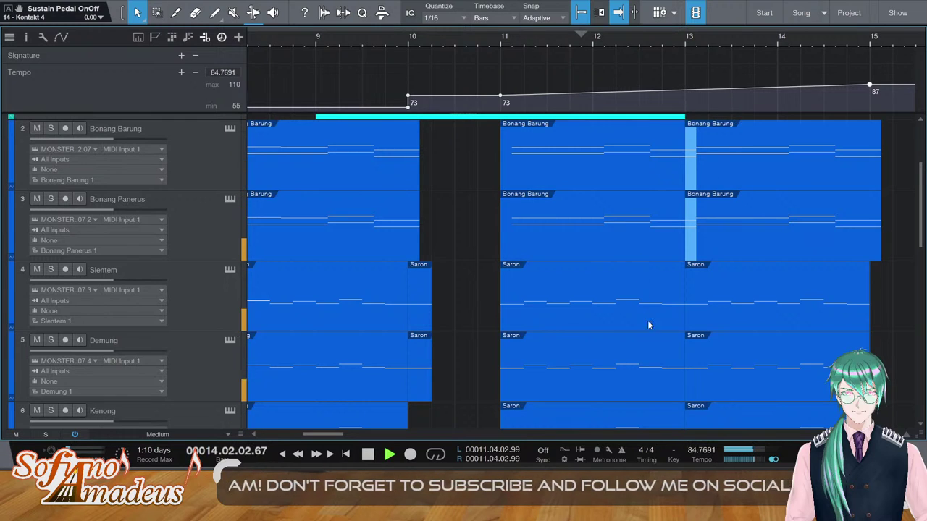
Zoom the timeline out to show the whole arrangement and play the tempo ramp from bar 11
left_click_drag(338, 434, 360, 432)
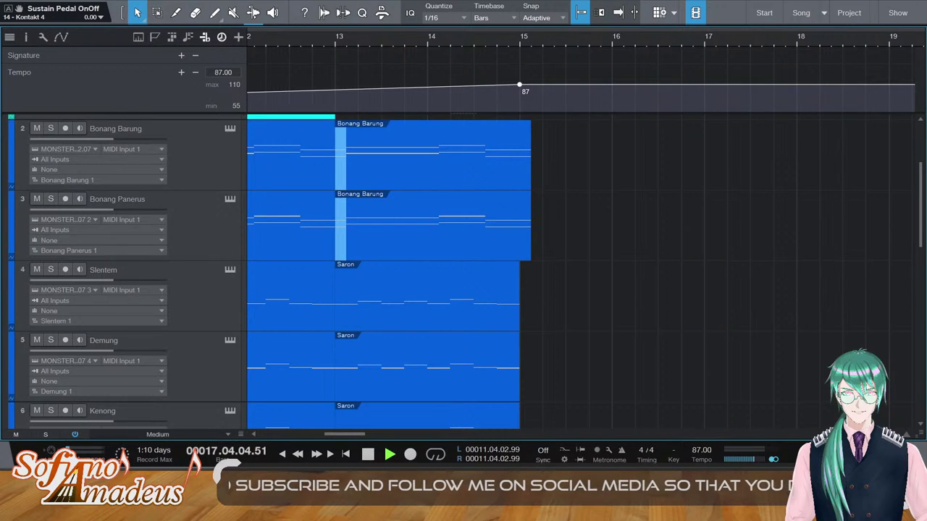
scroll(836, 391, "down", 1)
key("w")
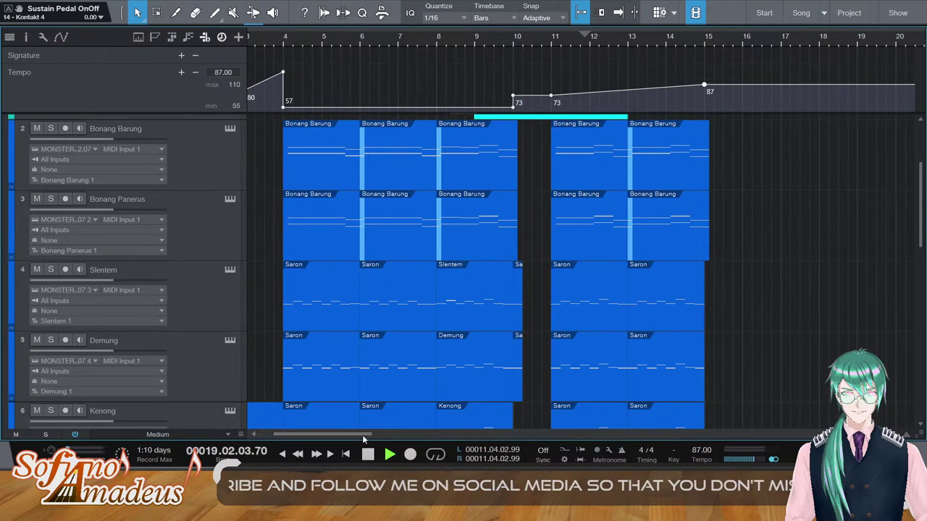
left_click_drag(360, 433, 311, 434)
key("space")
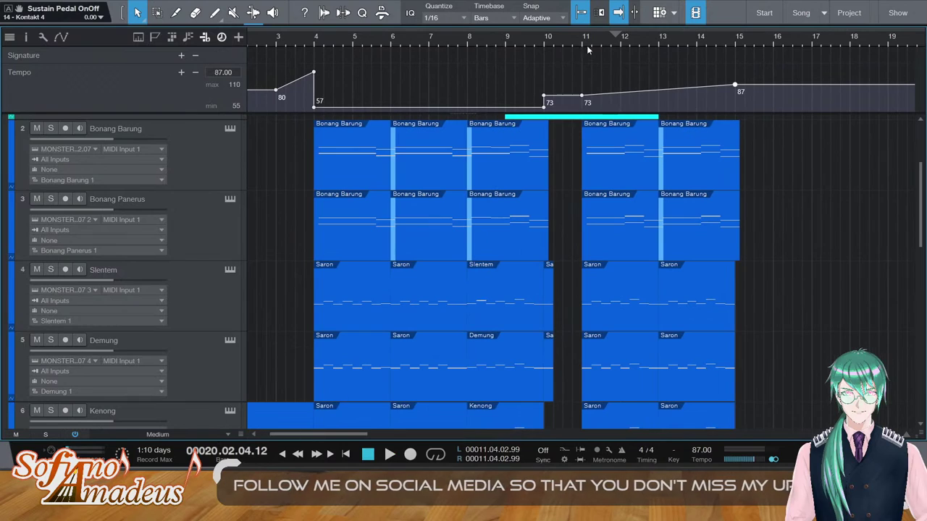
left_click(585, 45)
key("space")
key("space")
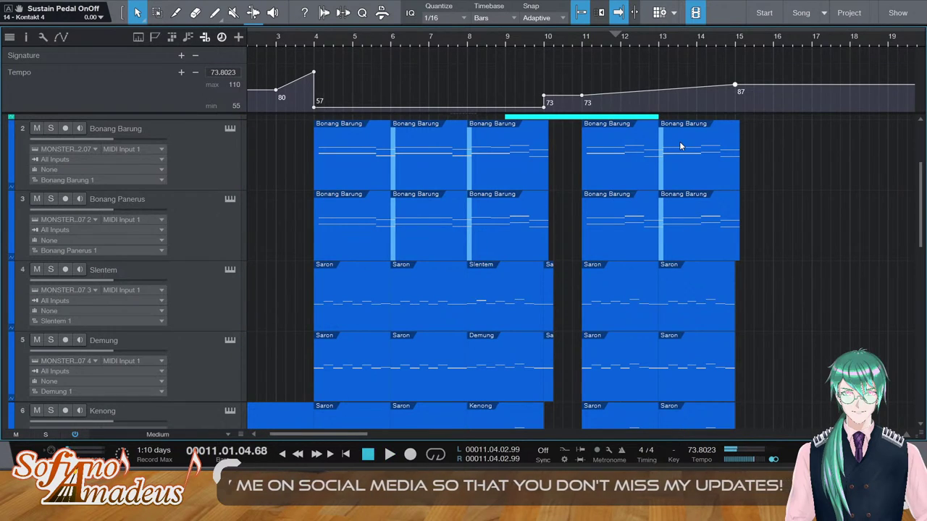
left_click(573, 46)
key("space")
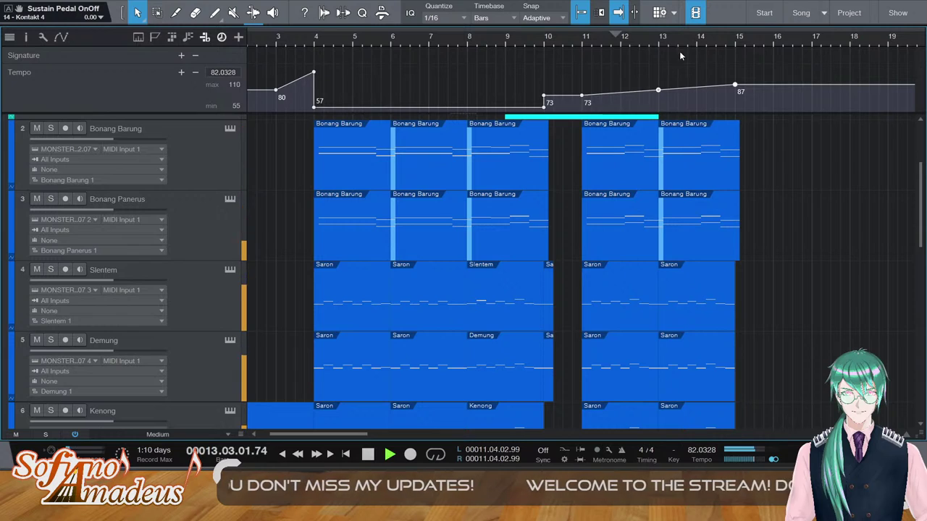
Undo the extra tempo point at bar 13 and extend the ramp's end point to bar 17 at 86
key("ctrl+z")
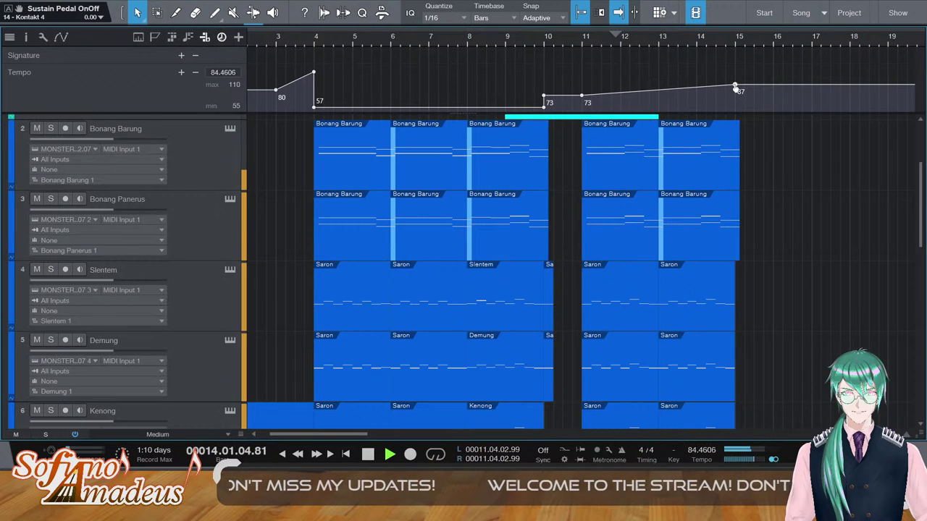
scroll(763, 163, "up", 2)
scroll(763, 160, "down", 1)
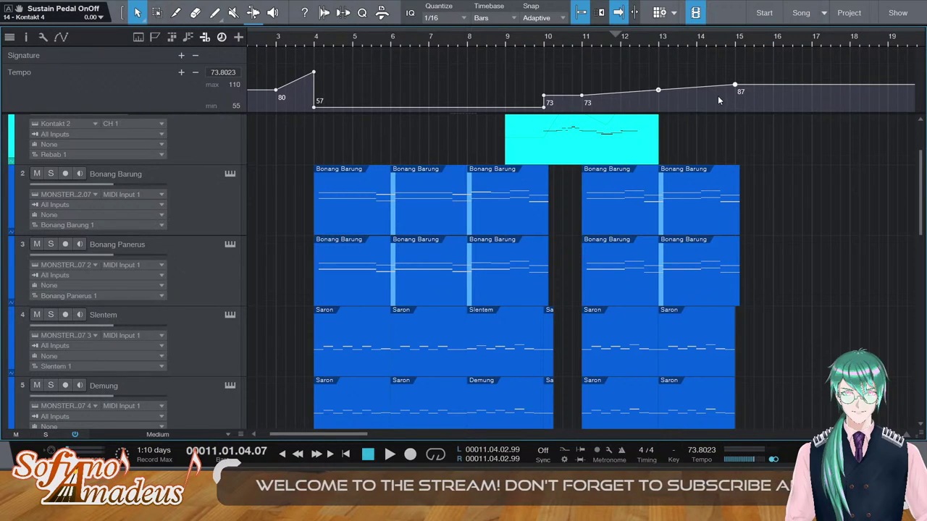
key("ctrl+z")
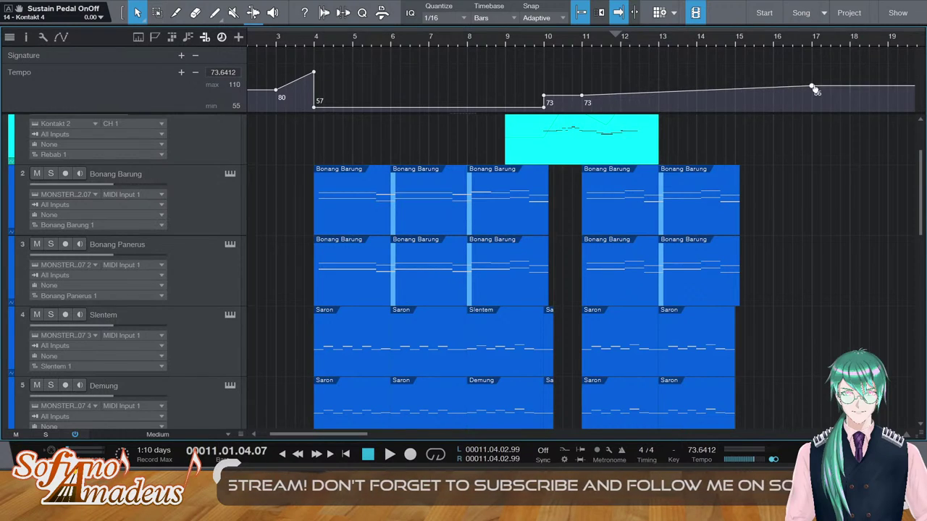
Play the arrangement from bar 11 to hear the lengthened tempo ramp across the gamelan tracks
left_click(800, 40)
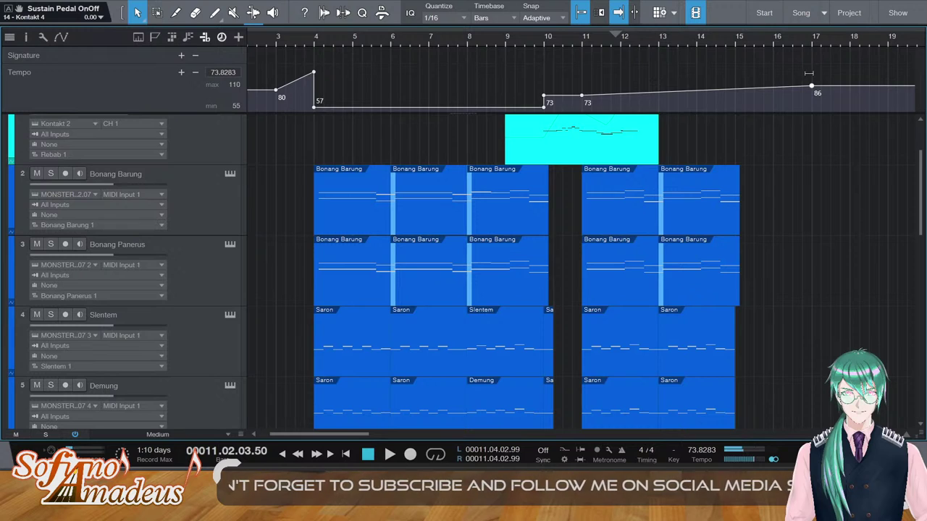
scroll(828, 68, "right", 4)
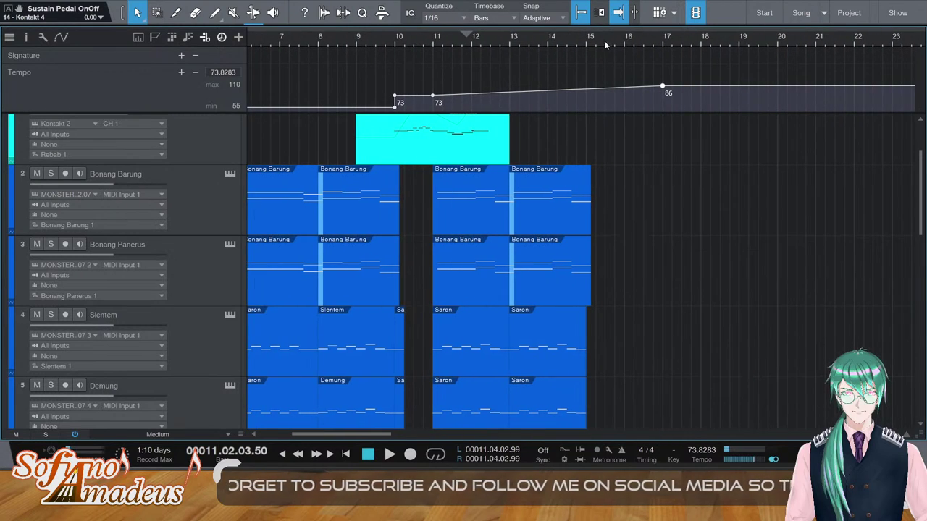
left_click(586, 45)
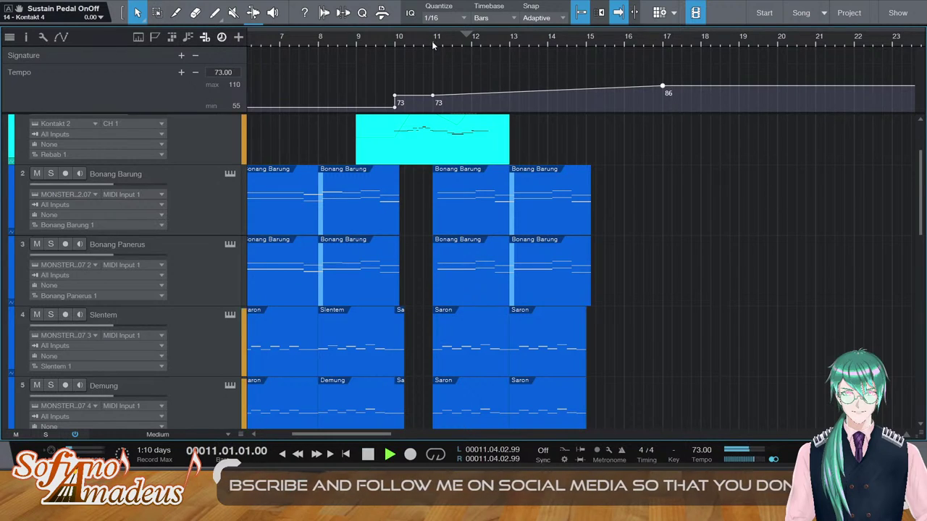
scroll(628, 194, "down", 5)
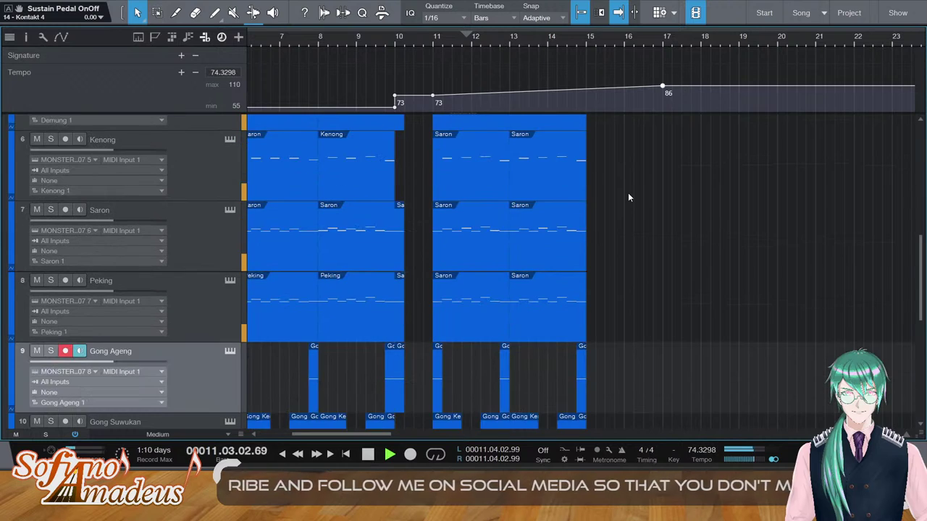
Review the gamelan, strings and drum tracks and replay the section from about bar 14
scroll(628, 194, "down", 5)
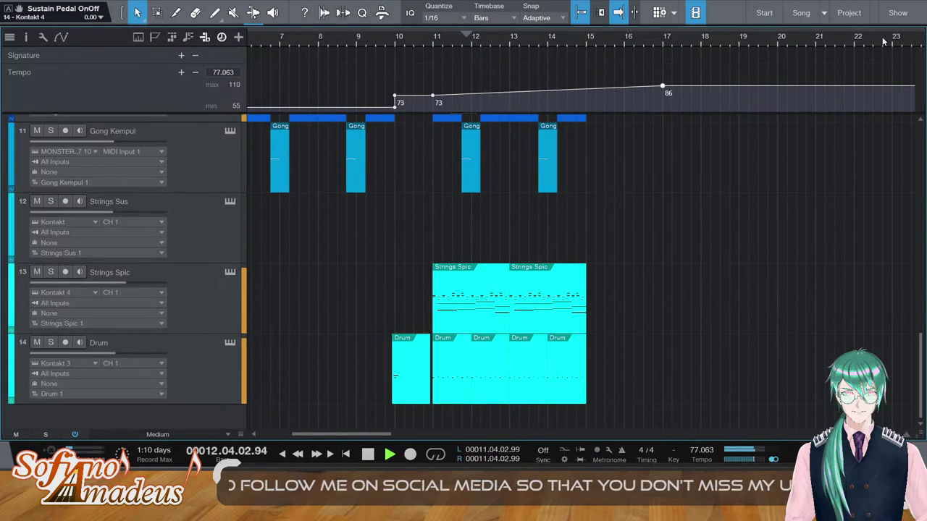
scroll(504, 254, "down", 5)
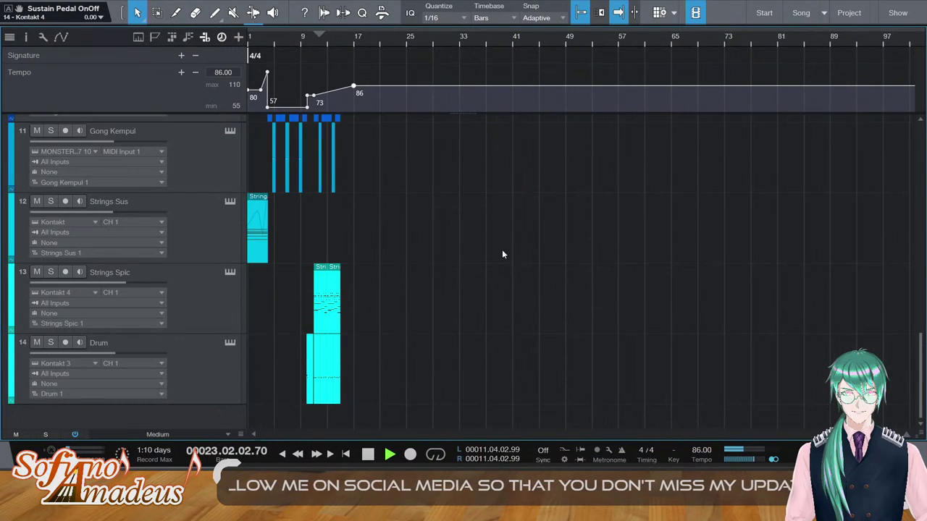
scroll(505, 253, "up", 5)
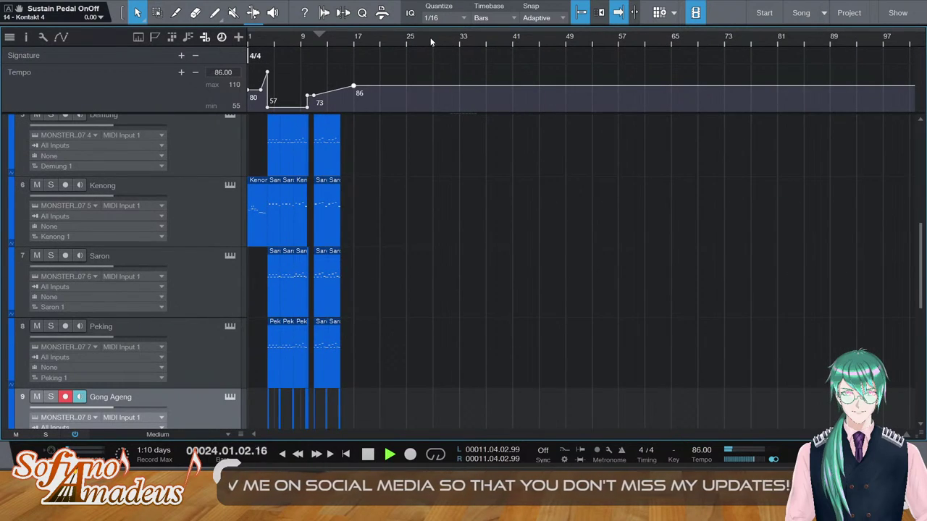
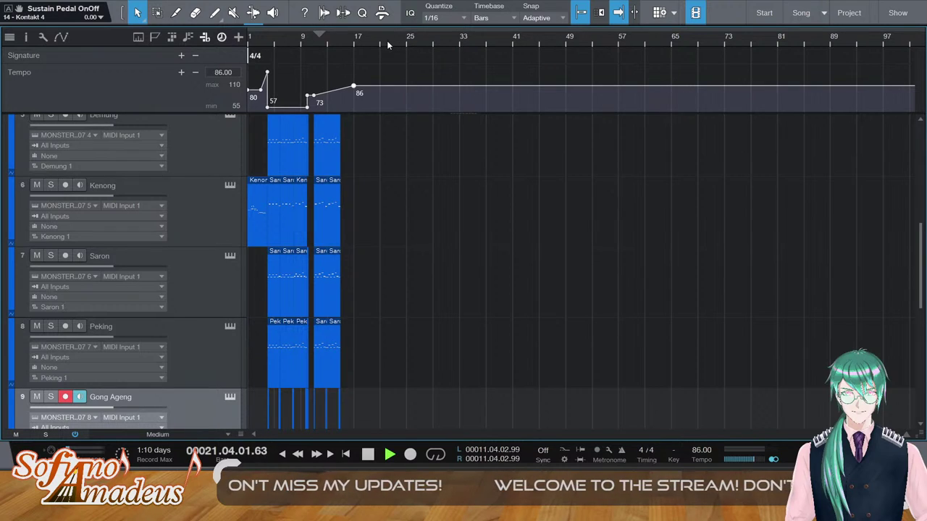
left_click(333, 39)
key("space")
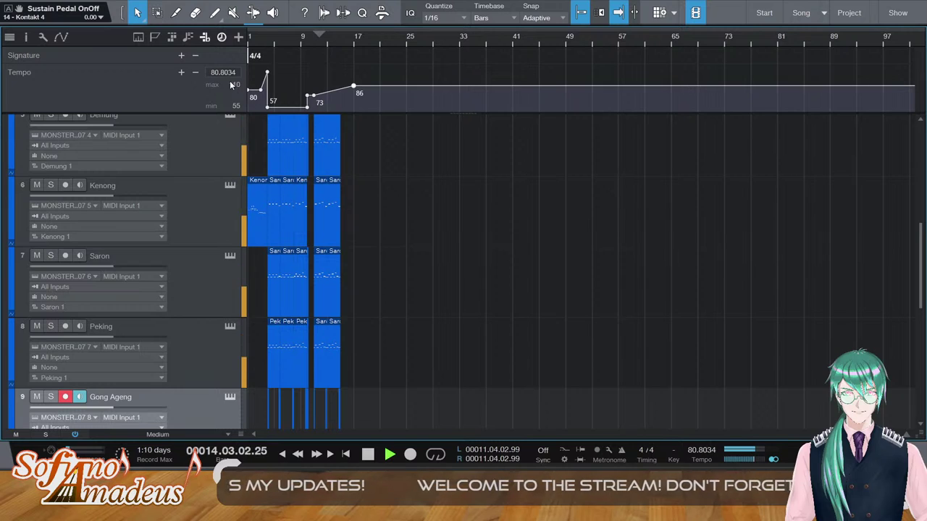
Extend the tempo ramp's end point to bar 20 at 103 and play the result from bar 11
key("e")
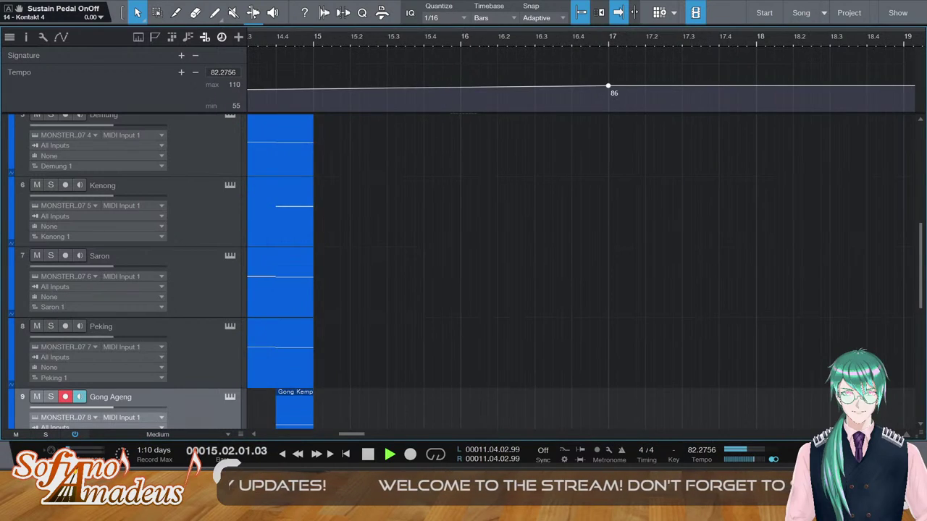
key("w")
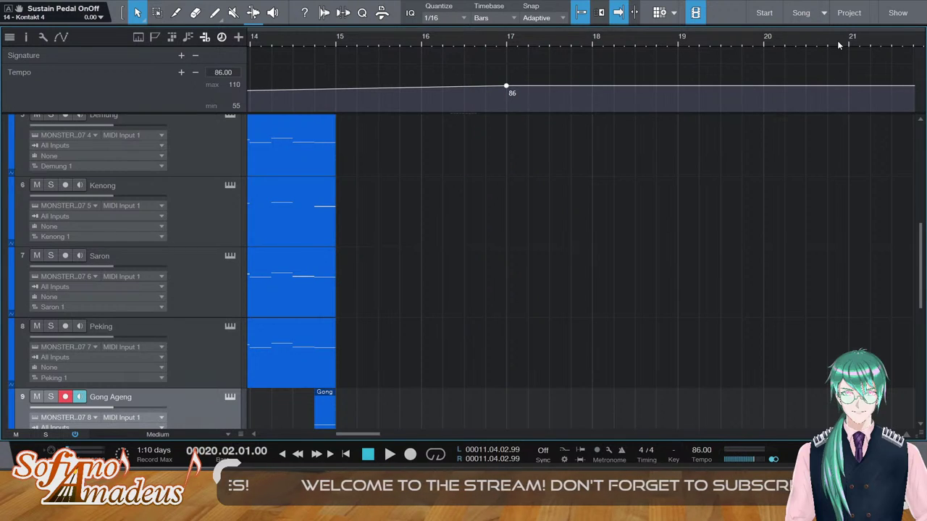
left_click_drag(508, 88, 765, 77)
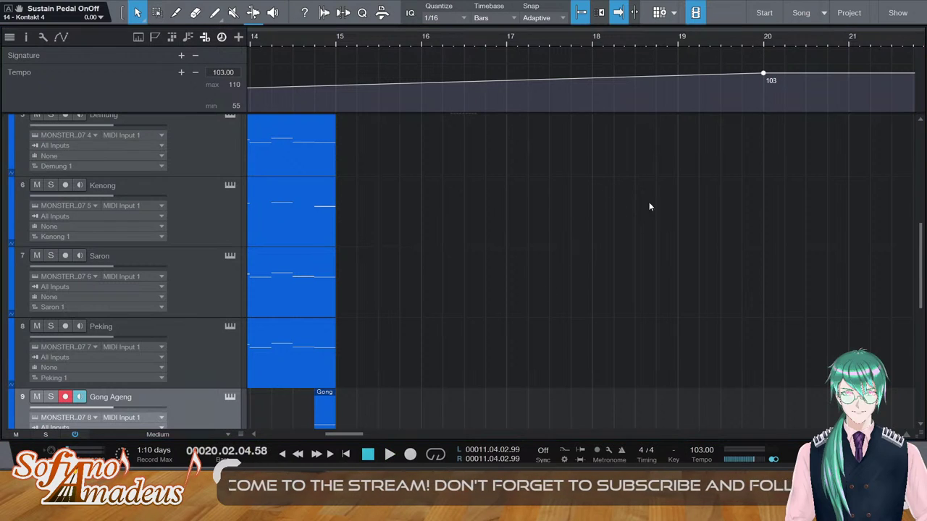
left_click_drag(347, 433, 318, 434)
left_click(498, 45)
key("space")
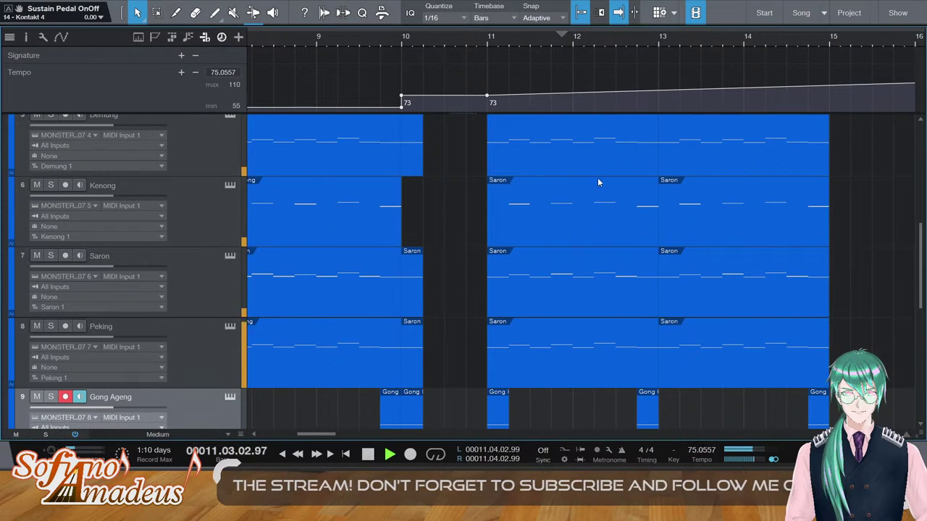
Open the Rebab part in the note editor and record a new melodic phrase across bars 13 to 15
scroll(579, 189, "up", 6)
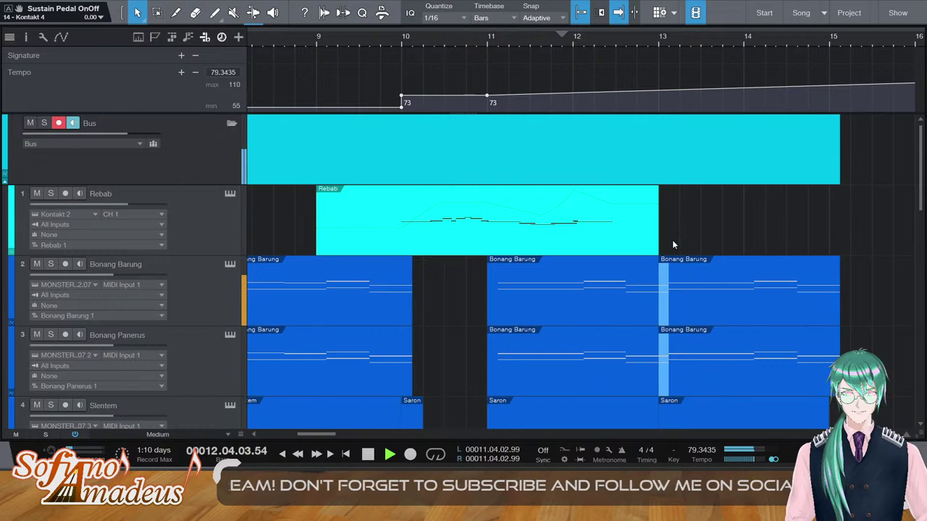
key("space")
double_click(597, 231)
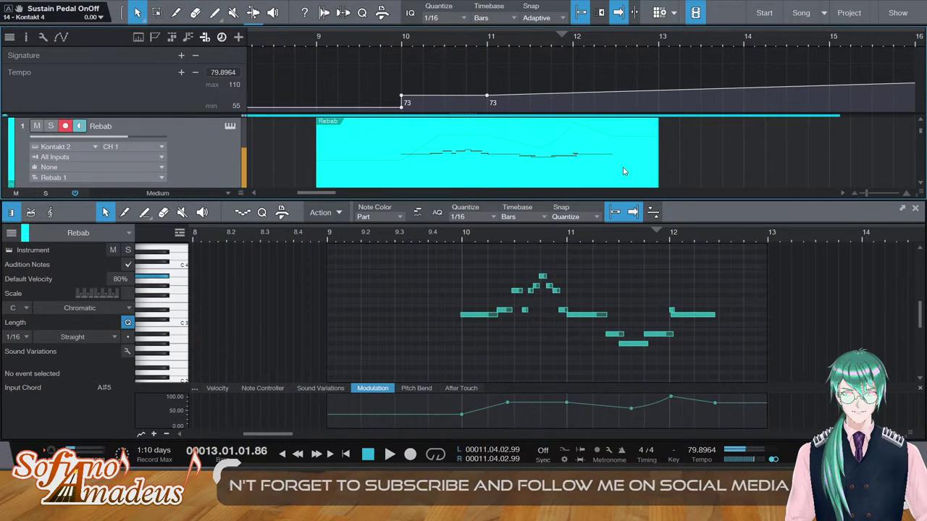
left_click(540, 43)
left_click(410, 455)
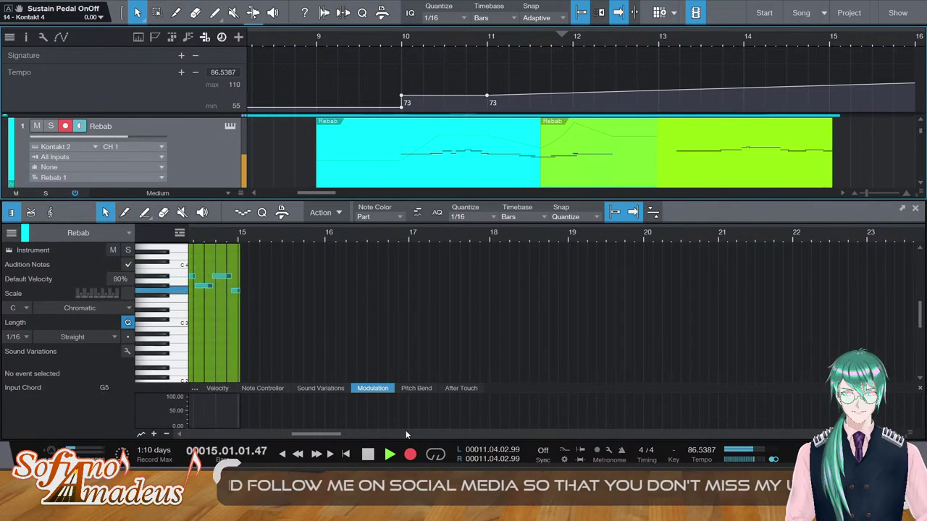
key("space")
Play the new Rebab phrase and retime its last four notes in bars 14 and 15, lengthening the A#3 note at 14.04
key("space")
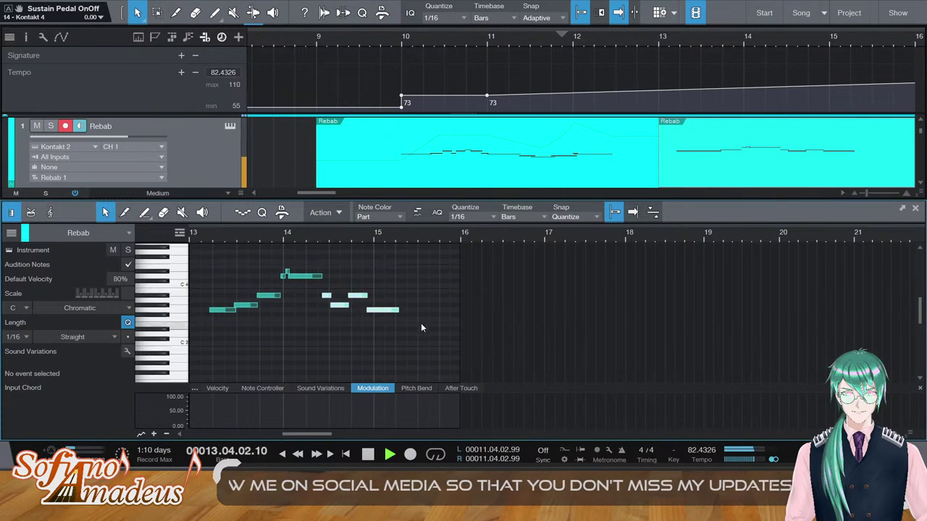
left_click(326, 295)
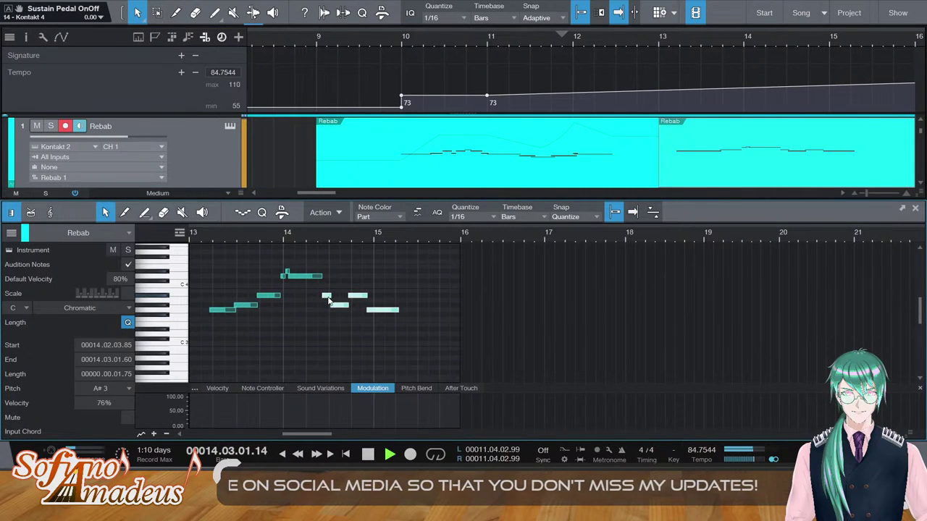
left_click(298, 307)
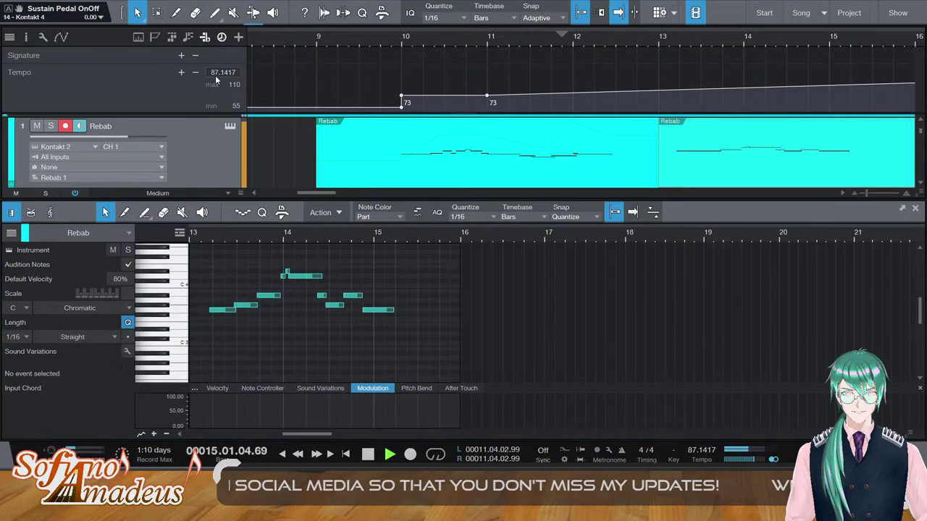
left_click_drag(330, 281, 377, 299)
key("space")
left_click(345, 326)
left_click(354, 296)
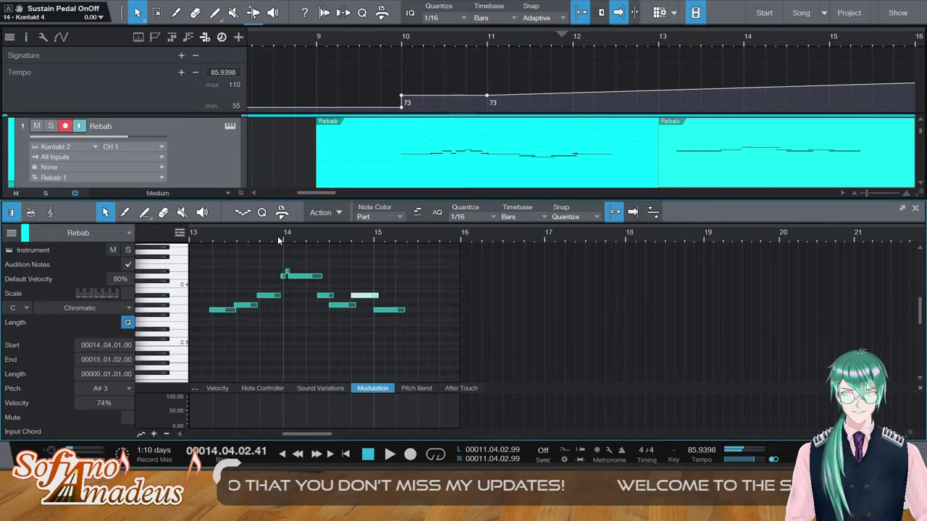
Play the retimed Rebab phrase, close the note editor and look over the arrangement at bar 11
key("space")
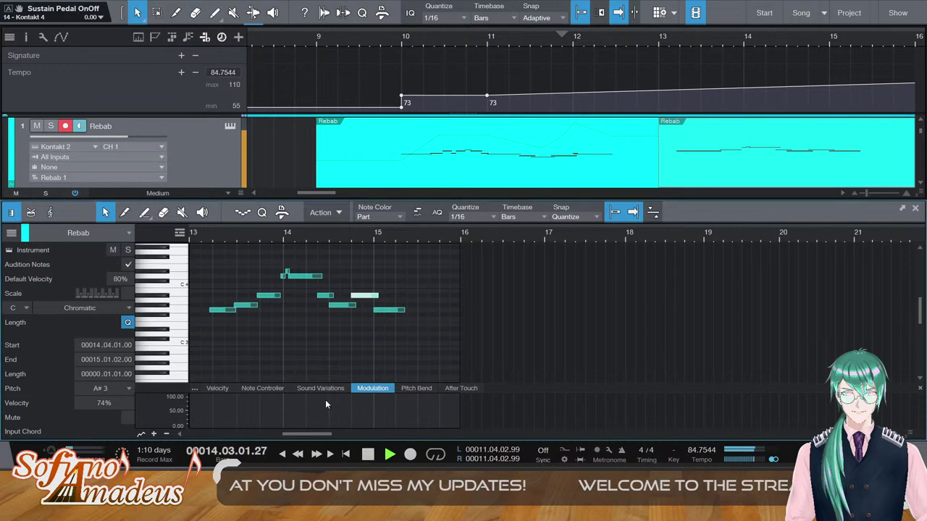
left_click_drag(320, 434, 302, 433)
key("F2")
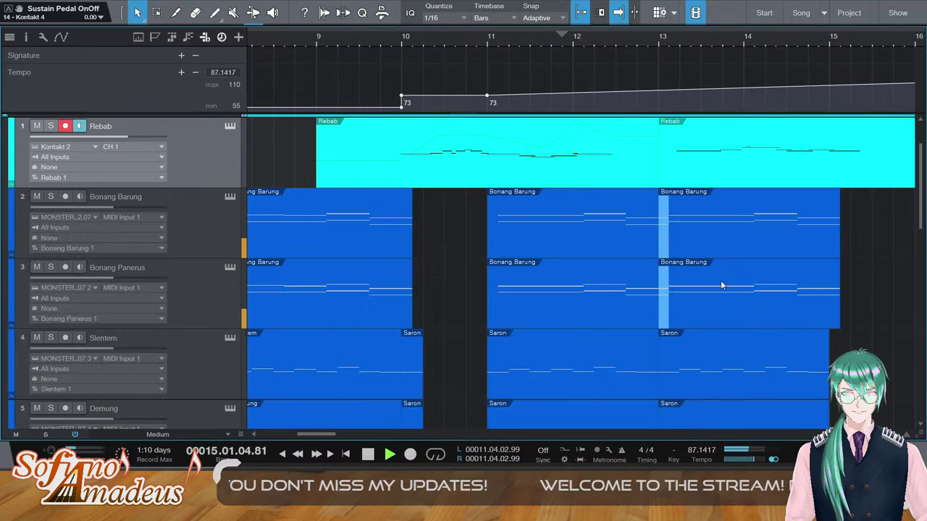
key("space")
left_click(877, 269)
scroll(855, 251, "down", 3)
scroll(856, 254, "up", 5)
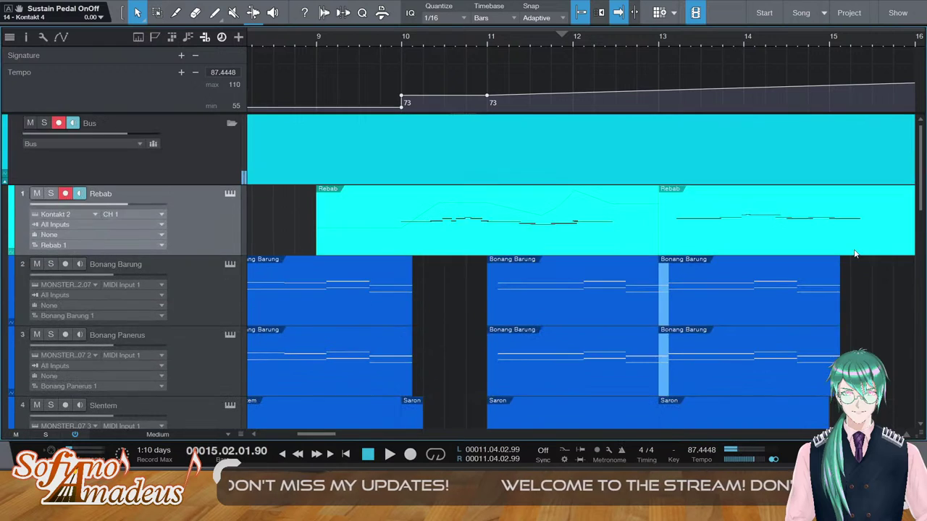
scroll(864, 279, "down", 3)
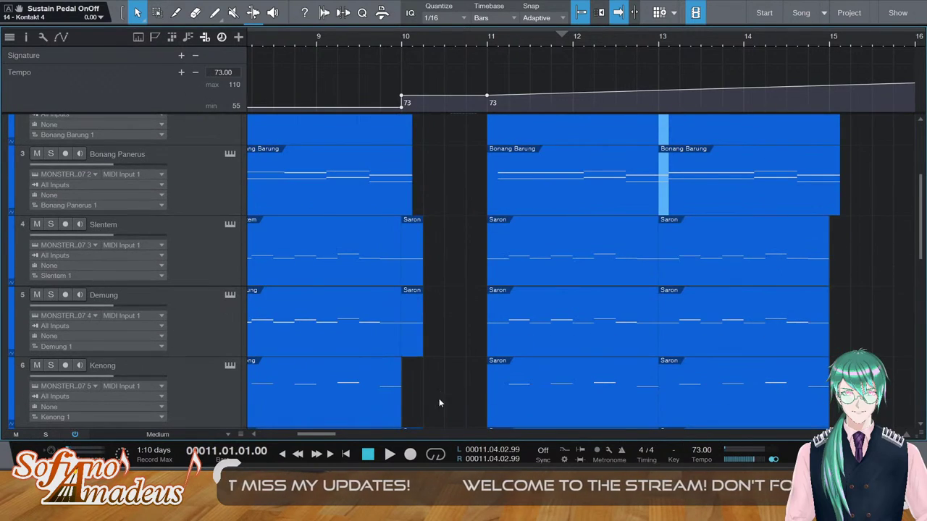
Play the transition from the end of bar 3 into the gamelan entrance at bar 4
left_click_drag(317, 433, 278, 440)
double_click(498, 45)
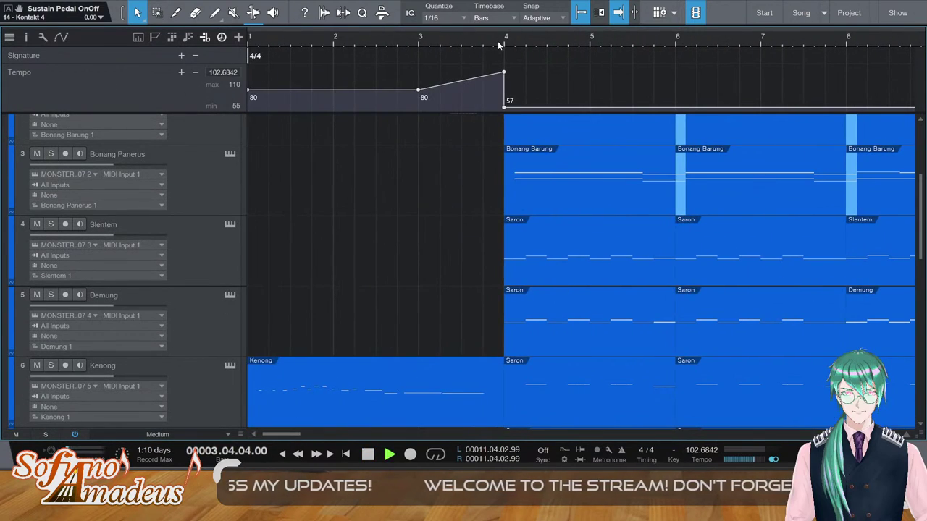
scroll(553, 164, "down", 3)
scroll(509, 134, "up", 6)
key("space")
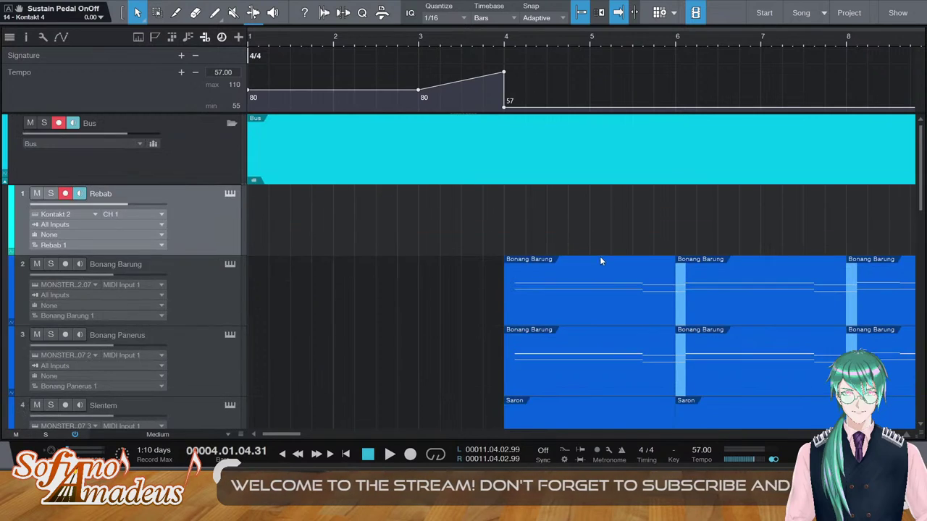
Select and copy the gamelan clips from bar 4 up to bar 8, from Bonang Barung down to Gong Kempul
scroll(601, 261, "down", 1)
key("e")
key("w")
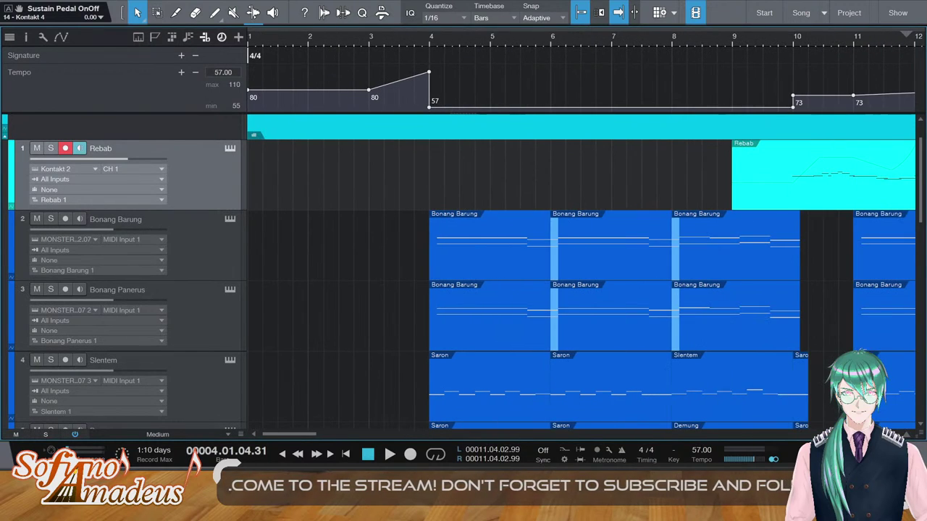
scroll(449, 218, "up", 1)
scroll(454, 247, "down", 8)
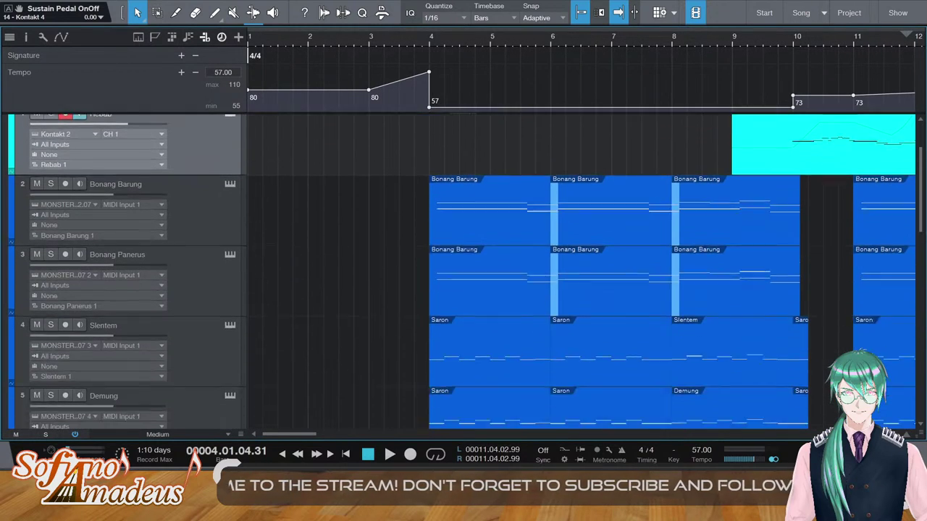
scroll(626, 397, "down", 3)
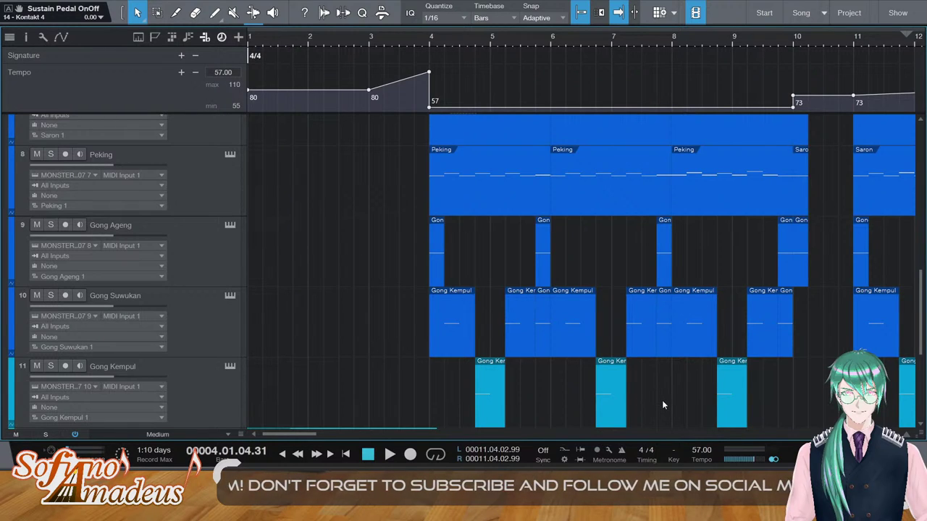
key("ctrl+z")
scroll(506, 374, "down", 1)
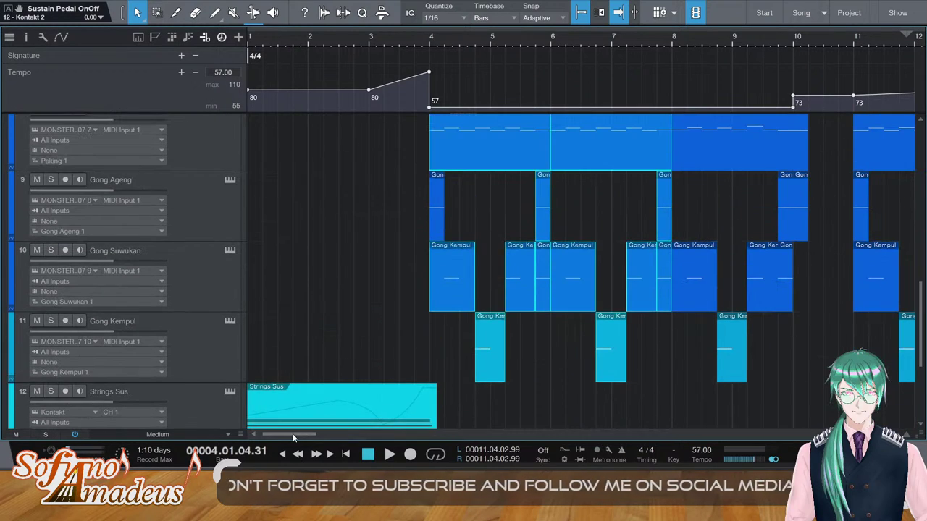
Paste the copied gamelan clips at bar 15 and play them
left_click_drag(292, 434, 345, 433)
scroll(558, 268, "up", 15)
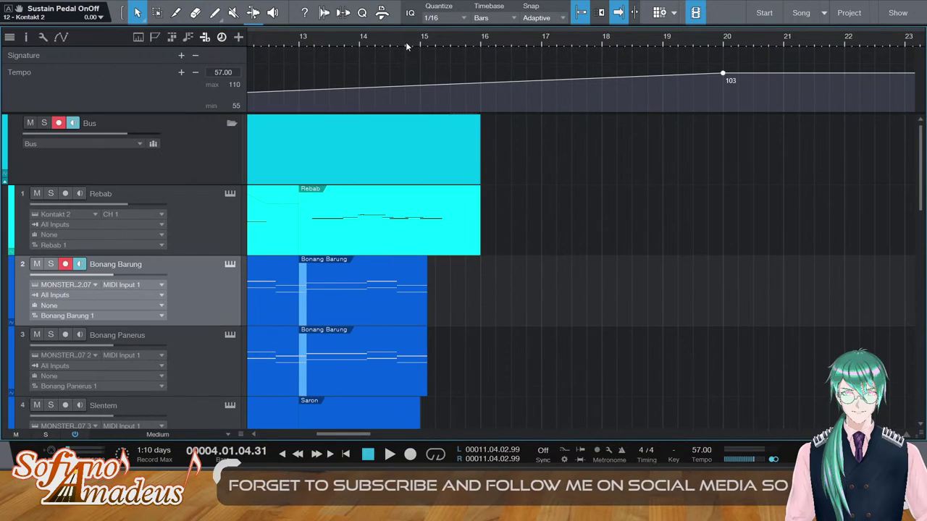
left_click(419, 40)
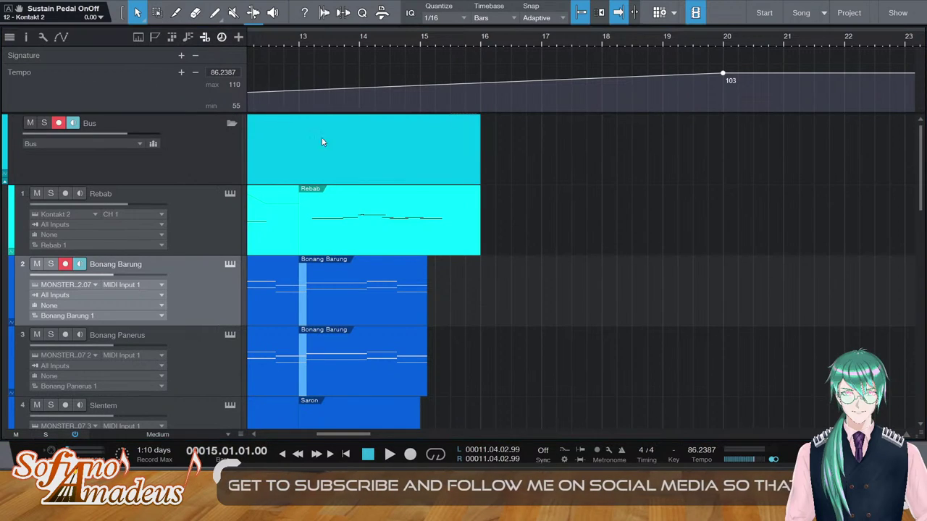
key("ctrl+v")
key("space")
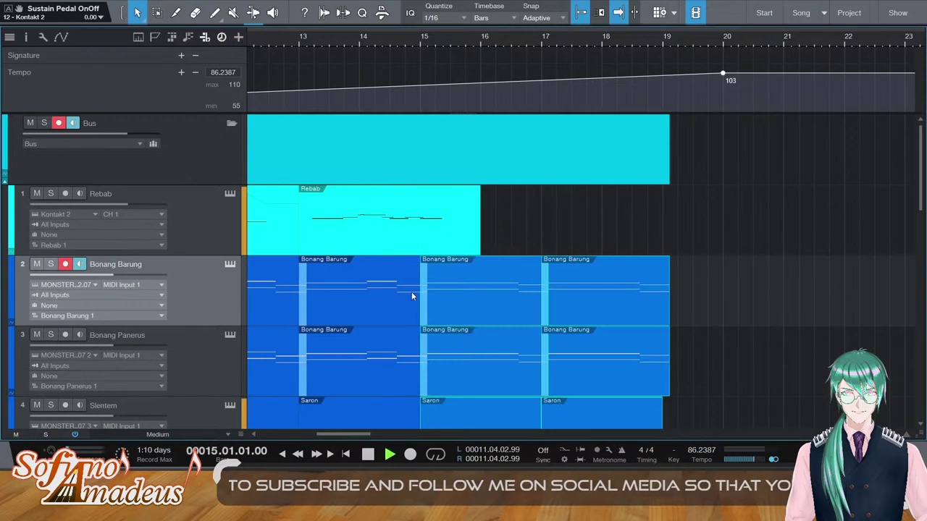
scroll(434, 286, "down", 7)
scroll(454, 286, "down", 3)
scroll(449, 275, "up", 3)
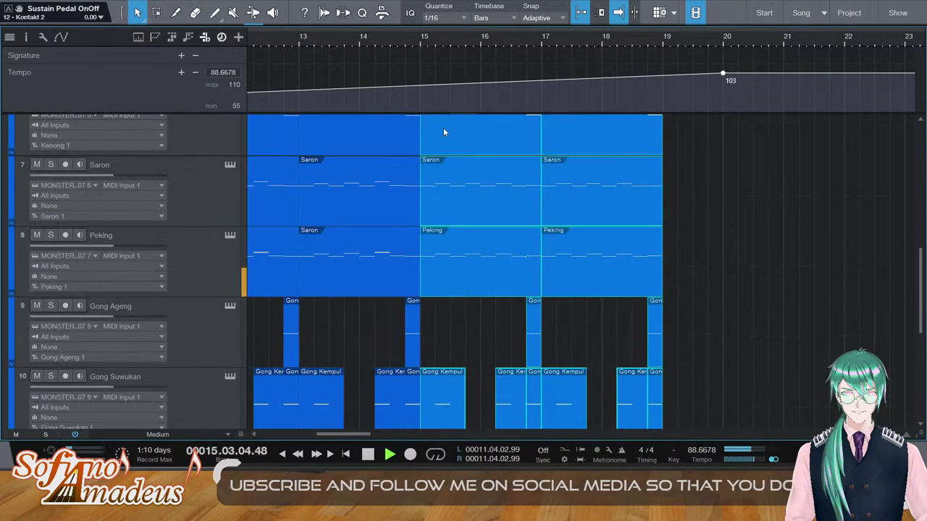
Duplicate the Strings Spic and Drum clips twice so they fill bars 15 through 18
scroll(465, 298, "down", 1)
scroll(465, 299, "down", 4)
left_click_drag(459, 365, 309, 384)
key("d")
left_click(327, 299)
key("d")
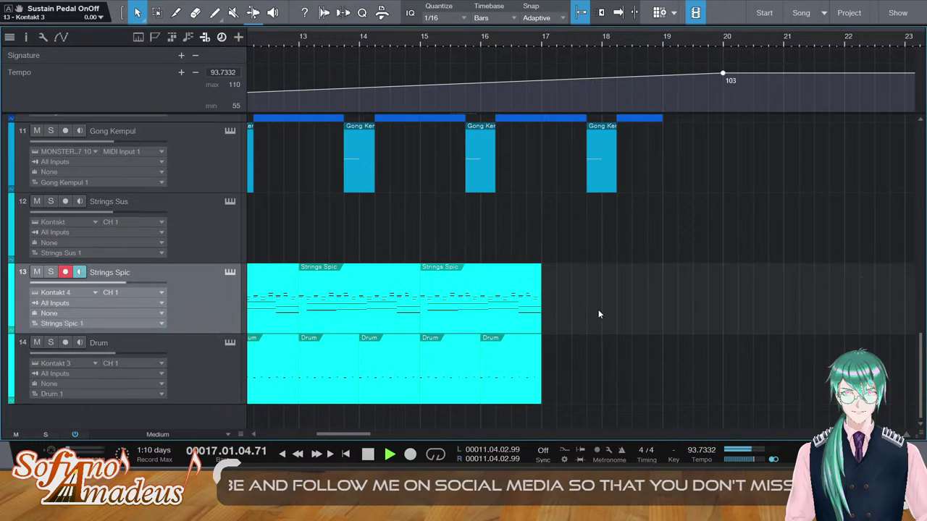
left_click_drag(598, 310, 442, 393)
key("d")
Play the extended section from bar 15 with the duplicated strings and drum clips
key("space")
left_click(425, 45)
key("space")
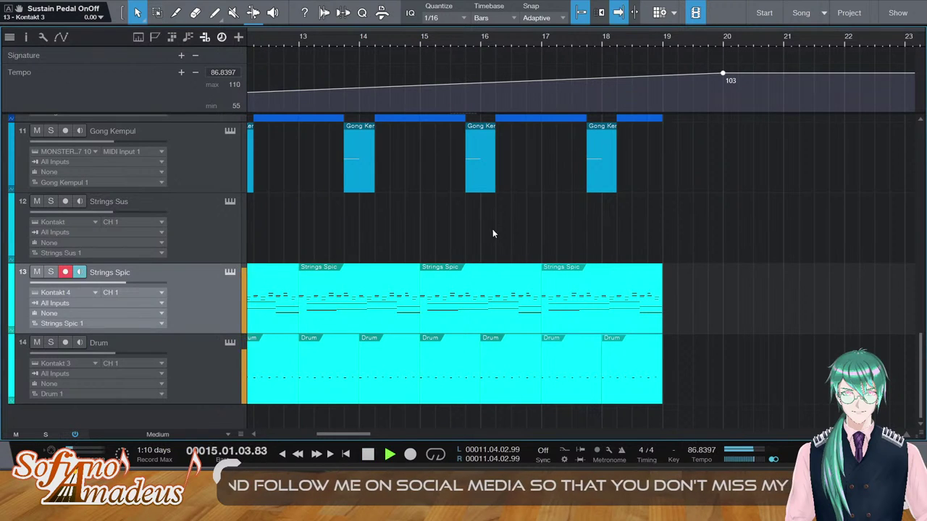
scroll(491, 231, "up", 10)
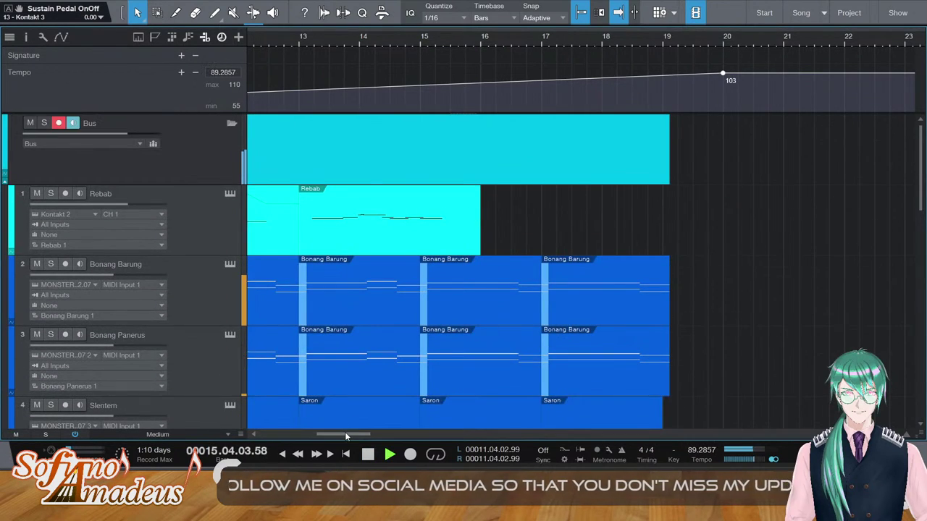
Play the arrangement from bar 11 to hear both Rebab phrases over the gamelan
left_click_drag(345, 434, 318, 435)
left_click(507, 49)
key("f")
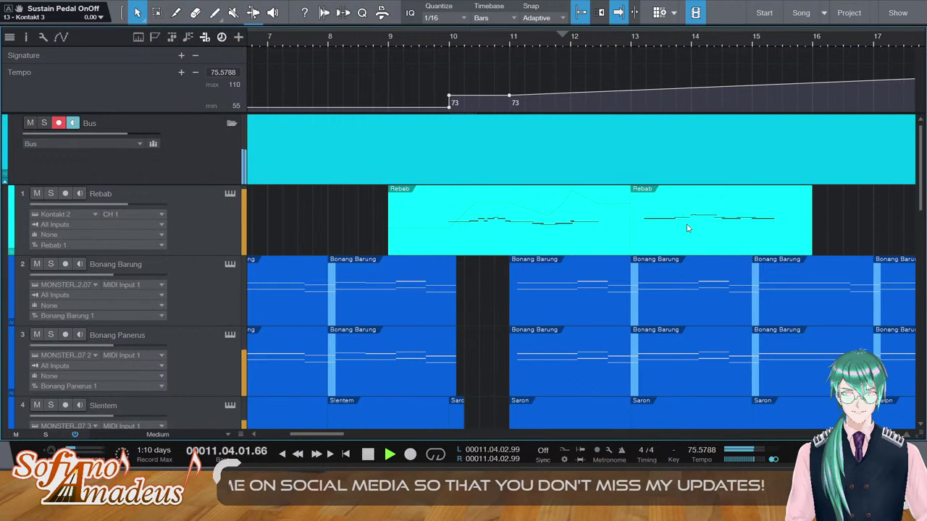
key("f")
scroll(581, 271, "right", 2)
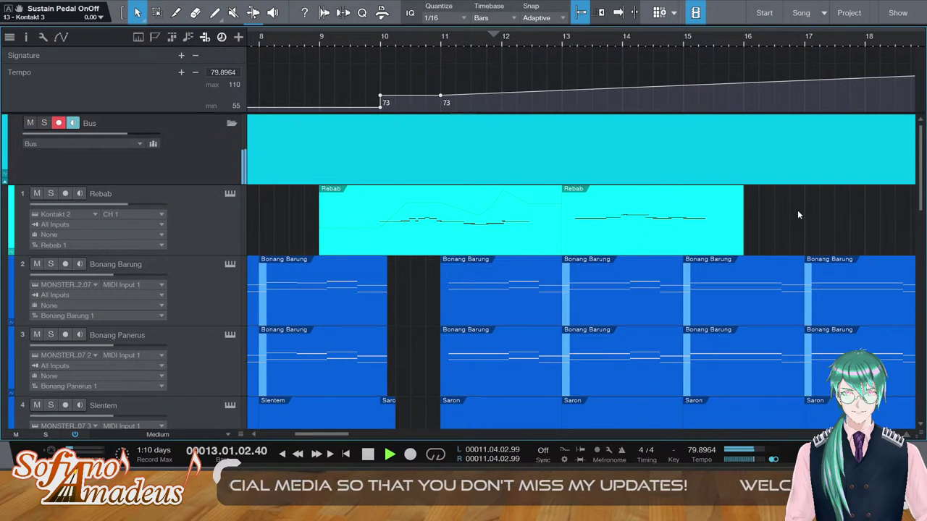
Replay the arrangement from just before bar 11 to review how the Rebab phrases sit over the gamelan
key("f")
key("space")
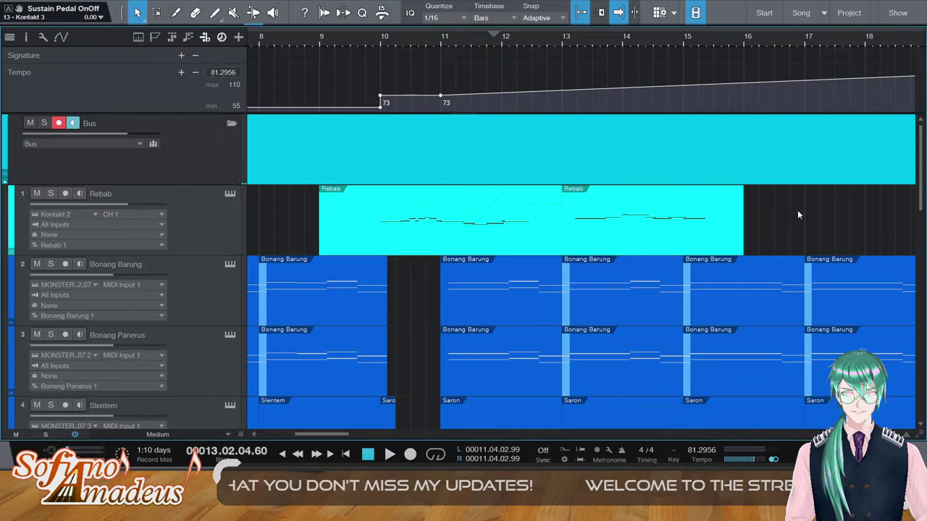
left_click(428, 43)
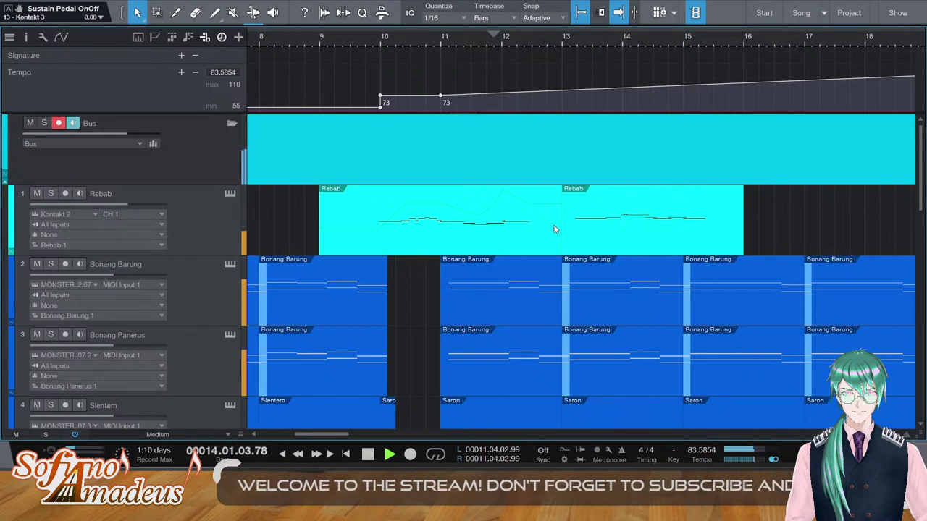
scroll(554, 227, "down", 3)
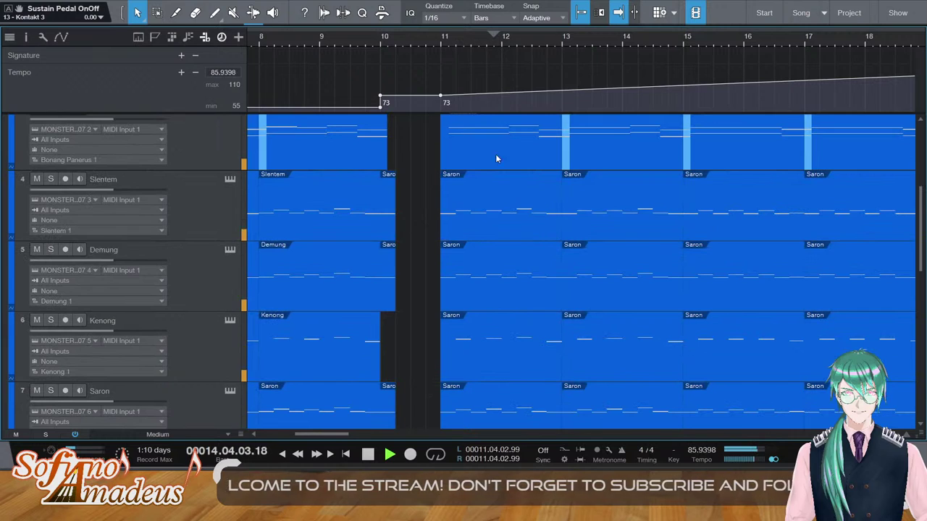
scroll(626, 217, "up", 5)
Lengthen the final G3 note of the second Rebab phrase to three beats, ending at 15.04.01
double_click(734, 227)
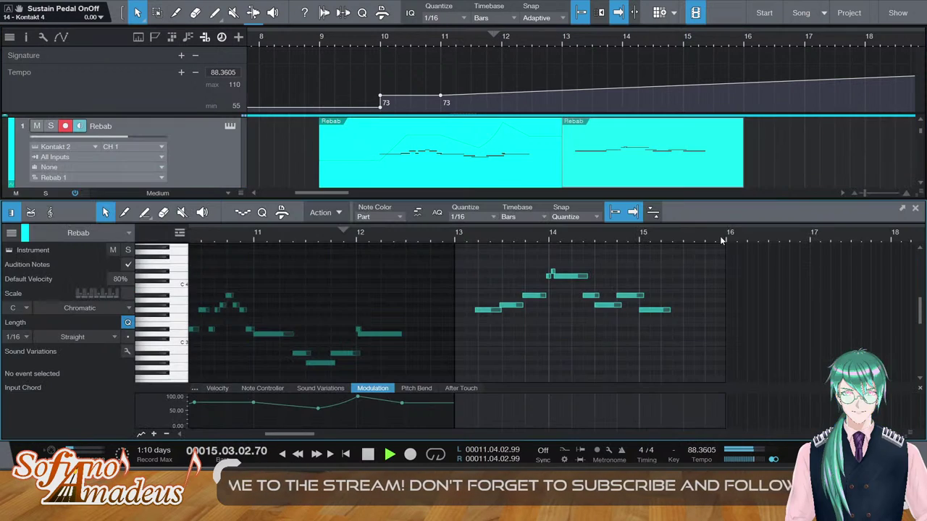
left_click(674, 309)
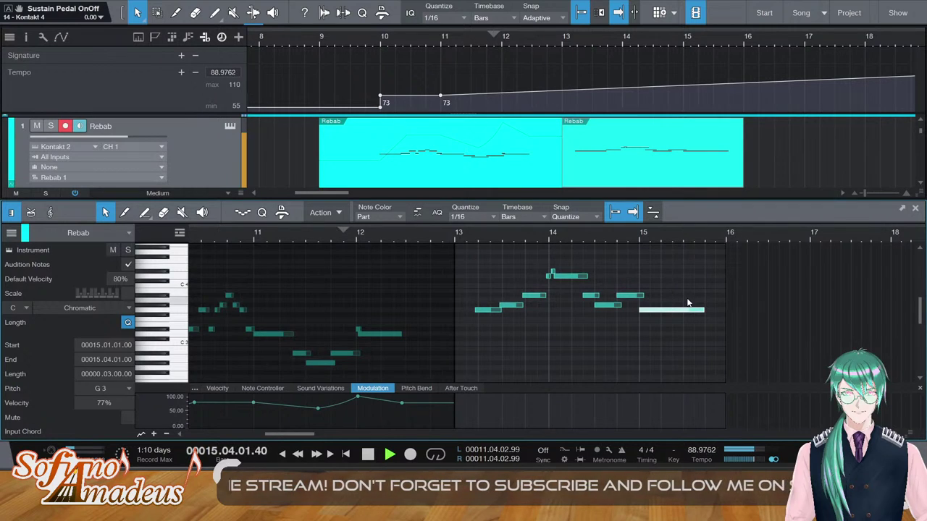
key("F2")
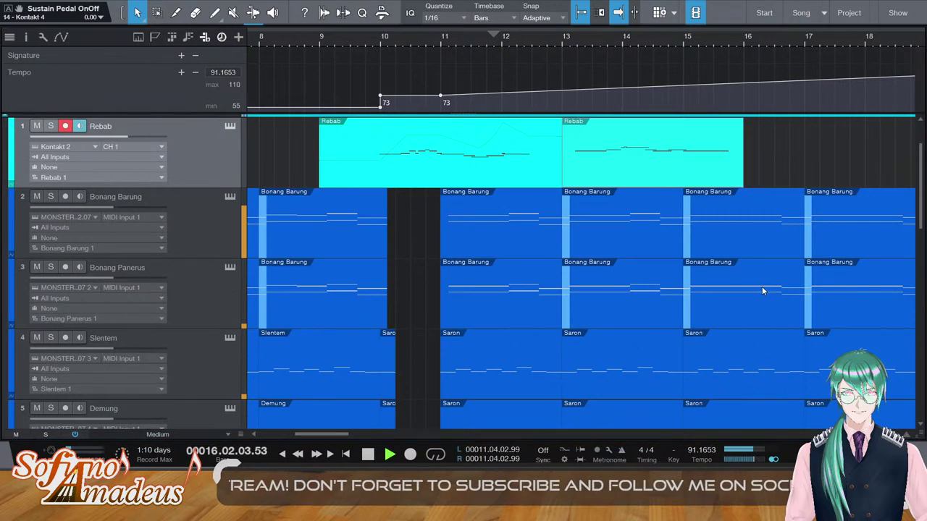
Play through to the end of the arranged section at bar 19 and check the gamelan, strings and drum tracks there
scroll(761, 286, "down", 6)
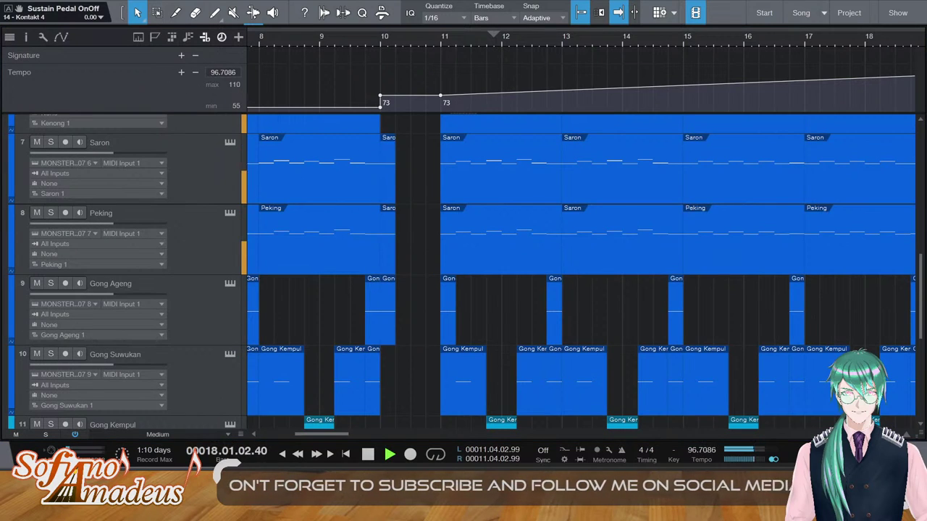
key("w")
key("w")
key("e")
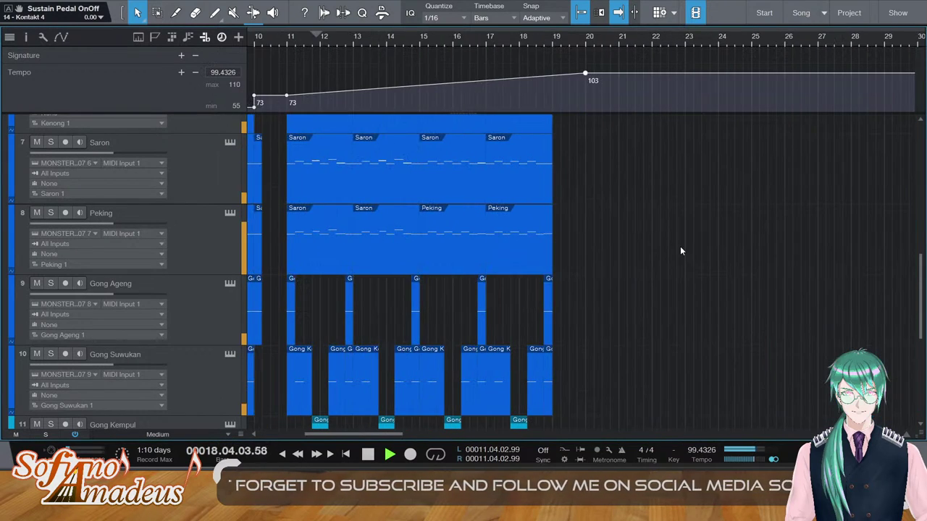
key("space")
scroll(648, 210, "up", 7)
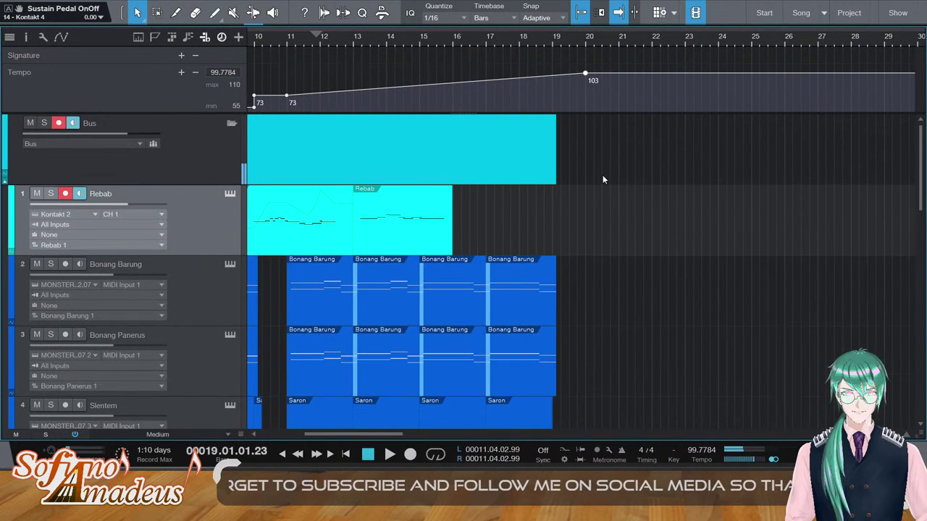
scroll(601, 175, "down", 9)
key("space")
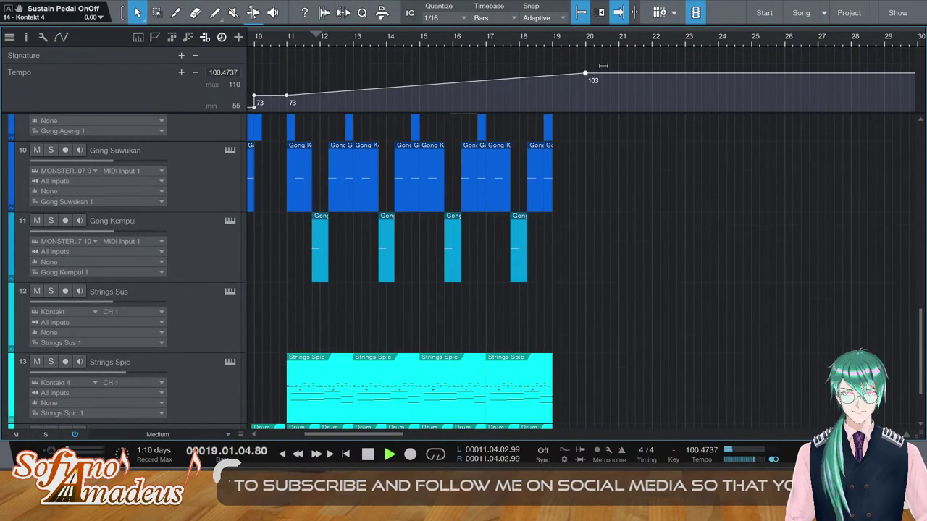
scroll(658, 198, "down", 2)
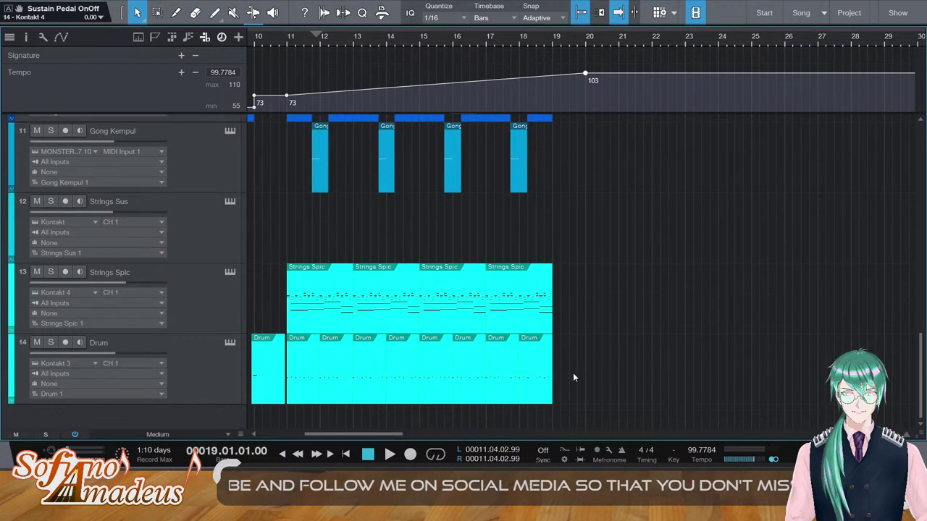
Create a one-bar Strings Spic clip at bar 19 and open it for note editing
left_click(204, 308)
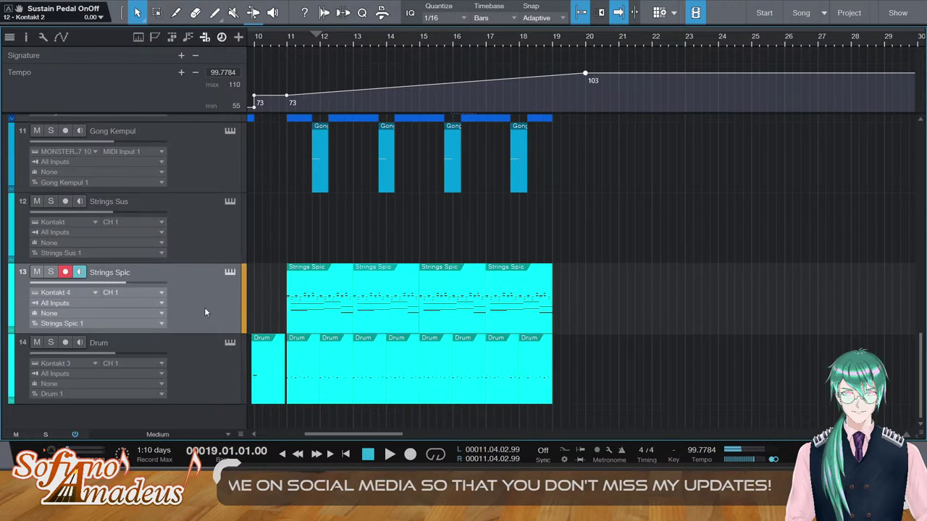
double_click(579, 320)
double_click(577, 322)
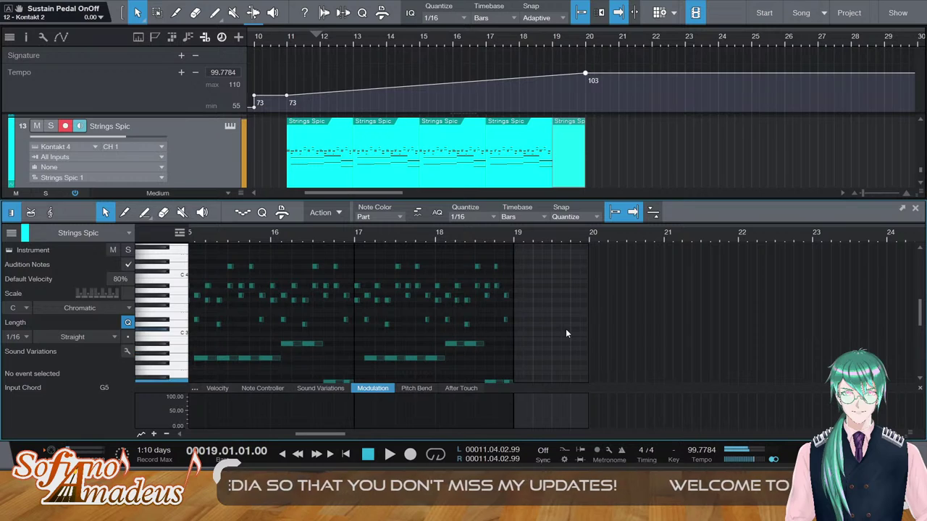
Draw three consecutive sixteenth notes on G2 at the start of bar 19 in the new Strings Spic clip
key("e")
key("e")
key("e")
key("e")
key("e")
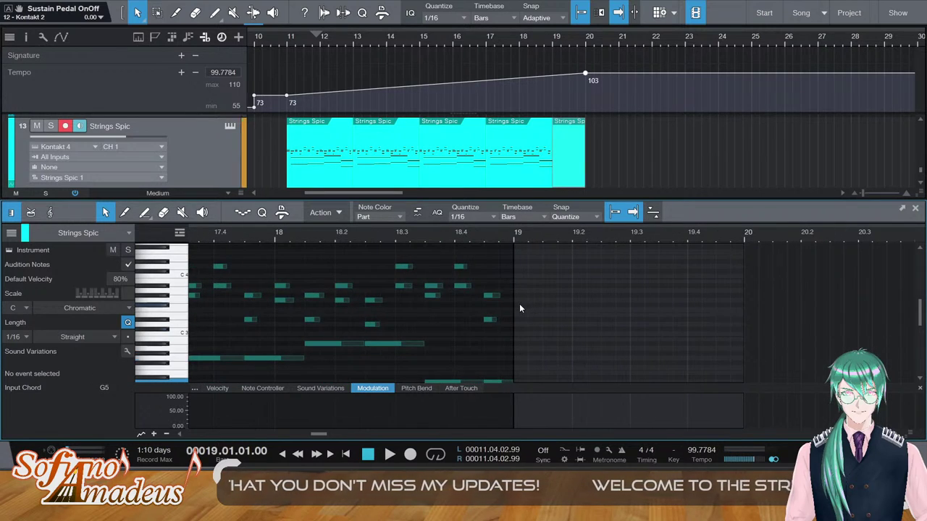
scroll(540, 327, "down", 1)
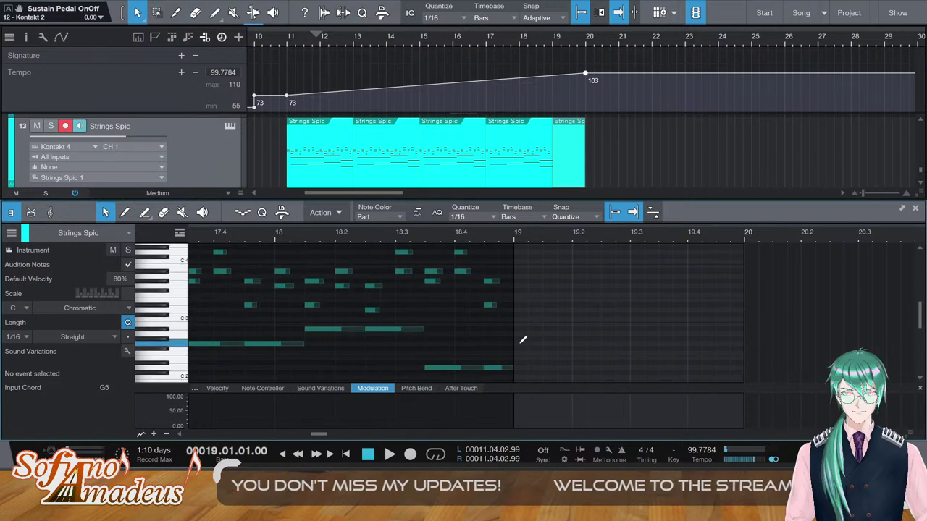
left_click_drag(515, 344, 548, 348)
left_click(548, 345)
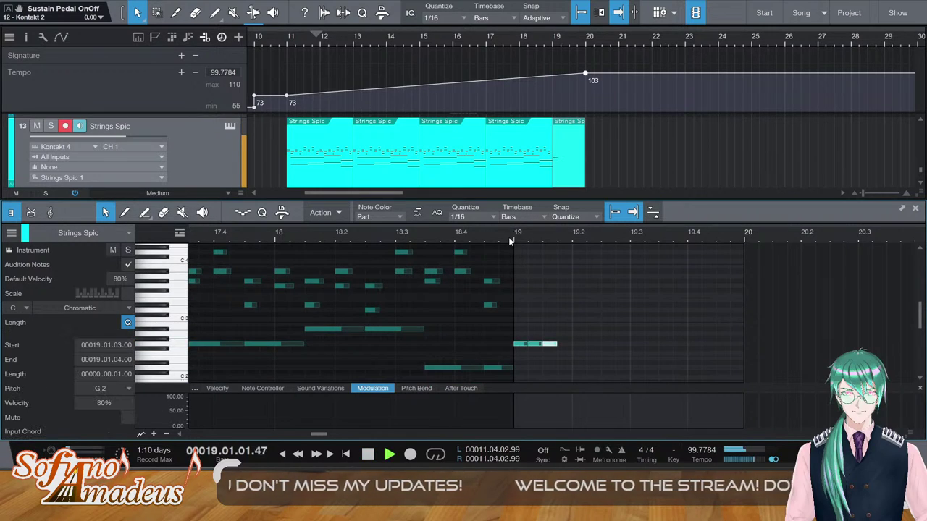
Move the ramp's last tempo point to bar 19 and make the tempo jump to 110 there
left_click_drag(586, 71, 552, 81)
double_click(437, 43)
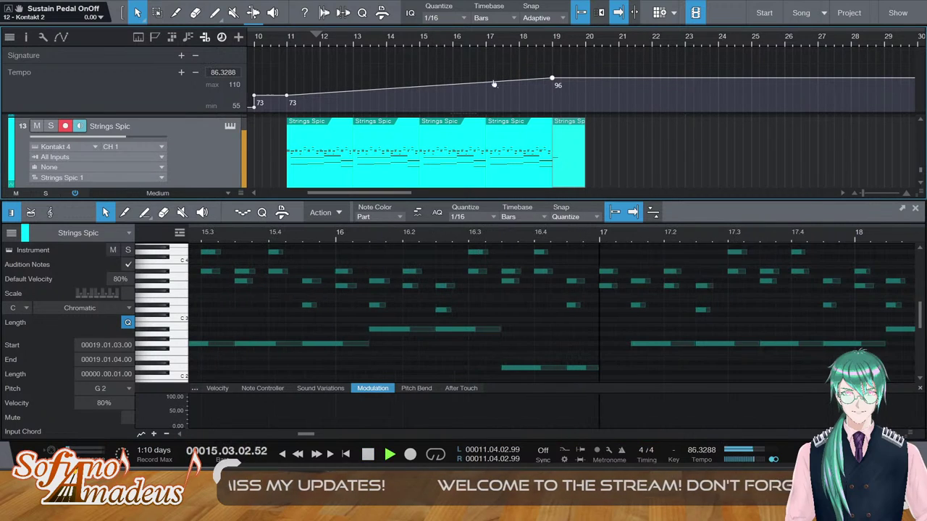
left_click_drag(552, 78, 553, 69)
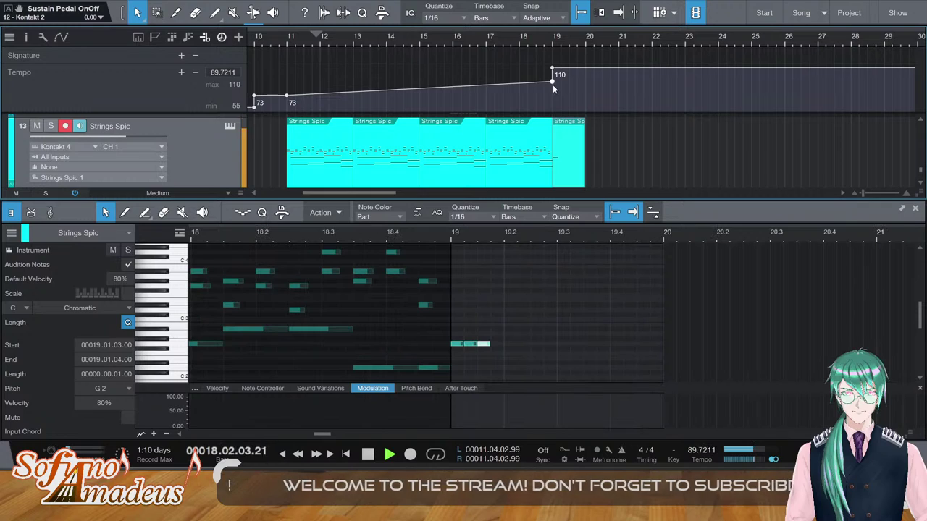
Play the transition from bar 18 into bar 19 several times to check the tempo jump and the new string notes
key("space")
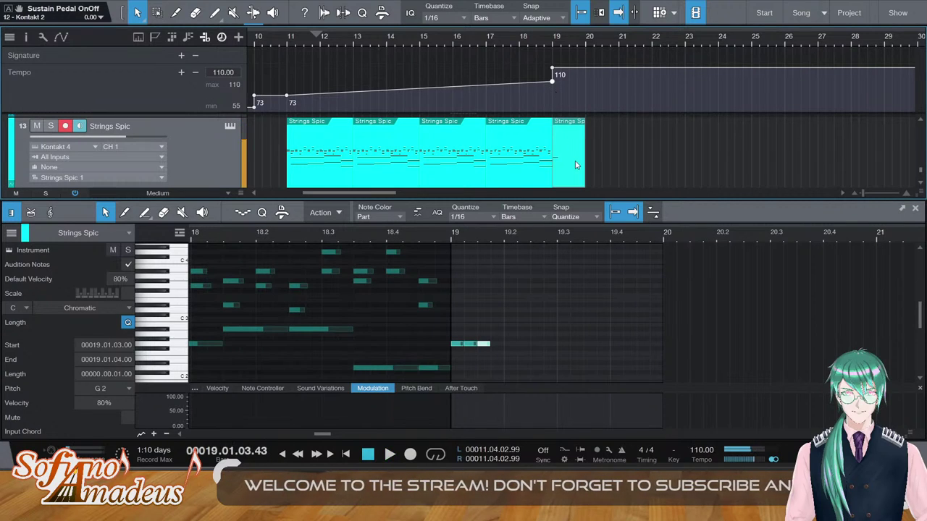
left_click(542, 51)
key("space")
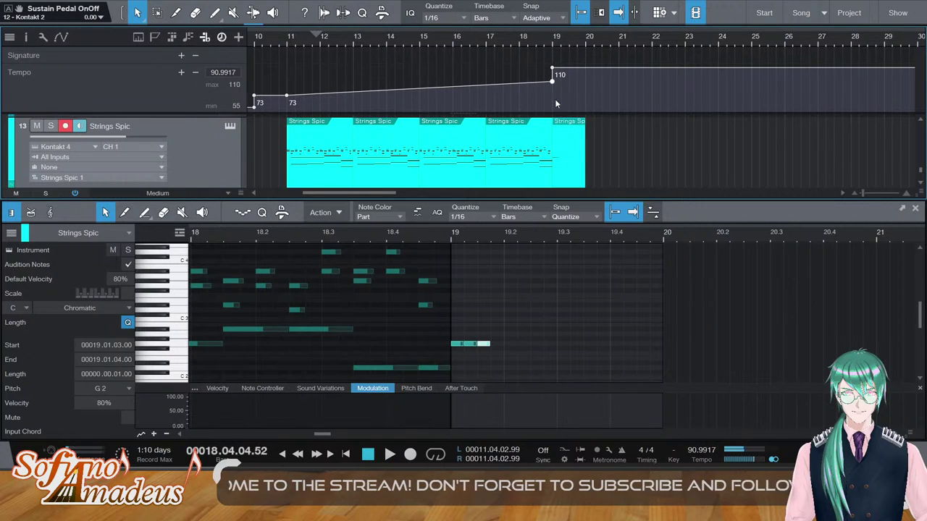
left_click(551, 54)
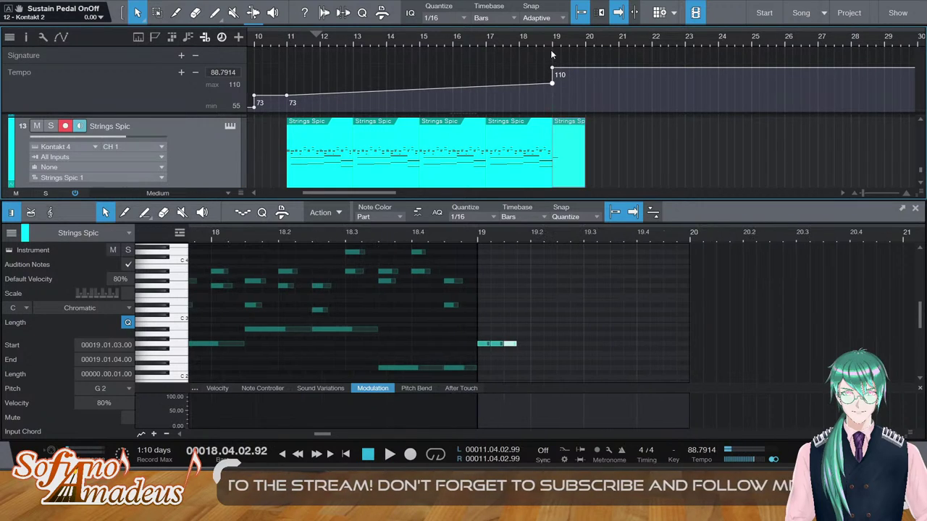
key("space")
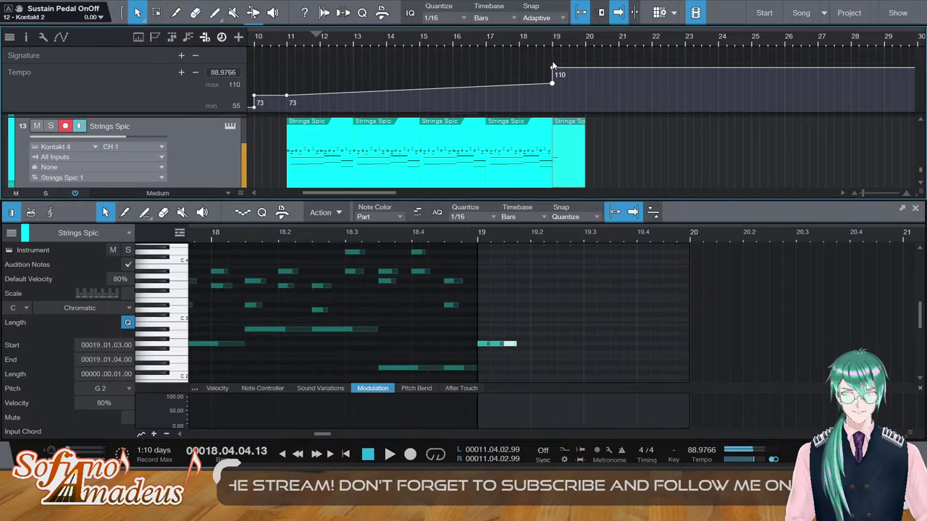
left_click(547, 49)
key("space")
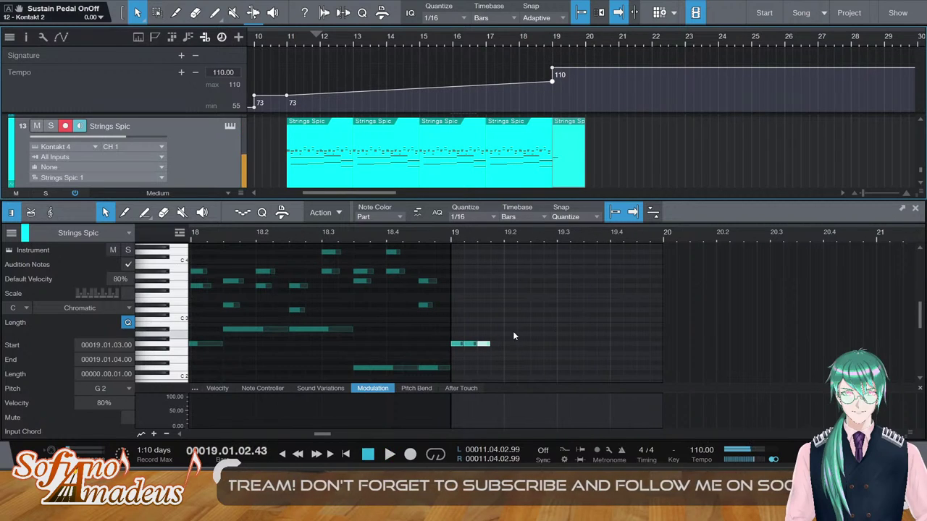
Show the note velocities and raise the first G2 note of bar 19 to 100% as an accent
left_click_drag(513, 330, 456, 351)
left_click(224, 388)
left_click(547, 412)
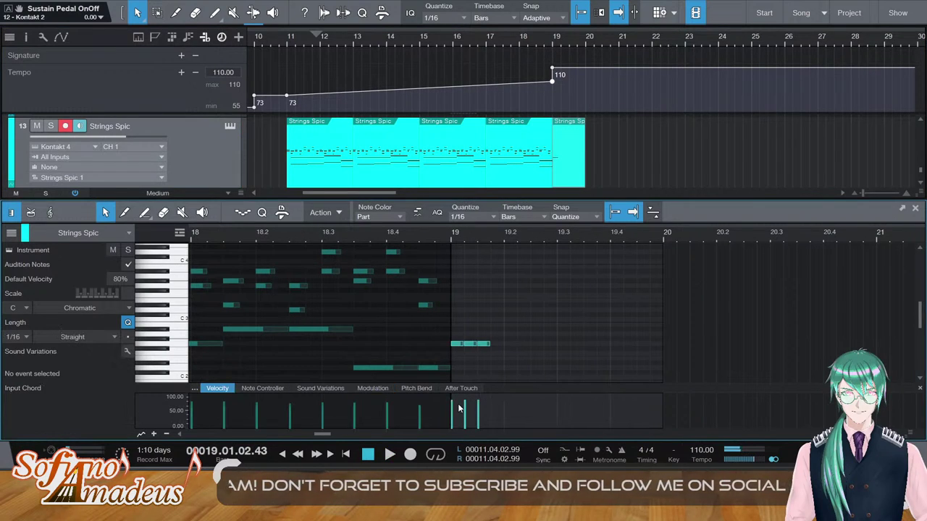
Duplicate the accented three-note G2 group four times across bar 19 and play the pattern
scroll(515, 308, "down", 2)
left_click_drag(515, 302, 458, 334)
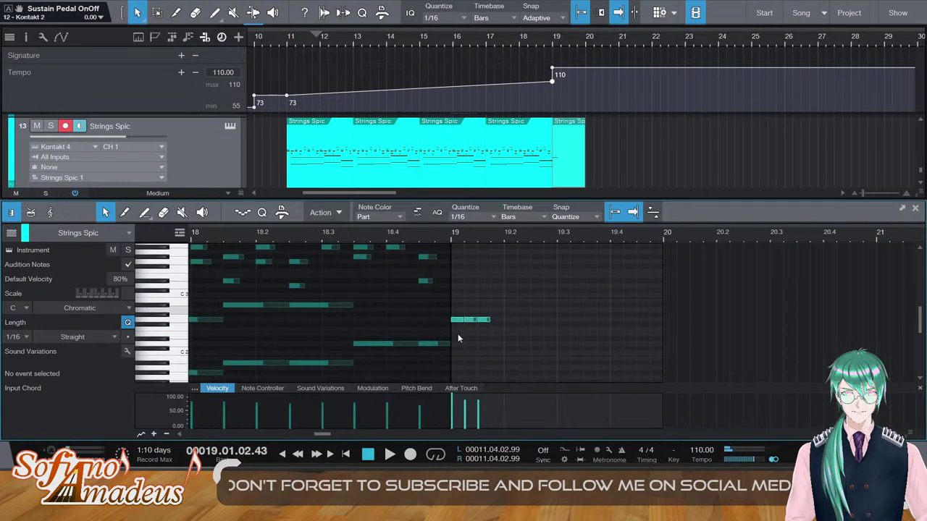
key("d")
key("d")
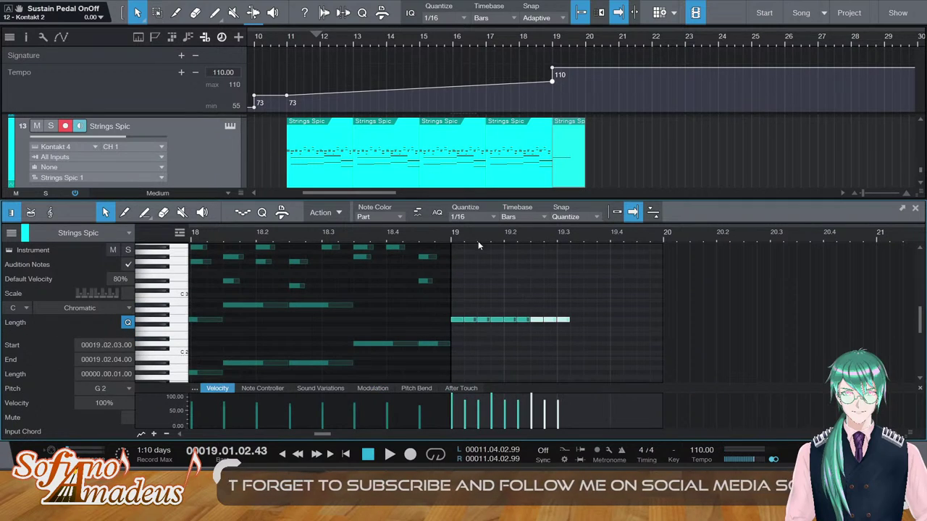
key("space")
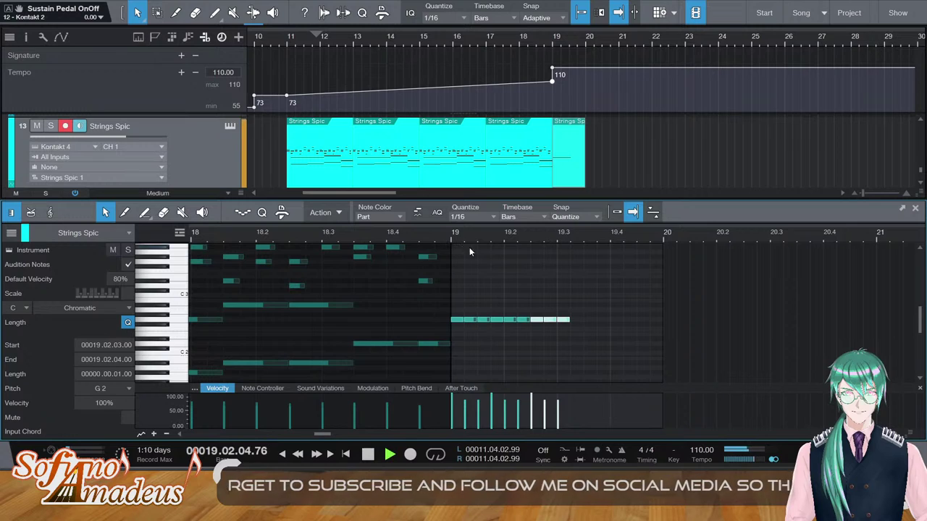
key("d")
key("space")
key("d")
left_click(649, 311)
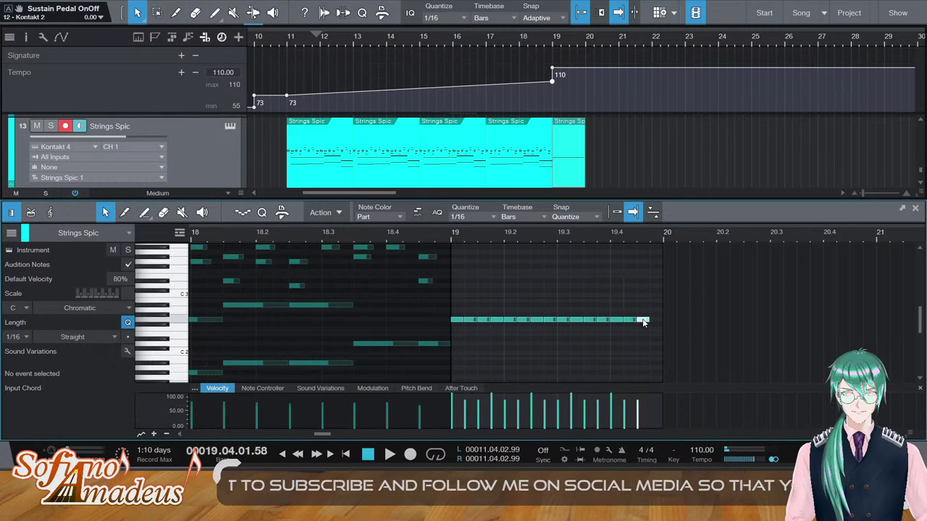
Delete the surplus fifteenth note and duplicate the two notes before it to fill the end of bar 19
left_click(643, 319)
key("Delete")
left_click_drag(612, 331, 627, 315)
key("d")
left_click_drag(667, 290, 436, 348)
left_click(456, 321)
left_click(496, 319, "shift")
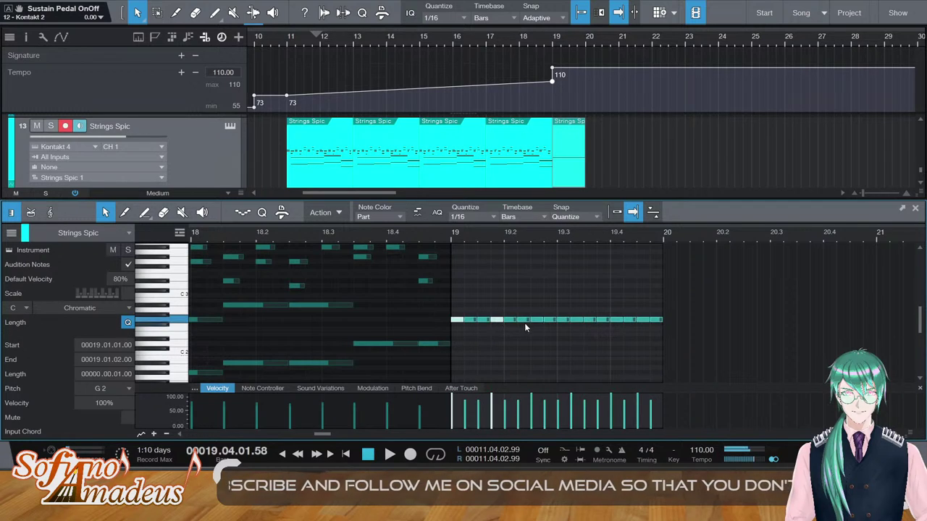
left_click(536, 319, "shift")
left_click(574, 320, "shift")
left_click(616, 319, "shift")
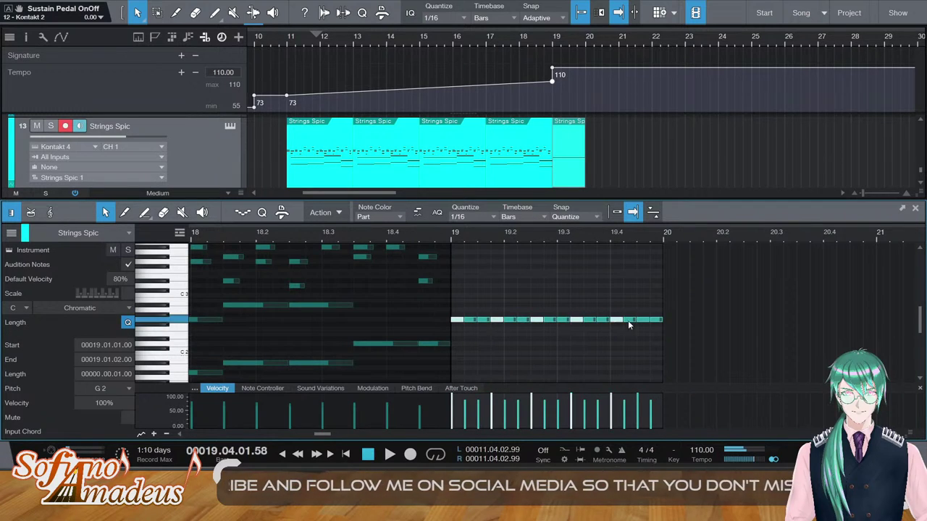
Copy the six accented G2 notes of bar 19, lower the copies five semitones to D2 and play the result
left_click(643, 319)
left_click(614, 319, "shift")
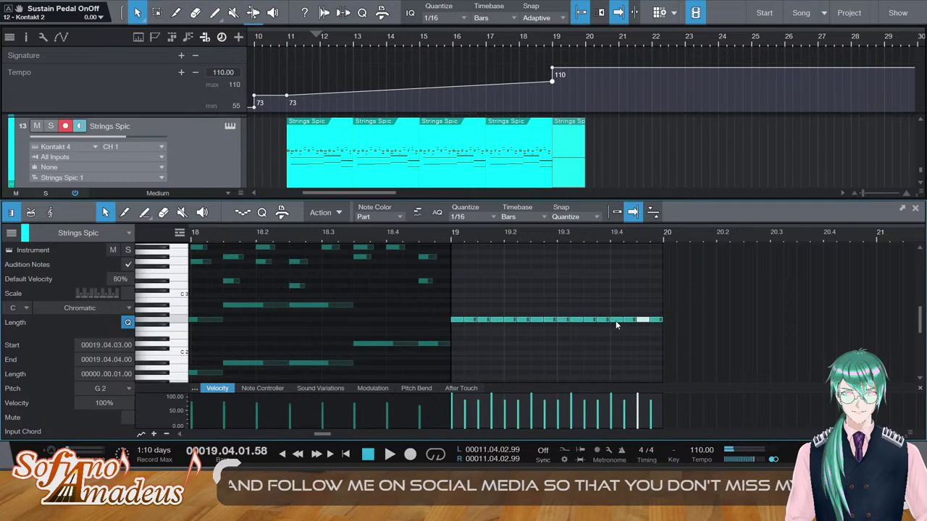
left_click(575, 319, "shift")
left_click(536, 320, "shift")
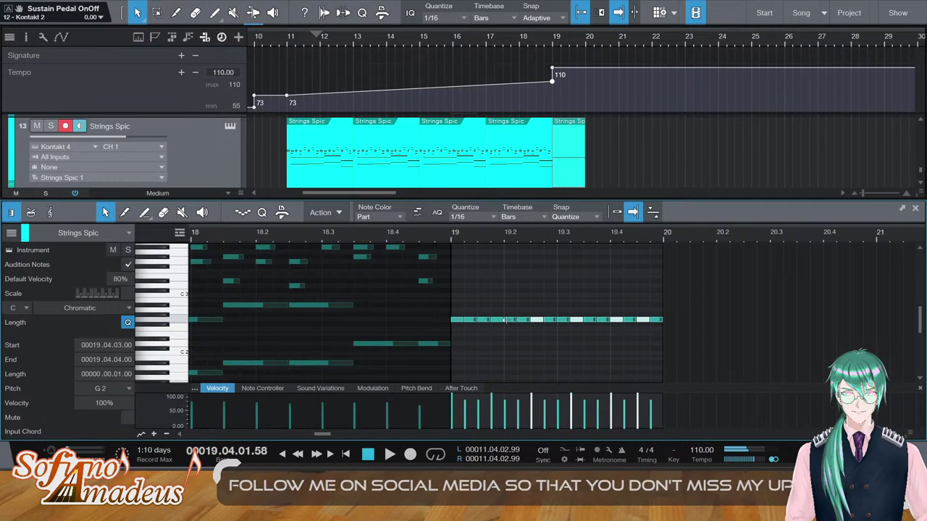
left_click(497, 320, "shift")
left_click(456, 321, "shift")
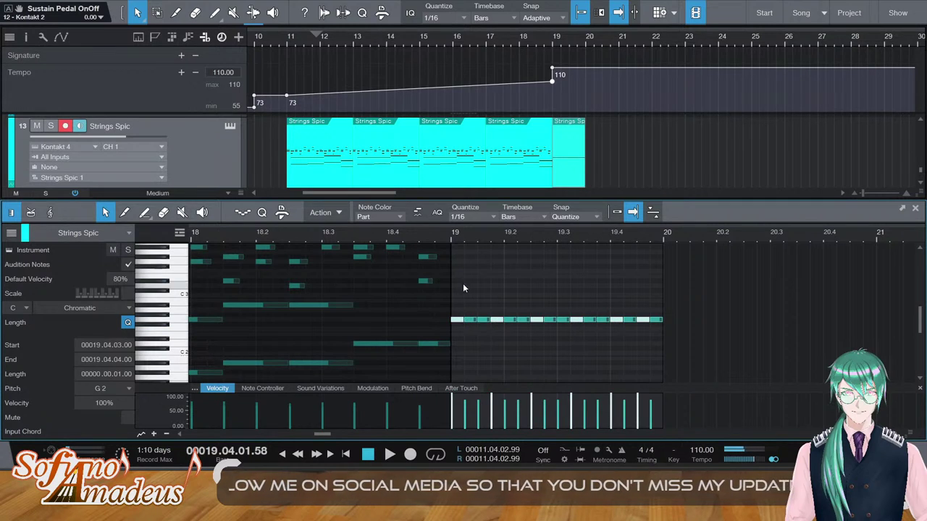
left_click(451, 235)
key("Down")
key("Down")
key("Down")
key("Down")
key("Down")
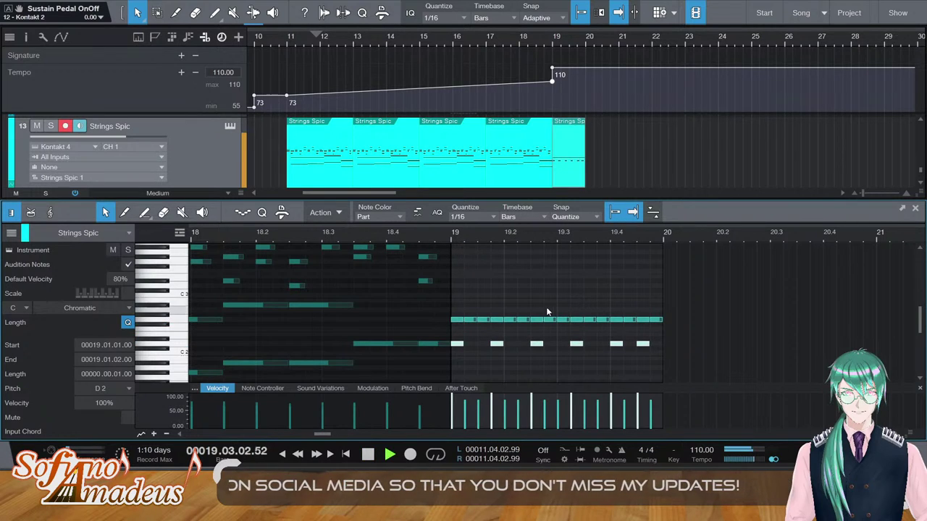
scroll(521, 282, "down", 3)
key("space")
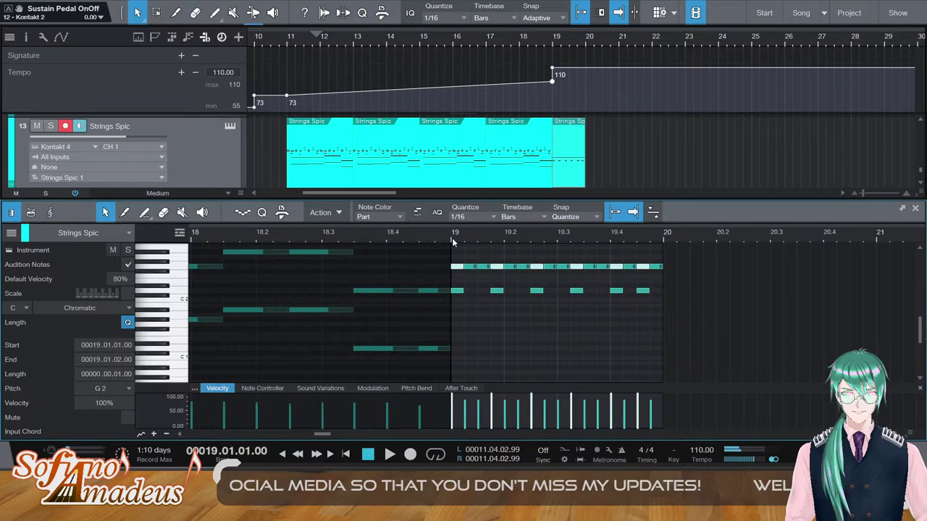
Add a copy of the six accented notes at G1 beneath the bar 19 strings pattern and play it
key("Down")
key("Down")
key("Down")
key("Down")
key("Down")
key("Down")
key("Down")
key("Down")
key("Down")
key("Down")
key("Down")
key("Down")
key("Down")
key("Down")
key("Down")
key("Down")
key("Down")
key("Down")
key("Down")
key("ctrl+v")
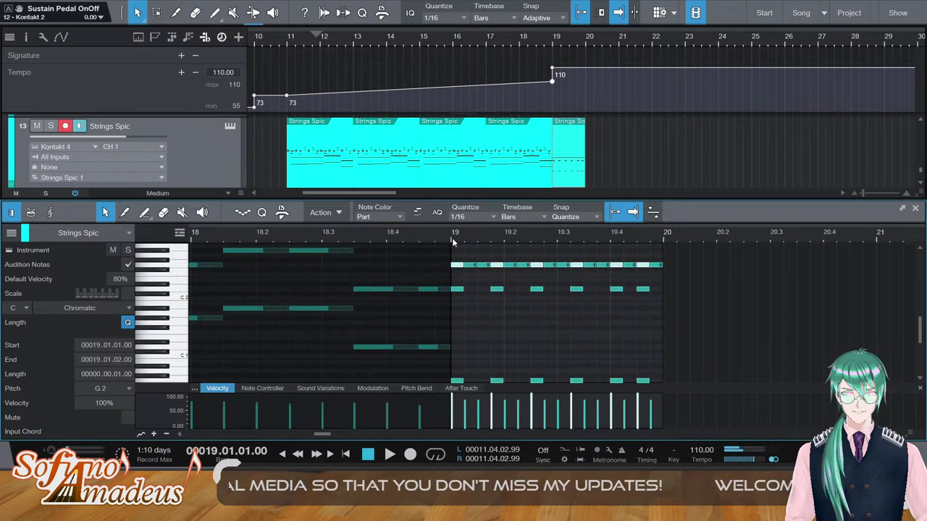
key("shift+Down")
scroll(575, 302, "up", 2)
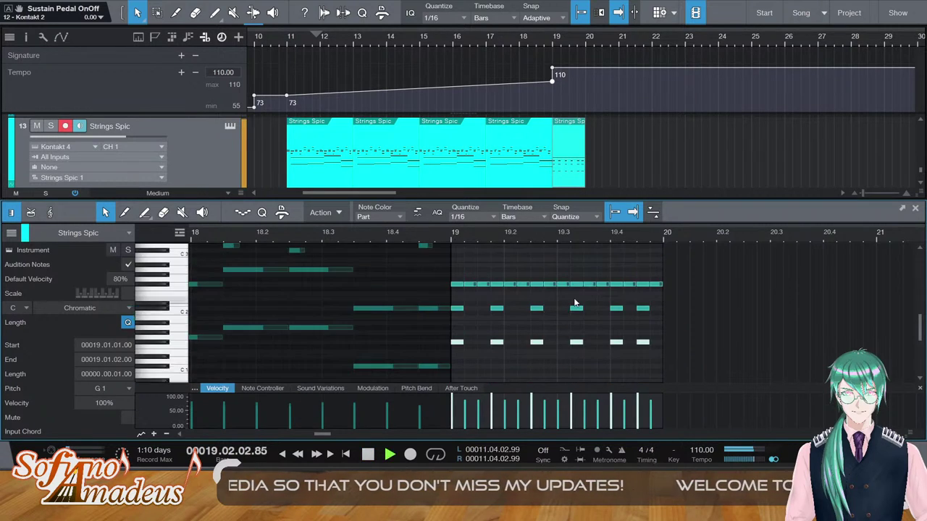
Raise the continuous G2 row of bar 19 to G3 and the accented D2 notes to D3, and play the result
left_click(667, 291)
key("space")
left_click_drag(449, 300, 449, 294)
key("shift+Up")
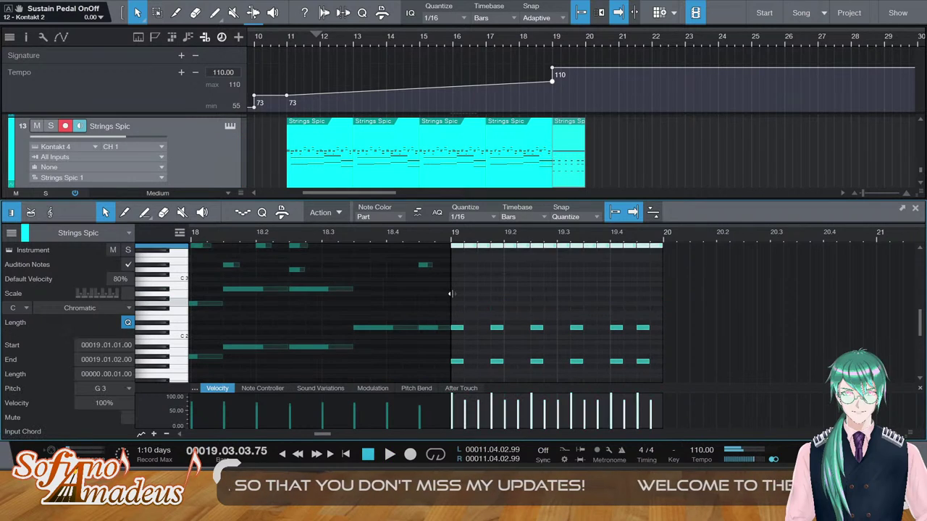
left_click_drag(656, 319, 452, 337)
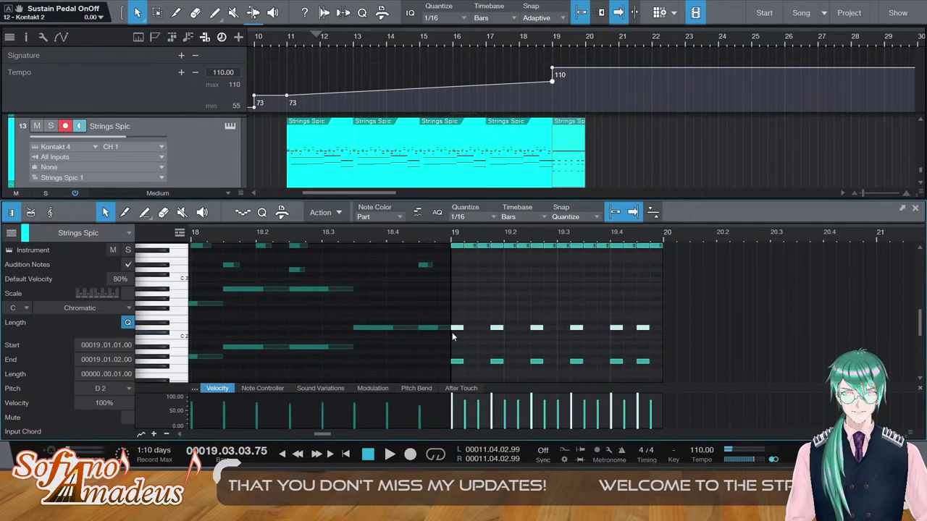
key("shift+Up")
key("space")
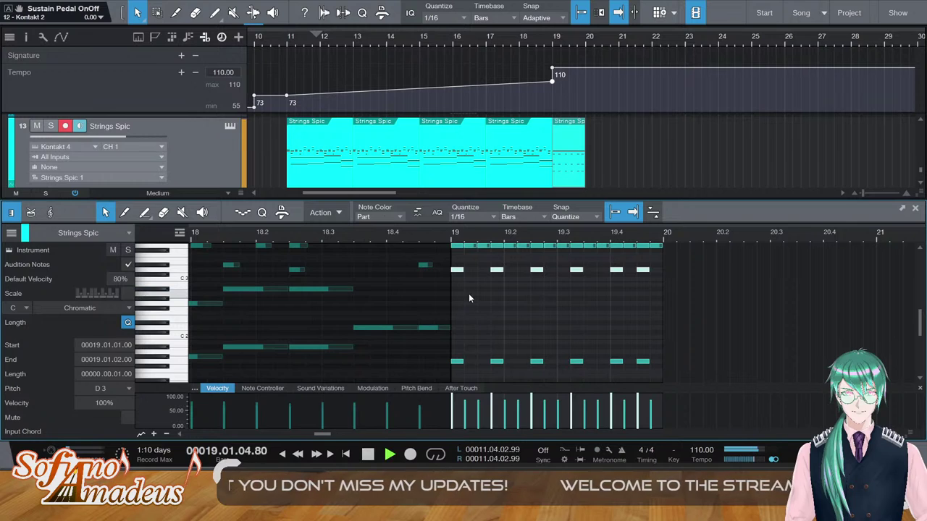
Duplicate the bar 19 Strings Spic event into bar 20, raise the copy's notes one semitone and play from bar 17
key("F2")
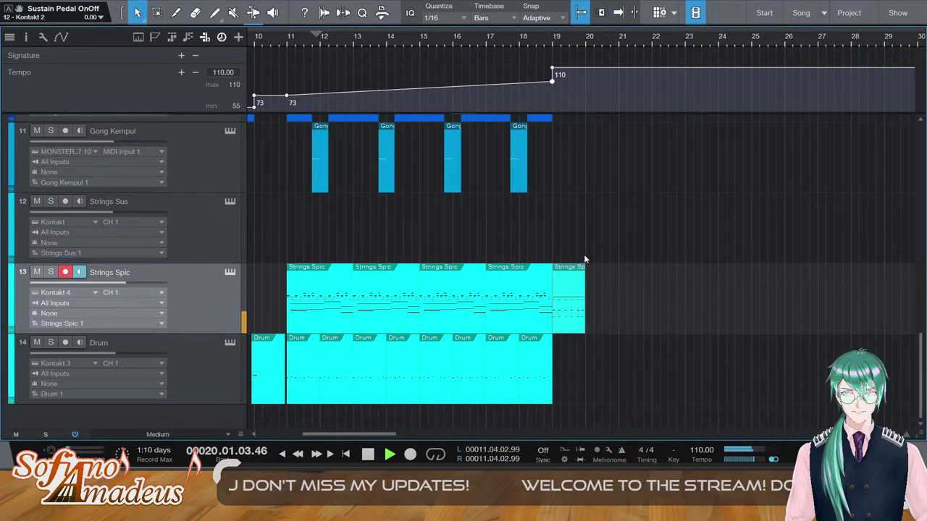
left_click(480, 33)
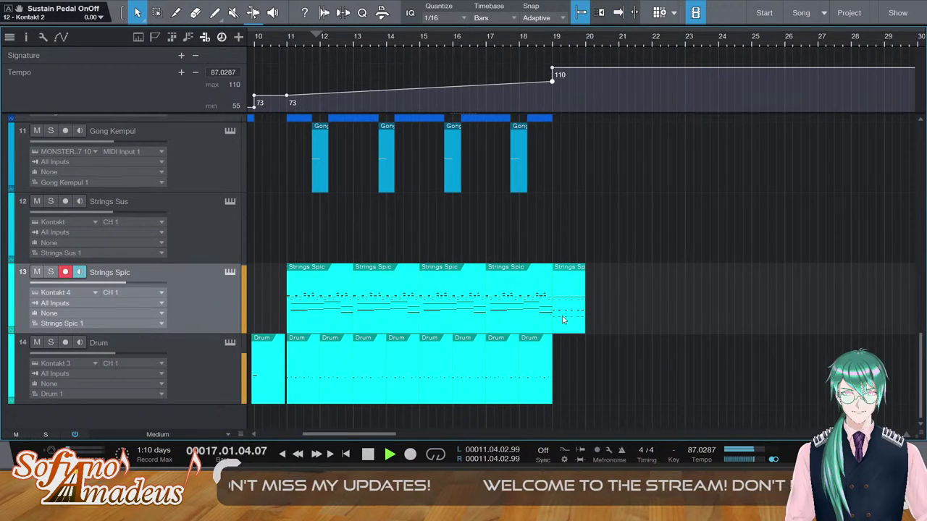
key("d")
double_click(598, 310)
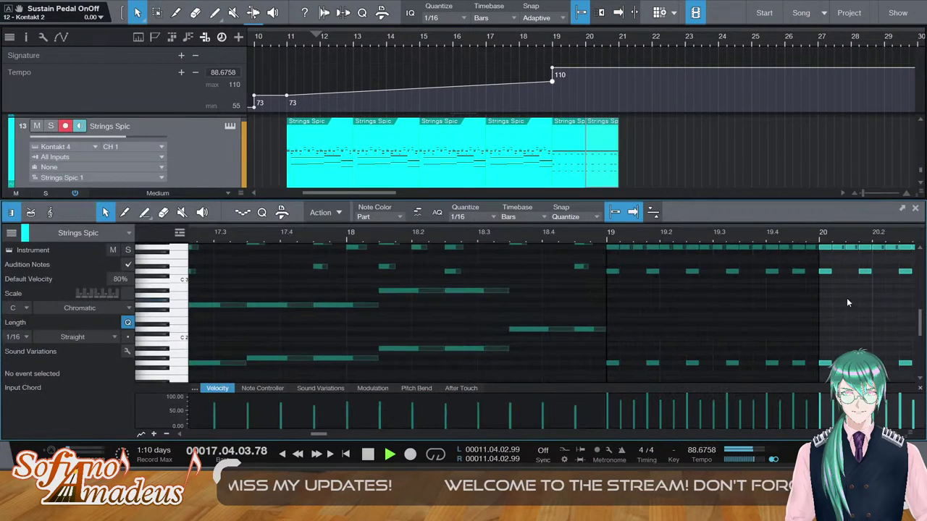
key("F2")
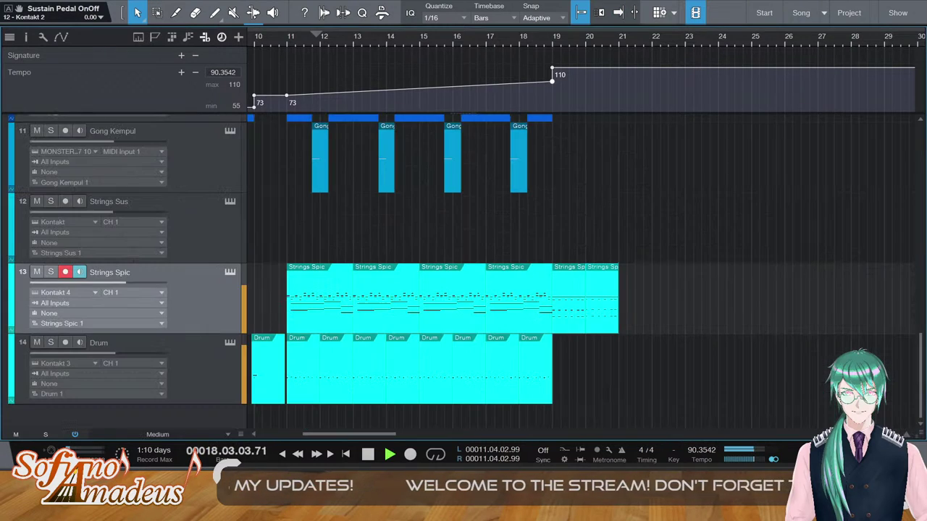
key("space")
Add a sixteenth E2 note at 100% velocity on the last sixteenth of bar 18 in the Drum track
double_click(540, 378)
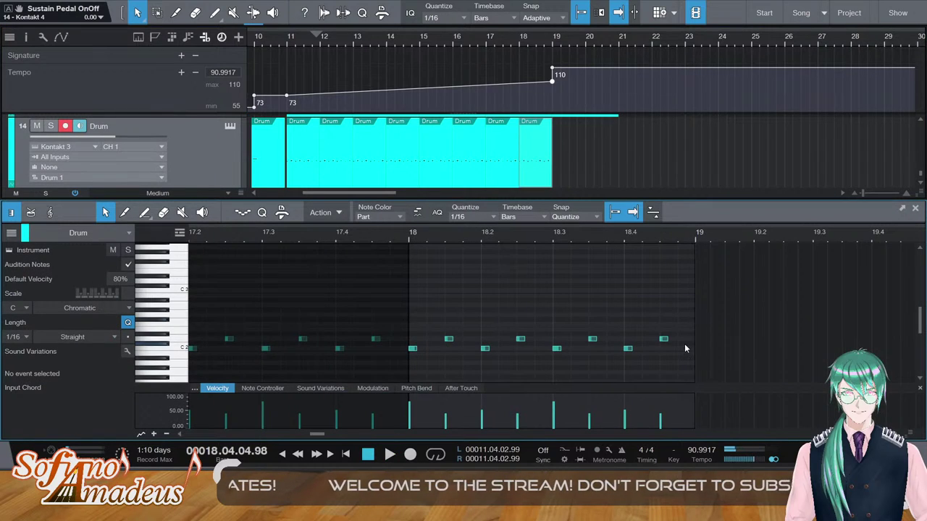
left_click(683, 312)
left_click_drag(689, 310, 690, 316)
left_click_drag(679, 411, 680, 396)
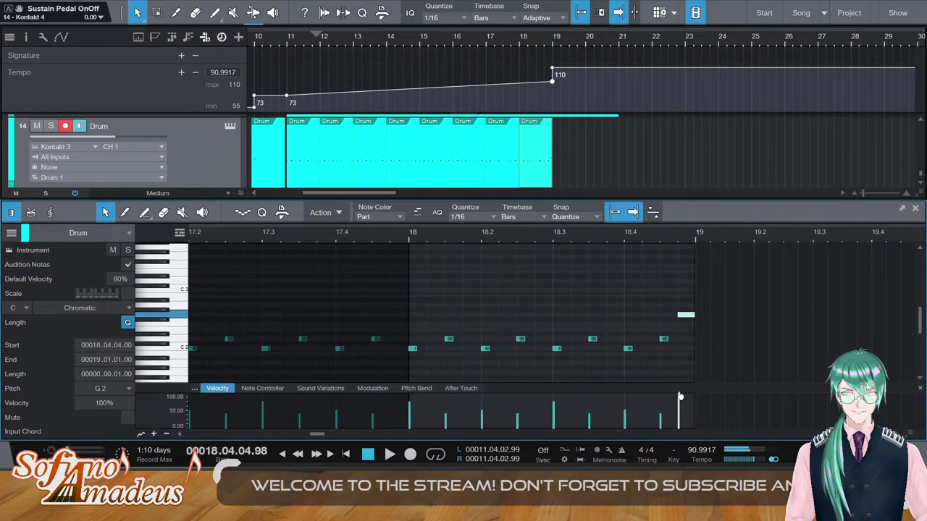
key("Right")
key("Right")
key("Left")
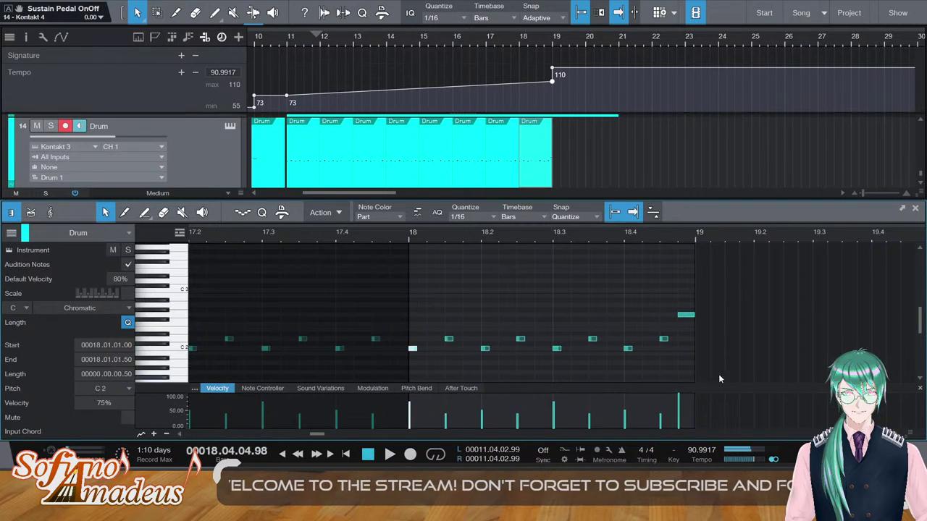
left_click_drag(685, 315, 685, 329)
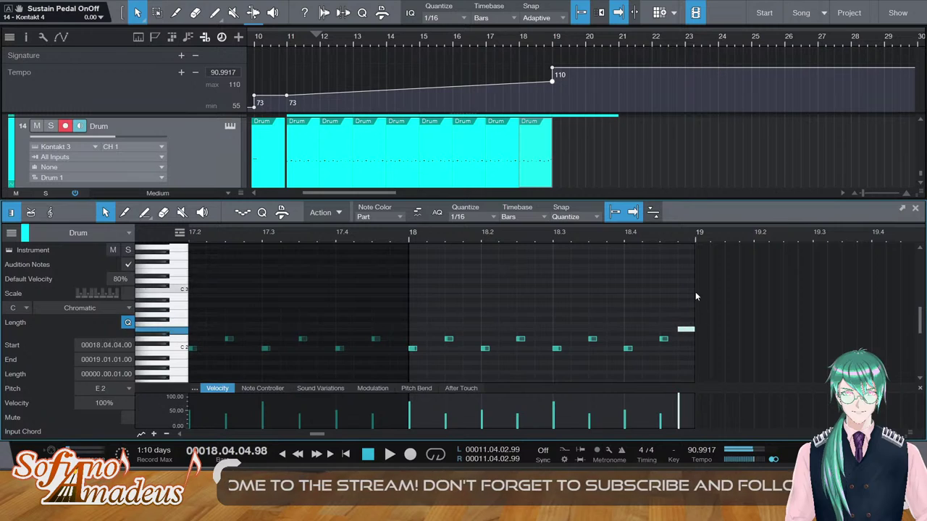
left_click(695, 349)
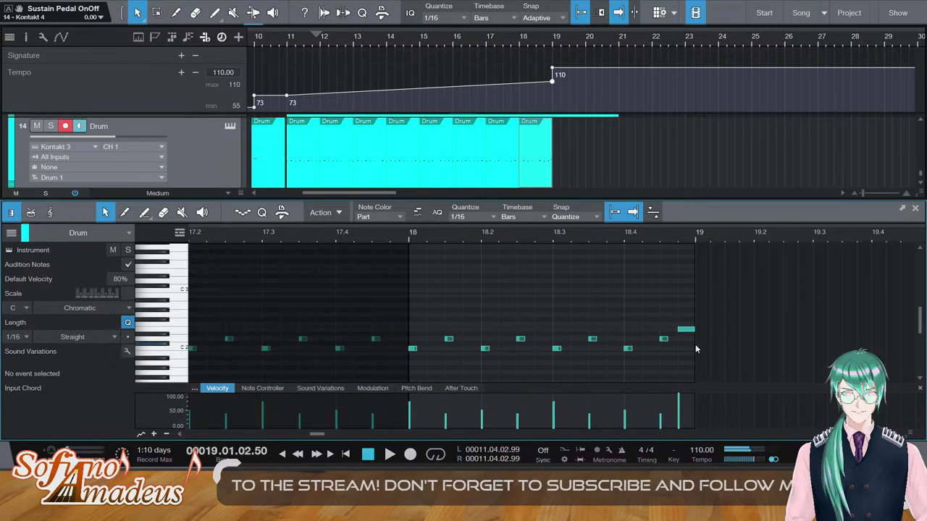
Add a full-bar C#5 note at 100% velocity to a new bar 19 Drum event and play the transition
scroll(696, 336, "up", 4)
scroll(571, 156, "down", 1)
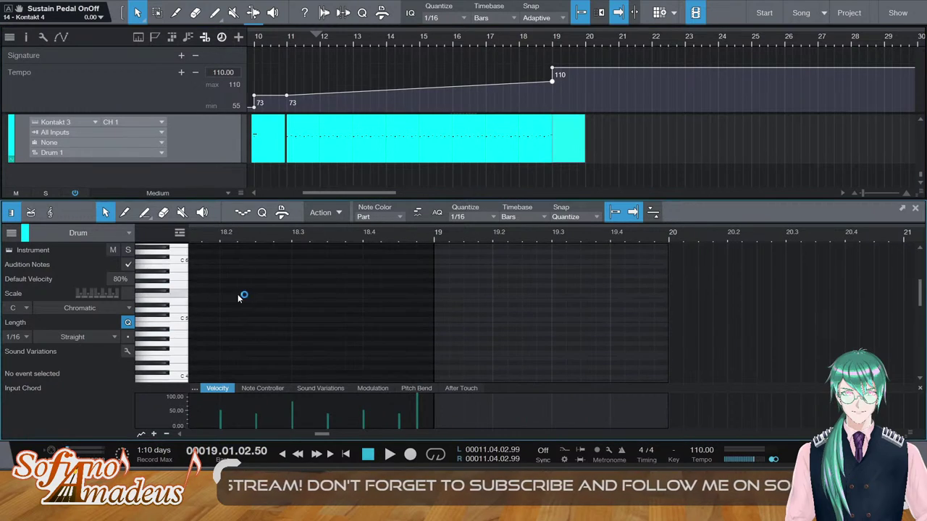
scroll(217, 282, "up", 2)
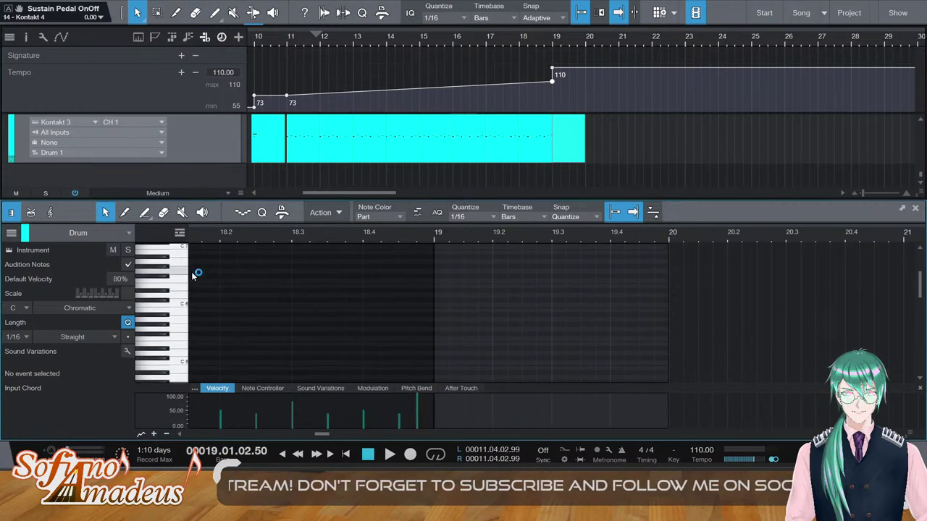
left_click(169, 358)
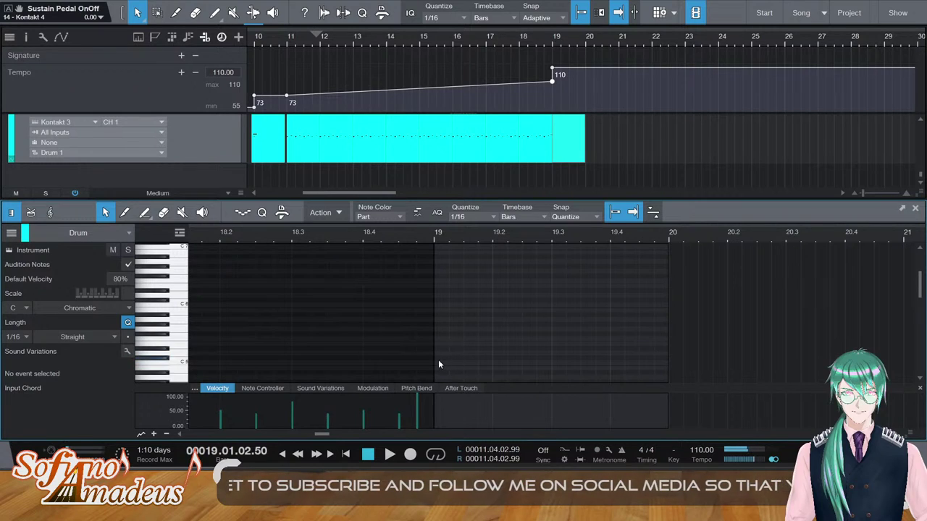
left_click_drag(434, 358, 669, 355)
scroll(466, 334, "down", 4)
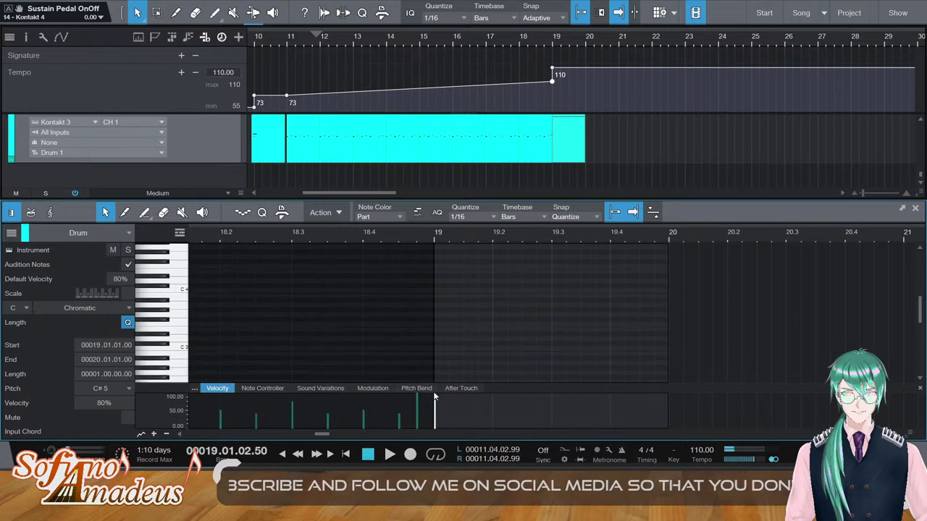
left_click_drag(434, 402, 437, 388)
double_click(359, 236)
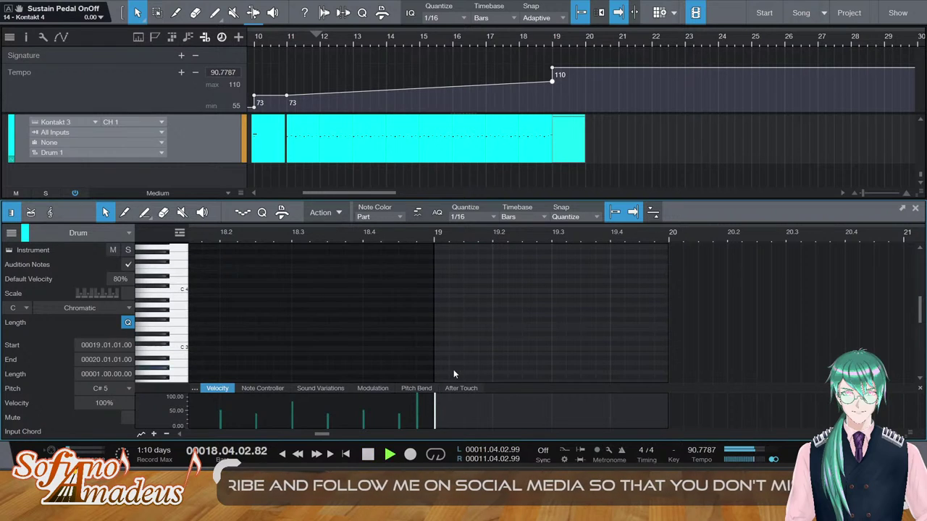
Add a sixteenth C2 note at 100% velocity on the first beat of bar 19 in the Drum track and play it
scroll(454, 374, "down", 2)
key("space")
left_click(438, 377)
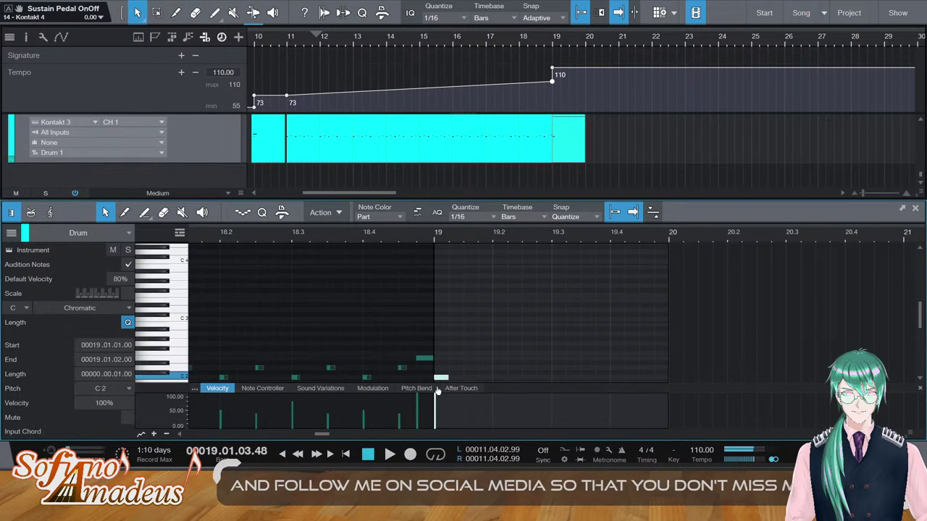
double_click(353, 239)
key("F2")
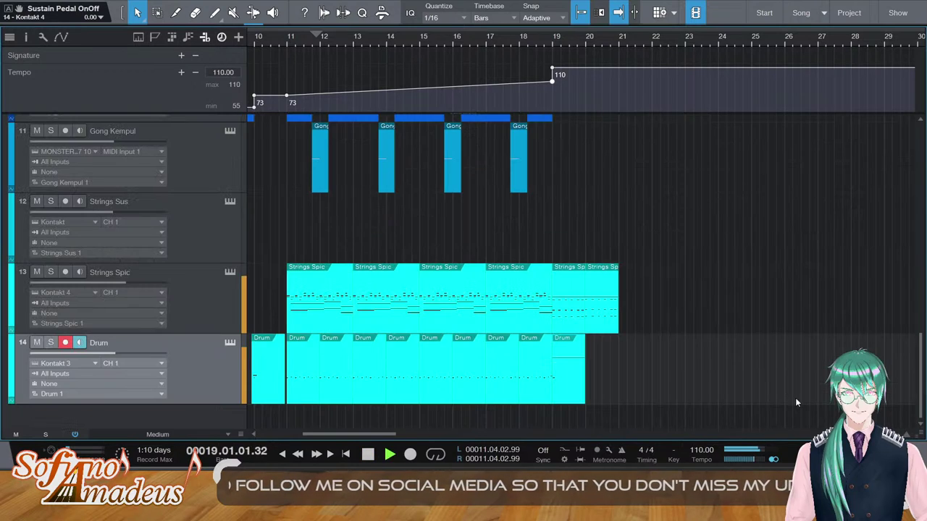
Lower the tempo point at bar 19 to 91 and play the transition from just before it
scroll(727, 328, "up", 4)
scroll(710, 318, "down", 3)
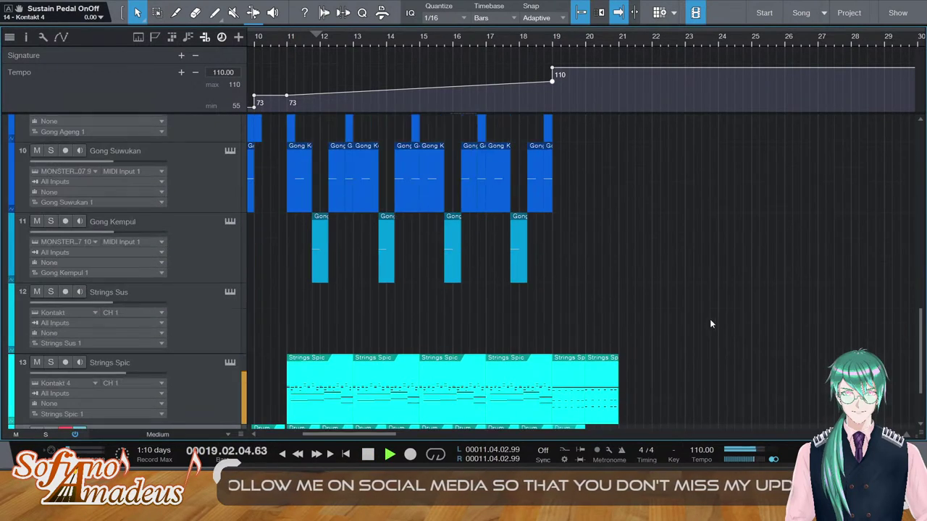
left_click_drag(552, 69, 553, 82)
double_click(516, 40)
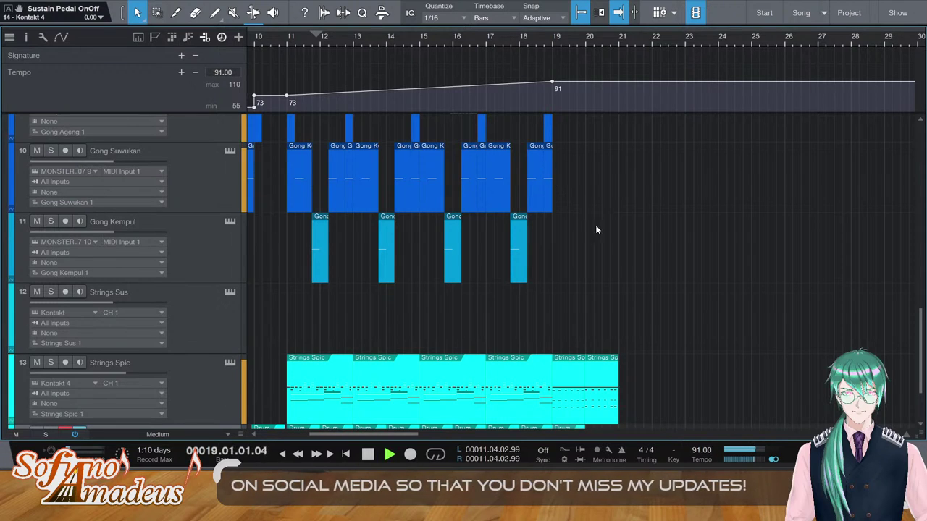
scroll(611, 250, "down", 2)
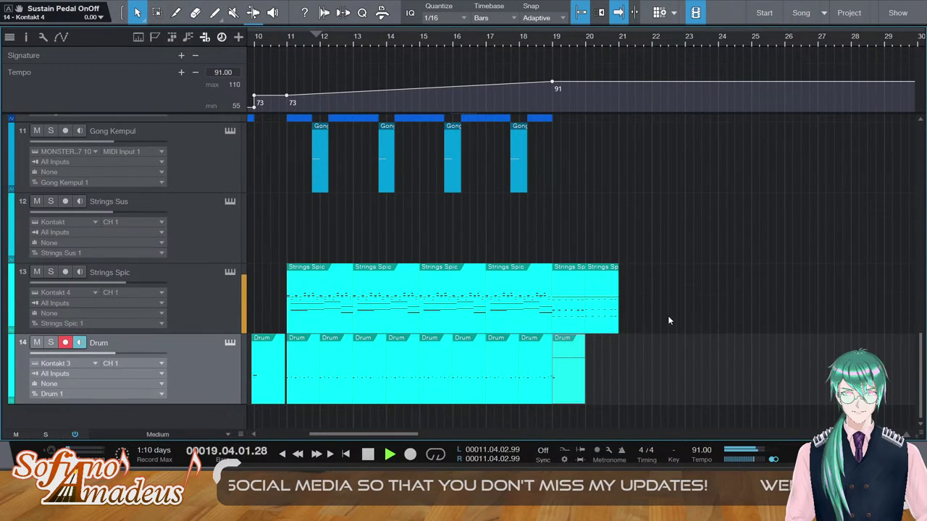
double_click(572, 315)
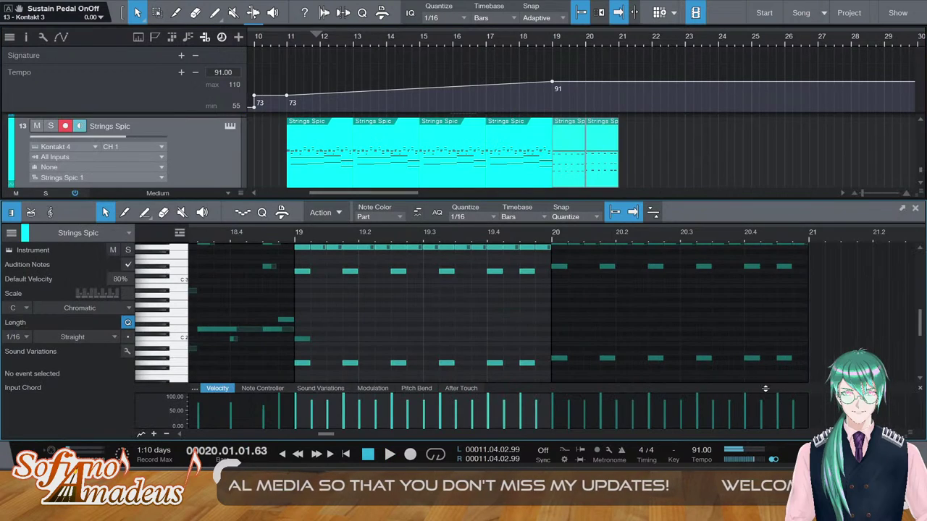
scroll(550, 311, "down", 3)
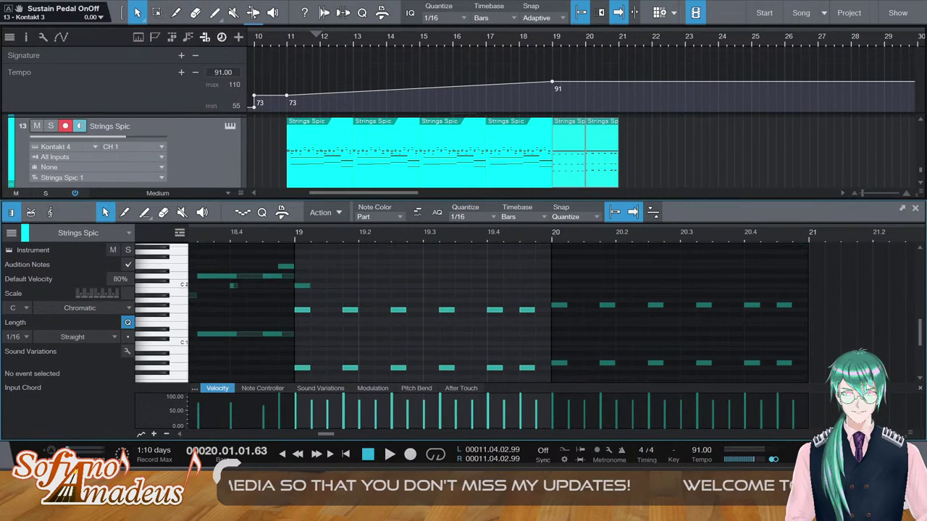
key("F2")
Lower the Bus volume to -4.3 dB and play the transition into bar 19
scroll(198, 213, "up", 5)
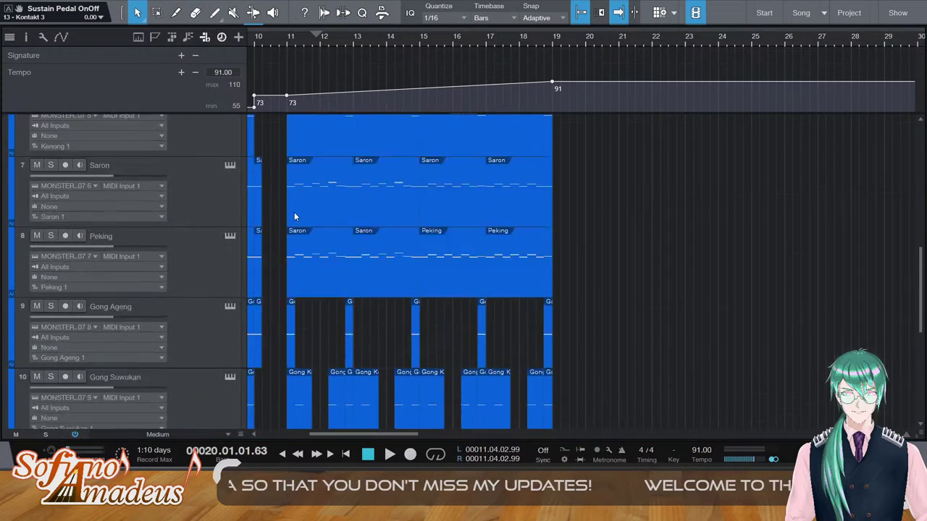
scroll(294, 212, "up", 10)
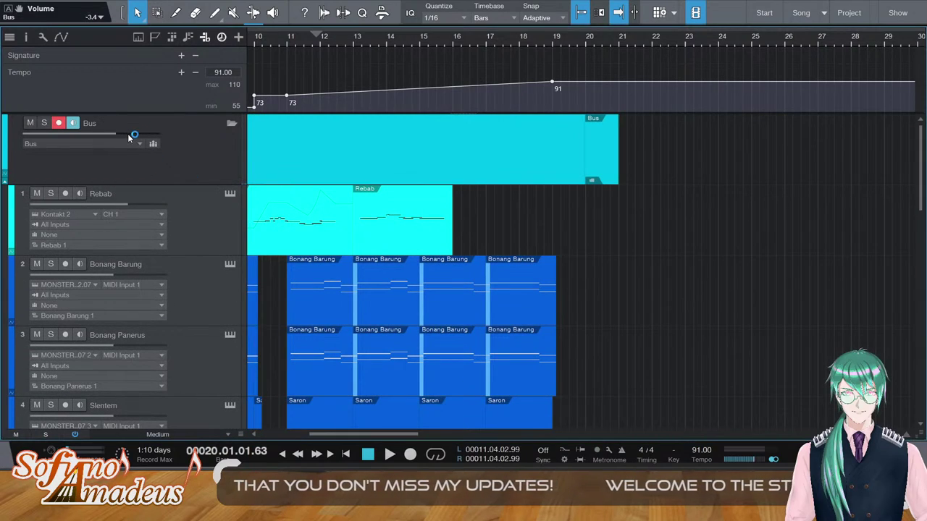
left_click_drag(128, 134, 125, 134)
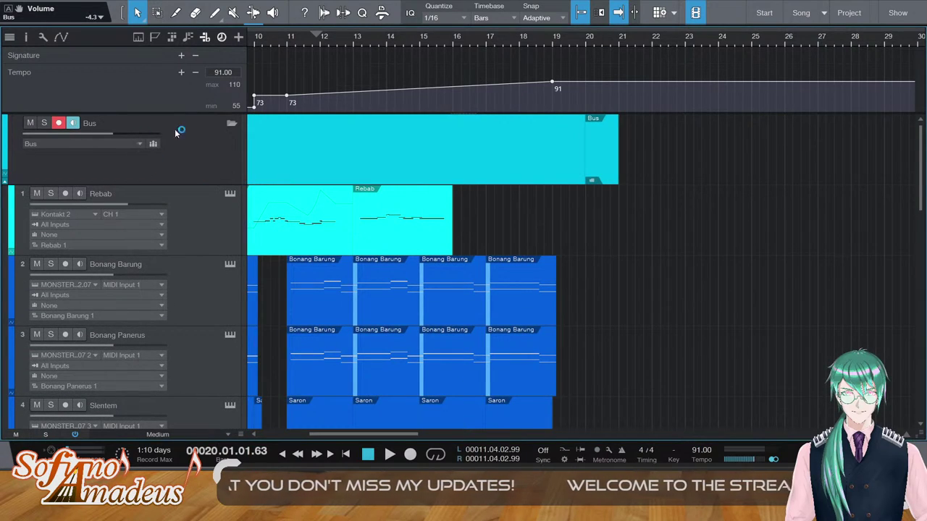
double_click(509, 37)
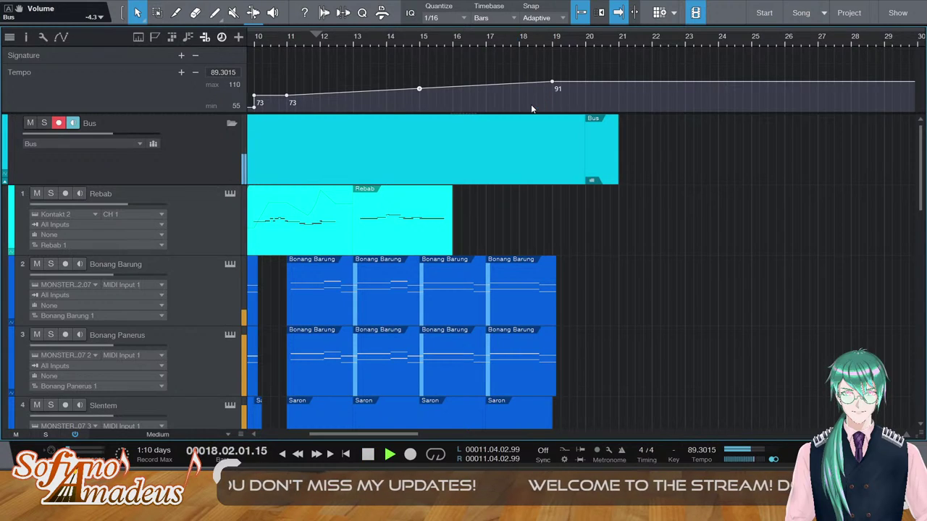
key("ctrl+z")
key("space")
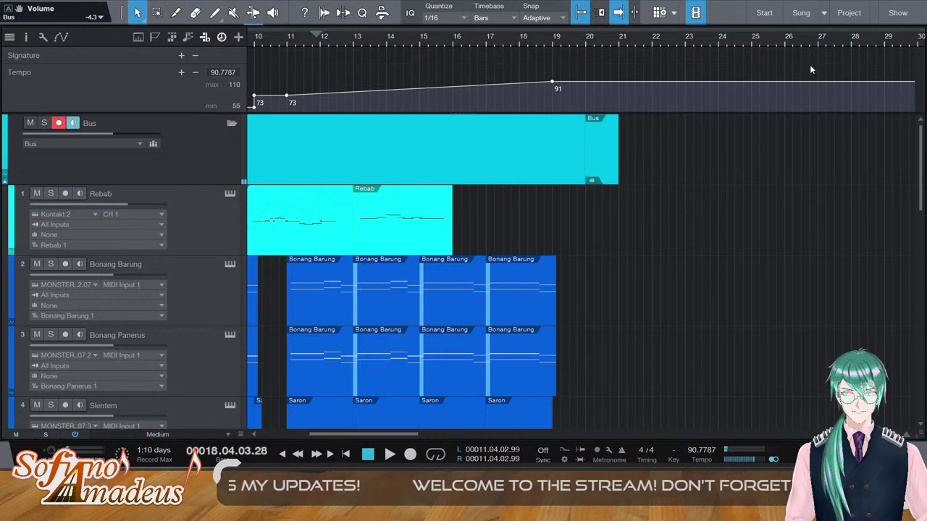
Play the transition into bar 19 and open the Strings Spic event at bar 17 for note editing
scroll(538, 173, "down", 10)
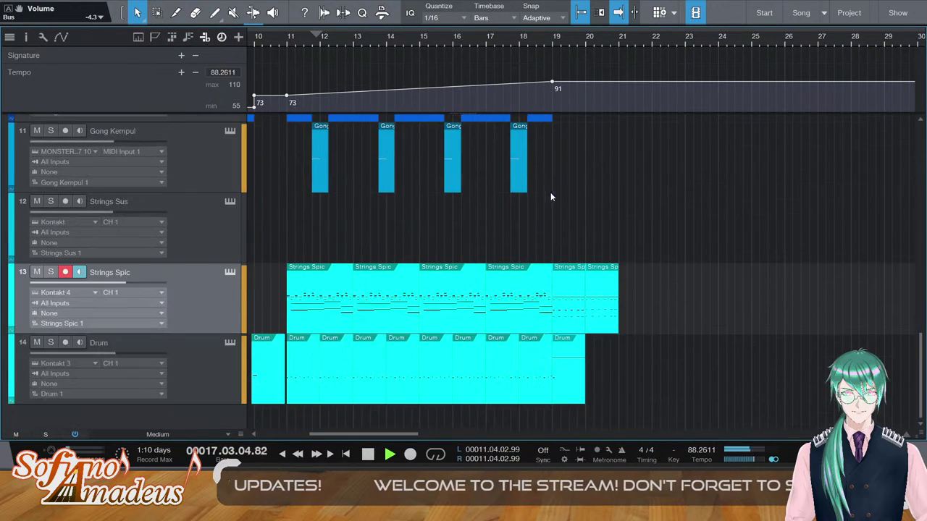
key("e")
key("e")
key("e")
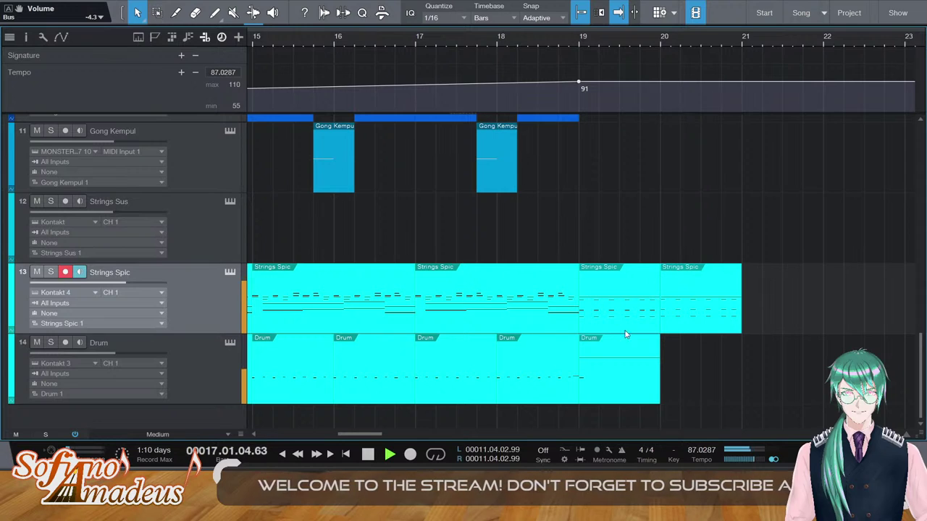
scroll(555, 309, "up", 6)
scroll(553, 308, "down", 6)
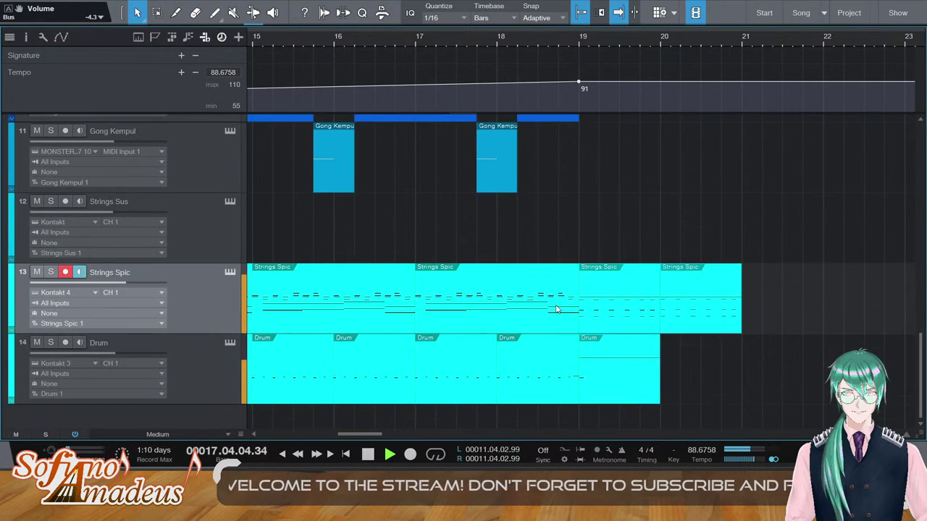
double_click(553, 306)
key("space")
Delete the upper spiccato notes on beats 3 and 4 of bar 18 in the Strings Spic event
scroll(730, 365, "up", 5)
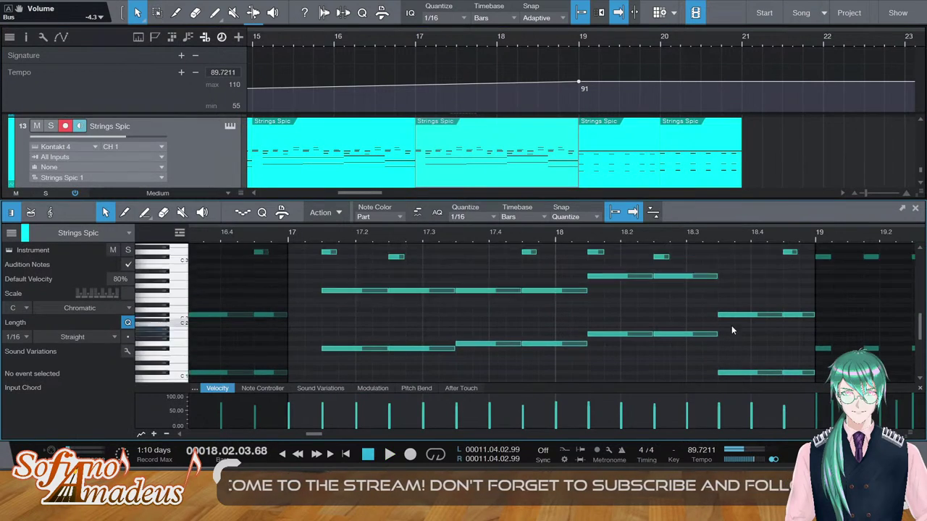
scroll(717, 302, "up", 3)
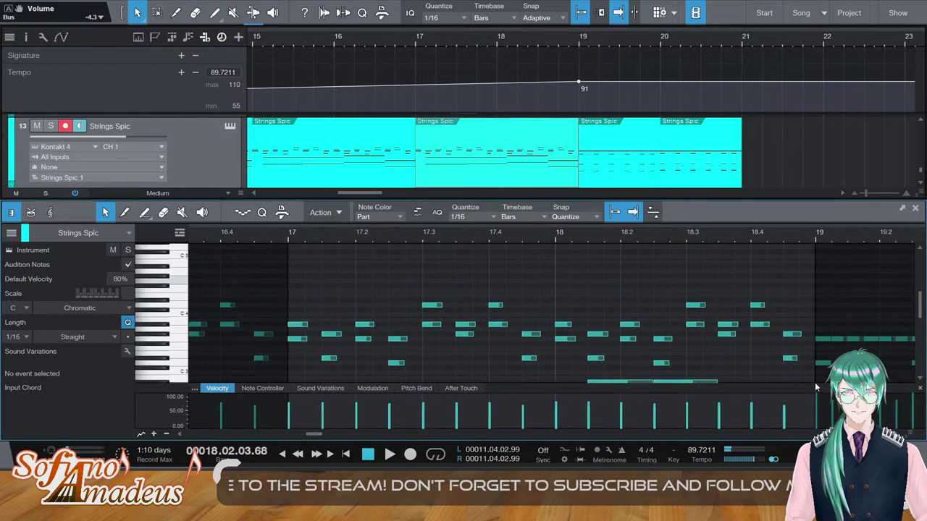
left_click_drag(815, 387, 806, 335)
scroll(786, 326, "up", 1)
left_click_drag(680, 290, 814, 389)
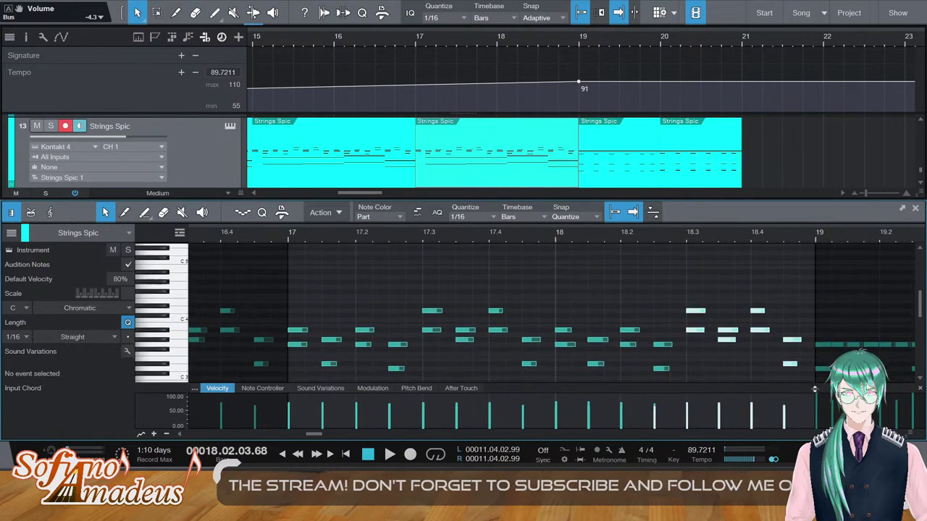
key("Delete")
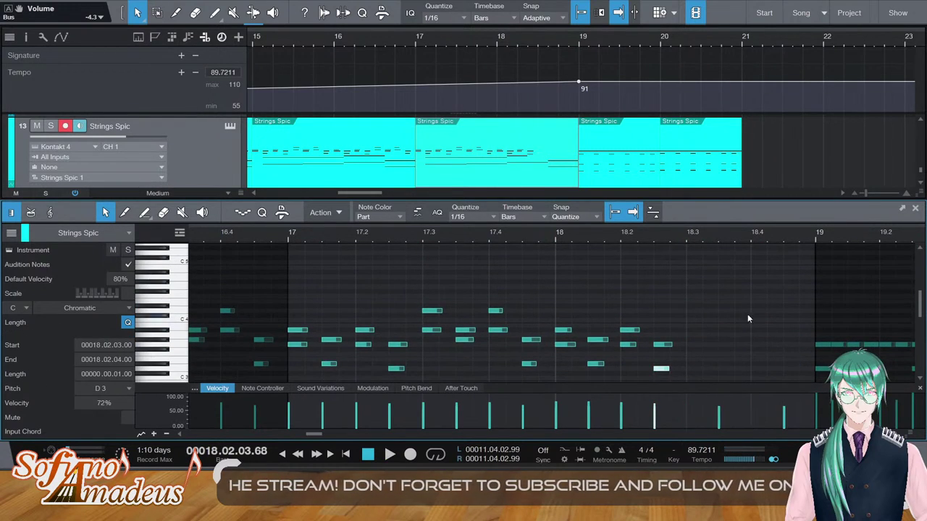
Draw eight sixteenth notes rising from G#3 and falling back to it over beats 3 and 4 of bar 18, and play them soloed
double_click(689, 339)
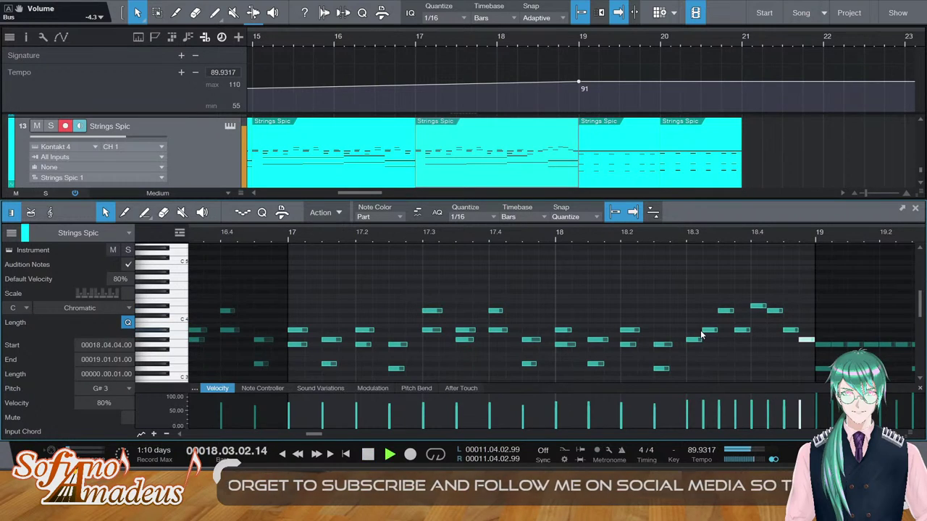
key("s")
double_click(663, 236)
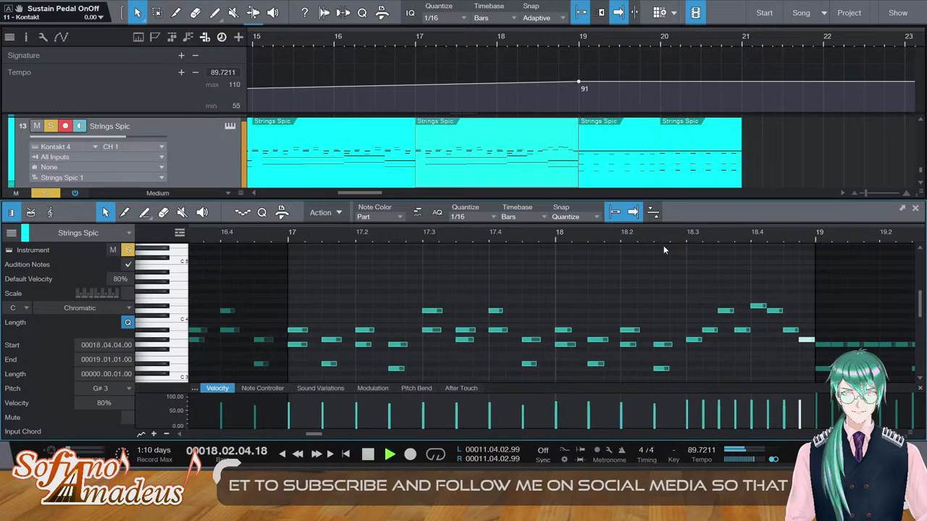
scroll(700, 327, "down", 1)
key("space")
Duplicate the eight-note run at the end of bar 18 one octave higher, starting on G#4, and play it
left_click(727, 311)
left_click_drag(810, 260, 684, 318)
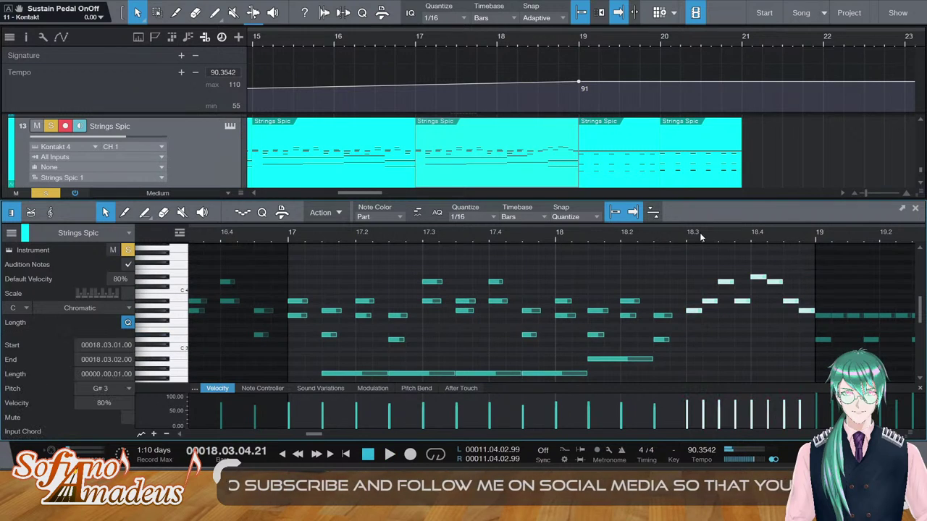
key("shift+Up")
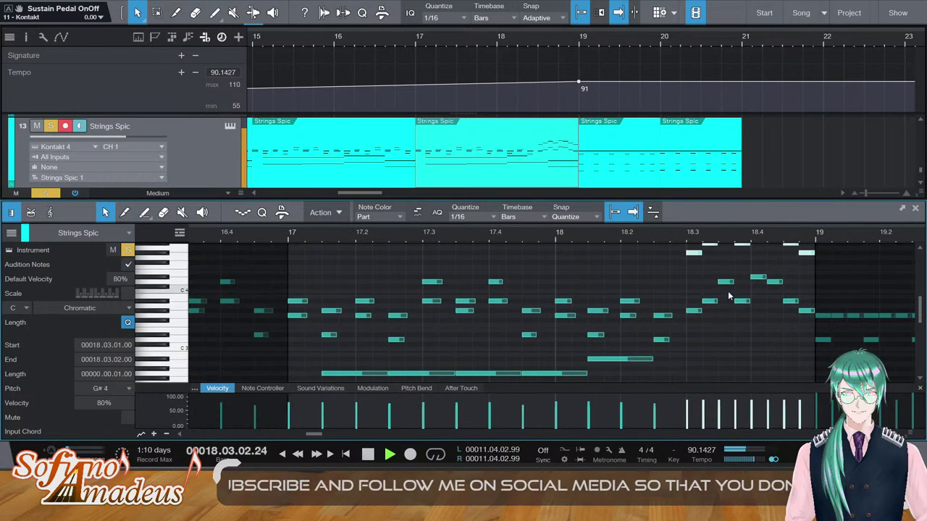
key("space")
Try both octaves of the bar 18 run at 100% velocity, play them, and set their velocity to 75%
left_click_drag(680, 329, 811, 216)
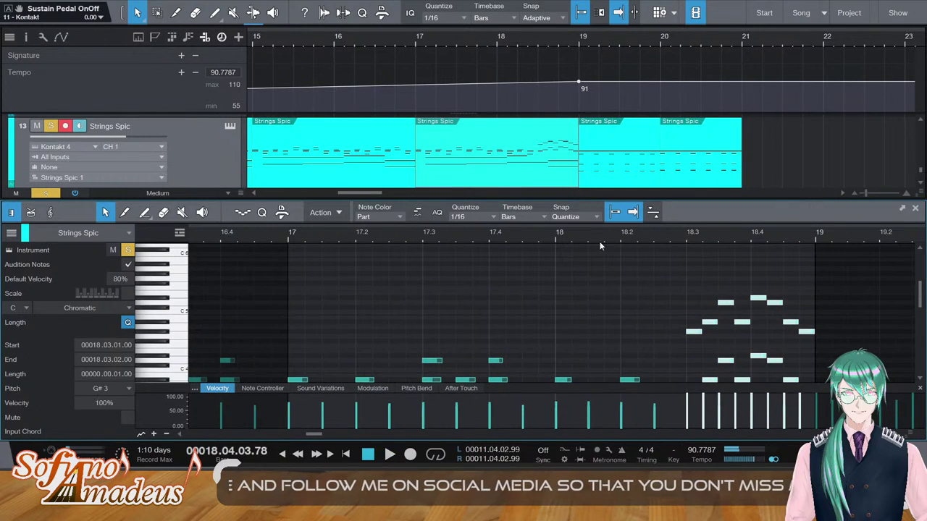
key("space")
scroll(629, 364, "down", 6)
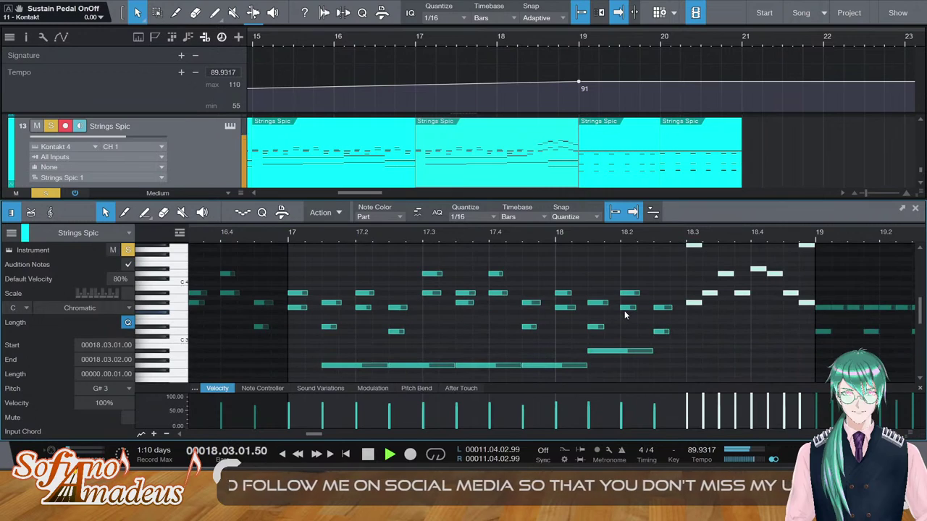
scroll(622, 315, "down", 1)
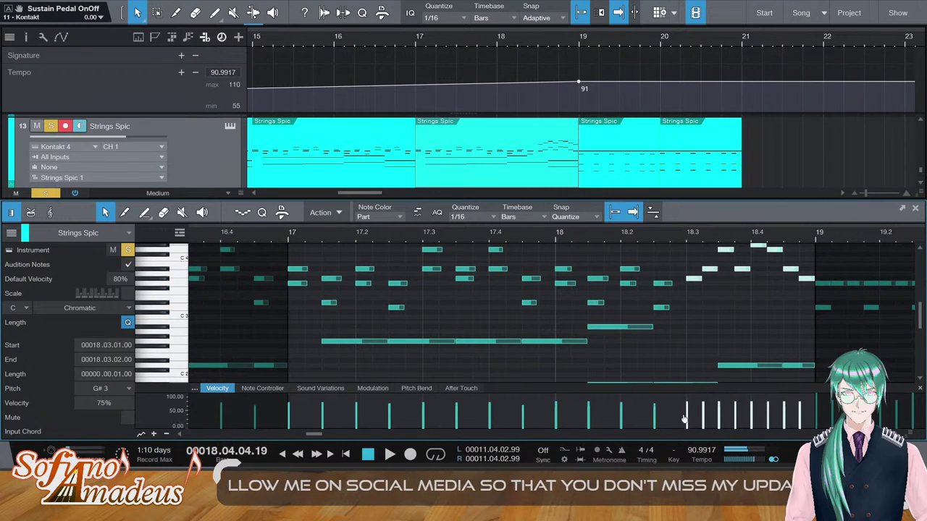
Select the repeated sixteenth G3 notes throughout bar 19 of the Strings Spic part
left_click(821, 331)
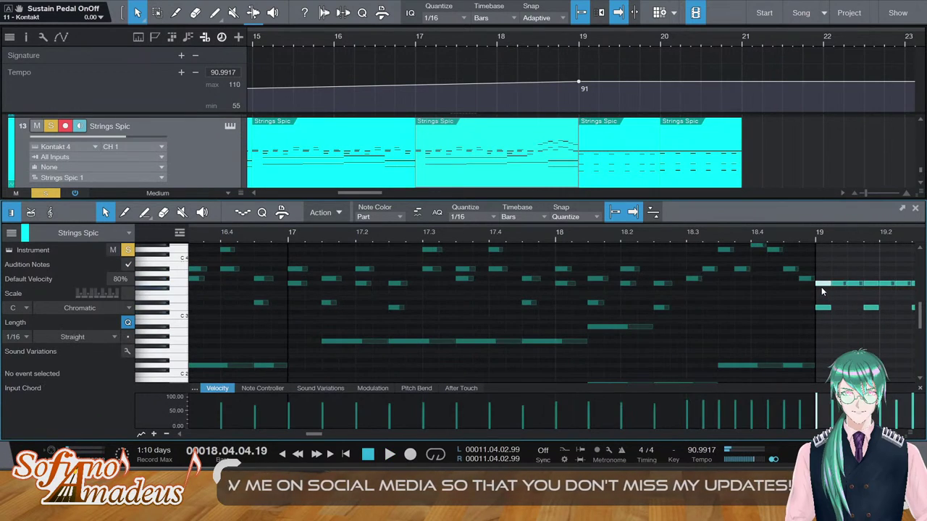
scroll(821, 291, "right", 5)
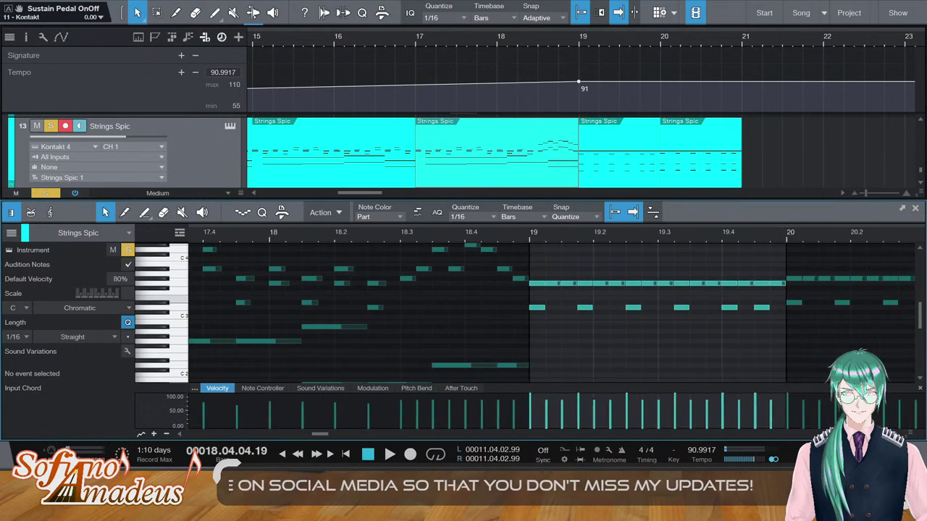
scroll(604, 254, "right", 4)
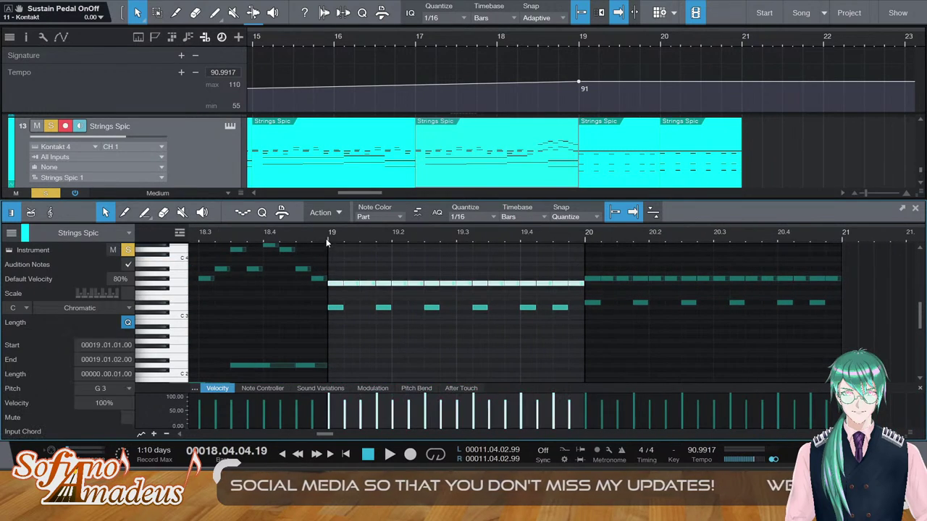
Paste the copied sixteenth notes at bar 19 of the Strings Spic part, transpose them up an octave to G4, and audition them
left_click(327, 238)
key("ctrl+v")
key("shift+Up")
key("space")
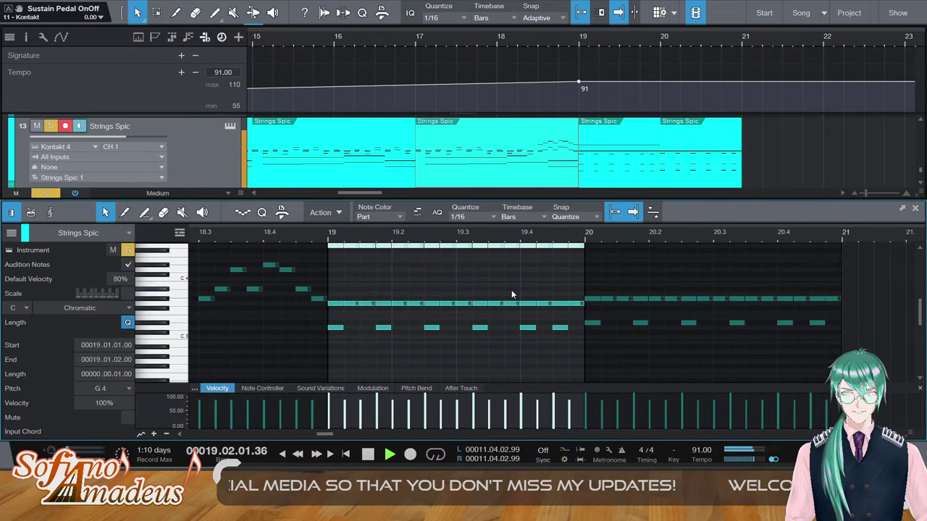
key("space")
Paste the same notes at bar 20 of the Strings Spic part, raise them to G#4, and close the note editor
left_click(612, 263)
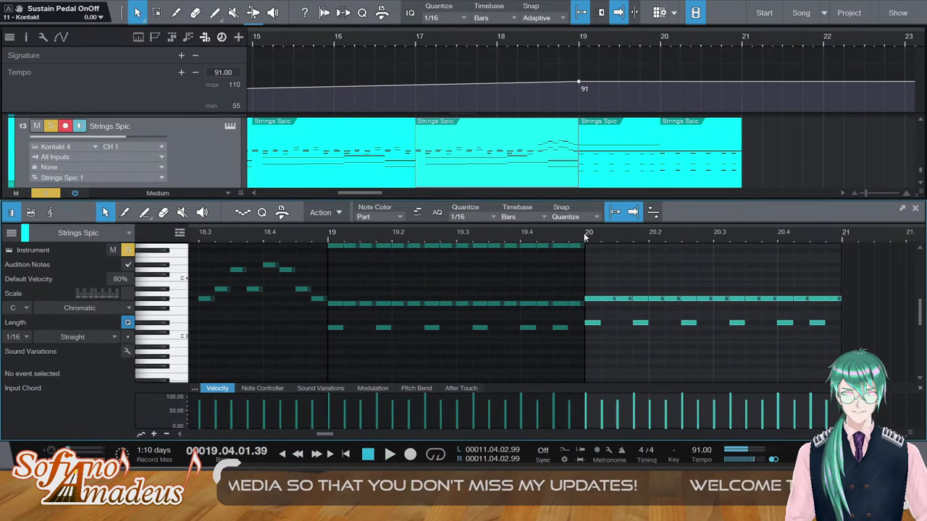
left_click(584, 232)
key("ctrl+v")
key("Up")
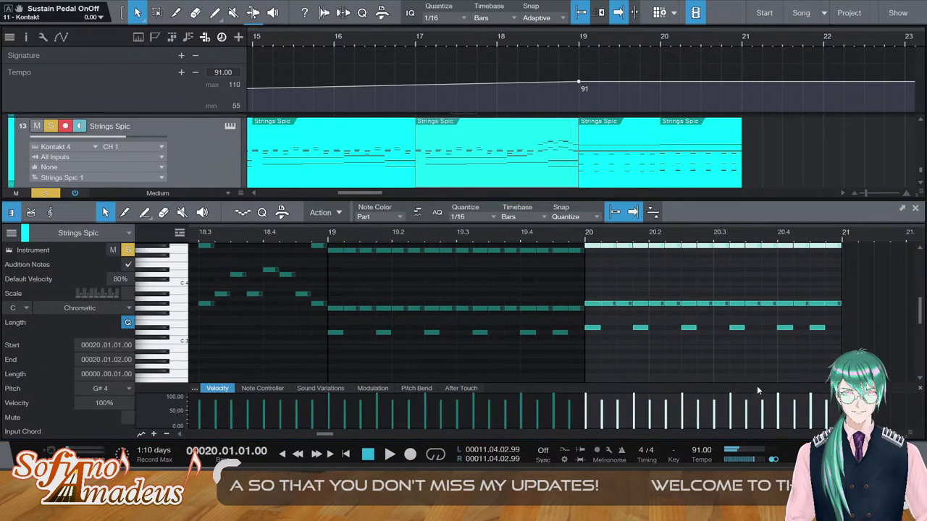
key("F2")
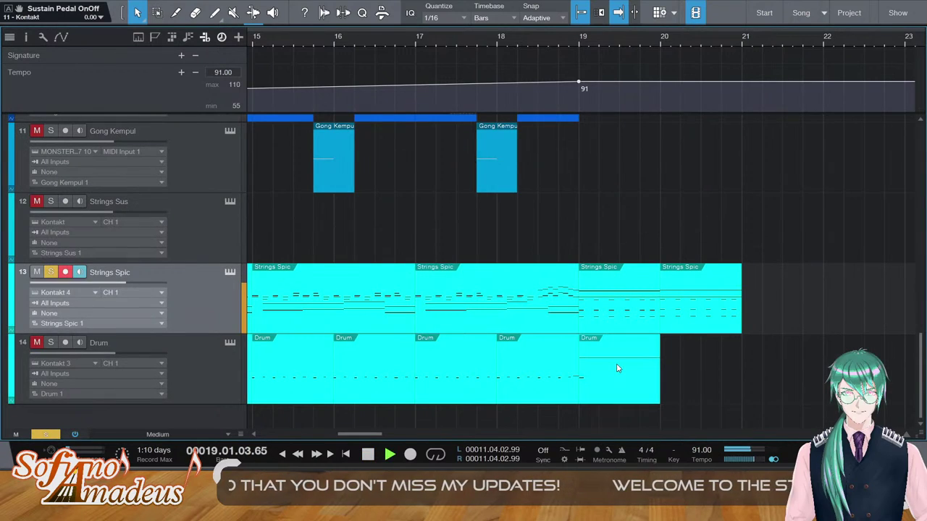
Duplicate the bar 19 Drum part into bar 20
left_click(617, 368)
key("ctrl+d")
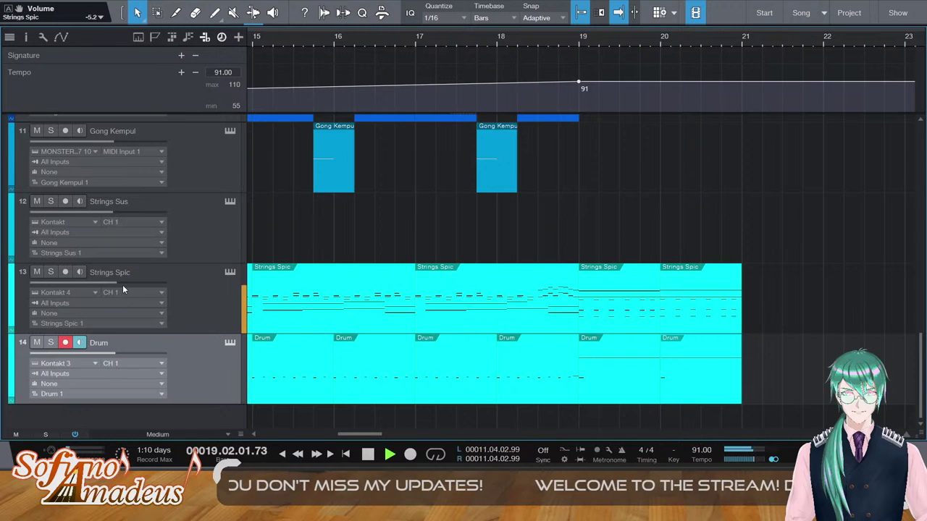
Open the bar 19 Drum part in the note editor, solo its track, and play it from bar 19
double_click(632, 369)
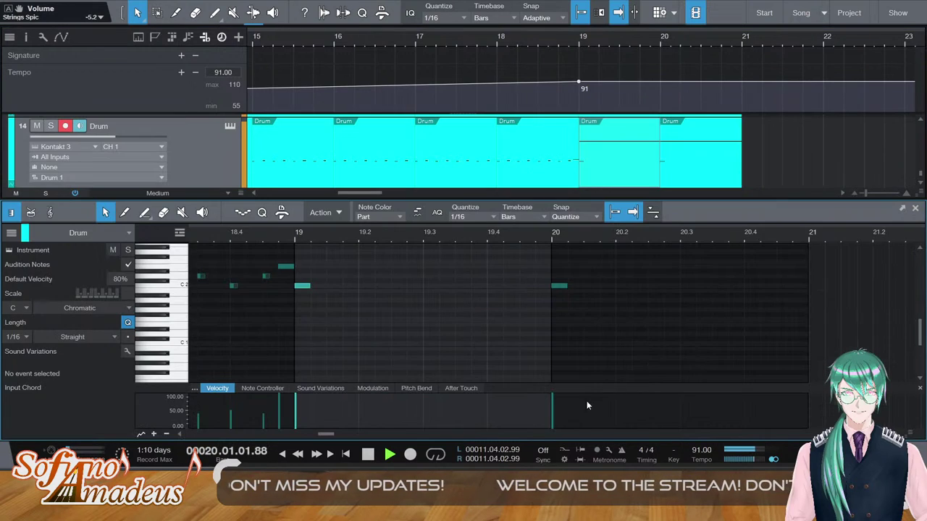
scroll(435, 314, "up", 5)
scroll(385, 276, "up", 2)
key("space")
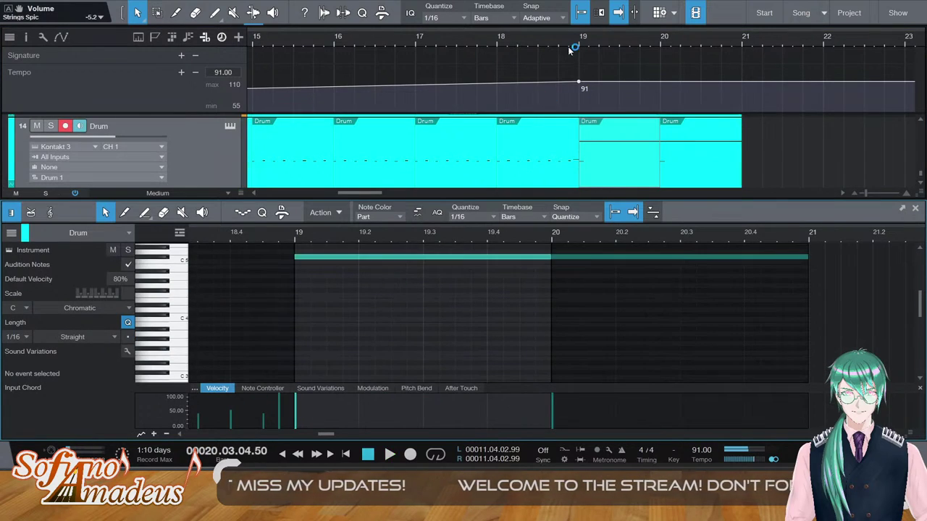
left_click(569, 42)
key("s")
scroll(414, 324, "down", 4)
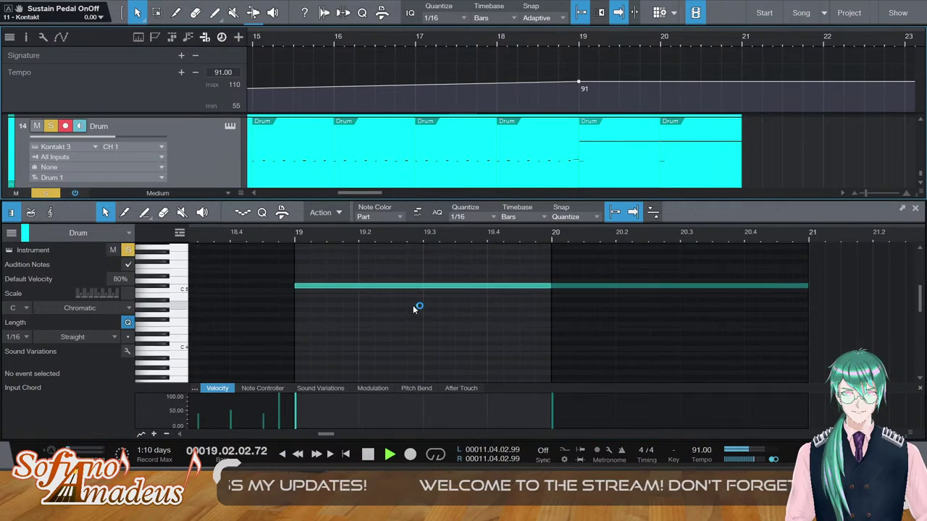
key("space")
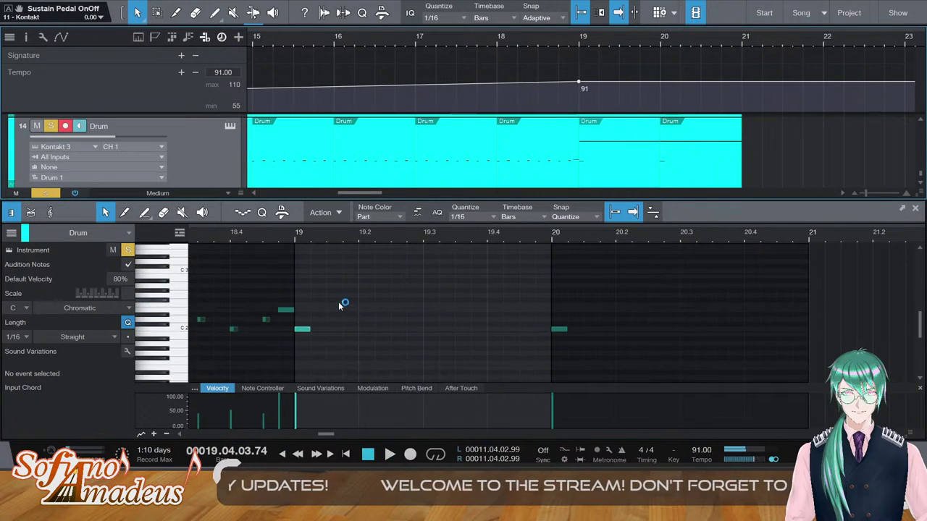
Add alternating D2 and C2 sixteenth-length notes across bar 19 of the Drum part, from 19.01.04 through 19.04.03
left_click(350, 311)
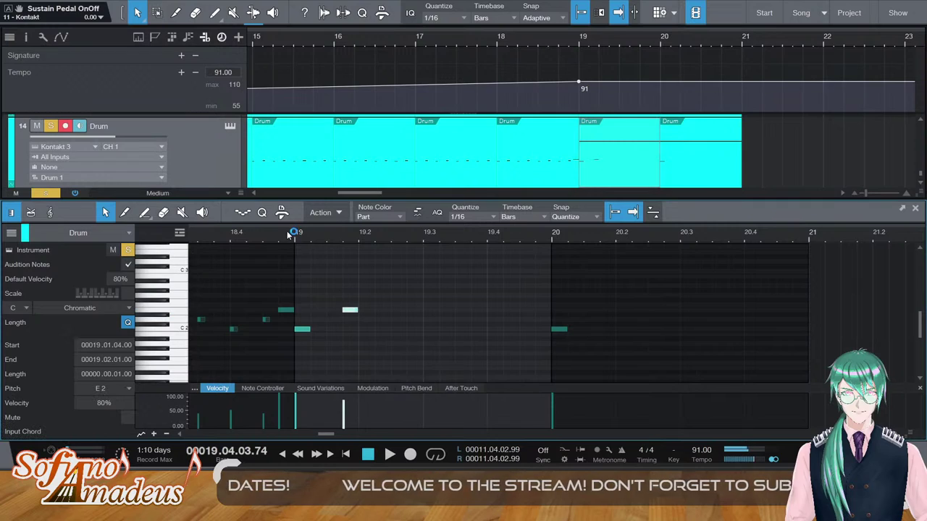
key("Down")
key("Down")
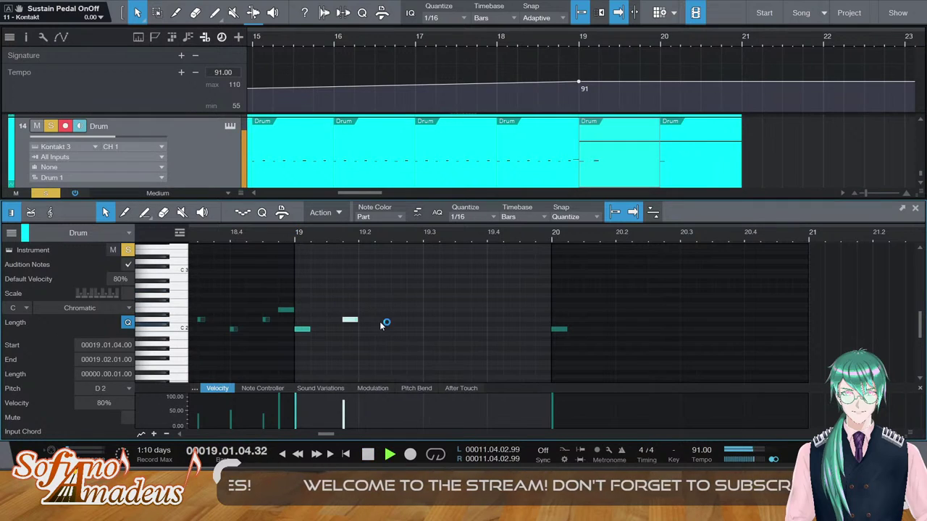
left_click(396, 328)
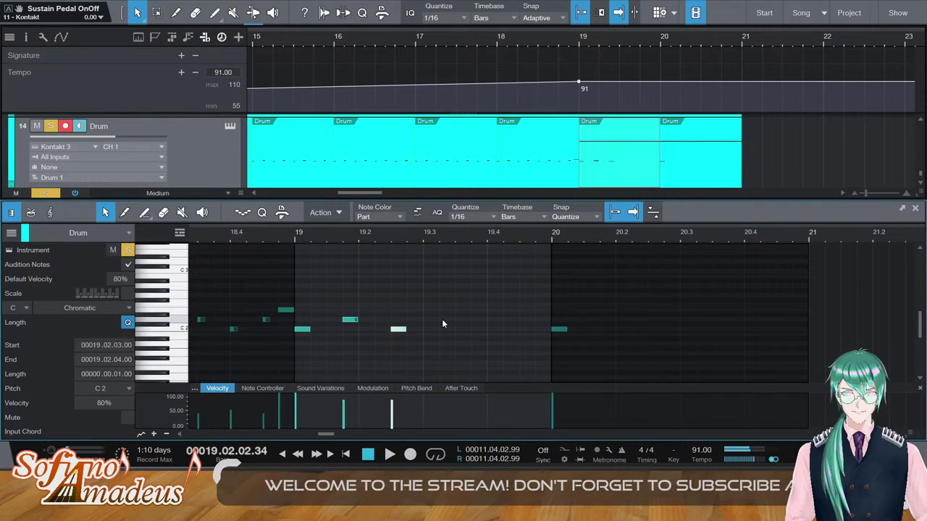
left_click(443, 319)
left_click(488, 329)
left_click(519, 319)
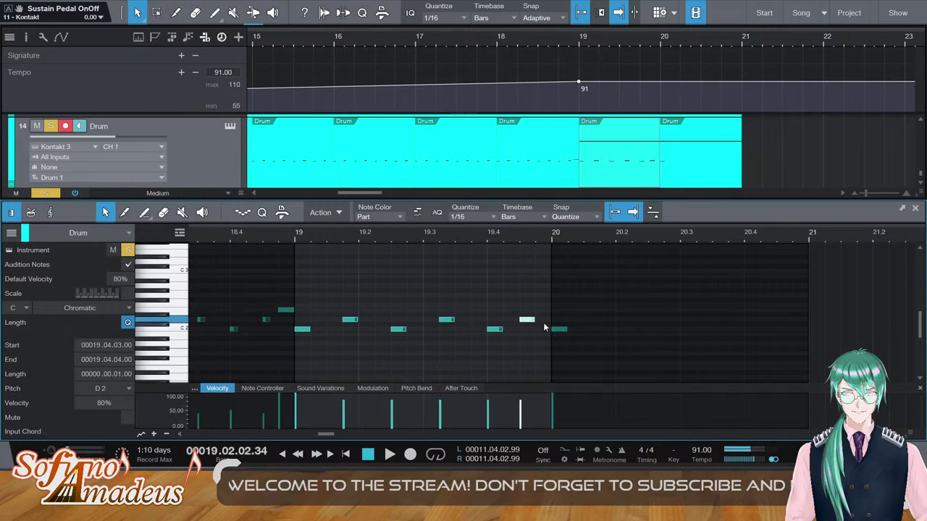
Close the note editor, turn off the Drum track's solo, and fill bar 20 with a duplicate of the edited bar 19 Drum part
key("F2")
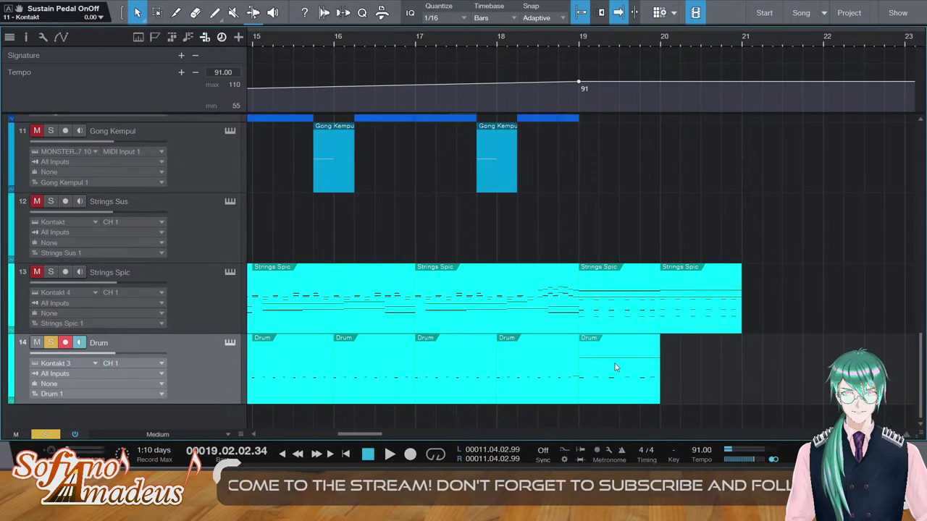
left_click(51, 343)
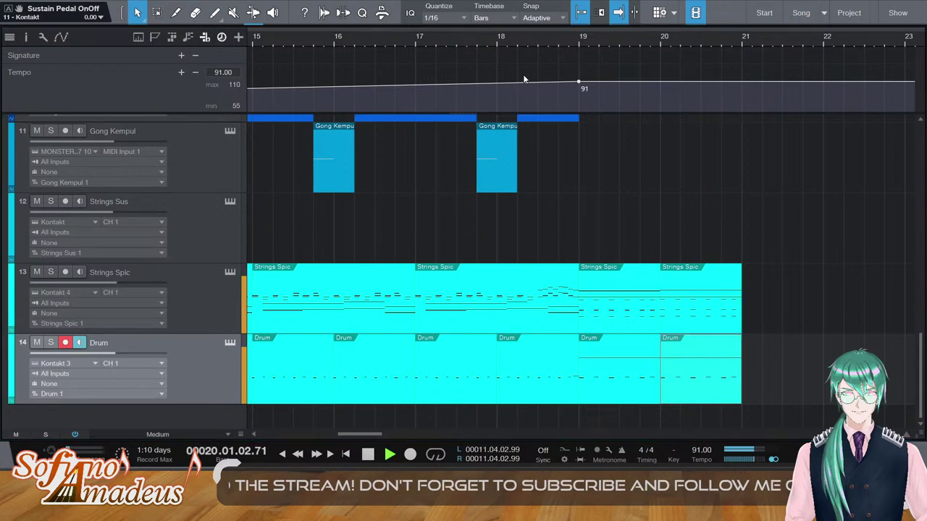
scroll(435, 257, "up", 6)
key("space")
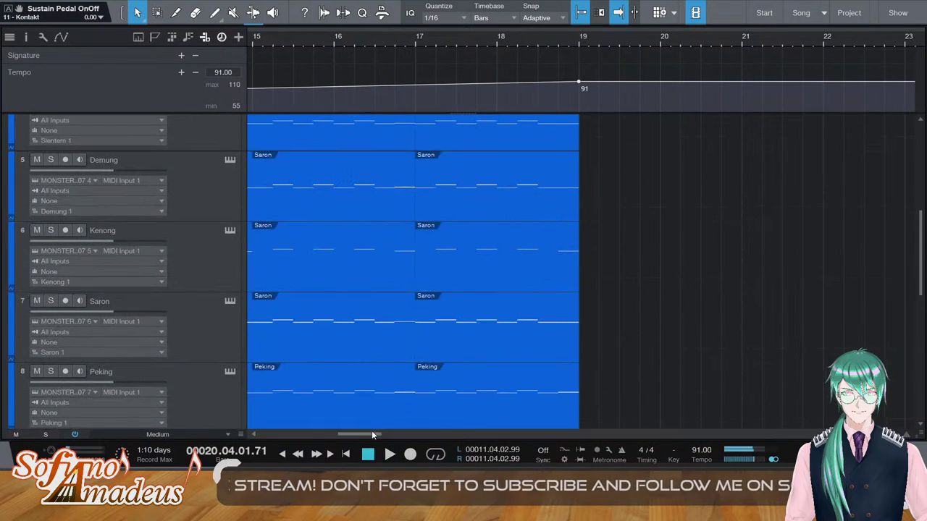
Play the arrangement from bar 11 and review the gamelan parts across all tracks between bars 10 and 19
left_click_drag(371, 432, 351, 440)
left_click(251, 37)
key("space")
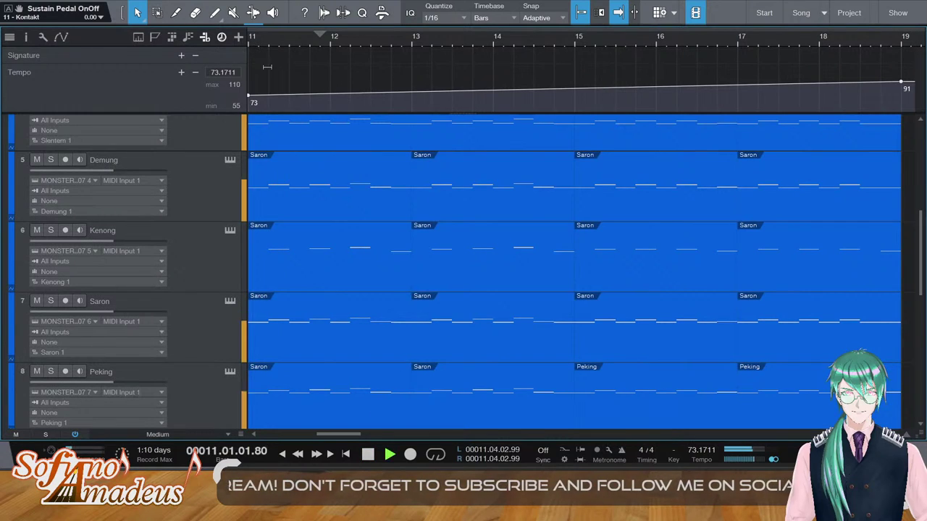
scroll(383, 221, "up", 2)
scroll(380, 219, "down", 4)
scroll(362, 224, "down", 3)
scroll(299, 239, "up", 2)
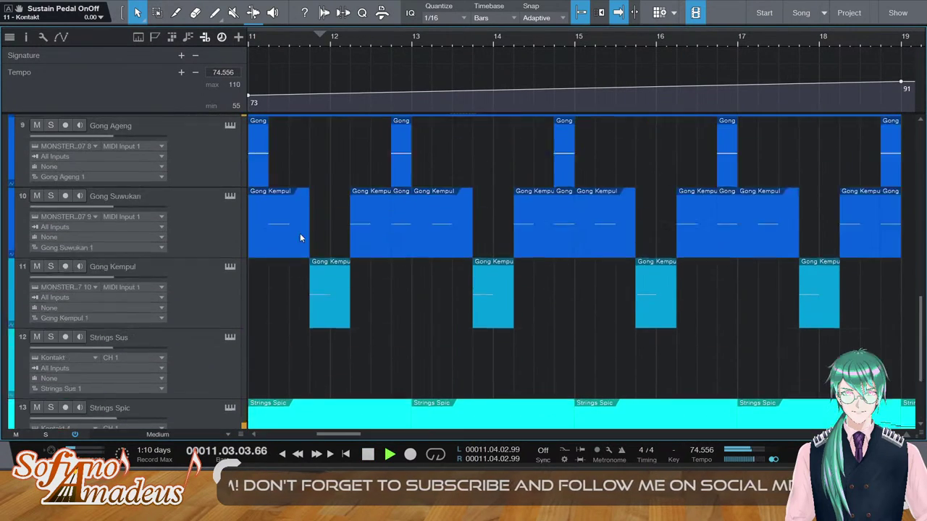
scroll(300, 239, "down", 1)
key("space")
scroll(274, 279, "up", 2)
scroll(283, 279, "left", 2)
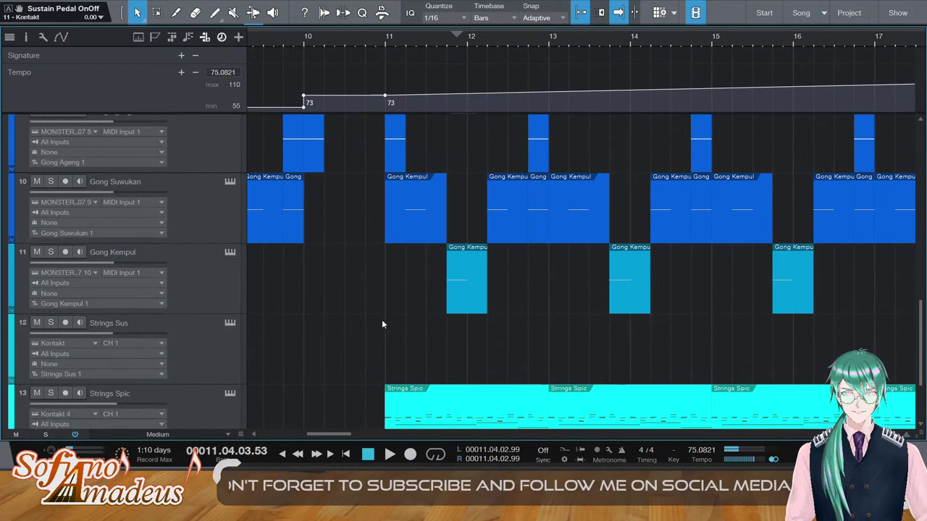
scroll(537, 143, "up", 7)
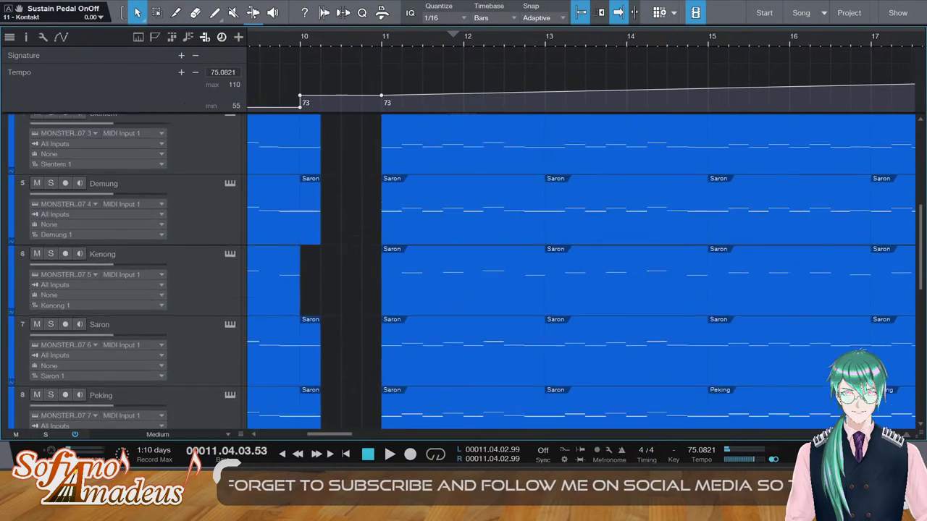
scroll(538, 144, "right", 2)
scroll(488, 259, "up", 2)
scroll(488, 259, "right", 1)
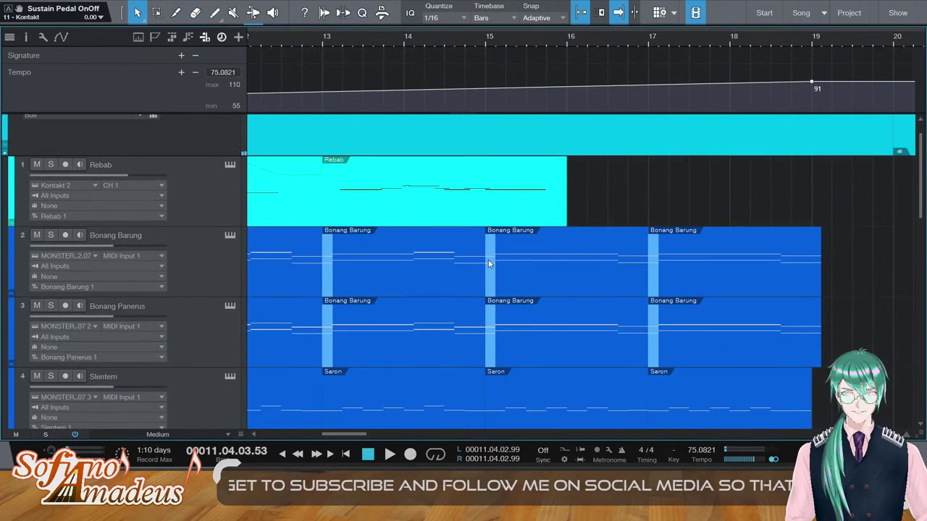
left_click(453, 290)
scroll(536, 249, "down", 8)
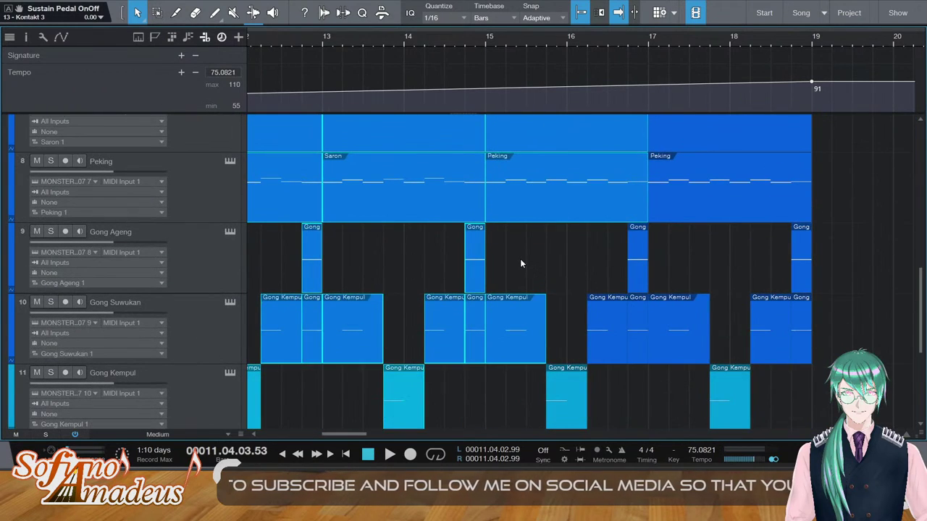
left_click(474, 360)
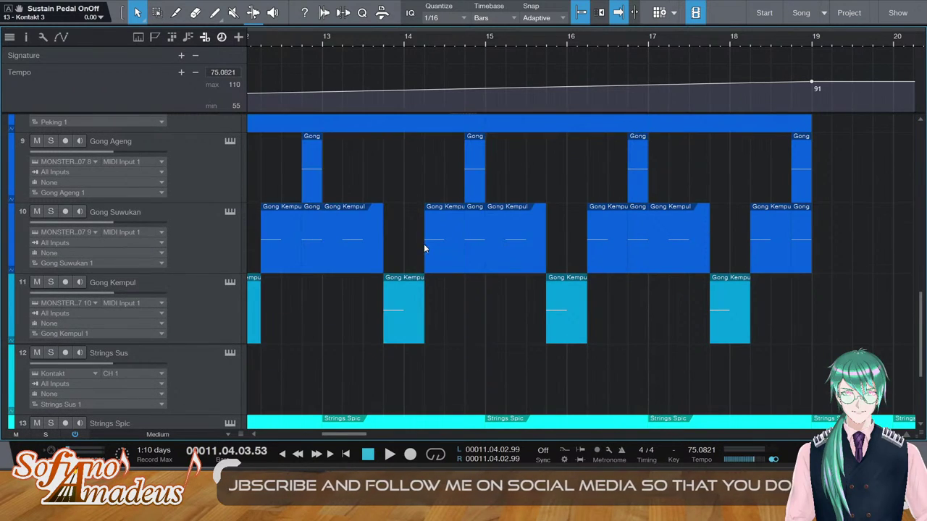
Copy the bars 11–15 parts on the Bonang Barung through Gong Kempul tracks to bar 19
scroll(424, 243, "up", 1)
scroll(424, 243, "left", 1)
scroll(462, 192, "up", 8)
scroll(462, 193, "left", 3)
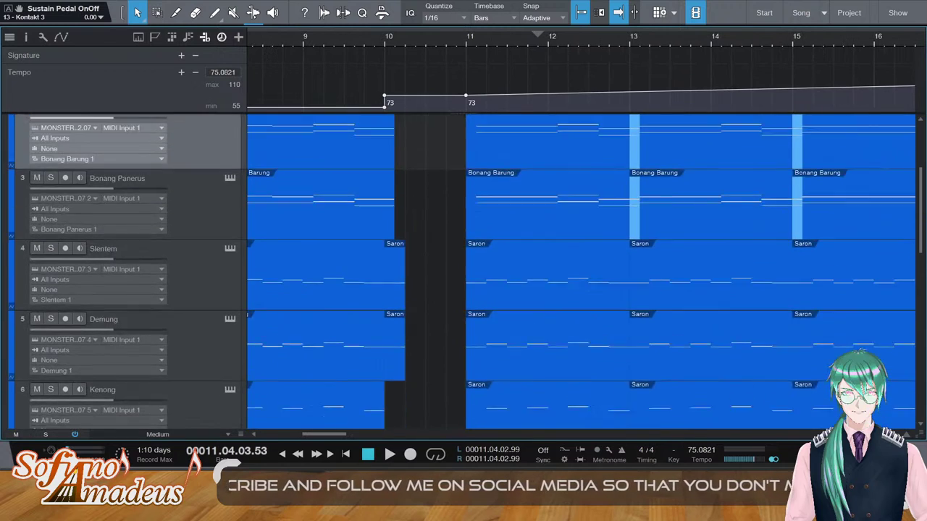
left_click(476, 220)
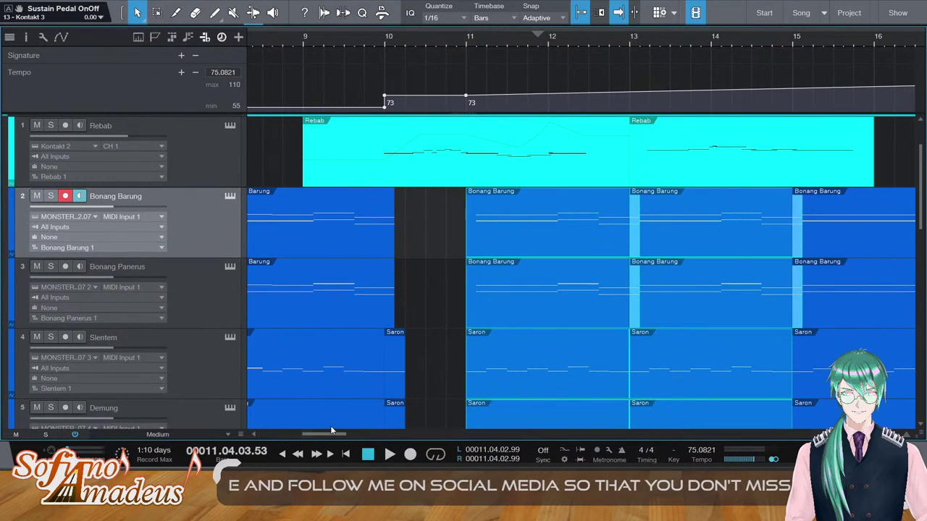
left_click_drag(330, 432, 389, 439)
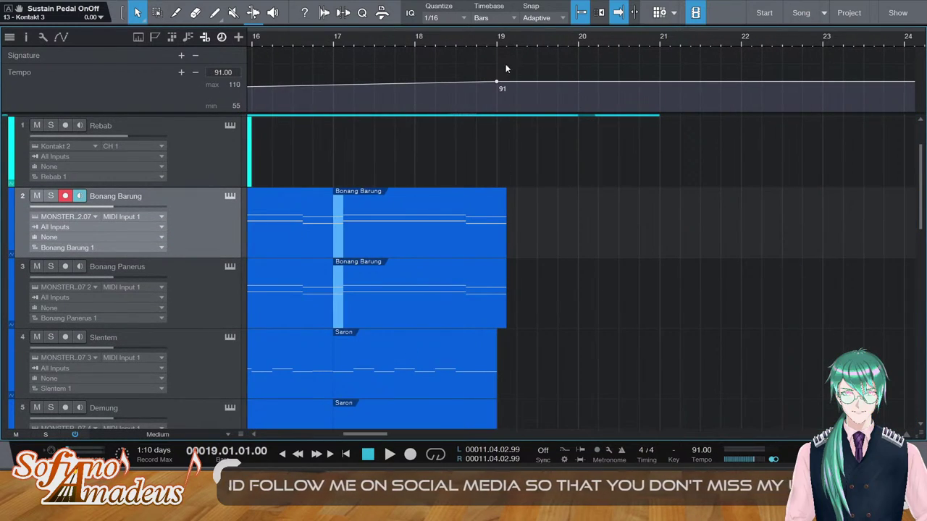
key("d")
key("d")
Play back from bar 19 and check the copied gamelan parts across the tracks
key("space")
scroll(521, 216, "down", 5)
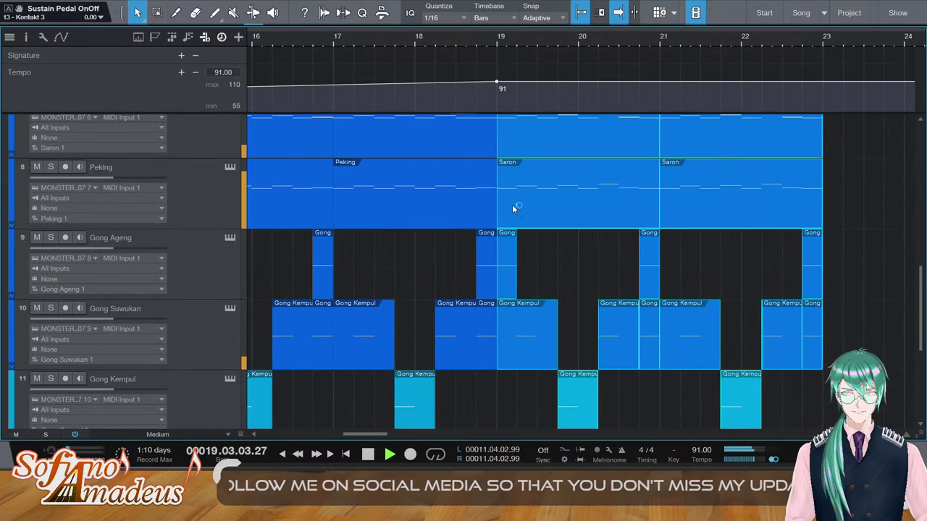
scroll(513, 210, "up", 5)
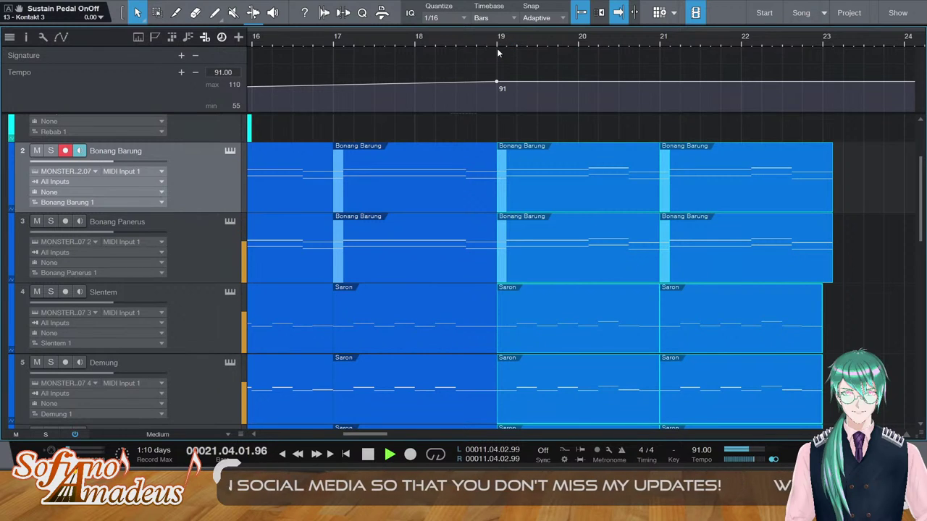
scroll(571, 228, "down", 3)
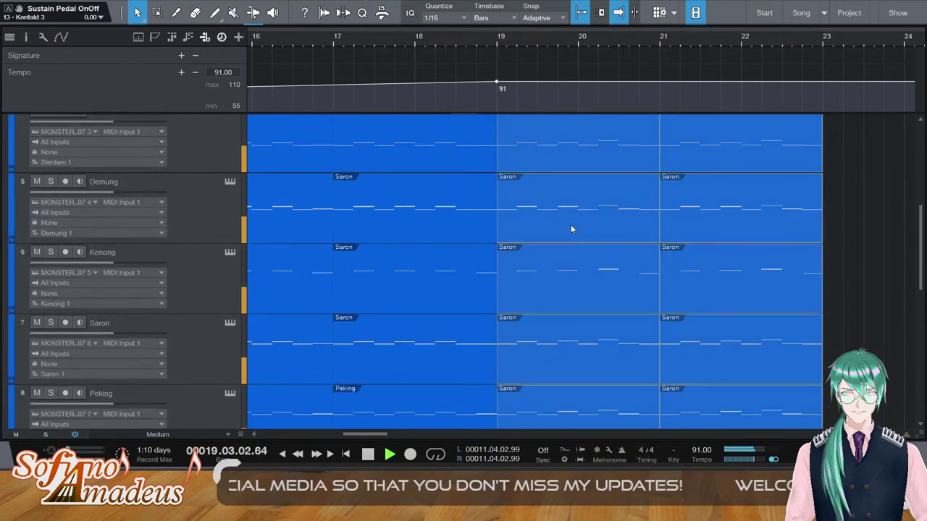
Duplicate the Strings Spic and Drum parts of bars 19–20 so they also fill bars 21–22
scroll(570, 229, "down", 8)
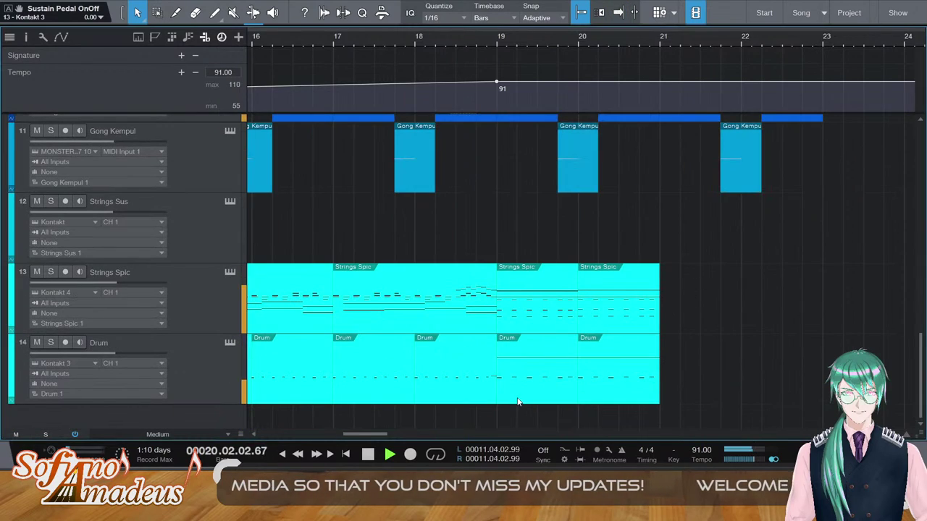
left_click(672, 325)
left_click_drag(725, 291, 536, 393)
key("d")
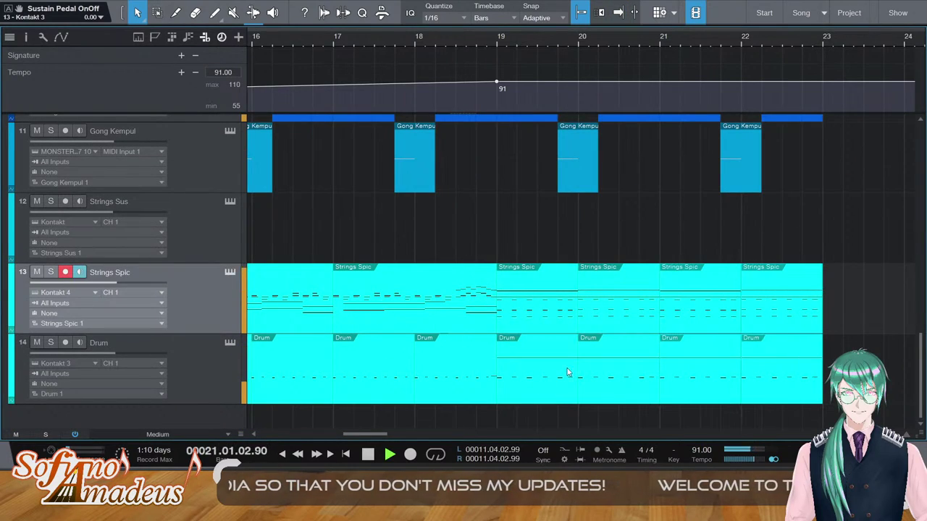
Play the extended arrangement from bar 19 with all tracks
left_click(494, 39)
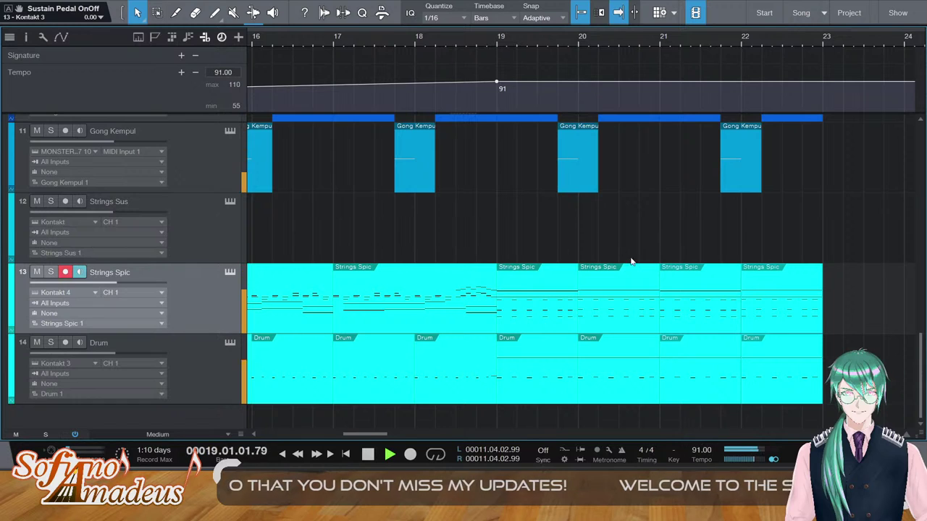
scroll(630, 262, "up", 12)
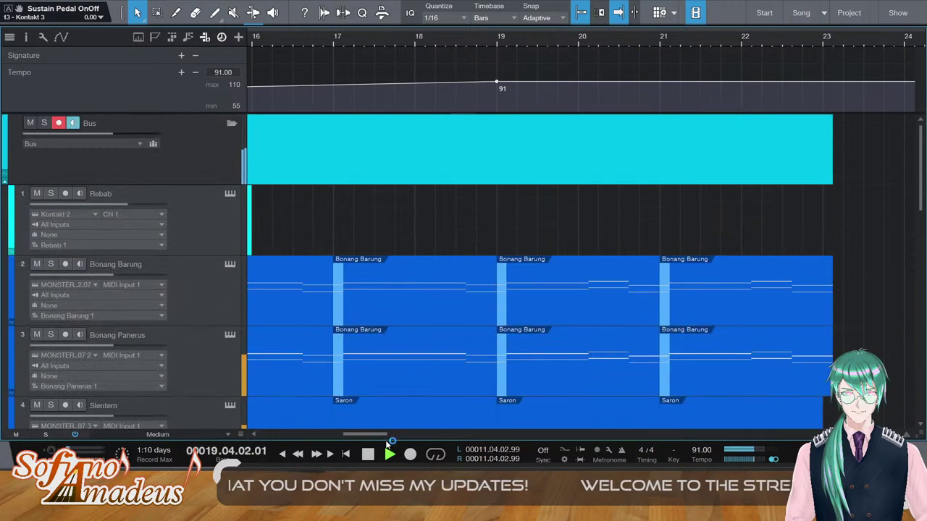
key("space")
Play the arrangement from bar 13 to hear the transition into the new section at bar 19
left_click_drag(362, 434, 311, 434)
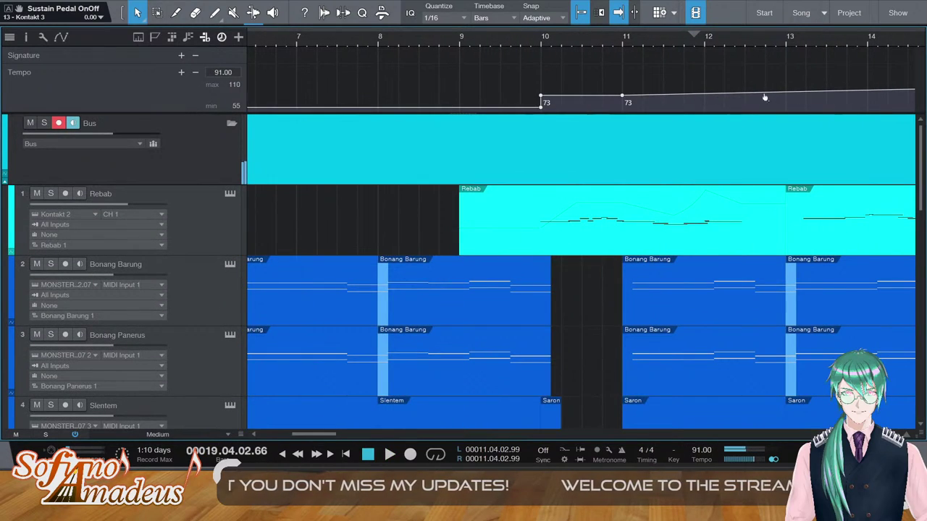
left_click(783, 41)
key("space")
left_click_drag(330, 433, 357, 432)
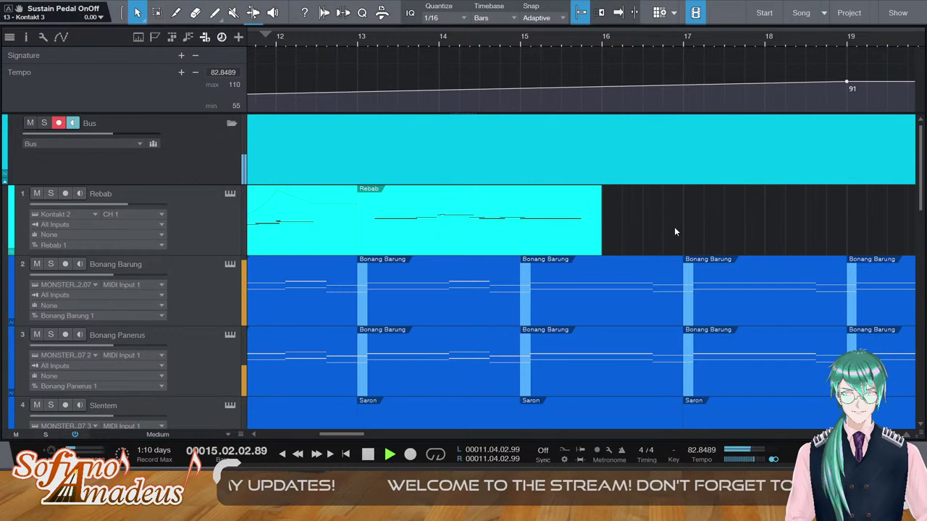
Replay from the third beat of bar 14 and examine the Strings Spic notes in the note editor
scroll(632, 247, "down", 3)
scroll(632, 248, "up", 3)
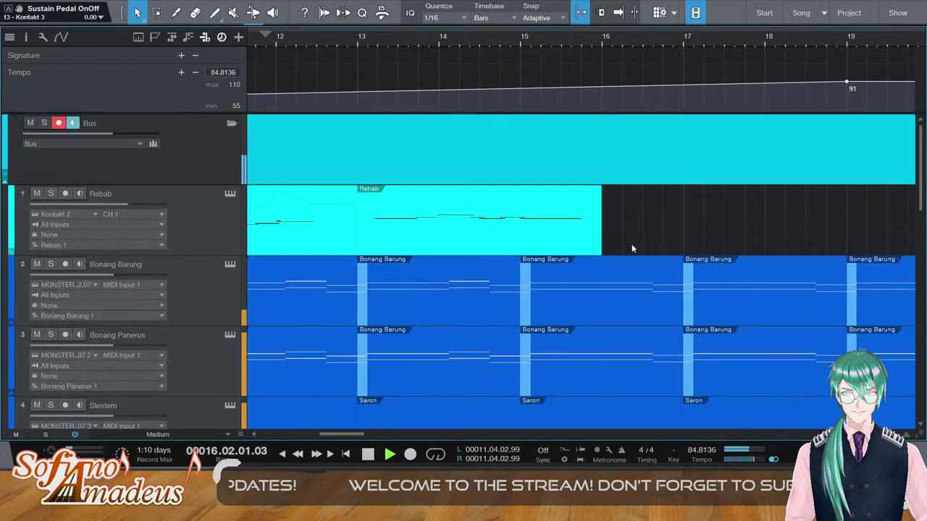
left_click(482, 42)
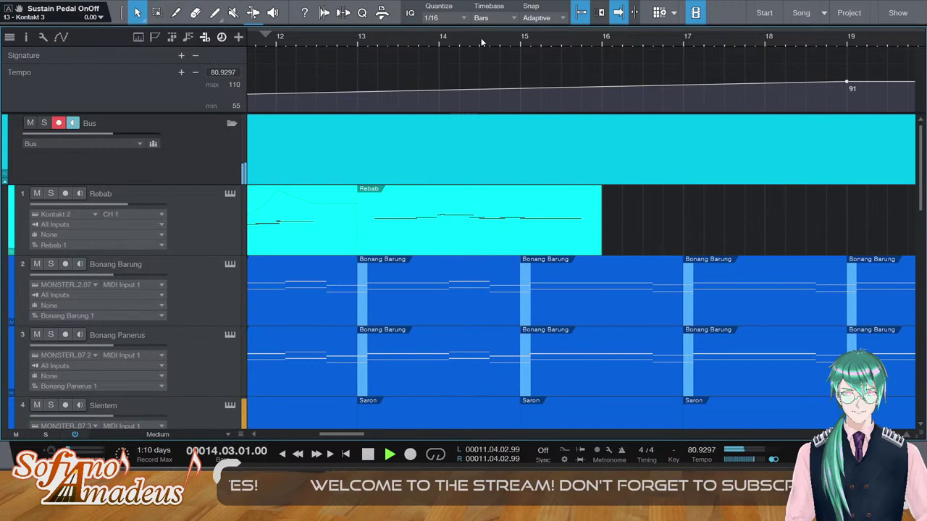
scroll(629, 279, "down", 10)
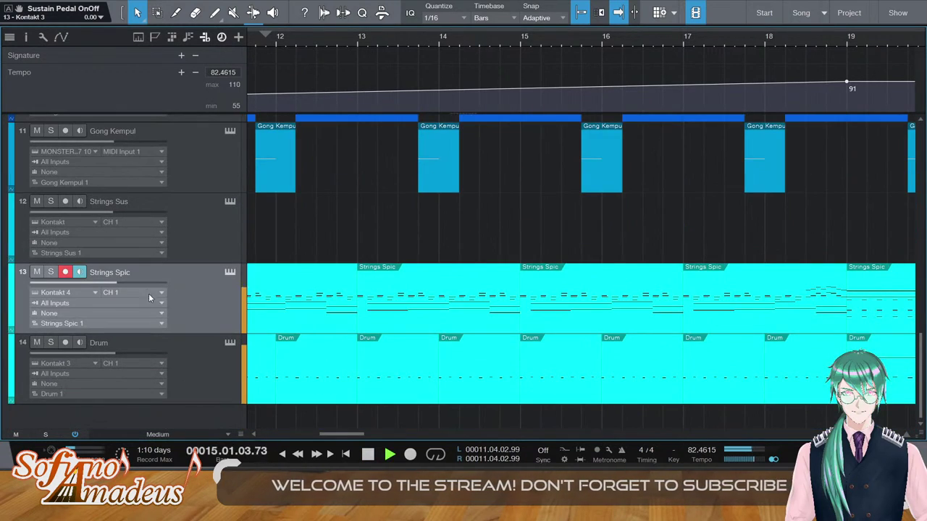
key("F2")
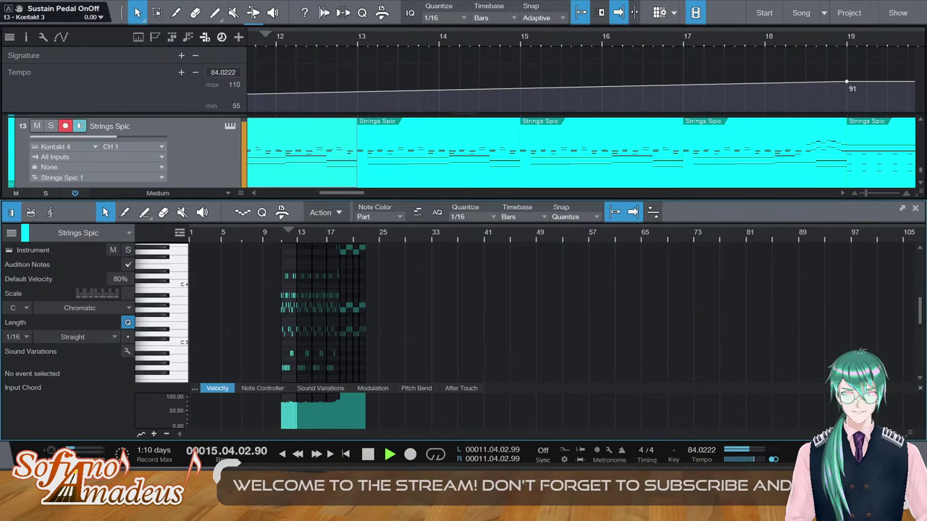
key("e")
key("e")
key("e")
key("e")
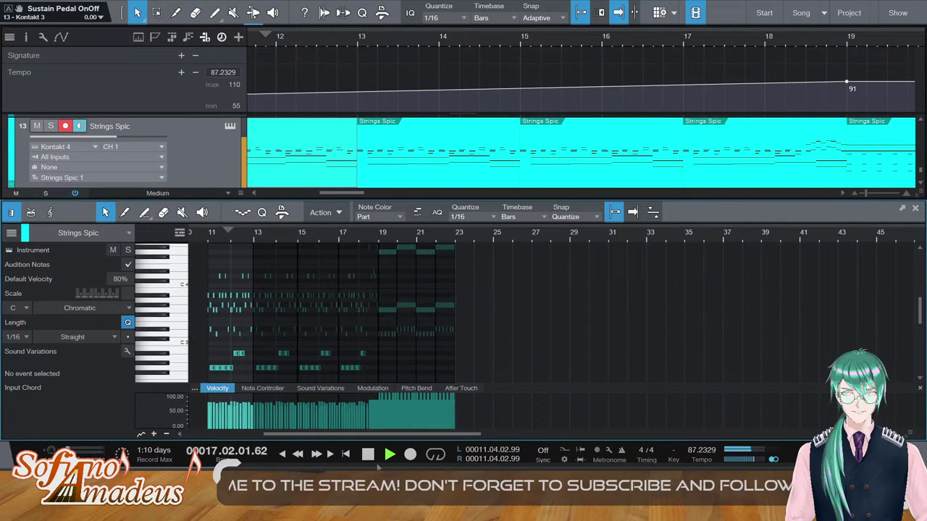
key("ctrl+a")
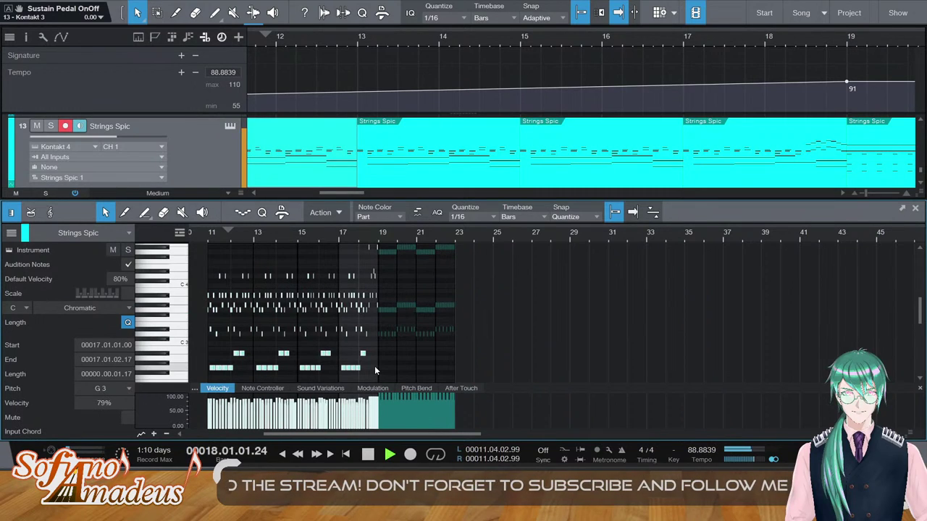
left_click(374, 371)
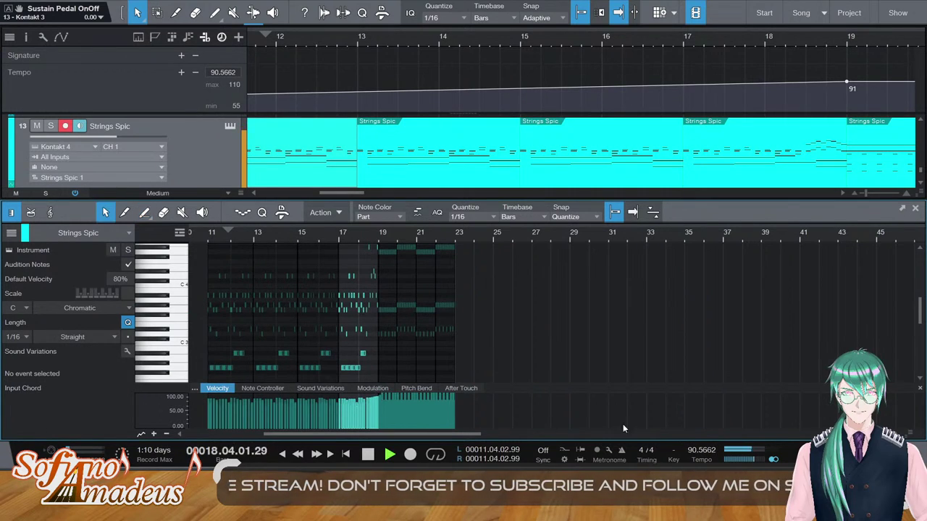
key("F2")
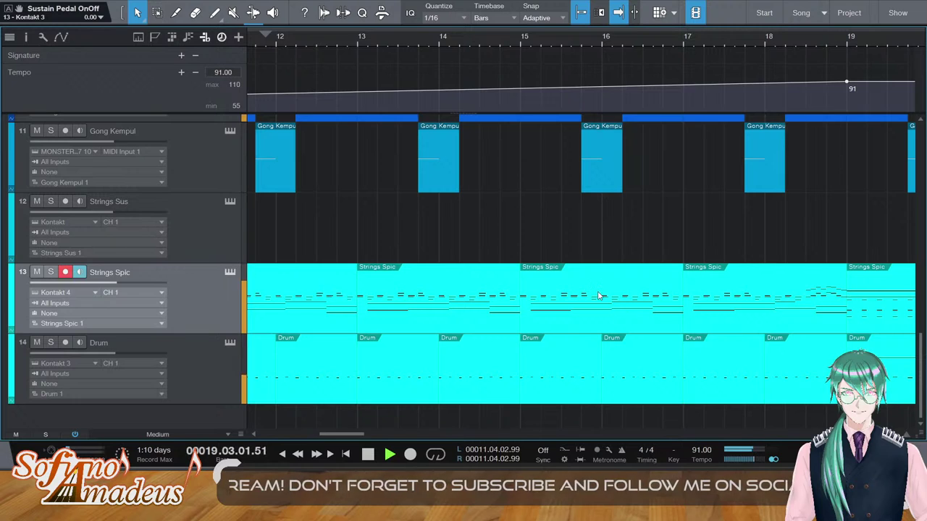
Let playback run to bar 23 and look over the gamelan, string and drum tracks from bar 16 onward
scroll(561, 272, "up", 3)
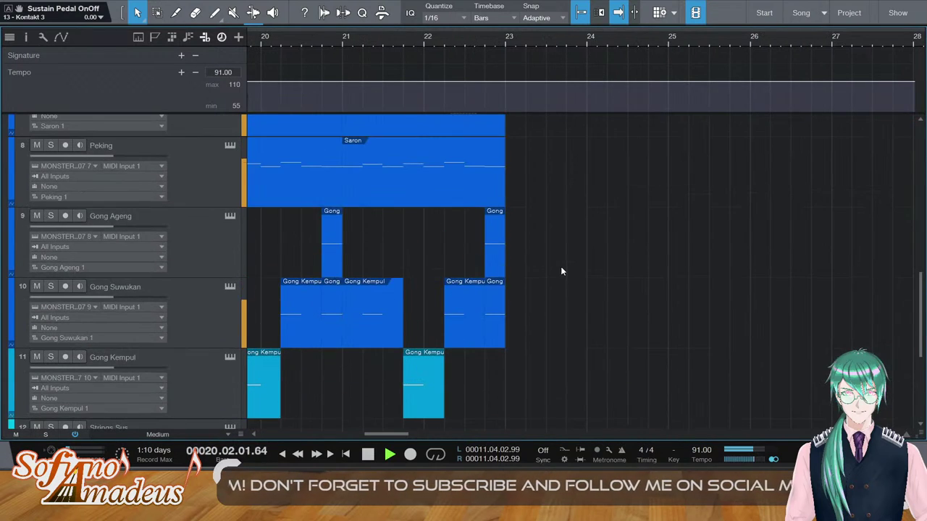
scroll(571, 264, "up", 7)
scroll(567, 260, "down", 10)
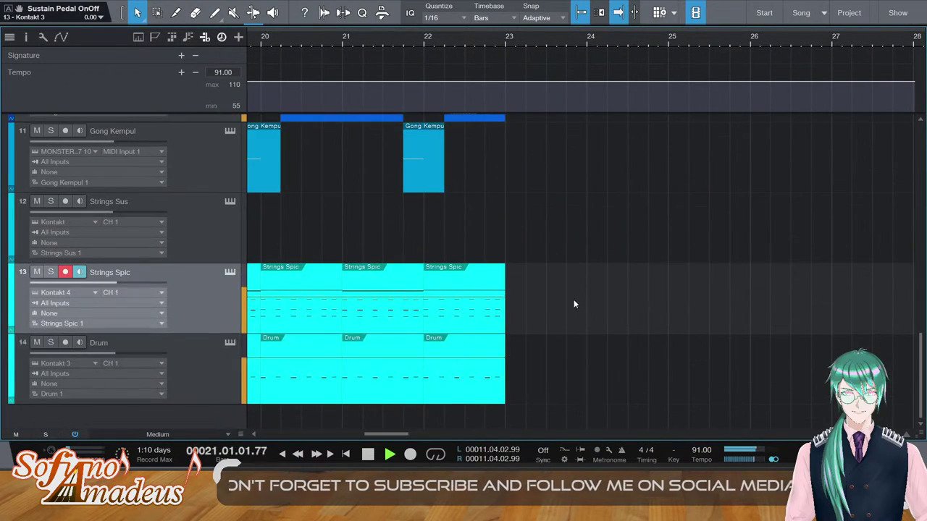
left_click_drag(389, 434, 366, 434)
scroll(461, 331, "up", 4)
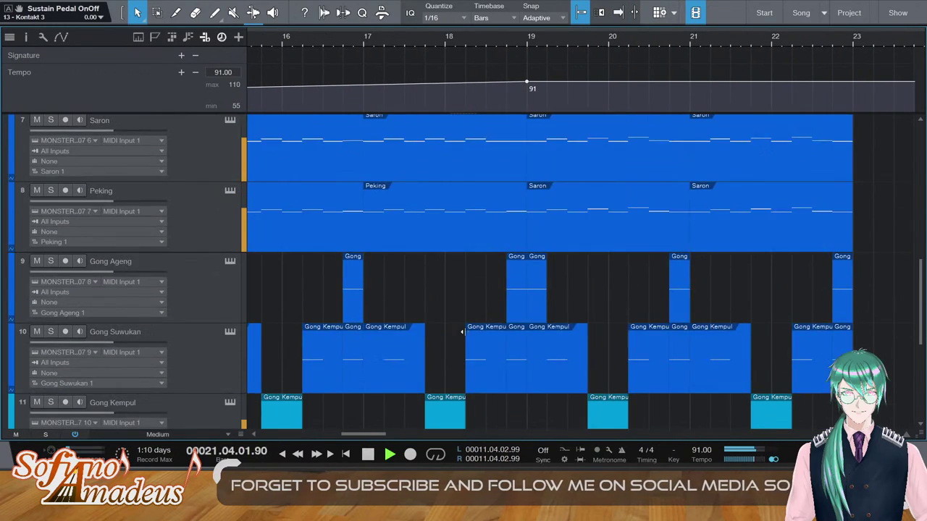
scroll(462, 331, "down", 4)
scroll(409, 189, "up", 3)
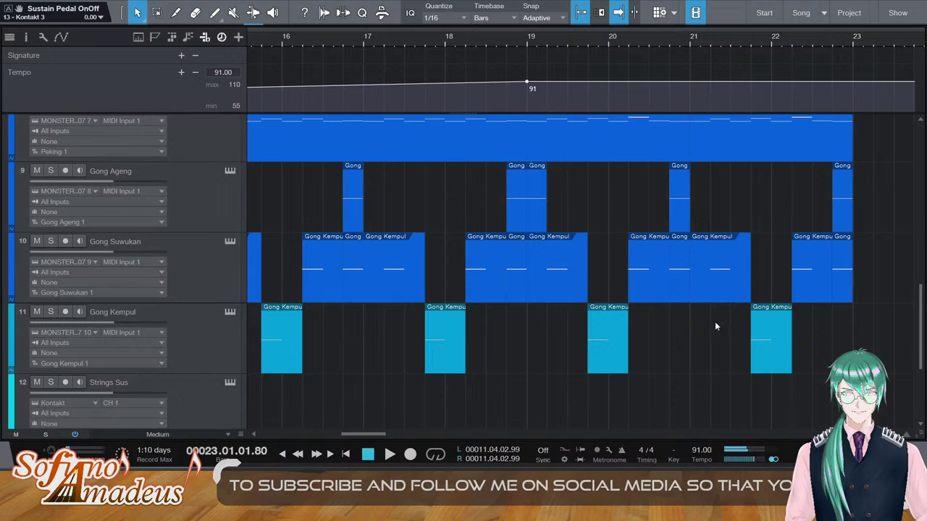
scroll(708, 311, "up", 10)
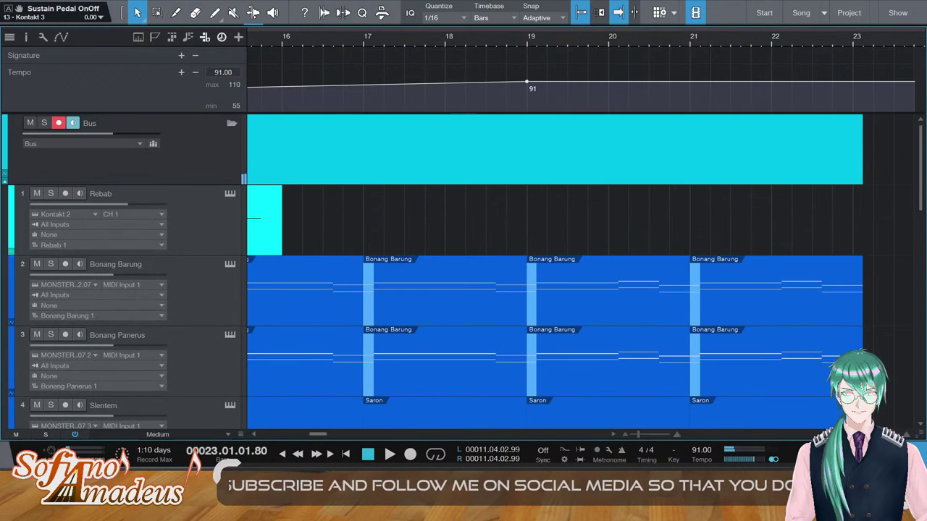
Add a Kontakt instrument track between Strings Spic and Drum and name it Kendang
key("F5")
scroll(316, 311, "down", 9)
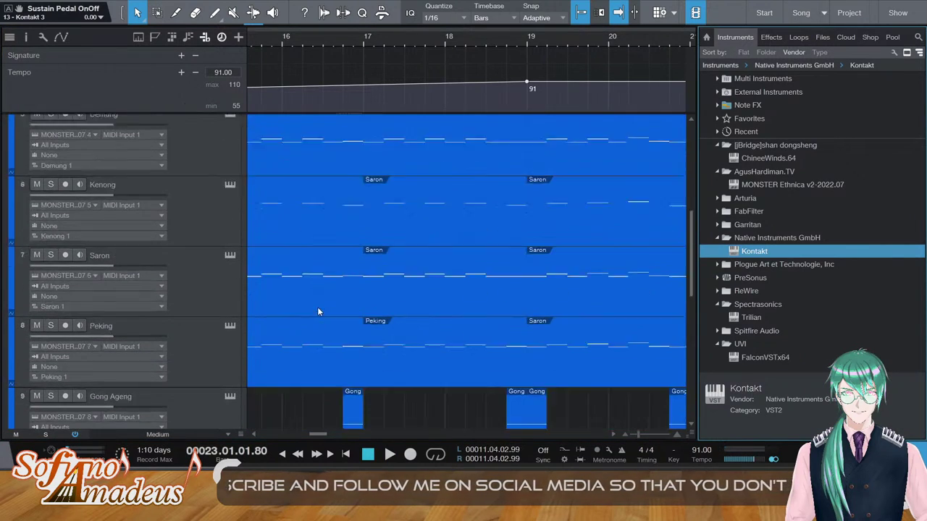
scroll(473, 291, "down", 2)
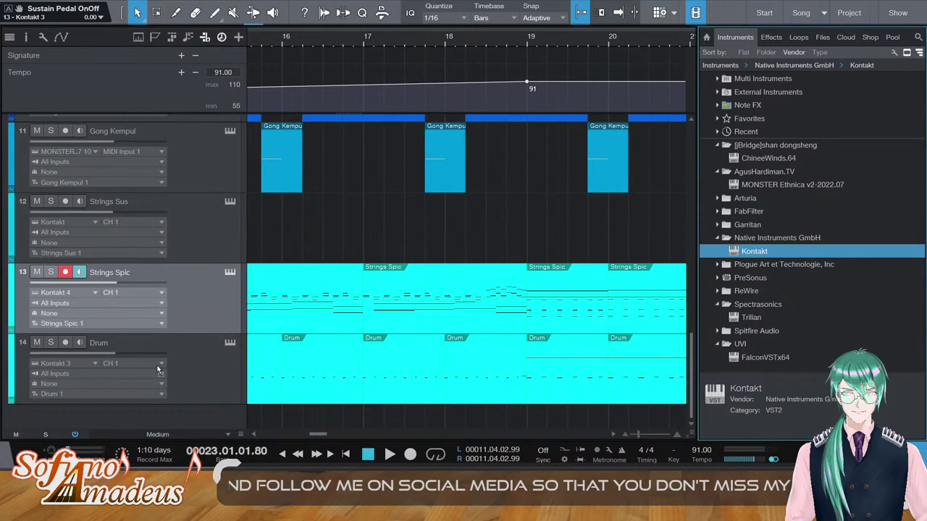
left_click_drag(144, 334, 144, 335)
double_click(105, 342)
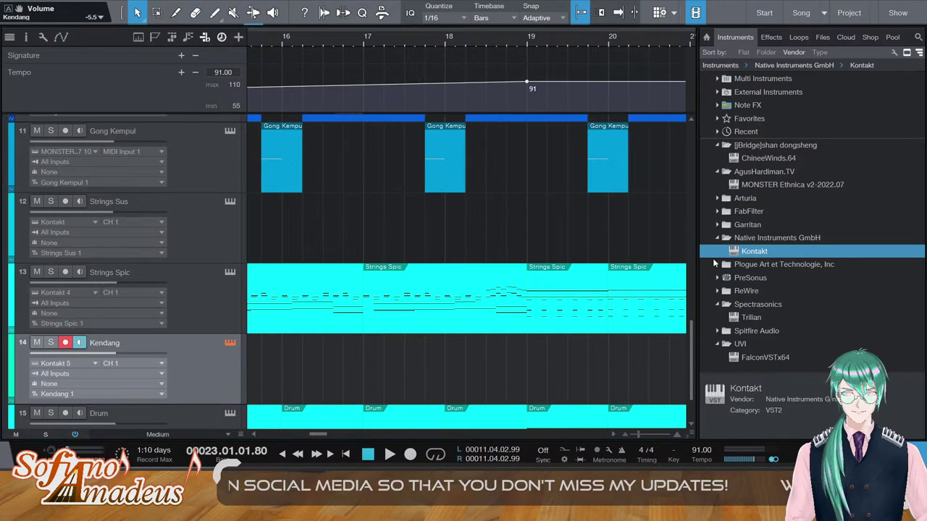
Replace the Kendang track's Kontakt instrument with MONSTER Ethnica v2-2022.07
key("shift+t")
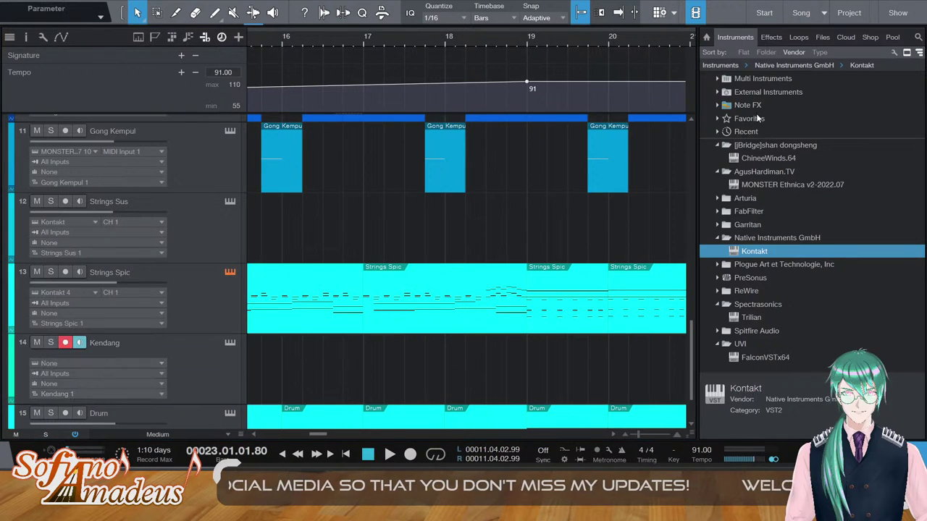
left_click_drag(792, 184, 164, 369)
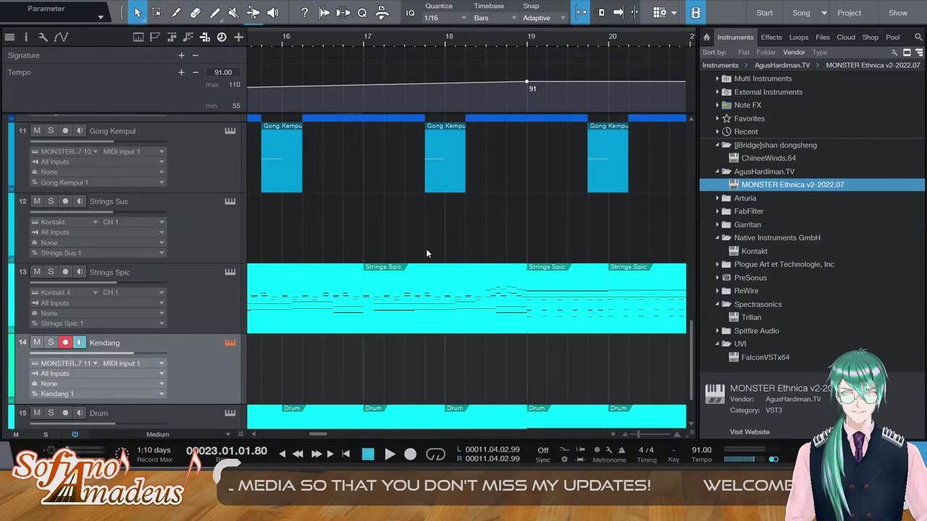
key("Return")
Edit the new track's name and re-enter it as Kendang
double_click(112, 347)
key("BackSpace")
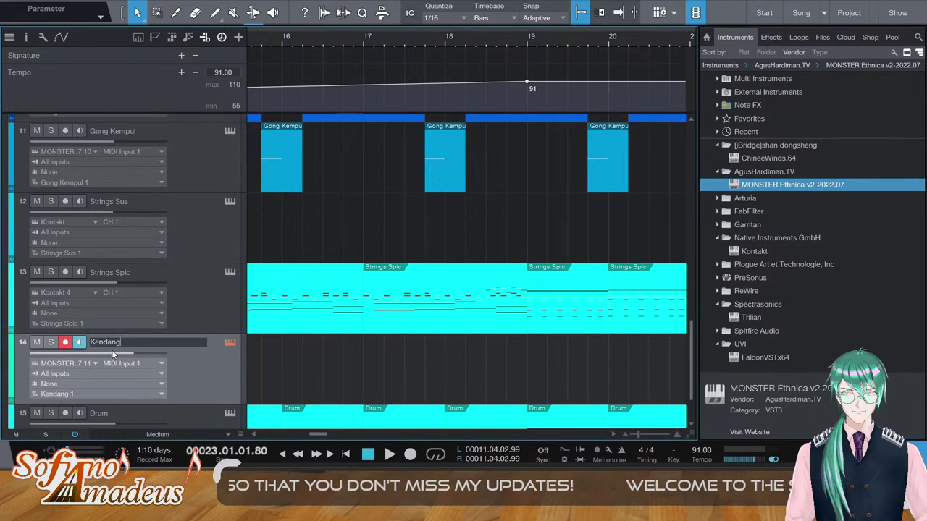
key("Return")
double_click(109, 347)
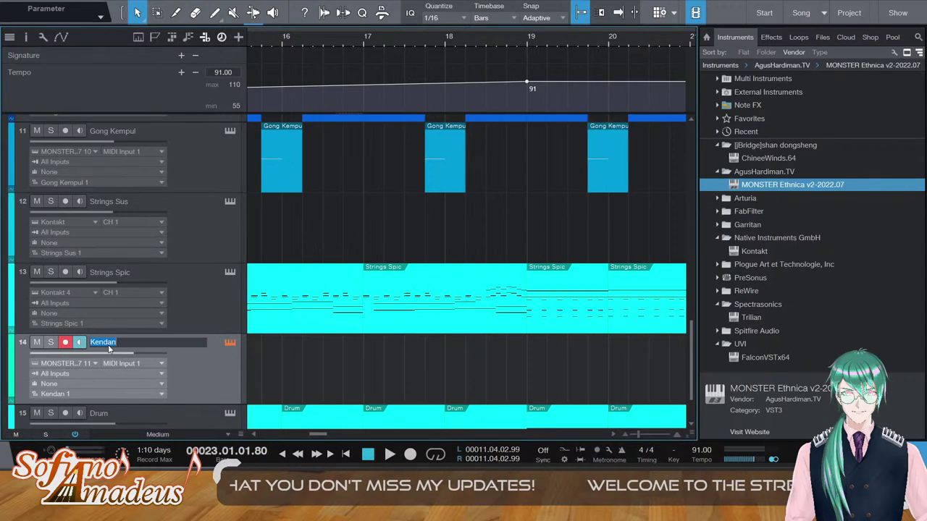
type("g")
key("Return")
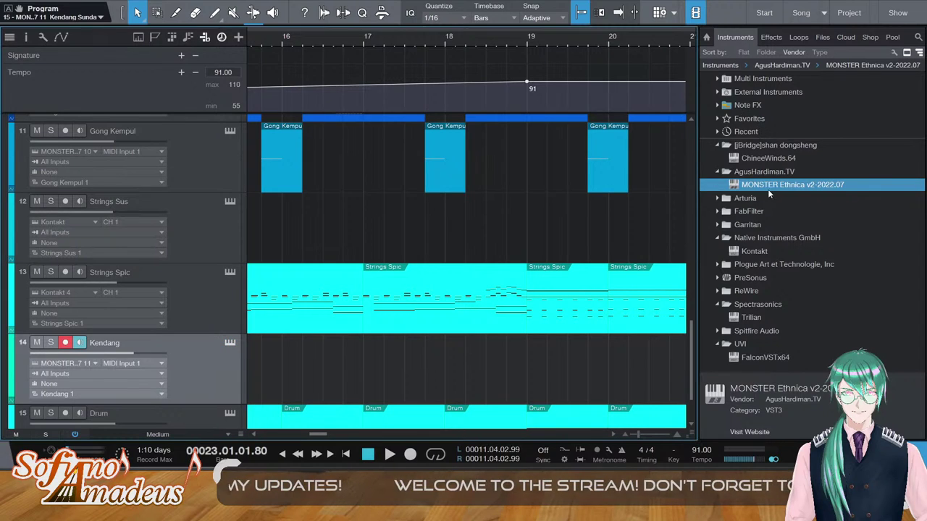
Return to the song's opening bars and audition the Kendang track during playback from bar 1
left_click_drag(321, 433, 251, 433)
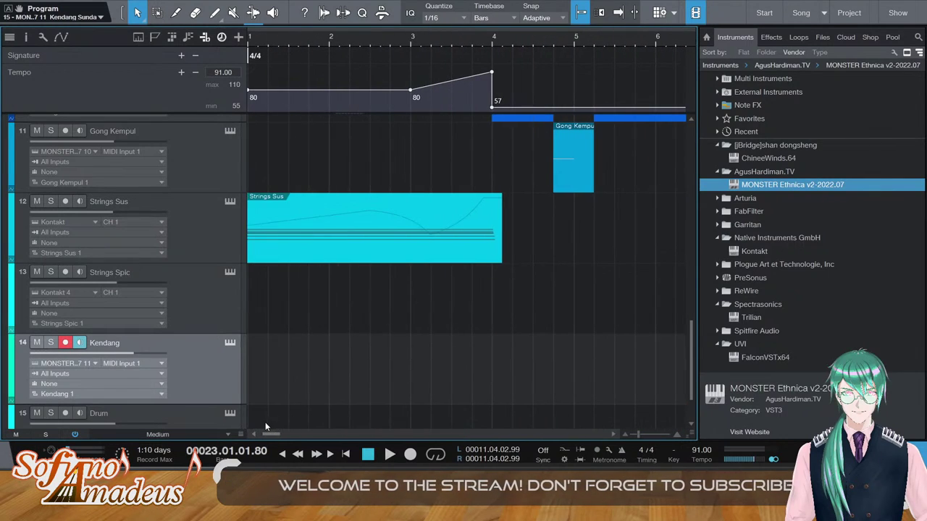
scroll(342, 289, "up", 6)
scroll(330, 271, "down", 7)
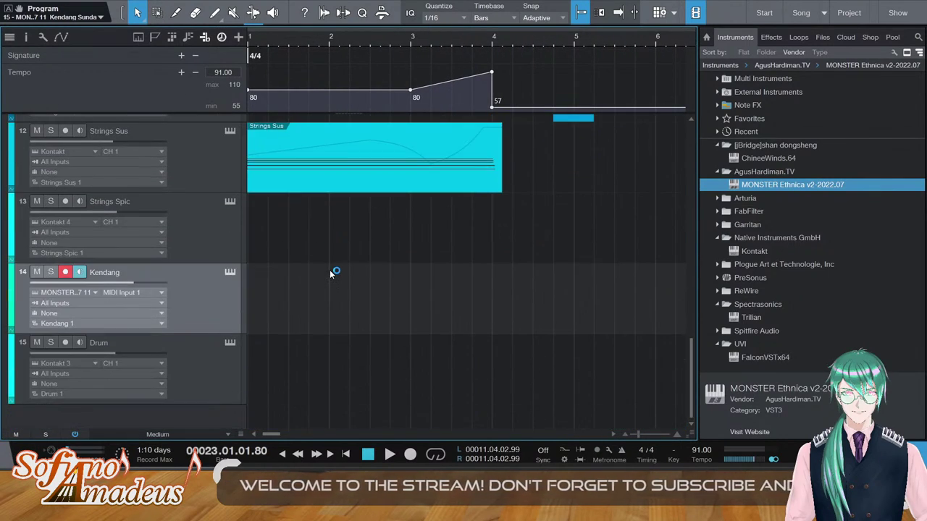
key("space")
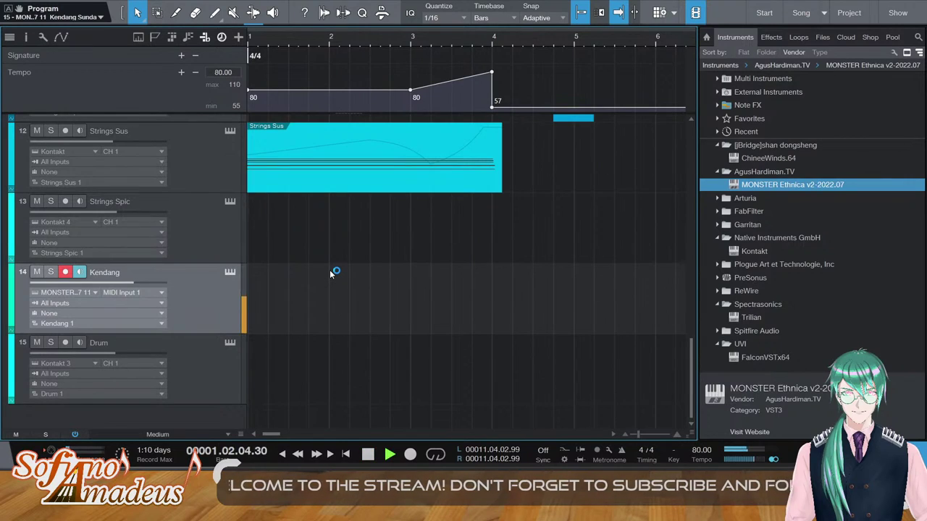
key("space")
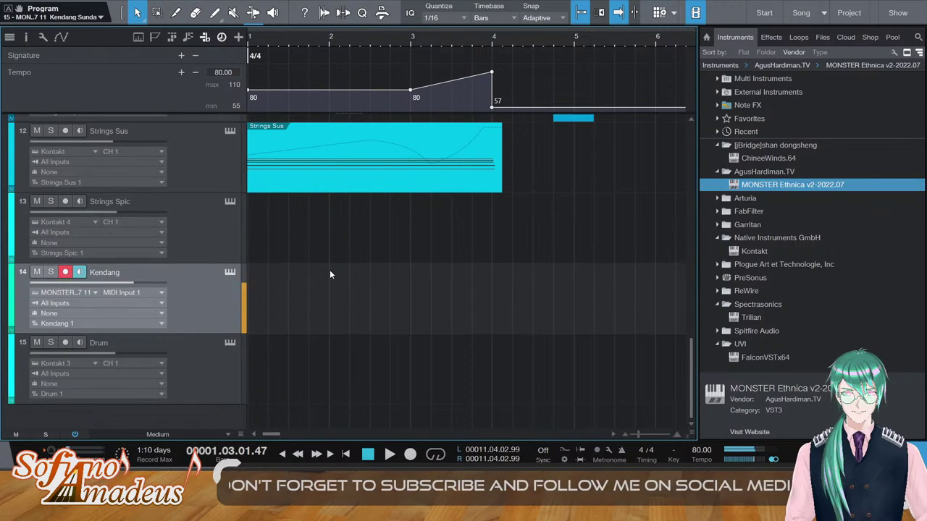
Set the Kendang track's volume to -3.3 dB and audition it again during playback from bar 1
left_click_drag(136, 281, 119, 281)
key("Home")
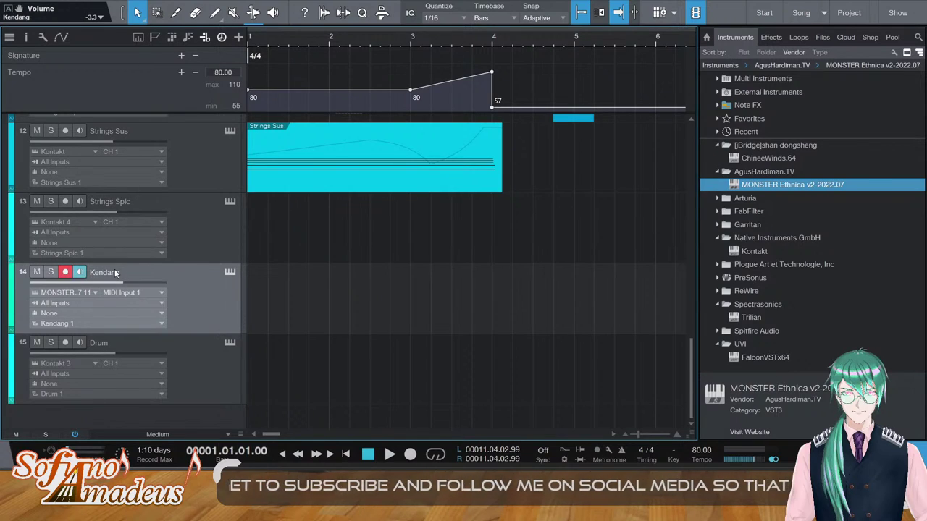
key("space")
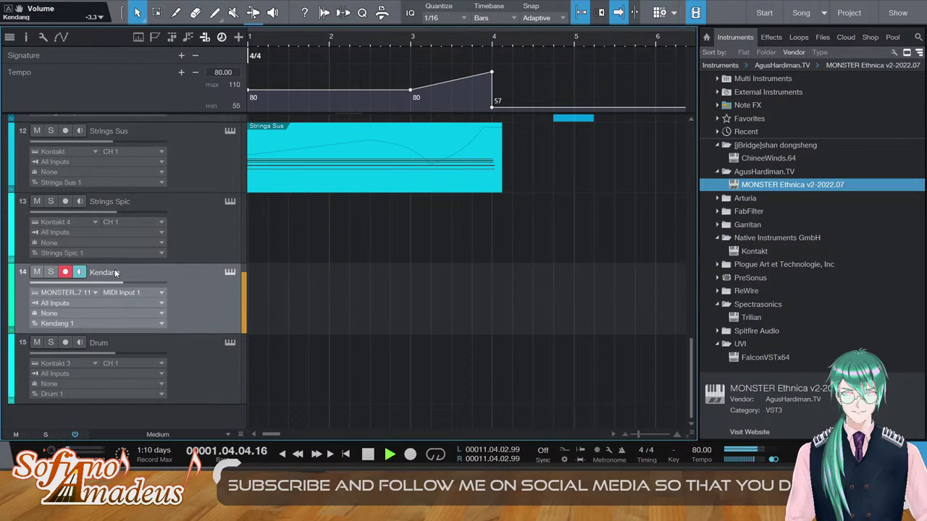
key("space")
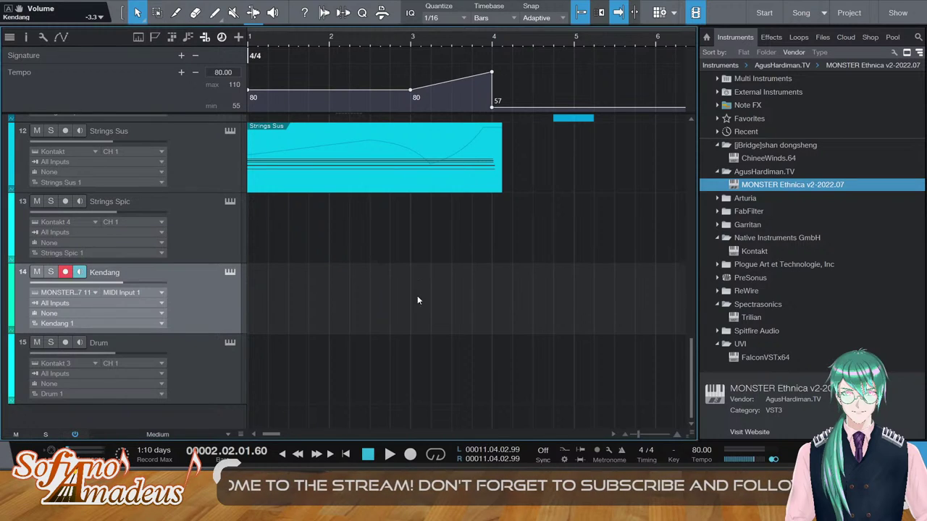
Place the playhead at bar 4 and create an empty one-bar part there on the Kendang track
scroll(417, 296, "up", 4)
left_click(486, 105)
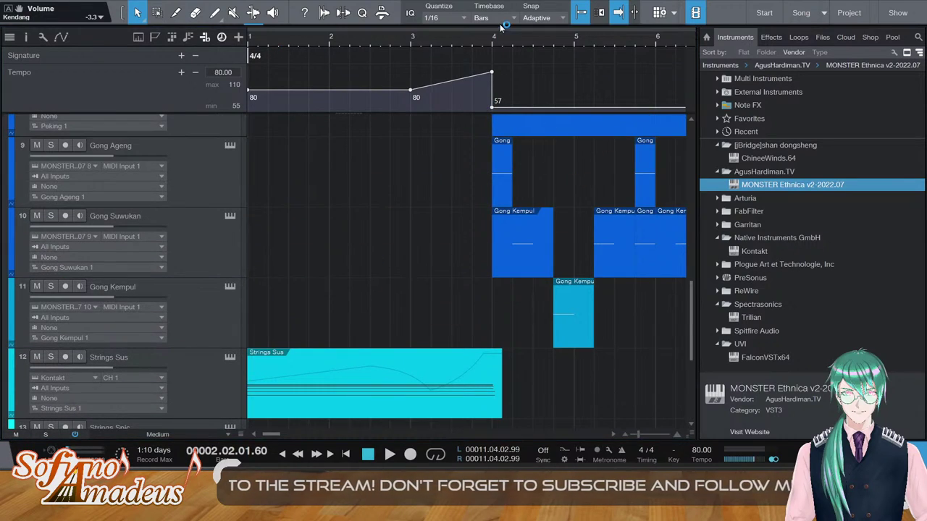
scroll(515, 362, "down", 4)
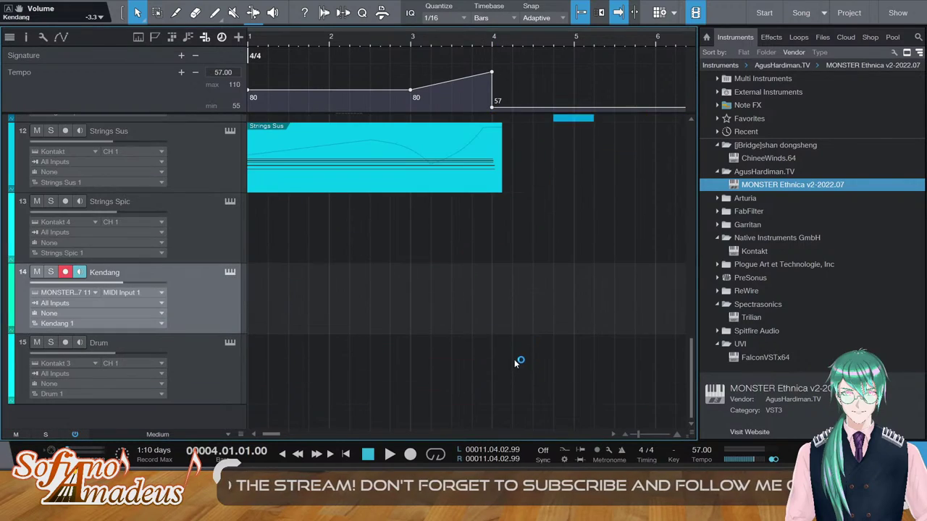
double_click(515, 297)
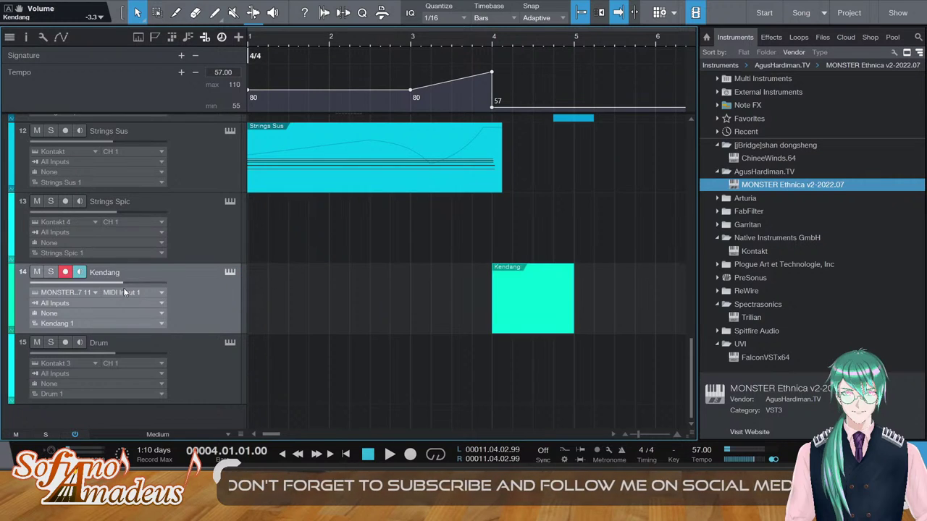
In the bar 4 Kendang part, draw an eighth note on D1 at the downbeat and duplicate it four times in succession
double_click(520, 265)
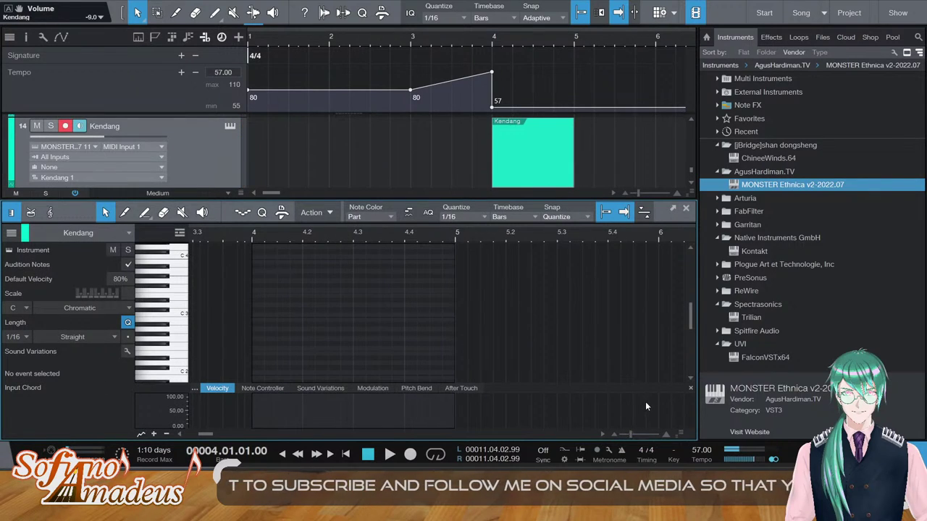
scroll(287, 344, "down", 2)
scroll(286, 343, "down", 4)
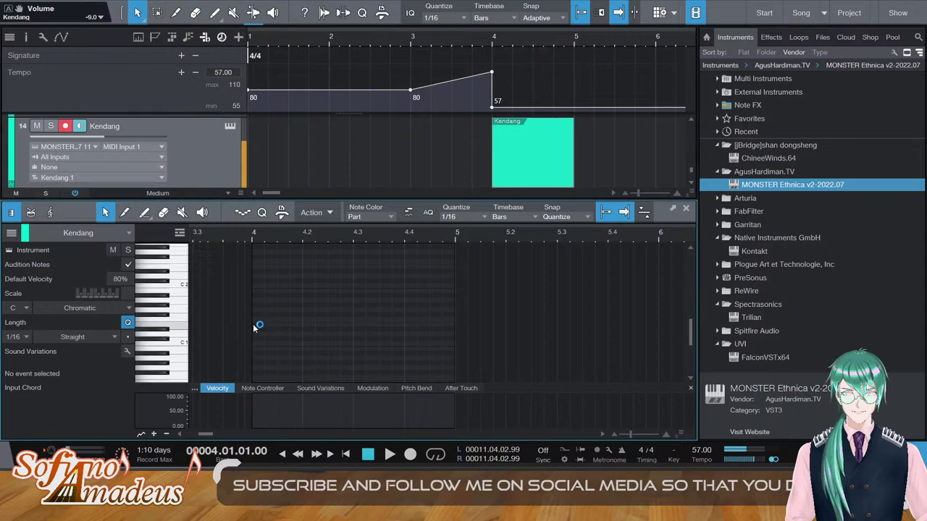
left_click(259, 334)
mouse_move(264, 334)
left_mouse_down()
mouse_move(288, 323)
mouse_move(279, 333)
left_mouse_up()
key("d")
key("d")
key("d")
key("d")
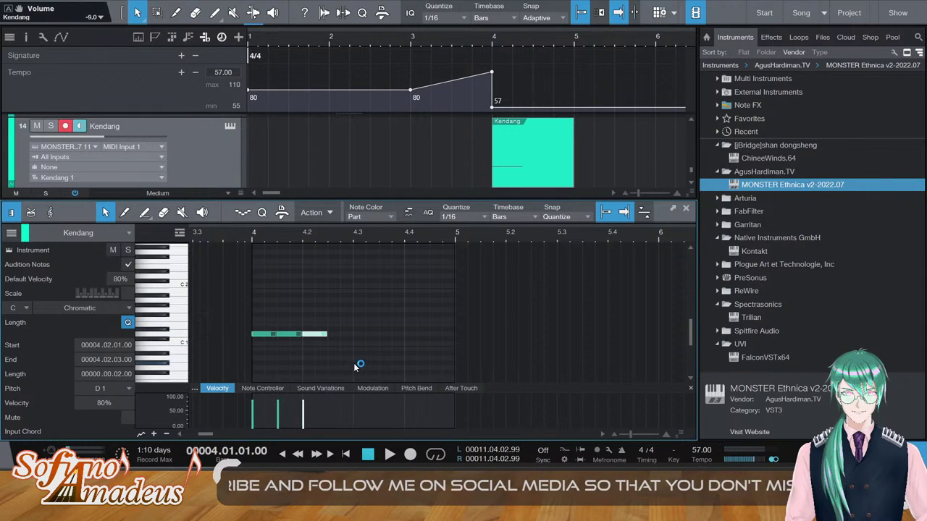
Complete the bar 4 Kendang pattern with eighth notes, placing beat 3 on B0 and the remaining notes on D1
key("Down")
key("Down")
key("Down")
key("Down")
key("Up")
key("d")
key("Up")
key("Up")
key("Up")
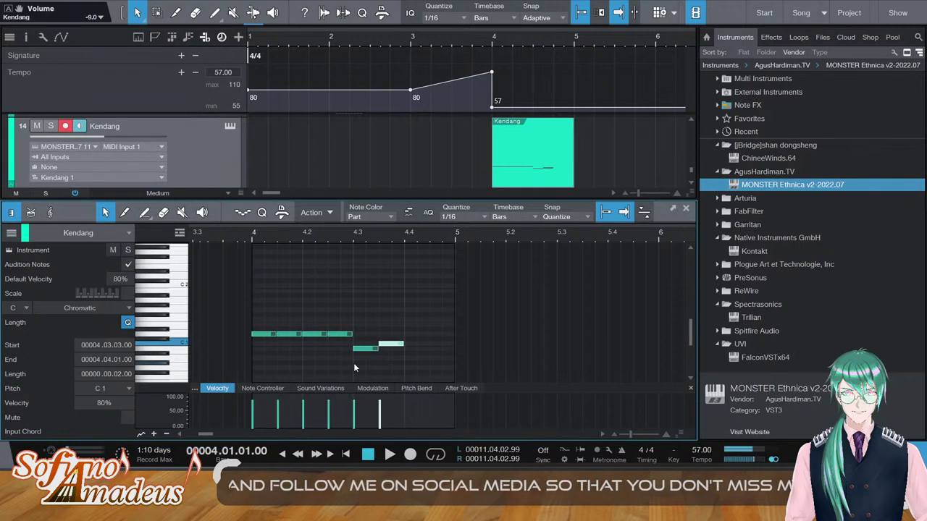
key("d")
key("d")
Duplicate the whole bar 4 note pattern into bar 5 during playback and split the Kendang part at bar 5
key("space")
left_click_drag(249, 362, 464, 326)
key("d")
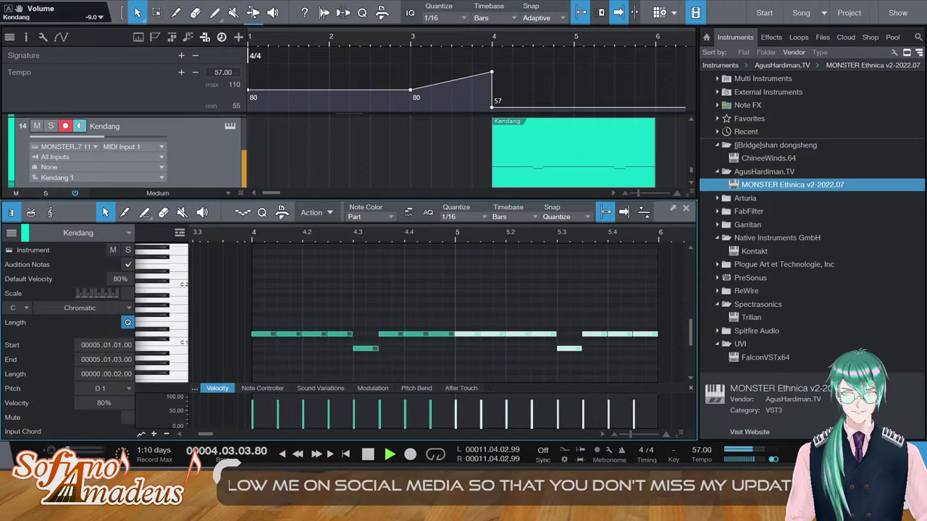
key("F2")
key("3")
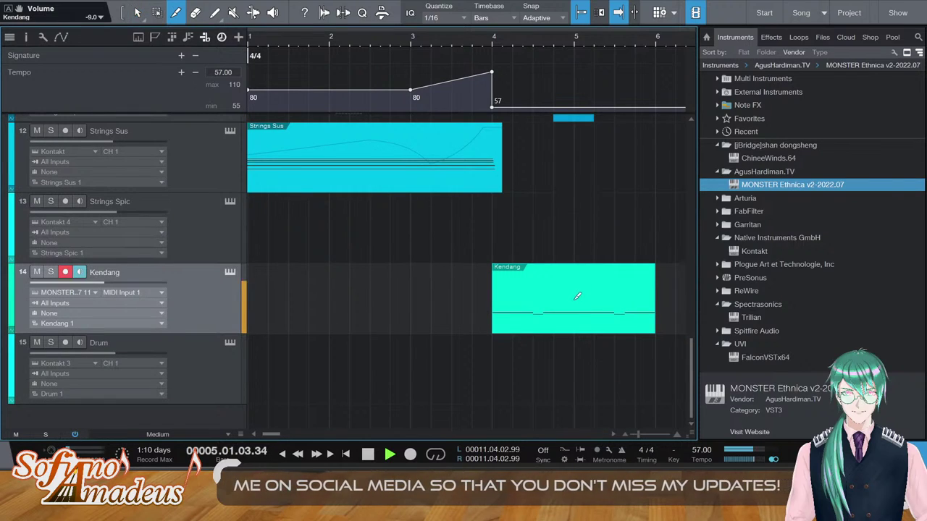
left_click(574, 297)
key("1")
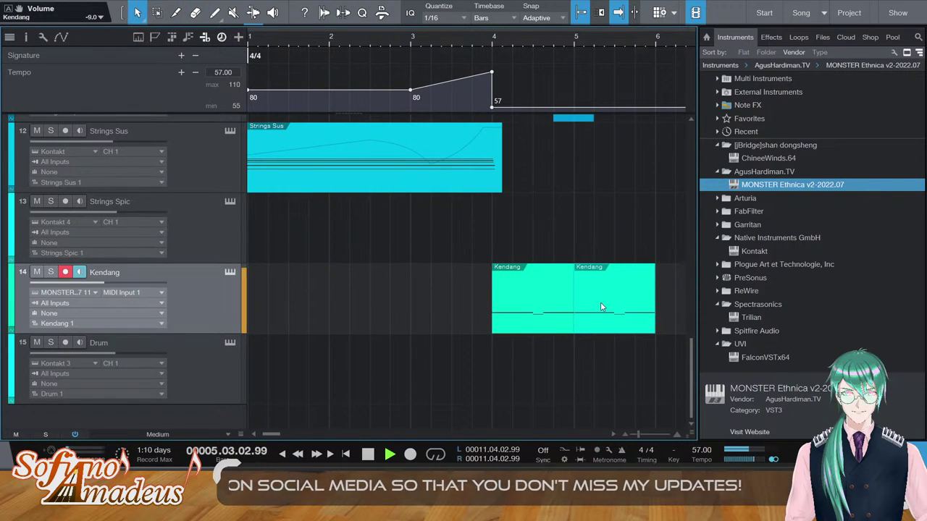
Audition the two Kendang bars, check the track's instrument, and open the bar 5 part's notes
key("space")
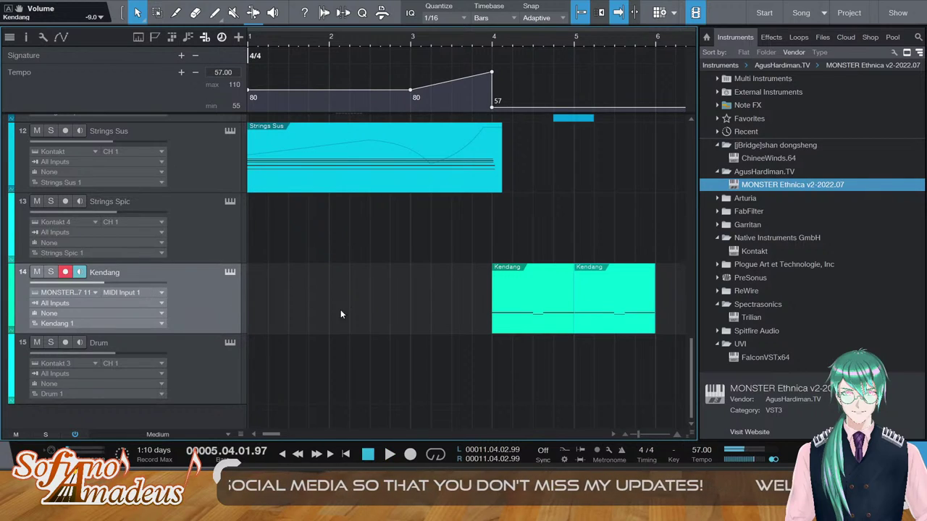
key("space")
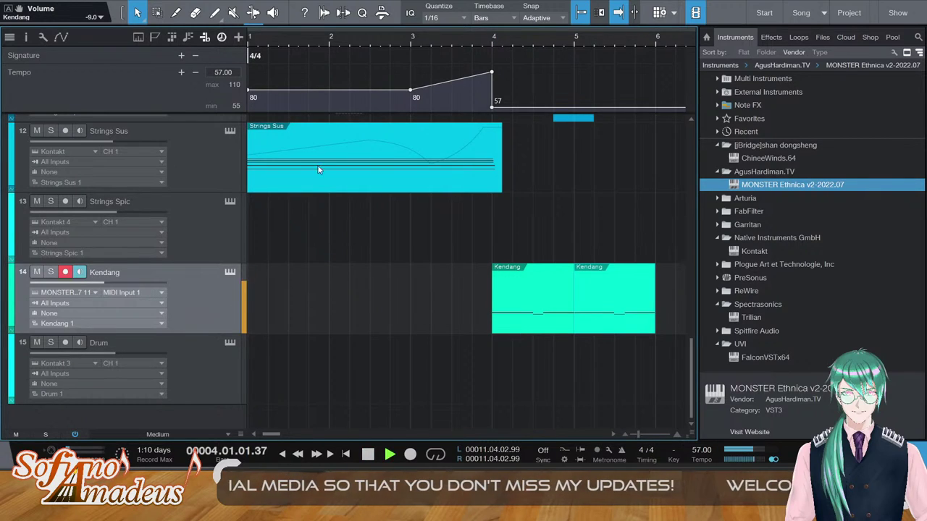
left_click(228, 272)
key("space")
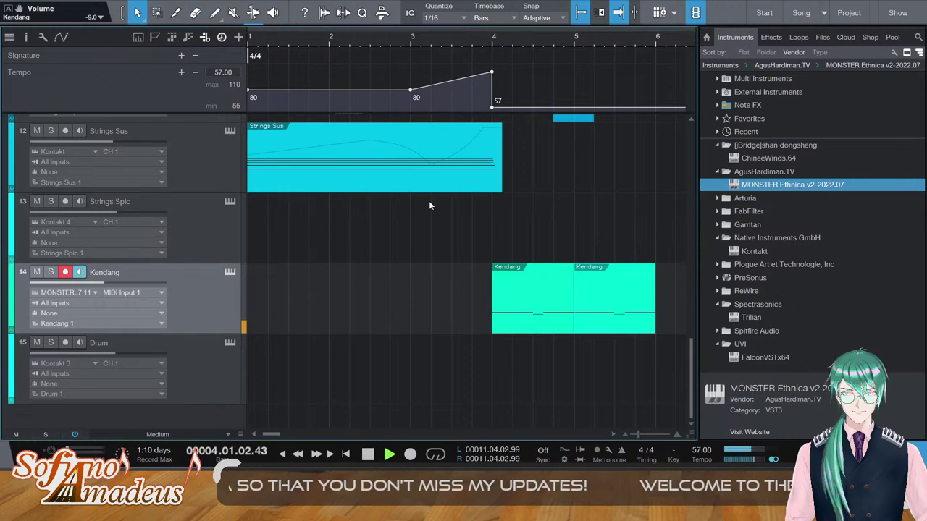
double_click(599, 309)
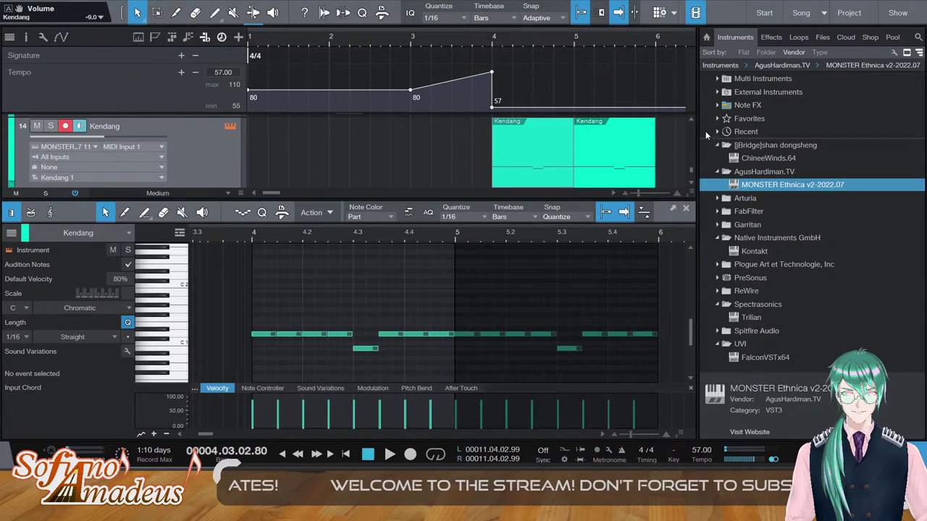
Play the song from bar 4 and lower the Kendang track's volume to -15.6 dB
left_click(495, 38)
key("space")
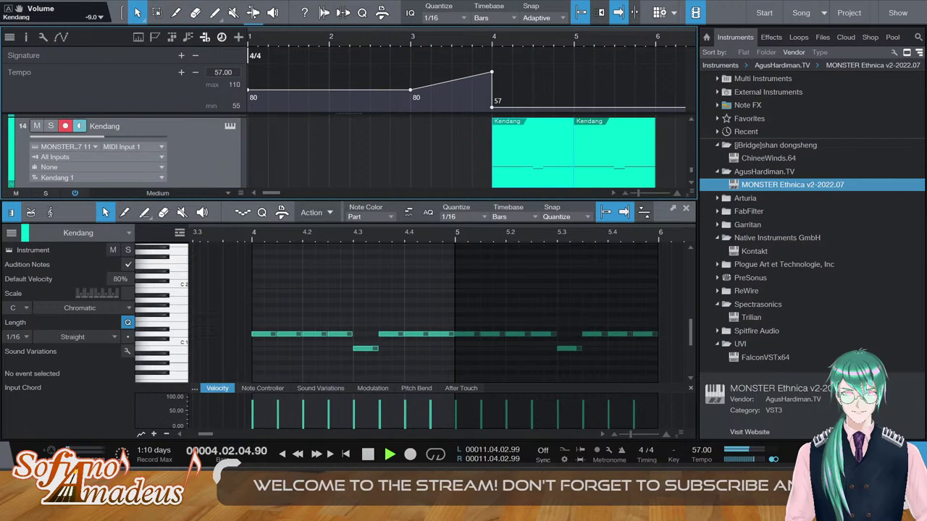
key("F2")
left_click_drag(110, 282, 105, 282)
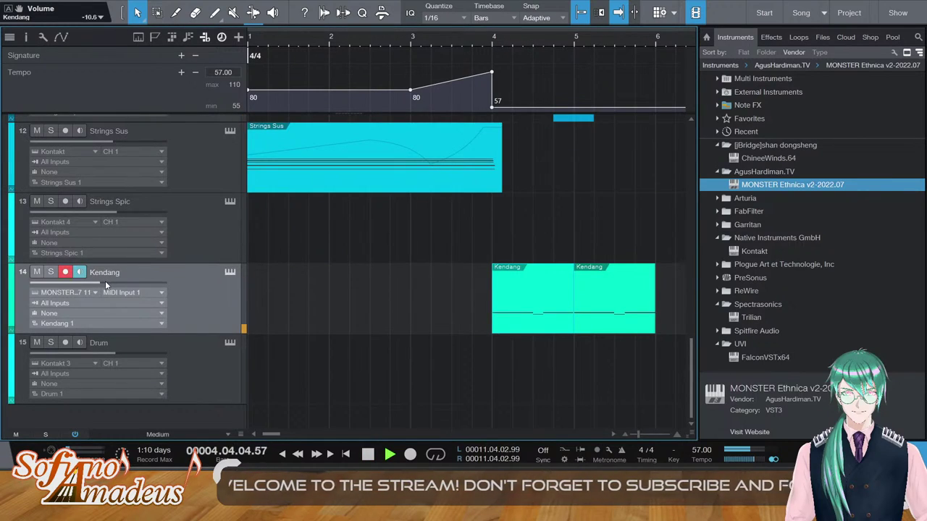
key("F2")
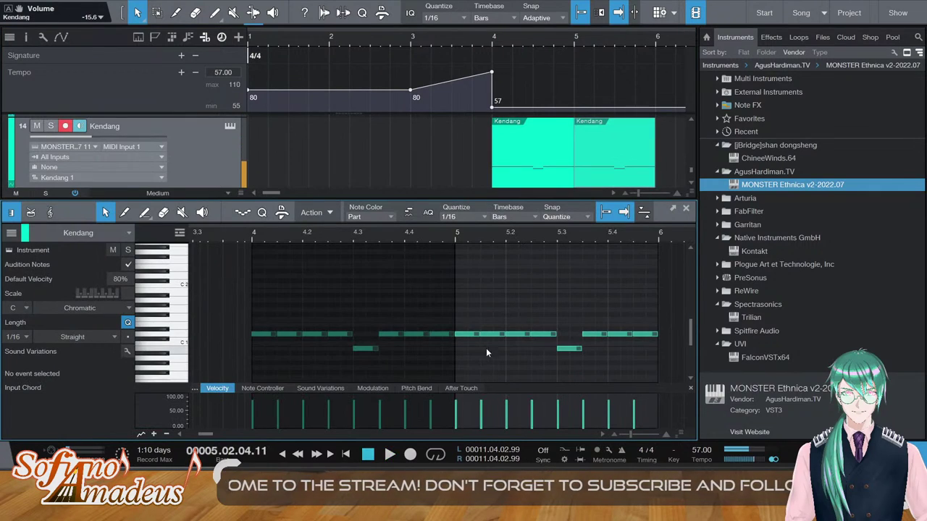
key("space")
Duplicate the bar 5 Kendang part three times so that the parts run through bar 8
key("F2")
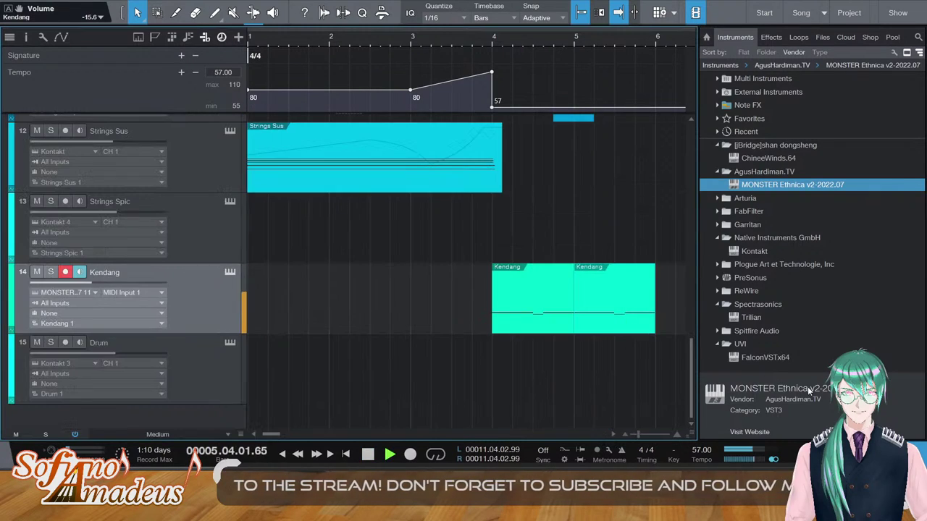
key("d")
key("F5")
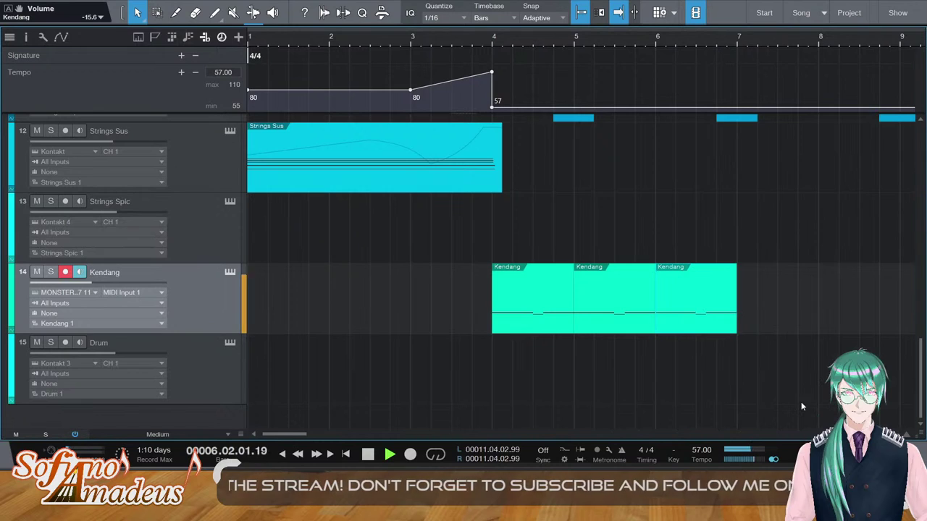
key("d")
key("d")
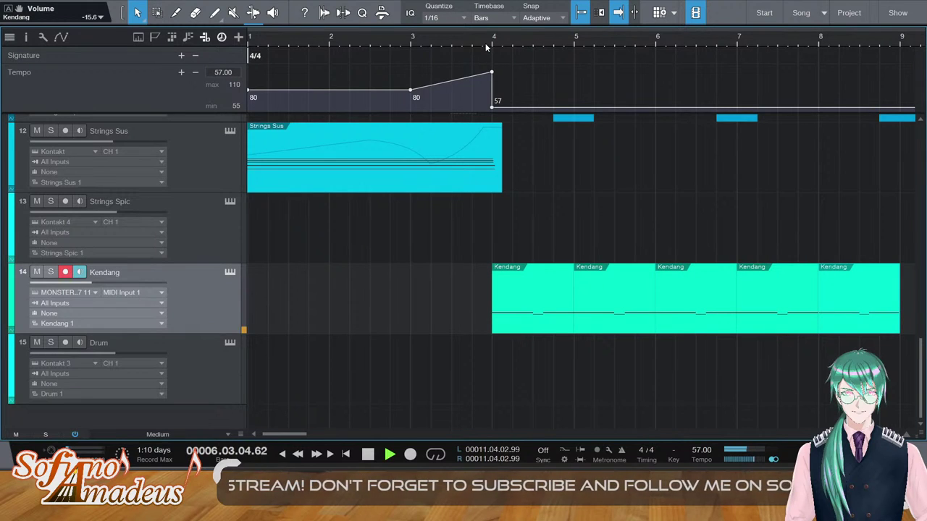
In the first Kendang part, raise the bar 4 beat 2 note to E1 and audition it
key("space")
double_click(534, 293)
left_click(317, 334)
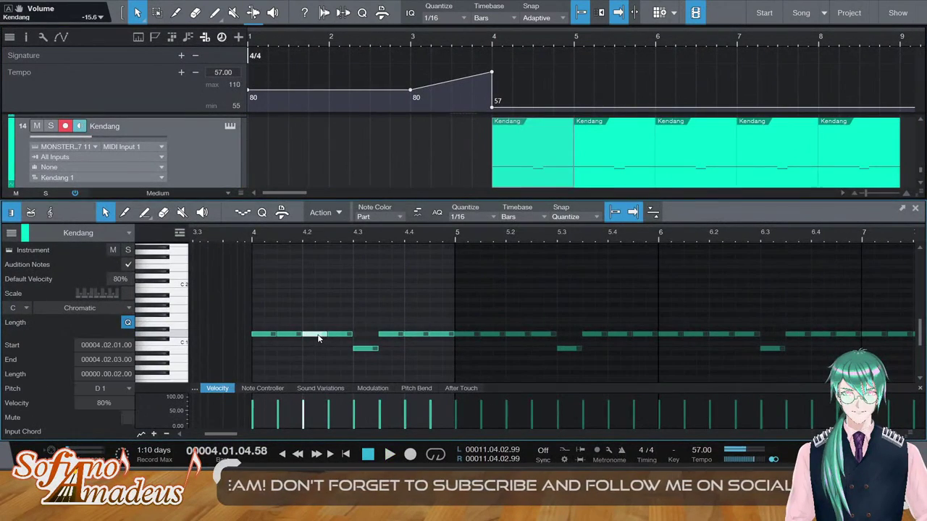
key("Up")
key("Up")
key("Up")
key("Up")
key("Up")
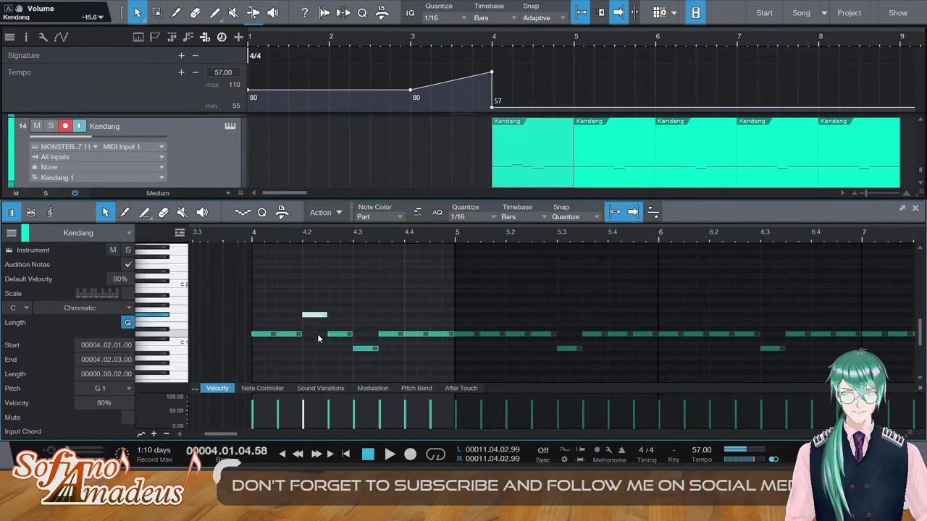
key("Down")
key("Down")
key("Down")
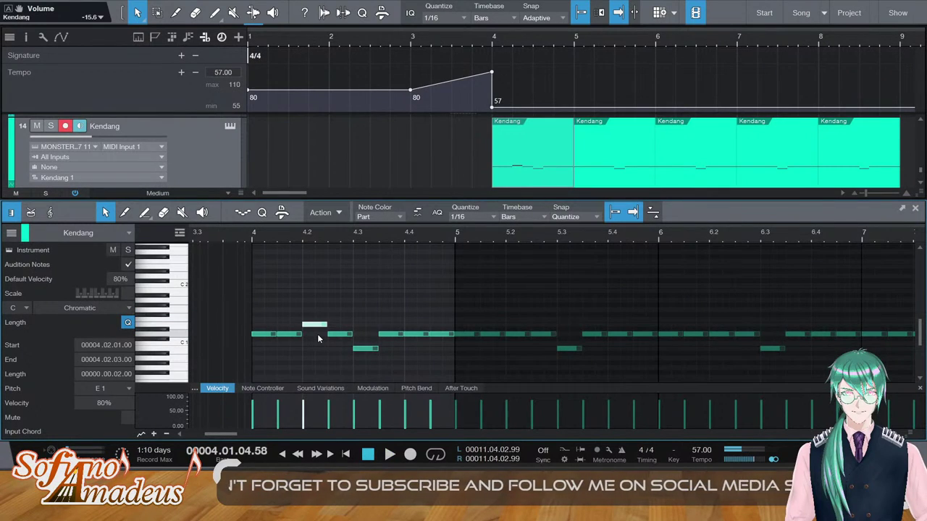
key("space")
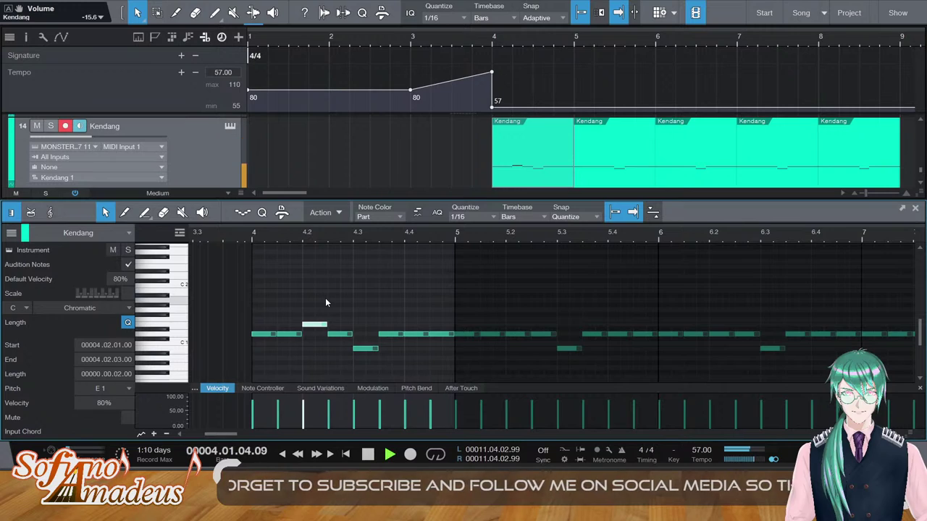
Raise the Kendang note on beat 4 of bar 4 to E1 and play the pattern
key("space")
left_click(418, 333)
left_click_drag(418, 333, 417, 324)
key("space")
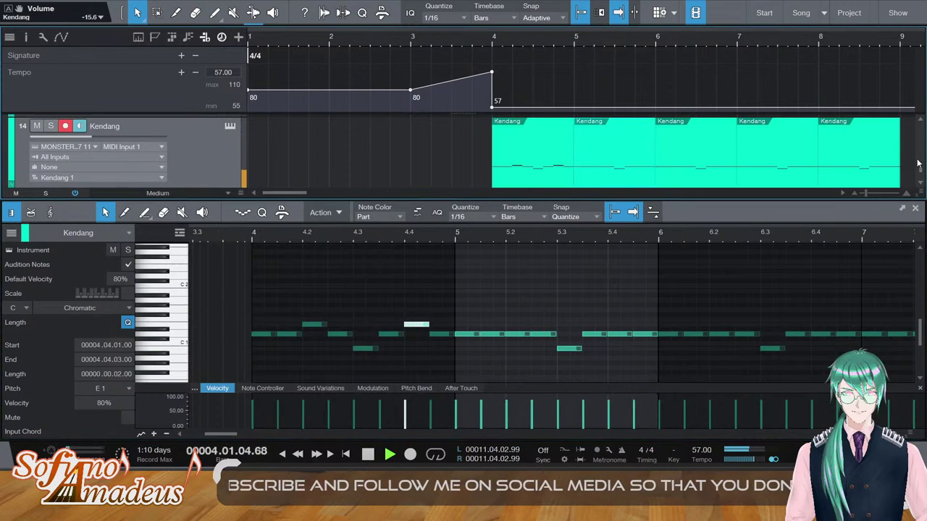
Delete the old Kendang copies in bars 5 to 8 and replace them with duplicates of the revised bar 4 part
left_click_drag(889, 154, 633, 168)
key("Delete")
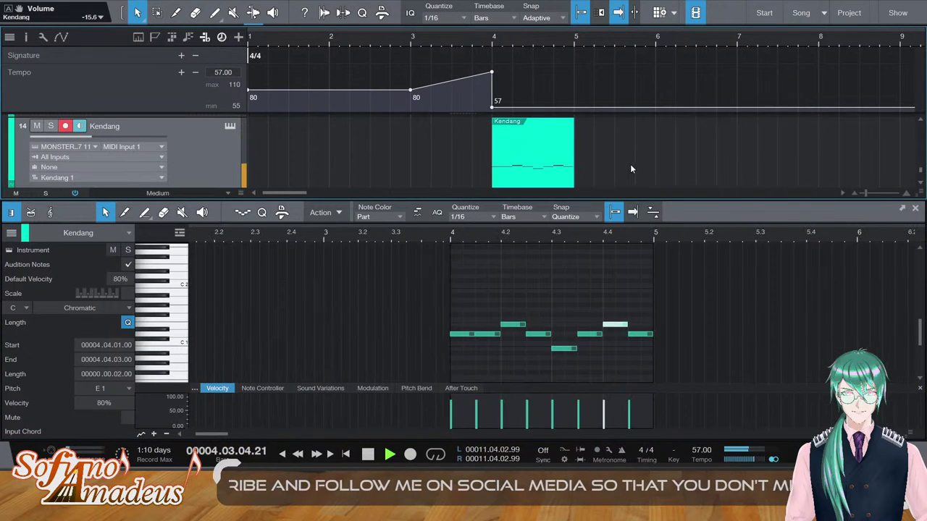
left_click(500, 167)
key("d")
key("d")
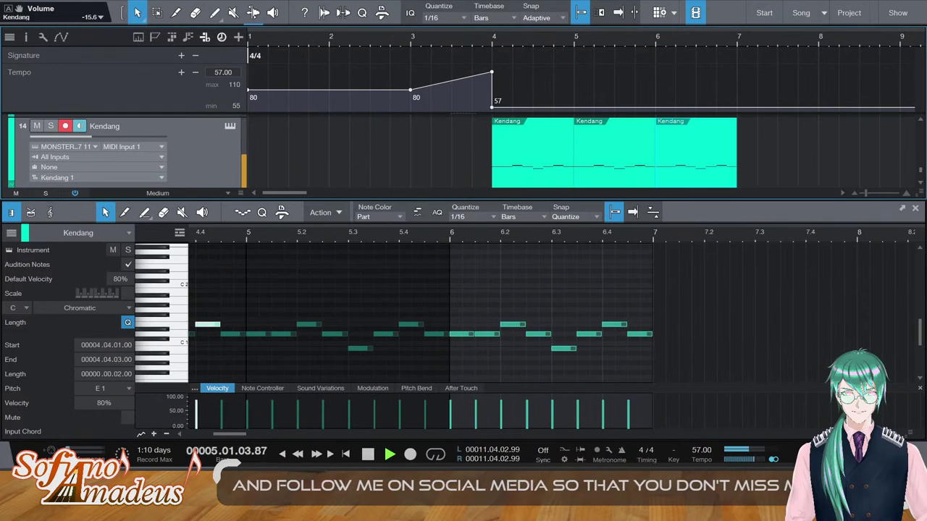
key("F2")
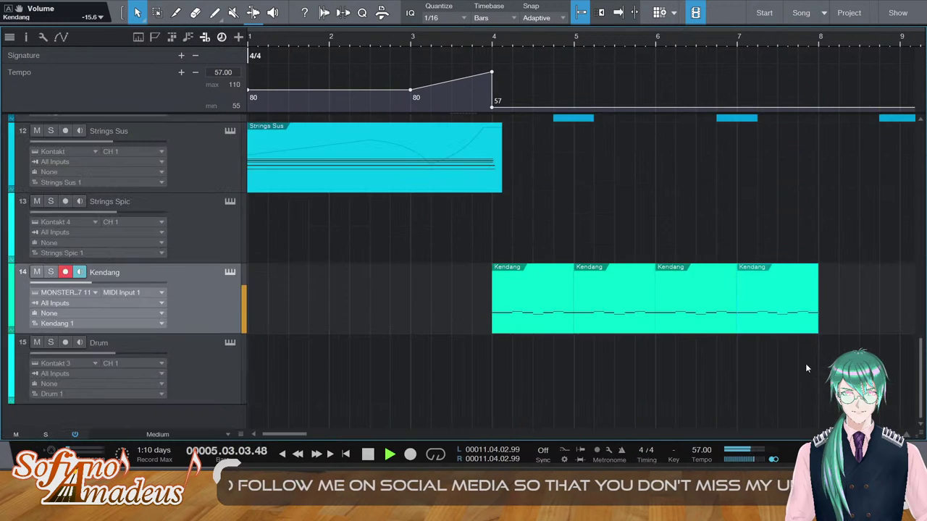
scroll(757, 311, "up", 5)
scroll(757, 311, "down", 4)
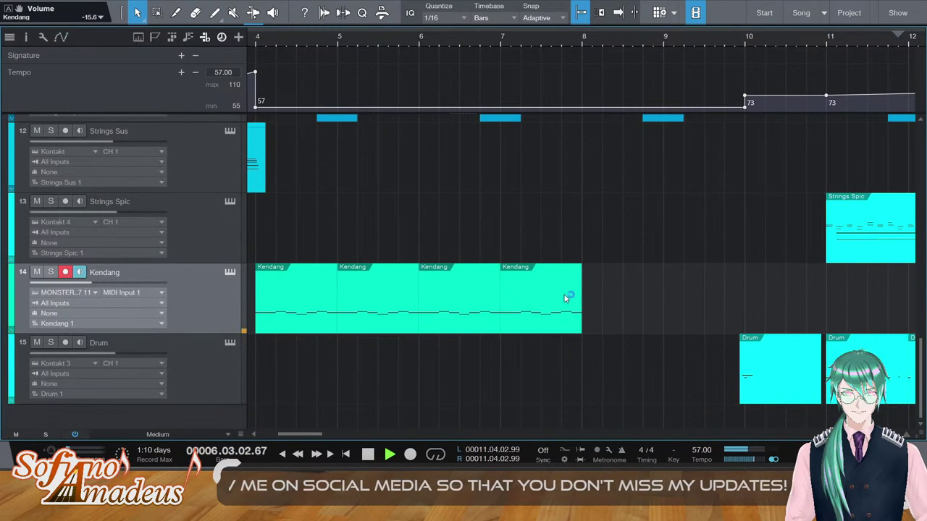
left_click(566, 298)
key("d")
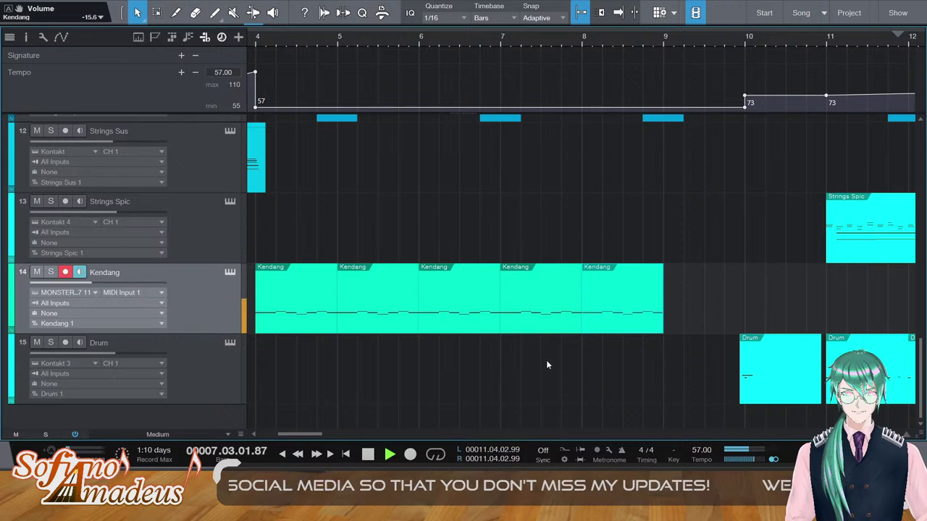
In the bar 8 Kendang part, split the second eighth note into two sixteenths, move them to F1, and audition them
double_click(627, 314)
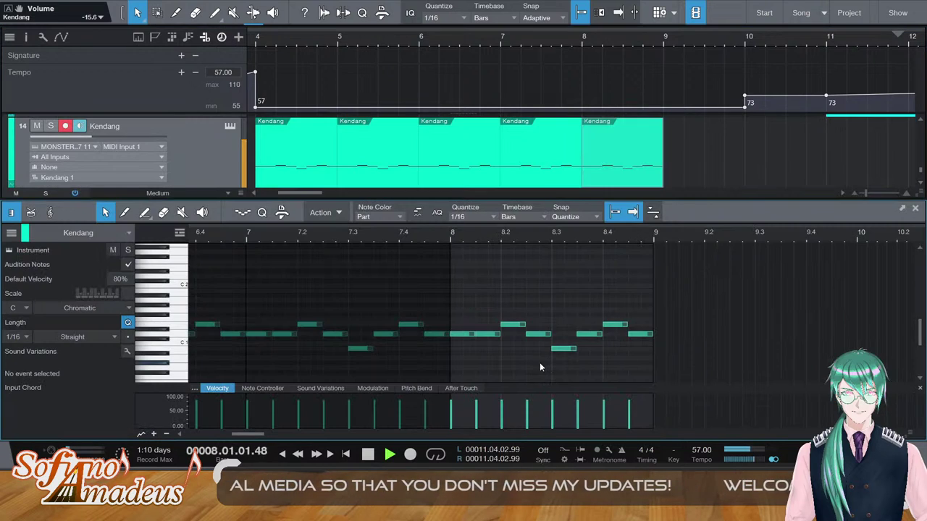
key("space")
left_click(493, 334)
mouse_move(493, 337)
left_mouse_down()
mouse_move(487, 326)
mouse_move(497, 319)
mouse_move(485, 320)
mouse_move(494, 320)
left_mouse_up()
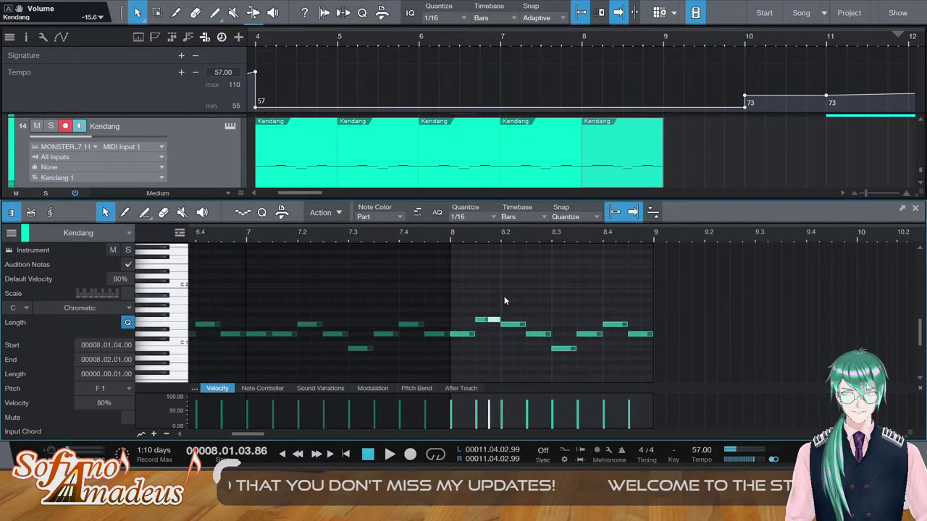
key("space")
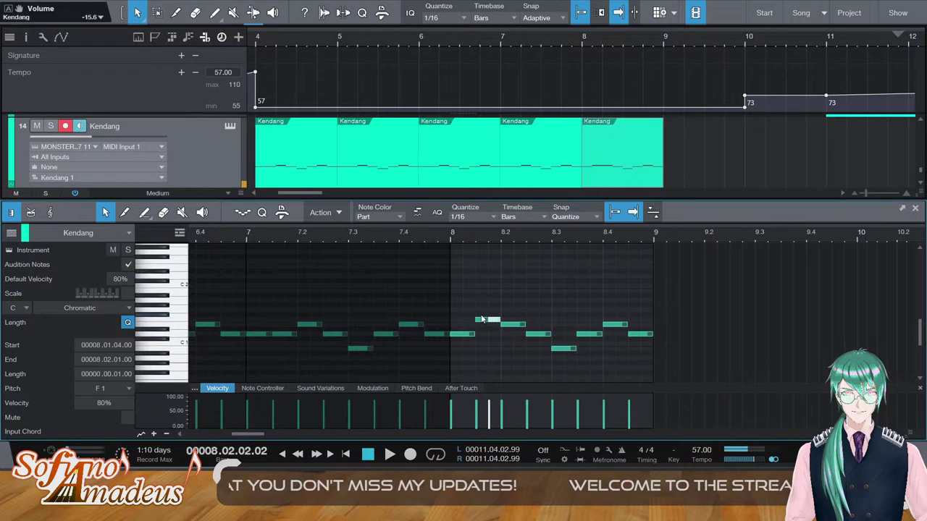
Move the two sixteenth notes before beat 2 of bar 8 to E1 and audition them
left_click(493, 314)
left_click(496, 320)
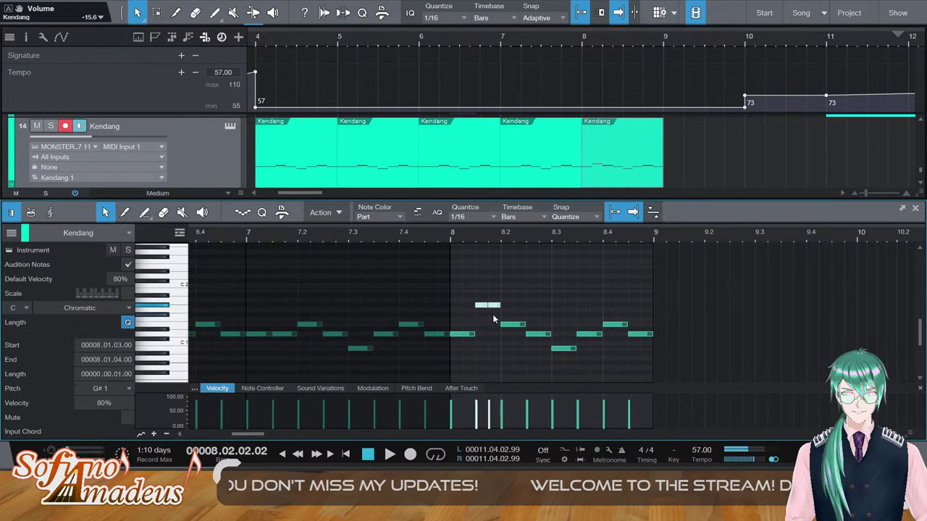
key("Down")
key("space")
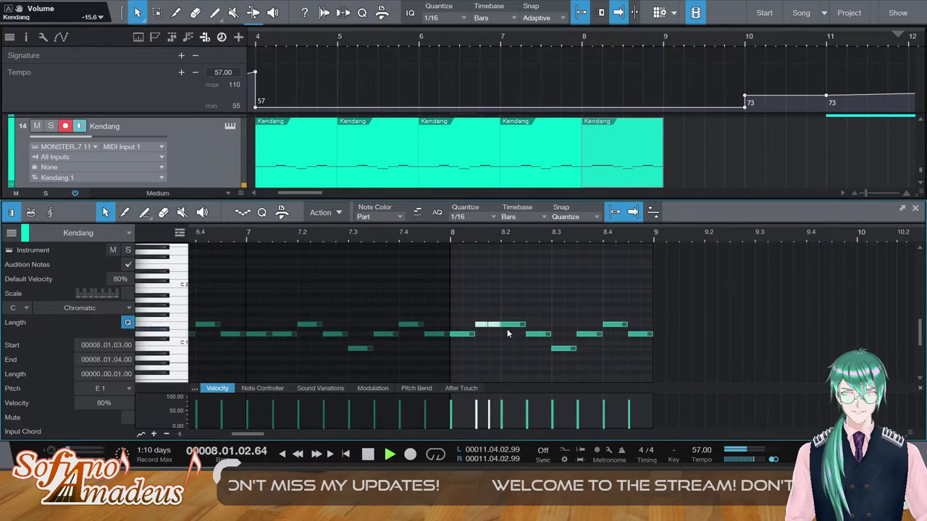
Set the bar 8 beat 2 note to D#1 and the following eighth note to E1, auditioning each change
key("space")
left_click(519, 324)
key("Down")
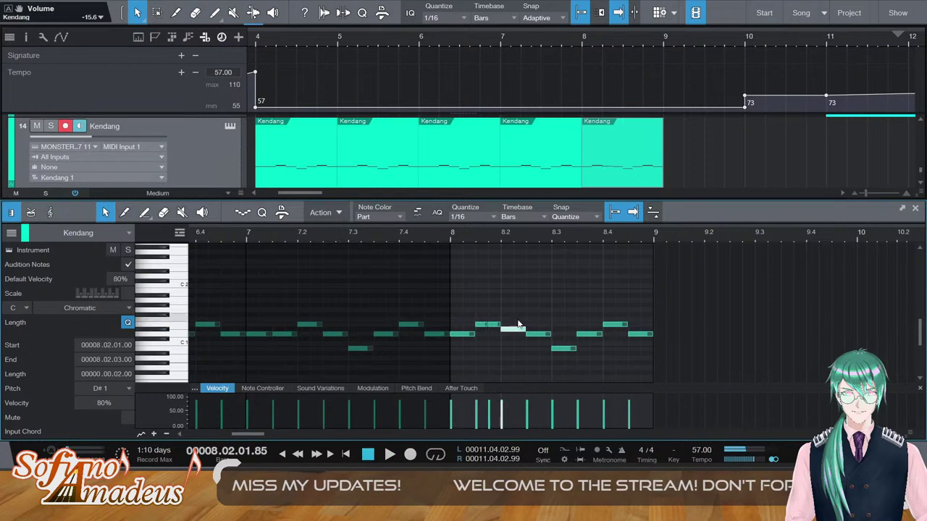
key("space")
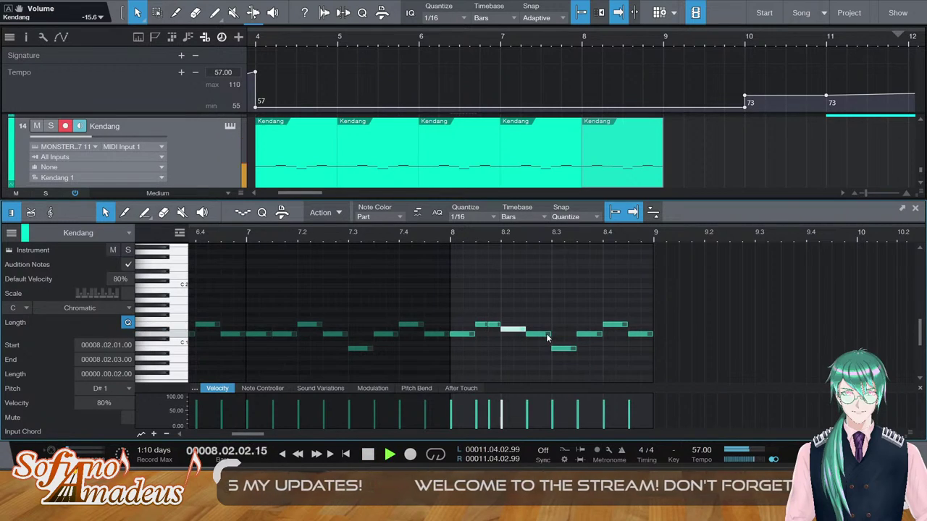
key("space")
left_click(541, 334)
key("Up")
key("Up")
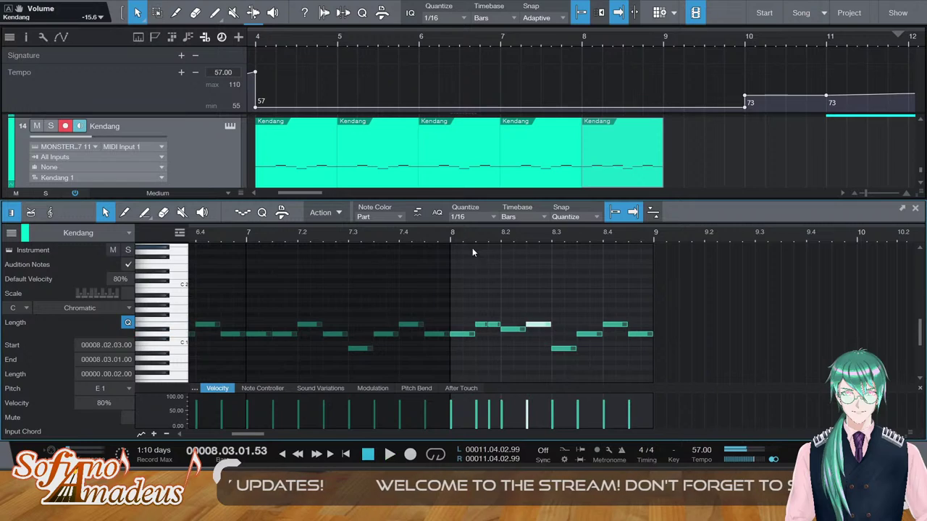
key("space")
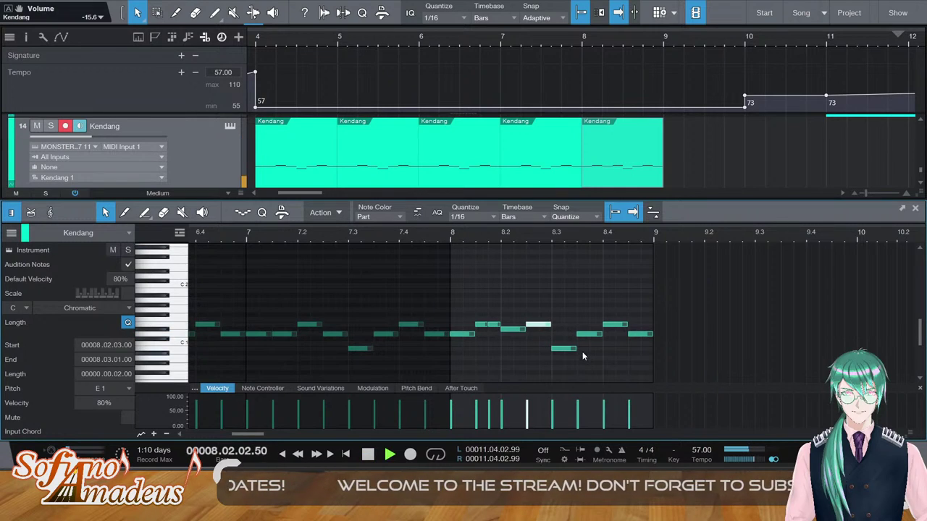
Split the D1 eighth note before beat 4 of bar 8 into two sixteenths, audition it, and select the beat 4 note
key("space")
left_click_drag(600, 334, 593, 334)
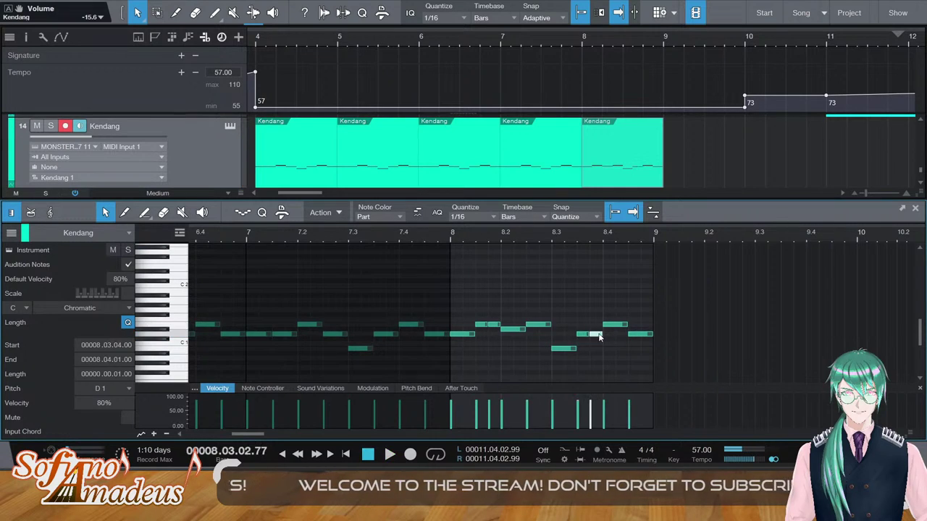
key("space")
left_click(618, 326)
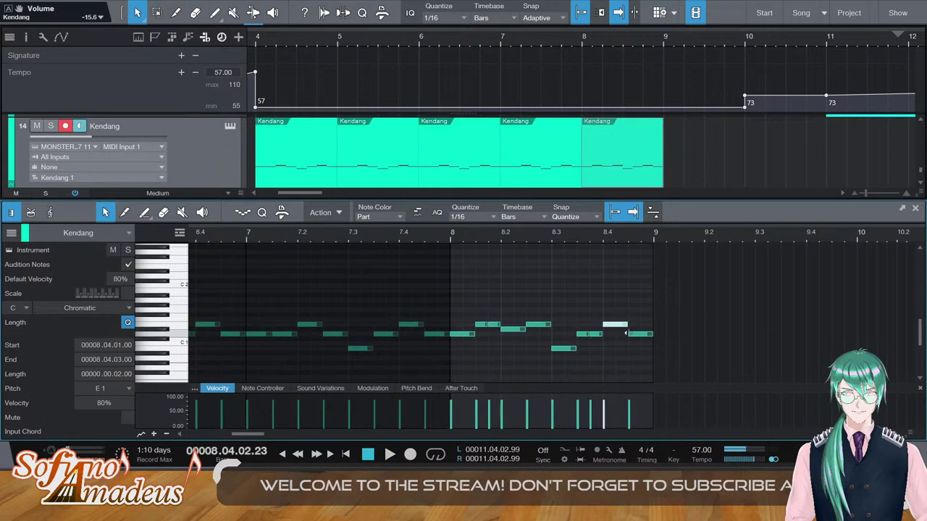
Set the bar 8 beat 4 note to D#1 and the final eighth note to E1, and audition the result
key("Down")
left_click(632, 333)
key("Up")
key("Up")
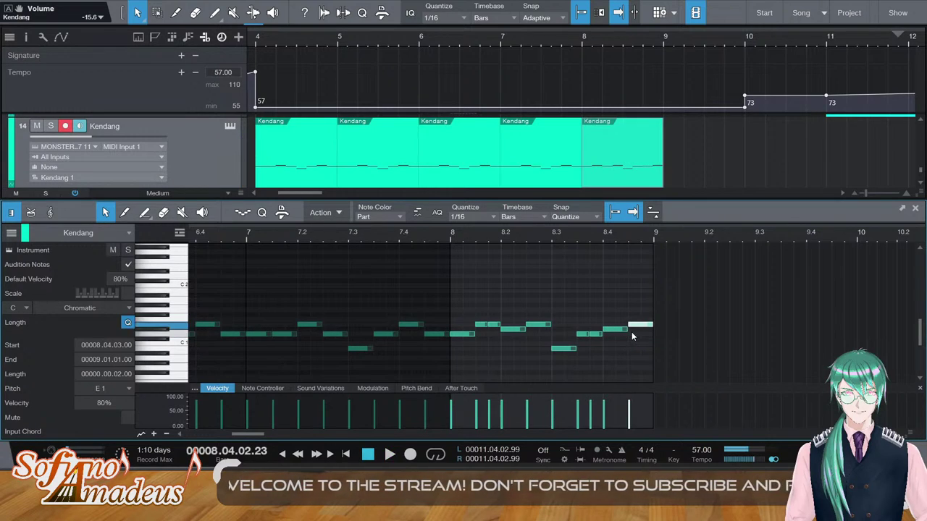
key("space")
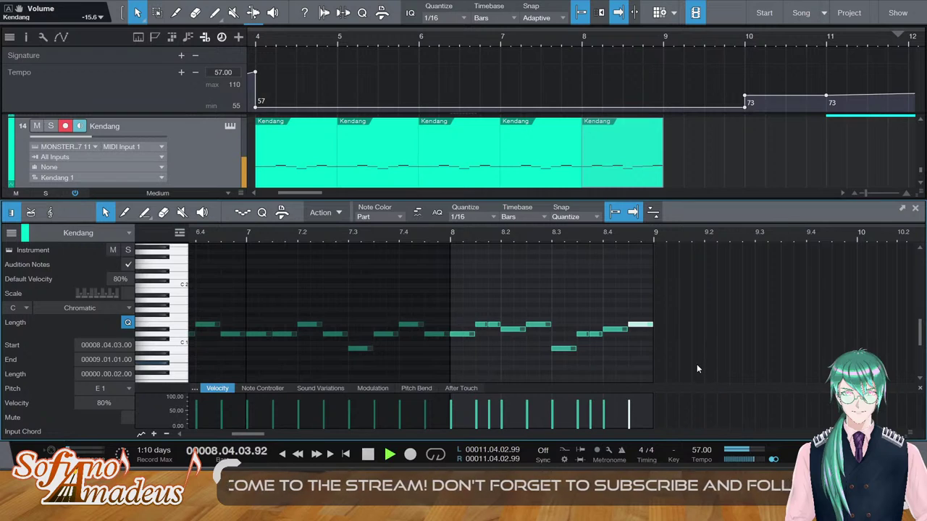
key("space")
Duplicate the varied bar 8 Kendang part into bar 9 and play it back
key("F2")
key("d")
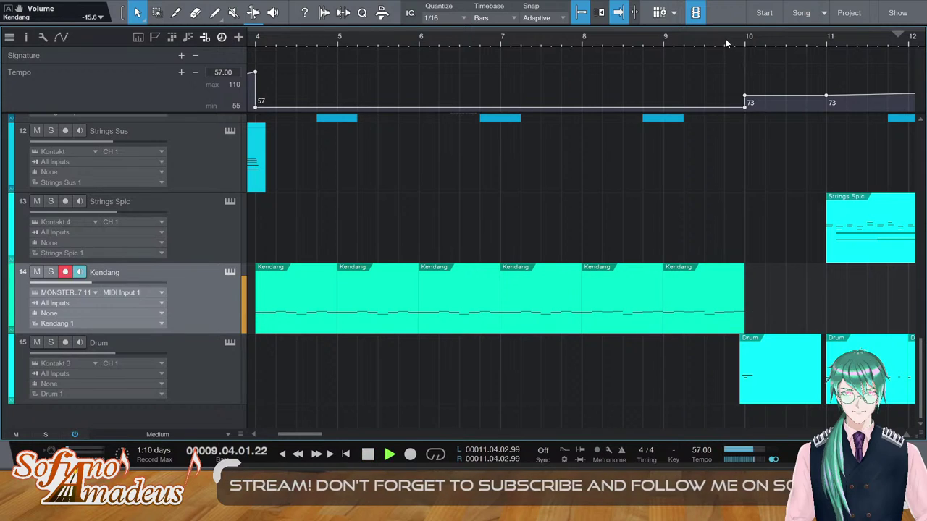
key("space")
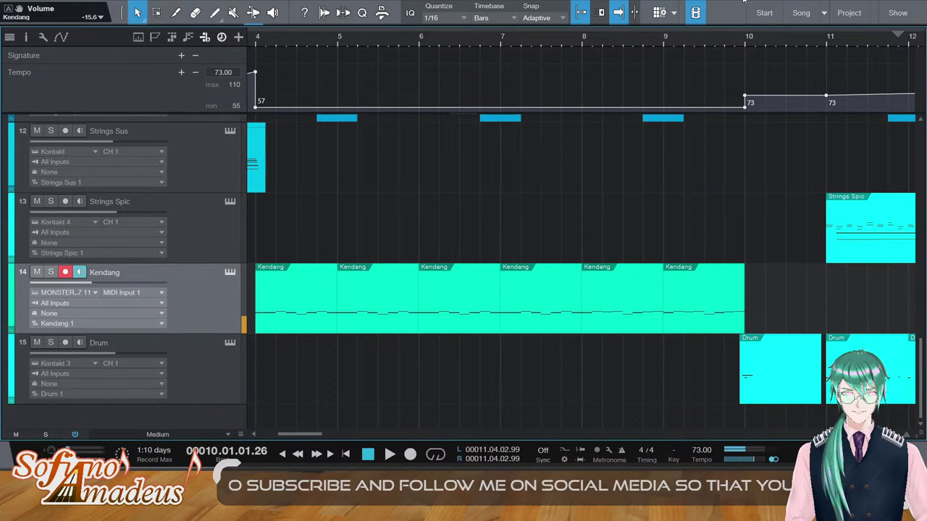
Create a Kendang part in bar 10 with a single D1 sixteenth note on beat 1, and audition it
double_click(755, 287)
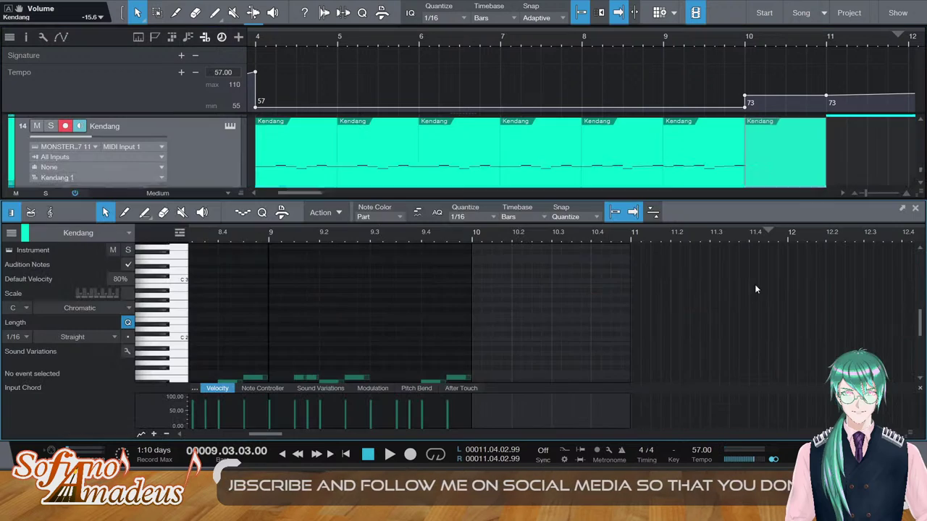
double_click(475, 343)
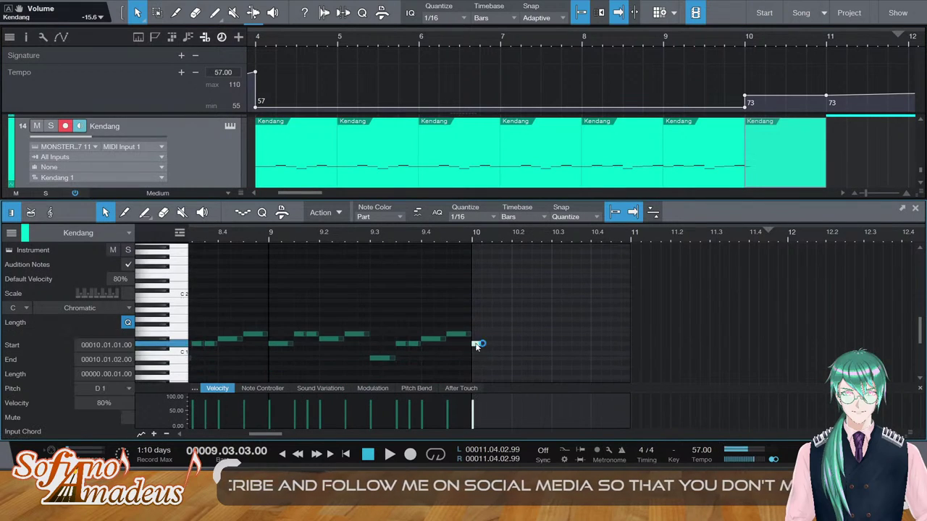
key("space")
key("F2")
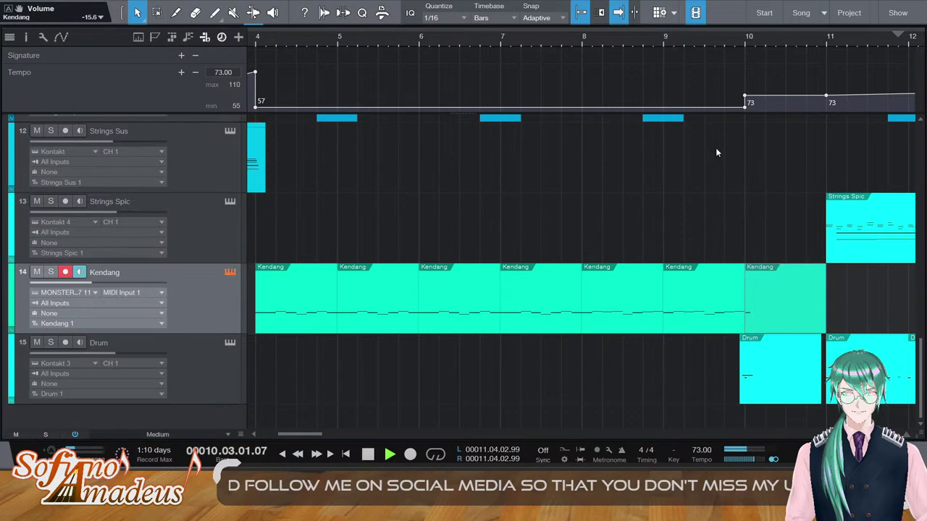
key("space")
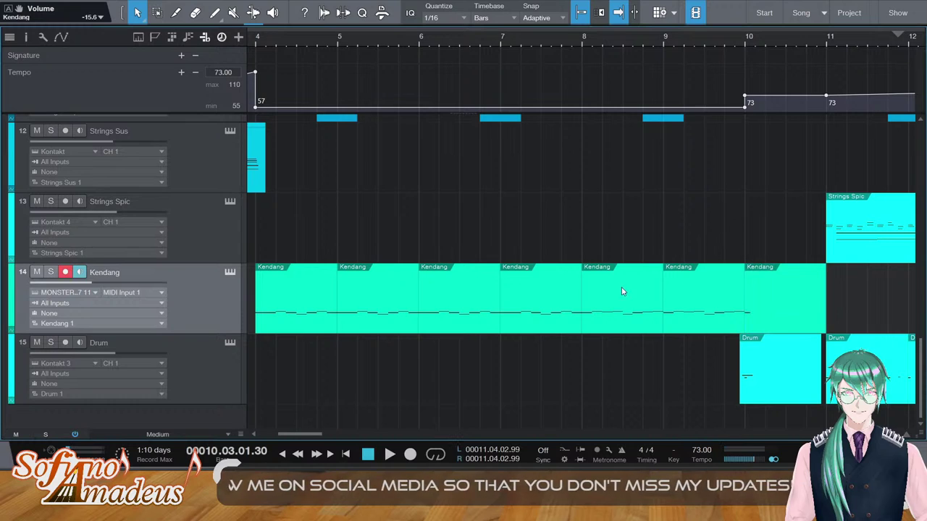
Paste the Kendang pattern at bar 11, repeat it up to bar 23, and listen to it with the full arrangement
left_click(828, 43)
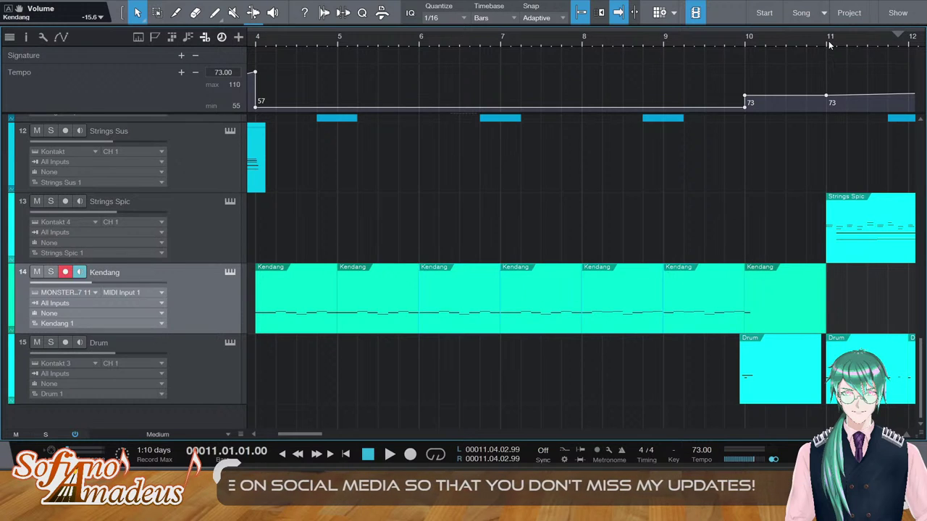
key("ctrl+v")
key("space")
left_click_drag(320, 435, 356, 434)
key("d")
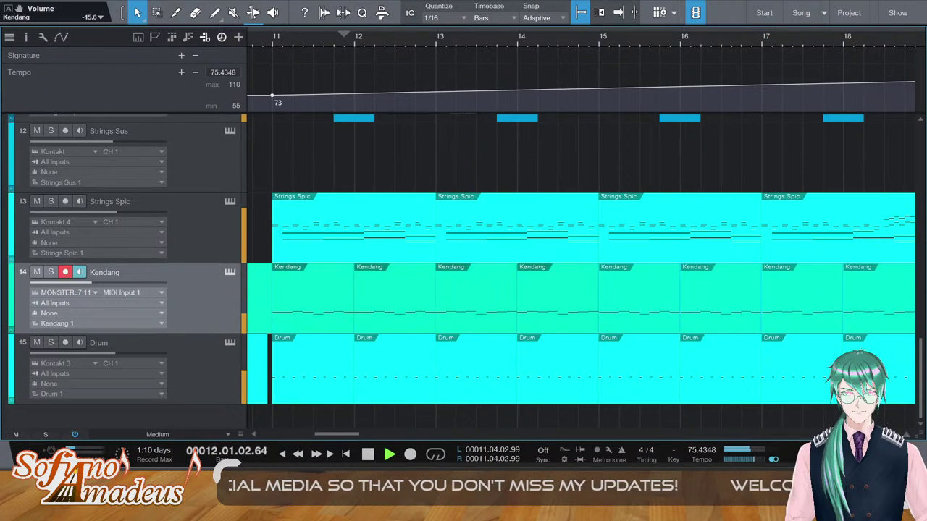
key("w")
key("w")
key("d")
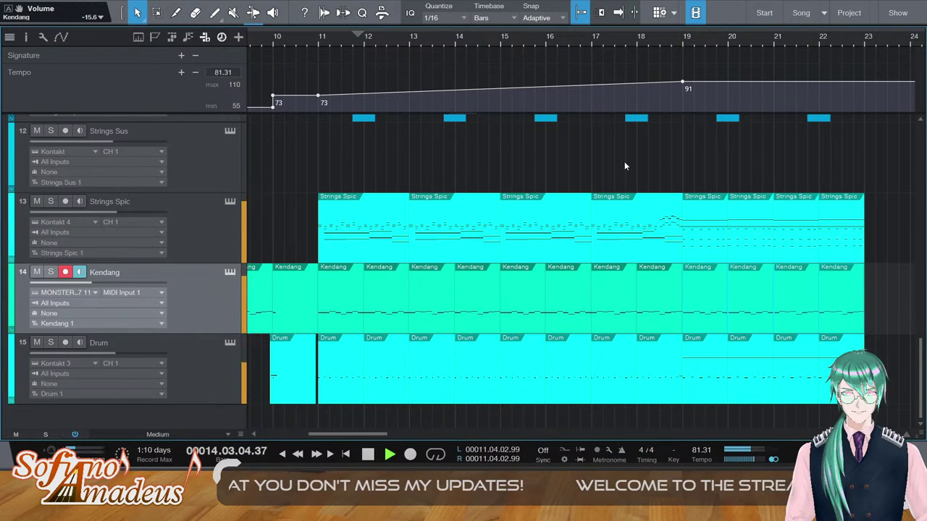
scroll(624, 161, "up", 6)
scroll(605, 157, "down", 5)
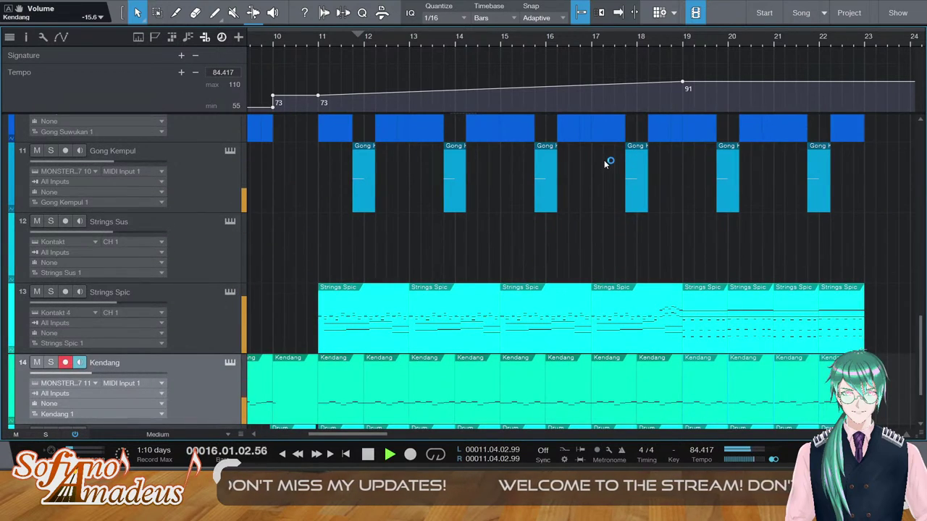
scroll(606, 162, "down", 2)
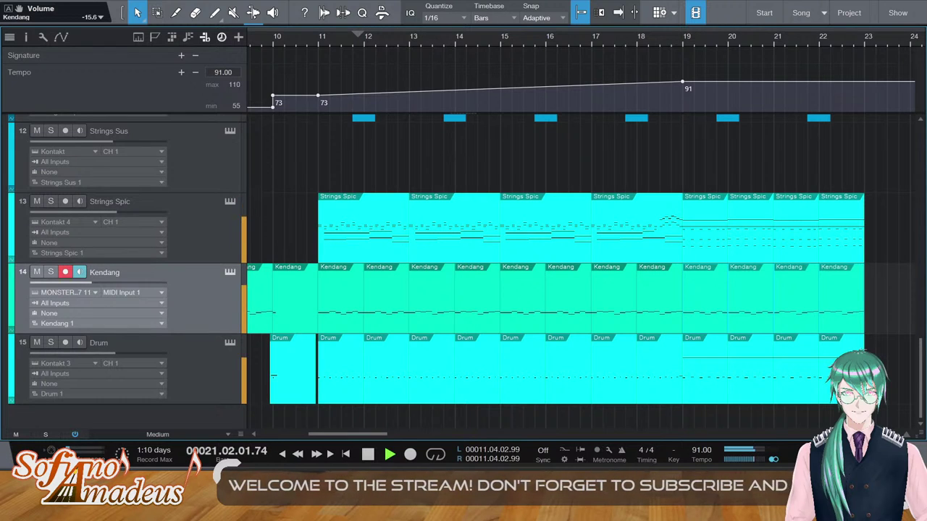
Stop playback and set the Kenong channel's pan to R40 in the mixer
key("F3")
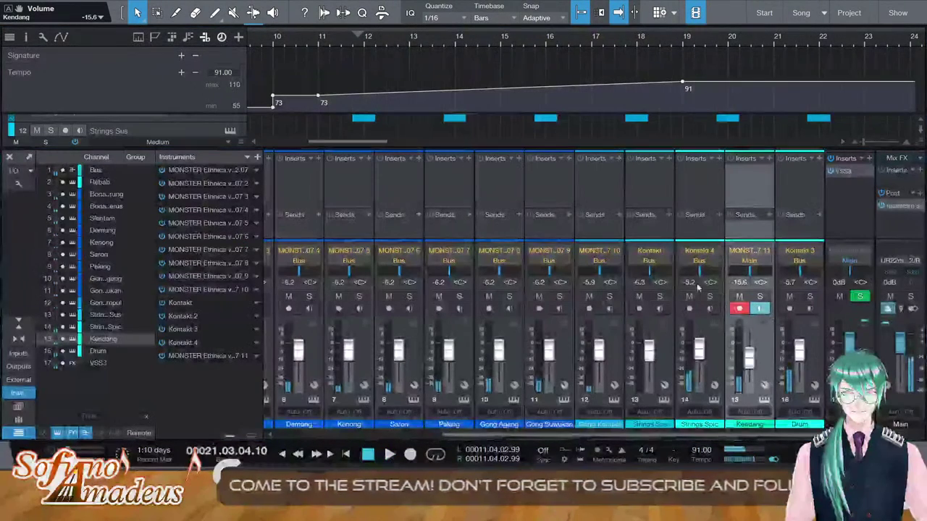
left_click_drag(437, 435, 244, 418)
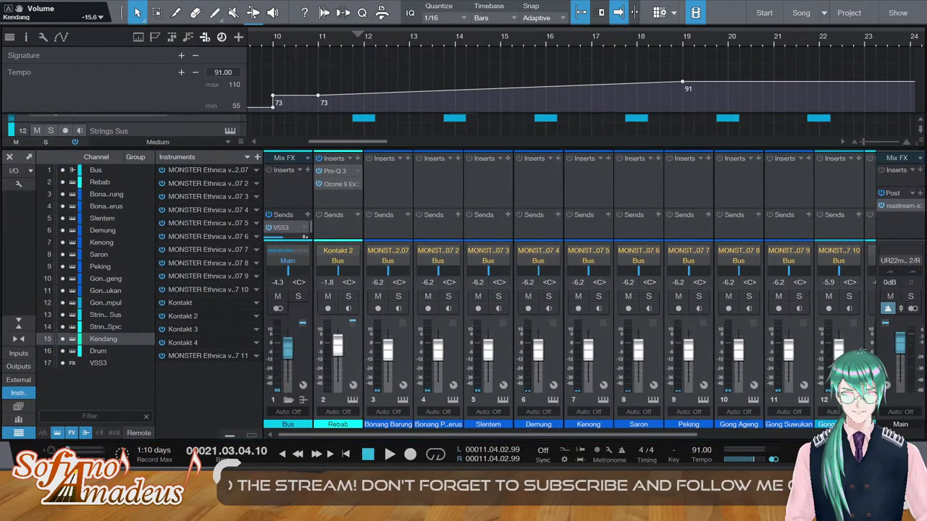
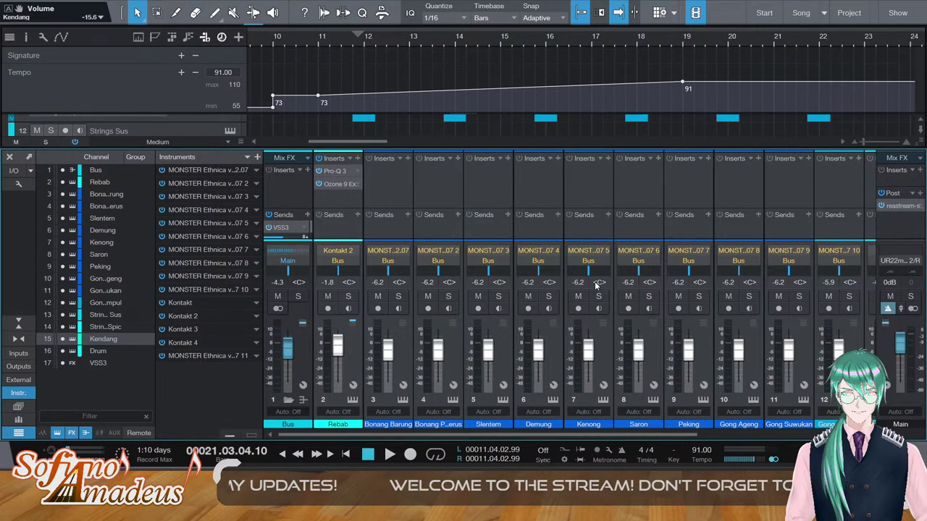
type("r")
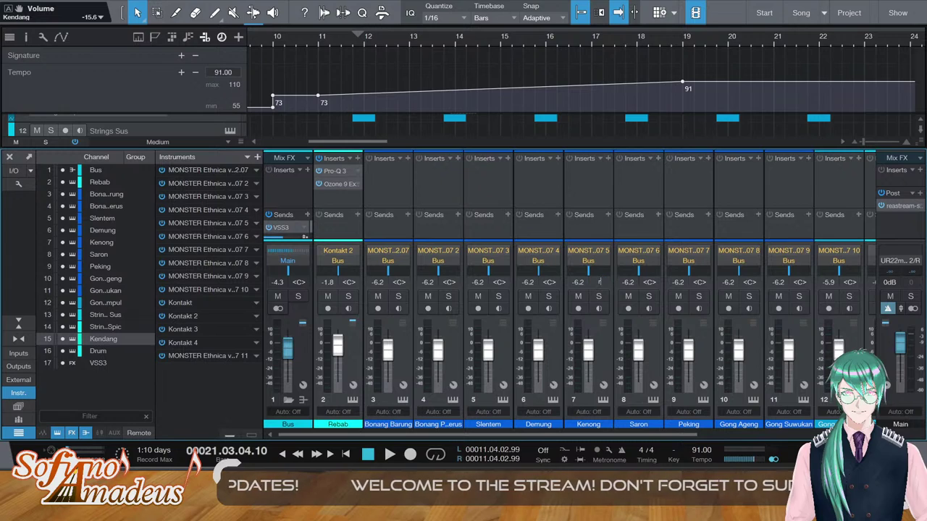
type("r40")
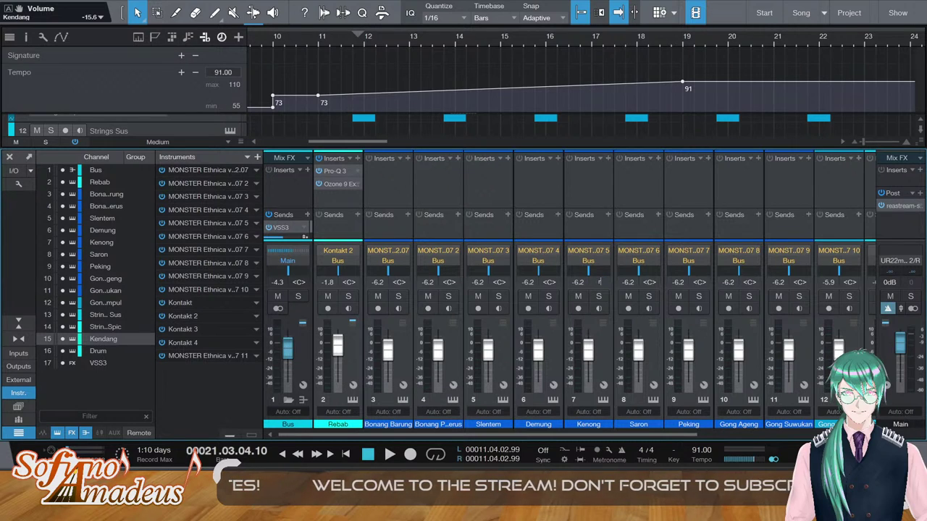
key("Return")
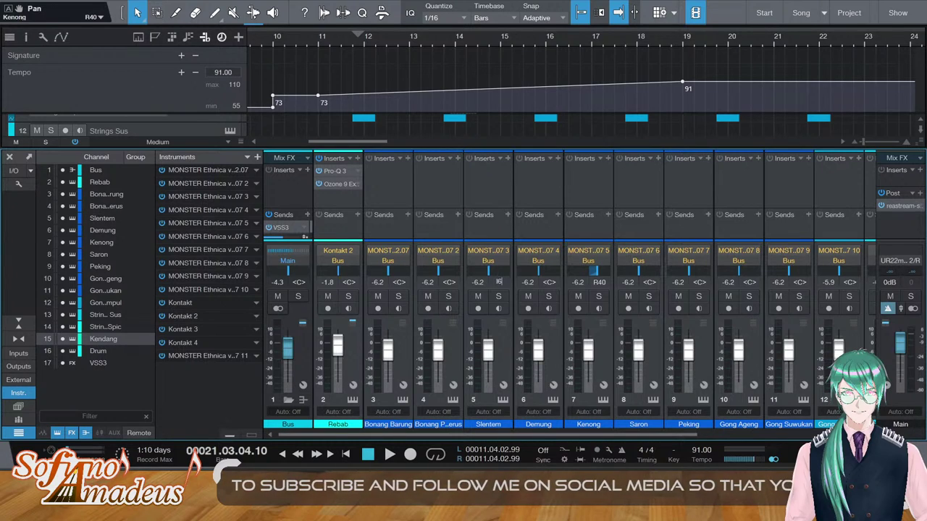
Widen the panning by setting Slentem to L60 and Kenong to R60
type("0")
key("Return")
type("r")
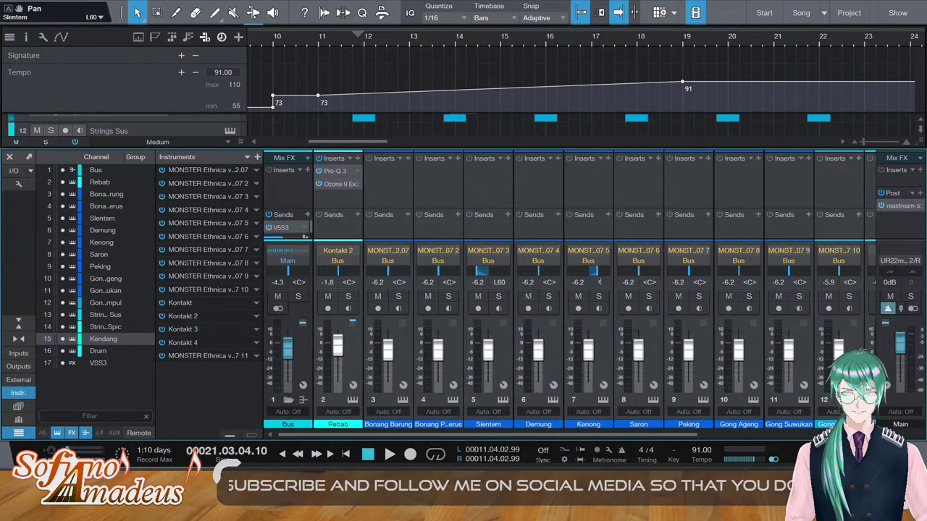
type("r60")
key("Return")
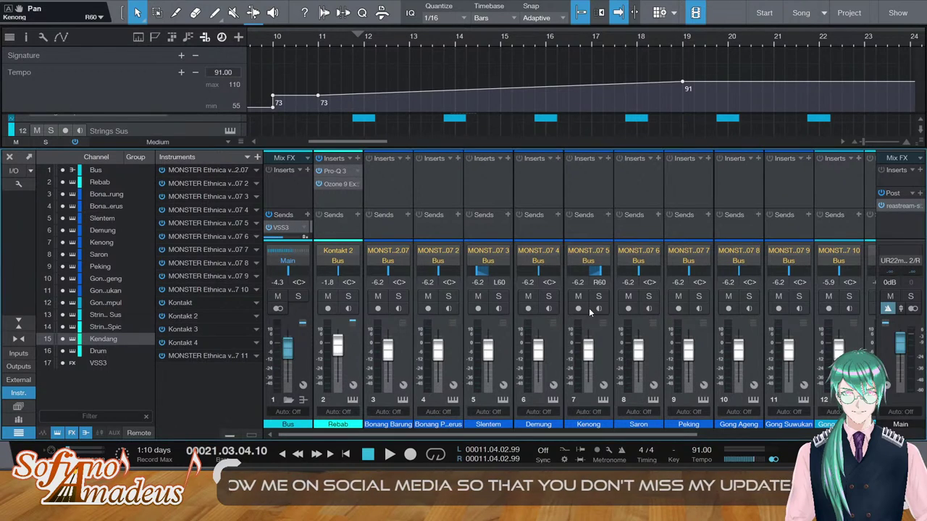
Set the Kenong pan to R40 and the Slentem pan to L40
left_click(594, 282)
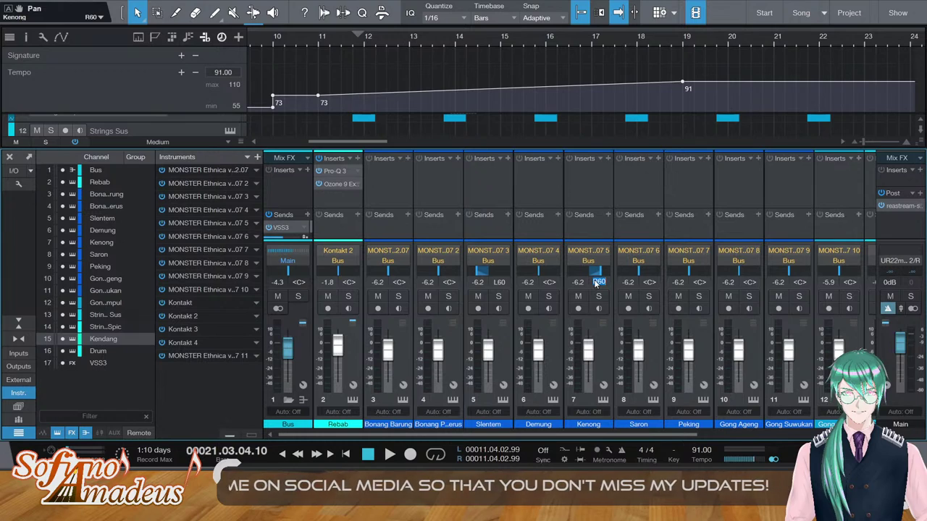
type("r40")
key("Return")
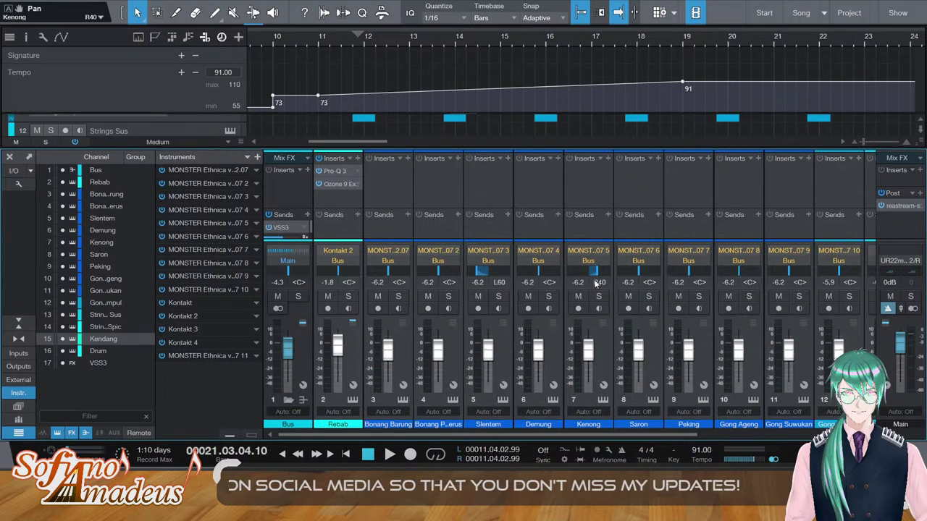
left_click(499, 282)
type("l40")
key("Return")
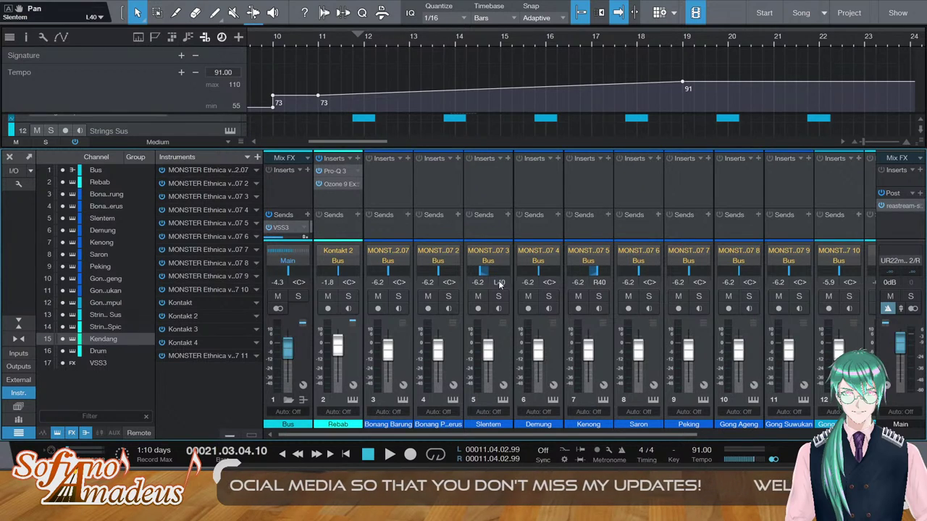
Pan the Bonang Panerus channel to R60 and the Bonang Barung channel to R30
left_click(449, 282)
type("r60")
key("Return")
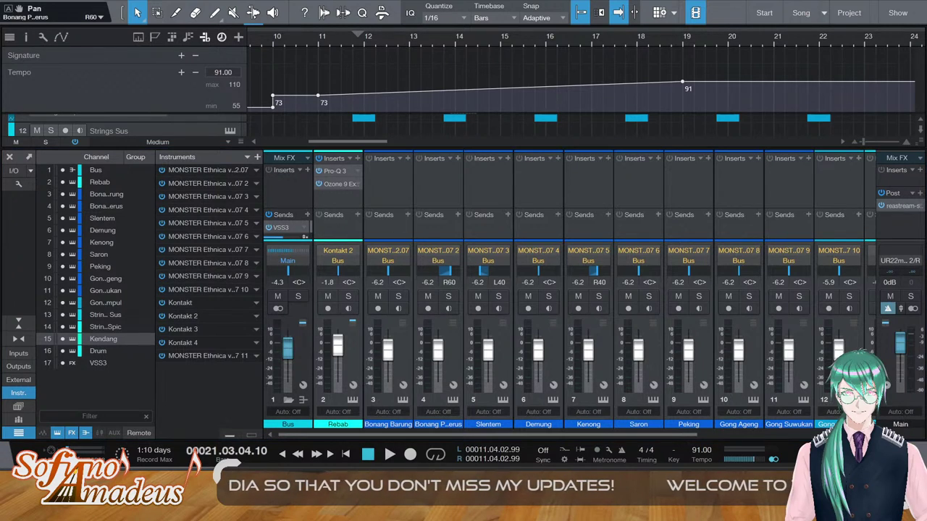
left_click(400, 283)
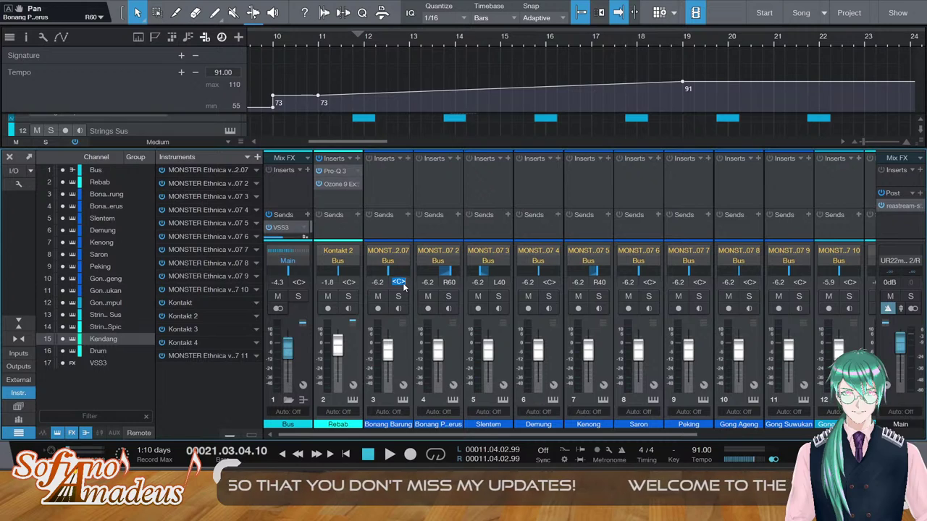
type("r")
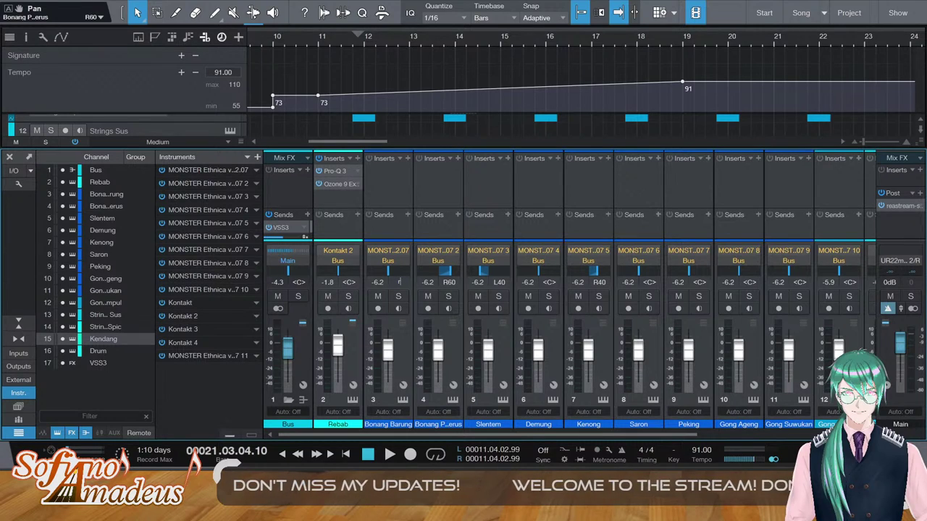
type("30")
key("Return")
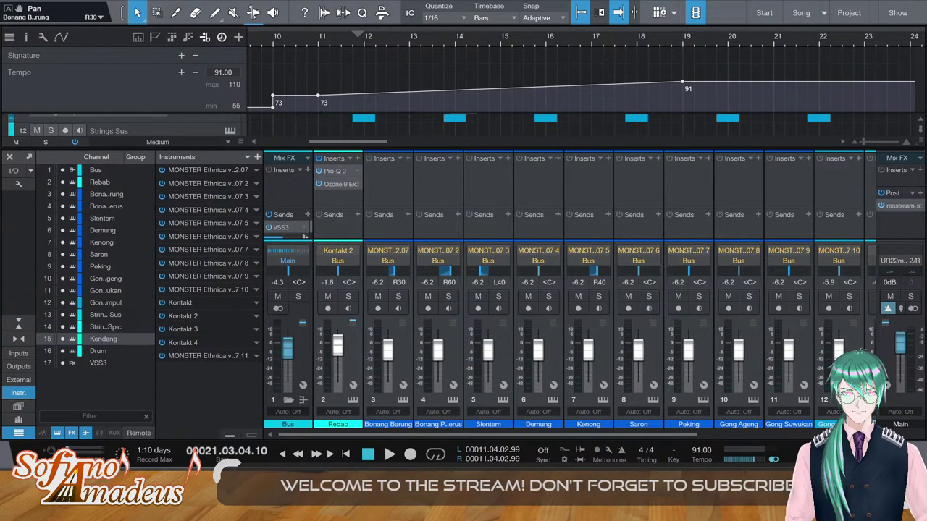
Set the Bonang Barung pan to L30 and the Bonang Panerus pan to L60
double_click(399, 281)
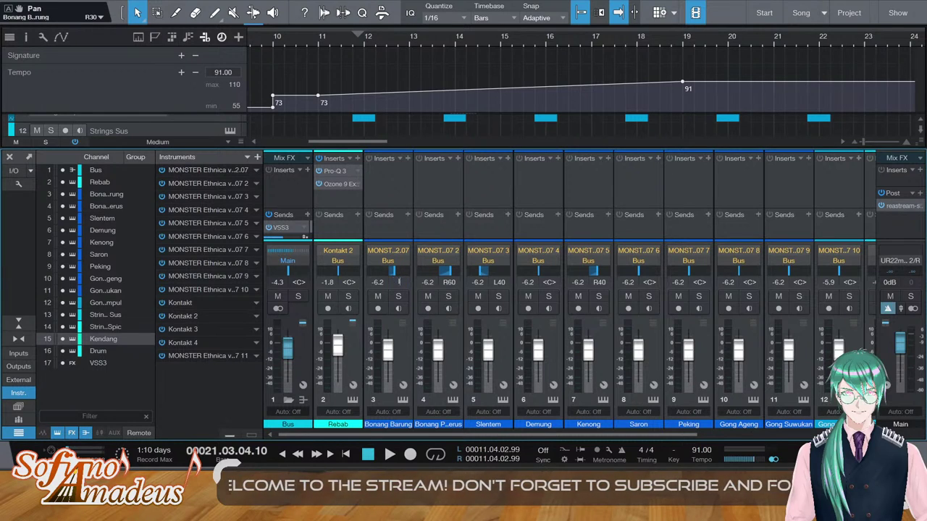
type("L30")
key("Return")
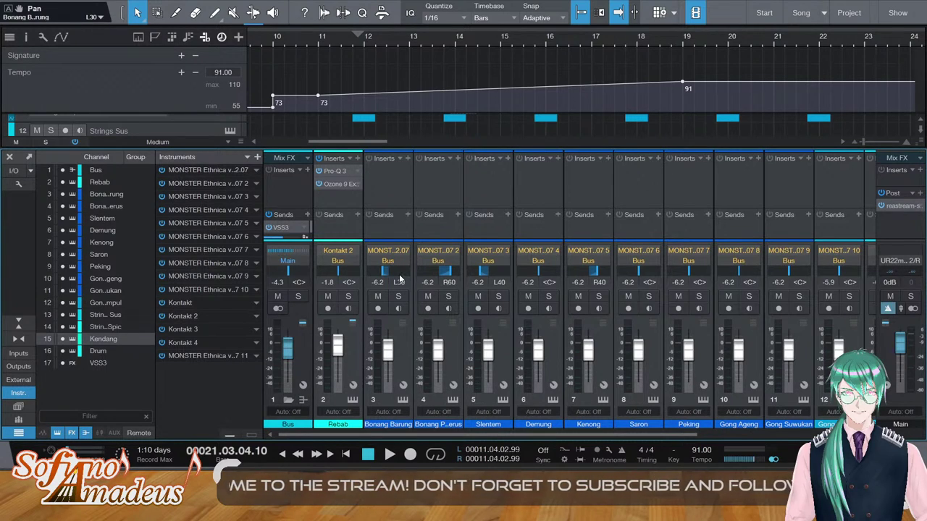
double_click(448, 282)
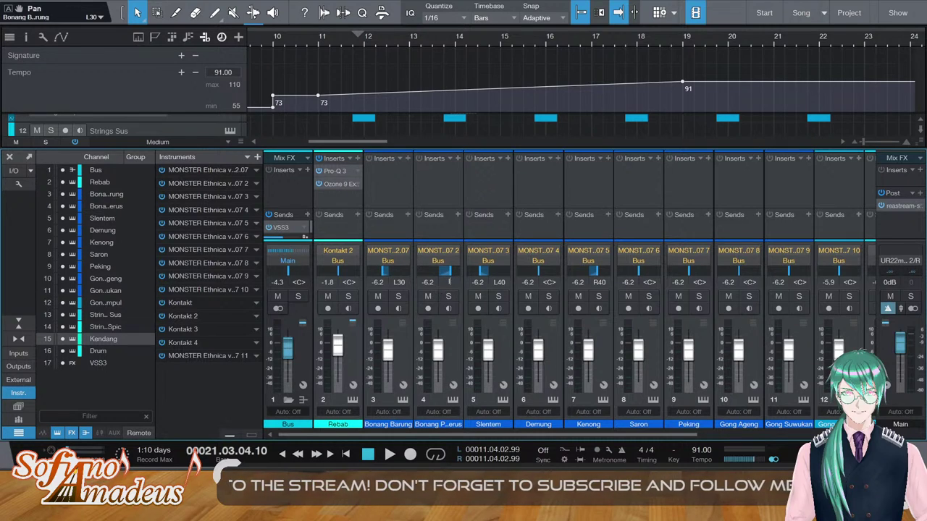
type("L60")
key("Return")
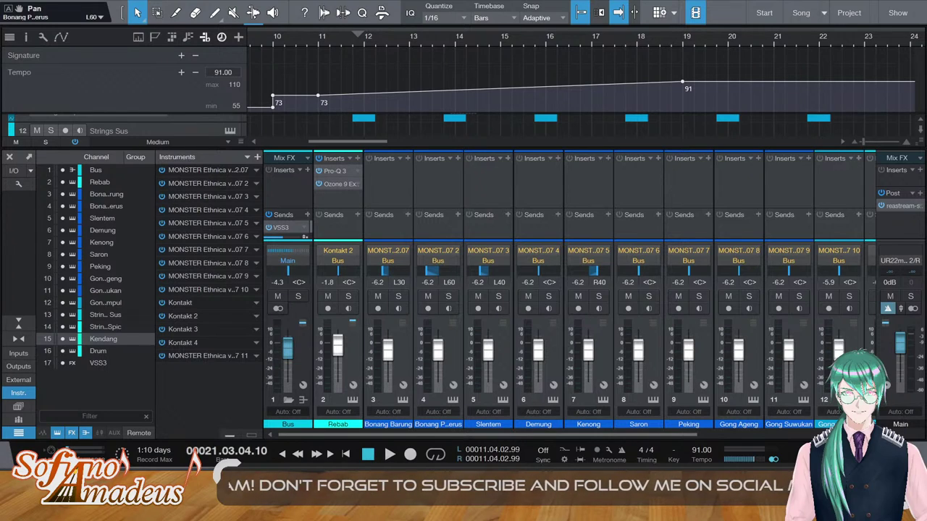
Set the Demung channel's pan to R40
double_click(548, 282)
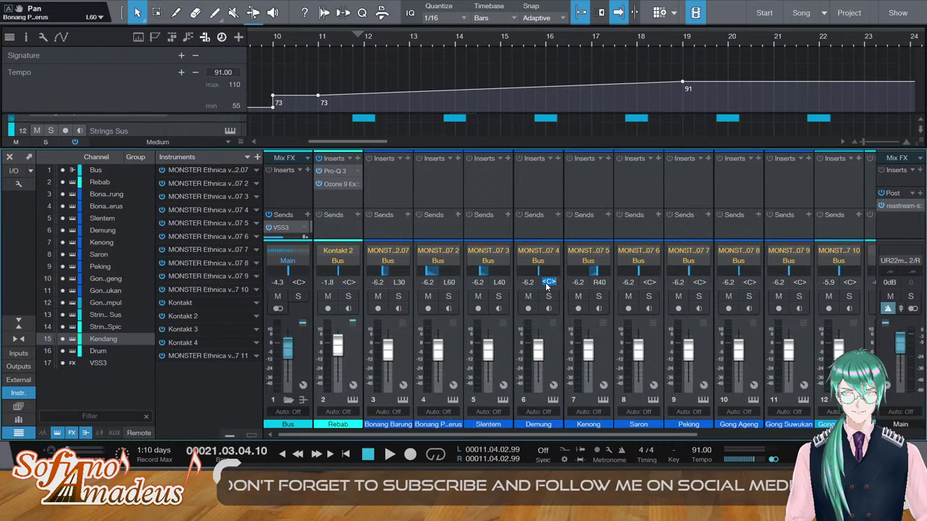
type("r")
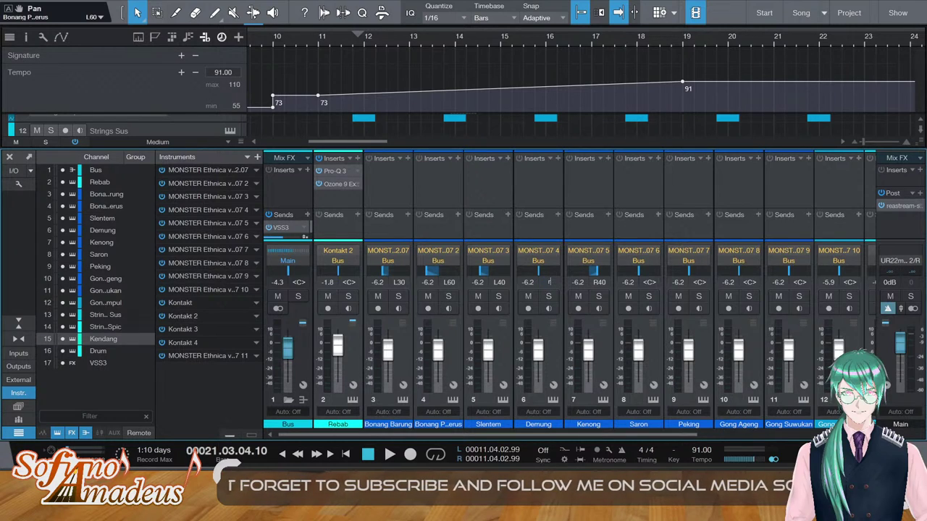
type("40")
key("Return")
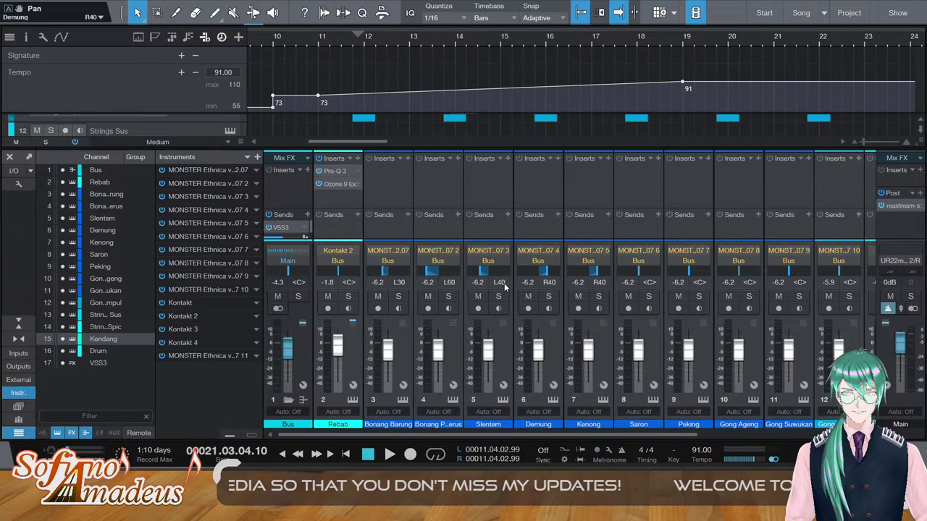
Set the Slentem channel's pan to R60 and the Peking channel's pan to L20
type("r60")
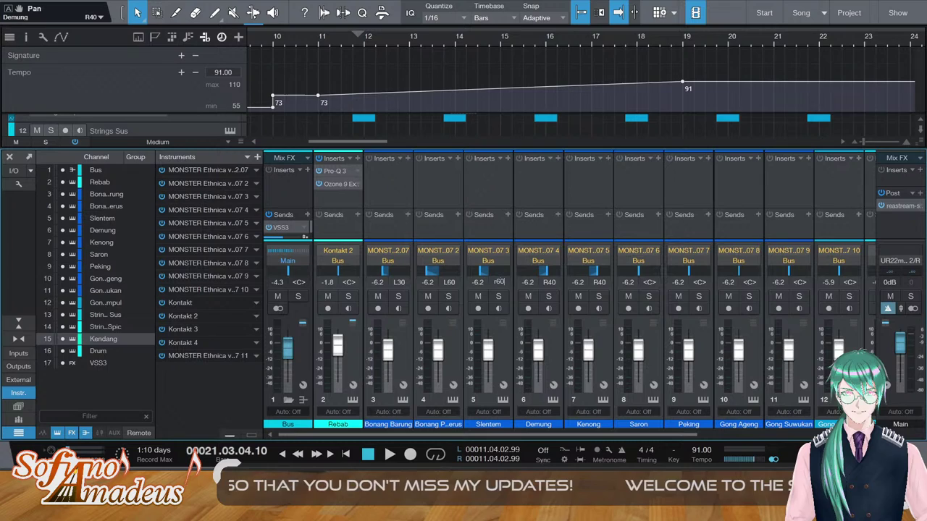
key("Return")
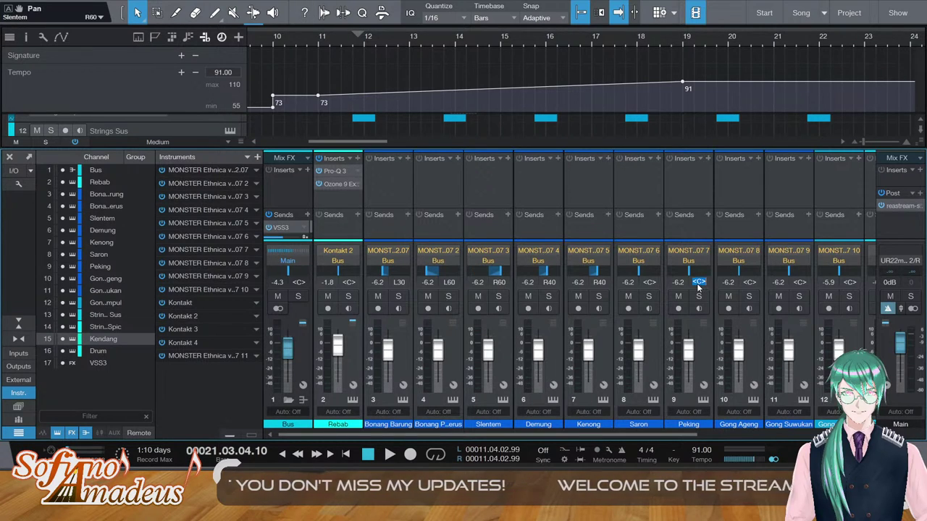
type("r")
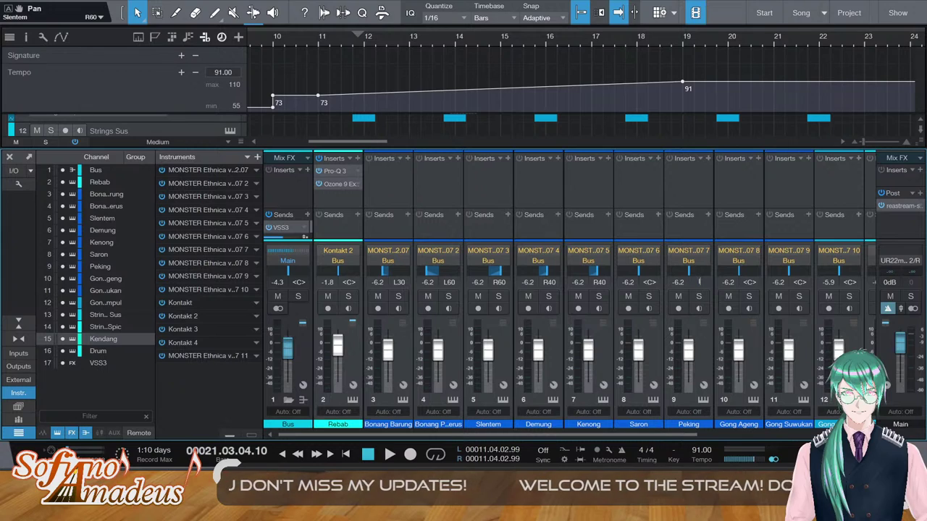
type("20")
key("Return")
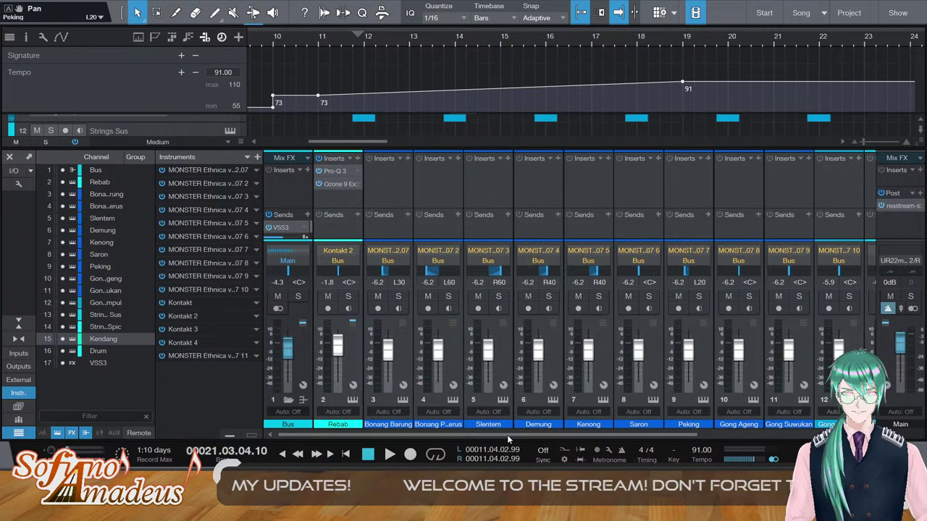
Play back the arrangement and close the mixer to return to the full track view
left_click_drag(508, 435, 677, 435)
key("space")
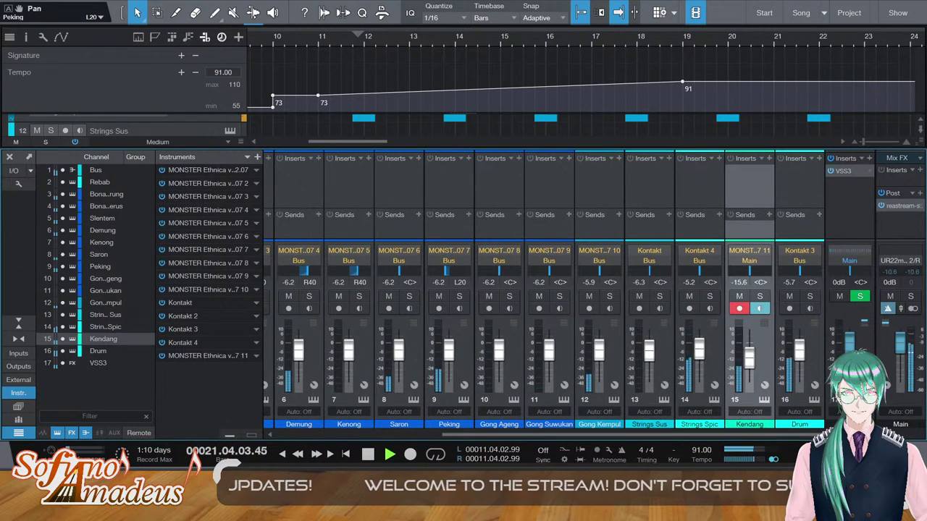
key("F3")
scroll(366, 362, "up", 5)
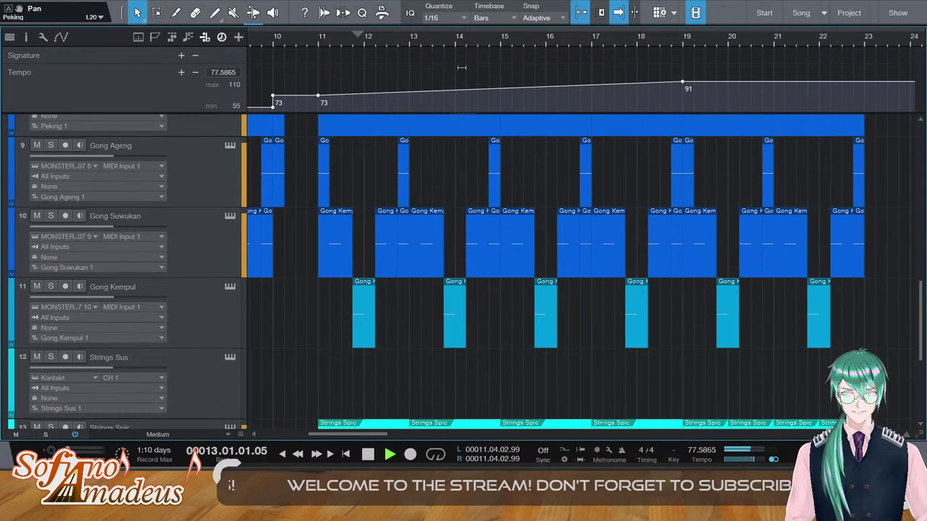
left_click(485, 98)
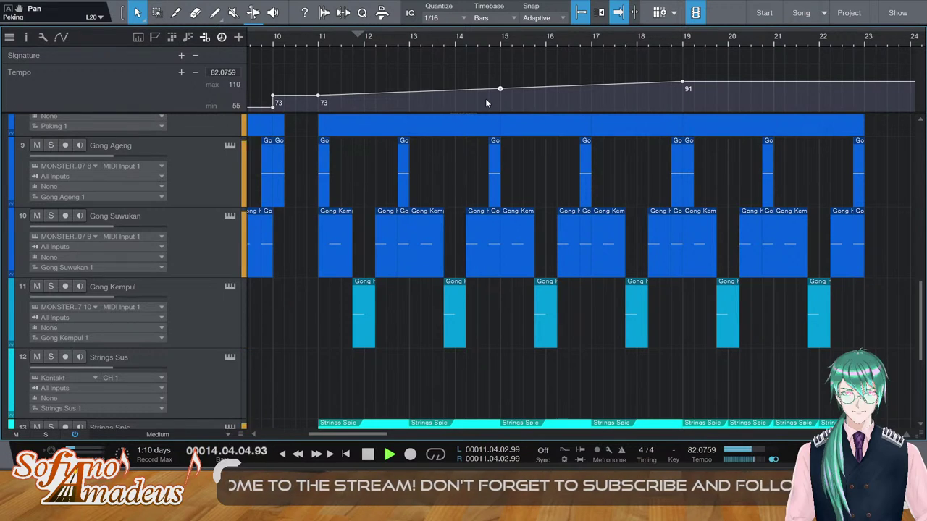
key("ctrl+z")
Set the Kendang track's volume to -15.4 dB and open the Drum track's instrument window
scroll(599, 233, "down", 3)
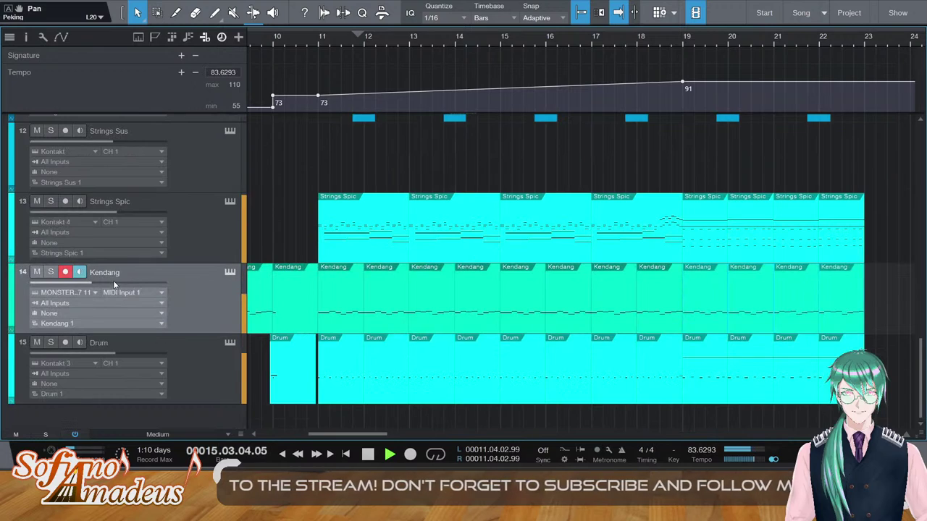
left_click(231, 344)
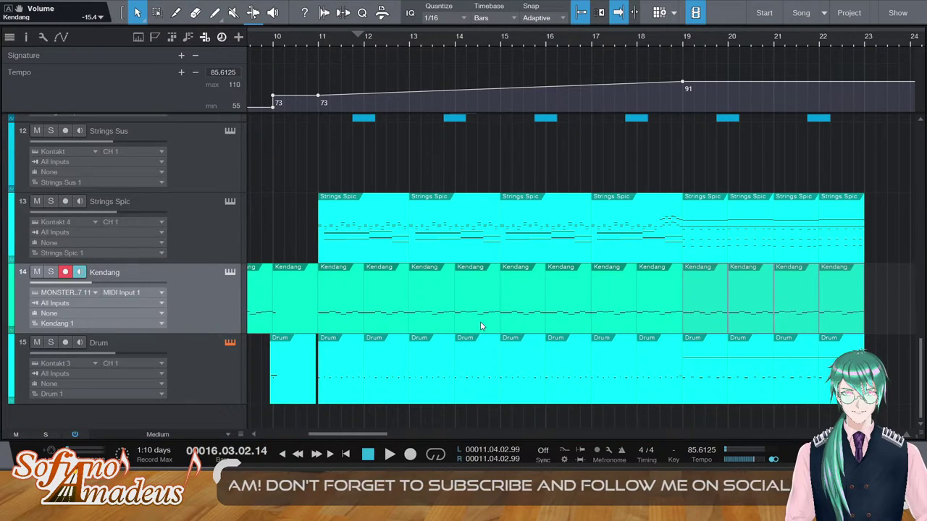
key("space")
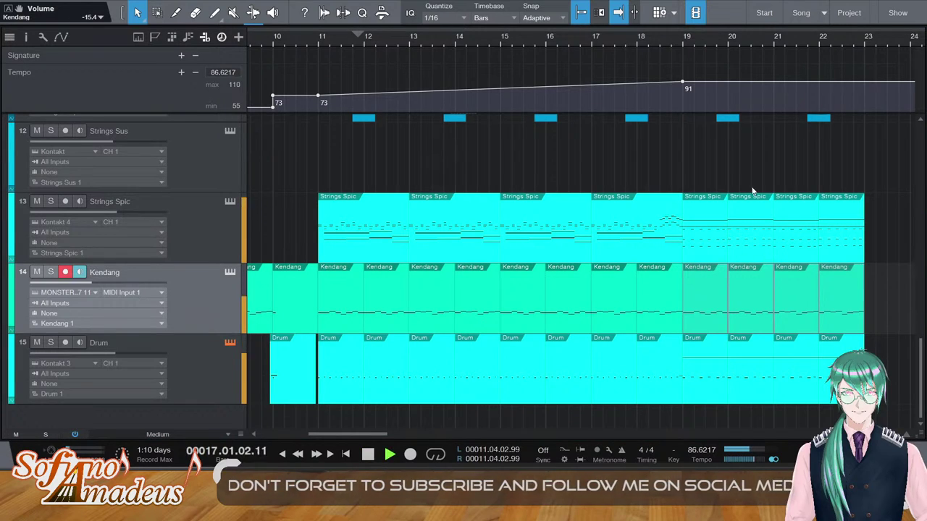
Audition the Drum track in solo, unsolo it, and set its volume to -5.3 dB while playing from bar 19
left_click(752, 118)
left_click(50, 342)
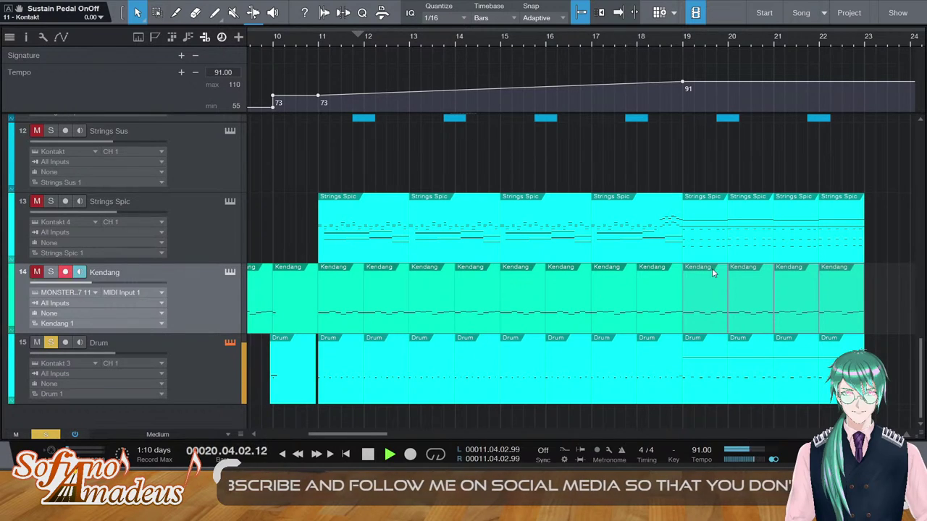
left_click(754, 119)
left_click(50, 342)
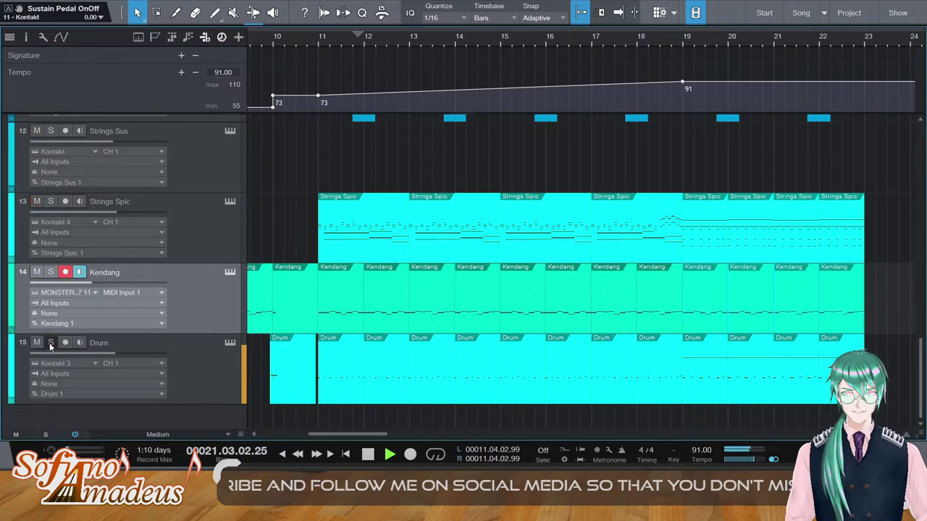
left_click(682, 40)
left_click(120, 352)
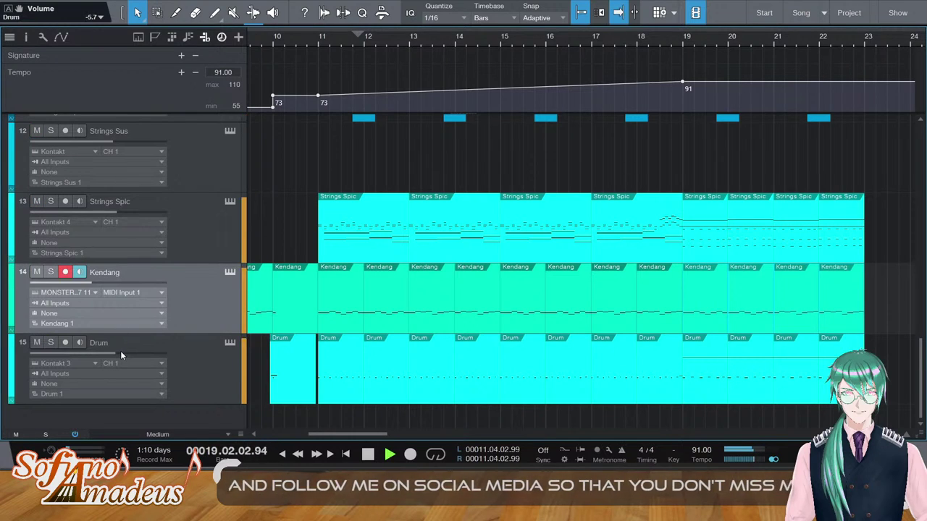
Search the effects browser for "pro-c"
key("F5")
left_click(771, 37)
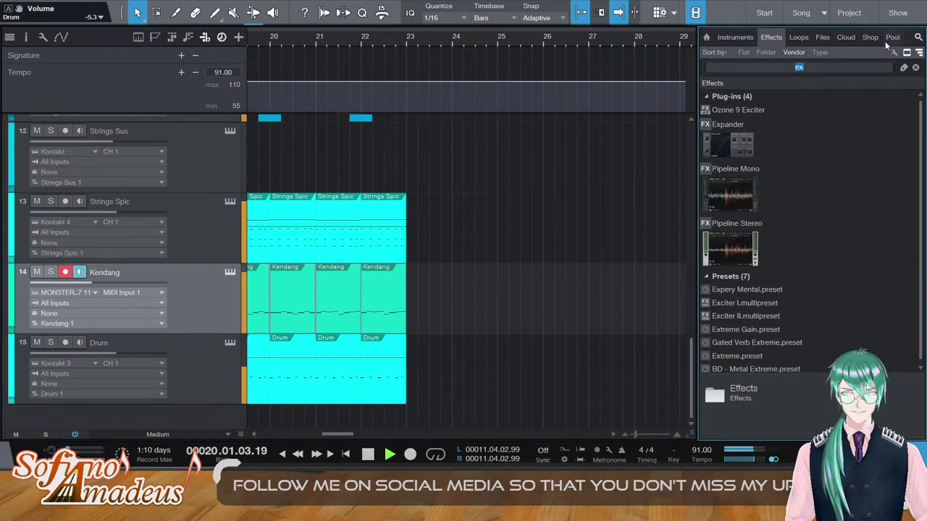
left_click(860, 65)
type("pro0c")
key("BackSpace")
key("BackSpace")
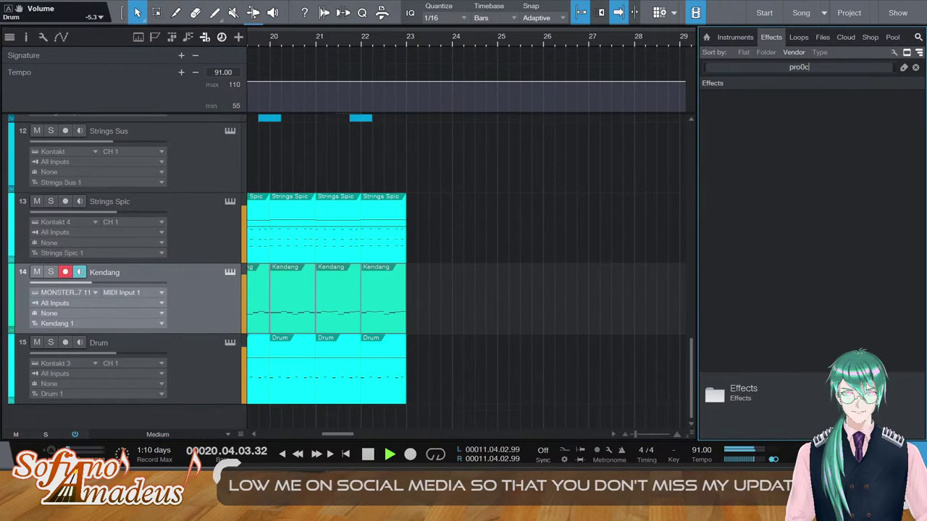
type("-c")
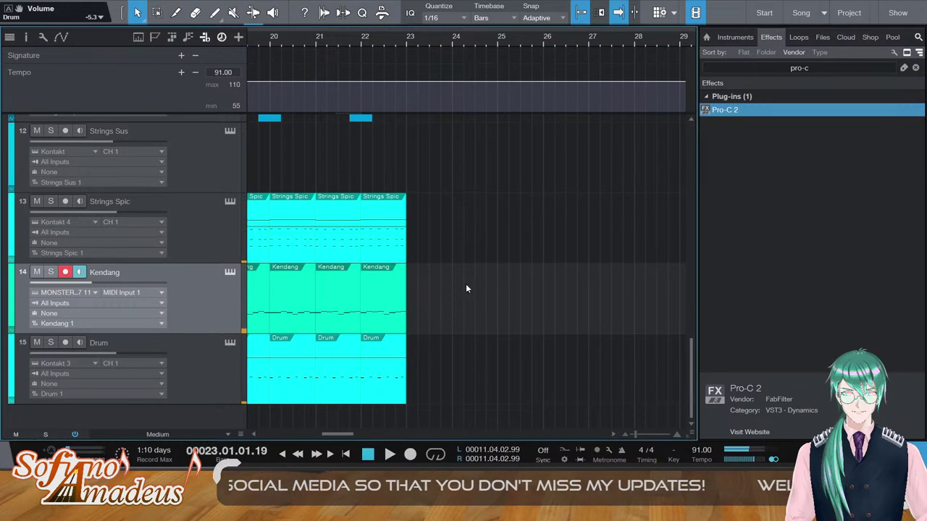
Open the Strings Spic event at bar 22 and raise its last upper notes by two semitones
scroll(385, 202, "up", 3)
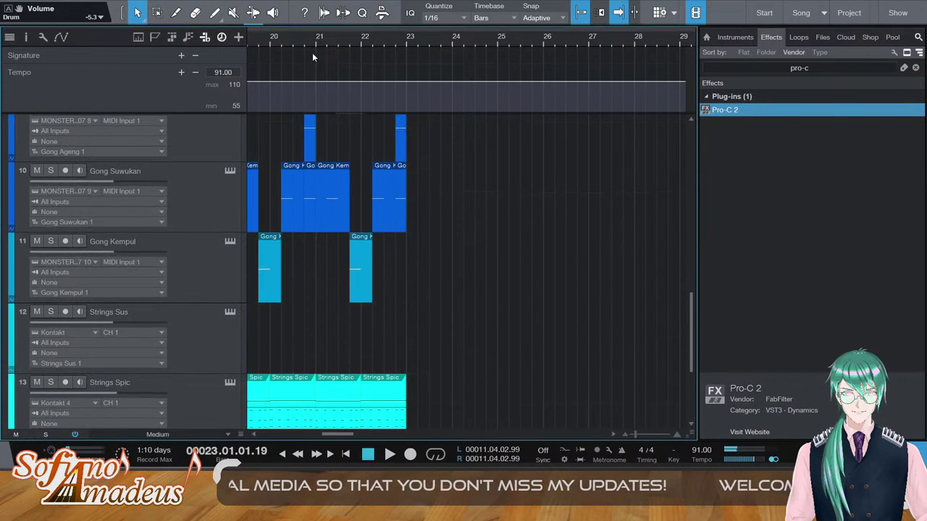
scroll(420, 290, "down", 3)
double_click(379, 239)
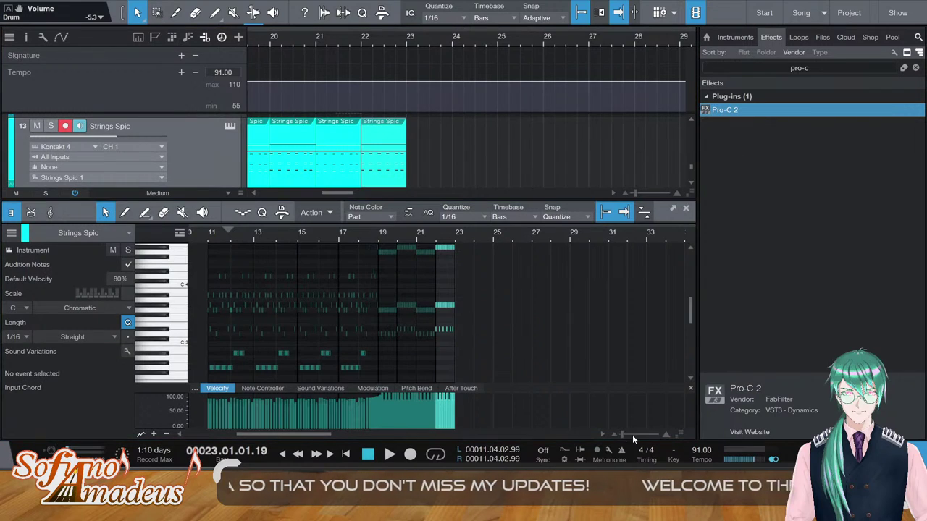
left_click(631, 434)
scroll(475, 332, "up", 3)
scroll(449, 332, "down", 2)
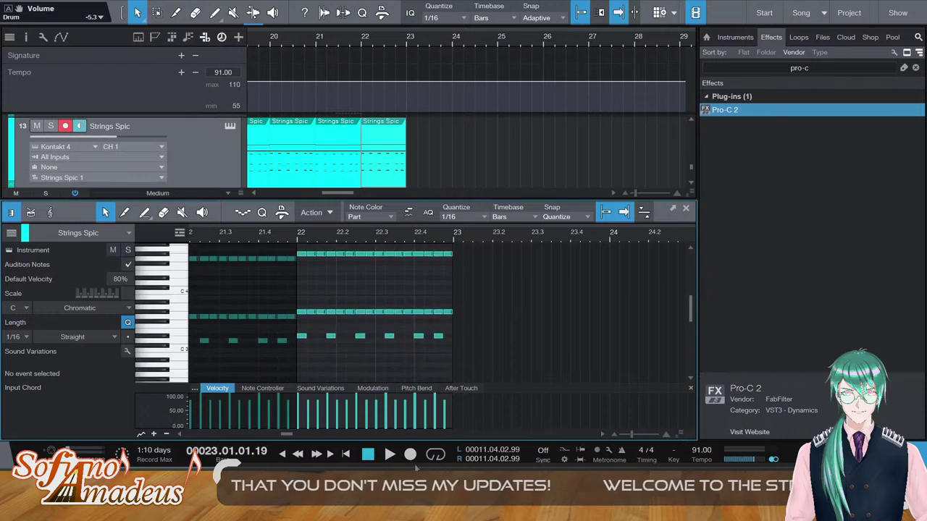
scroll(440, 344, "down", 1)
left_click_drag(458, 277, 438, 364)
key("Up")
key("Up")
Try the two final low notes of bar 22 two semitones higher, play from bar 22, and lower them back
scroll(461, 308, "down", 2)
key("Up")
key("Up")
scroll(444, 312, "down", 2)
left_click_drag(451, 333, 435, 377)
key("Up")
key("Up")
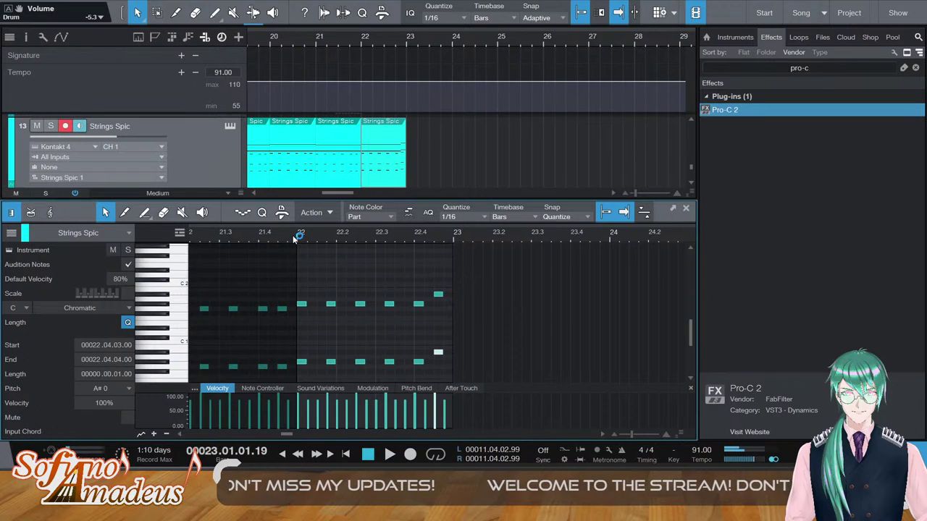
left_click(295, 239)
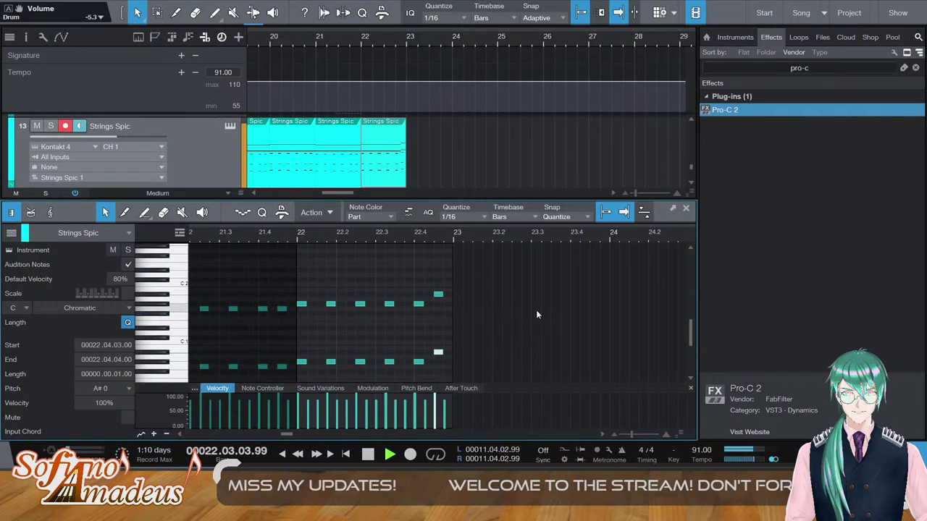
key("space")
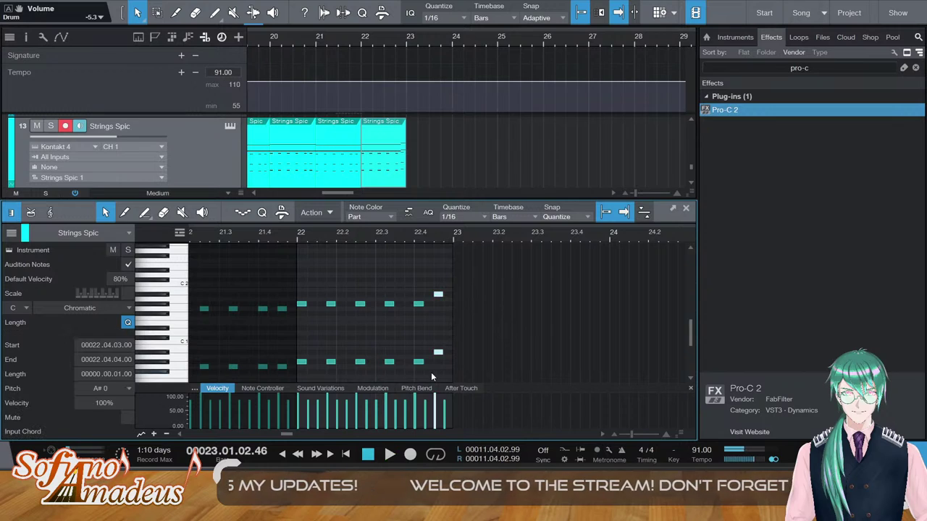
key("Down")
key("Down")
Play back the end of the Strings Spic phrase and close the note editor
double_click(402, 234)
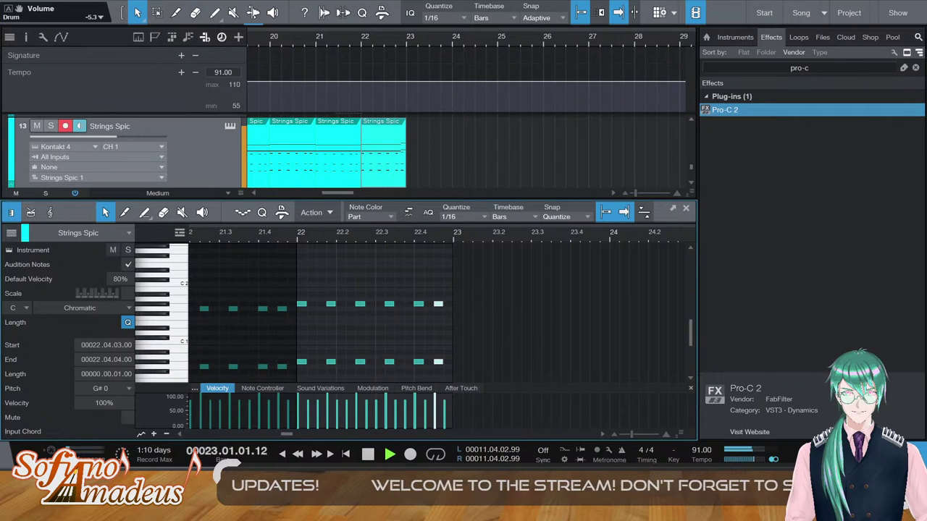
key("space")
key("F2")
left_click(454, 214)
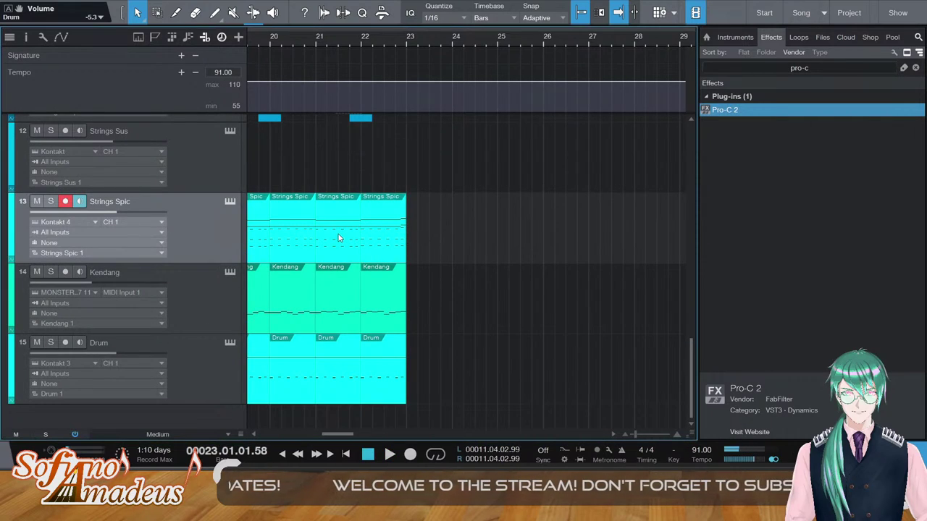
Duplicate the Strings Spic, Kendang and Drum events of bars 19 to 22 so the copies start at bar 23
scroll(475, 283, "left", 4)
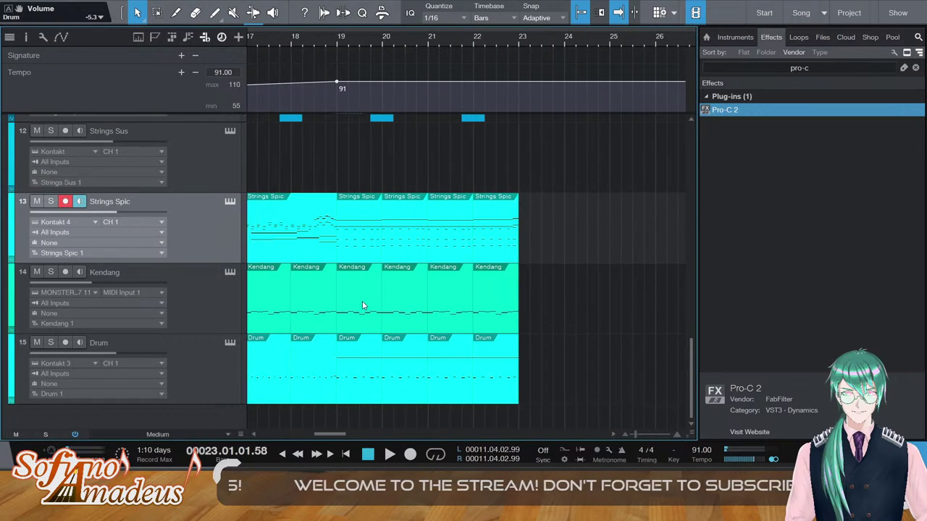
key("d")
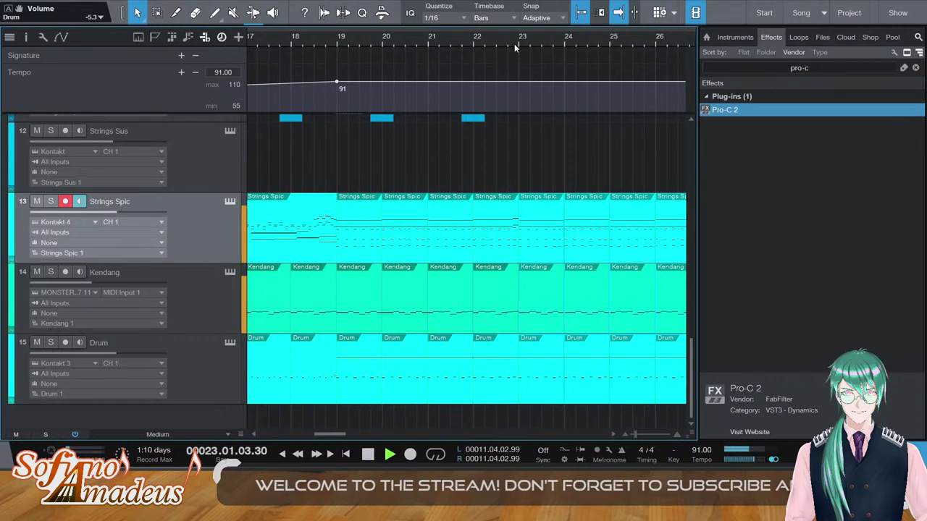
scroll(564, 73, "up", 4)
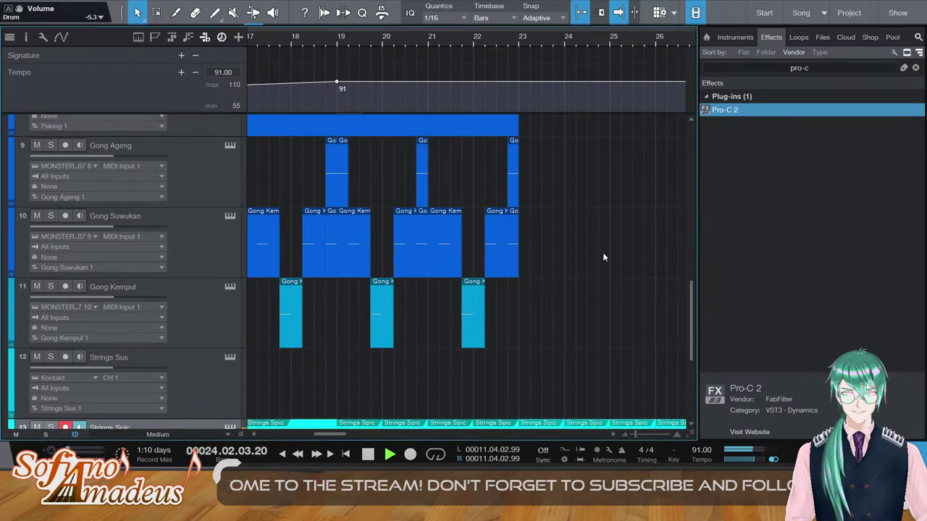
key("space")
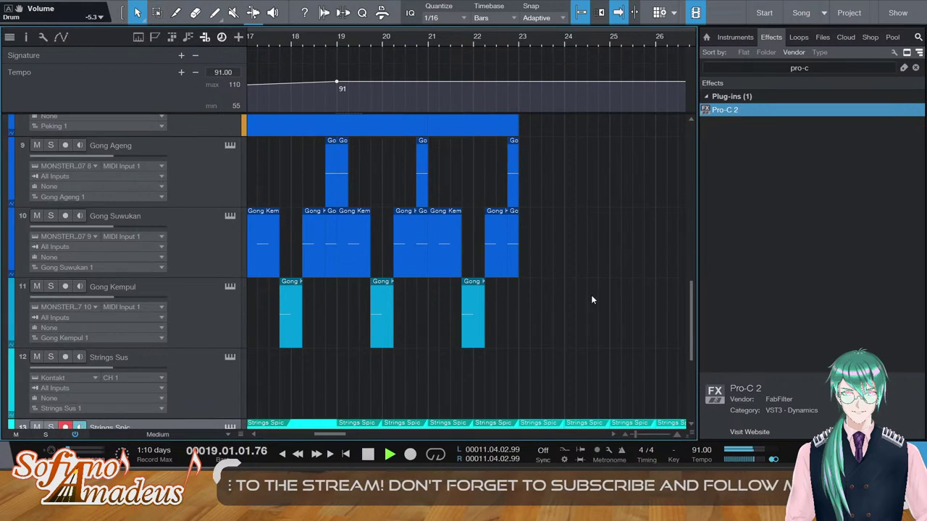
Duplicate the gamelan and gong events of bars 19 to 22 and move the copies to start at bar 23
key("f")
scroll(590, 295, "up", 4)
scroll(355, 219, "up", 6)
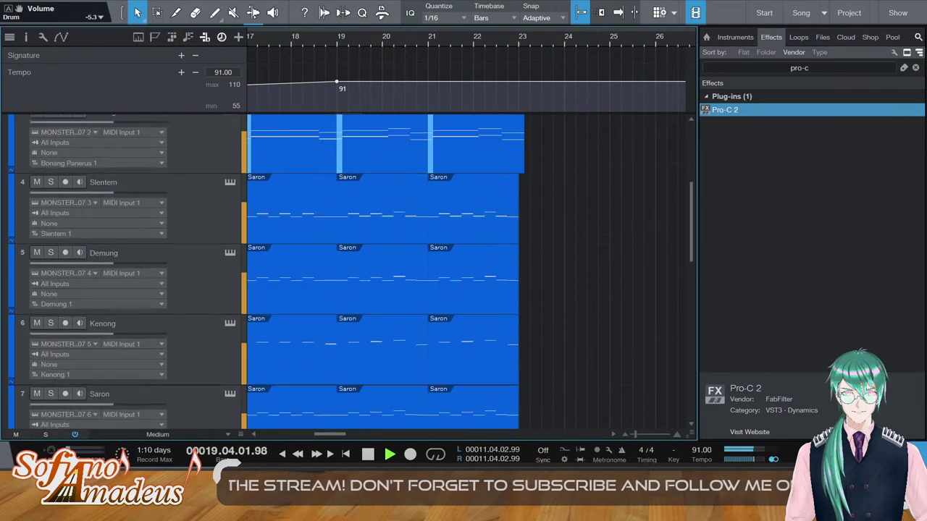
left_click(348, 278)
key("d")
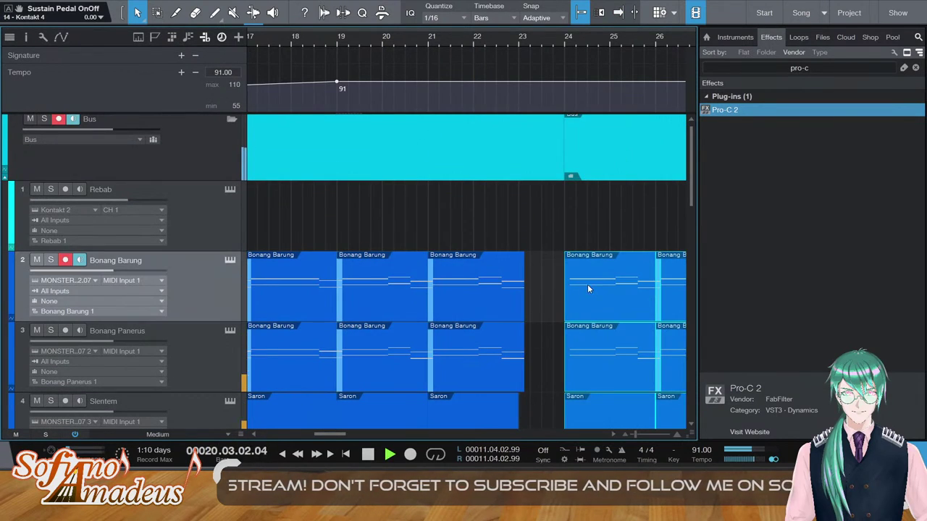
left_click_drag(586, 288, 553, 281)
scroll(546, 258, "down", 2)
scroll(540, 251, "up", 2)
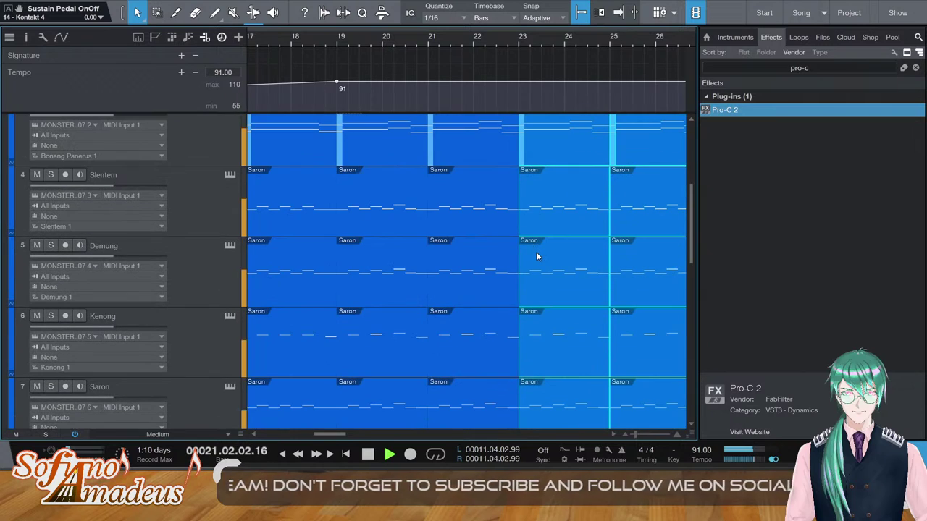
left_click(486, 243)
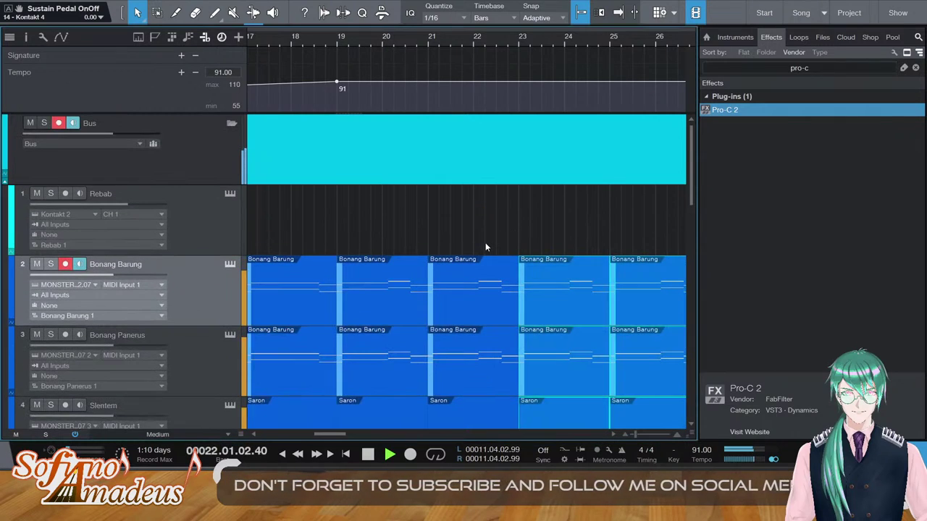
Stop playback and set the Drum track's volume to -4.8 dB
scroll(485, 242, "down", 5)
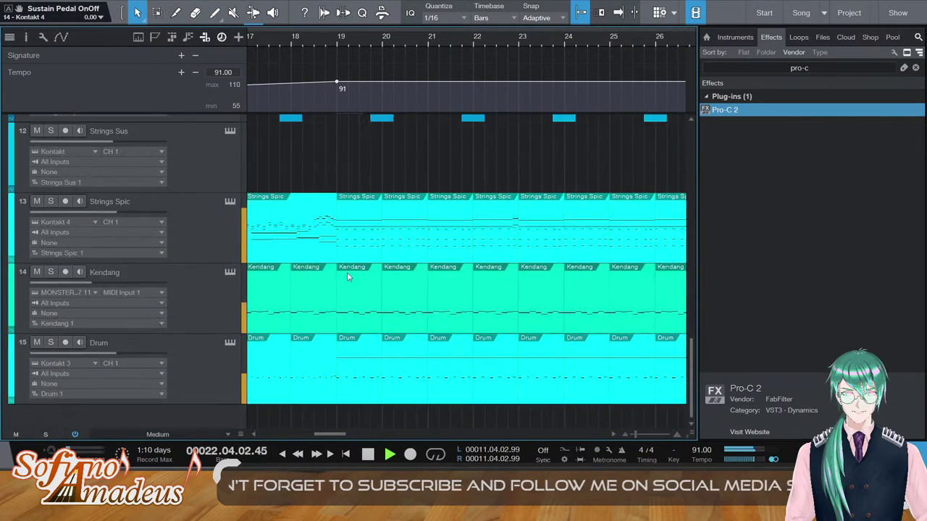
key("space")
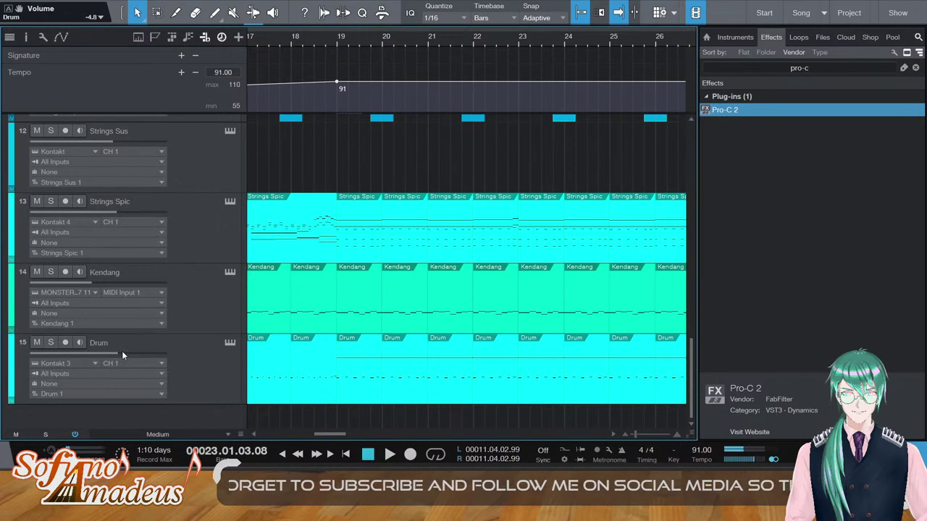
scroll(392, 235, "up", 10)
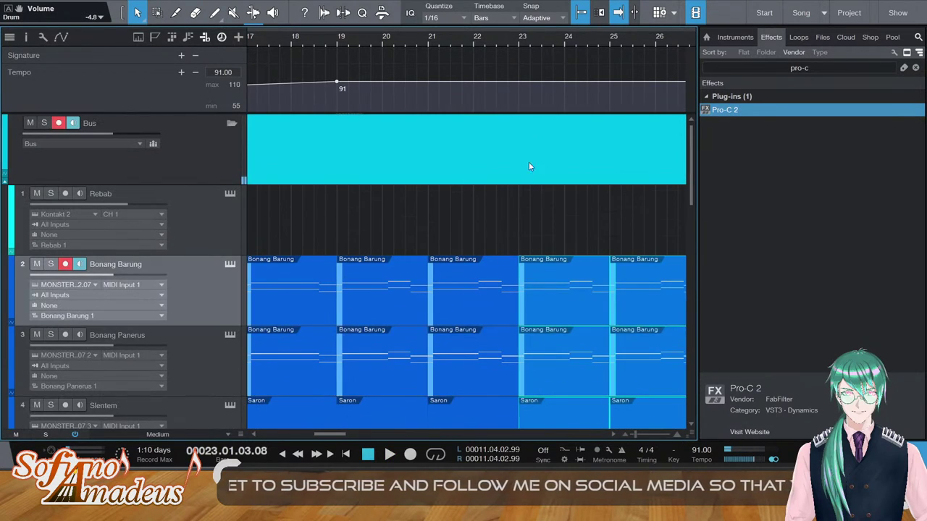
Record a Rebab phrase over bars 23 to 25
left_click(186, 203)
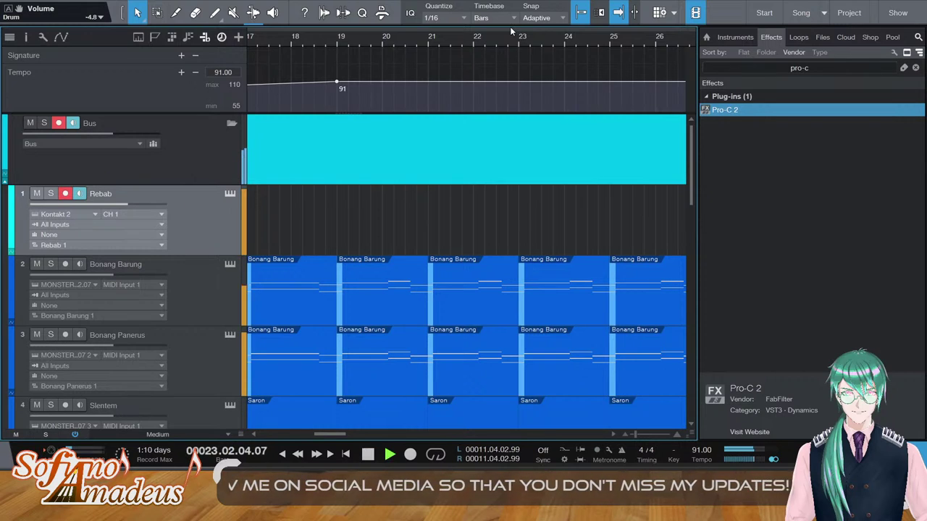
key("space")
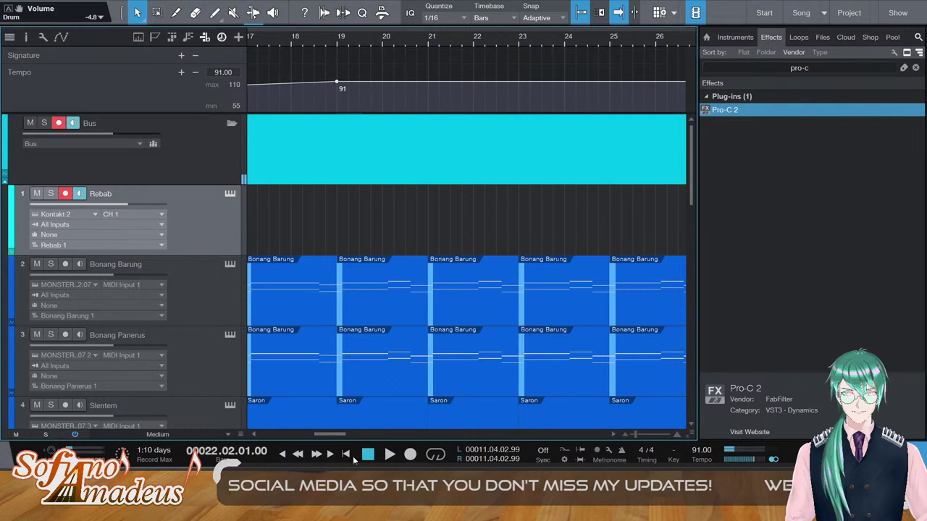
left_click(410, 454)
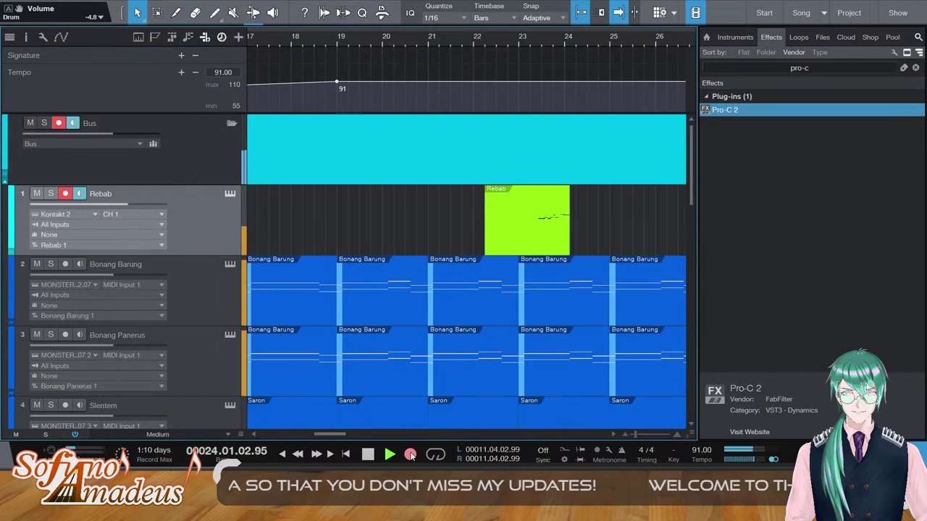
key("space")
key("ctrl+z")
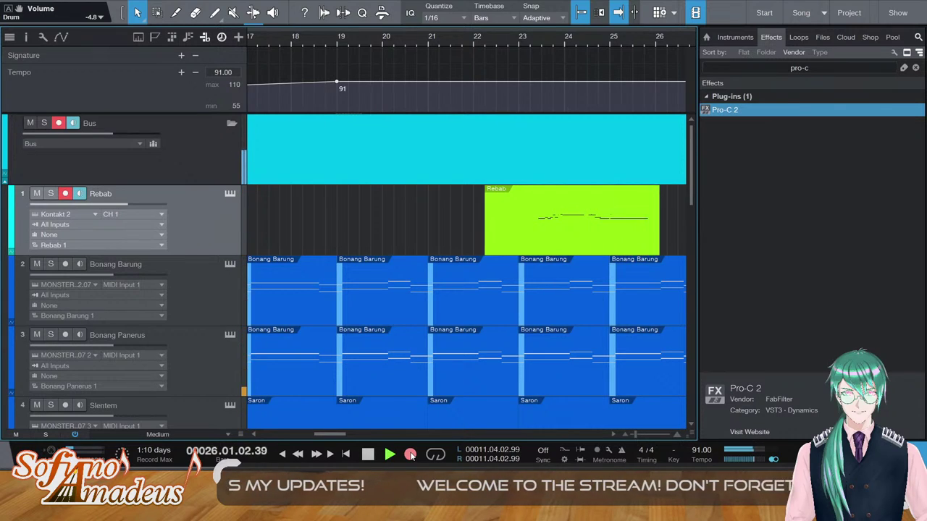
key("space")
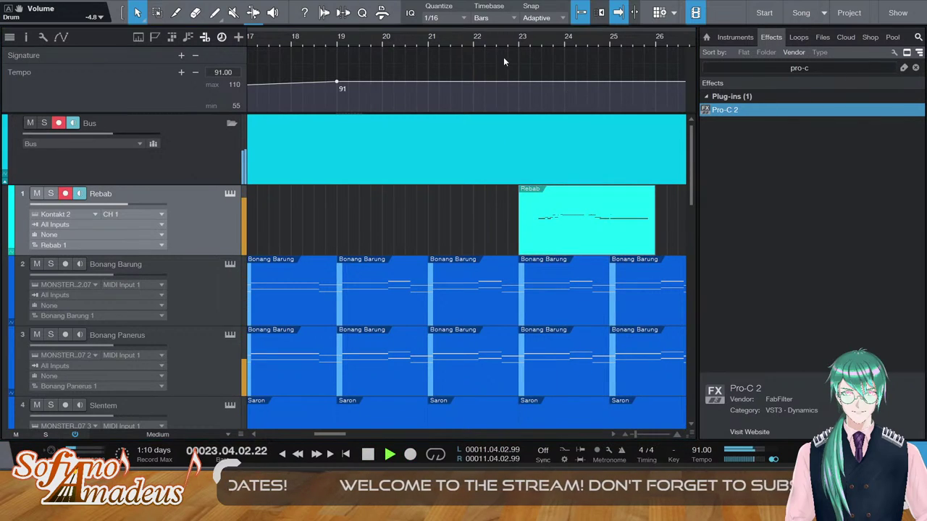
Play back the arrangement from bar 19 and review the Strings Spic, Kendang and Drum tracks
left_click(315, 39)
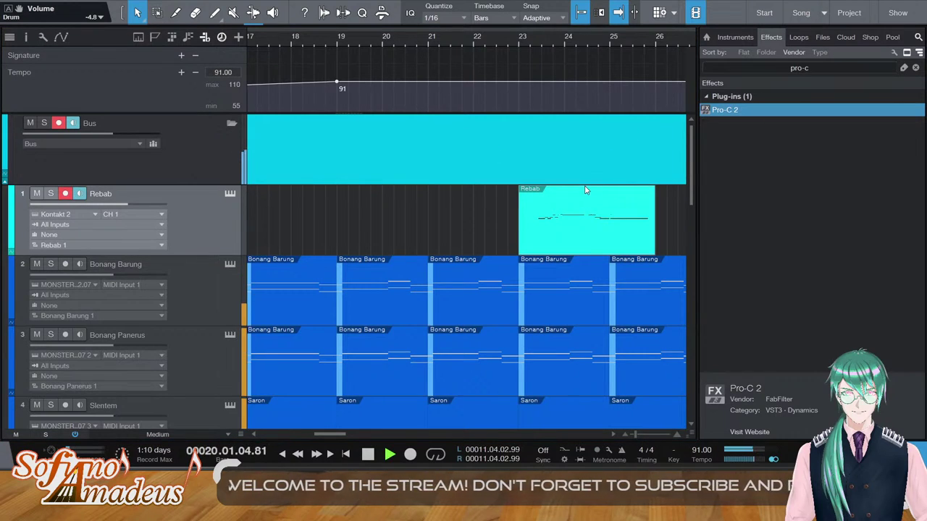
key("space")
left_click(337, 42)
key("space")
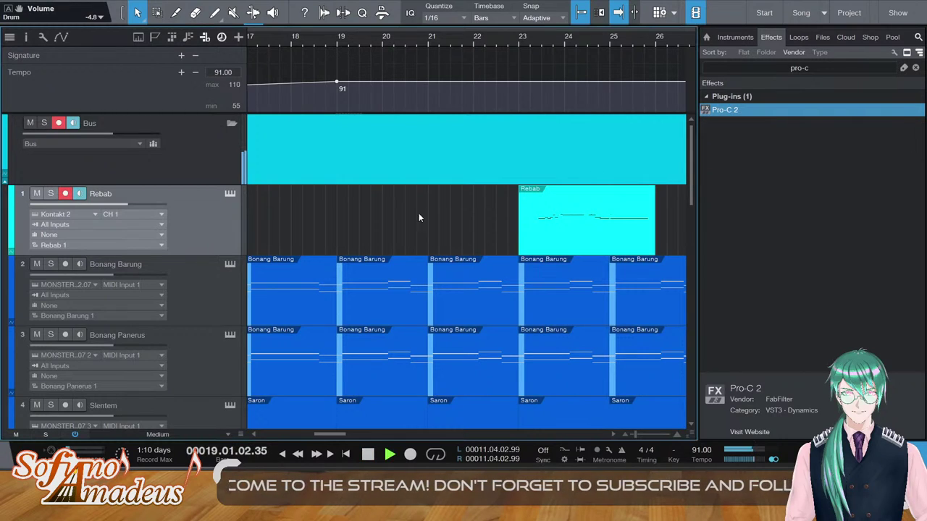
scroll(428, 239, "down", 8)
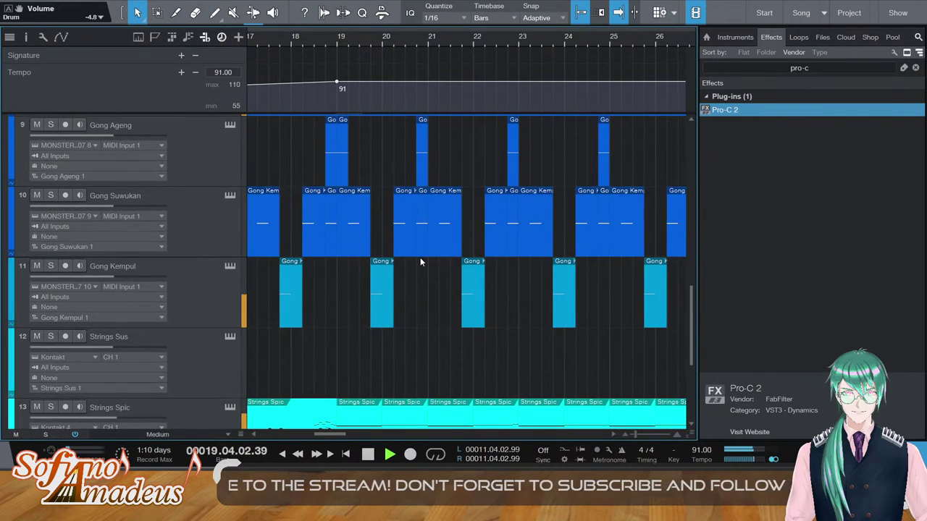
scroll(419, 256, "down", 3)
key("space")
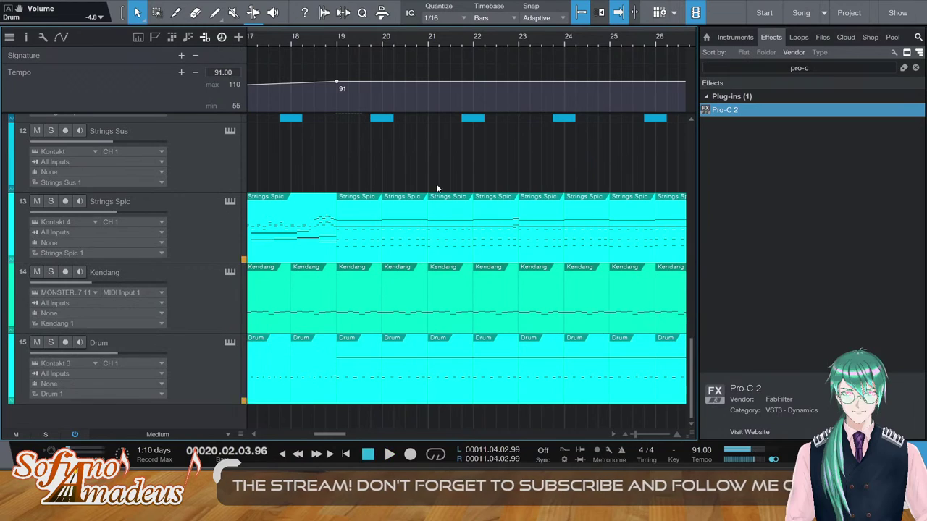
Try deleting the Strings Spic, Kendang and Drum events of bar 20
left_click_drag(393, 406, 413, 217)
key("Delete")
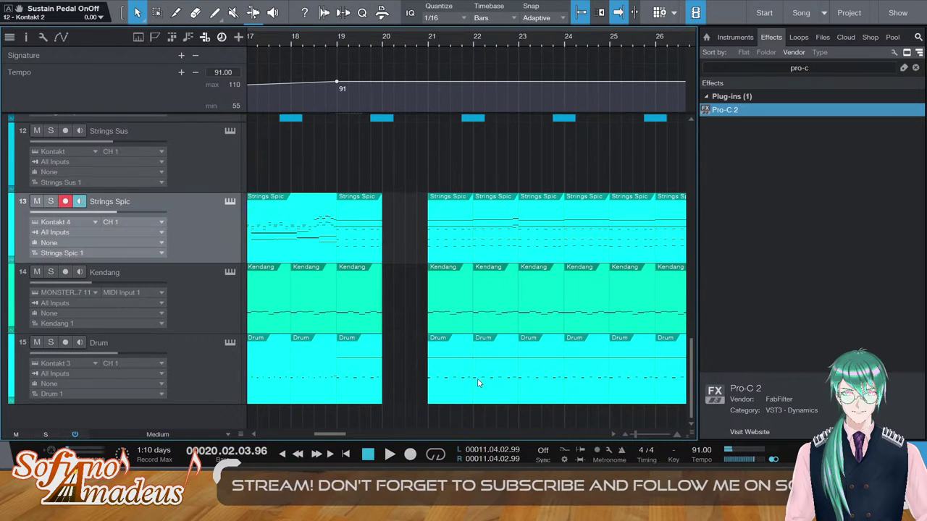
key("ctrl+z")
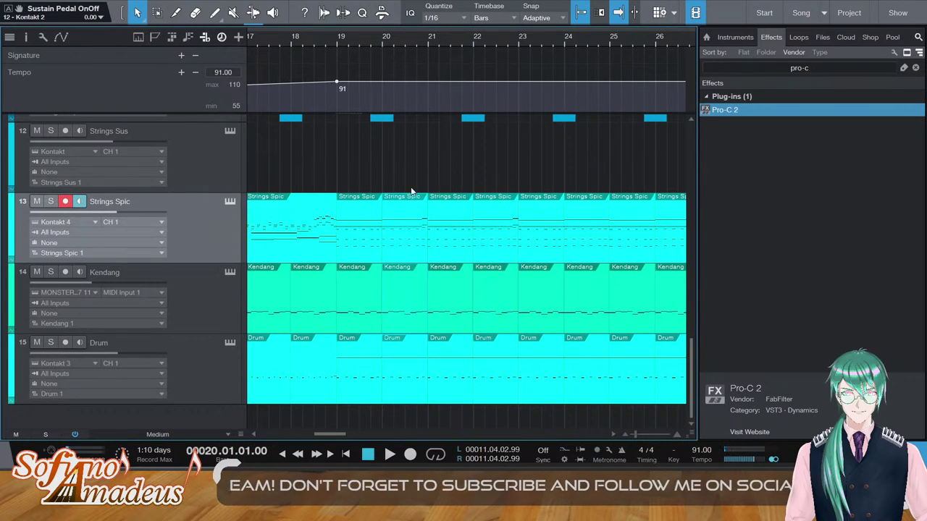
Play back from bar 20 and examine the Strings Spic notes of bar 20 in the note editor
key("space")
scroll(433, 222, "up", 10)
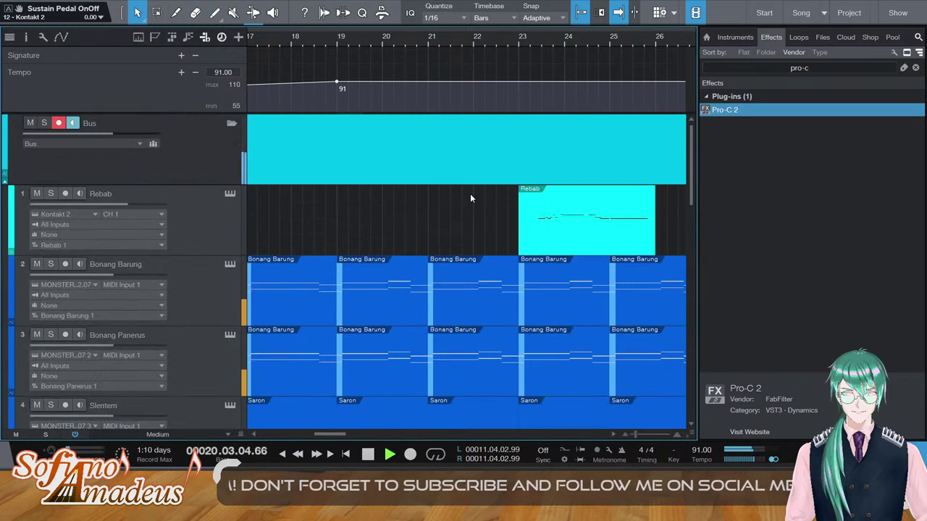
scroll(469, 193, "down", 10)
key("space")
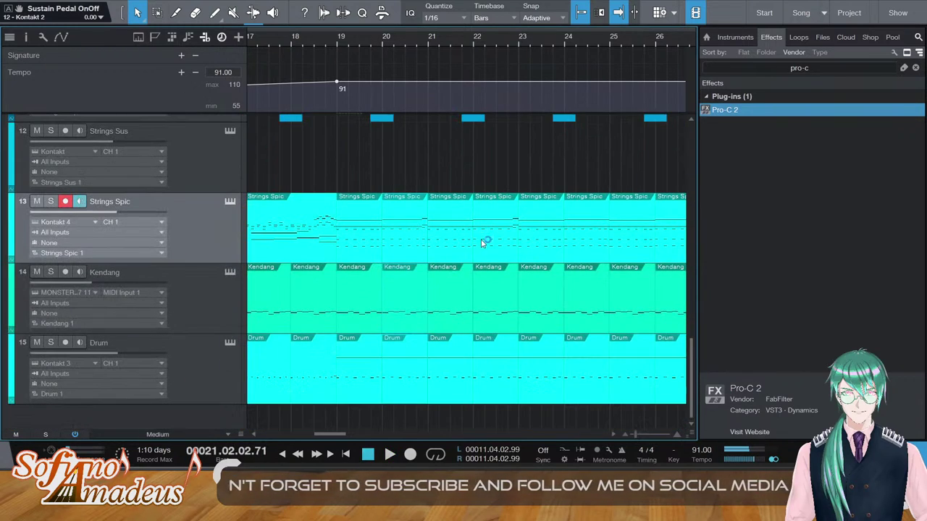
double_click(420, 368)
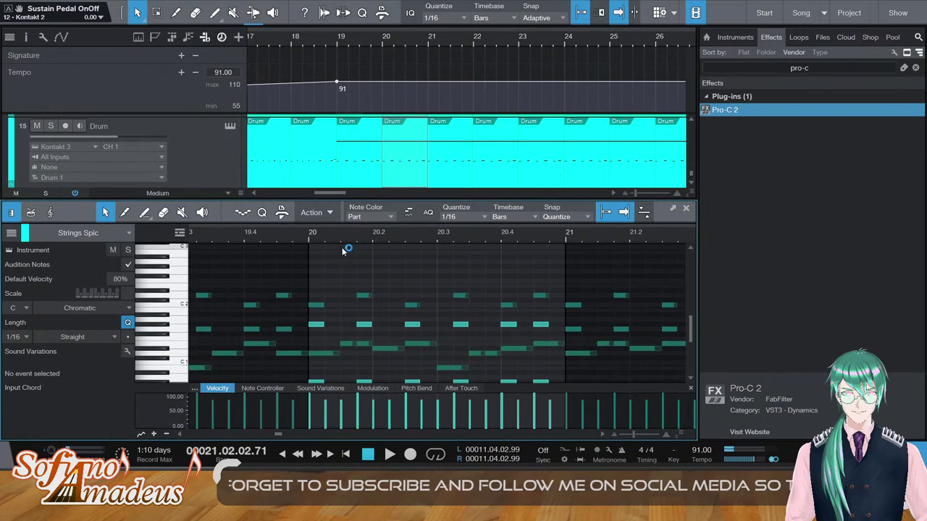
left_click(307, 234)
key("space")
scroll(503, 288, "down", 1)
scroll(503, 287, "up", 2)
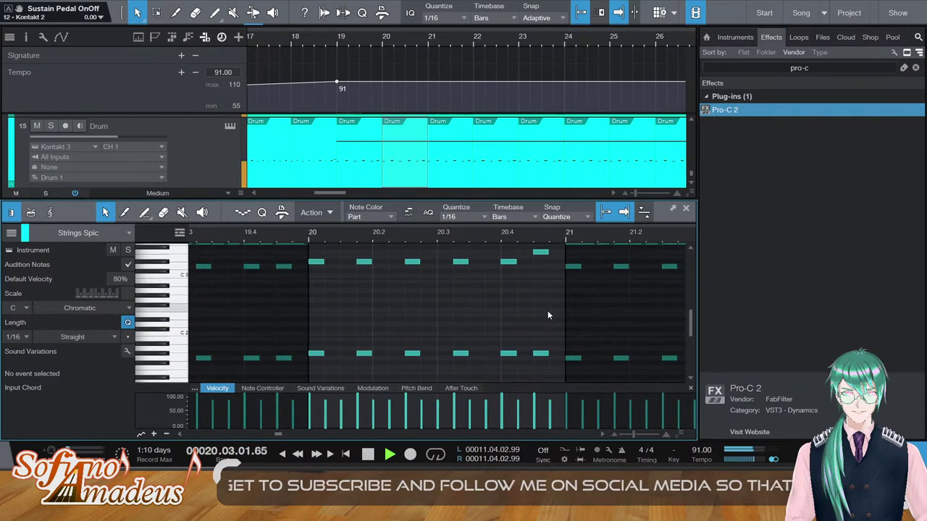
key("space")
scroll(395, 155, "down", 1)
scroll(408, 147, "up", 1)
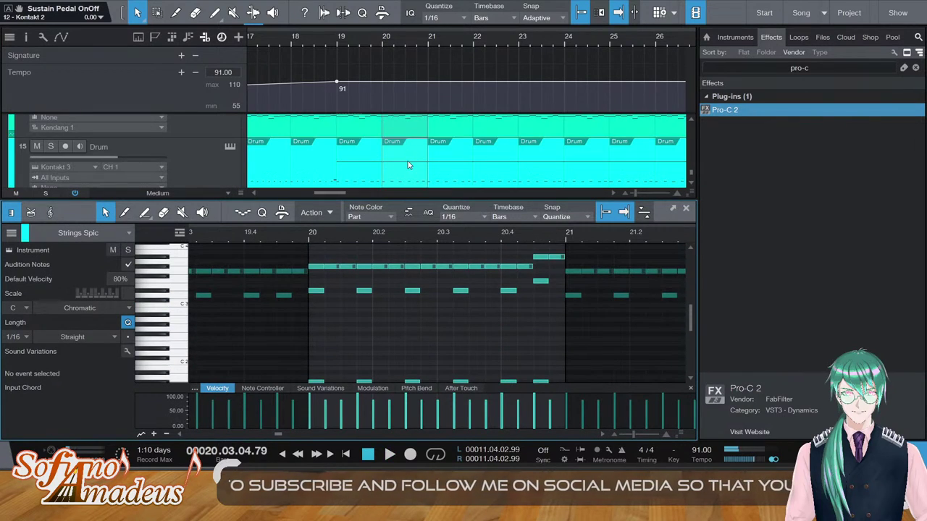
Open the Drum event of bar 20 and shorten its sustained C#5 note to end at 20.03.01
left_click(407, 165)
key("Up")
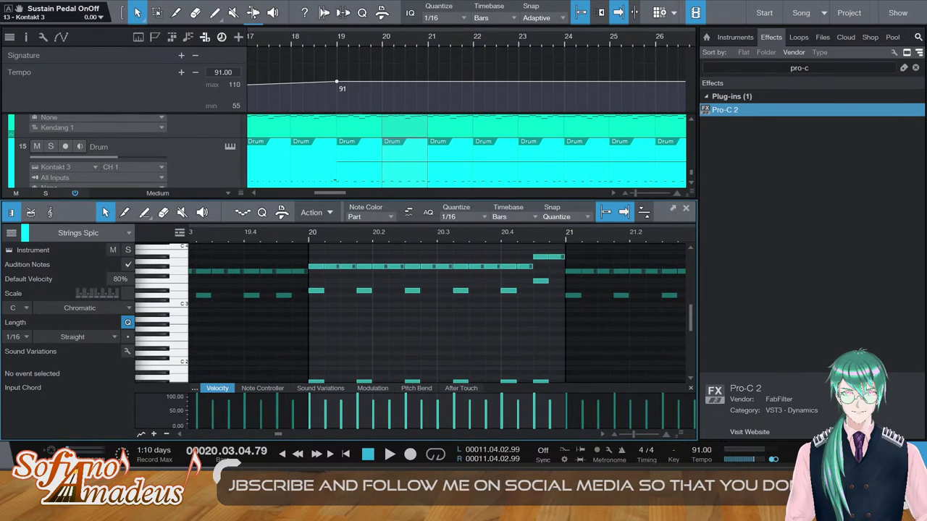
key("F2")
left_click(413, 399)
key("F2")
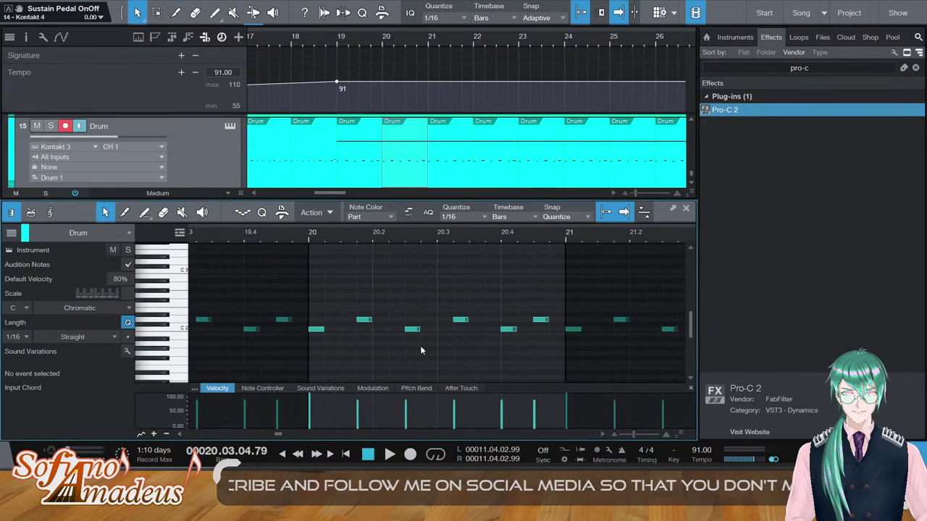
scroll(502, 304, "up", 6)
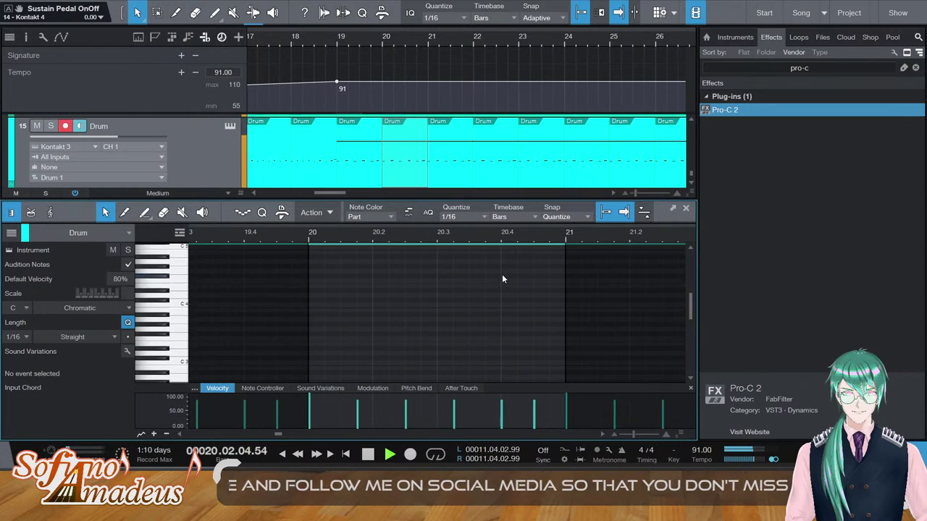
left_click_drag(554, 272, 469, 275)
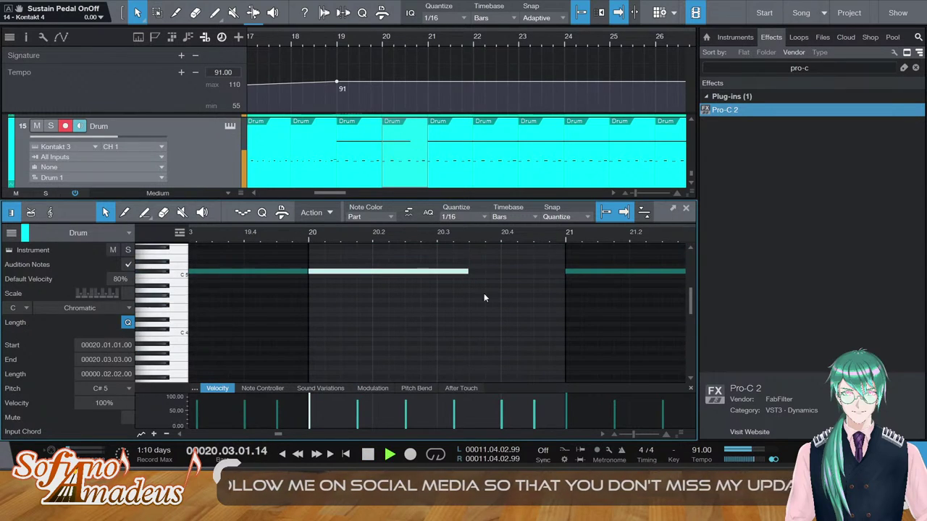
Add D2 drum notes at 20.03.01 and 20.03.04, lower the 20.03.02 note to C2, and play the result
scroll(457, 282, "down", 3)
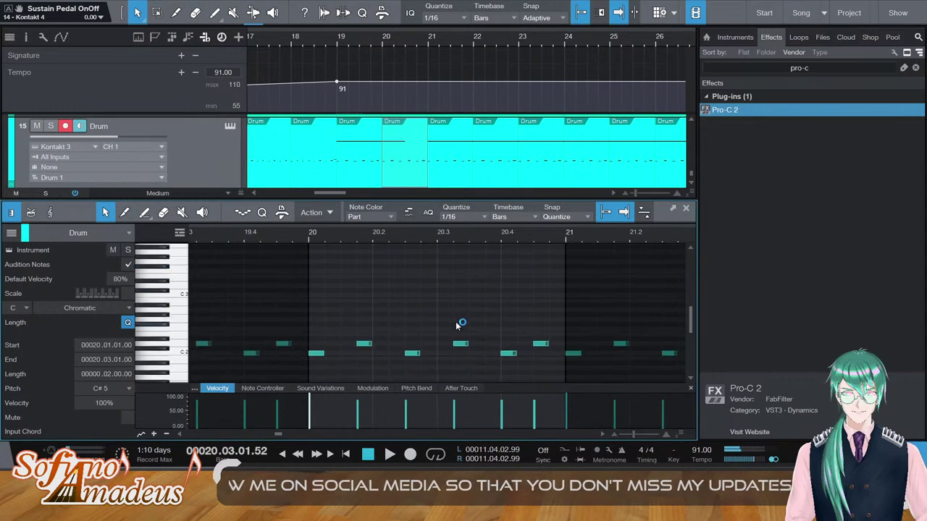
left_click(457, 331)
left_click_drag(453, 331, 464, 338)
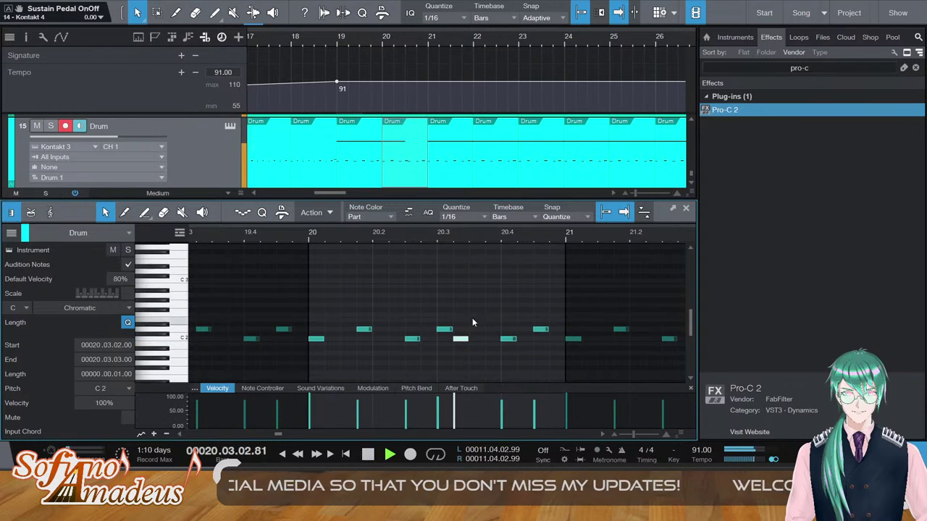
double_click(489, 329)
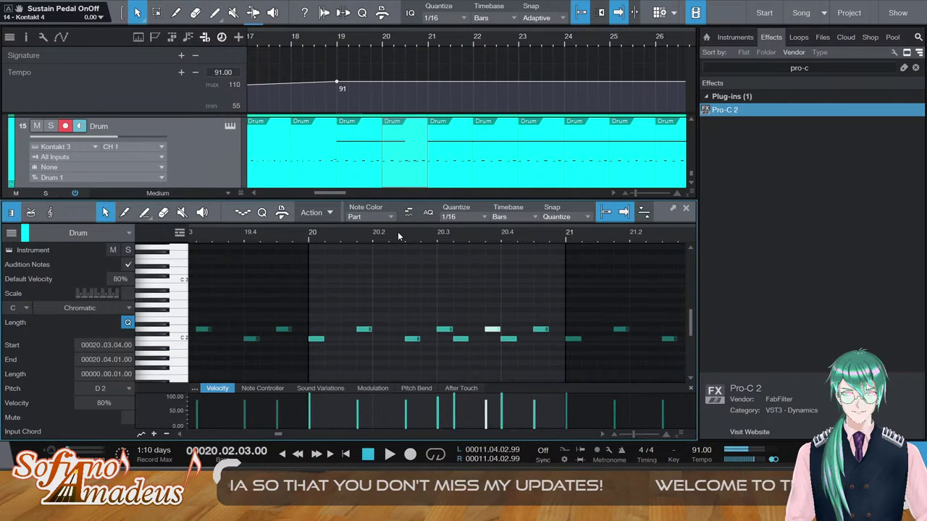
key("space")
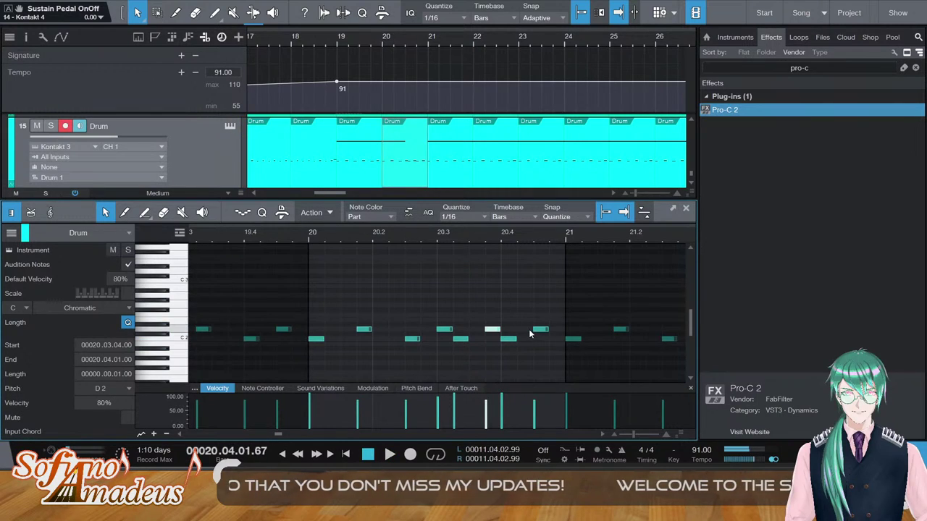
Add a D2 drum note at 20.04.02, lower the 20.04.03 note to C2, and play back the fill
double_click(524, 330)
left_click_drag(538, 329, 538, 339)
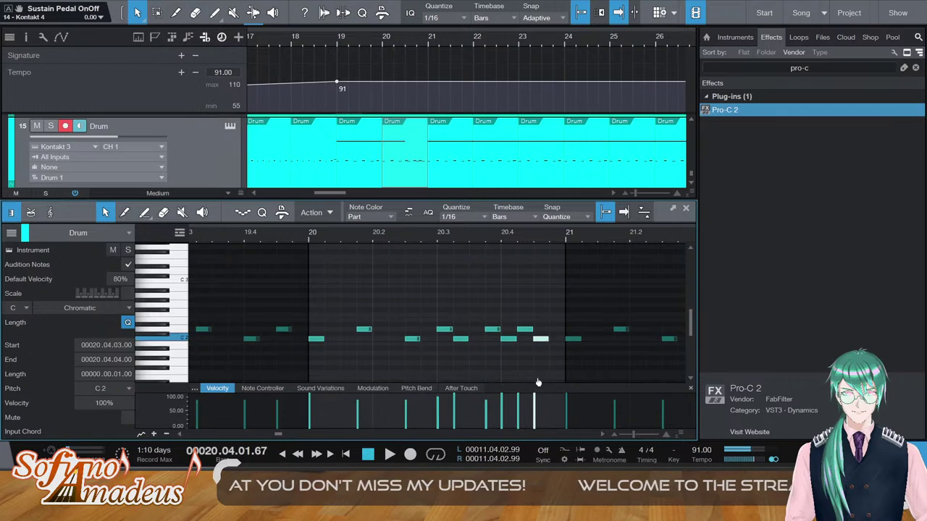
key("space")
key("F2")
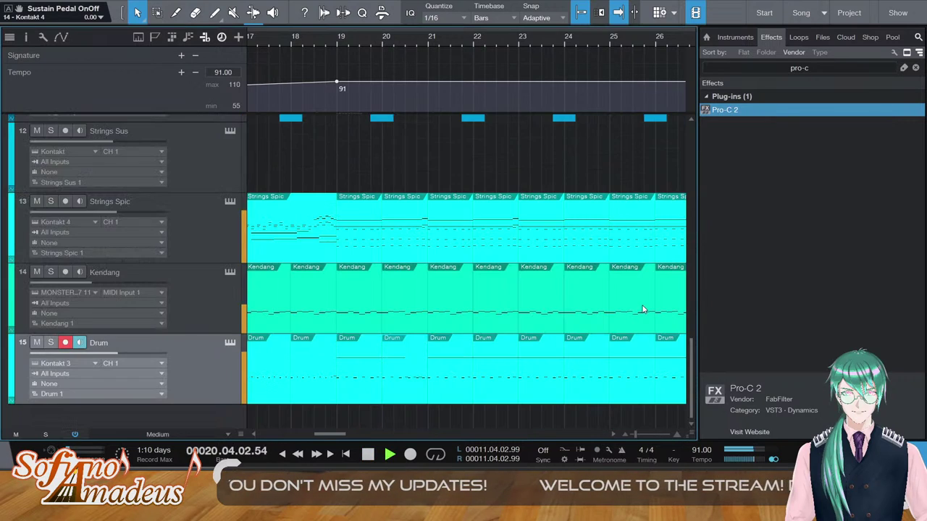
double_click(416, 386)
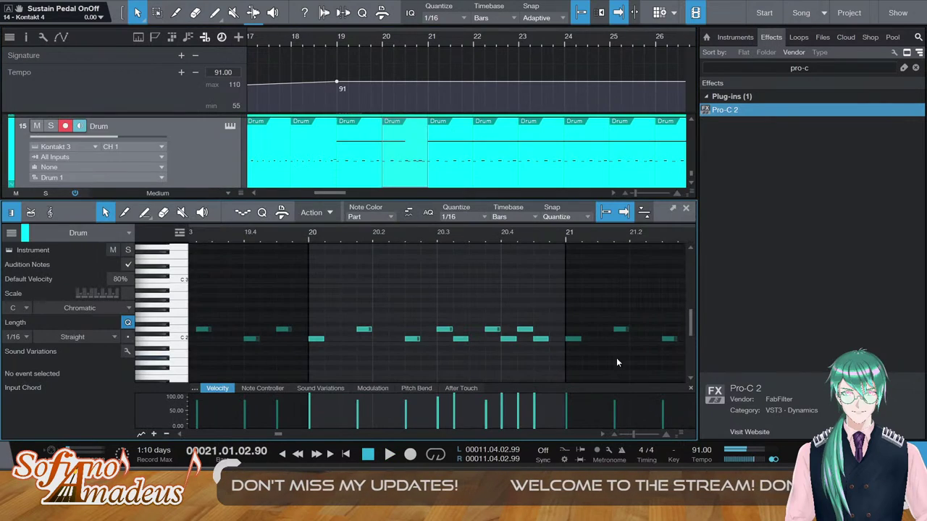
Try an F2 drum note at 20.04.04
left_click(553, 315)
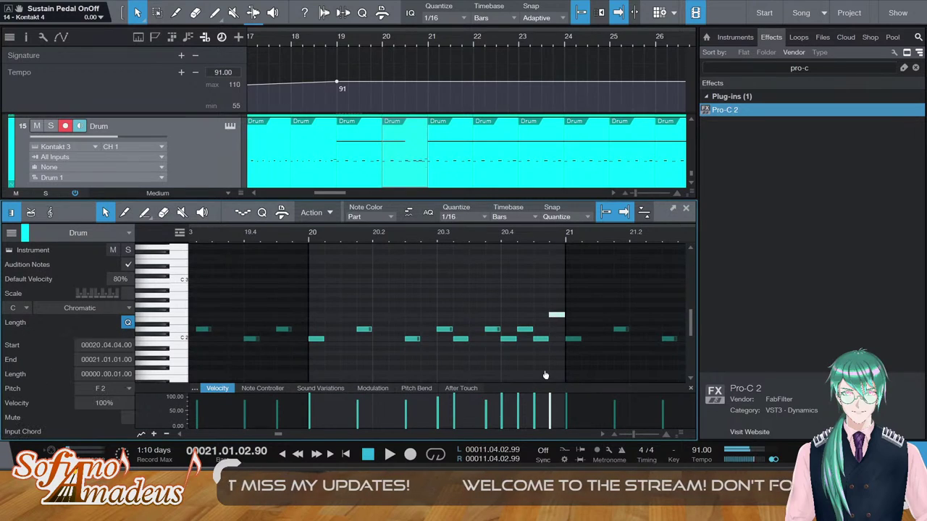
key("space")
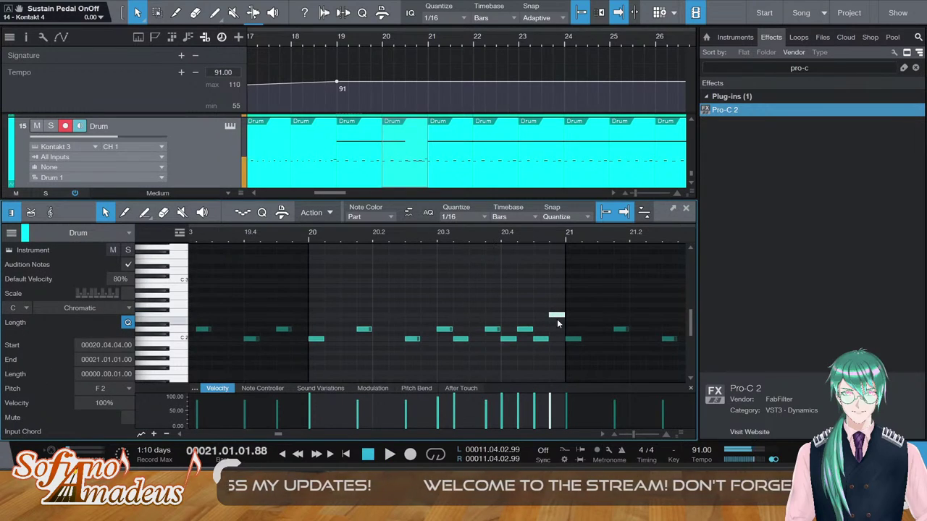
left_click_drag(551, 318, 535, 343)
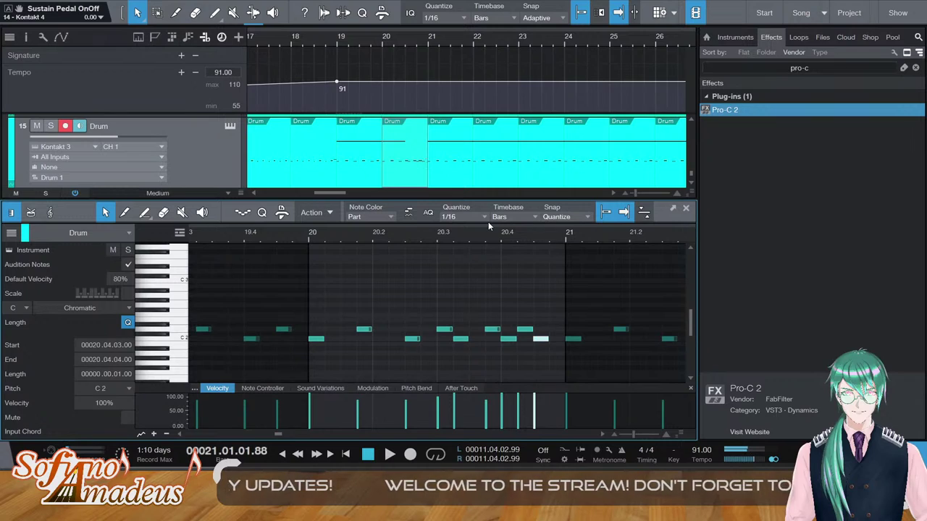
left_click(596, 237)
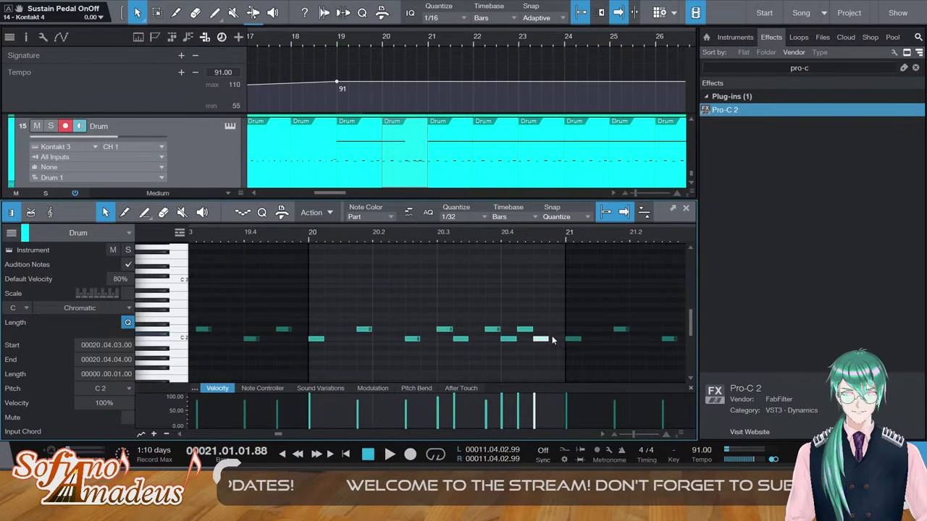
left_click_drag(631, 434, 641, 434)
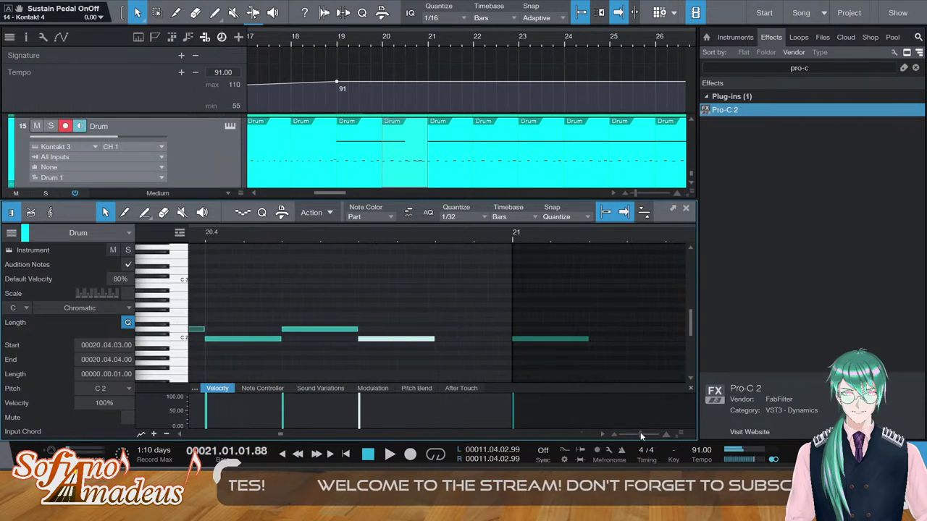
double_click(440, 338)
key("ctrl+z")
Set the note quantize to 1/64 and enter four alternating C2 and D2 drum notes from 20.04.04 up to bar 21
left_click(463, 217)
left_click(633, 237)
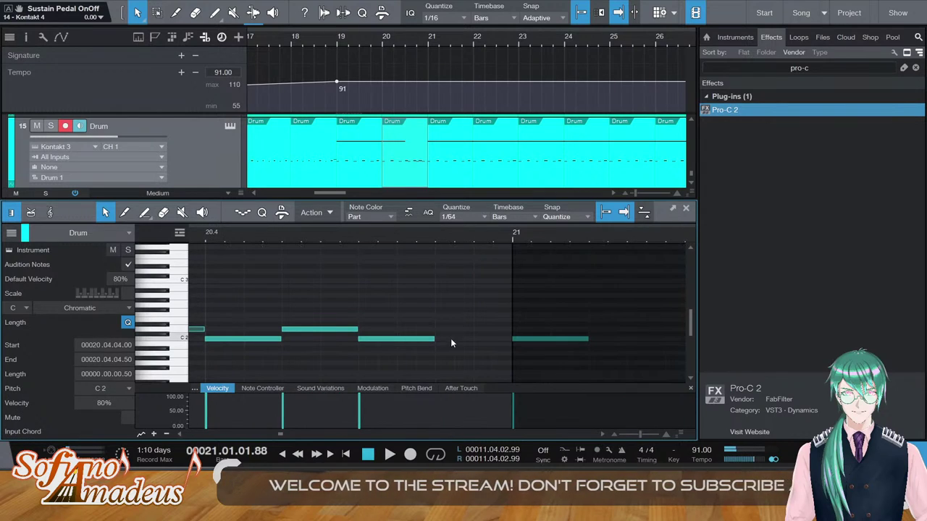
double_click(448, 338)
key("d")
key("Up")
key("Up")
key("d")
key("Down")
key("Down")
key("d")
key("Up")
key("Up")
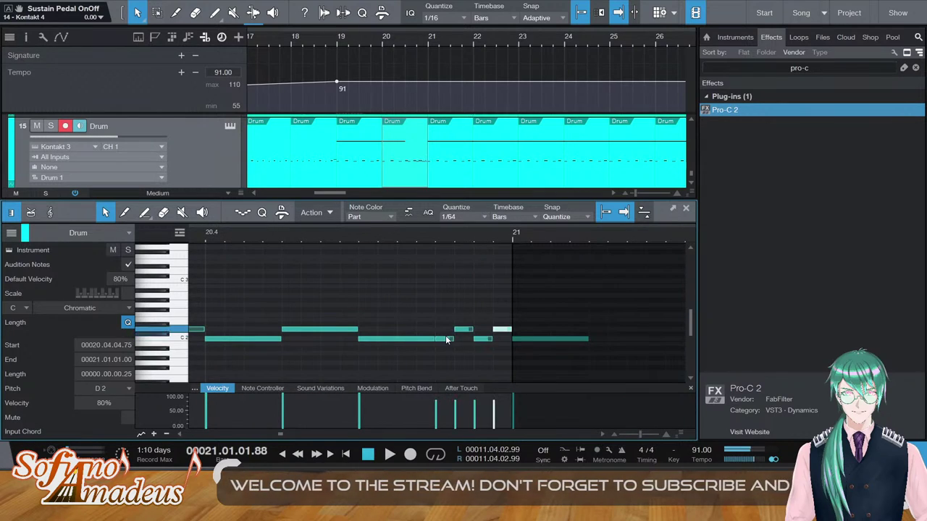
Draw a rising velocity ramp starting at about 45% across the four 1/64 drum notes before bar 21, and play the fill
left_click(496, 312)
left_click_drag(508, 359, 443, 326)
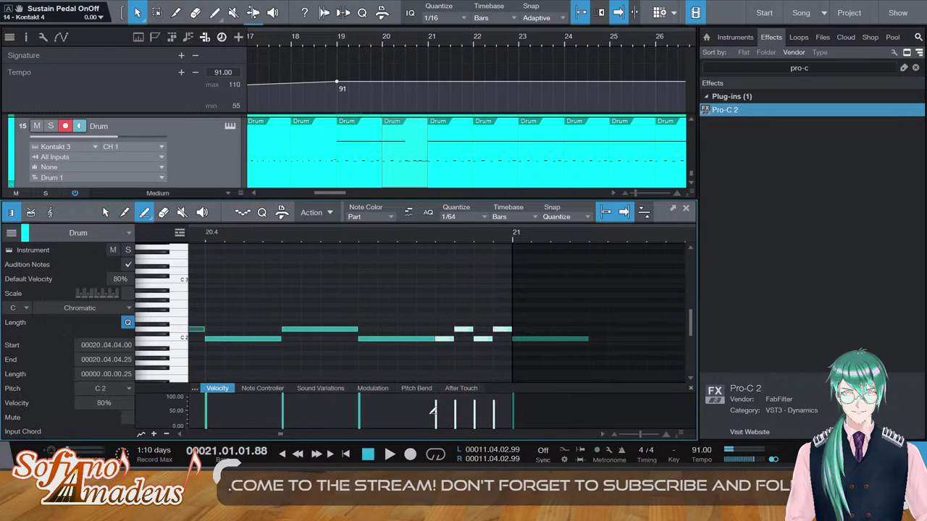
left_click_drag(432, 414, 505, 394)
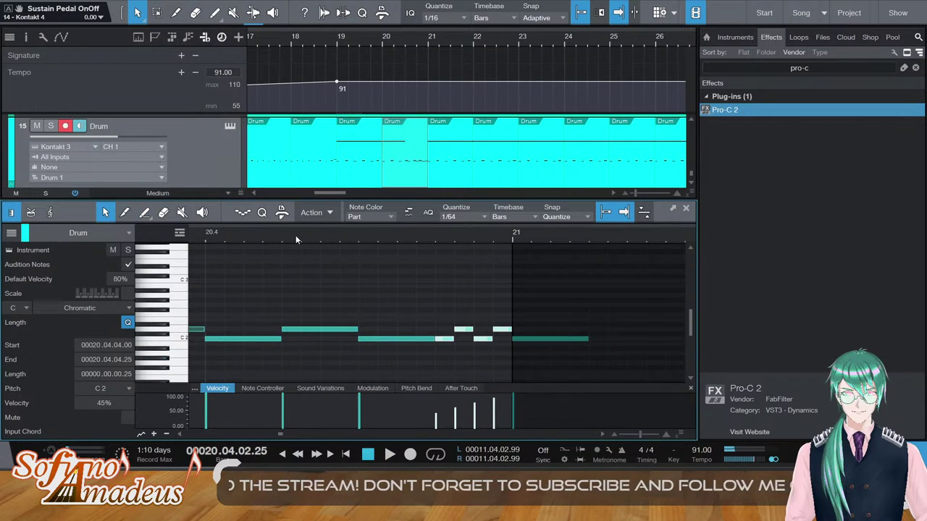
double_click(194, 239)
left_click(685, 208)
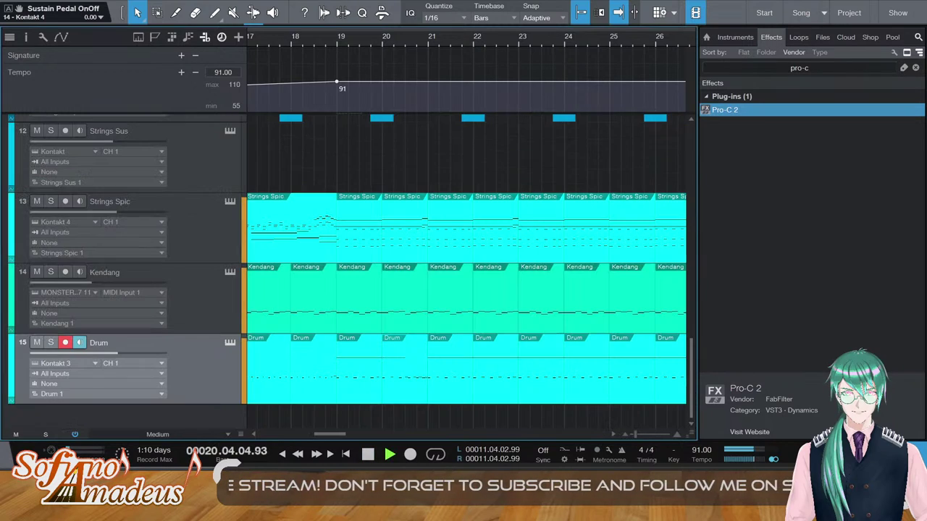
key("space")
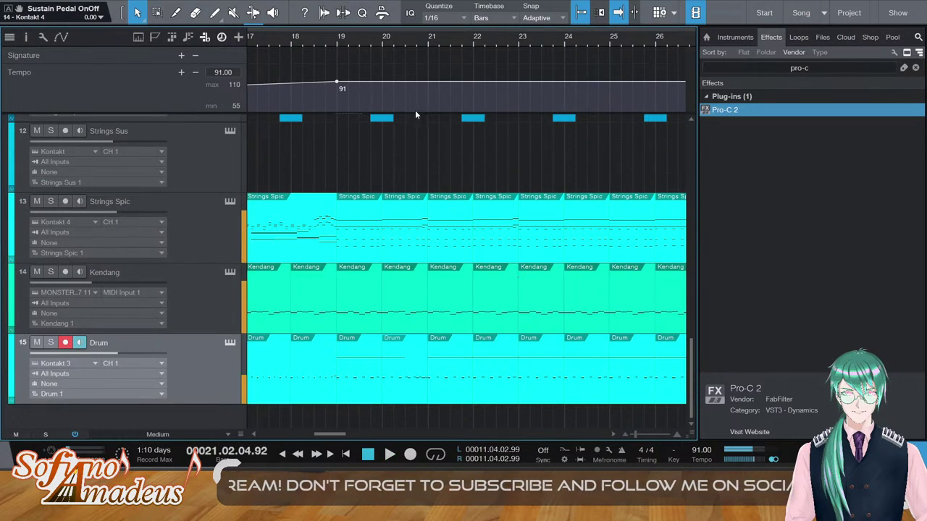
Play the arrangement from bar 20 into bar 22 and look over the tracks up to the Rebab part
left_click(379, 42)
key("space")
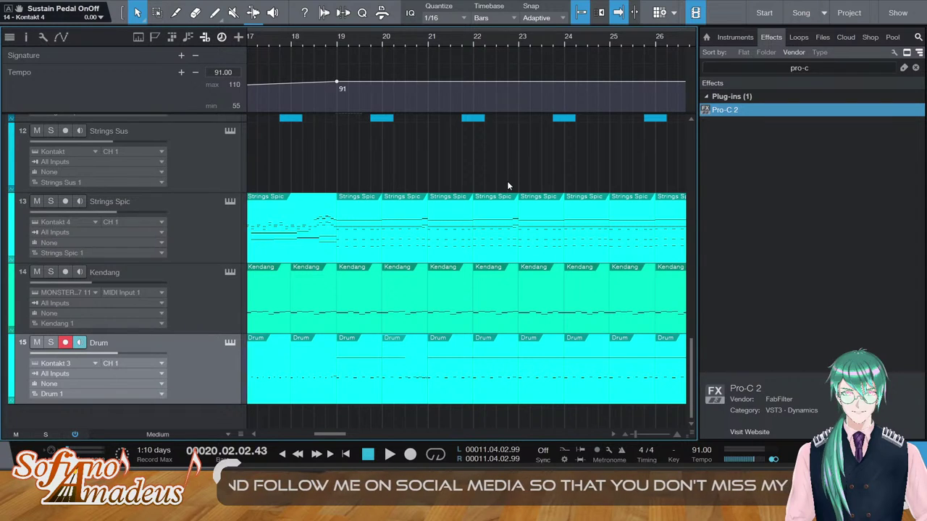
key("space")
scroll(492, 210, "up", 12)
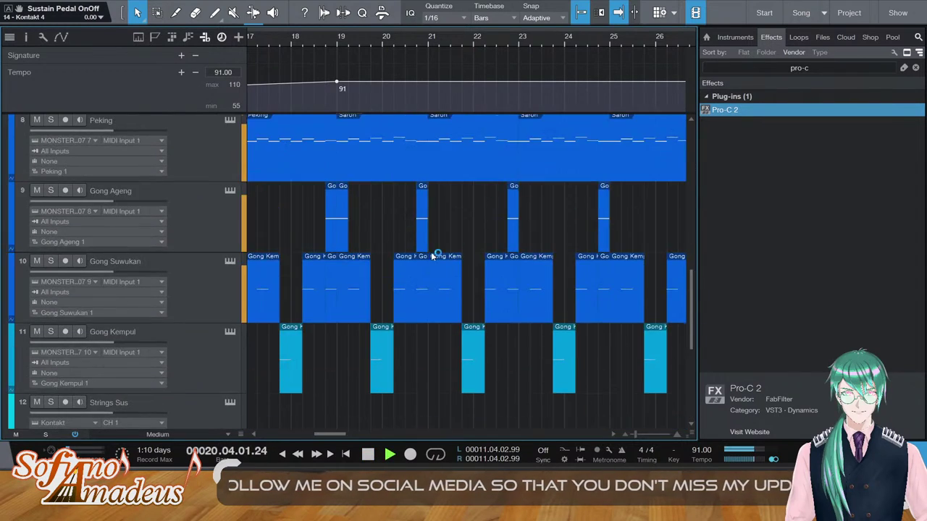
scroll(483, 233, "up", 1)
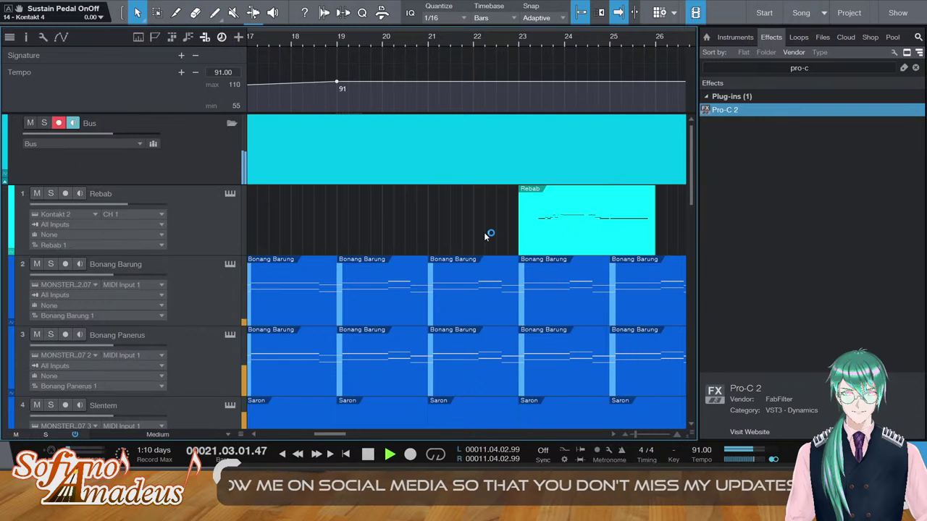
scroll(496, 237, "down", 4)
scroll(498, 230, "up", 4)
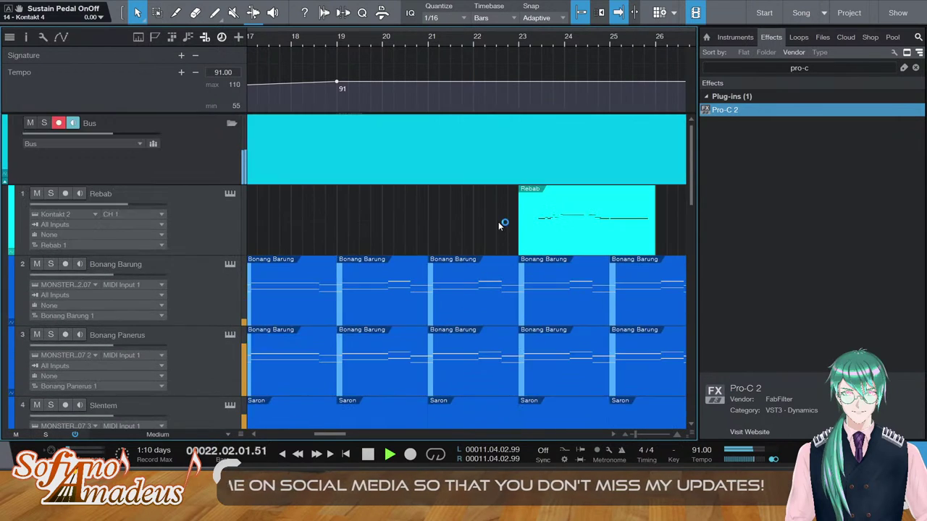
key("space")
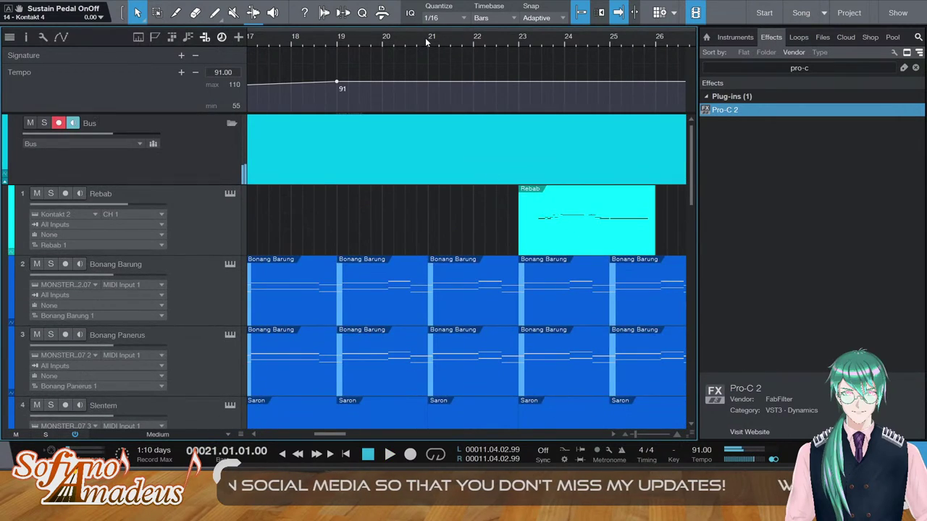
Delete the Rebab part starting at bar 23 and record a new Rebab melody from 18.04.01 to just past bar 25
left_click_drag(540, 226, 476, 217)
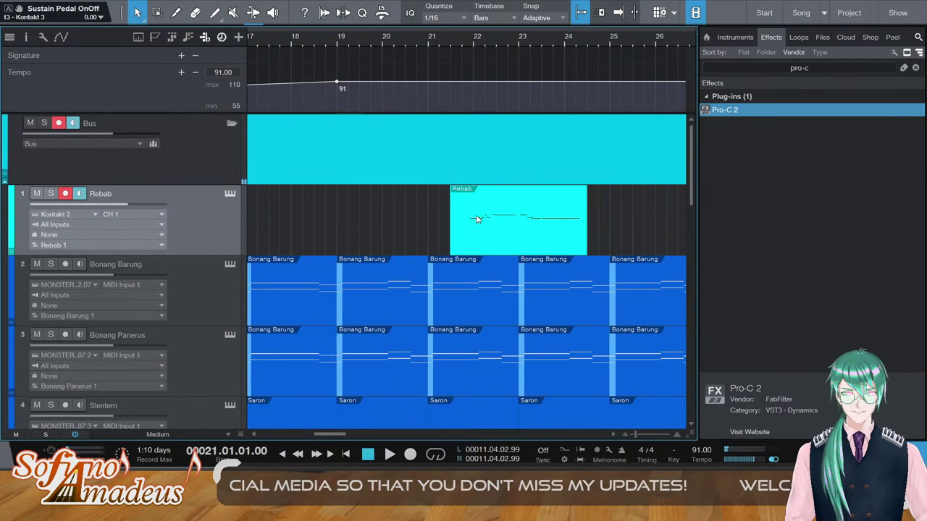
key("Delete")
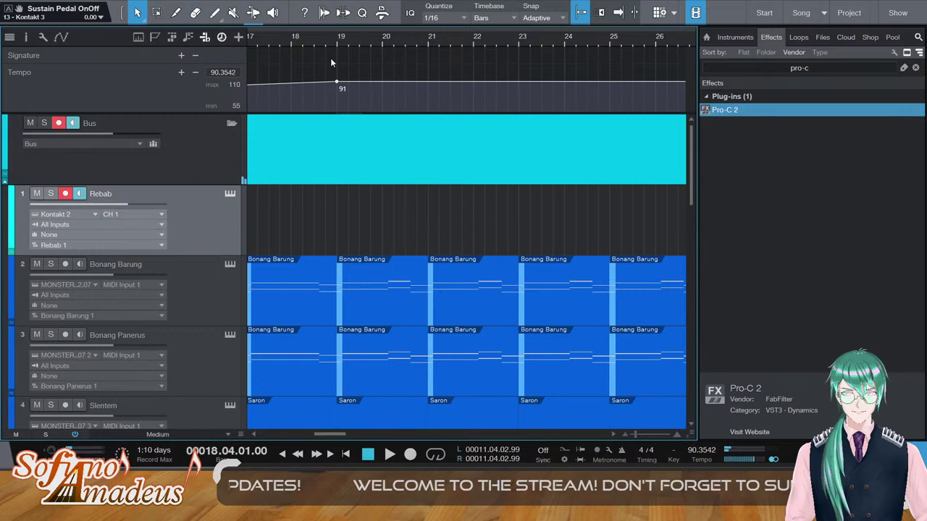
left_click(410, 454)
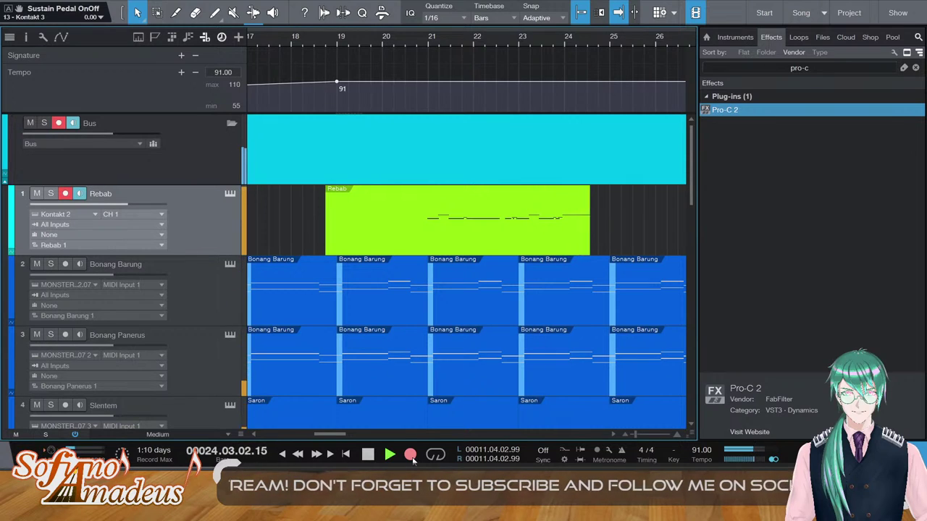
key("space")
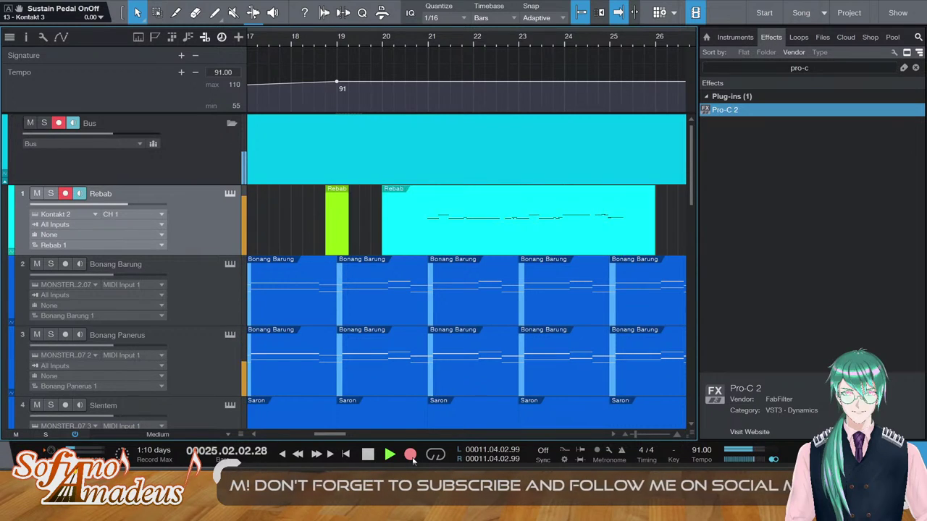
Delete the stray short A3 note before bar 25 in the new Rebab part, lower the final note to G#3, and play it back
double_click(619, 203)
left_click(592, 300)
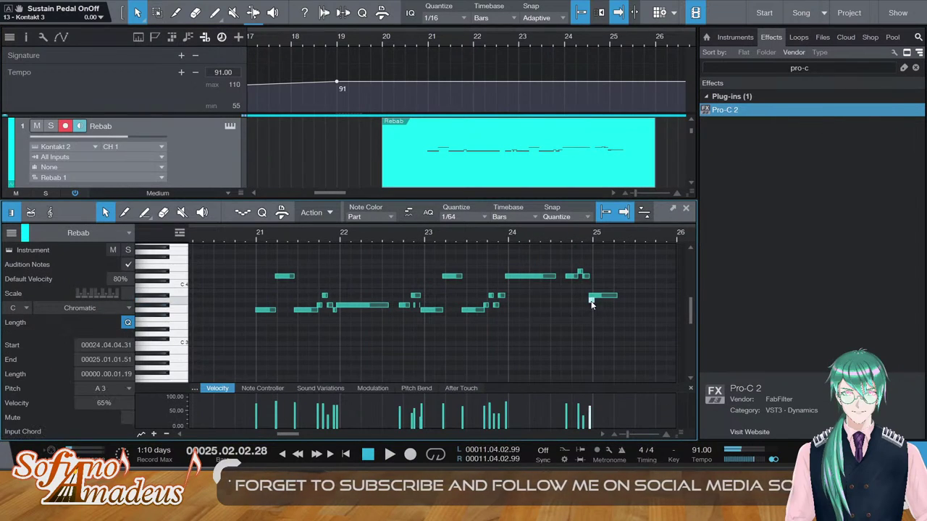
left_click(234, 237)
key("space")
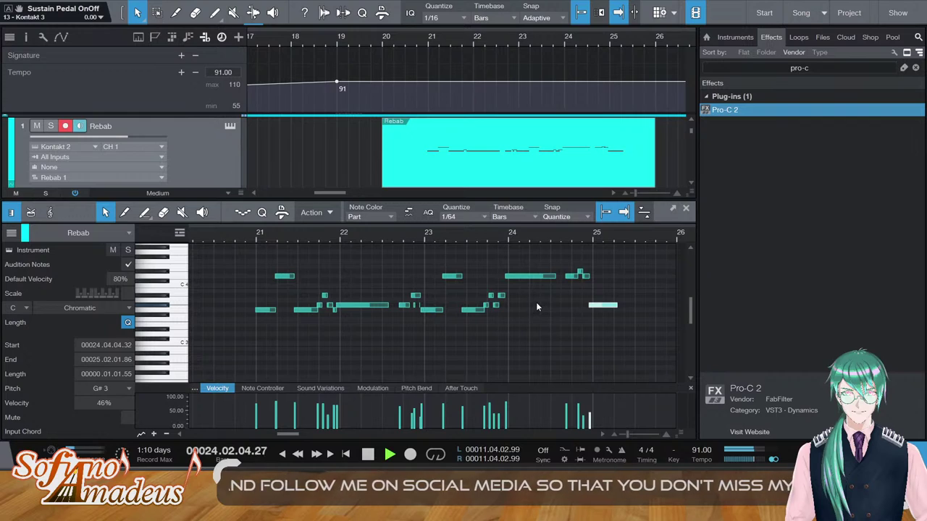
key("space")
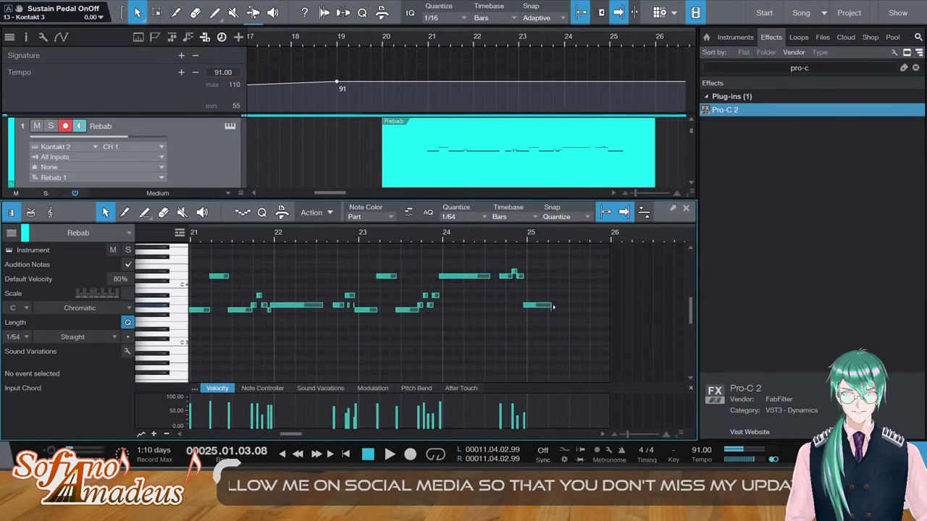
Lower the final Rebab note to G3, lengthen it to about 25.04, play the ending, and close the note editor and browser
left_click(544, 305)
key("Up")
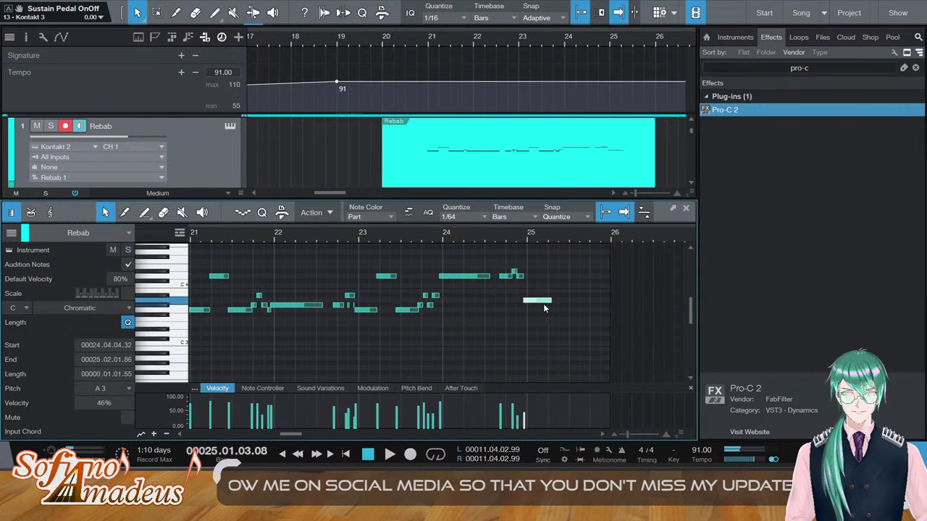
key("Down")
key("Down")
key("space")
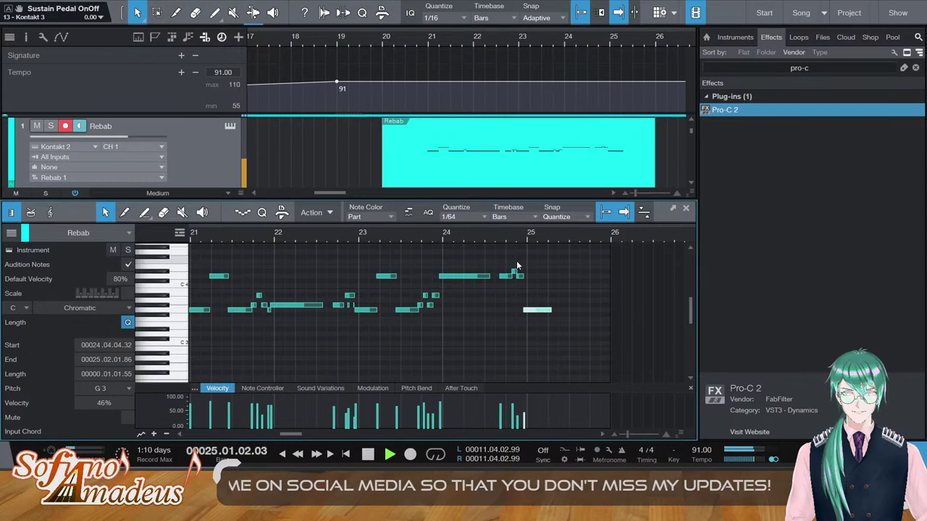
key("space")
left_click_drag(550, 309, 596, 310)
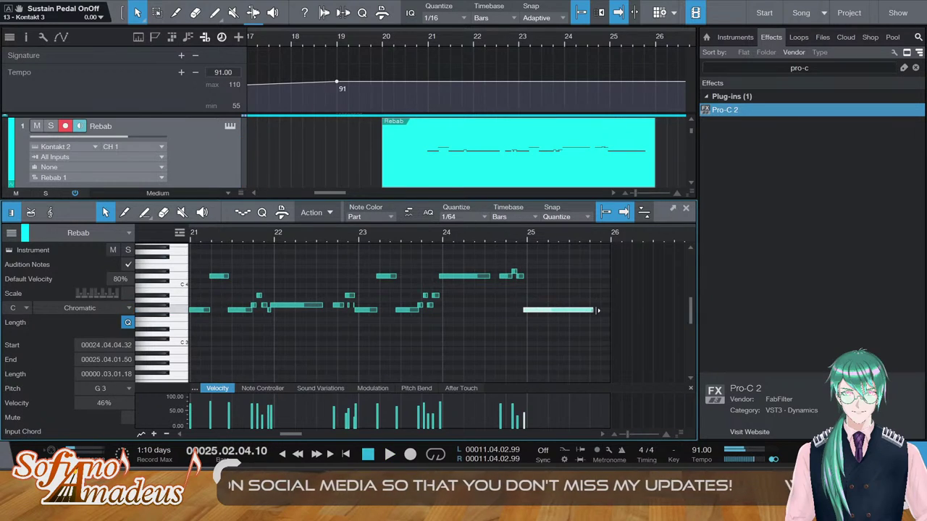
key("space")
key("F2")
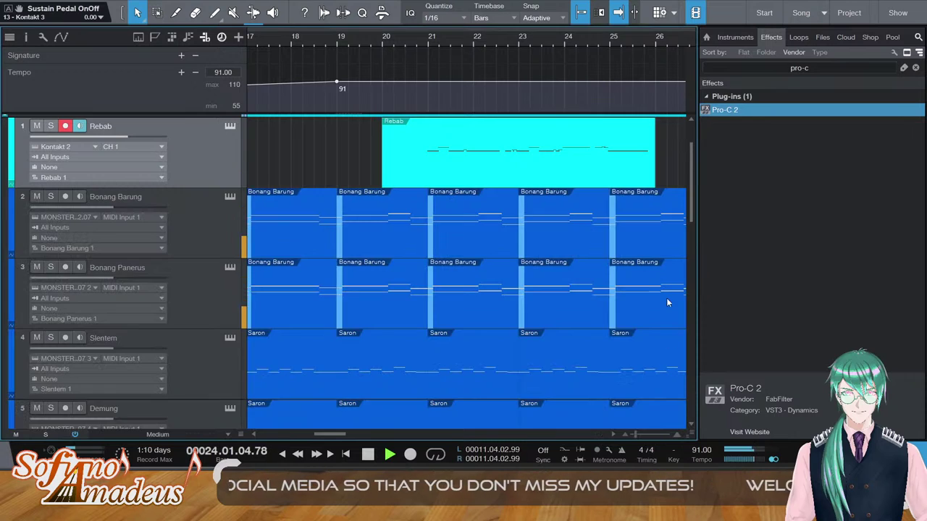
key("F5")
Play the arrangement from bar 11 into bar 22 and compare the Rebab and gamelan tracks
left_click_drag(379, 433, 340, 433)
scroll(423, 339, "down", 4)
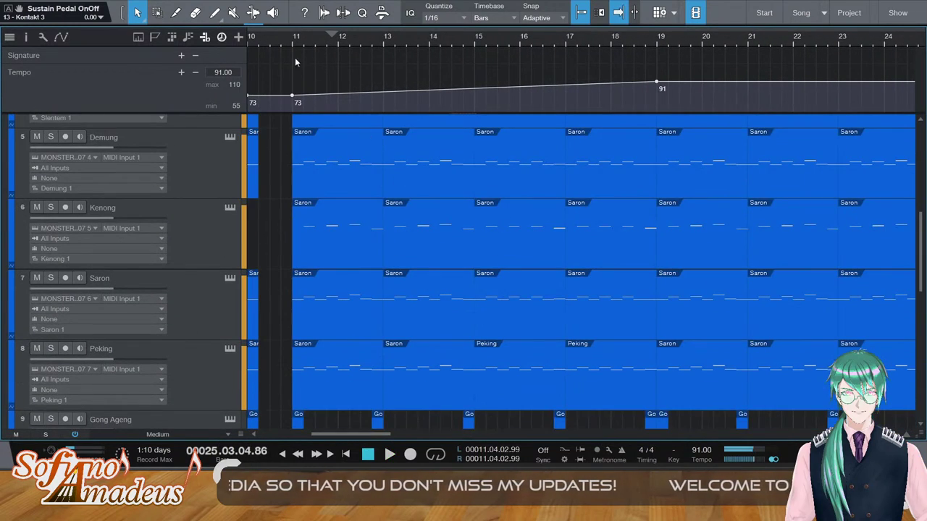
double_click(293, 36)
left_click_drag(292, 37, 293, 15)
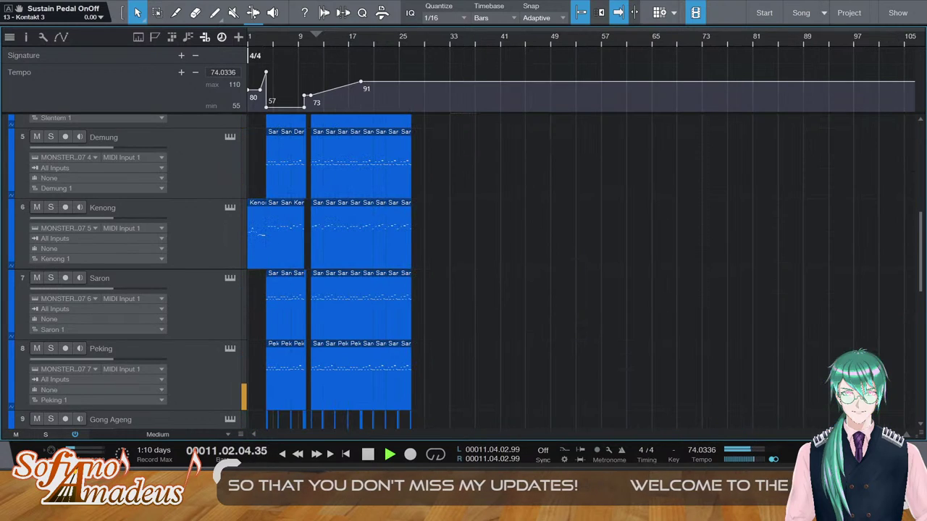
key("shift+z")
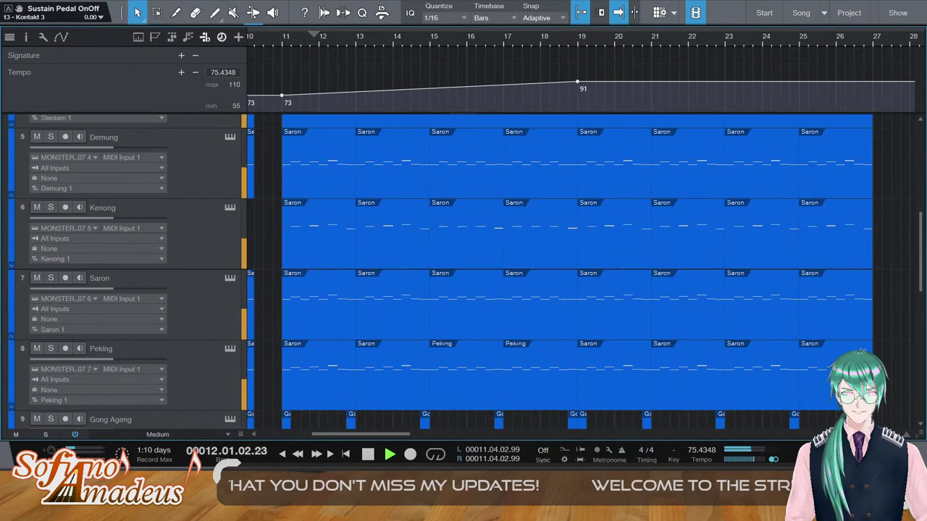
key("w")
scroll(496, 330, "up", 4)
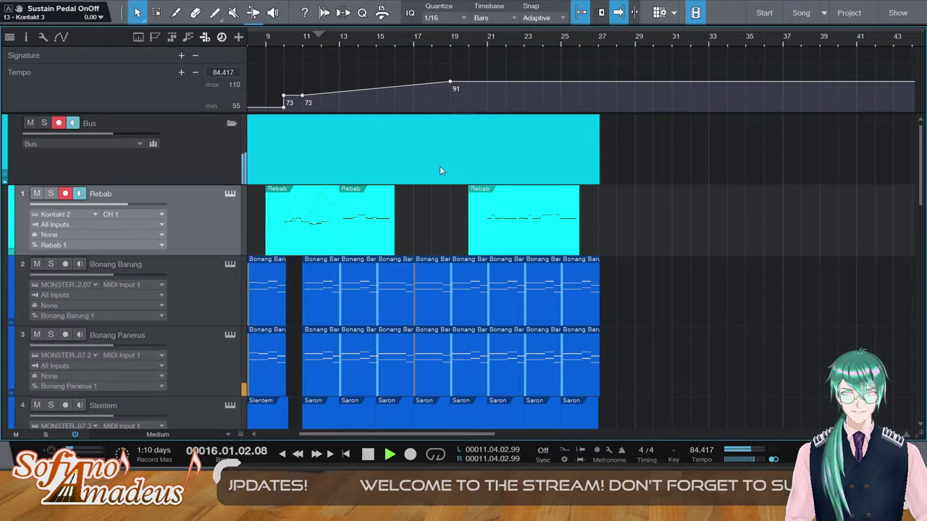
scroll(456, 210, "down", 4)
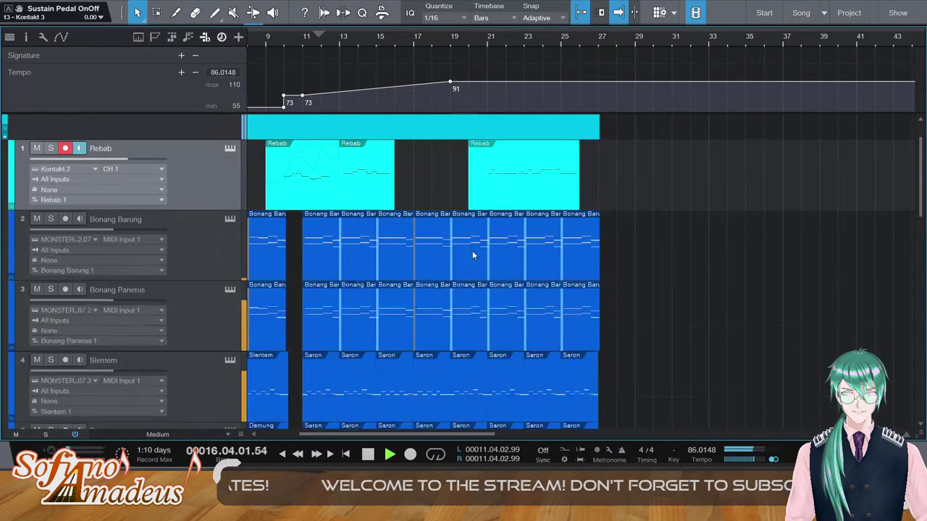
scroll(470, 243, "up", 2)
scroll(478, 259, "up", 2)
scroll(482, 265, "down", 2)
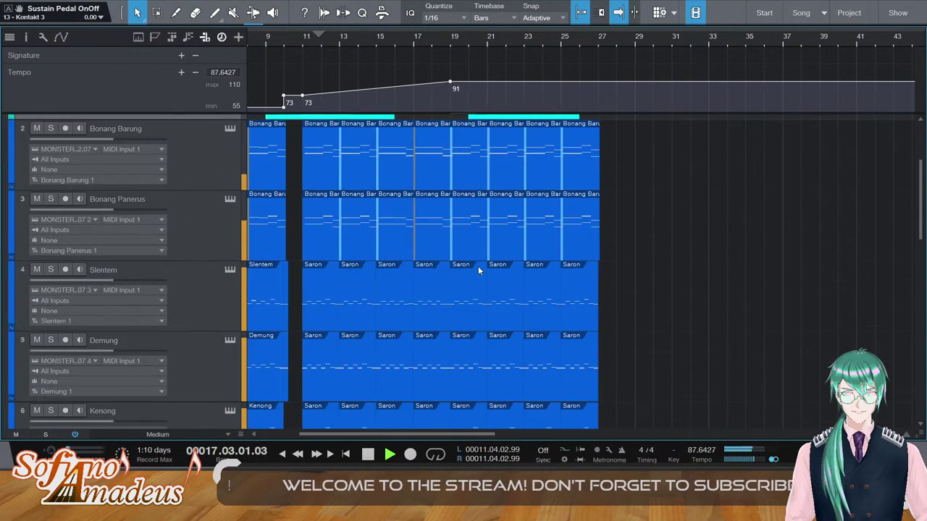
scroll(478, 275, "up", 2)
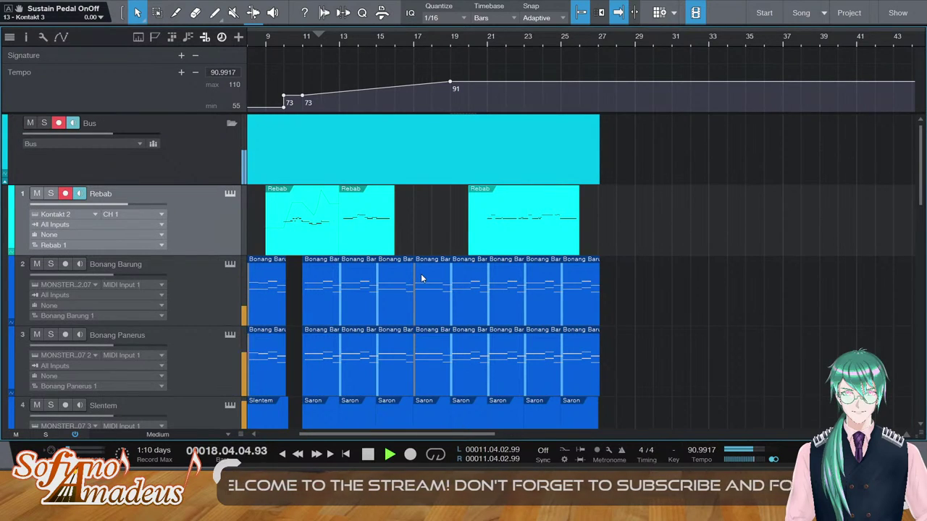
scroll(421, 278, "down", 2)
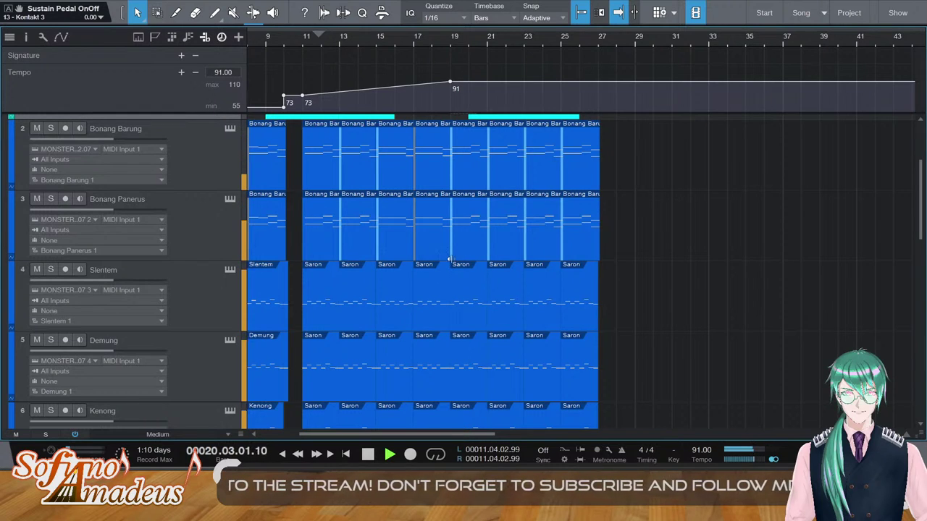
scroll(450, 258, "up", 2)
scroll(485, 246, "down", 2)
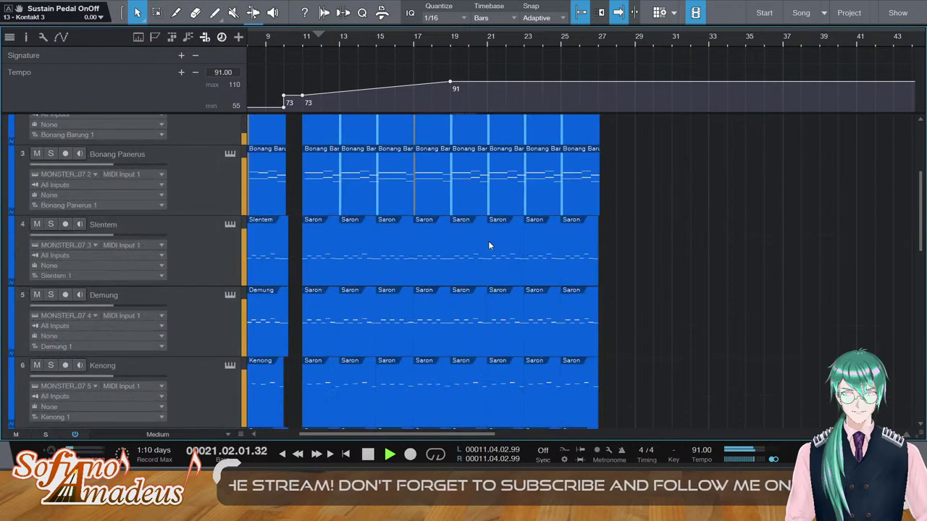
scroll(487, 242, "up", 2)
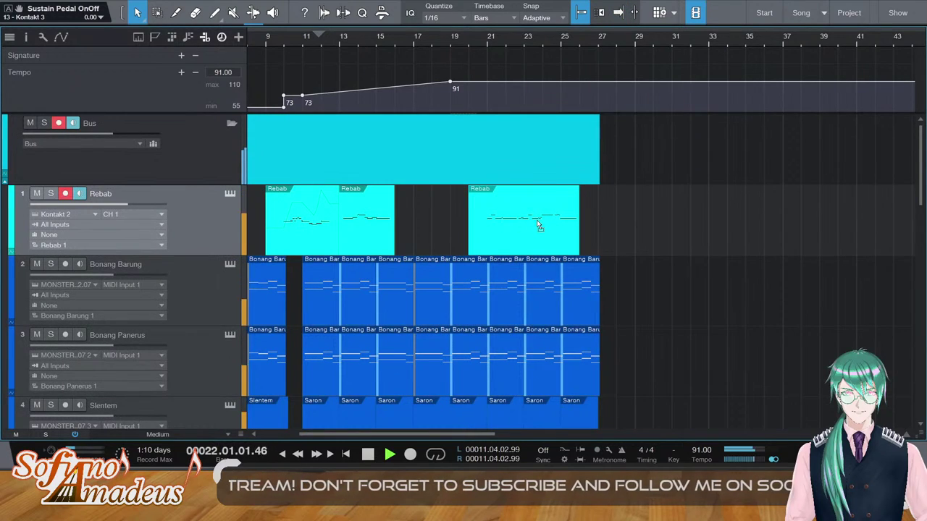
Move the last Rebab part to start at bar 22 and continue playback from 22.04.01
left_click_drag(504, 224, 532, 237)
key("space")
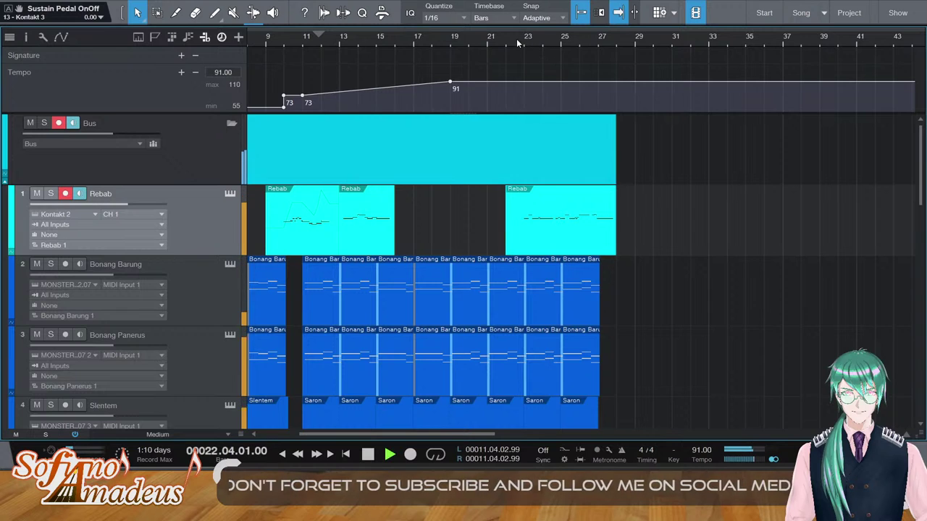
Listen on to bar 25 while examining the Gong, Strings Spic, Kendang and Drum parts between bars 18 and 27
scroll(538, 315, "down", 6)
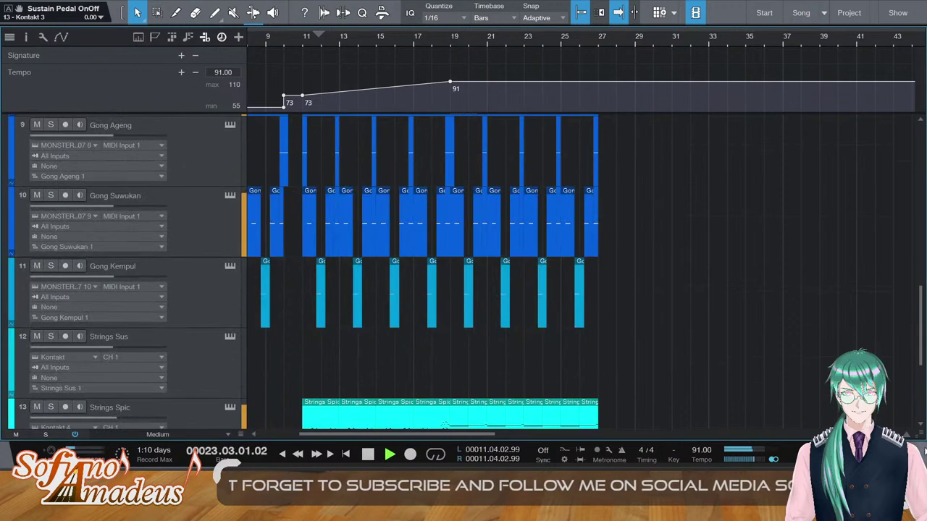
key("e")
key("e")
key("e")
key("w")
scroll(488, 306, "down", 3)
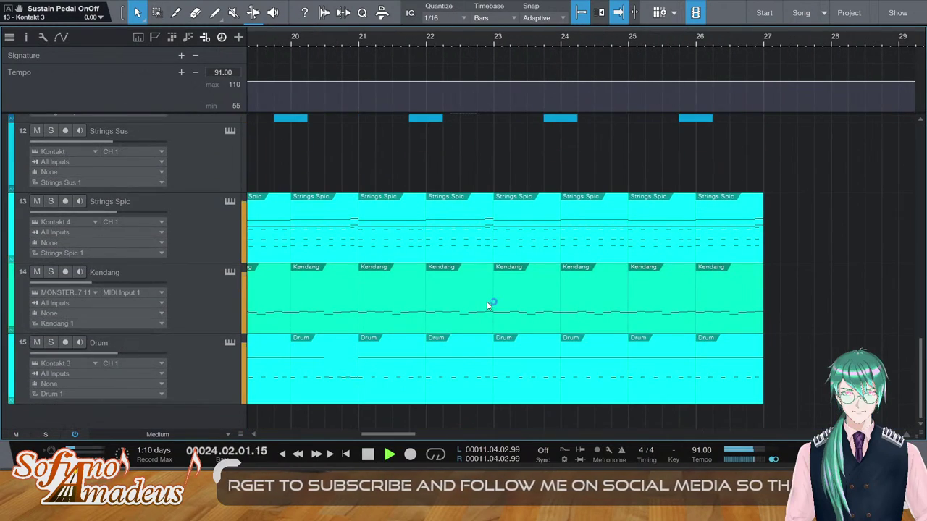
scroll(488, 304, "up", 2)
scroll(507, 216, "left", 5)
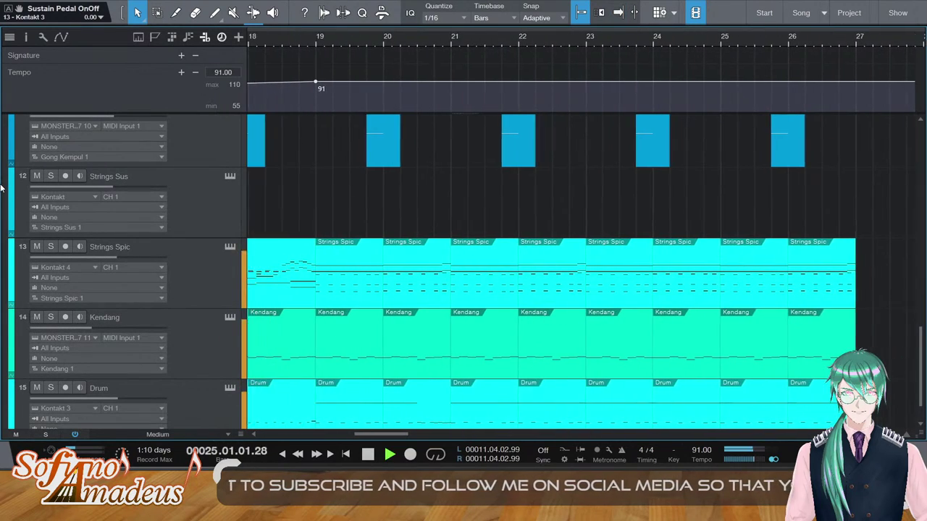
key("space")
key("f")
scroll(553, 288, "right", 2)
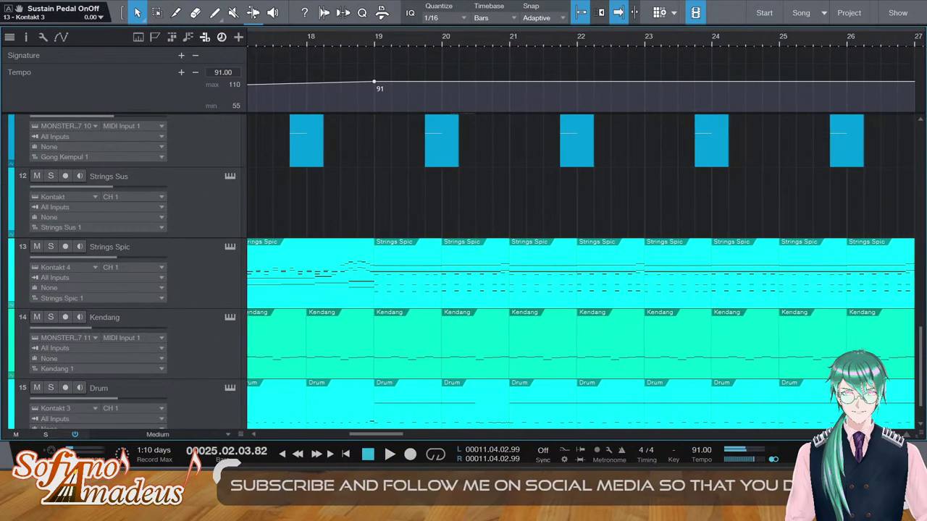
Replace the bar 20 Strings Spic part with a duplicate of the bar 19 part and transpose its notes up one semitone
left_click(405, 291)
key("Delete")
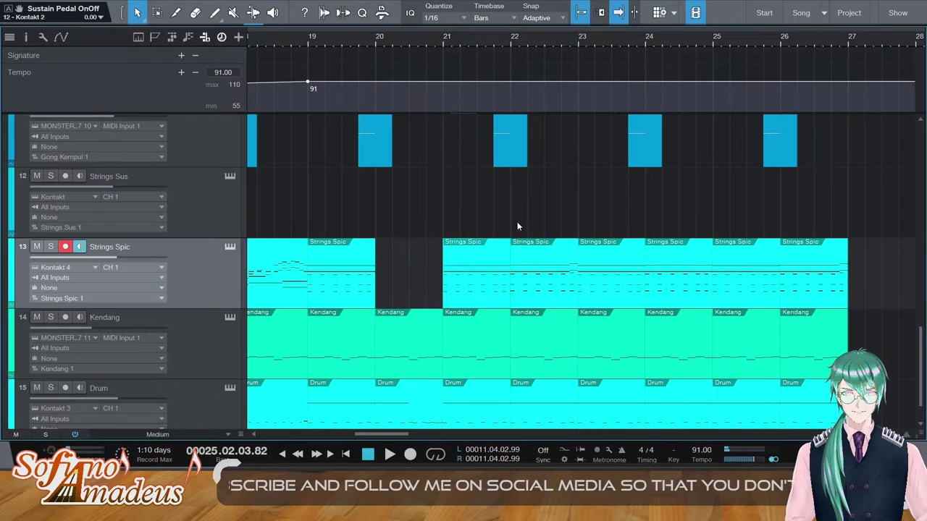
key("d")
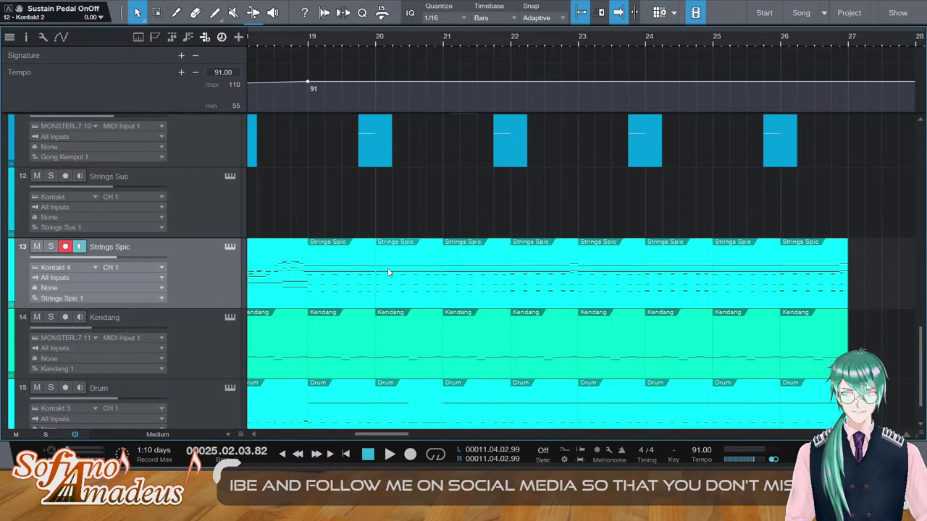
double_click(389, 272)
key("ctrl+a")
key("Up")
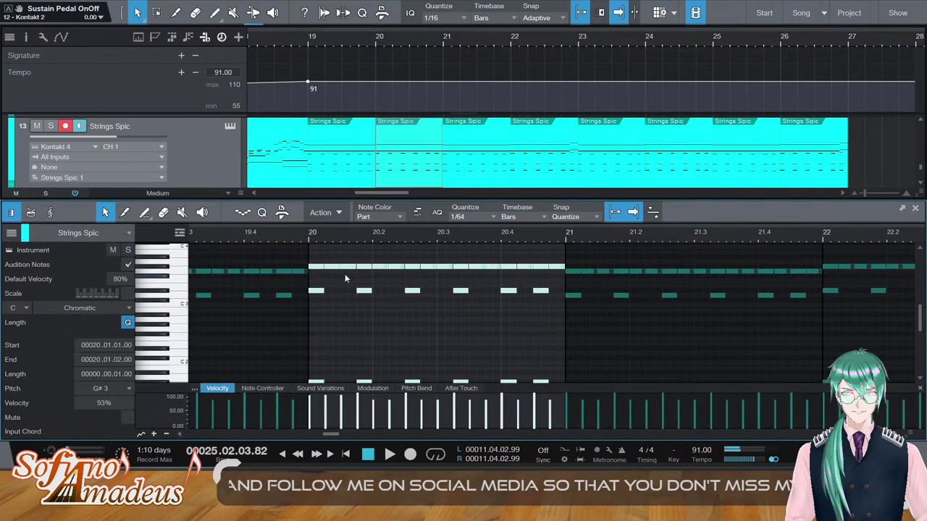
Play from bar 20 with the note editor closed, checking the string change against the gamelan, gong and Rebab tracks
left_click(307, 232)
key("space")
left_click(810, 453)
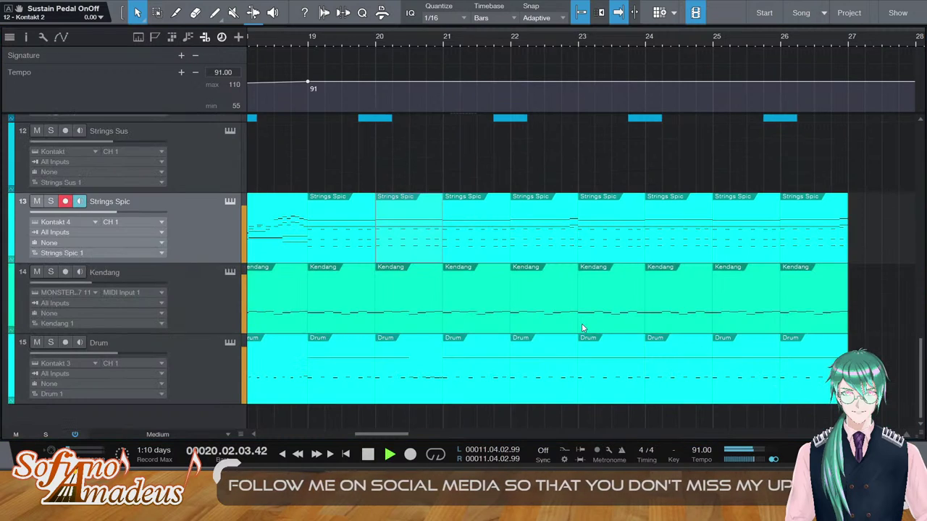
scroll(511, 340, "up", 10)
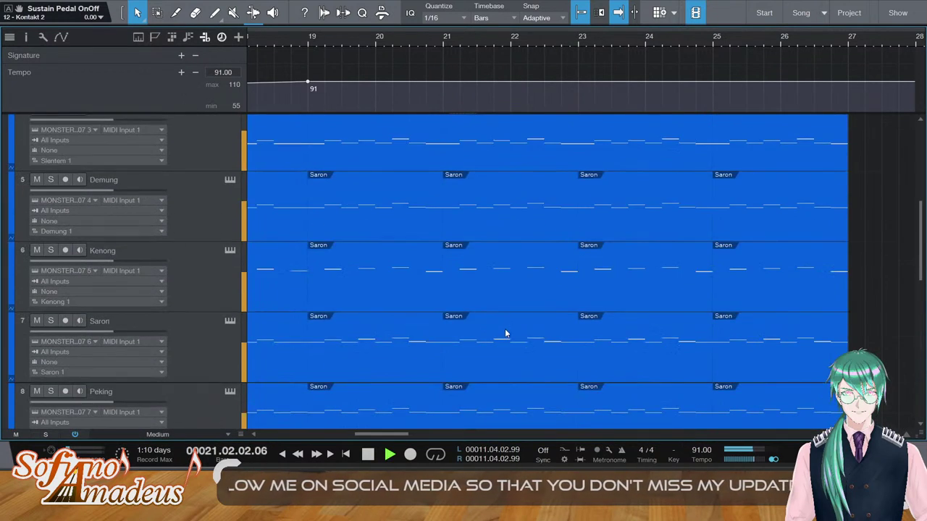
scroll(513, 329, "down", 10)
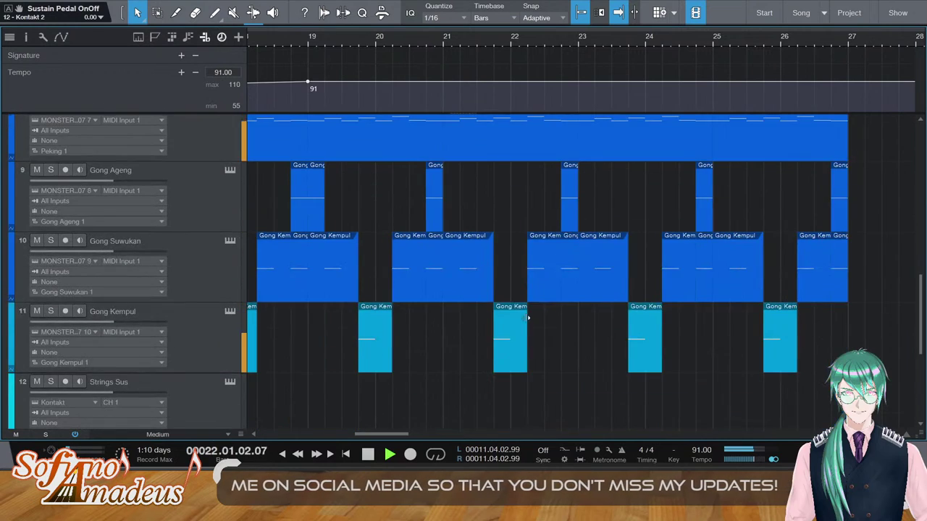
scroll(507, 290, "up", 12)
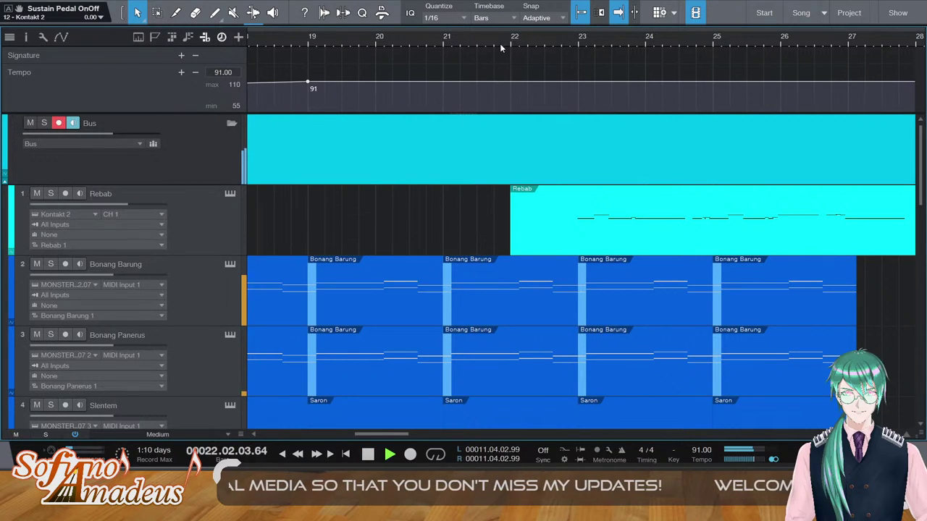
Record an additional Rebab pickup phrase over the existing part, from bar 22 into bar 23
left_click(225, 228)
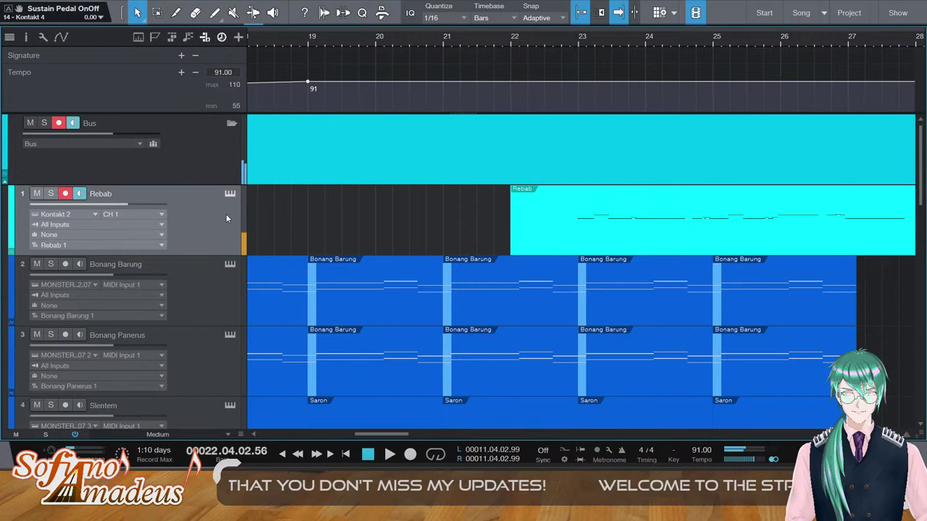
left_click(409, 454)
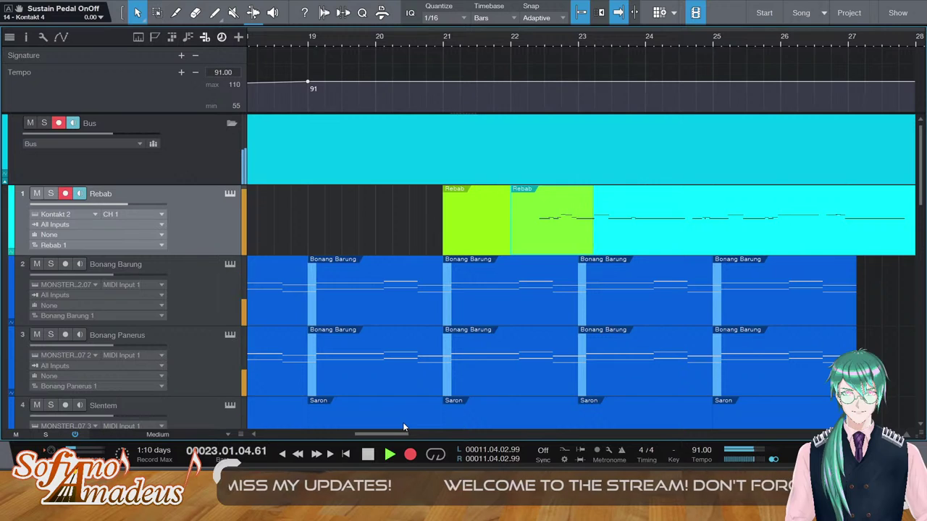
key("space")
Open the Rebab part for editing and play the recorded pickup phrase from bar 22 in a closer view
double_click(581, 230)
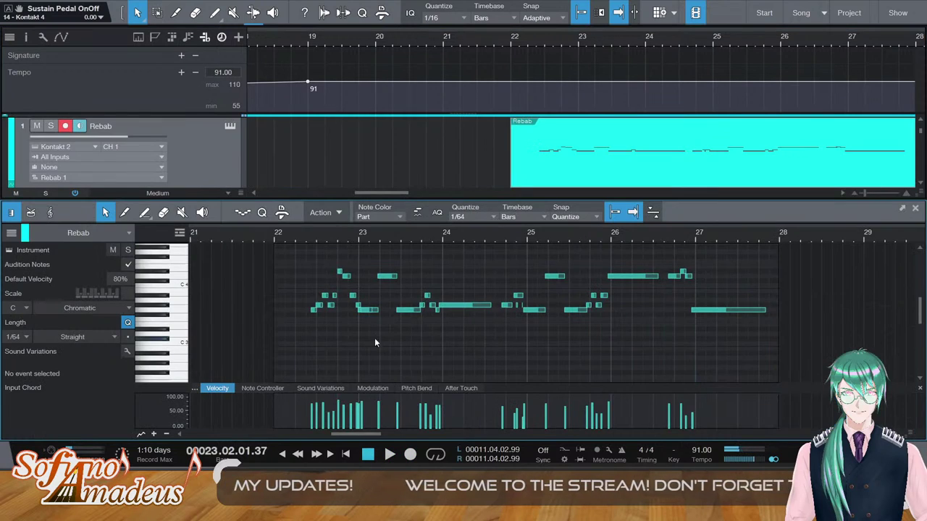
left_click(361, 311)
left_click(299, 236)
key("space")
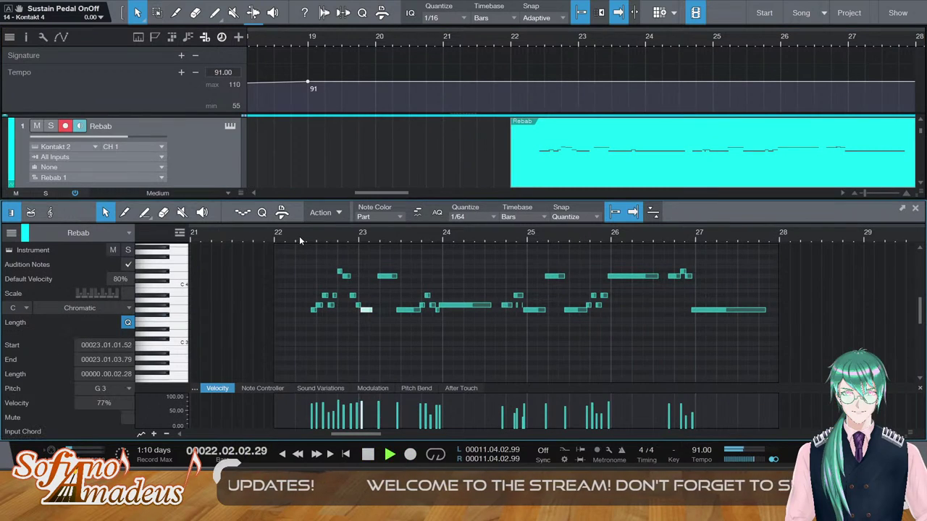
key("e")
key("e")
key("e")
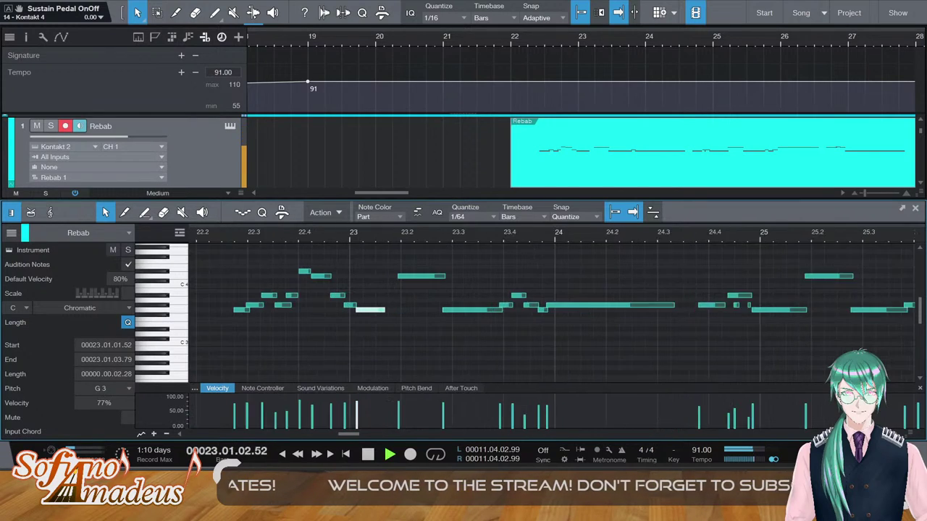
Clean up the Rebab notes leading into bar 23, placing the A#3 note at 22.04.03.00 and G3 on the downbeat
key("space")
left_click(404, 310)
left_click(369, 316)
left_click_drag(367, 311, 299, 301)
key("Delete")
left_click(326, 306)
left_click(317, 307)
left_click(305, 297)
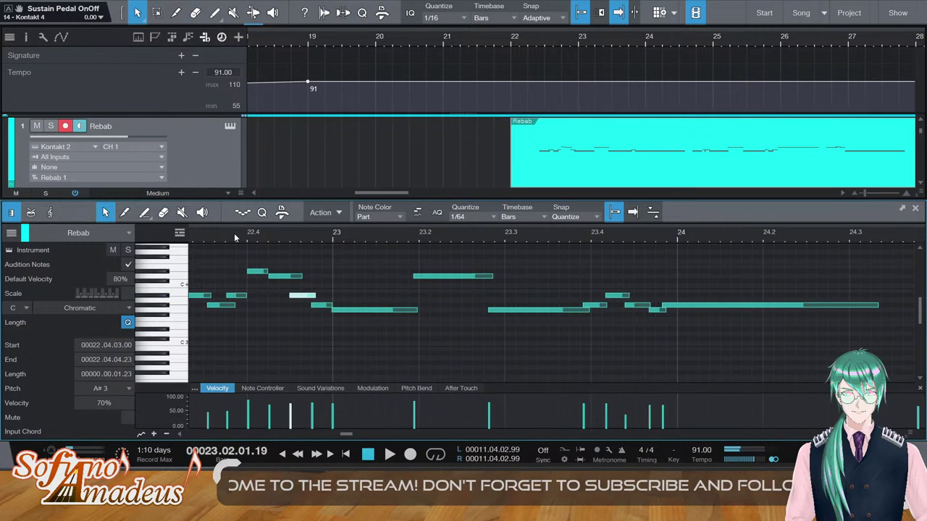
Listen to the edited Rebab melody until bar 27, show its modulation lane, and close the note editor
key("space")
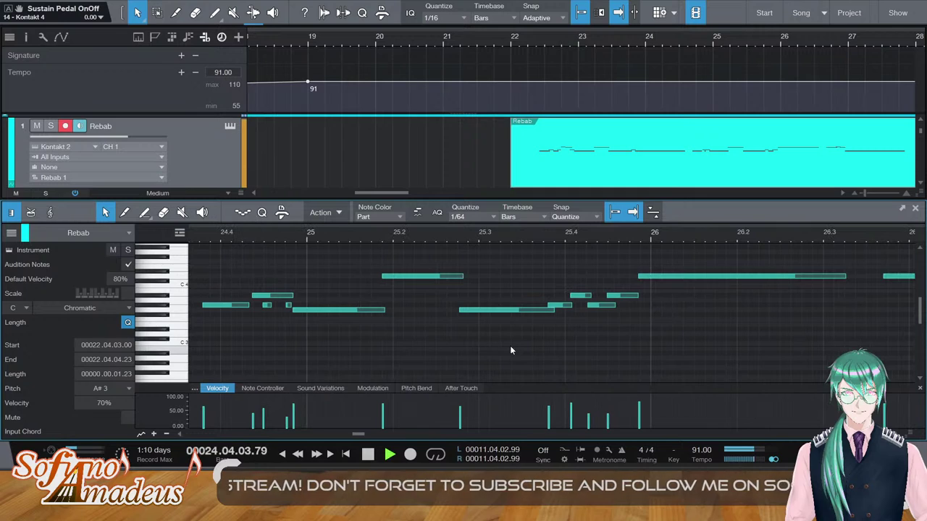
left_click(373, 389)
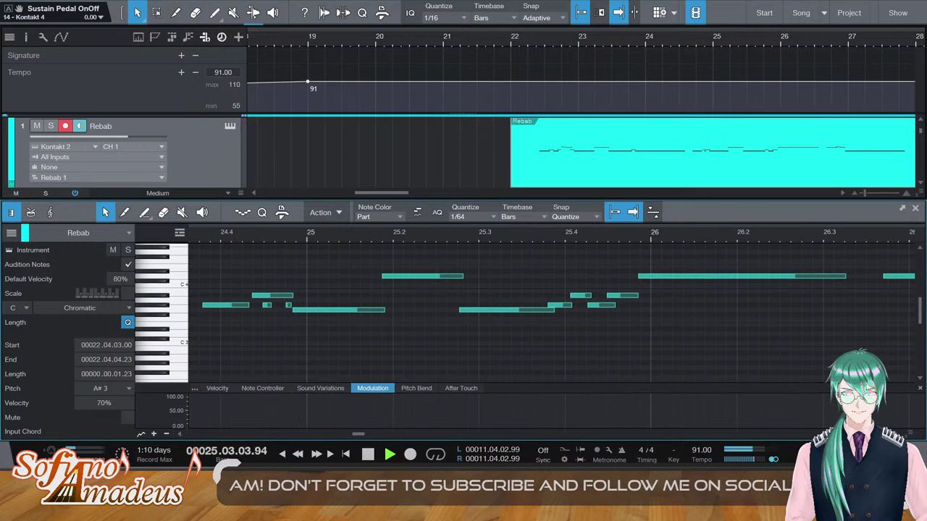
key("F2")
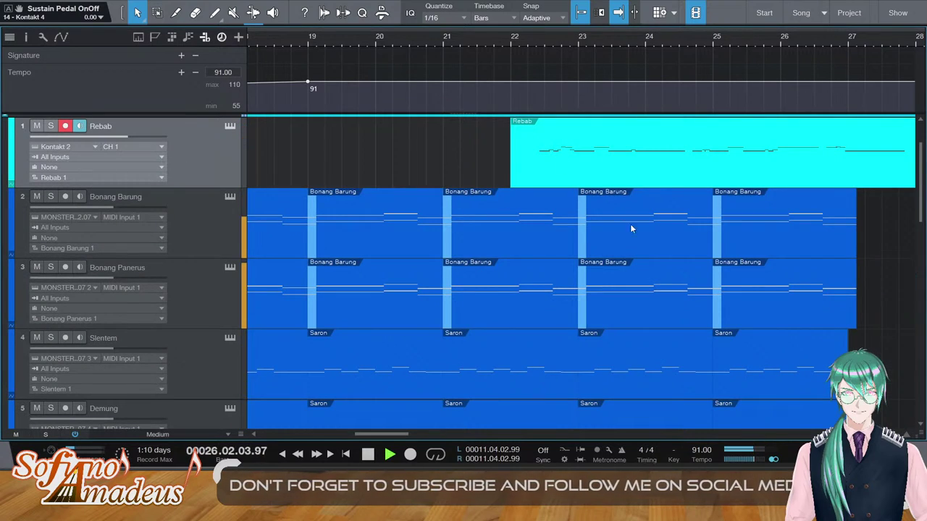
key("space")
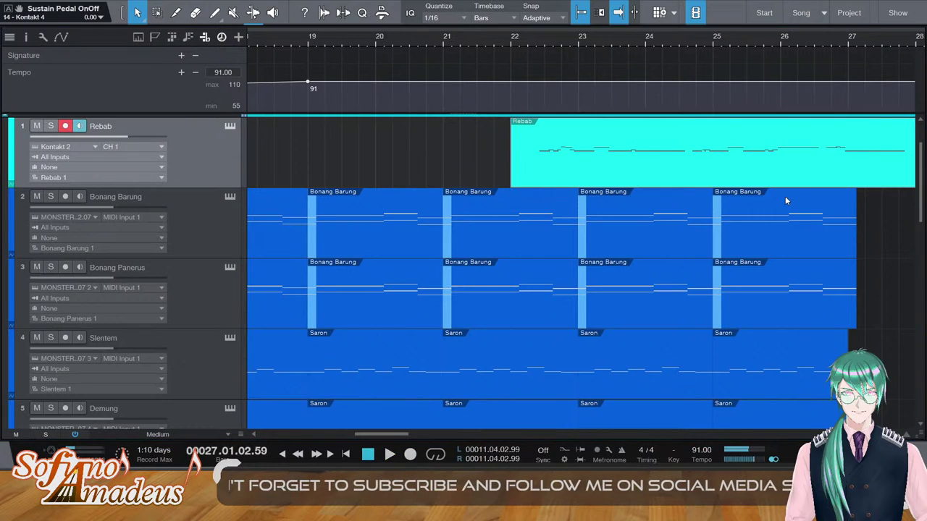
Replay the Rebab entry from bar 22 and the section before it from bar 18 to bar 20
left_click(534, 41)
key("space")
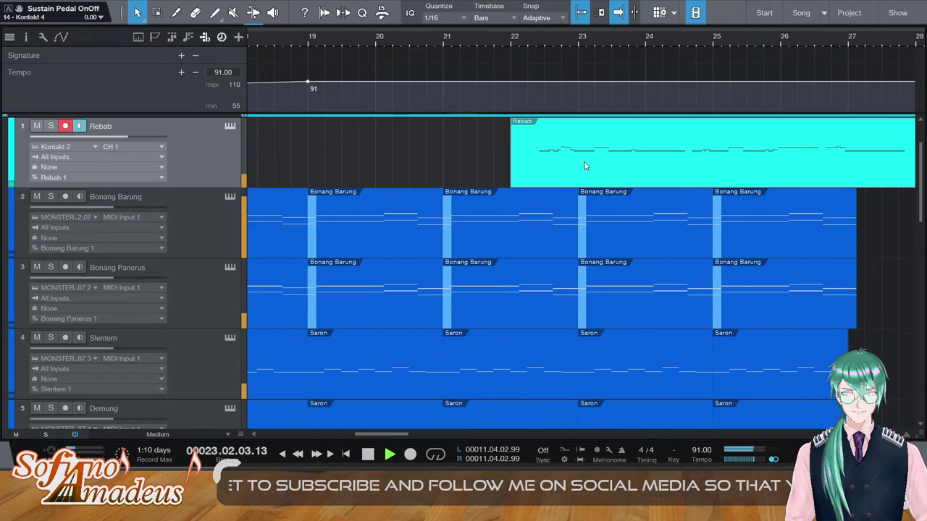
key("space")
left_click(296, 41)
key("space")
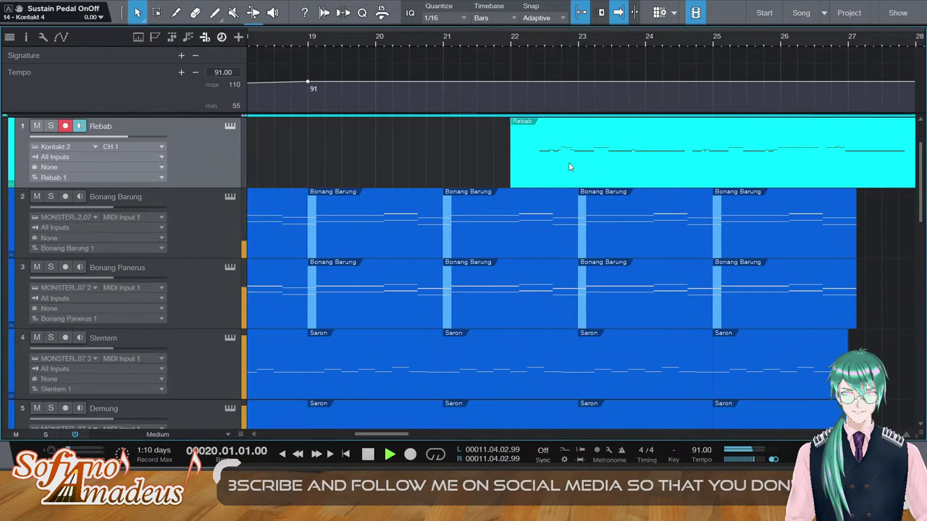
key("f")
scroll(290, 185, "left", 2)
key("f")
key("space")
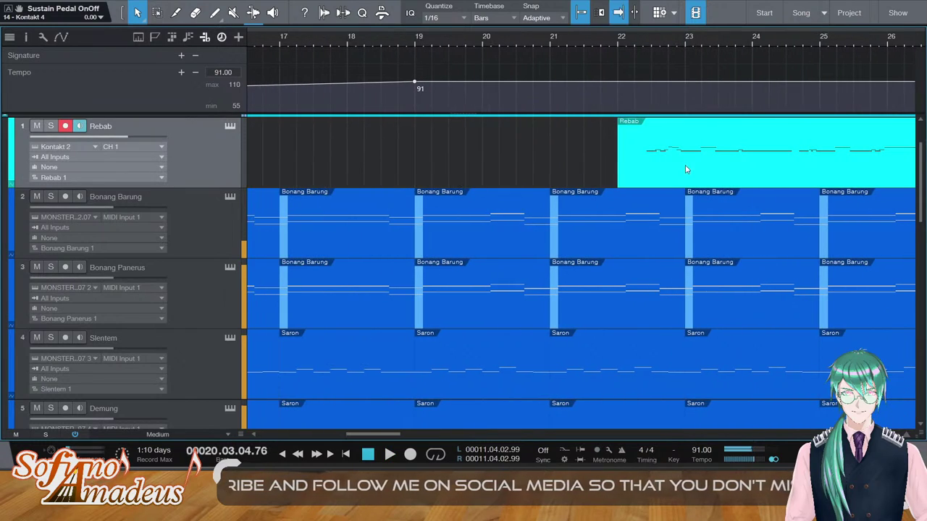
Move the Rebab part earlier so it starts at bar 18, checking its alignment with the gamelan during playback
key("ctrl+z")
left_click(405, 43)
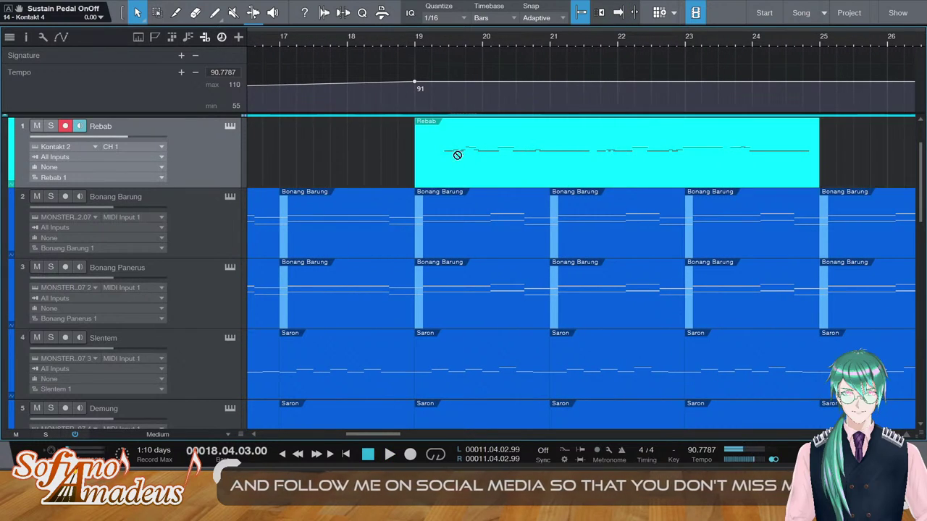
key("space")
left_click_drag(440, 161, 384, 162)
key("space")
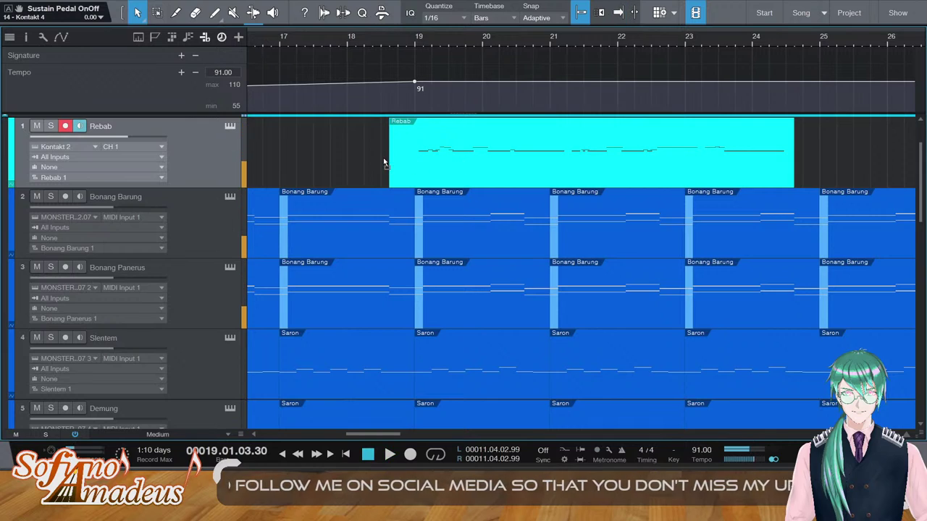
key("space")
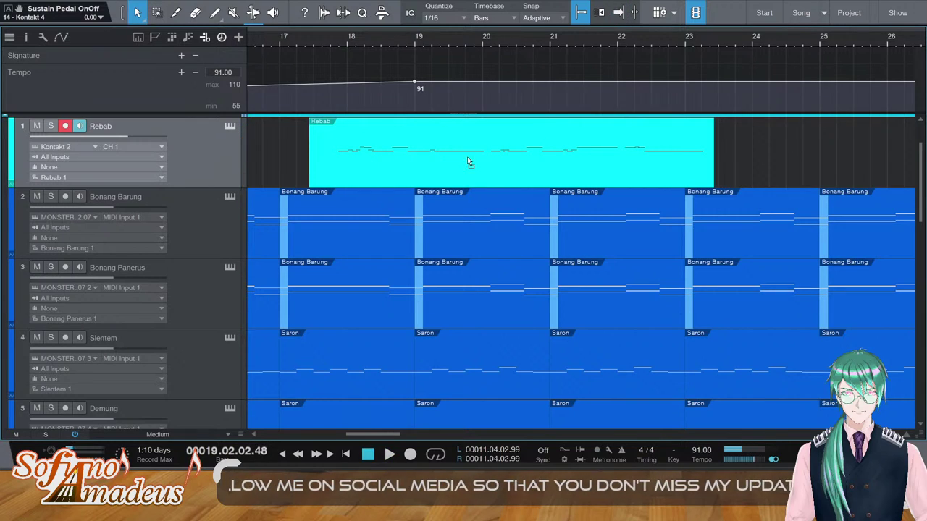
key("ctrl+z")
key("space")
key("f")
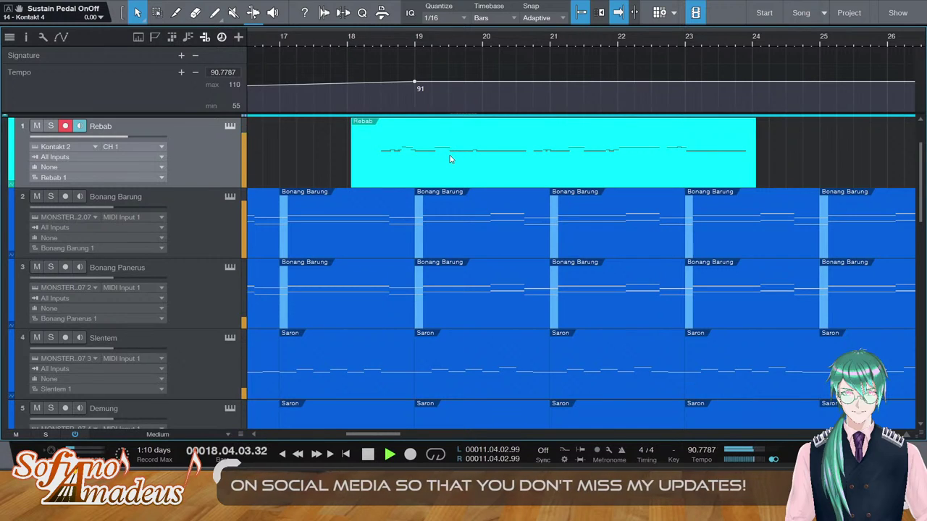
left_click_drag(442, 153, 437, 154)
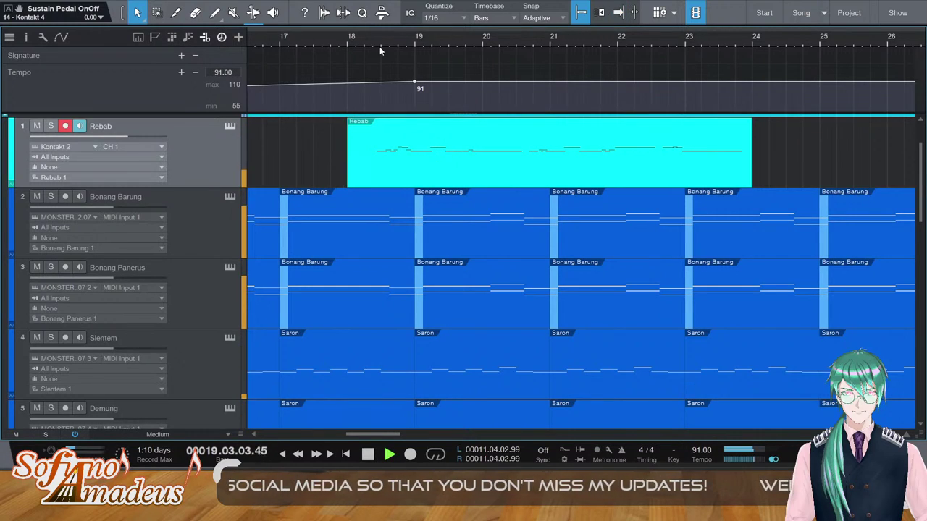
Play from bar 18 and view the Rebab notes in the note editor before closing it
left_click(355, 37)
double_click(430, 146)
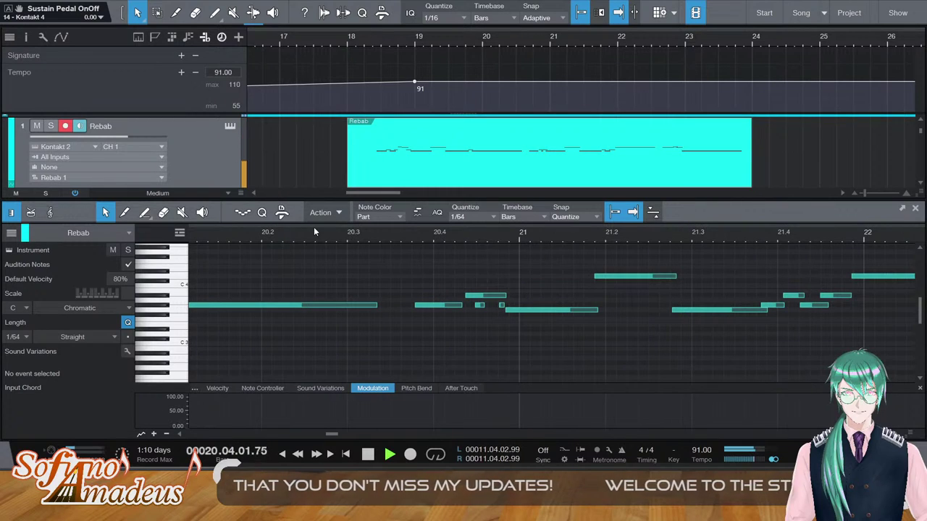
key("F2")
Select the accompaniment tracks from Bonang Barung to Drum and lower their volumes together, bringing Kendang to -16.3
scroll(294, 296, "down", 8)
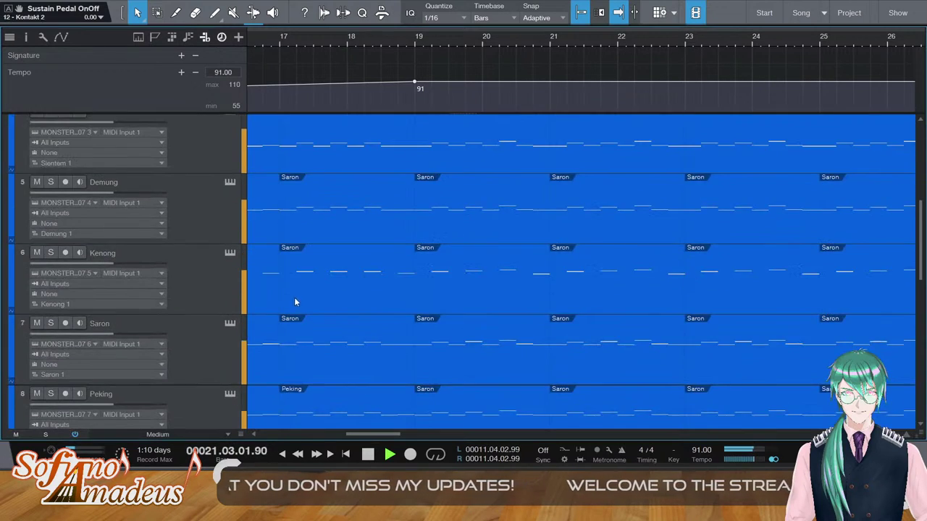
scroll(260, 300, "down", 3)
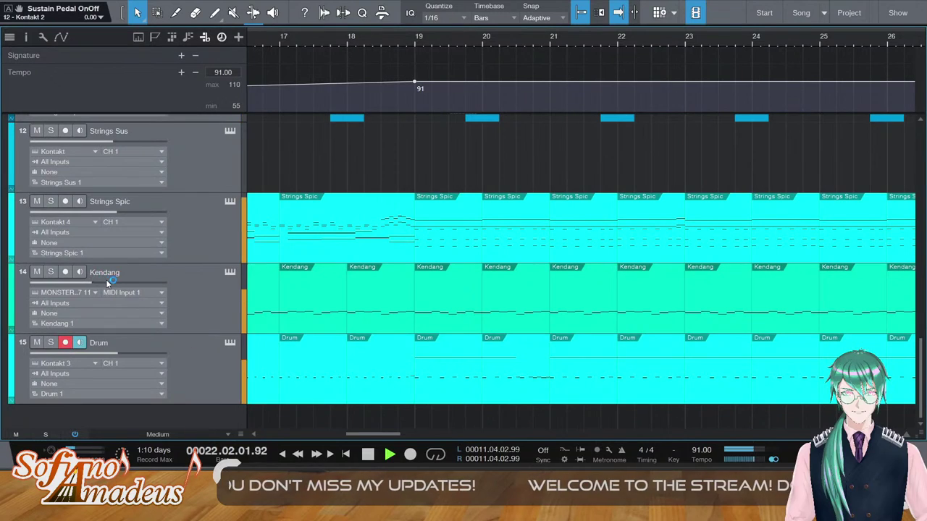
scroll(346, 232, "up", 15)
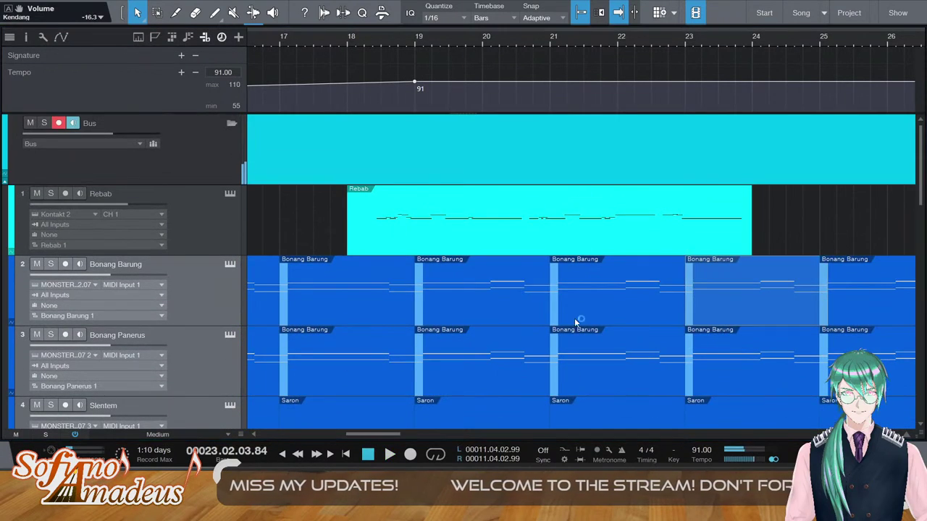
Raise the Rebab part's modulation to about 100 and set the Rebab track volume to -0.7
double_click(480, 196)
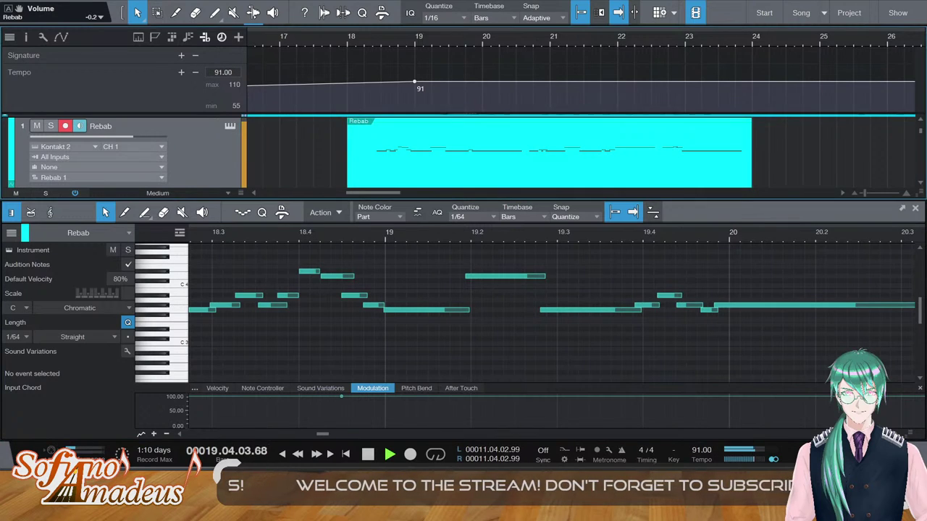
key("F2")
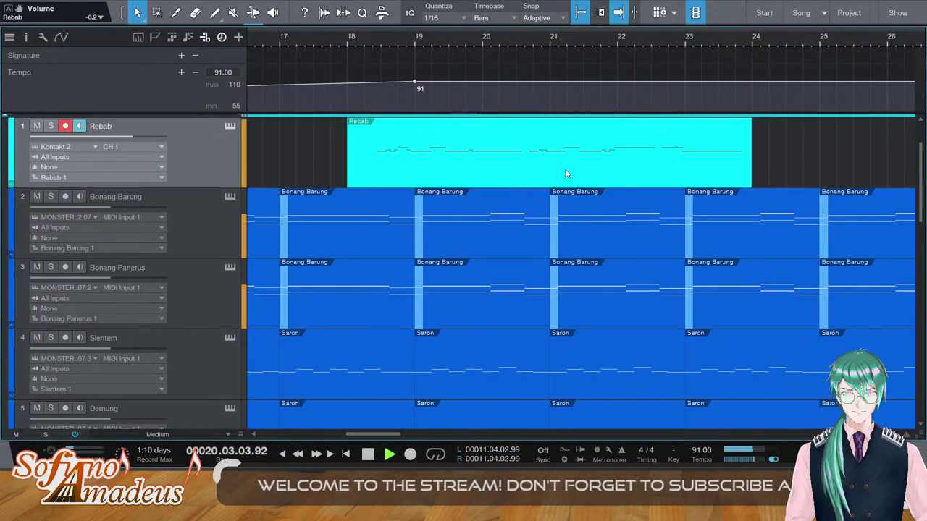
left_click_drag(148, 137, 144, 138)
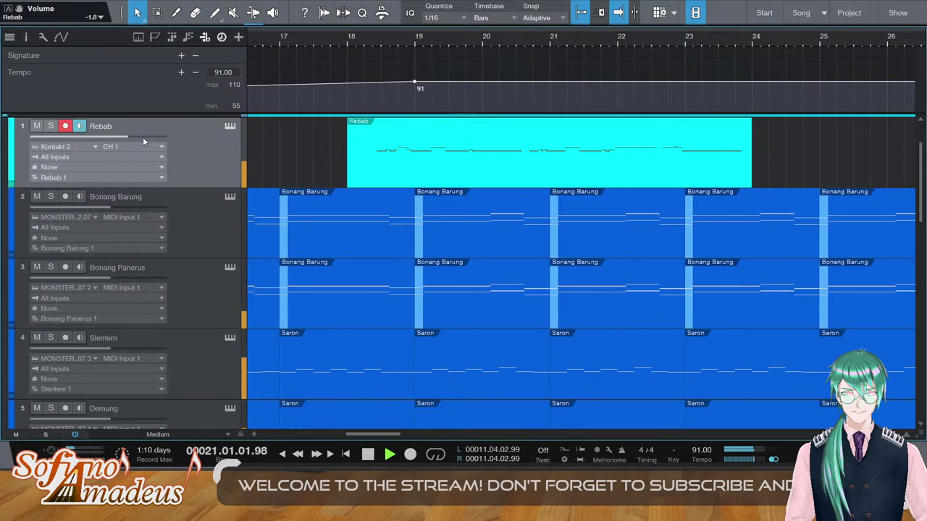
Open the Rebab part's notes and shift the three short notes around beat 22.4 slightly earlier
double_click(514, 155)
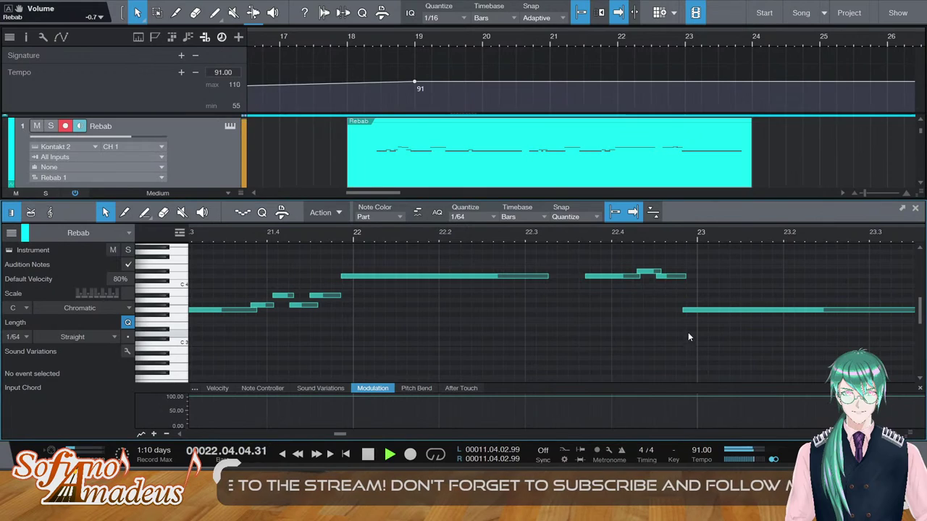
key("space")
left_click_drag(793, 319, 608, 264)
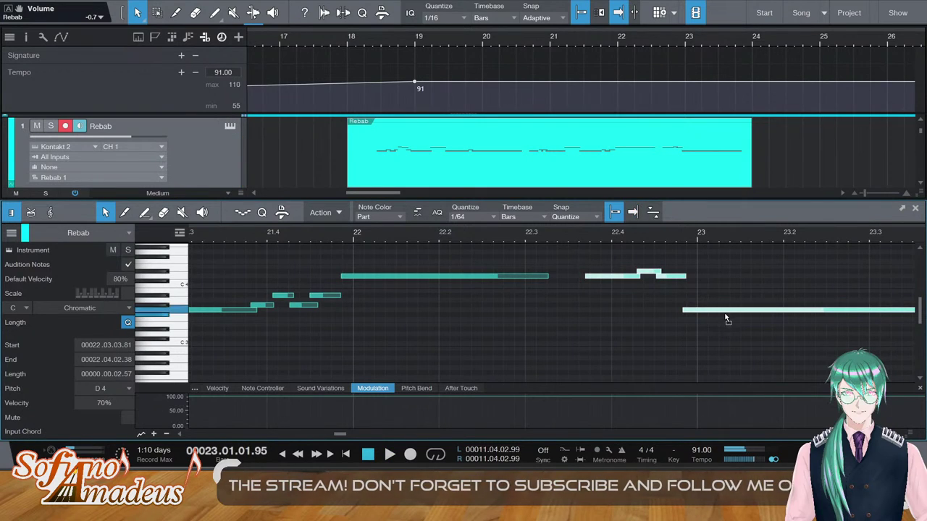
left_click(685, 340)
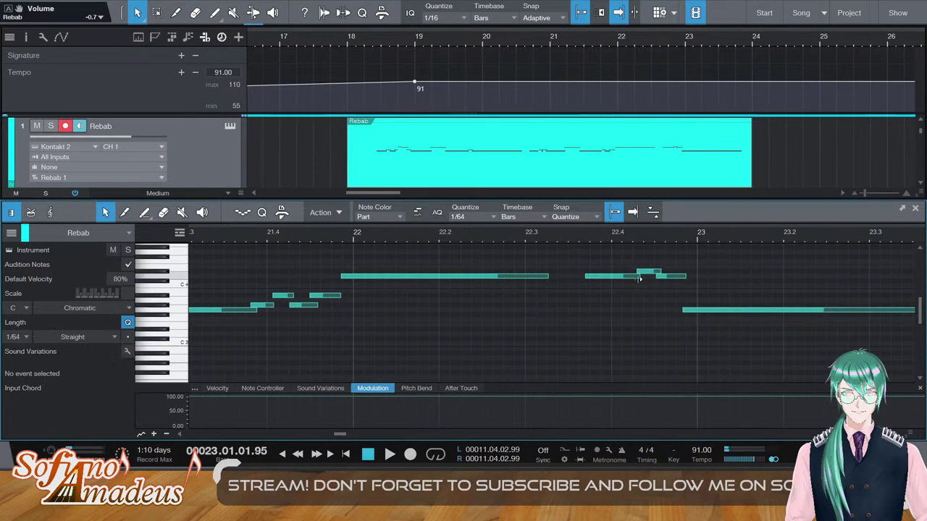
left_click_drag(640, 277, 618, 274)
left_click(642, 270)
Add a short A#3 Rebab note just before bar 23 and move the following long G3 note to start at 22.04.04.75
left_click(667, 297)
double_click(674, 300)
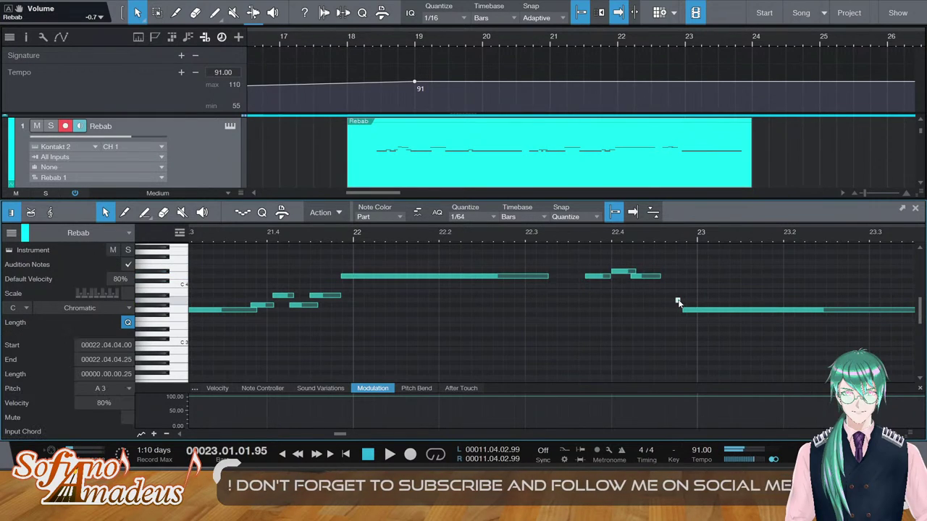
left_click(704, 311)
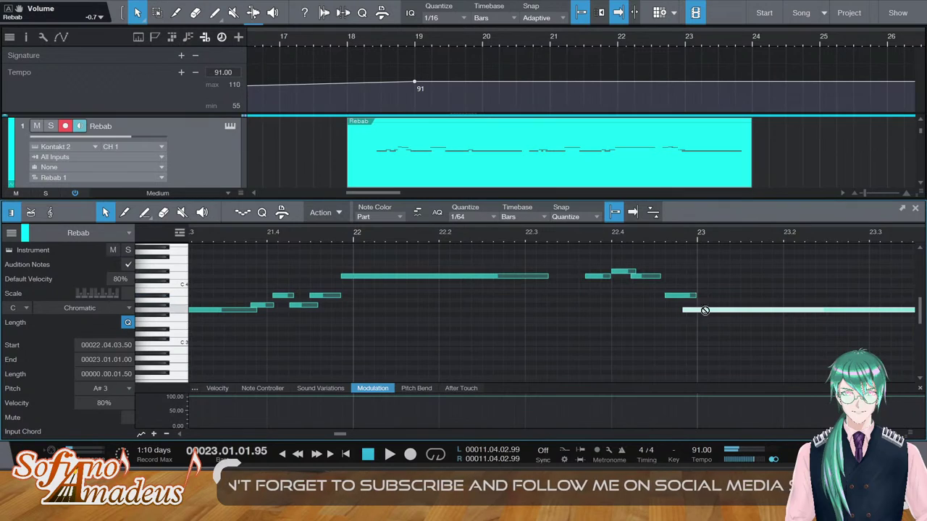
left_click_drag(721, 312, 715, 312)
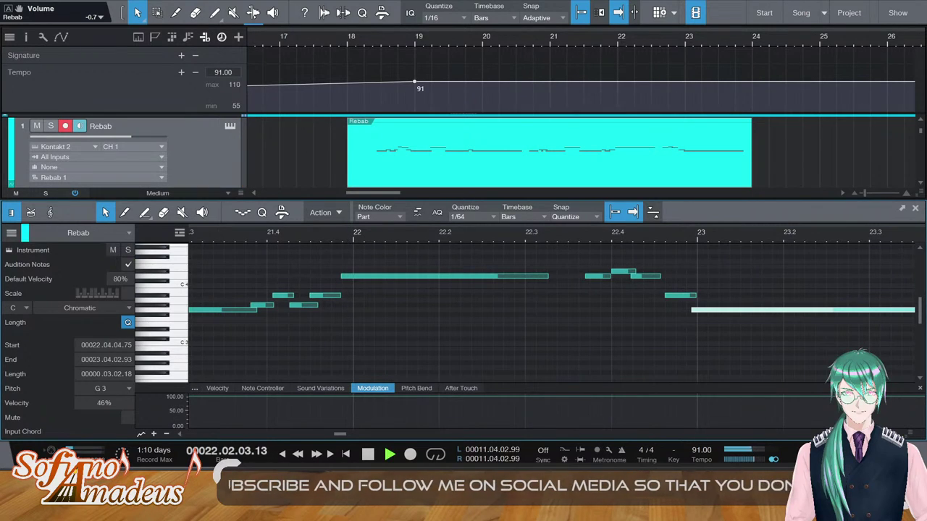
Record a further Rebab phrase from around beat 22.3, leading into a long held note in bar 24
key("w")
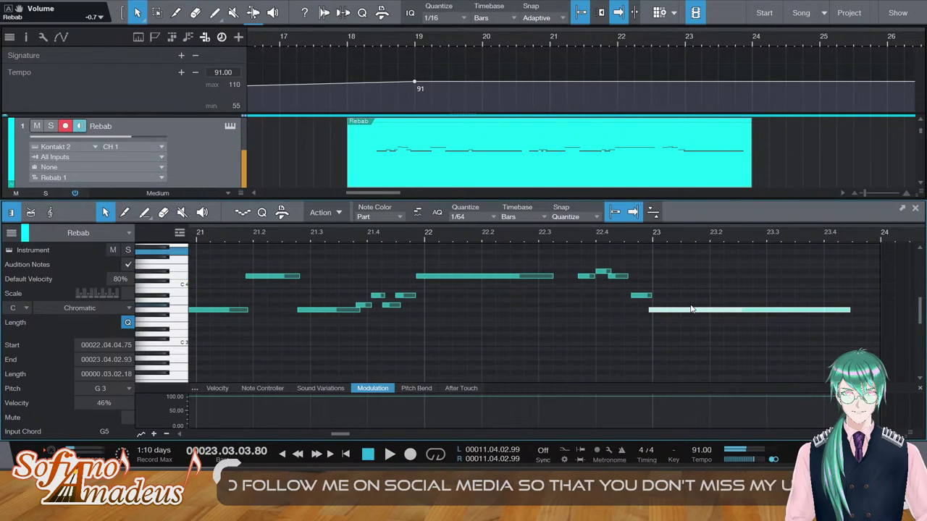
left_click(557, 232)
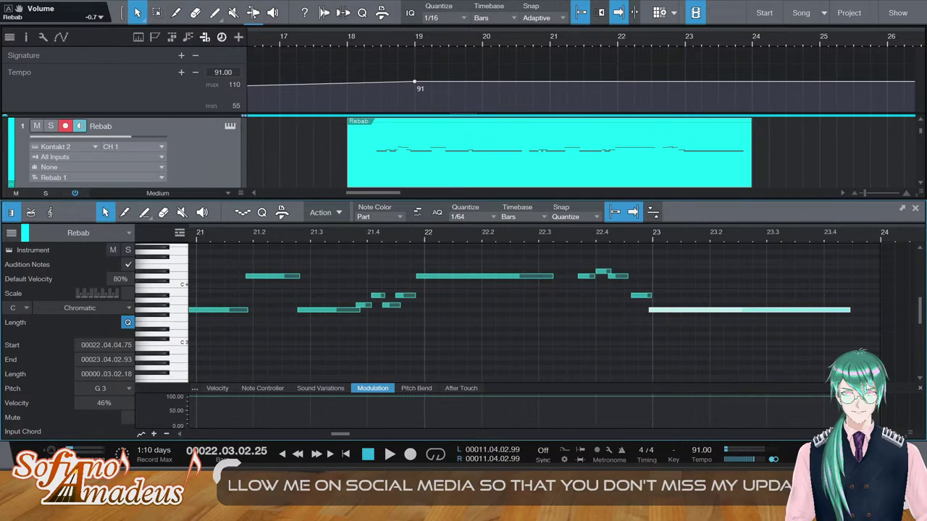
left_click(410, 454)
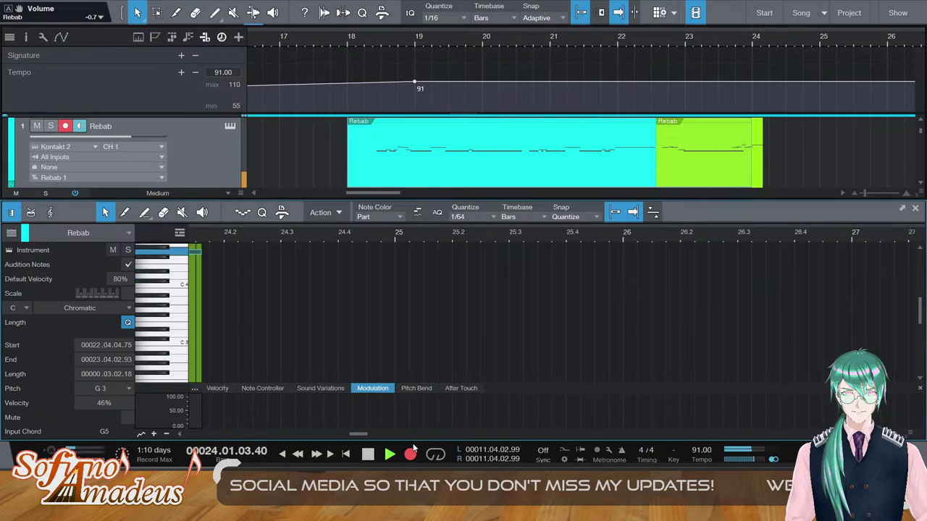
key("space")
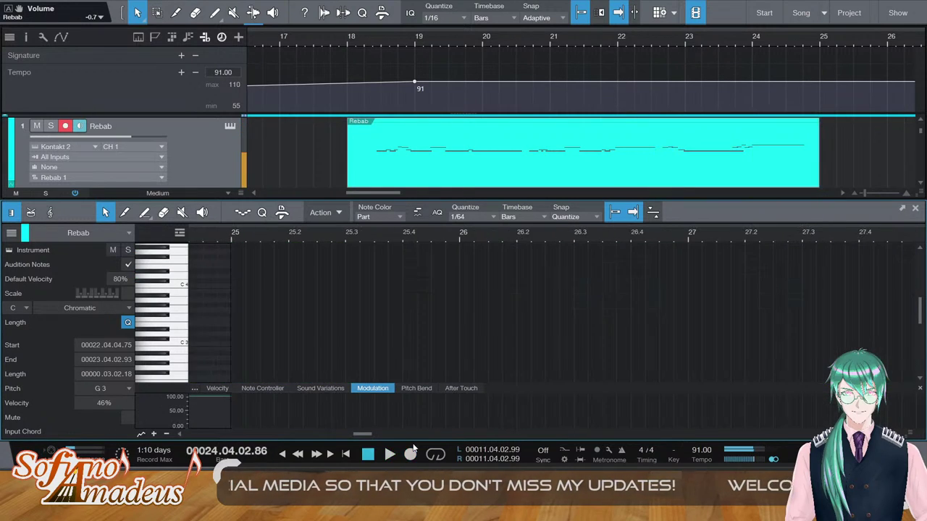
Play the newly recorded Rebab phrase and examine the short notes leading into bar 24 in the note editor
double_click(721, 35)
double_click(754, 158)
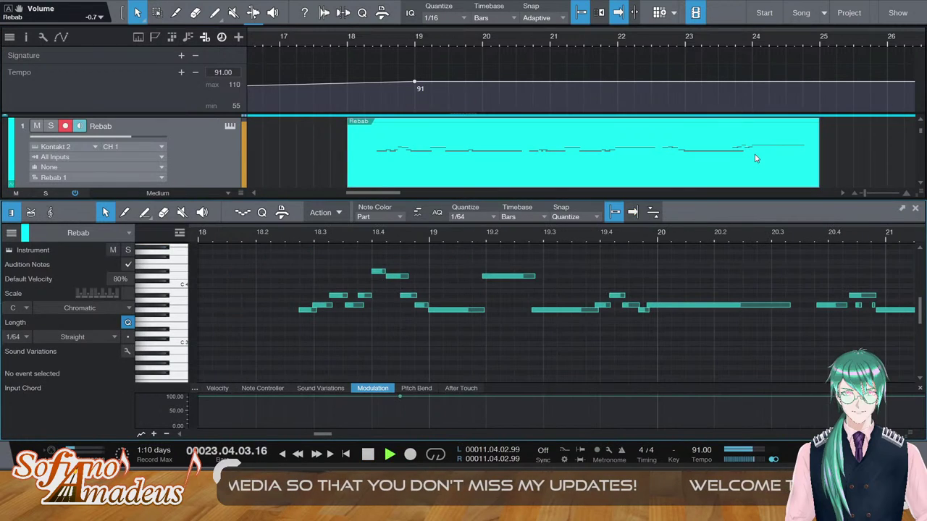
key("space")
left_click_drag(326, 433, 351, 432)
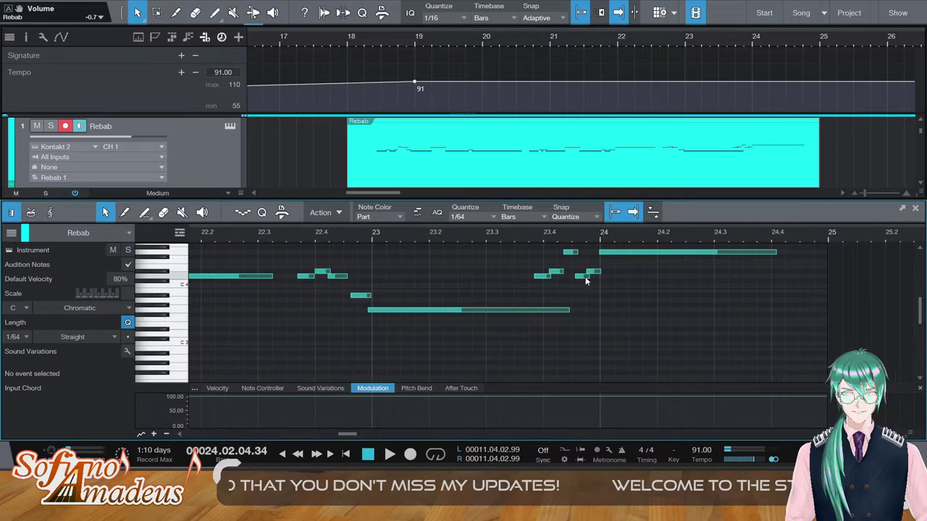
scroll(585, 278, "up", 1)
left_click_drag(529, 259, 594, 293)
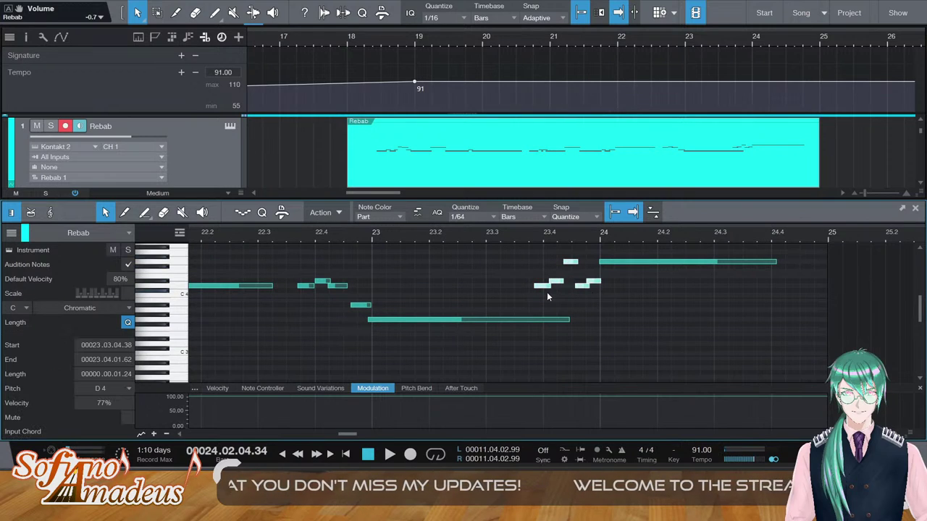
left_click(476, 234)
key("space")
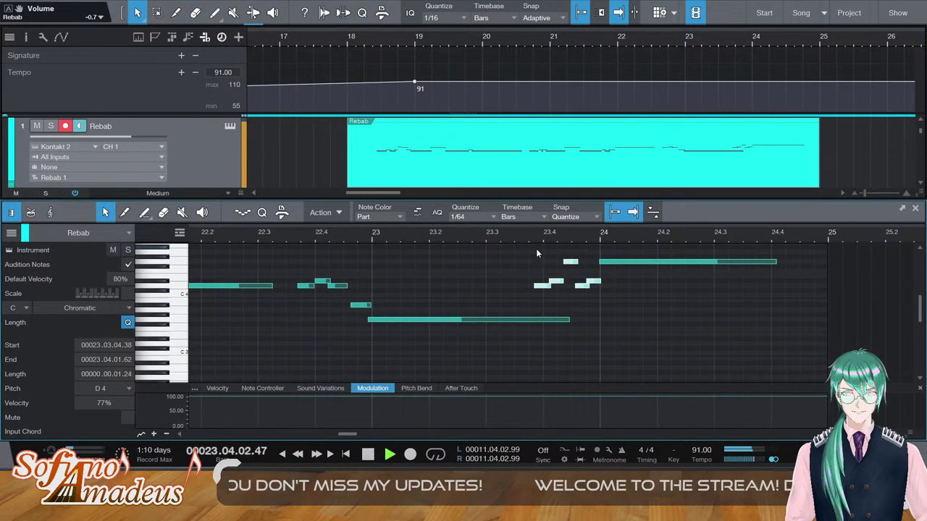
Nudge the five short Rebab notes before bar 24 slightly later, starting the G4 at 23.04.02.75 and the last D#4 at 23.04.04.25, and play them
left_click_drag(532, 252, 609, 295)
key("space")
left_click(558, 298)
left_click(542, 288)
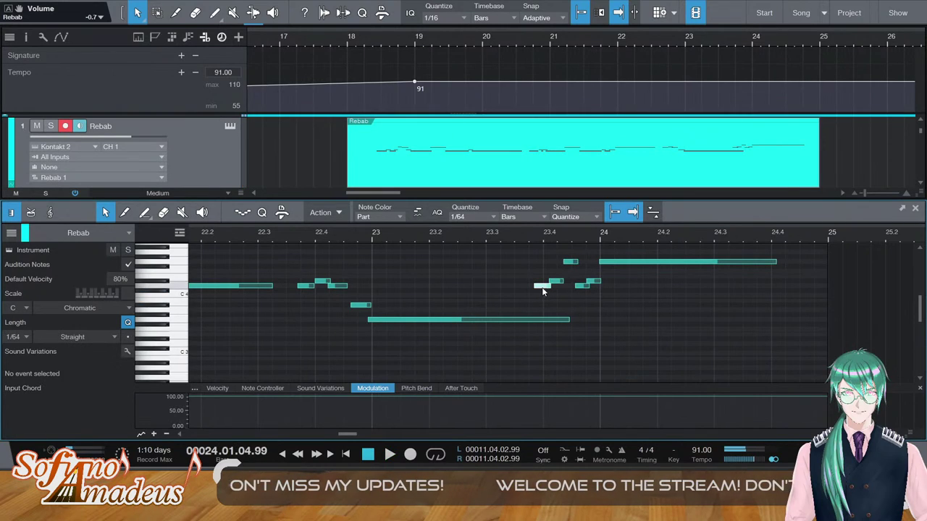
left_click_drag(542, 288, 575, 262)
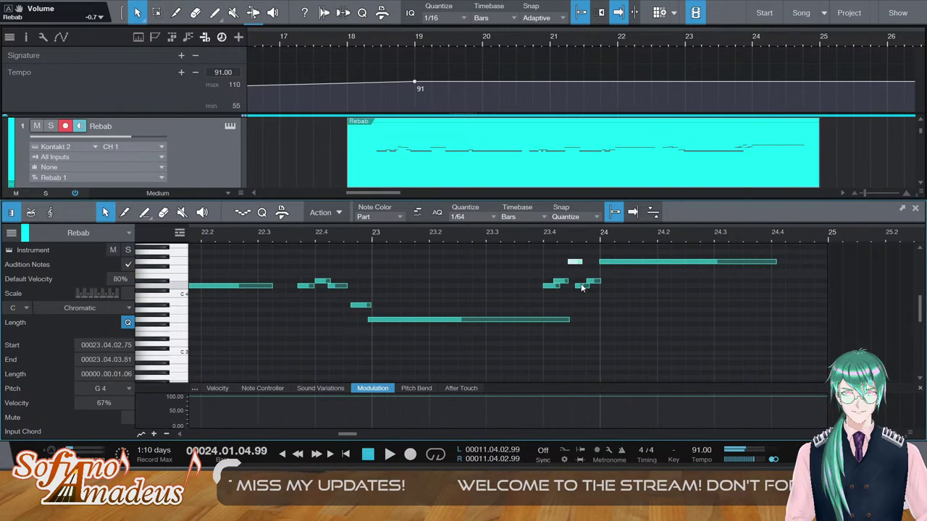
left_click(593, 281)
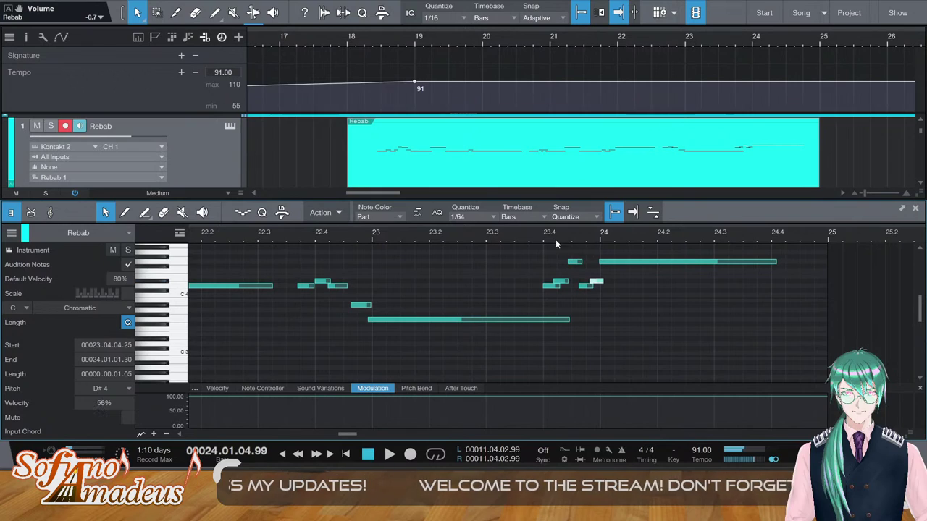
key("space")
key("f")
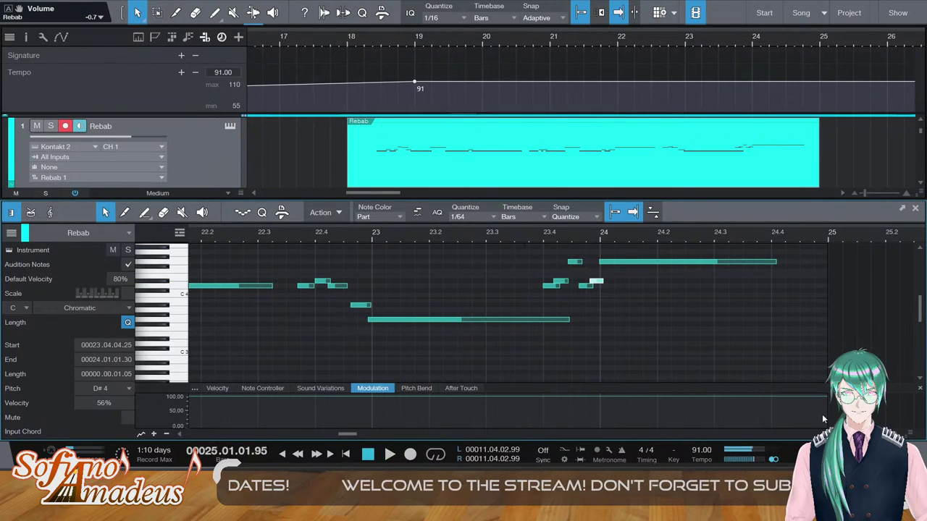
Close the note editor and play bar 25 onward to examine how the arrangement ends
key("F2")
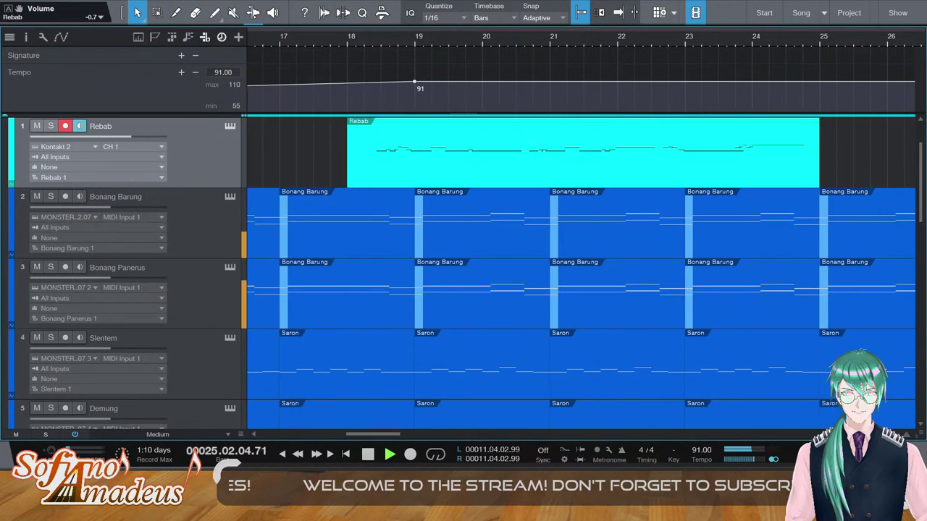
scroll(883, 172, "right", 5)
key("space")
key("f")
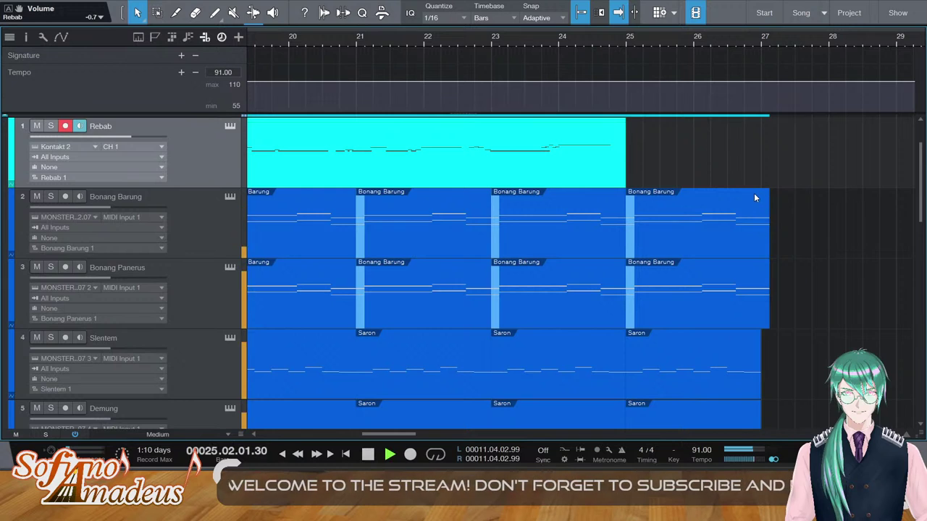
key("space")
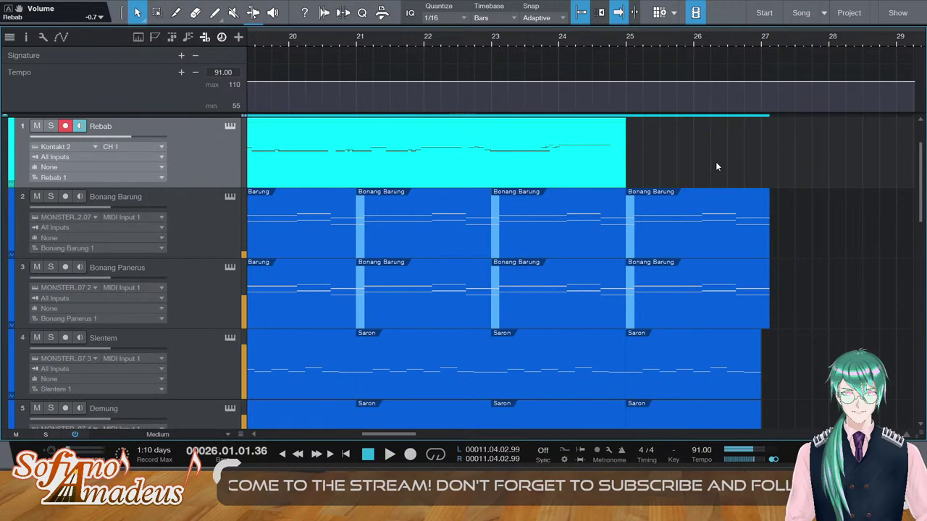
scroll(800, 271, "down", 6)
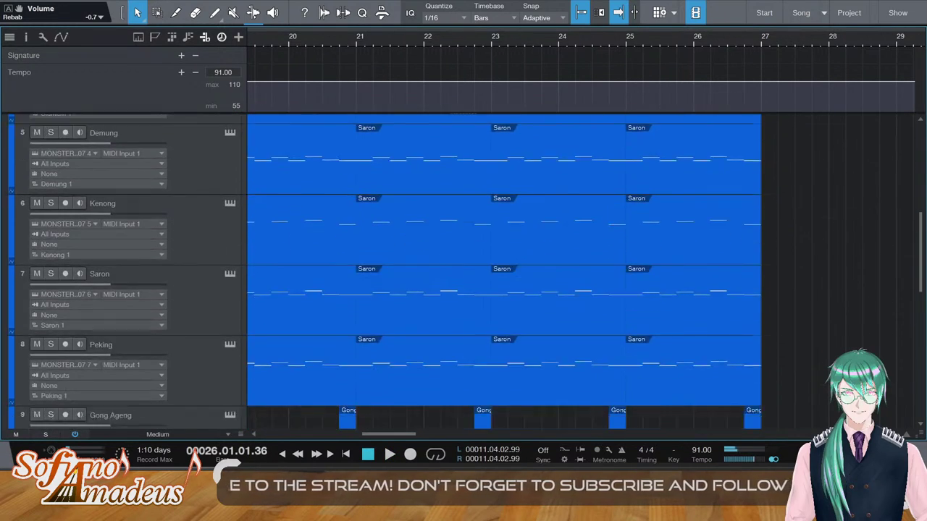
Move the last Gong Ageng hit to the start of bar 26 and play it back
left_click(801, 272)
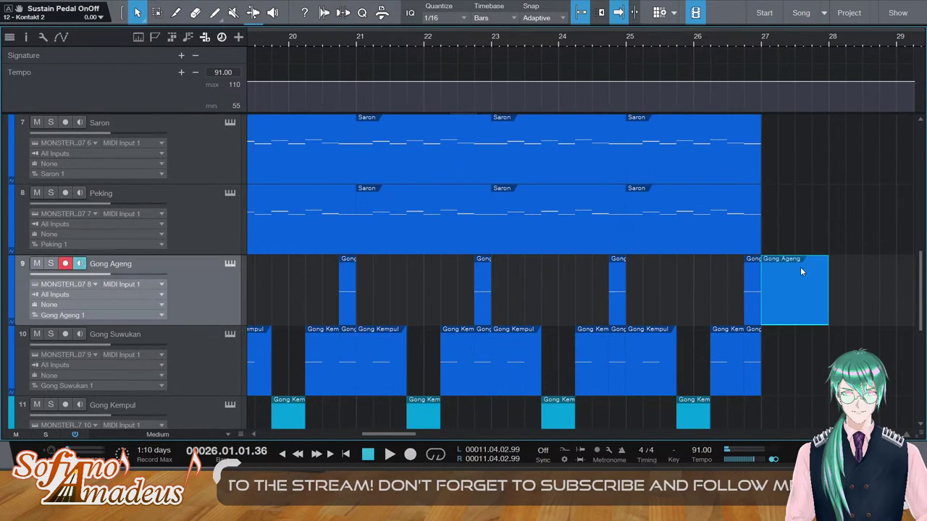
key("Delete")
left_click(754, 302)
left_click_drag(707, 299, 704, 299)
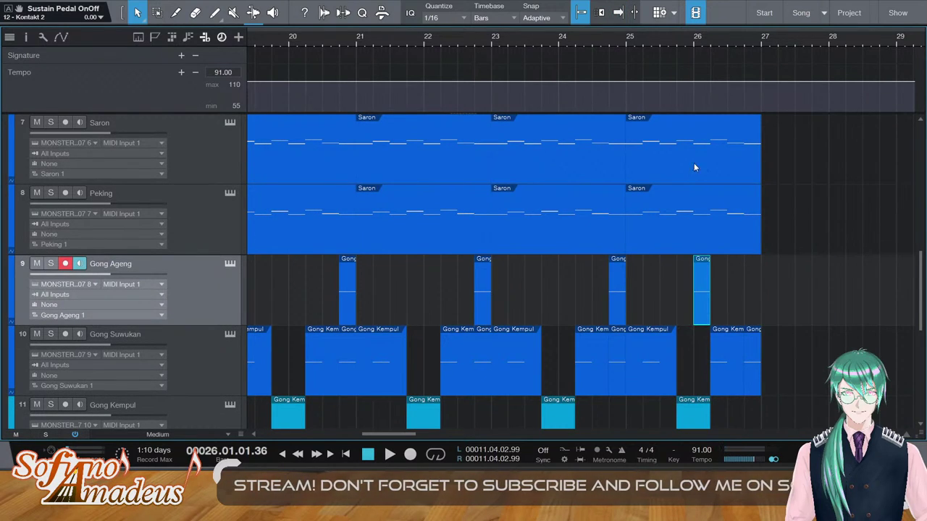
key("space")
scroll(698, 260, "down", 3)
scroll(715, 236, "up", 2)
key("space")
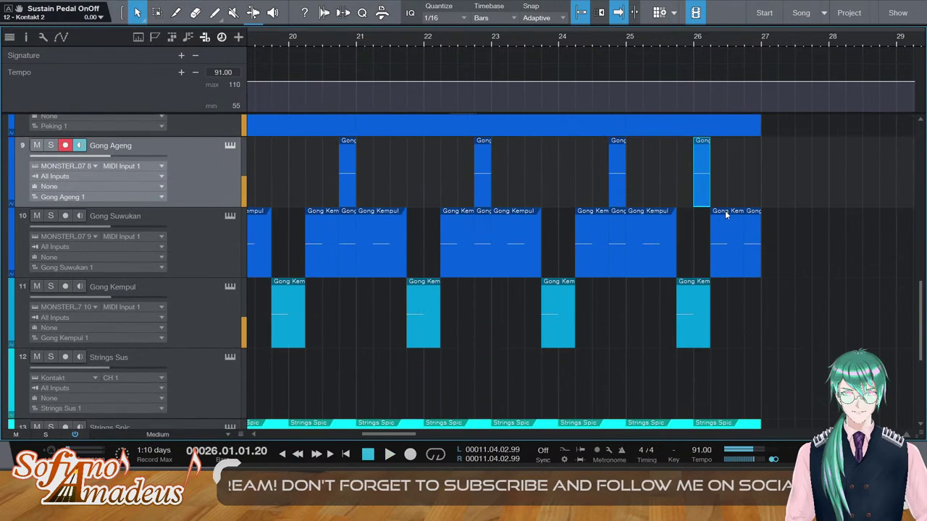
left_click(712, 254)
key("Delete")
scroll(746, 228, "up", 3)
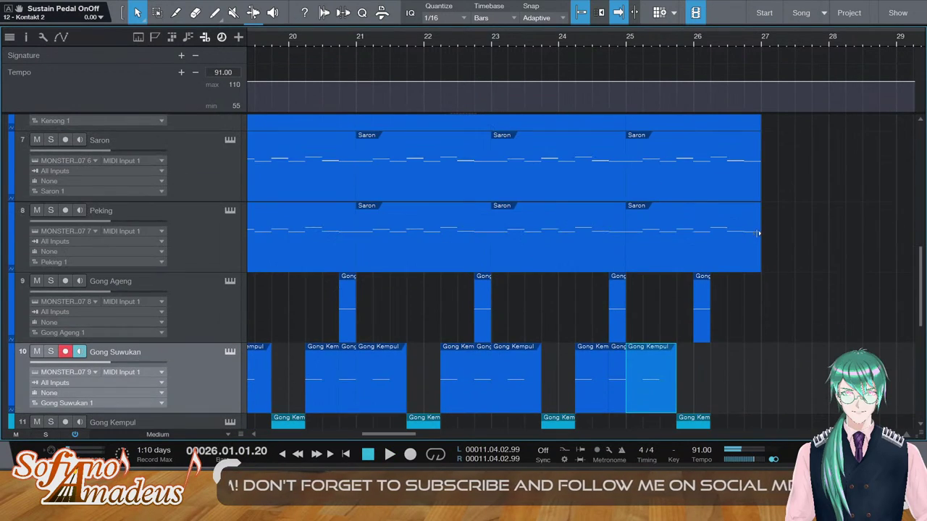
scroll(756, 227, "down", 1)
scroll(756, 228, "down", 2)
scroll(749, 252, "up", 2)
key("ctrl+z")
Move the Gong Suwukan event from beat 26.2 to the start of bar 26 and delete the track's last event
left_click(706, 330)
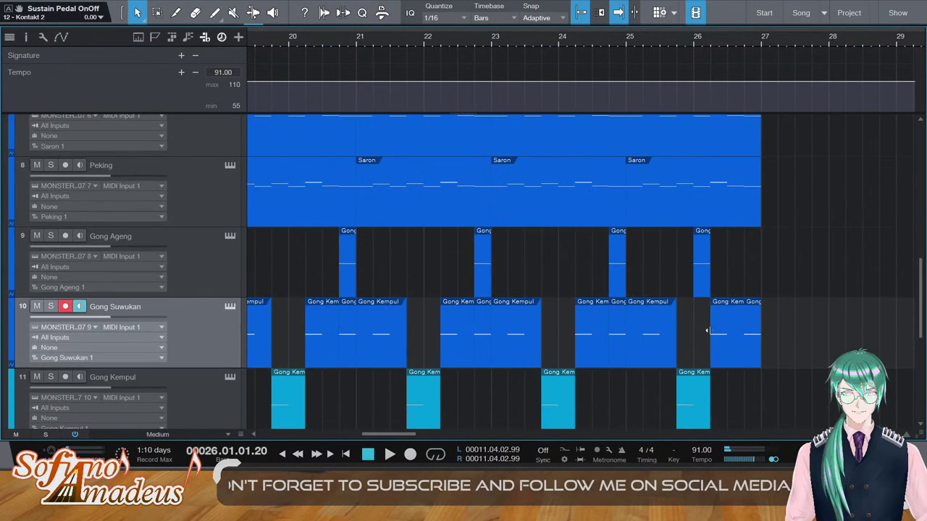
left_click_drag(718, 329, 700, 332)
left_click(750, 330)
key("Delete")
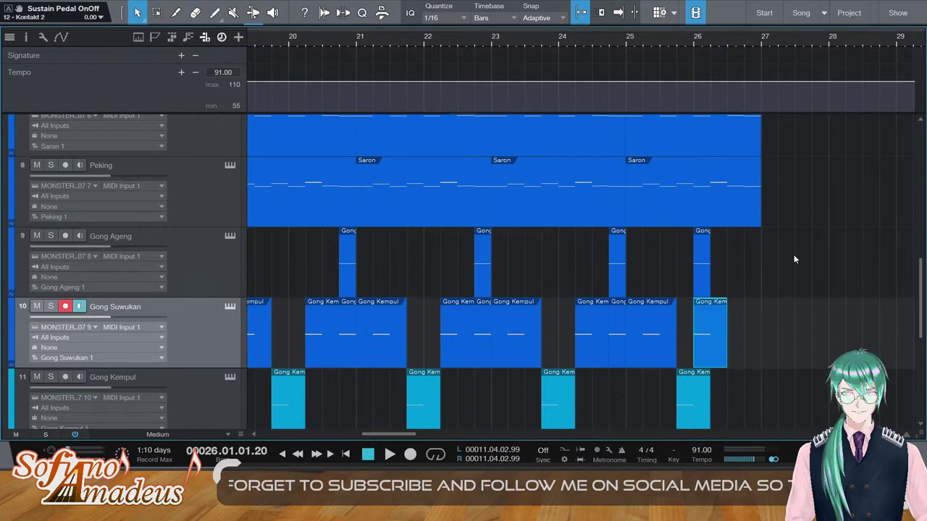
left_click(793, 254)
Split the parts from Bonang Barung to Peking just after the start of bar 26 and delete everything past the cut
scroll(793, 255, "up", 1)
scroll(507, 272, "up", 10)
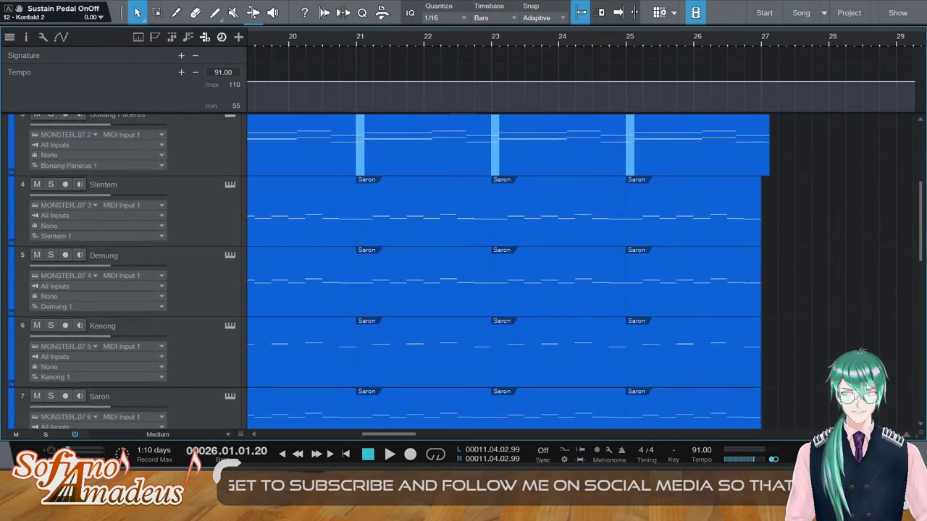
scroll(718, 268, "up", 1)
left_click(716, 268)
key("3")
left_click(702, 268)
key("1")
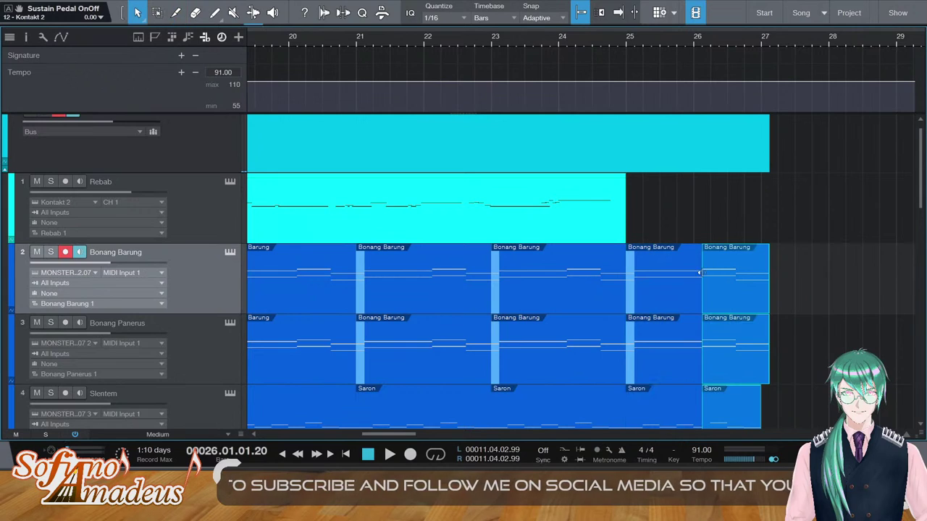
scroll(723, 273, "down", 1)
key("Delete")
scroll(724, 271, "down", 3)
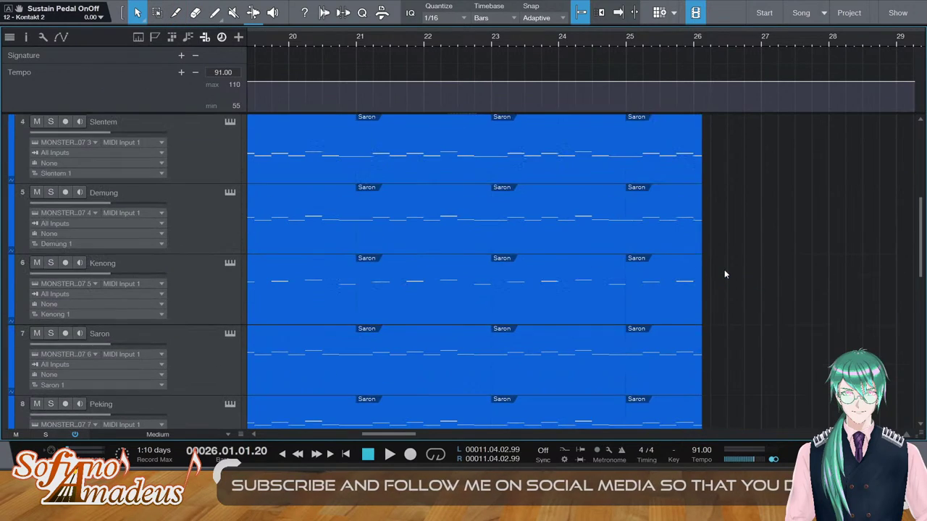
Open the shortened Peking part, check its final note at bar 26 and play the ending
scroll(690, 348, "down", 1)
double_click(687, 333)
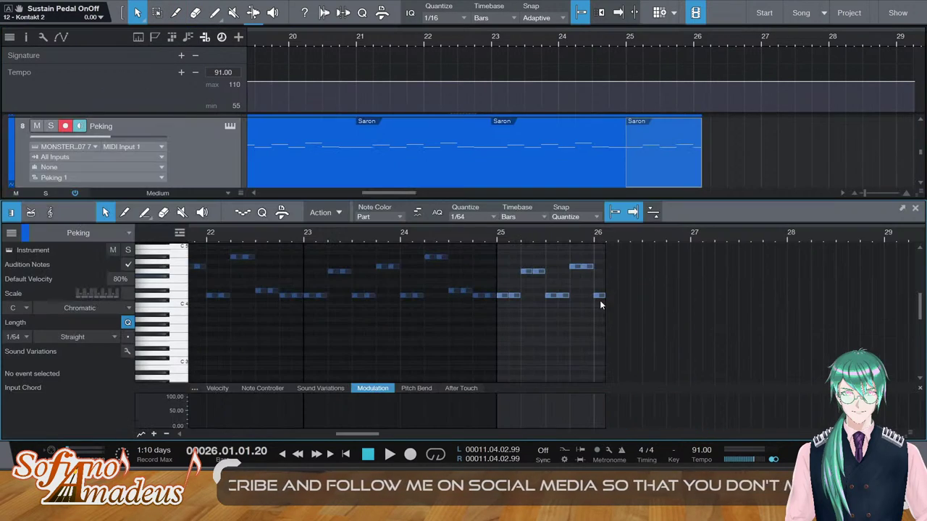
left_click(599, 296)
left_click(556, 236)
key("space")
key("F2")
Open the last Strings Spic part and delete all its notes after the opening chord at bar 26
scroll(775, 277, "down", 5)
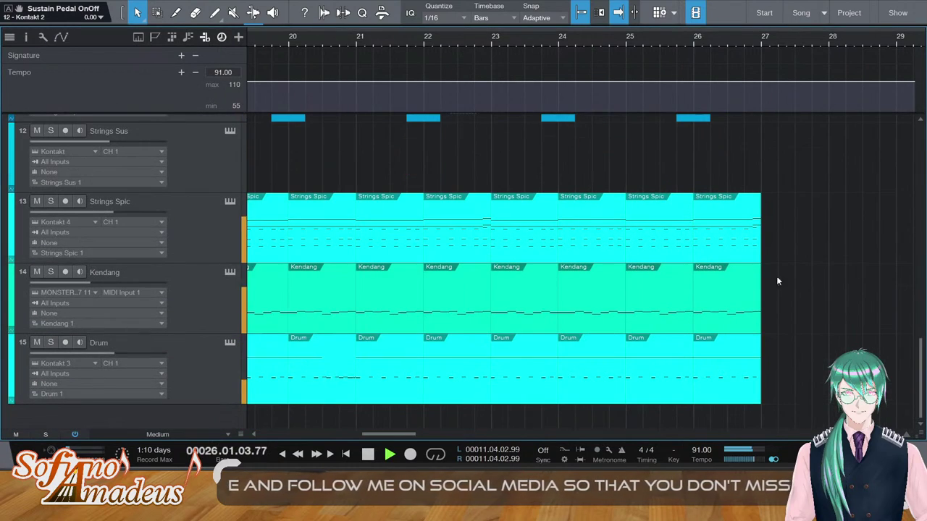
double_click(723, 234)
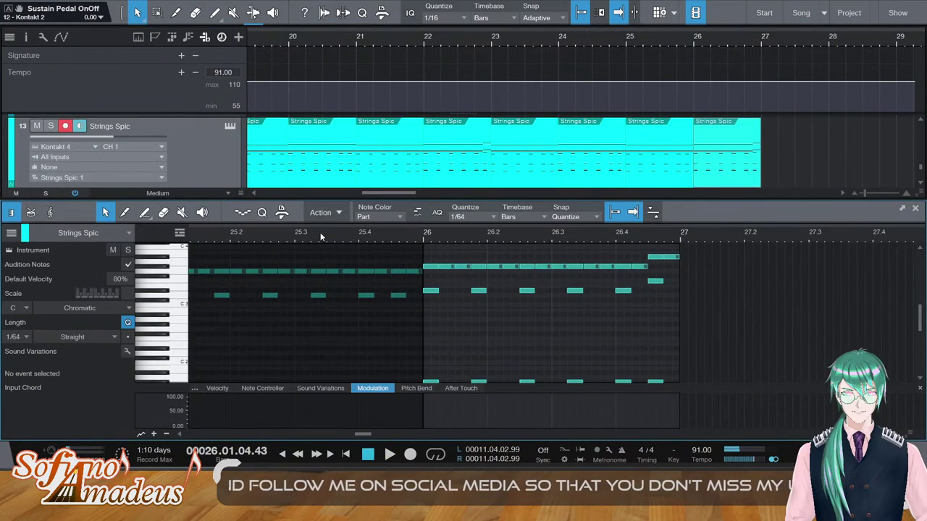
scroll(461, 272, "up", 2)
scroll(453, 285, "down", 3)
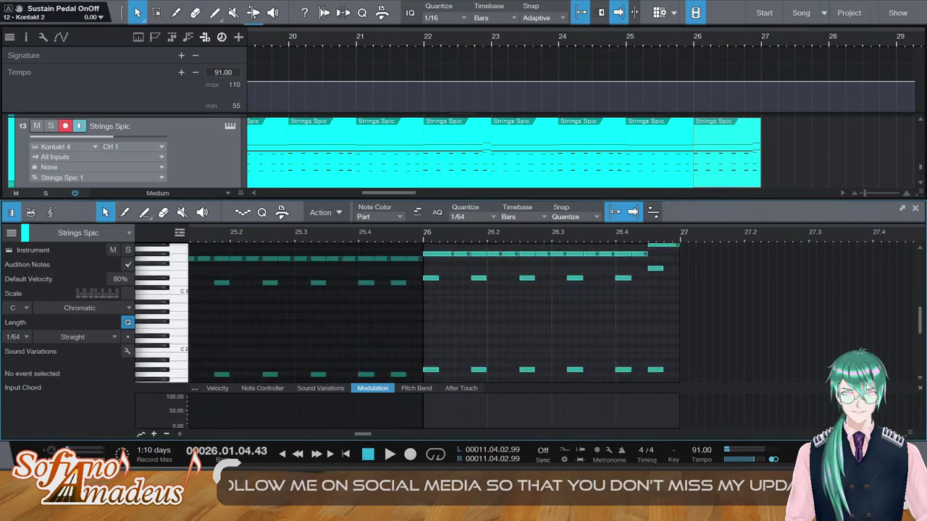
left_click_drag(447, 241, 692, 392)
key("Delete")
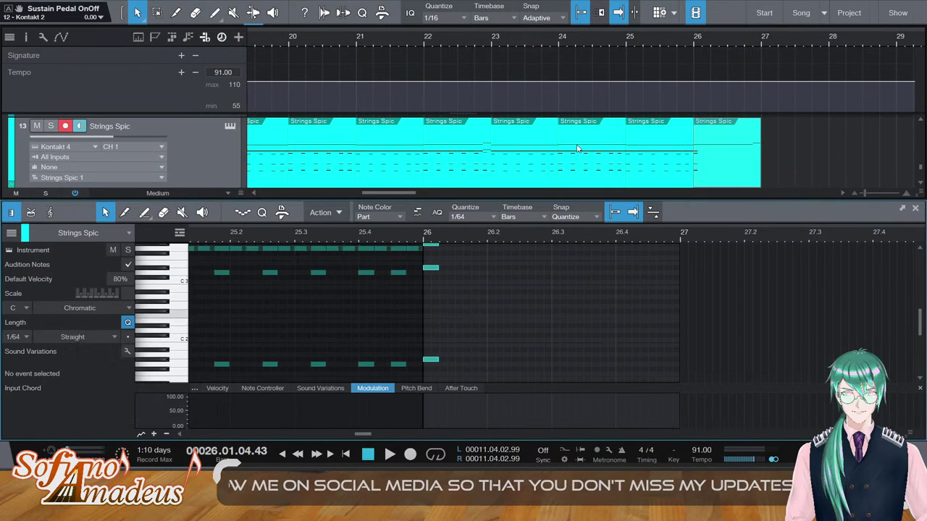
left_click_drag(578, 148, 460, 314)
scroll(481, 288, "down", 3)
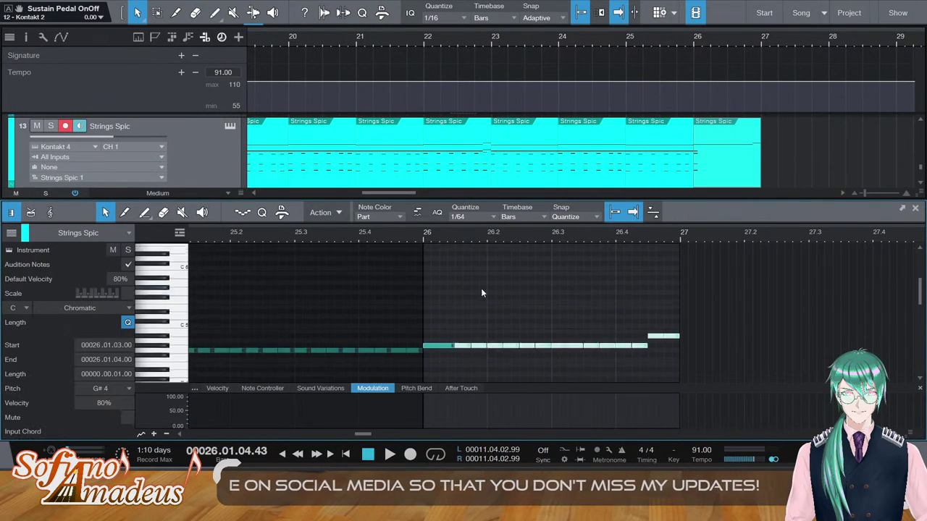
key("Delete")
key("F2")
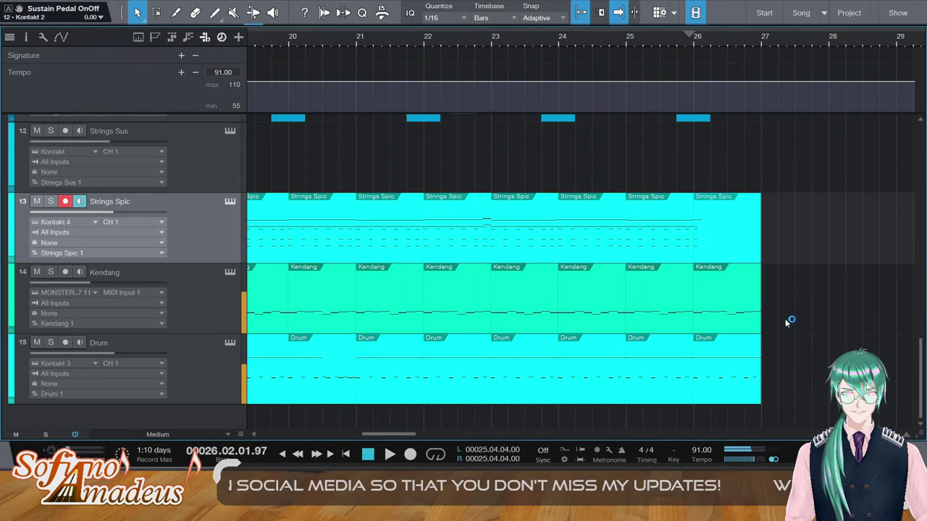
Split the last Kendang part just after the start of bar 26 and delete the remainder
left_click(712, 297)
key("3")
left_click(704, 301)
key("1")
key("Delete")
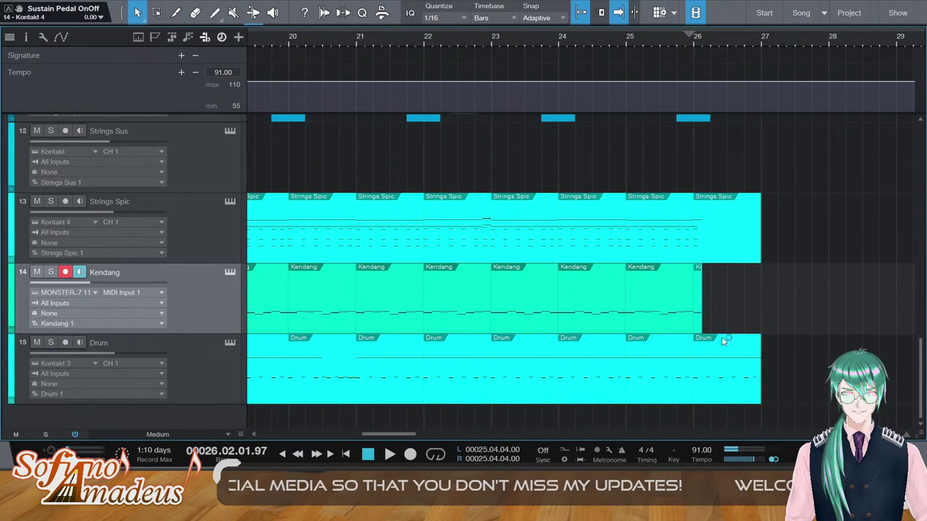
Open the Drum part at bar 26 and delete its sustained high note
double_click(723, 341)
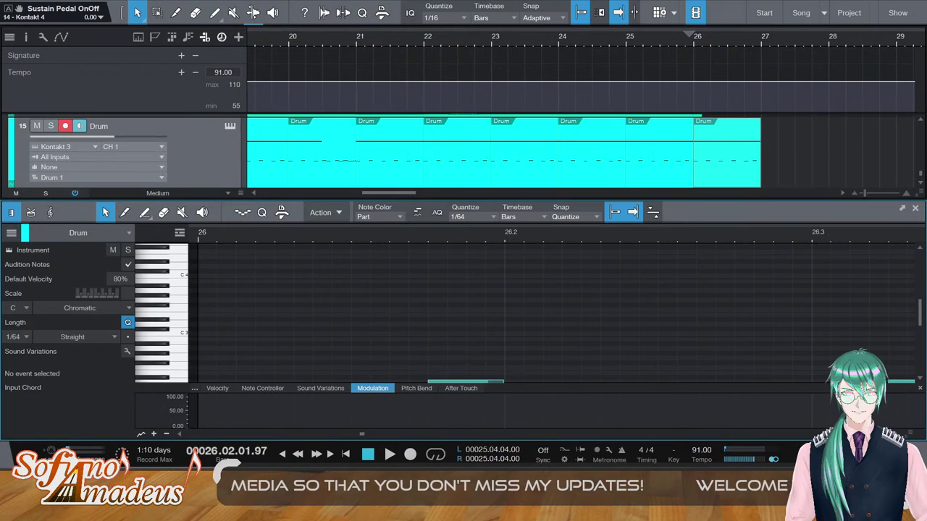
key("w")
key("w")
key("w")
key("w")
scroll(656, 308, "up", 3)
double_click(595, 275)
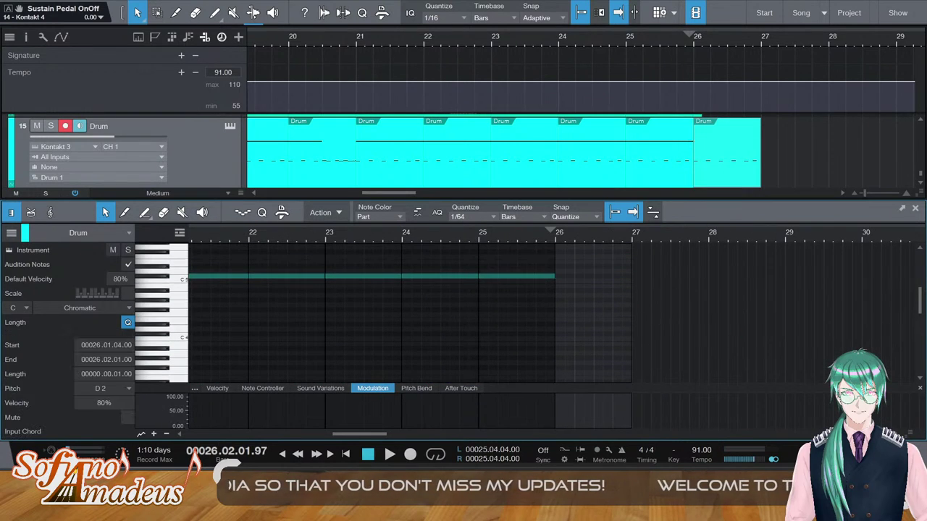
key("F2")
key("F2")
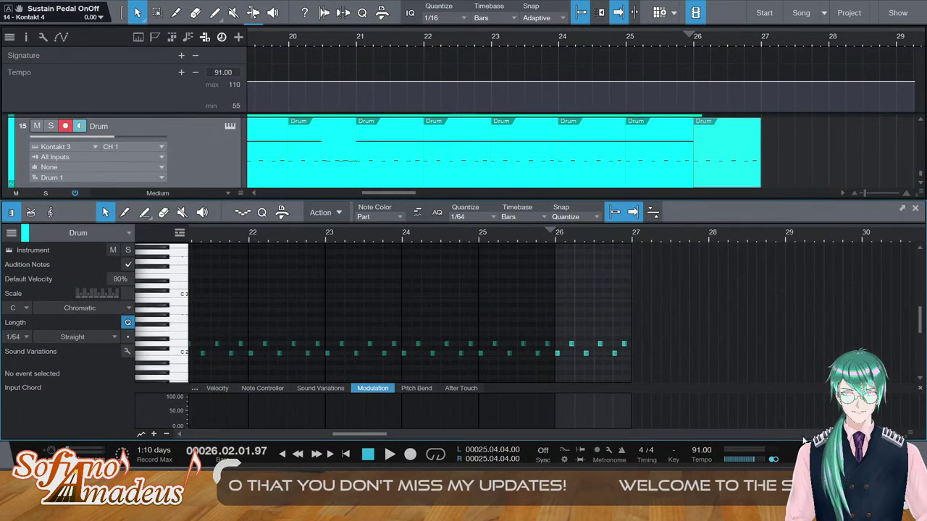
key("F2")
Delete the Drum part at bar 26 and replace the bar 25 part with the fill from bar 20
left_click(719, 364)
key("Delete")
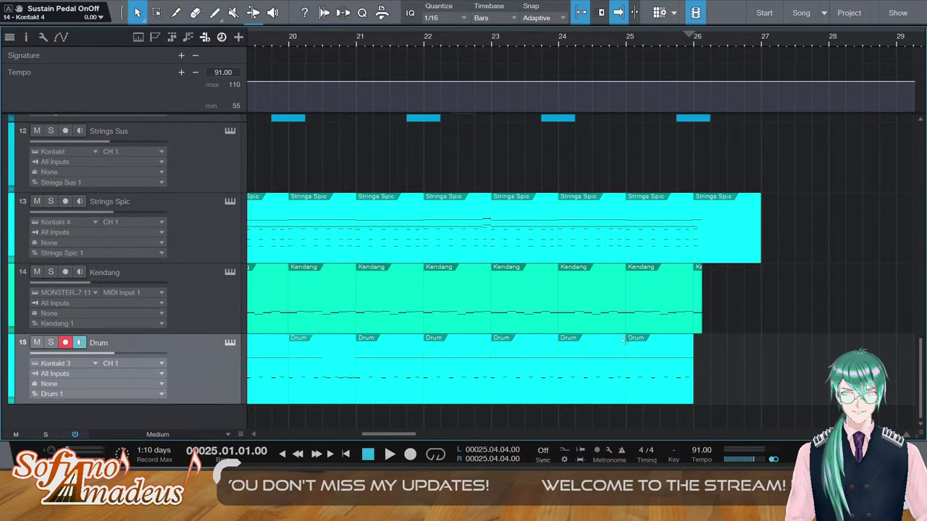
left_click(661, 364)
key("Delete")
left_click(661, 364)
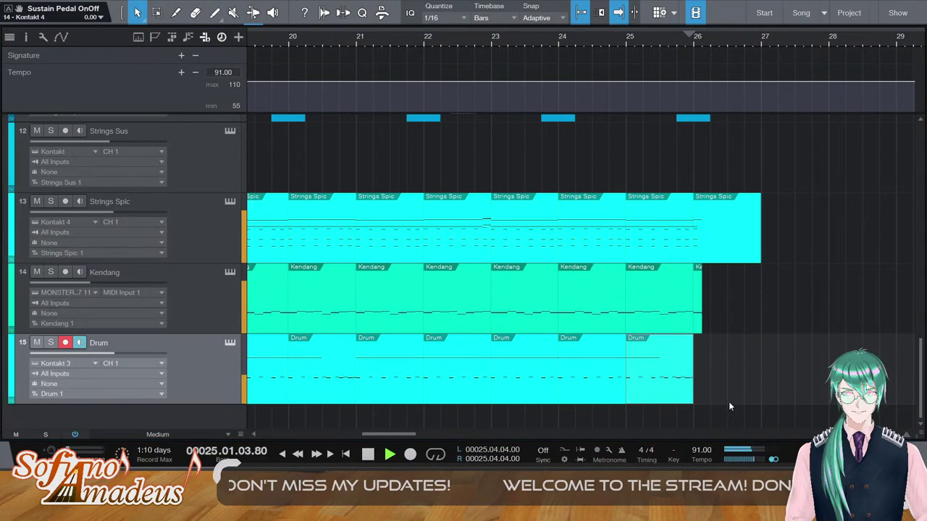
left_click(737, 383)
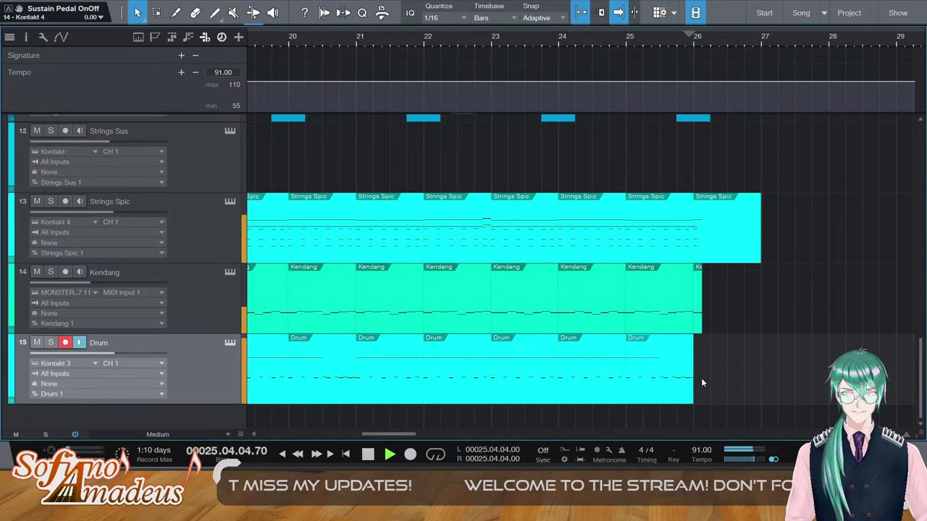
Copy the Drum part from bar 21 to the start of bar 26
left_click_drag(348, 373, 353, 373)
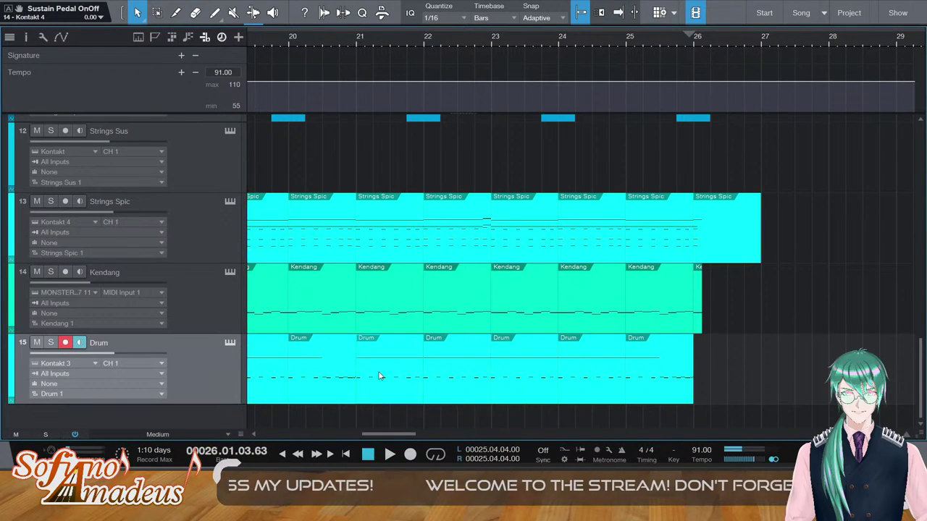
left_click(692, 43)
key("ctrl+v")
Delete every note in the bar 26 Drum part except the first low hit
double_click(726, 372)
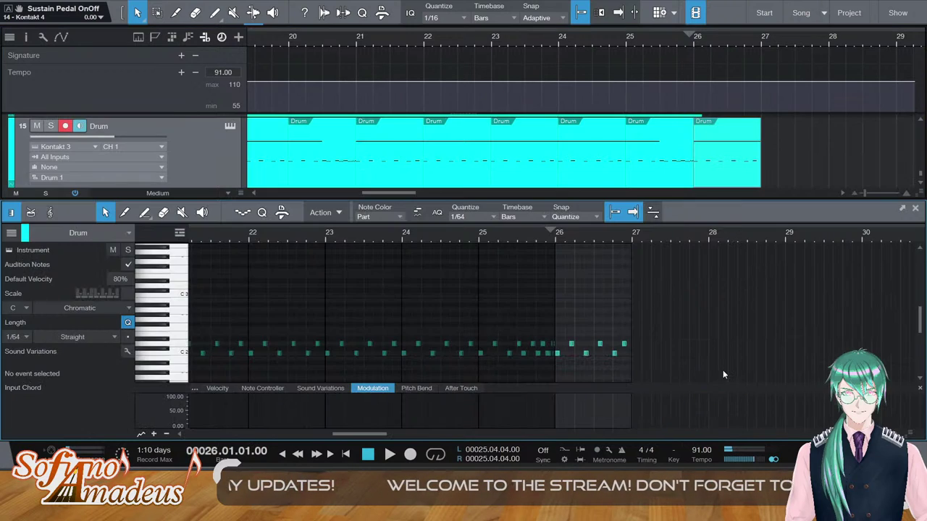
key("ctrl+a")
scroll(605, 335, "up", 4)
left_click(605, 318)
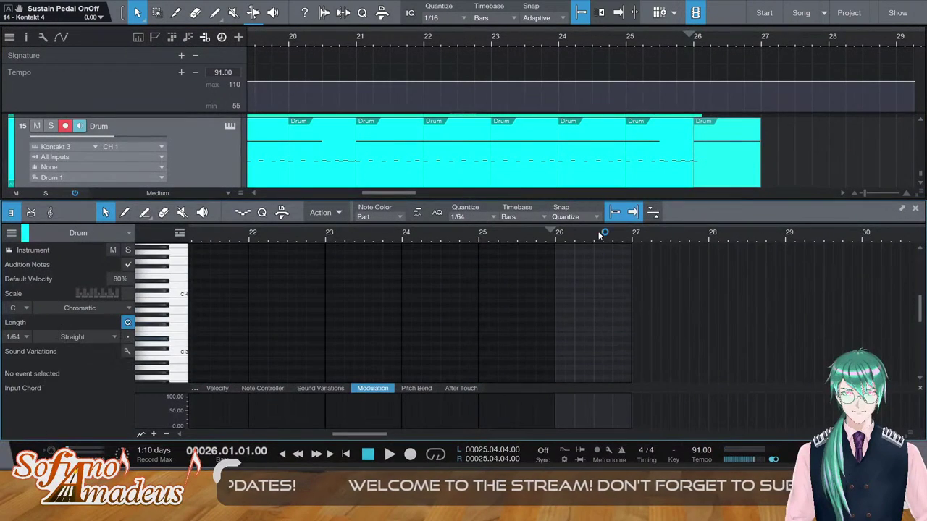
key("ctrl+a")
key("Delete")
key("F2")
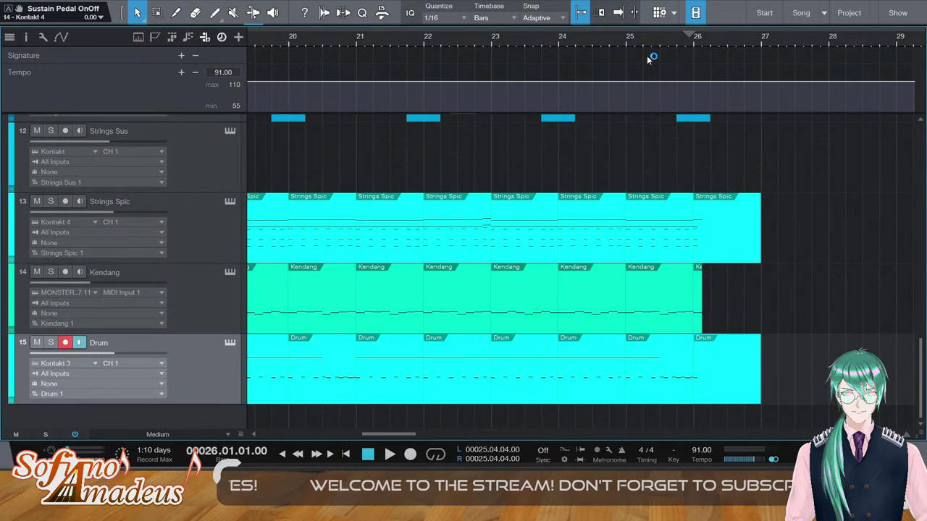
Remove the repeated second notes from the bar 26 Strings Spic chord, leaving a single short hit
double_click(726, 233)
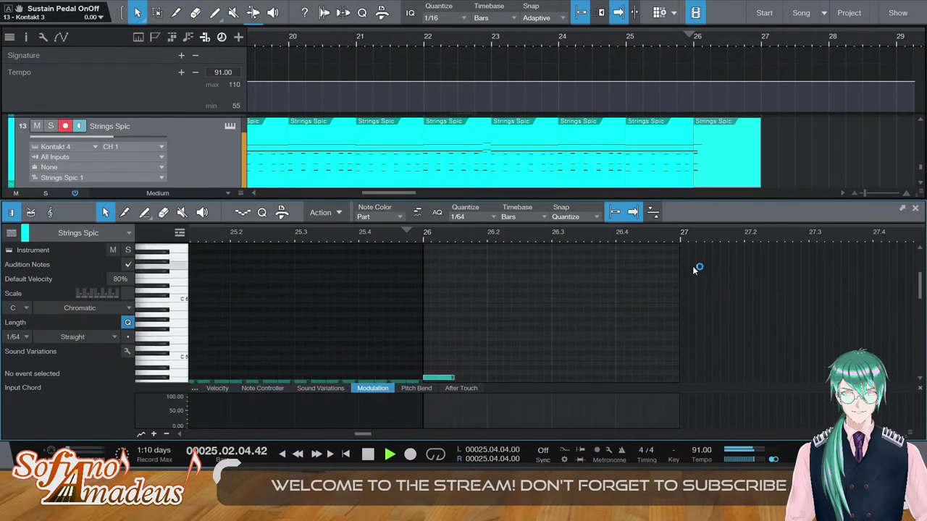
scroll(548, 291, "down", 4)
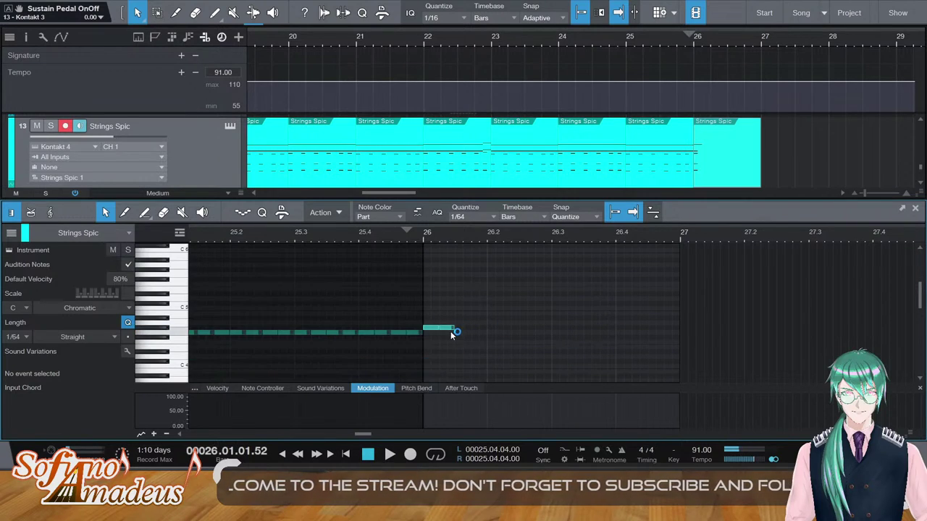
scroll(468, 314, "down", 3)
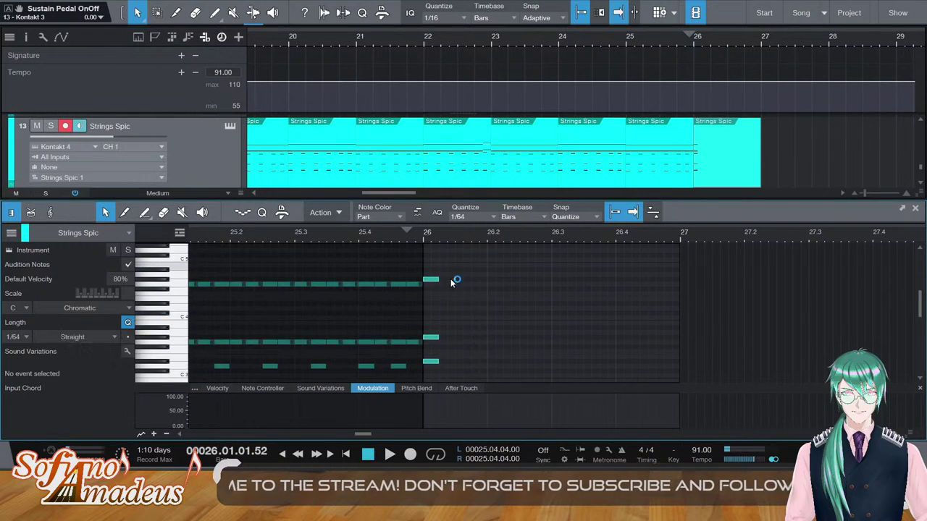
Copy the full bar 26 chord from Strings Spic into a new Strings Sus part and lengthen its notes to one bar
left_click(431, 279)
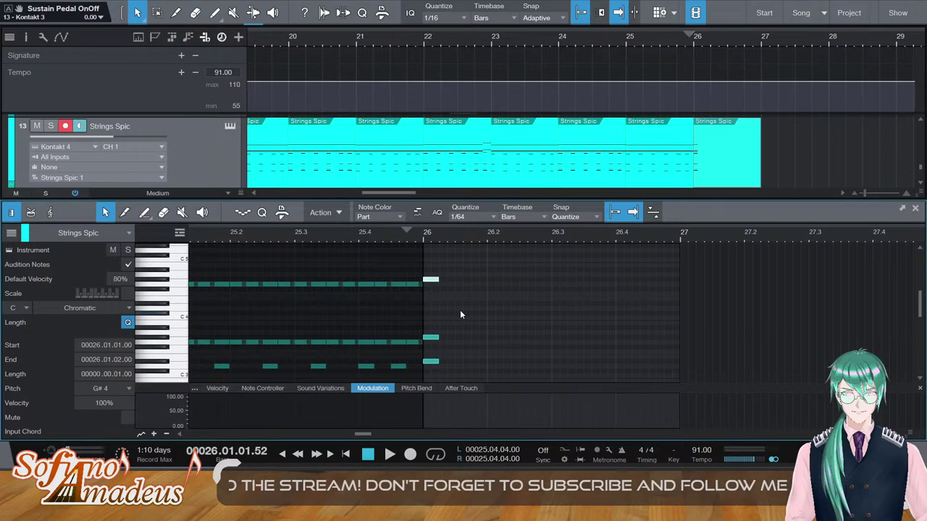
scroll(496, 324, "down", 1)
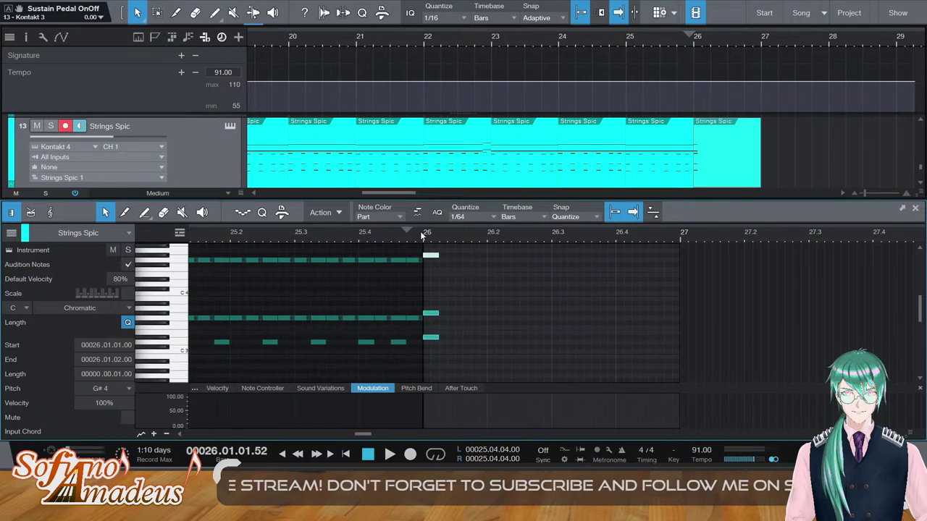
mouse_move(434, 375)
left_mouse_down()
mouse_move(422, 246)
mouse_move(422, 389)
left_mouse_up()
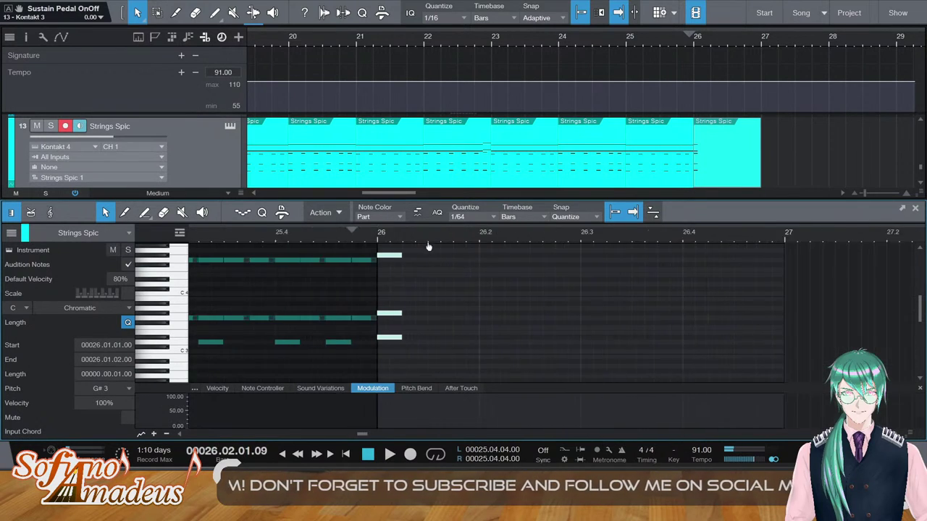
left_click(430, 254)
left_click_drag(414, 464, 415, 358)
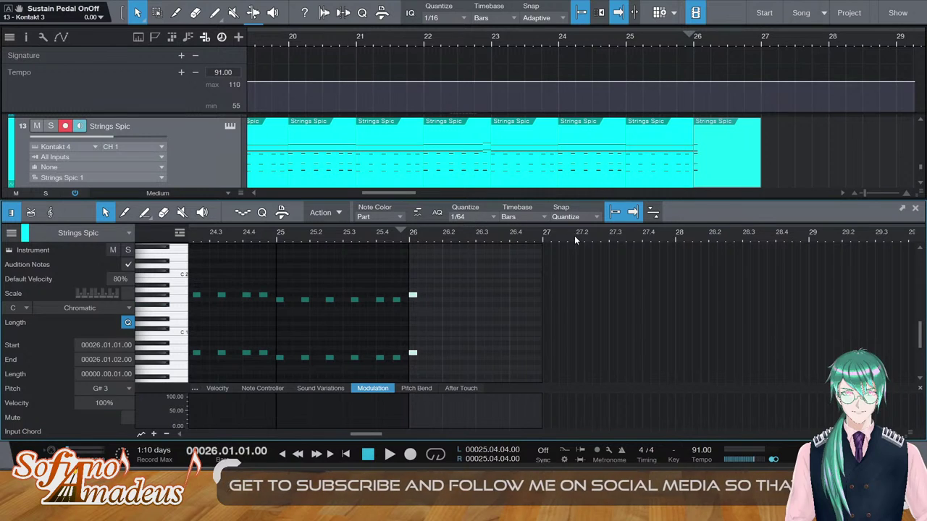
key("F2")
scroll(713, 297, "up", 2)
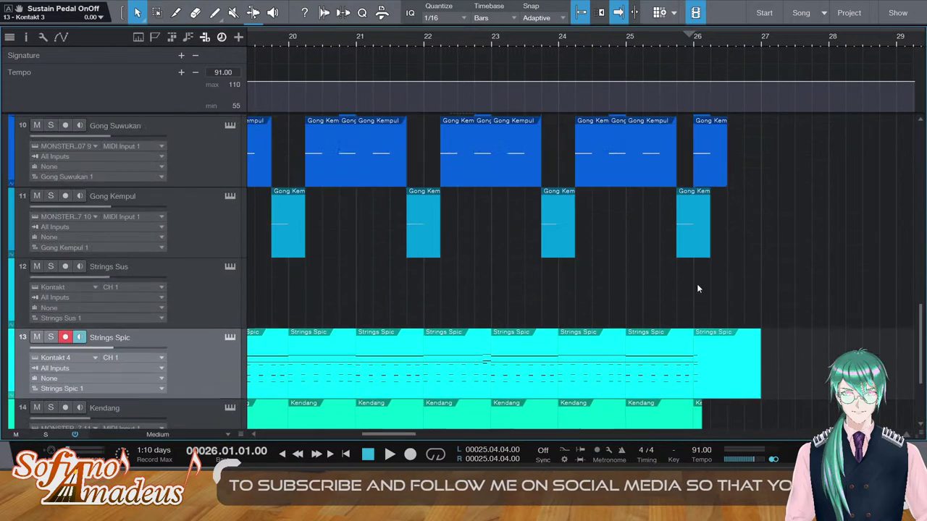
double_click(721, 280)
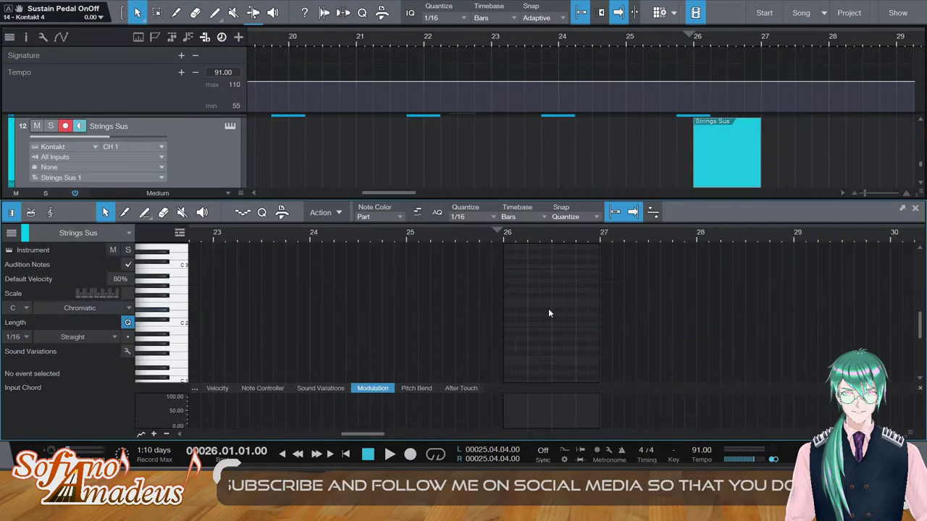
left_click_drag(507, 344, 603, 351)
key("space")
Draw a falling modulation curve across the bar 26 Strings Sus part and play it back
key("2")
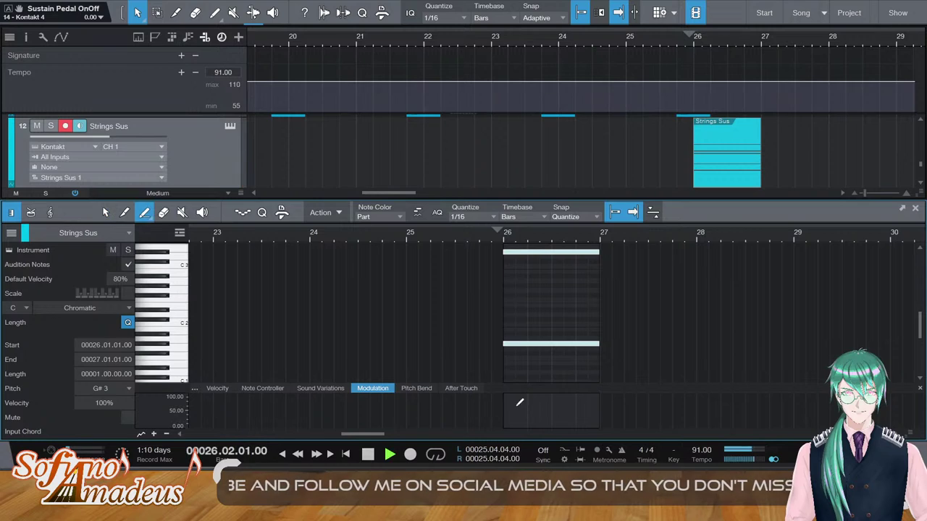
key("1")
left_click_drag(530, 396, 552, 422)
key("space")
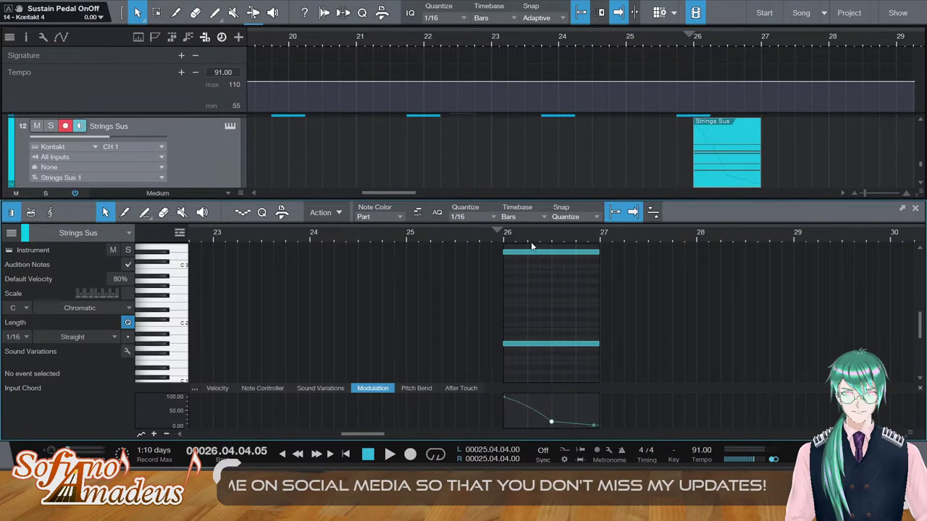
key("space")
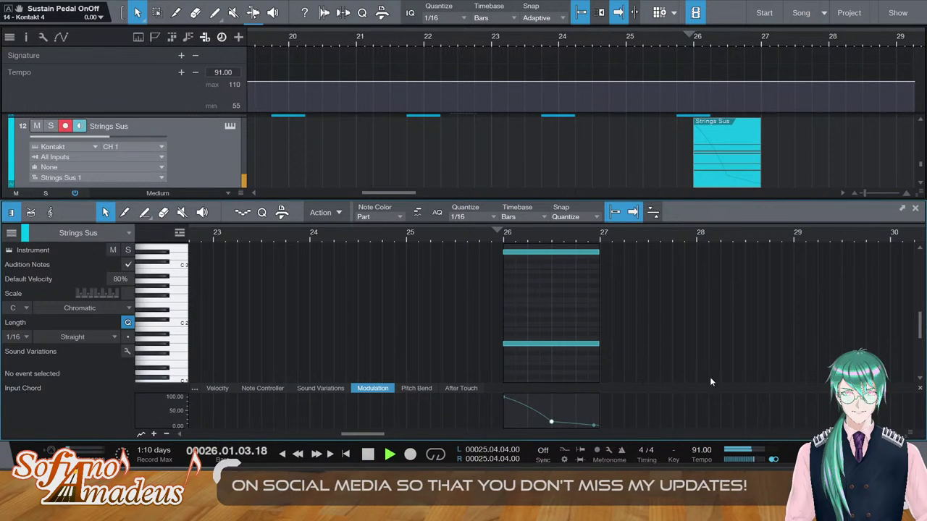
left_click(611, 42)
Reshape the Strings Sus modulation curve into a gentler fade by raising its end point and removing the middle point
left_click_drag(552, 424, 596, 421)
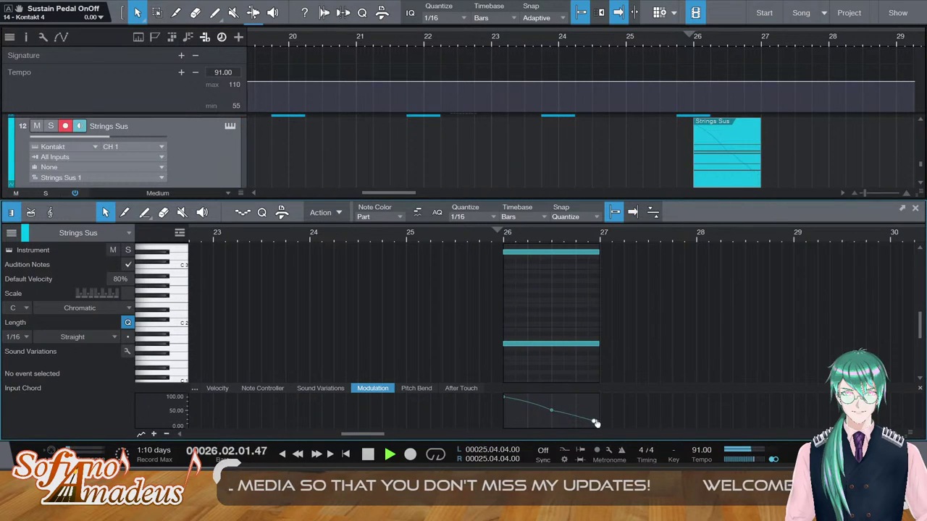
double_click(552, 411)
left_click(498, 233)
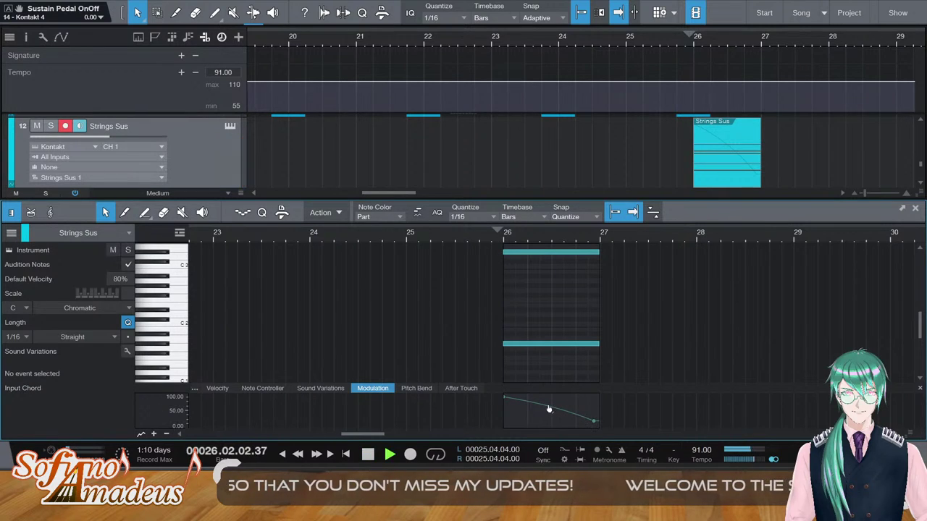
left_click_drag(548, 407, 594, 415)
left_click(500, 232)
key("F2")
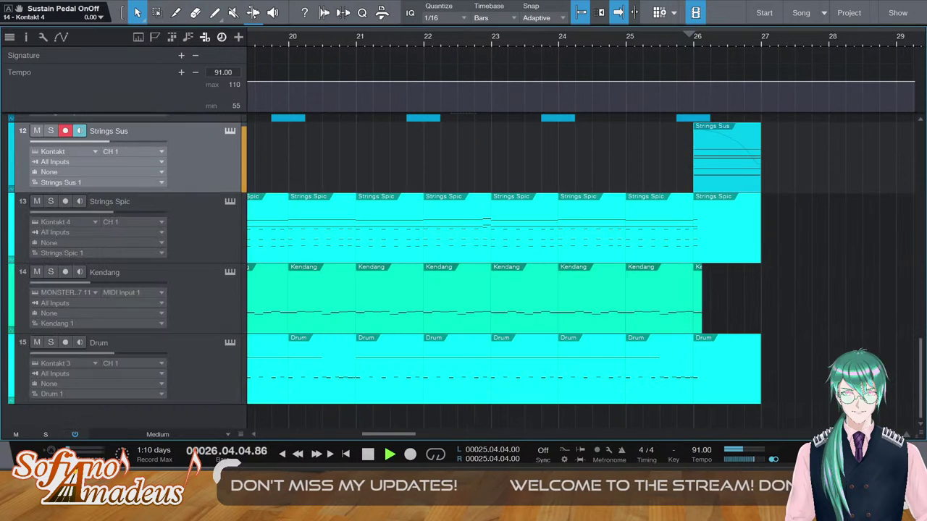
Play the ending from bar 25 and again from late in bar 22, checking how all tracks finish
key("space")
left_click(627, 42)
key("space")
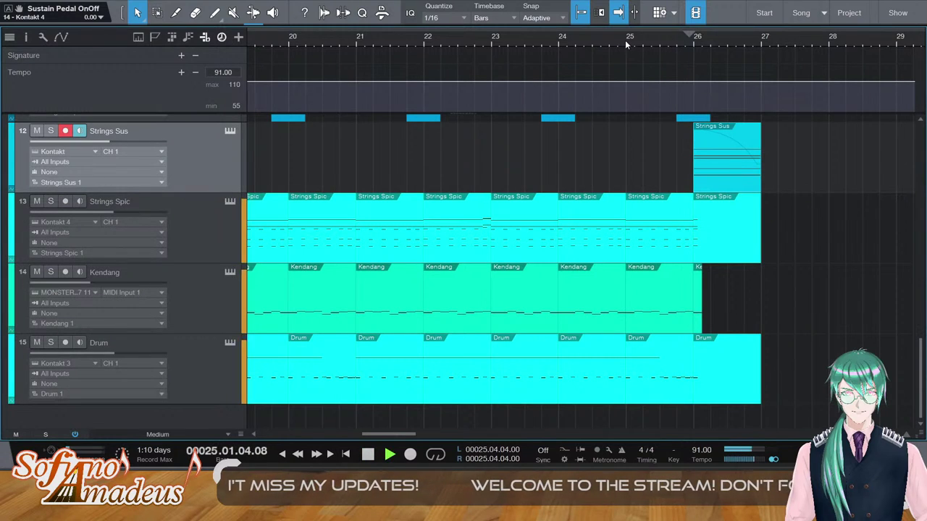
scroll(687, 188, "up", 10)
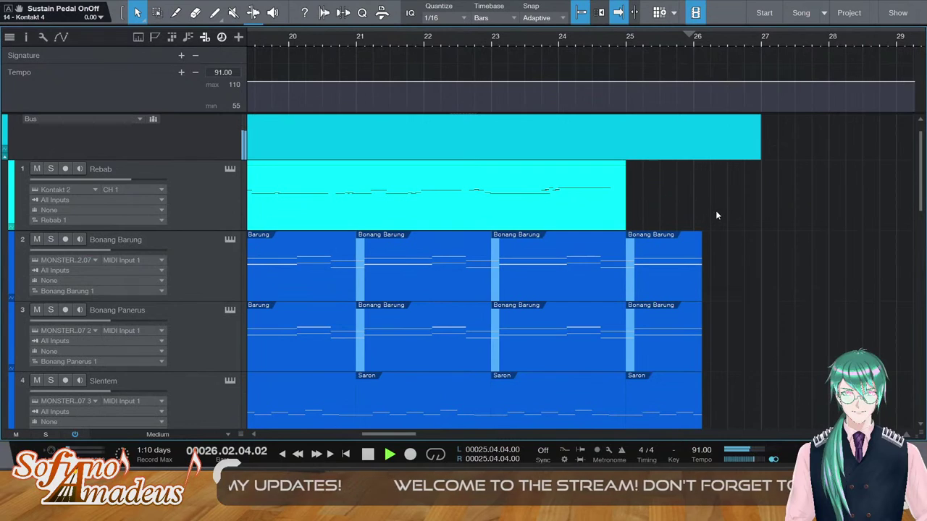
left_click(477, 41)
scroll(711, 329, "down", 6)
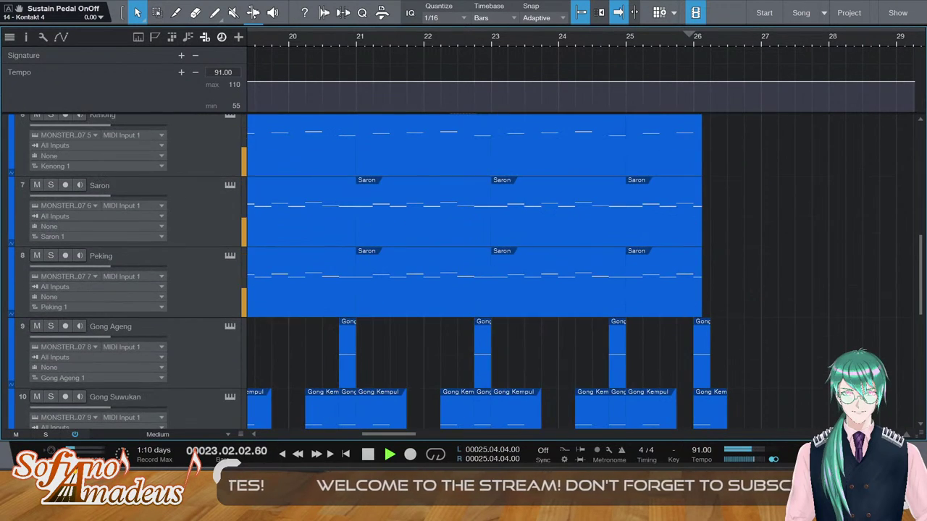
Add Altiverb 7.64 as a second reverb send on the Bus channel and bypass its VSS3 send
key("F3")
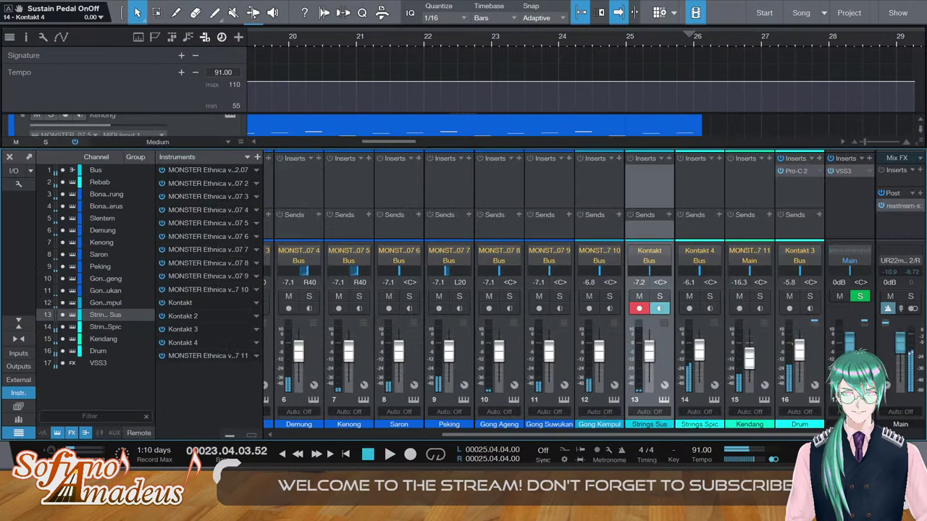
key("F5")
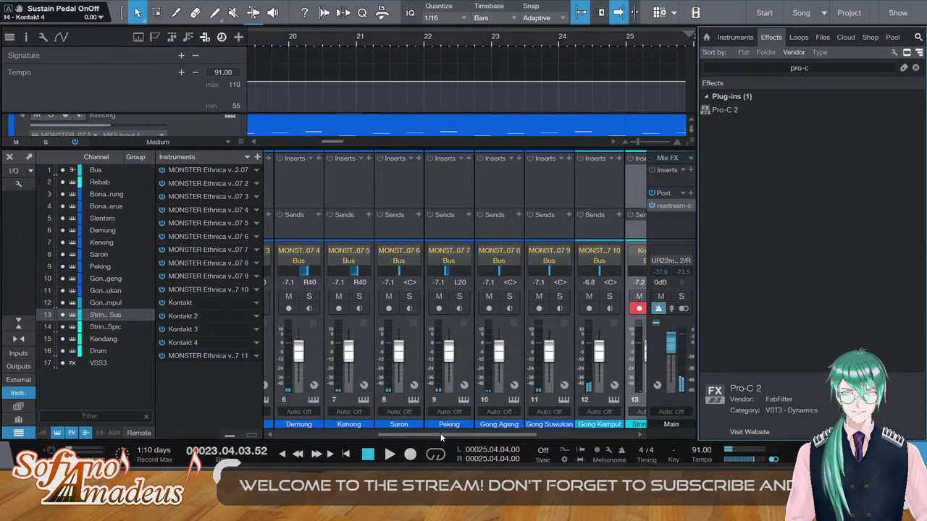
left_click_drag(440, 433, 187, 417)
left_click(797, 67)
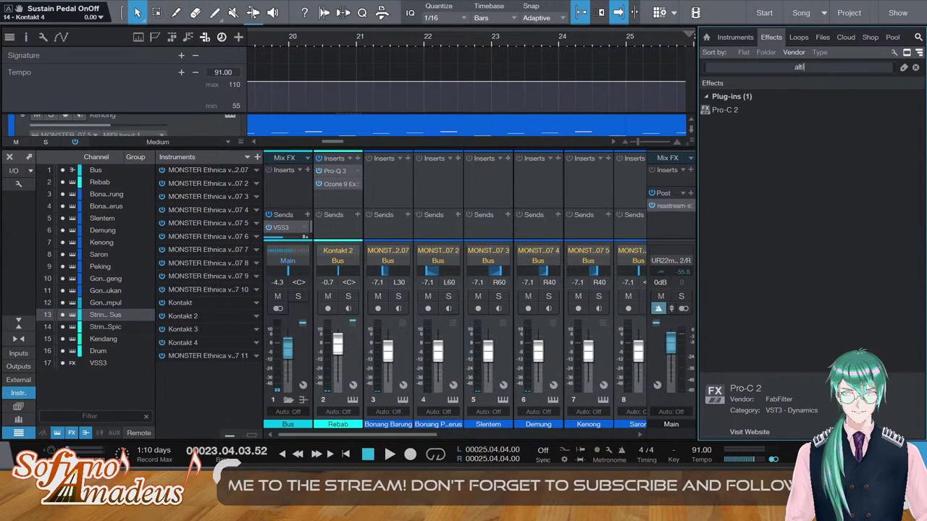
type("altiv")
left_click_drag(749, 123, 279, 232)
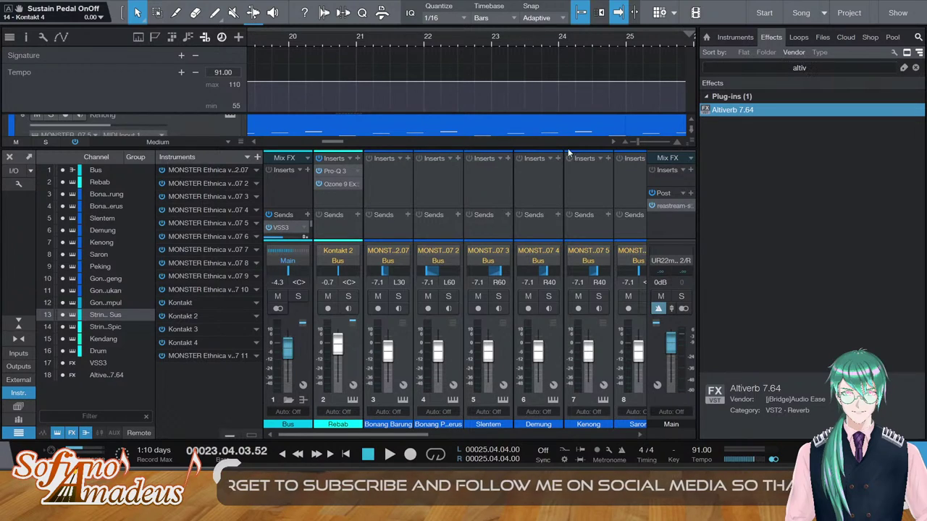
left_click(268, 228)
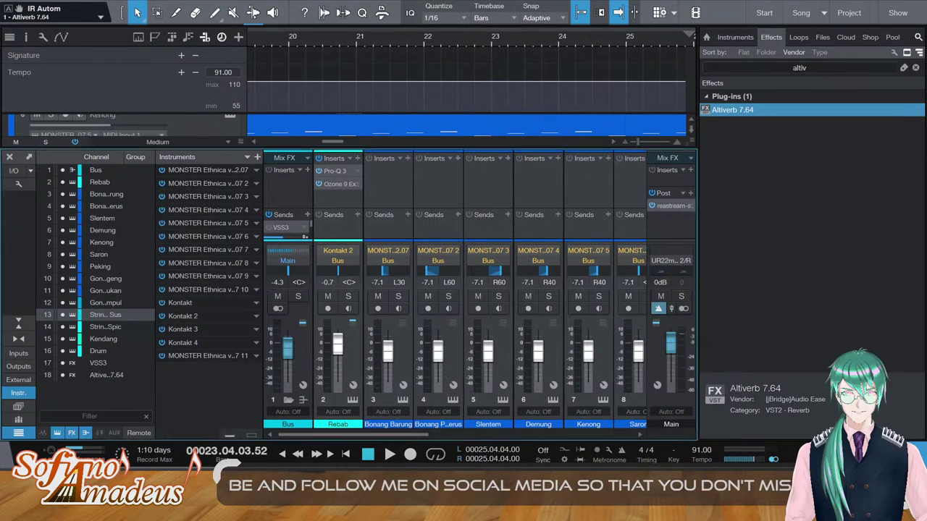
Play the arrangement from bar 1 into bar 5 to judge the Altiverb reverb on the whole mix
key("F3")
key("F5")
key("space")
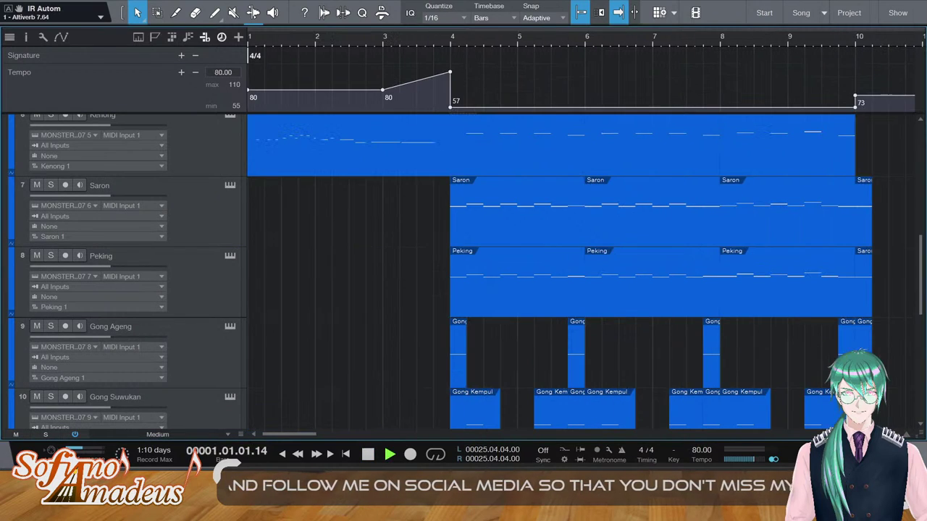
scroll(622, 333, "down", 6)
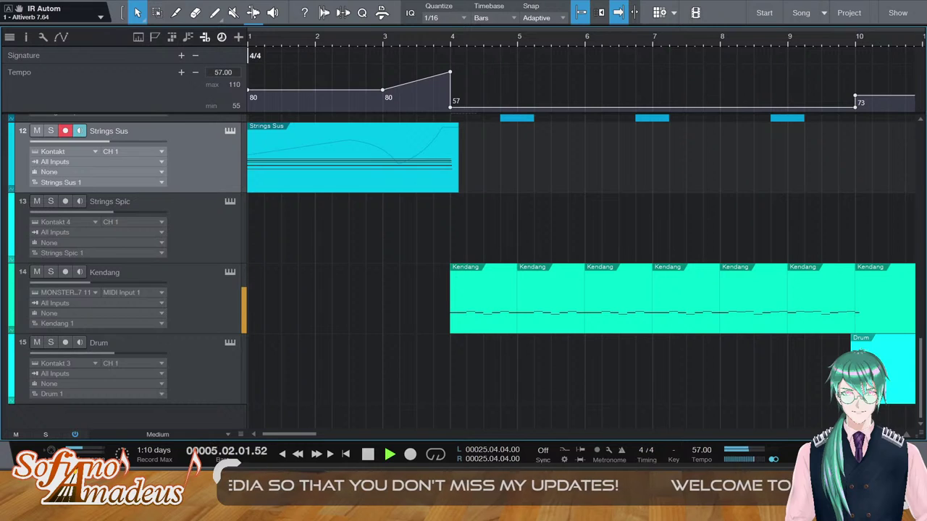
key("space")
Delete the Altiverb 7.64 effects channel from the mixer
key("F3")
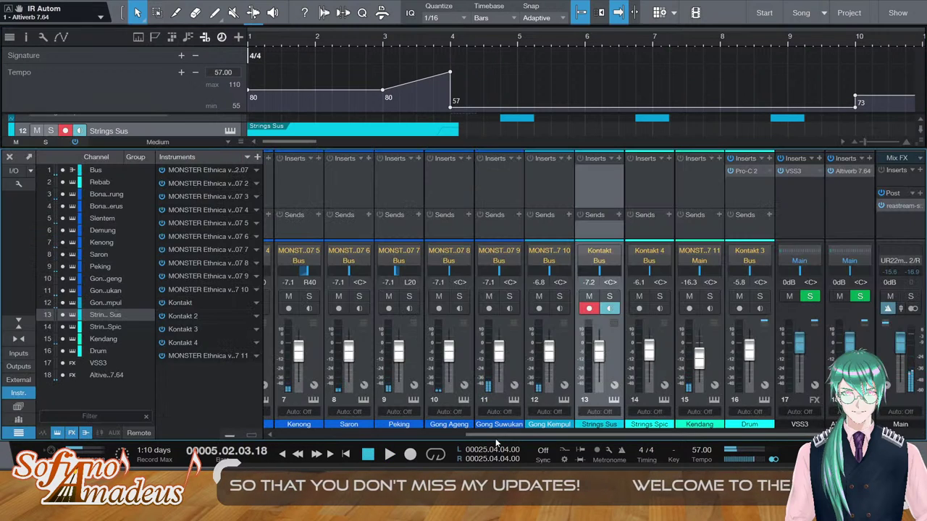
left_click_drag(484, 432, 282, 433)
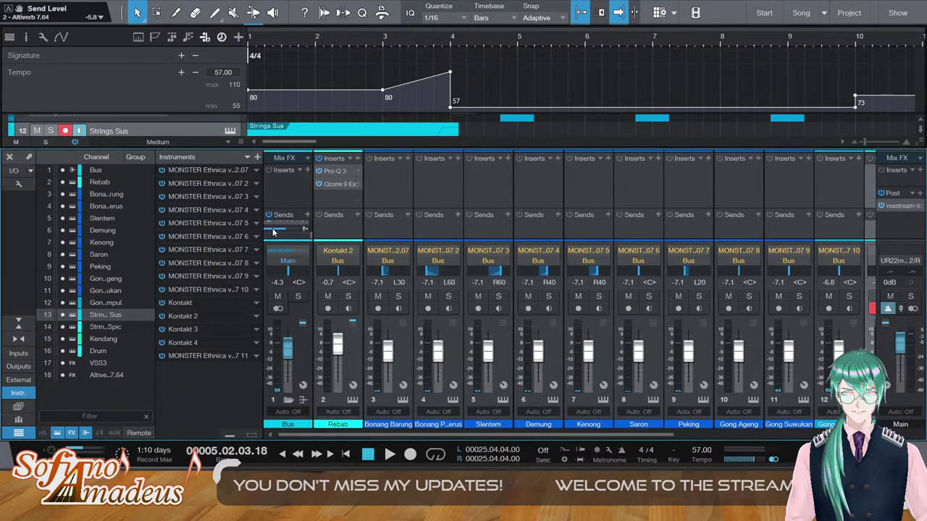
left_click_drag(396, 434, 789, 430)
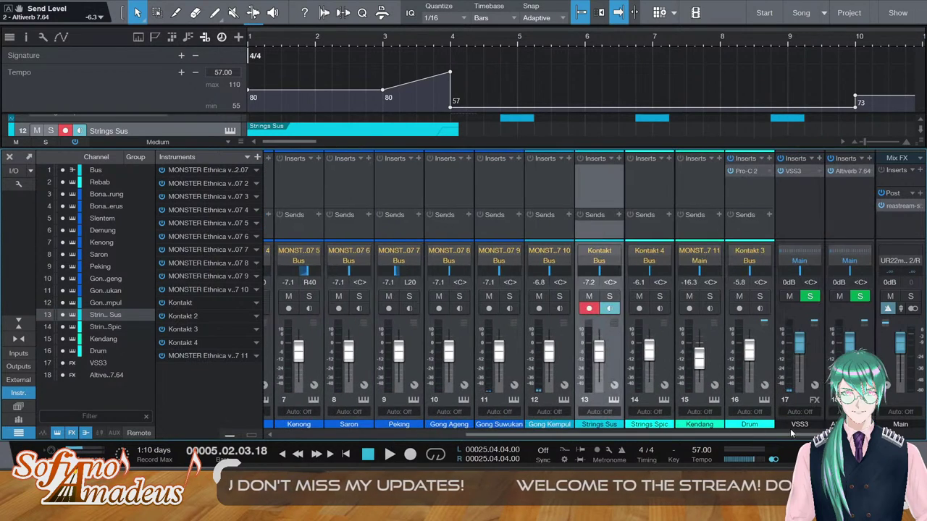
left_click(842, 424)
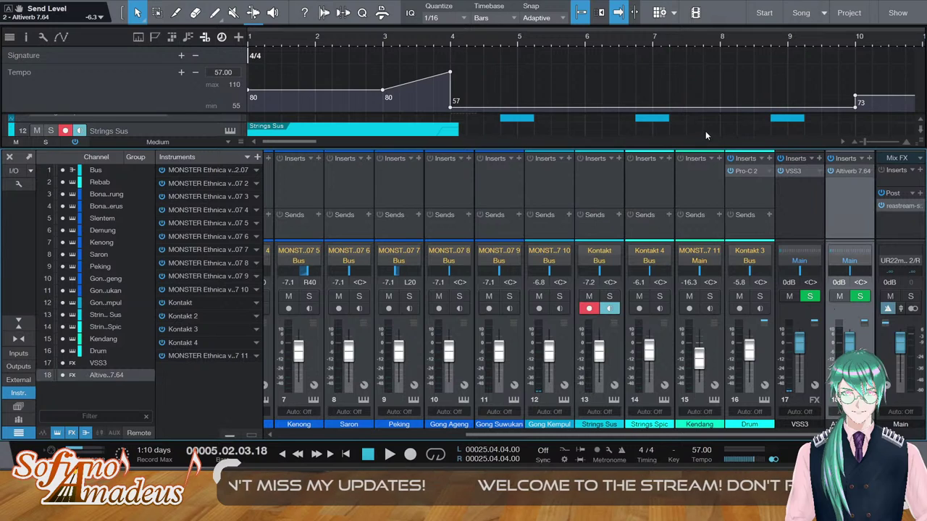
key("Delete")
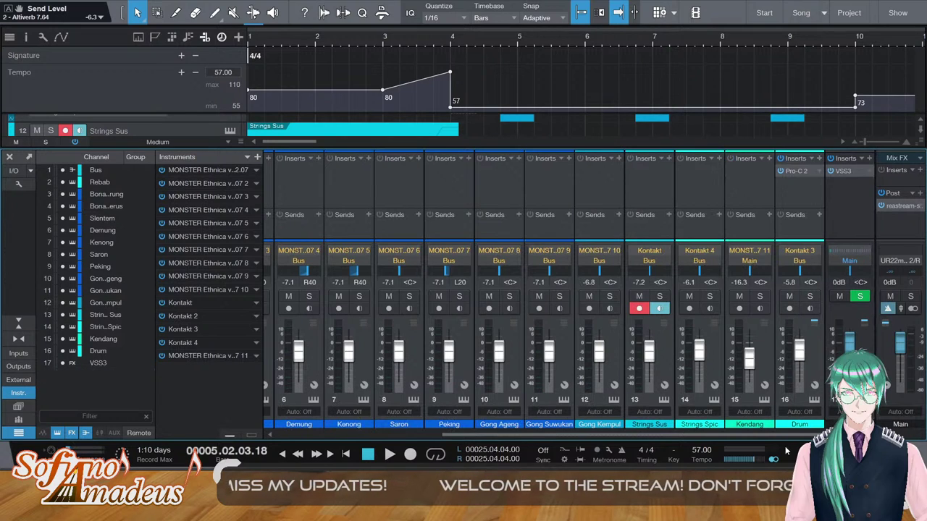
Remove the leftover empty send from the Bus channel, raise its VSS3 send level to -2.6 dB and restart playback
left_click_drag(776, 436, 387, 391)
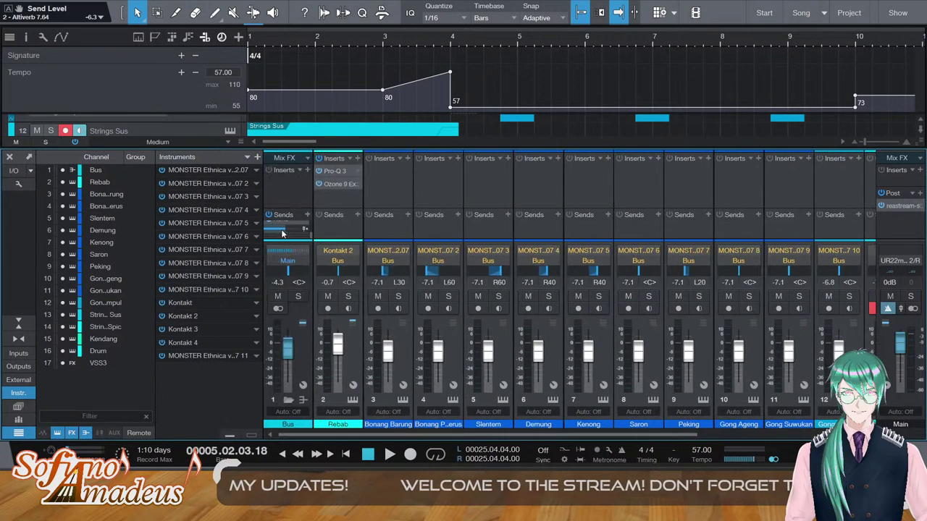
left_click_drag(295, 139, 295, 84)
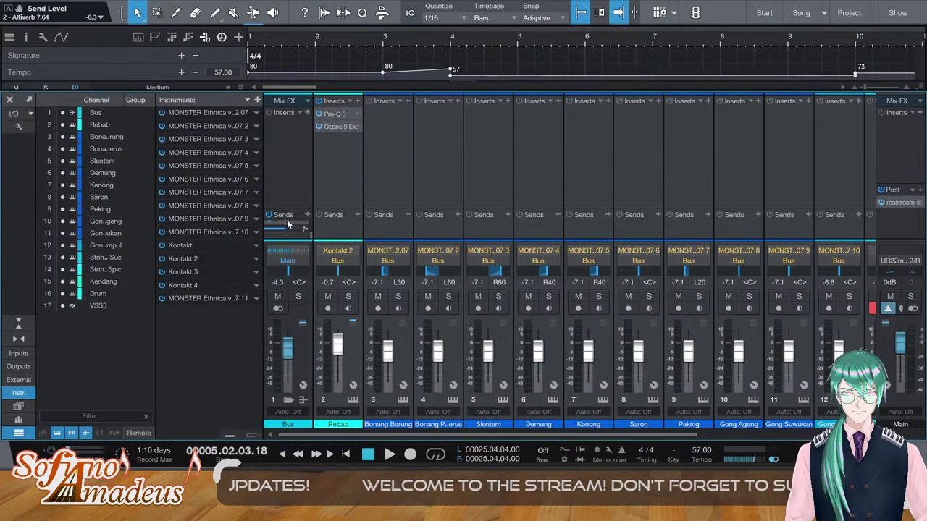
left_click(307, 211)
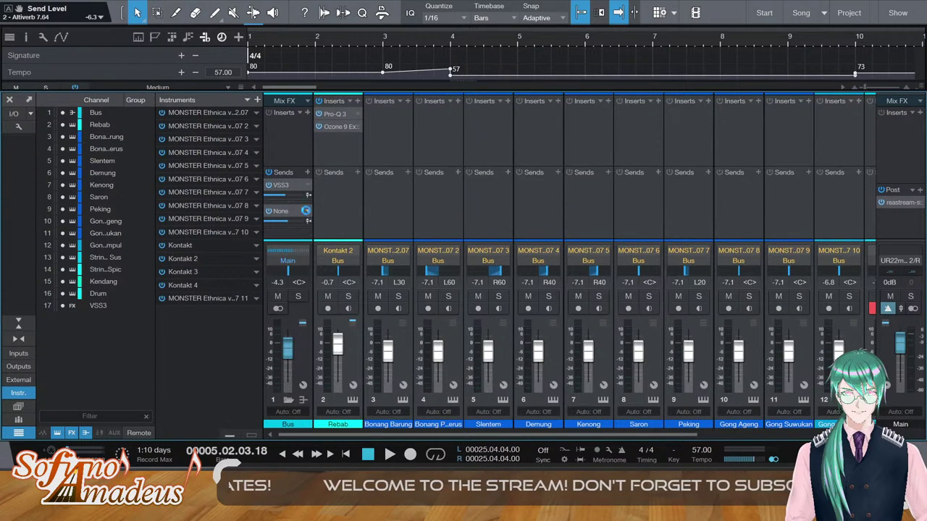
left_click(329, 261)
left_click_drag(289, 194, 296, 195)
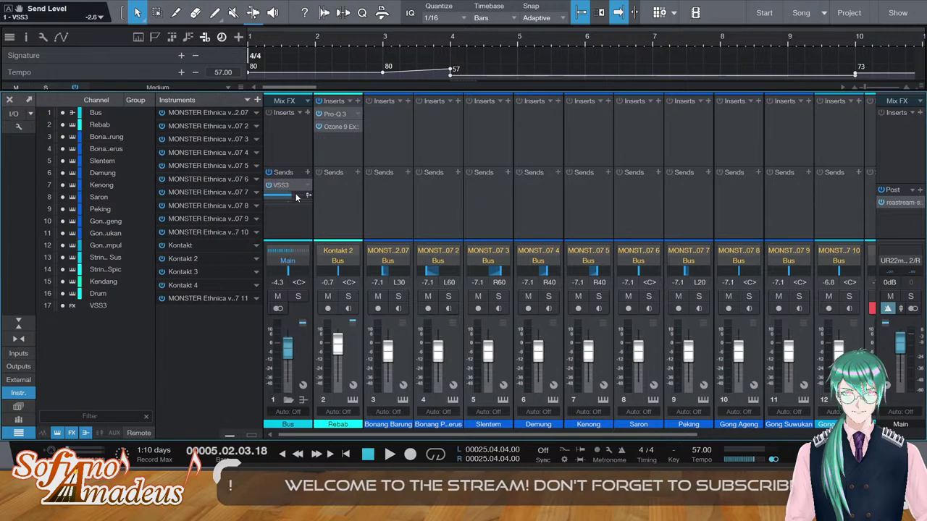
key("space")
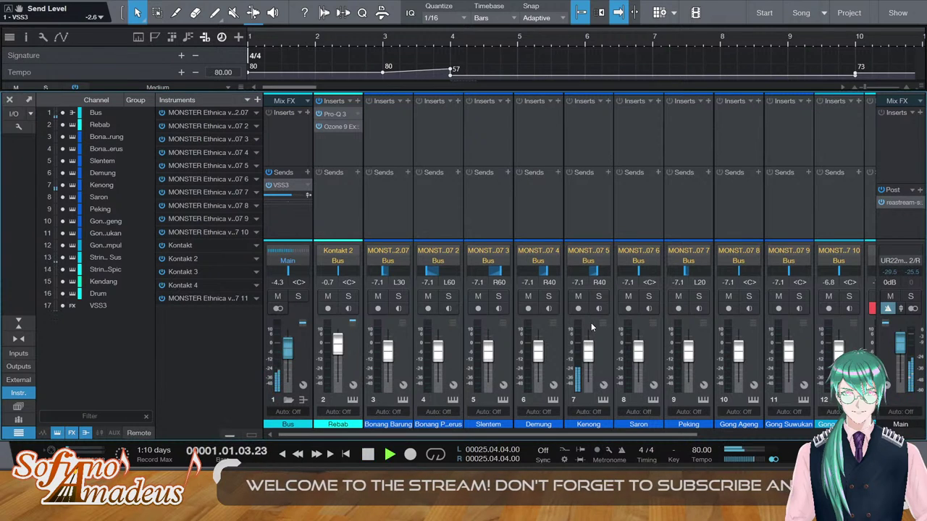
Pan the Gong Suwukan channel to R10 and the Gong Kempul channel to L10
left_click_drag(475, 432, 615, 437)
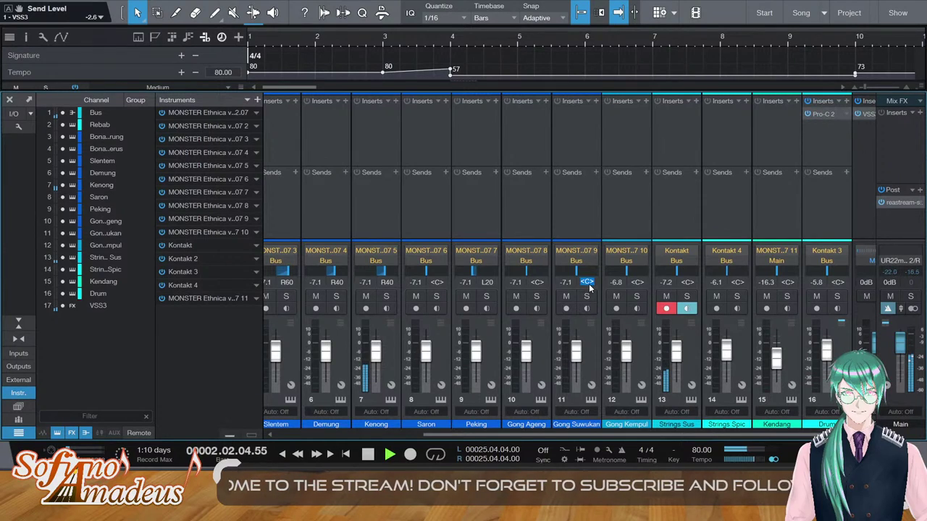
type("r")
type("r")
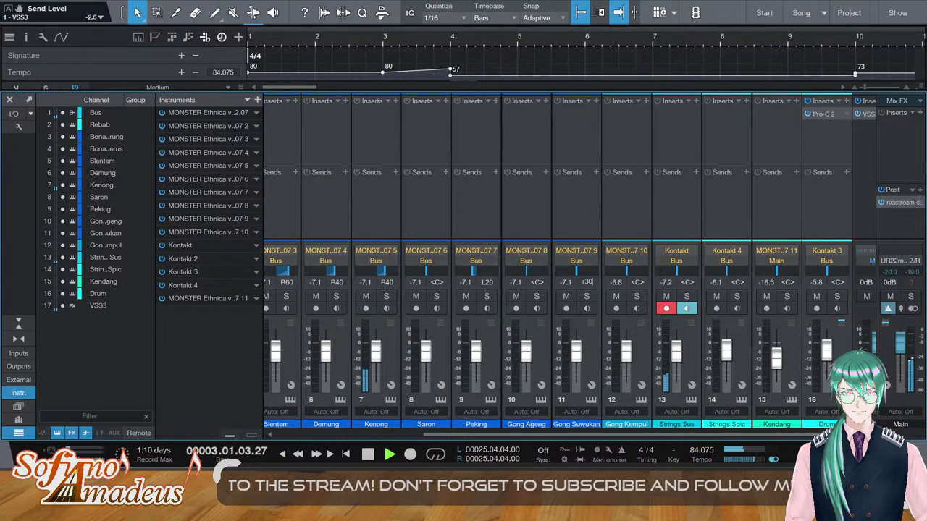
type("10")
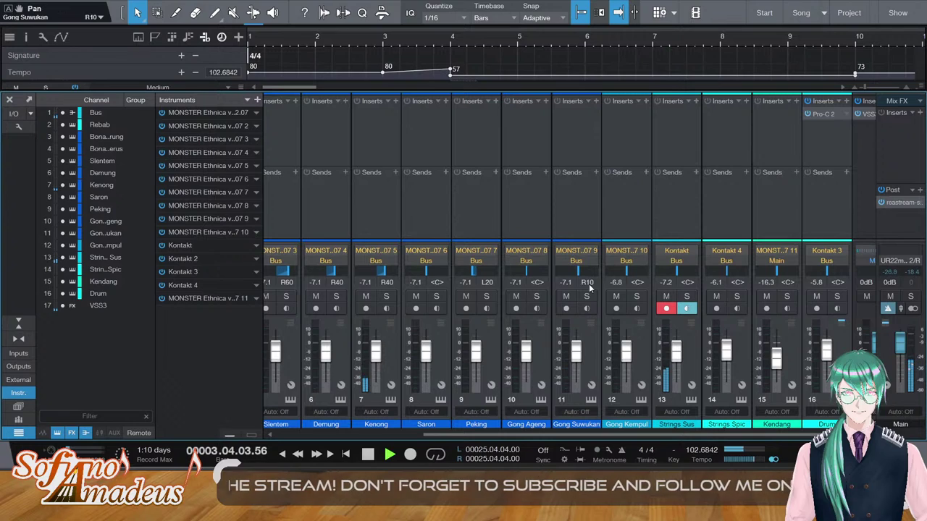
key("Return")
type("l10")
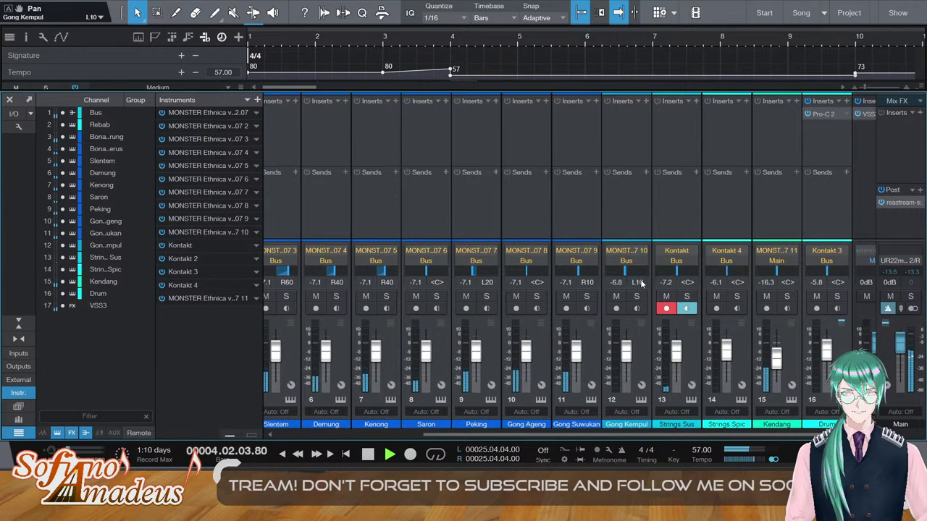
key("Return")
Shrink all tracks into one overview and follow playback of the arrangement through bar 18
key("F3")
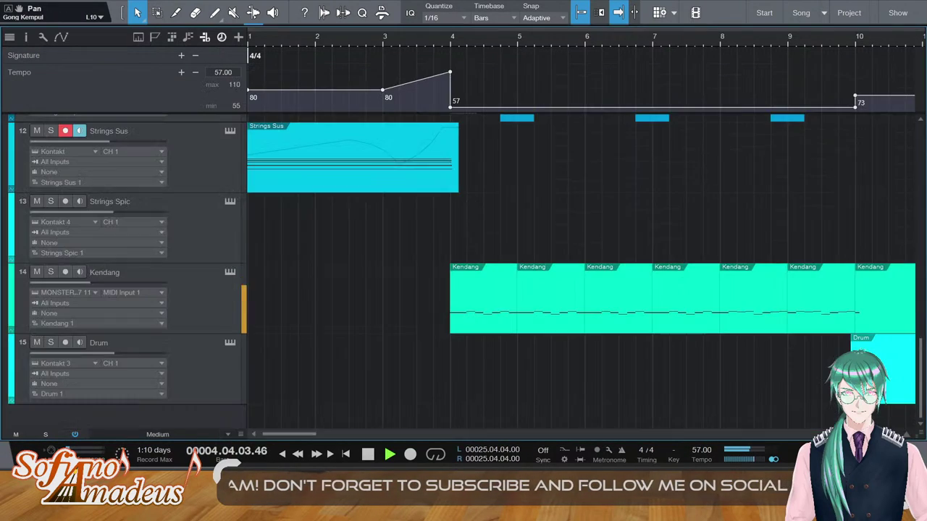
scroll(262, 332, "up", 3)
scroll(264, 333, "down", 3)
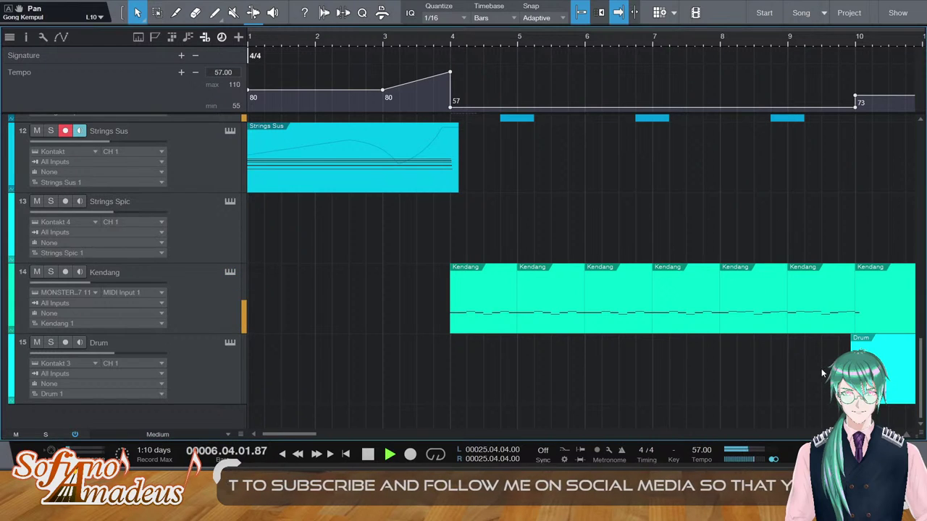
scroll(749, 353, "down", 2)
scroll(533, 249, "down", 3)
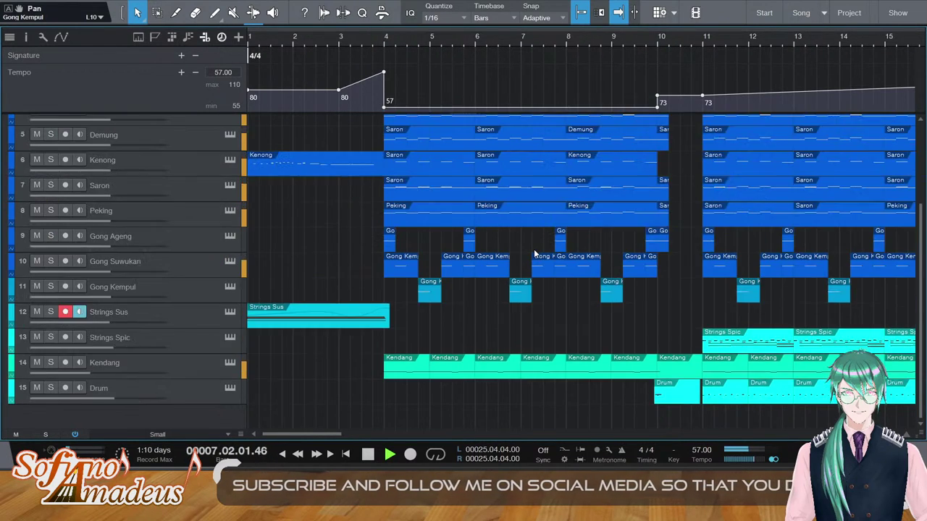
scroll(534, 253, "up", 1)
key("alt+w")
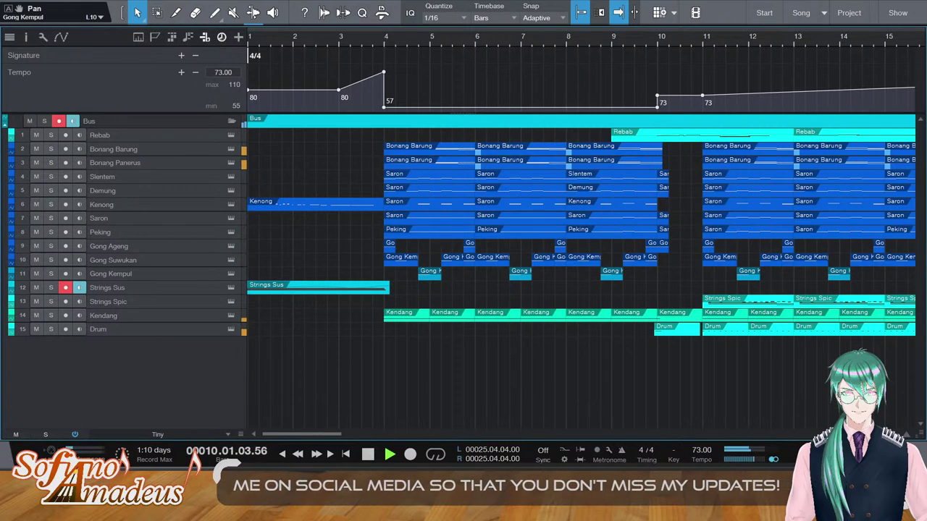
left_click(697, 18)
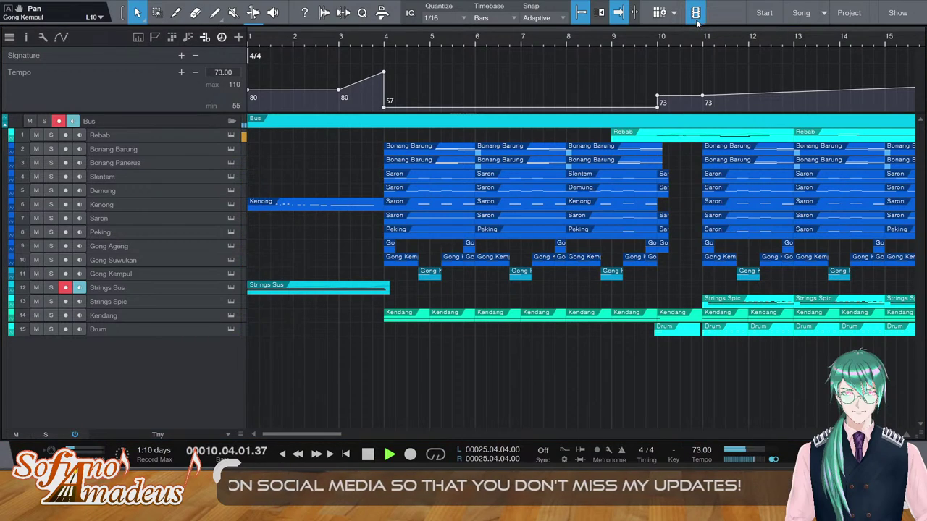
left_click(698, 23)
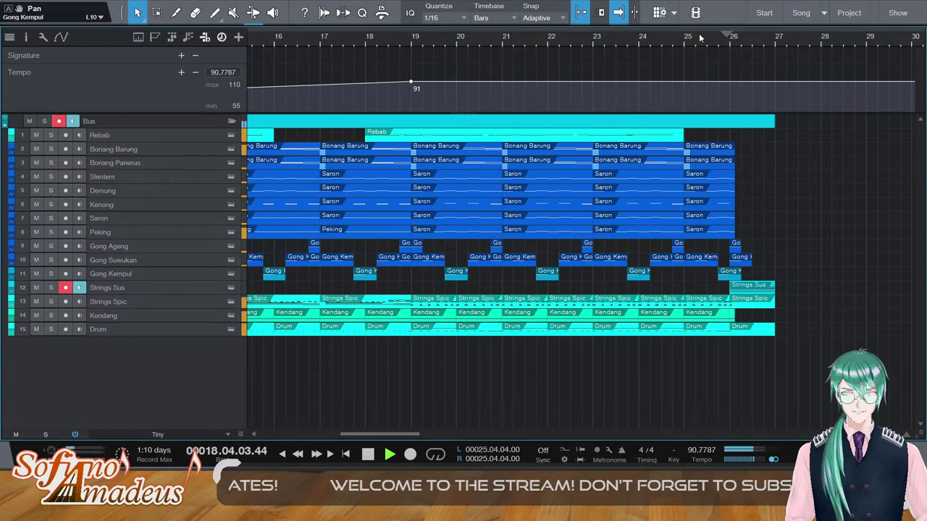
In the Rebab part starting at bar 18, move the modulation curve's peak point later to bar 19
left_click(426, 141)
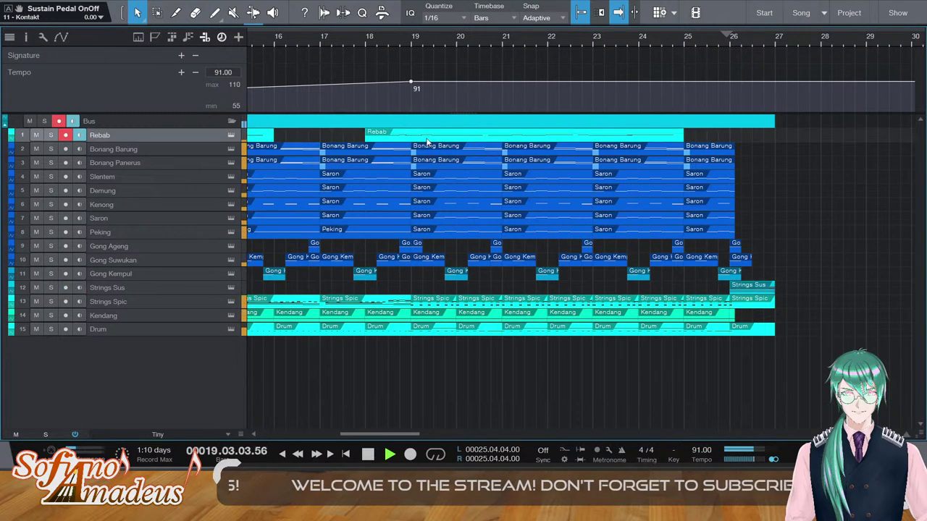
double_click(426, 141)
left_click_drag(337, 433, 326, 434)
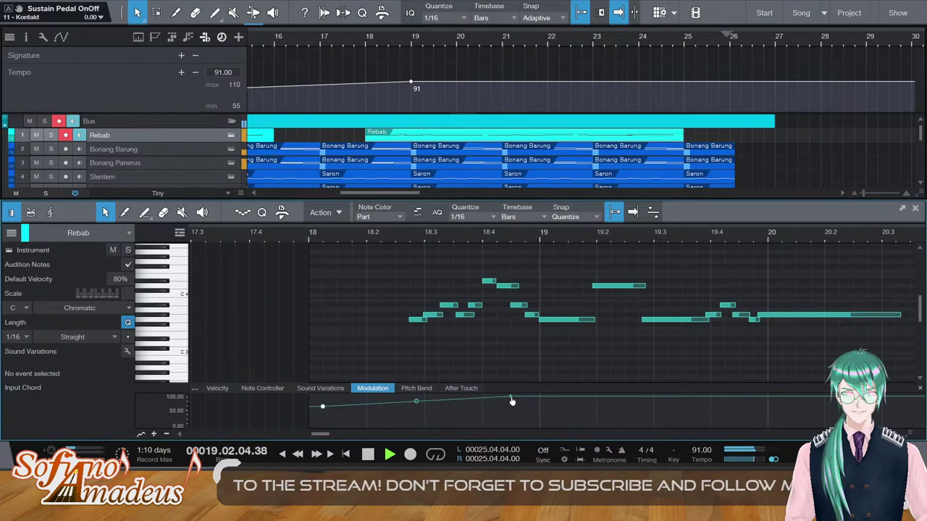
left_click_drag(511, 398, 539, 397)
key("F2")
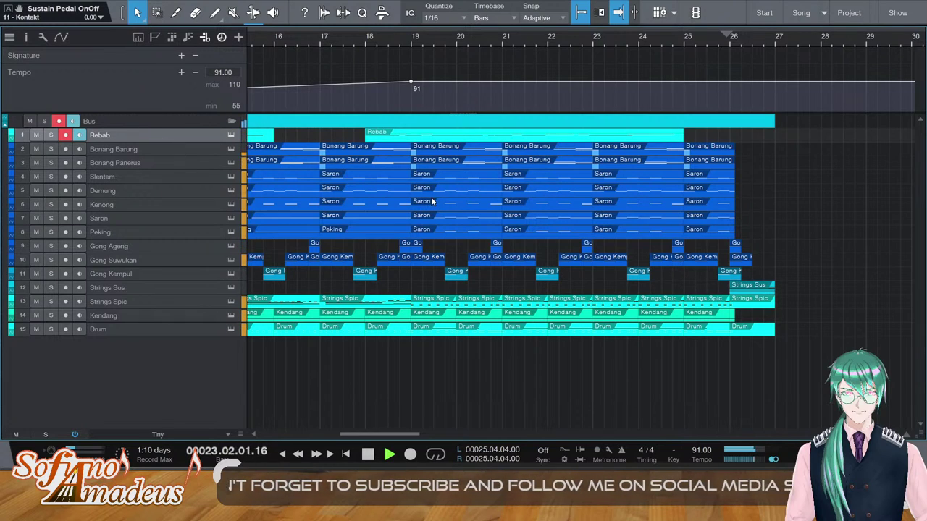
Enlarge the tracks, lower the Rebab track's volume to -2.5 dB and let playback run through the ending
key("shift+e")
left_click_drag(128, 144, 123, 144)
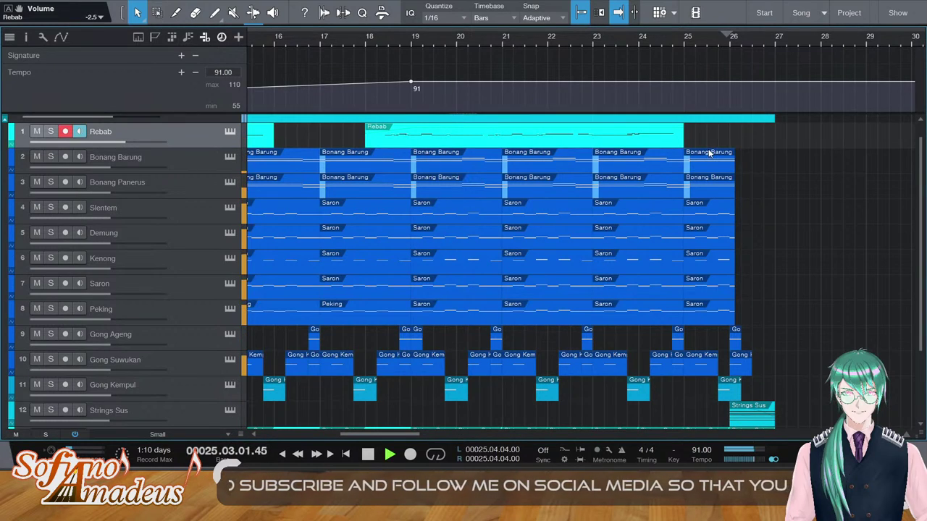
scroll(805, 257, "down", 3)
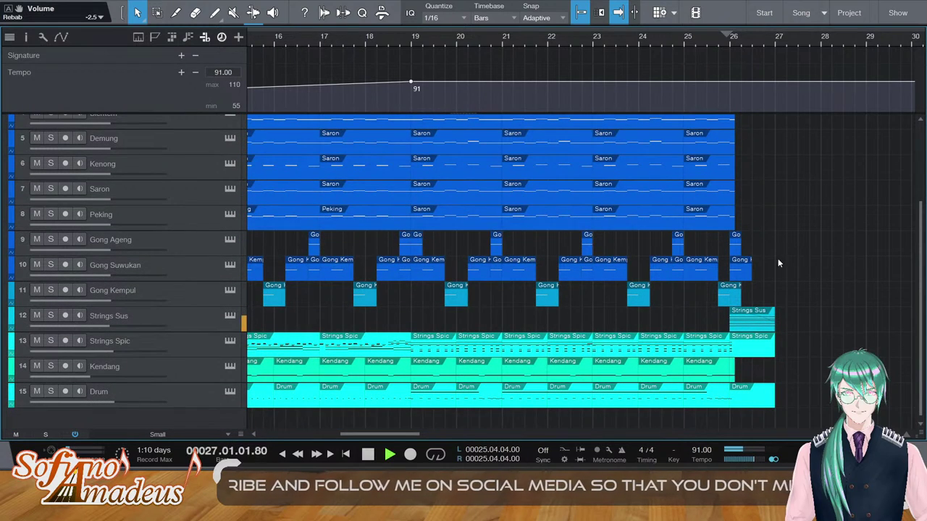
key("space")
Extend the Strings Sus part at bar 26 to about three quarters through bar 27 and lengthen all its chord notes to end at 27.03.04
left_click_drag(773, 324, 809, 325)
double_click(790, 325)
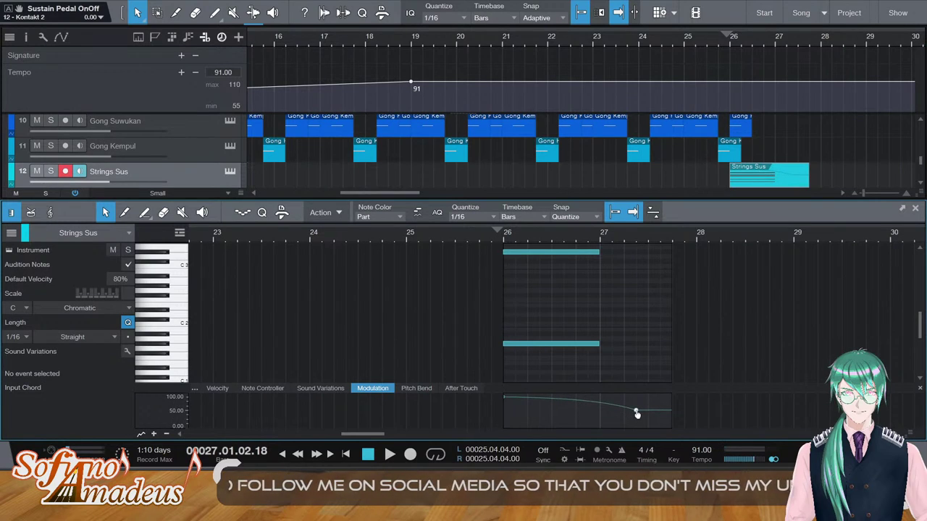
left_click_drag(604, 371, 594, 289)
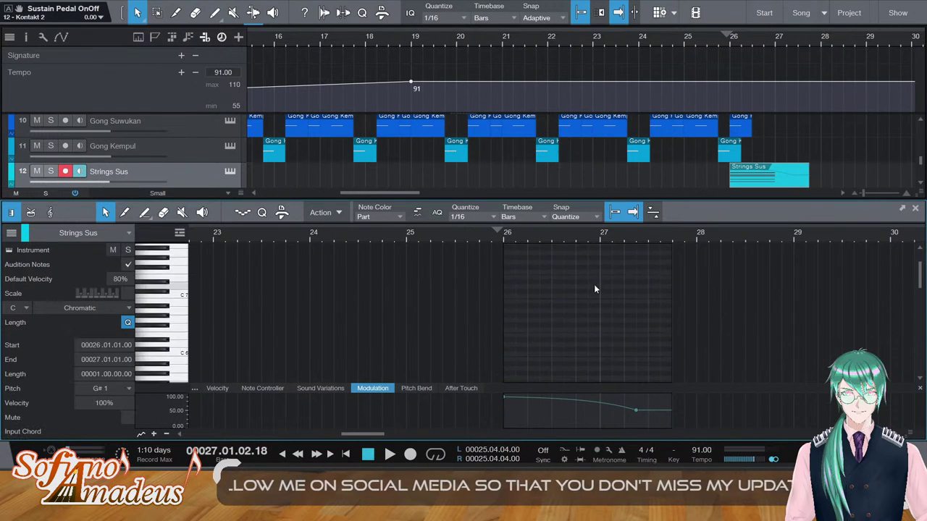
scroll(623, 279, "down", 2)
left_click(619, 267)
scroll(618, 266, "down", 6)
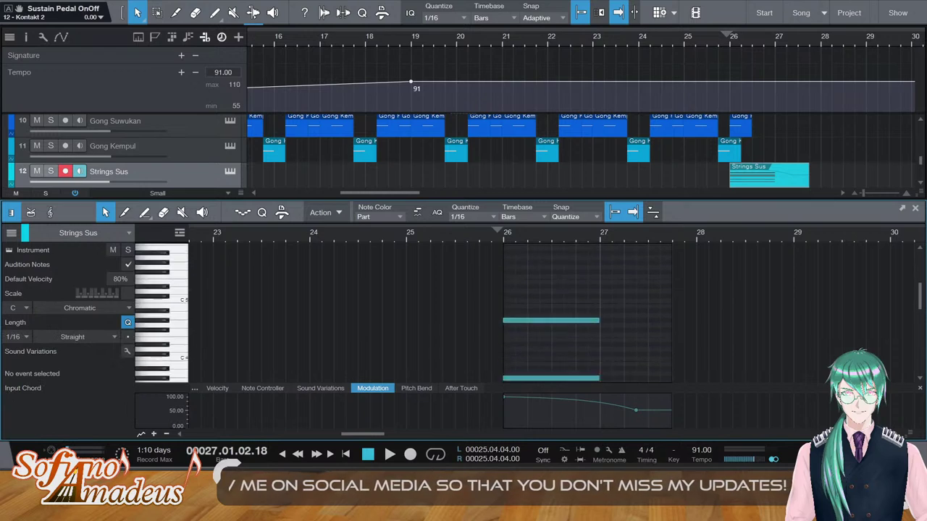
scroll(610, 339, "down", 6)
left_click(565, 269)
left_click_drag(601, 271, 655, 271)
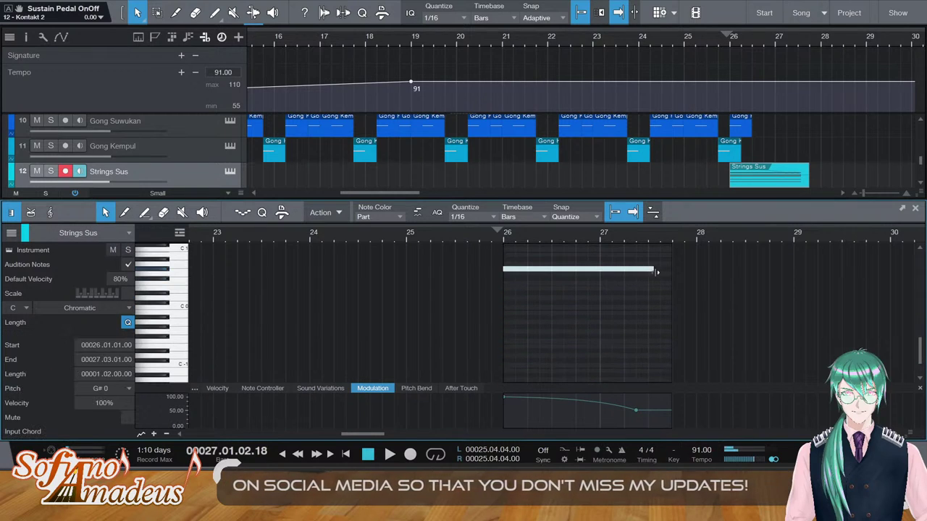
Play back the lengthened Strings Sus chord from just before bar 26 while looking through its notes
left_click(497, 237)
key("space")
scroll(612, 297, "up", 12)
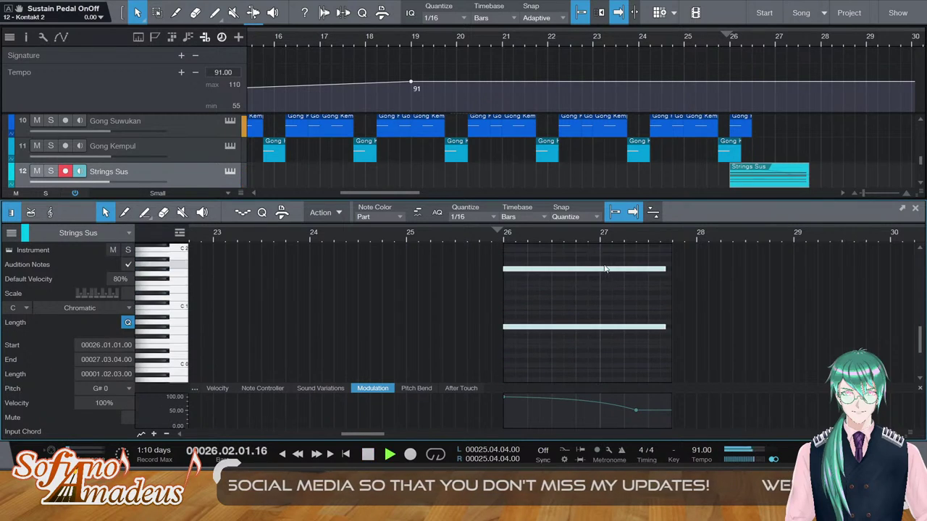
scroll(600, 276, "up", 6)
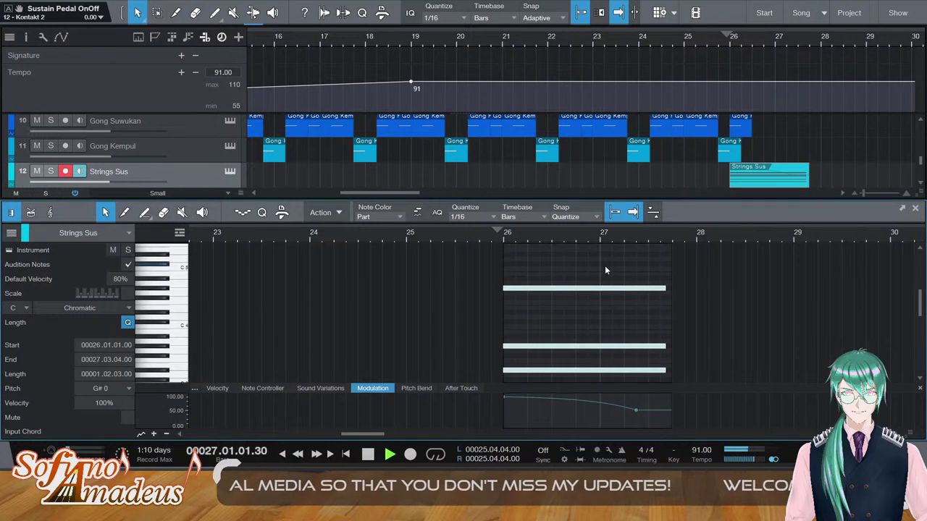
key("space")
Try the Strings Sus chord's top note an octave lower at G#3, audition it, and undo the transposition
left_click(583, 300)
left_click(583, 290)
key("shift+Down")
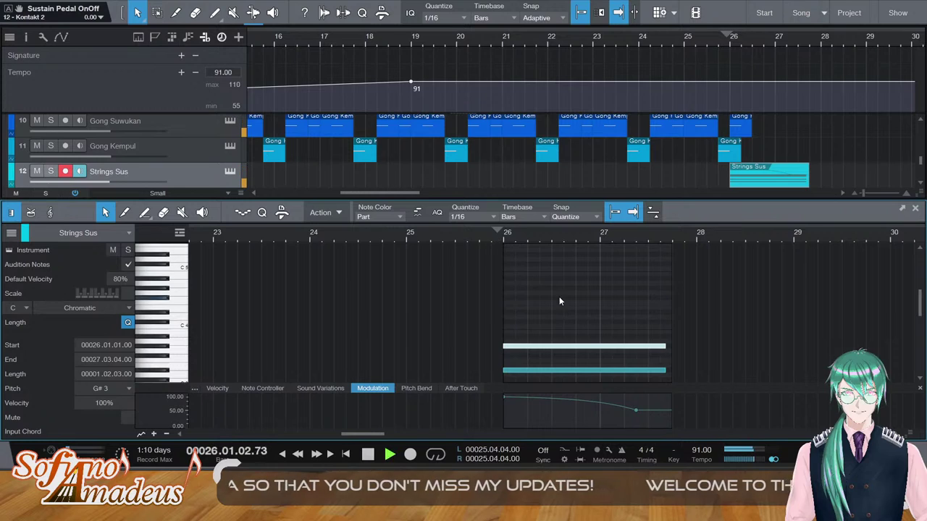
scroll(558, 297, "down", 2)
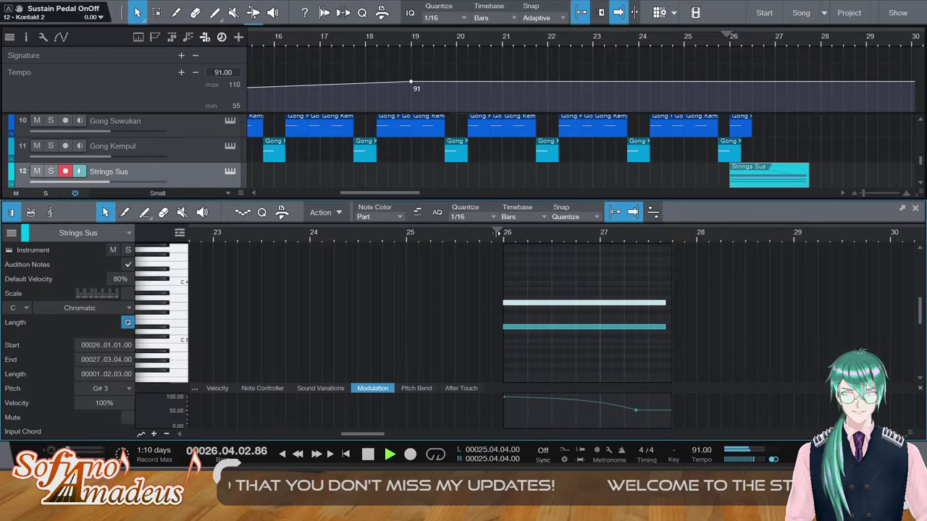
scroll(644, 342, "up", 1)
key("ctrl+z")
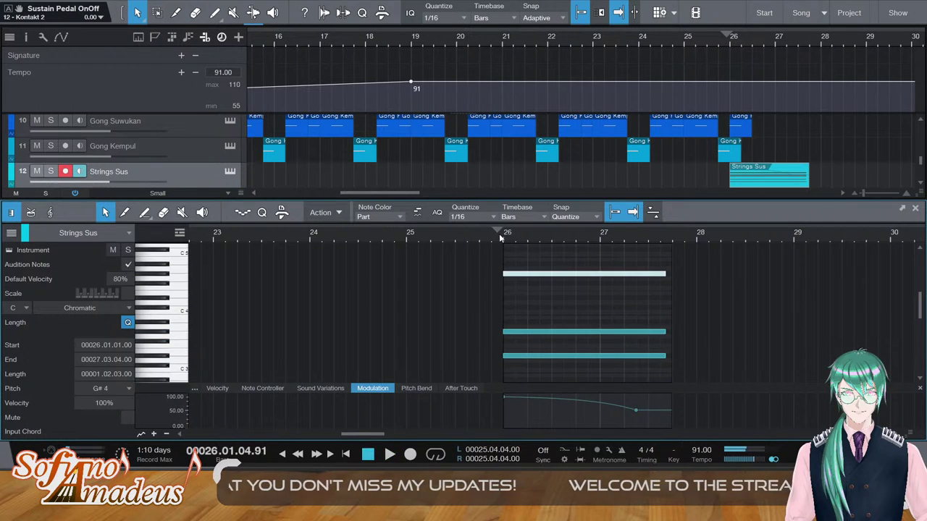
key("F2")
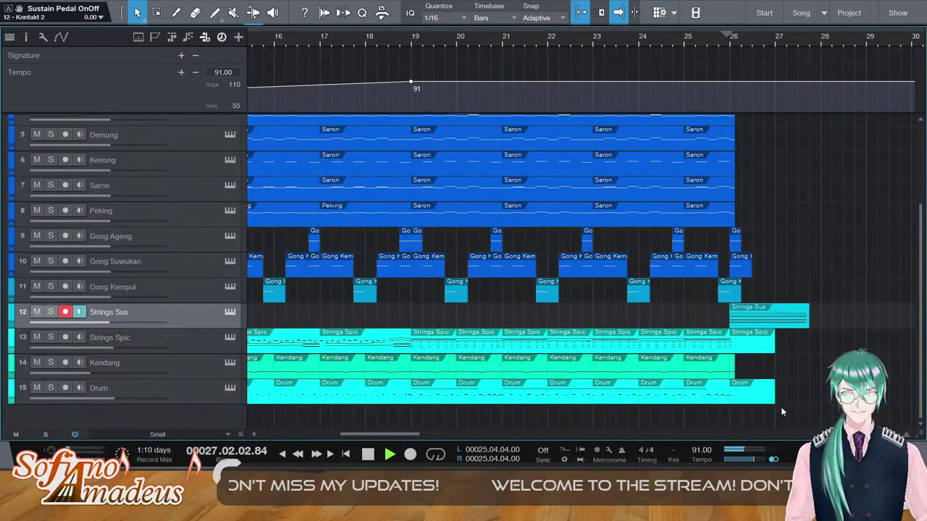
Shorten all notes of the Strings Sus chord to end at 27.02.02 and listen to the ending
double_click(781, 316)
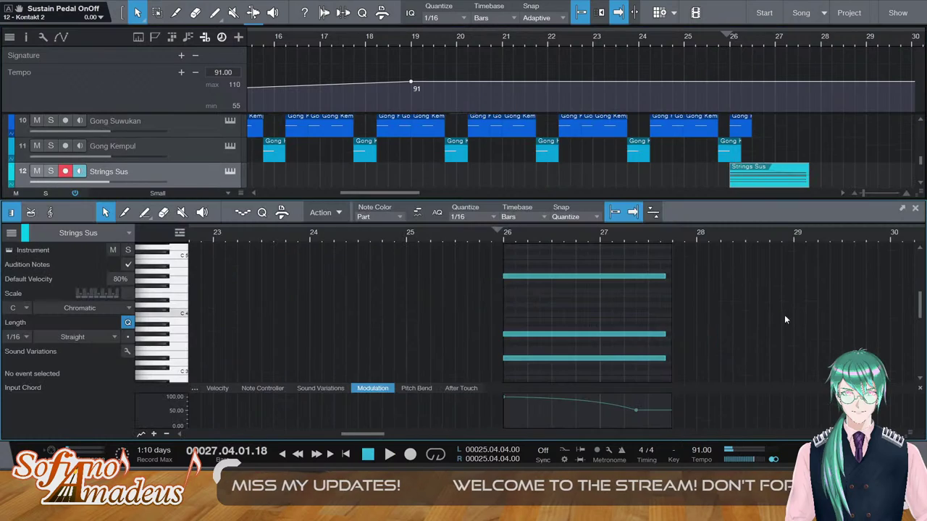
left_click_drag(671, 252, 624, 398)
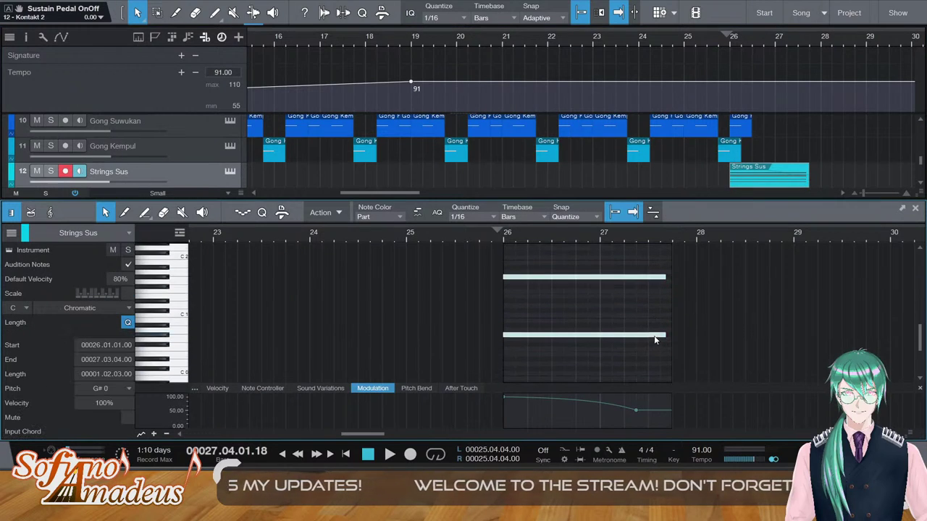
scroll(660, 333, "down", 1)
left_click_drag(663, 321, 629, 321)
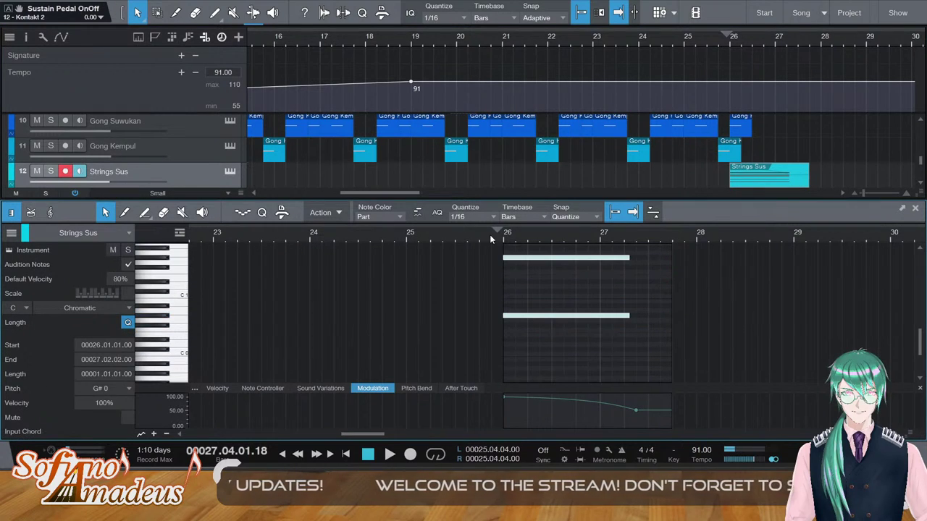
key("space")
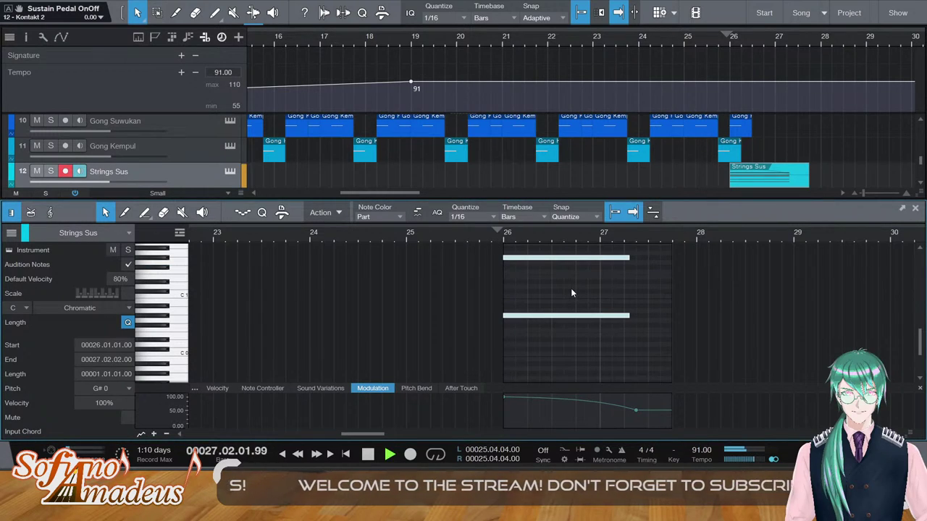
key("space")
key("F2")
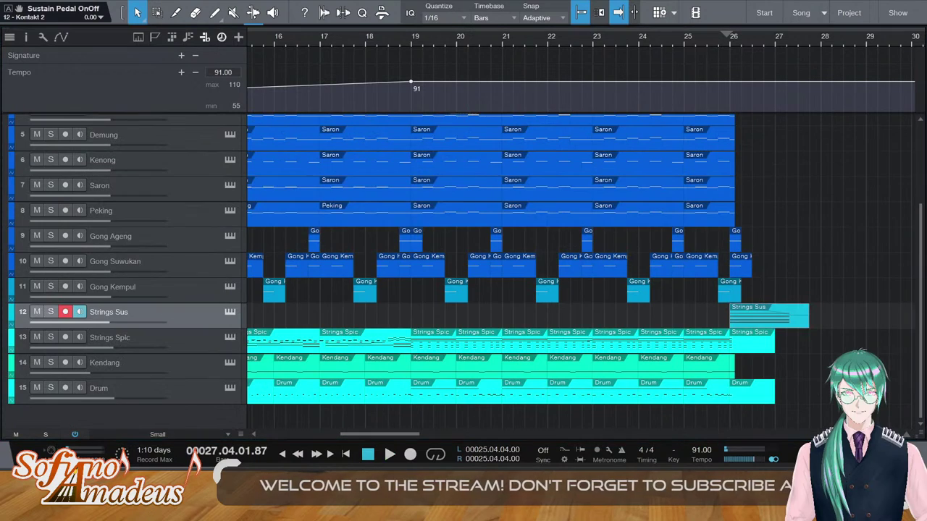
Show the mixer and bring the Bus channel with its VSS3 send into view
key("F3")
left_click_drag(471, 434, 294, 425)
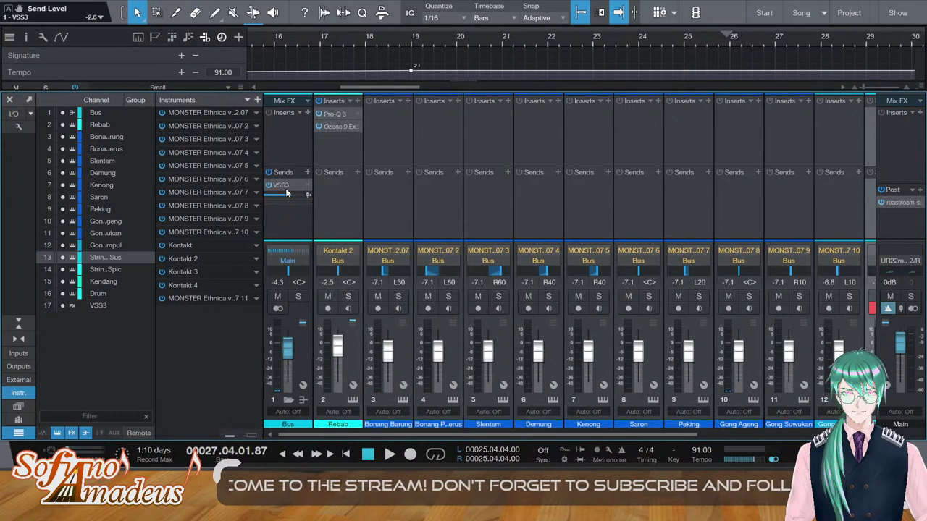